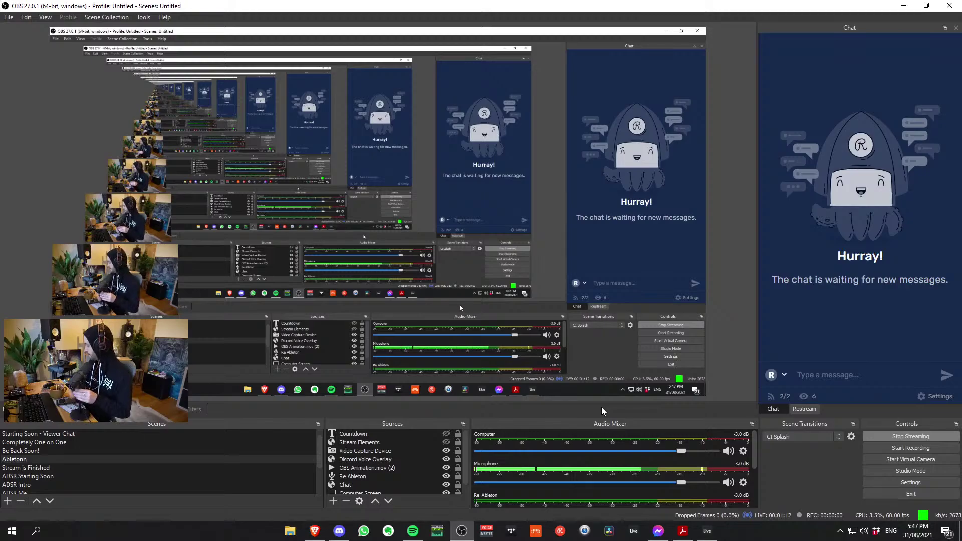
Step: View the connected streaming channels in the chat dock and close the channel list
click(816, 396)
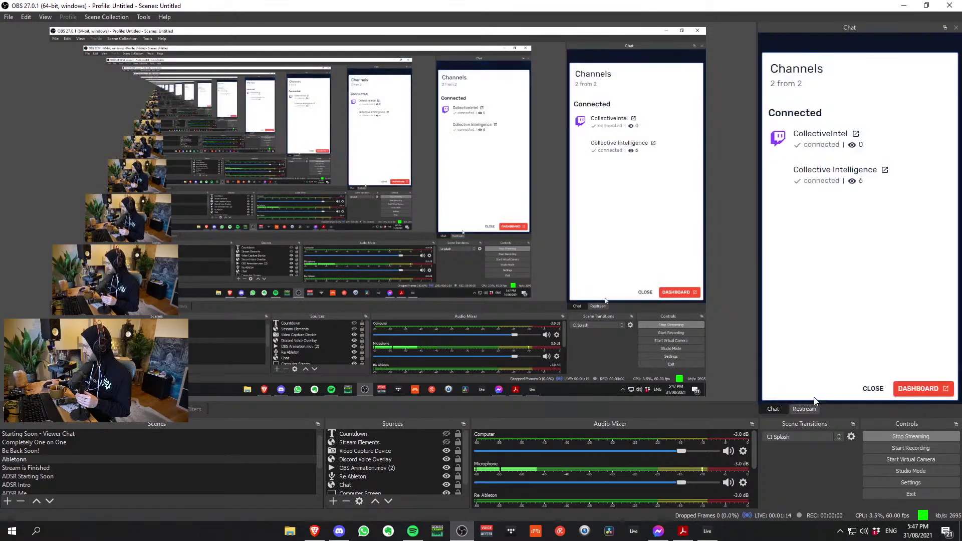
click(872, 388)
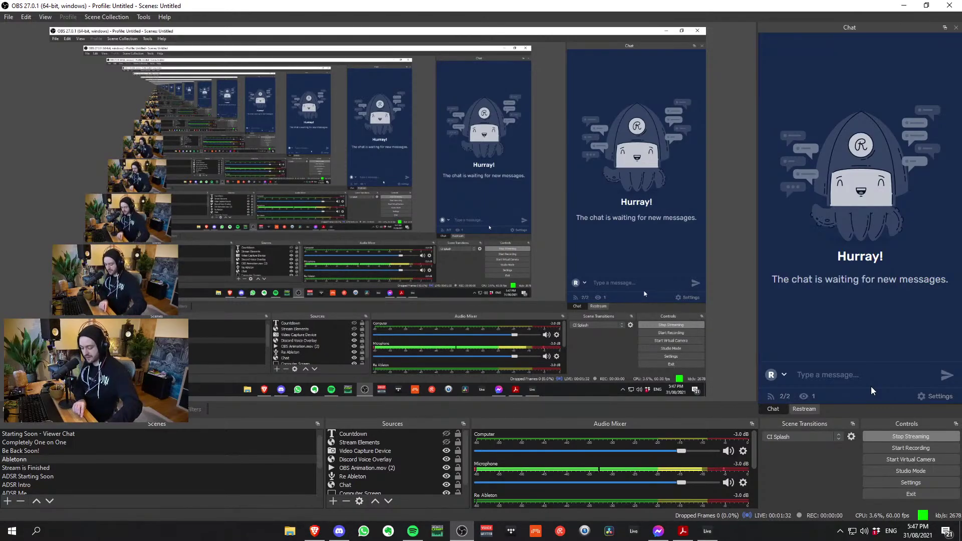
Step: Switch to Ableton Live in full screen, play the arrangement briefly from bar 17, and return the insert marker to 17.1.1
click(707, 531)
key(F11)
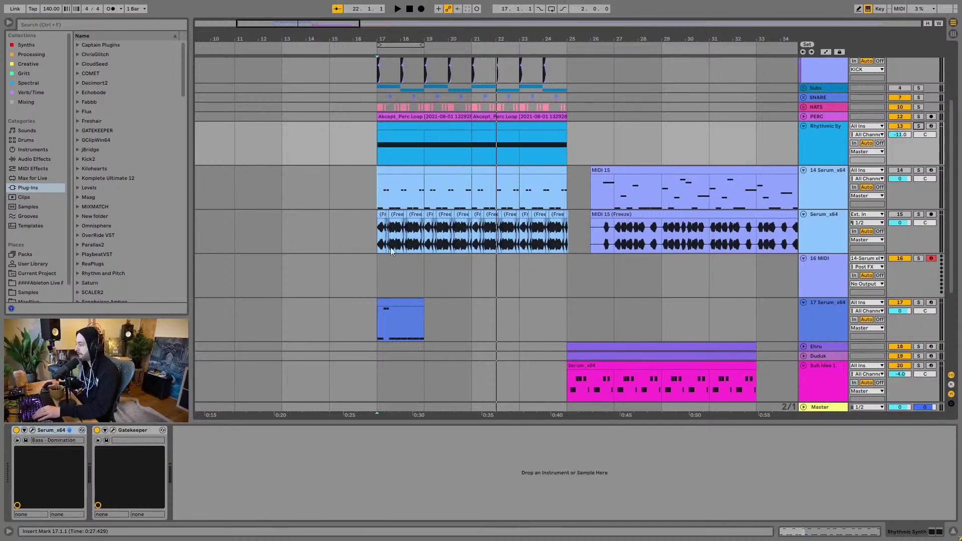
click(378, 275)
key(space)
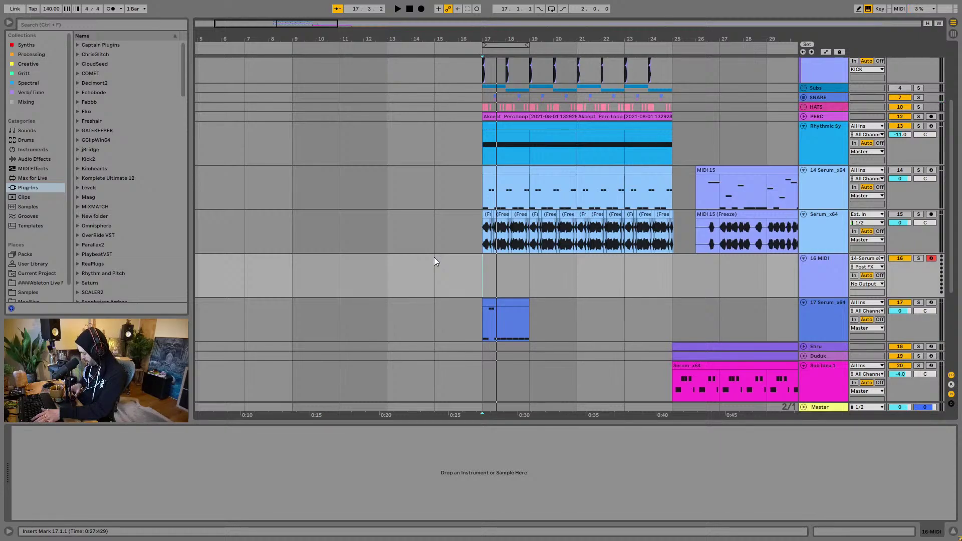
key(space)
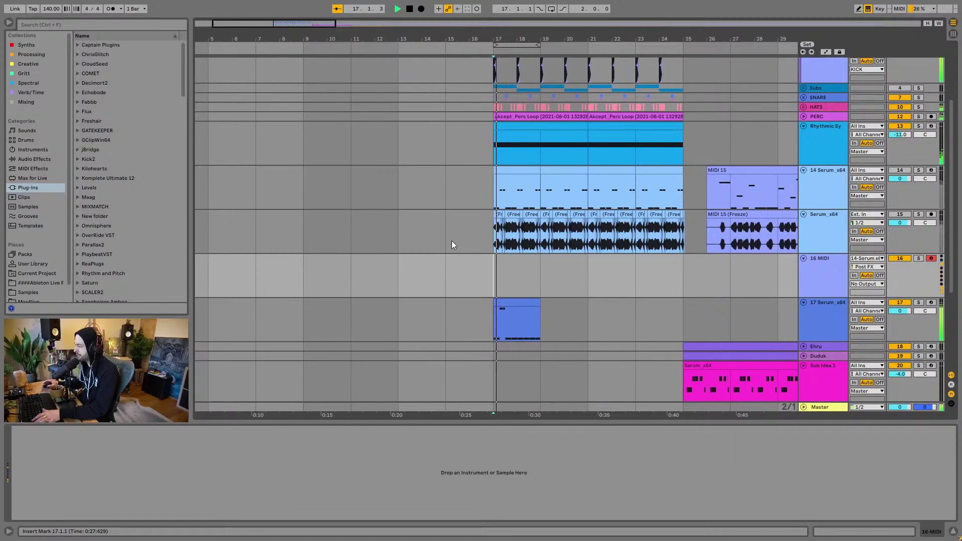
key(space)
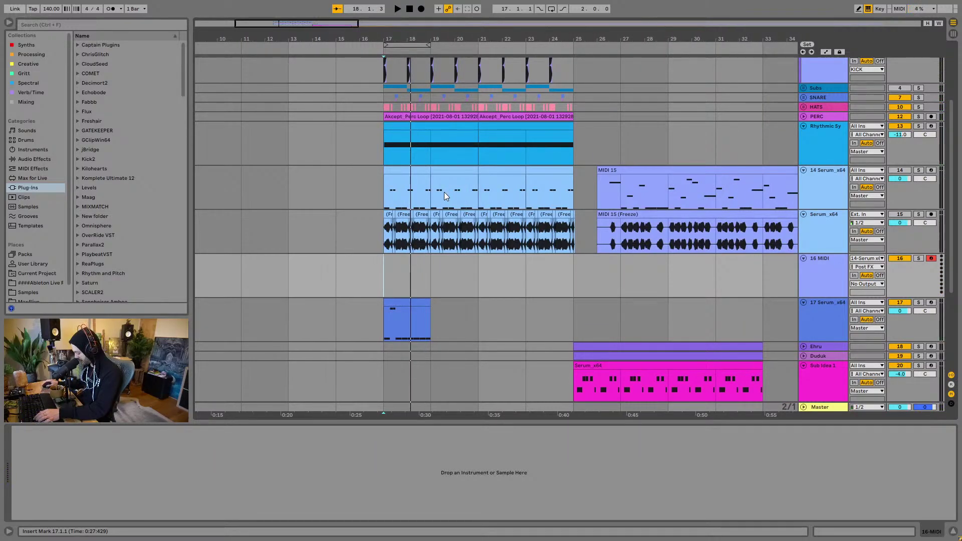
click(380, 270)
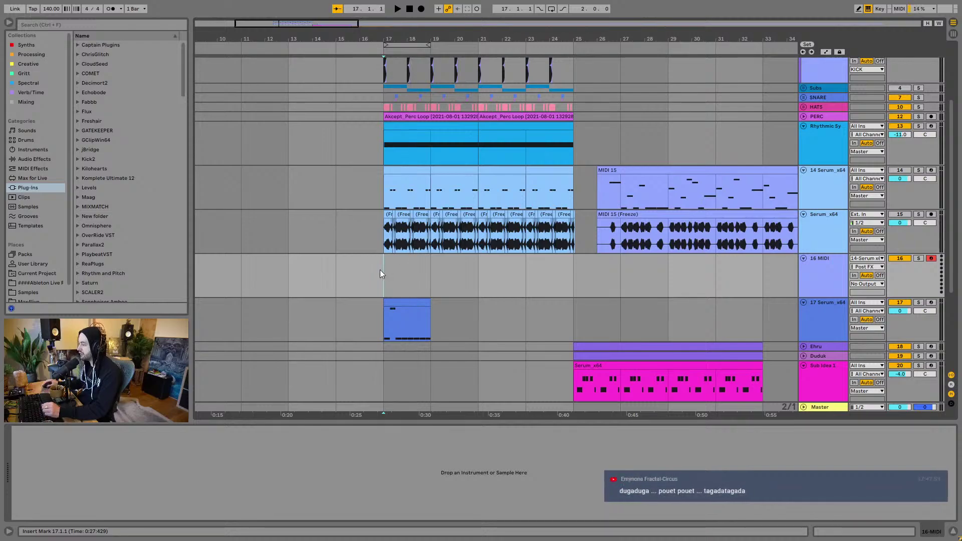
Step: Examine the drum, percussion and Serum tracks of the section starting at bar 17
scroll(387, 238, down, 3)
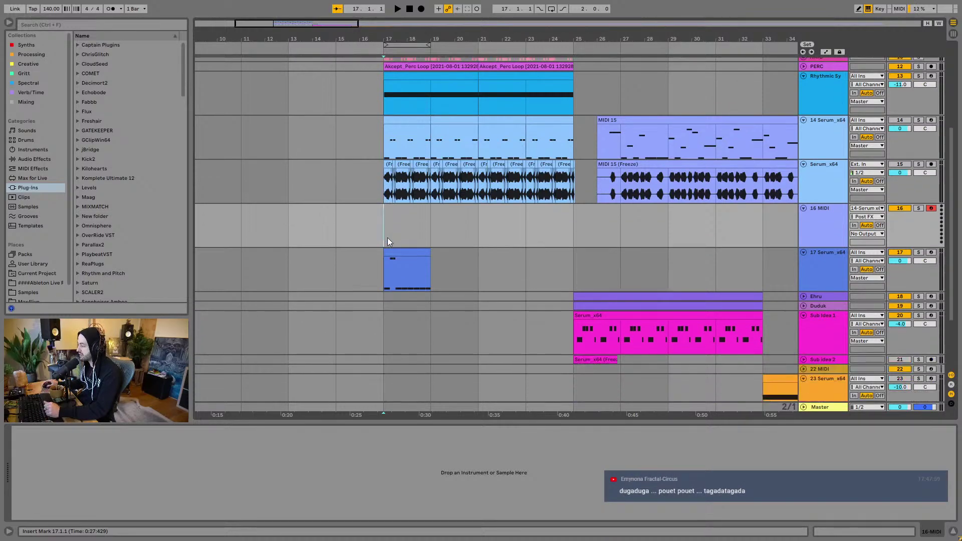
scroll(387, 237, down, 5)
scroll(489, 231, up, 5)
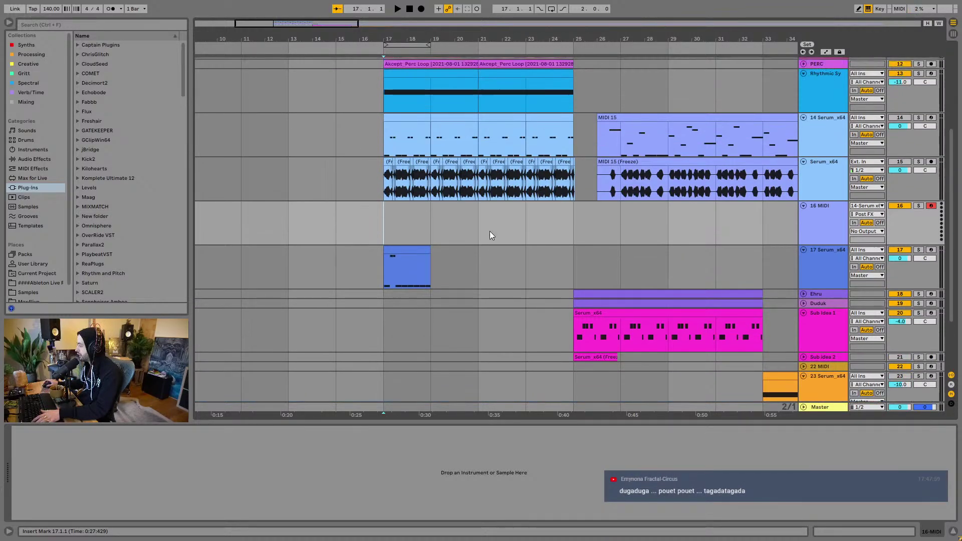
scroll(490, 234, up, 1)
drag(404, 38, 422, 58)
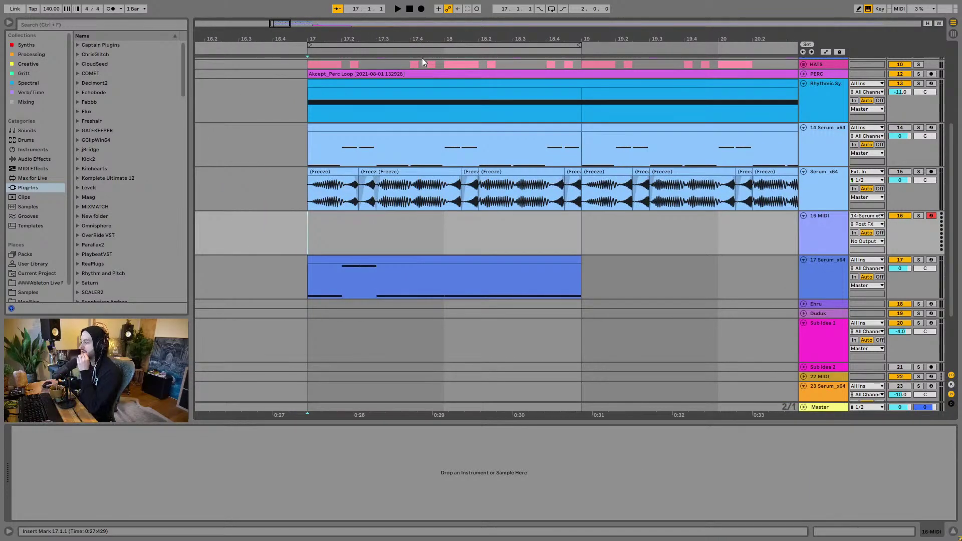
scroll(408, 184, up, 5)
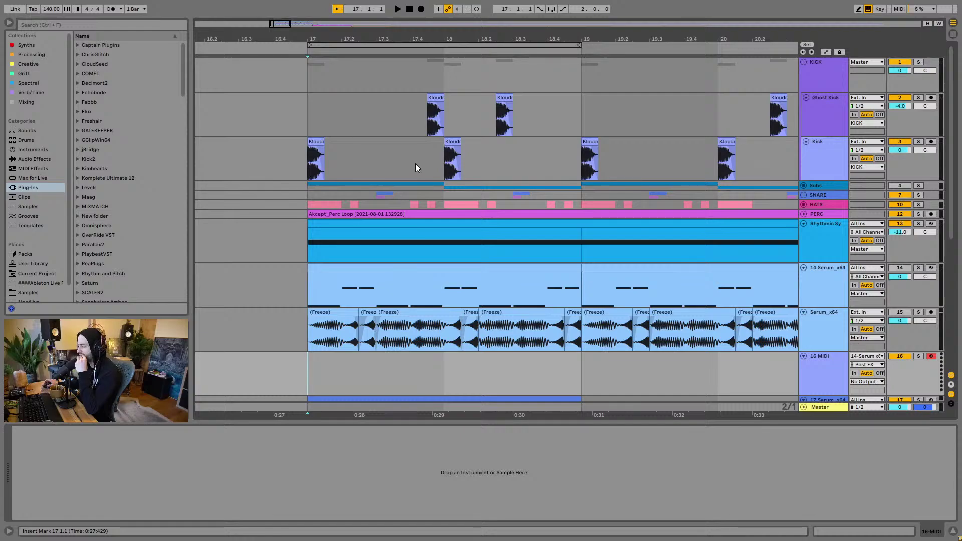
scroll(415, 163, down, 2)
scroll(416, 163, down, 1)
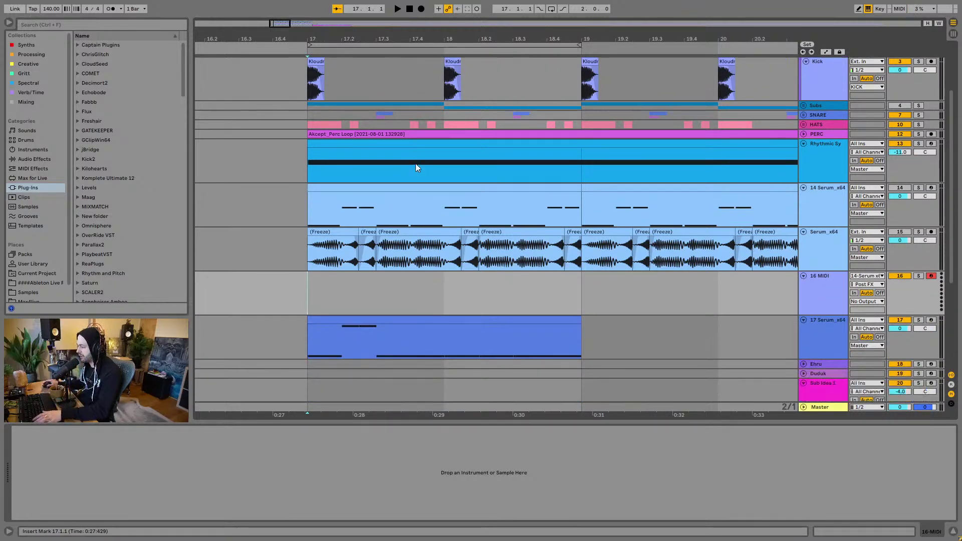
Step: Play the section from bar 17 again in short passes and review the full track stack from the kick to the last Serum track
key(space)
key(space)
scroll(416, 164, down, 2)
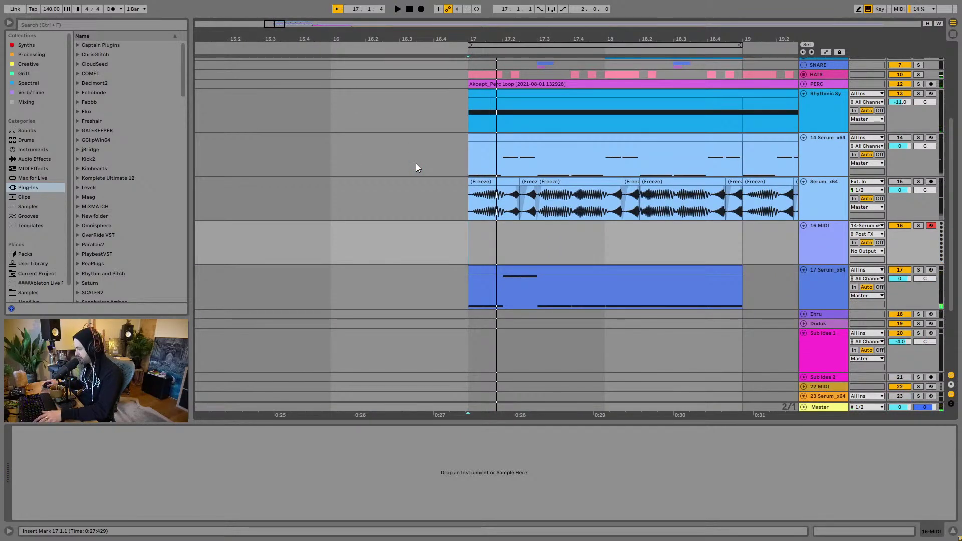
scroll(415, 167, up, 3)
key(space)
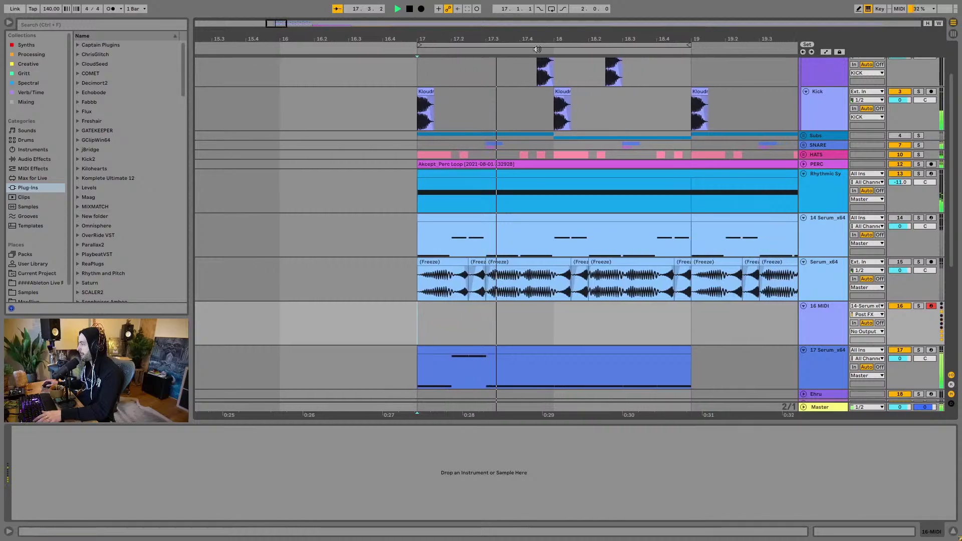
key(space)
drag(492, 39, 438, 31)
scroll(437, 127, up, 1)
scroll(438, 128, down, 3)
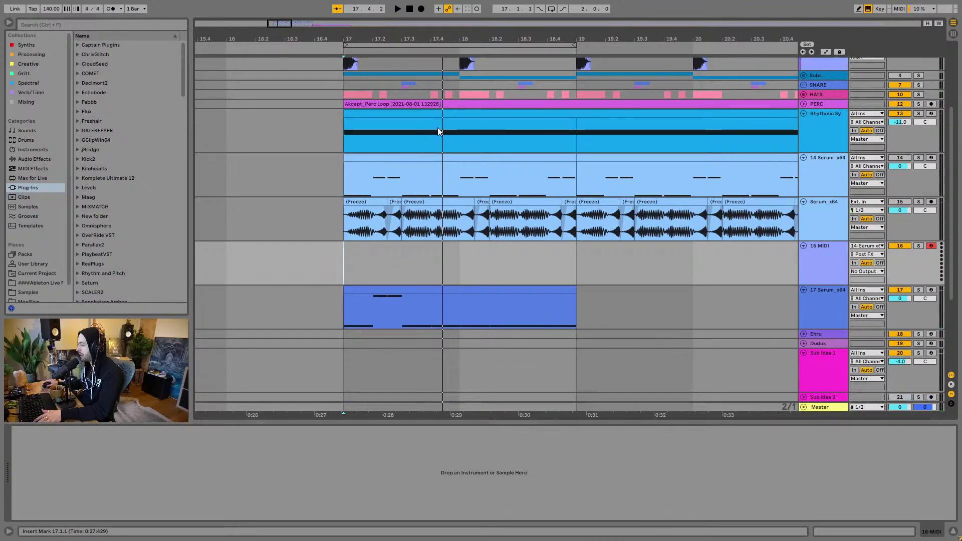
scroll(437, 128, down, 3)
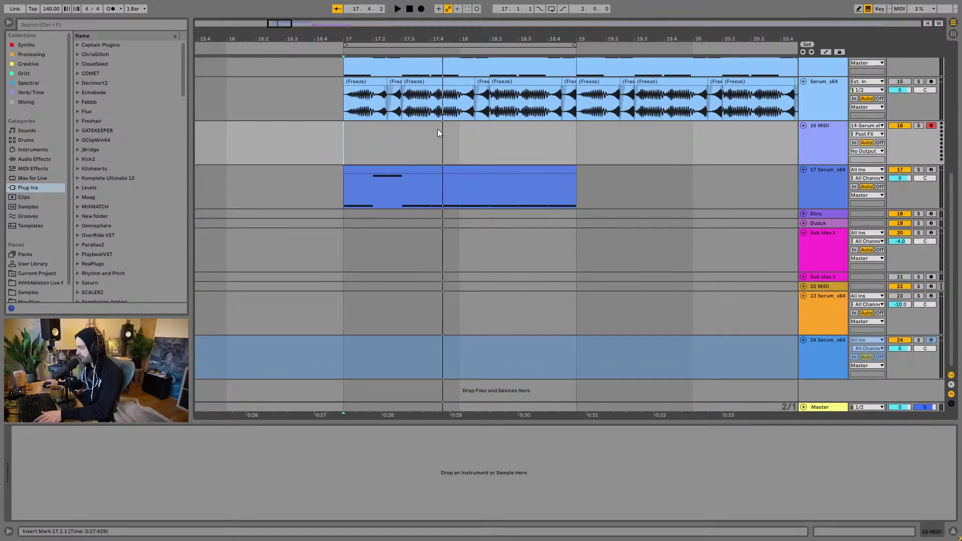
scroll(437, 128, up, 5)
scroll(437, 128, up, 2)
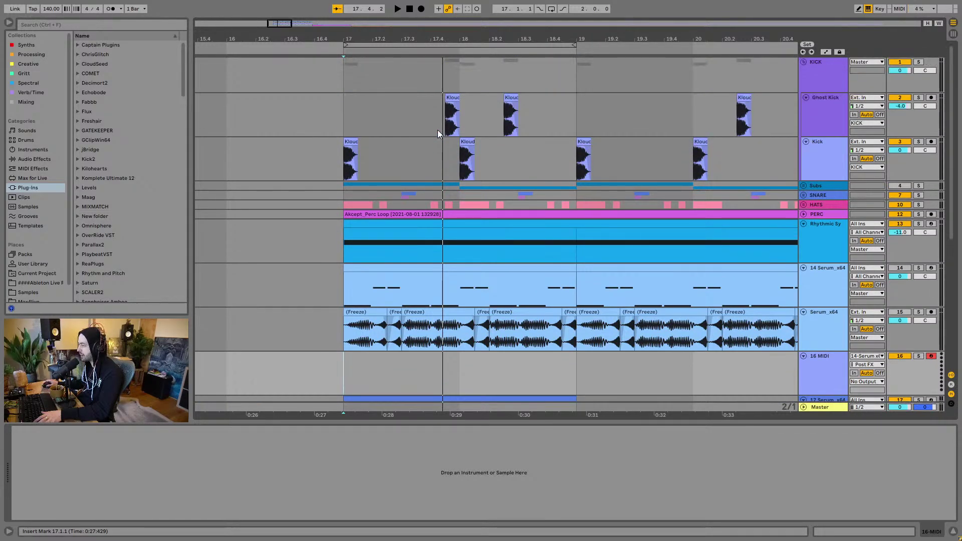
Step: Leave full screen and start opening another Live Set, going up to the Ableton Project Folder
click(344, 118)
key(F11)
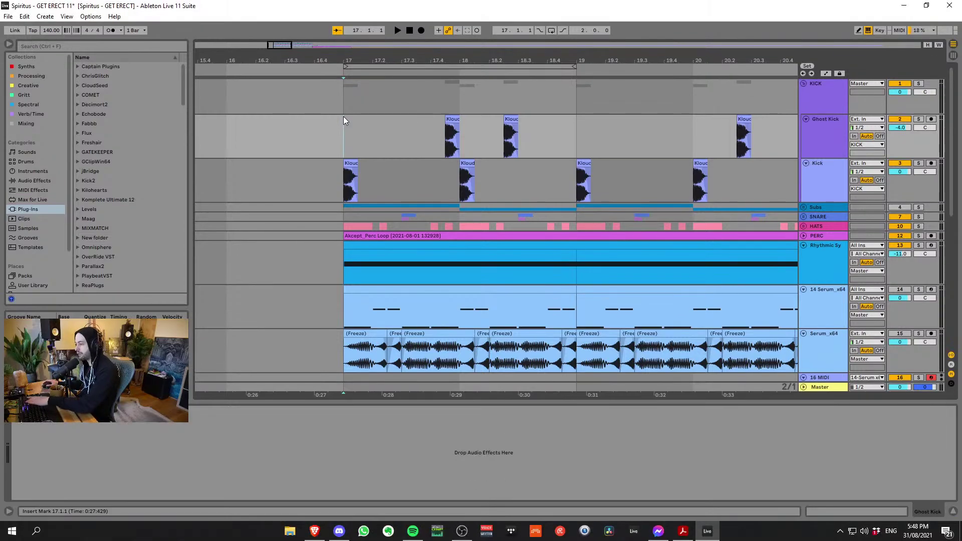
click(8, 16)
click(24, 39)
drag(200, 32, 324, 64)
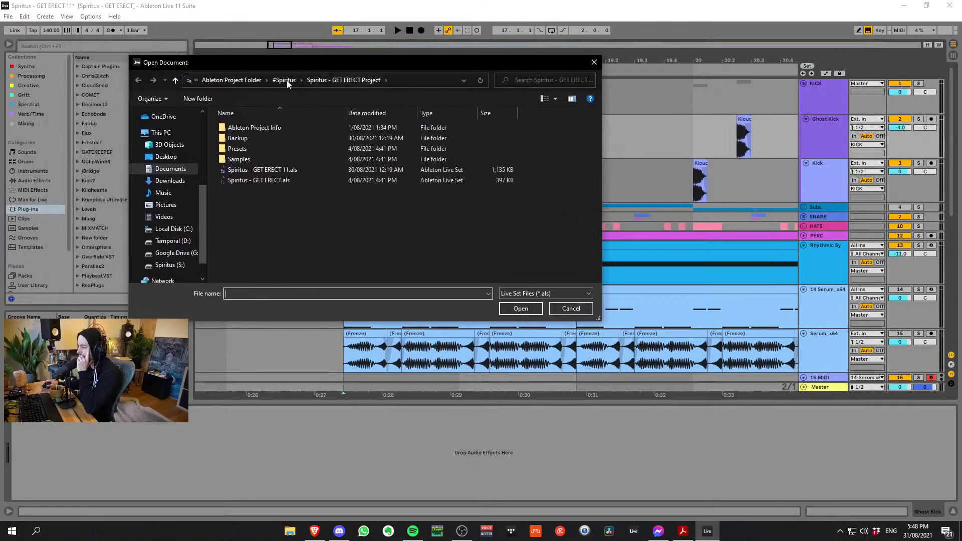
click(247, 79)
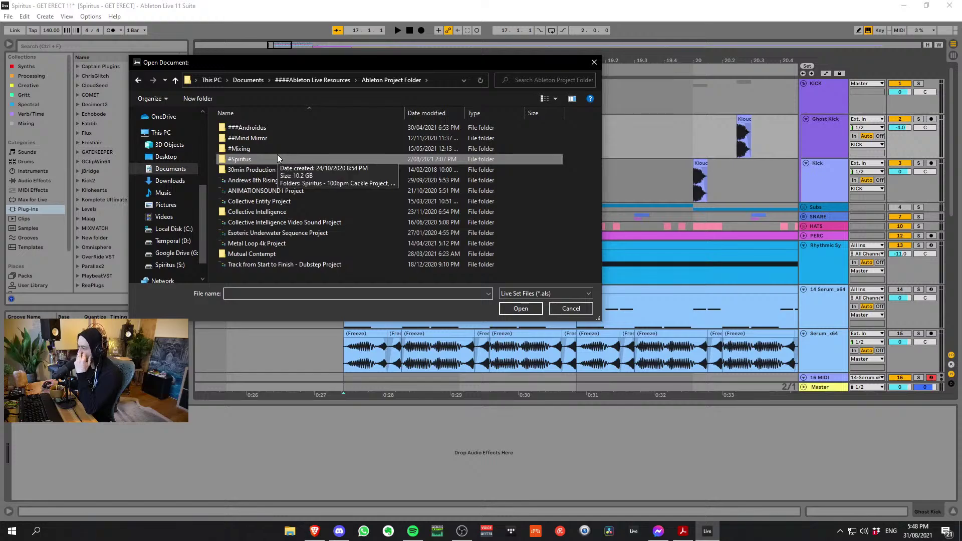
Step: Check the ###Androidus folder, go into the ##Mind Mirror folder instead, and list its projects with the most recently modified first
double_click(269, 129)
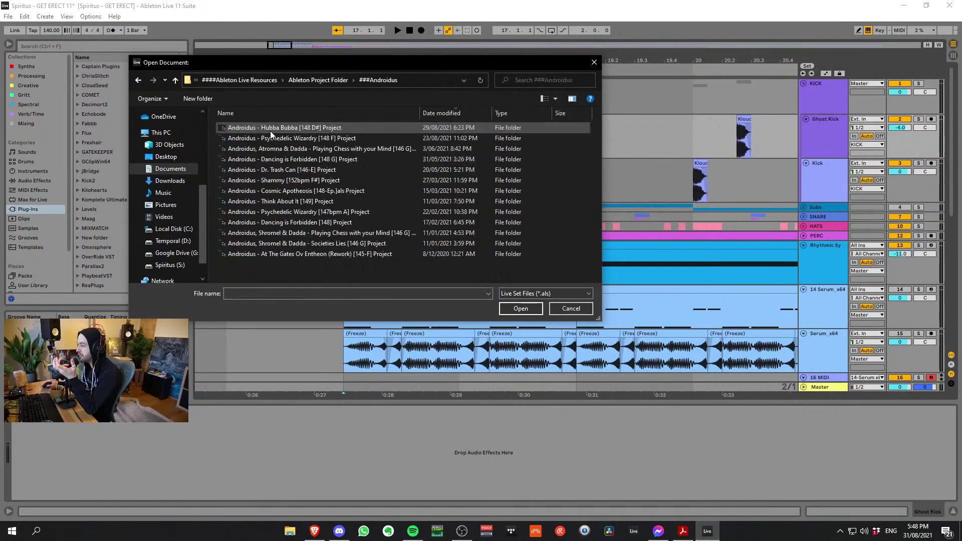
click(139, 80)
double_click(244, 140)
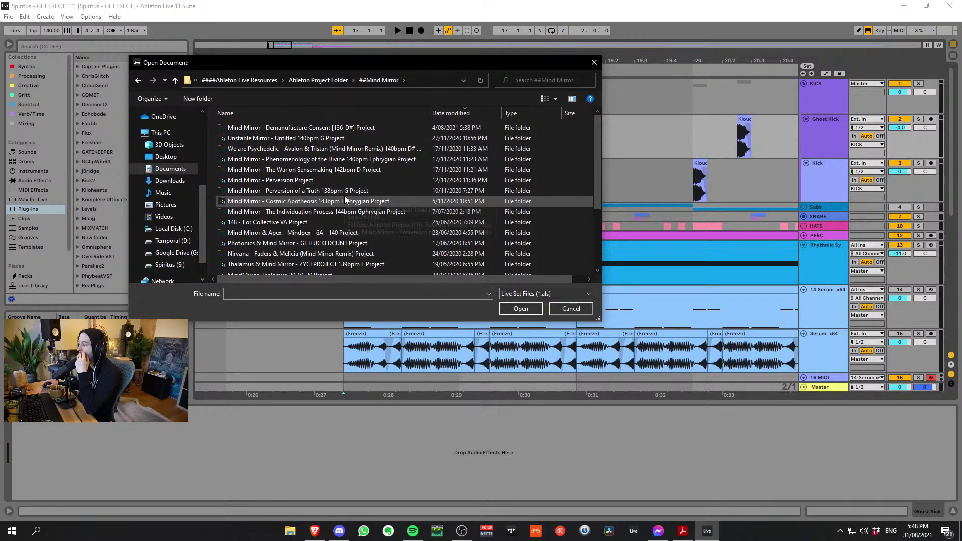
scroll(351, 194, down, 3)
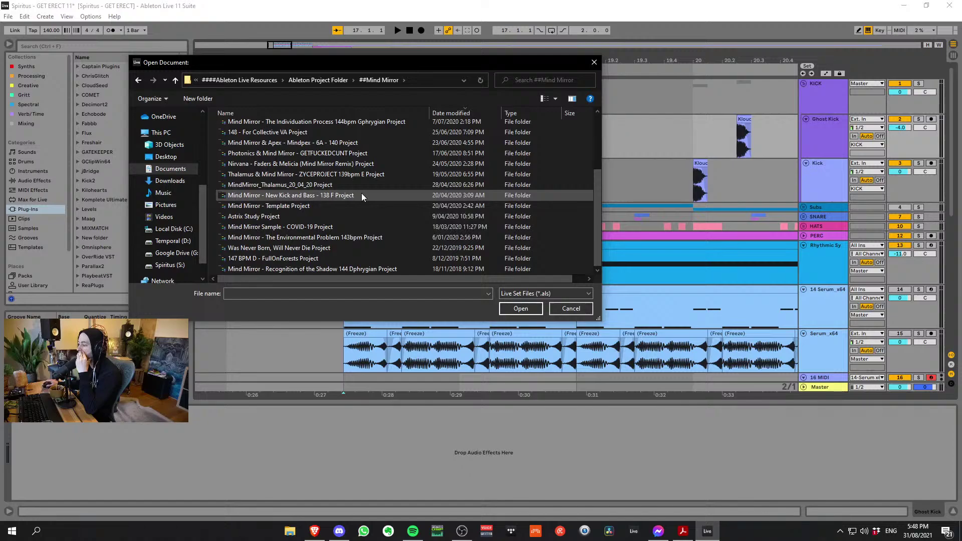
scroll(362, 195, up, 3)
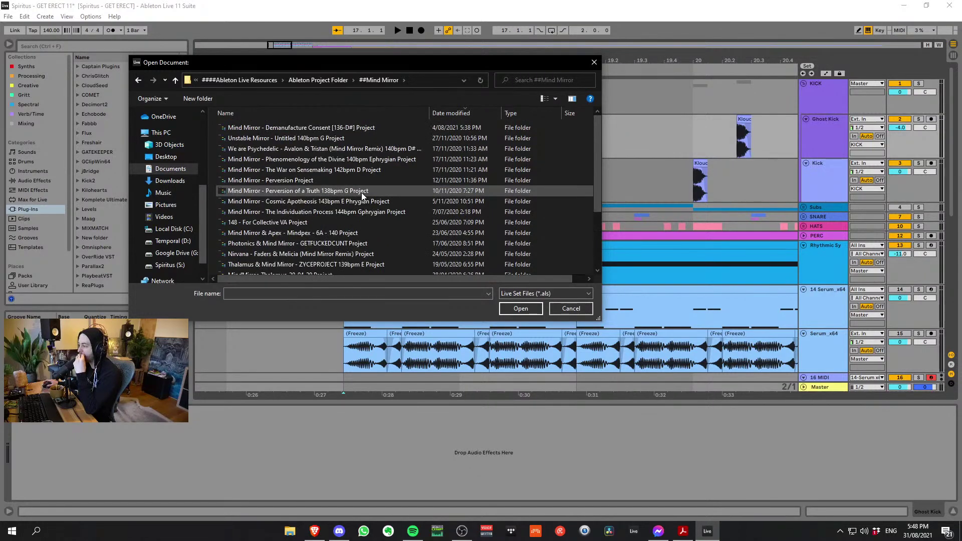
click(464, 113)
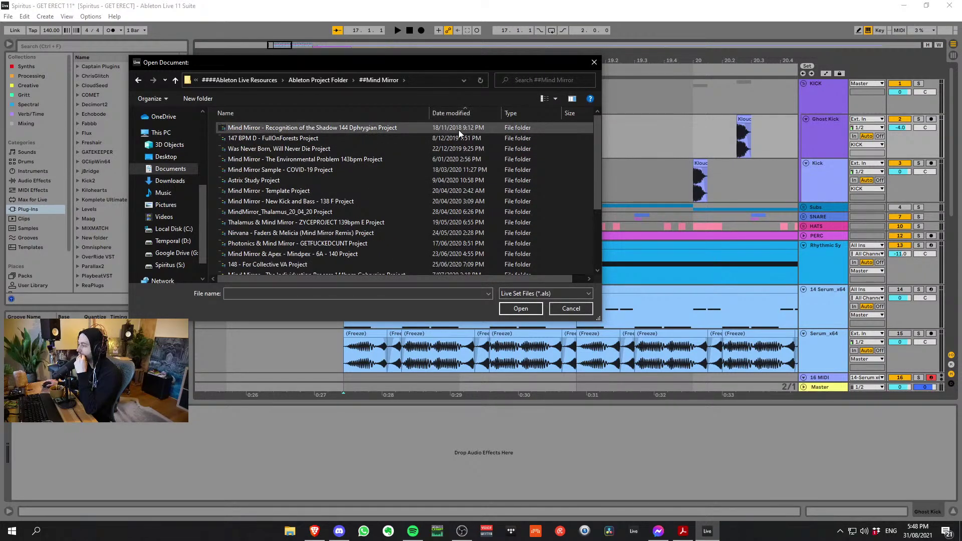
click(461, 112)
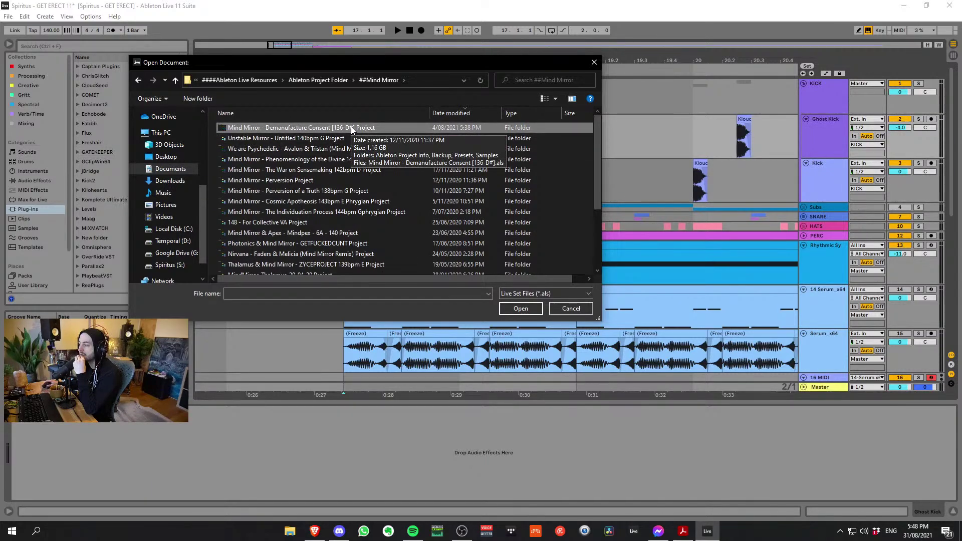
Step: Open the Live Set "Mind Mirror - Demanufacture Consent [136-D#].als" without saving the changes to the current set
double_click(316, 128)
double_click(311, 169)
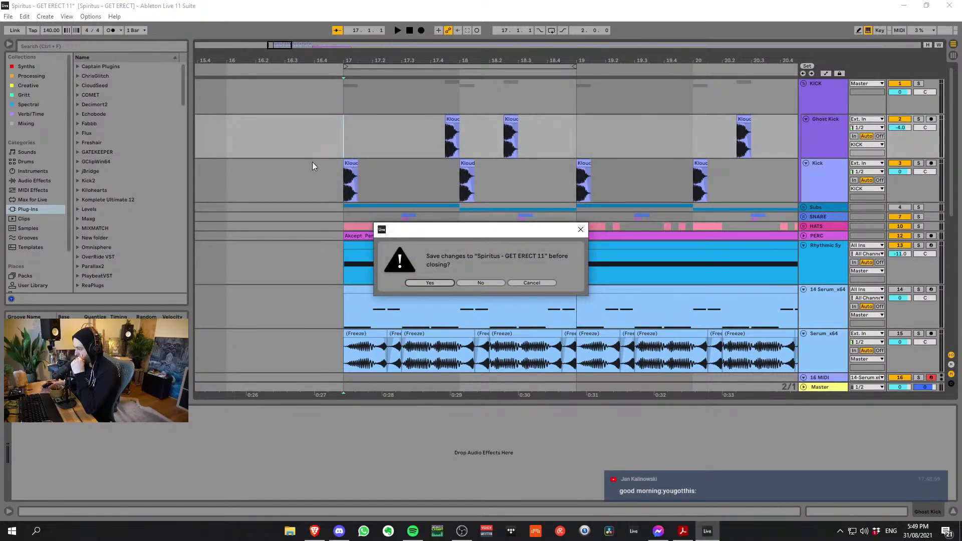
click(472, 282)
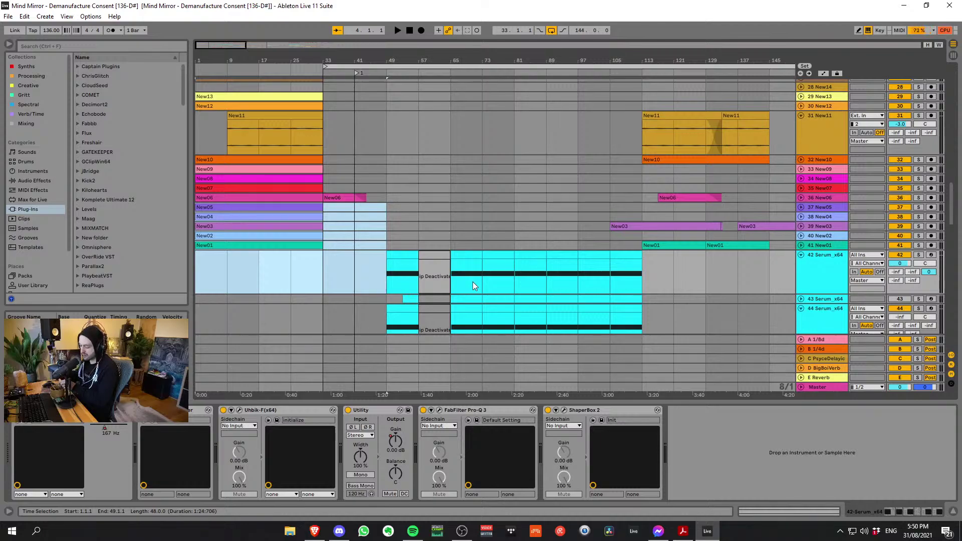
Step: Open the window of the Sonarworks plug-in on the Master track and close it
click(836, 388)
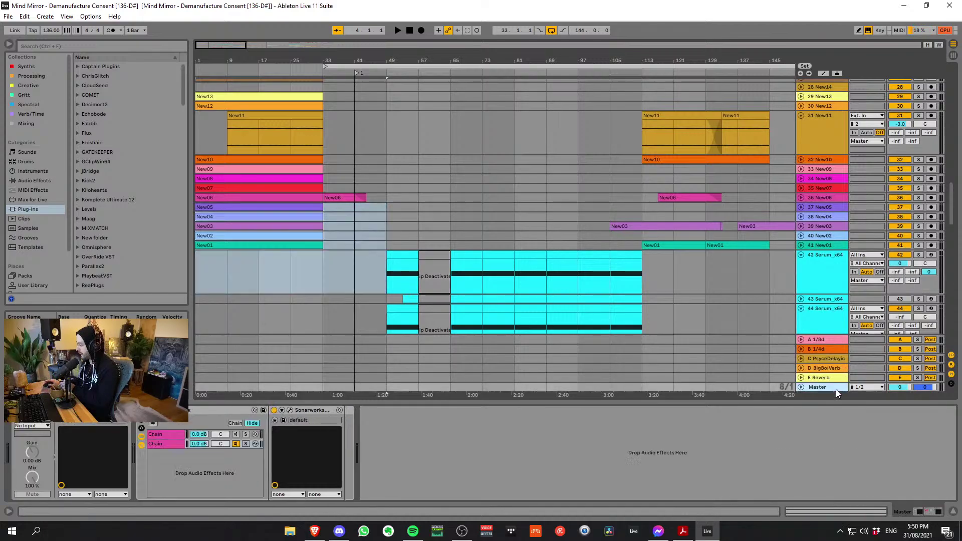
click(290, 410)
click(677, 208)
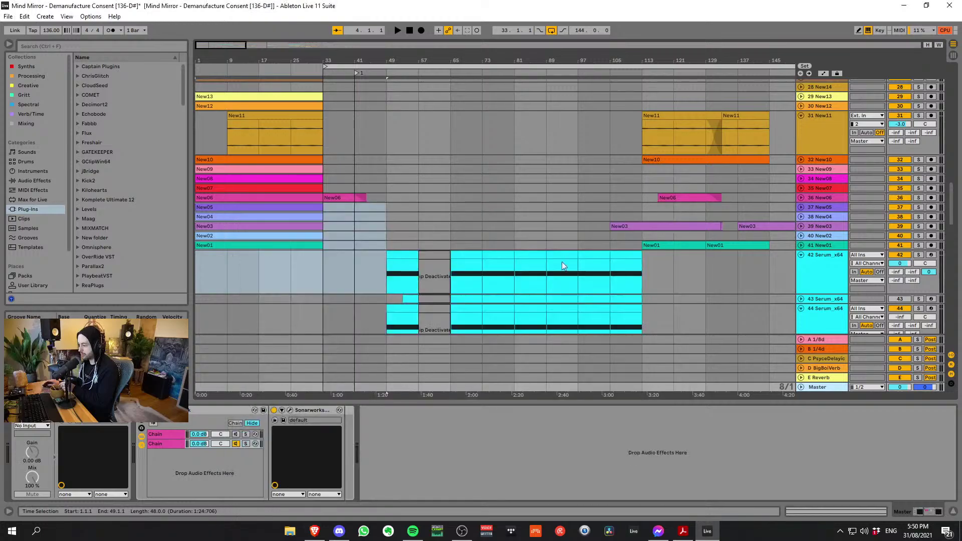
Step: Insert an empty MIDI clip from bar 1 to bar 9 on the 42 Serum_x64 track and play the arrangement from the start
double_click(200, 265)
key(space)
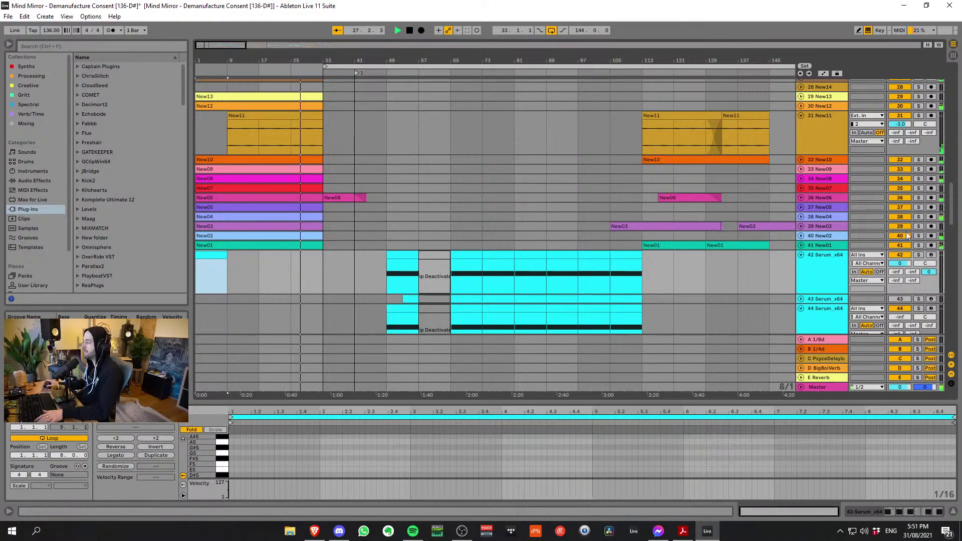
Step: Select bars 33 to 41 across the kick and bass tracks, and clear the selection by placing the insert marker at 33.1.1
scroll(952, 198, up, 5)
drag(951, 197, 957, 89)
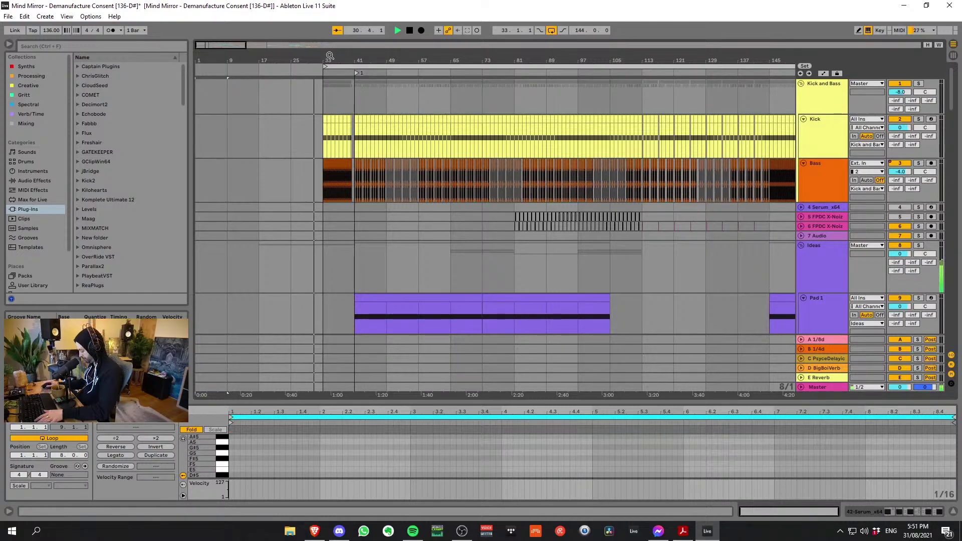
drag(330, 56, 386, 101)
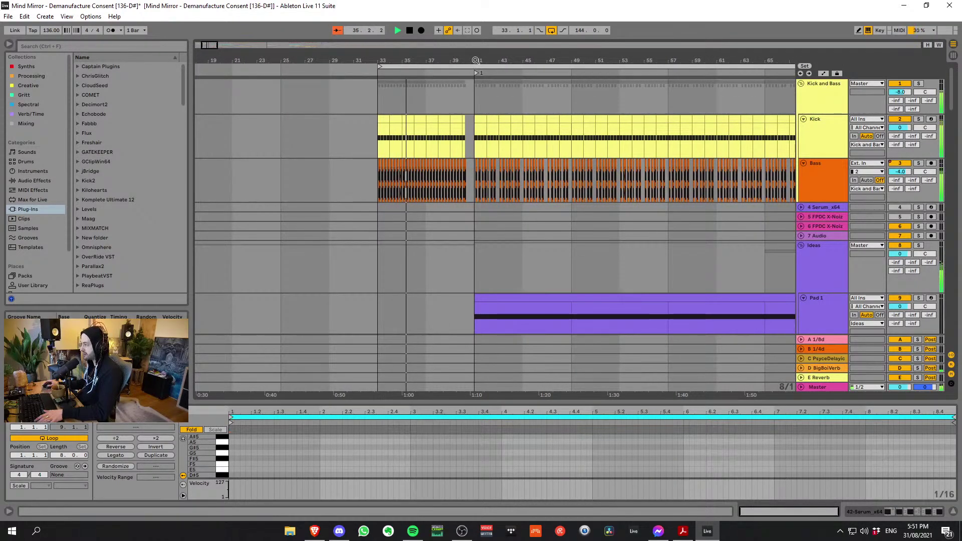
drag(475, 60, 473, 50)
drag(365, 105, 428, 188)
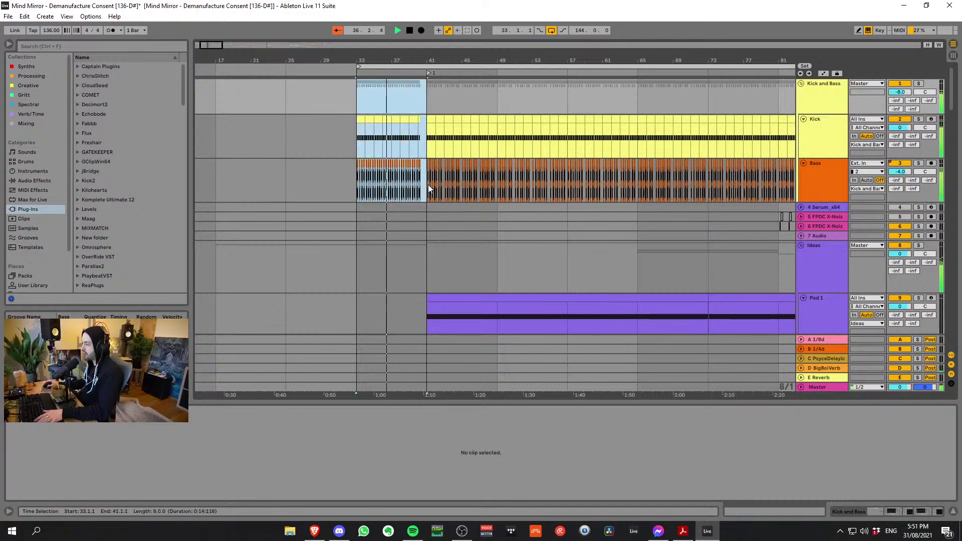
click(348, 131)
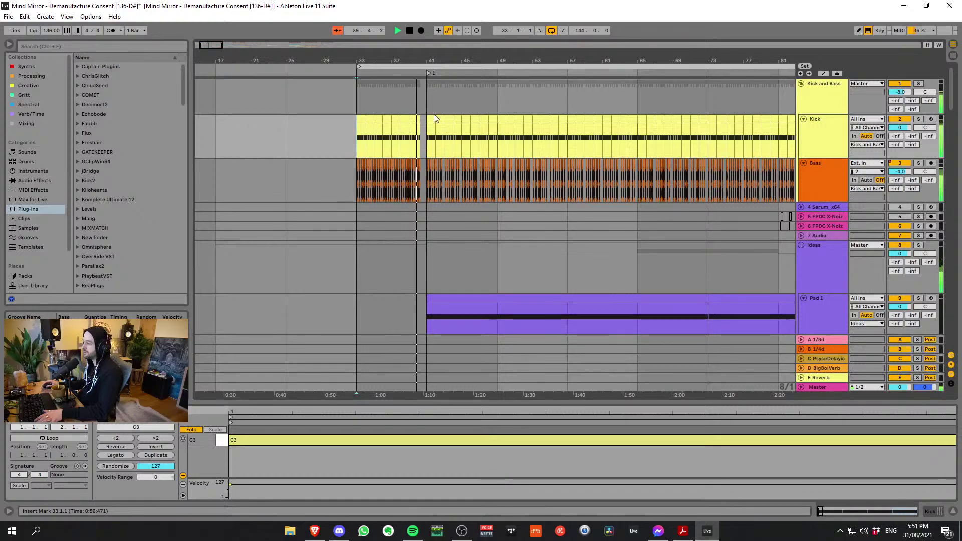
Step: Unfold the Swooshes track and audition its 62-Audio 1 clip near bar 41 in solo
drag(455, 61, 366, 58)
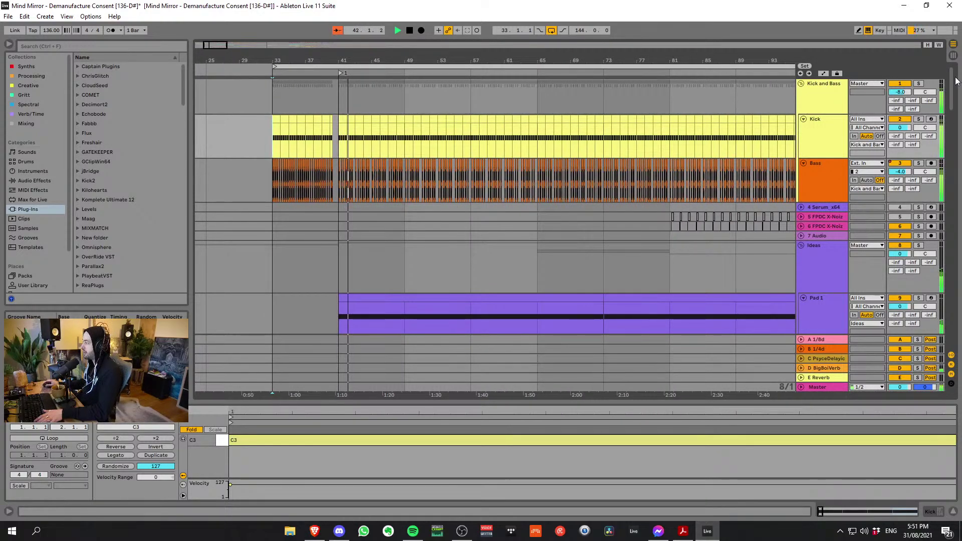
drag(956, 80, 960, 271)
click(800, 129)
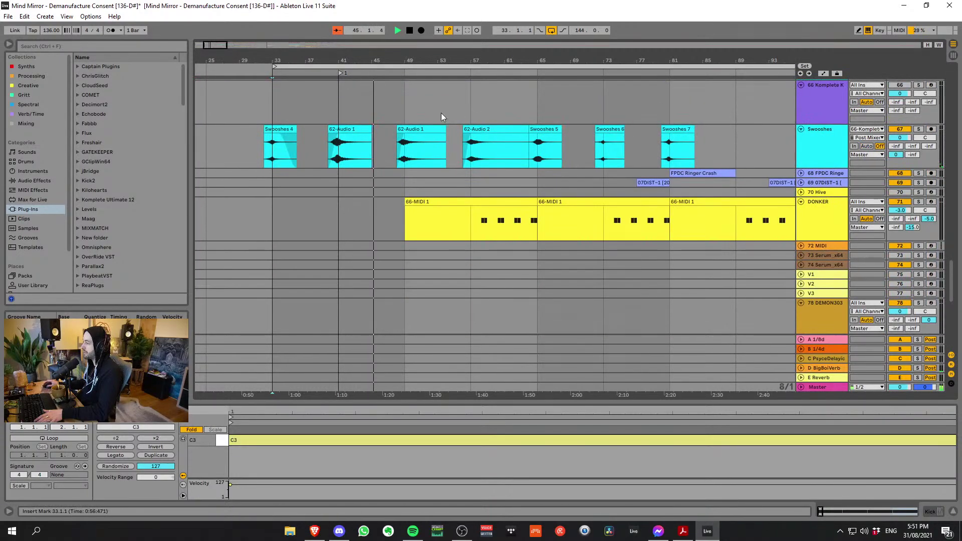
click(360, 129)
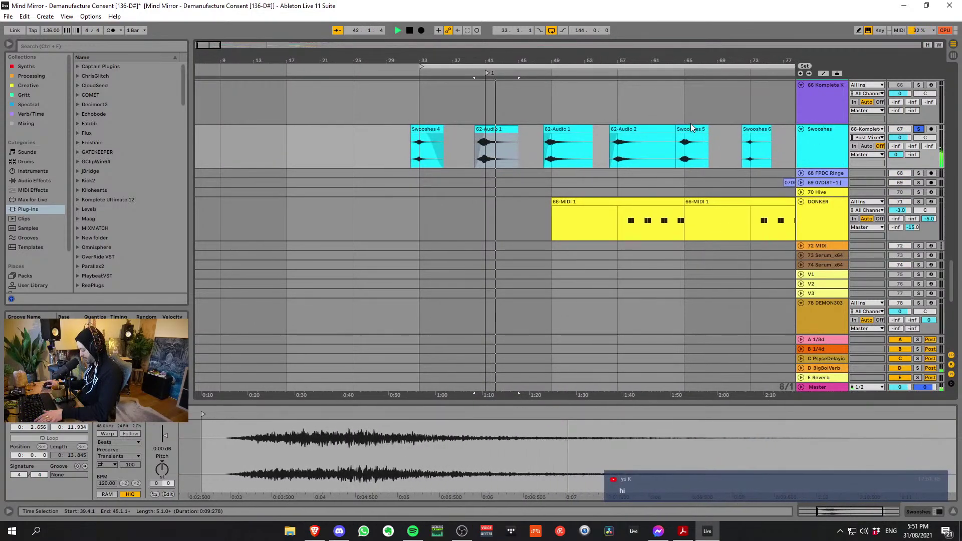
Step: Look through the remaining tracks of the arrangement and select the Pad 1 clip starting at bar 41
scroll(691, 123, down, 6)
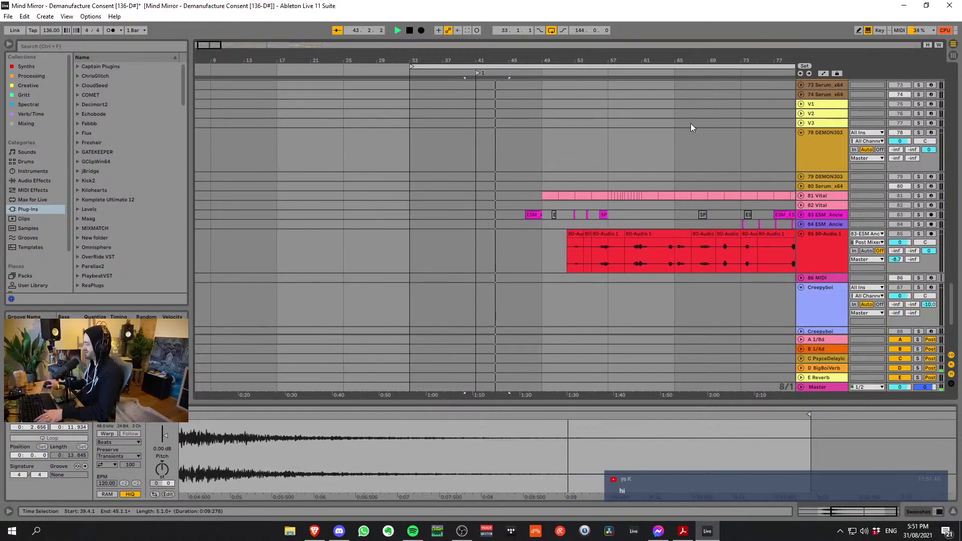
scroll(690, 123, down, 3)
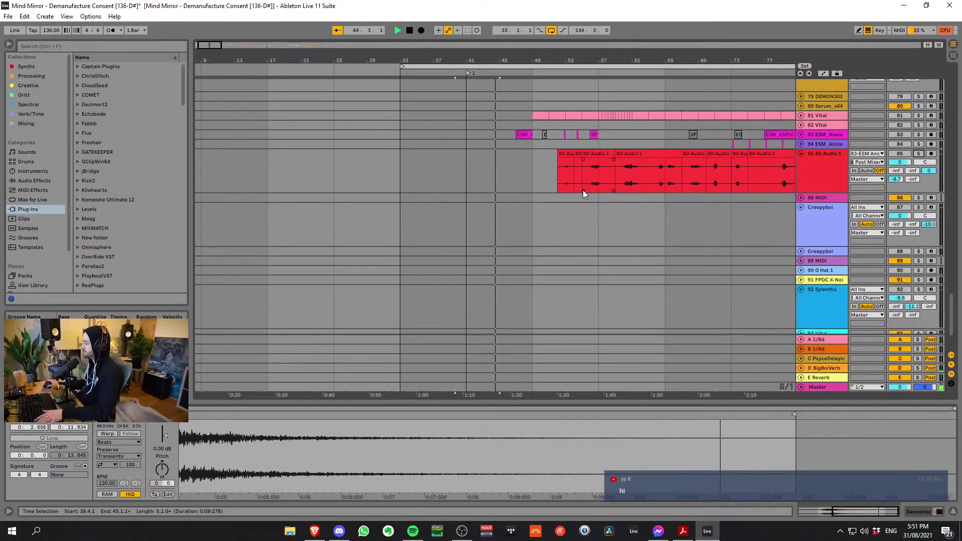
scroll(581, 188, down, 3)
scroll(936, 254, up, 15)
scroll(937, 254, up, 20)
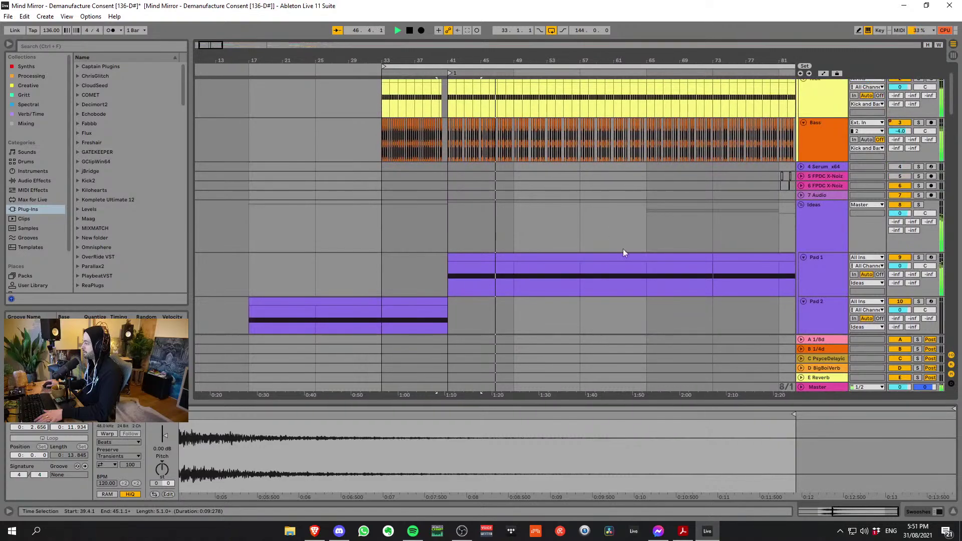
click(529, 254)
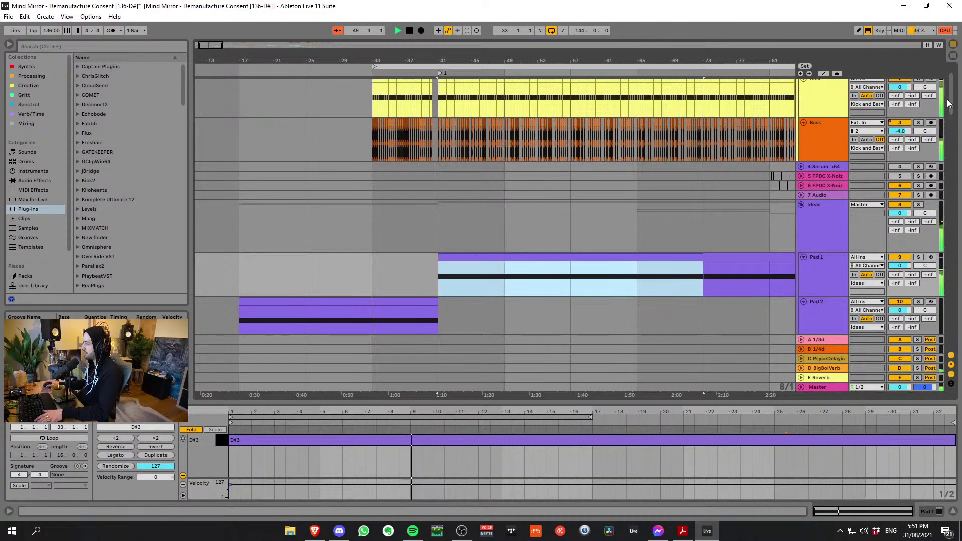
scroll(946, 103, up, 4)
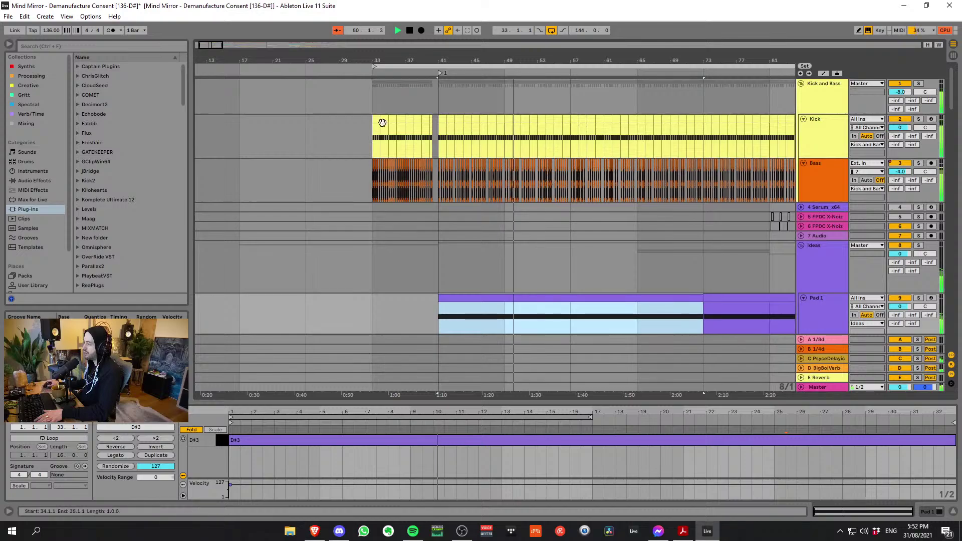
Step: Select the one-bar Kick clip at bar 33 and bring the whole arrangement into view
click(383, 122)
key(minus)
key(minus)
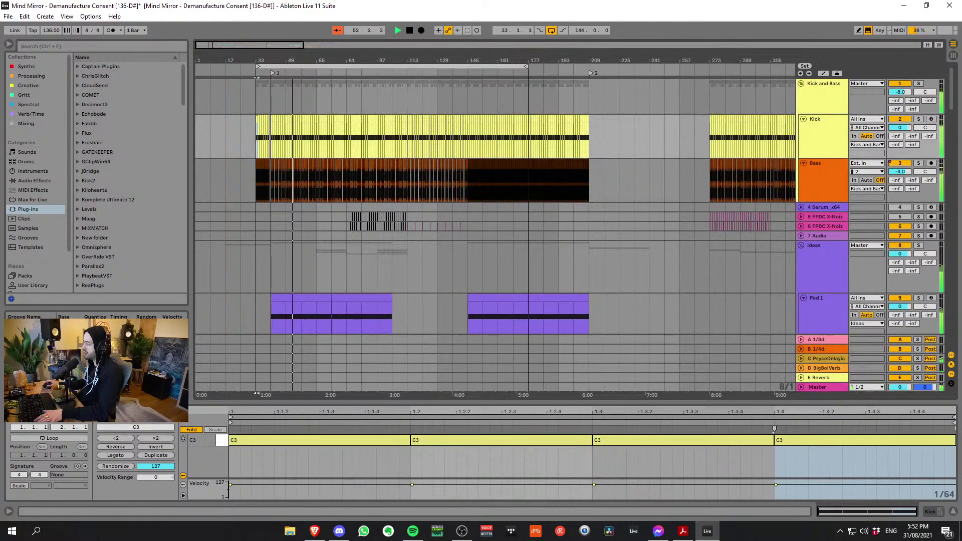
key(minus)
key(minus)
mouse_move(275, 46)
mouse_down()
mouse_move(275, 90)
mouse_move(281, 53)
mouse_up()
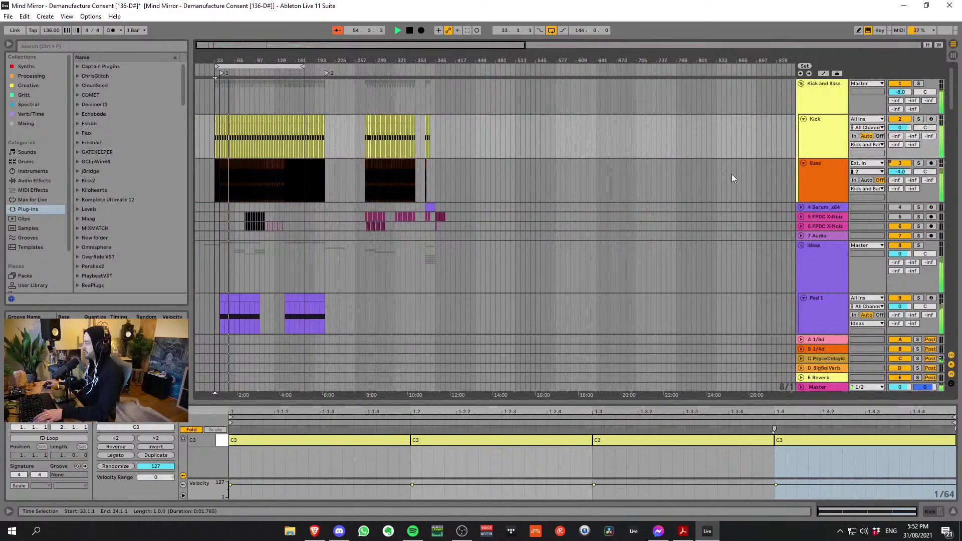
Step: Delete all tracks from the Kick and Bass group through 7 Audio
click(826, 226)
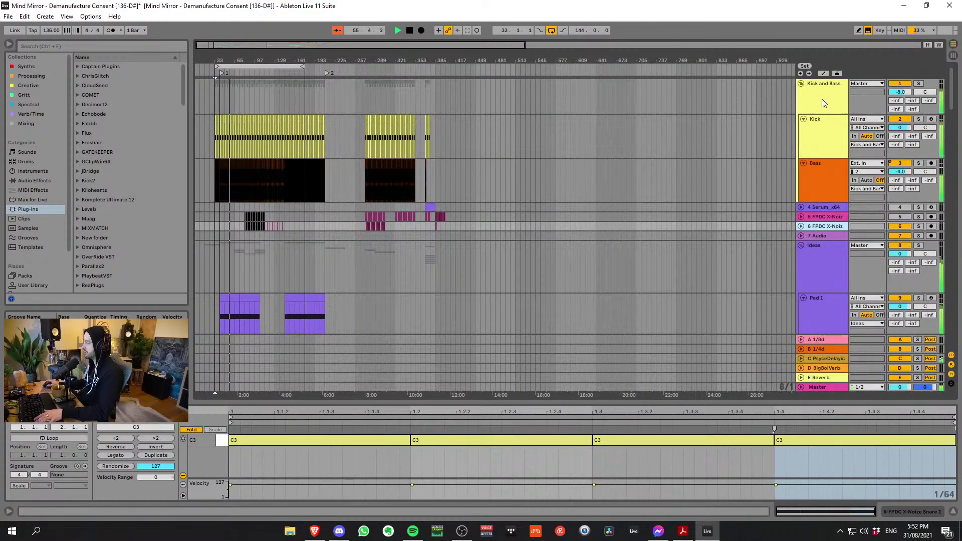
click(821, 103)
click(822, 228)
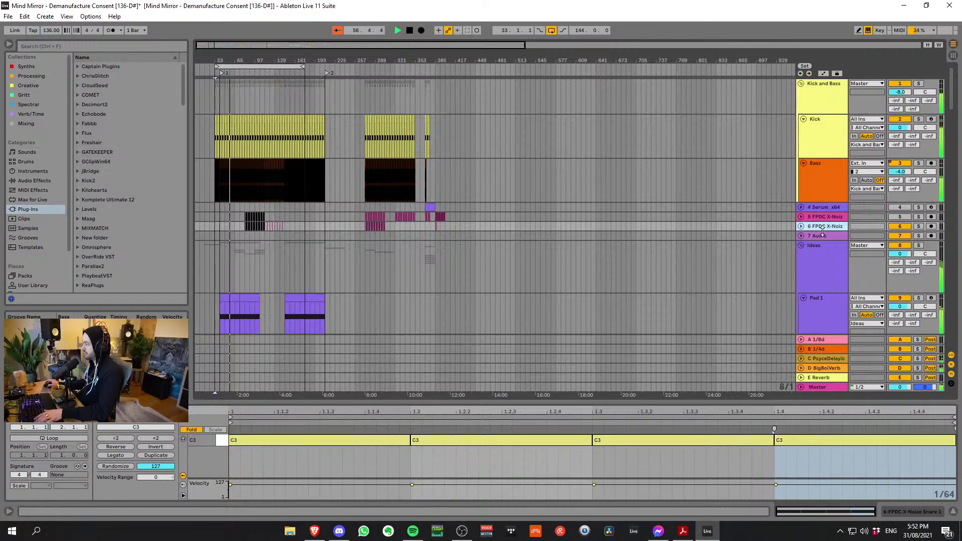
click(822, 235)
shift+click(819, 107)
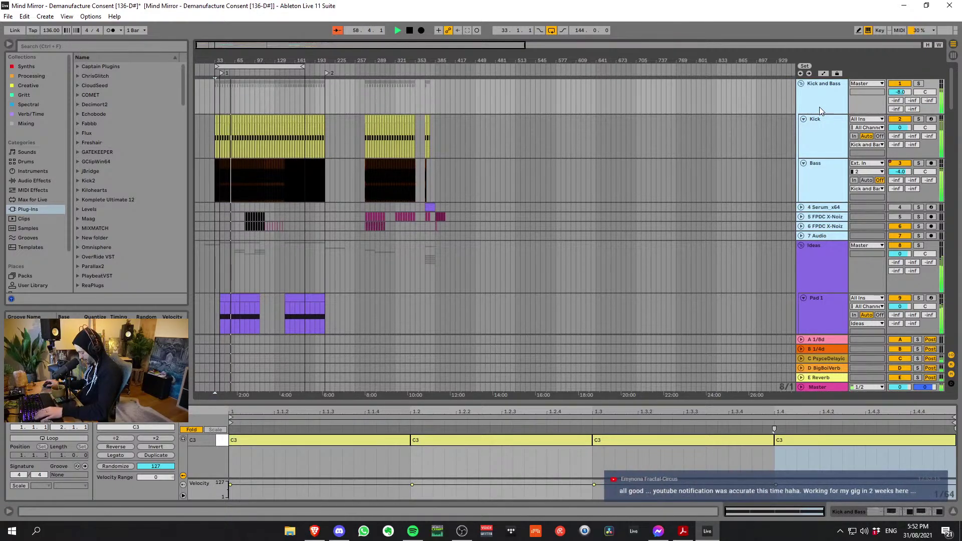
key(Delete)
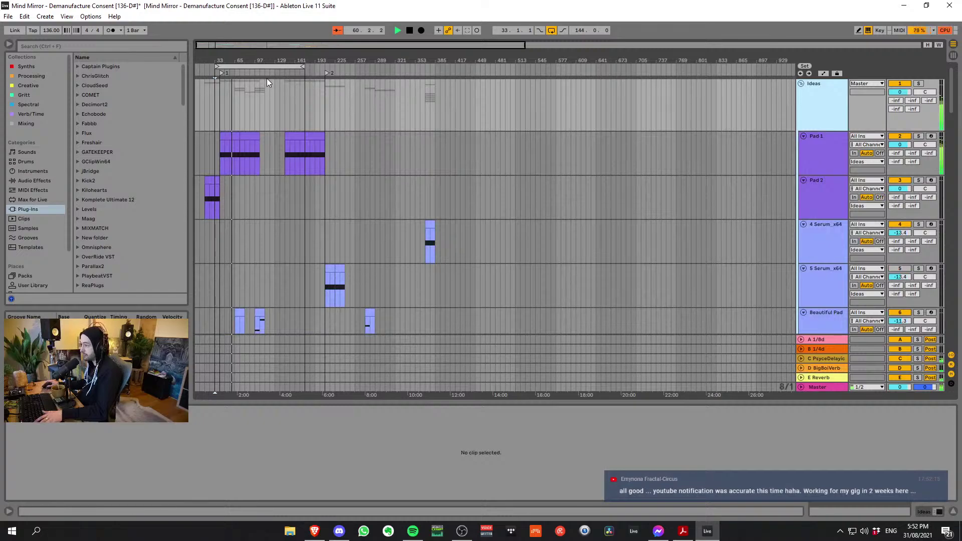
Step: Stop playback and audition the 4 Serum_x64 clip at bar 369 with its track soloed
drag(219, 58, 240, 101)
key(space)
scroll(552, 135, down, 1)
scroll(552, 135, up, 1)
drag(547, 56, 547, 15)
click(388, 242)
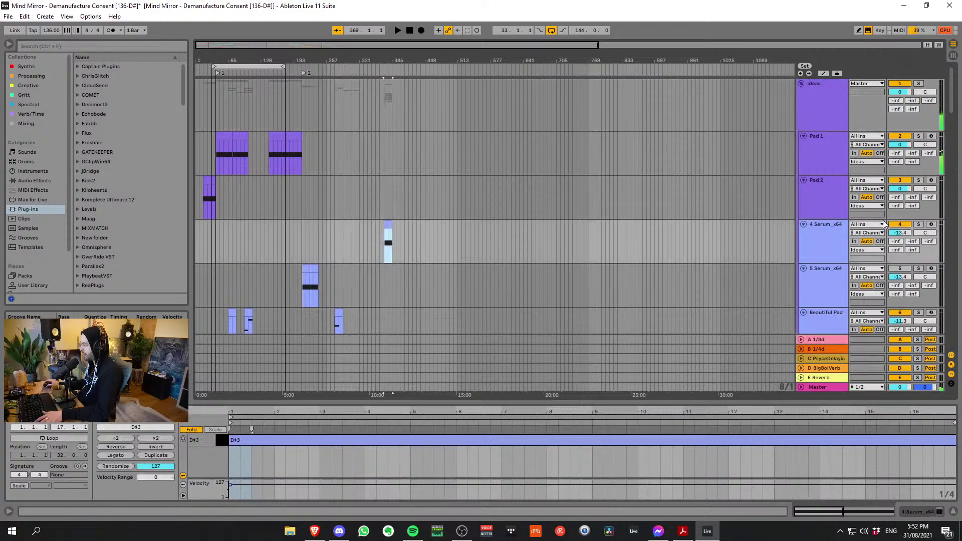
click(918, 224)
key(space)
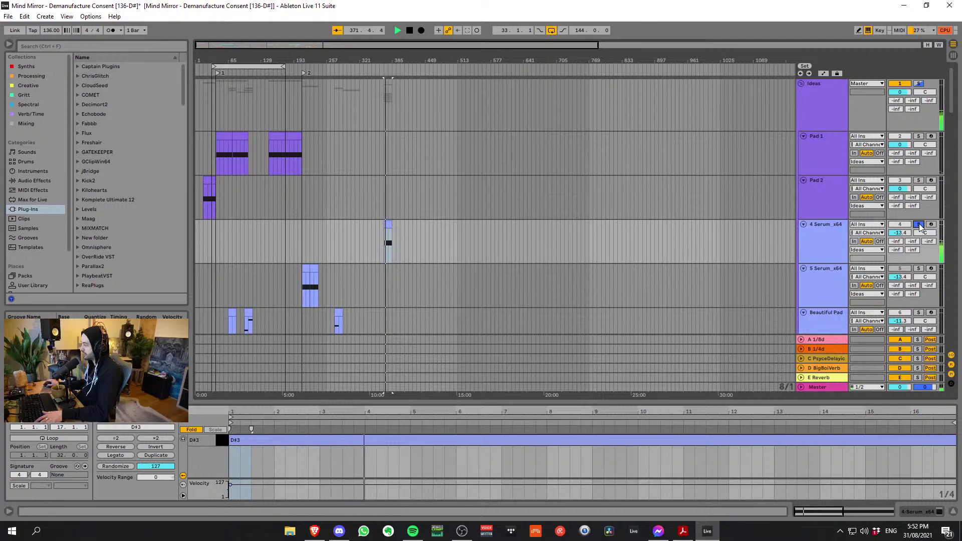
Step: Switch to full-screen view and examine the Serum plug-in window of the 4 Serum_x64 track, closing it again
key(F11)
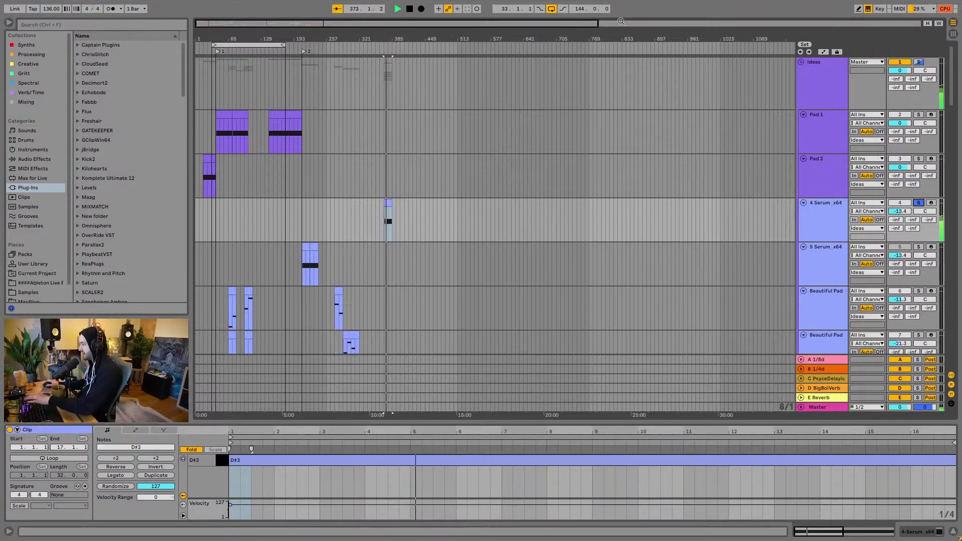
key(shift+Tab)
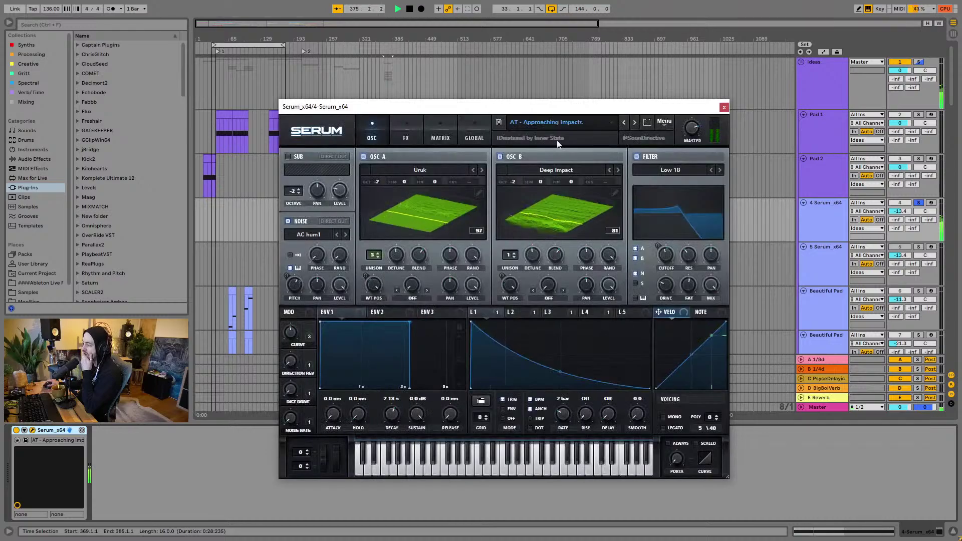
click(558, 122)
click(488, 113)
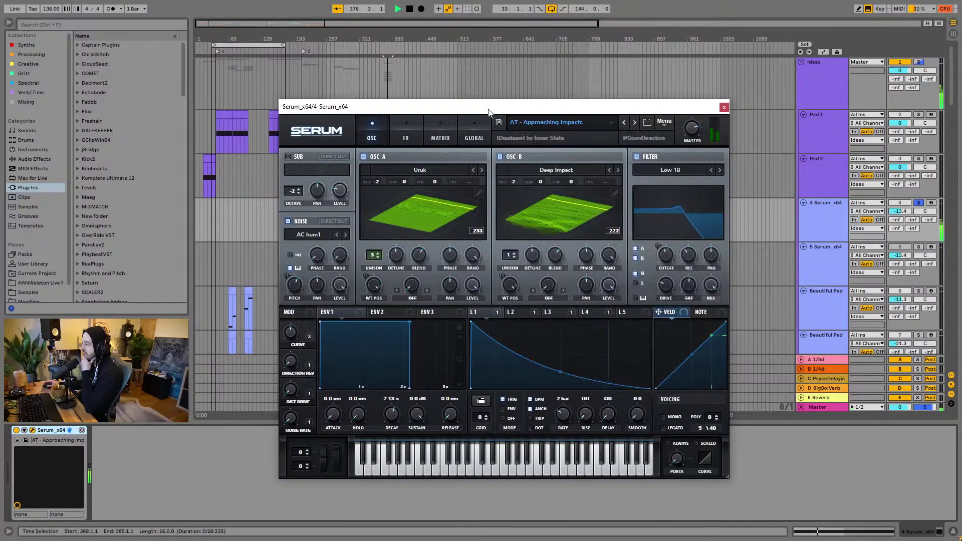
click(723, 107)
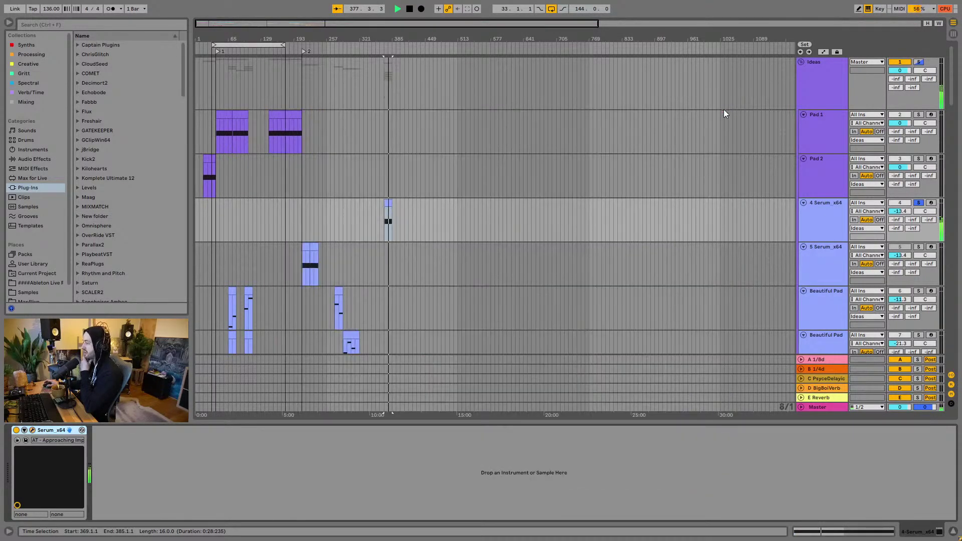
Step: Audition the 9 Komplete and 10 Komplete tracks one after the other in solo from bar 369
scroll(508, 190, down, 2)
scroll(507, 190, down, 2)
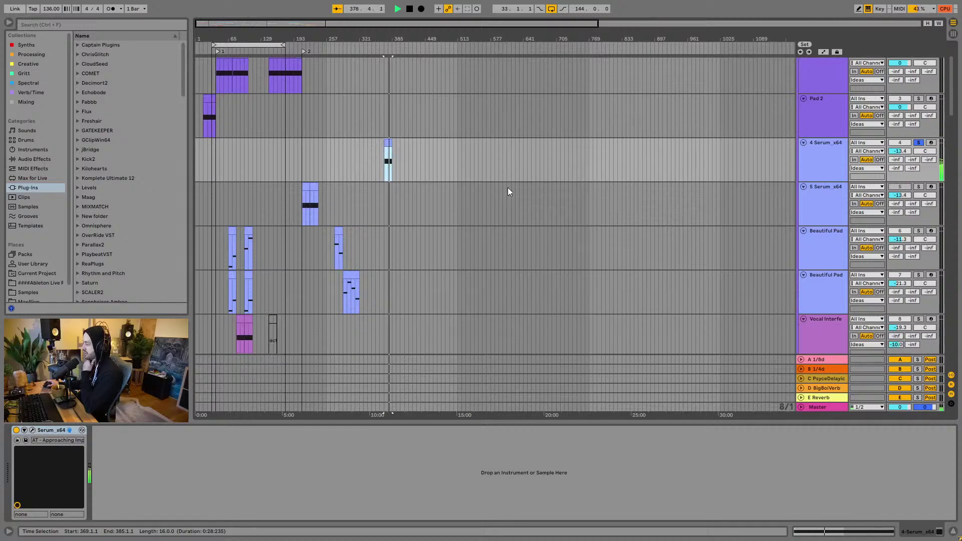
scroll(507, 188, down, 5)
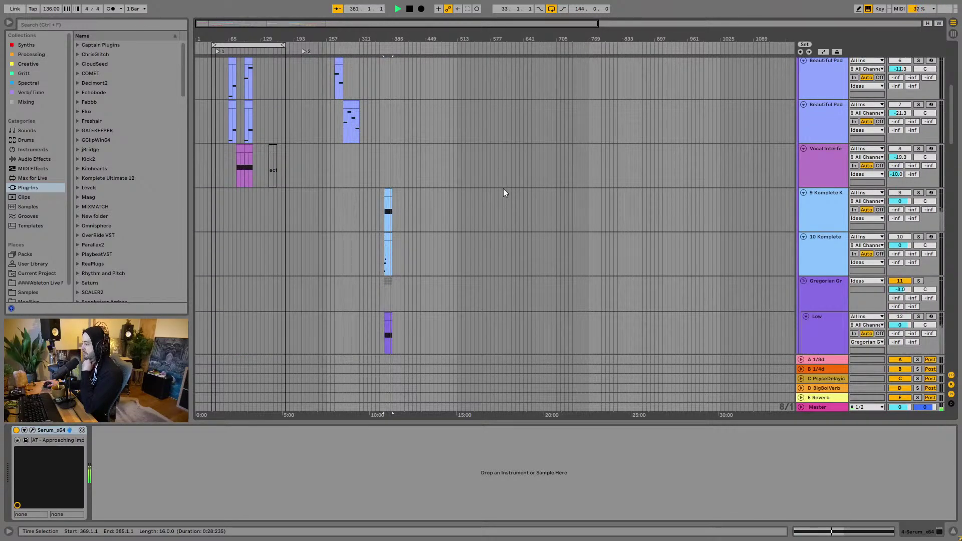
click(918, 193)
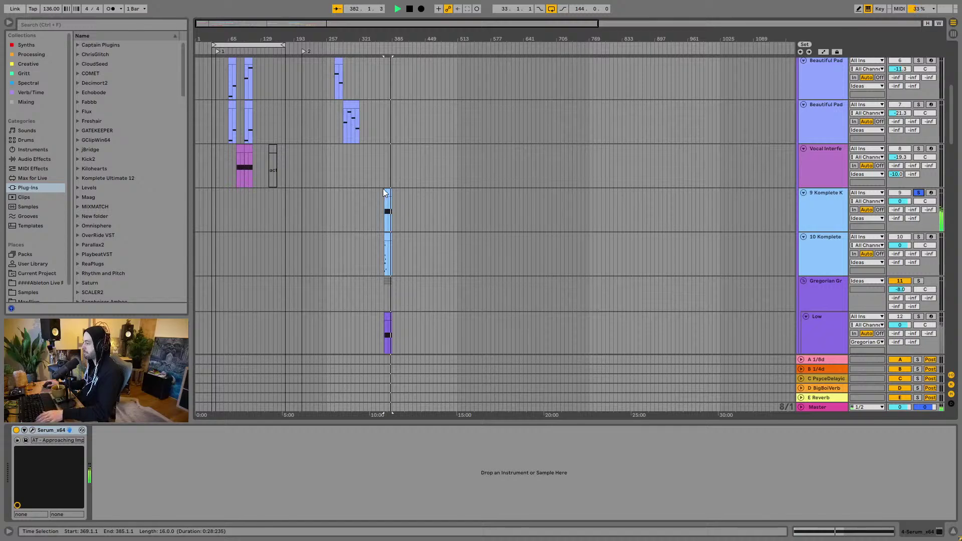
click(382, 191)
click(892, 242)
click(918, 237)
Step: Audition the Low, Mid and High tracks of the Gregorian group in turn, each in solo around bar 369
scroll(366, 58, up, 1)
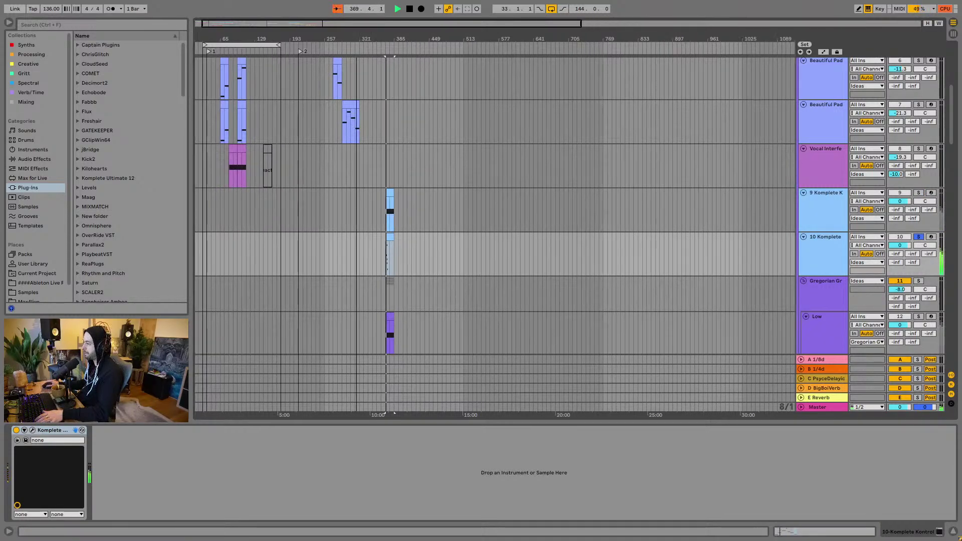
drag(386, 39, 494, 55)
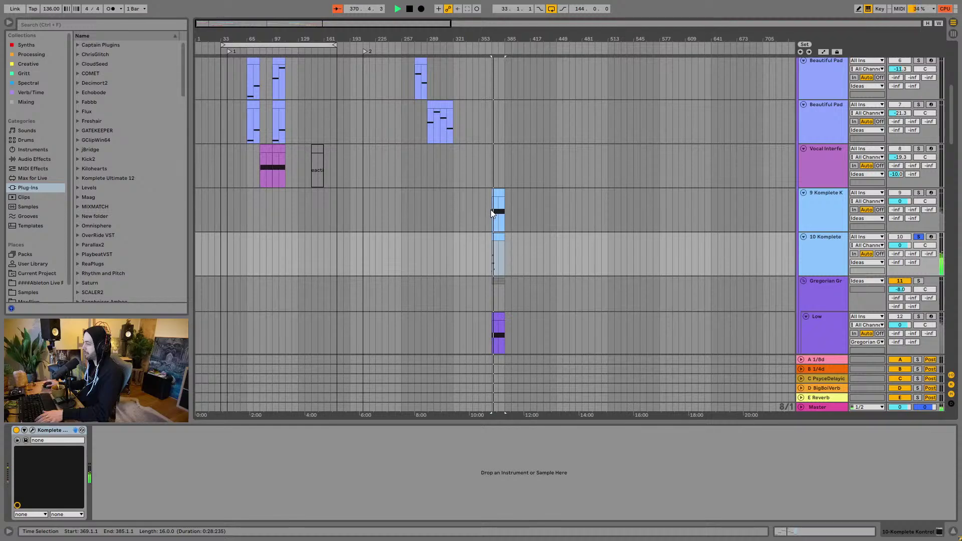
scroll(871, 300, down, 1)
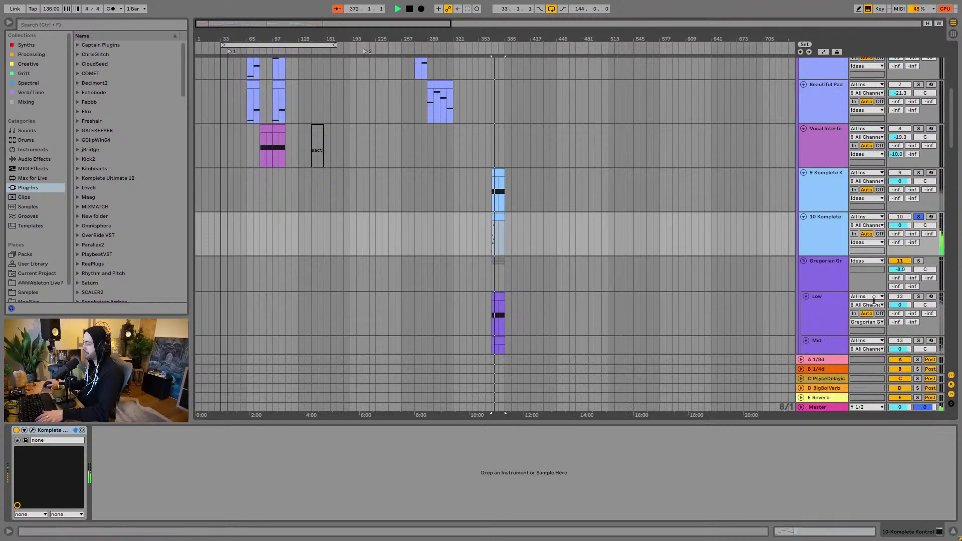
click(918, 296)
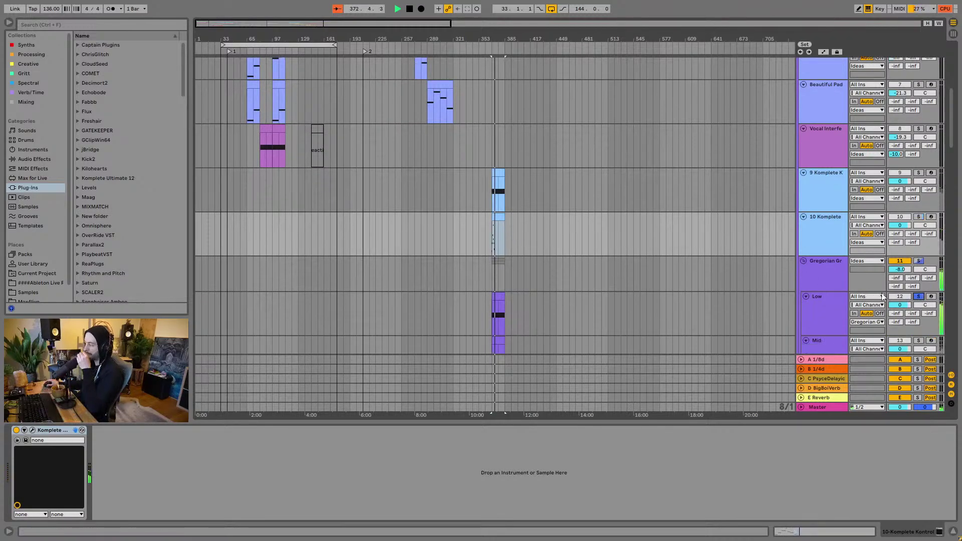
click(497, 292)
scroll(476, 271, down, 2)
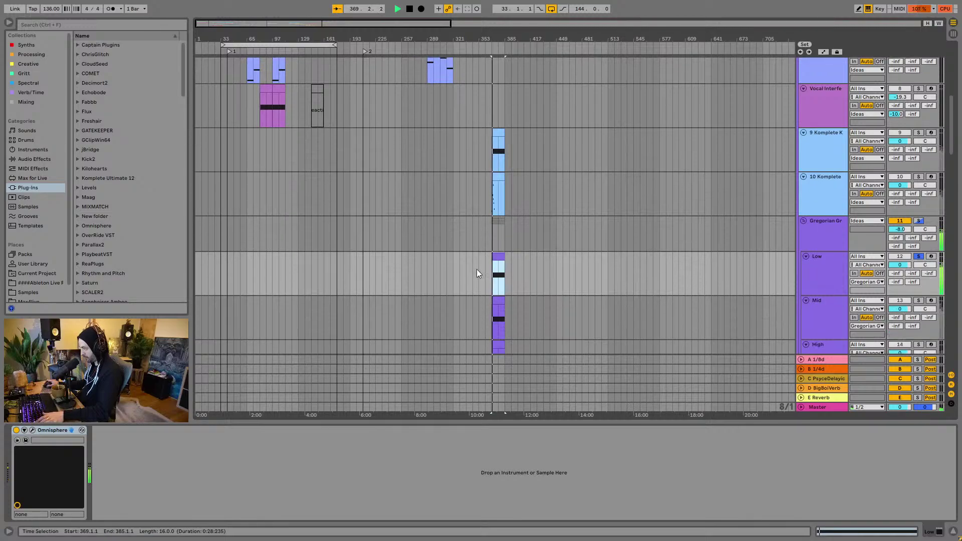
click(918, 290)
scroll(937, 311, down, 1)
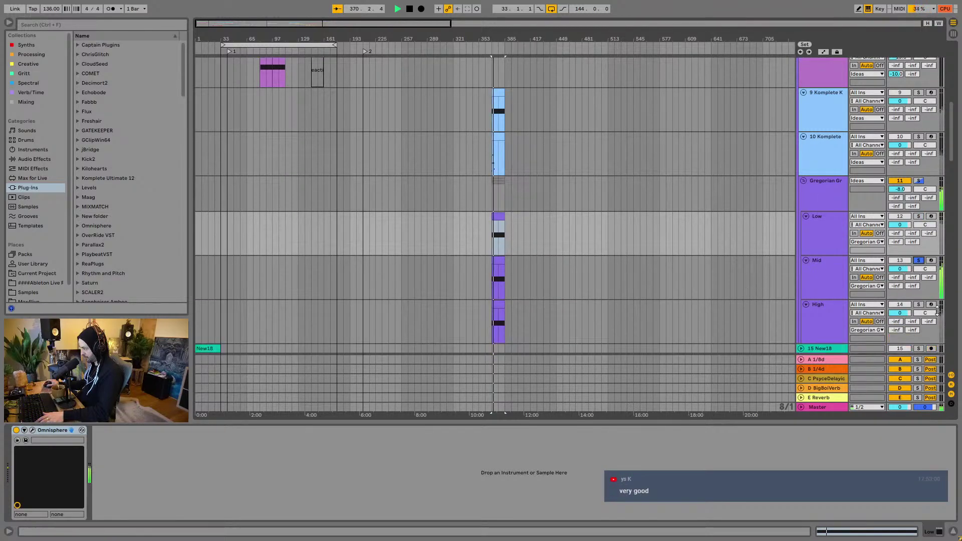
click(918, 304)
Step: Audition the New16 clip at bar 321 with track 18 soloed, check its waveform, and release the solo
scroll(922, 308, down, 3)
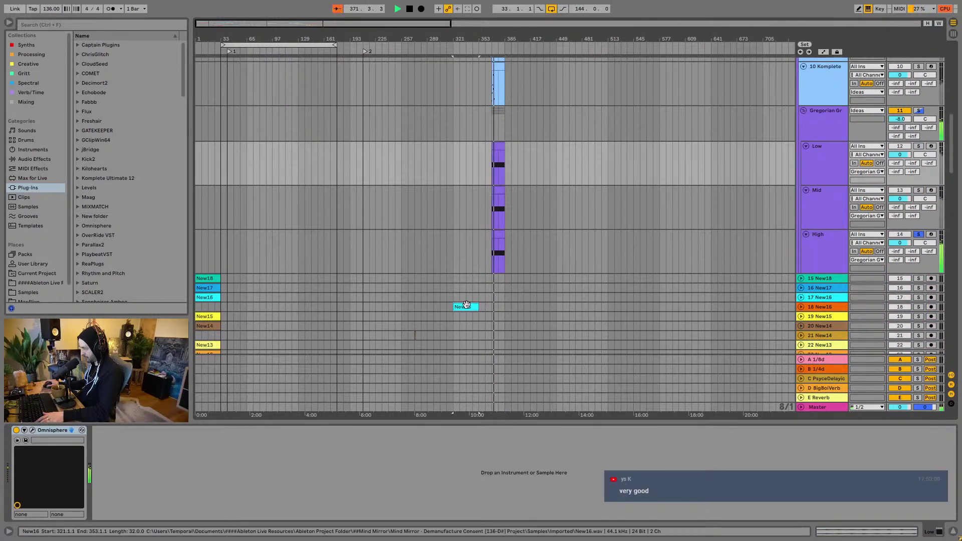
click(930, 311)
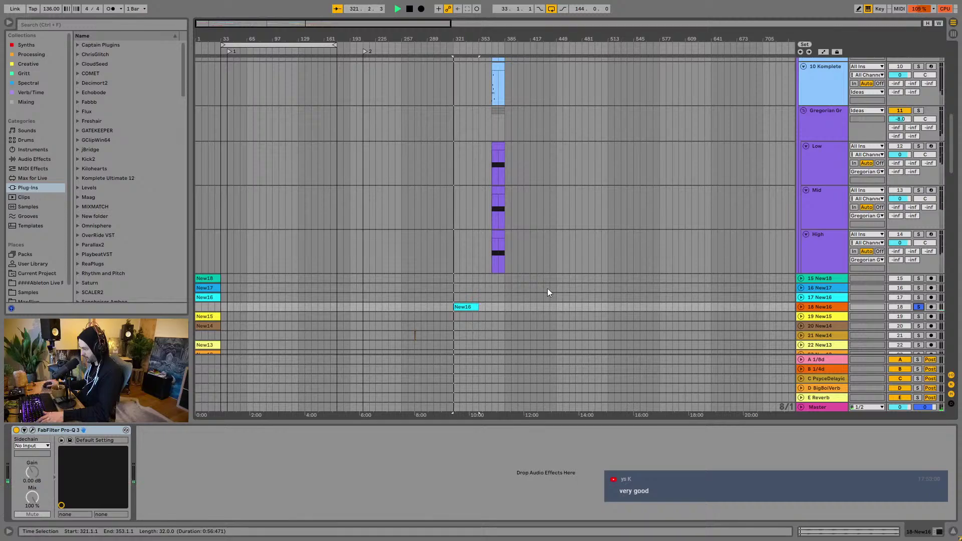
scroll(547, 289, down, 1)
click(801, 277)
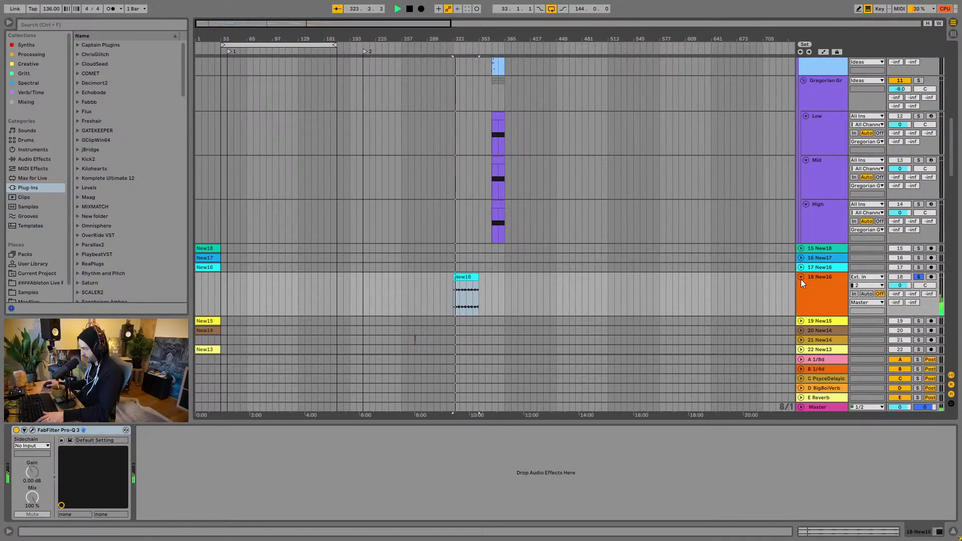
click(800, 277)
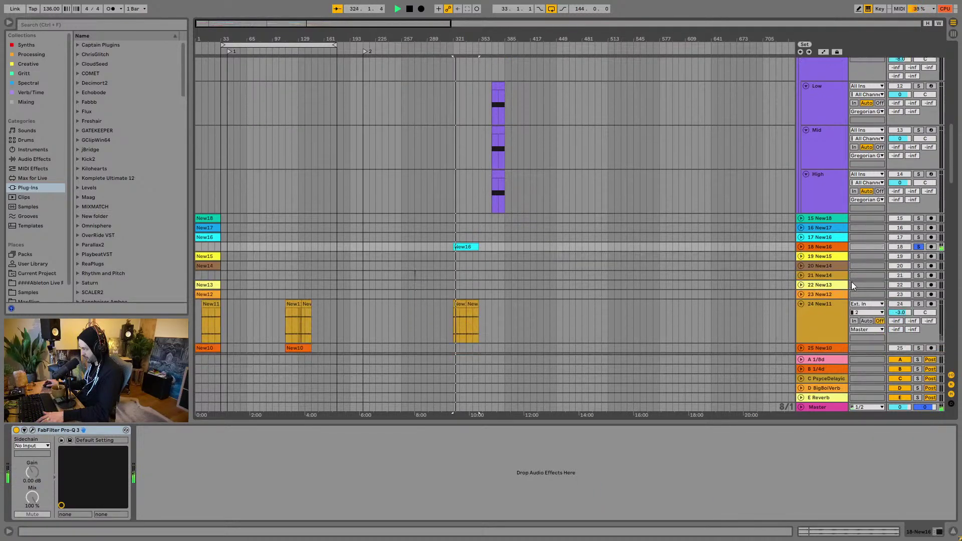
click(916, 247)
Step: Look through the remaining tracks down to the last Vital track, briefly unfolding the Atmosphere track to check its waveform
scroll(620, 269, down, 5)
scroll(616, 267, down, 10)
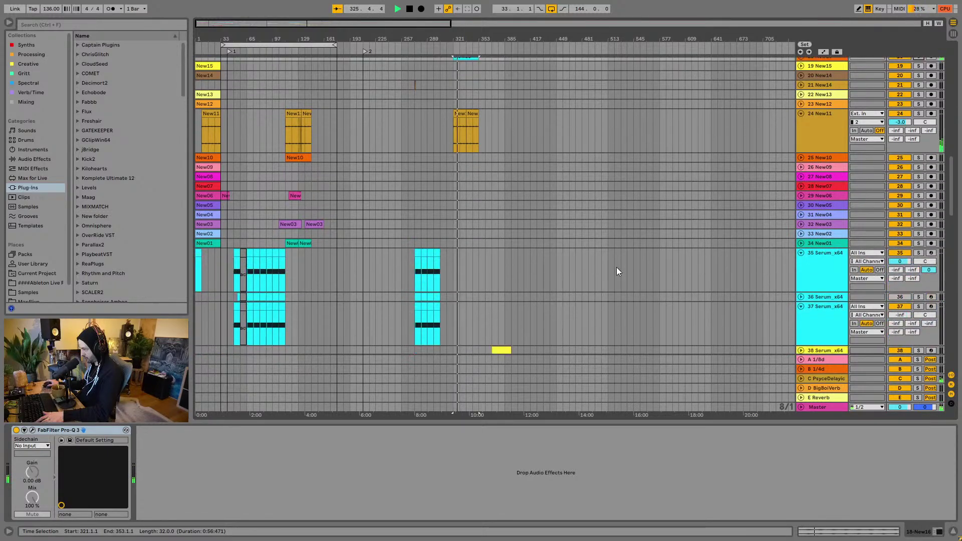
scroll(616, 272, down, 3)
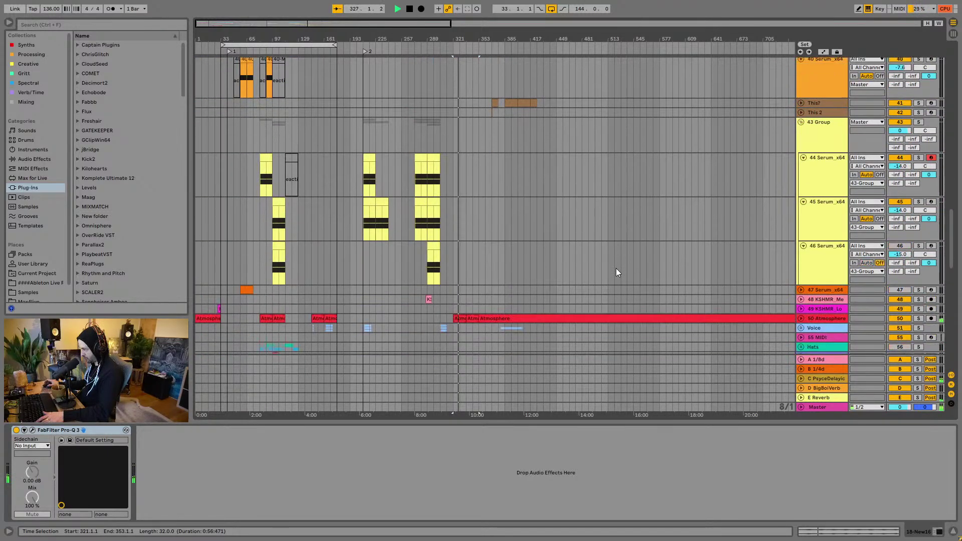
scroll(615, 268, down, 3)
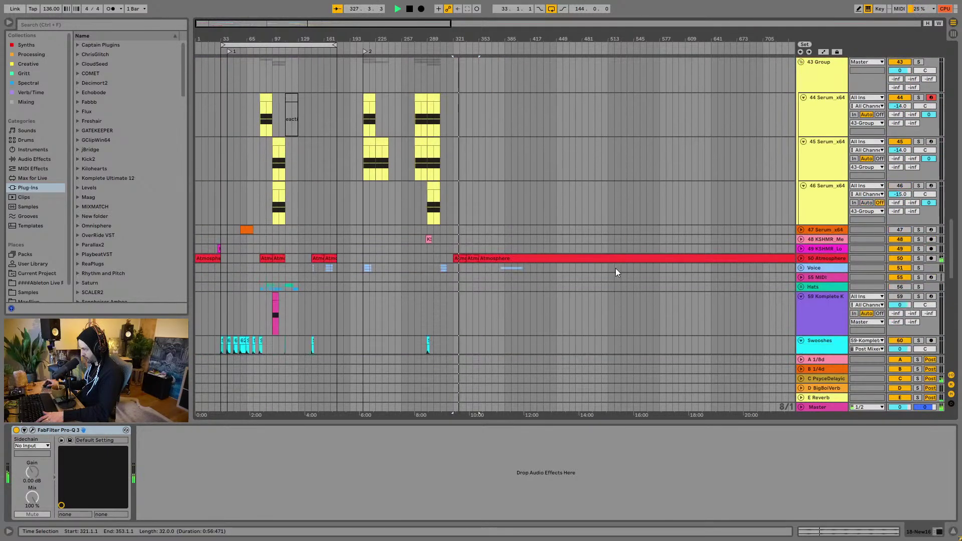
click(800, 258)
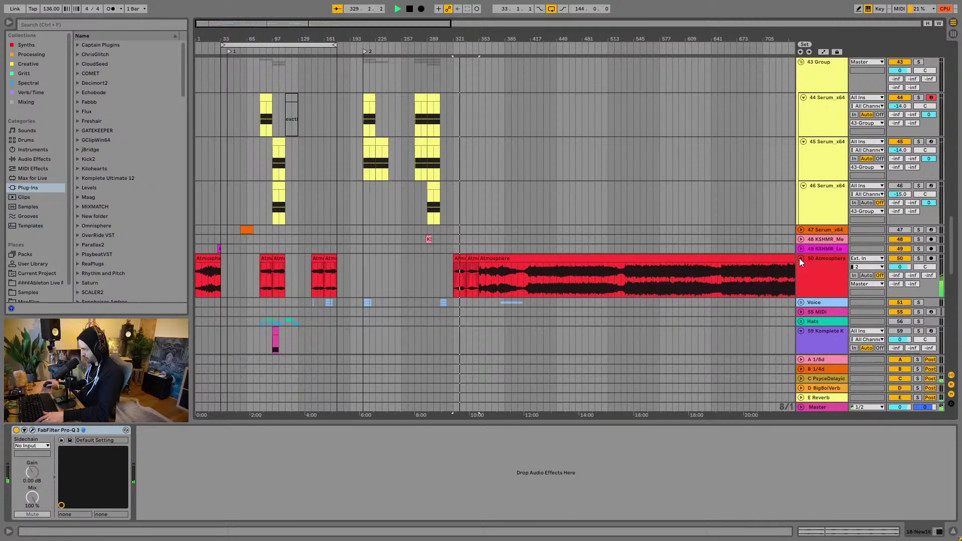
click(800, 259)
scroll(381, 151, up, 1)
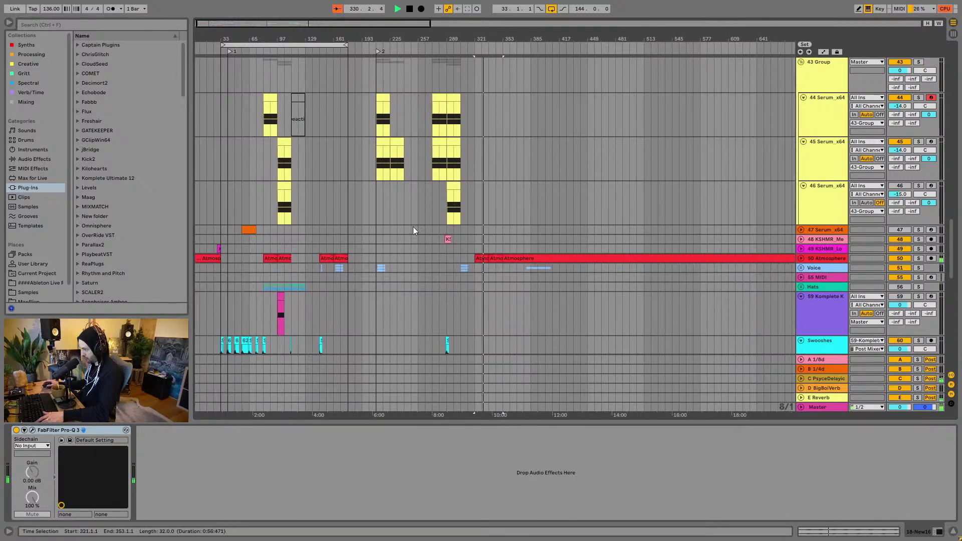
scroll(412, 236, down, 4)
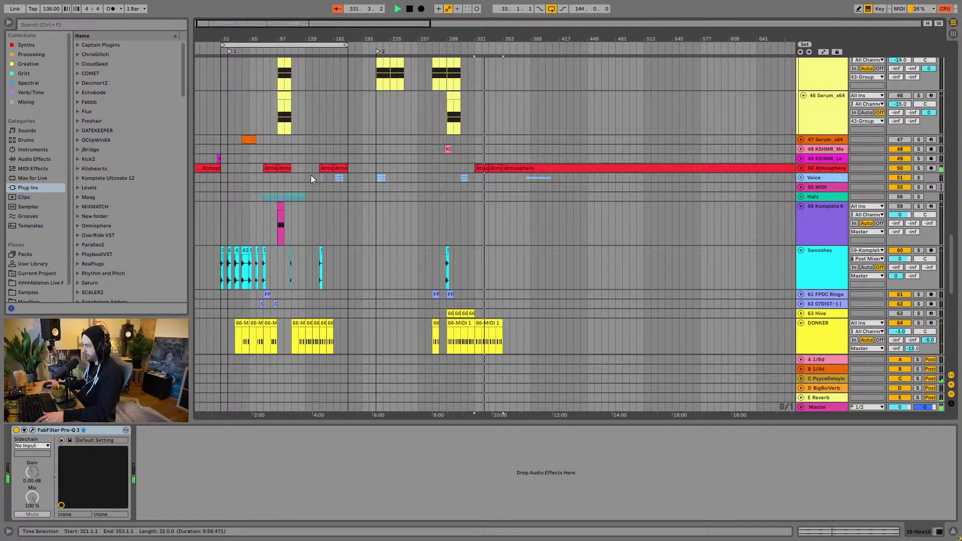
scroll(311, 175, down, 8)
scroll(311, 177, down, 12)
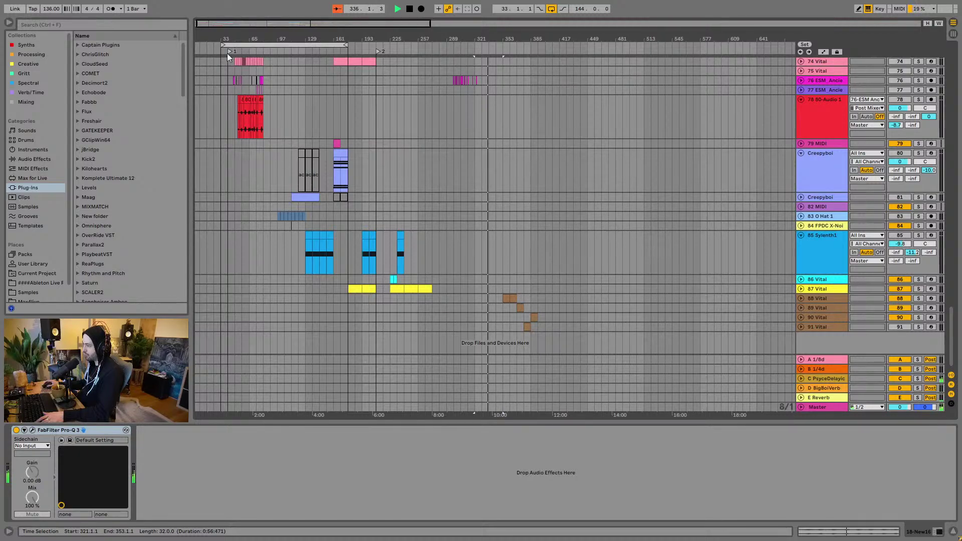
Step: Extend the loop start back to bar 1 and play the arrangement from the beginning
key(space)
drag(223, 44, 169, 53)
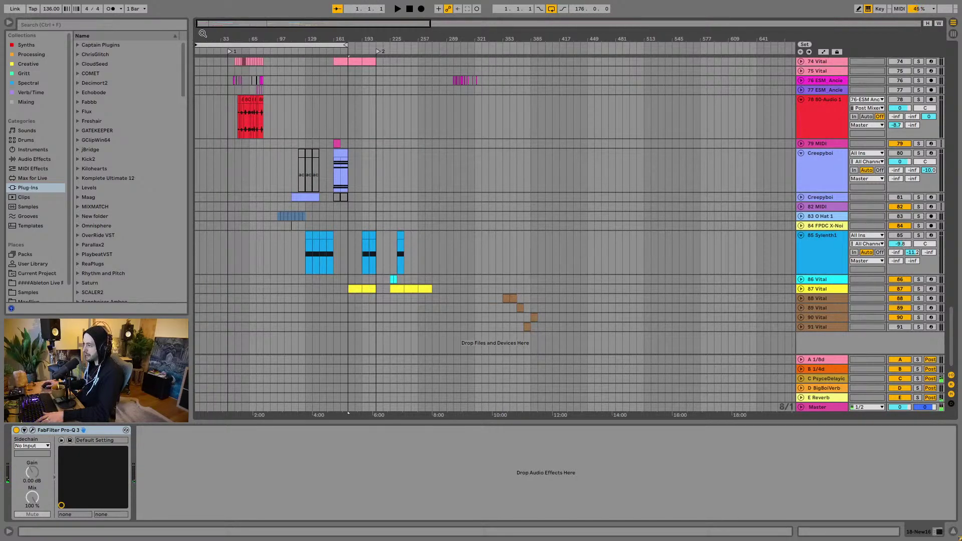
scroll(211, 81, up, 3)
click(211, 81)
key(space)
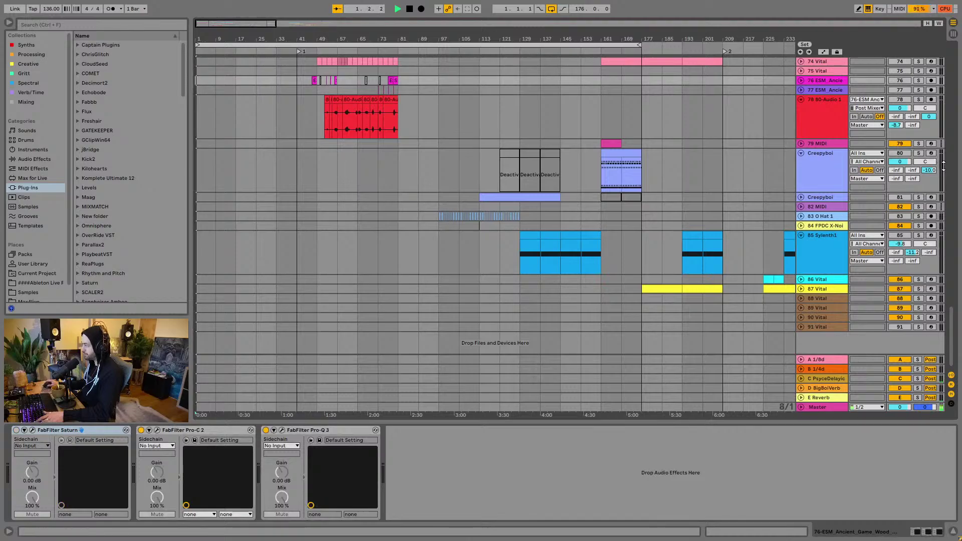
Step: Return to the Ideas group and audition the opening section from bar 33 and from bar 25
drag(954, 319, 933, 152)
scroll(933, 151, down, 1)
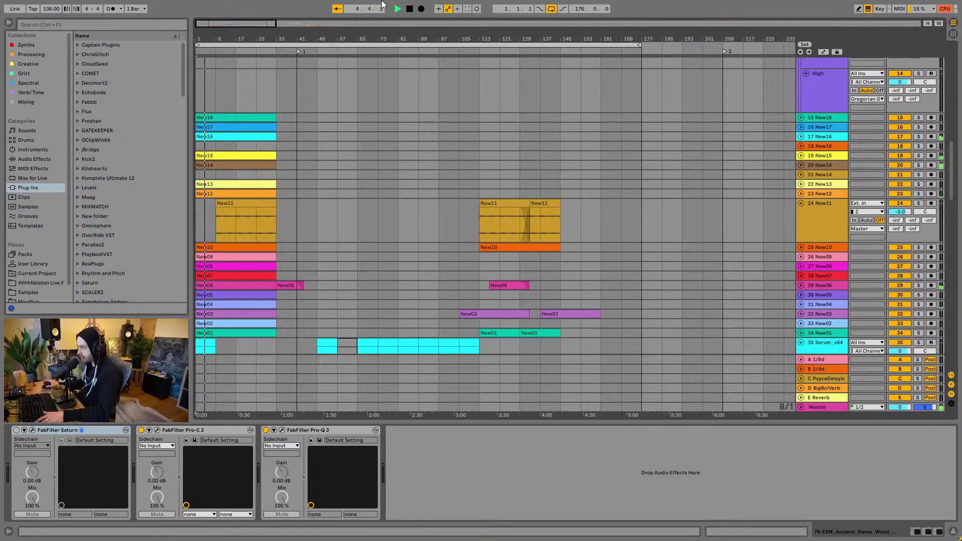
scroll(376, 93, up, 5)
drag(951, 150, 948, 64)
drag(276, 37, 279, 59)
click(365, 83)
click(365, 125)
key(space)
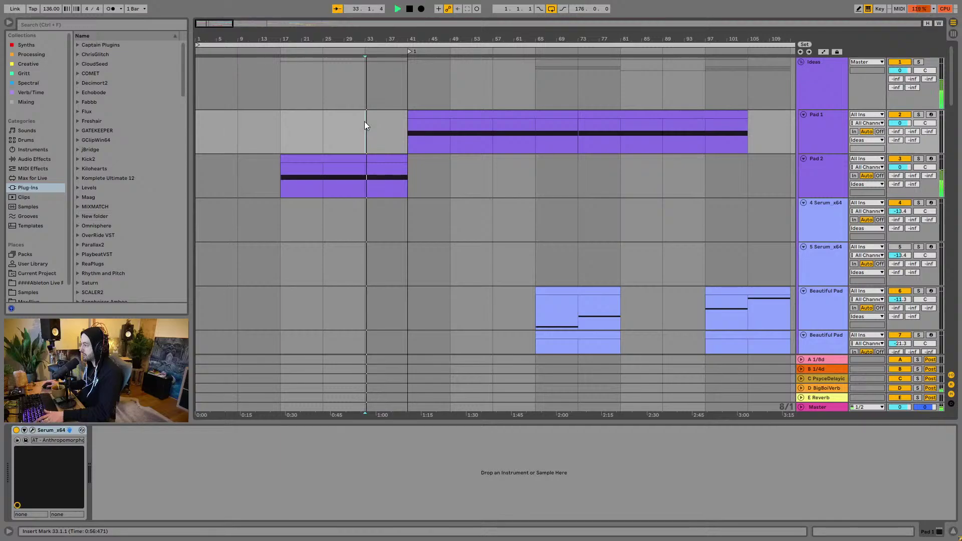
click(320, 122)
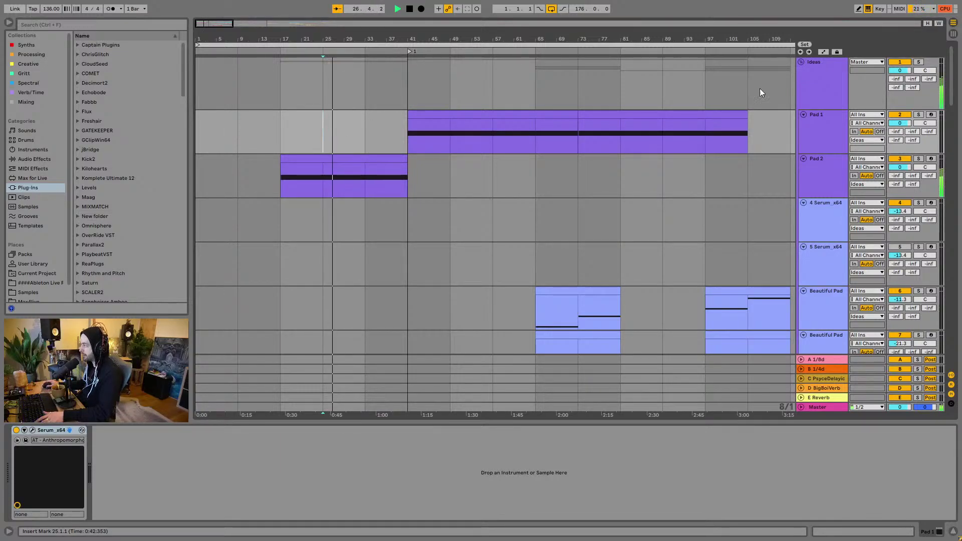
Step: Insert a new MIDI track below the Ideas group and fold the group
right_click(820, 77)
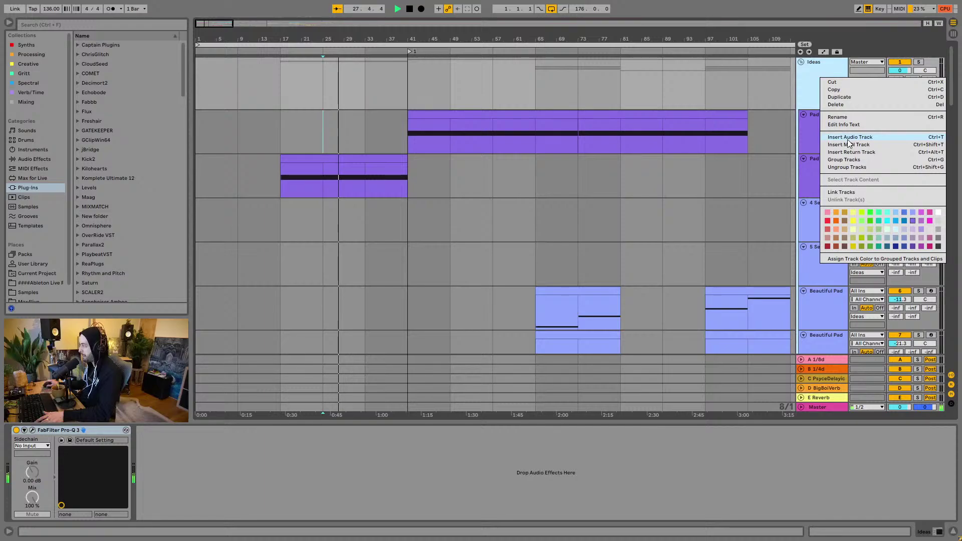
key(Escape)
key(ctrl+shift+t)
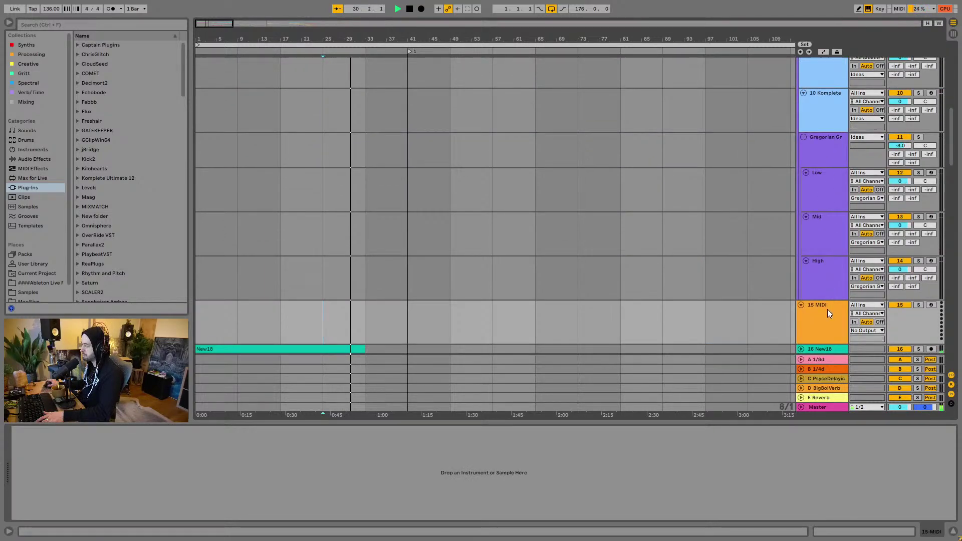
scroll(816, 282, up, 6)
scroll(822, 236, up, 5)
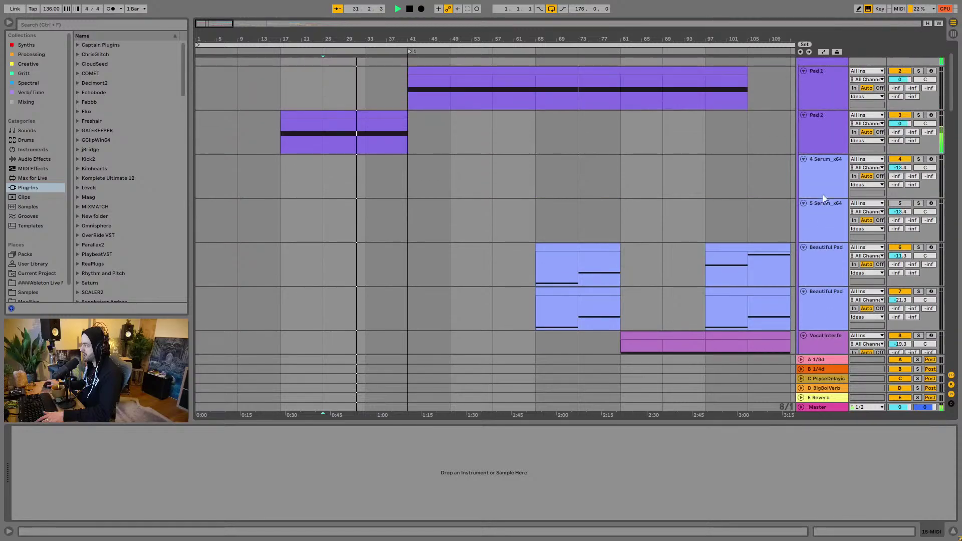
click(802, 63)
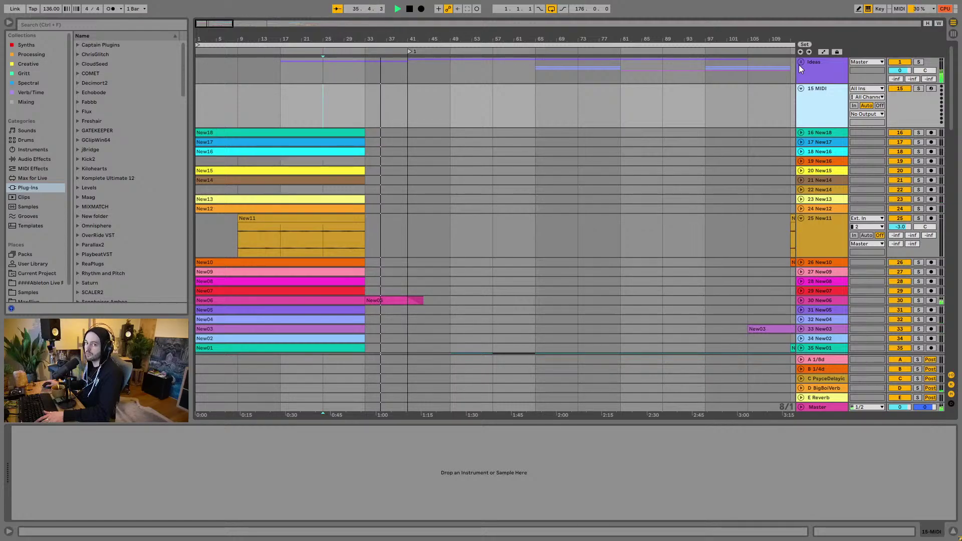
Step: Stop playback, create an eight-bar MIDI clip at bar 33 on the new track, and add a D#5 note at its start
key(space)
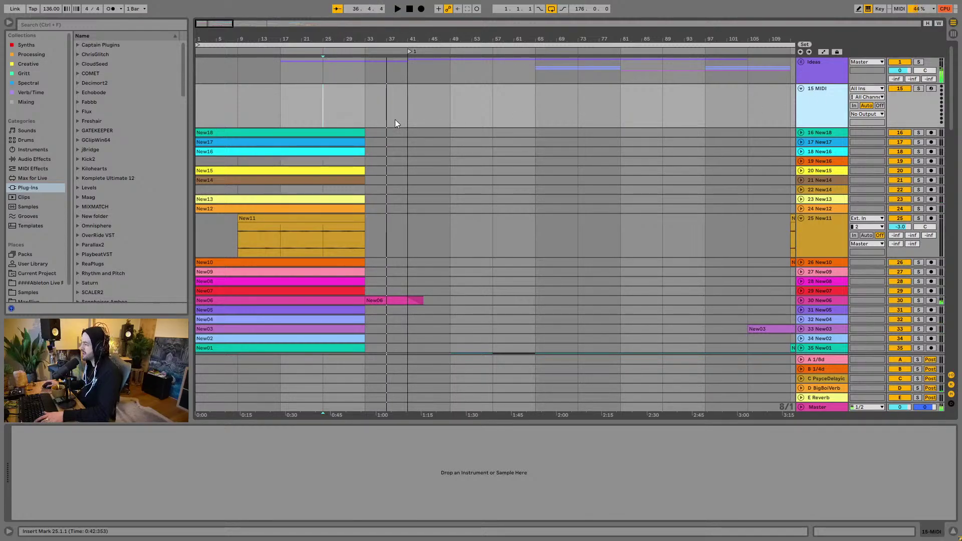
click(400, 106)
key(ctrl+shift+m)
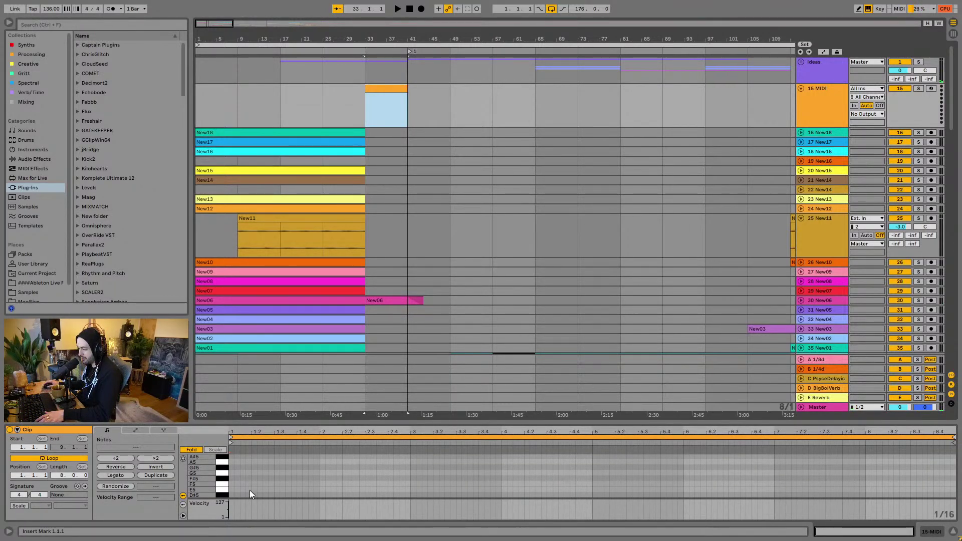
double_click(234, 495)
Step: Search the plug-ins for "kick" and load Kick 2 x64 onto the new MIDI track
click(32, 24)
text(kick)
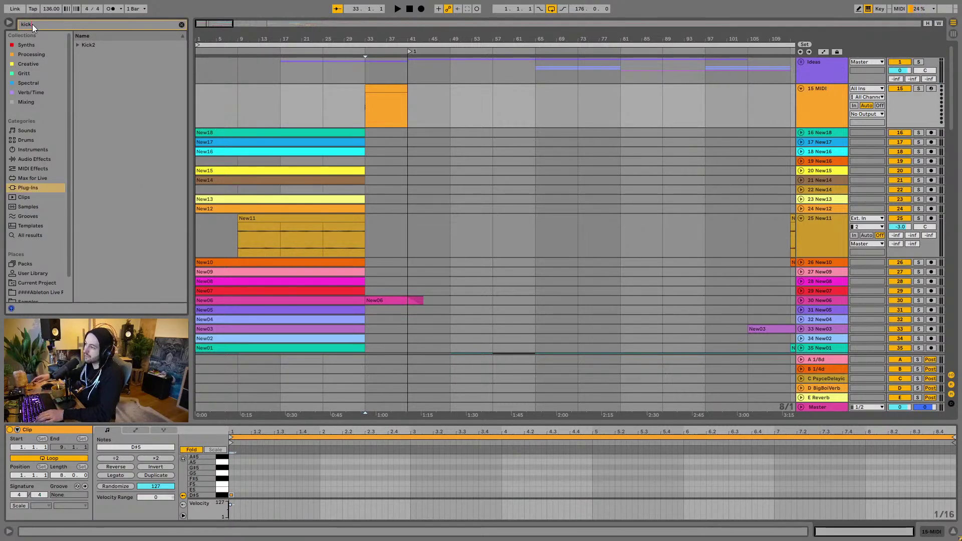
click(78, 45)
drag(91, 55, 379, 103)
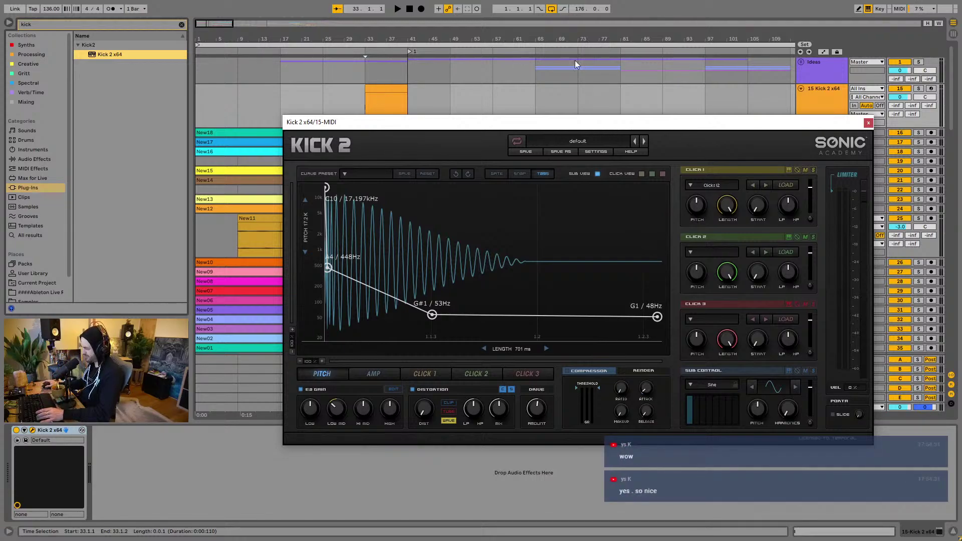
Step: Arm the Kick 2 track and set the kick's length to about 350 ms
click(931, 88)
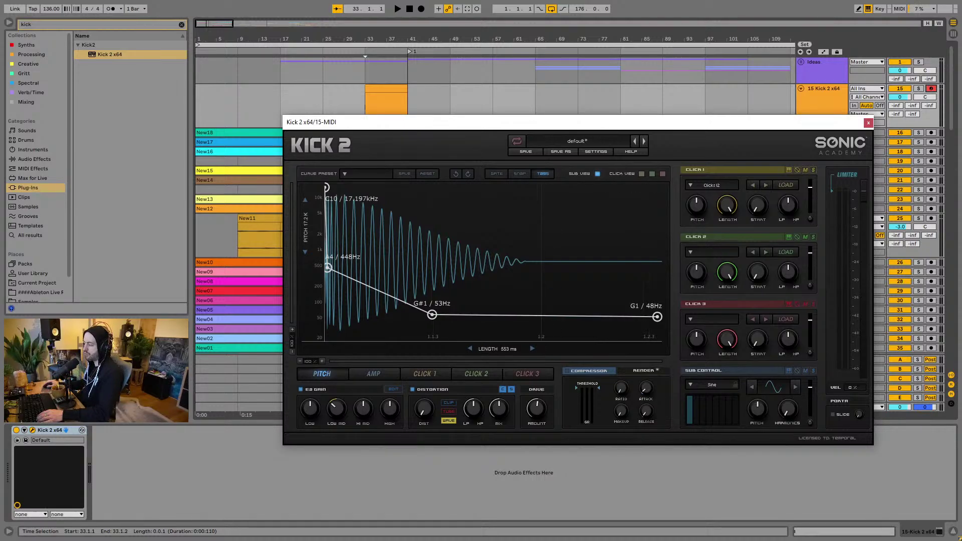
scroll(476, 352, down, 5)
scroll(478, 351, up, 3)
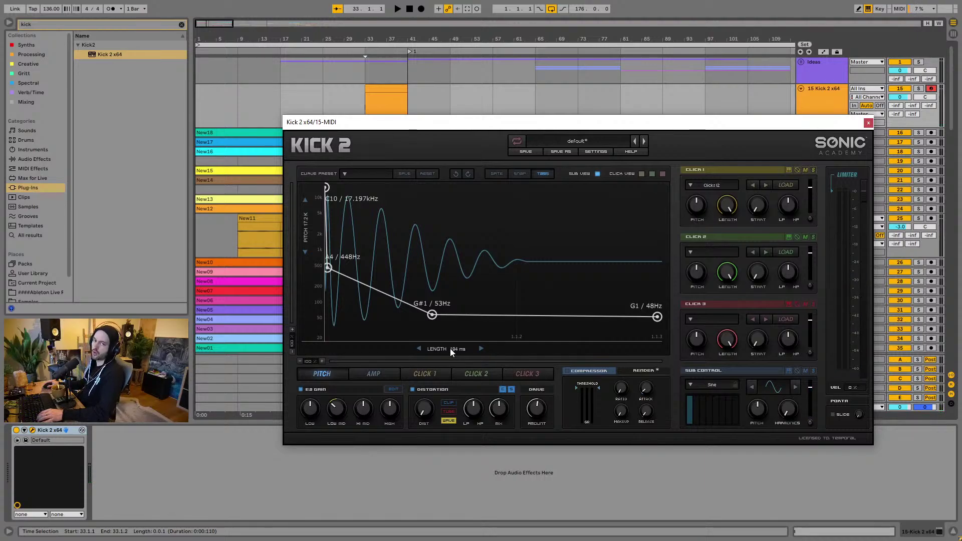
scroll(439, 349, up, 5)
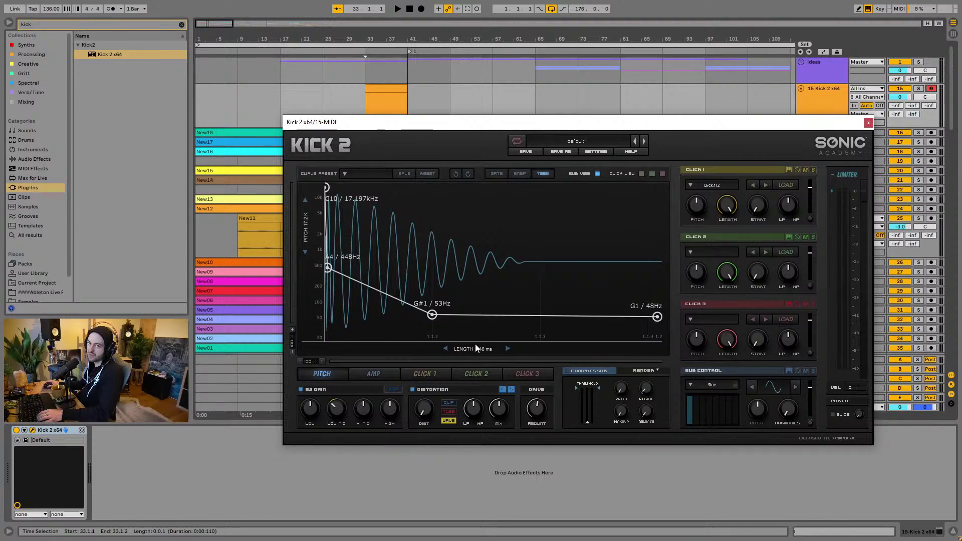
Step: Set the project tempo to 140 BPM
click(50, 8)
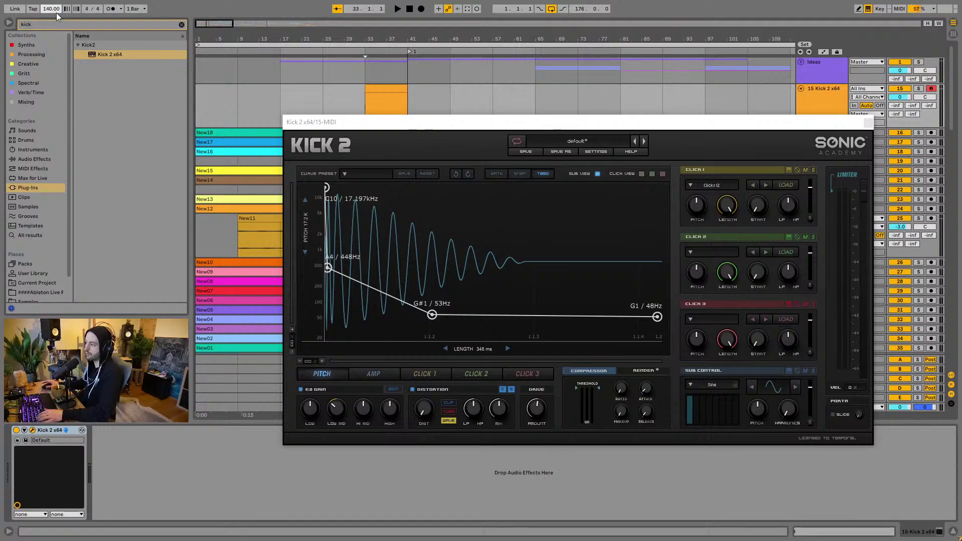
click(812, 148)
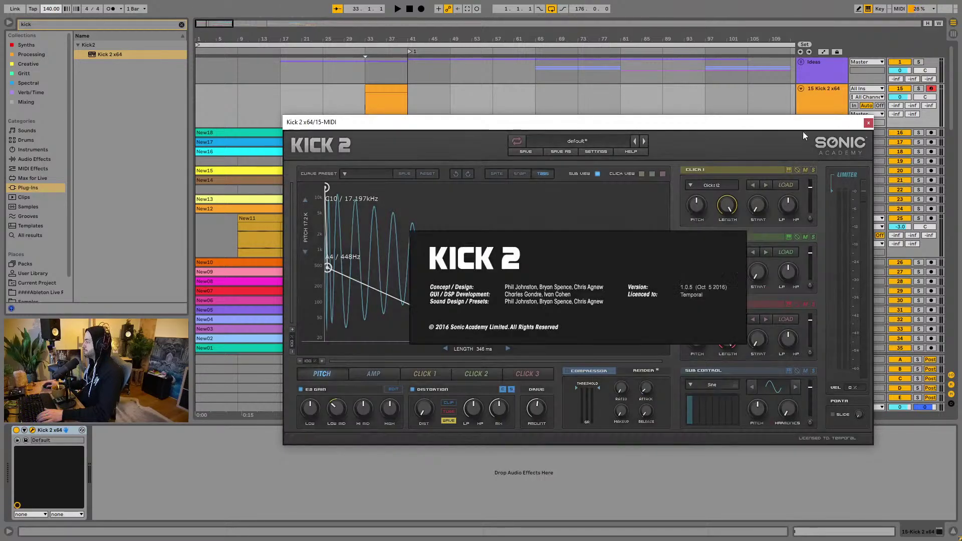
click(714, 219)
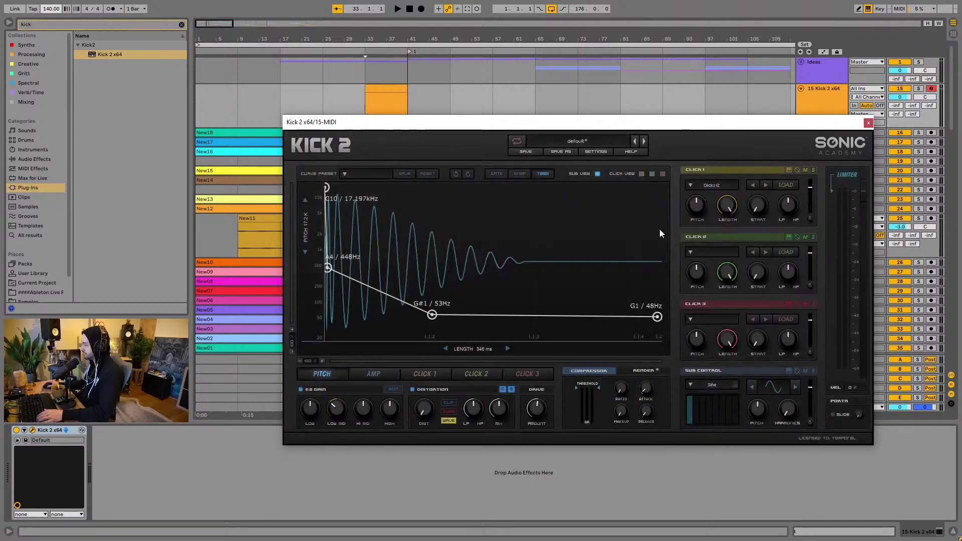
Step: Reshape the kick's amp envelope to hold at 1.00 until about 0.18 s and fall straight to 0.00 at the end
click(366, 89)
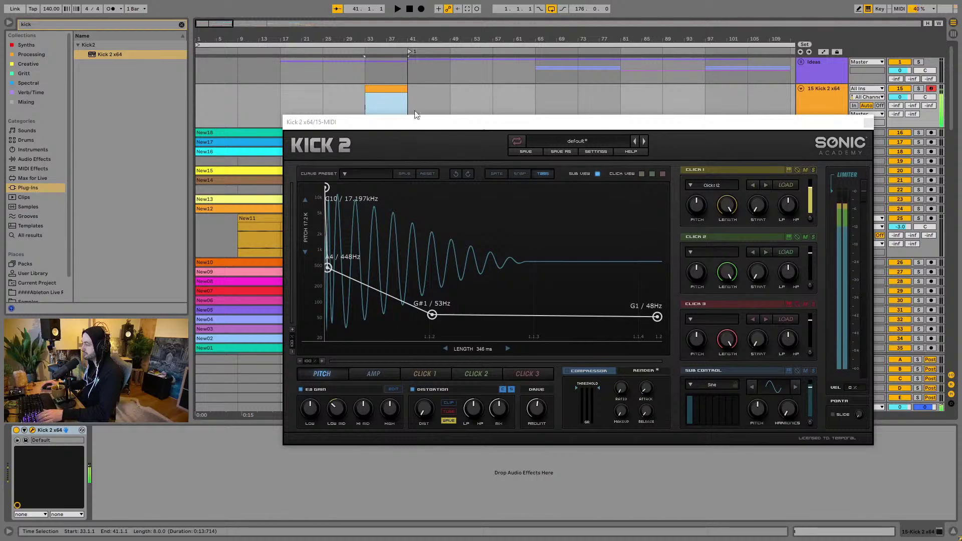
click(379, 374)
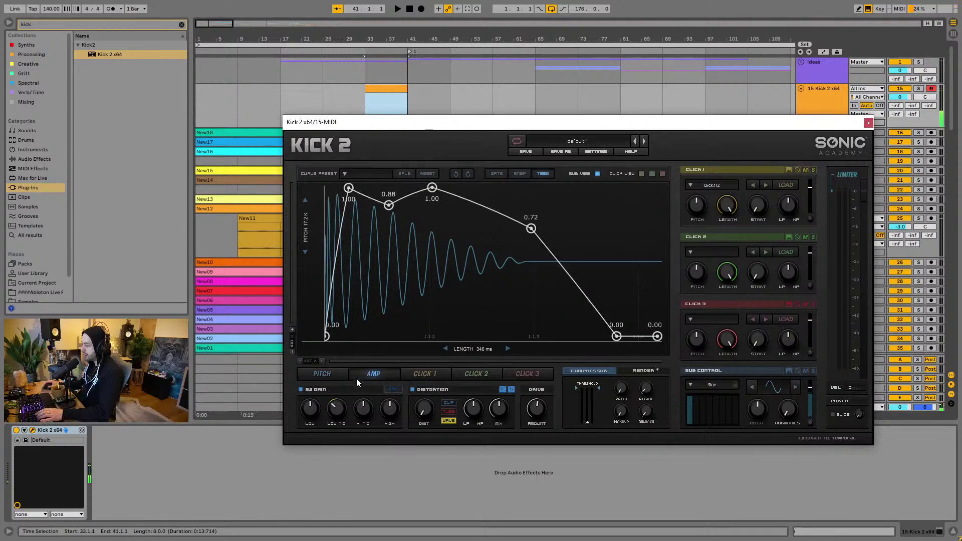
drag(326, 337, 604, 175)
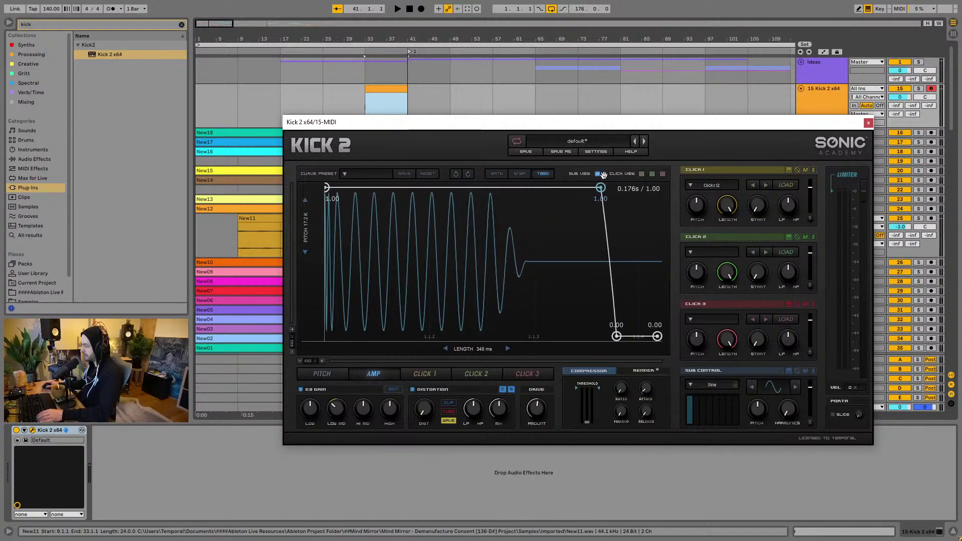
drag(620, 336, 657, 336)
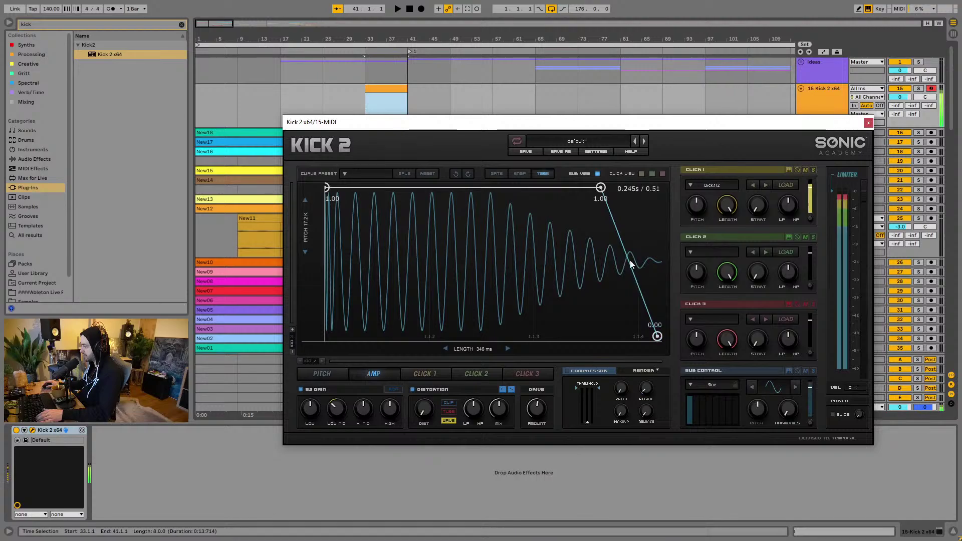
Step: Shorten the kick's length to 159 ms and bring up its pitch envelope
drag(473, 349, 482, 349)
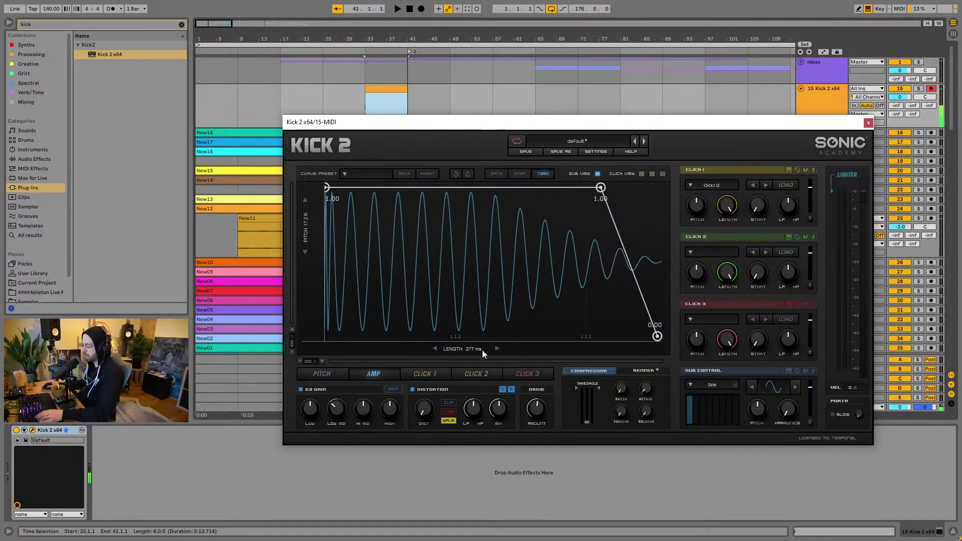
drag(482, 350, 480, 350)
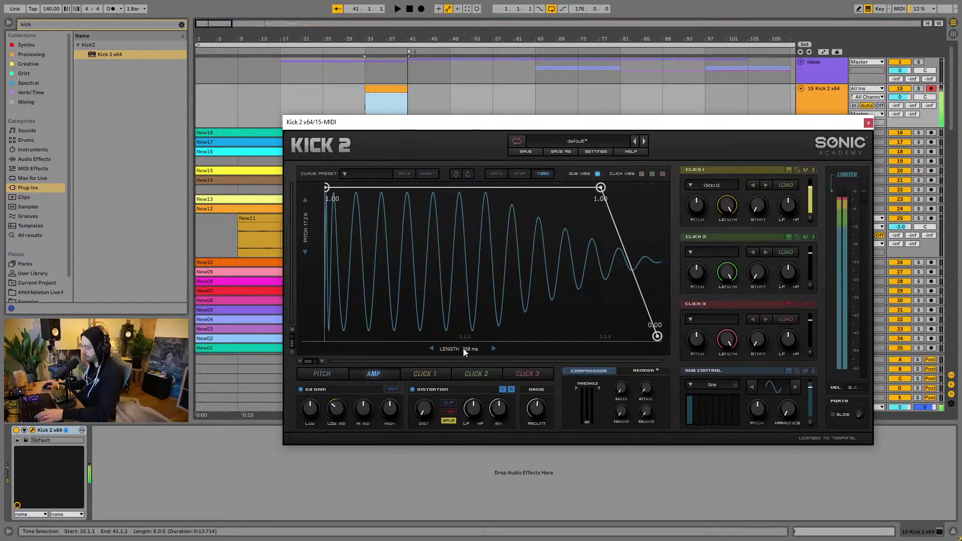
drag(463, 347, 456, 350)
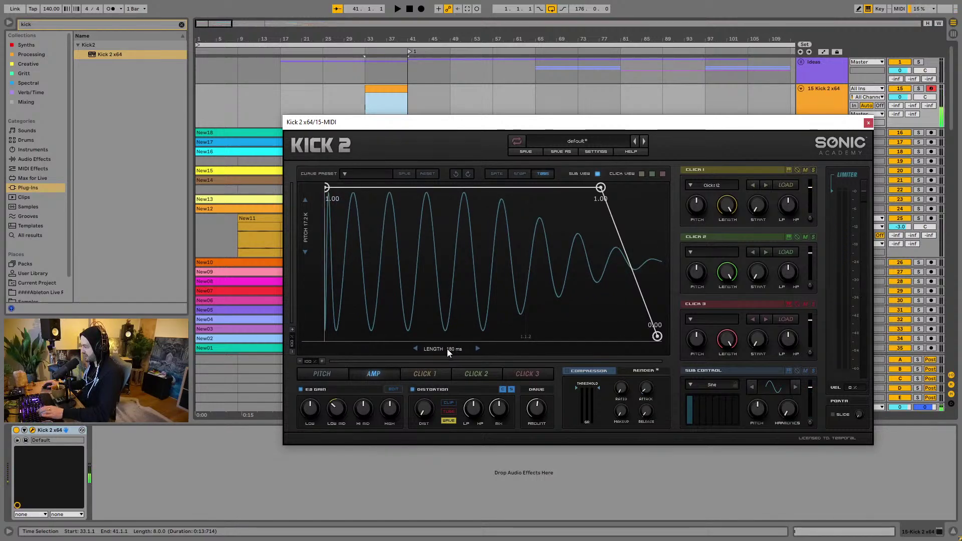
drag(447, 348, 444, 349)
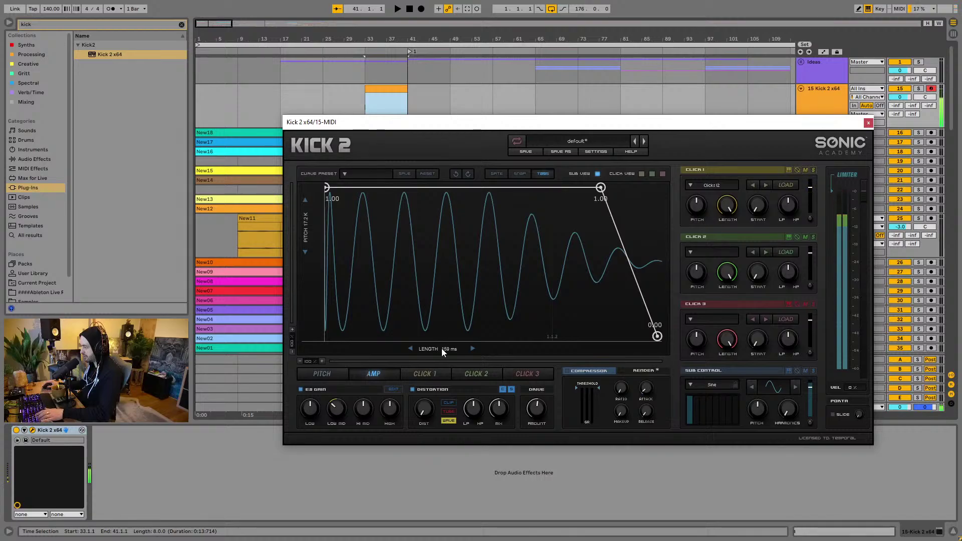
click(323, 374)
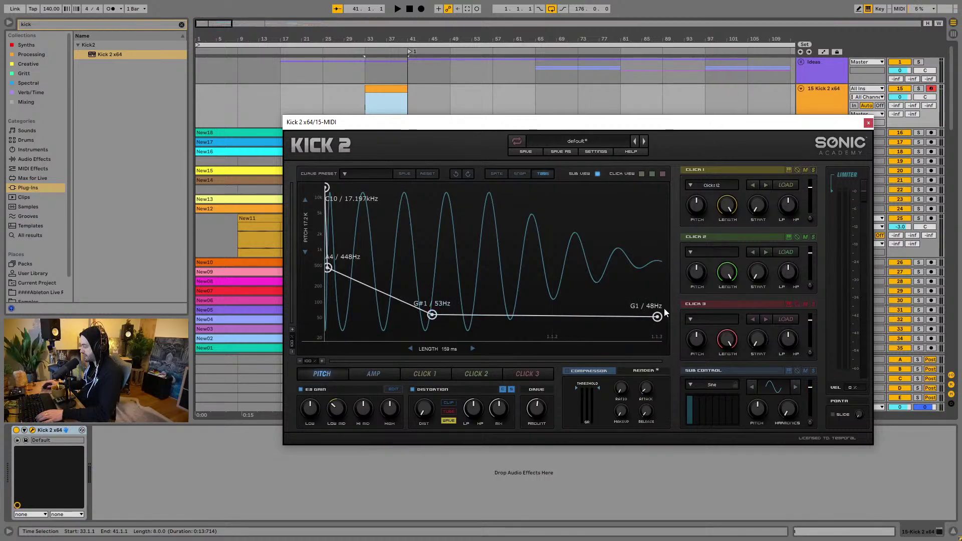
Step: Lower the start of the kick's pitch envelope to about 7.025 kHz and remove the 448 Hz node
drag(326, 187, 323, 212)
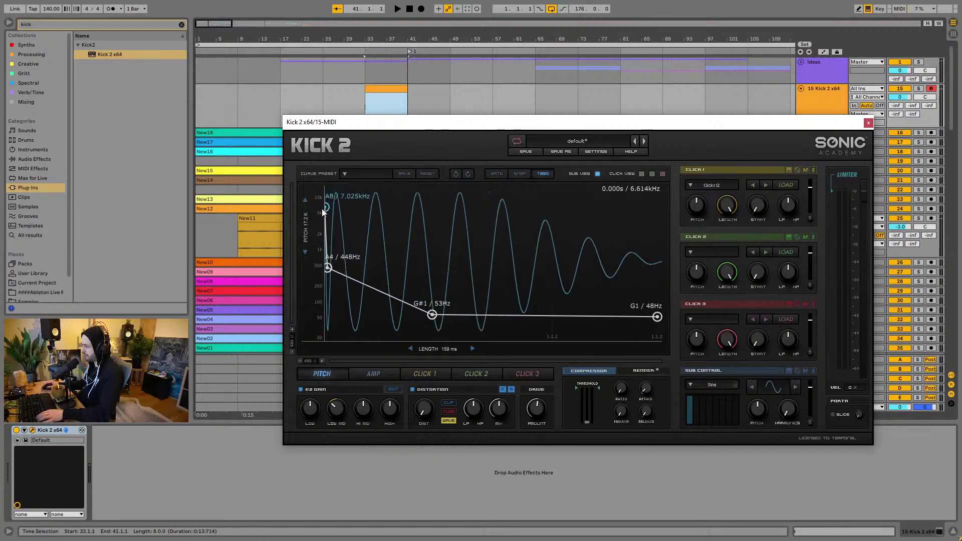
double_click(331, 265)
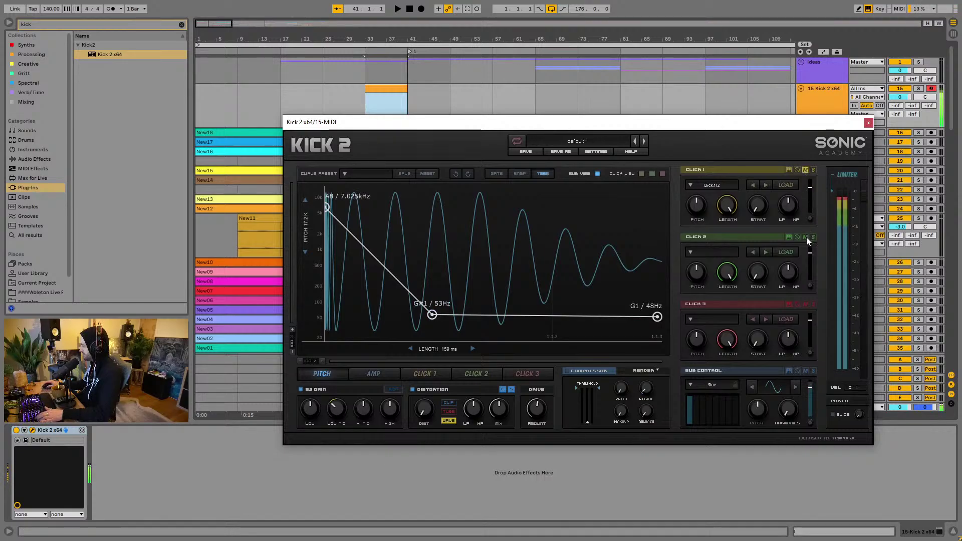
Step: Compare the kick's sound with and without Click 1 using its mute and solo switches
click(805, 171)
click(804, 172)
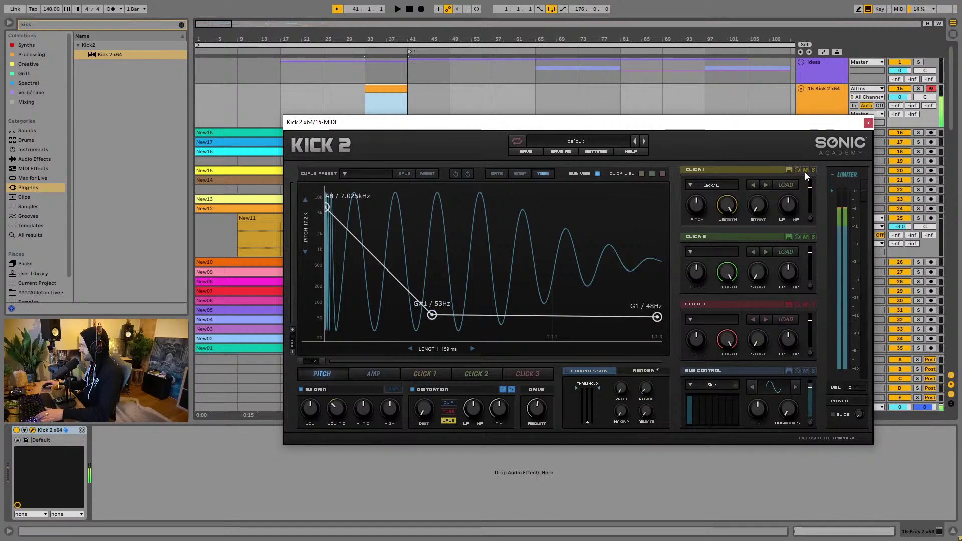
click(812, 170)
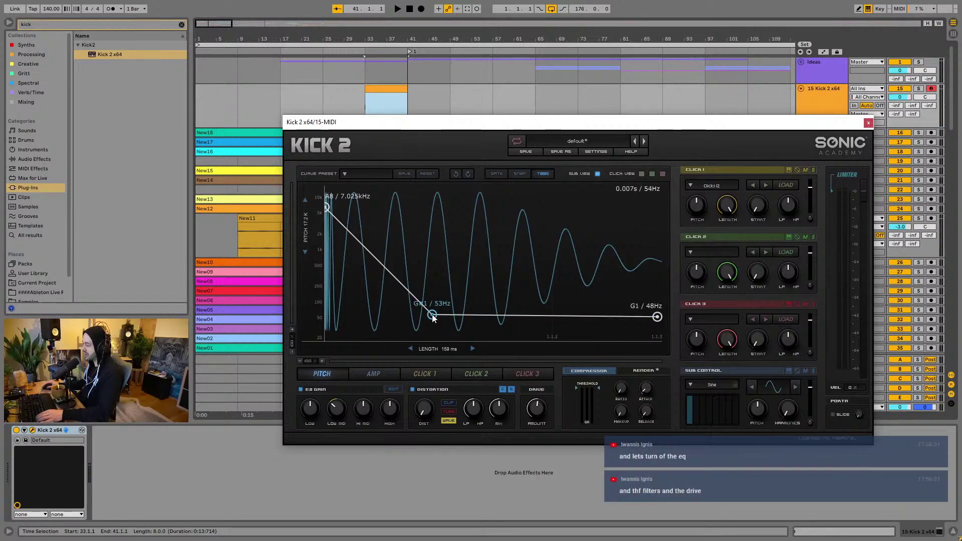
Step: Try different pitches for the middle pitch envelope node, then flatten the tail at about 77 Hz
drag(433, 317, 433, 325)
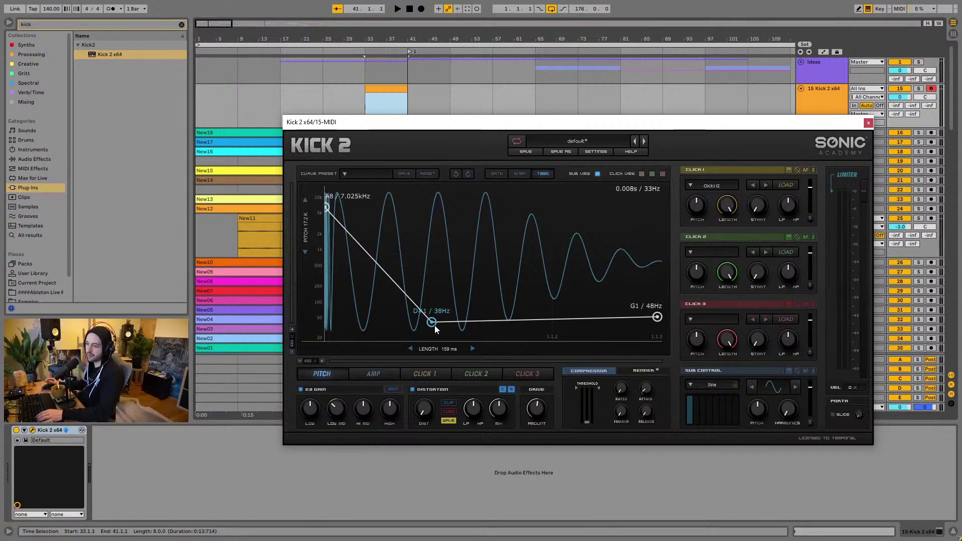
drag(434, 322, 434, 318)
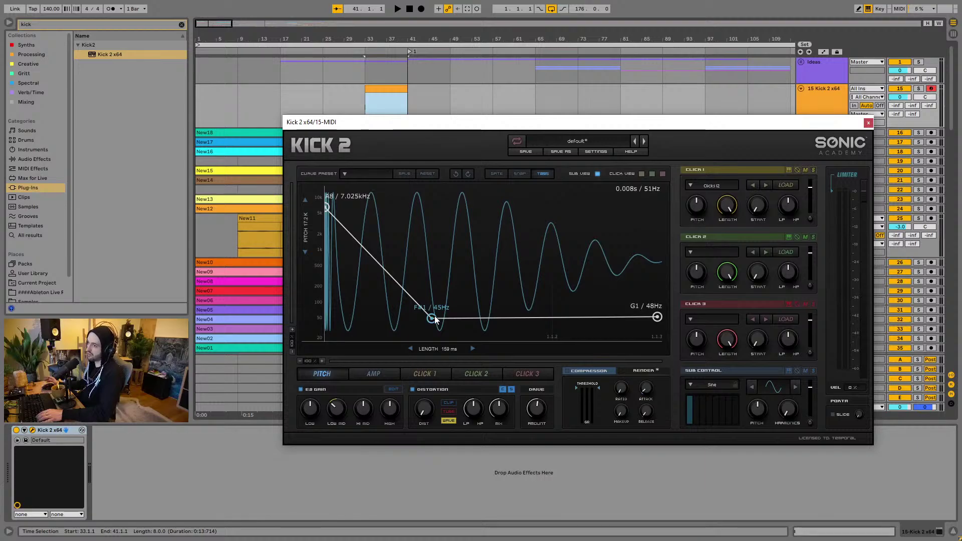
drag(436, 323, 437, 310)
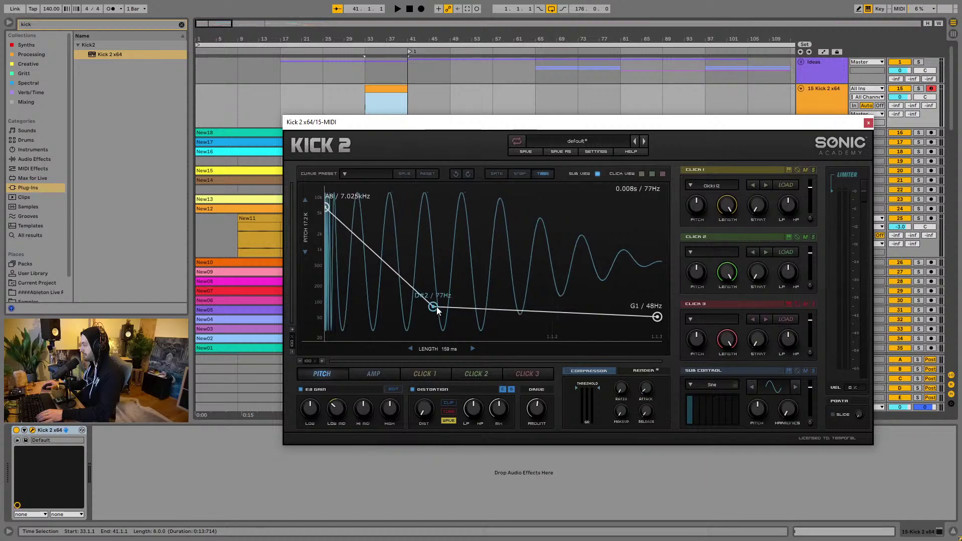
drag(661, 315, 662, 310)
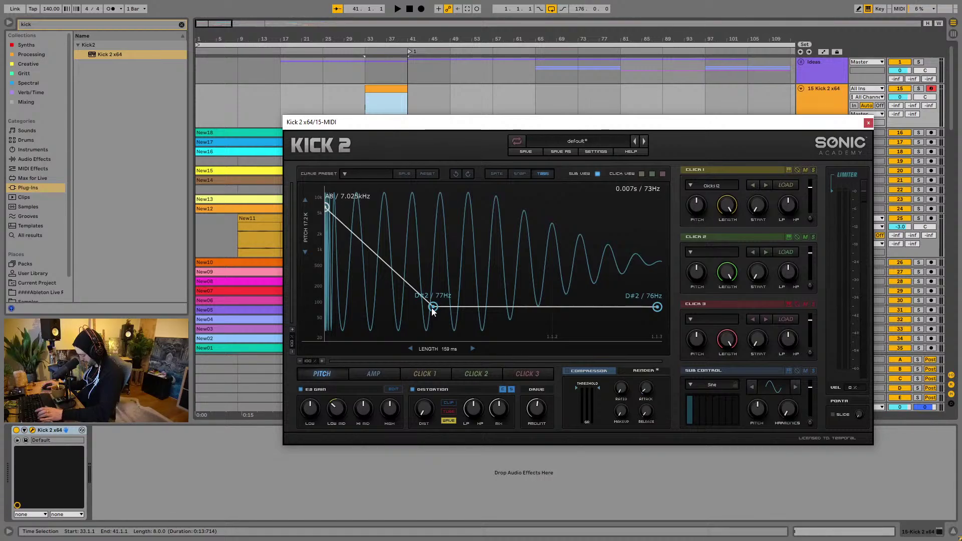
Step: Move the middle pitch node out to about 0.013 s and level it with the end node at G1, about 48 Hz
drag(432, 308, 469, 302)
drag(657, 307, 659, 318)
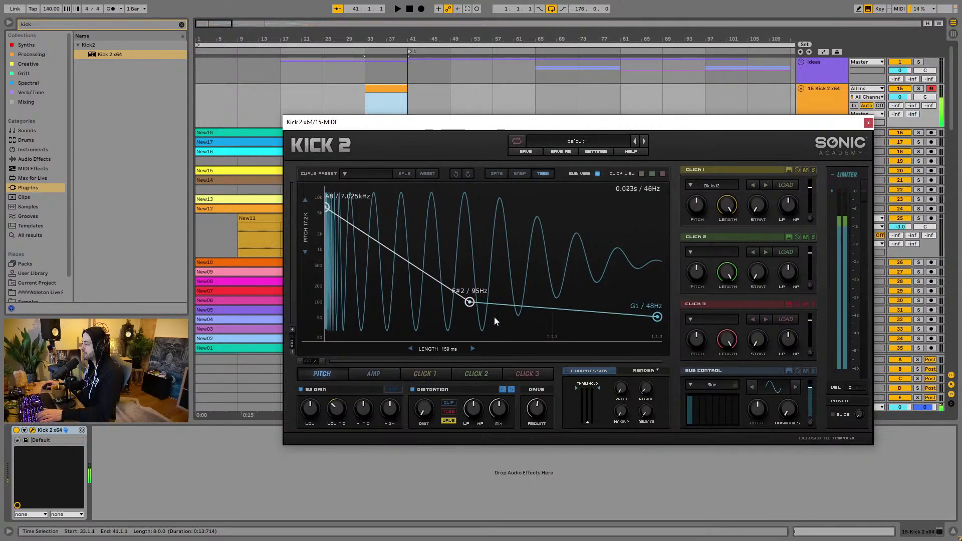
drag(469, 302, 470, 320)
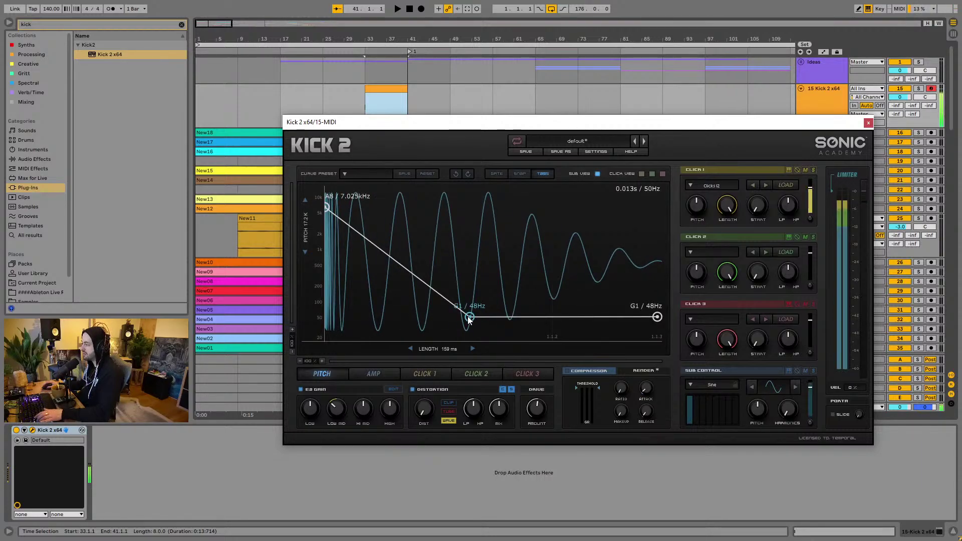
Step: Open the Kick 2 MIDI clip with its piano roll unfolded and set the clip scale to D#/Eb Phrygian
double_click(401, 94)
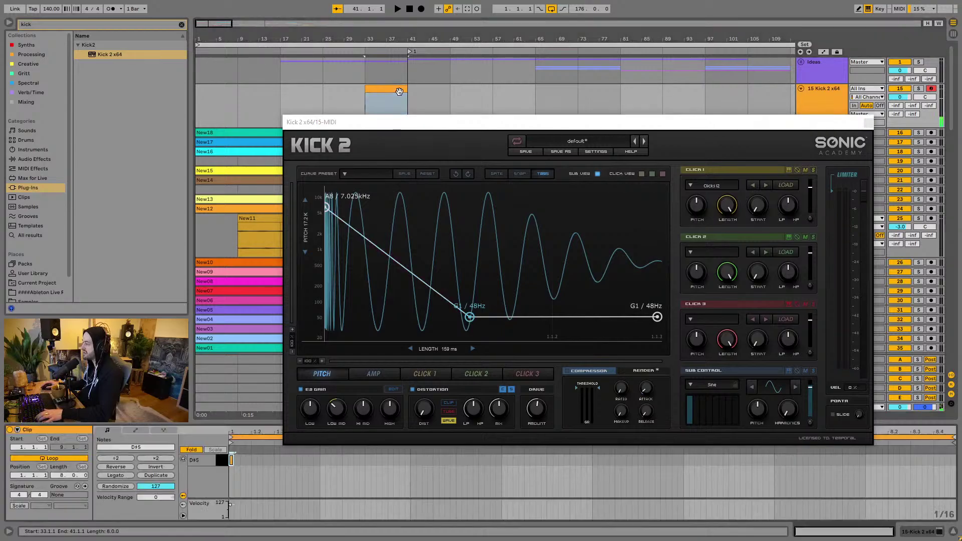
click(193, 450)
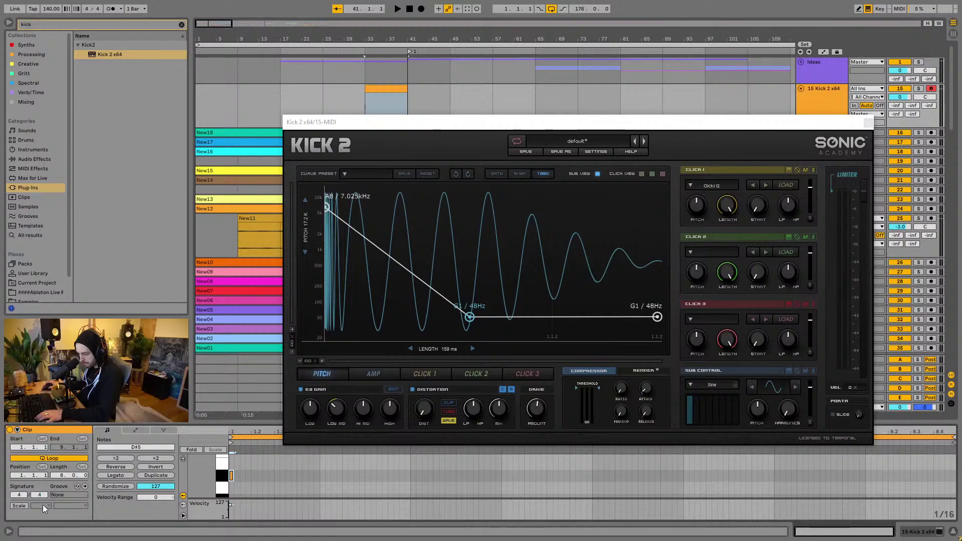
click(19, 506)
click(44, 505)
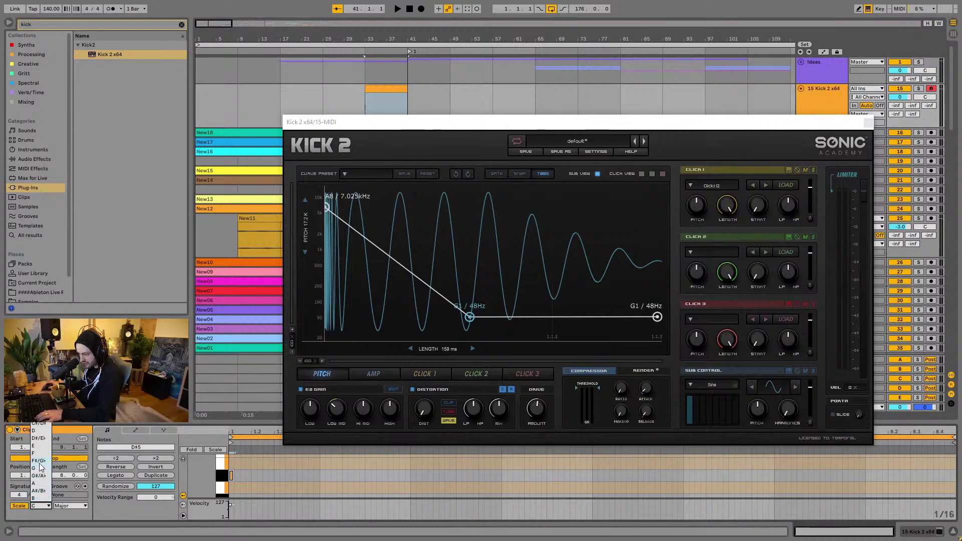
click(40, 439)
click(76, 506)
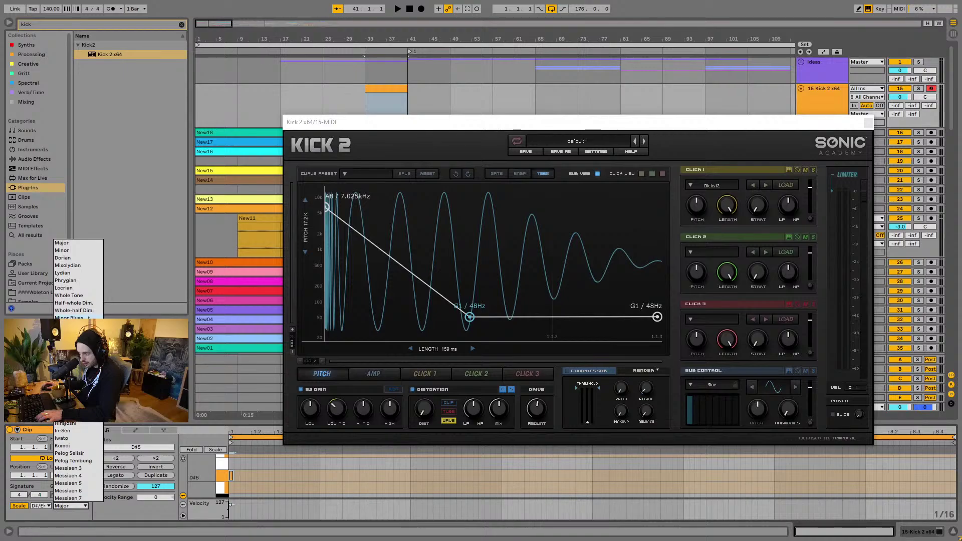
click(90, 280)
Step: Look through the clip's piano roll keys and restrict the displayed rows to the notes of the scale
click(269, 474)
scroll(270, 473, up, 3)
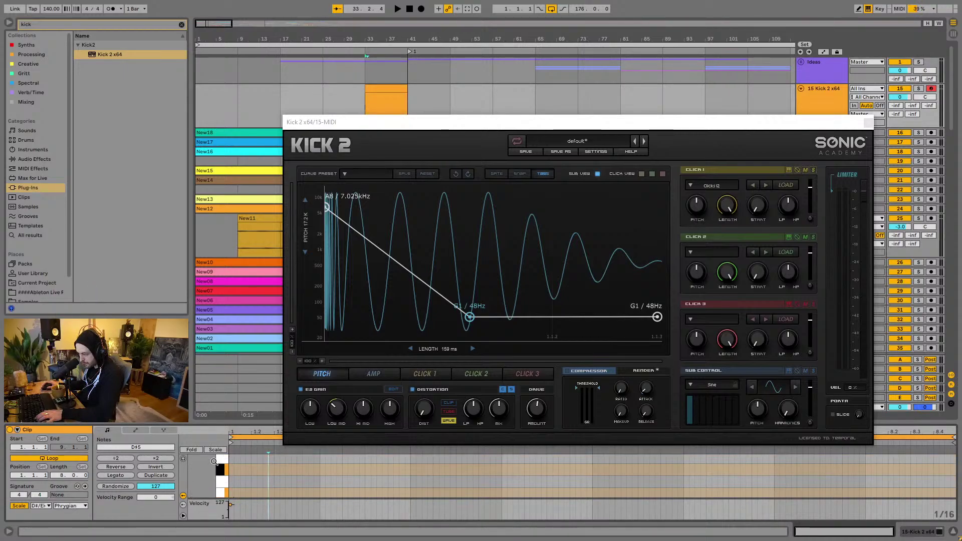
scroll(242, 465, up, 1)
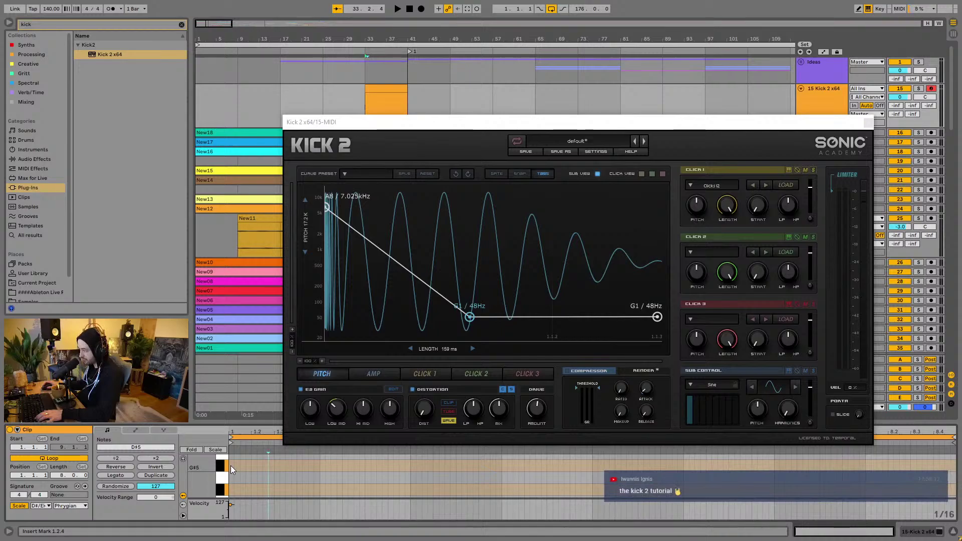
scroll(231, 466, down, 1)
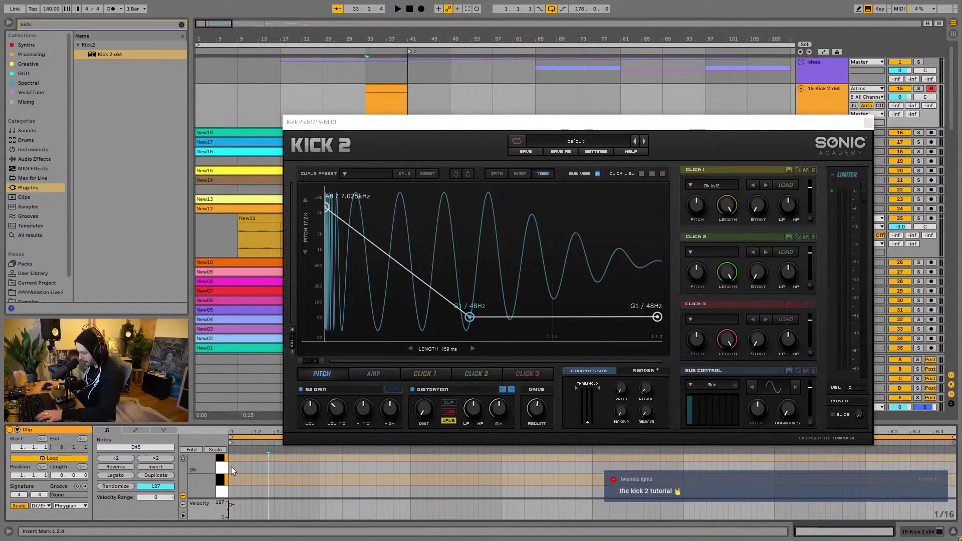
scroll(231, 467, down, 1)
scroll(240, 487, down, 1)
scroll(240, 487, down, 3)
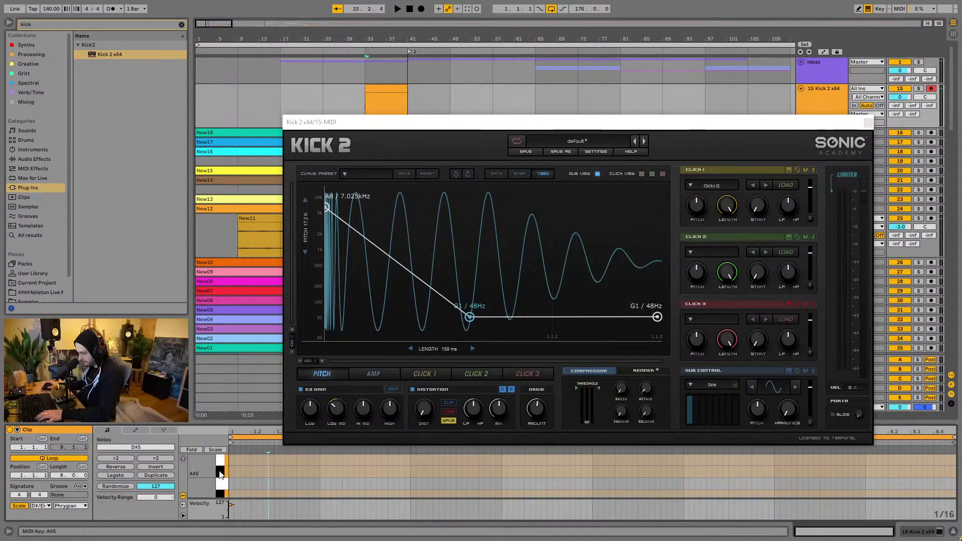
click(200, 449)
click(196, 450)
click(214, 450)
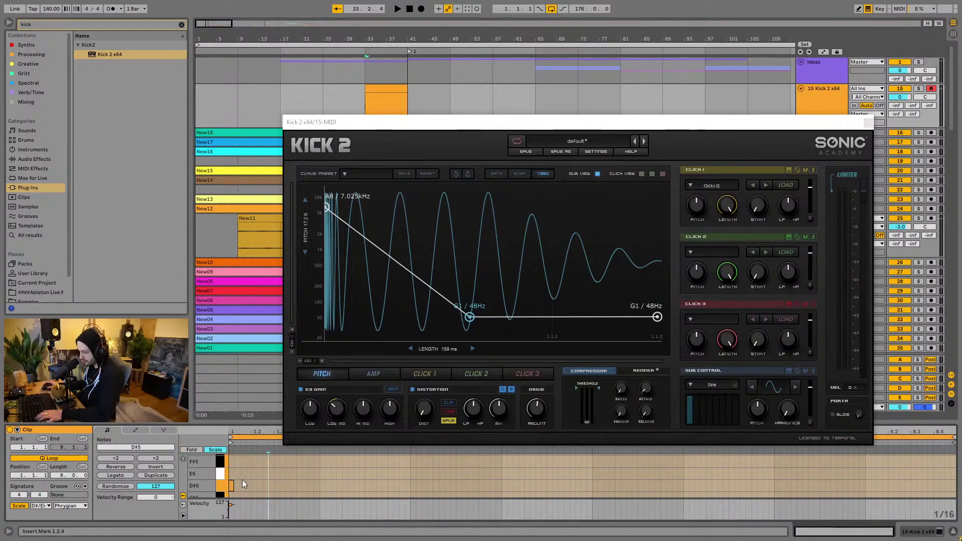
scroll(243, 480, down, 1)
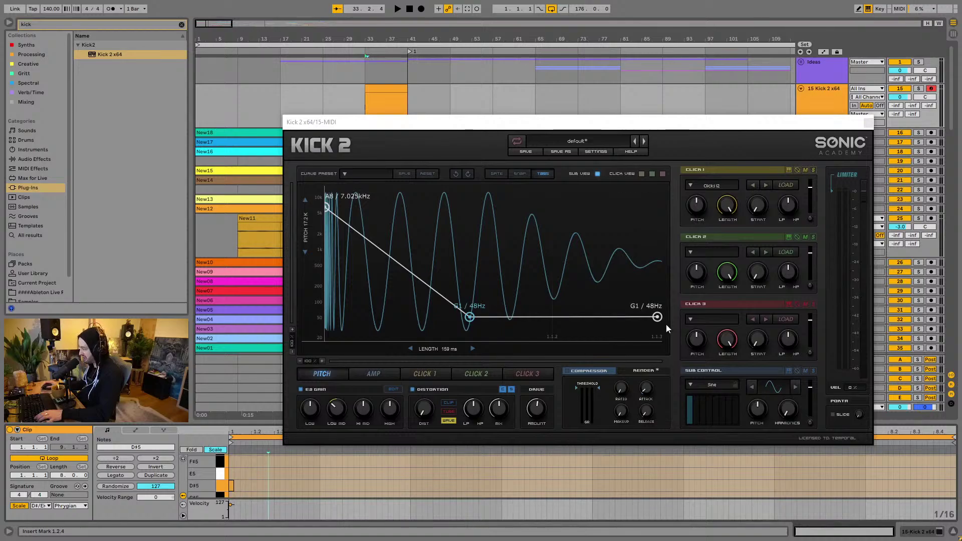
Step: Try a lower pitch tail by setting the end and middle pitch nodes to E1, about 42 Hz
drag(660, 317, 658, 319)
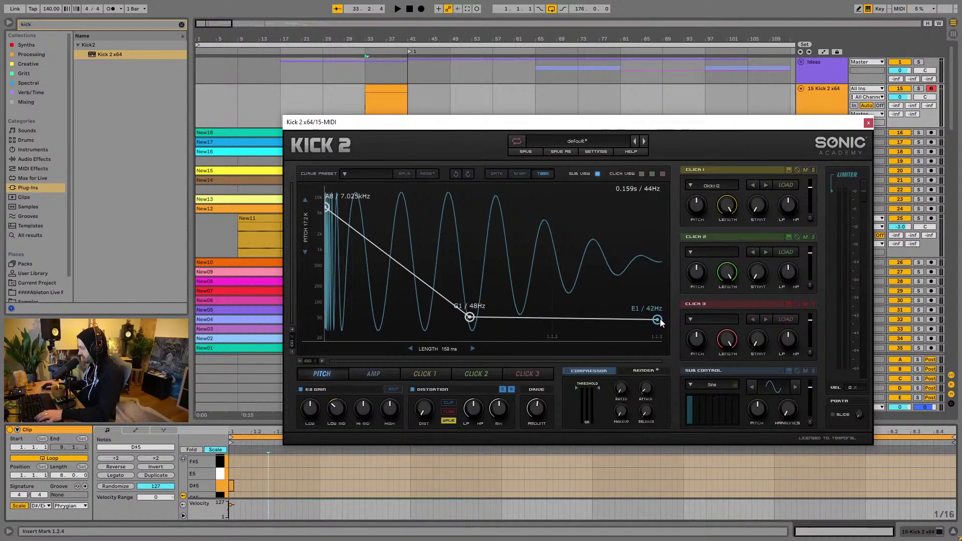
drag(475, 317, 473, 319)
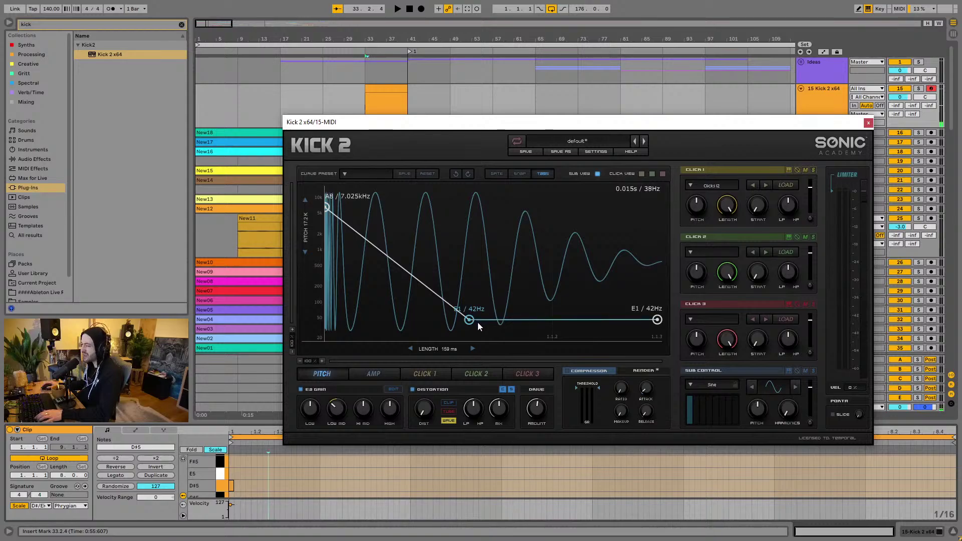
scroll(321, 484, up, 1)
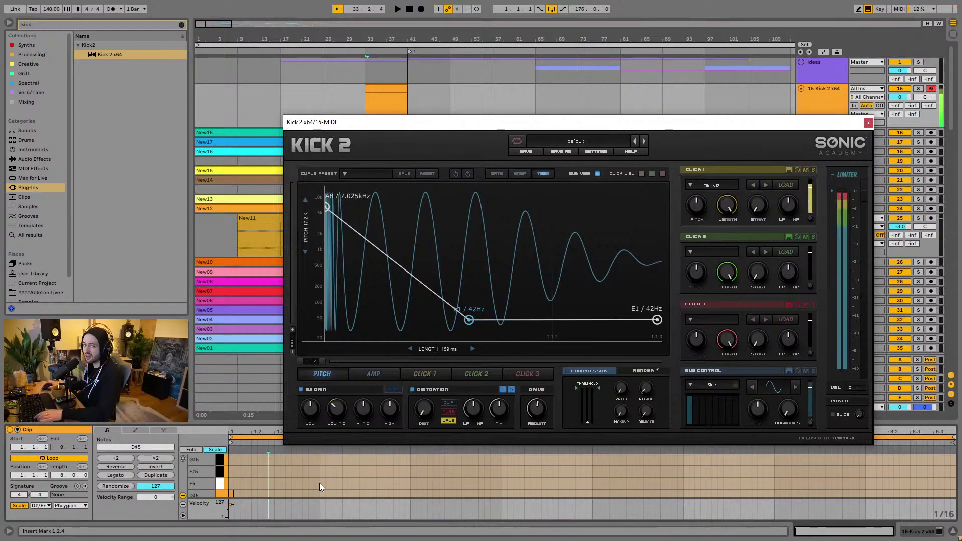
Step: Raise the end and middle nodes of the pitch envelope to G#1, about 53 Hz, for a flat tail
drag(656, 320, 657, 317)
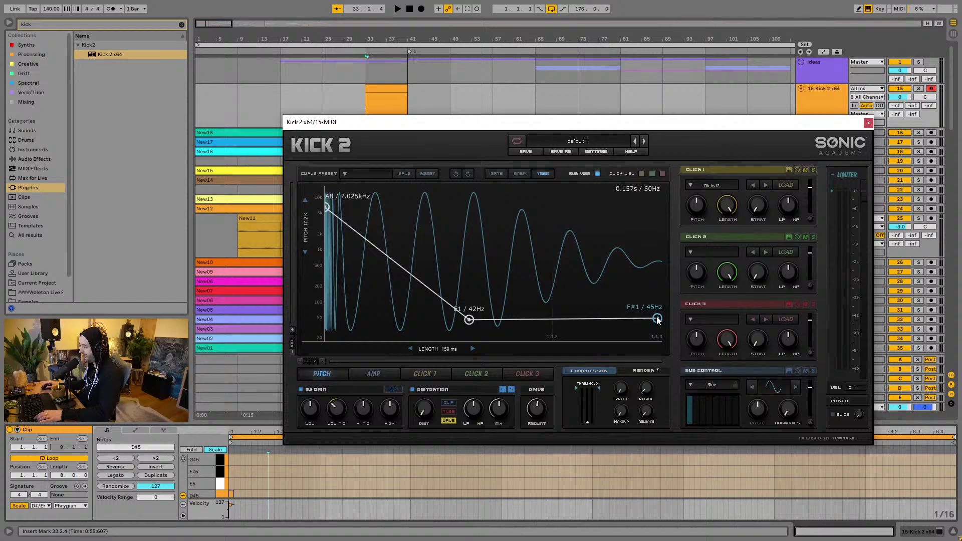
drag(469, 320, 469, 319)
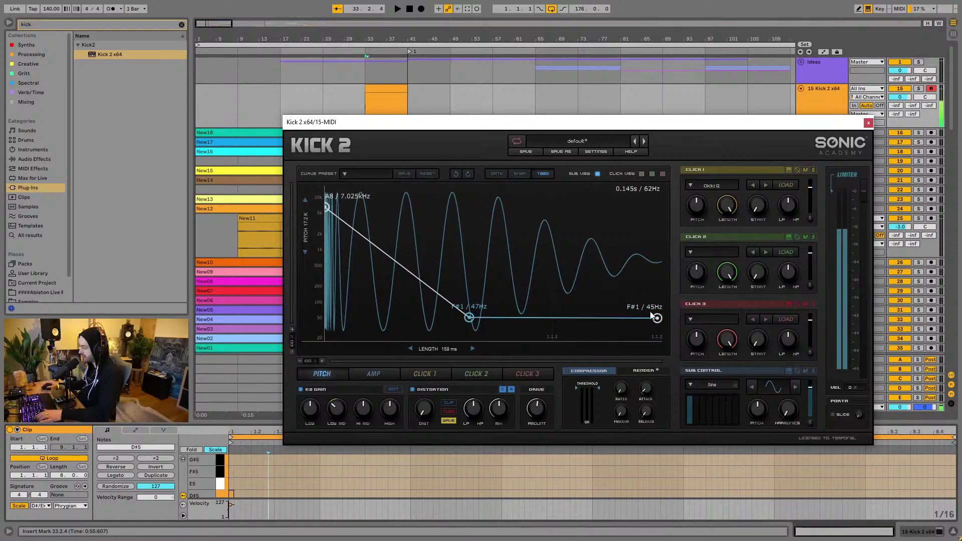
drag(657, 317, 657, 314)
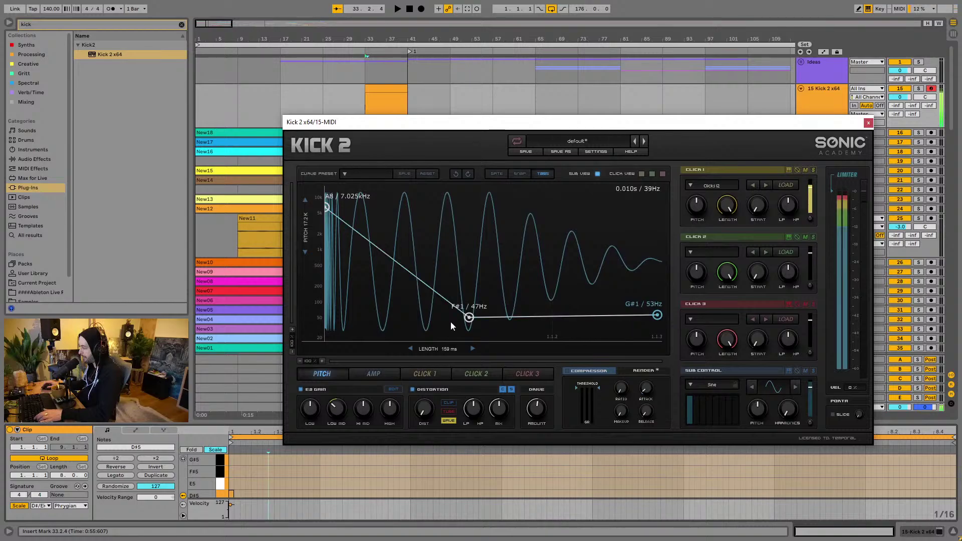
drag(469, 317, 468, 315)
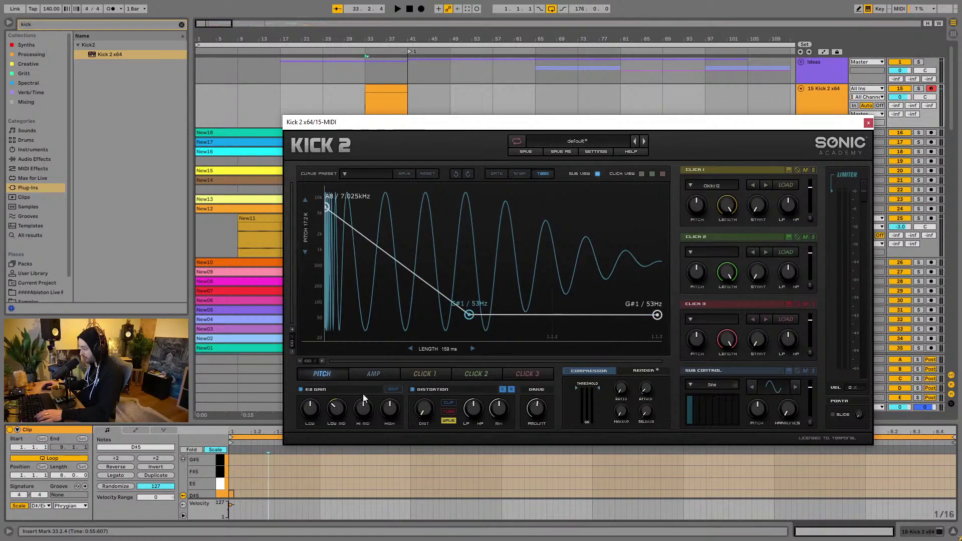
Step: Switch off the kick's EQ gain and distortion, and add a pitch node at about 455 Hz on the falling slope
click(302, 390)
click(413, 390)
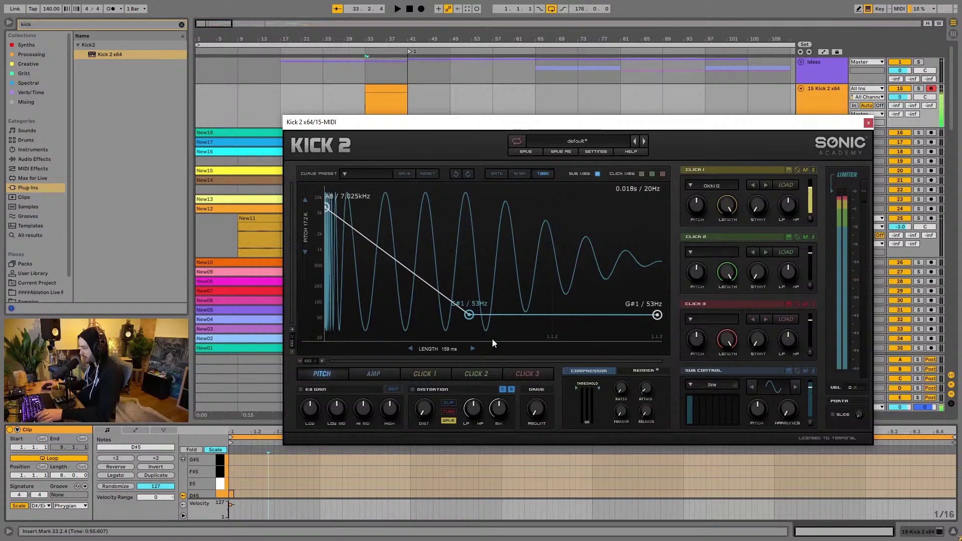
drag(343, 227, 403, 270)
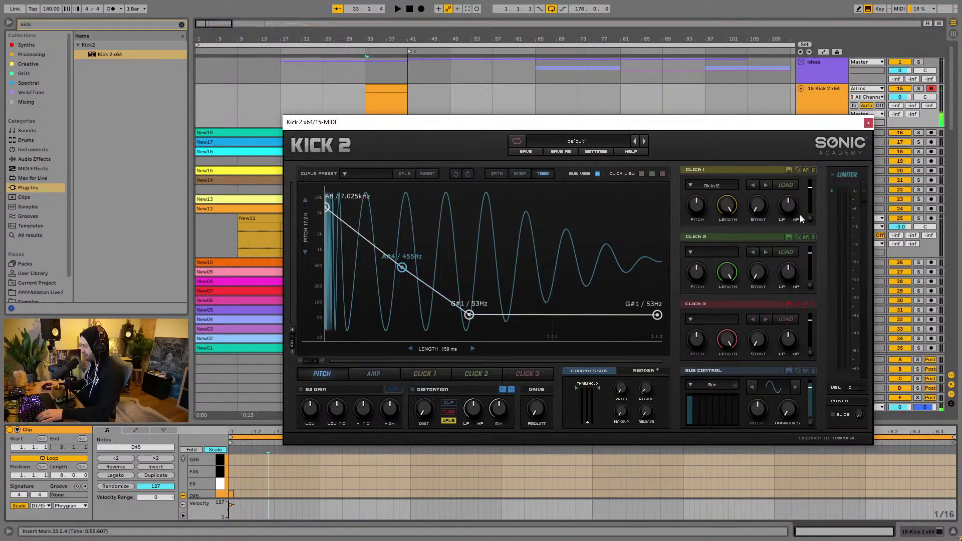
Step: Add nodes along the amp envelope's plateau and place one at 1.00 shortly before the final fall begins
drag(824, 126, 801, 122)
click(357, 371)
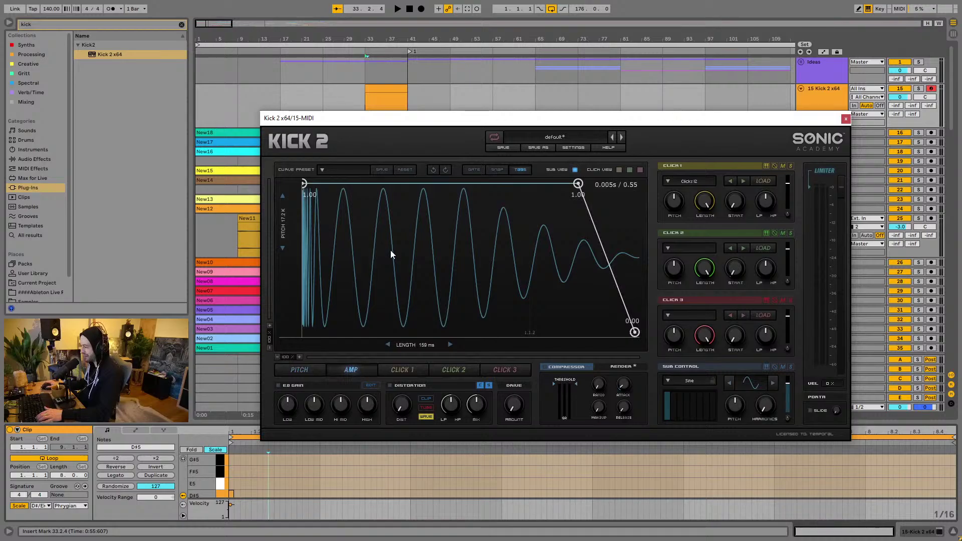
click(370, 185)
click(472, 186)
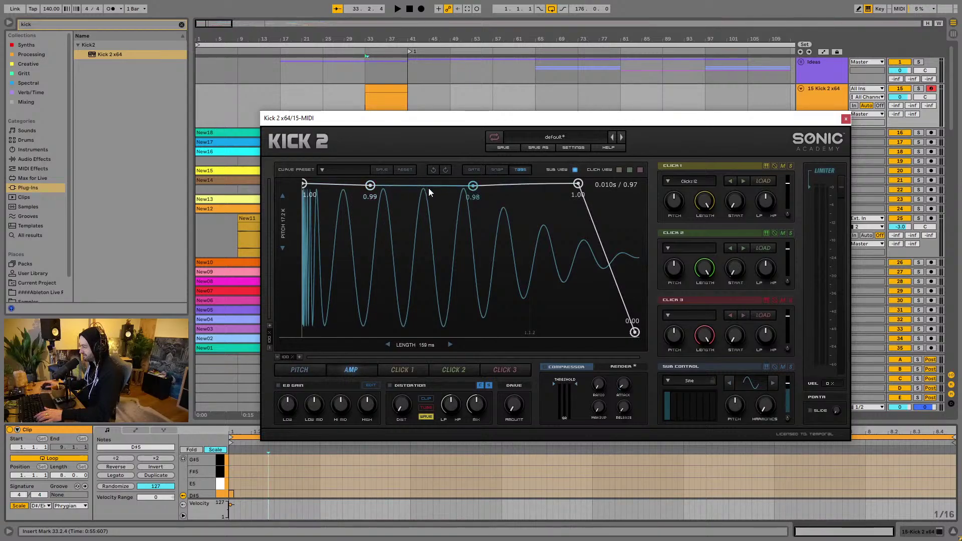
click(400, 186)
drag(400, 186, 407, 186)
drag(370, 187, 328, 197)
double_click(329, 196)
drag(473, 186, 550, 183)
Step: Carve a curved dip to about 0.31 into the amp envelope after a short 1.00 hold, and close the Kick 2 window
drag(431, 262, 335, 173)
double_click(406, 191)
drag(406, 191, 485, 291)
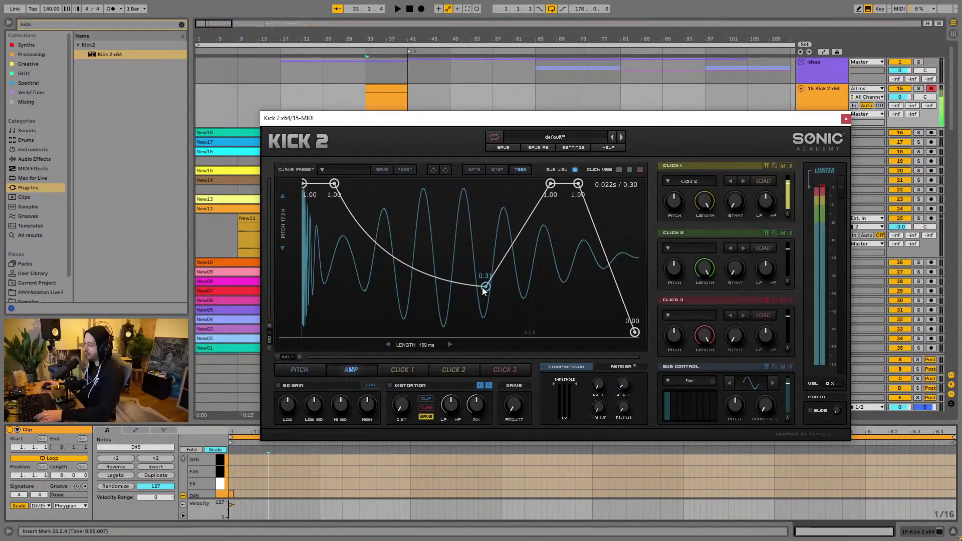
drag(335, 183, 363, 172)
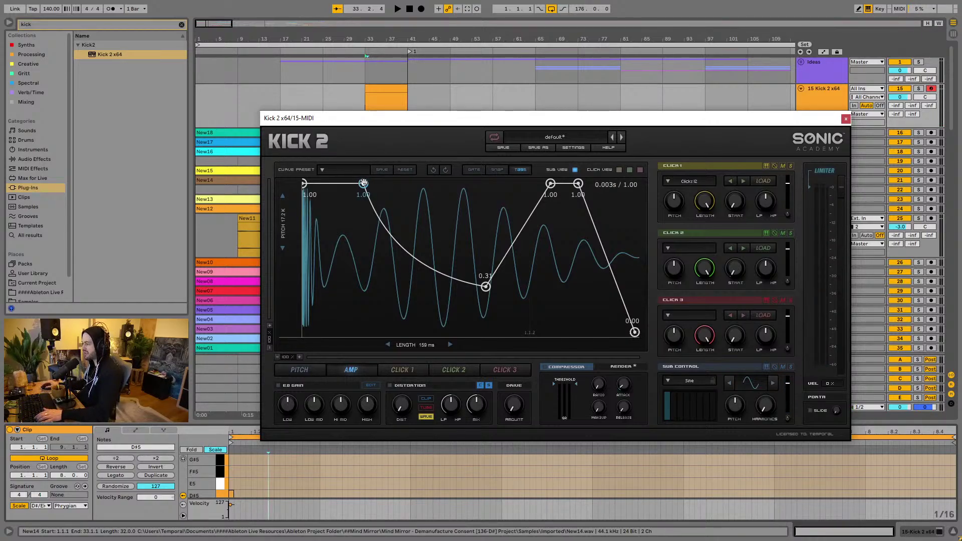
drag(362, 185, 356, 184)
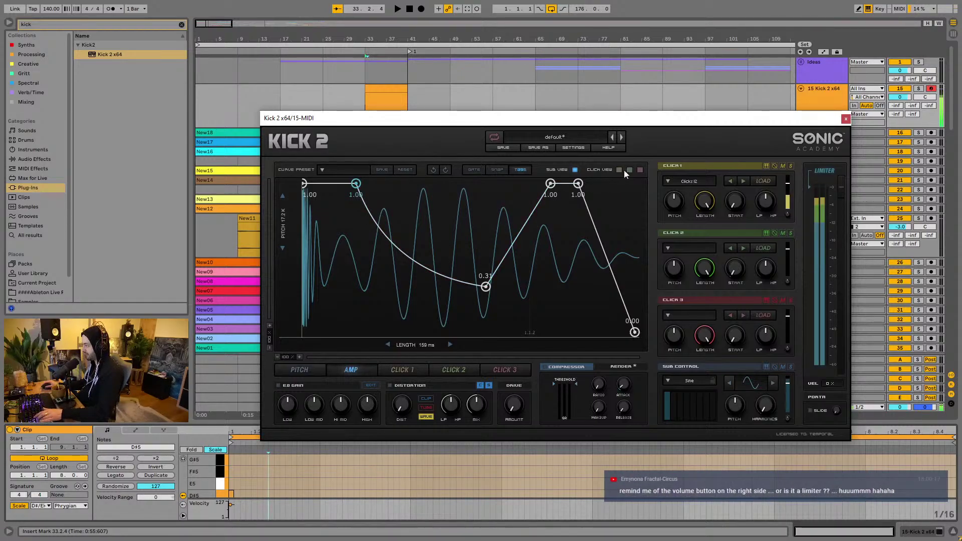
click(846, 119)
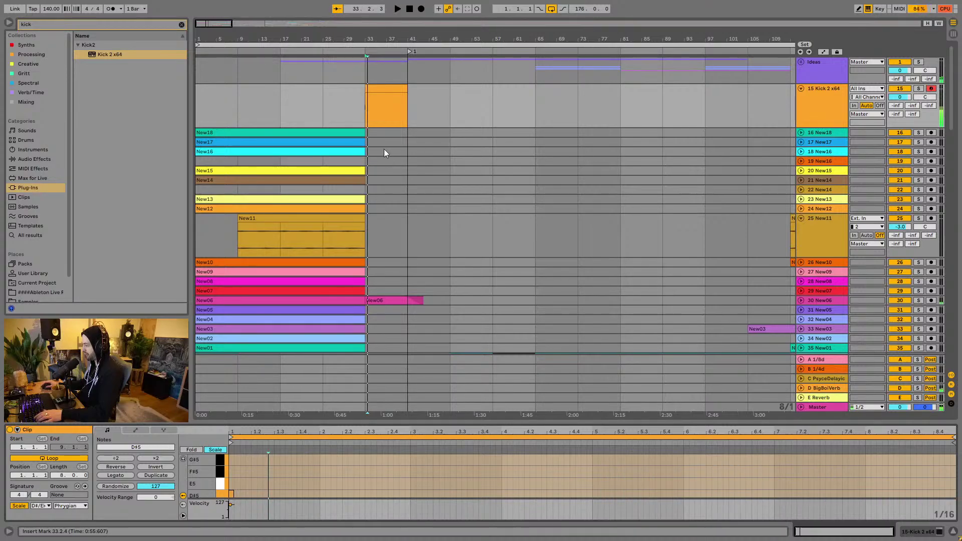
Step: Add two extra D#5 notes within the first beat of the Kick 2 clip and play the result
click(372, 92)
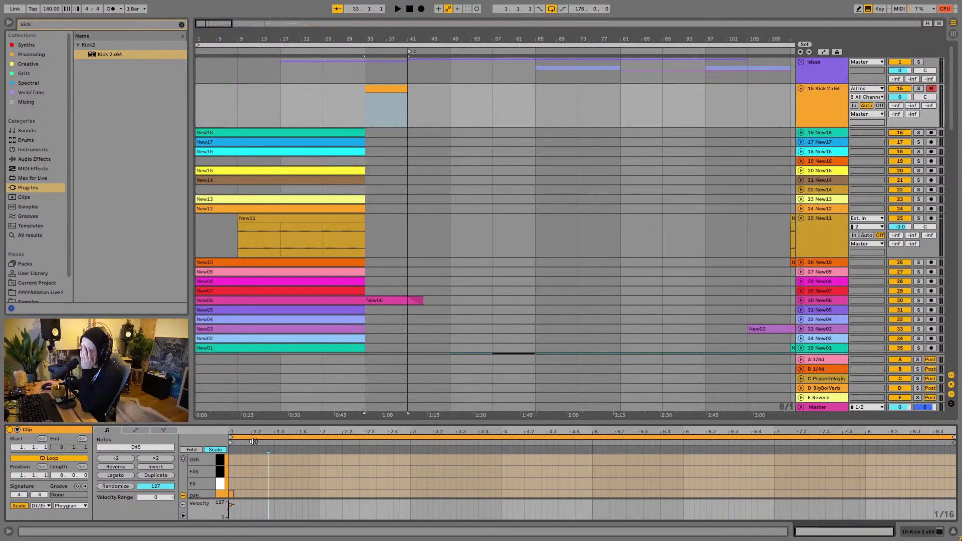
double_click(247, 495)
double_click(254, 494)
key(space)
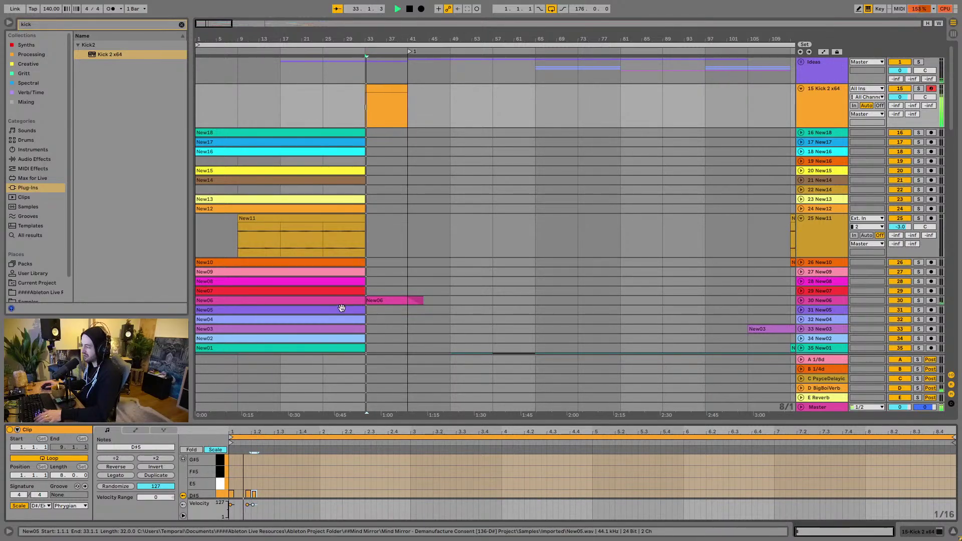
Step: Solo the Kick 2 track, delete the two added D#5 notes, audition the single kick, and show the track's device
click(918, 90)
drag(250, 485, 270, 507)
key(Delete)
key(space)
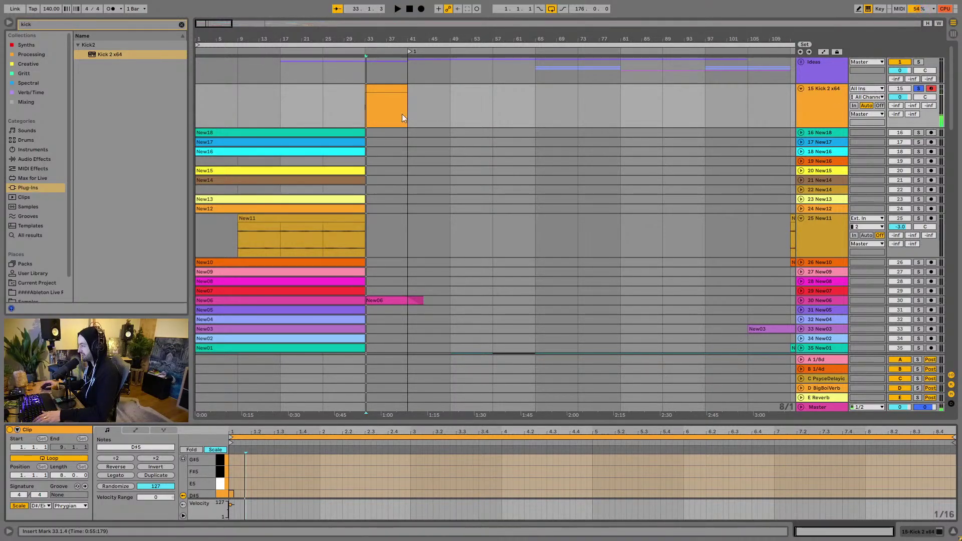
key(space)
click(392, 94)
click(912, 532)
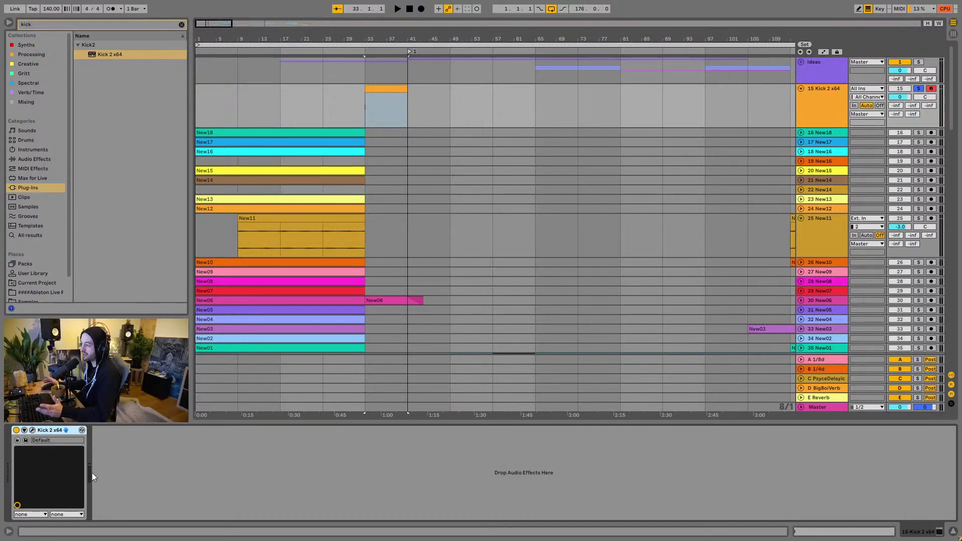
Step: Switch to Splice, preview SS_100_i_see_thunder_drum_loop.wav, and move the Splice window clear of the upper track headers
key(super)
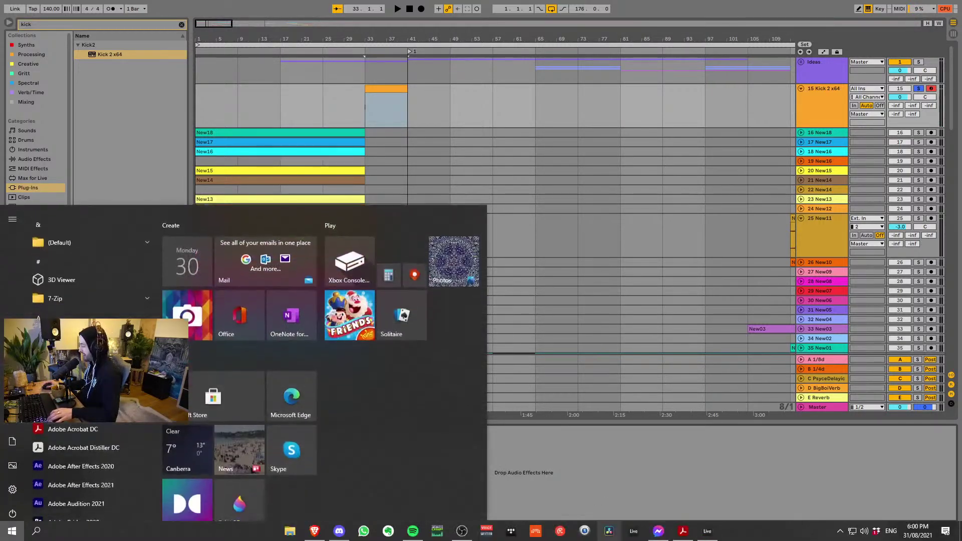
click(839, 531)
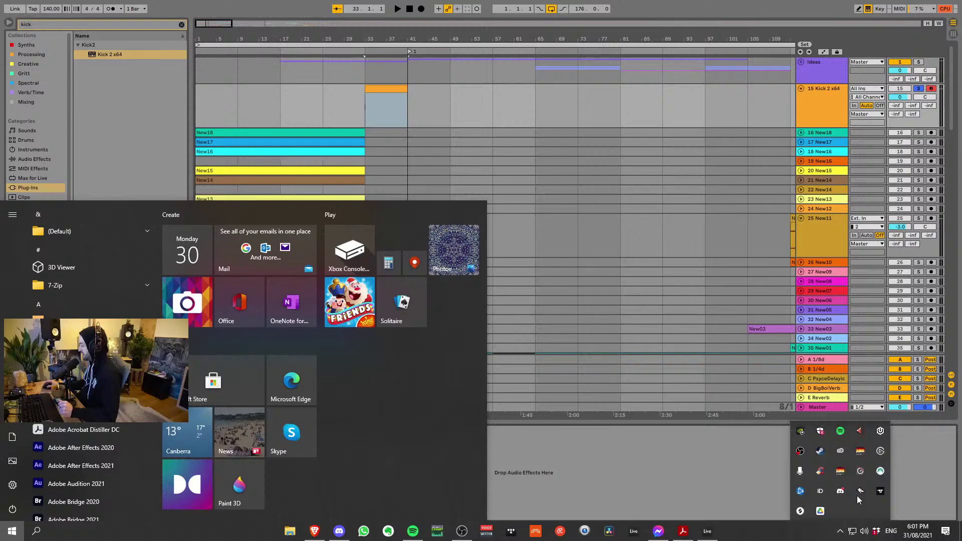
click(800, 510)
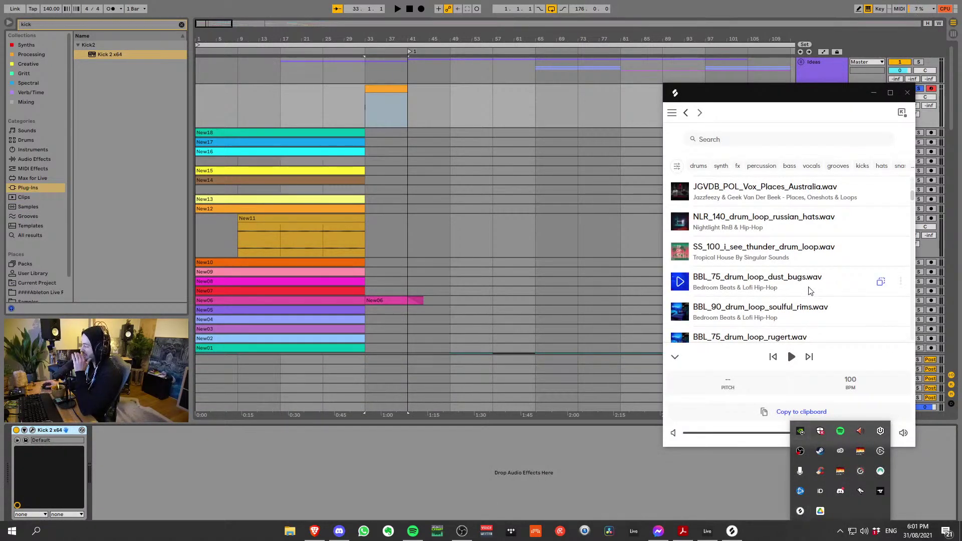
click(679, 253)
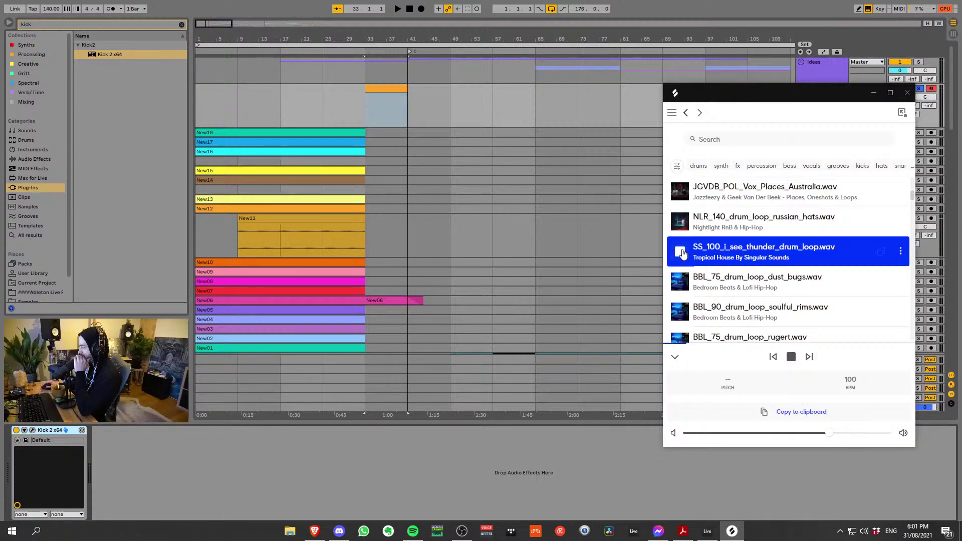
drag(820, 101, 820, 184)
Step: Insert an audio track below Kick 2 and place SS_100_i_see_thunder_drum_loop.wav on it from Splice at bar 33
right_click(835, 108)
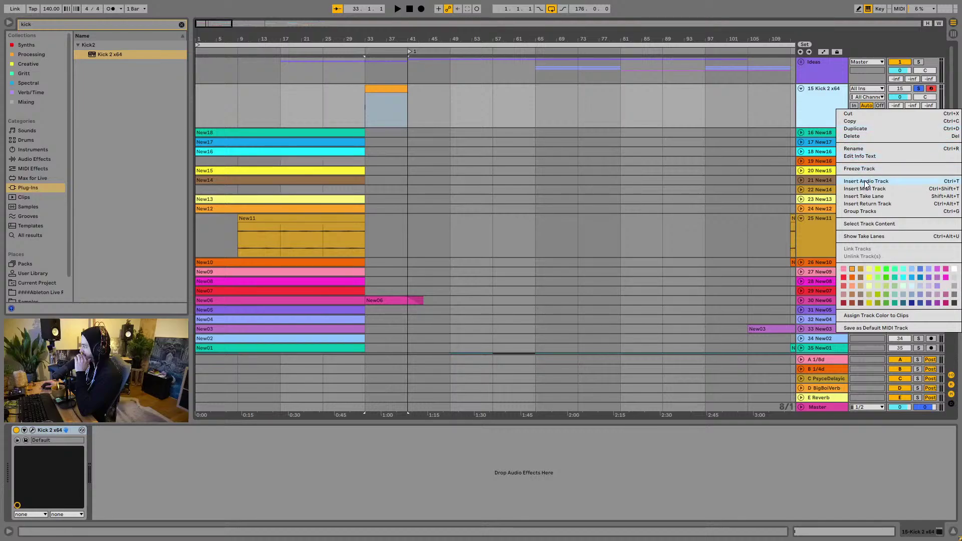
key(Escape)
key(ctrl+t)
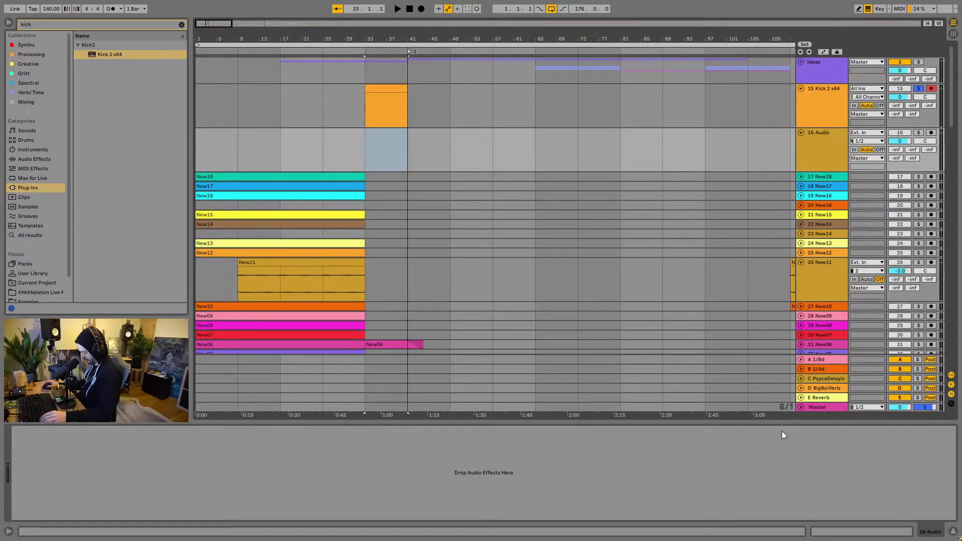
key(alt+Tab)
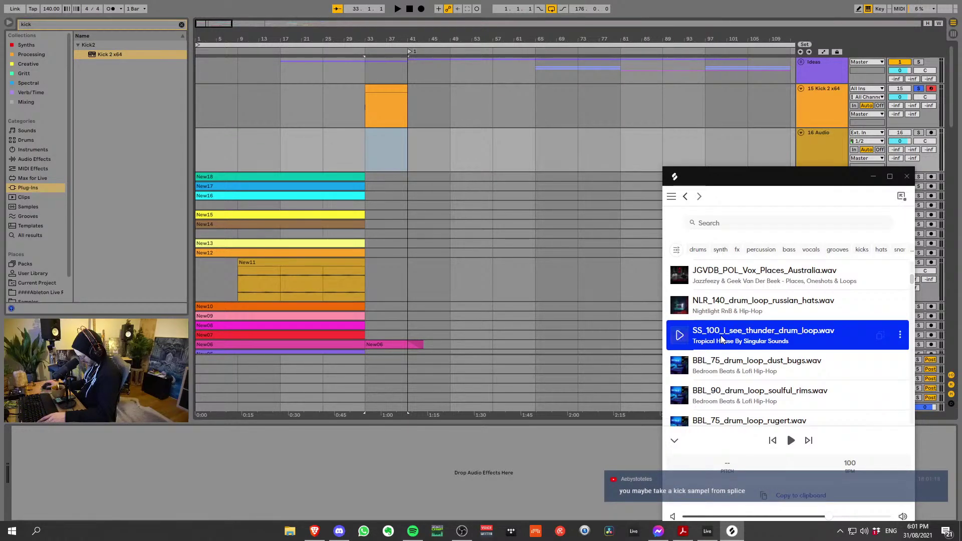
drag(725, 333, 372, 135)
click(408, 133)
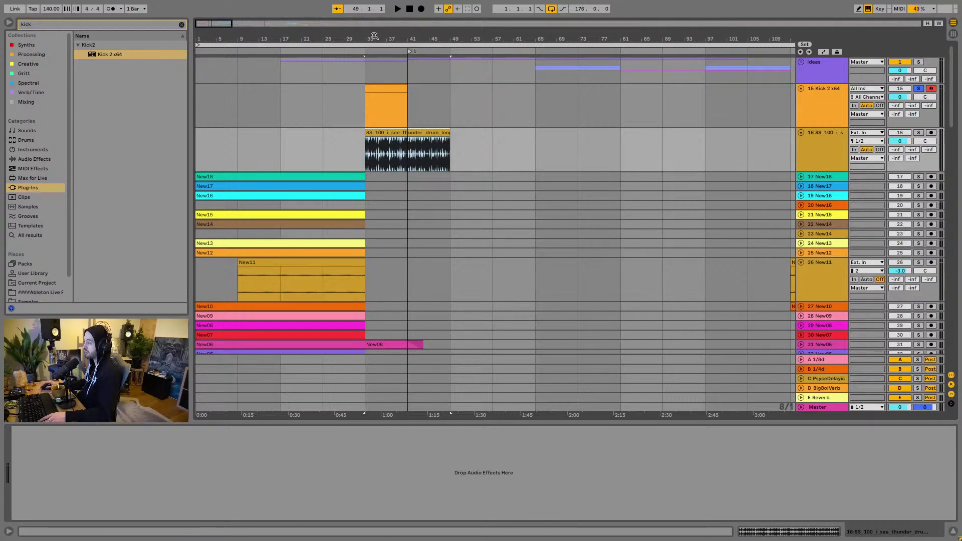
Step: Solo the drum loop track, play the loop, and set the arrangement's fixed grid to 1/32
scroll(381, 110, up, 5)
drag(296, 33, 297, 43)
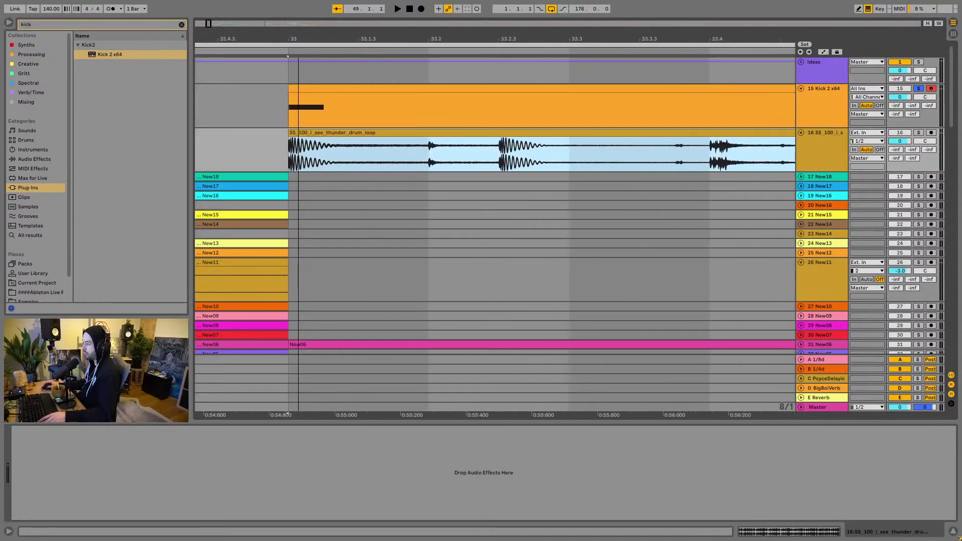
click(918, 132)
key(space)
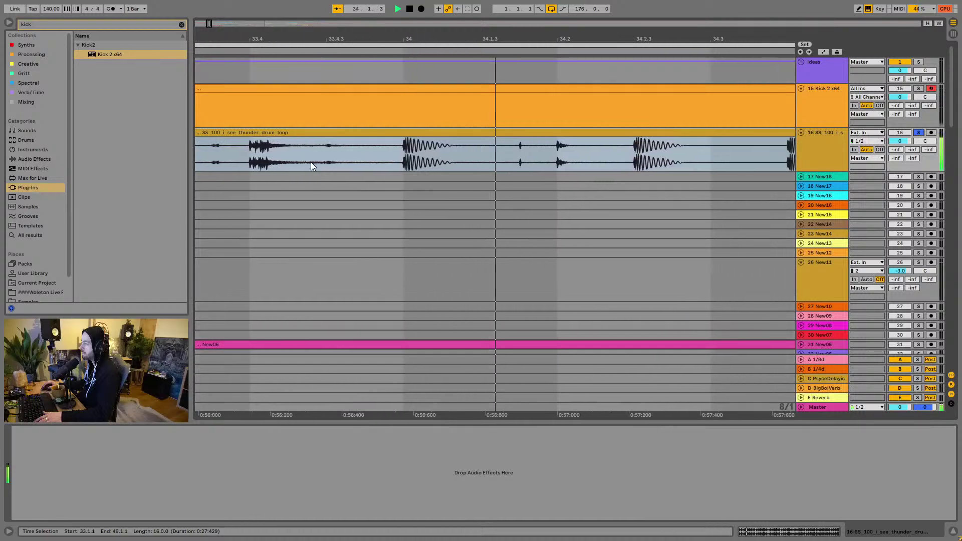
key(space)
right_click(364, 160)
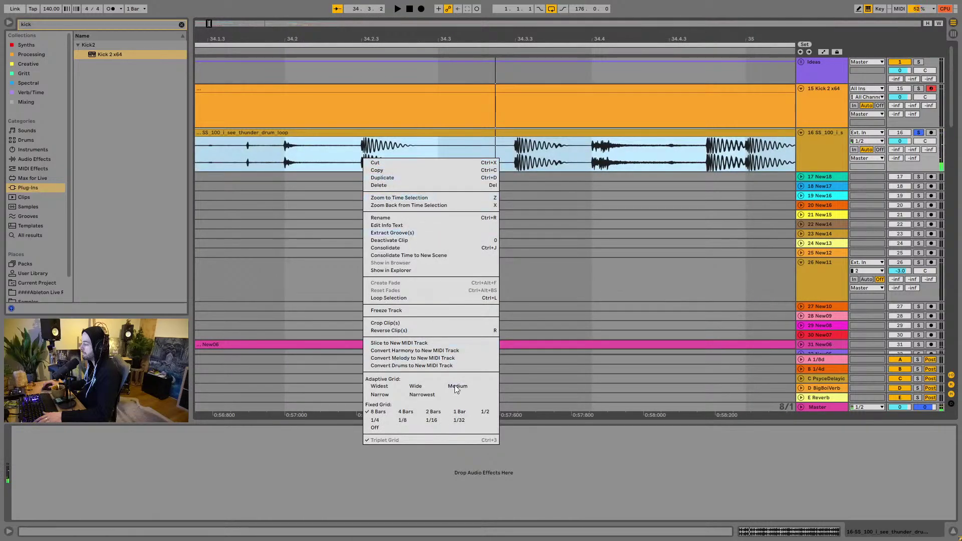
click(461, 421)
Step: Play the drum loop from several points around bars 34 and 35 to examine its individual kick hits
click(360, 151)
key(space)
key(space)
key(space)
key(space)
click(403, 148)
key(space)
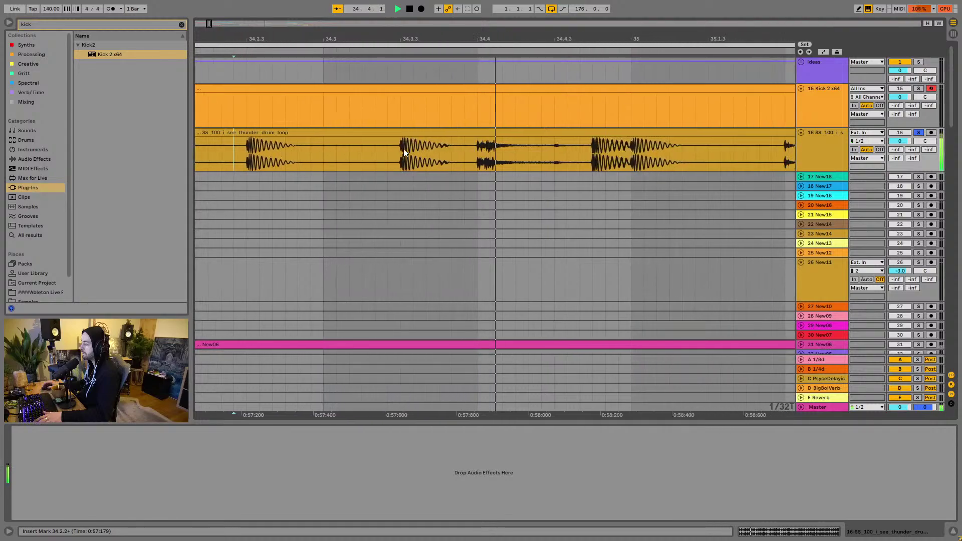
key(space)
click(341, 158)
key(space)
key(space)
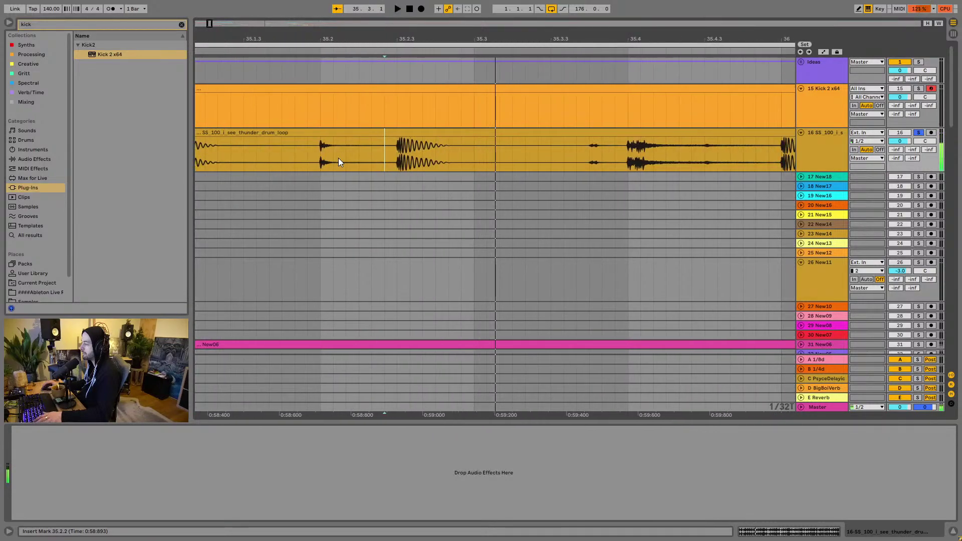
Step: Isolate the kick hit at 35.2.3 by splitting the drum loop around it, deleting the surrounding parts, and trimming its start to the transient
key(ctrl+e)
click(364, 134)
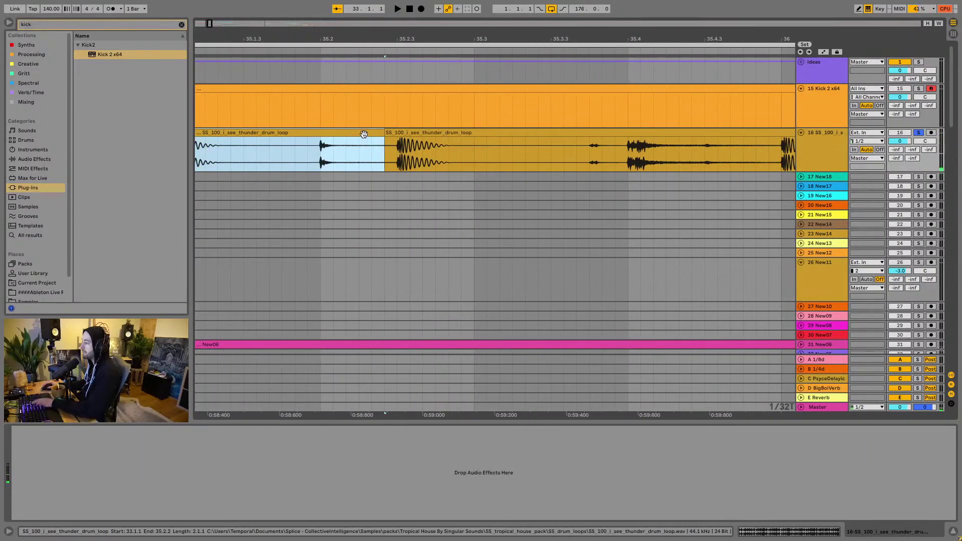
key(Delete)
click(478, 157)
key(ctrl+e)
click(490, 131)
key(Delete)
click(428, 132)
drag(397, 36, 372, 139)
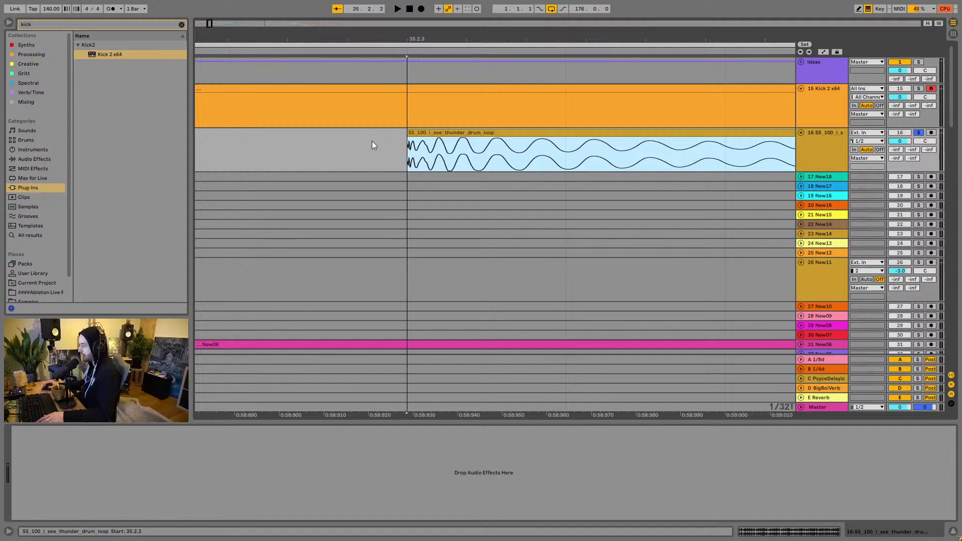
Step: Audition the isolated kick, shorten the end of its clip, and add a fade-out
key(space)
key(space)
drag(456, 40, 469, 17)
key(space)
click(530, 144)
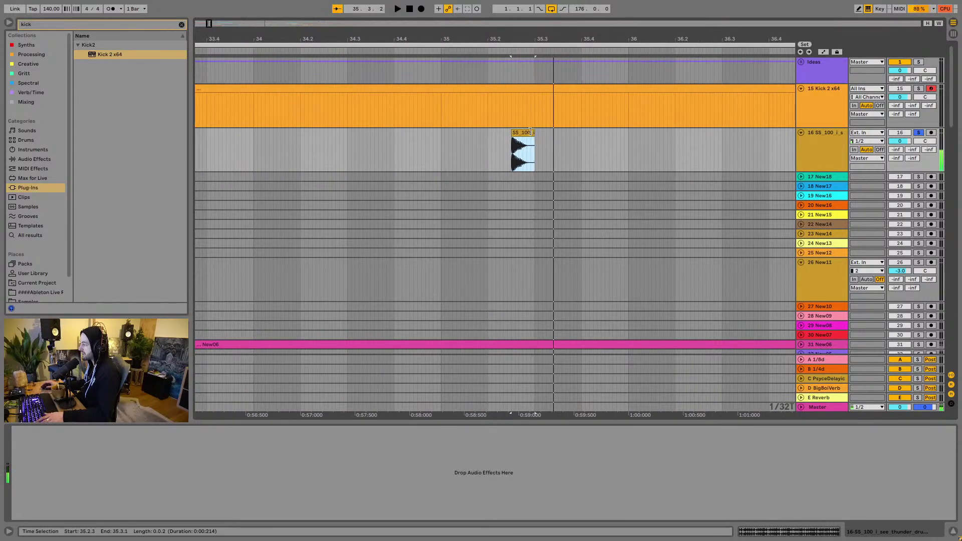
key(space)
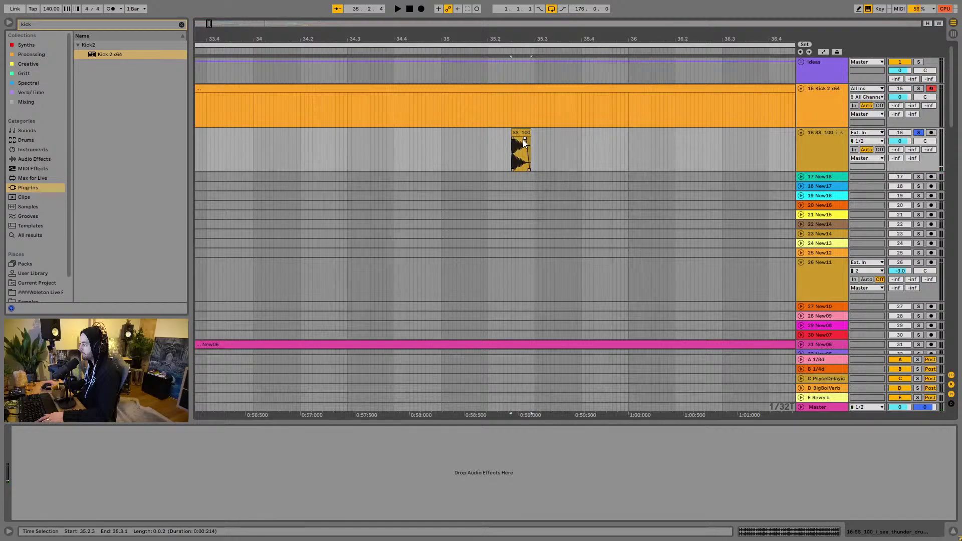
key(space)
Step: Move the isolated kick clip to 33.1.1, aligned with the start of the Kick 2 clip
drag(485, 40, 531, 21)
drag(560, 134, 340, 159)
drag(337, 37, 338, 90)
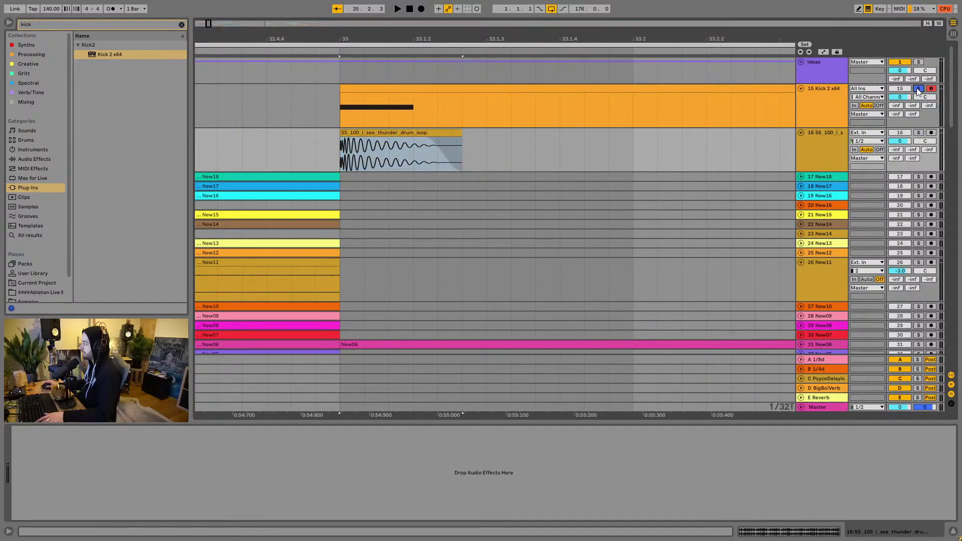
Step: Compare the sampled kick with the Kick 2 kick by soloing their tracks in turn during playback
key(space)
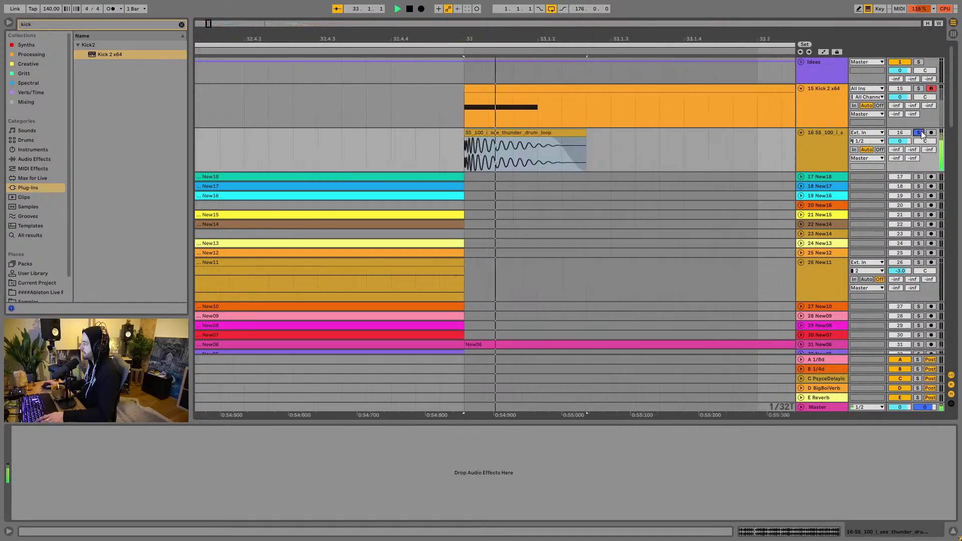
key(space)
click(918, 88)
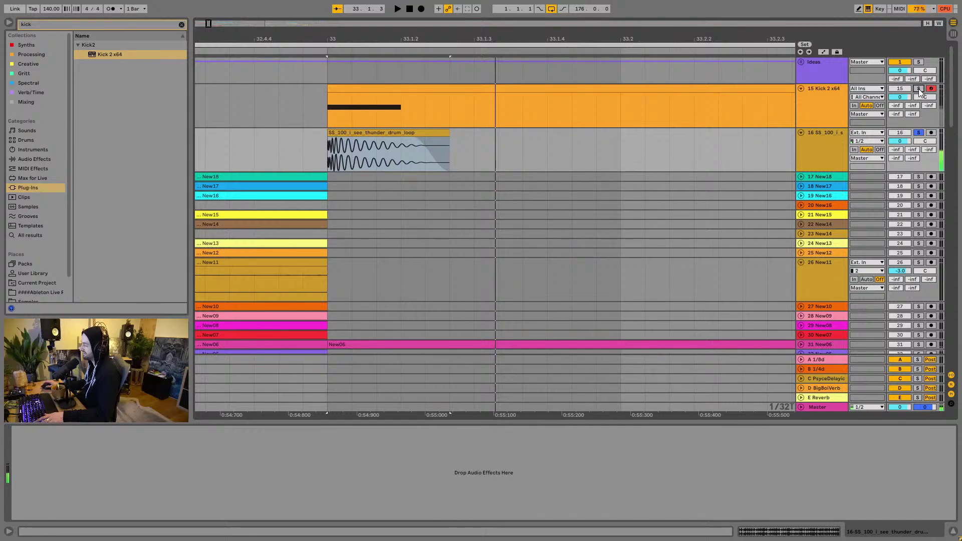
scroll(501, 100, right, 1)
click(387, 86)
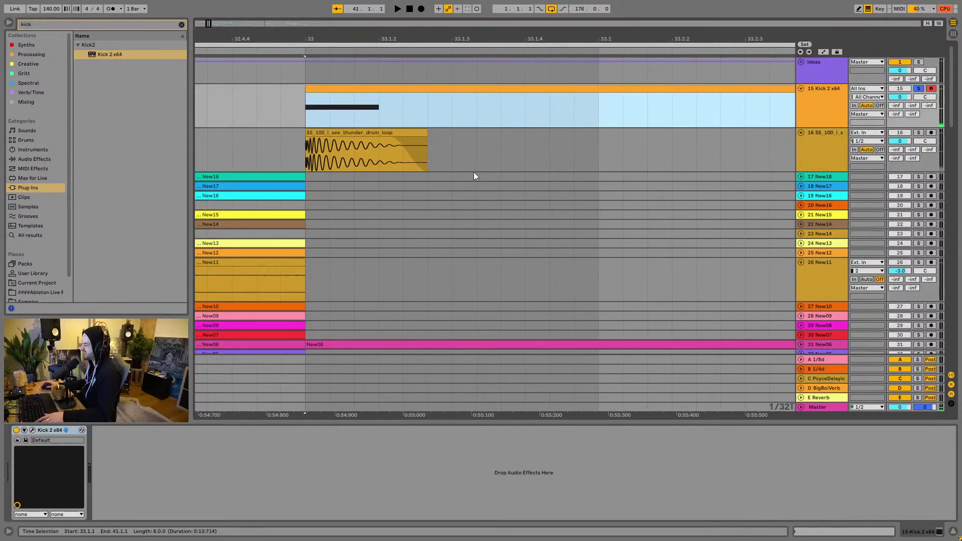
click(349, 131)
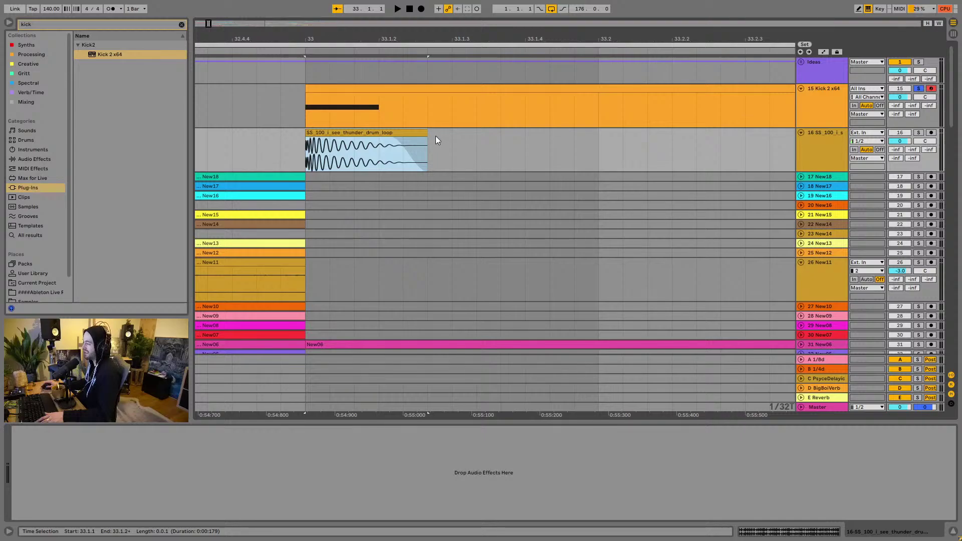
Step: Duplicate the Kick 2 track, then freeze and flatten the duplicate to audio
click(833, 98)
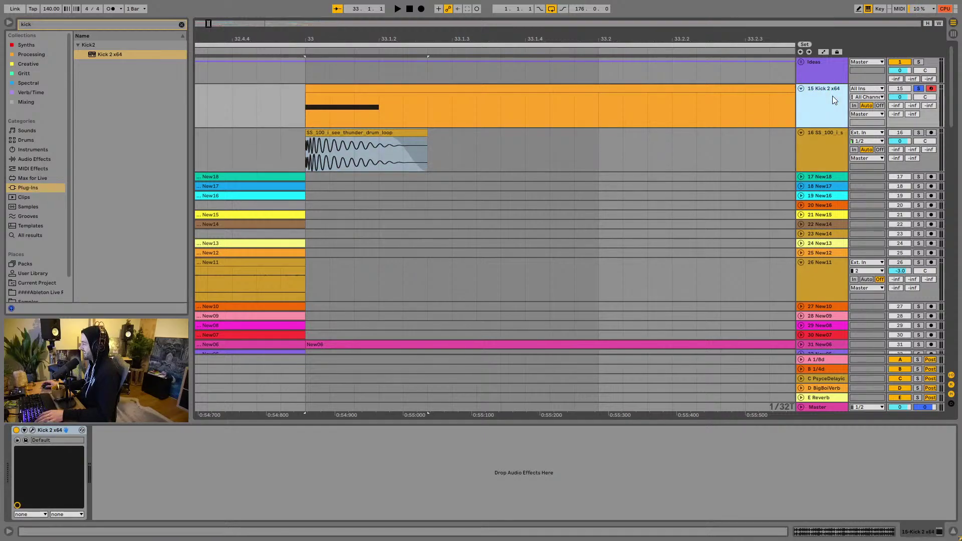
key(ctrl+d)
right_click(826, 136)
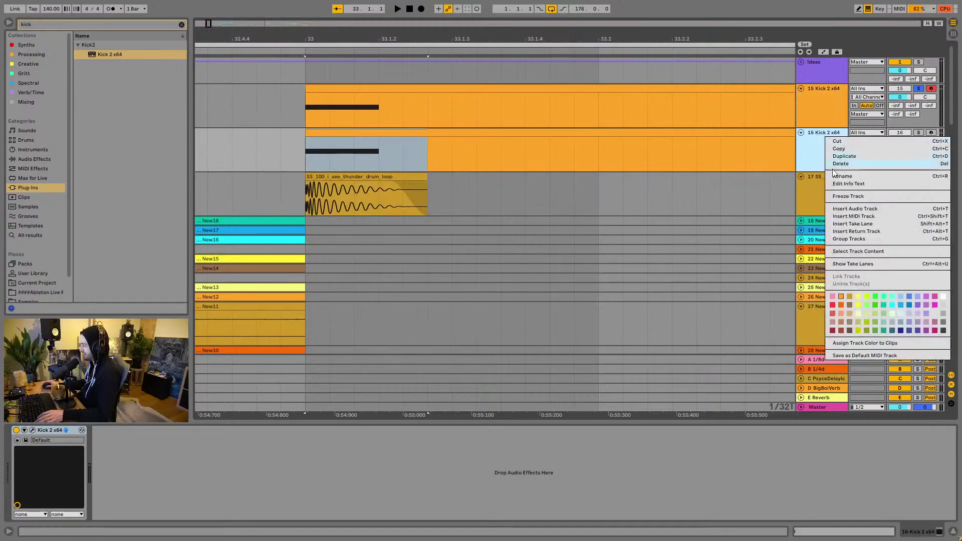
click(843, 196)
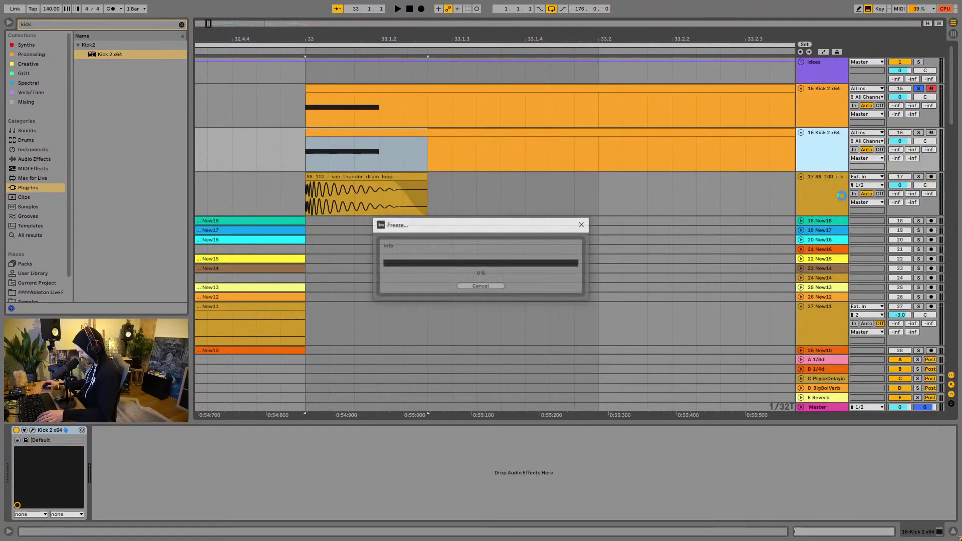
right_click(819, 158)
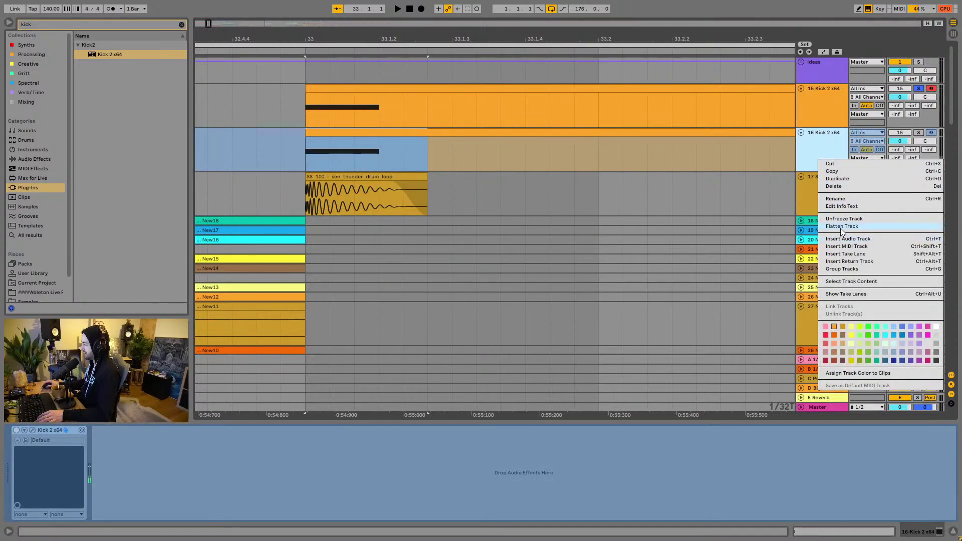
click(824, 230)
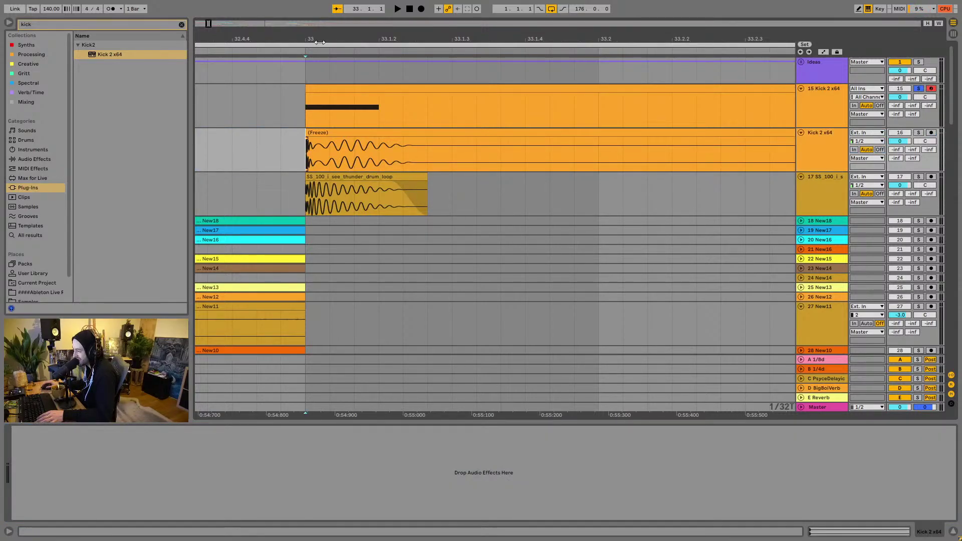
Step: Compare the flattened Kick 2 waveform with the sampled kick up close, and delete the flattened track
key(z)
click(397, 129)
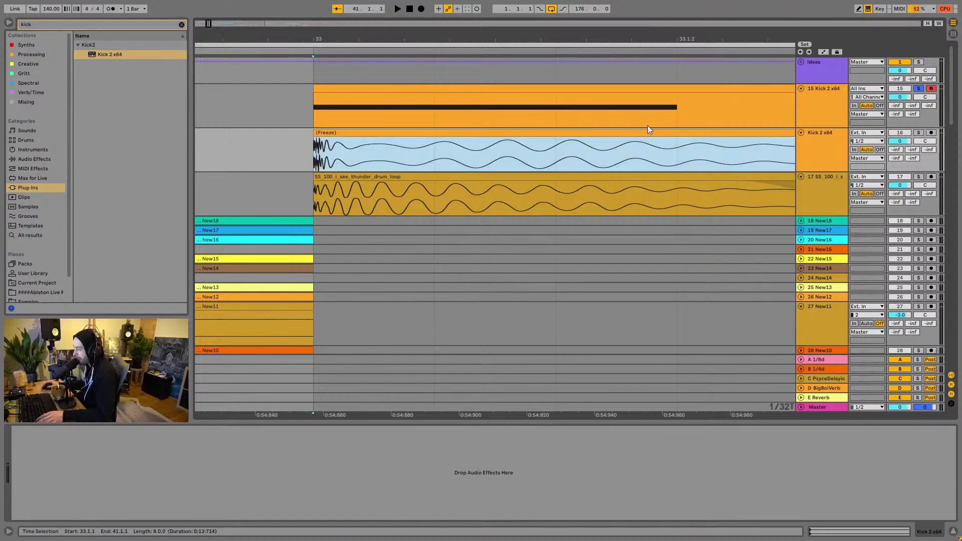
click(820, 142)
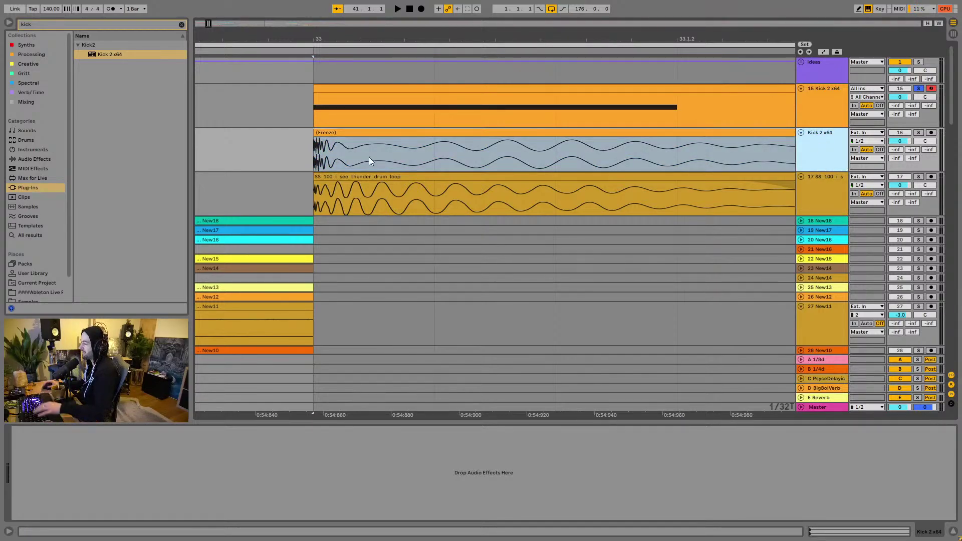
key(Delete)
Step: Audition the Kick 2 kick against the sampled kick again, switching solo between the two tracks
key(space)
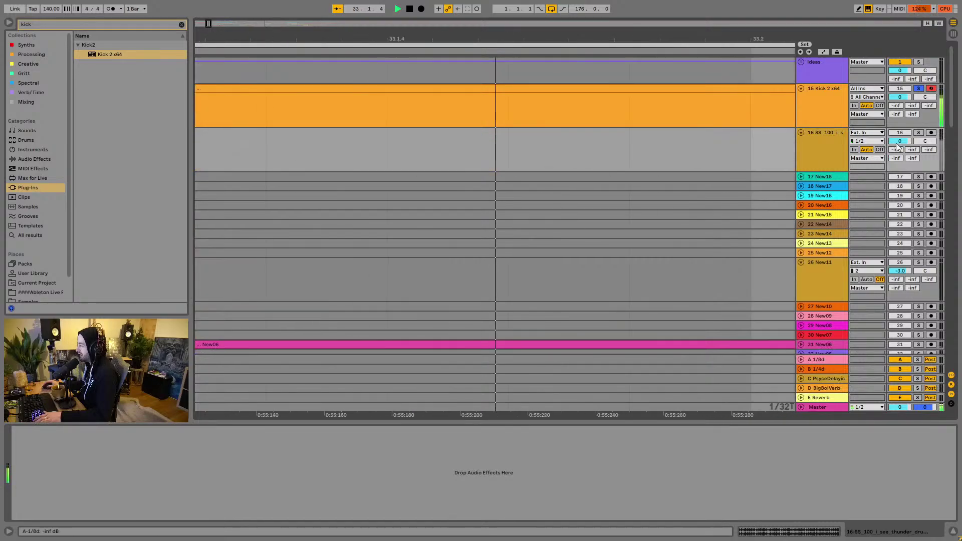
click(919, 133)
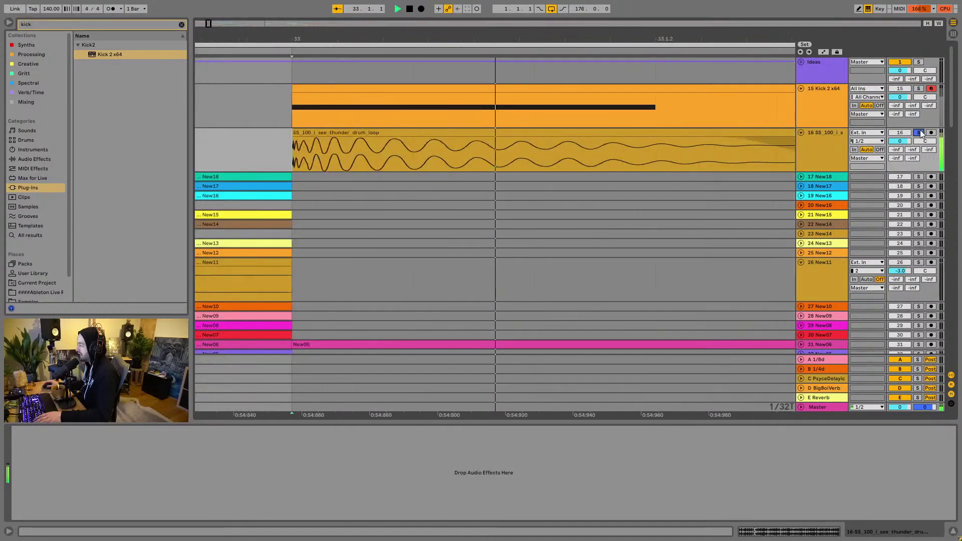
click(919, 88)
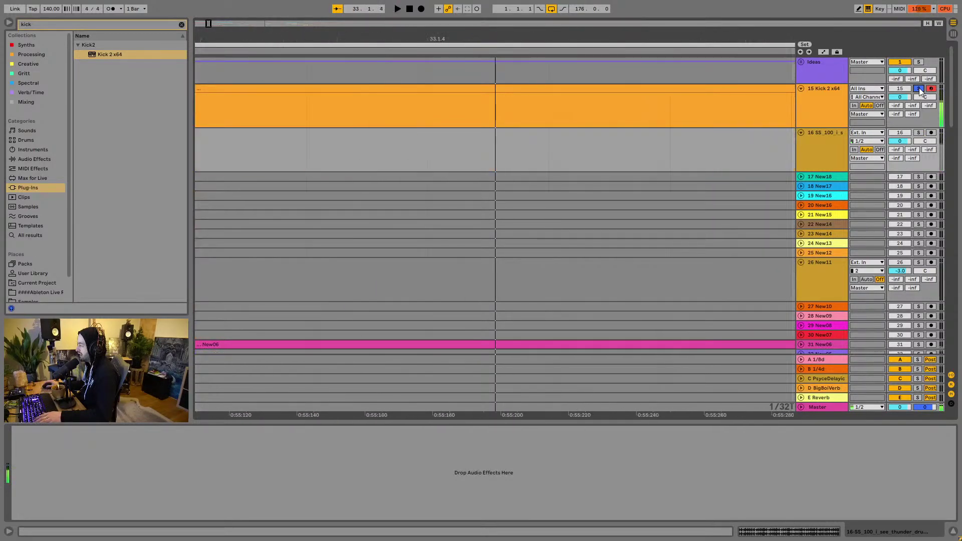
click(919, 132)
Step: Copy the sampled kick clip to 33.2.3 and play both hits unsoloed from just before bar 33
scroll(483, 162, down, 5)
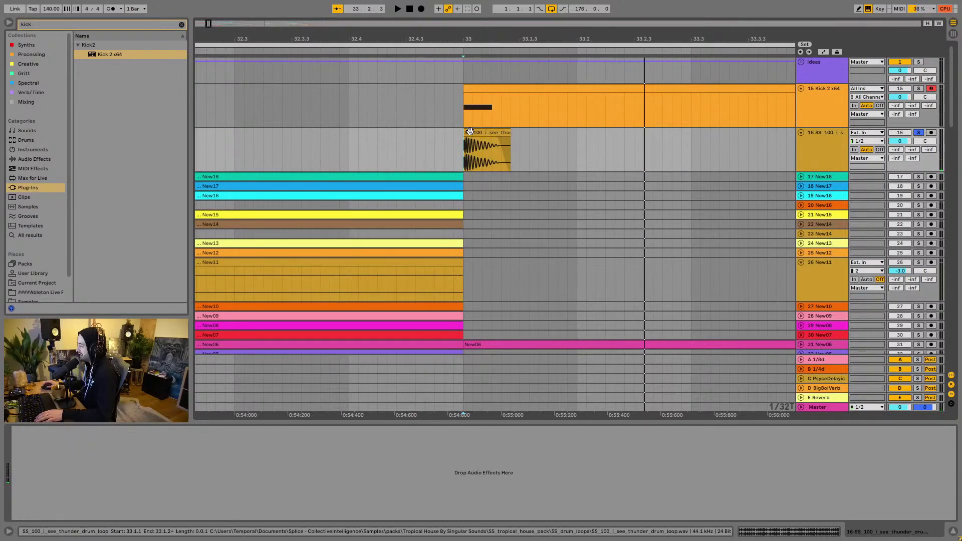
click(485, 132)
scroll(591, 38, down, 3)
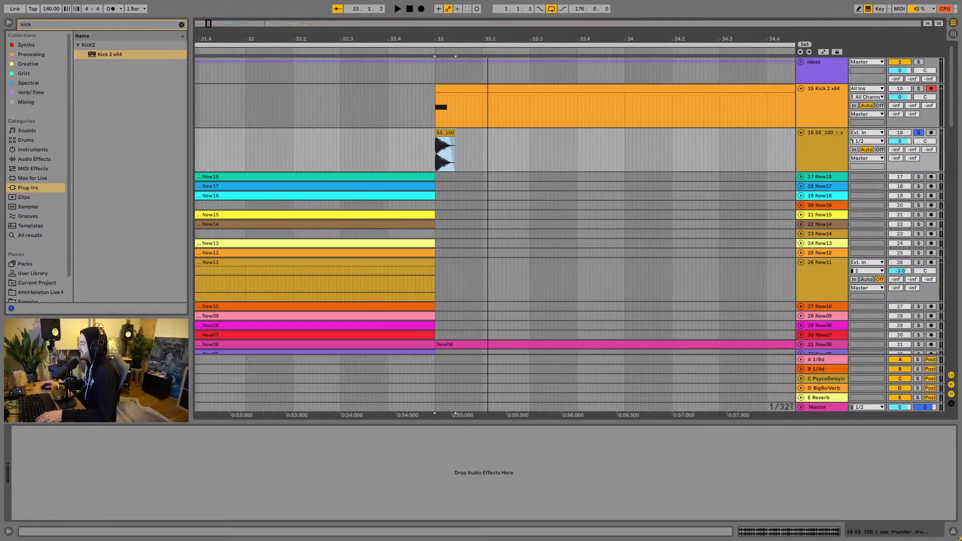
drag(441, 132, 515, 136)
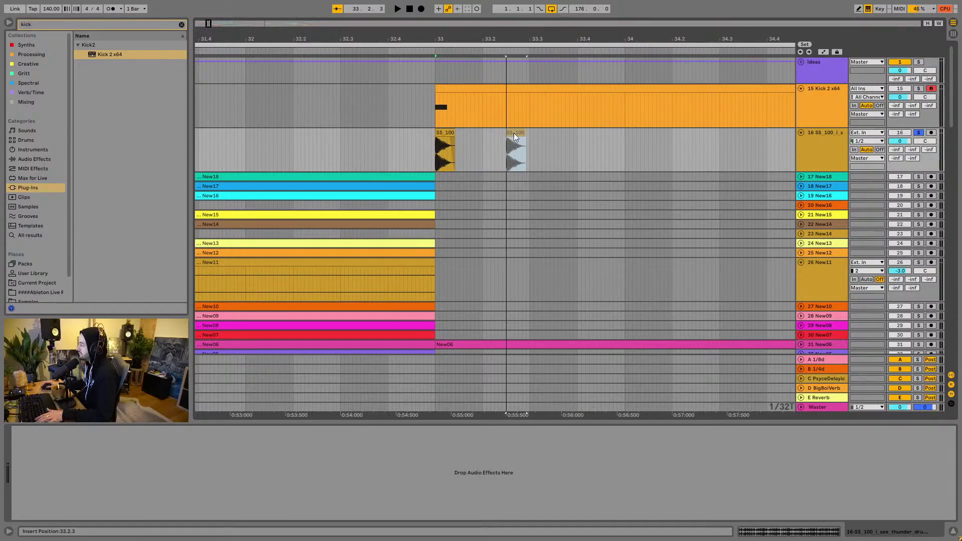
click(416, 155)
key(space)
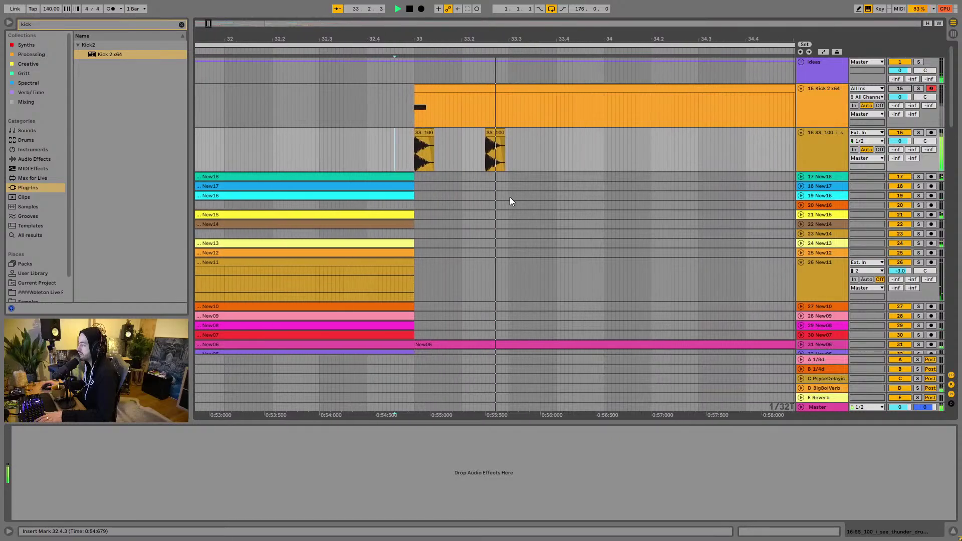
key(space)
key(space)
key(space)
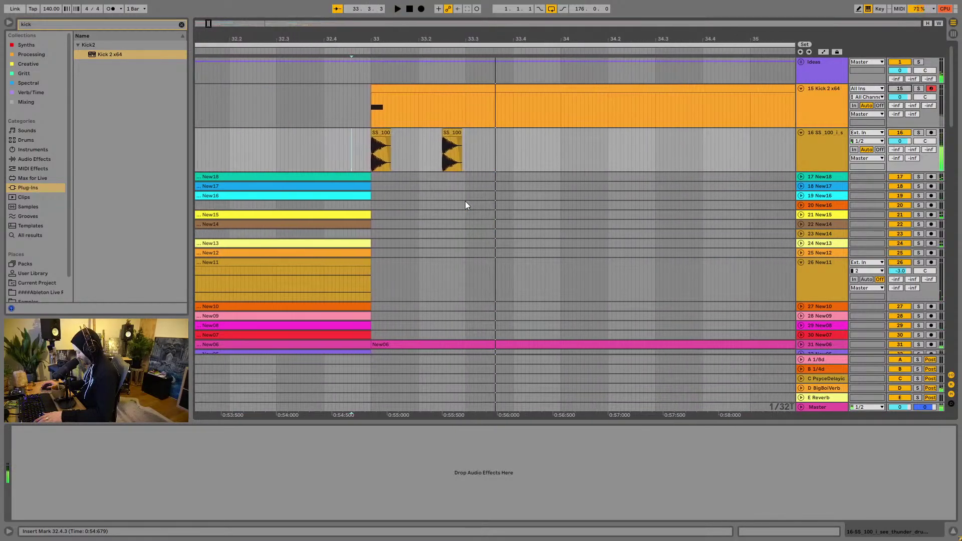
Step: Copy the sampled kick clip to 33.3.3 as a third hit and play the pattern in context
drag(455, 139, 502, 136)
click(347, 141)
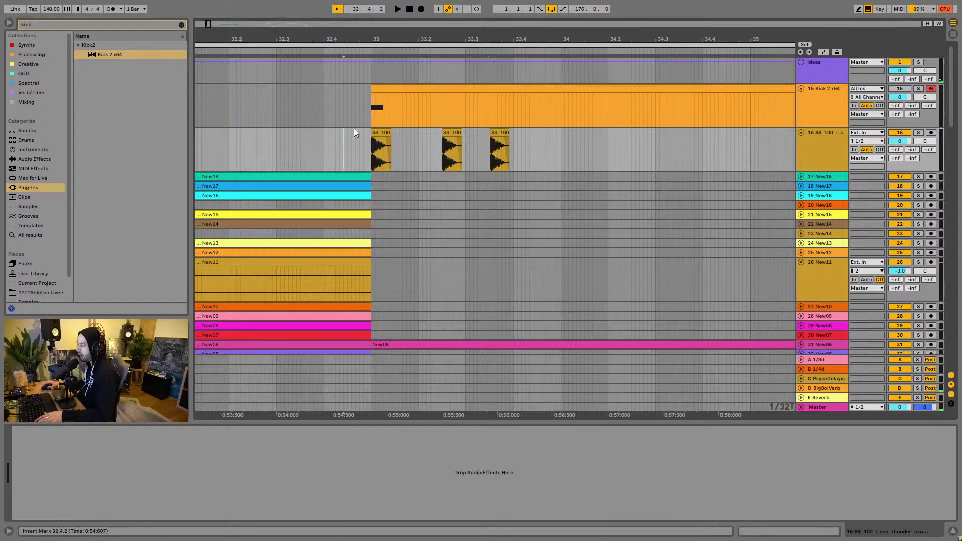
drag(408, 28, 407, 18)
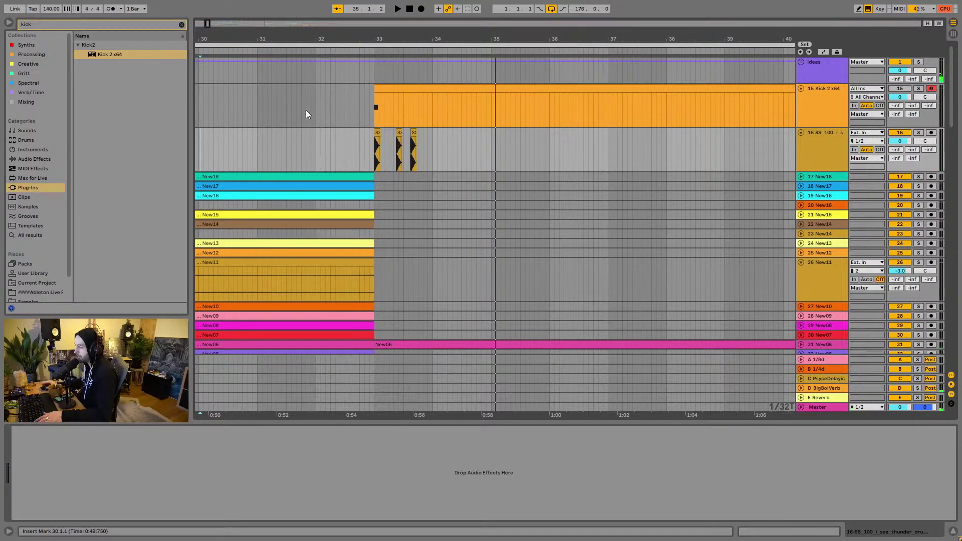
drag(372, 156, 423, 155)
key(space)
key(space)
Step: Set the arrangement's fixed grid to 1 Bar, duplicate the two-bar kick pattern from bar 33 to bar 35, and play it
right_click(474, 156)
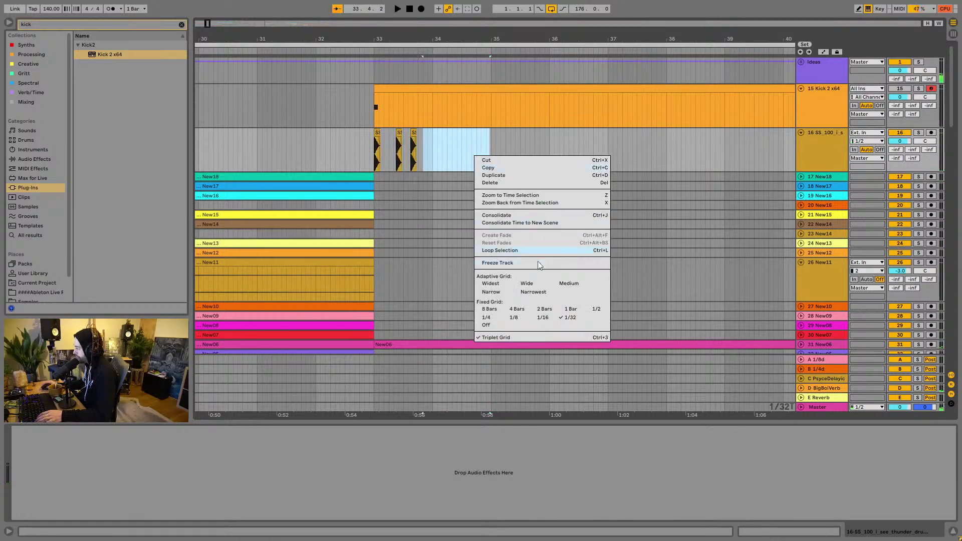
click(570, 308)
drag(495, 170, 360, 163)
key(ctrl+d)
click(368, 155)
key(space)
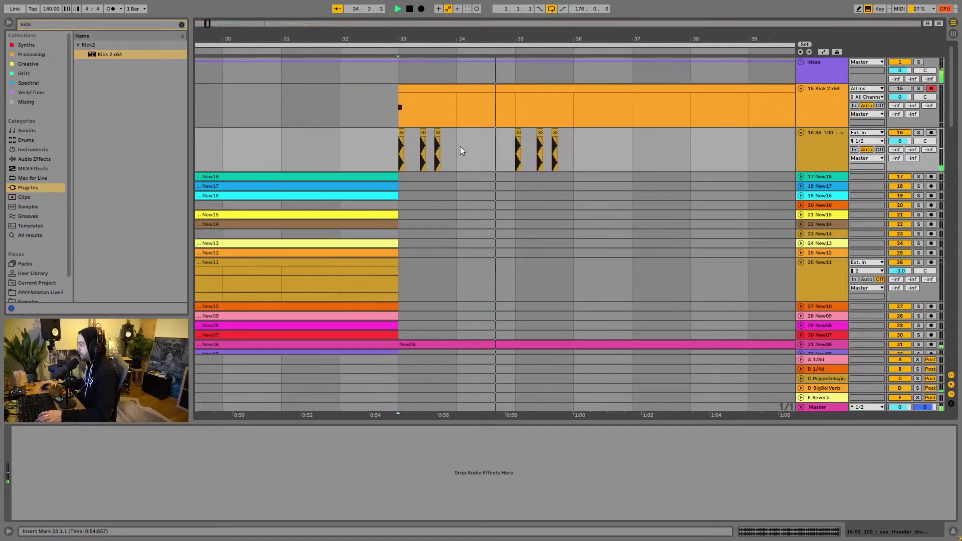
Step: Duplicate the two-bar sampled kick pattern to bars 37 and 39, filling the section up to bar 41
drag(451, 169, 551, 165)
key(ctrl+d)
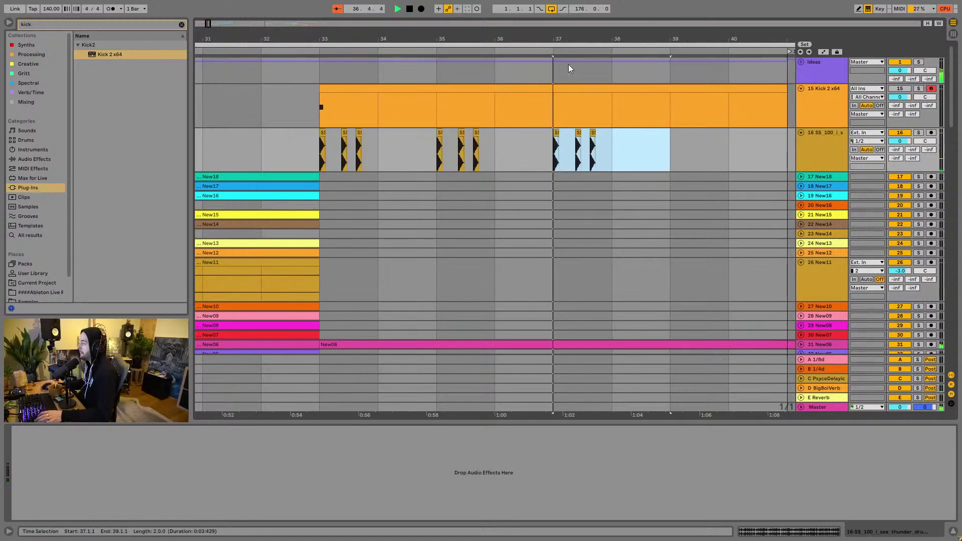
drag(507, 45, 506, 38)
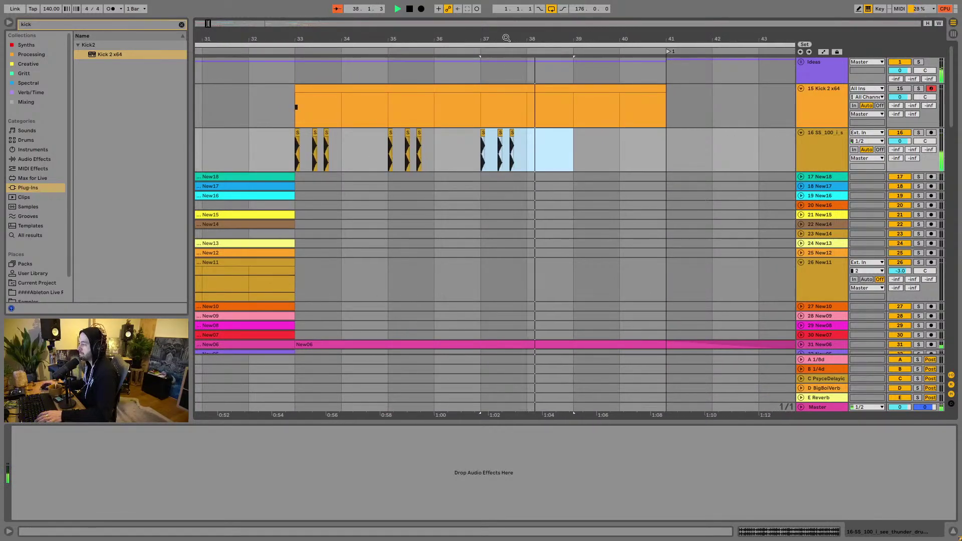
key(ctrl+d)
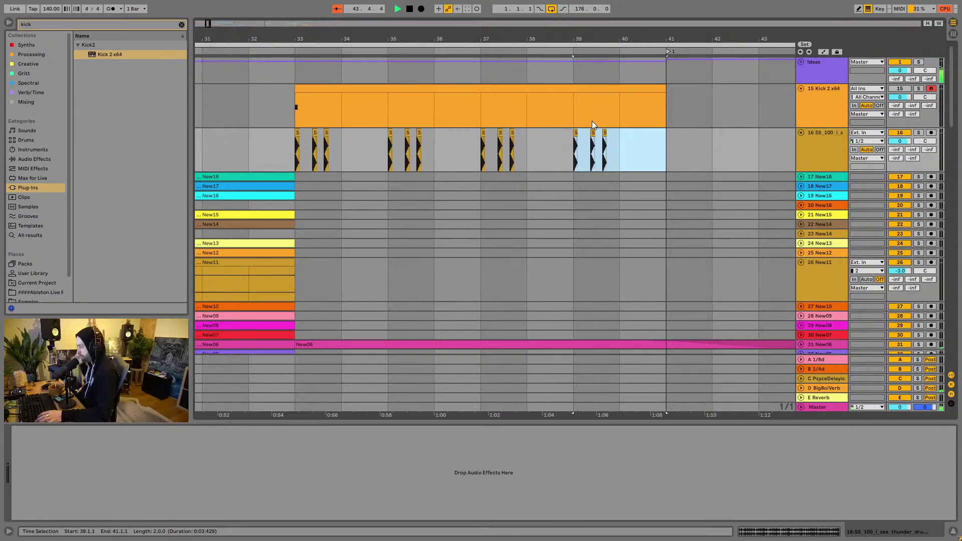
Step: Insert a new audio track below the sampled kick track and set the insert mark on it at 33.1.1
right_click(837, 158)
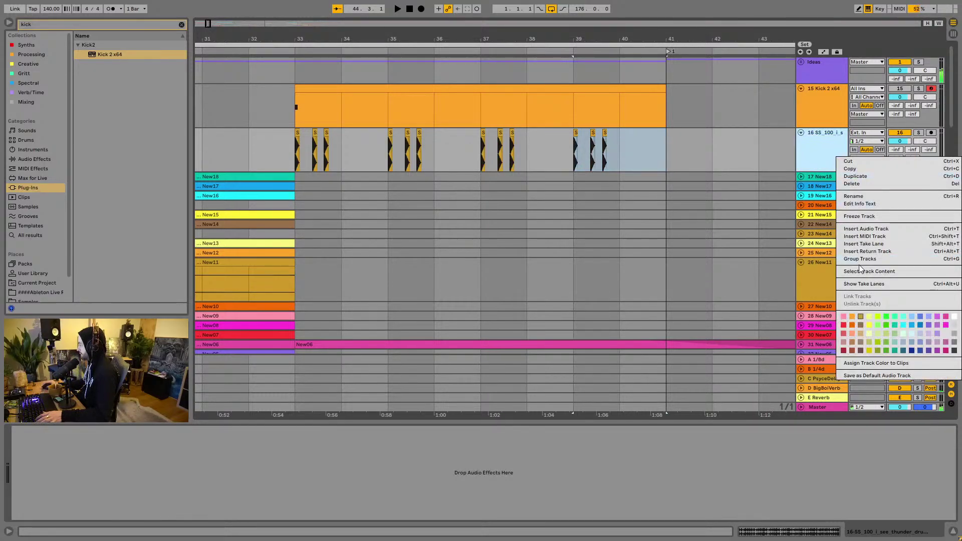
click(866, 229)
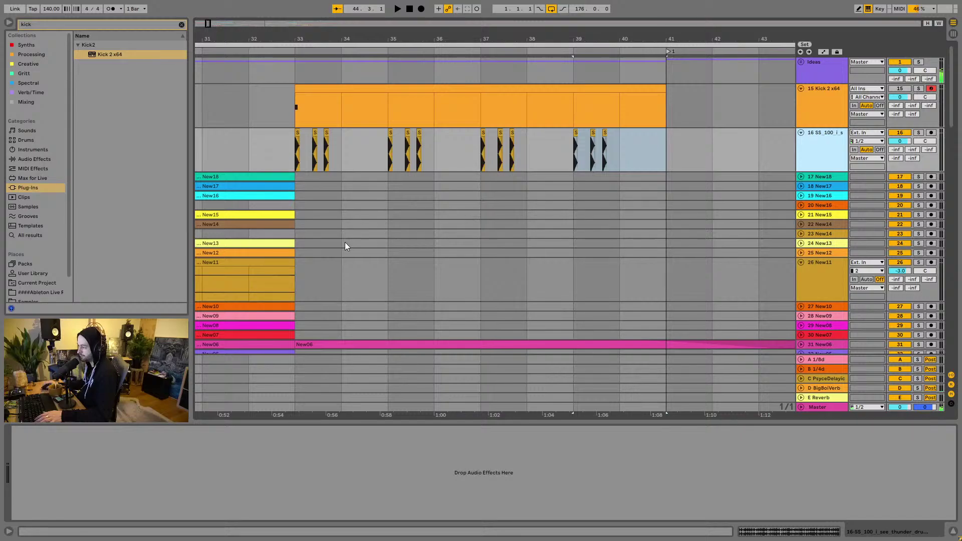
click(344, 210)
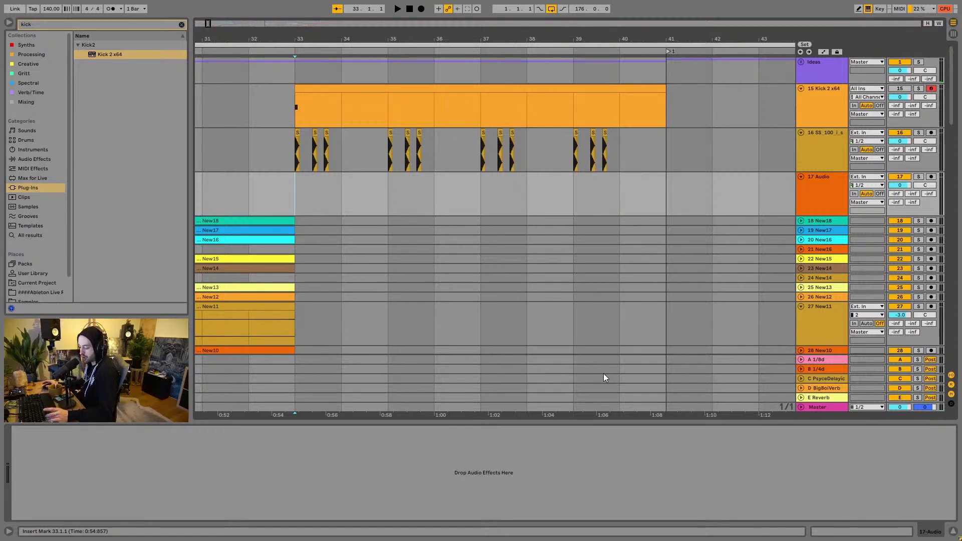
Step: Switch to Splice and bring BBL_90_drum_loop_soulful_rims.wav onto the new audio track at bar 34
key(super)
click(731, 531)
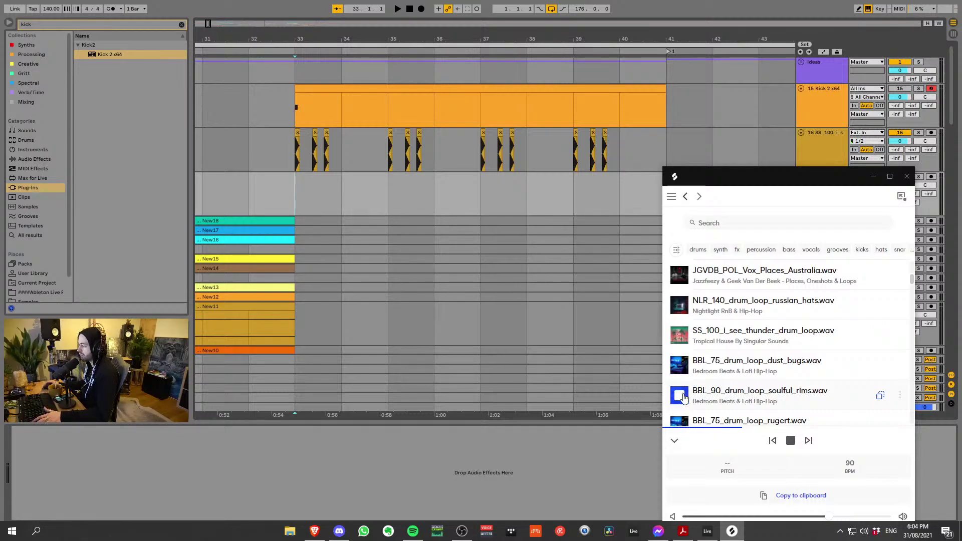
drag(724, 393, 390, 208)
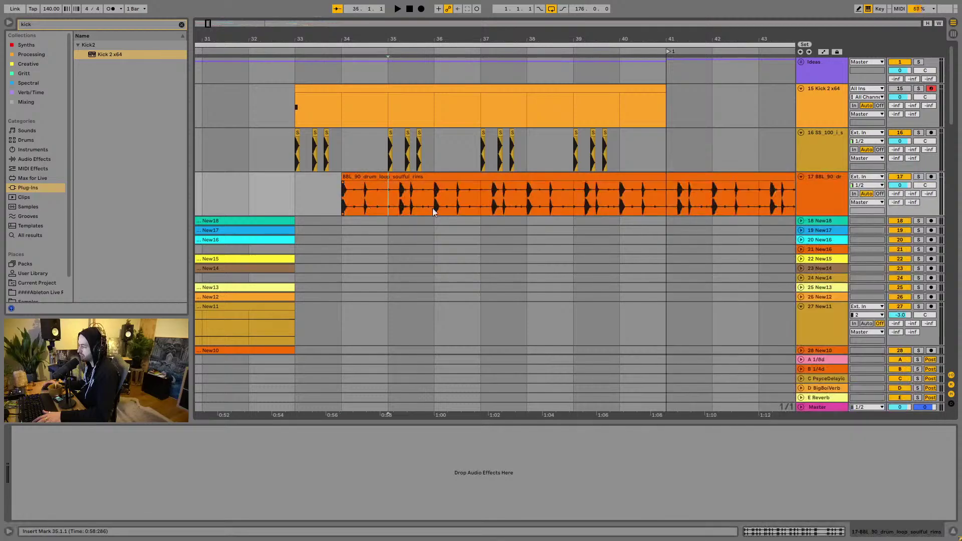
Step: Solo and play the soulful rims drum loop, and turn off Warp for its clip
click(352, 179)
click(918, 177)
key(space)
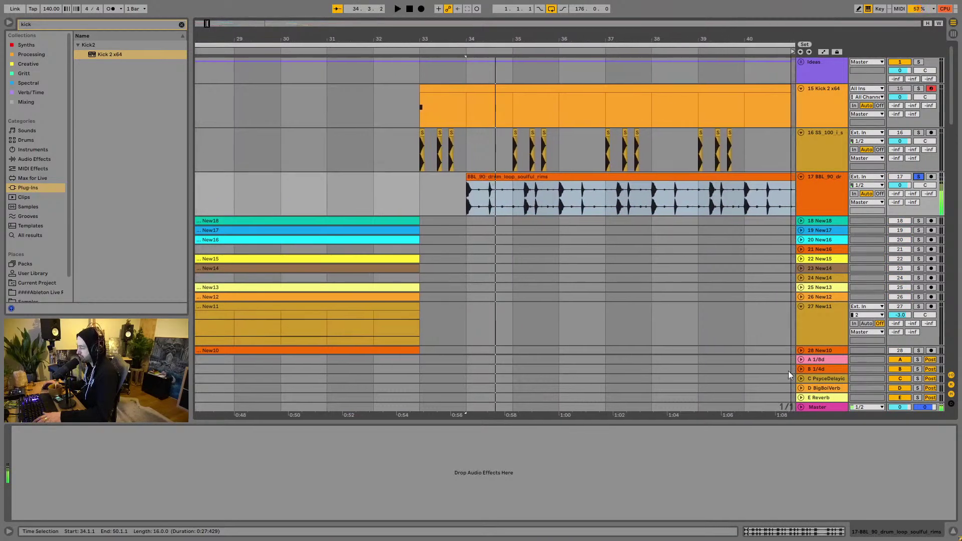
click(791, 533)
click(113, 453)
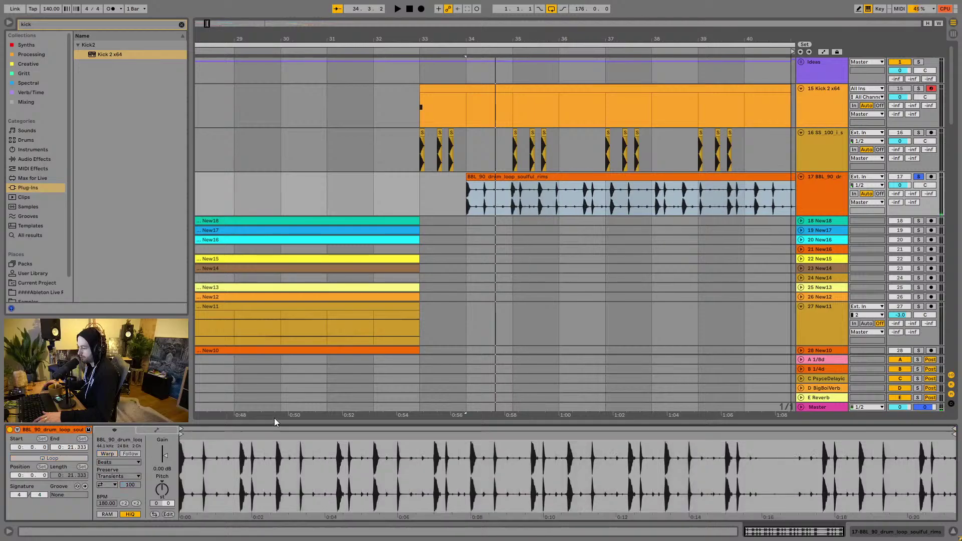
Step: Split the drum loop just before the hit following 34.2.3 and delete the audio preceding it
scroll(503, 61, up, 10)
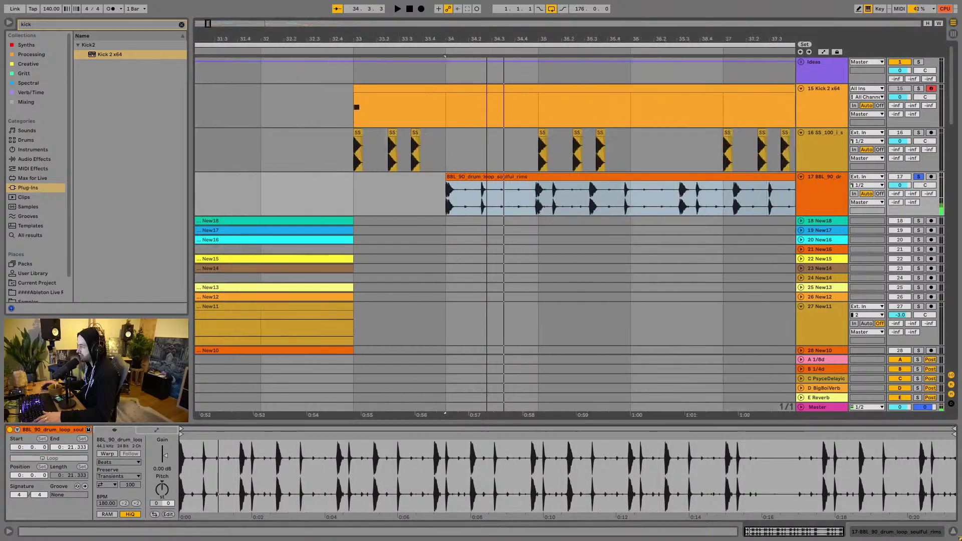
drag(443, 35, 440, 43)
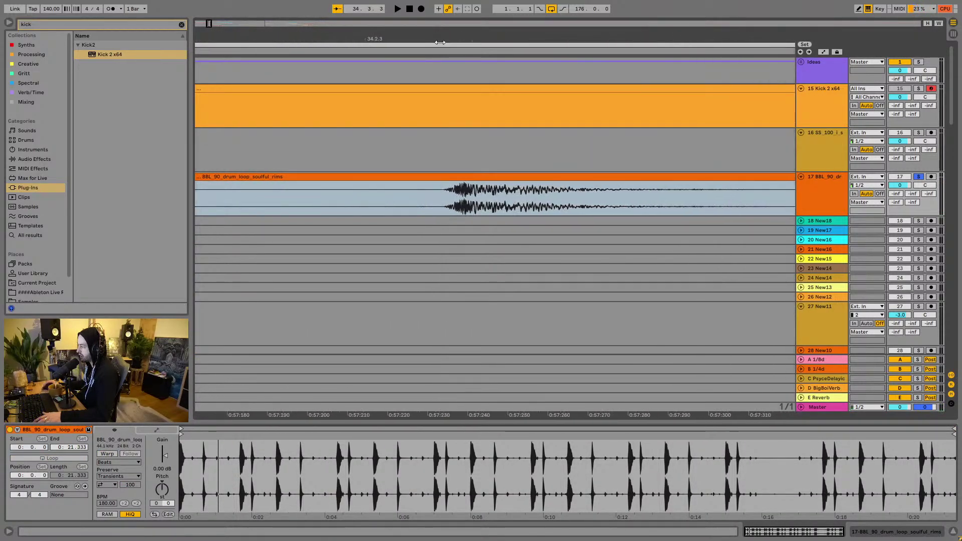
click(441, 211)
key(ctrl+e)
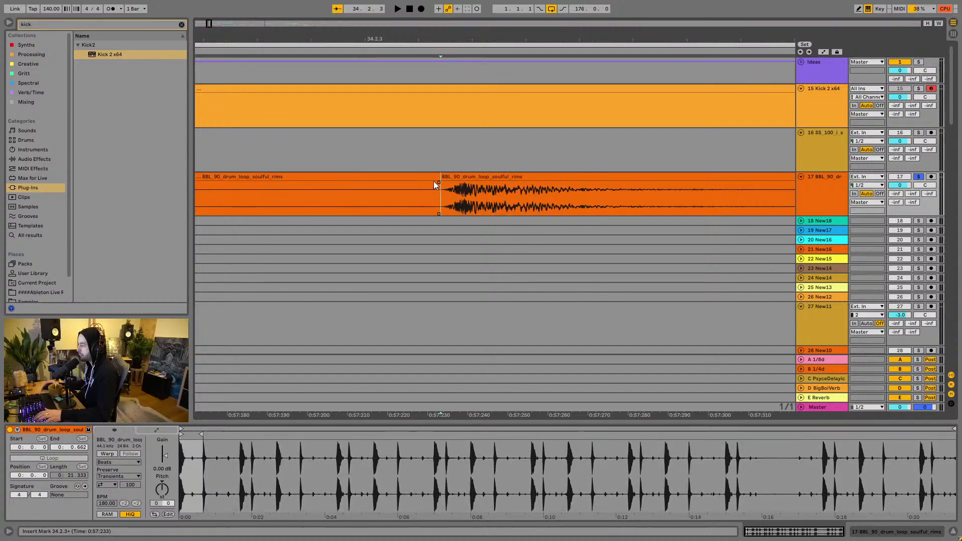
key(Delete)
Step: Split the drum loop after that hit's tail, near 34.3, and delete the rest of the loop
scroll(576, 100, down, 4)
click(536, 209)
key(ctrl+e)
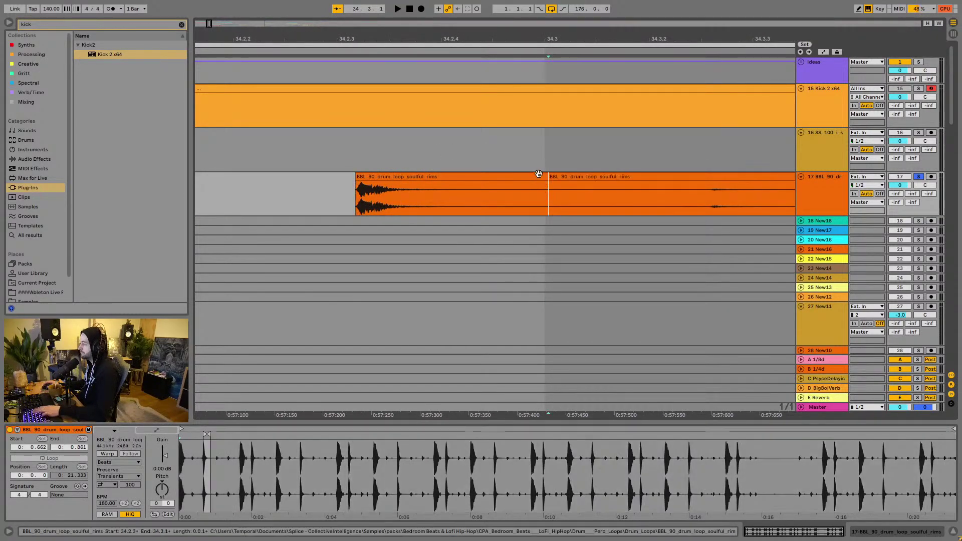
click(571, 196)
key(Delete)
Step: Move the isolated drum hit to 34.1.1, unsolo its track, and play it with the kicks from 33.1.1
click(541, 178)
drag(480, 42, 632, 52)
drag(632, 185, 550, 185)
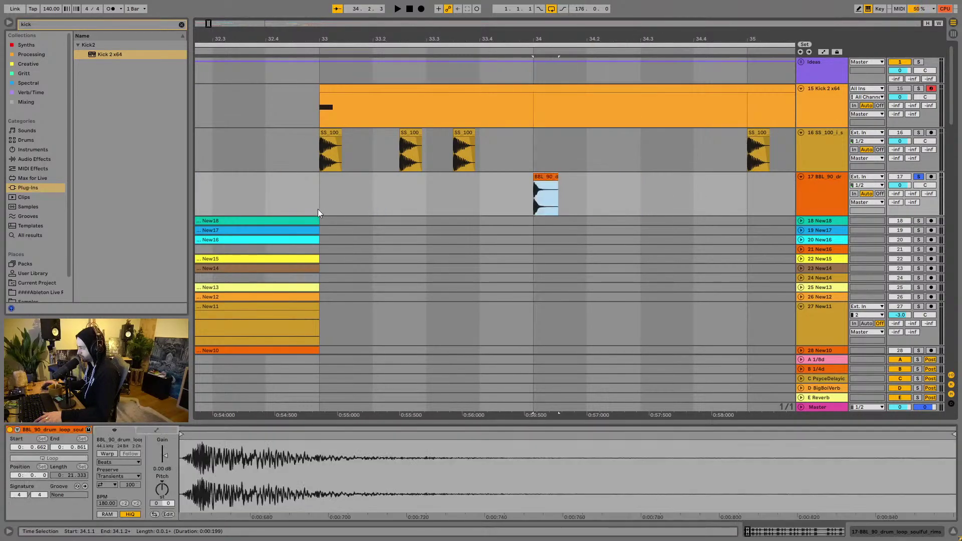
click(316, 202)
scroll(316, 202, left, 3)
click(918, 176)
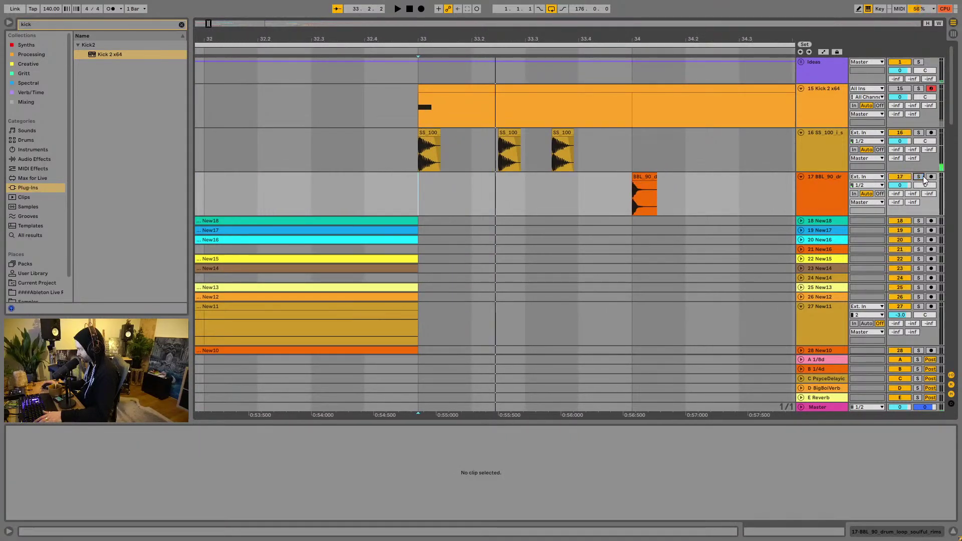
key(space)
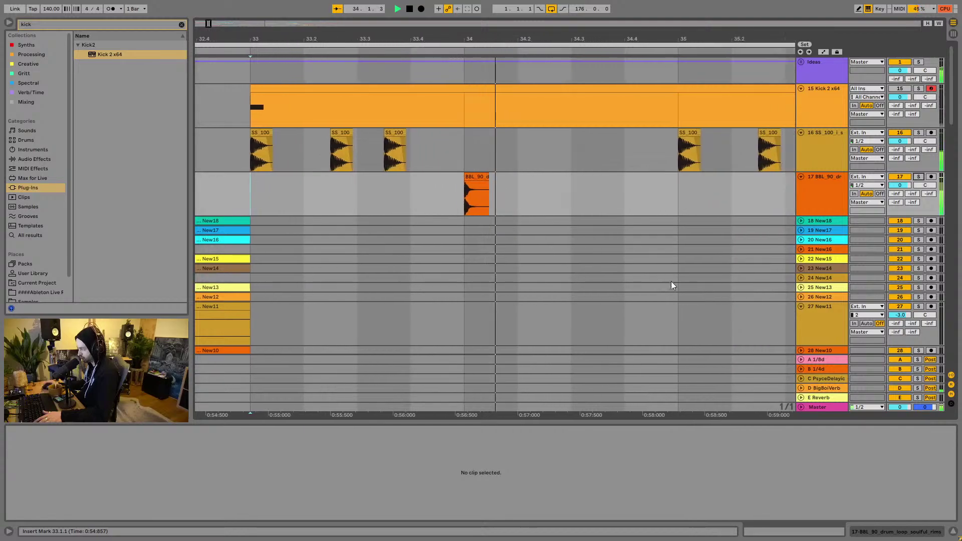
Step: Duplicate the drum hit's two-bar section from bar 33 to bar 35 and play the beat from 33.1.1
scroll(532, 50, down, 5)
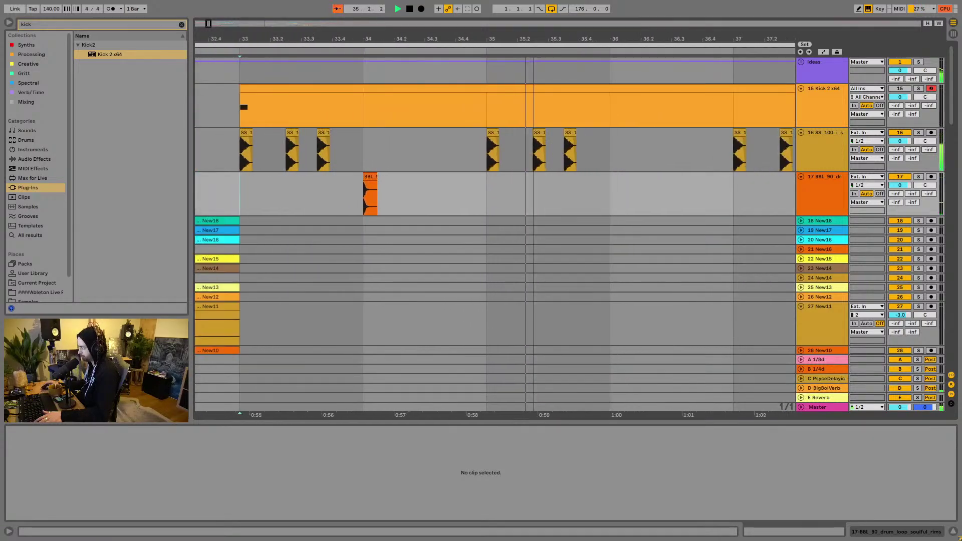
drag(385, 201, 499, 198)
key(space)
key(ctrl+d)
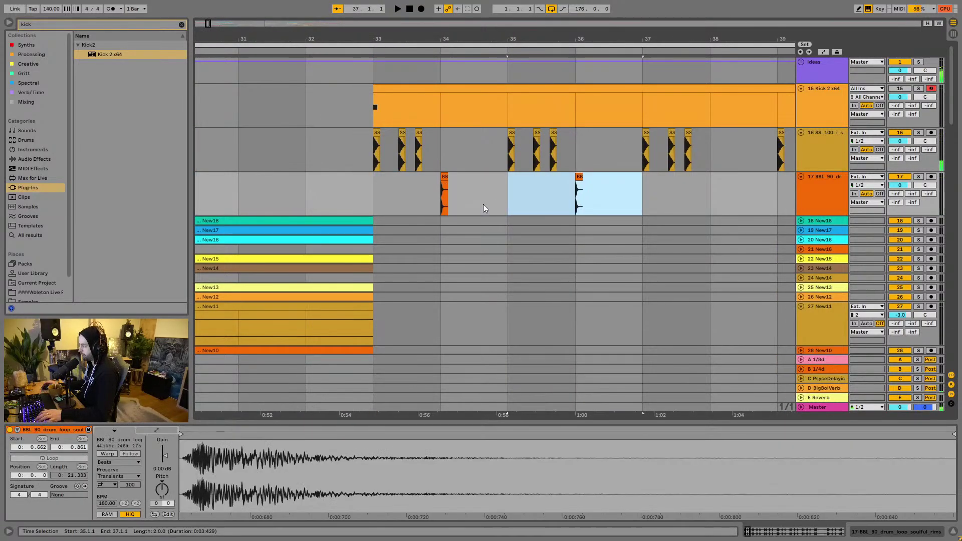
click(386, 190)
key(space)
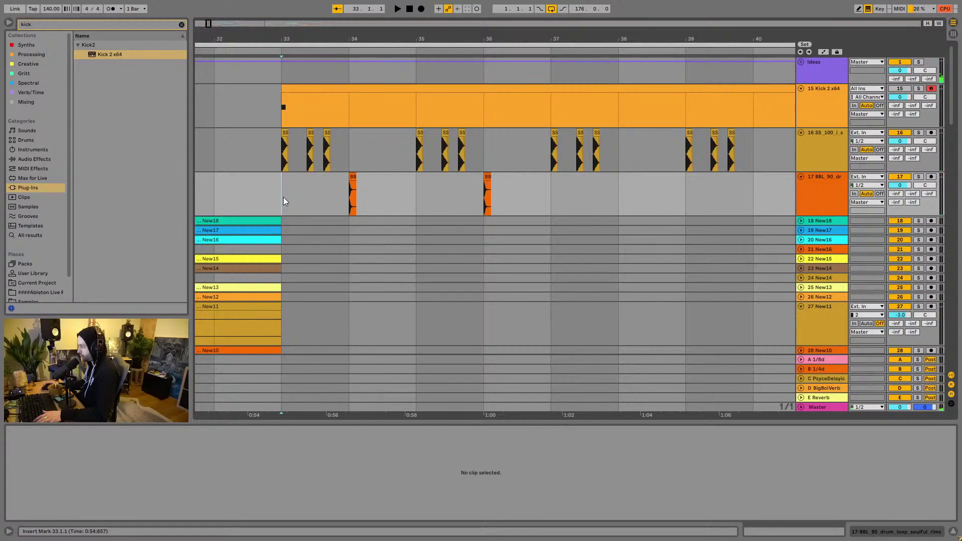
key(space)
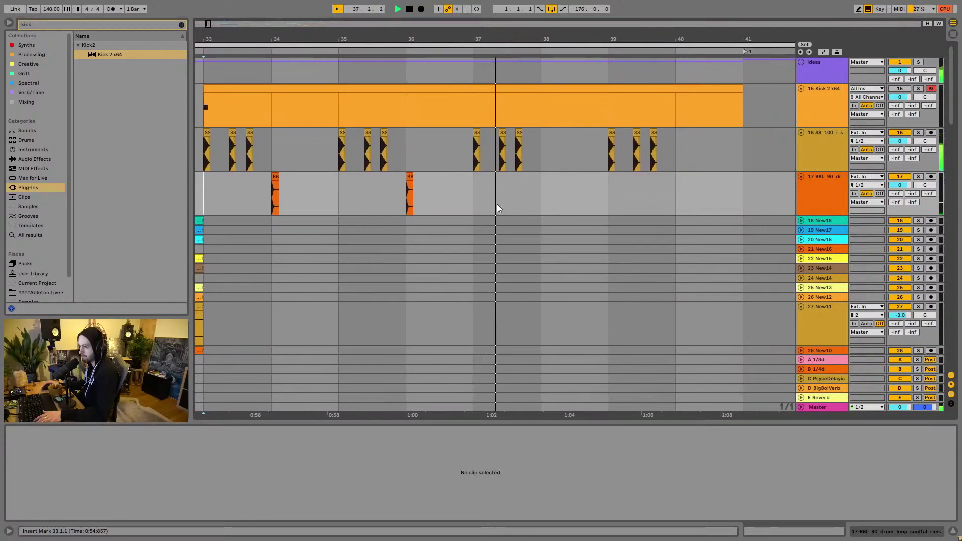
Step: Duplicate the drum hit's two-bar section to bars 37 and 39, extending the pattern up to bar 41
drag(303, 209, 470, 206)
key(ctrl+d)
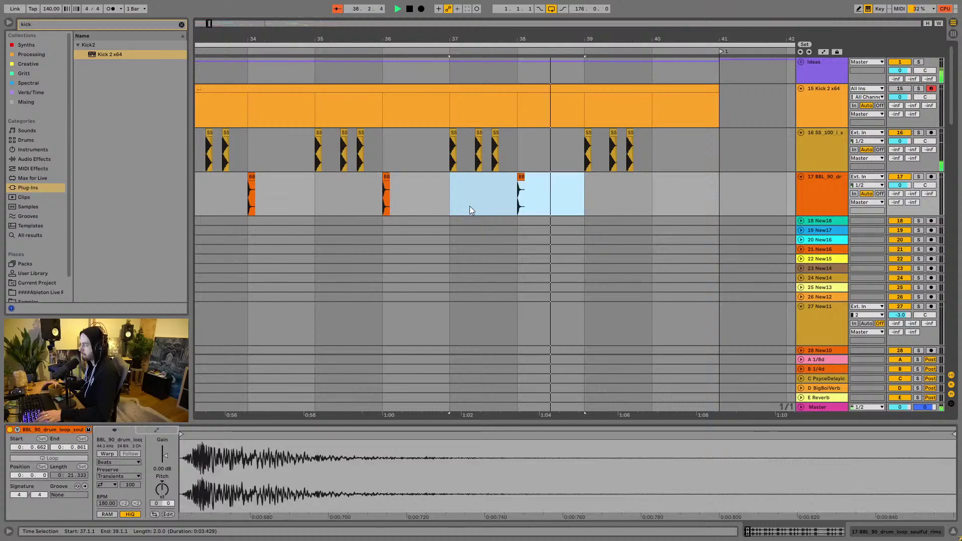
key(ctrl+d)
key(minus)
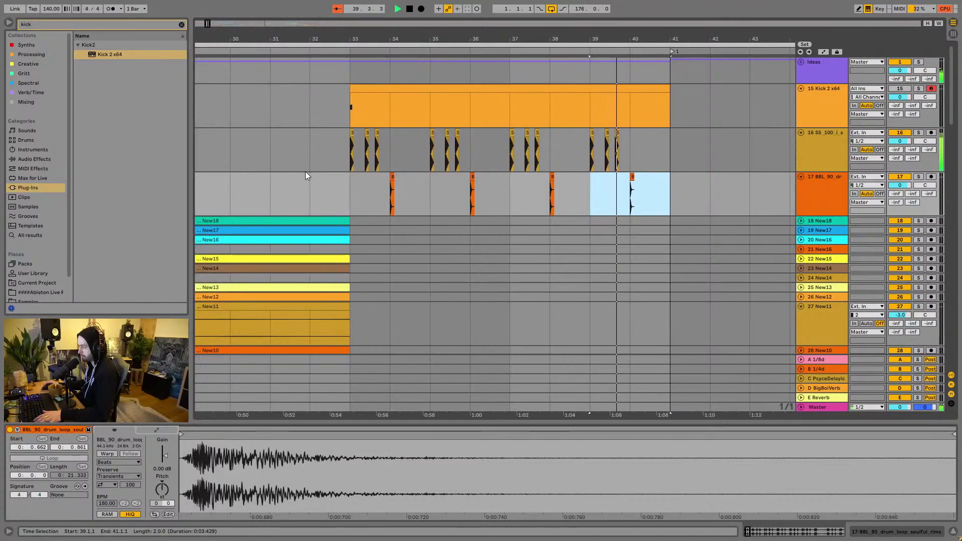
Step: Set the arrangement loop to span the Splice kicks and drum hits from 33.1.1 to 41.1.1, and stop playback
drag(349, 155, 671, 203)
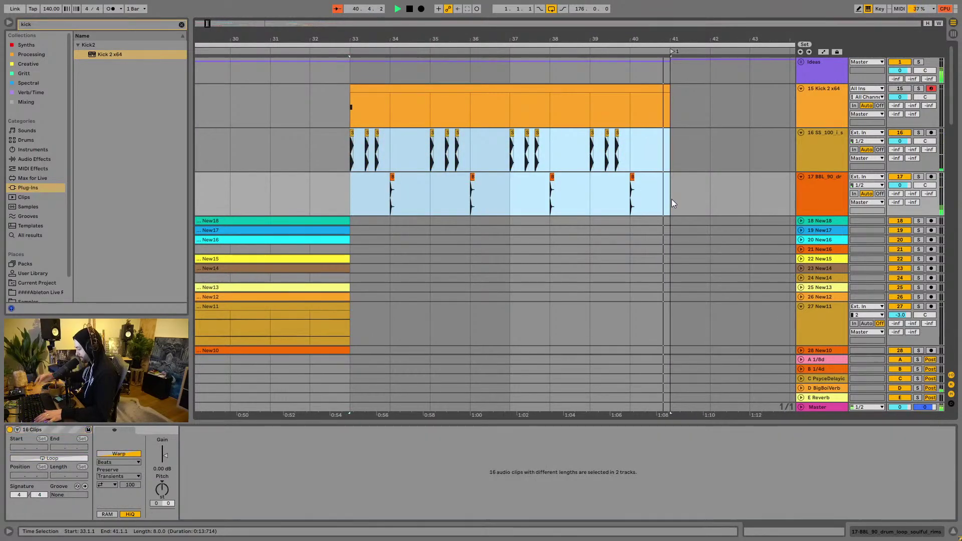
key(ctrl+l)
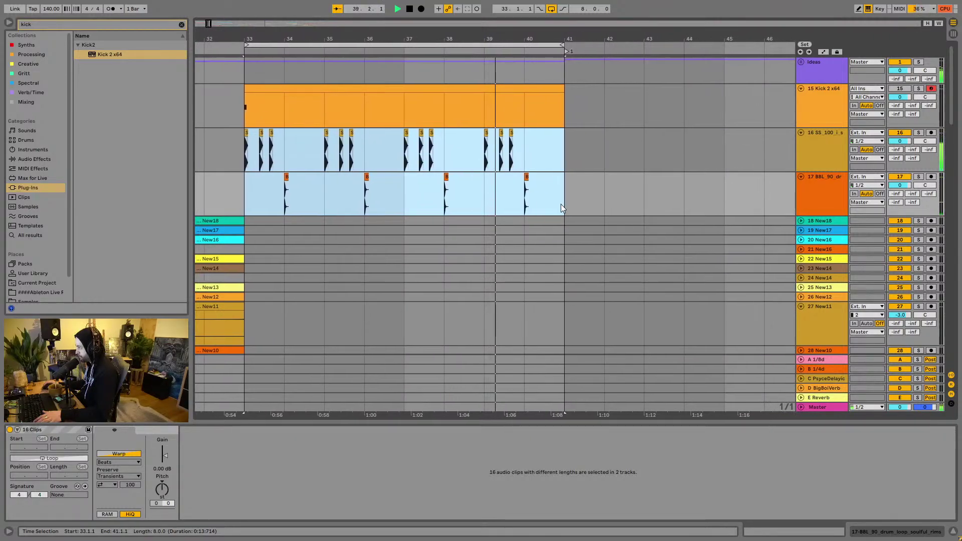
key(space)
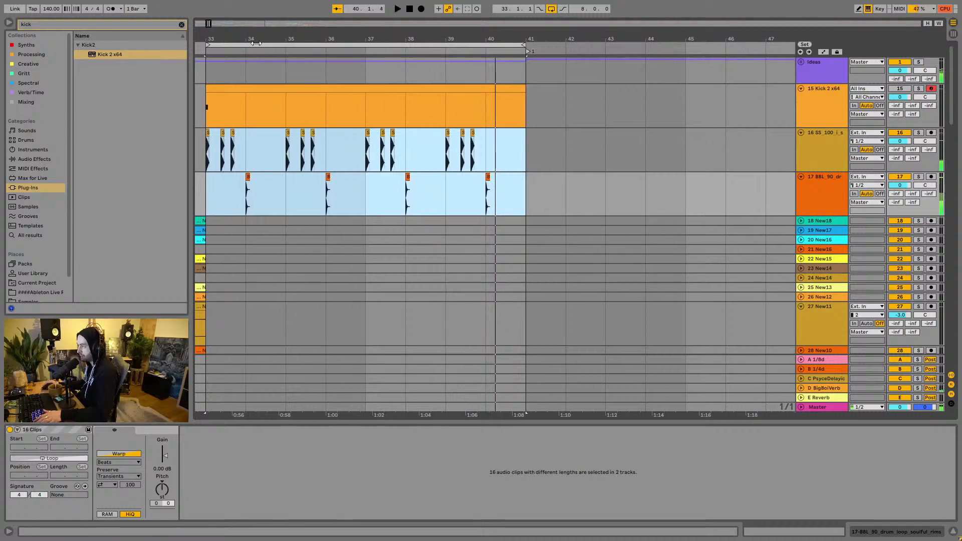
Step: Set the gain of the second Splice kick, at 33.2.3, to -3 dB and play the beat from 33.1.1
key(plus)
key(plus)
key(plus)
click(390, 133)
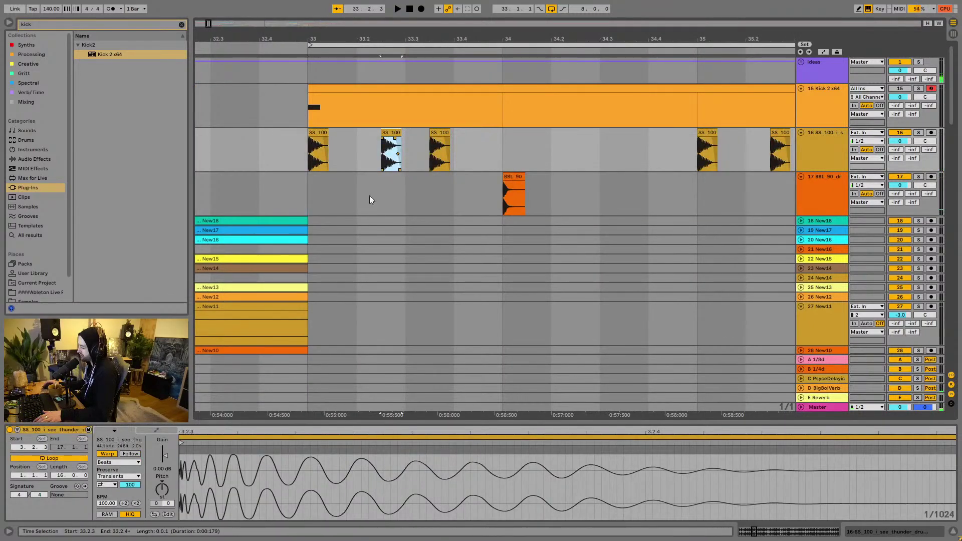
click(161, 470)
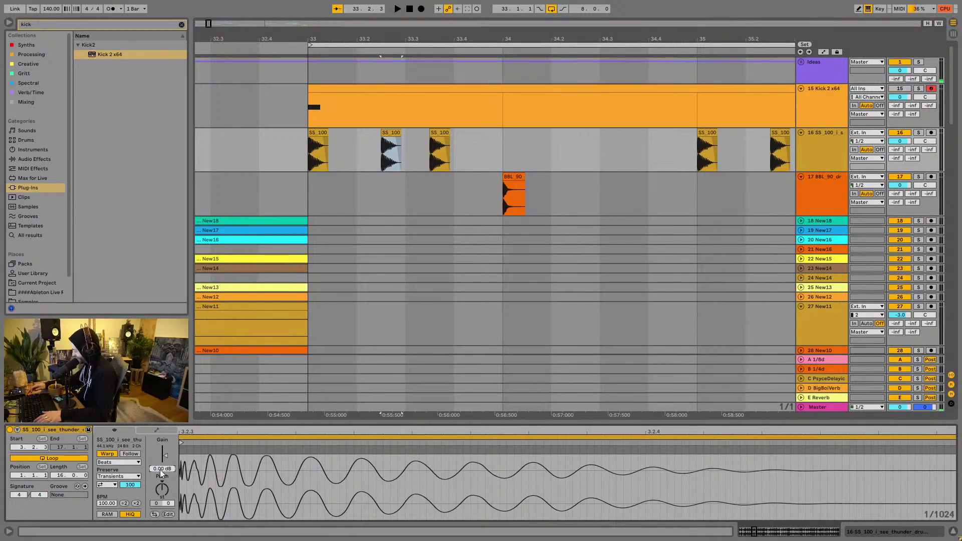
text(-3)
key(Return)
key(space)
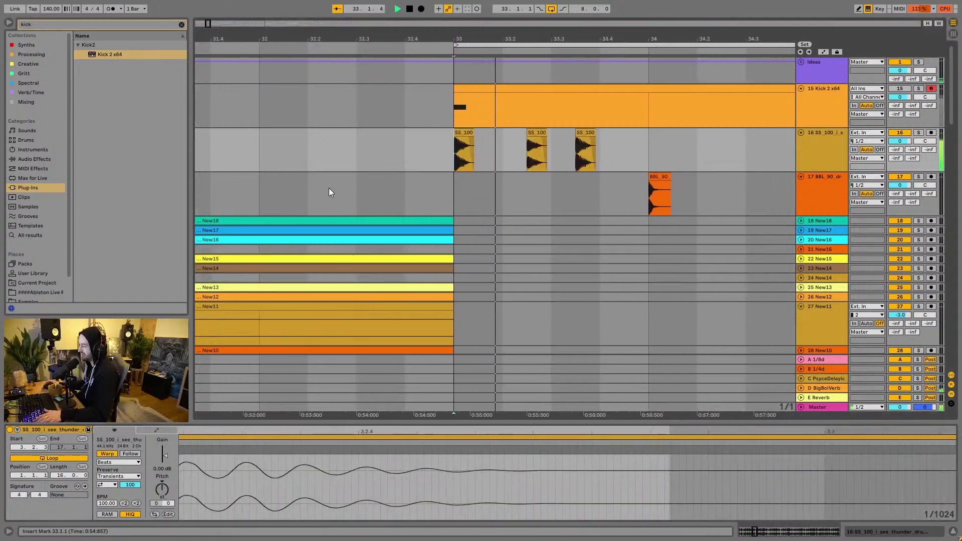
key(minus)
key(space)
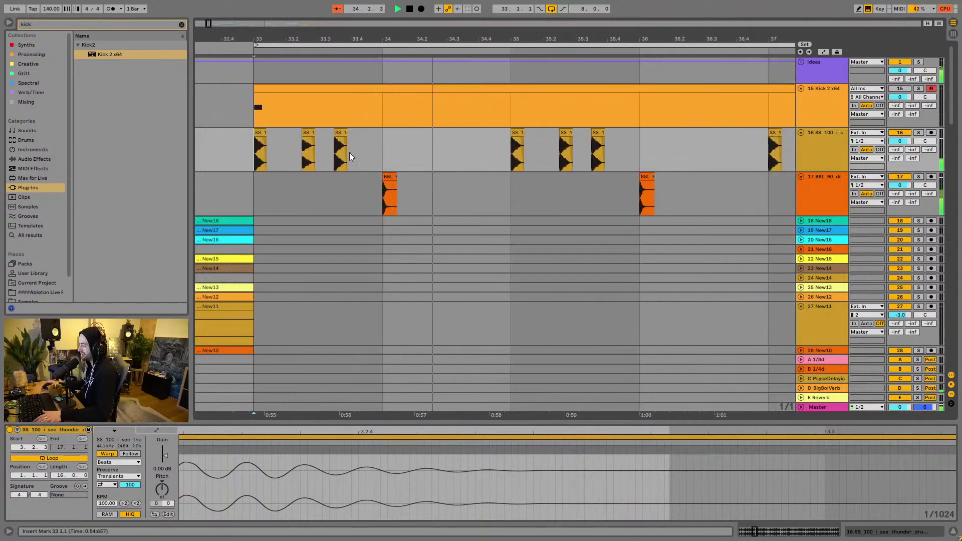
Step: Set the gain of the second Splice kick in the next two-bar section, at 35.2.3, to -3 dB
click(378, 167)
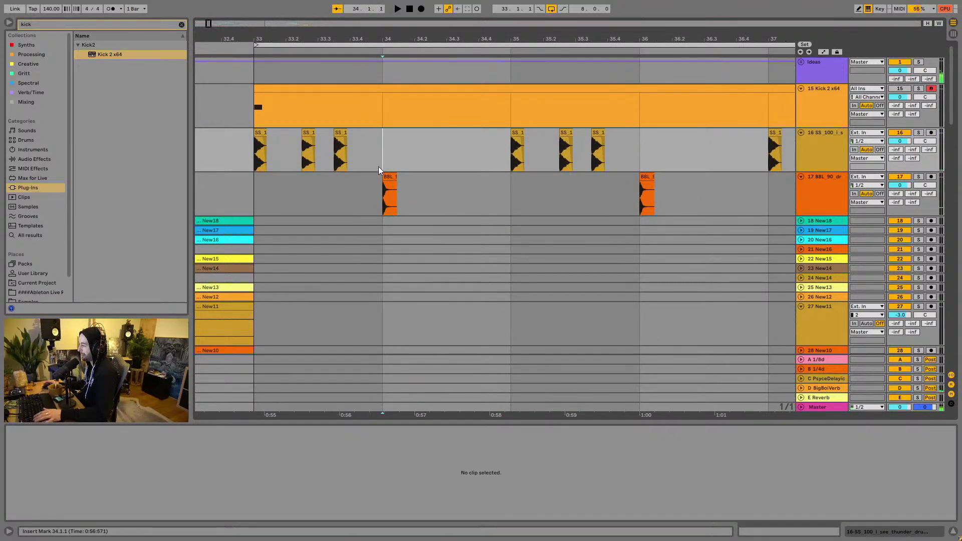
click(257, 162)
click(564, 150)
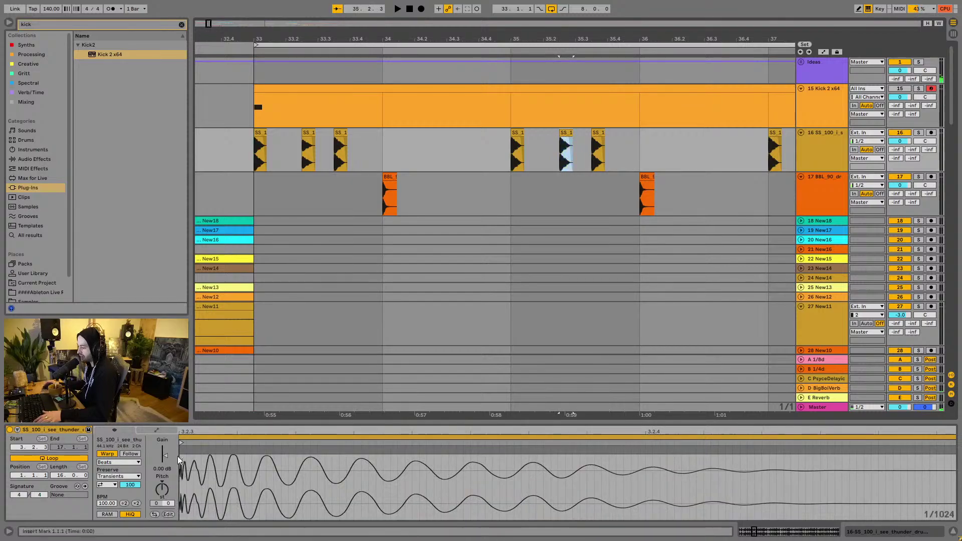
click(150, 469)
text(-3)
key(Return)
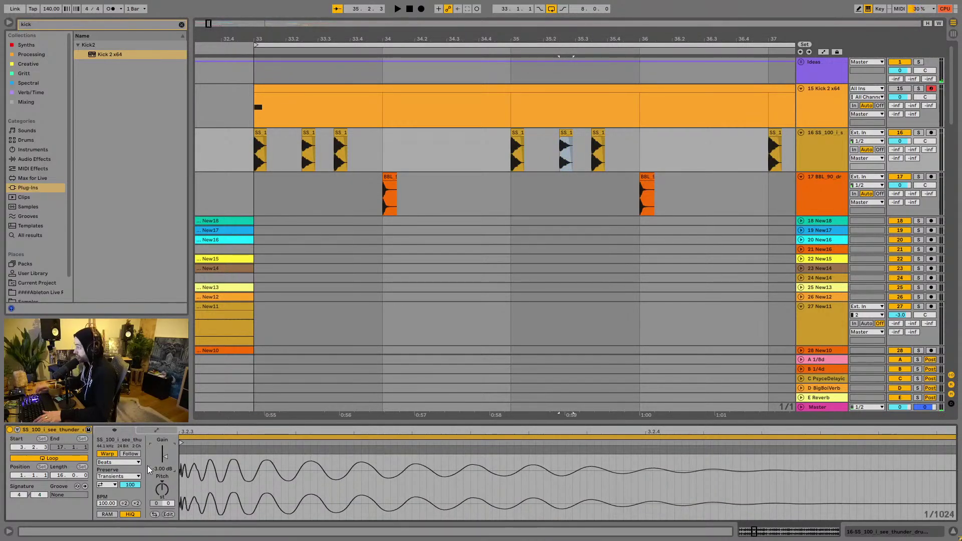
Step: Duplicate the Splice kicks' two-bar section from bar 35 to bars 37 and 39
drag(750, 31, 401, 25)
click(392, 160)
drag(393, 160, 551, 153)
key(ctrl+d)
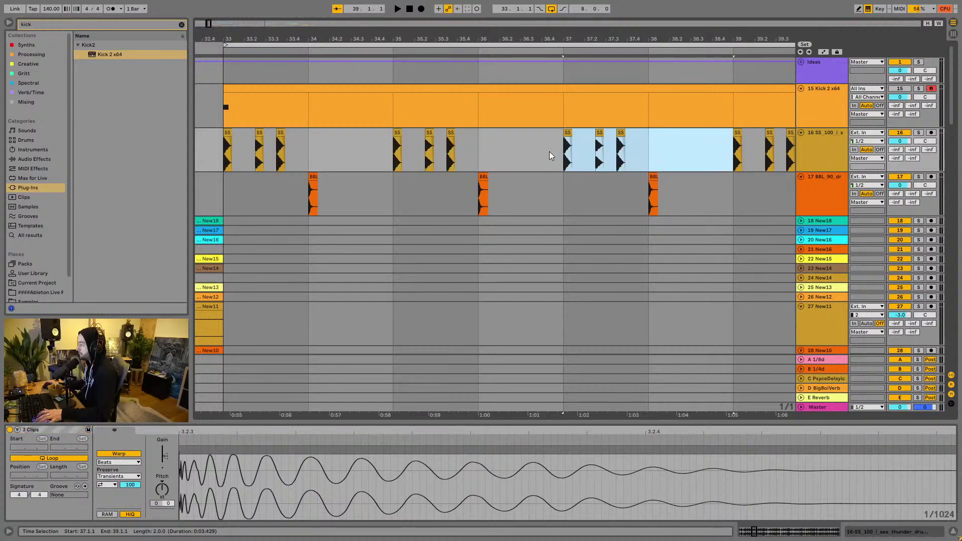
key(ctrl+d)
drag(517, 43, 678, 26)
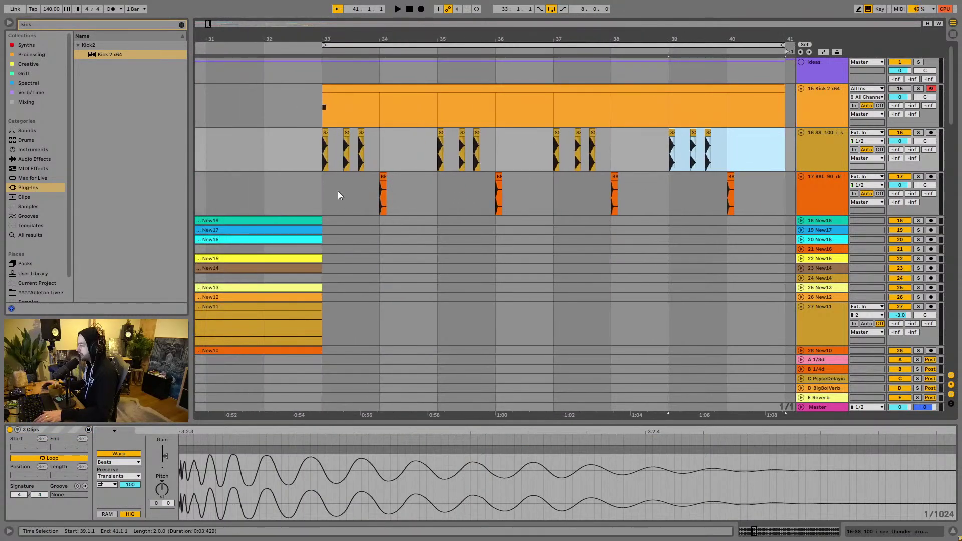
Step: Play the beat from 33.1.1 and set the gain of the third Splice kick, at 33.3.3, to -3 dB
click(326, 194)
key(space)
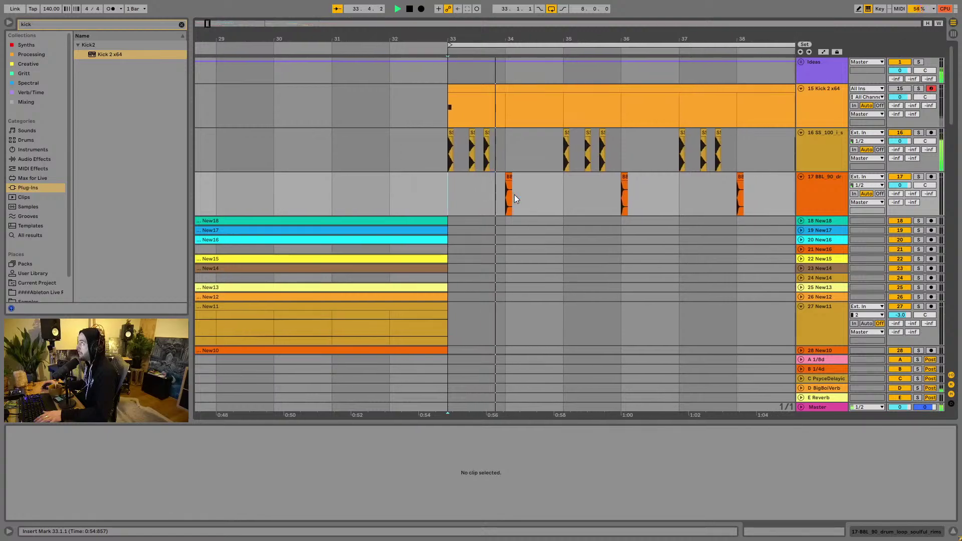
key(space)
click(437, 133)
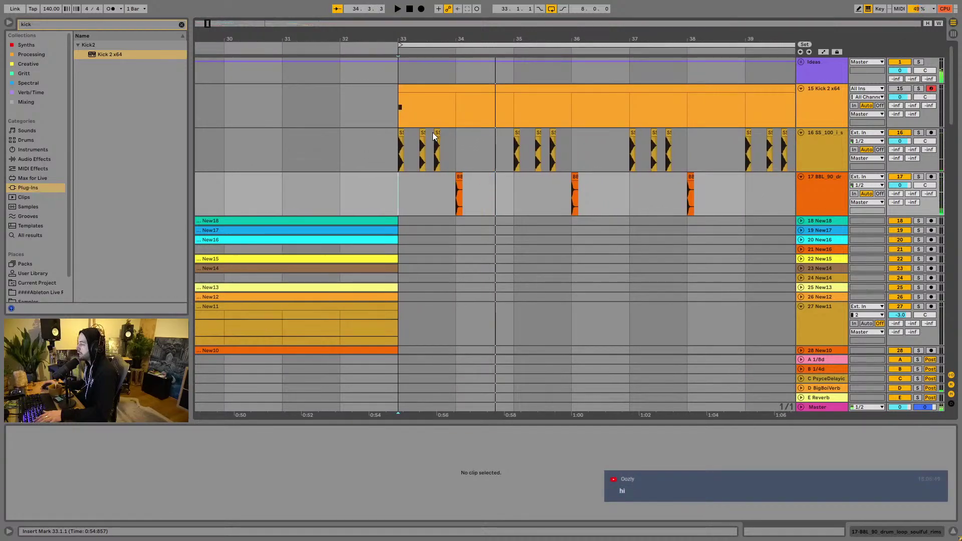
drag(168, 468, 166, 460)
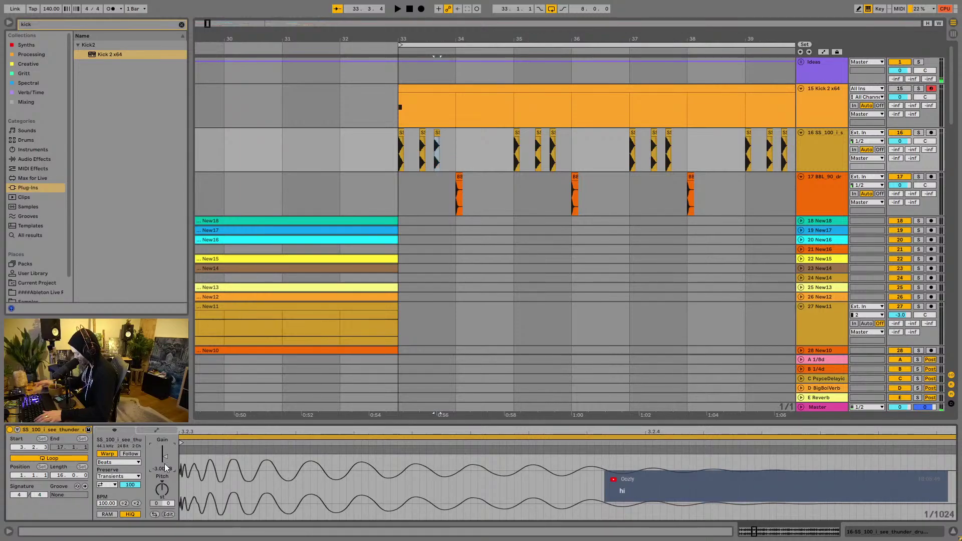
key(space)
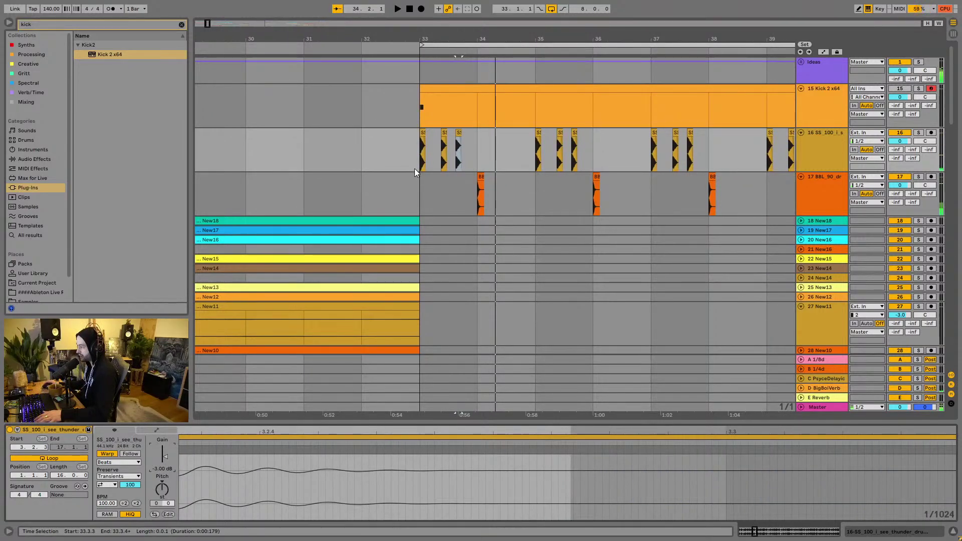
key(space)
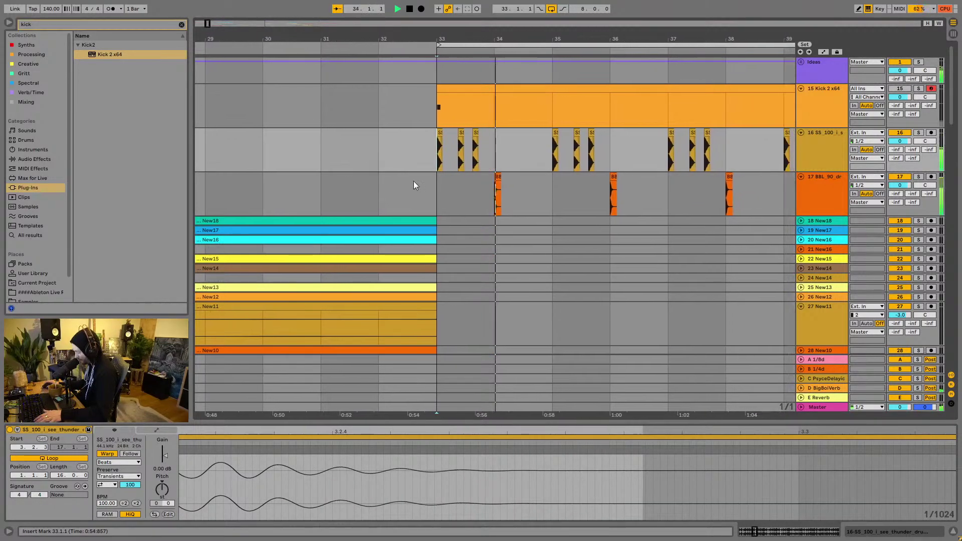
Step: Duplicate the Splice kicks' two-bar section from bar 33 to bars 35, 37 and 39 during playback
drag(478, 161, 417, 158)
drag(503, 158, 411, 155)
key(ctrl+d)
key(ctrl+d)
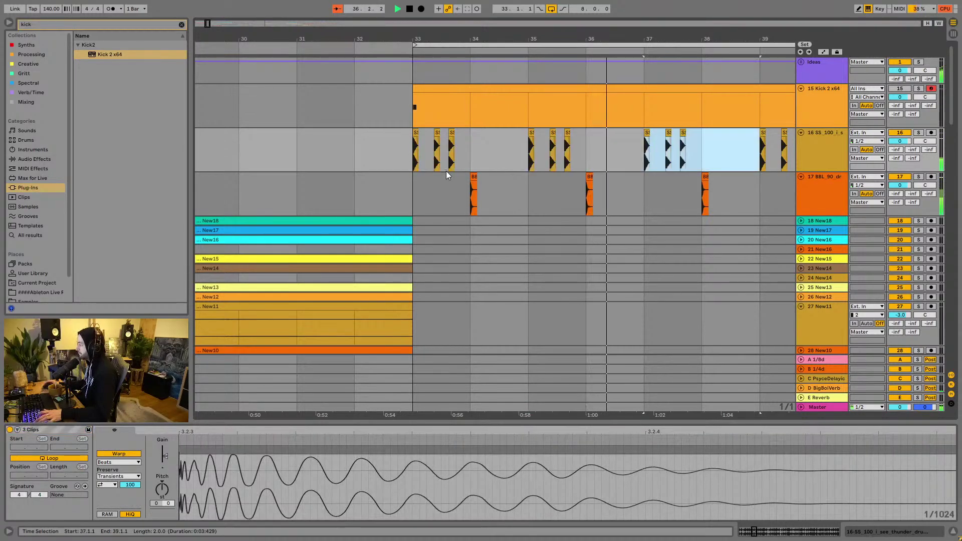
key(ctrl+d)
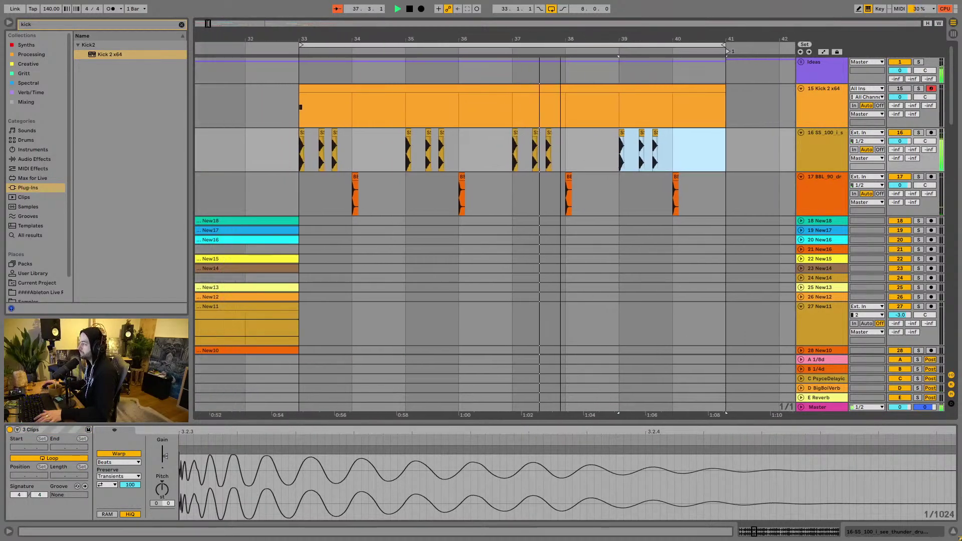
Step: Stop playback and delete all drum hits on track 17 between 33.1.1 and 41.1.1
click(540, 196)
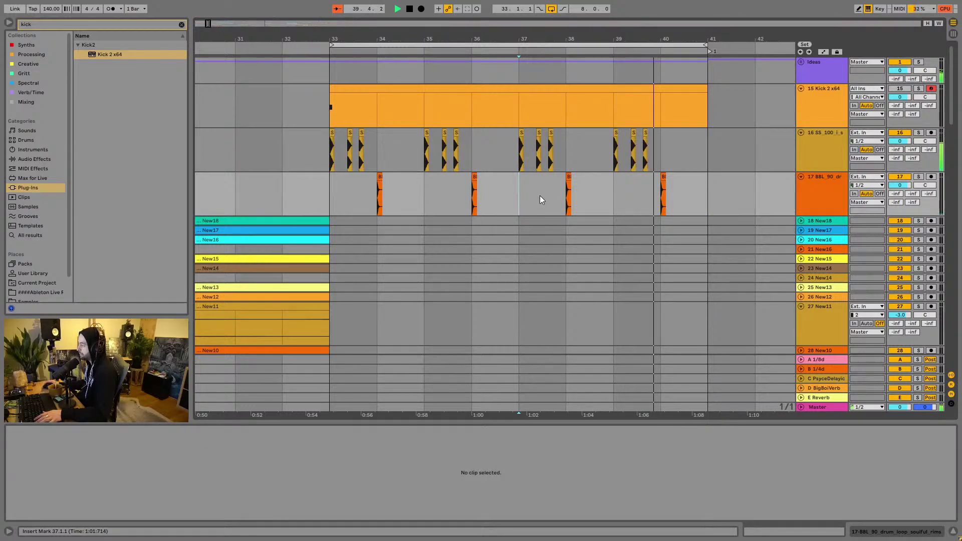
key(space)
drag(726, 205, 327, 209)
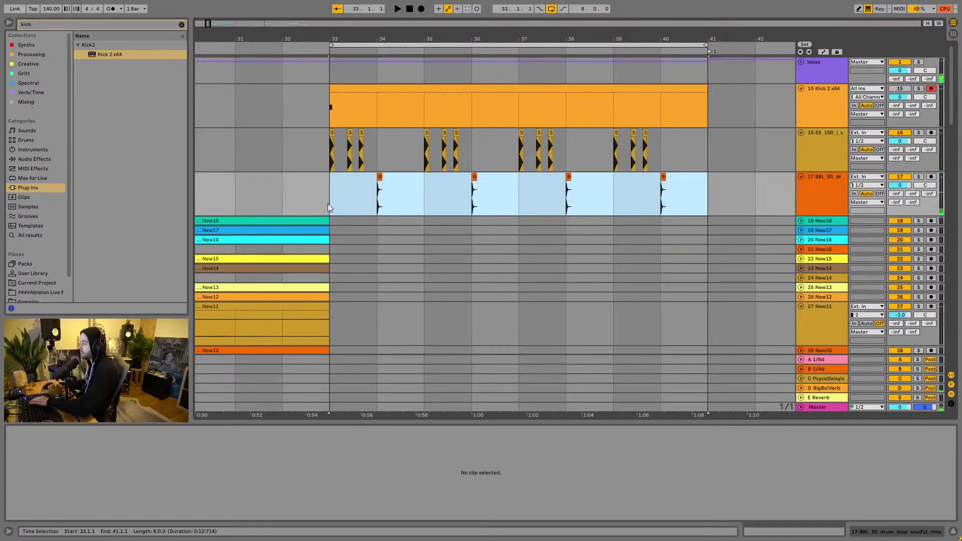
key(Delete)
Step: Switch to the Brave browser and open splice.com in a new tab
key(super)
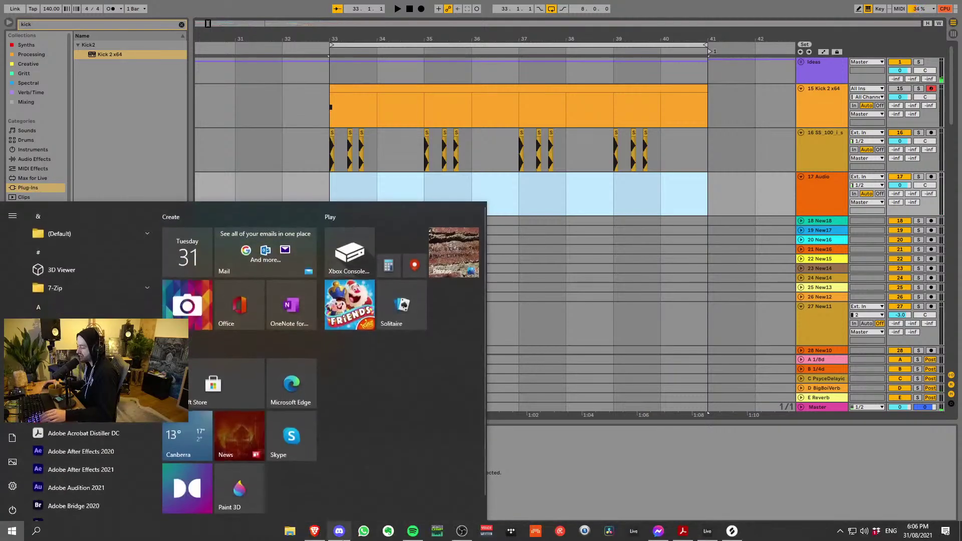
click(315, 531)
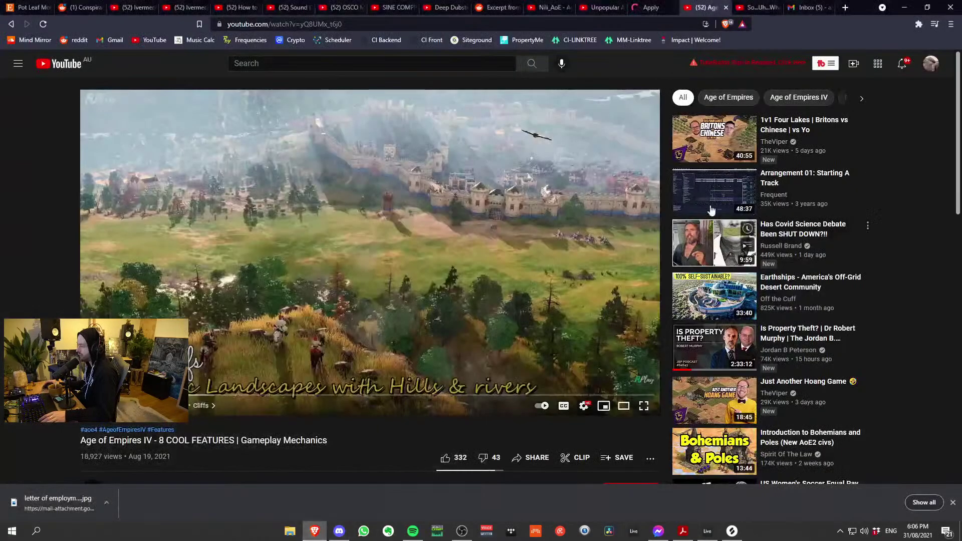
click(845, 8)
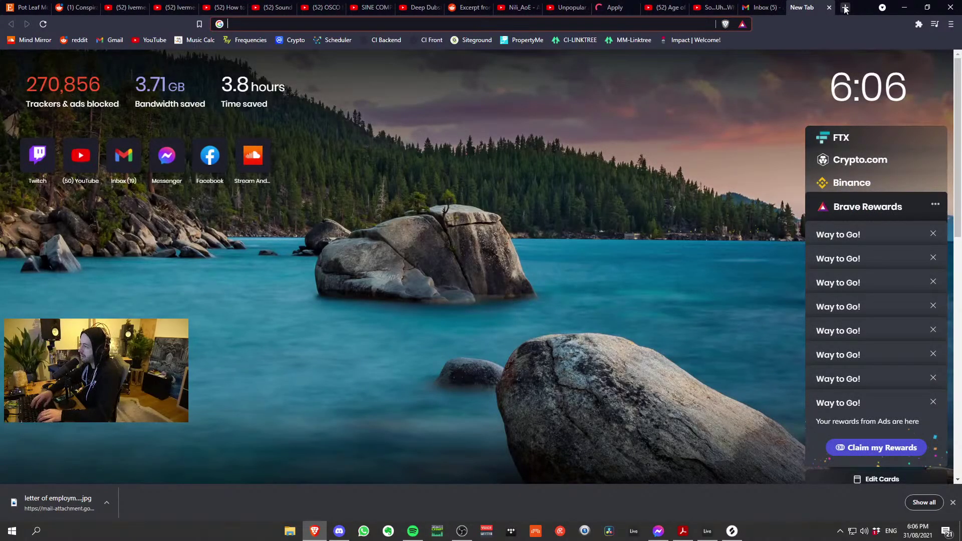
key(Down)
key(Up)
key(Escape)
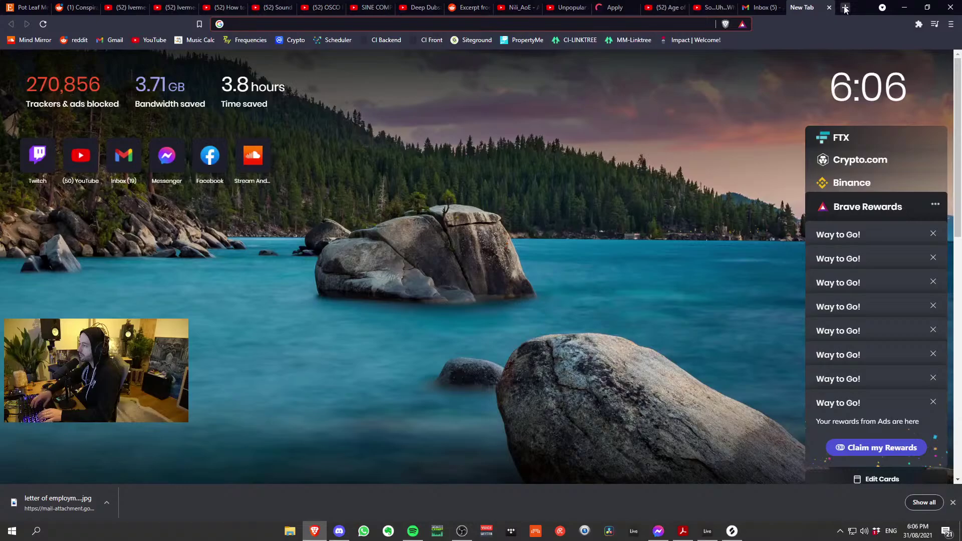
text(splice.com)
key(Return)
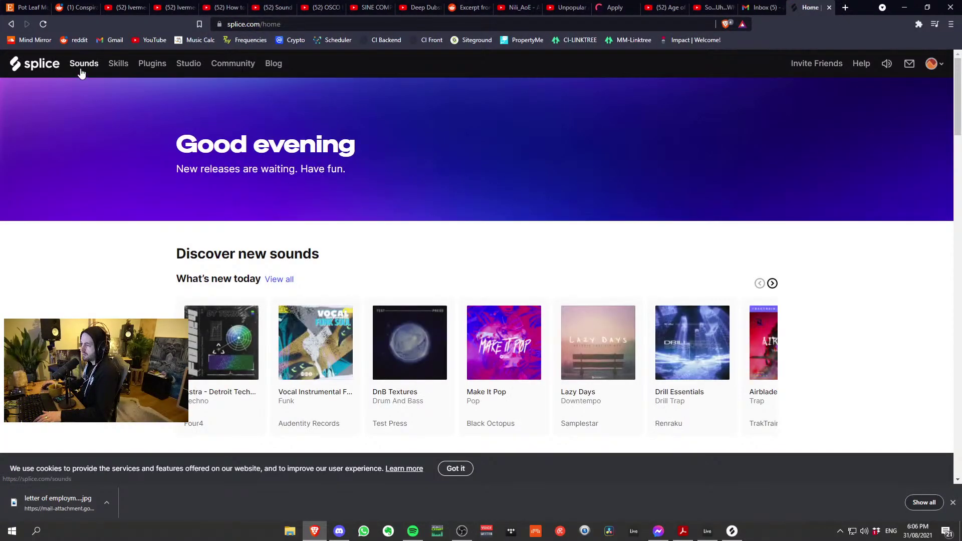
Step: Search the Splice Sounds library for "snare"
scroll(466, 257, down, 3)
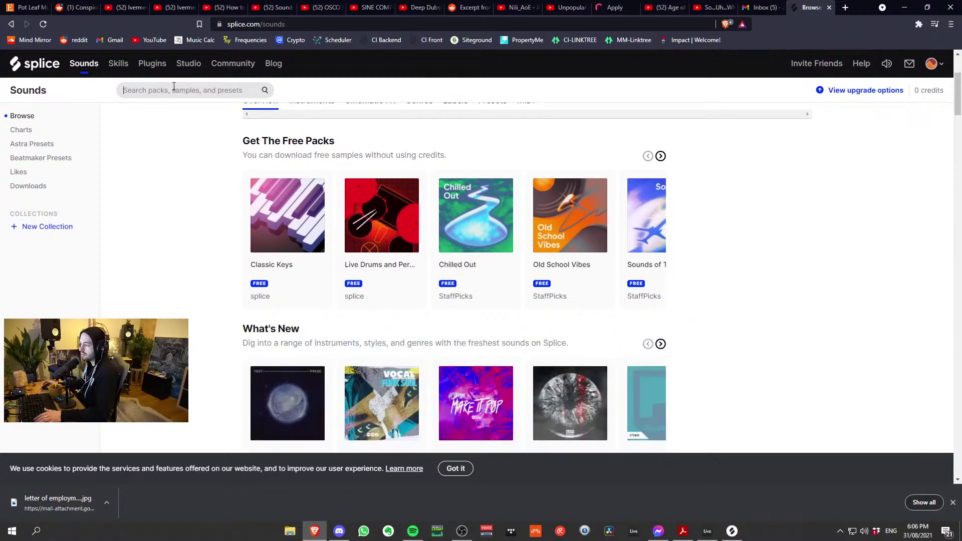
click(173, 89)
text(snare)
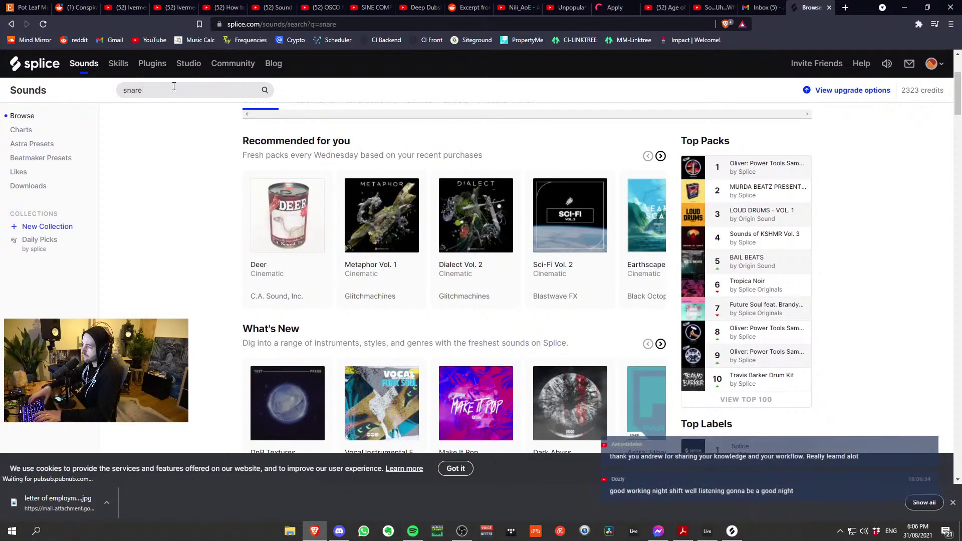
key(Return)
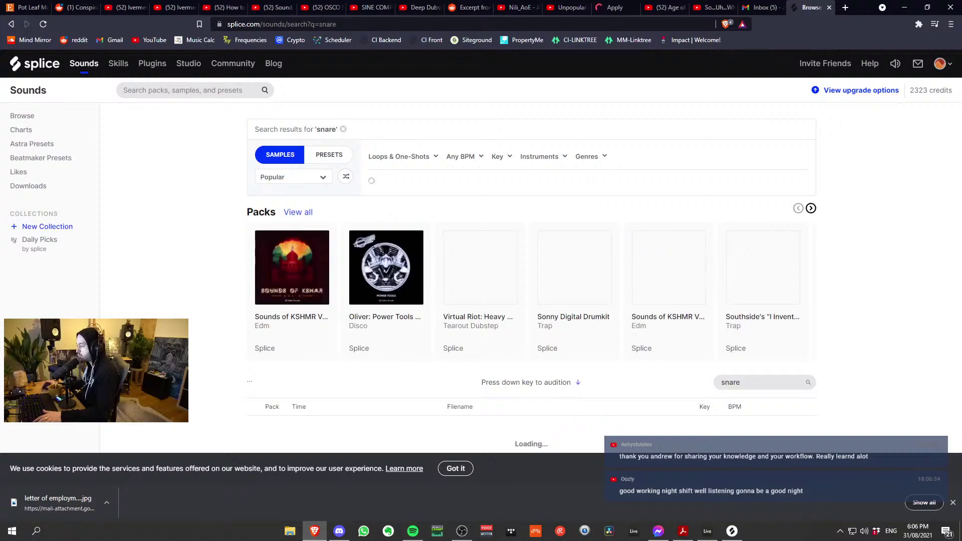
Step: Audition the first snare samples in the search results, from SONNY_D_snare_02.wav to MURDA_SNARE_EASTER_EGG.wav, replaying SONNY_D_snare_06.wav
click(296, 428)
scroll(253, 370, down, 2)
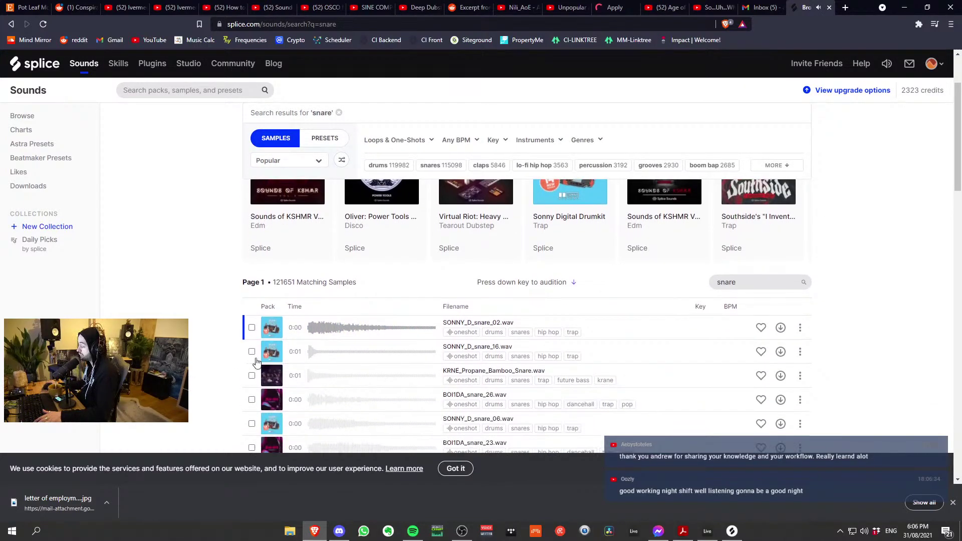
click(295, 352)
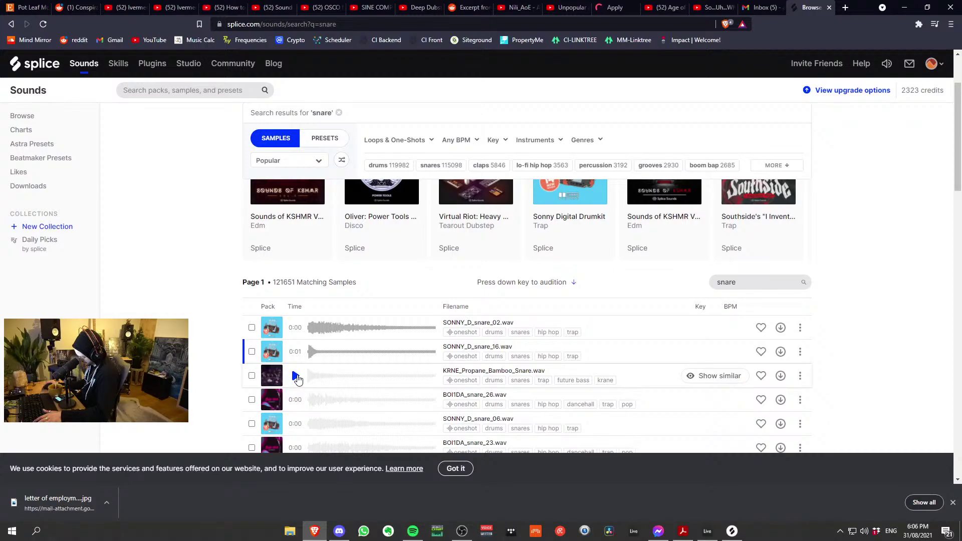
click(297, 377)
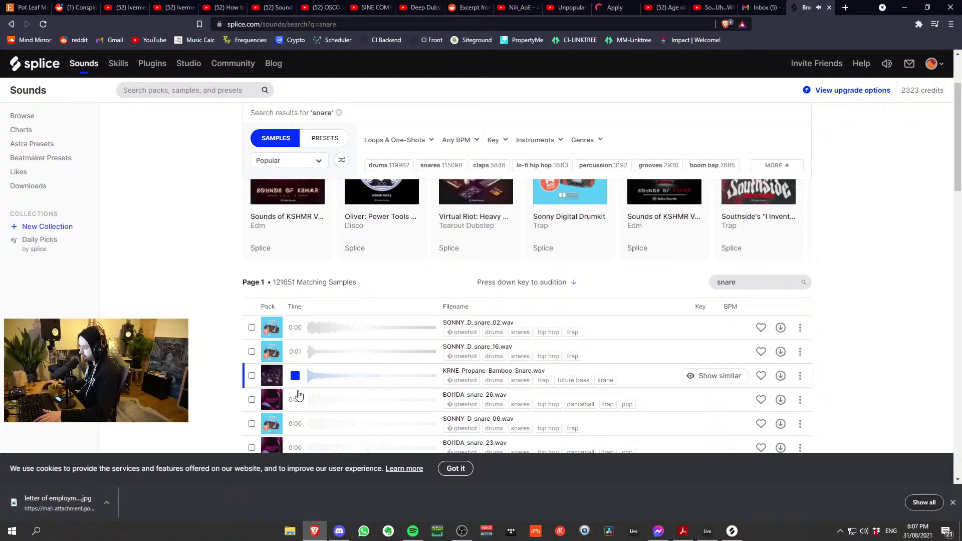
click(296, 400)
scroll(296, 405, down, 1)
key(Down)
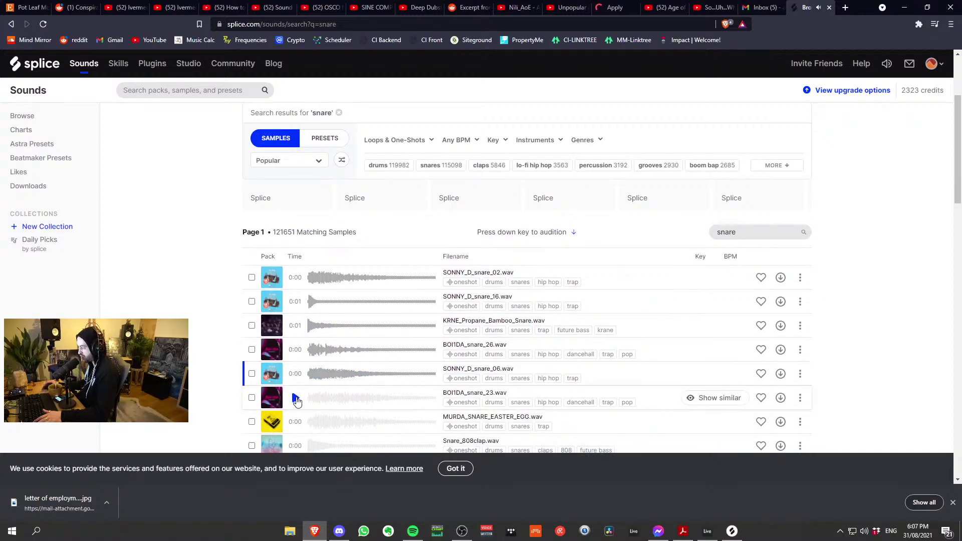
key(Down)
scroll(296, 418, down, 1)
key(Down)
key(Up)
key(Up)
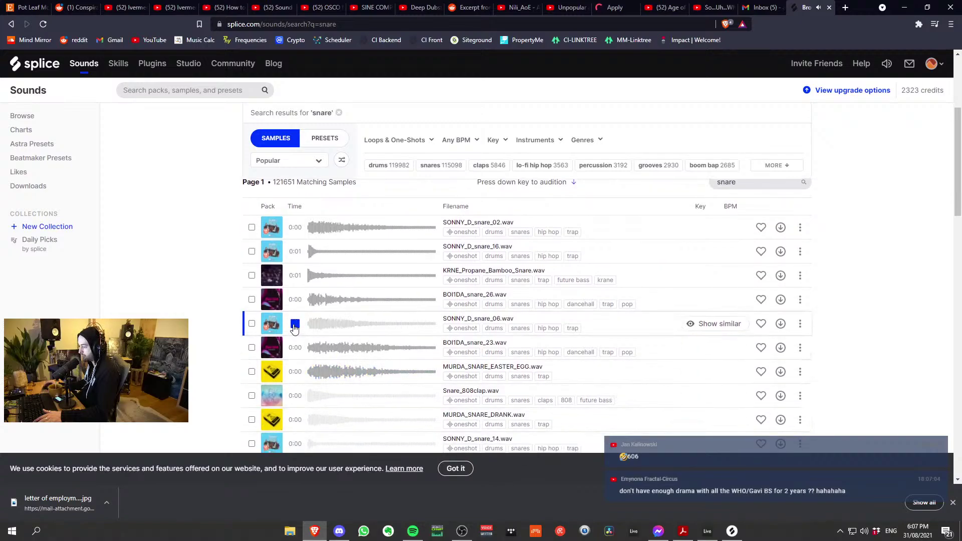
Step: Audition the next snare samples, from Snare_808clap.wav to BOI1DA_snare_13.wav
click(295, 396)
scroll(296, 401, down, 1)
key(Down)
key(Down)
key(Down)
scroll(295, 366, down, 2)
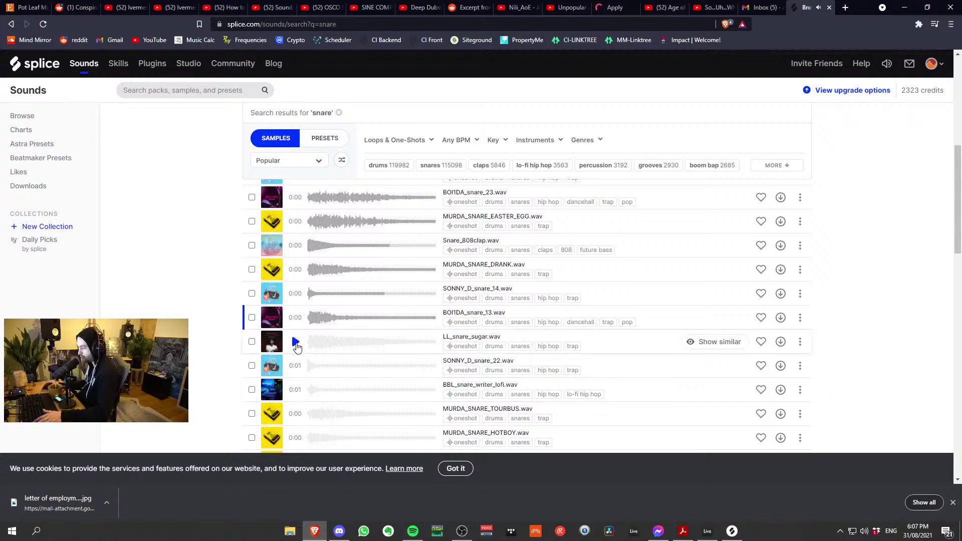
Step: Audition the snare samples from LL_snare_sugar.wav to MURDA_SNARE_PERFECT.wav
click(296, 343)
click(296, 365)
click(296, 390)
click(296, 413)
scroll(296, 419, down, 1)
click(295, 387)
click(296, 412)
Step: Audition the samples from BOI1DA_snare_24.wav to SONNY_D_snare_21.wav, including KRNE_150_Dollar_Sines_Snare_Rise.wav
scroll(297, 408, down, 2)
click(296, 335)
click(296, 359)
click(295, 383)
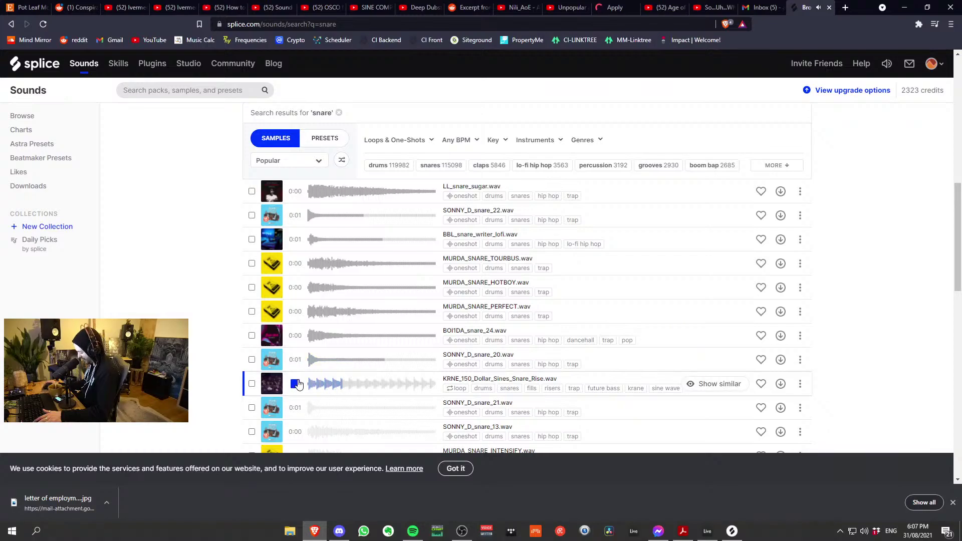
click(295, 408)
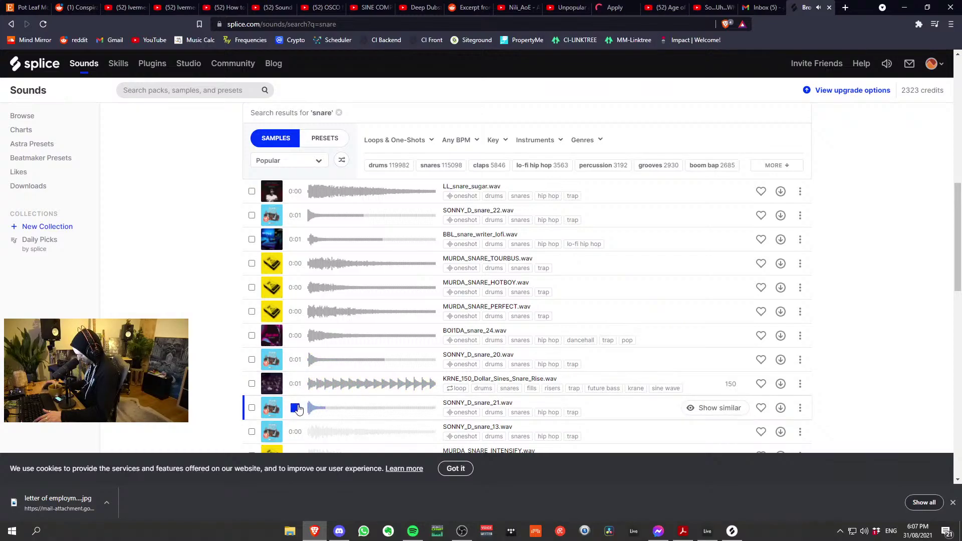
click(296, 408)
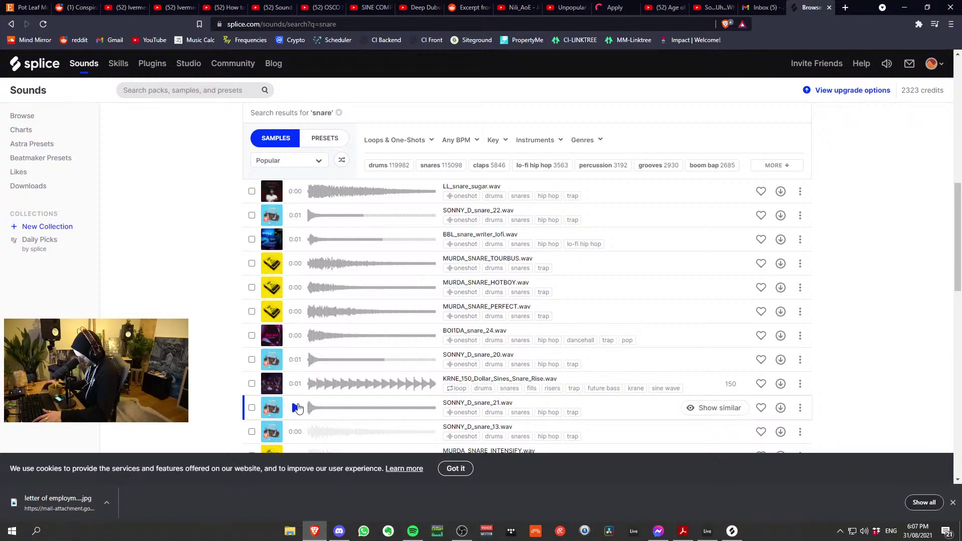
Step: Audition the snares from SONNY_D_snare_13.wav onward, replay GET_snare_crusher.wav, and download it
scroll(297, 406, down, 3)
click(295, 281)
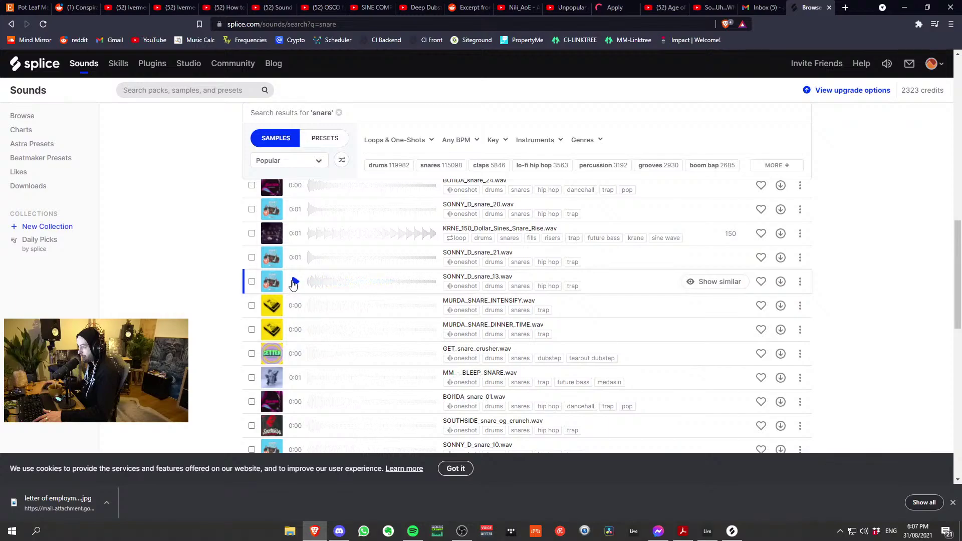
click(295, 306)
click(295, 329)
click(296, 353)
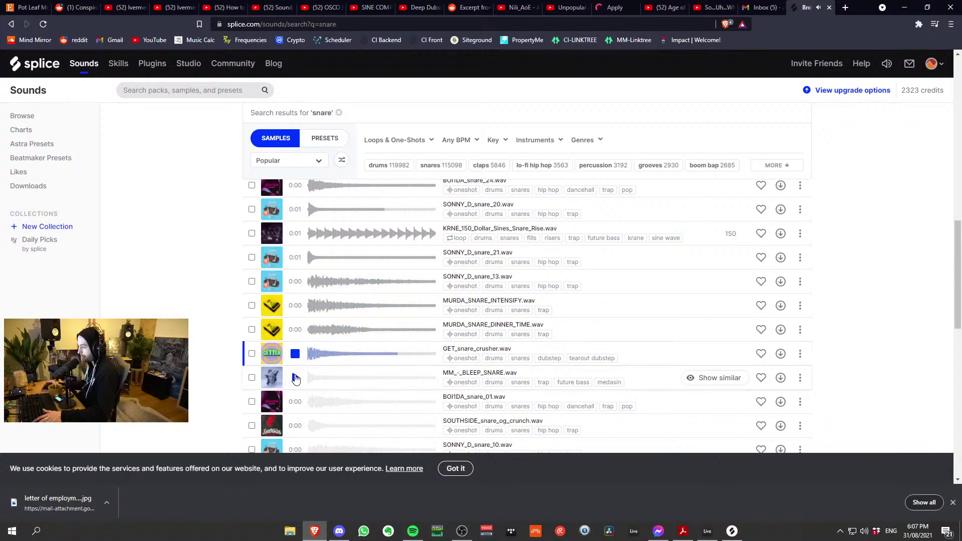
click(295, 353)
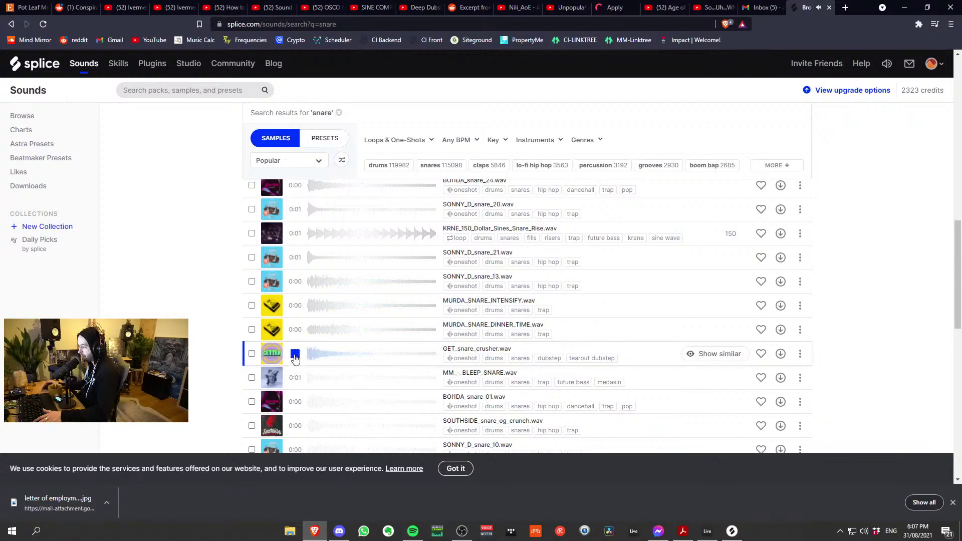
click(295, 355)
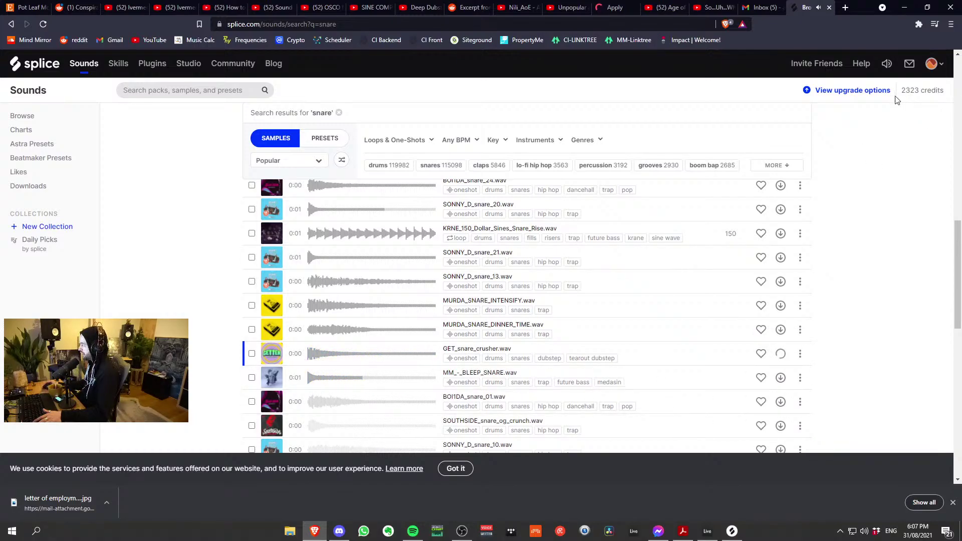
Step: Audition the snares from SOUTHSIDE_snare_og_crunch.wav onward and download OLIVER_one_shot_snare_retro_06.wav
scroll(296, 379, down, 1)
click(295, 376)
click(296, 399)
click(296, 423)
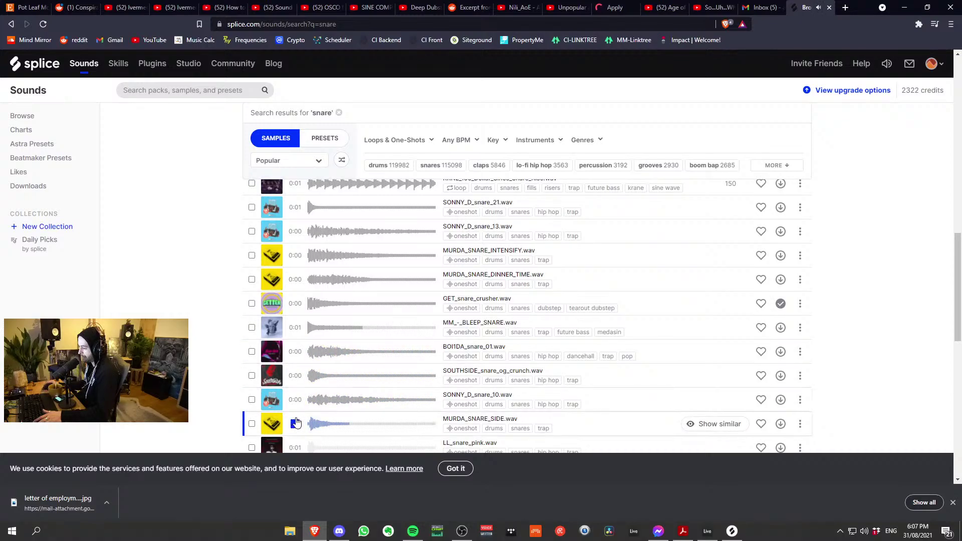
scroll(296, 355, down, 2)
click(296, 351)
click(295, 371)
scroll(296, 371, down, 2)
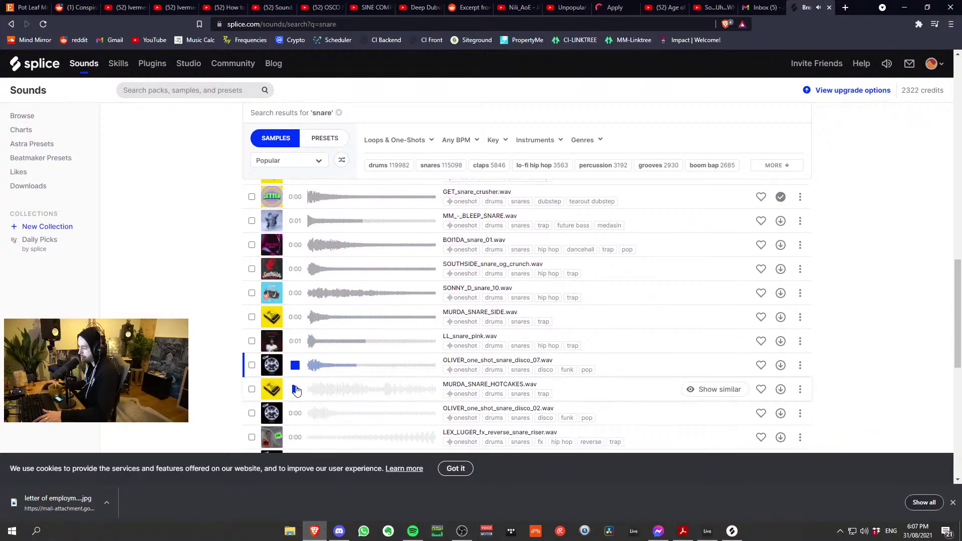
click(295, 295)
click(295, 320)
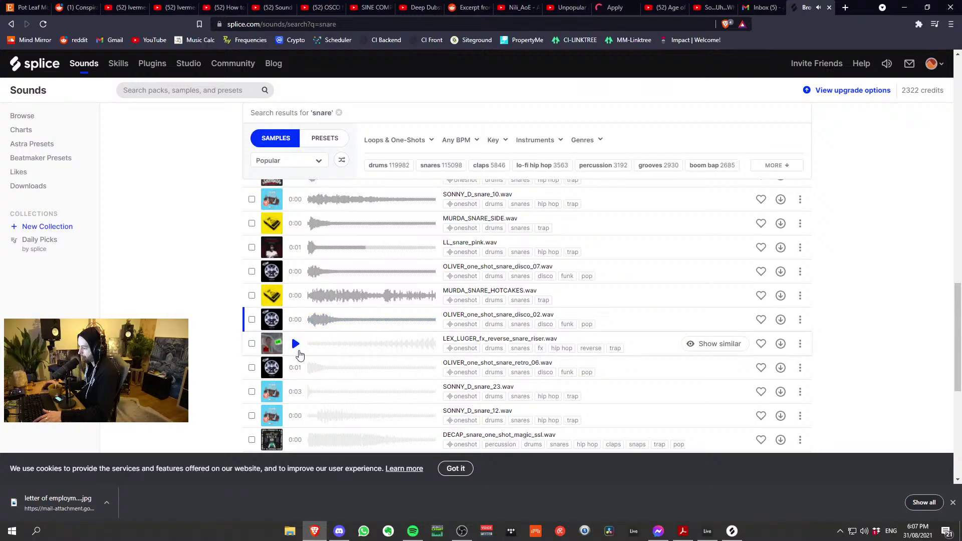
click(296, 368)
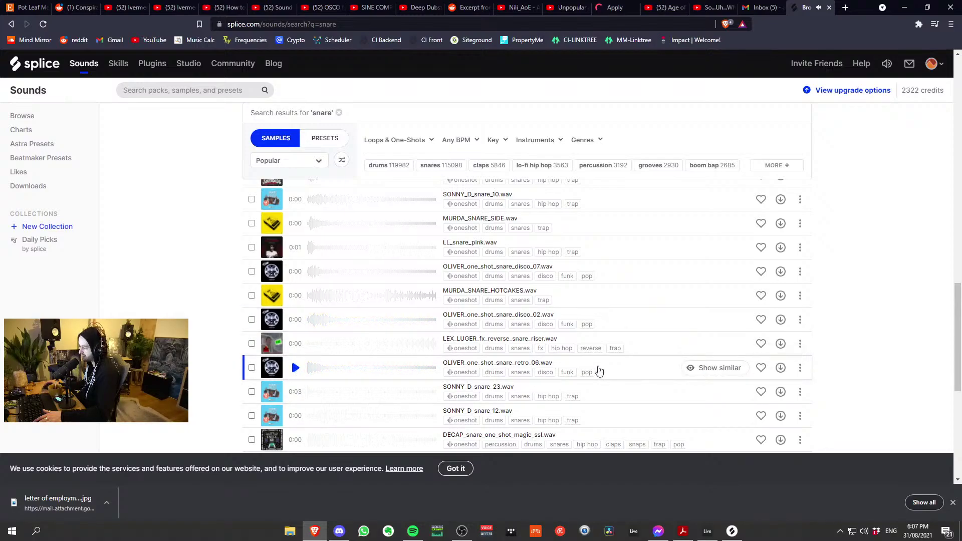
Step: Audition the snare samples from SONNY_D_snare_12.wav to SONNY_D_snare_18.wav
click(295, 416)
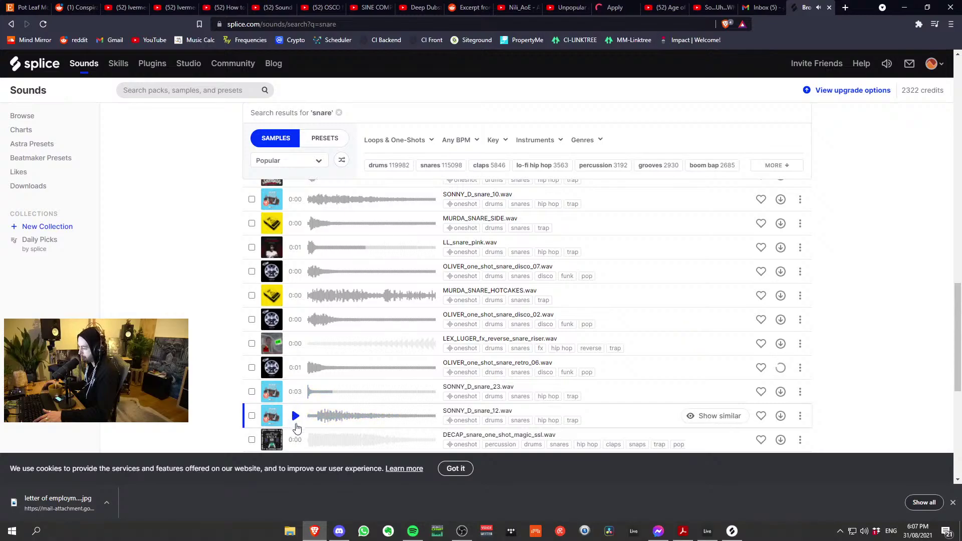
scroll(297, 436, down, 1)
click(295, 390)
click(295, 413)
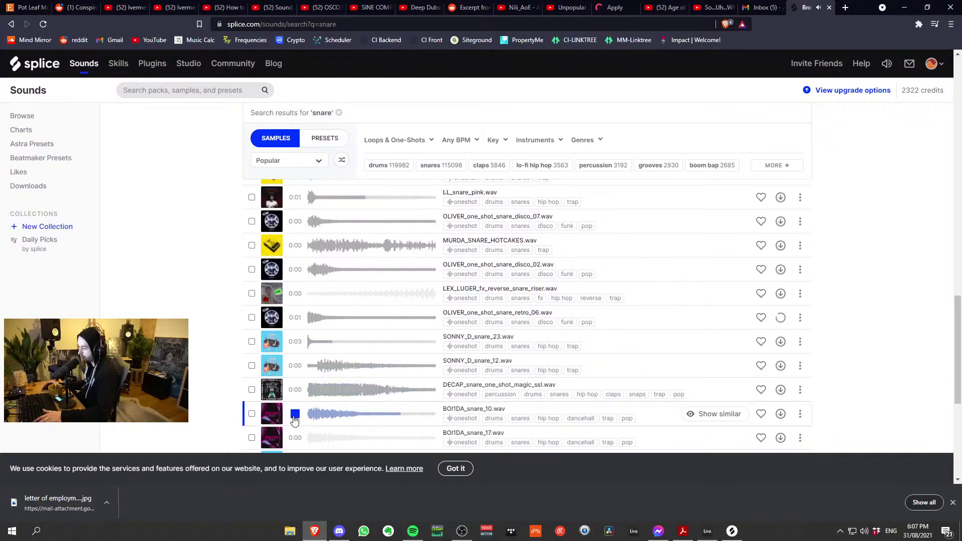
scroll(298, 406, down, 1)
click(297, 389)
click(297, 411)
click(296, 435)
Step: Audition the remaining snares on the first results page, from SONNY_D_snare_09.wav to LEX_LUGER_snare_trap_too.wav
scroll(296, 433, down, 1)
click(296, 410)
click(295, 433)
scroll(294, 436, down, 3)
click(296, 308)
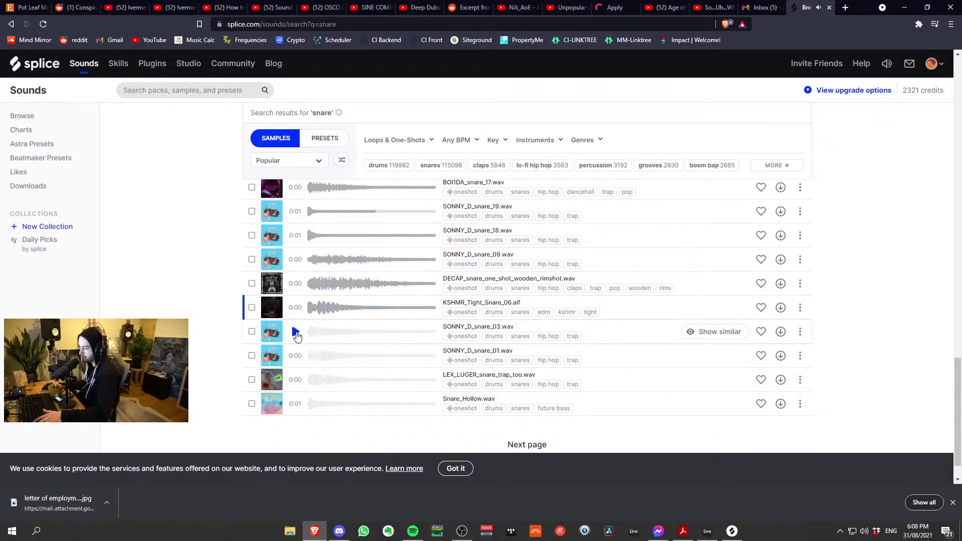
click(295, 331)
click(295, 355)
click(294, 379)
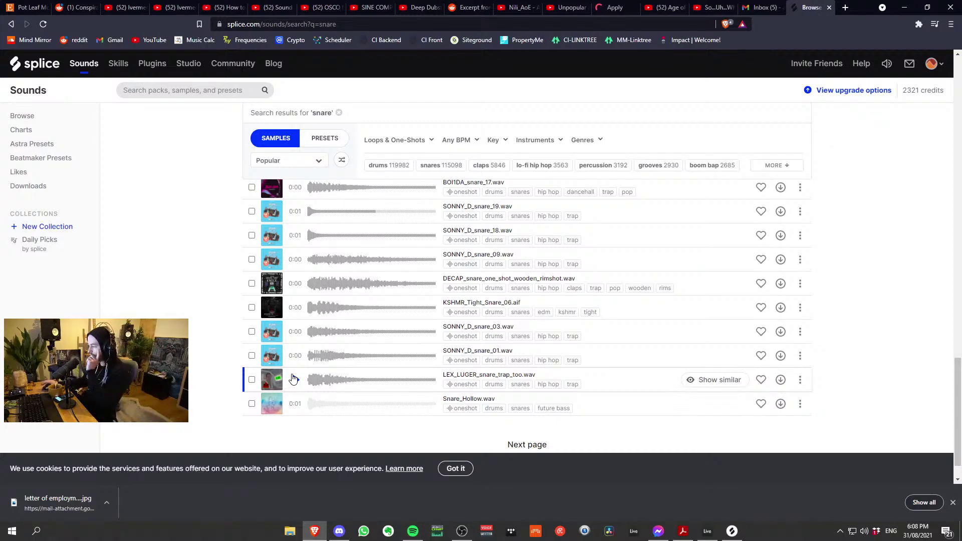
scroll(386, 442, down, 1)
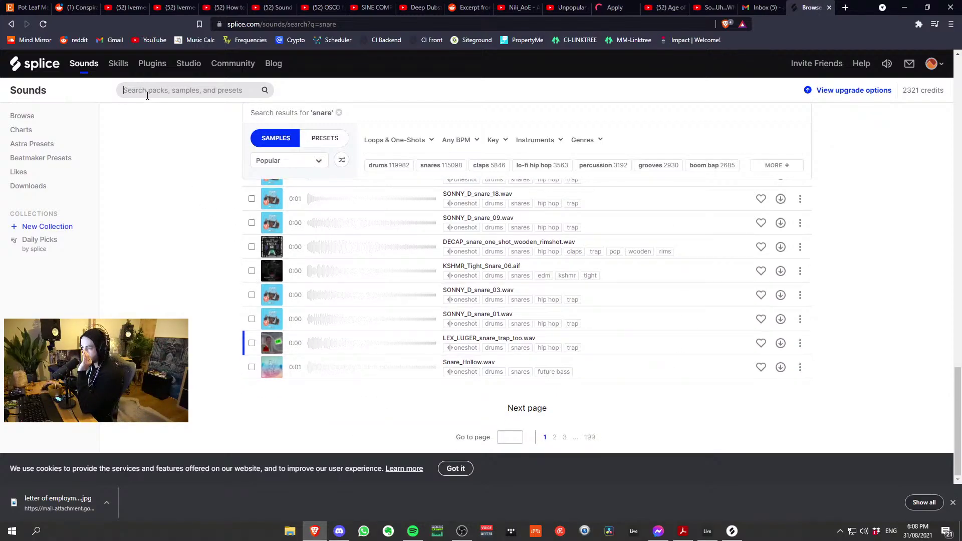
Step: Search the Splice Sounds library for "Piccolo Snare", correcting the misspelled first word
text(Picolo)
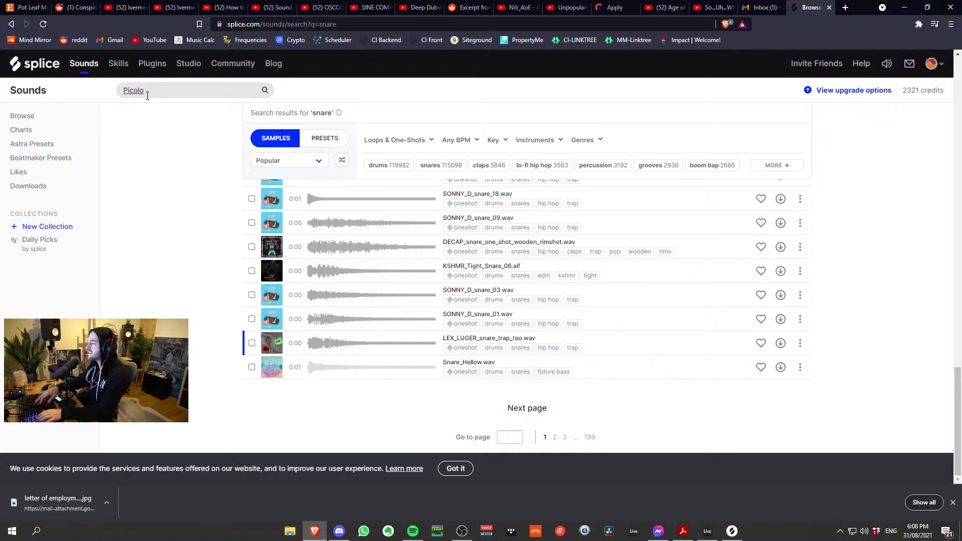
right_click(139, 89)
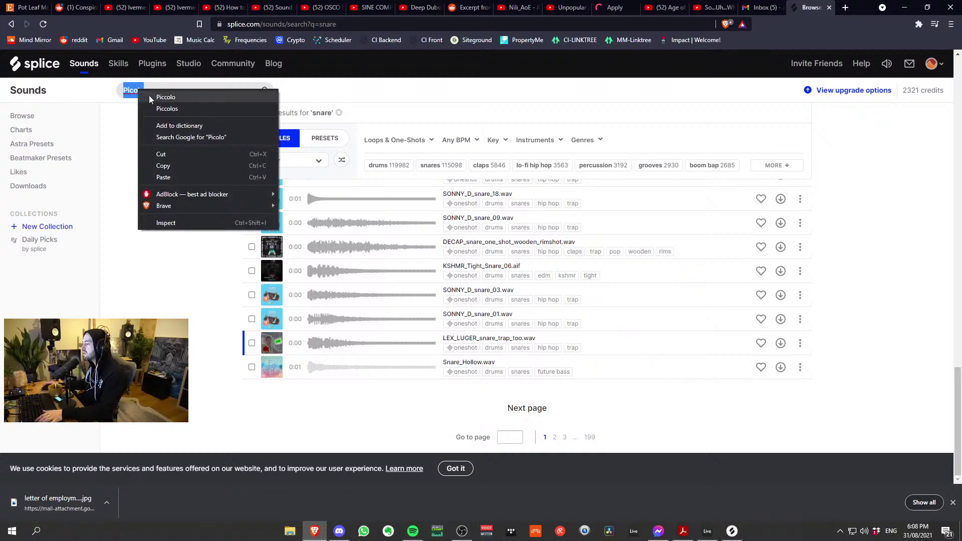
click(148, 95)
text(Snare)
key(Return)
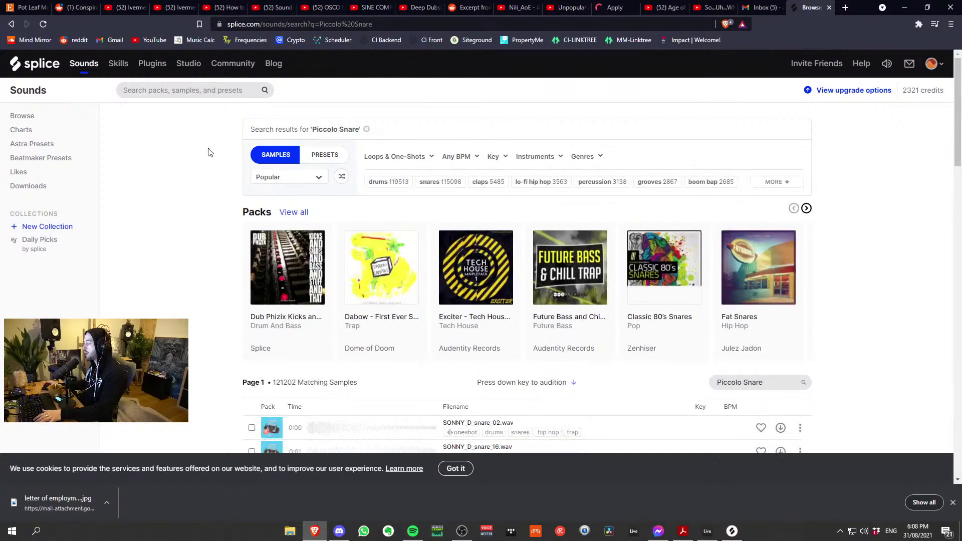
Step: Look through the filenames on the first page of Piccolo Snare results for a suitable sample
scroll(222, 189, down, 3)
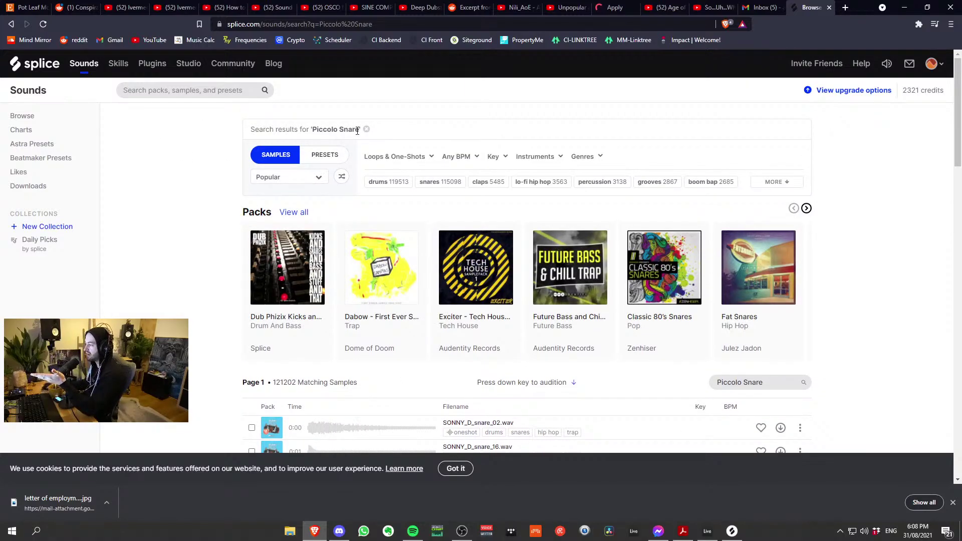
scroll(357, 131, down, 4)
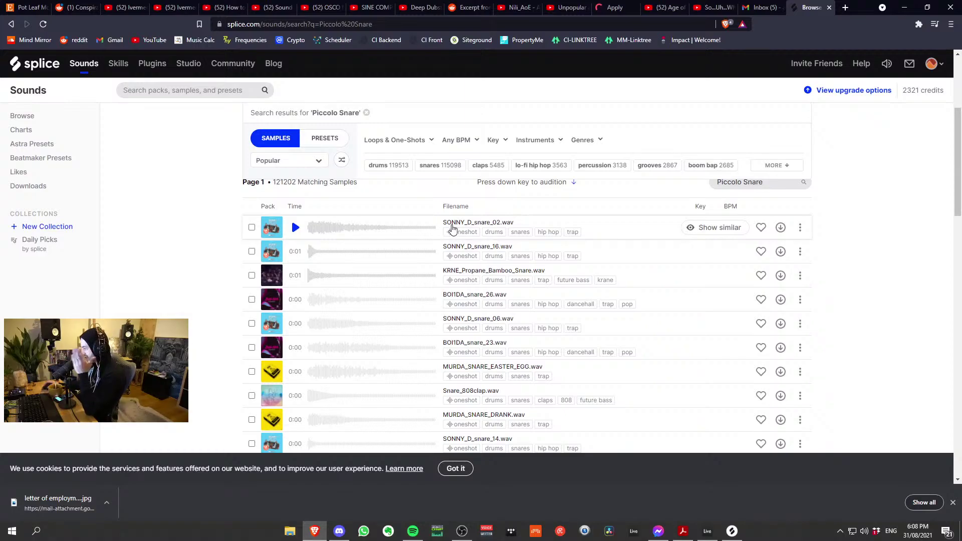
scroll(495, 226, down, 5)
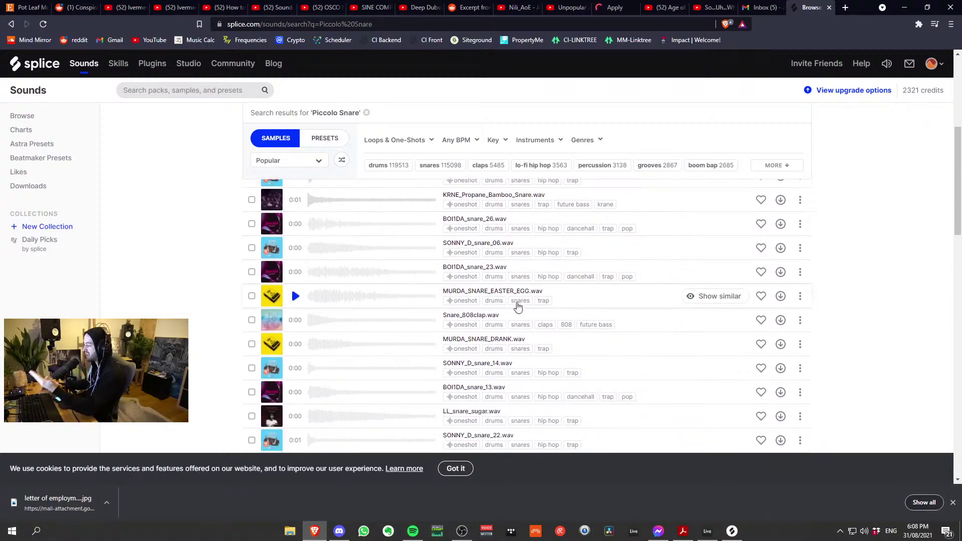
scroll(521, 337, down, 4)
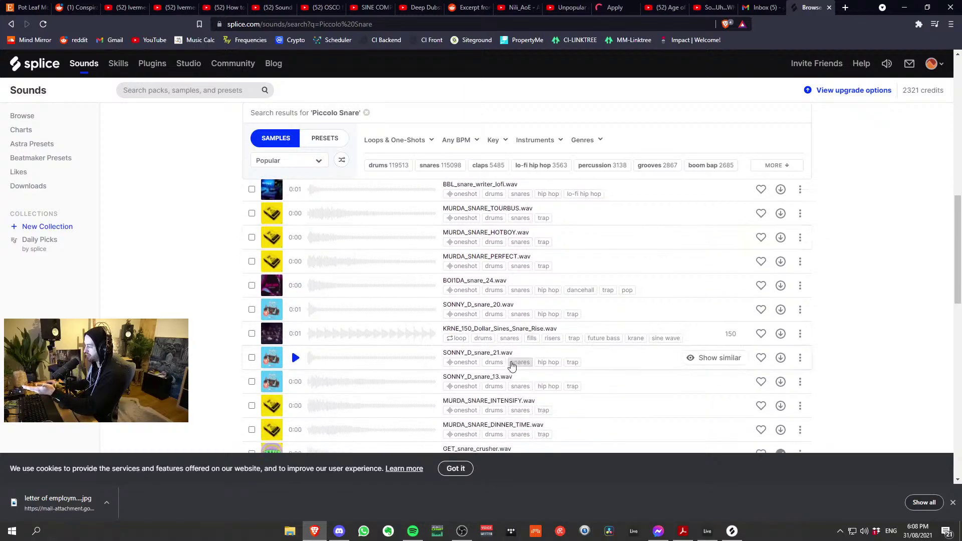
scroll(516, 376, down, 1)
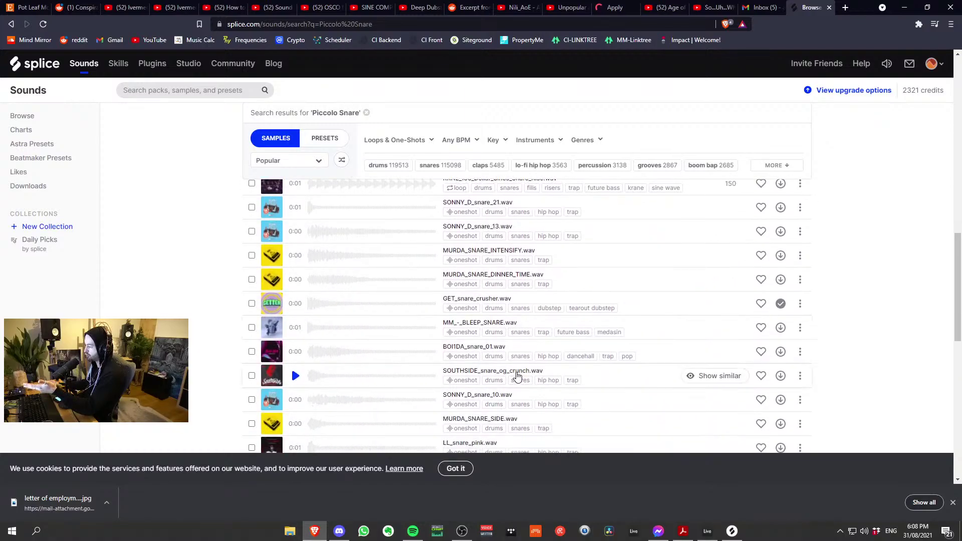
scroll(517, 376, down, 3)
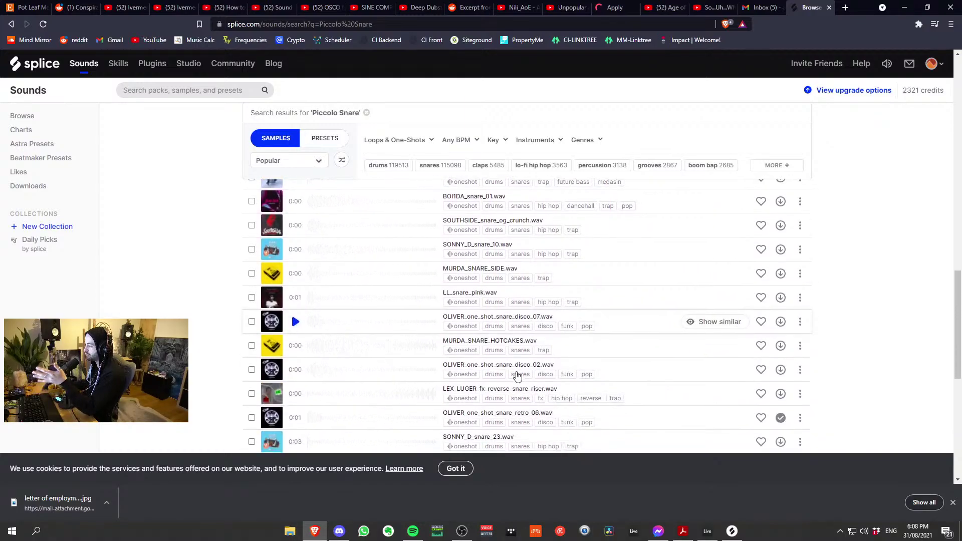
scroll(518, 376, down, 1)
scroll(523, 374, down, 4)
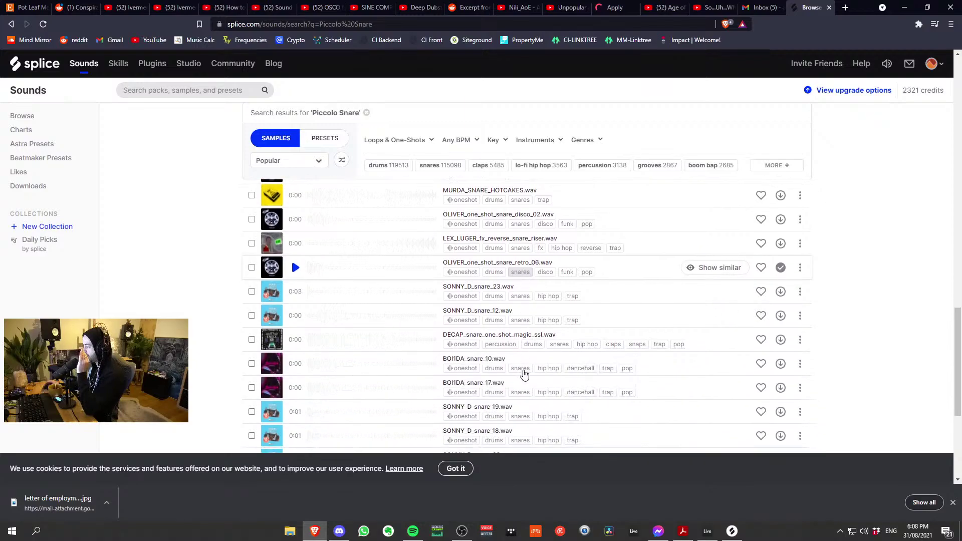
scroll(556, 371, down, 2)
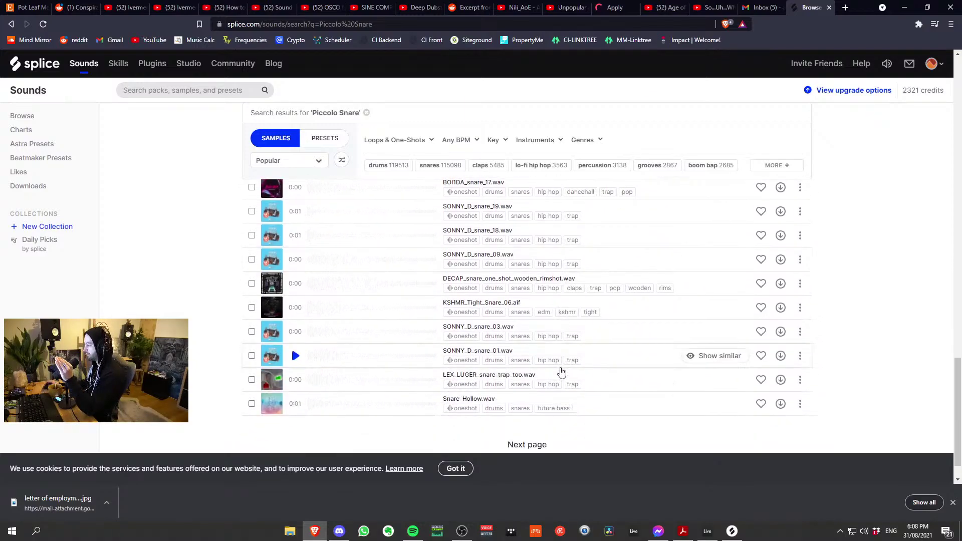
scroll(561, 370, down, 1)
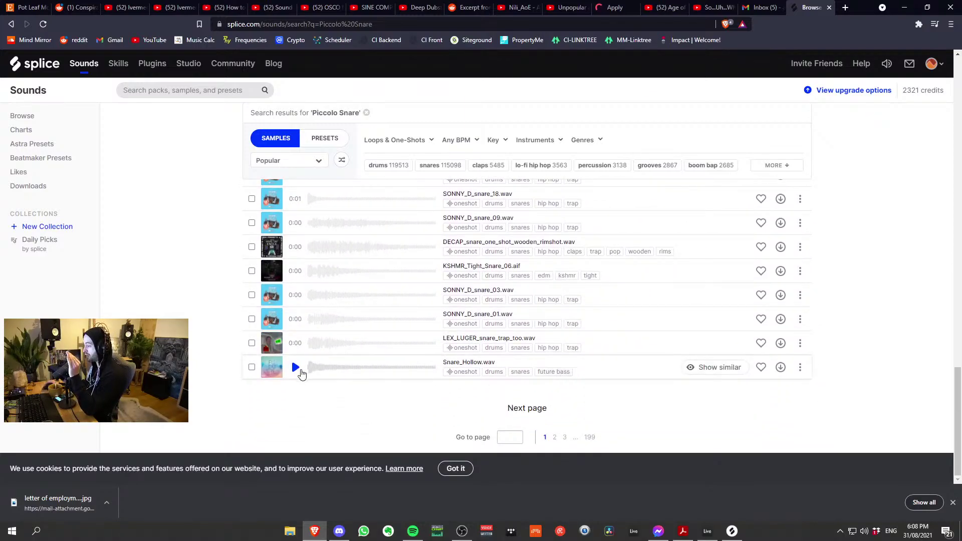
scroll(299, 360, up, 15)
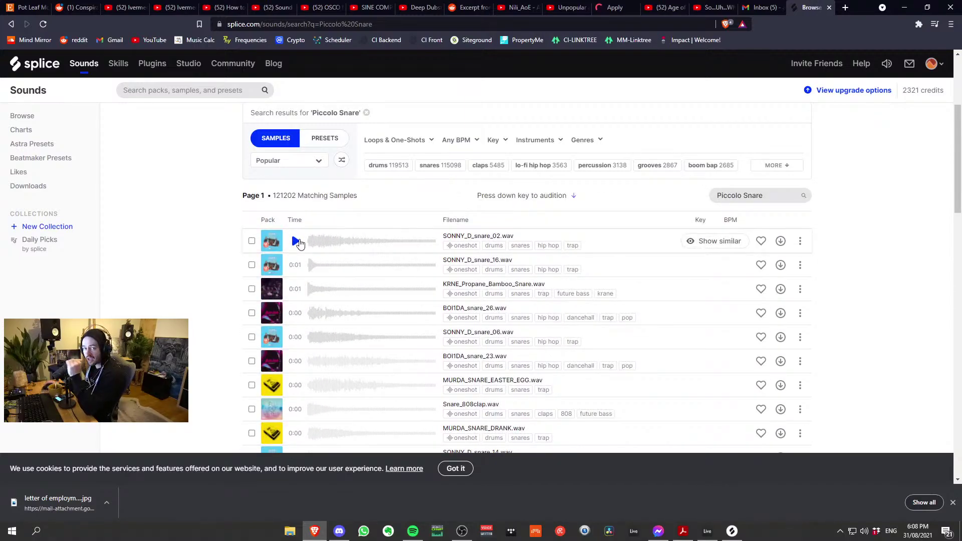
Step: Audition the first snares in the Piccolo Snare results, replay KRNE_Propane_Bamboo_Snare.wav, and download it
click(295, 264)
click(295, 288)
click(295, 312)
click(295, 289)
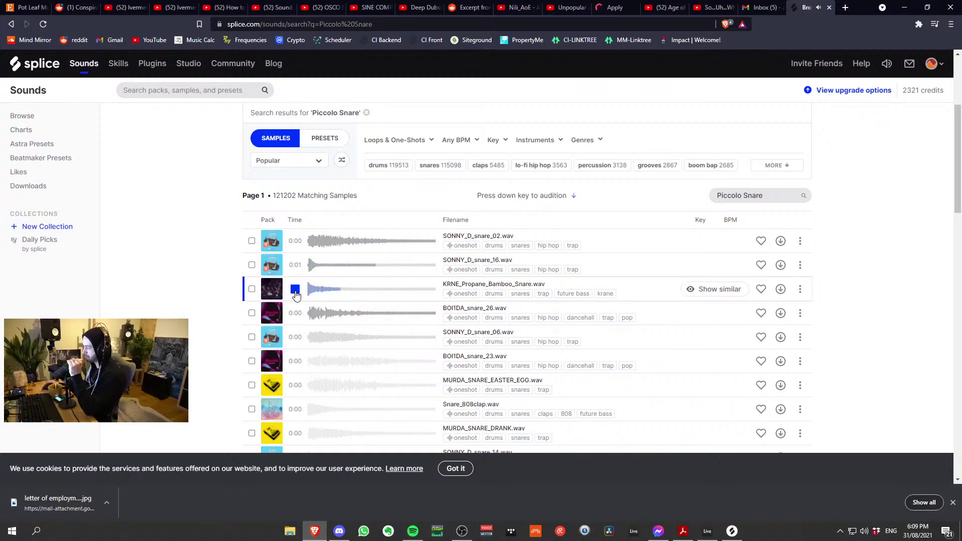
click(295, 290)
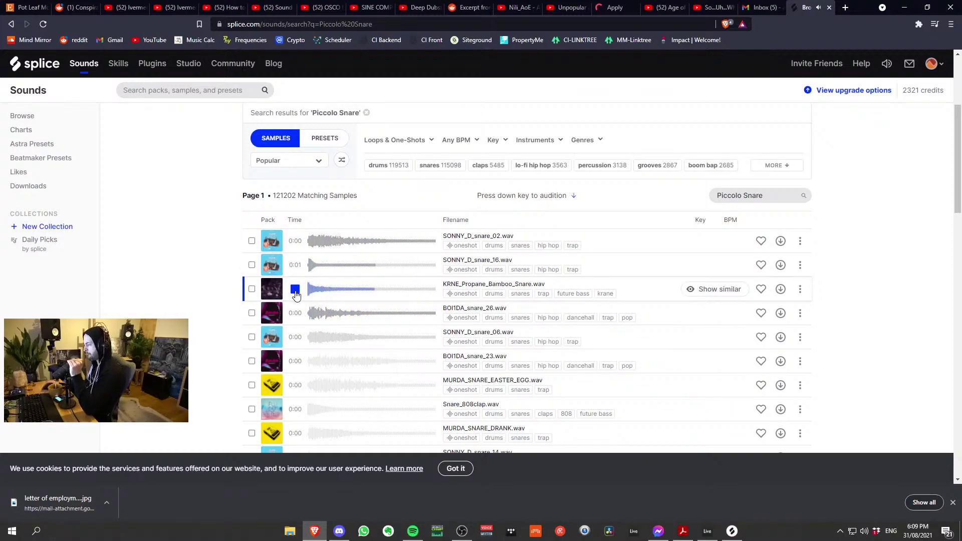
click(295, 291)
click(780, 289)
Step: Audition BOI1DA_snare_23.wav, MURDA_SNARE_EASTER_EGG.wav and MURDA_SNARE_DRANK.wav
click(295, 361)
click(295, 386)
scroll(290, 334, down, 2)
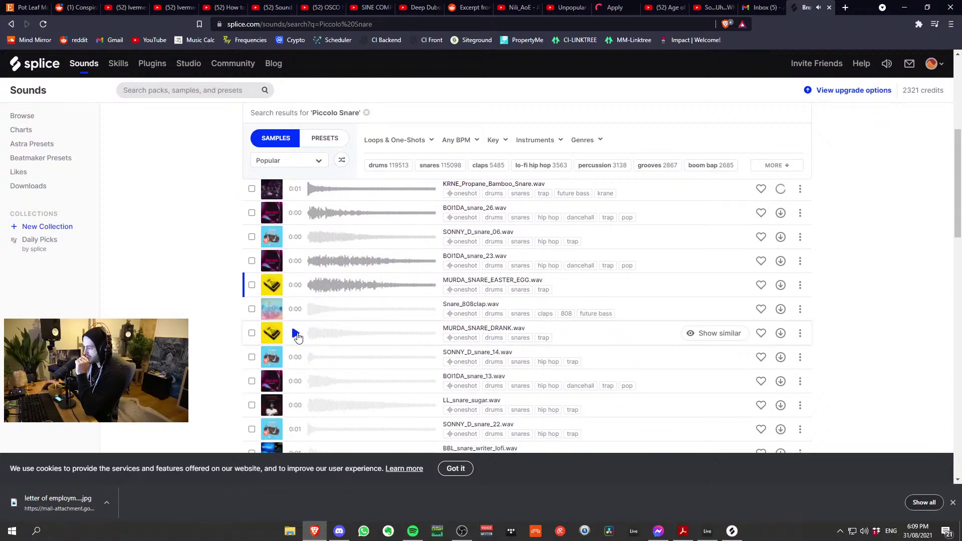
click(296, 334)
scroll(302, 371, down, 10)
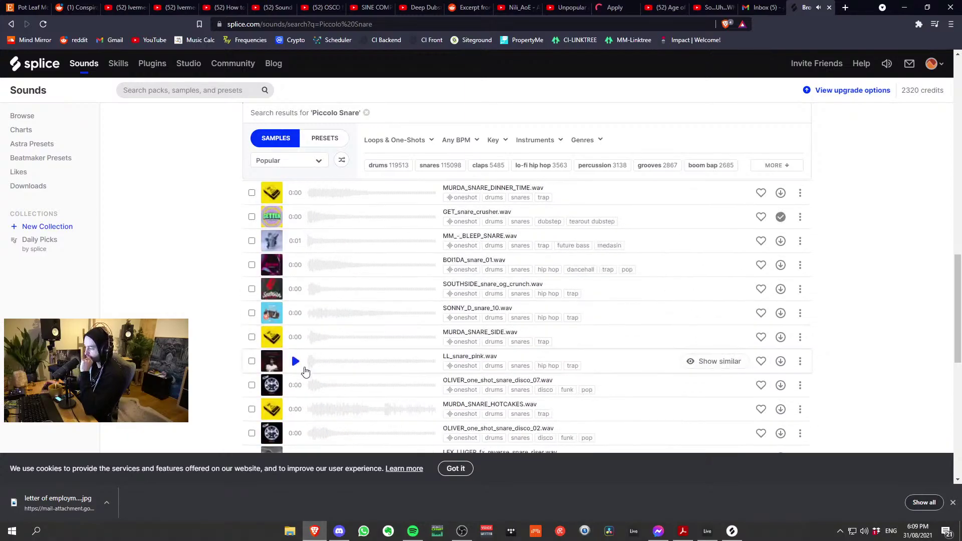
Step: Switch to the open YouTube page "So...Uh...What's Next?"
click(711, 6)
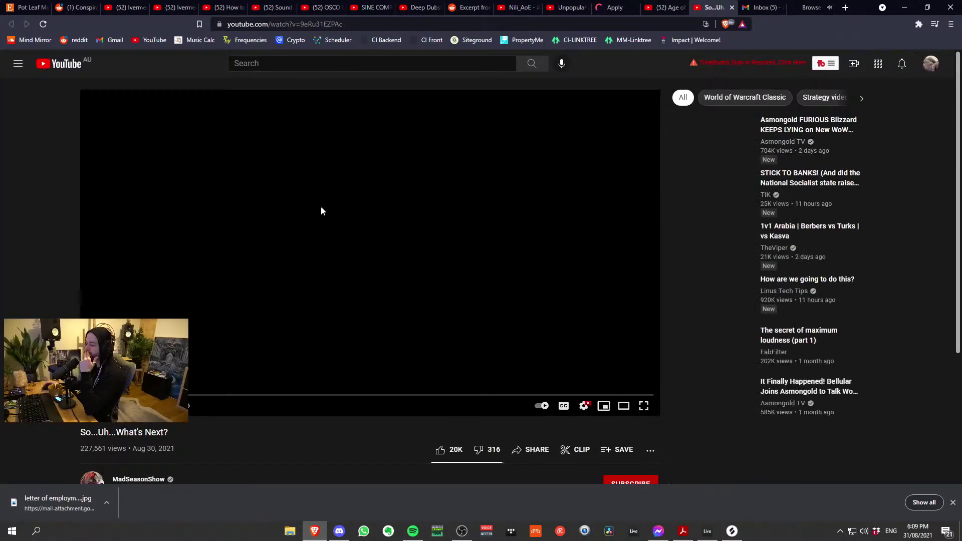
Step: Search YouTube for "piccolo snare"
click(319, 67)
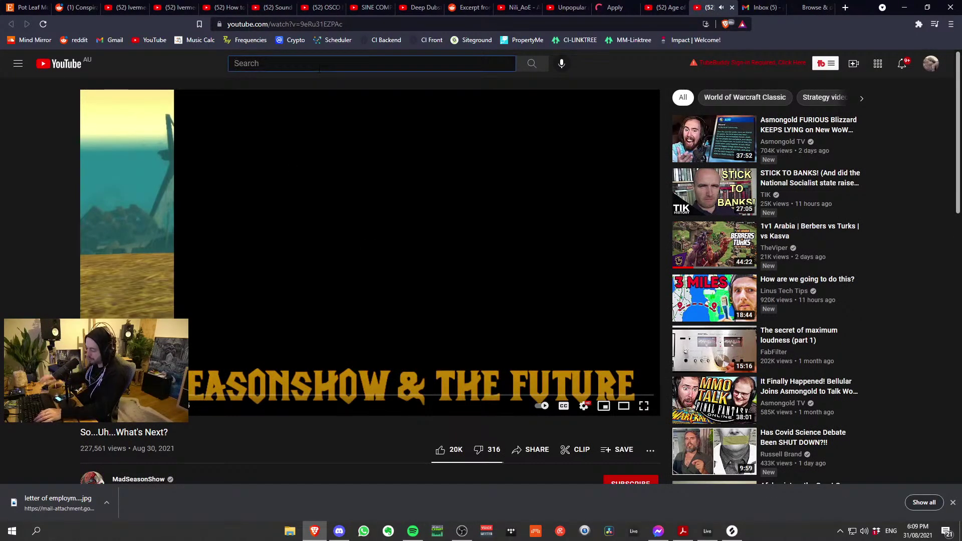
text(piccolo)
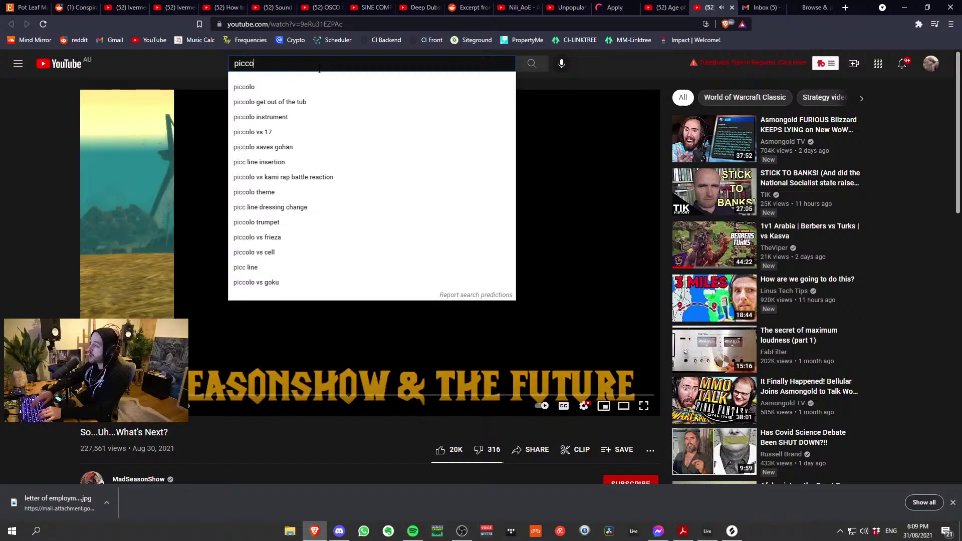
text( dr)
key(BackSpace)
key(BackSpace)
text(snare)
key(Return)
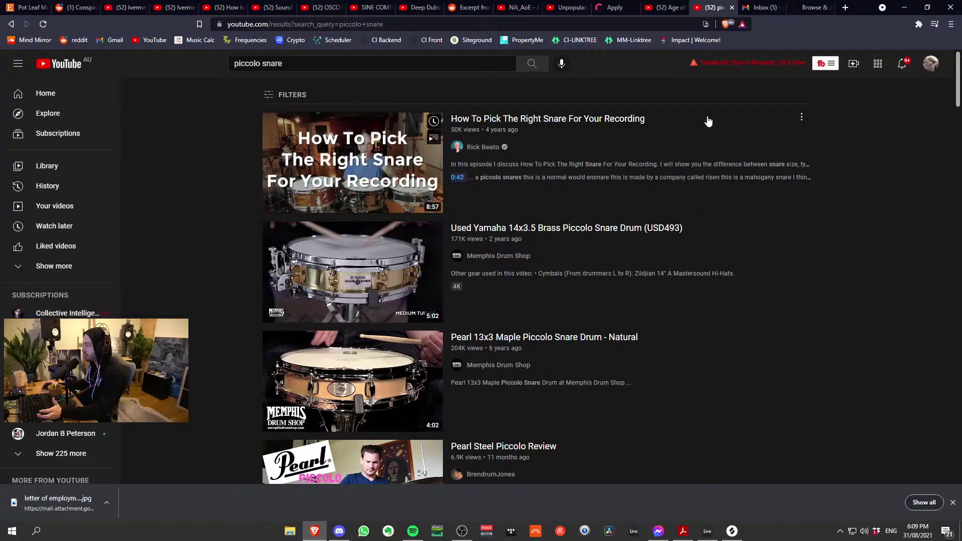
Step: Play the video "Used Yamaha 14x3.5 Brass Piccolo Snare Drum (USD493)" and skip ahead to the medium tuning section
click(637, 235)
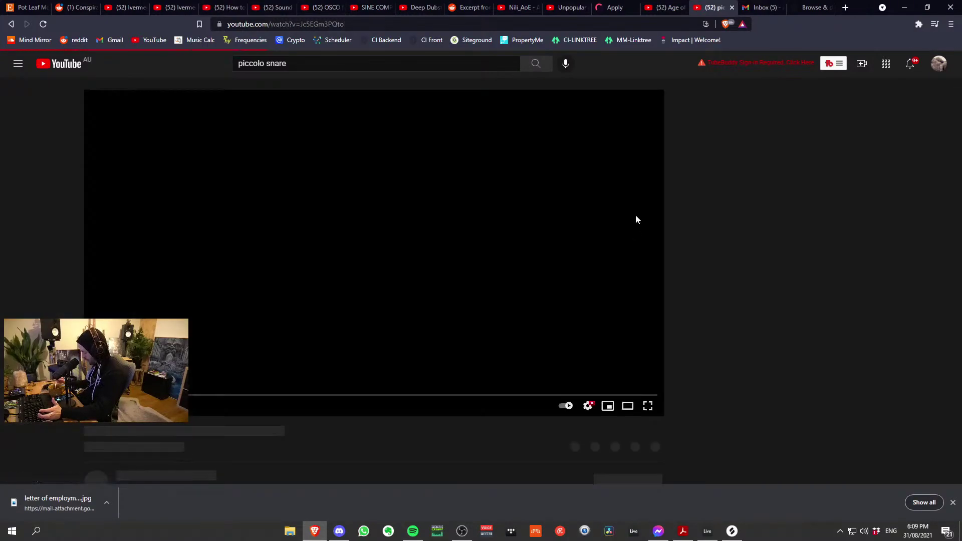
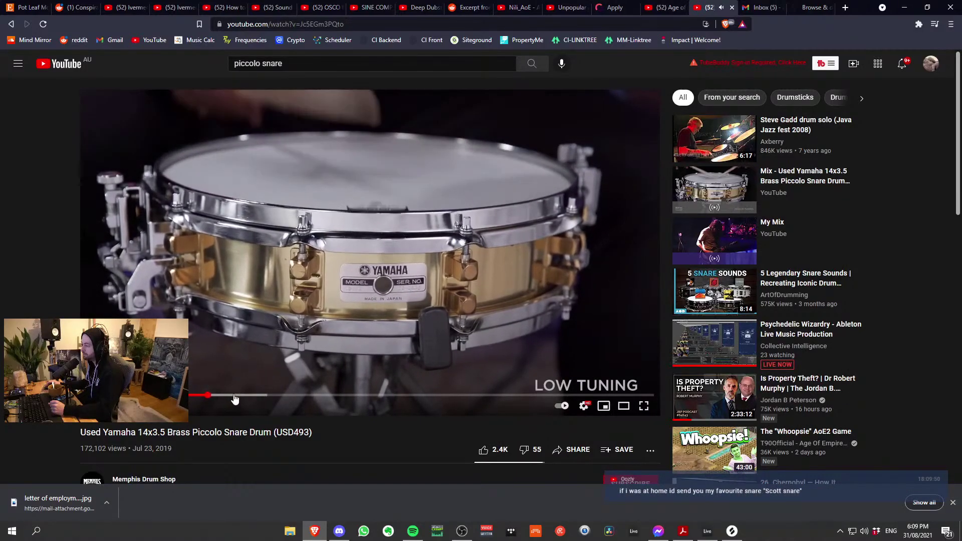
click(255, 396)
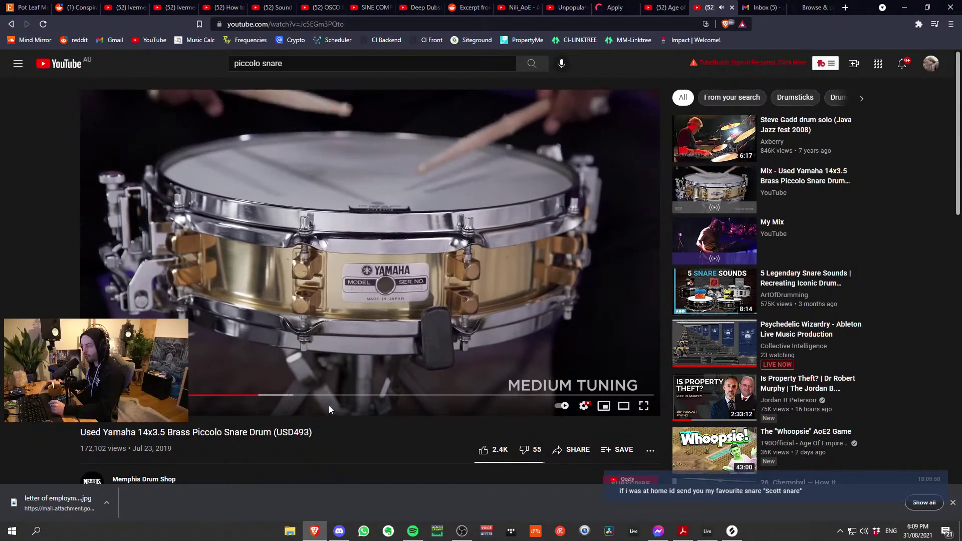
scroll(330, 403, down, 7)
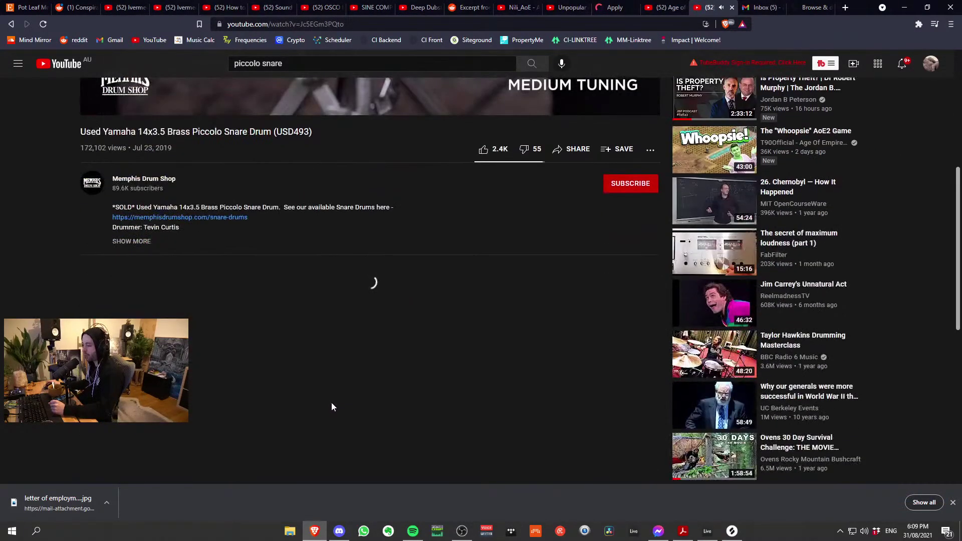
scroll(331, 403, up, 8)
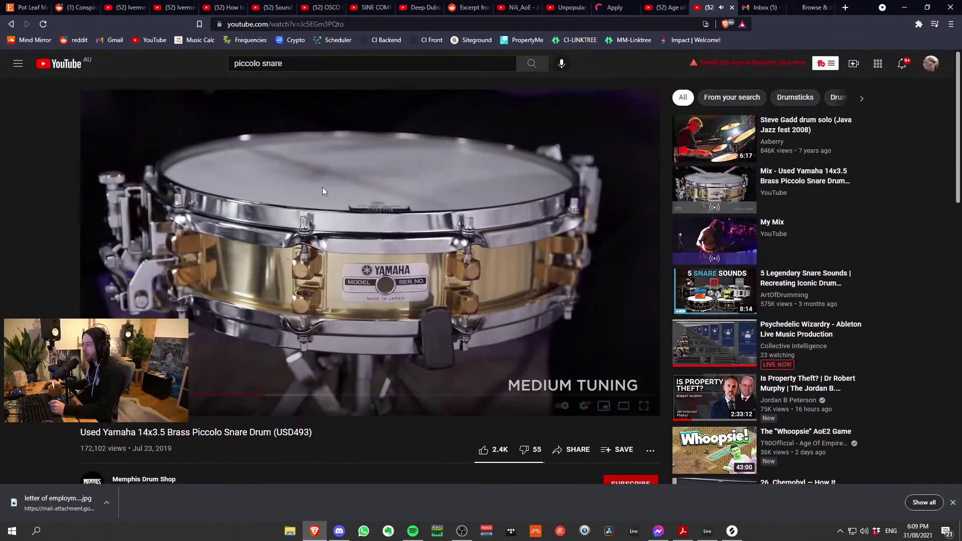
Step: Search the web for "piccolo snare samples current value"
click(364, 25)
text(piccolo)
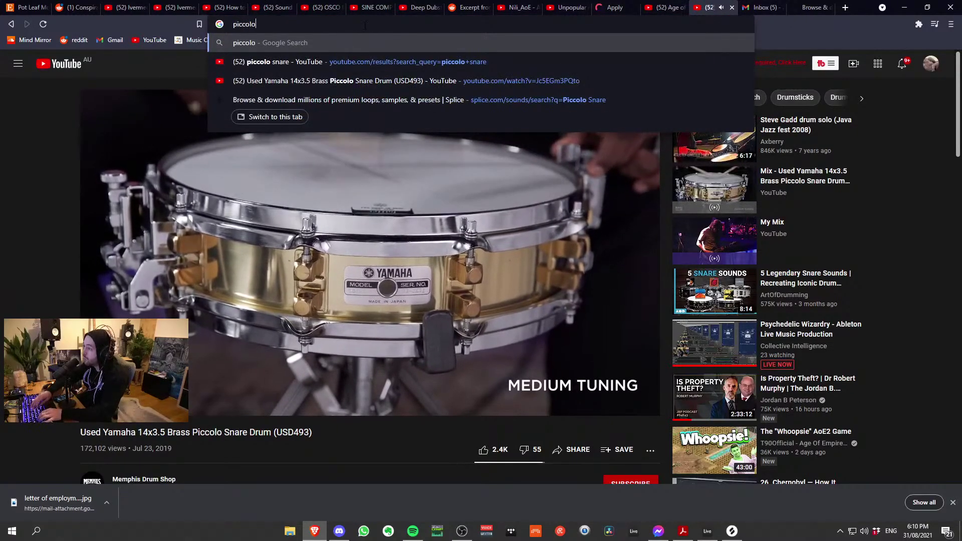
text( snare samples cur)
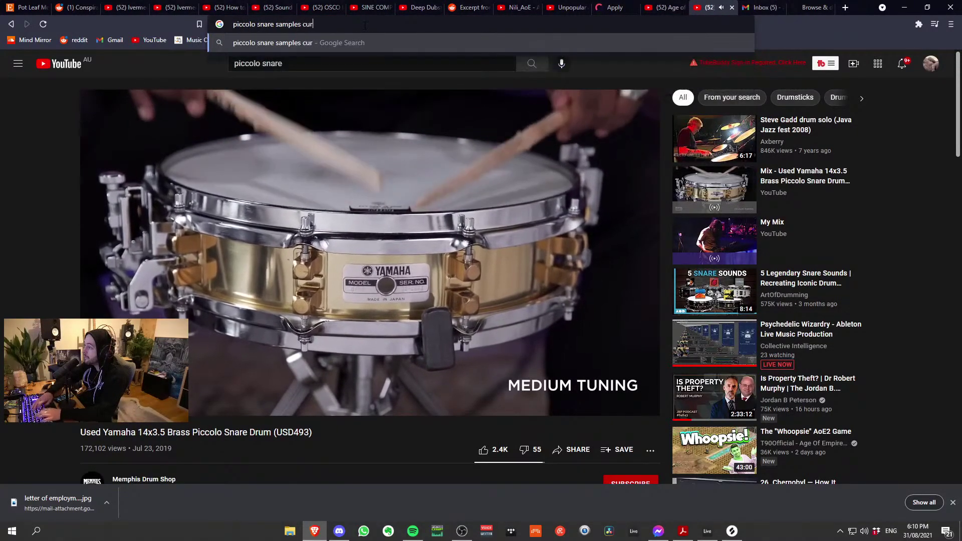
text(rent value)
key(Return)
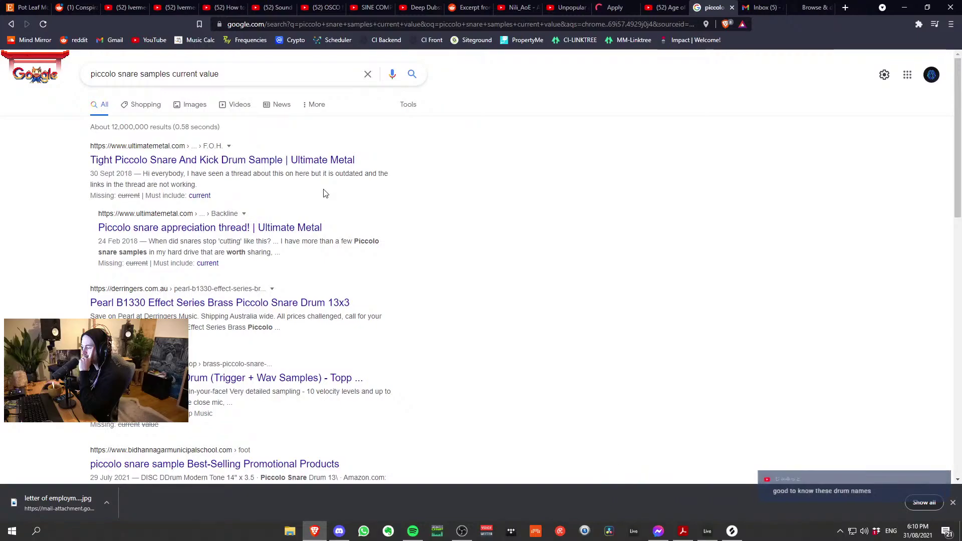
Step: Find the AdvancedProduction Reddit thread about achieving a type of snare in the results and open it in a new tab
scroll(324, 190, down, 1)
scroll(324, 190, down, 2)
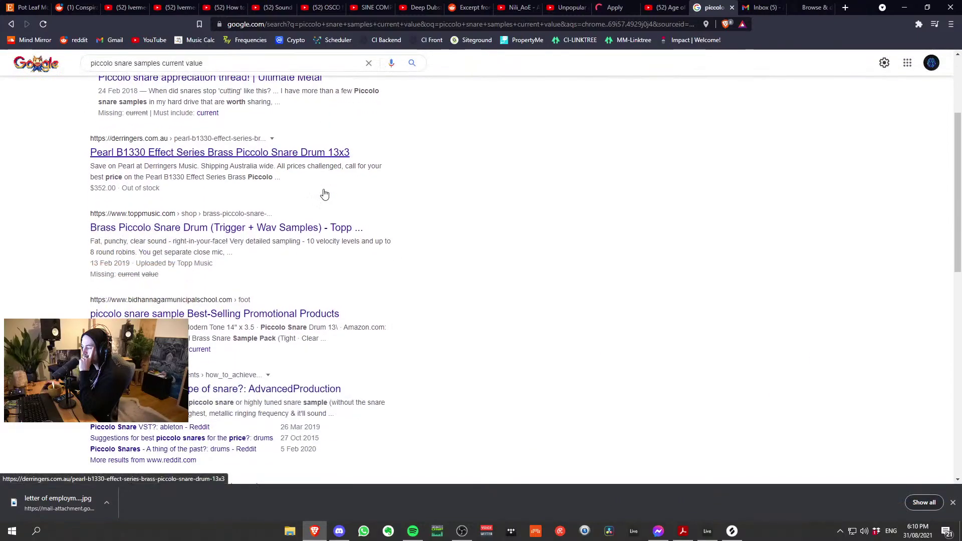
scroll(336, 331, down, 1)
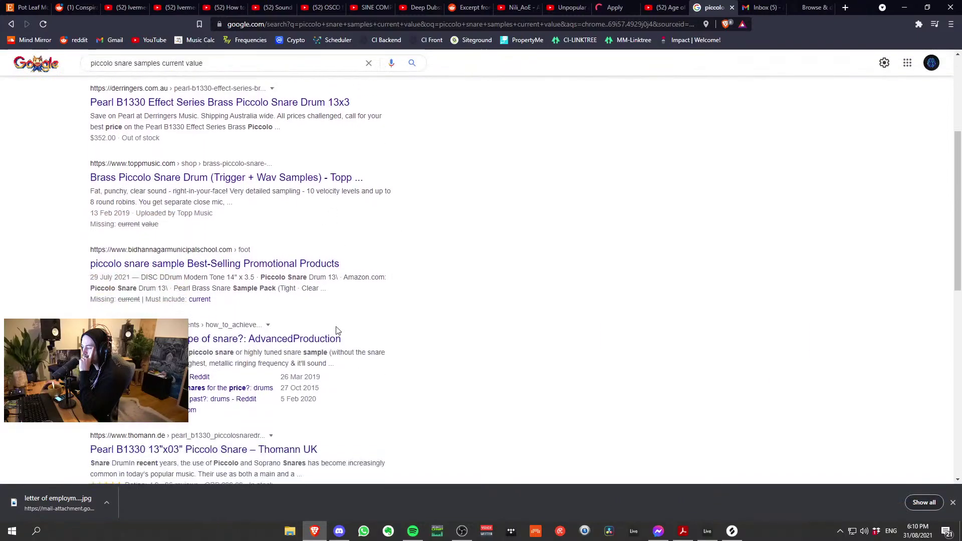
right_click(310, 342)
click(354, 351)
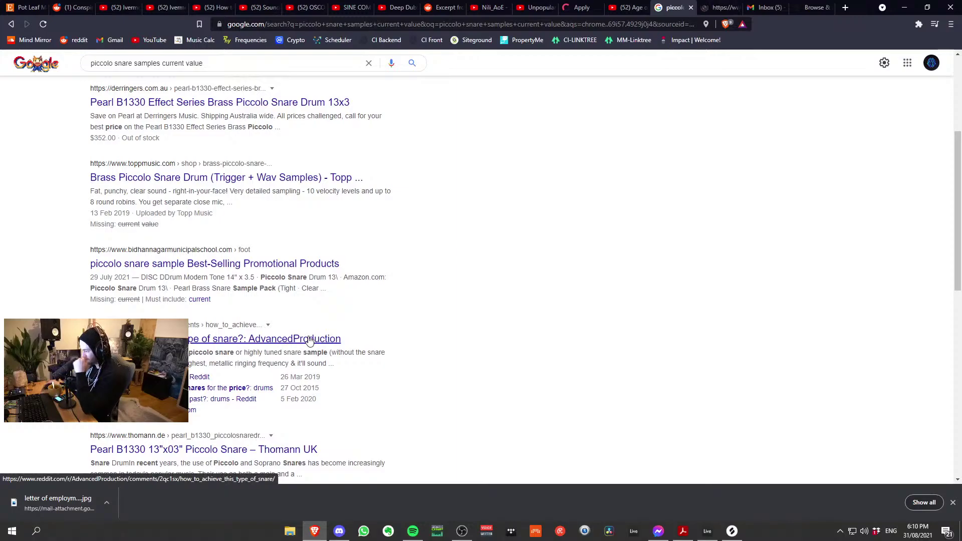
Step: Look through the remaining web results for piccolo snare samples and return to the start of the list
scroll(311, 341, down, 2)
scroll(311, 340, down, 3)
scroll(309, 340, down, 3)
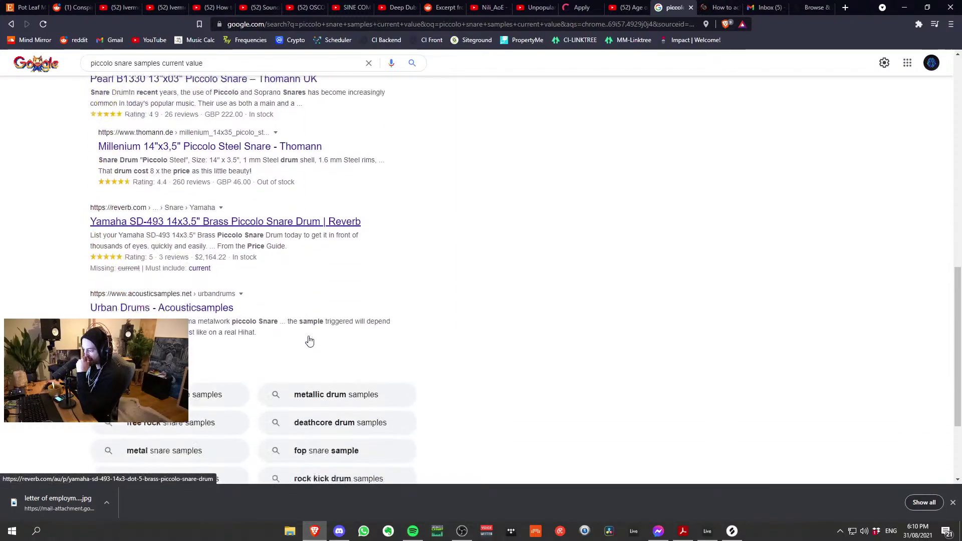
scroll(310, 337, up, 9)
scroll(310, 337, up, 3)
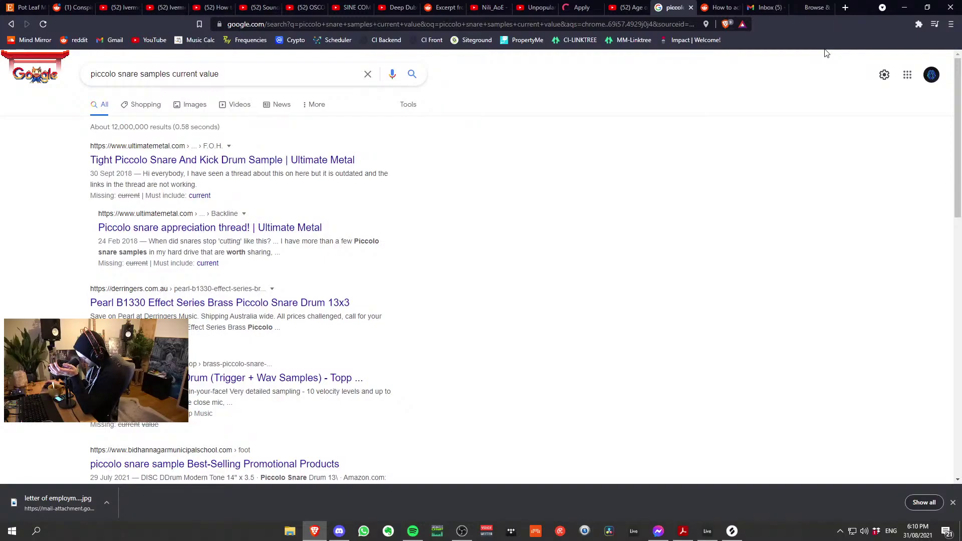
Step: Switch to the open Reddit thread "How to achieve this type of snare?"
click(815, 5)
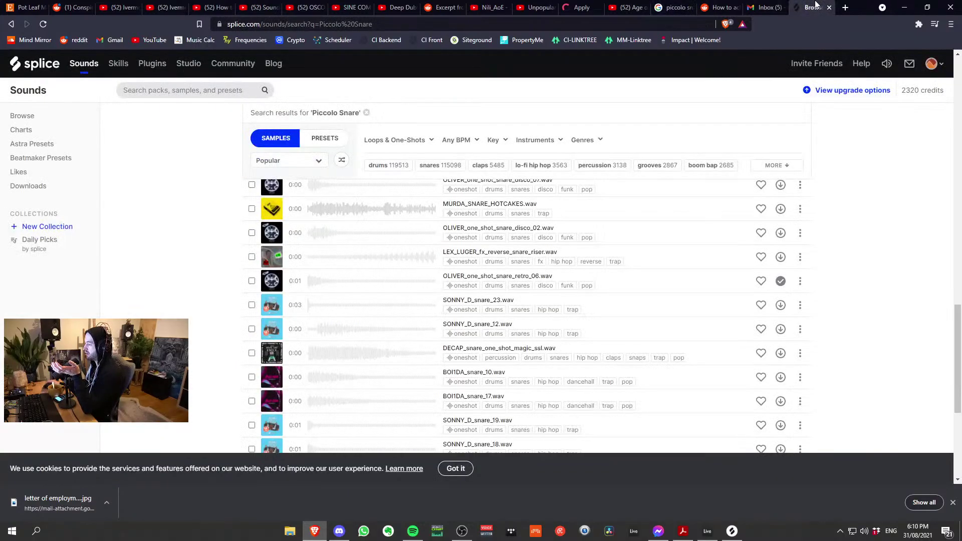
click(766, 7)
click(727, 6)
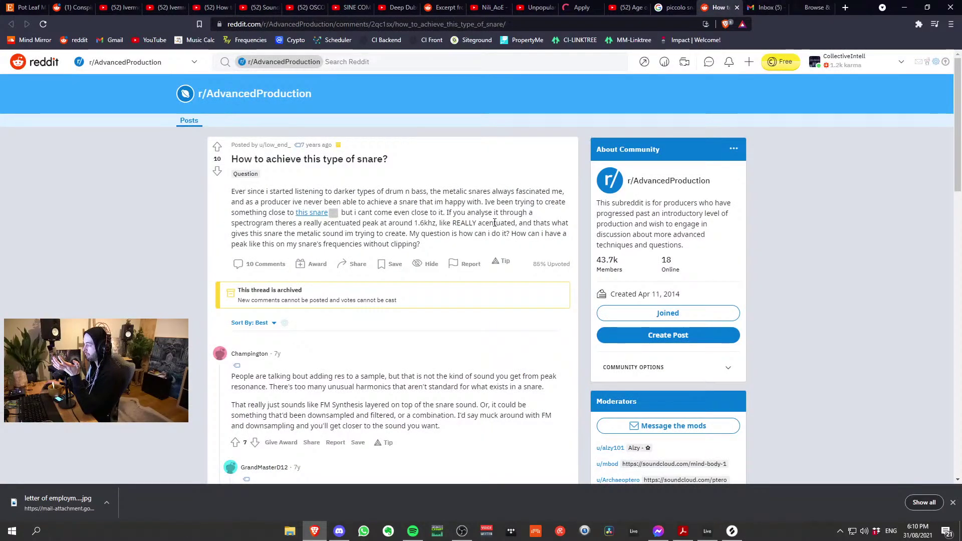
Step: Go back to the Google results and look further down the list
click(673, 7)
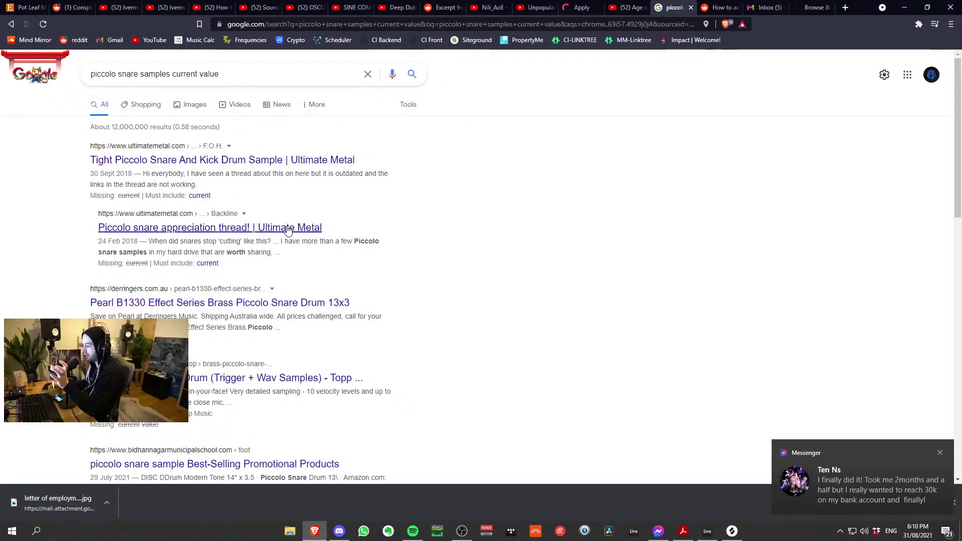
scroll(288, 229, down, 6)
scroll(288, 228, down, 3)
Step: Return to the Reddit thread and read the original question about the metallic snare sound
key(ctrl+Tab)
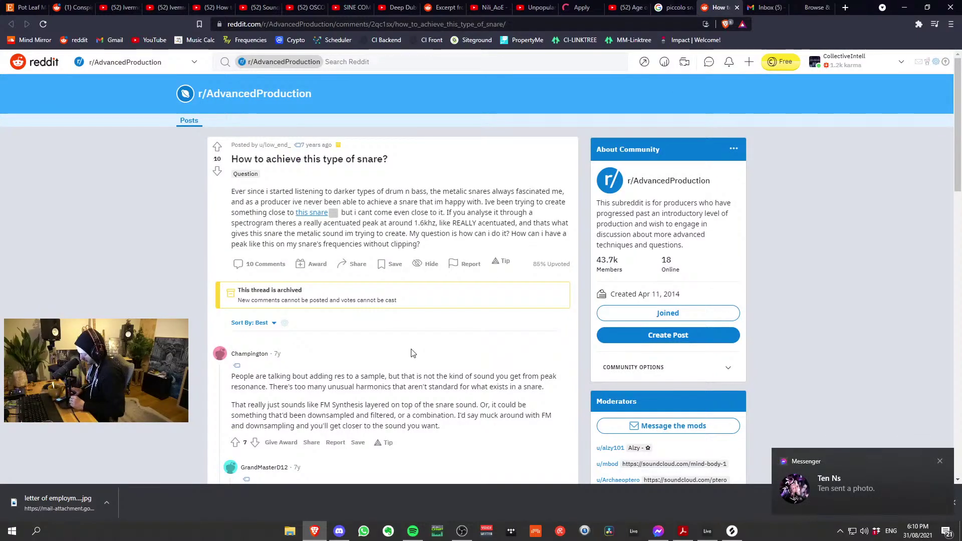
scroll(474, 178, down, 2)
scroll(473, 179, up, 2)
mouse_move(231, 191)
mouse_down()
mouse_move(474, 258)
mouse_move(400, 226)
mouse_move(228, 198)
mouse_up()
click(448, 246)
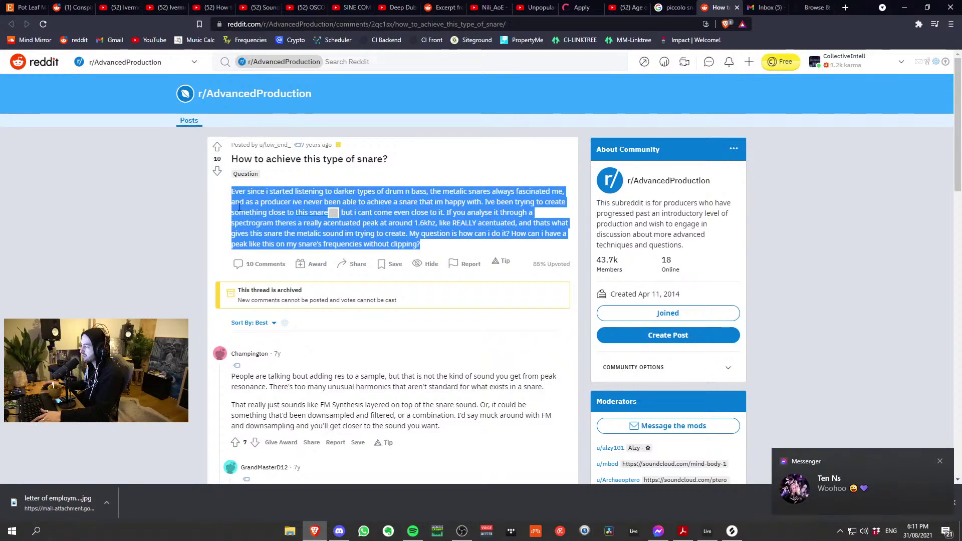
click(386, 216)
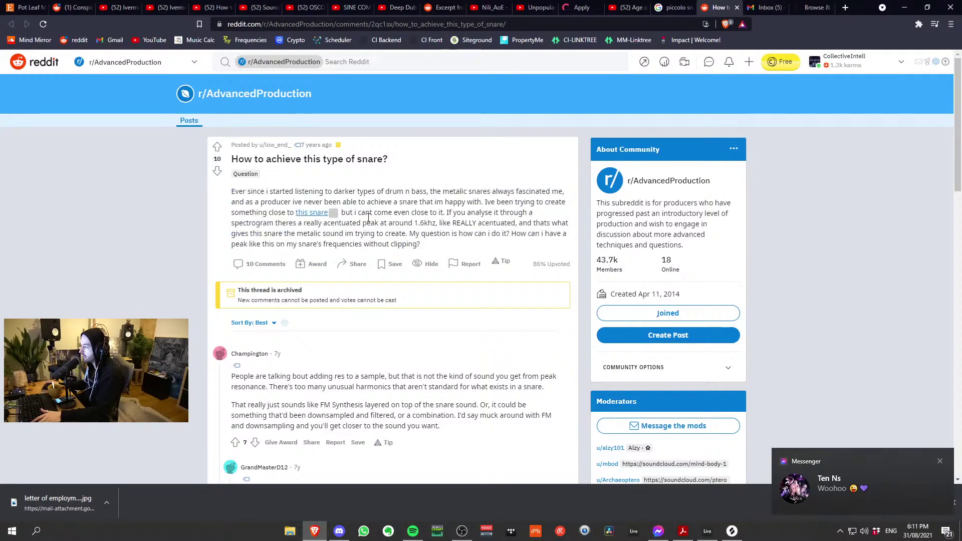
Step: Open the post's "this snare" link in a new tab, listen to "current value - g2 hunt" and pause the video
right_click(317, 219)
click(346, 223)
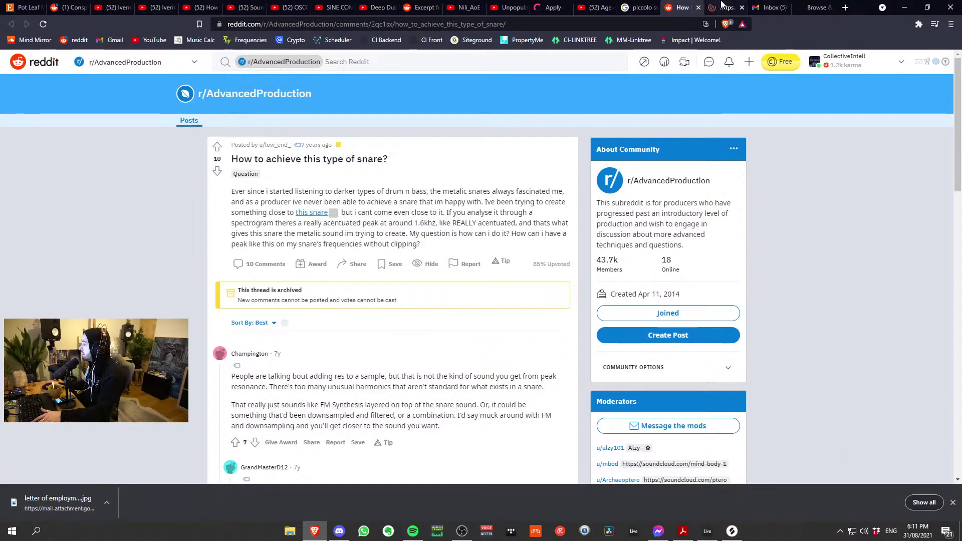
key(ctrl+Tab)
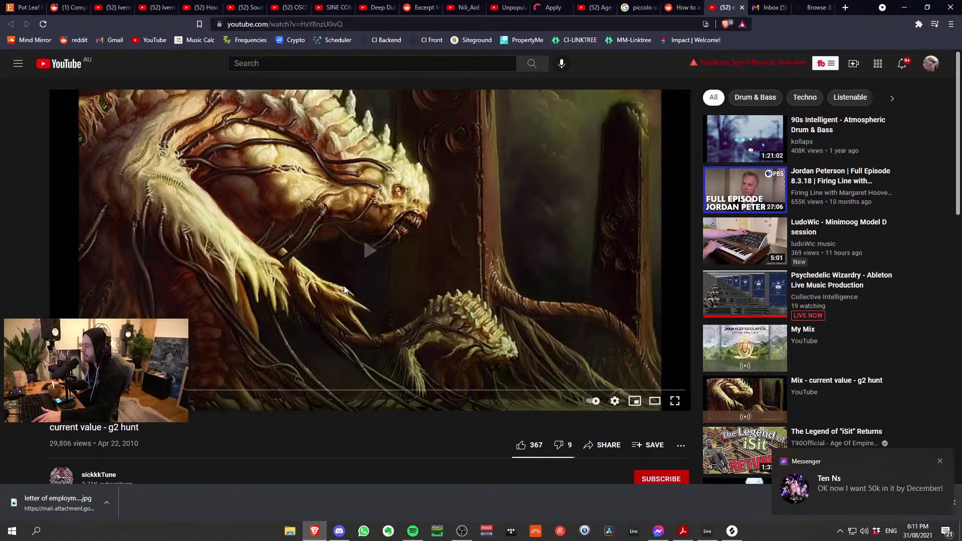
click(343, 286)
scroll(344, 285, down, 2)
Step: Read through the Reddit thread's comments for techniques on layering, resonance and processing the metallic snare
click(683, 7)
scroll(379, 343, down, 2)
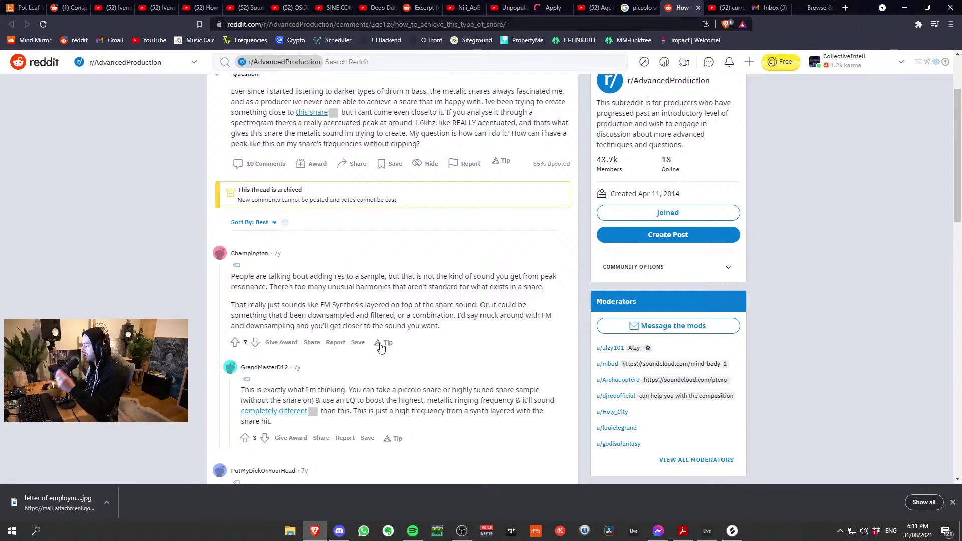
scroll(380, 347, down, 2)
drag(356, 292, 443, 302)
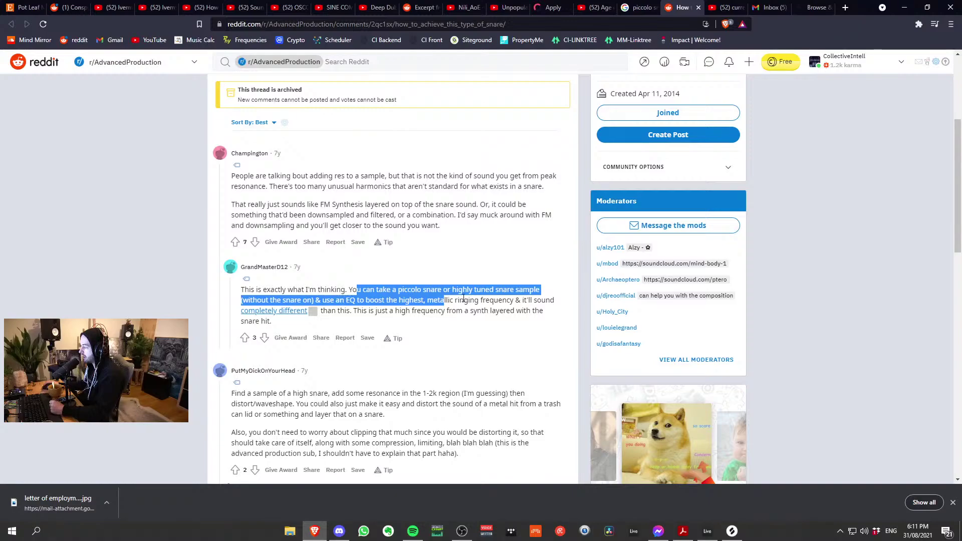
scroll(341, 324, down, 1)
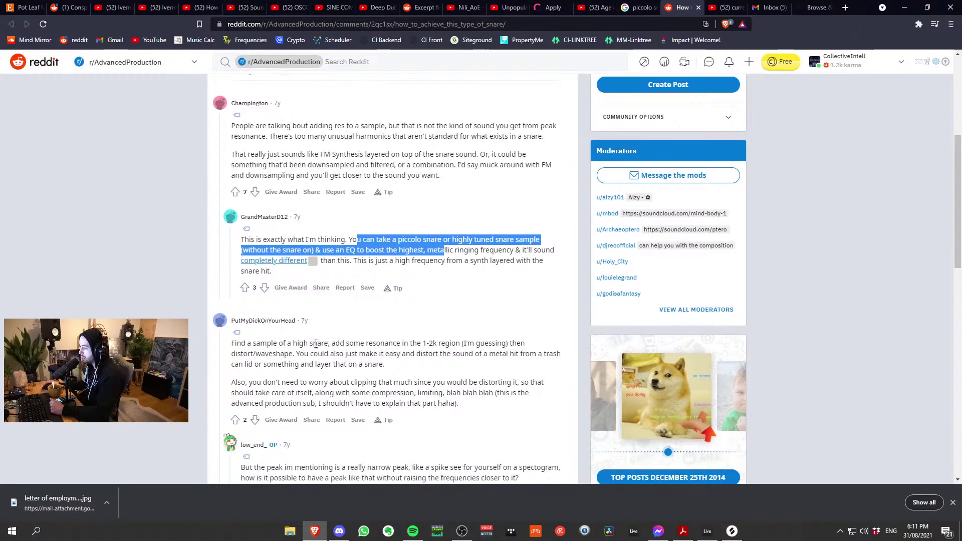
scroll(391, 367, down, 7)
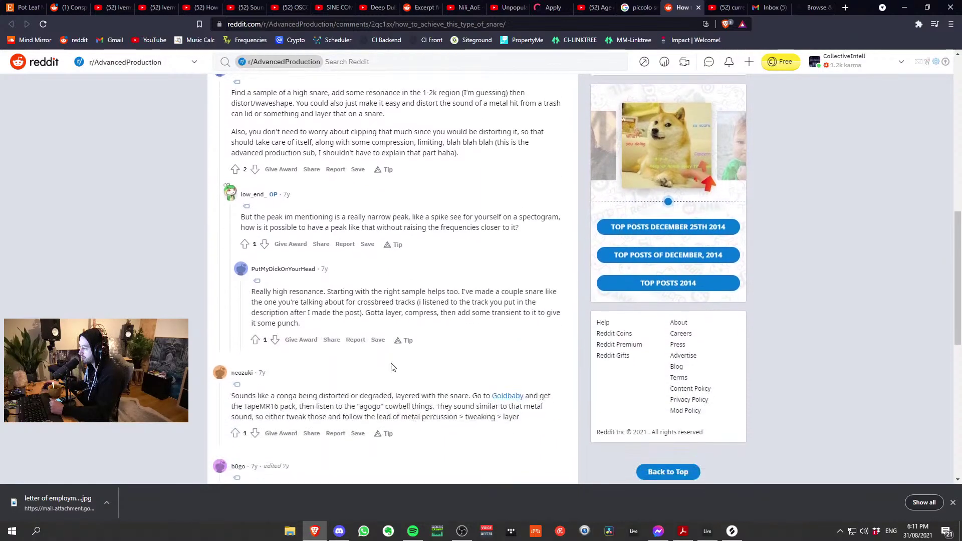
scroll(392, 367, down, 4)
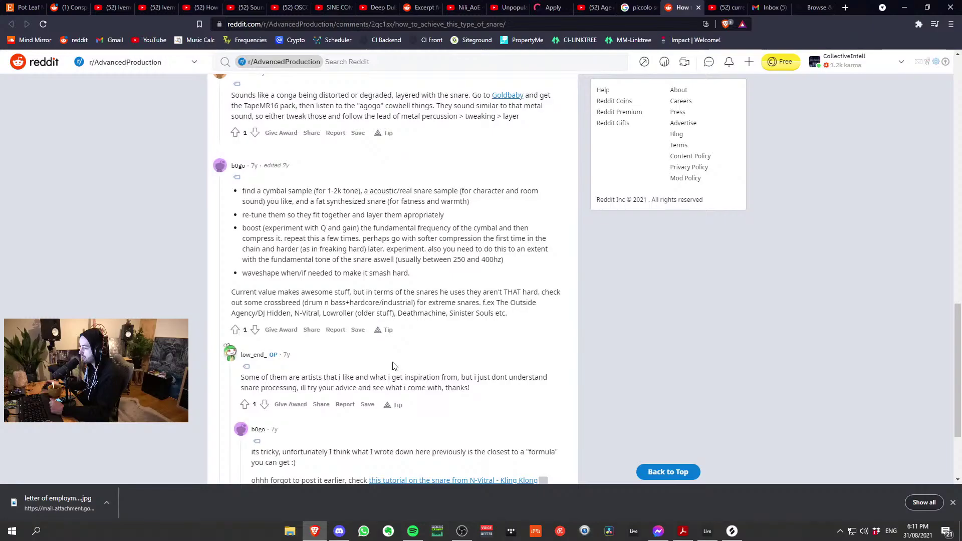
scroll(393, 366, down, 2)
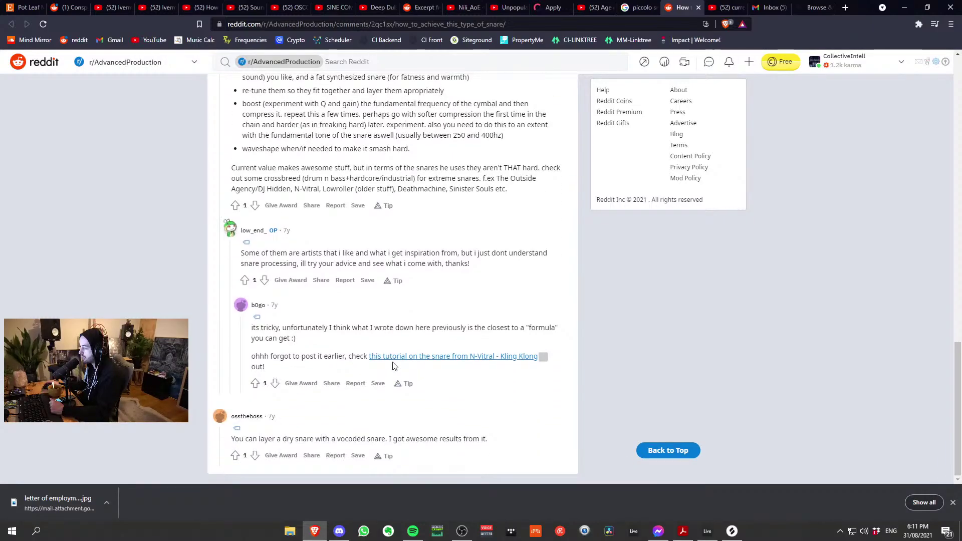
scroll(393, 367, up, 15)
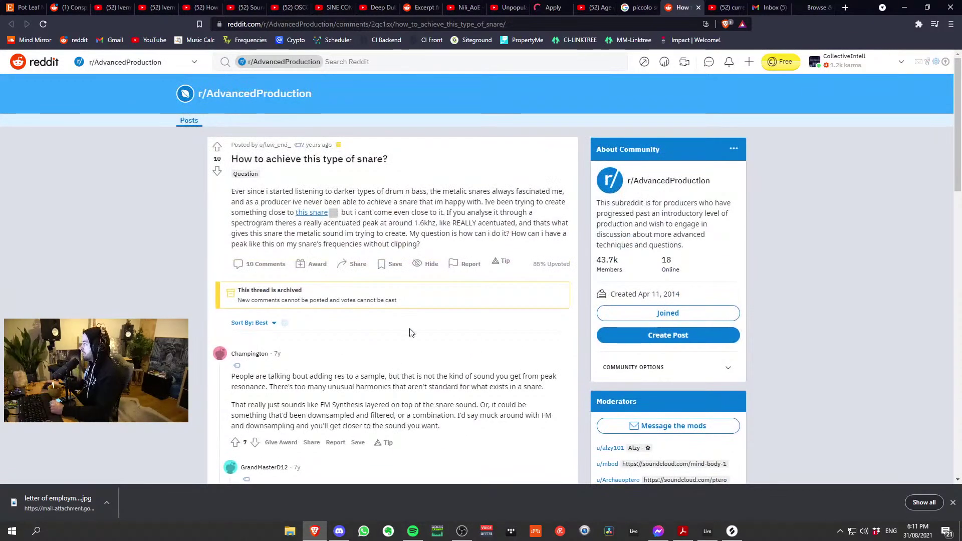
Step: Return to the Splice Piccolo Snare results and audition KSHMR_Tight_Snare_06.aif several times
click(816, 7)
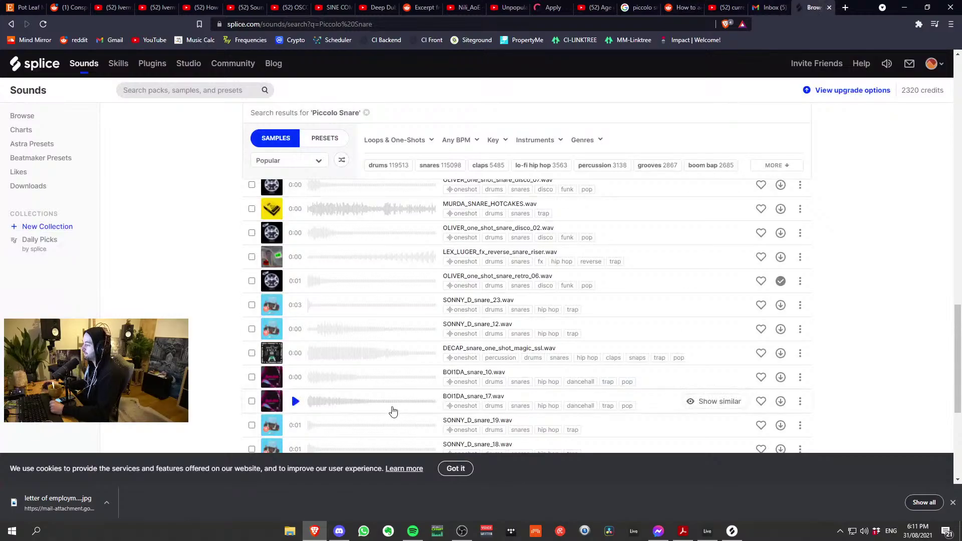
scroll(362, 412, down, 3)
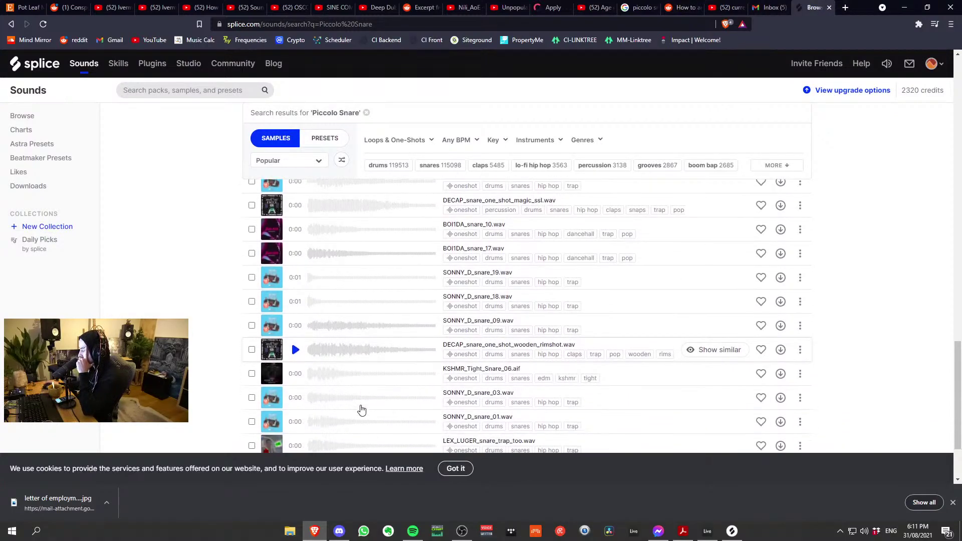
click(295, 372)
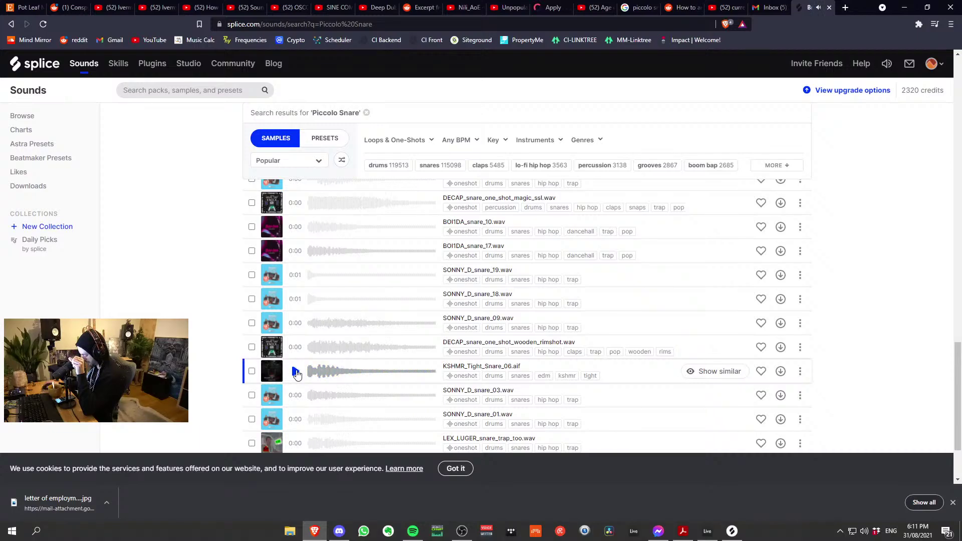
click(295, 371)
click(296, 371)
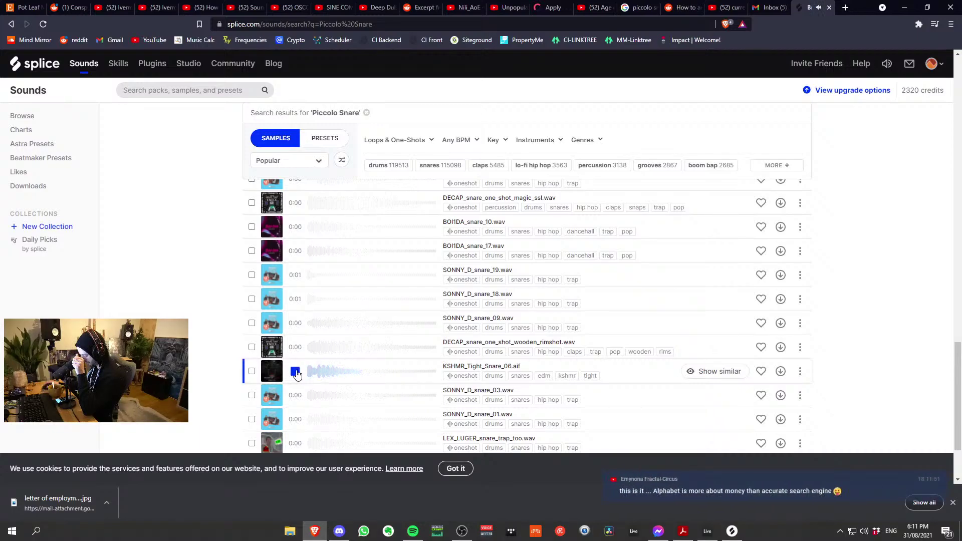
Step: Audition SONNY_D_snare_03.wav, SONNY_D_snare_01.wav, LEX_LUGER_snare_trap_too.wav and Snare_Hollow.wav at the end of the Piccolo Snare results
click(296, 395)
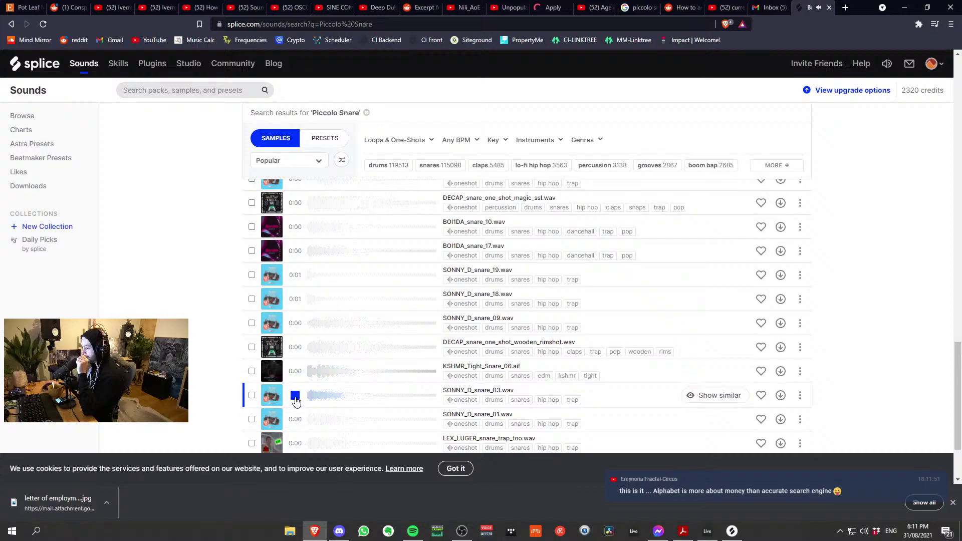
click(295, 419)
scroll(298, 423, down, 1)
click(294, 393)
click(295, 418)
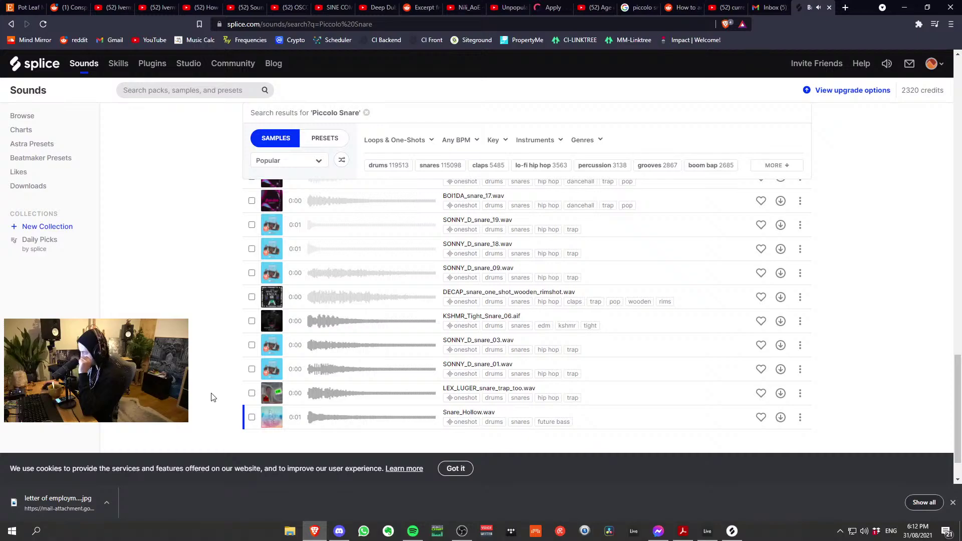
scroll(336, 412, down, 1)
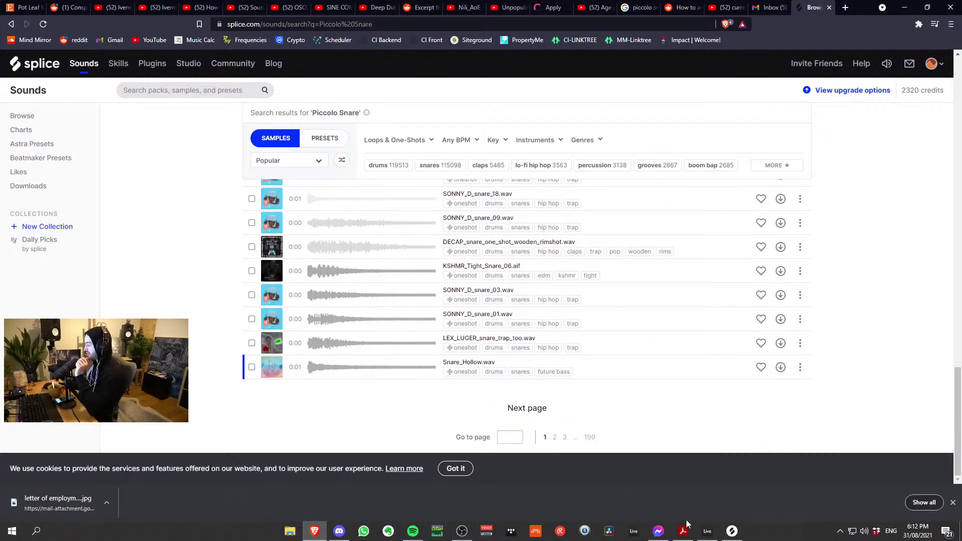
Step: Switch to Ableton Live and place OLIVER_one_shot_snare_retro_06.wav from the Splice desktop library on audio track 17 at bar 34
click(699, 530)
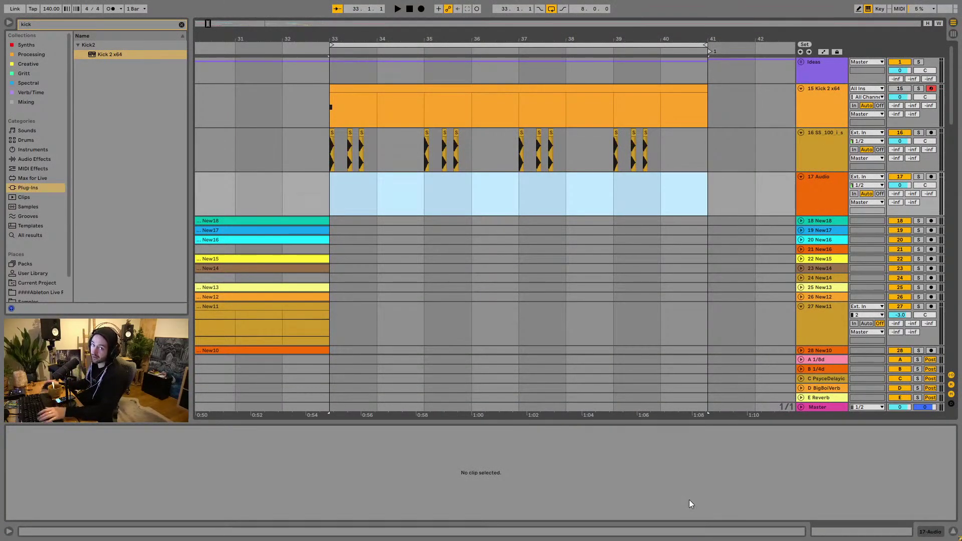
key(super)
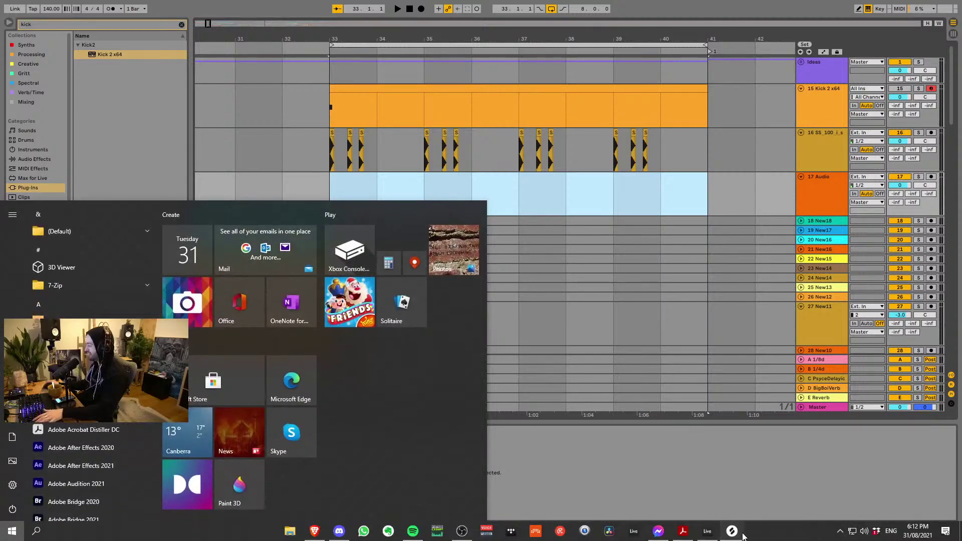
click(731, 529)
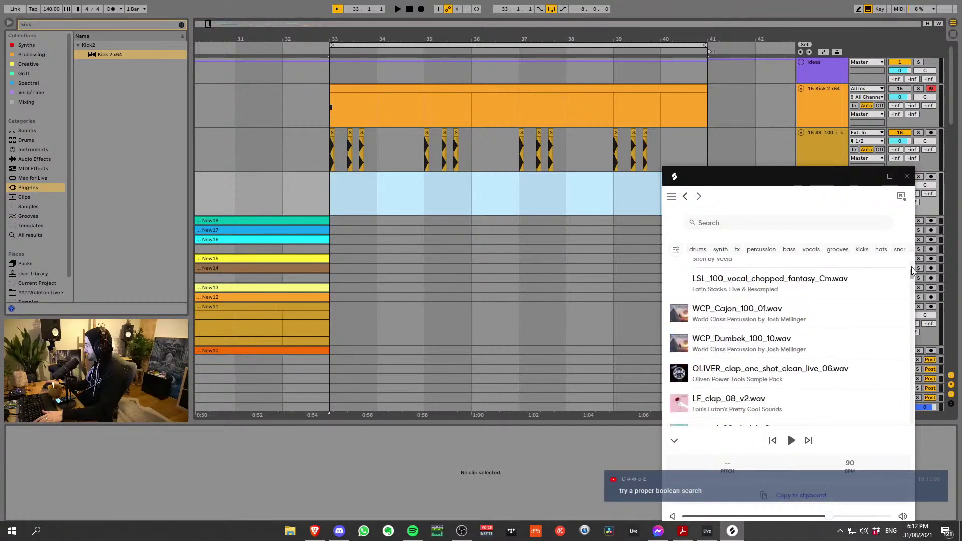
click(680, 285)
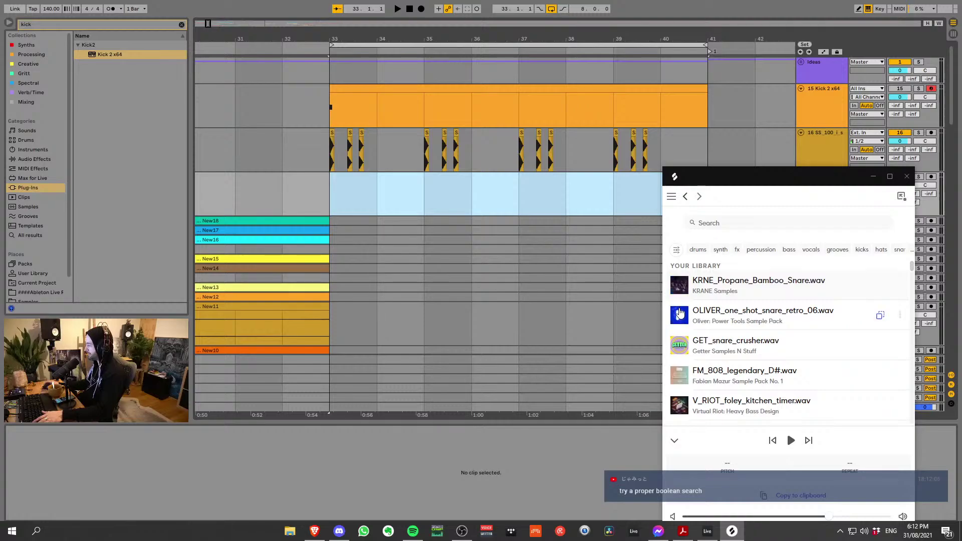
click(704, 314)
drag(704, 314, 381, 193)
Step: Play the beat from bar 33 and duplicate the two-bar snare section on track 17 three times, filling the loop up to bar 41
click(334, 197)
key(space)
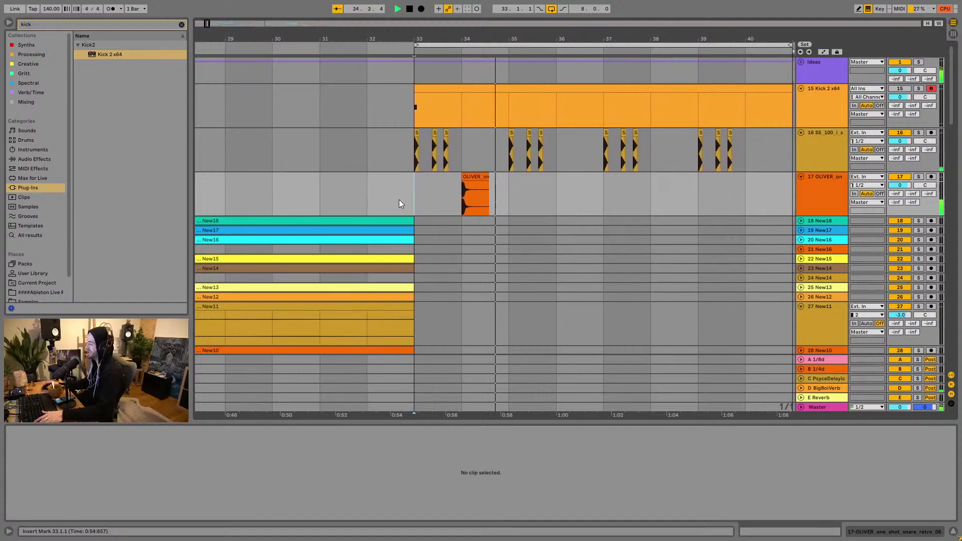
drag(387, 198, 481, 196)
key(ctrl+d)
key(ctrl+d)
key(ctrl+d)
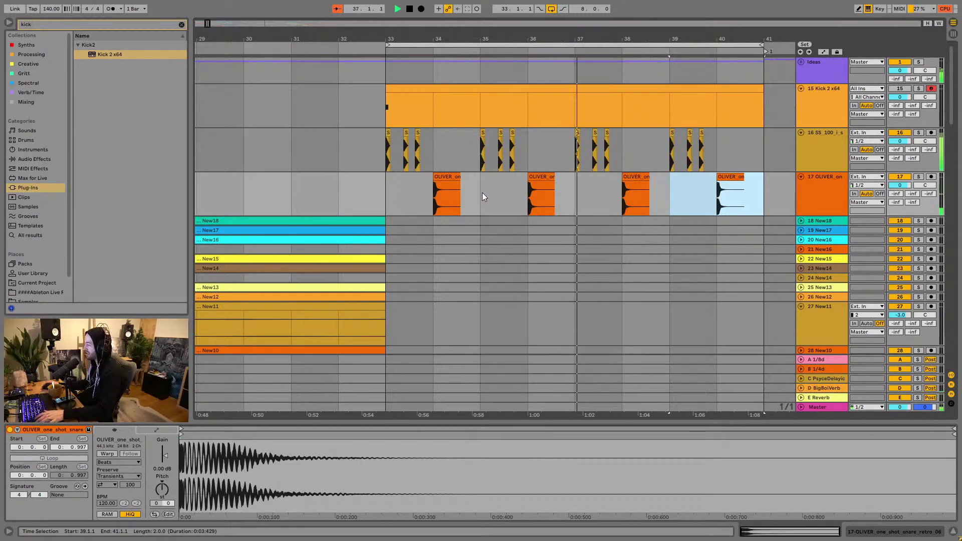
click(576, 196)
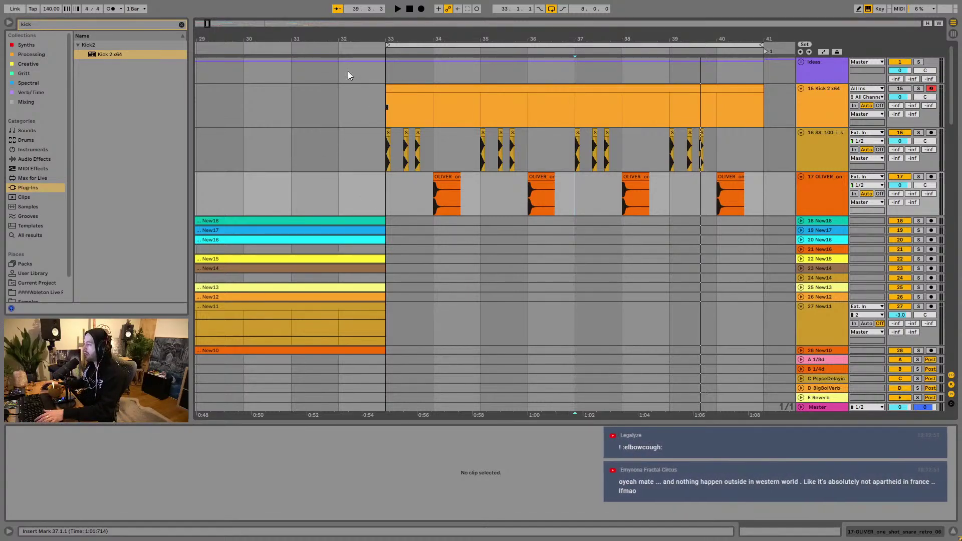
Step: Show the whole arrangement and play it from bar 1 to hear the original parts leading into the new beat
scroll(350, 74, left, 2)
drag(526, 70, 527, 53)
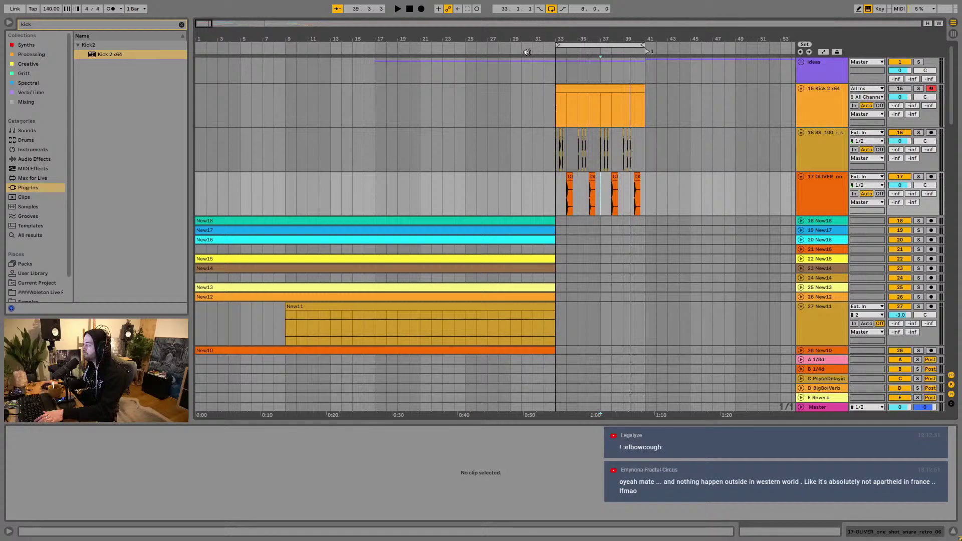
click(410, 9)
click(397, 9)
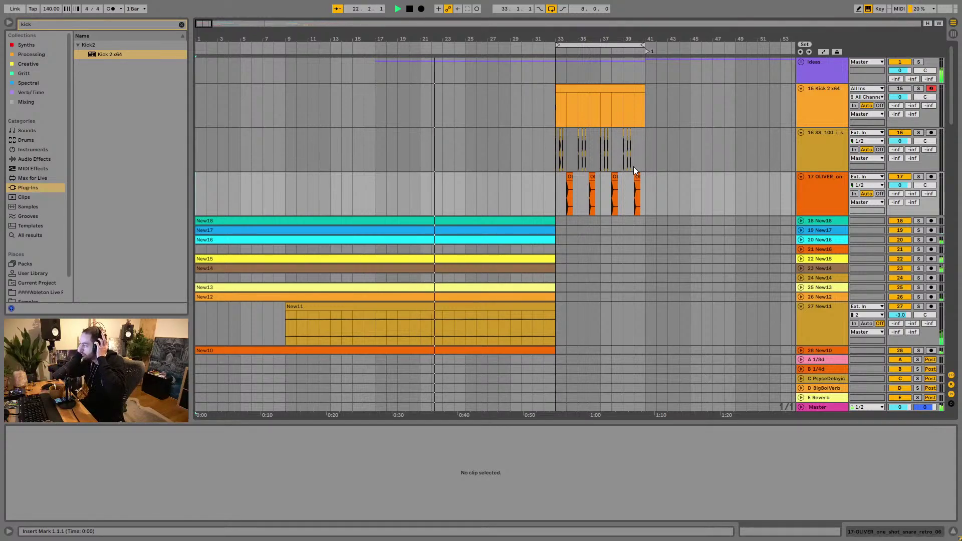
Step: Delete the Kick 2 x64 track from the arrangement
click(815, 89)
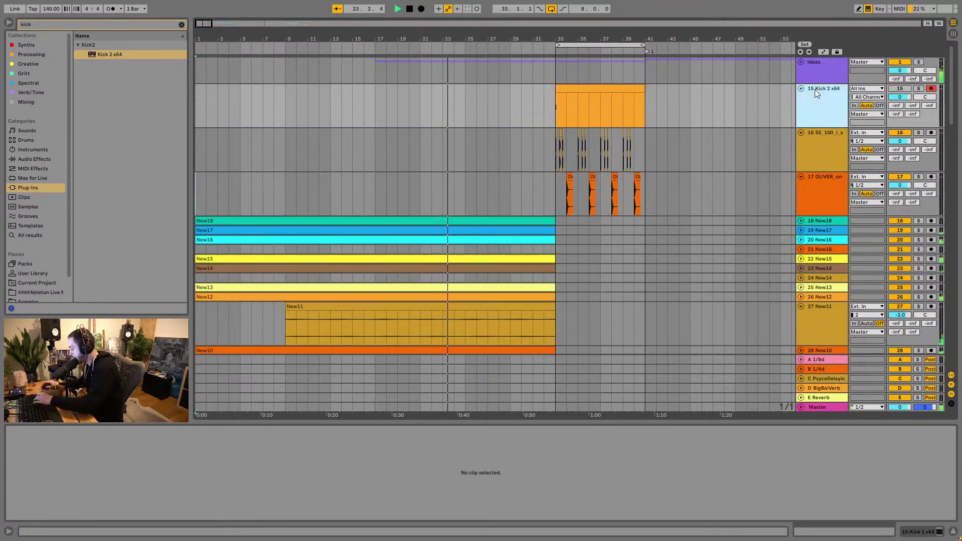
key(Delete)
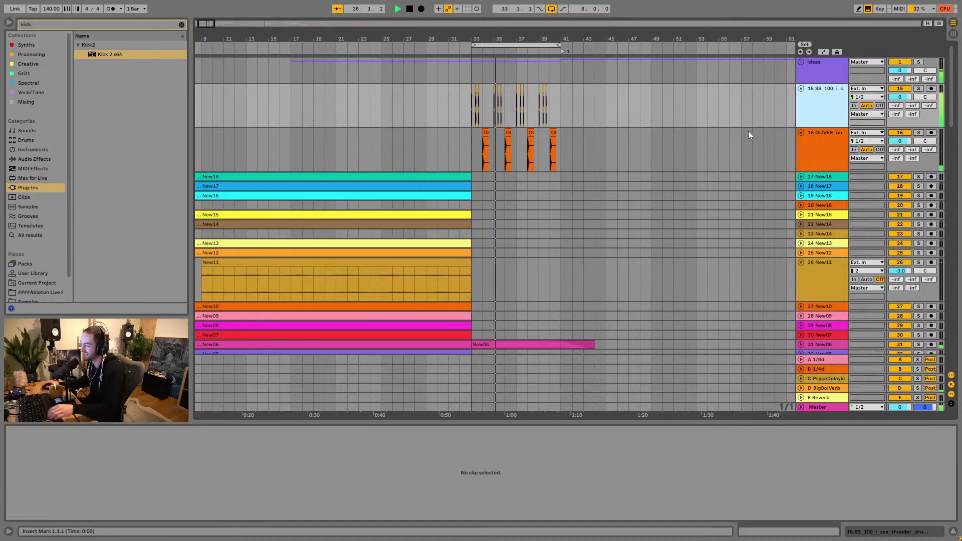
Step: Set the volume of the OLIVER snare track to -3.0 dB
scroll(677, 130, down, 3)
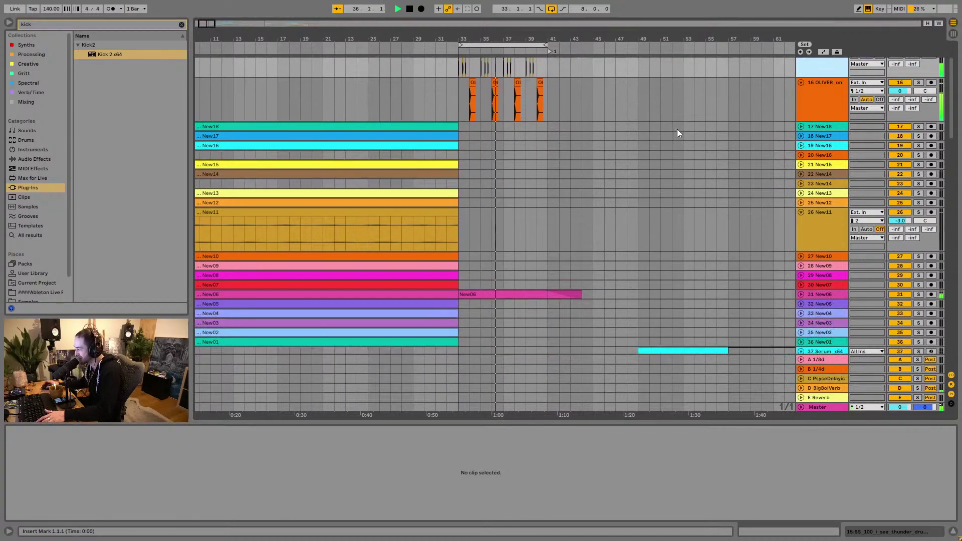
scroll(676, 134, up, 3)
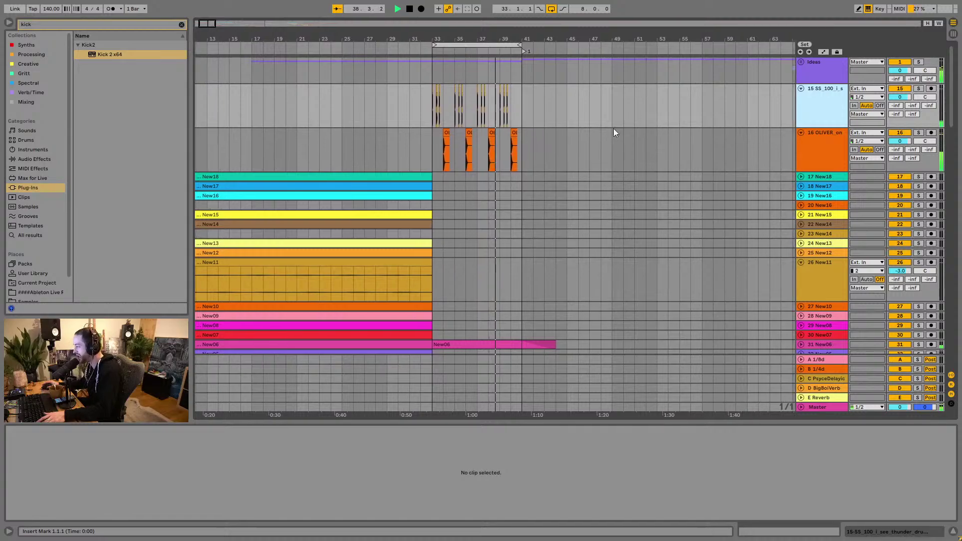
drag(459, 40, 461, 100)
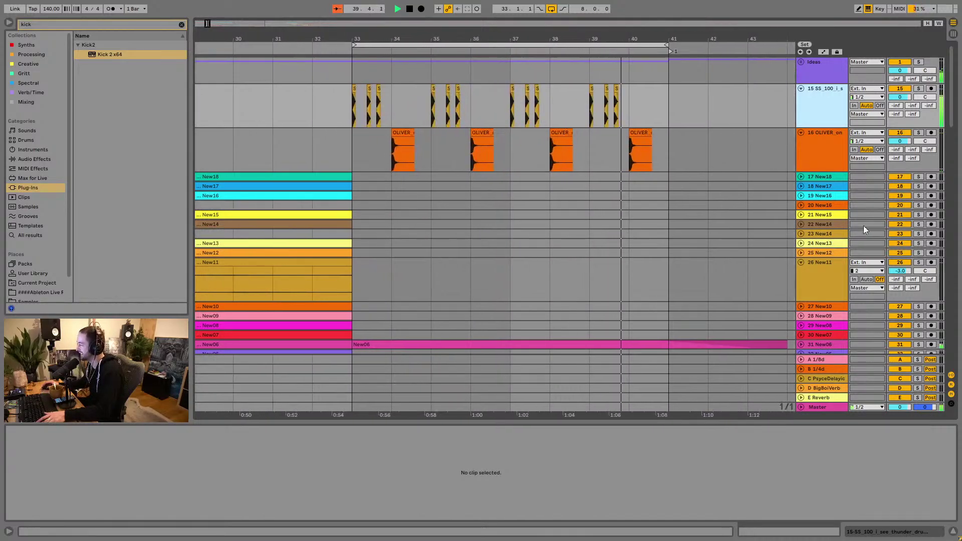
click(901, 142)
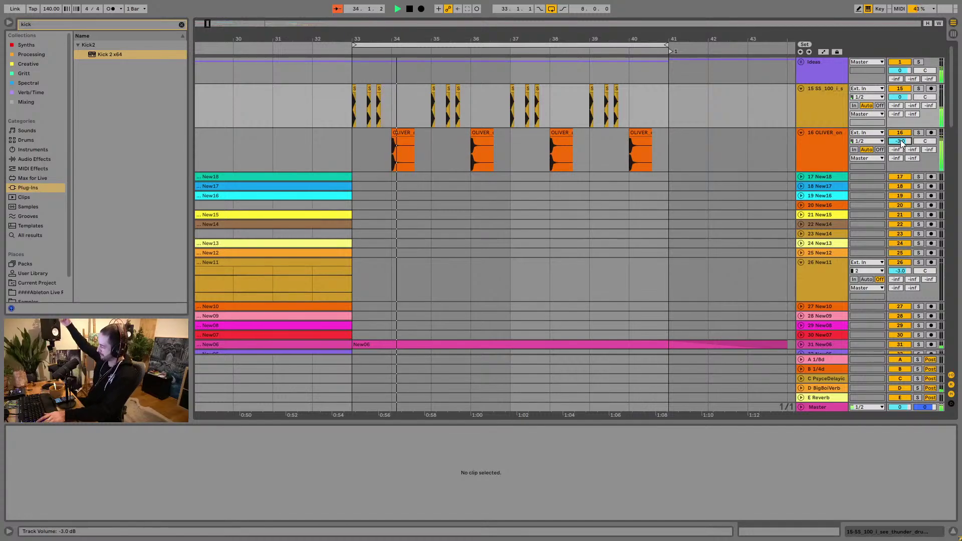
Step: Restart playback from bar 28 to listen to the build-up before the drop, scrolling through the tracks
key(space)
click(270, 146)
mouse_move(333, 34)
mouse_down()
mouse_move(451, 21)
mouse_move(452, 11)
mouse_up()
click(353, 163)
key(space)
scroll(533, 138, down, 1)
scroll(533, 142, down, 5)
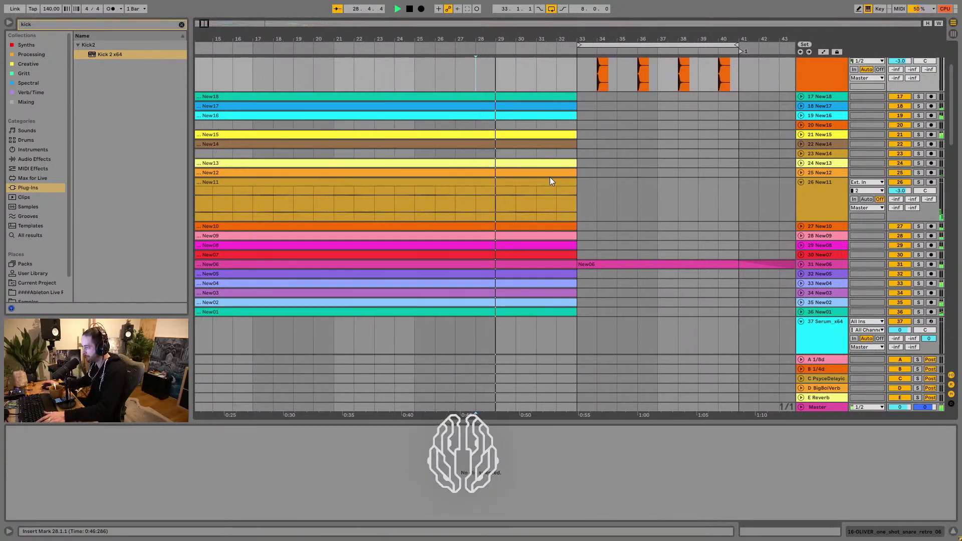
Step: Expand the New14 and New15 tracks and solo New15
key(w)
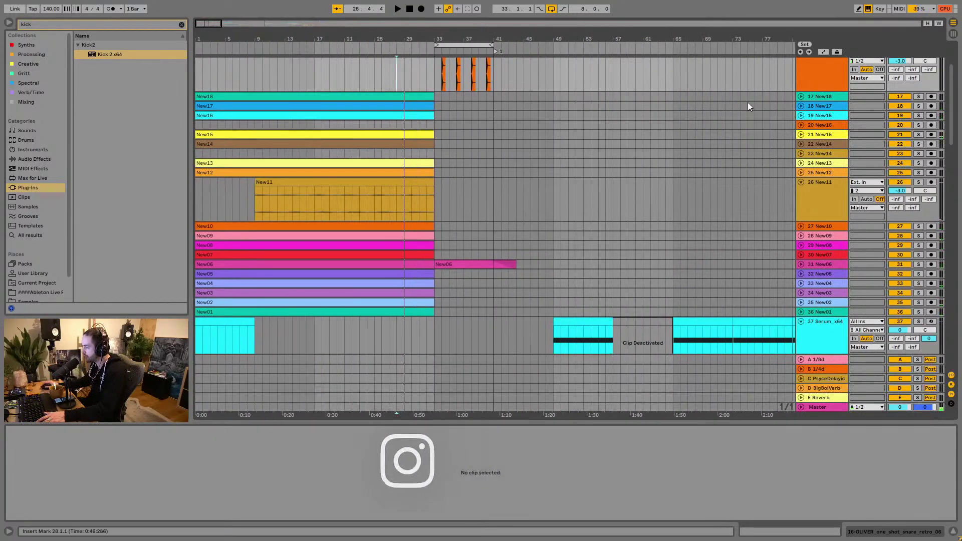
click(800, 144)
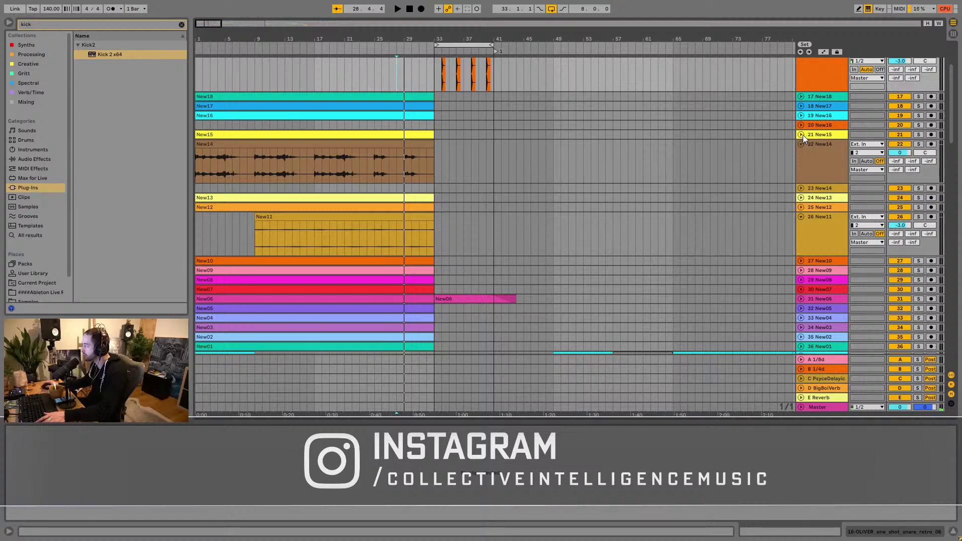
click(800, 135)
click(918, 134)
Step: Listen to the end of the soloed New15 riser, playing it from bar 28 and again from bar 31
key(space)
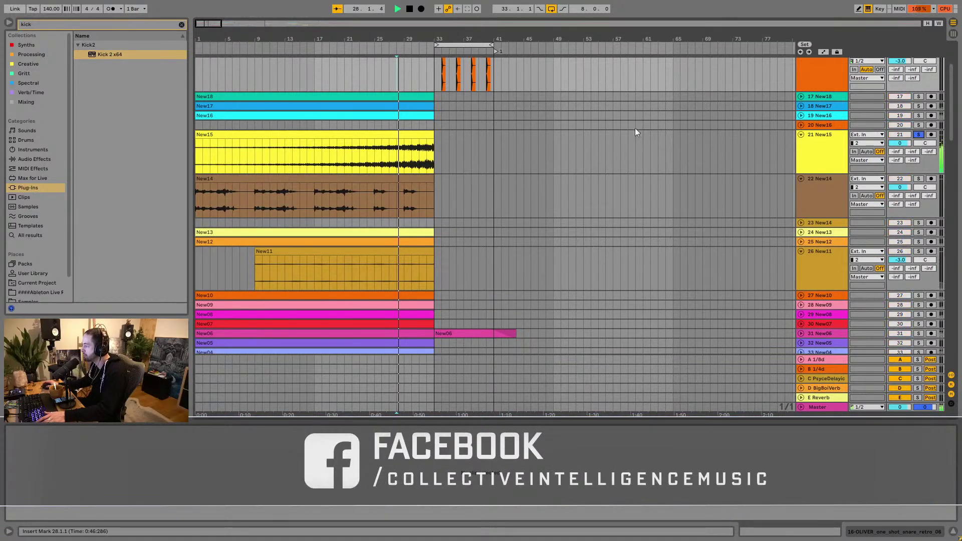
key(z)
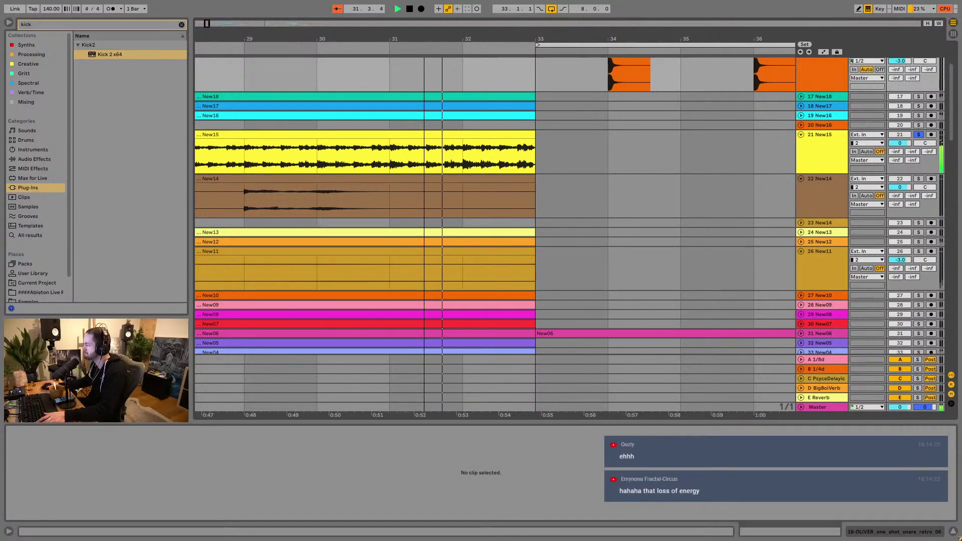
key(space)
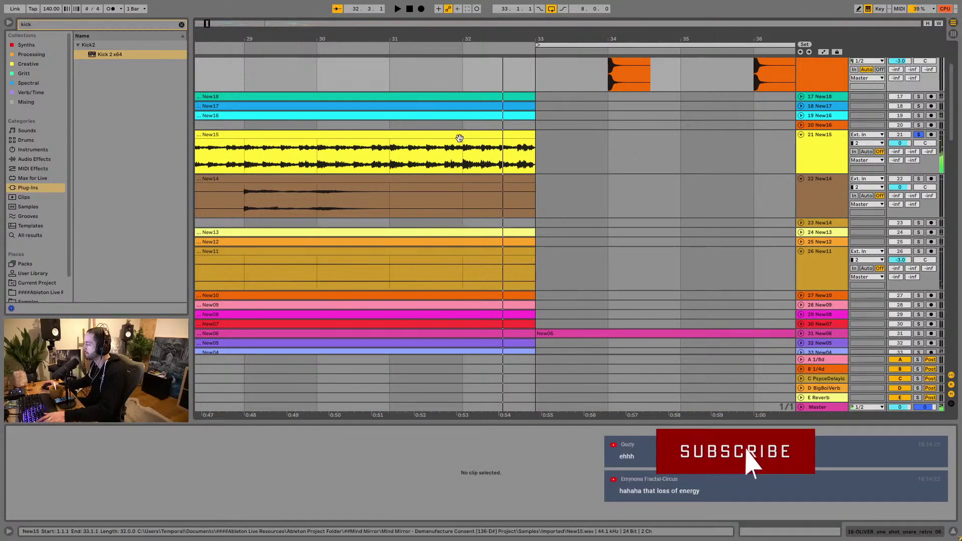
click(399, 165)
key(space)
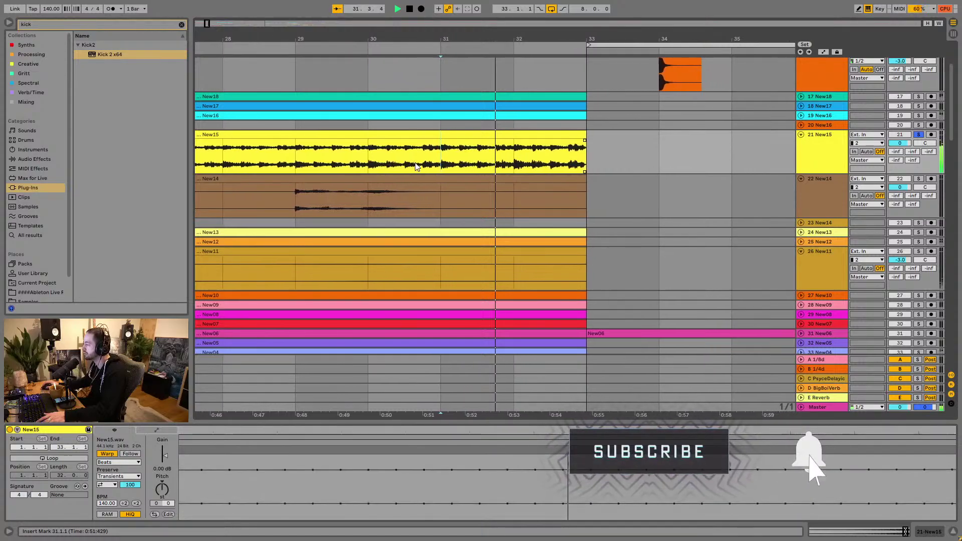
key(space)
Step: Try ending the New15 clip shortly after bar 32, listen to it, and extend the clip back to bar 33
drag(564, 138, 500, 146)
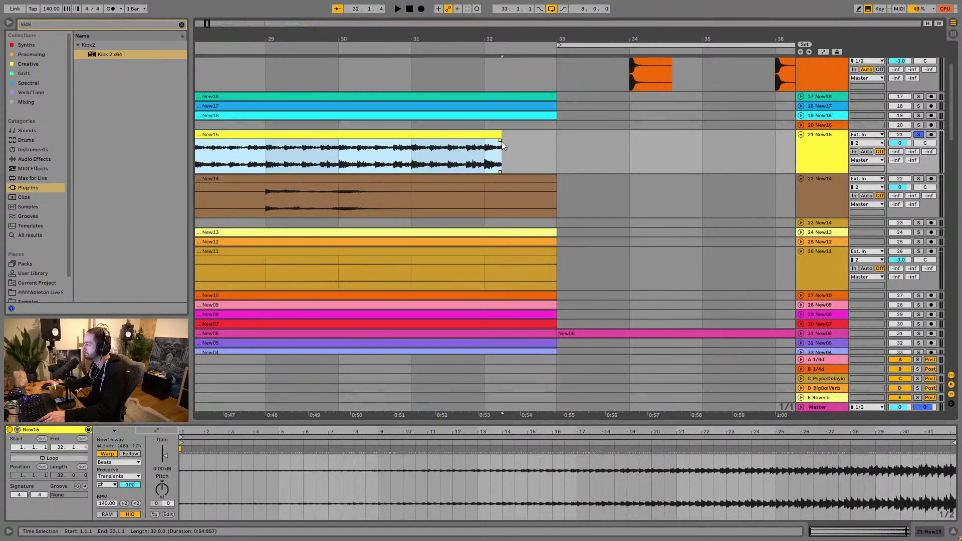
key(space)
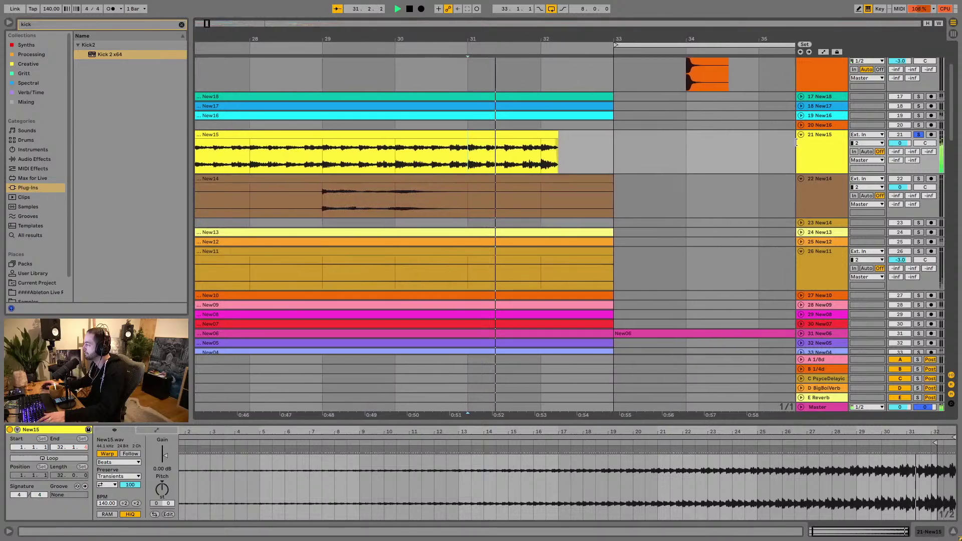
key(space)
click(462, 136)
drag(462, 136, 523, 139)
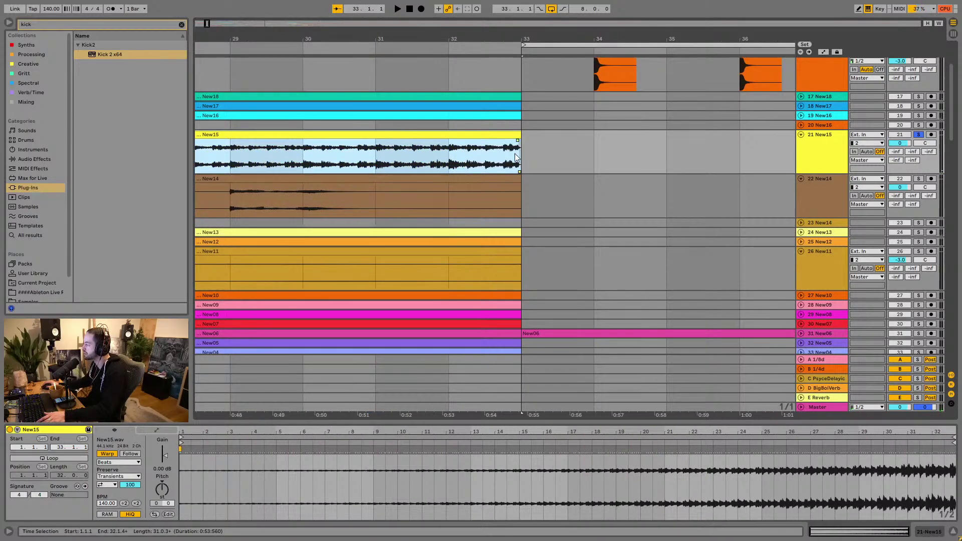
click(519, 143)
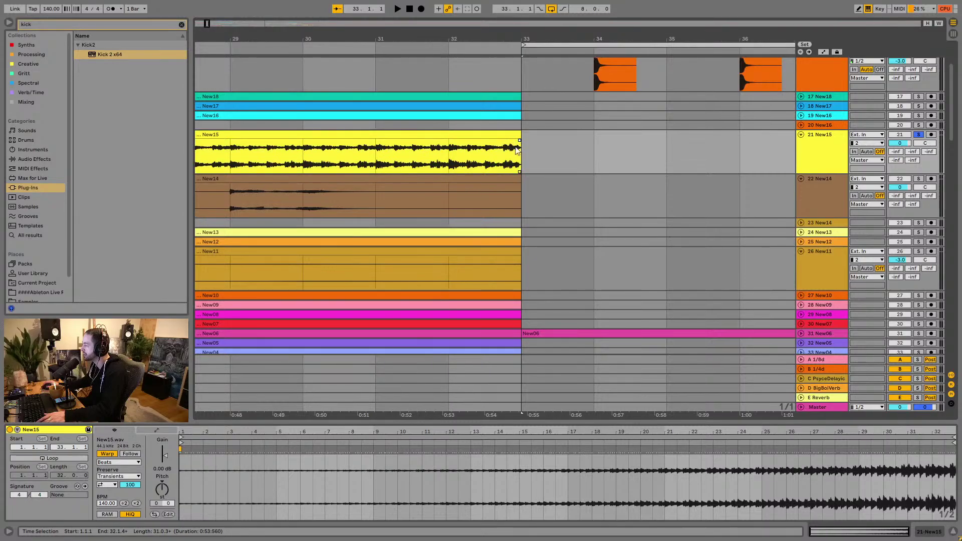
Step: Play from bar 32 into the drop and turn off solo on New15
key(space)
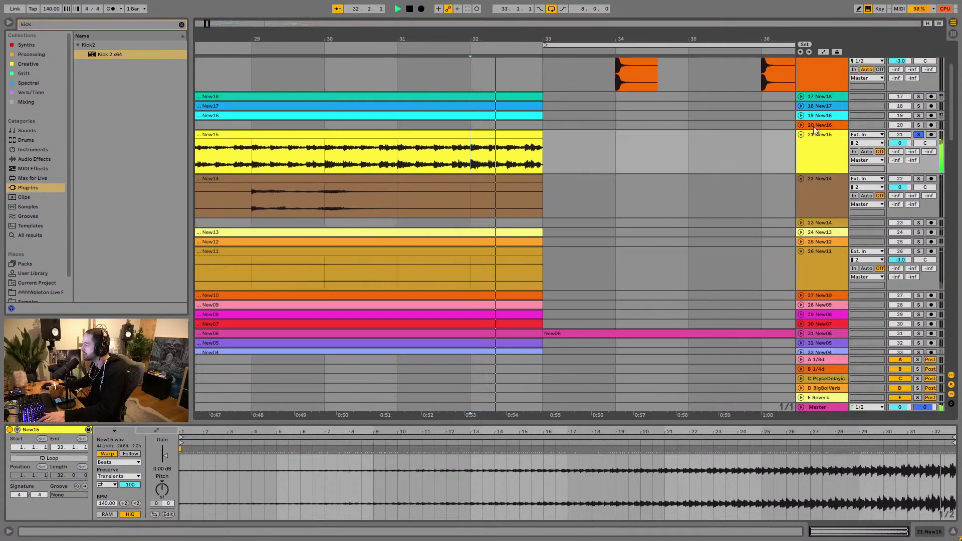
click(918, 134)
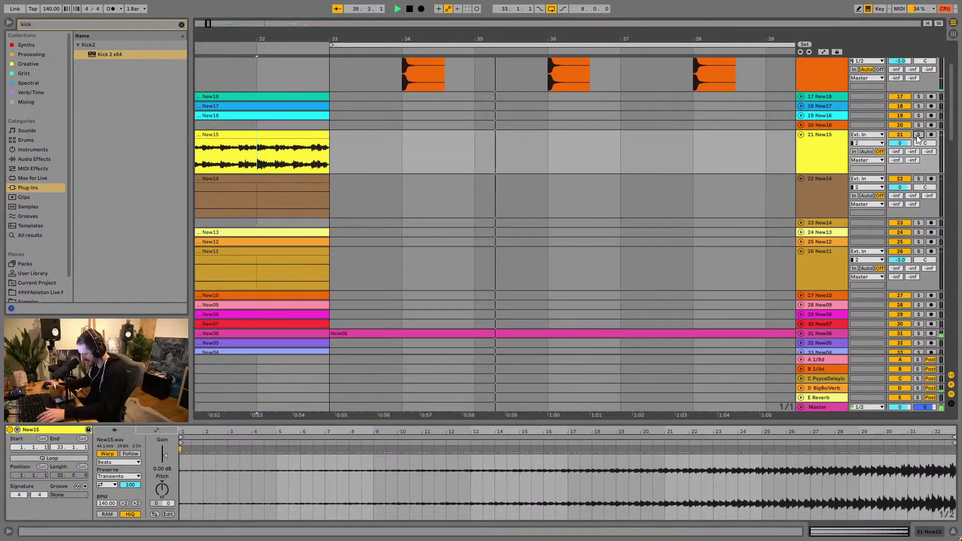
drag(548, 39, 548, 11)
key(space)
Step: Move all kick and snare clips on tracks 15 and 16 four bars later, so the pattern begins at bar 37
scroll(546, 161, up, 2)
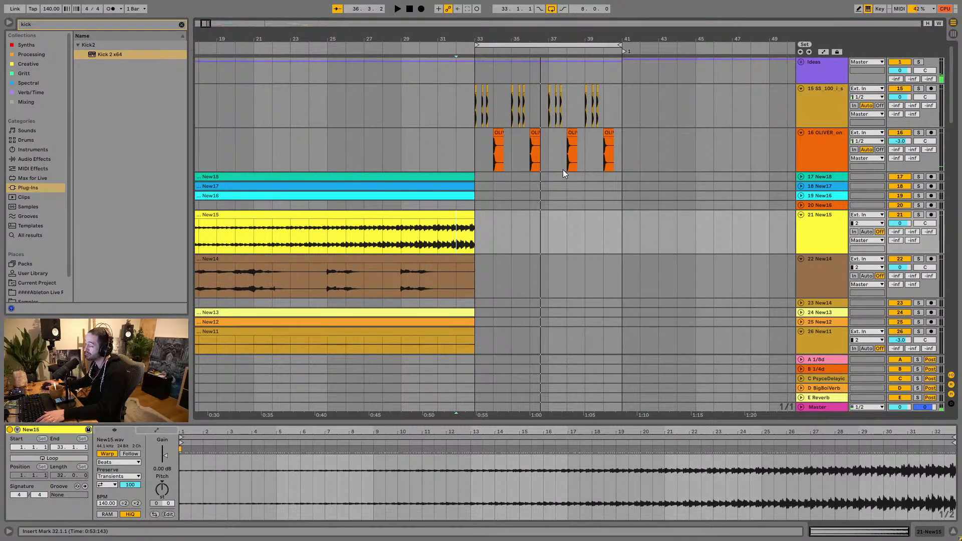
drag(384, 38, 434, 36)
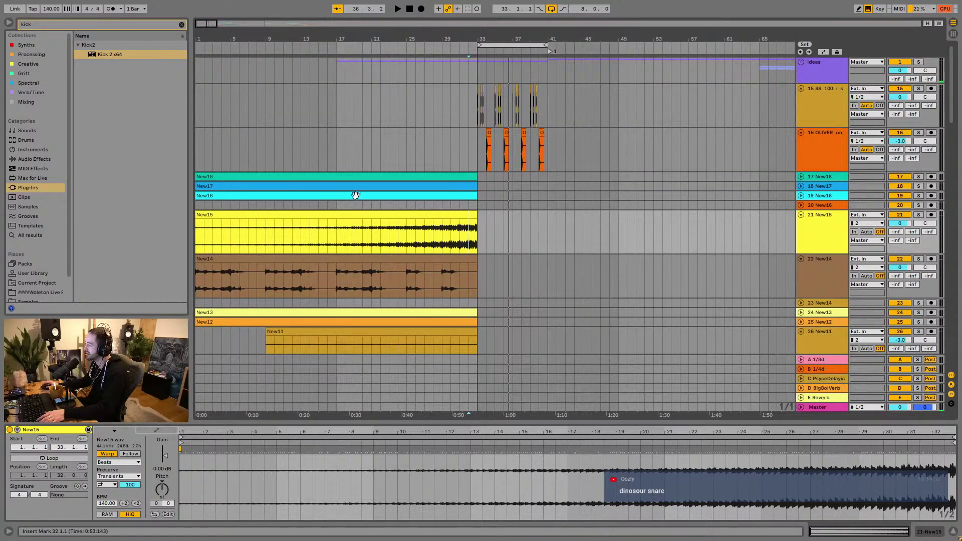
click(400, 145)
drag(476, 88, 550, 142)
drag(489, 133, 524, 133)
Step: Play the transition from bar 31 and extend the arrangement loop to 16 bars, starting at bar 33
click(460, 137)
key(space)
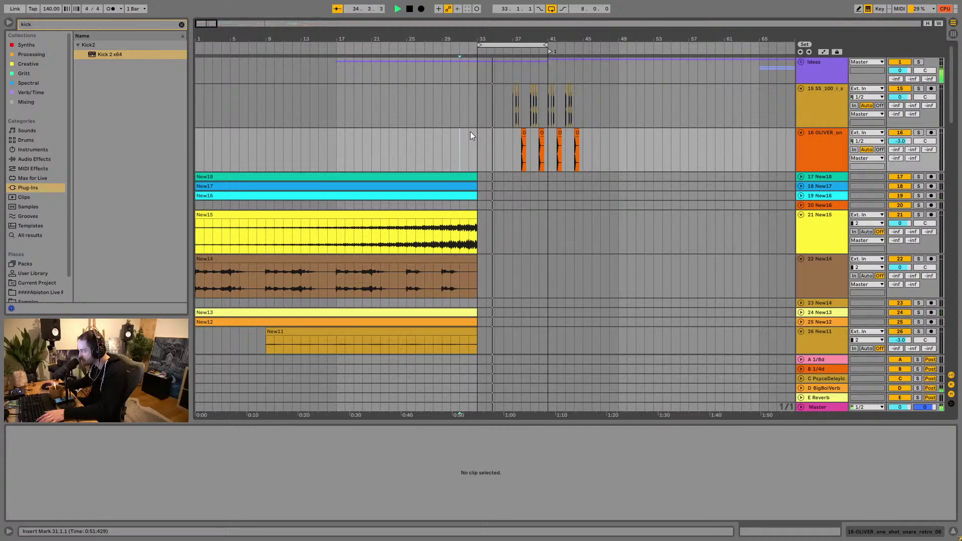
click(545, 43)
drag(546, 43, 612, 48)
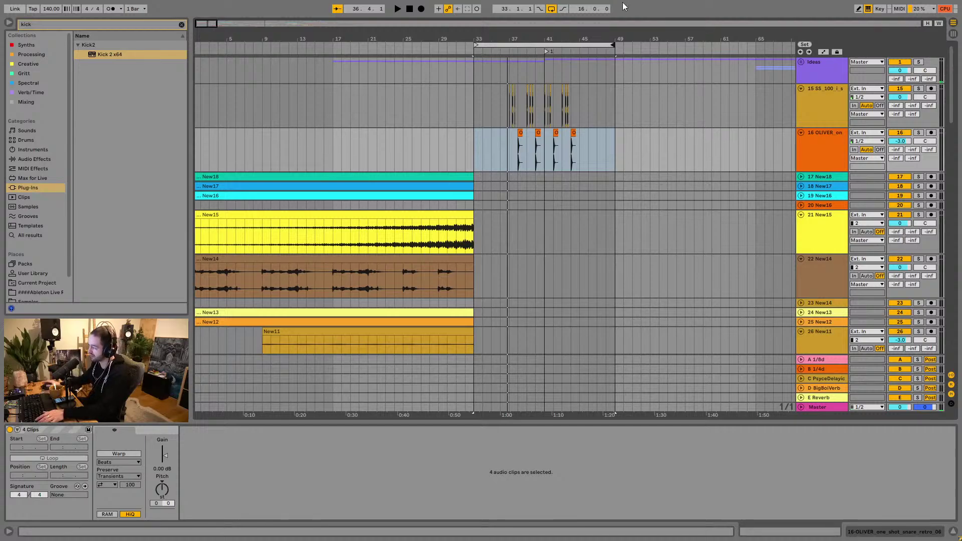
Step: Add a locator at bar 37, where the first kick clip starts
click(511, 100)
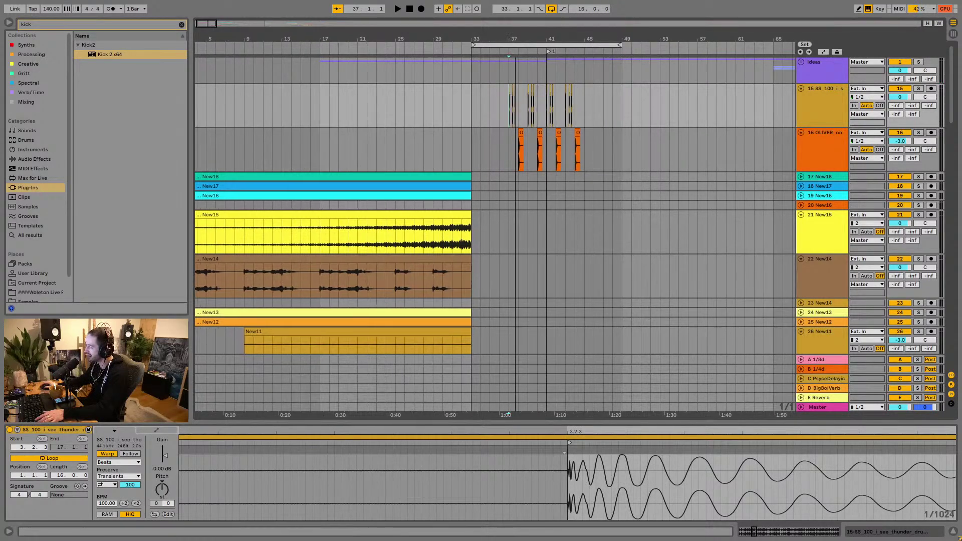
drag(515, 37, 516, 39)
right_click(497, 52)
click(508, 76)
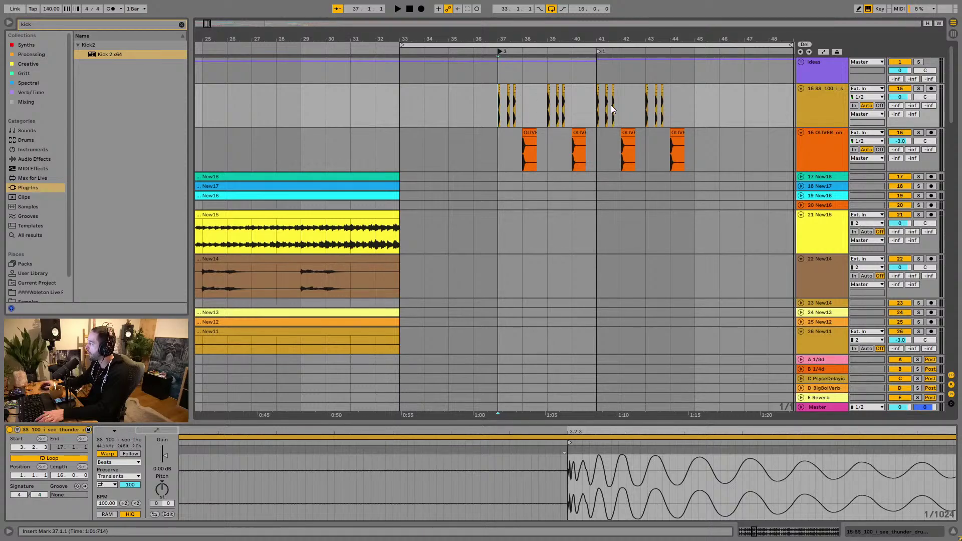
Step: Mark the empty four-bar gap from bar 33 to 37 on the snare track and play the drums from bar 37
drag(401, 151, 493, 157)
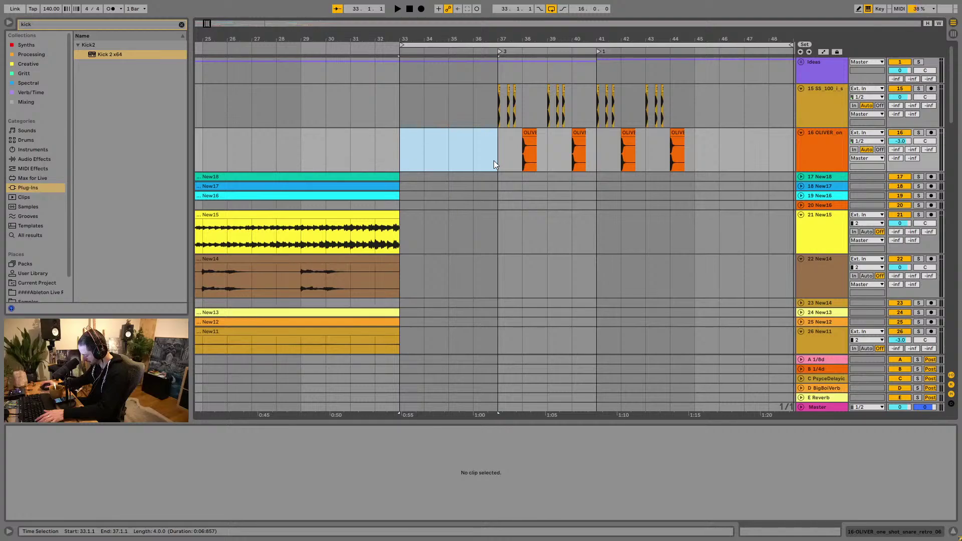
click(492, 151)
key(space)
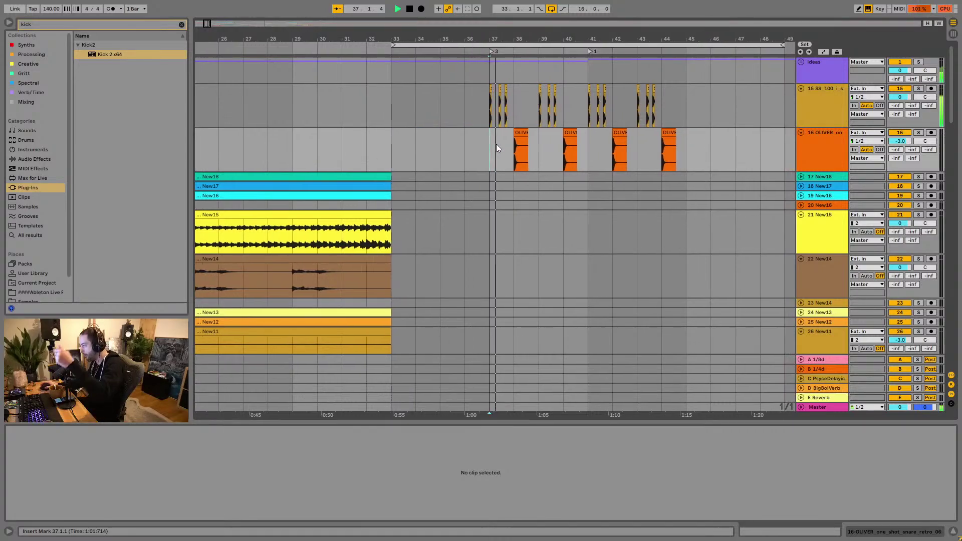
key(space)
Step: Delete the kick clips that follow the first hit at bar 37 and select the remaining kick clip
drag(474, 110, 499, 113)
key(Delete)
drag(511, 40, 510, 92)
click(440, 140)
click(371, 102)
click(352, 90)
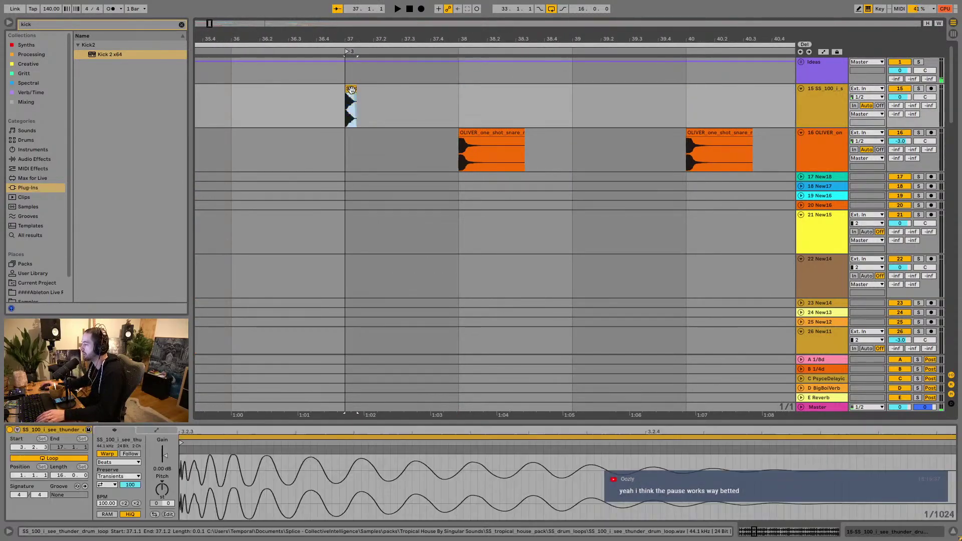
Step: Set the arrangement's fixed grid to 1/8
scroll(365, 103, left, 3)
right_click(509, 99)
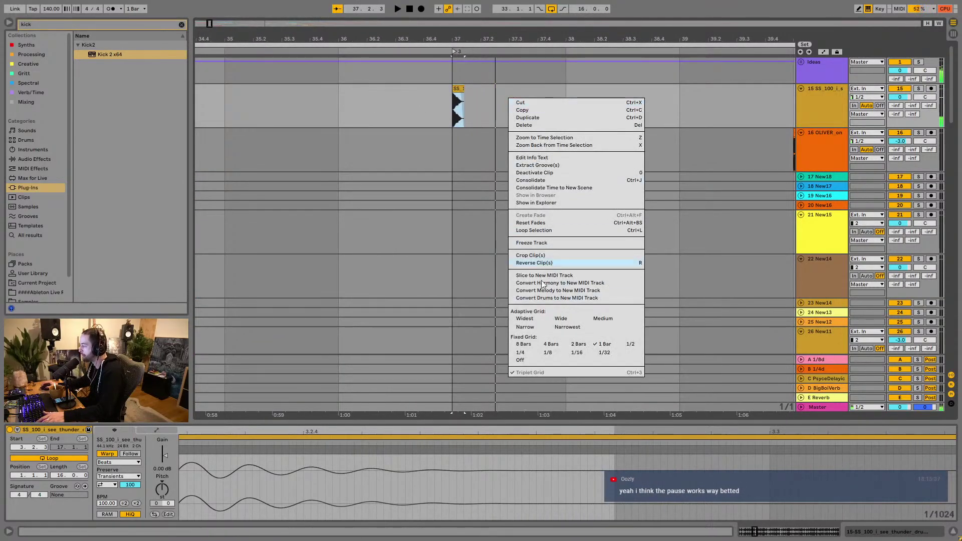
click(550, 353)
Step: Play the kick at bar 37, duplicate it on the same track, and shift the copy closer to the first hit
click(460, 90)
key(space)
key(space)
drag(480, 94, 499, 96)
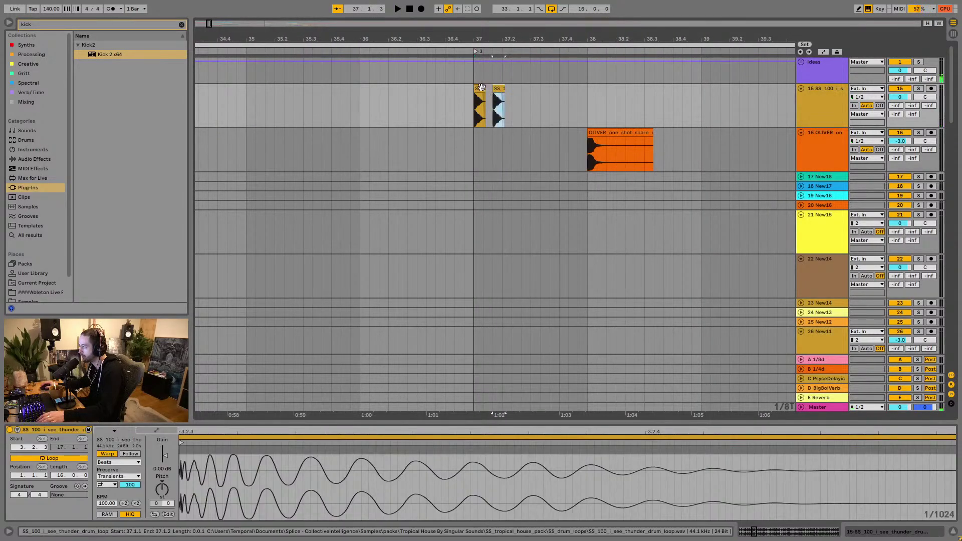
key(plus)
key(plus)
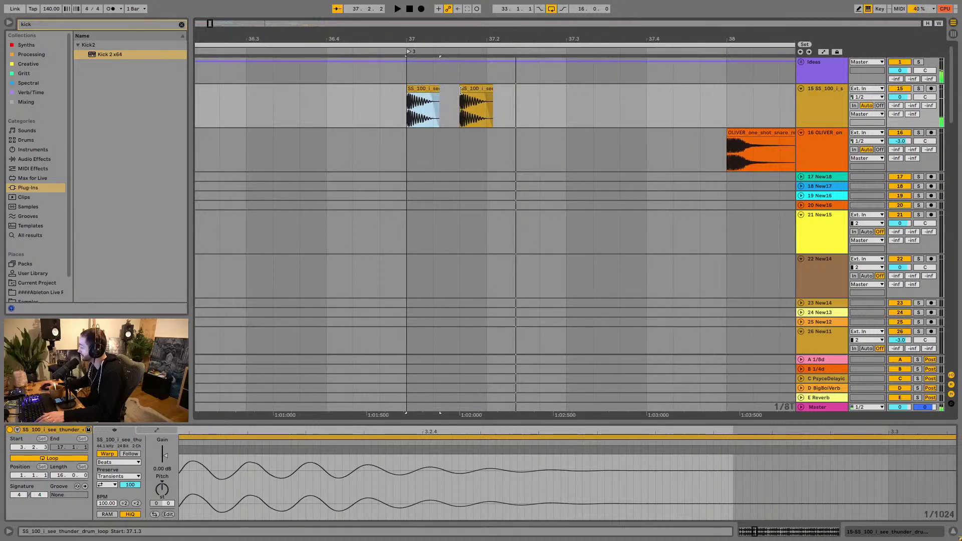
drag(475, 98, 458, 91)
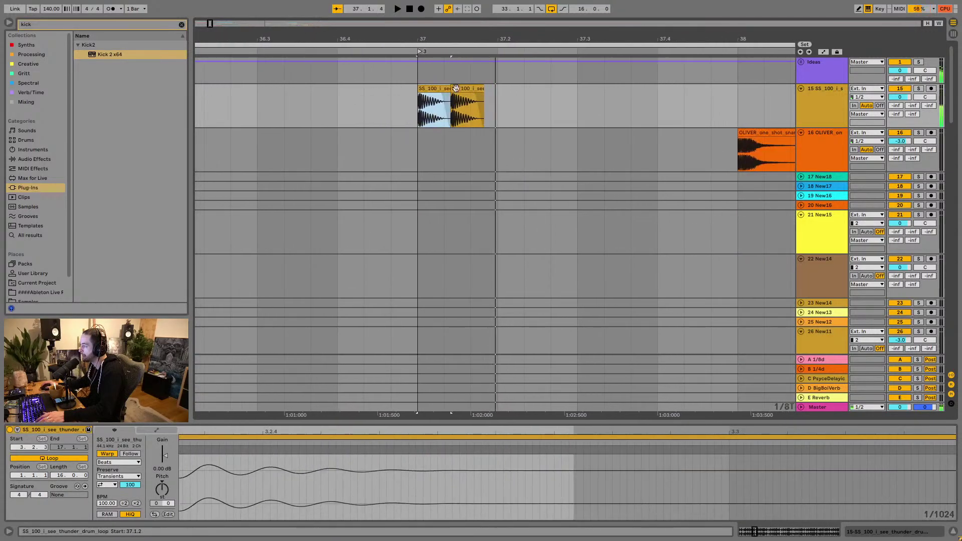
Step: Set the fixed grid to 1/16 and arrange the kick copies at 37.1.3 and 37.2.3
right_click(482, 73)
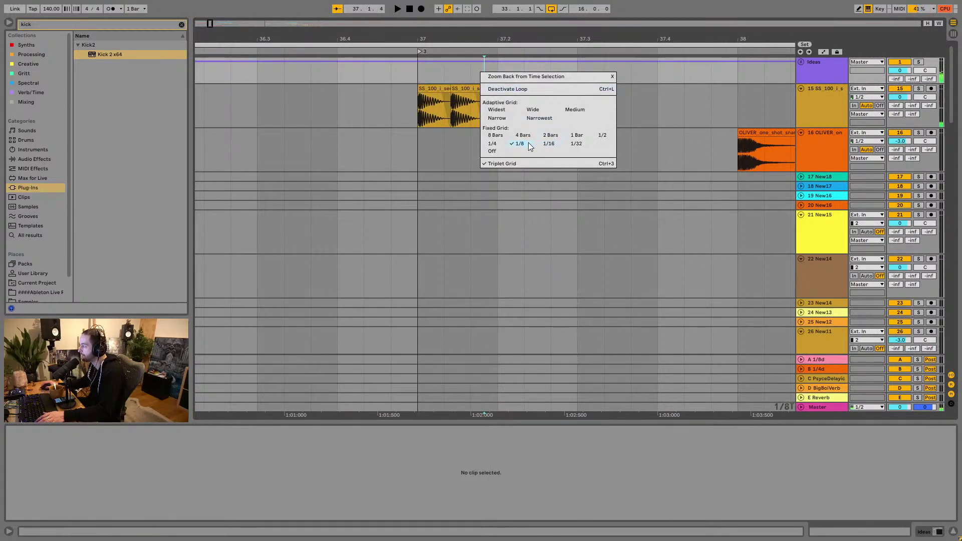
click(548, 144)
drag(466, 90, 519, 97)
Step: Set the gain of the second kick clip, at 37.1.3, to -4.00 dB
scroll(430, 90, left, 2)
scroll(436, 93, right, 3)
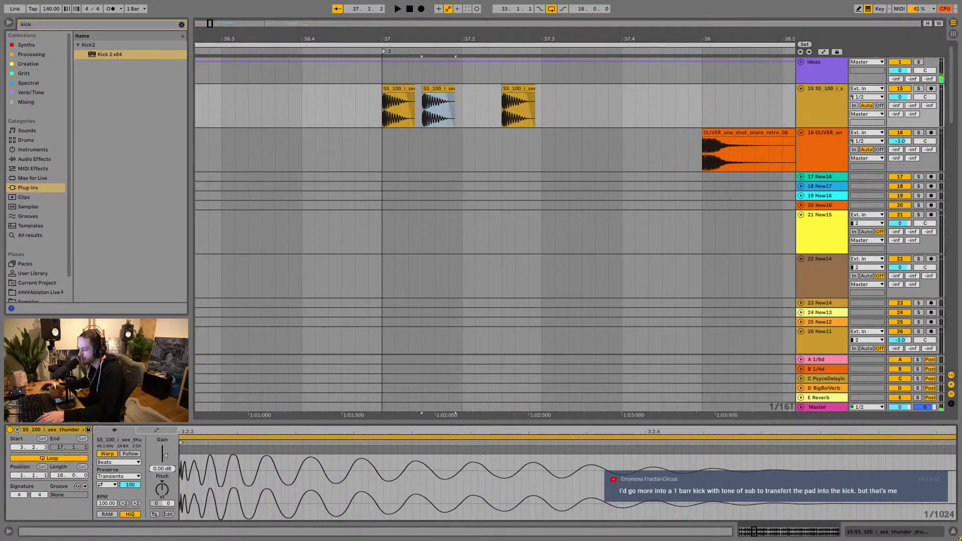
drag(164, 455, 184, 472)
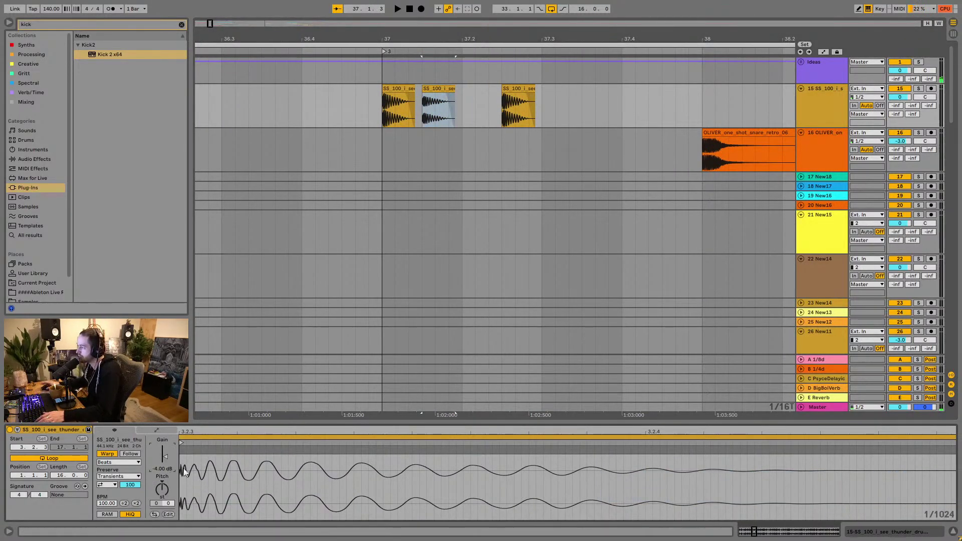
Step: Play the three-kick pattern from bar 37
click(387, 99)
key(space)
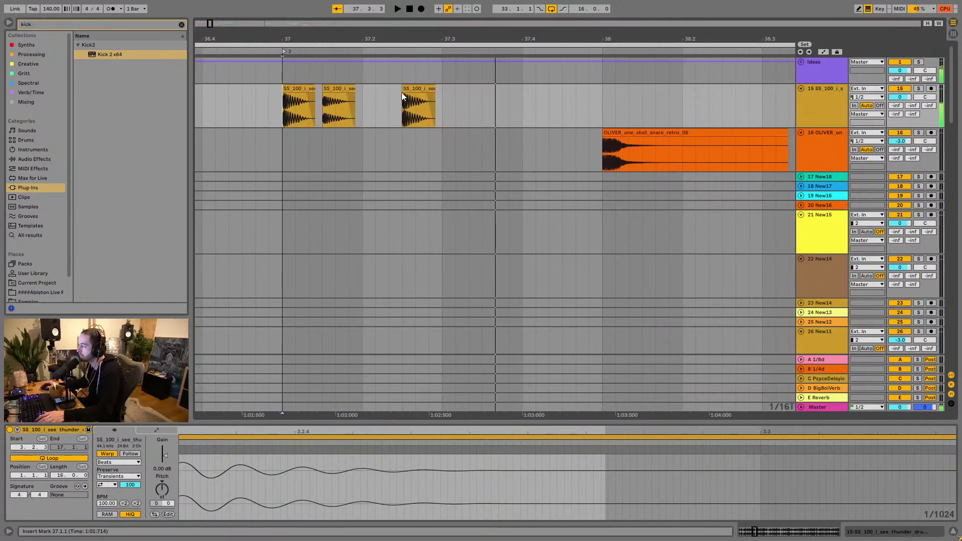
click(304, 86)
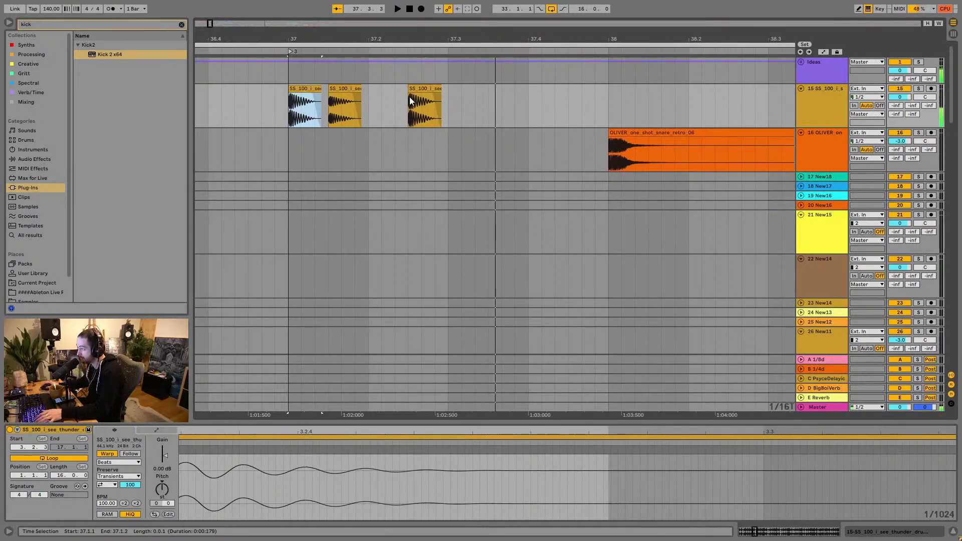
Step: Try a copy of the third kick at 37.4.1, play the pattern, and delete that copy
click(408, 100)
drag(416, 100, 542, 120)
click(288, 140)
key(space)
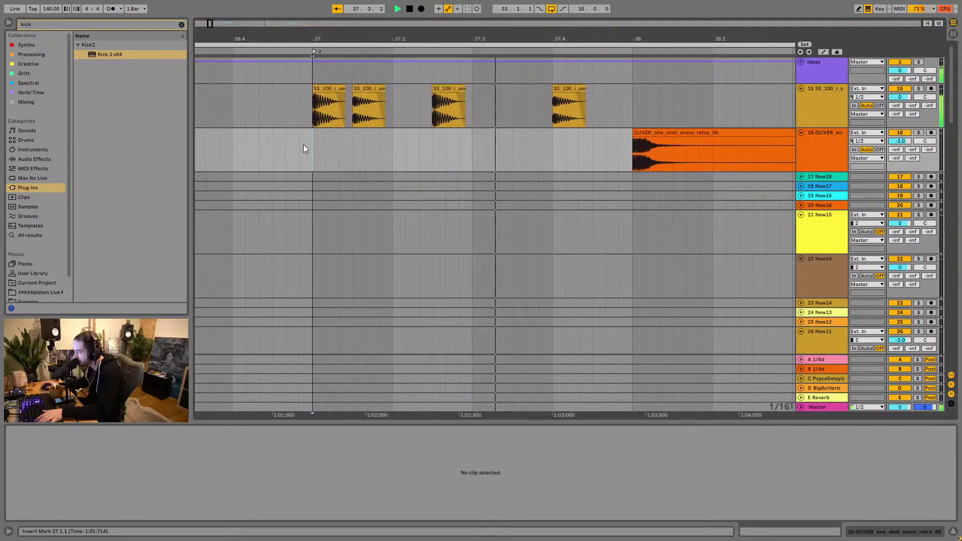
key(space)
drag(432, 56, 432, 50)
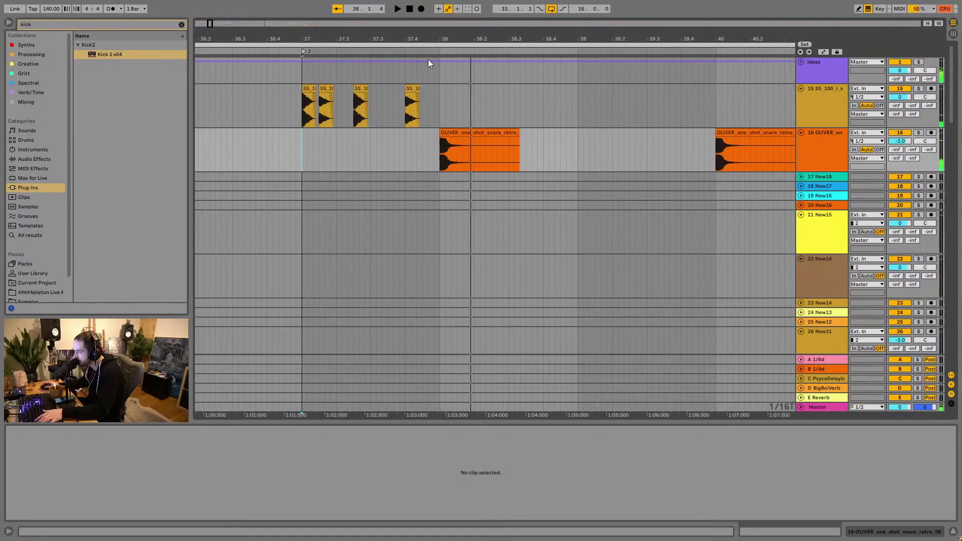
click(413, 89)
key(Delete)
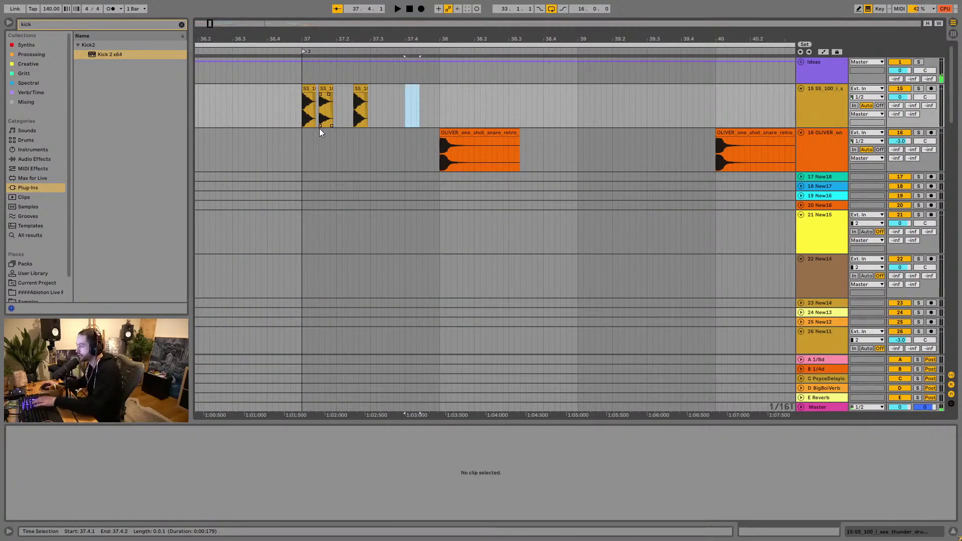
Step: Try moving the second kick earlier to 37.1.2 and play the pattern from bar 37
click(268, 136)
key(space)
drag(499, 39, 381, 90)
click(371, 95)
key(space)
click(323, 91)
key(space)
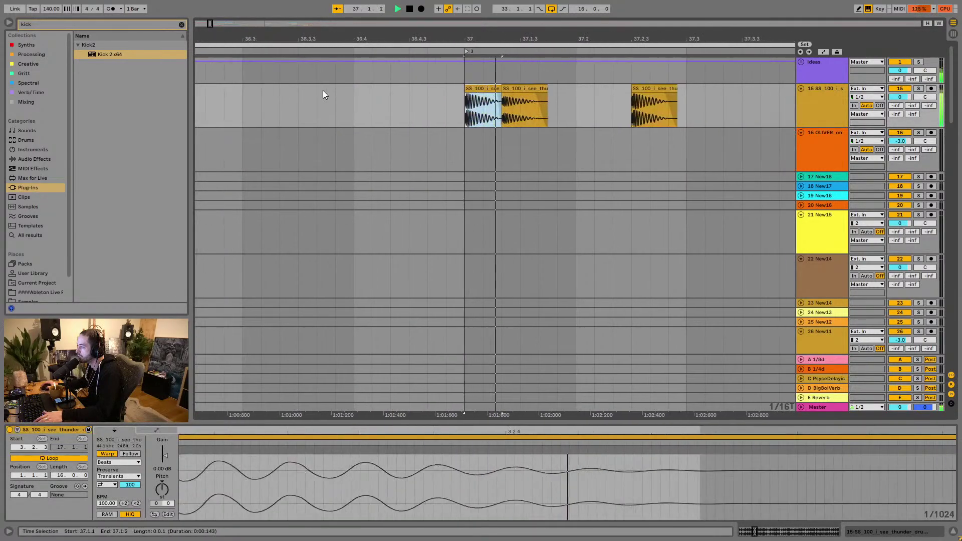
Step: Return the second kick to 37.1.3, extend the first kick clip's end to 37.1.3, and play the result
key(space)
mouse_move(408, 89)
mouse_down()
mouse_move(427, 91)
mouse_move(393, 91)
mouse_up()
click(379, 88)
key(space)
key(space)
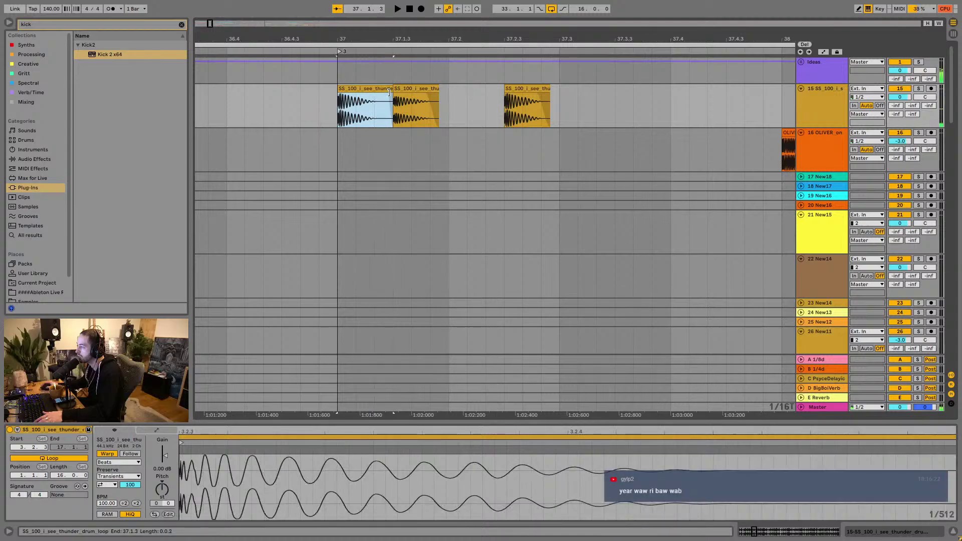
key(space)
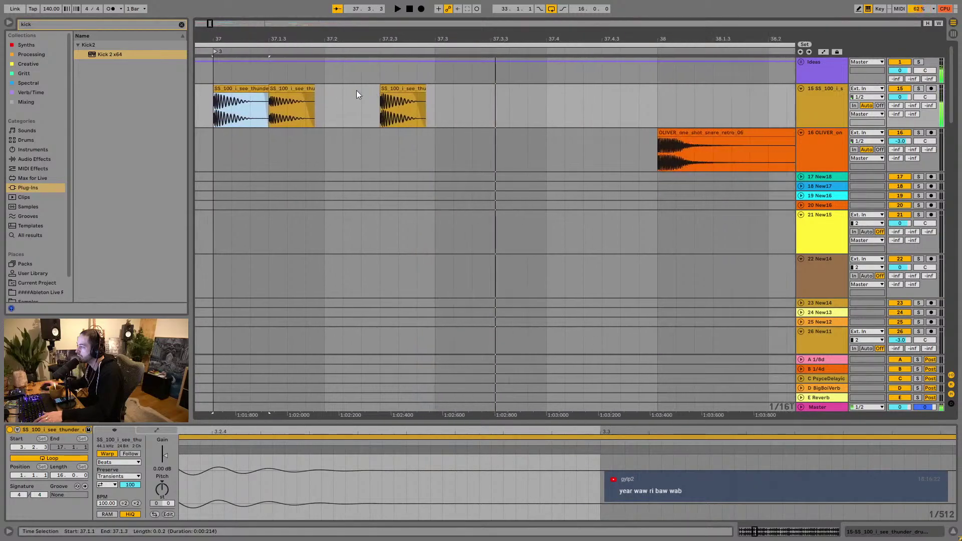
key(space)
Step: Copy the kick at 37.2.3 to 37.3.3 and play the pattern from bar 37
click(473, 90)
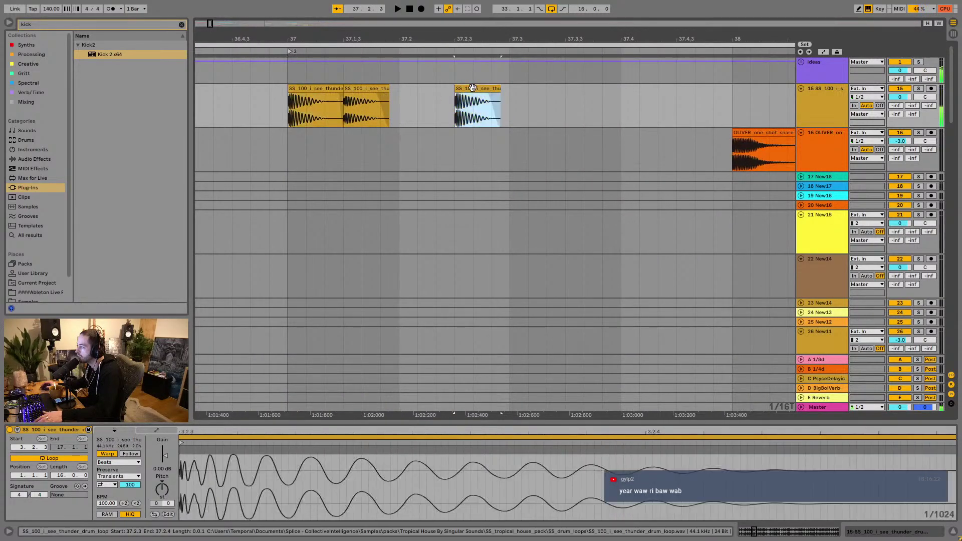
key(space)
ctrl+drag(433, 89, 543, 90)
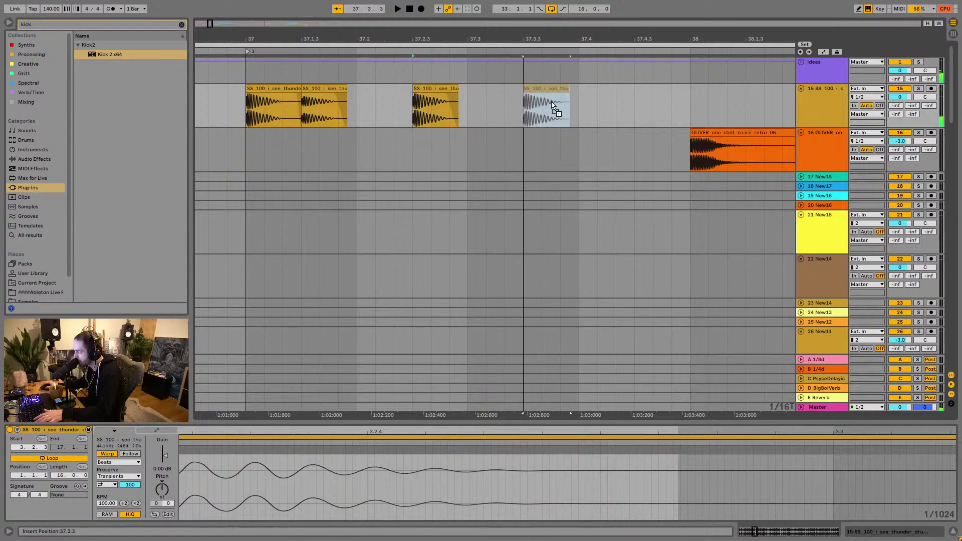
click(248, 100)
key(space)
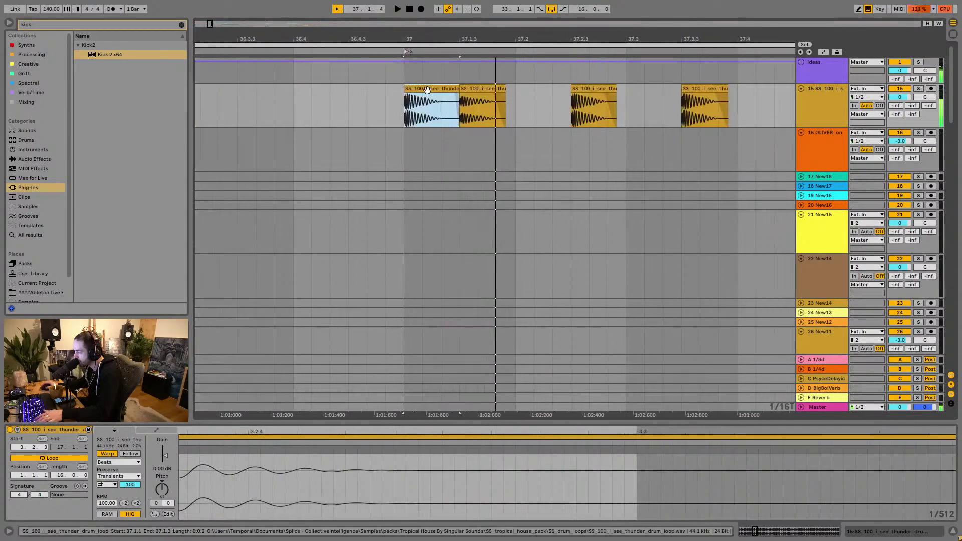
Step: Copy the quieter -4.00 dB kick to 37.4.1 and play the pattern from bar 37
click(472, 88)
key(space)
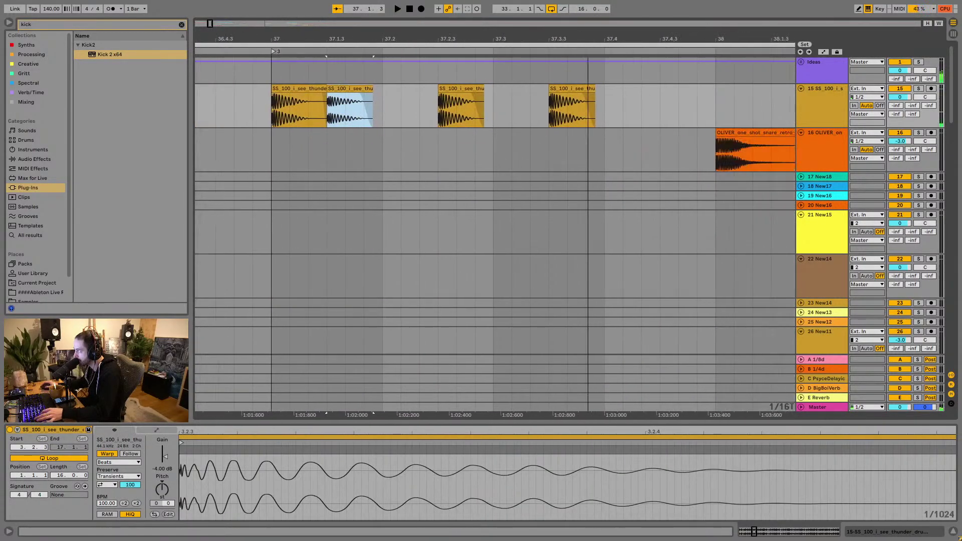
click(659, 114)
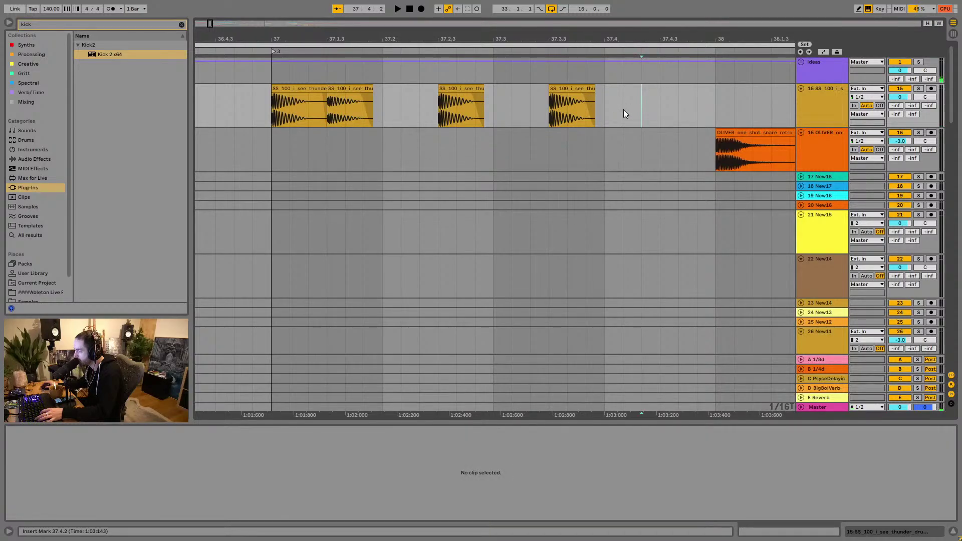
click(550, 120)
key(ctrl+d)
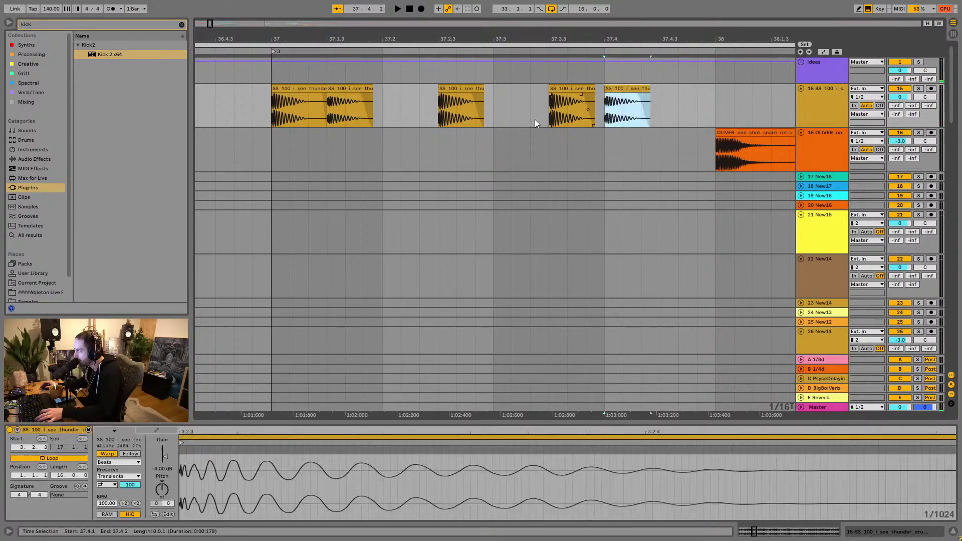
click(305, 95)
key(space)
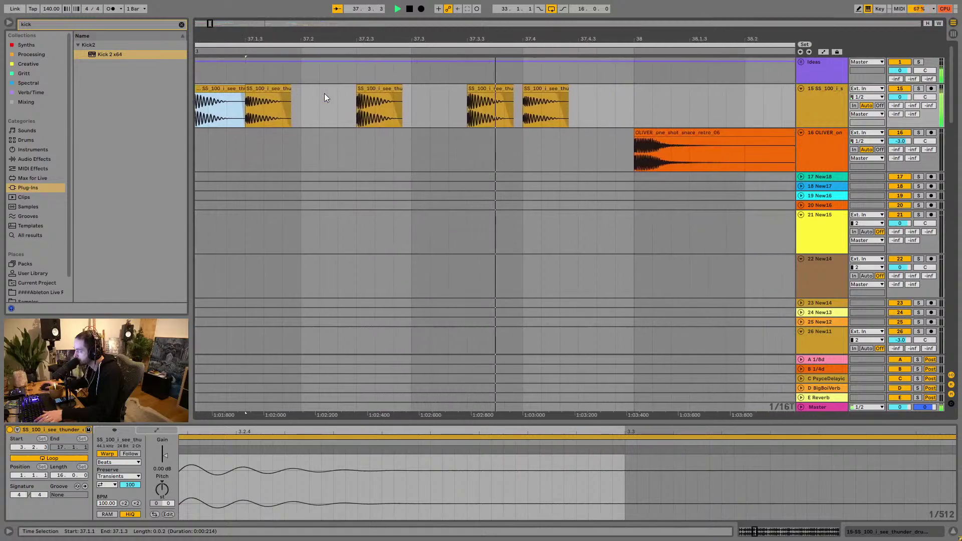
drag(467, 39, 467, 17)
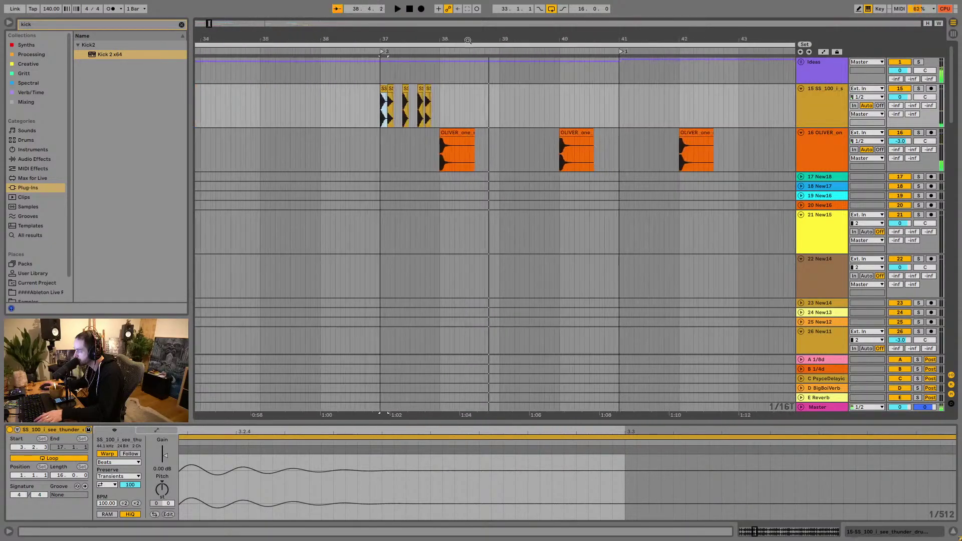
key(space)
key(space)
Step: Duplicate the whole bar 37 kick pattern into bar 38
drag(531, 106, 468, 120)
key(ctrl+d)
key(space)
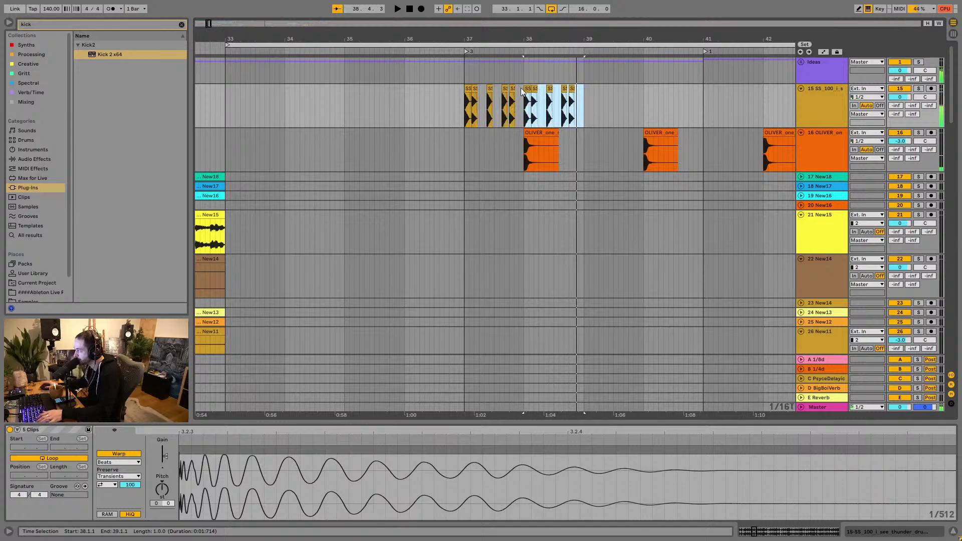
Step: Move bar 38's first kick onto 38.1.3, replacing the kick there, and play both bars
click(529, 85)
drag(529, 85, 537, 86)
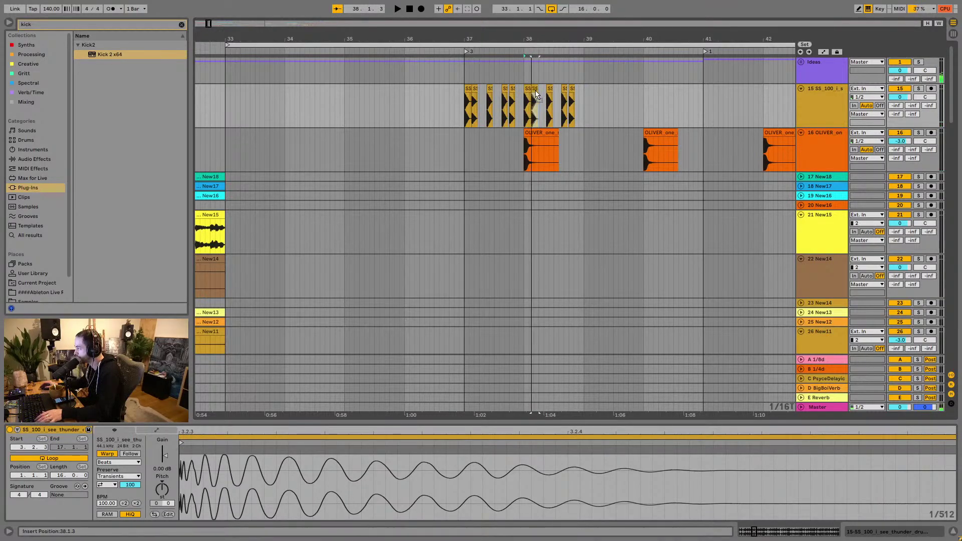
key(space)
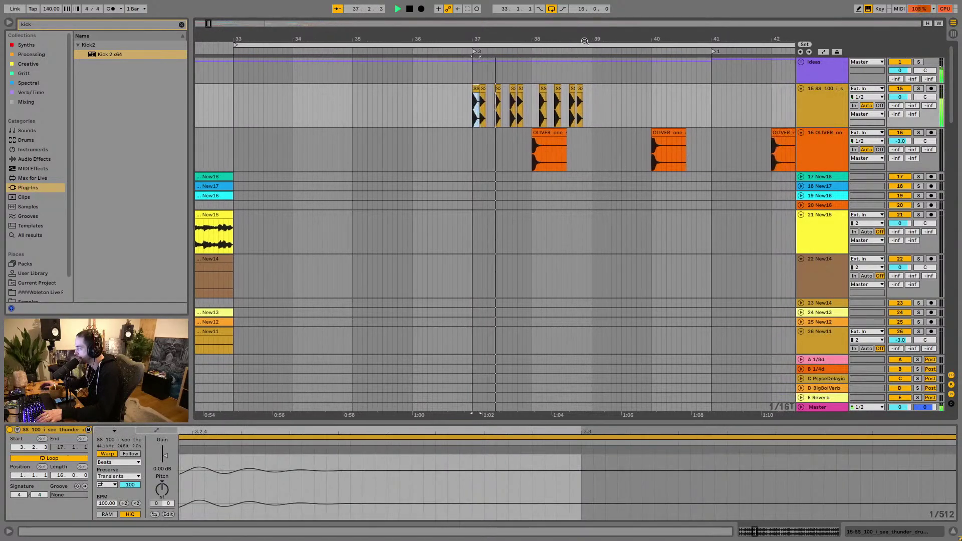
key(plus)
key(plus)
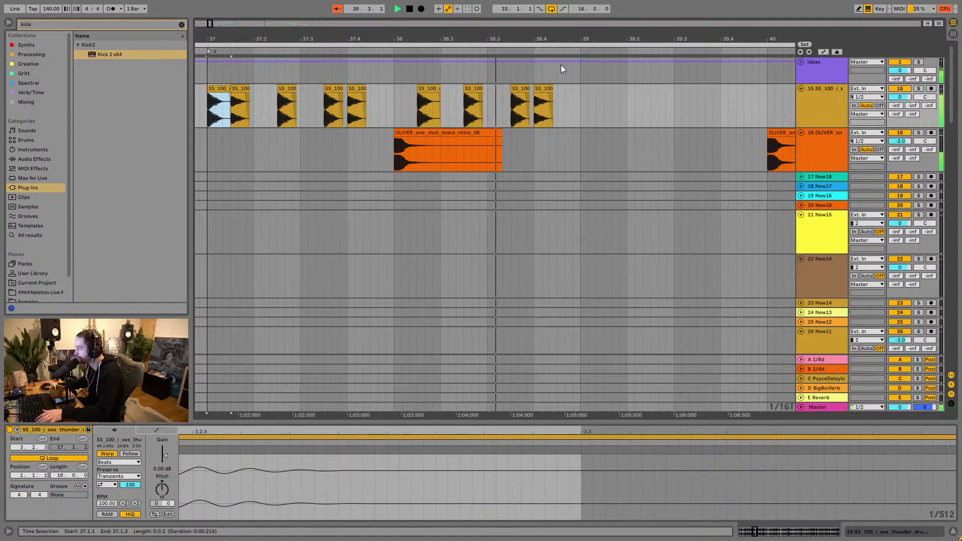
key(minus)
key(space)
Step: Duplicate the two-bar kick pattern from bars 37–38 into bars 39–40 and play it
drag(550, 100, 315, 115)
key(ctrl+d)
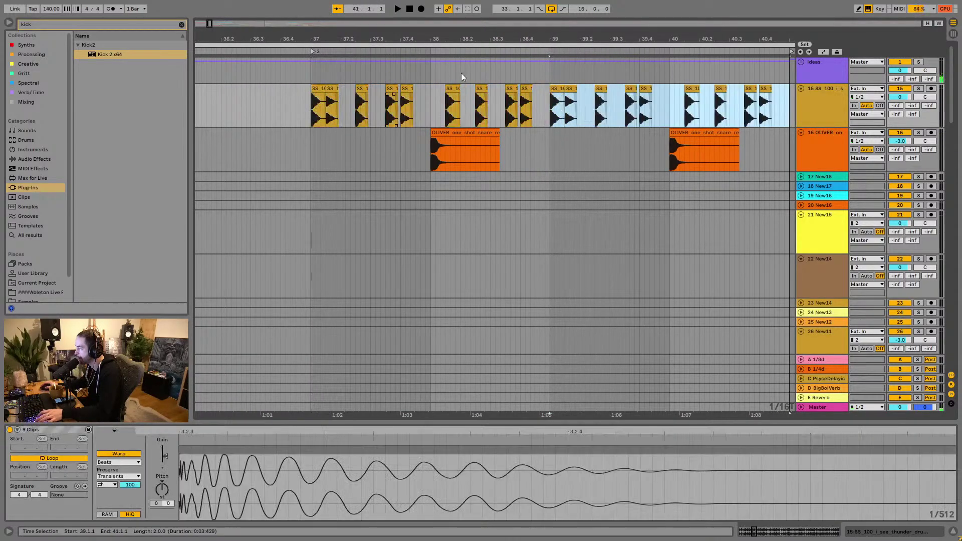
key(space)
drag(511, 41, 526, 71)
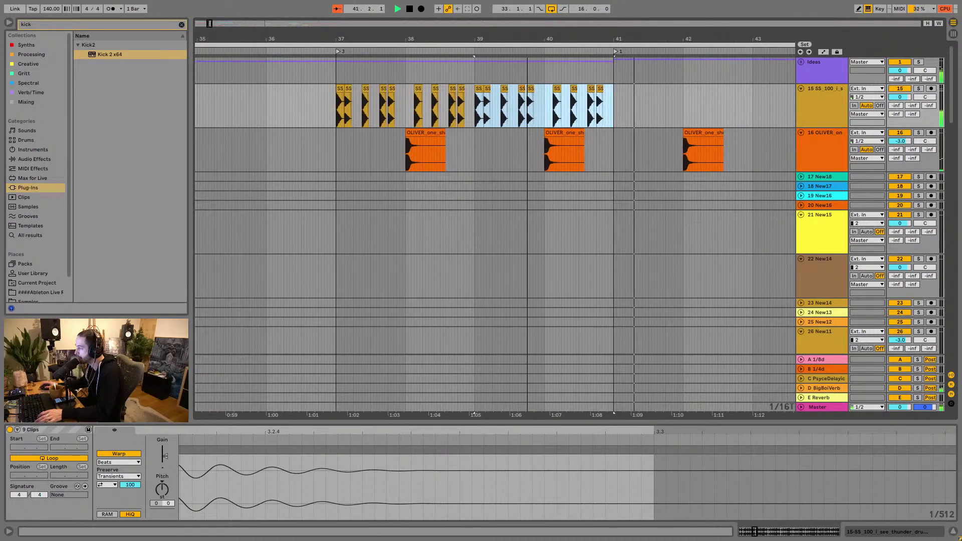
key(space)
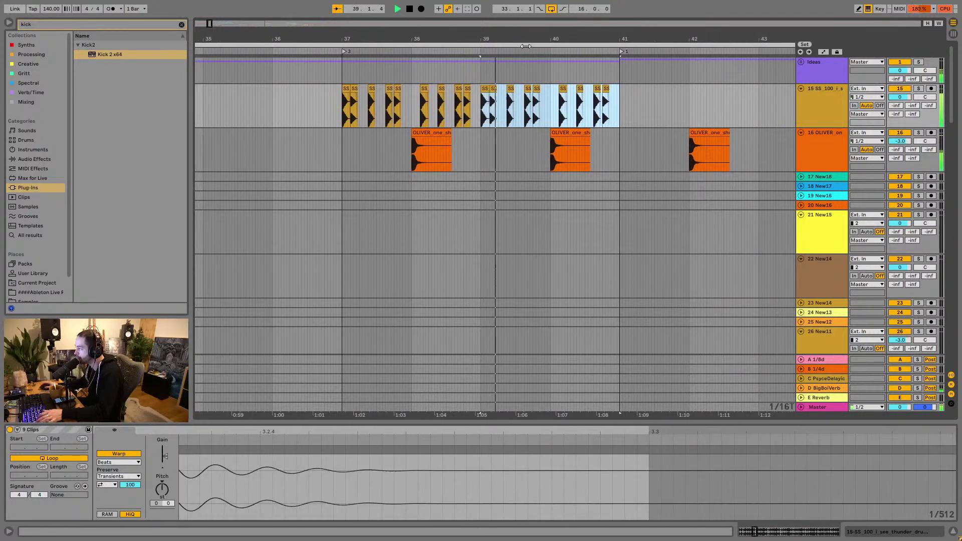
click(319, 90)
Step: Insert a new MIDI track directly below the snare track
right_click(819, 153)
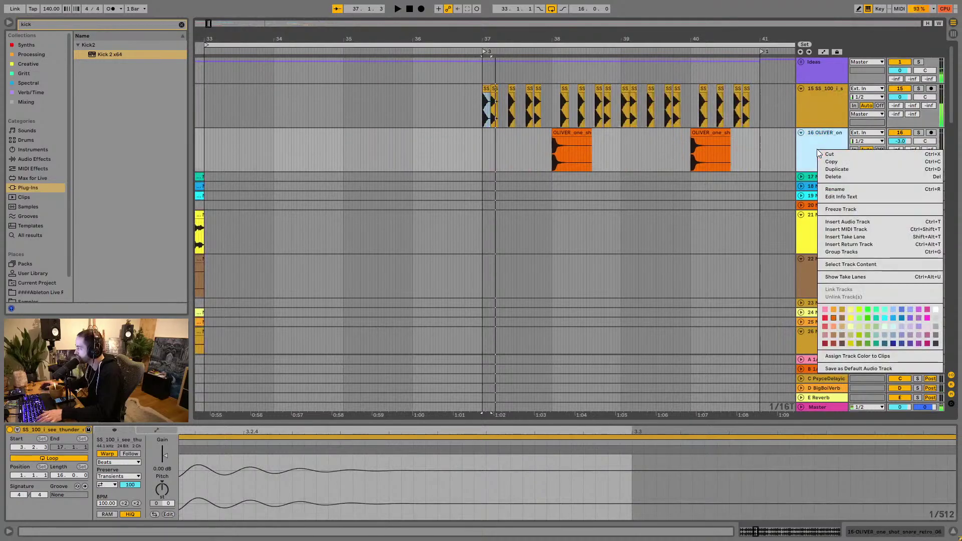
key(Escape)
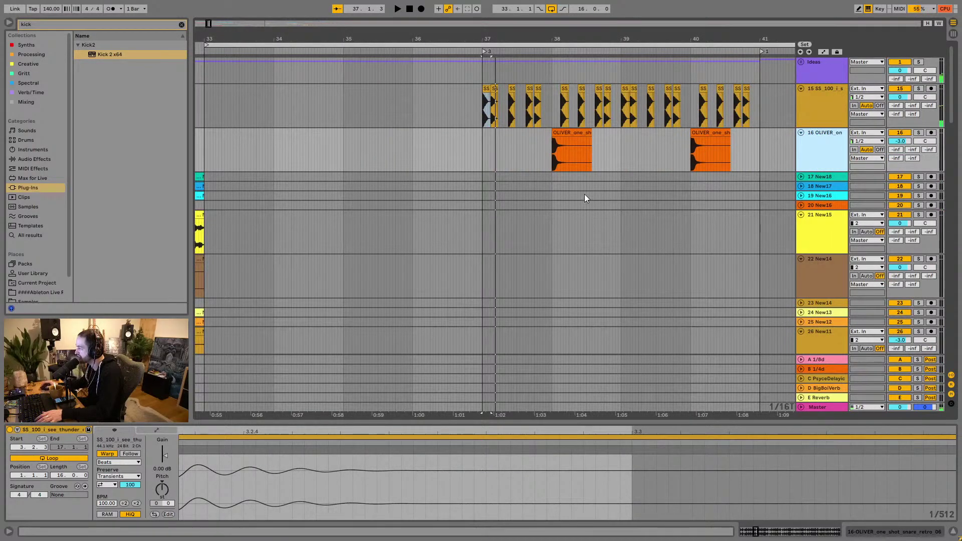
key(ctrl+shift+t)
Step: Try fixed grids of 2 bars and 1 bar, selecting bar 37 on the new MIDI track
right_click(545, 193)
click(612, 279)
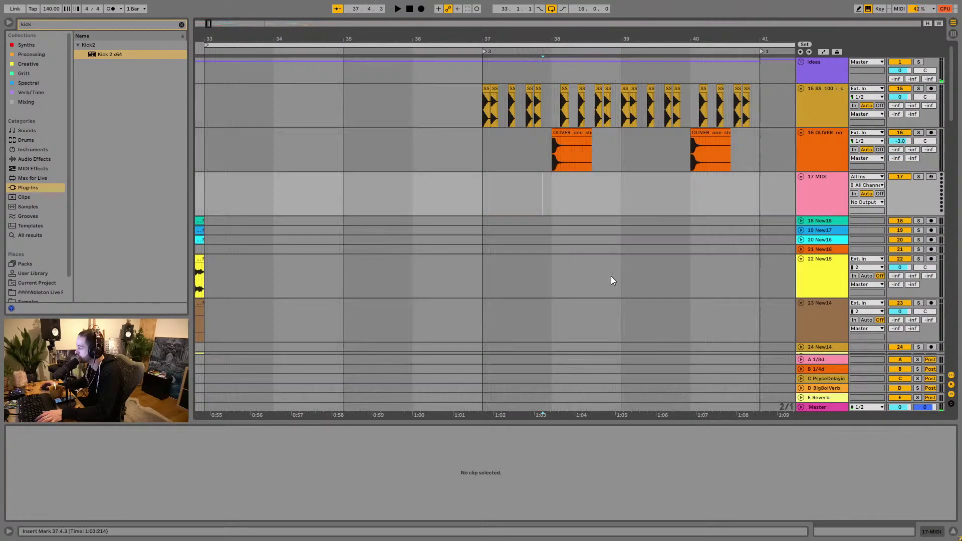
drag(524, 190, 727, 192)
drag(620, 199, 457, 211)
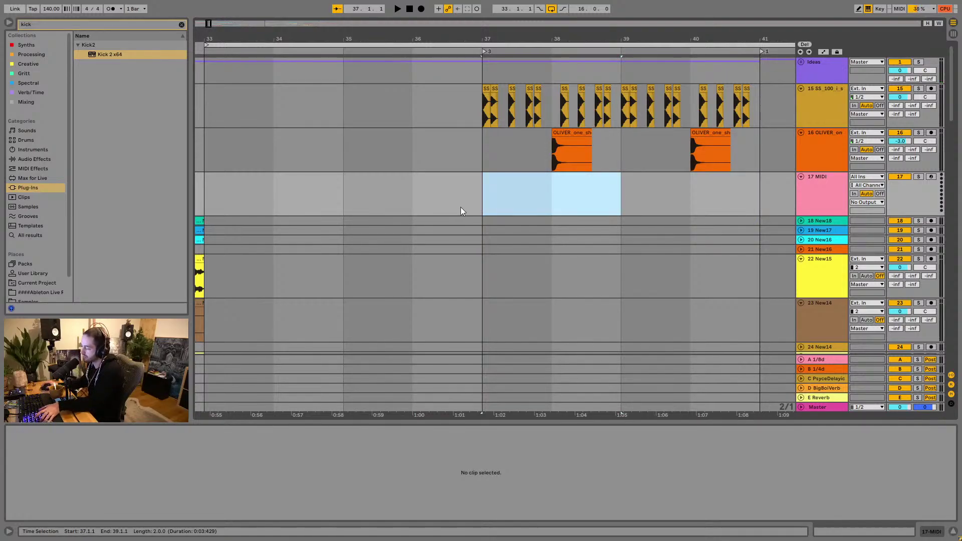
right_click(521, 204)
click(614, 358)
drag(500, 208, 568, 205)
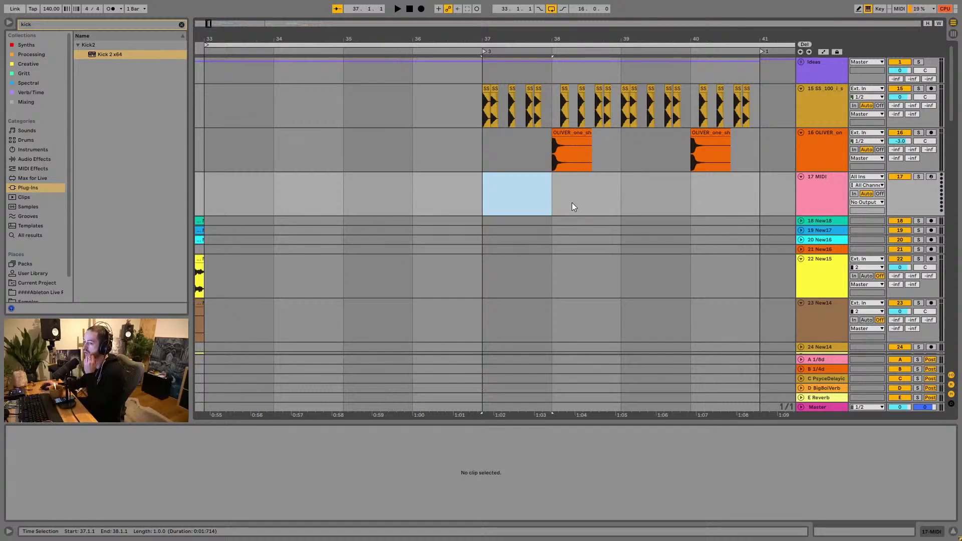
Step: Play the pattern from bar 37 and delete all kick clips between 37.1.3 and 41.1.1
click(488, 160)
key(space)
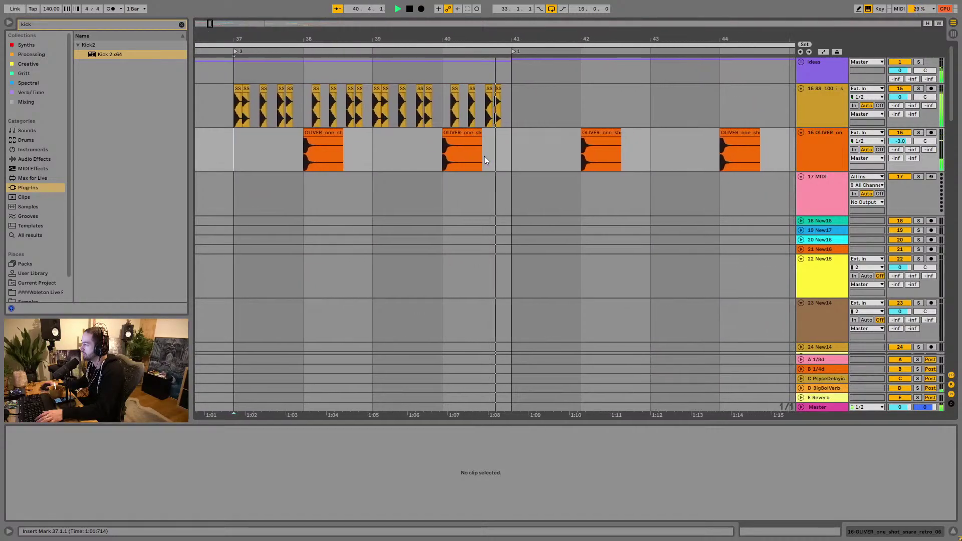
drag(239, 110, 502, 95)
key(space)
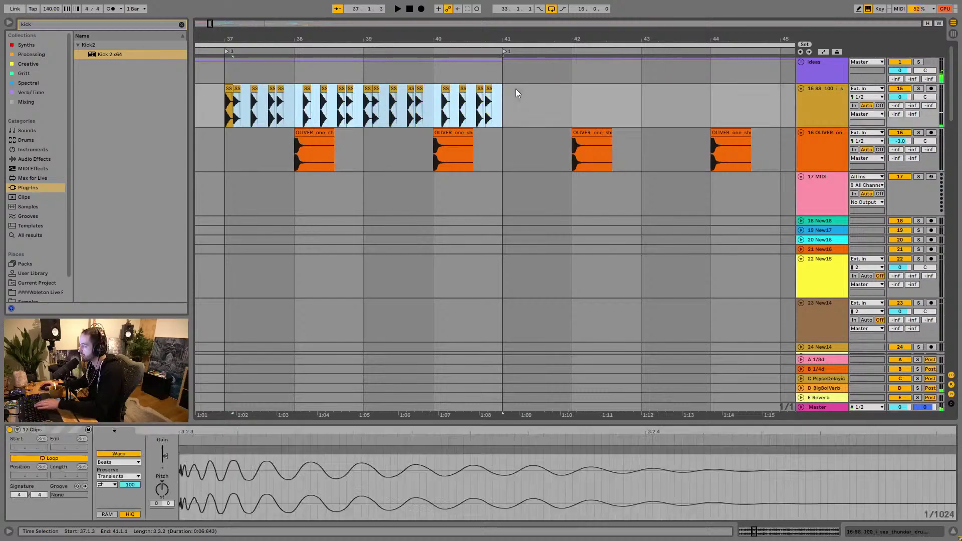
key(Delete)
Step: Set the arrangement's fixed grid to 1/16
drag(236, 44, 365, 105)
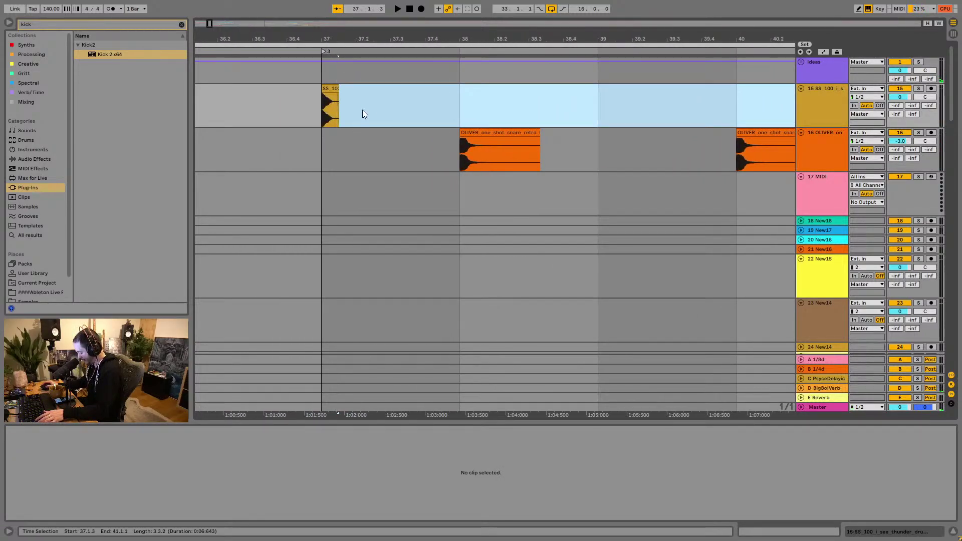
right_click(376, 95)
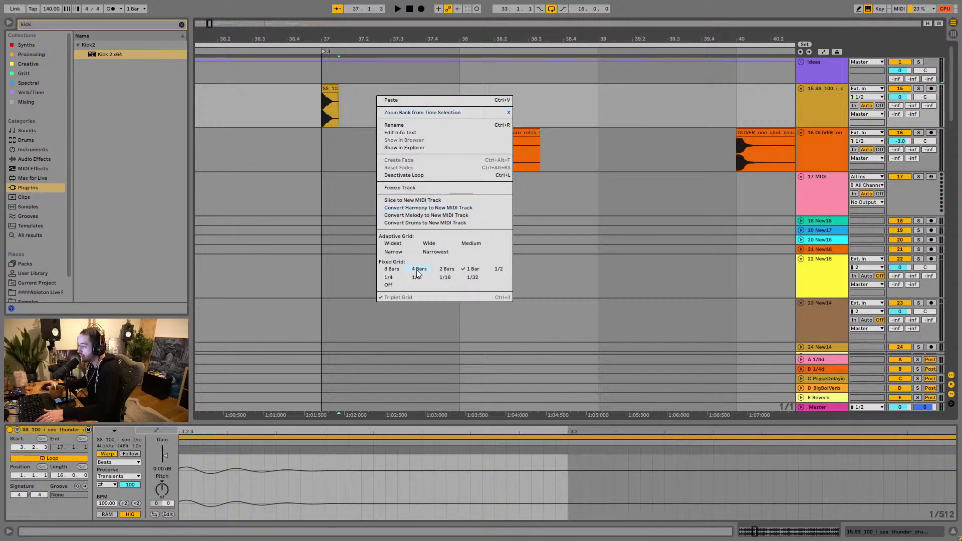
click(442, 277)
Step: Insert a new MIDI track between the kick and snare tracks
right_click(810, 124)
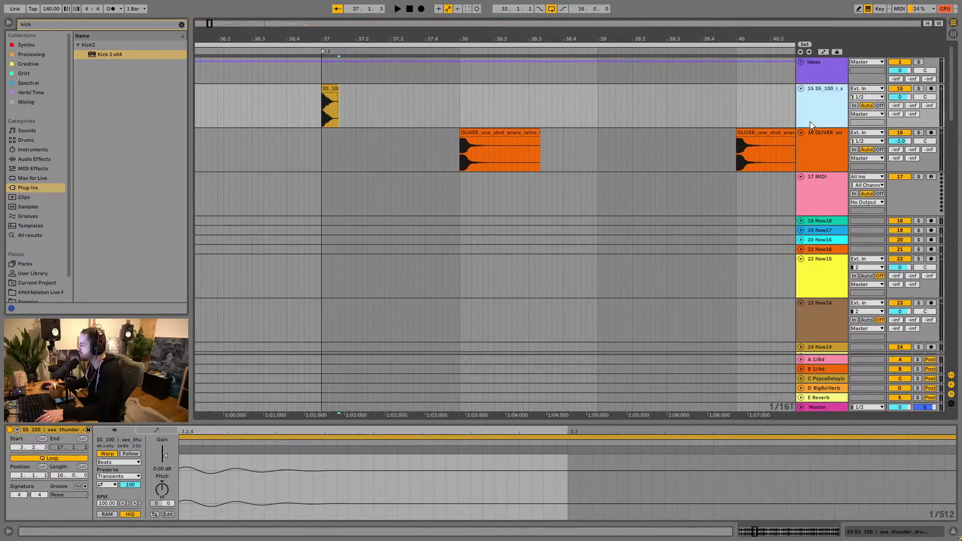
click(842, 203)
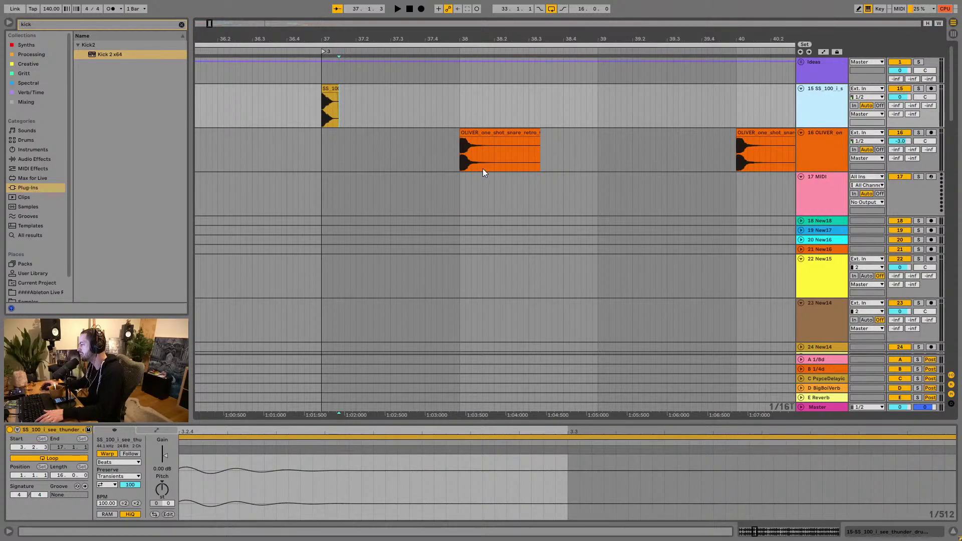
key(ctrl+shift+t)
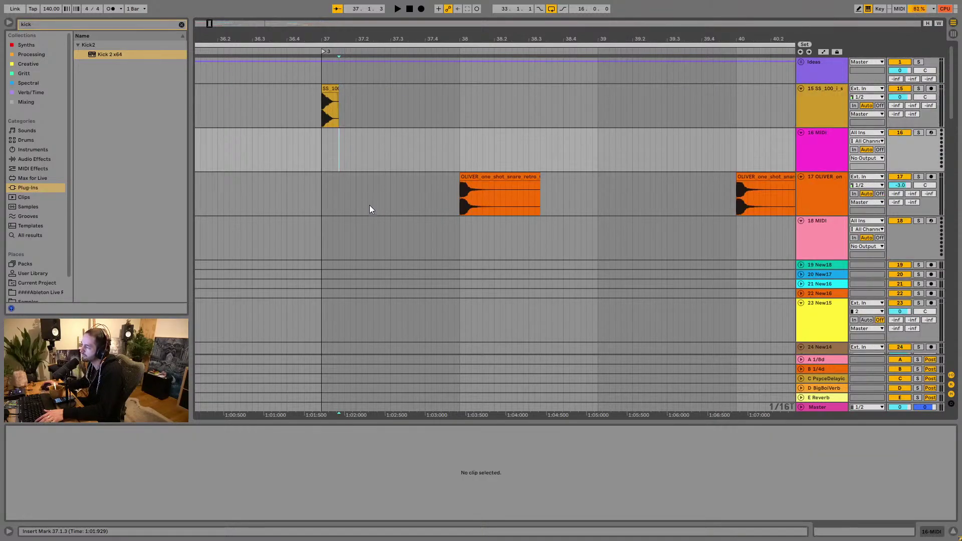
Step: Load an empty Drum Rack from the Drums category onto the new MIDI track between the kick and snare tracks
click(181, 25)
click(32, 140)
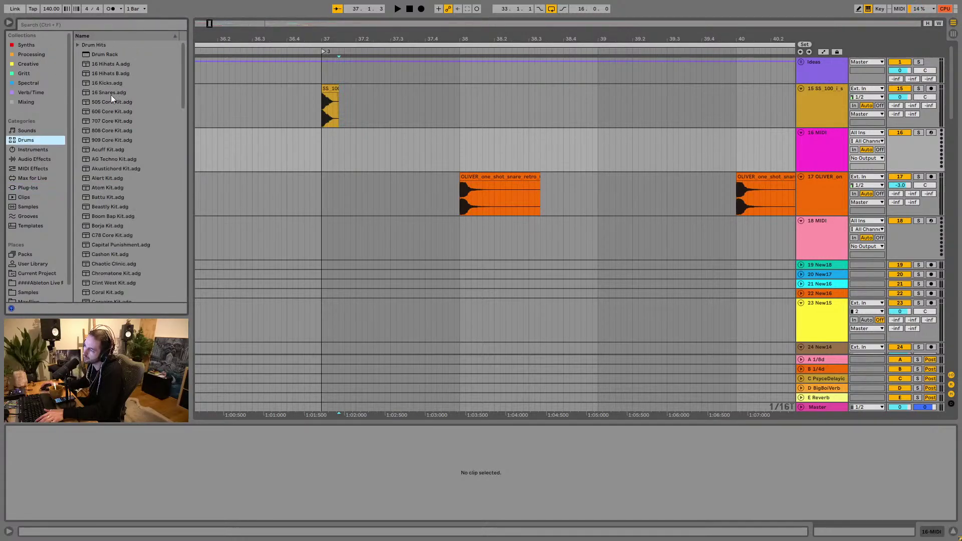
drag(105, 55, 449, 157)
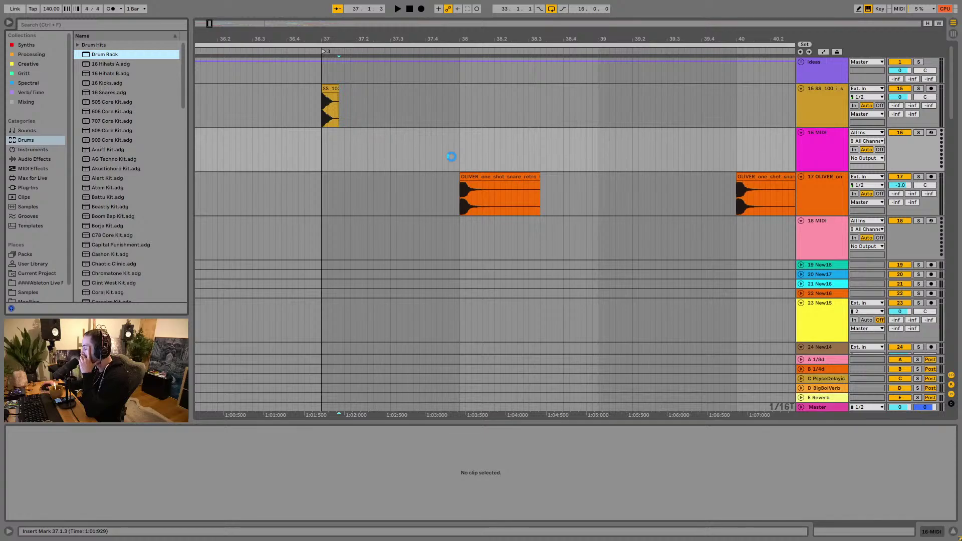
Step: Load the OLIVER one-shot snare clip at bar 38 onto the Drum Rack's C#1 pad and deactivate its audio track
click(515, 195)
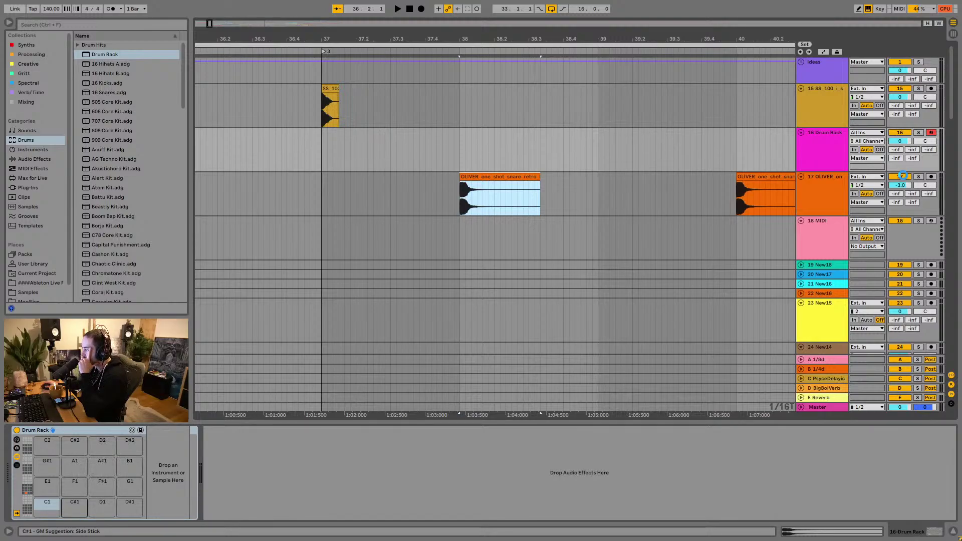
click(899, 176)
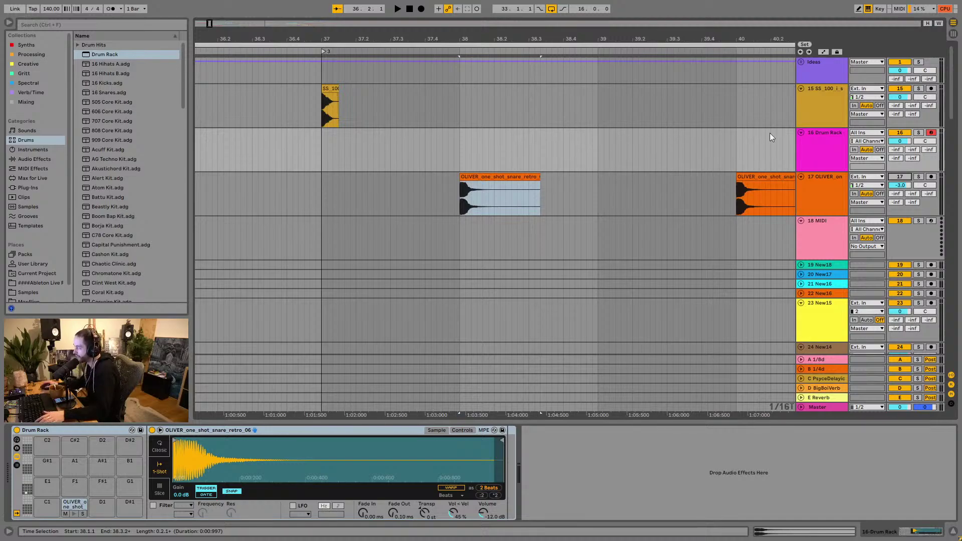
Step: Switch to Splice in the Brave browser and search the sounds for "dubstep kick"
key(super)
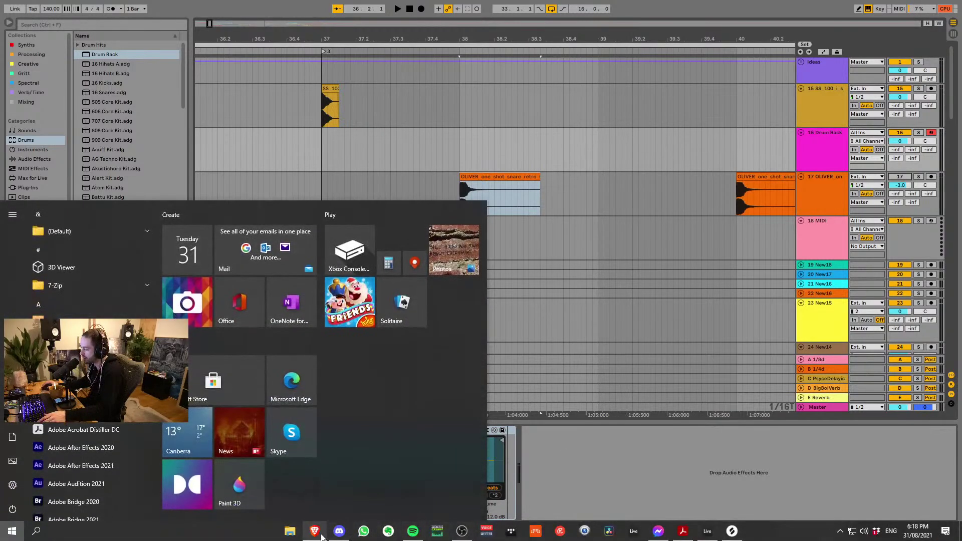
click(321, 536)
text(dubstep kick)
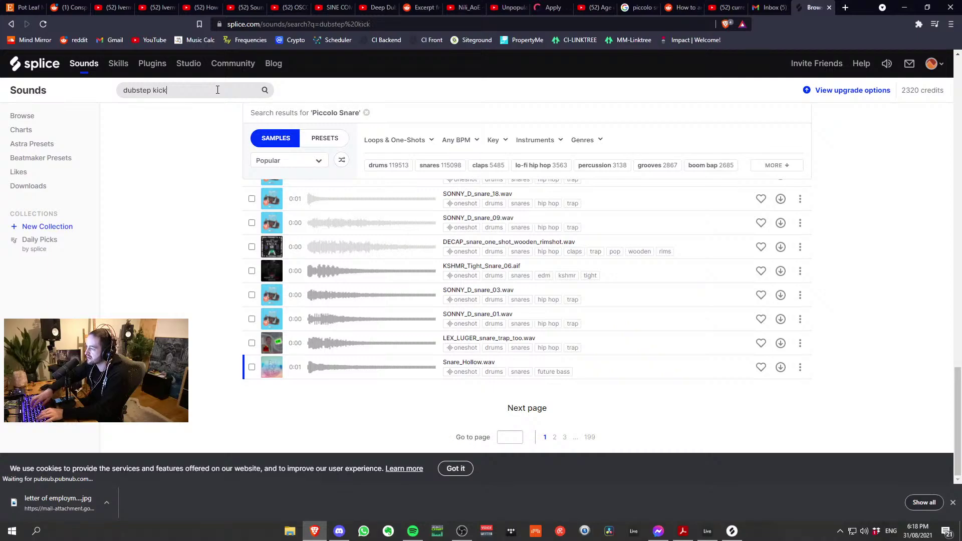
key(Return)
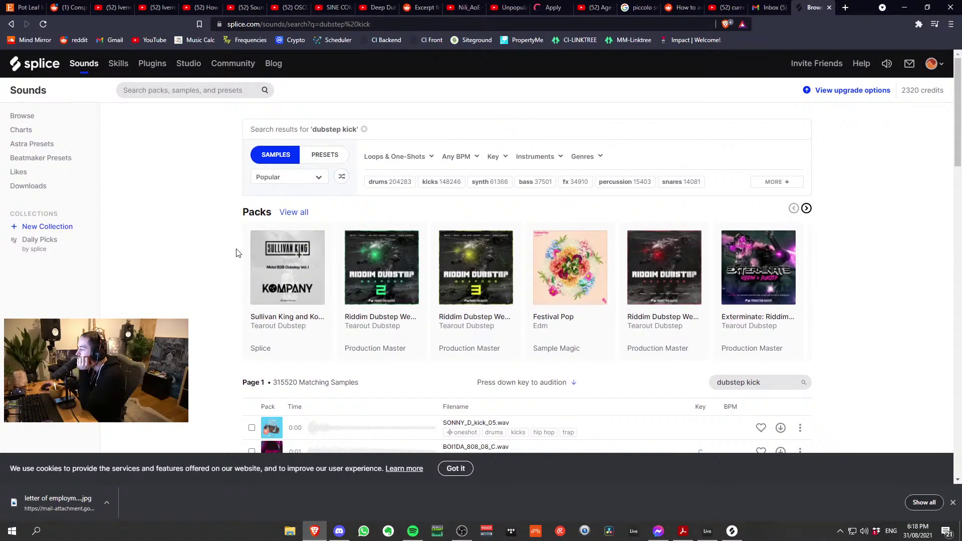
Step: Audition the first kick samples in the results, from BOI1DA_808_08_C.wav down to KRNE_Hold_Fast_Kick_Duo.wav
scroll(237, 253, down, 1)
scroll(237, 252, down, 2)
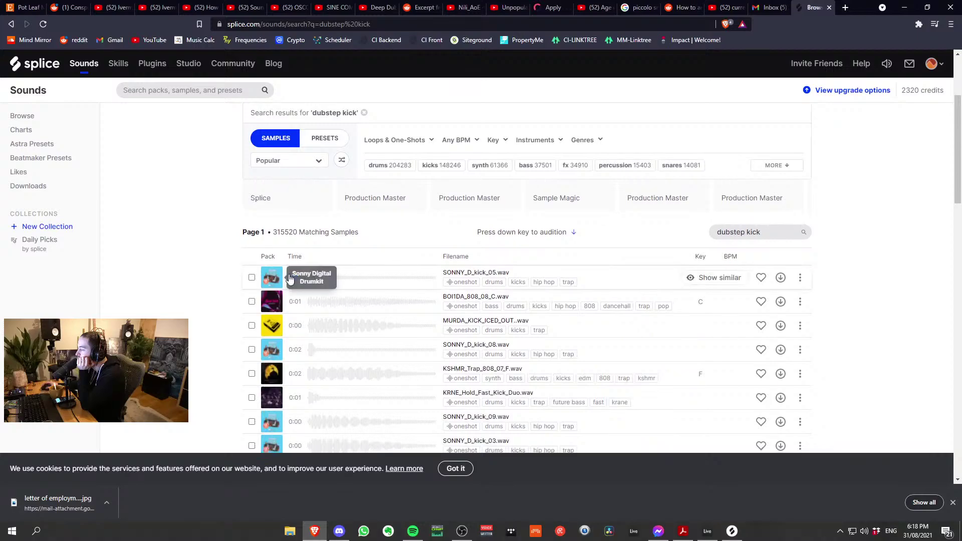
click(295, 301)
scroll(293, 261, down, 2)
click(295, 225)
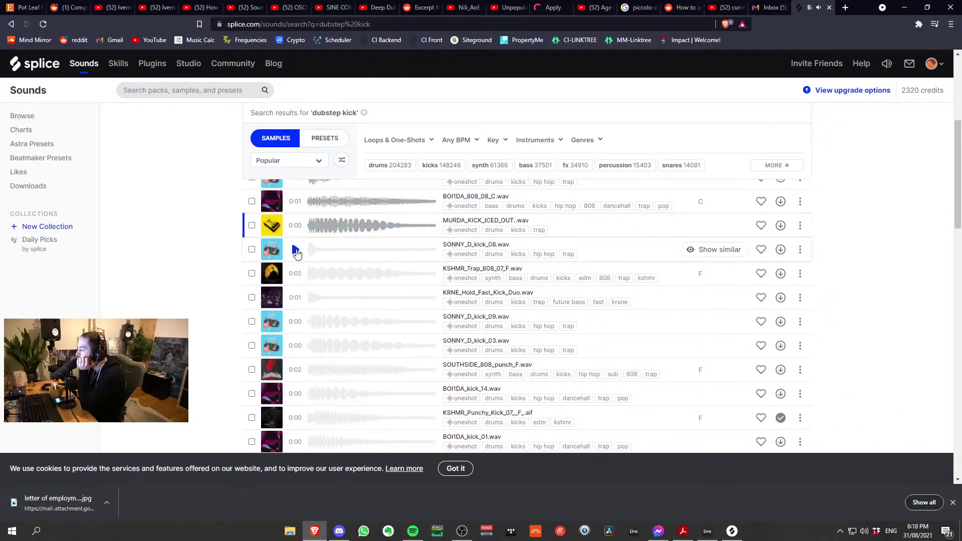
click(294, 224)
click(294, 225)
click(294, 250)
click(295, 274)
click(295, 297)
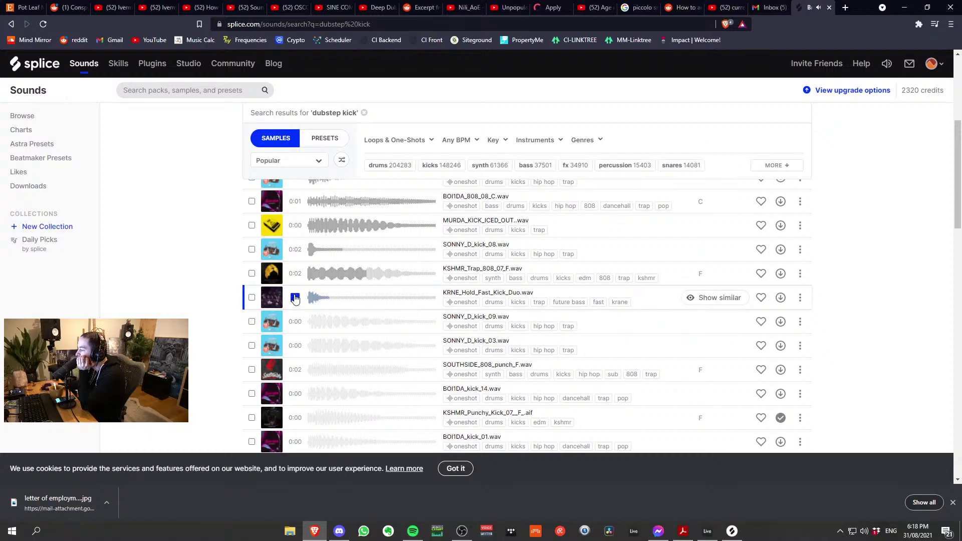
Step: Audition the kick samples from SONNY_D_kick_09.wav down to KSHMR_Punchy_Kick_07__F_.aif
click(296, 321)
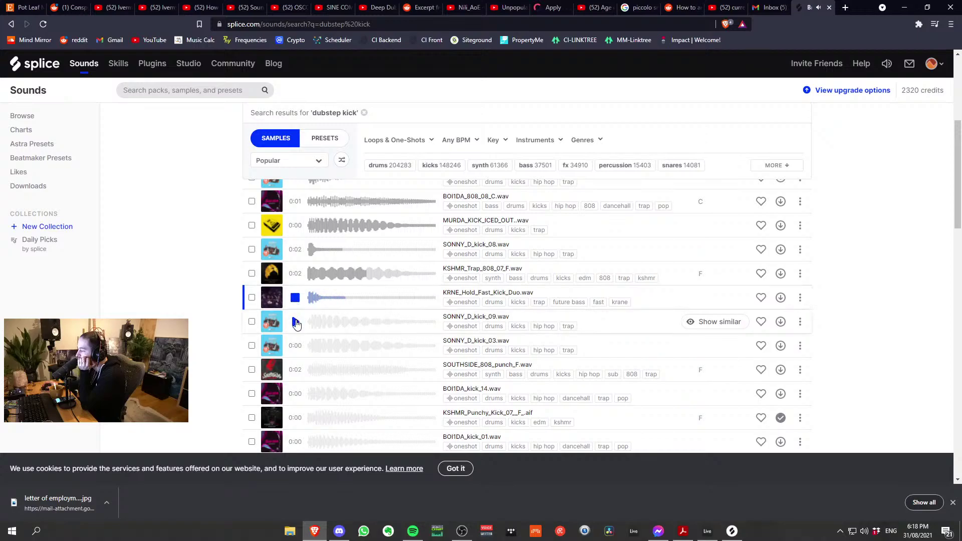
click(296, 346)
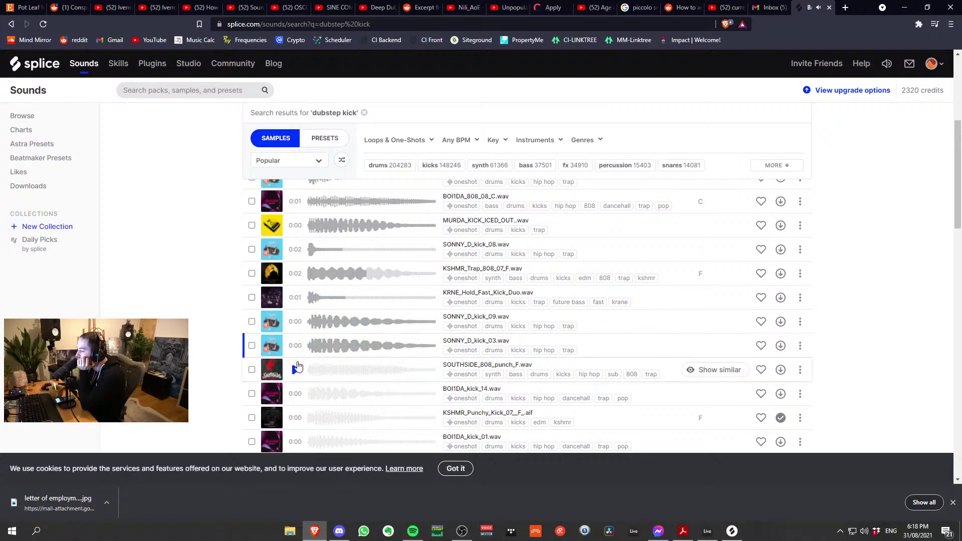
click(290, 367)
scroll(290, 366, down, 1)
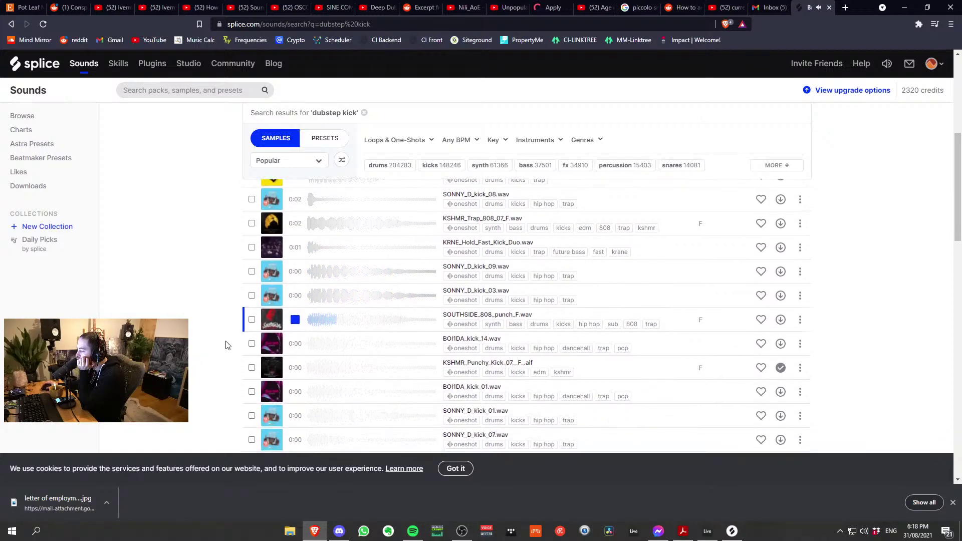
click(294, 344)
click(302, 370)
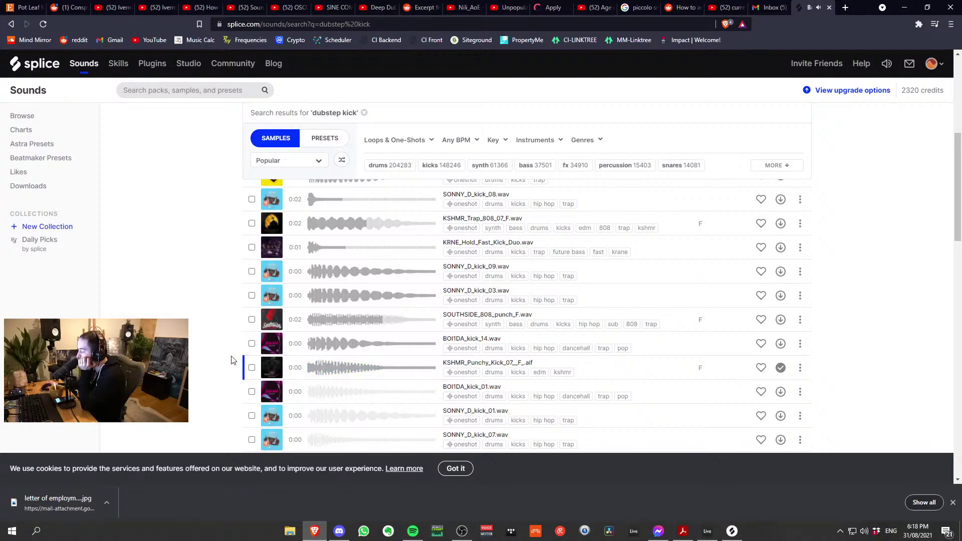
Step: Play BOI1DA_kick_01.wav repeatedly and compare it with SONNY_D_kick_01.wav and SONNY_D_kick_07.wav
scroll(261, 350, down, 1)
click(295, 341)
click(295, 342)
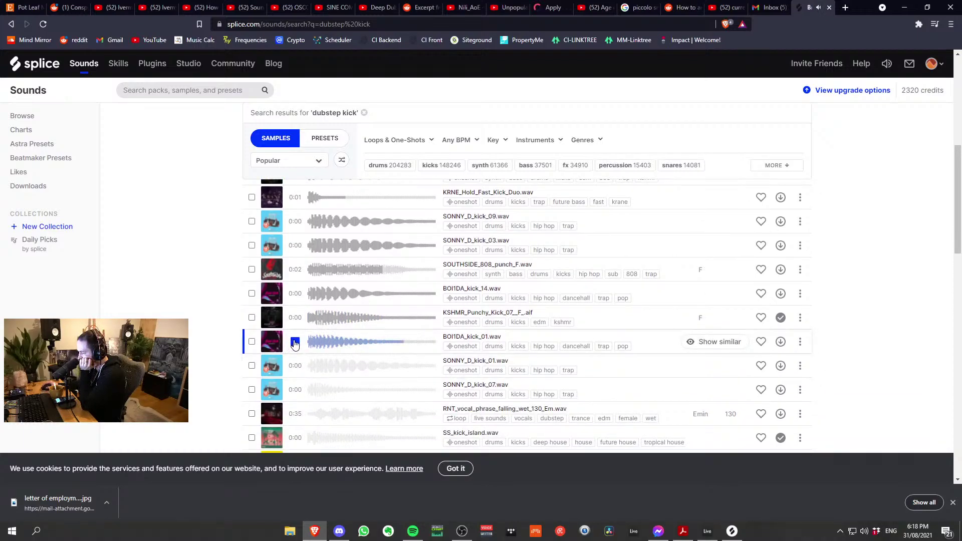
click(295, 342)
click(295, 342)
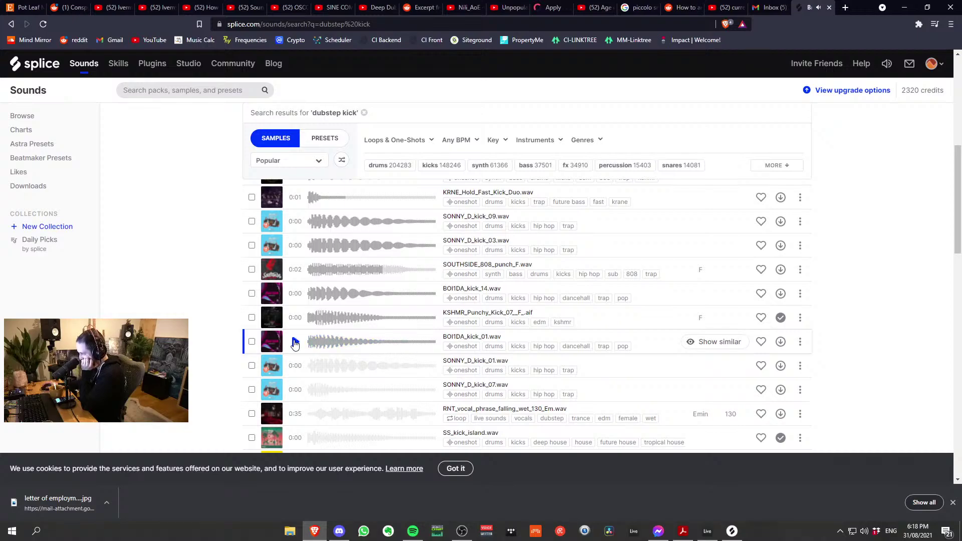
click(295, 342)
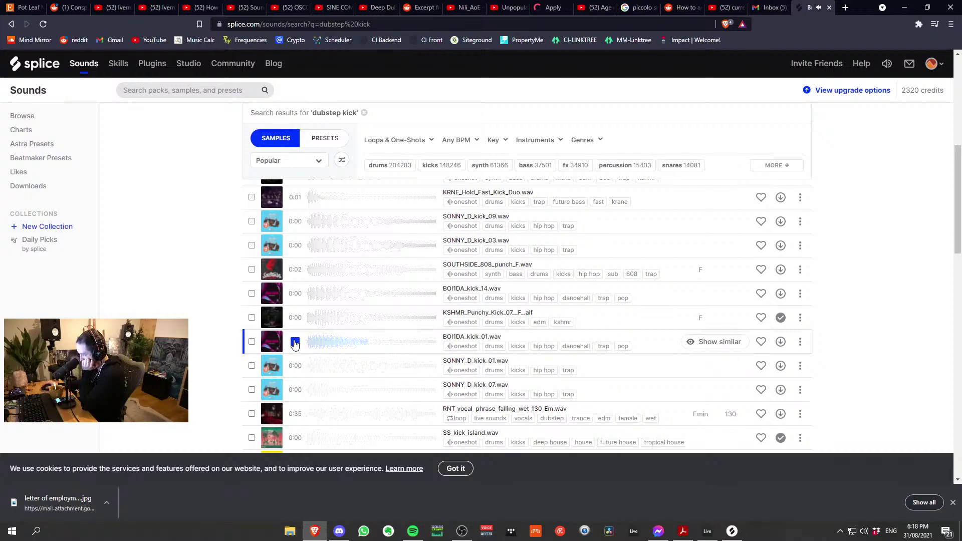
click(295, 342)
click(295, 366)
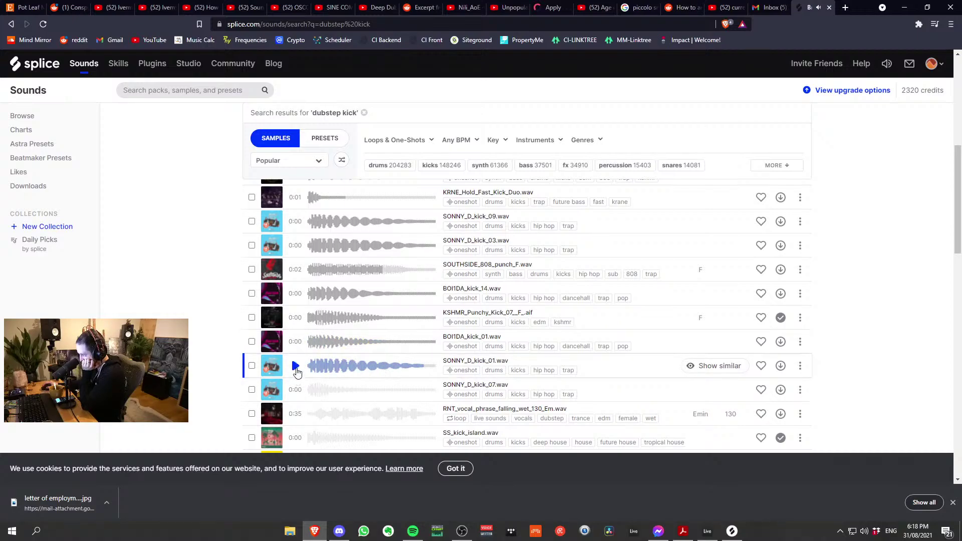
click(297, 390)
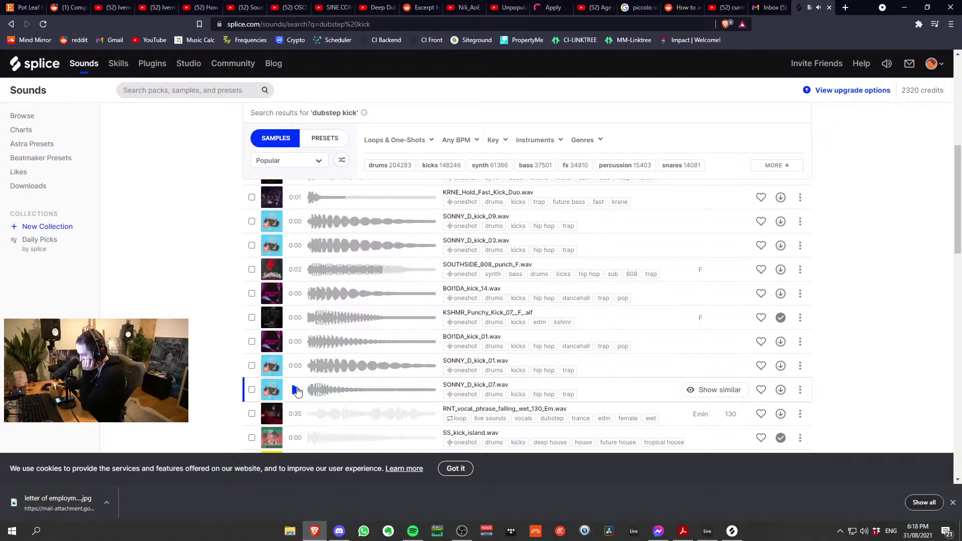
Step: Audition the samples from RNT_vocal_phrase_falling_wet_130_Em.wav down to SONNY_D_kick_13.wav, replaying SS_kick_island.wav
scroll(295, 373, down, 1)
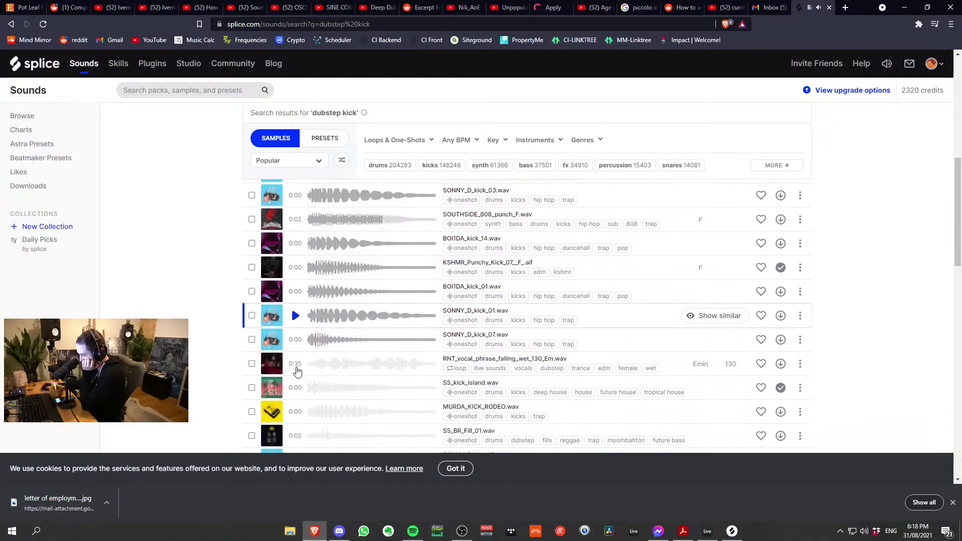
click(295, 363)
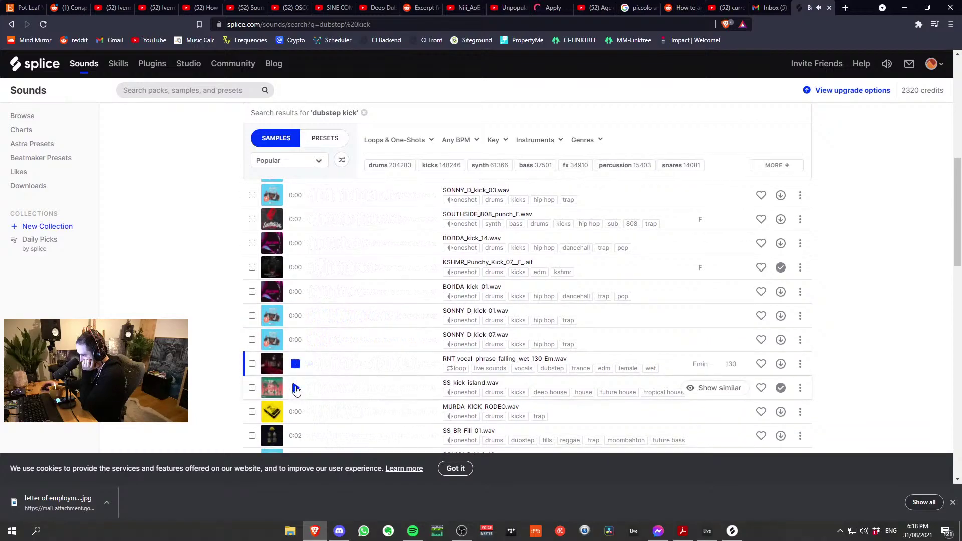
click(297, 391)
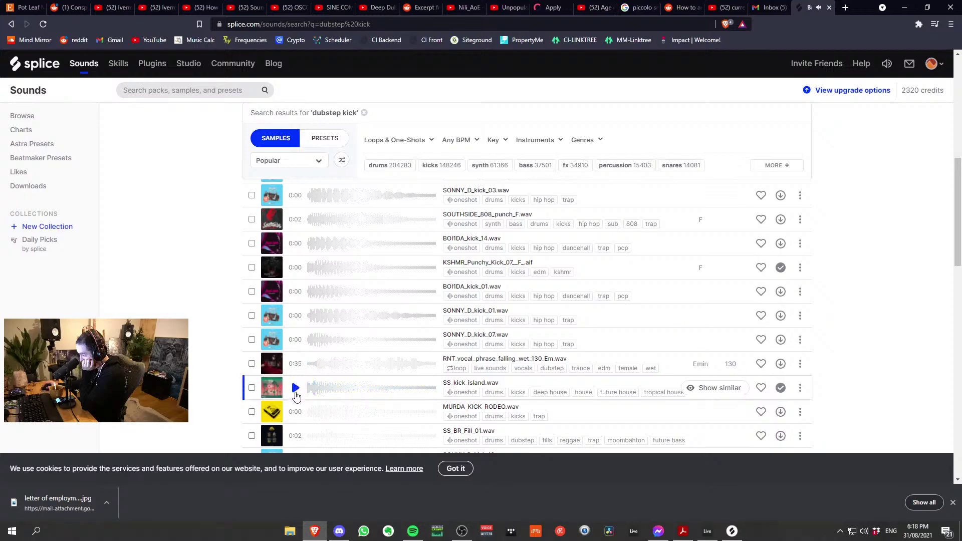
click(295, 410)
click(296, 388)
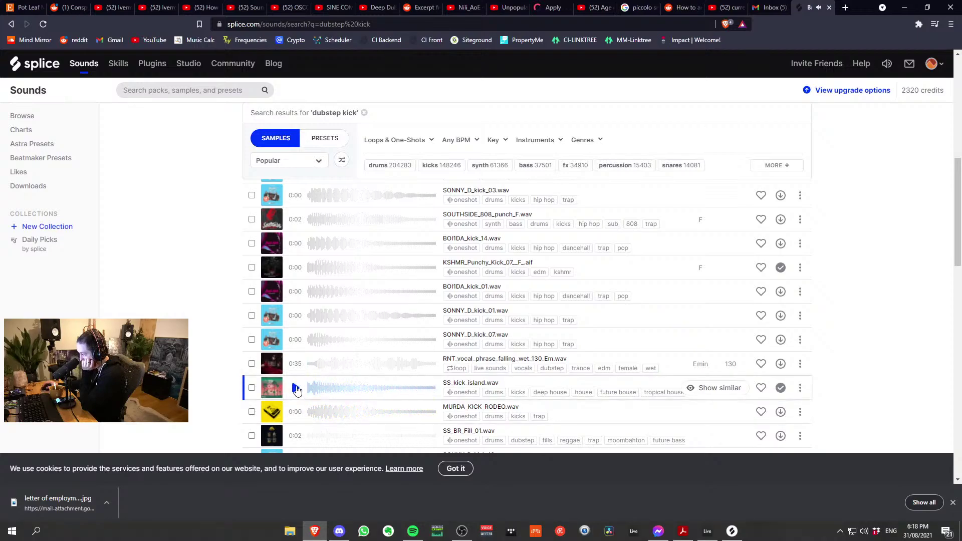
scroll(297, 391, down, 1)
click(295, 385)
click(295, 410)
Step: Replay SONNY_D_kick_01.wav several times to judge it against the other kicks
click(296, 266)
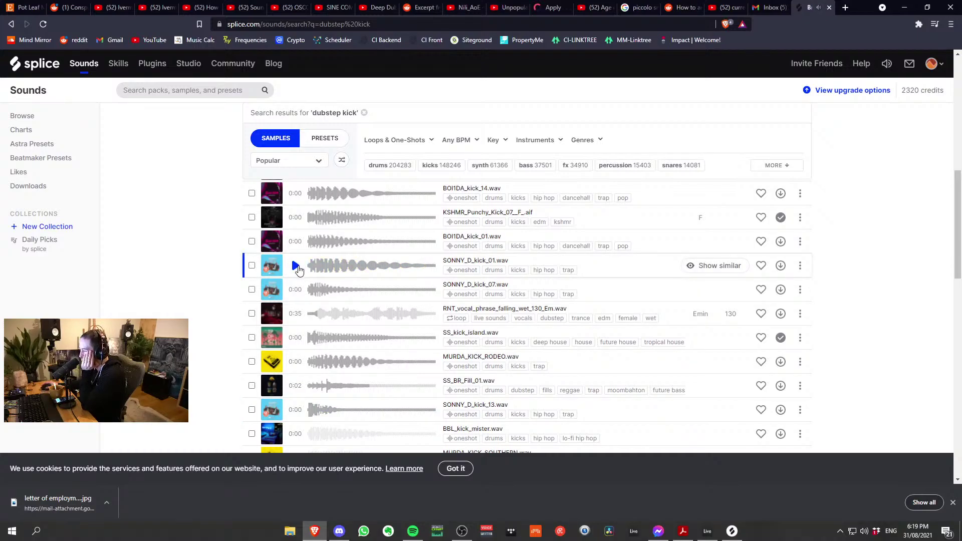
scroll(298, 269, up, 2)
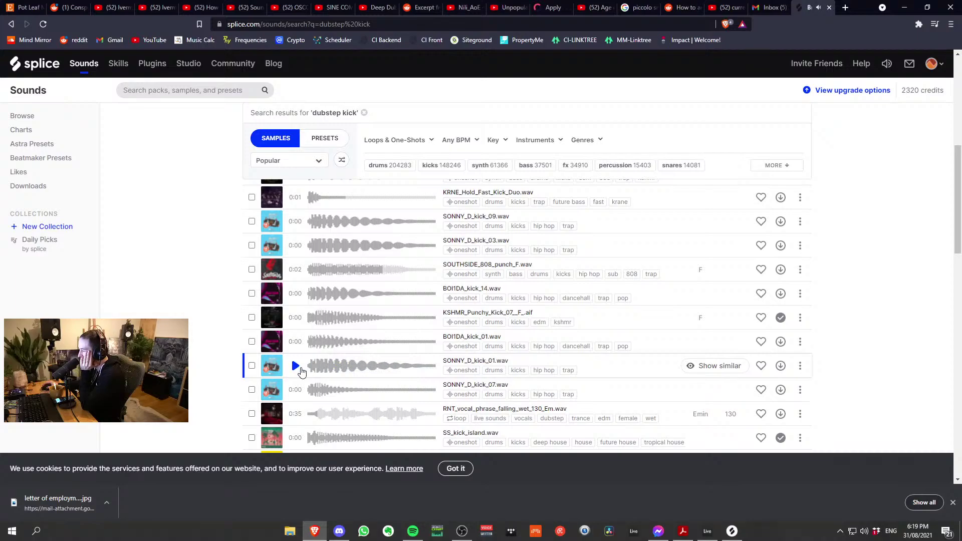
click(295, 367)
click(296, 366)
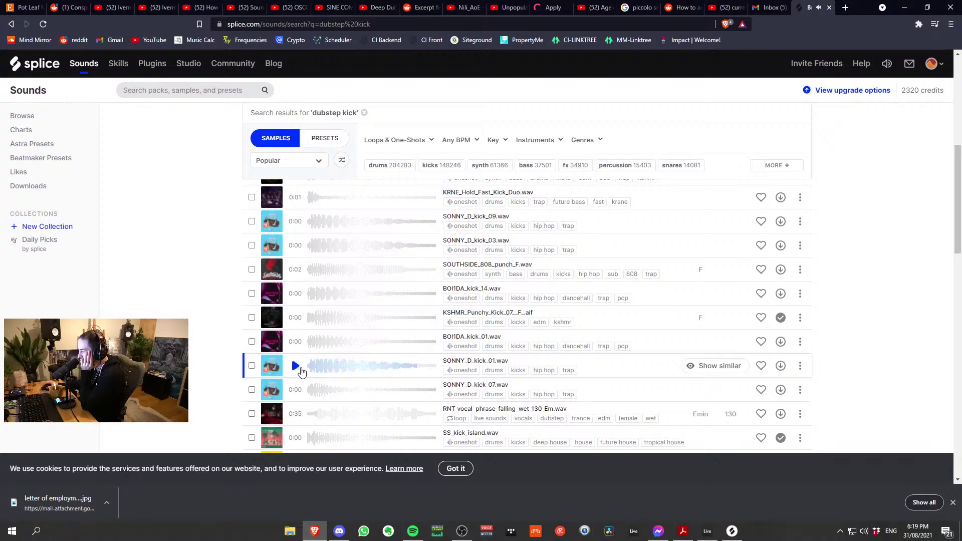
click(296, 366)
Step: Go back to the first results and audition the kicks again, from SONNY_D_kick_05.wav down to KRNE_Hold_Fast_Kick_Duo.wav
key(Up)
key(Up)
key(Up)
key(Up)
key(Up)
key(Up)
key(Up)
key(Up)
key(Up)
key(Up)
key(Up)
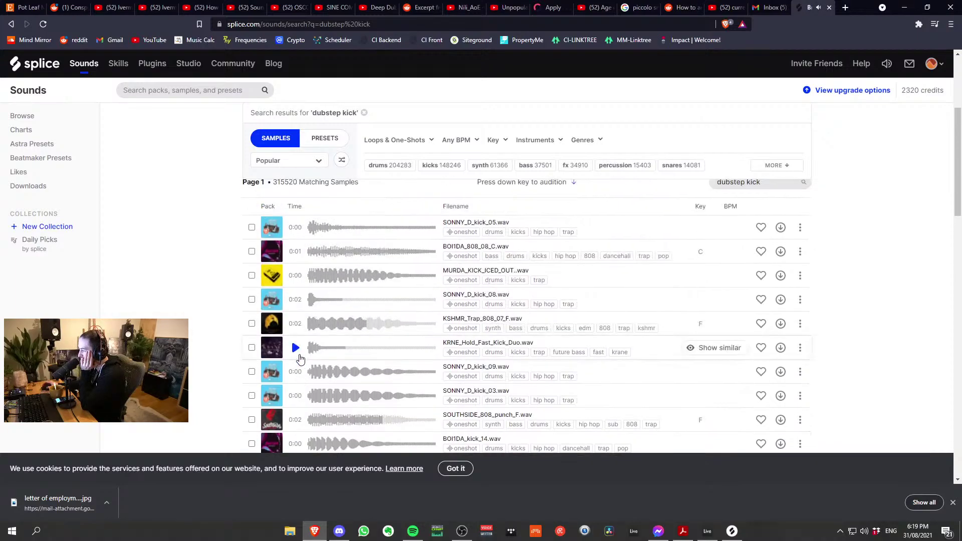
scroll(295, 373, down, 1)
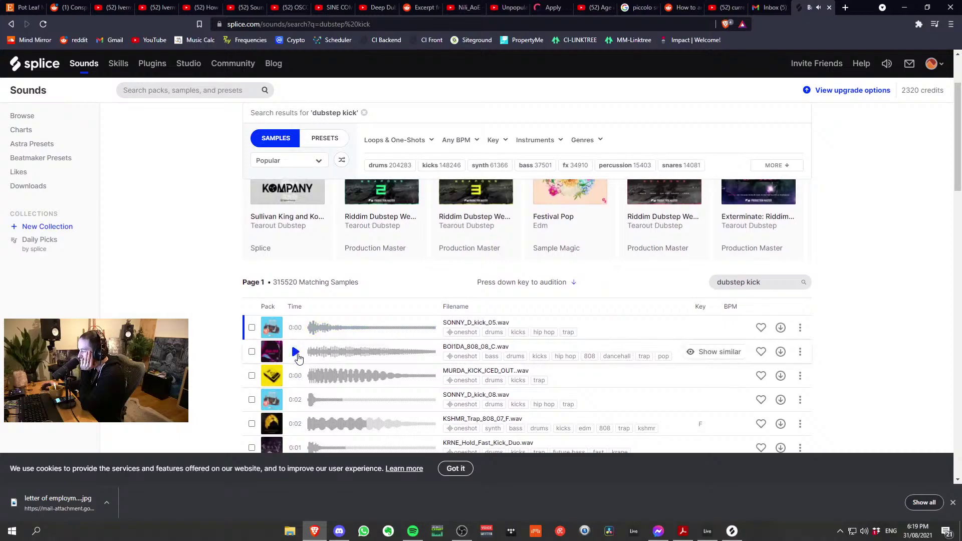
click(295, 351)
scroll(296, 351, down, 1)
click(298, 327)
click(296, 350)
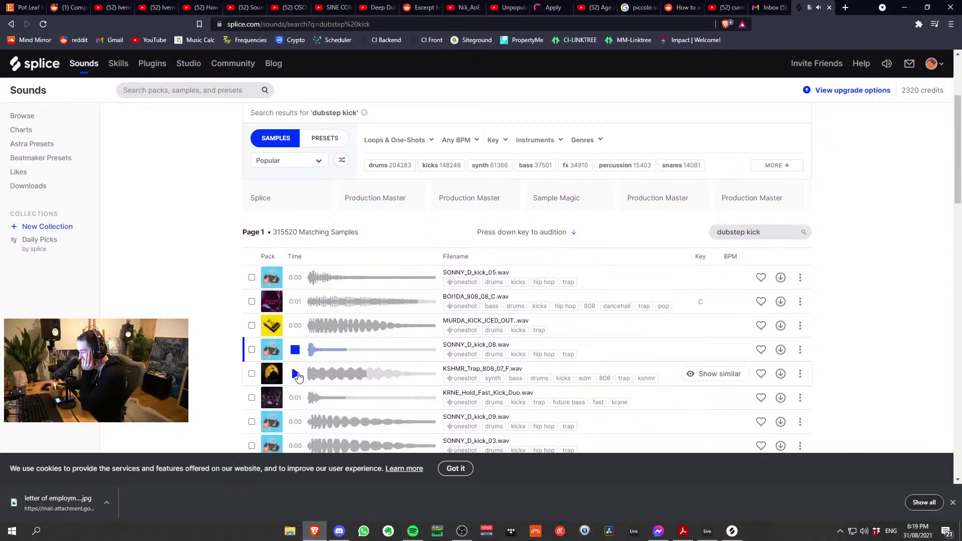
click(296, 373)
scroll(296, 371, down, 1)
click(295, 348)
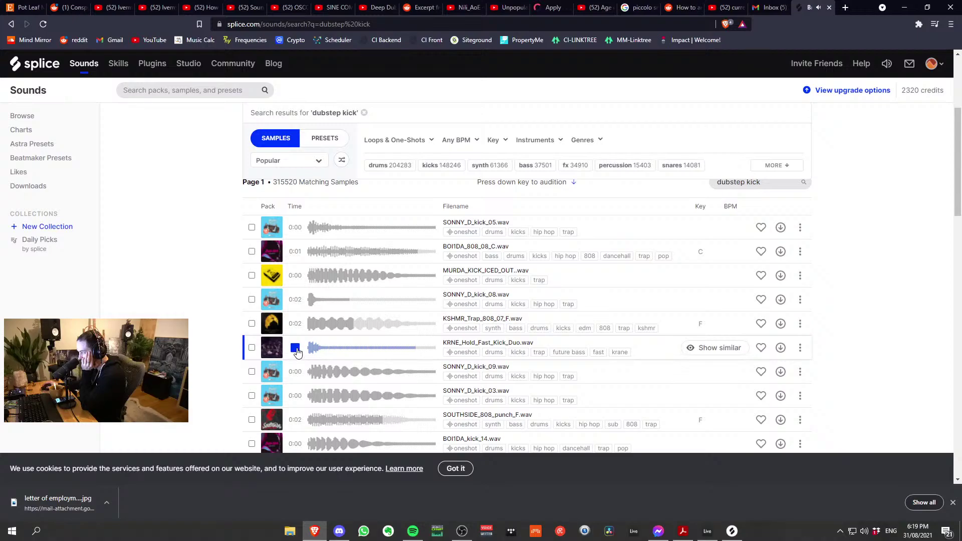
Step: Compare SONNY_D_kick_03.wav, SONNY_D_kick_09.wav, BOI1DA_kick_14.wav and KSHMR_Punchy_Kick_07__F_.aif with BOI1DA_kick_01.wav
scroll(296, 373, down, 2)
click(296, 296)
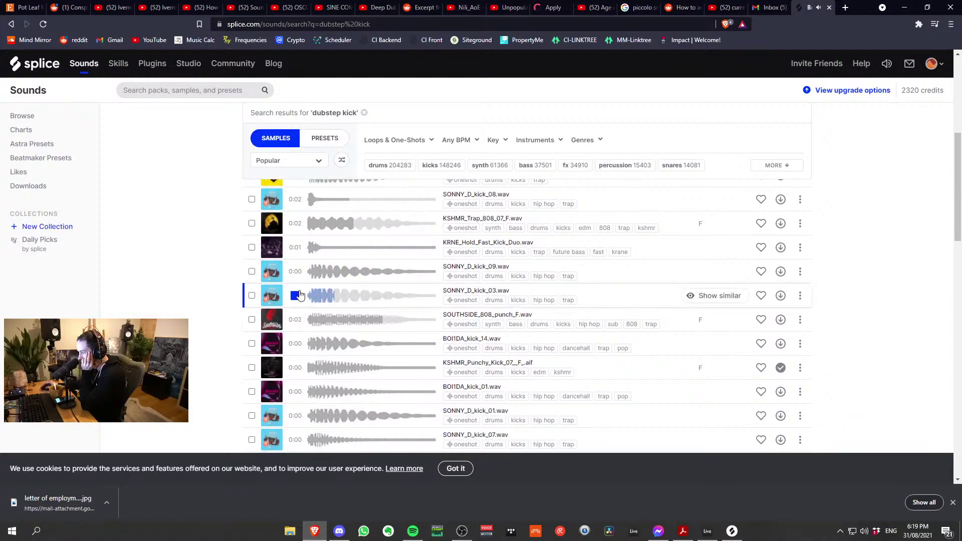
click(297, 276)
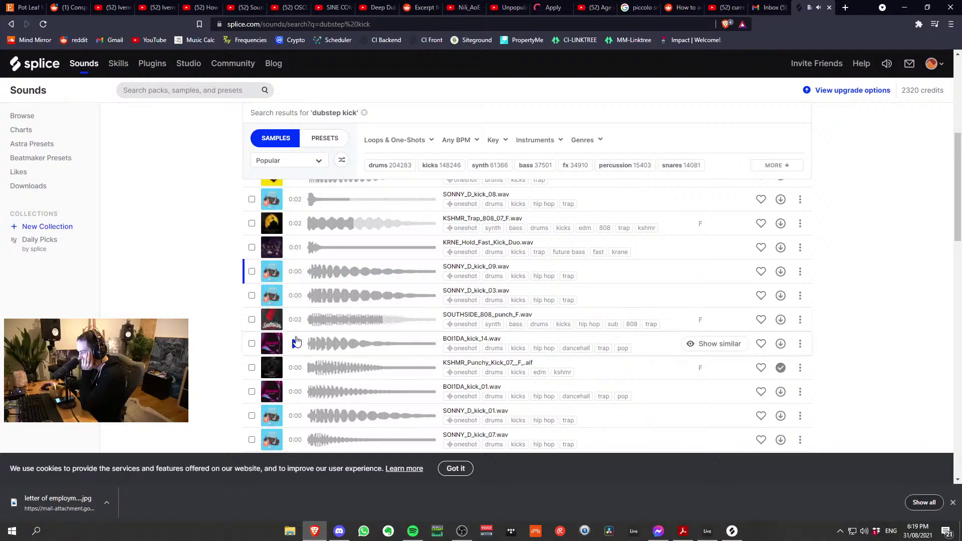
click(296, 352)
click(297, 369)
click(295, 392)
click(295, 394)
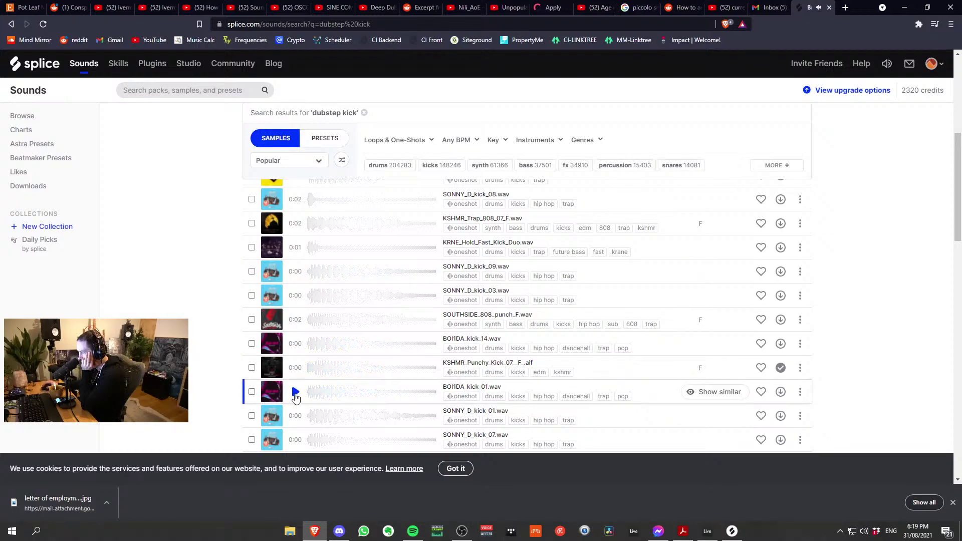
Step: Download BOI1DA_kick_01.wav from Splice and switch back to Ableton Live
click(780, 392)
click(707, 531)
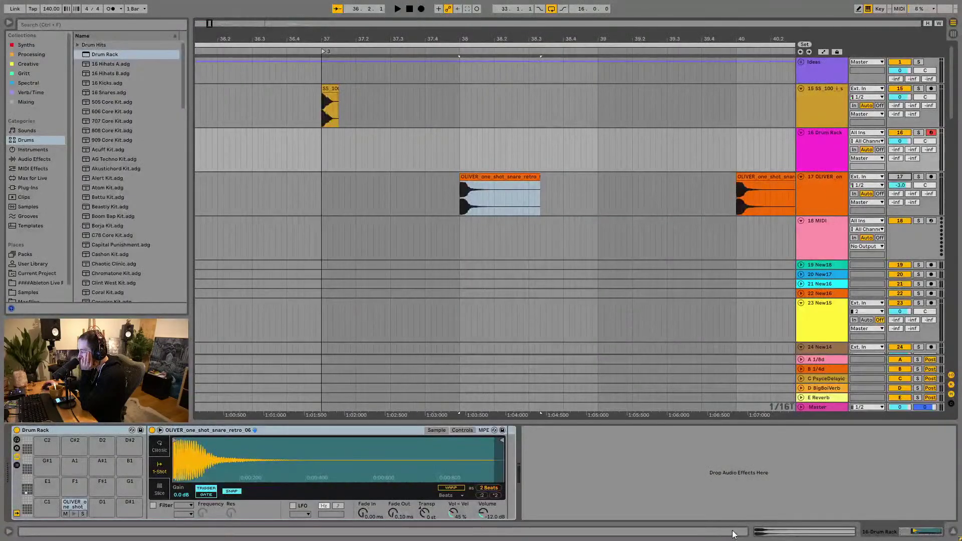
Step: Switch to Splice and place BOI1DA_kick_01.wav on the existing kick's audio track in bar 37 in Ableton Live
key(super)
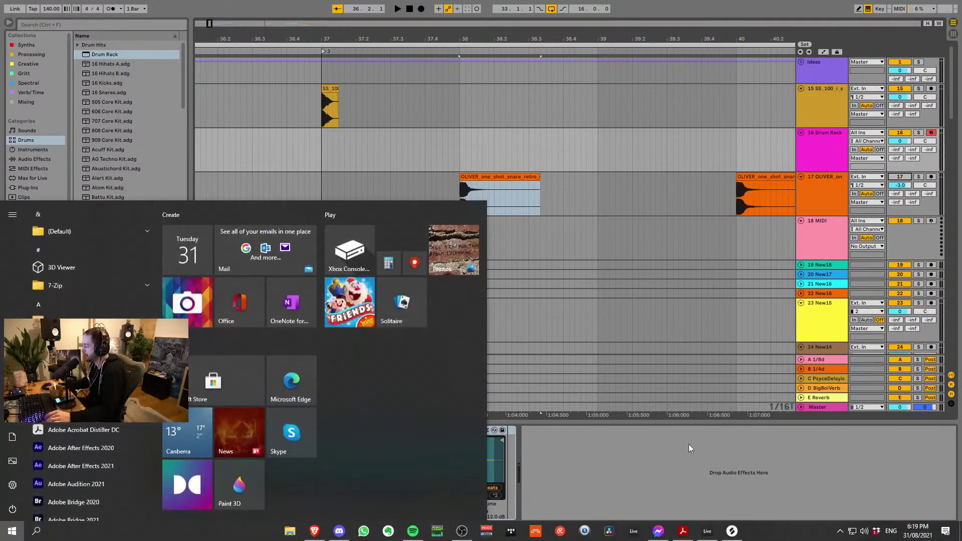
click(731, 531)
drag(767, 286, 386, 100)
Step: Solo the kick audio track and play the new kick in bar 37 several times
key(space)
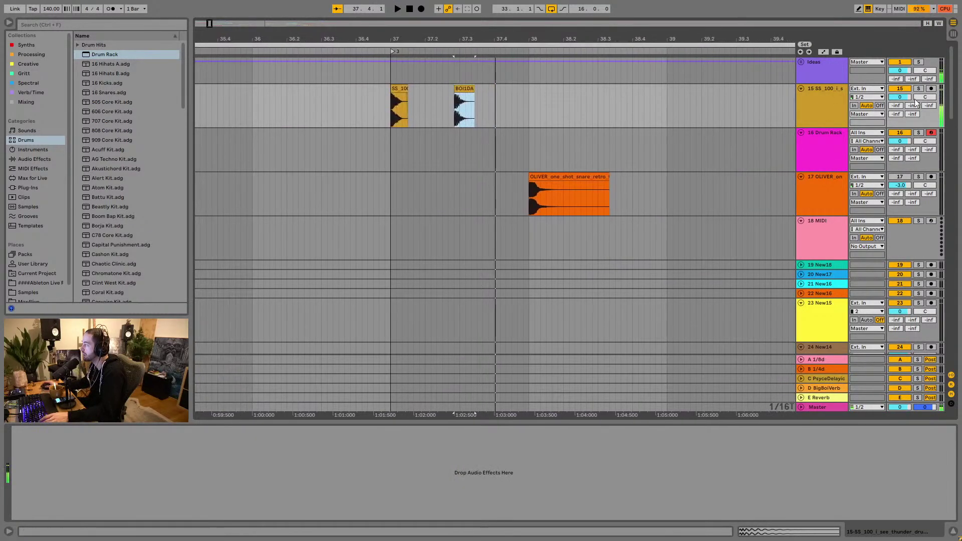
click(918, 89)
key(space)
drag(475, 31, 360, 105)
key(space)
key(space)
key(space)
Step: Adjust the fade-out on the BOI1DA_kick_01 clip, play it, and consolidate the clip
drag(350, 39, 499, 32)
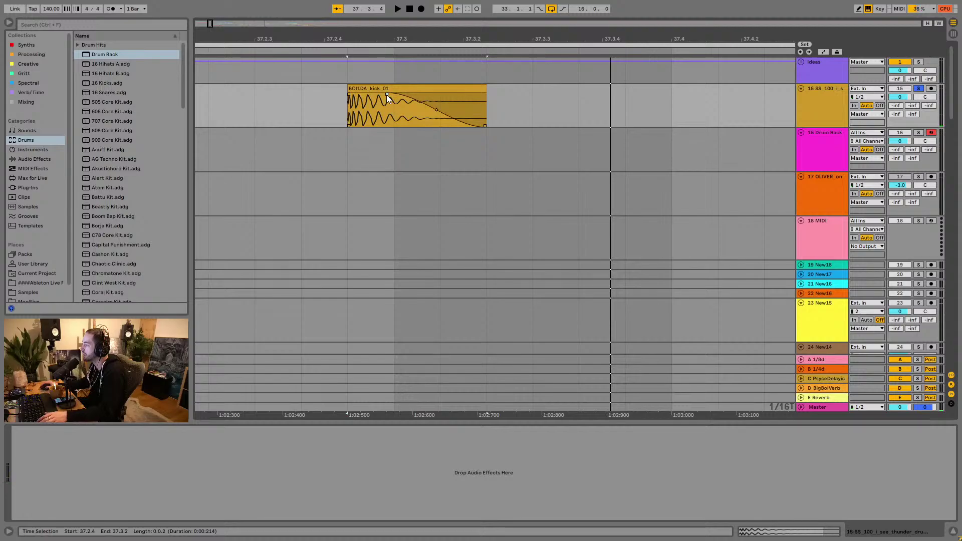
click(395, 89)
key(space)
key(space)
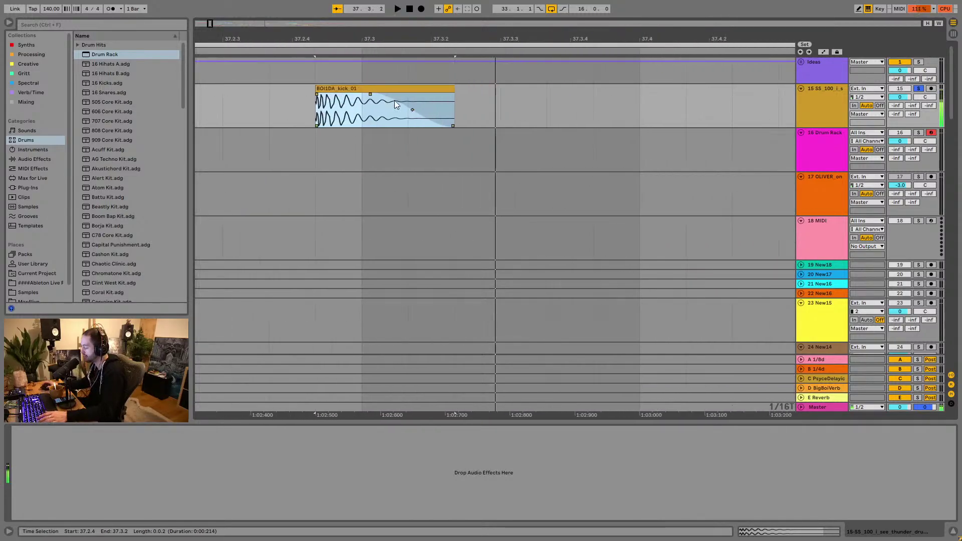
key(ctrl+j)
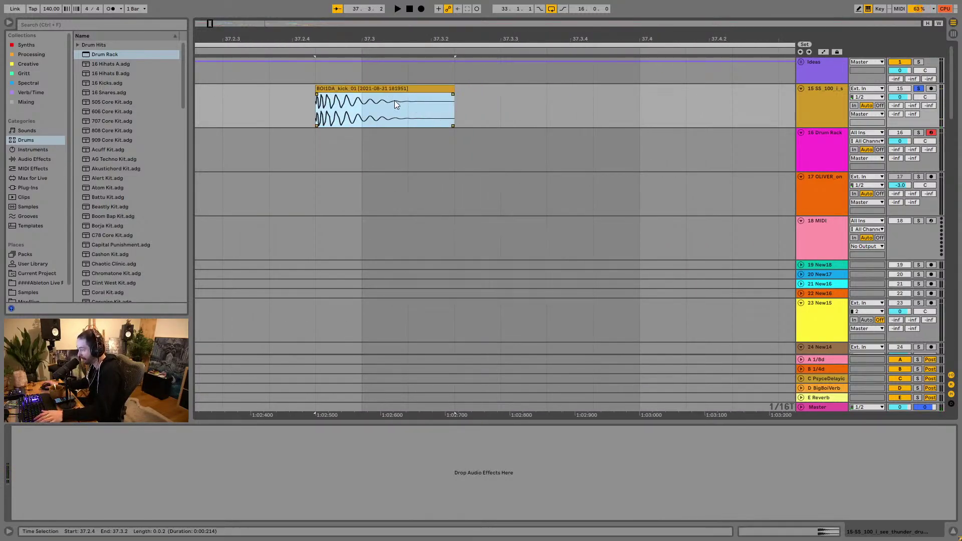
Step: Load the consolidated BOI1DA kick onto the C1 pad of the Drum Rack
drag(410, 36, 470, 40)
click(823, 148)
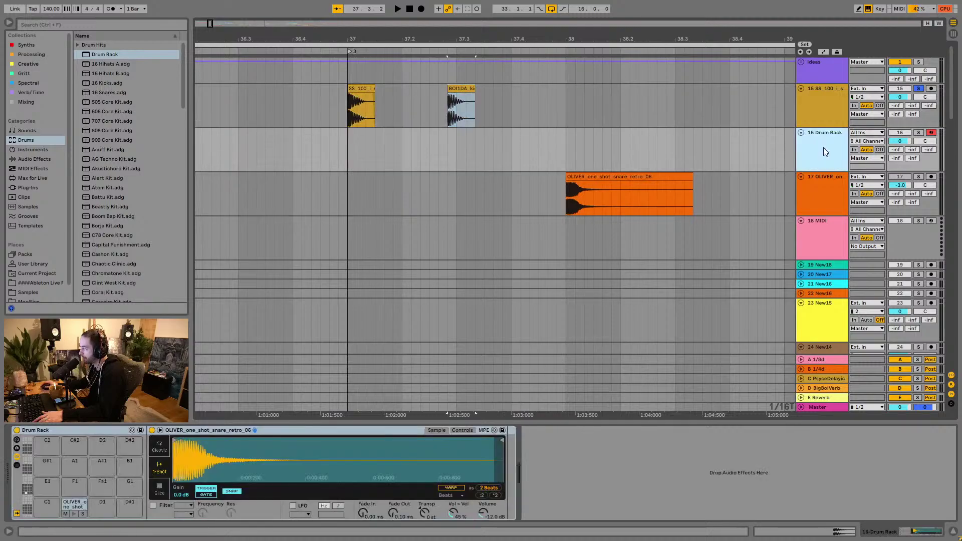
drag(464, 90, 176, 376)
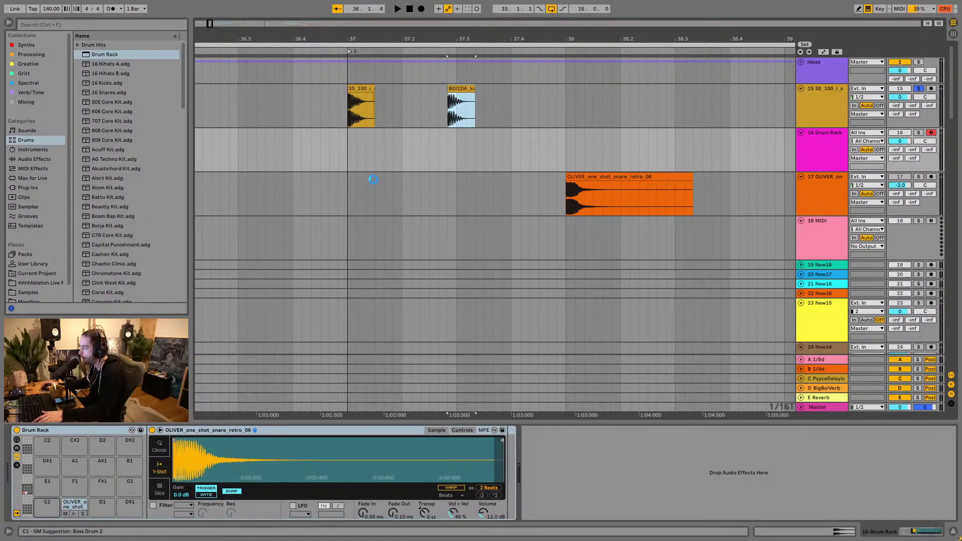
Step: Delete both kick clips from the audio track in bar 37
click(361, 92)
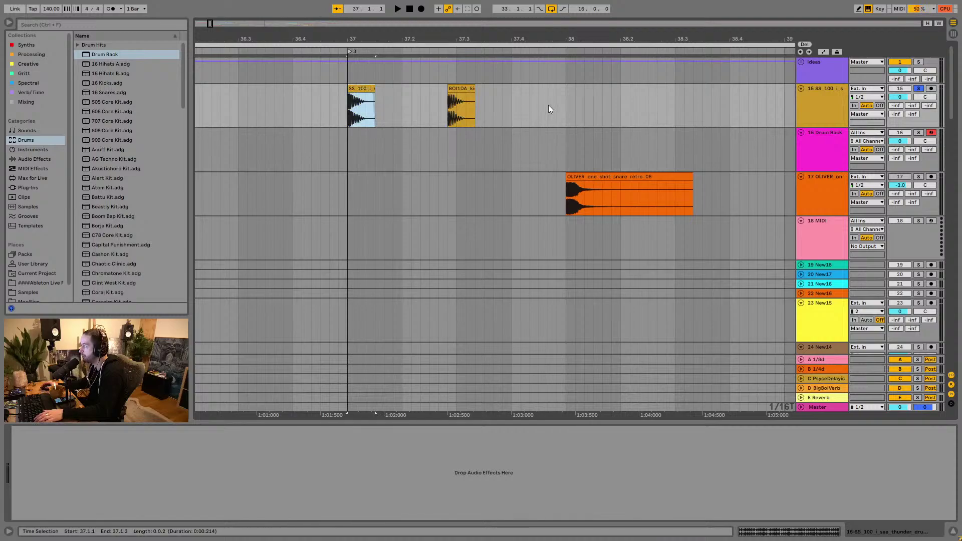
shift+click(563, 107)
key(Delete)
Step: Create an empty one-bar MIDI clip at bar 37 on the Drum Rack track
drag(352, 161, 554, 149)
drag(355, 151, 638, 130)
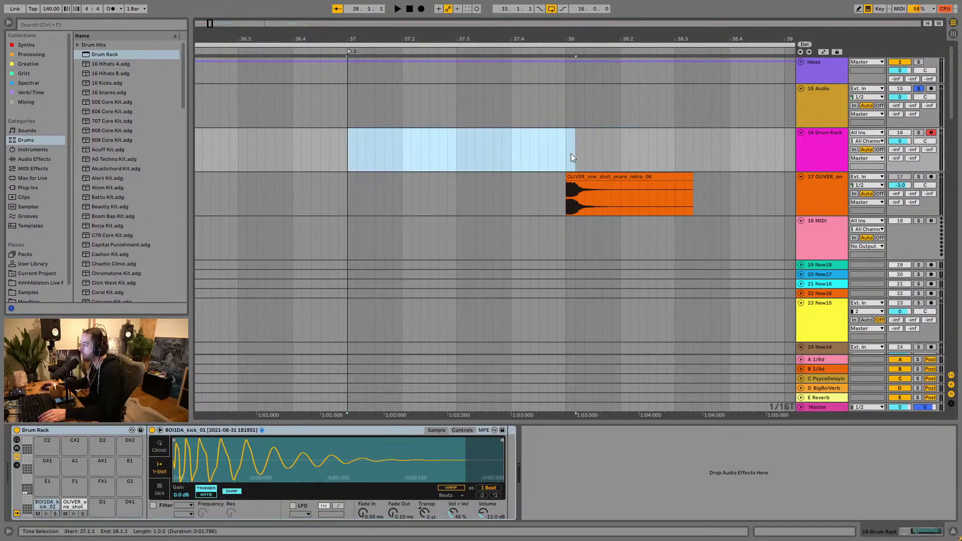
key(ctrl+shift+m)
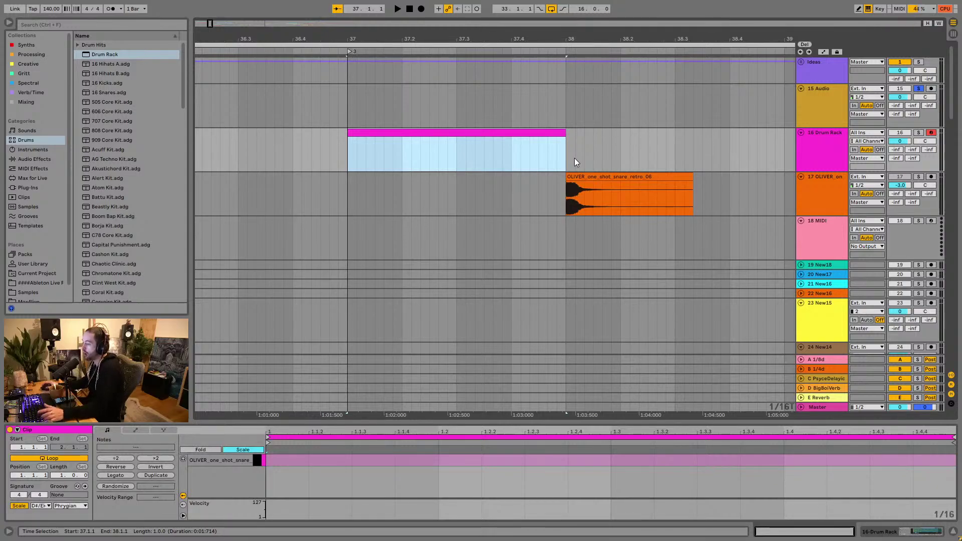
Step: Mute the Drum Rack's snare pad and add AUTOPLAY_AoW_v1.8 from the Creative collection ahead of the rack
click(894, 528)
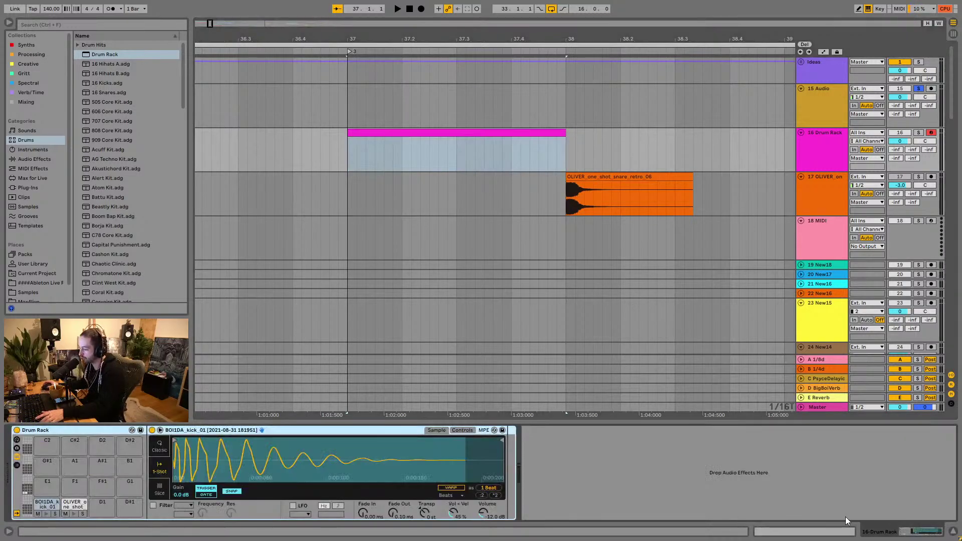
click(507, 130)
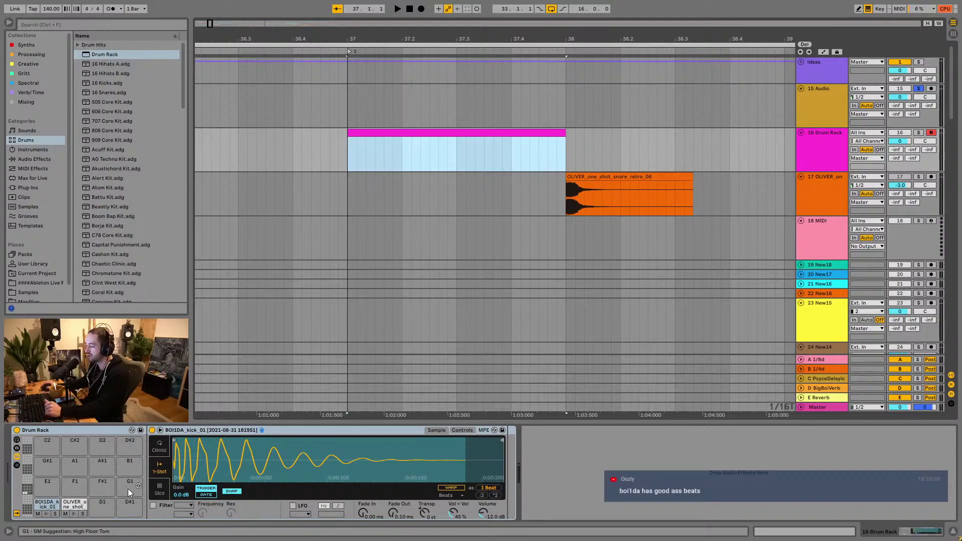
click(65, 513)
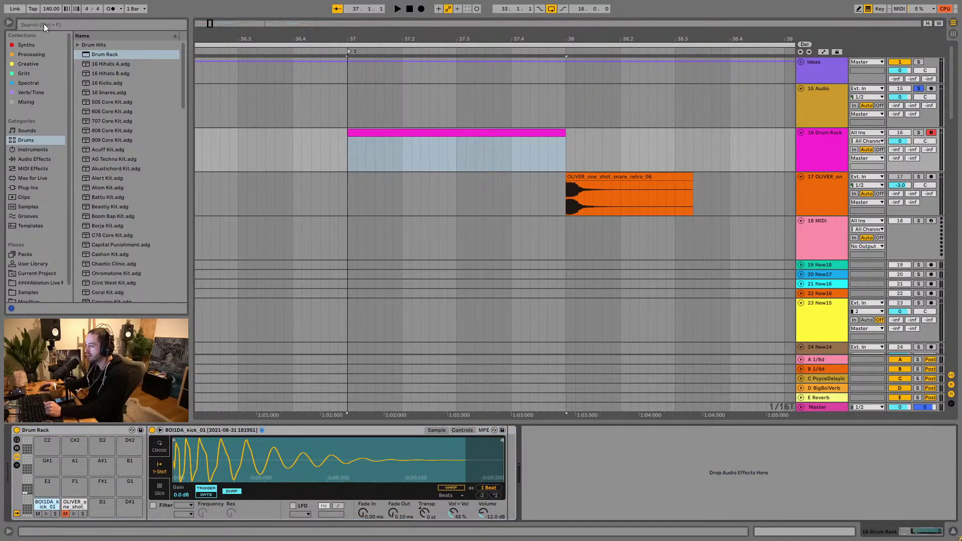
click(38, 44)
click(38, 54)
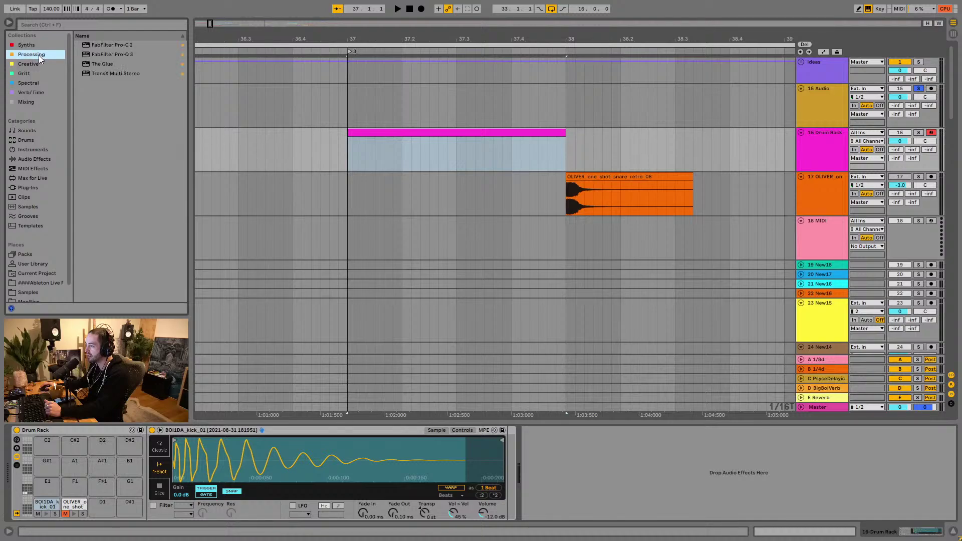
click(28, 67)
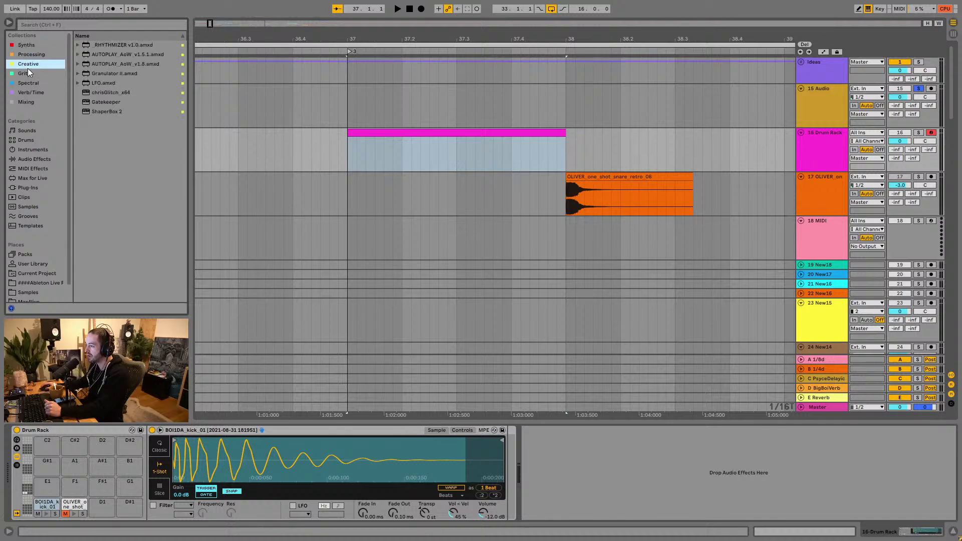
click(140, 67)
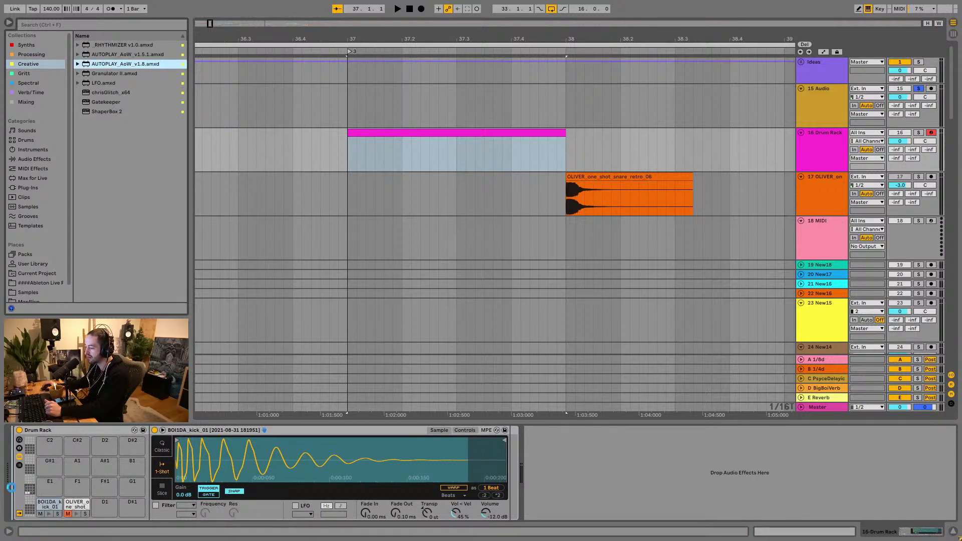
drag(80, 440, 15, 441)
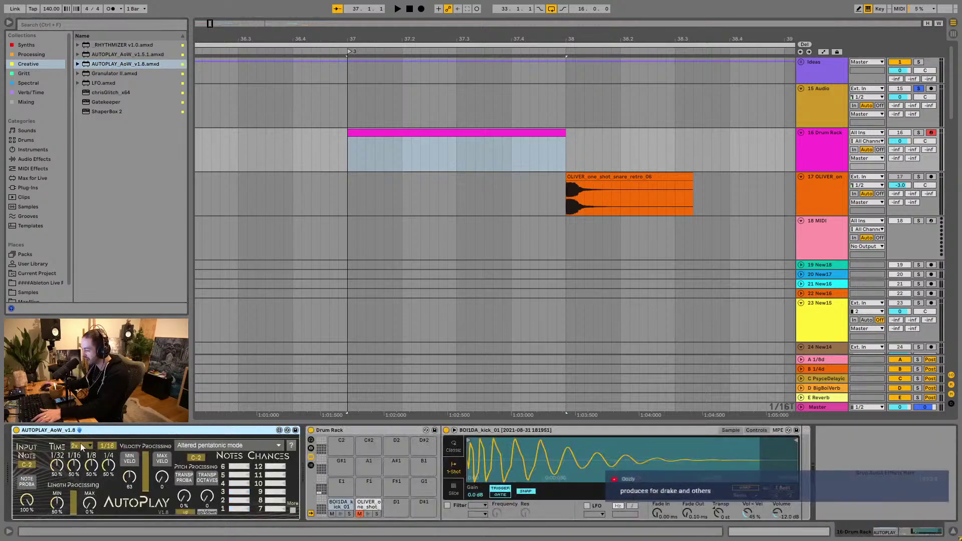
Step: Add a snare-pad note at the start of the MIDI clip and stretch it with Legato to the full bar
double_click(468, 133)
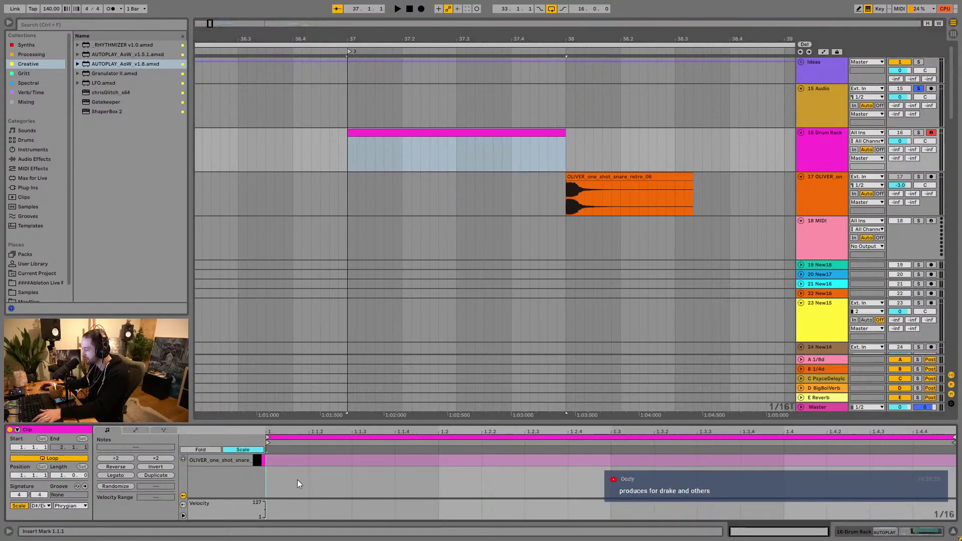
double_click(279, 462)
click(125, 474)
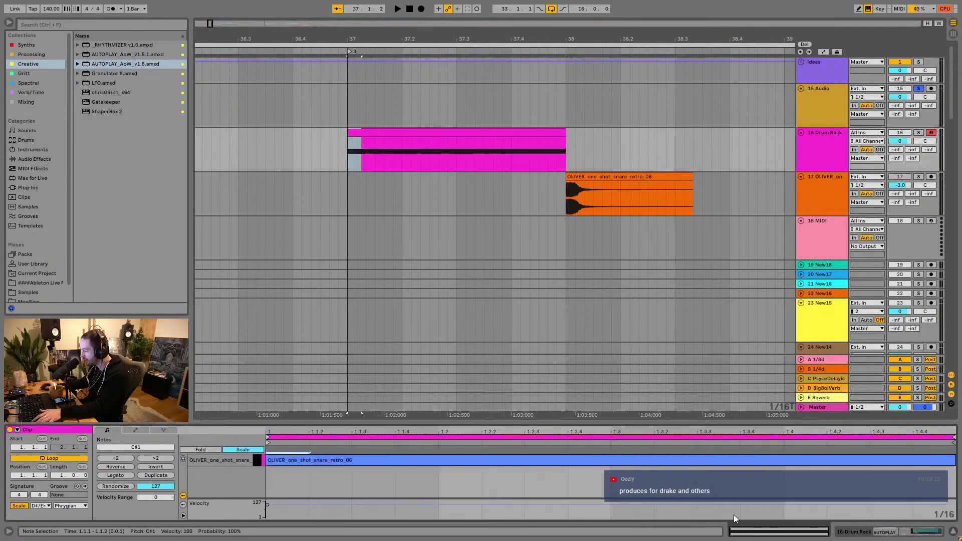
click(848, 532)
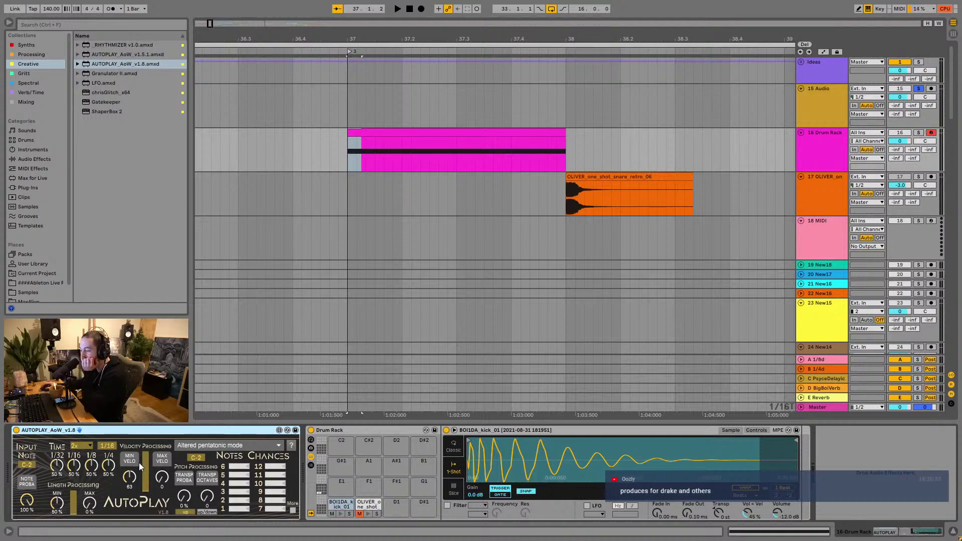
Step: Set AutoPlay's time multiplier to 1x, solo the Drum Rack track, and play the clip from bar 37
click(88, 447)
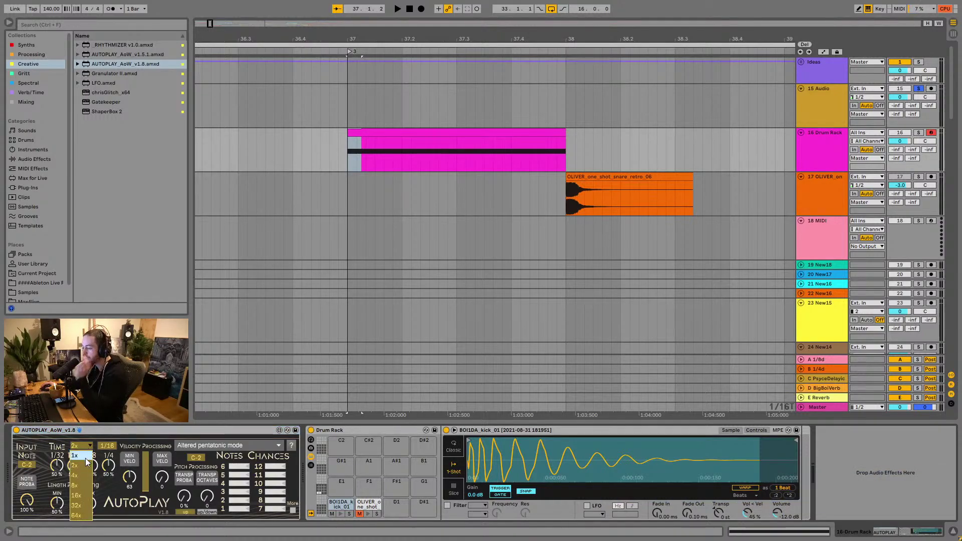
click(85, 456)
key(space)
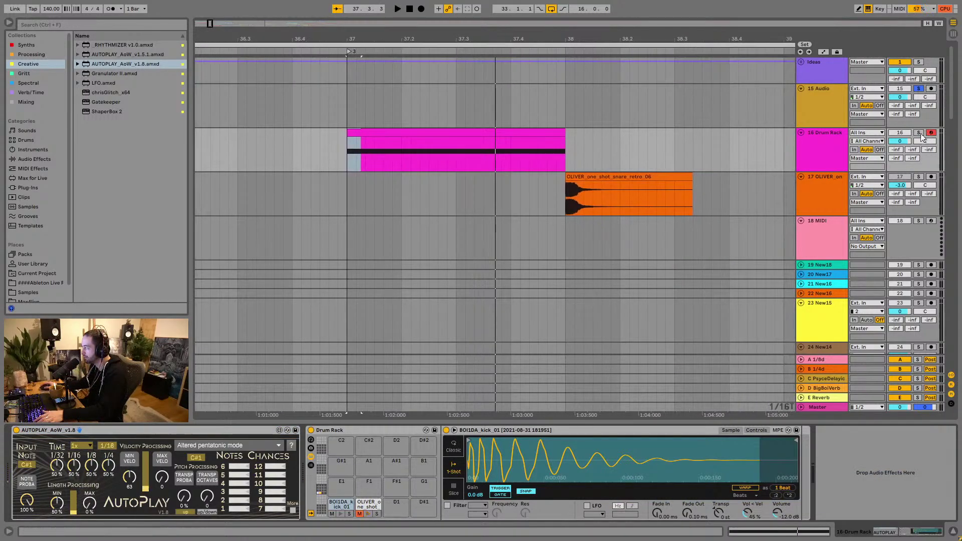
click(918, 133)
click(482, 134)
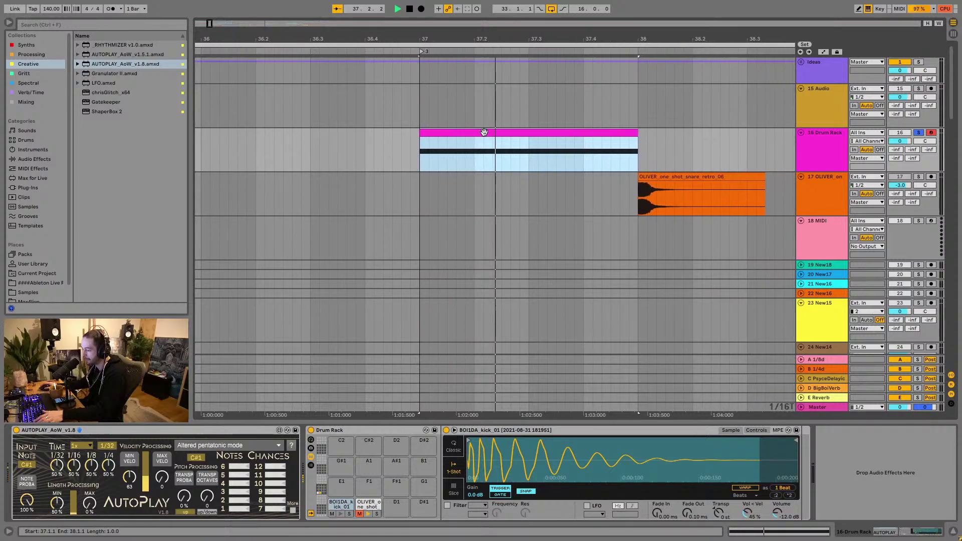
key(space)
key(space)
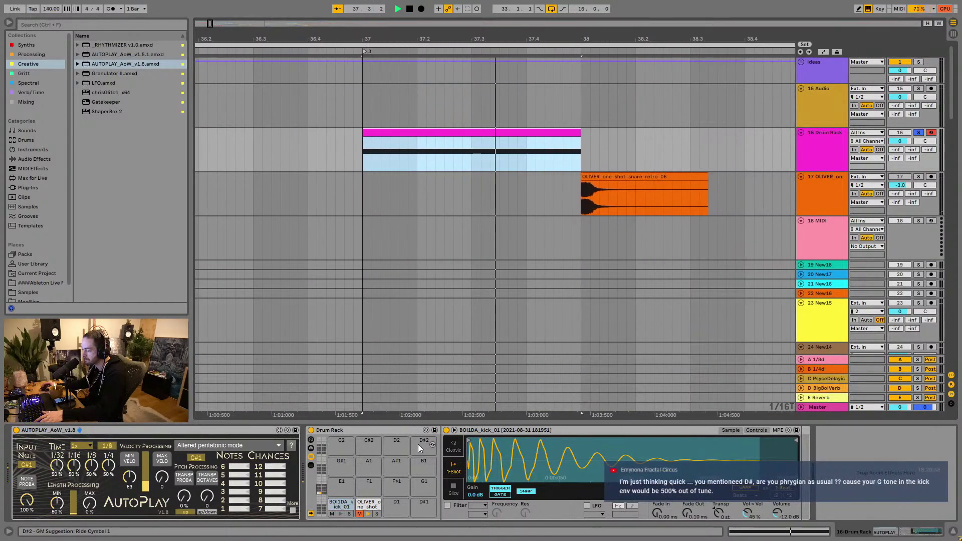
key(space)
Step: Unmute the snare pad, move the full-bar note to the C1 kick with Scale off, and play the clip
click(360, 514)
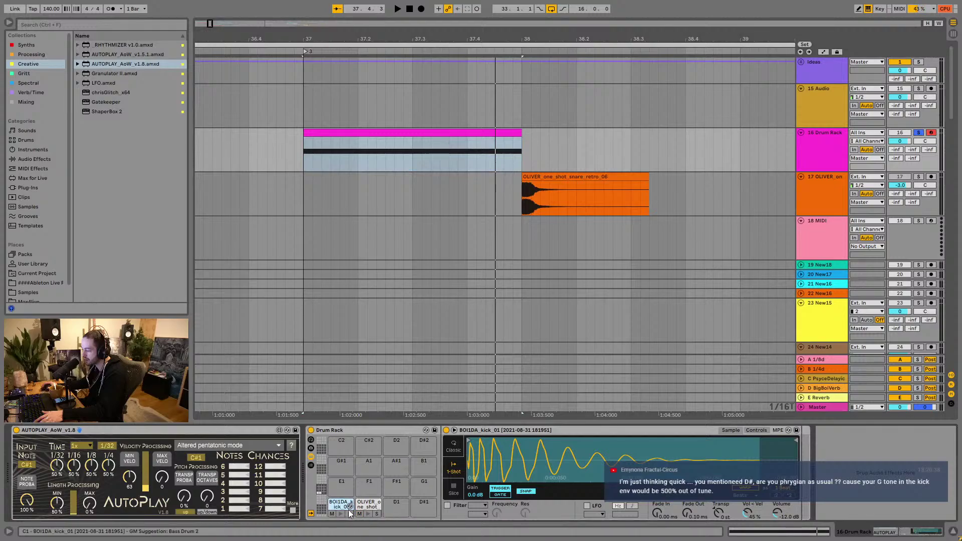
click(370, 134)
click(255, 458)
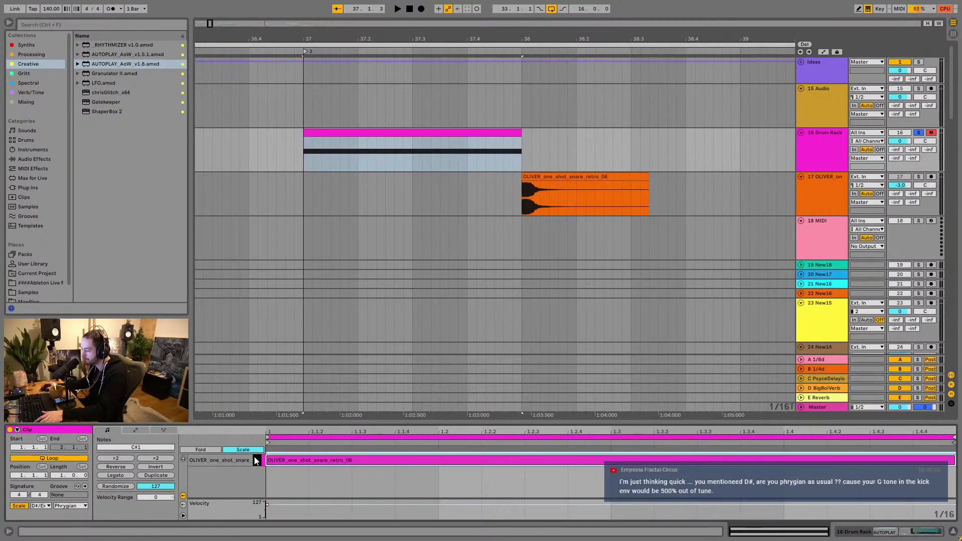
key(Down)
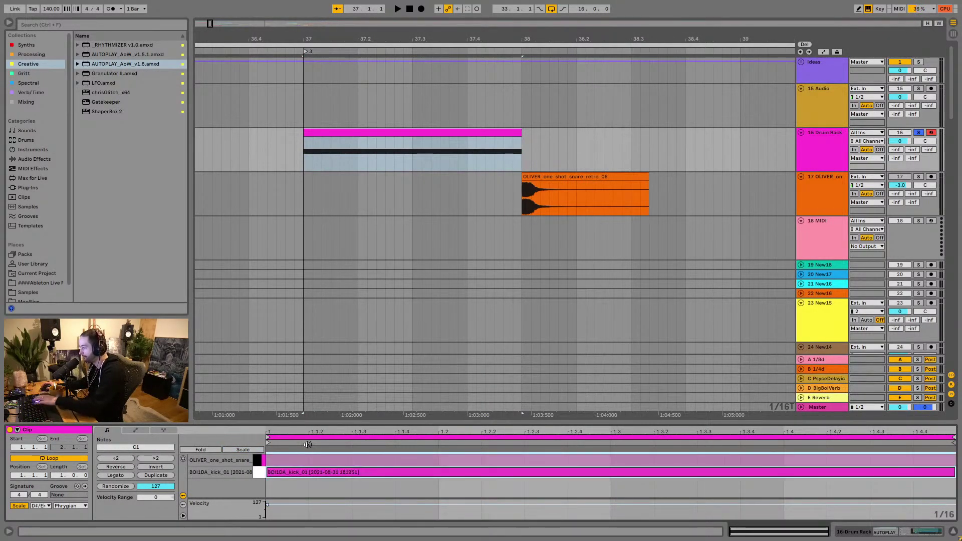
key(space)
Step: Try AutoPlay's time multiplier at 4x and listen to the kick pattern
key(shift+Tab)
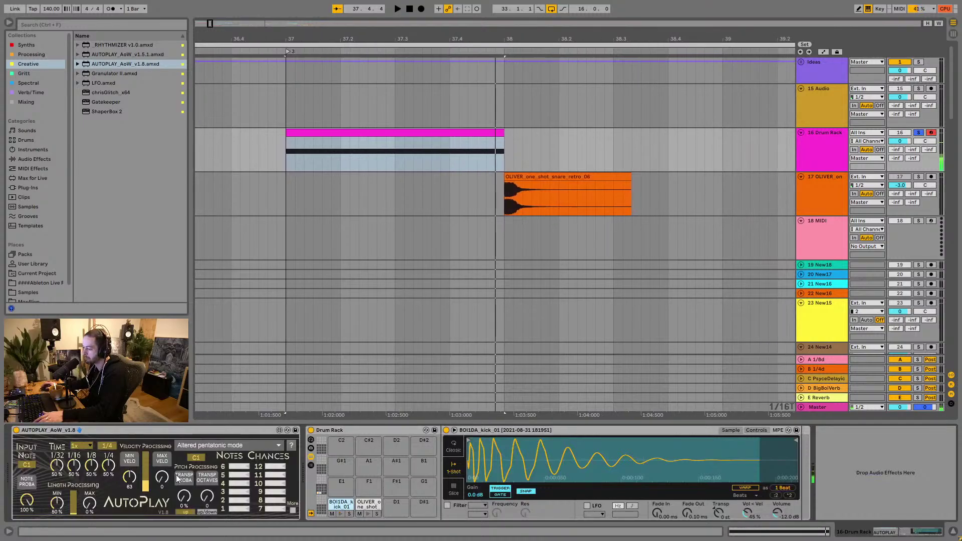
click(88, 447)
click(83, 475)
key(space)
Step: Set AutoPlay's time multiplier to 16x and raise its minimum and maximum note lengths to 100 %
click(86, 446)
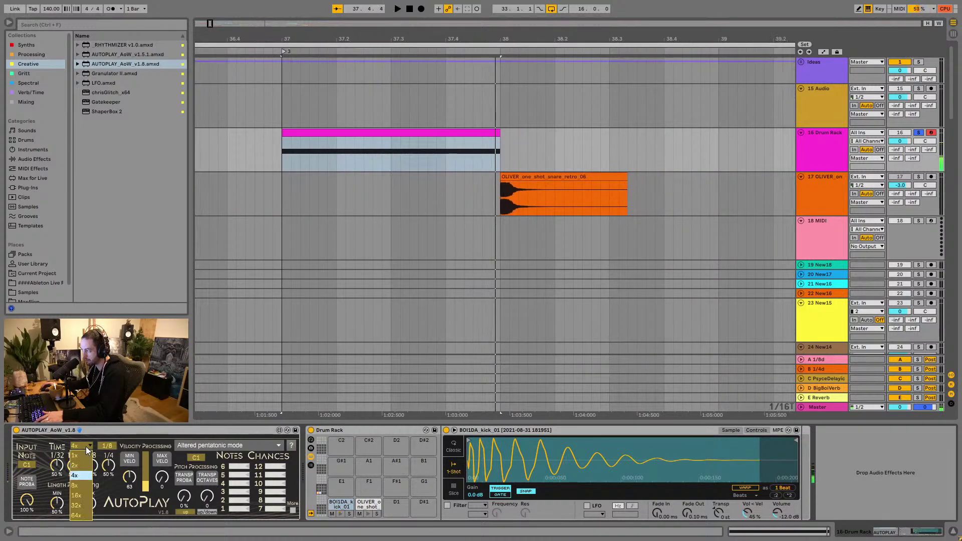
click(88, 493)
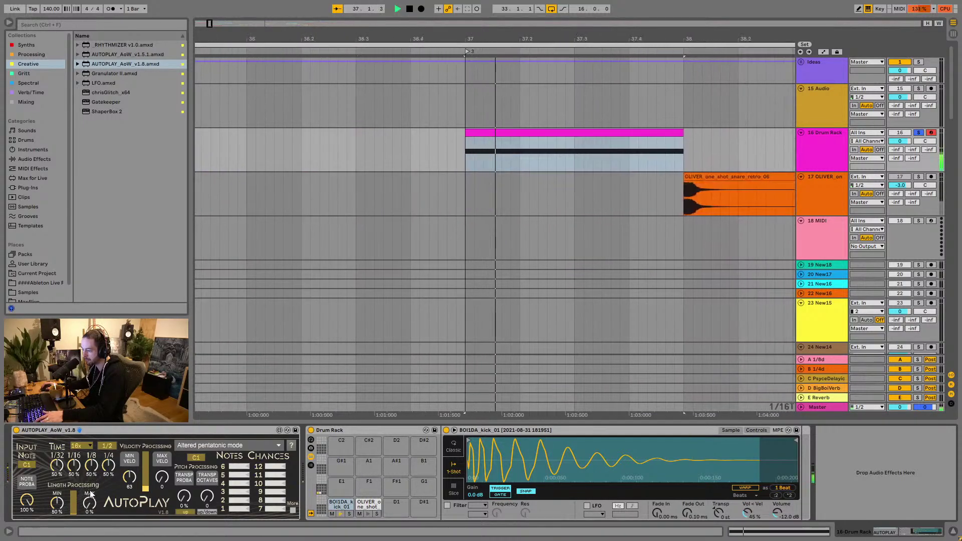
click(65, 501)
drag(65, 502, 91, 493)
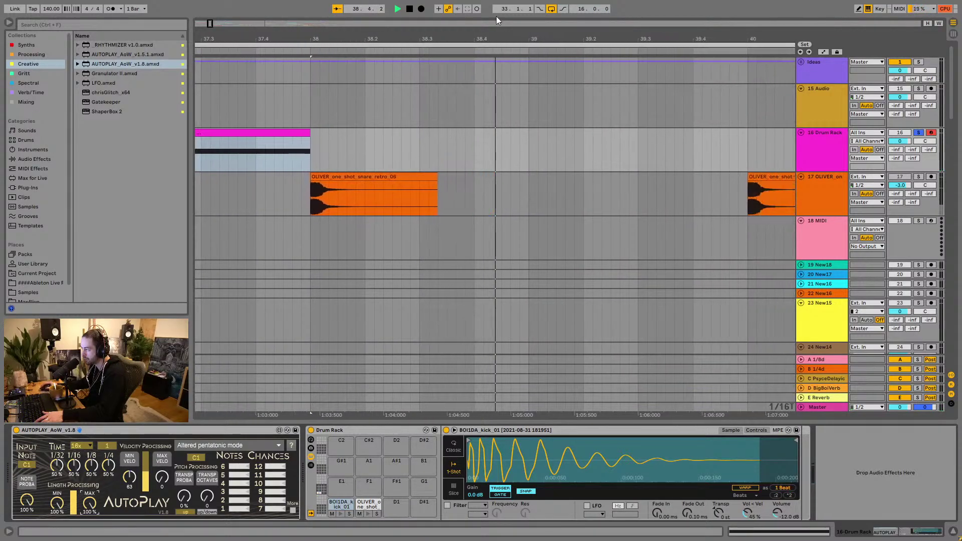
Step: Extend the Drum Rack clip from bar 37 to bar 45 and consolidate it into one eight-bar clip
drag(488, 38, 481, 25)
drag(368, 134, 641, 146)
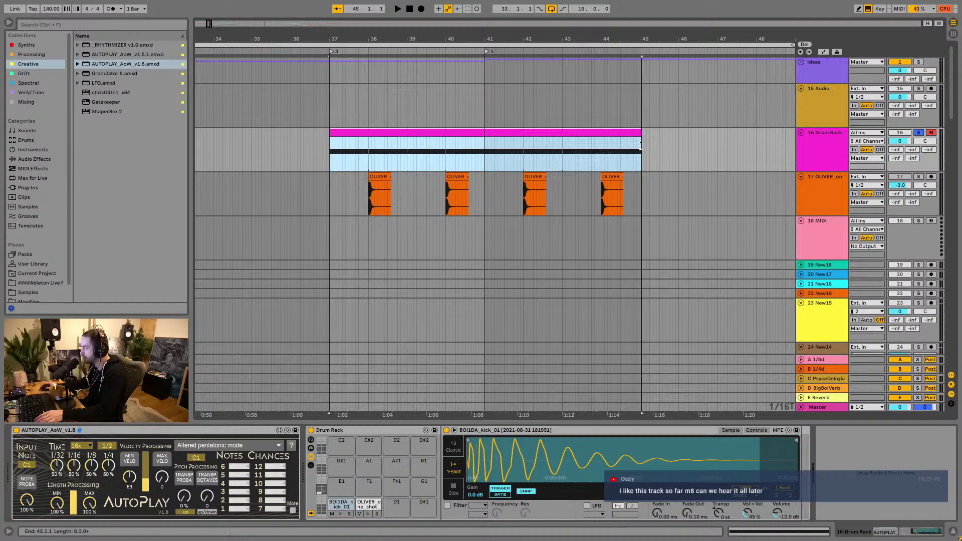
double_click(622, 135)
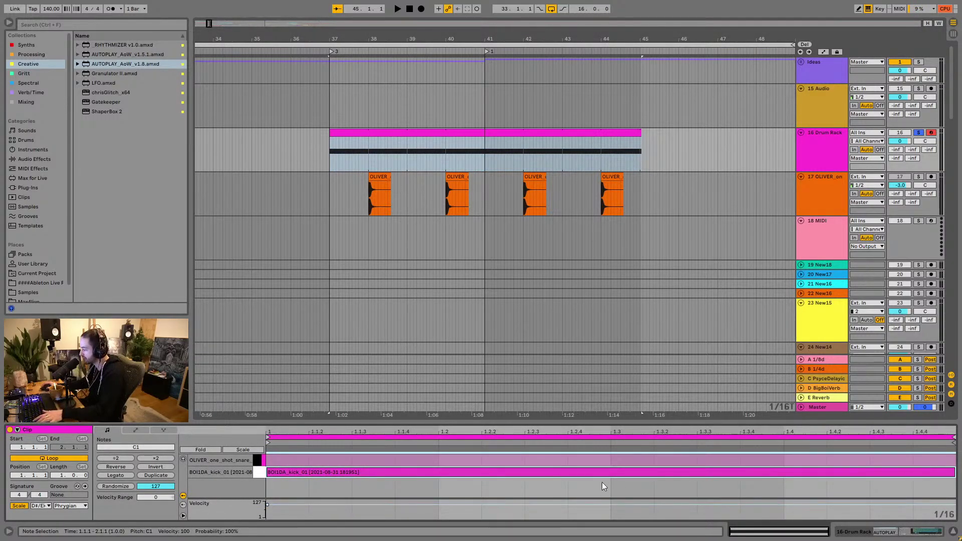
click(499, 135)
key(ctrl+l)
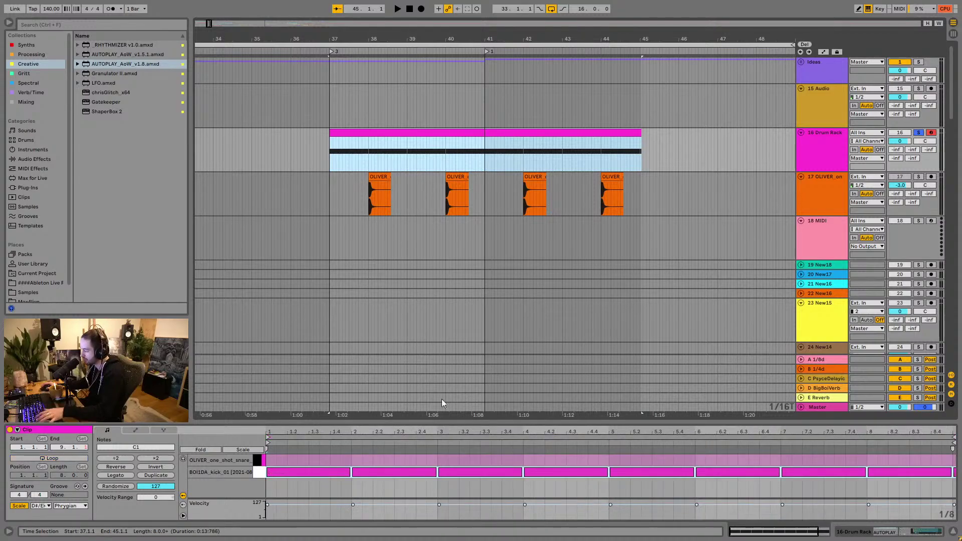
Step: Make the C1 kick a single note spanning all eight bars of the clip and play it
click(371, 494)
drag(349, 475, 950, 471)
key(space)
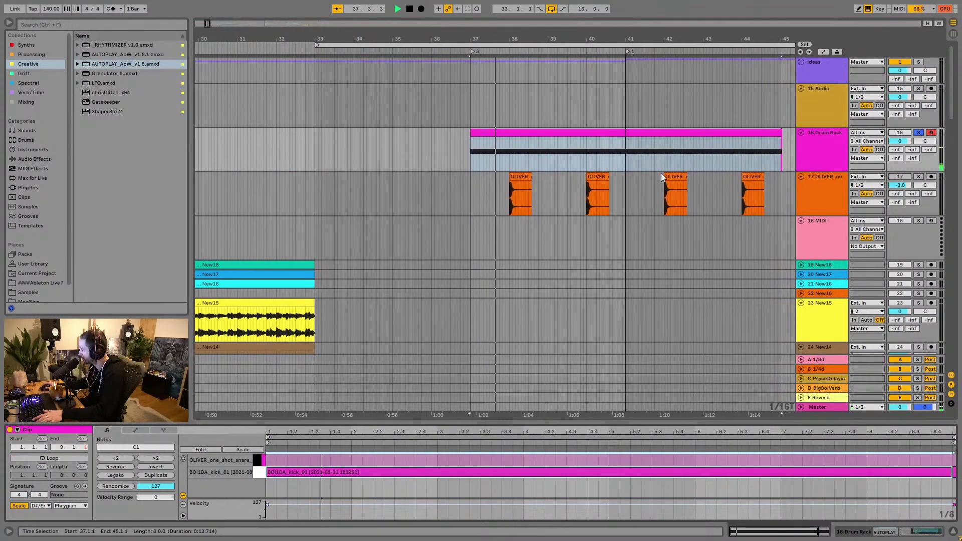
Step: Widen the arrangement grid to 2/1 and loop bars 37 to 45 over the kick and snare clips
click(748, 152)
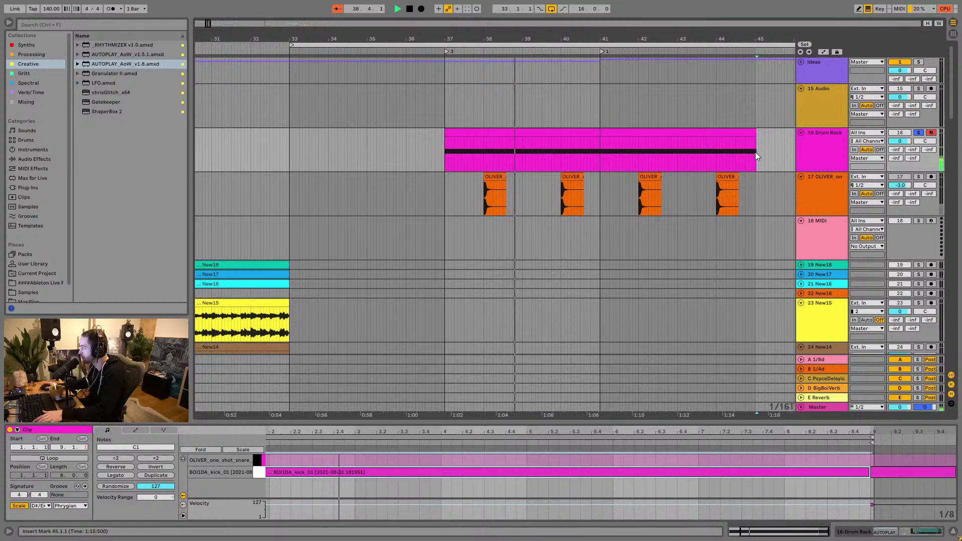
right_click(766, 154)
click(837, 241)
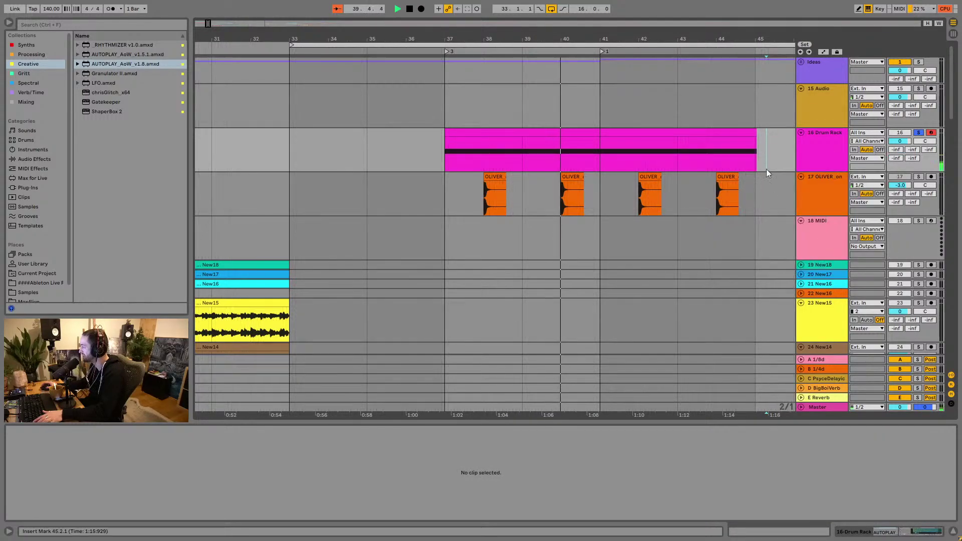
click(753, 131)
mouse_move(753, 131)
mouse_down()
mouse_move(676, 132)
mouse_move(754, 135)
mouse_up()
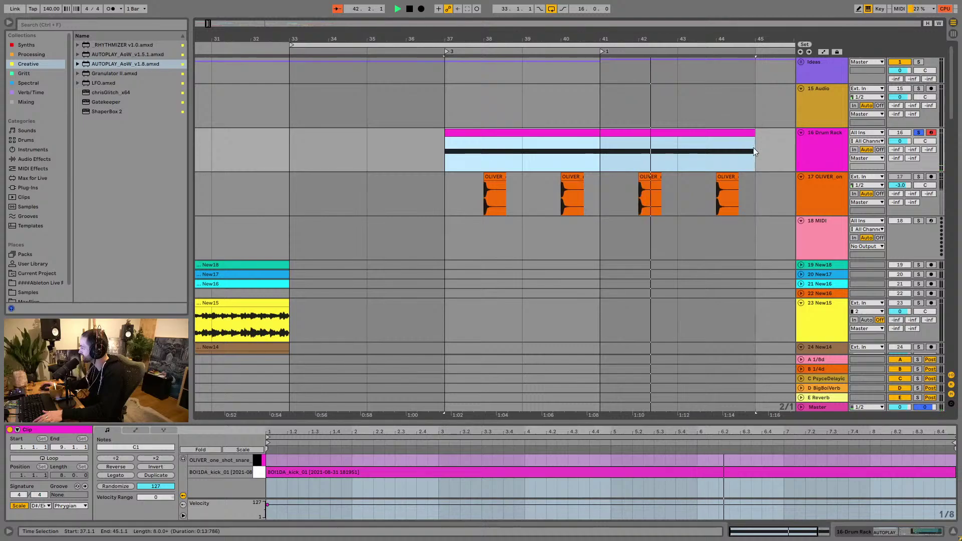
drag(450, 164, 760, 205)
key(ctrl+l)
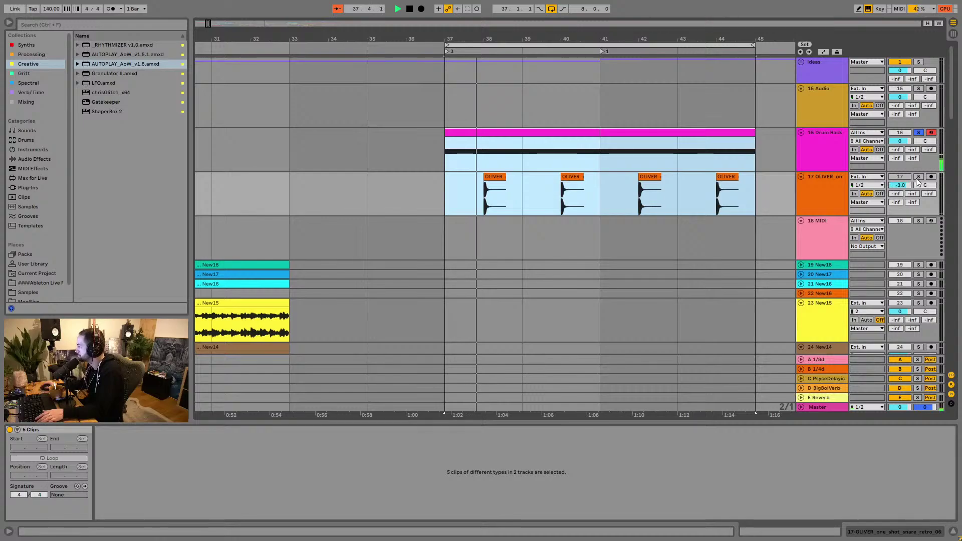
Step: Unsolo the Drum Rack track and show its device chain
click(921, 125)
click(919, 132)
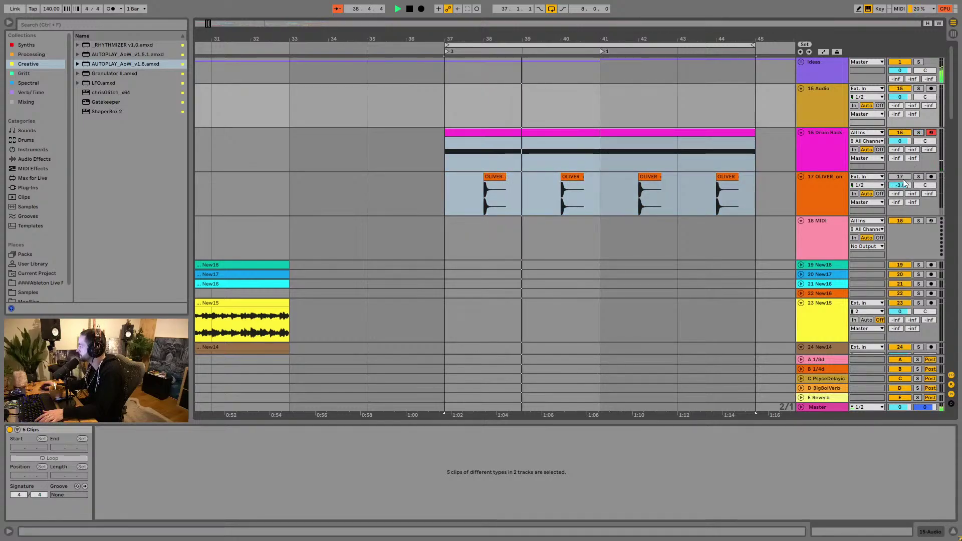
click(810, 151)
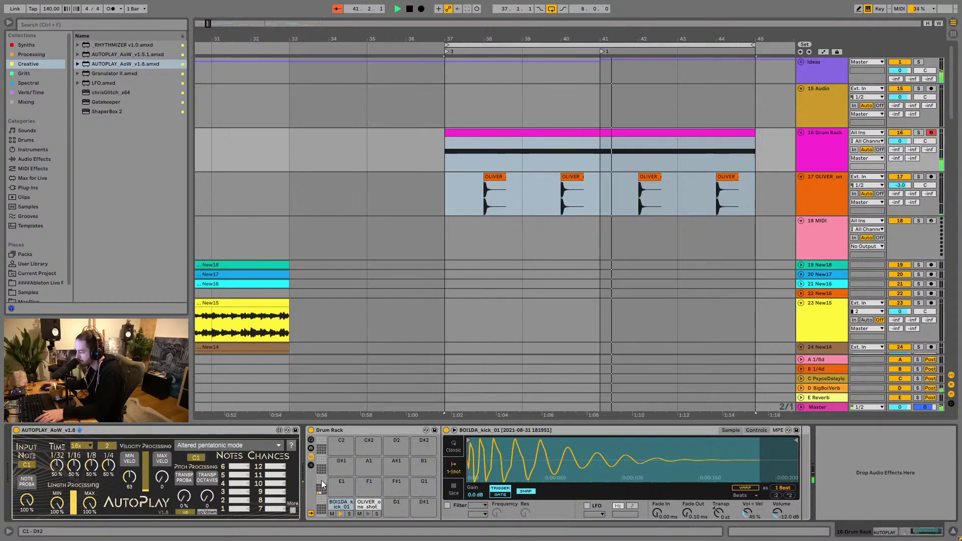
Step: Return the kick sample's Vol < Vel to its default of 35 % and set its volume to 0 dB
drag(752, 510, 750, 513)
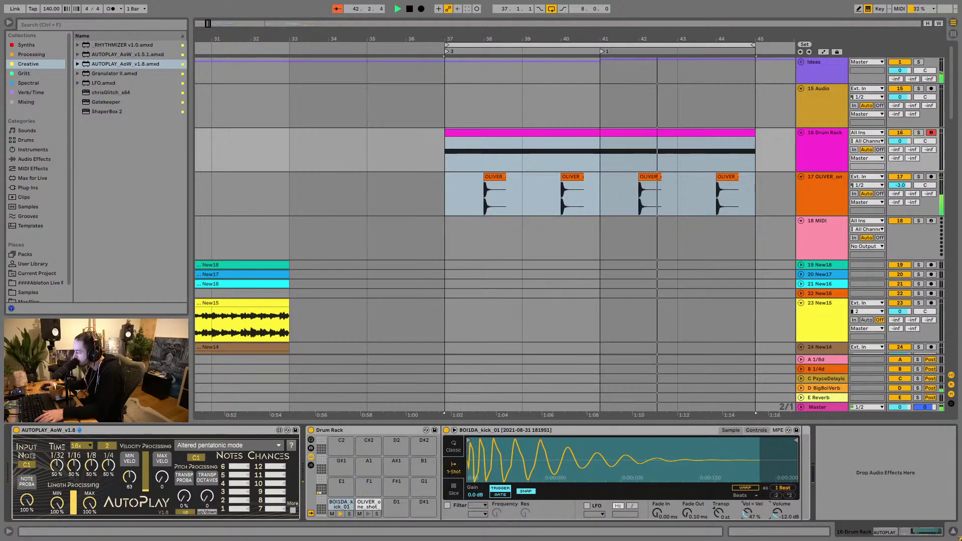
right_click(751, 513)
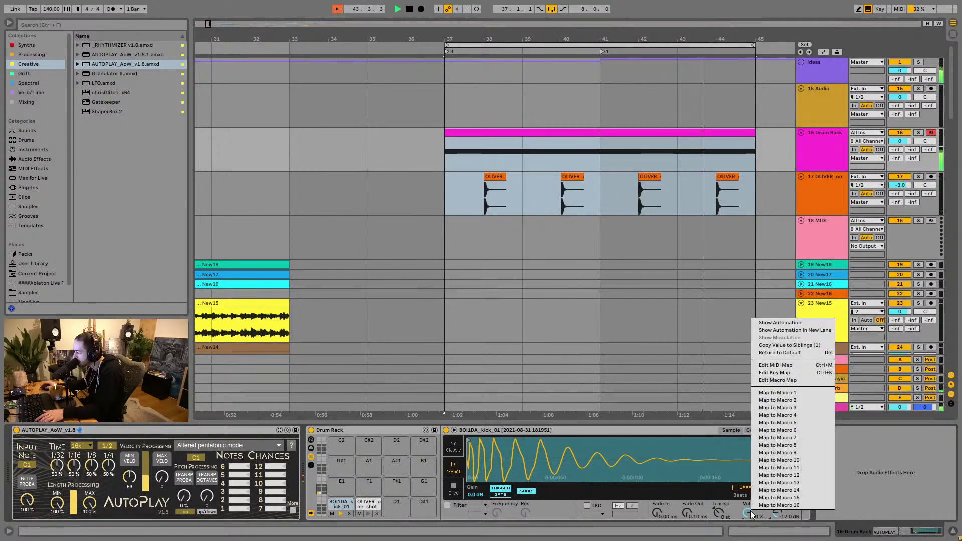
click(792, 353)
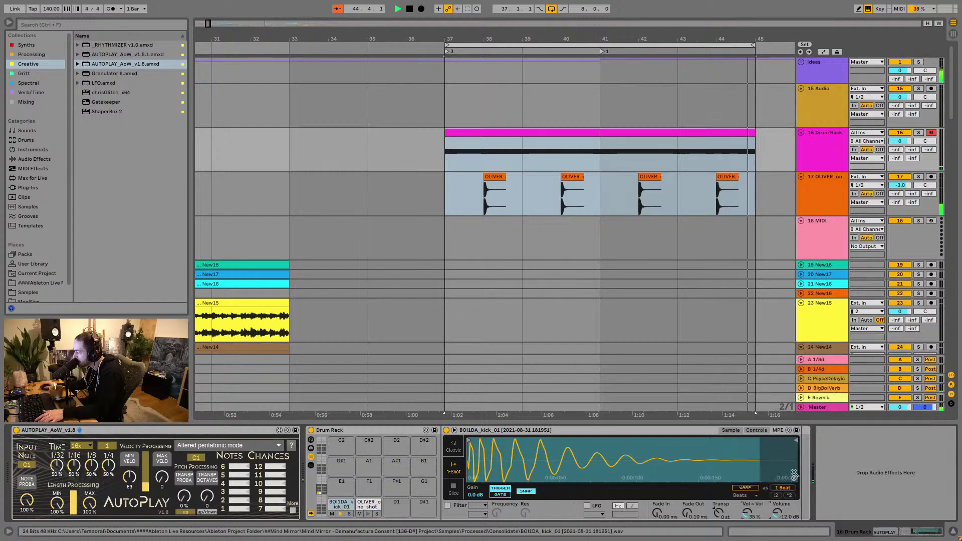
click(775, 512)
key(Delete)
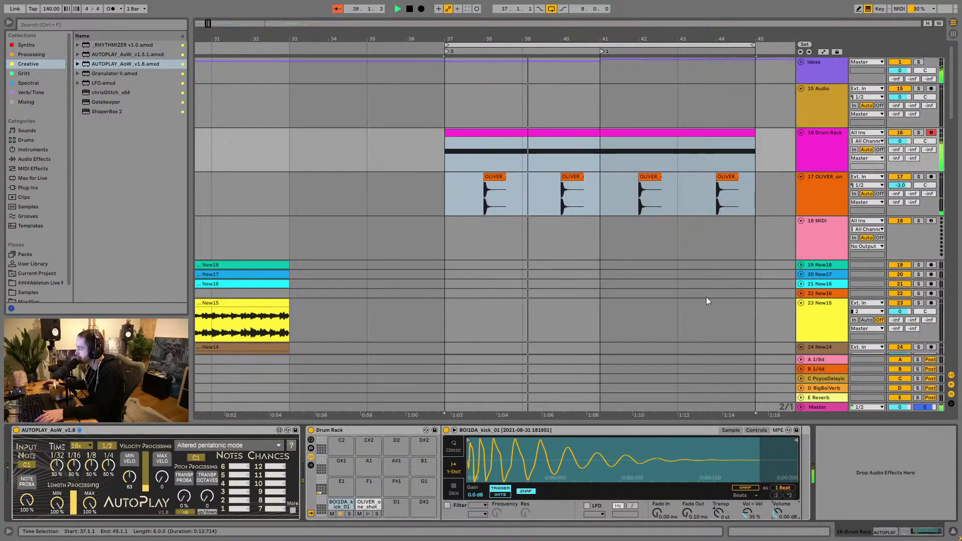
Step: Try AutoPlay's time multiplier at 8x and settle on 4x while the kick pattern plays
drag(88, 451, 84, 488)
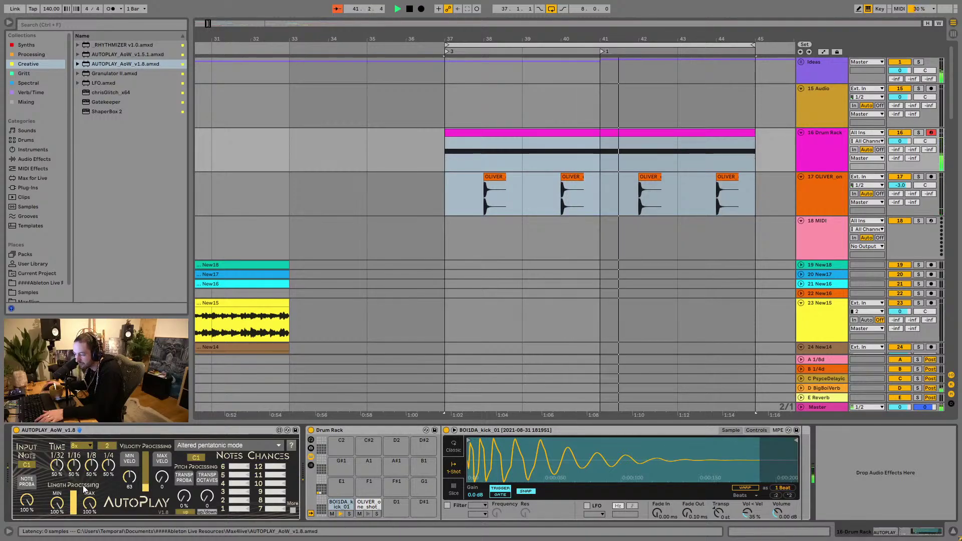
click(88, 446)
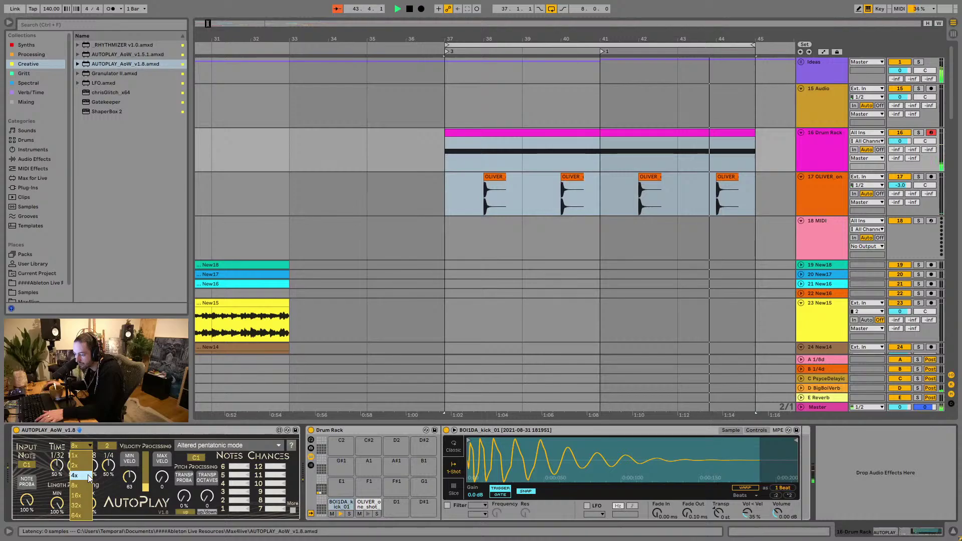
click(88, 476)
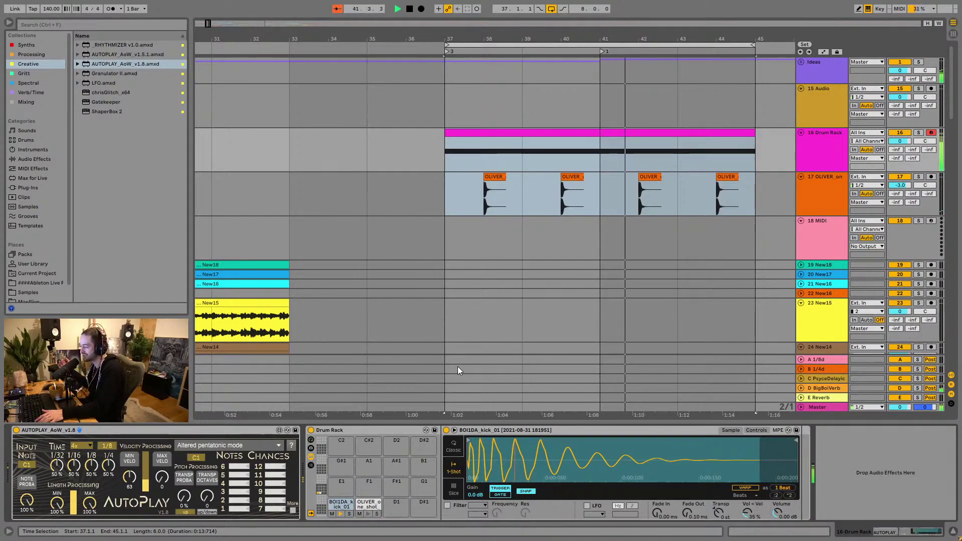
Step: Insert a new MIDI track directly below the Drum Rack track
right_click(833, 144)
key(Escape)
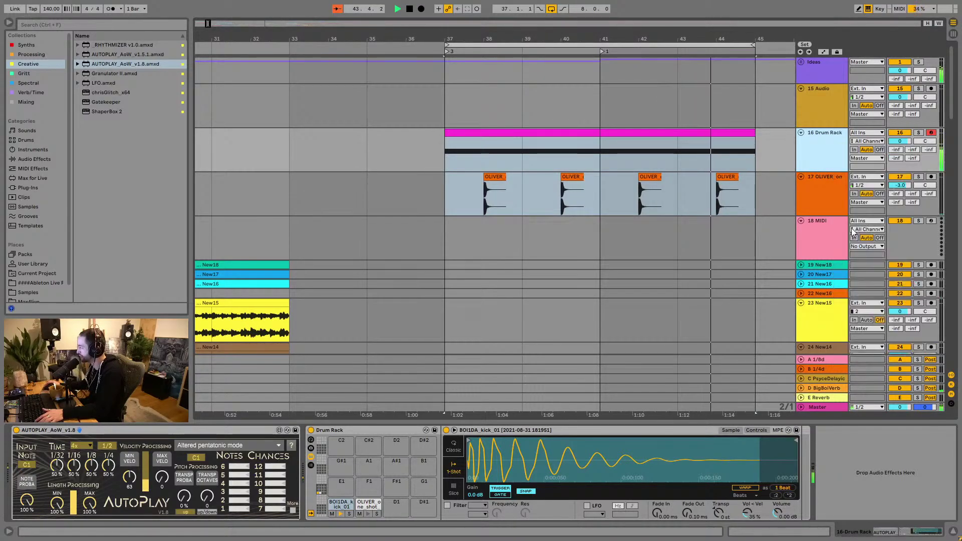
key(ctrl+shift+t)
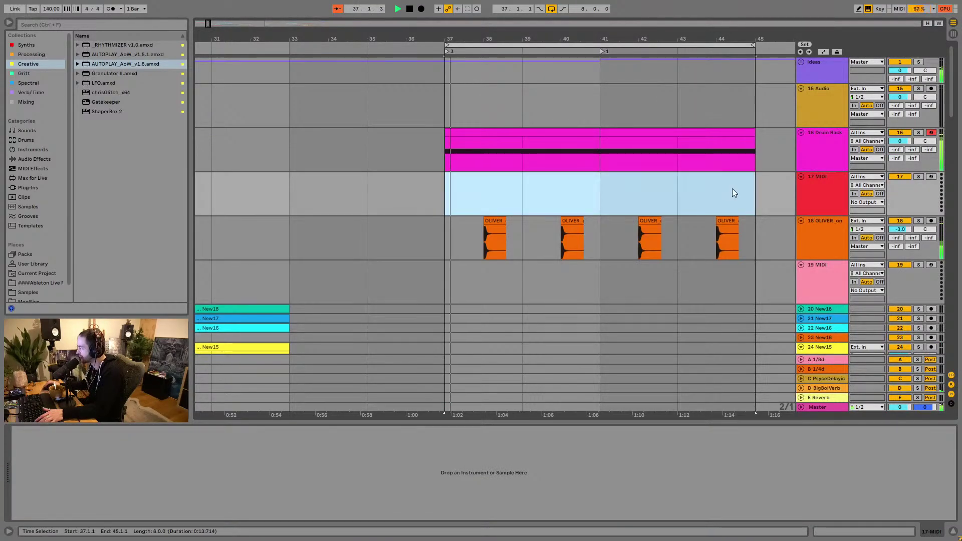
Step: Set the new MIDI track's input to 16-Drum Rack, Post FX, arm it and start recording AutoPlay's kick pattern
click(872, 178)
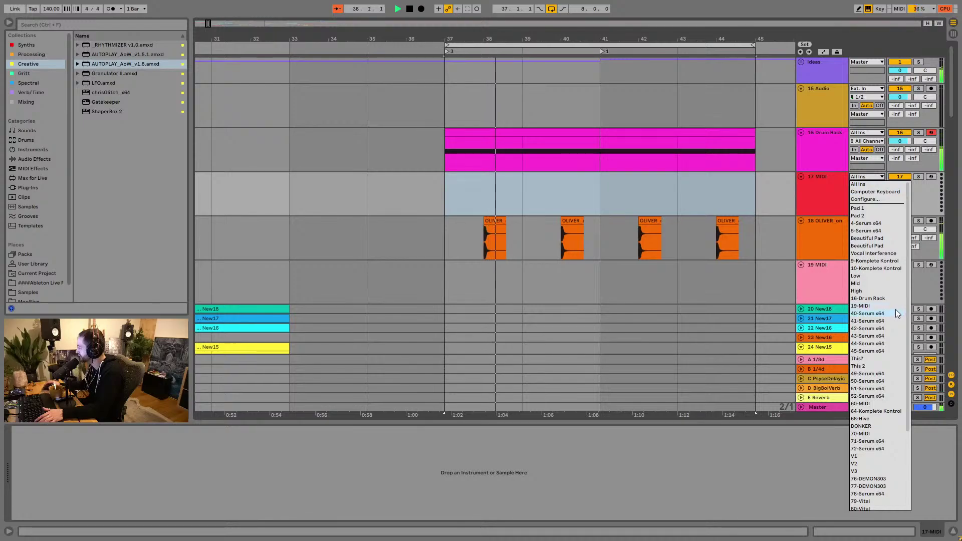
key(Escape)
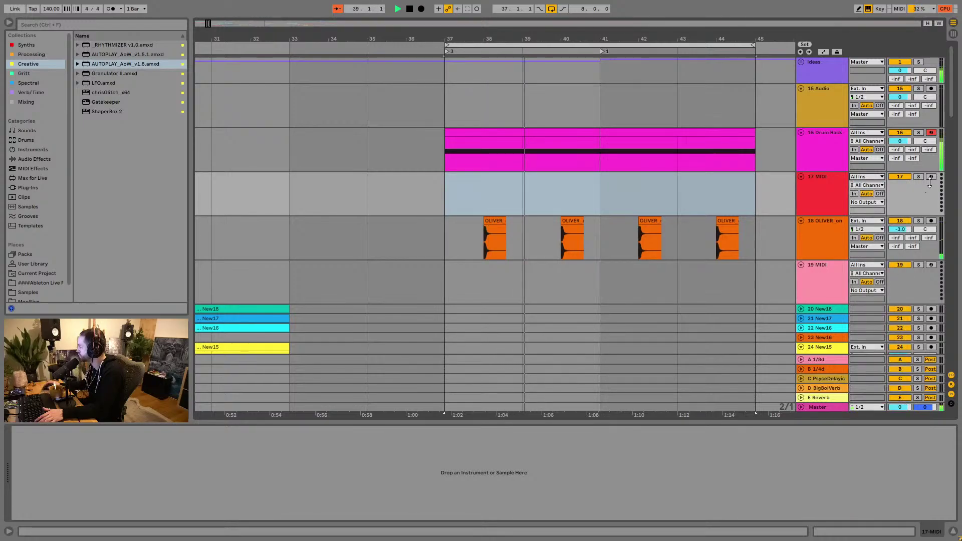
click(931, 176)
click(421, 8)
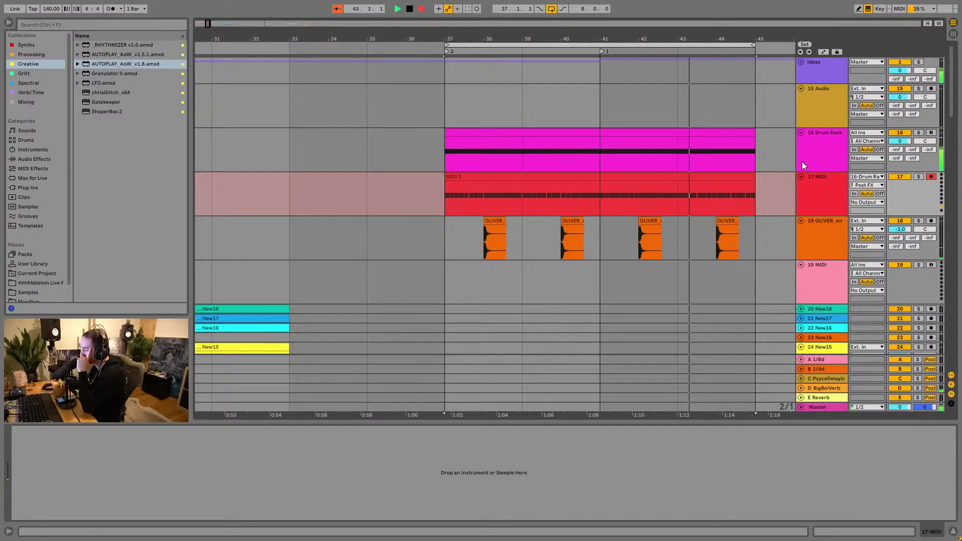
Step: Lower the OLIVER snare track's volume to -9.7 dB while the recording runs
drag(899, 229, 900, 238)
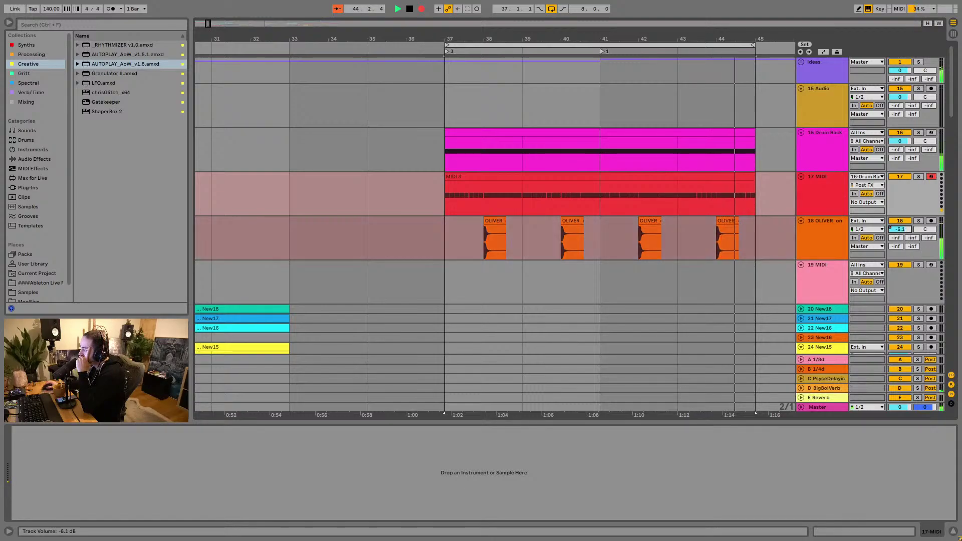
right_click(891, 233)
click(871, 266)
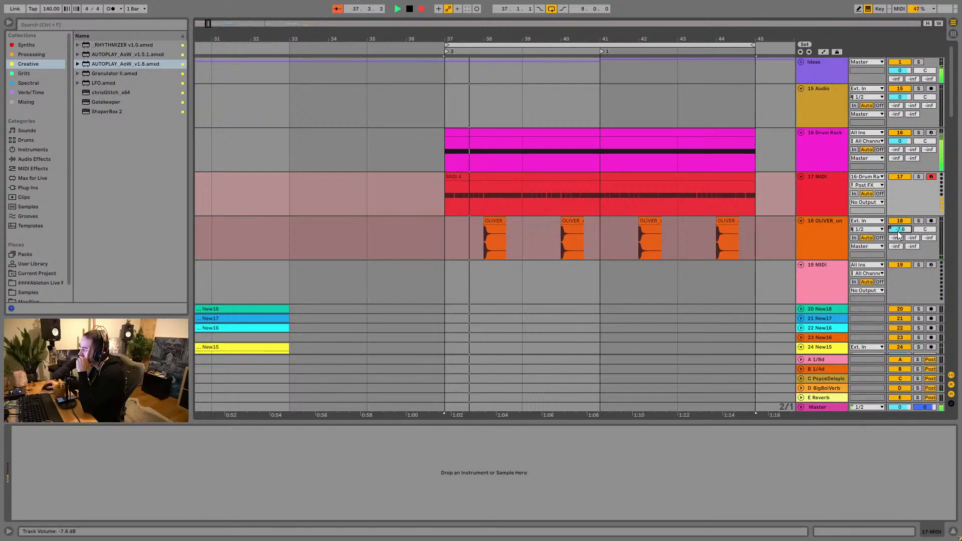
drag(900, 229, 900, 233)
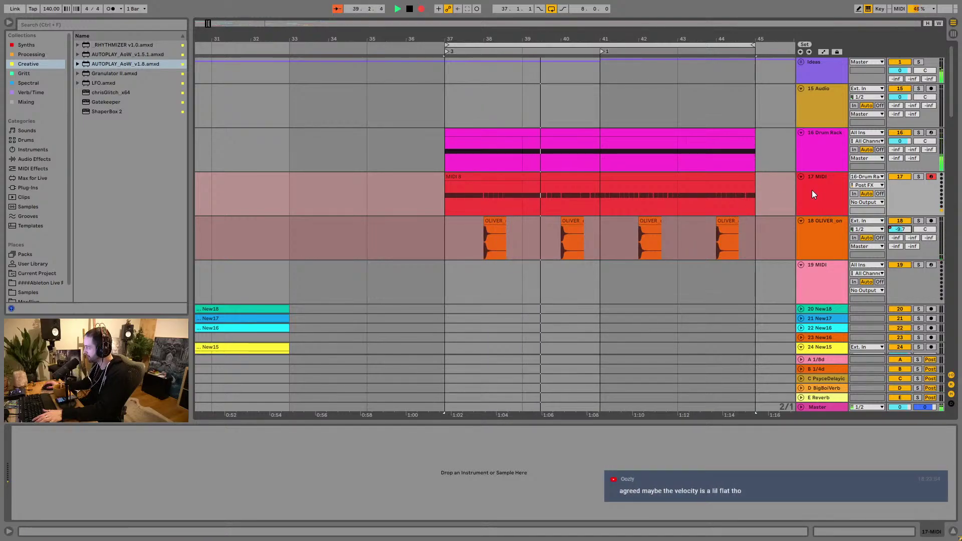
Step: Turn off the arrangement loop and stop the MIDI recording just past bar 45
drag(811, 190, 673, 90)
key(minus)
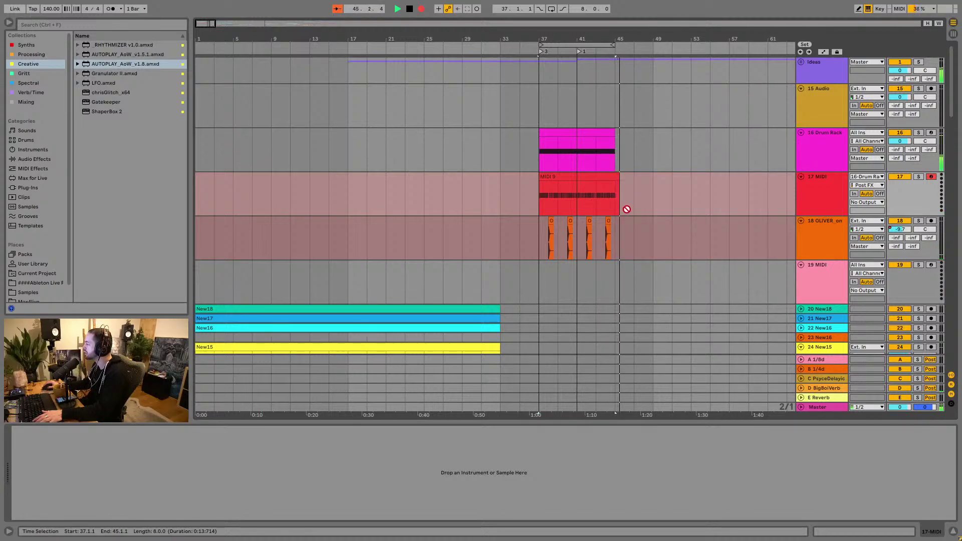
key(space)
Step: Extend the recorded clip's start to expose the earlier loop passes and place it on the Drum Rack track at bar 37
click(614, 198)
drag(540, 179, 267, 198)
drag(323, 179, 592, 166)
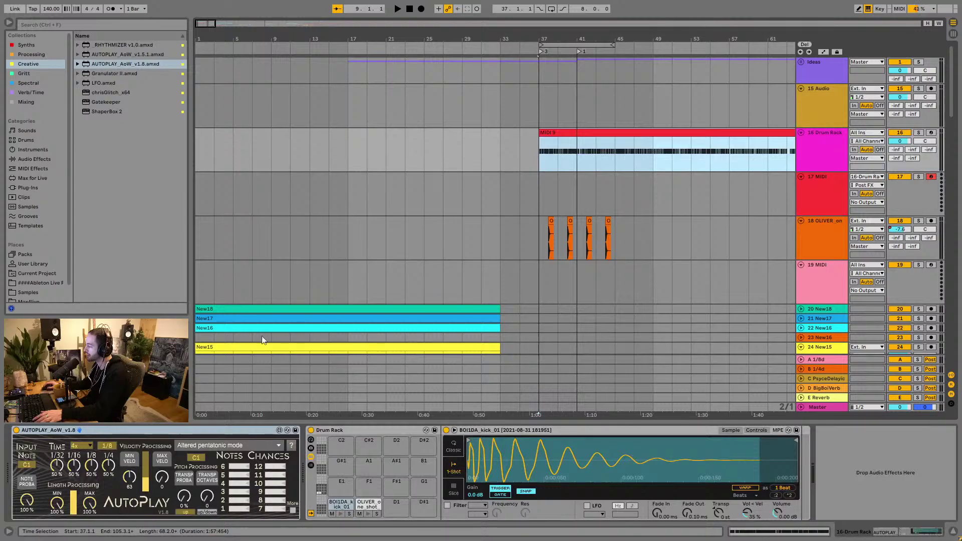
Step: Bypass AutoPlay and play the recorded kick clip from bar 37 with its notes displayed close up
key(space)
drag(496, 47, 639, 245)
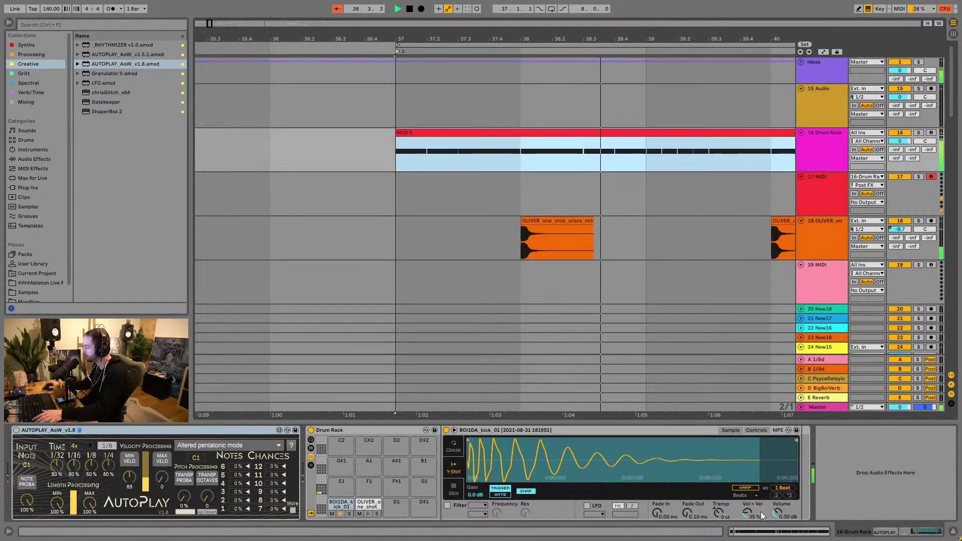
key(shift+Tab)
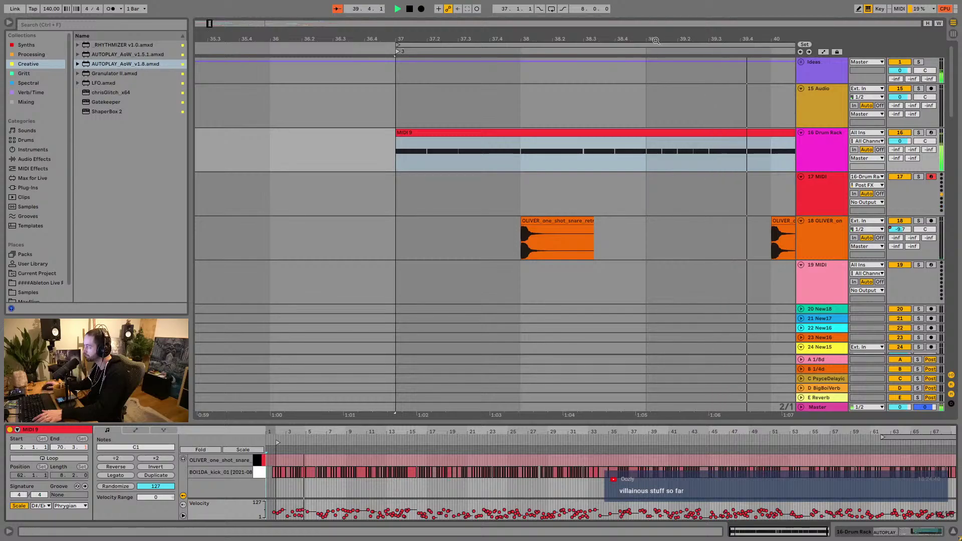
key(space)
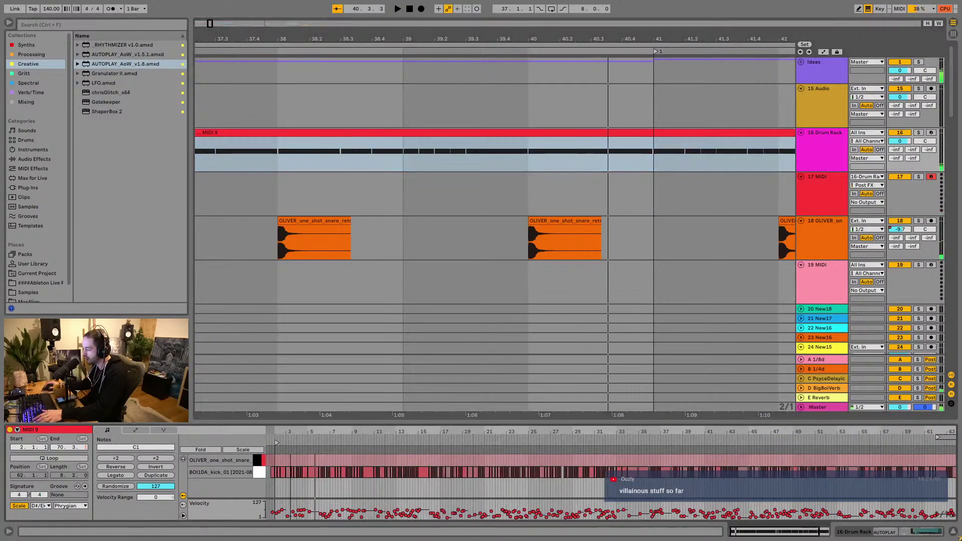
key(plus)
key(plus)
key(plus)
key(plus)
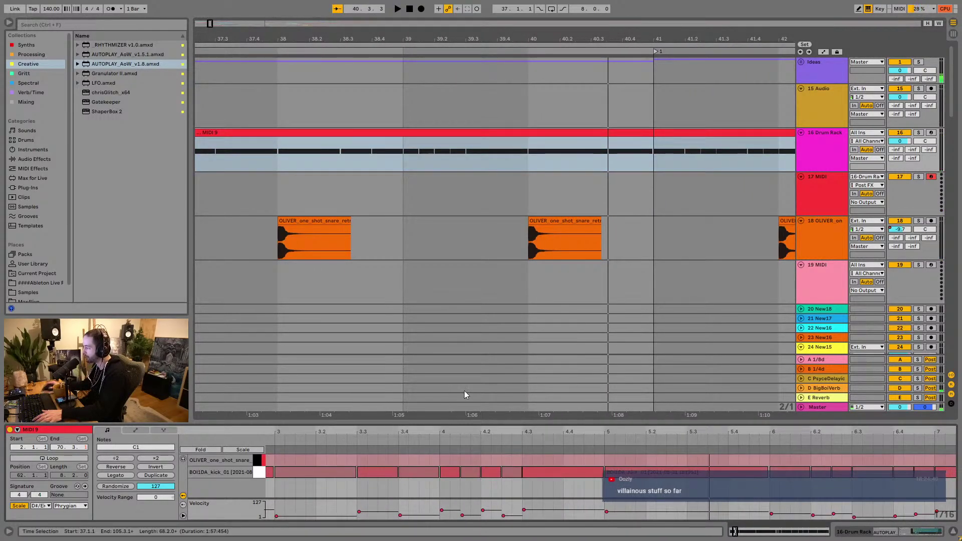
key(space)
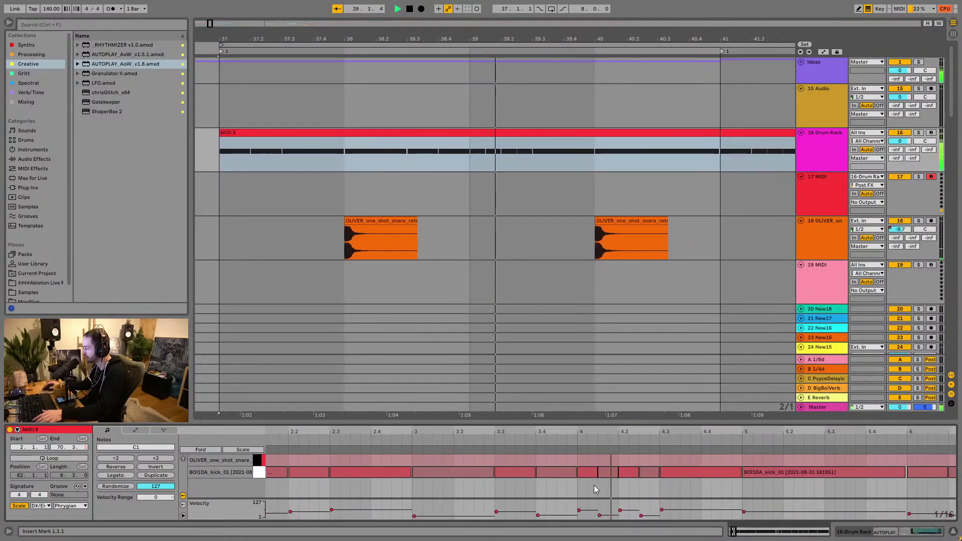
Step: Delete the clip's kick notes from 2.2 to 4 and from 5 to 6, and play the thinned pattern
click(692, 476)
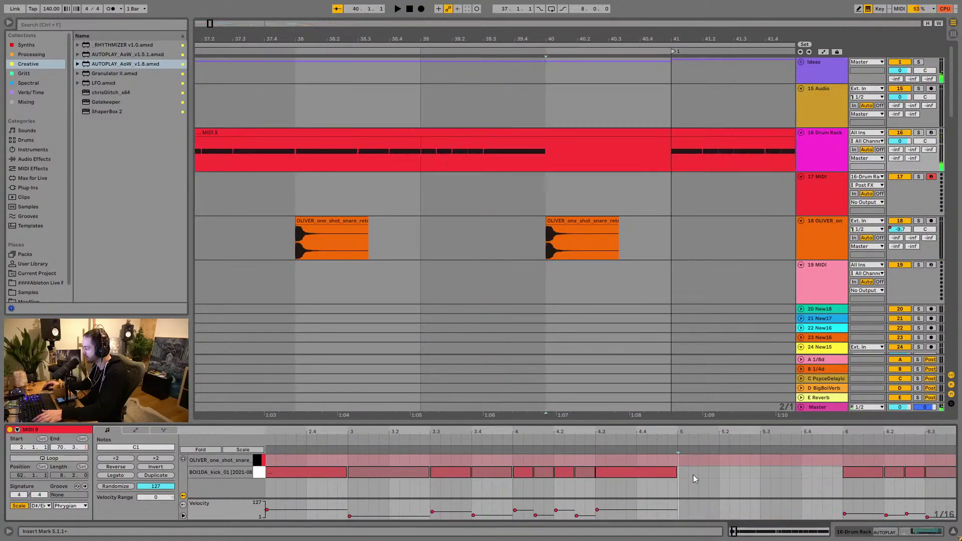
drag(513, 486, 387, 470)
drag(436, 429, 437, 385)
key(Delete)
drag(345, 485, 363, 468)
key(Delete)
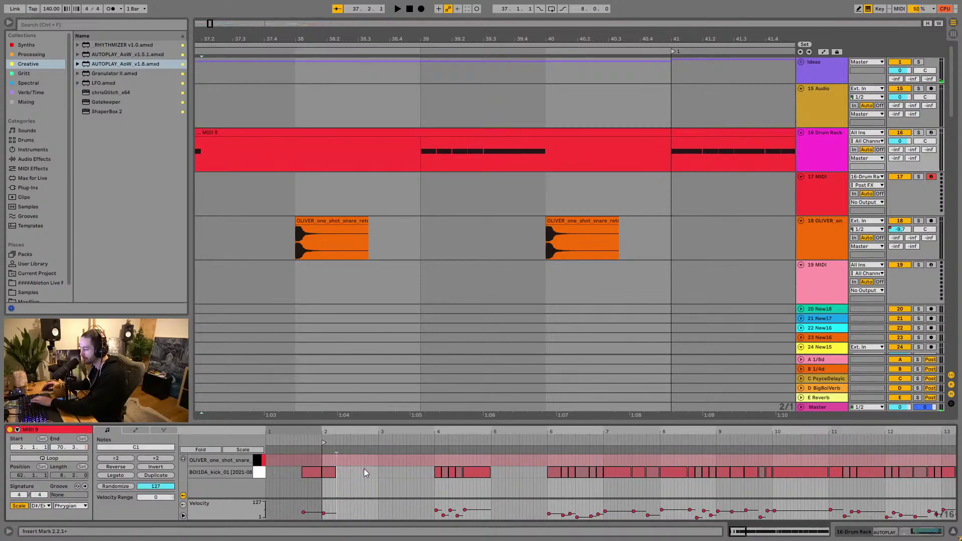
key(space)
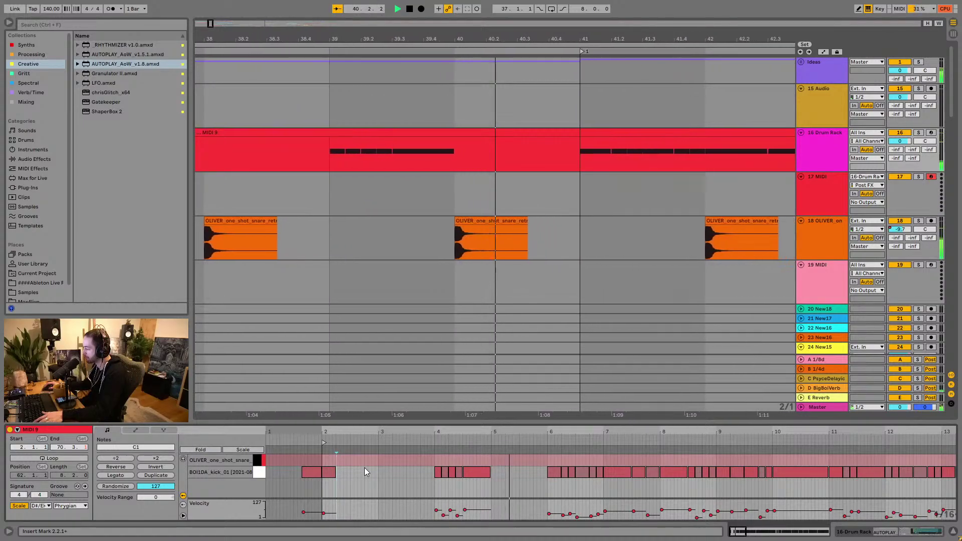
Step: Set AutoPlay's minimum velocity to 80 and maximum to 127 on the Drum Rack track, and switch the device back on
click(825, 142)
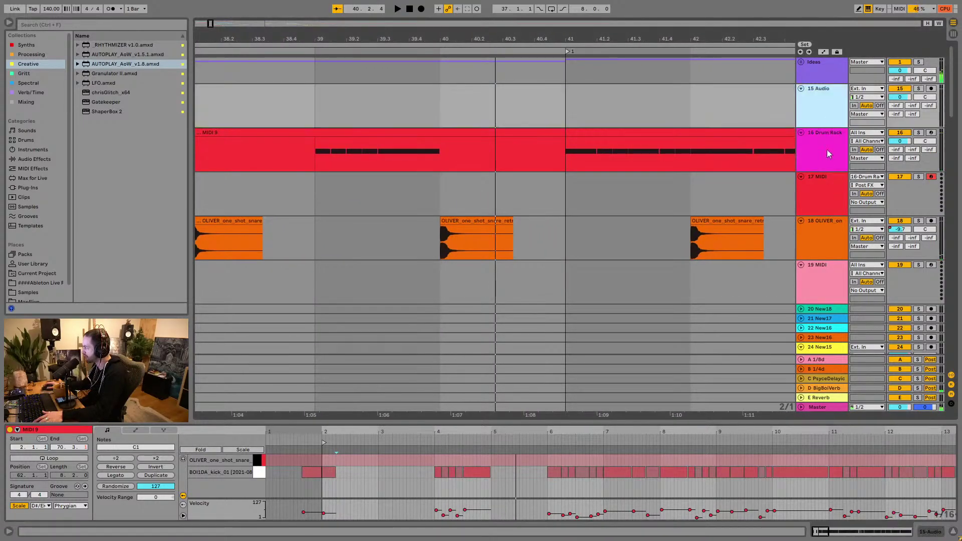
click(854, 532)
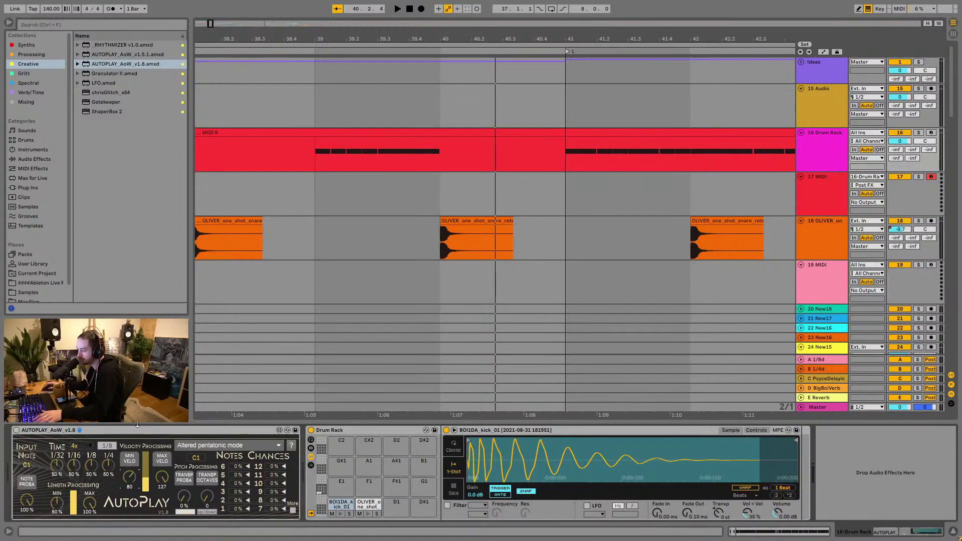
click(16, 430)
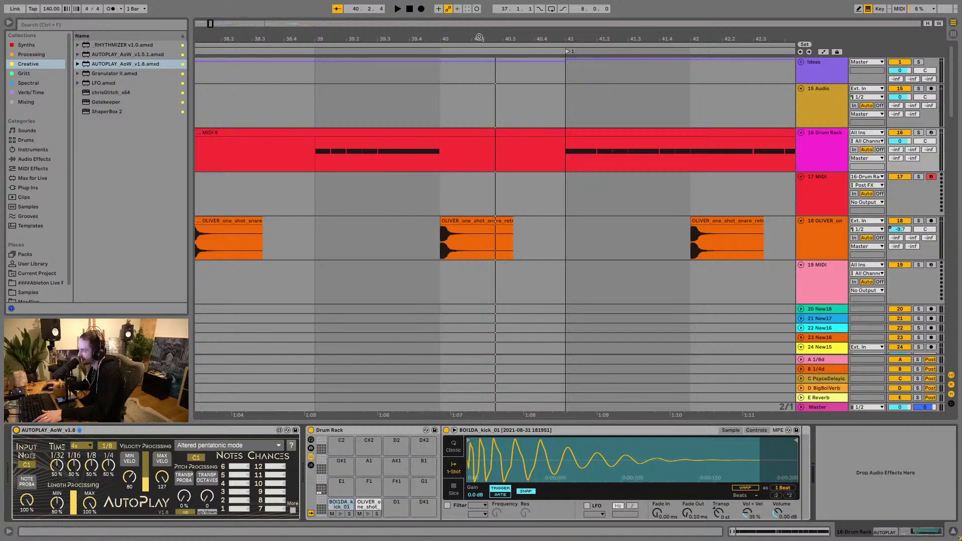
Step: Delete the recorded MIDI clip from the Drum Rack track
drag(480, 38, 480, 23)
click(501, 131)
key(Delete)
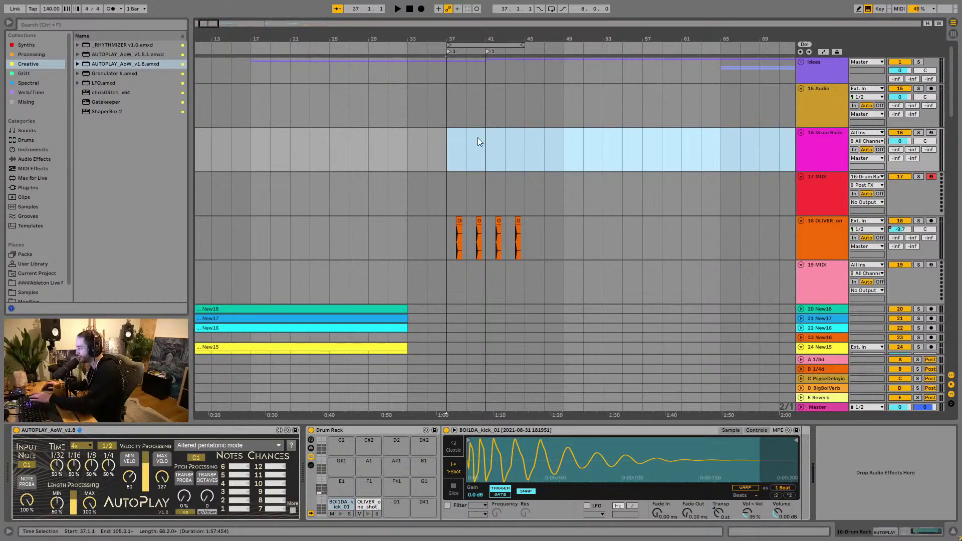
Step: Insert an empty MIDI clip on the Drum Rack track from bar 37 to bar 41
click(448, 147)
key(space)
key(space)
drag(492, 150, 534, 154)
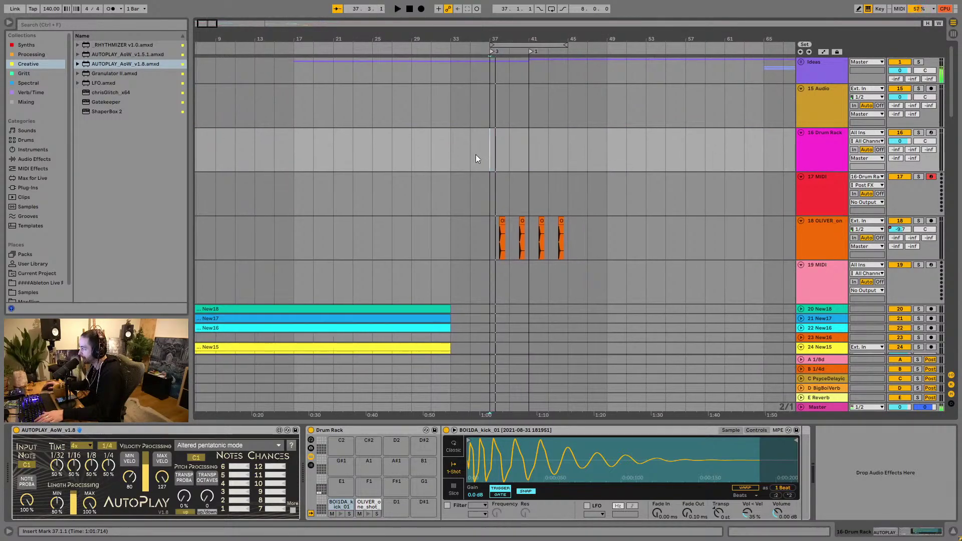
key(ctrl+shift+m)
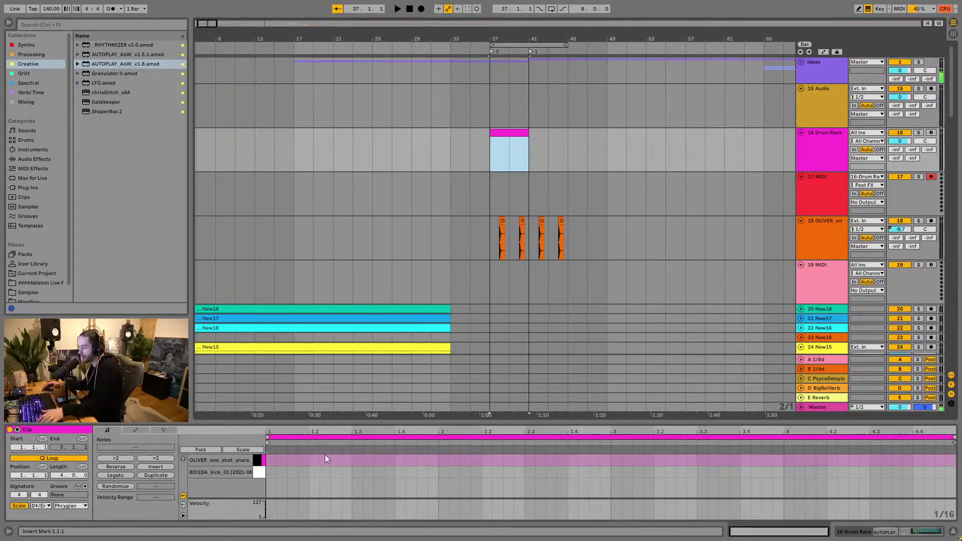
Step: Add a kick note at the start of the new clip, extend it with Legato across the whole clip, and play it
double_click(273, 476)
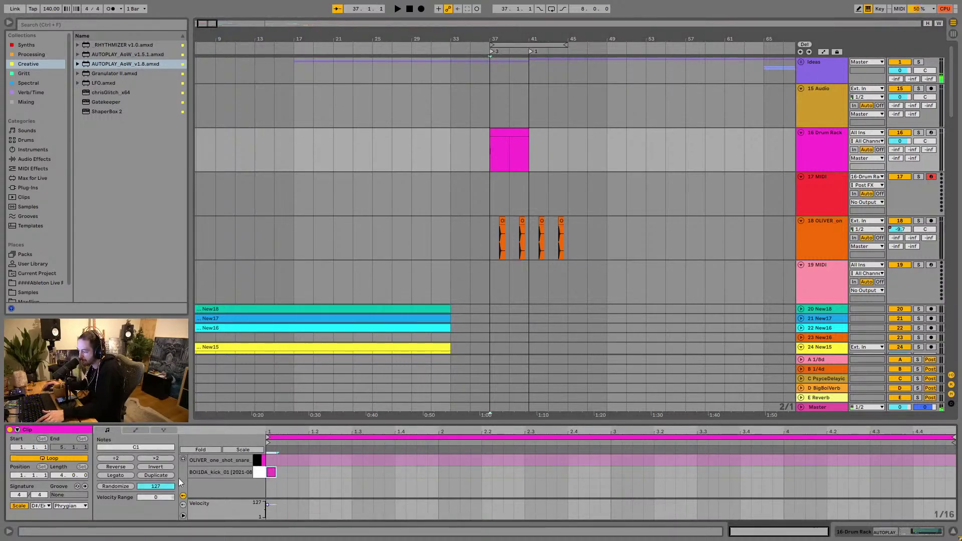
click(115, 475)
key(space)
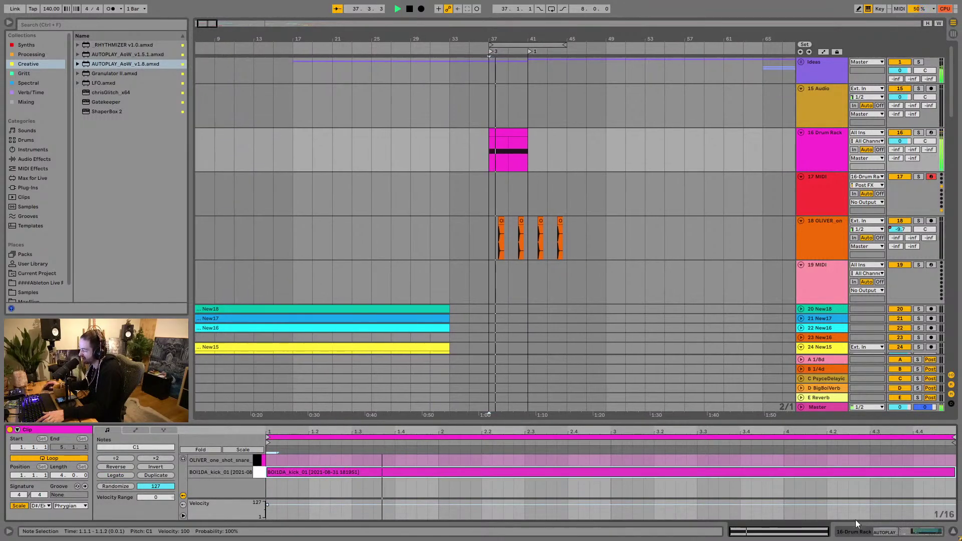
Step: Extend the Drum Rack clip to bar 45 and loop bars 37 to 45, with the track's devices displayed
key(shift+Tab)
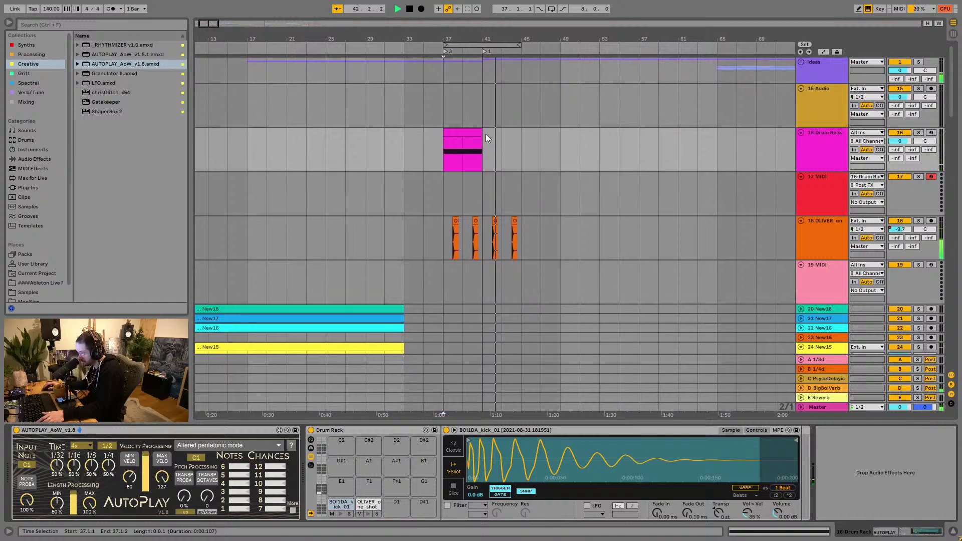
drag(481, 135, 518, 135)
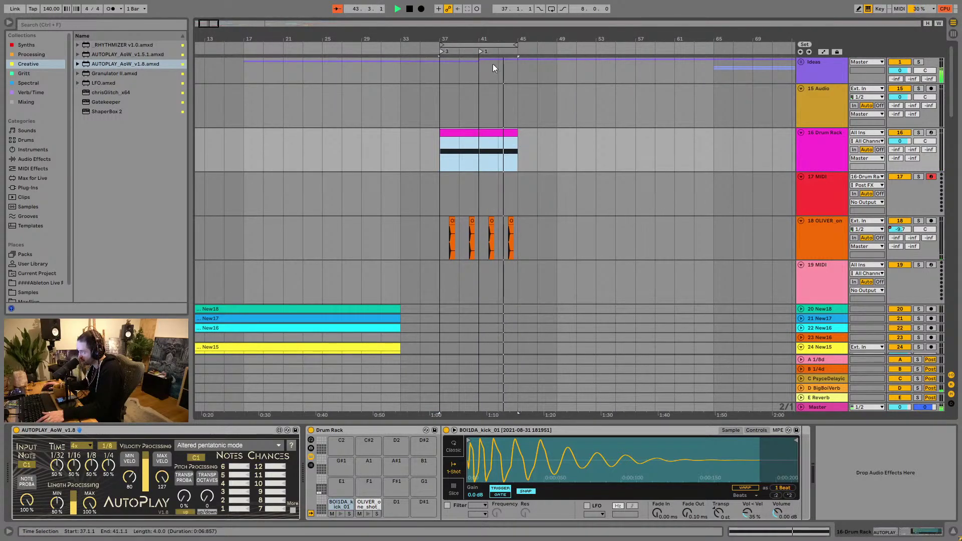
key(ctrl+l)
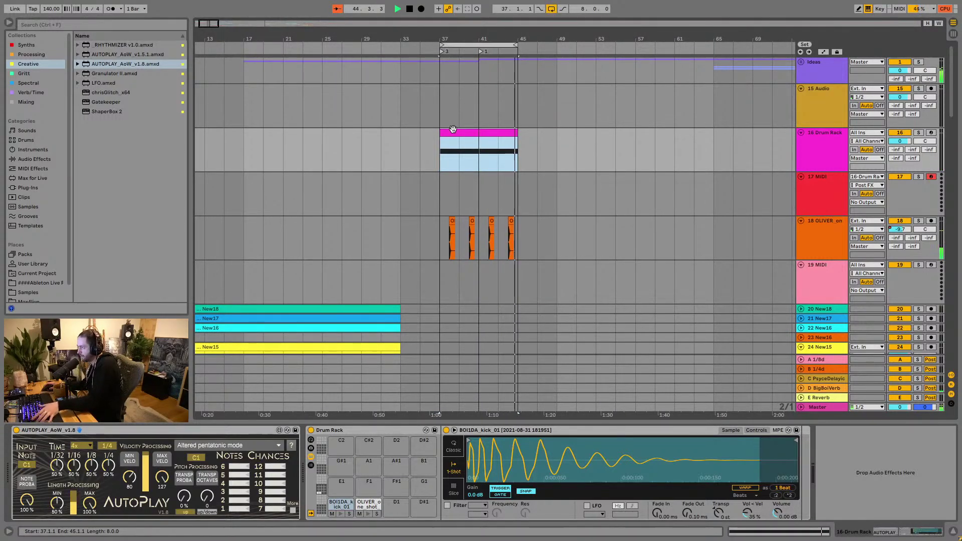
Step: Record several looped passes of AutoPlay's kick output onto the 17 MIDI track, ending with playback stopped
click(422, 9)
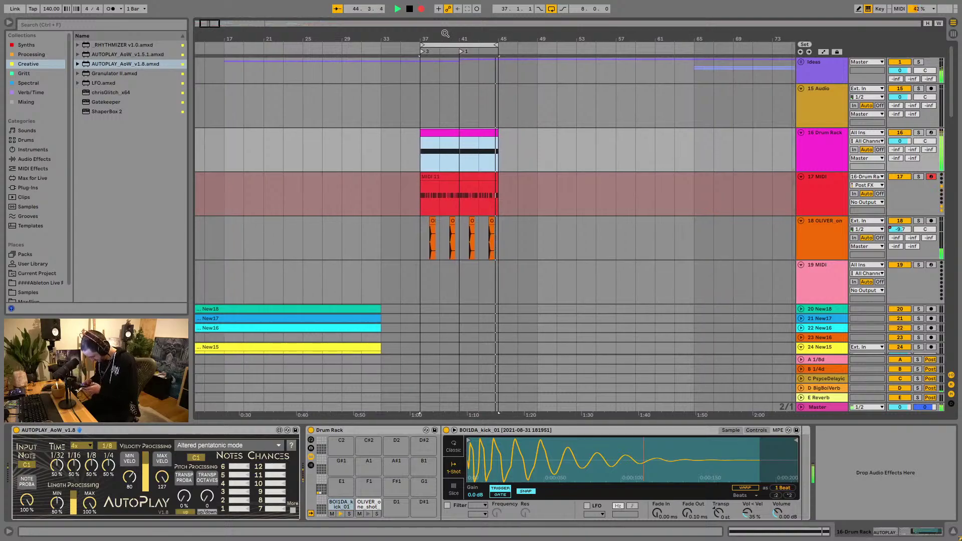
scroll(445, 33, left, 3)
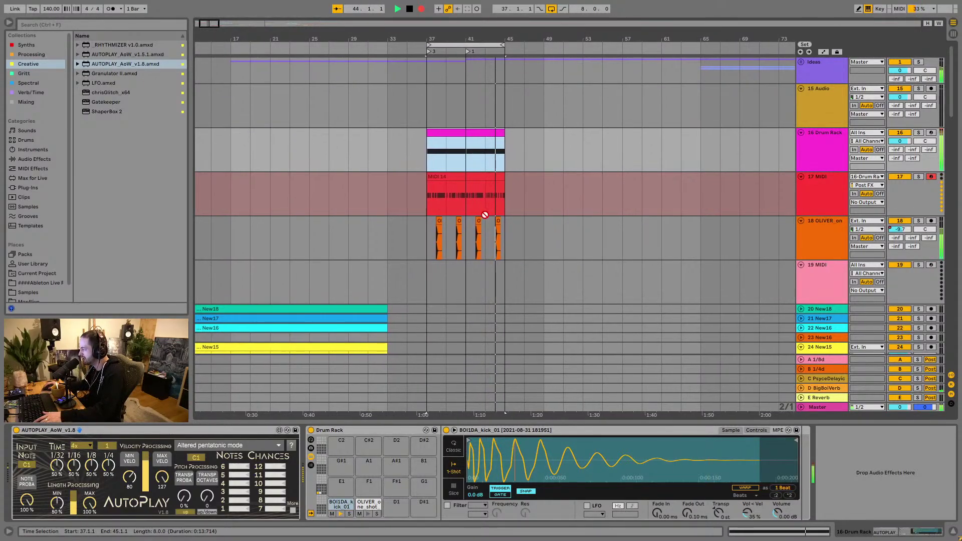
key(space)
Step: Extend the recorded clip's start back to bar 17 and move its section from bars 31 to 37 to bar 57
drag(496, 177, 292, 184)
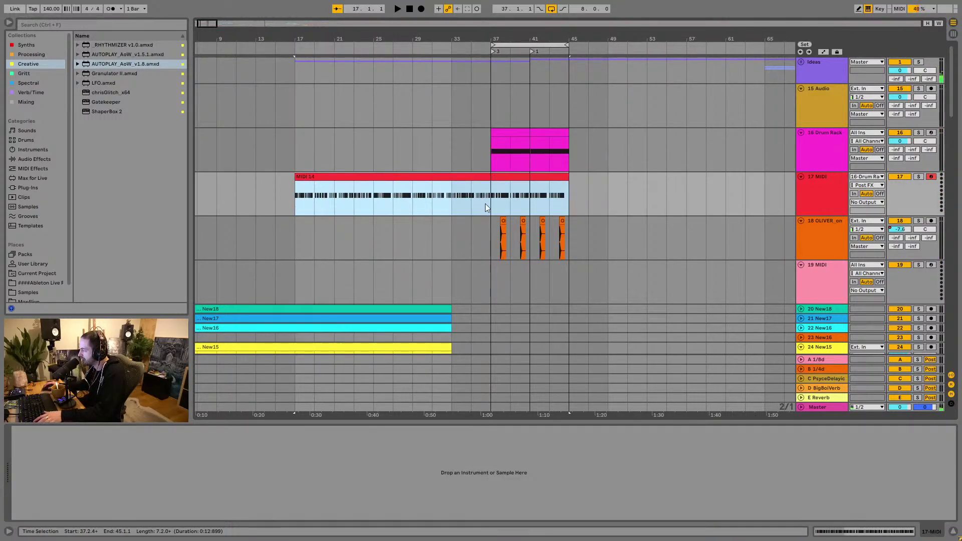
drag(484, 204, 440, 210)
drag(450, 173, 705, 174)
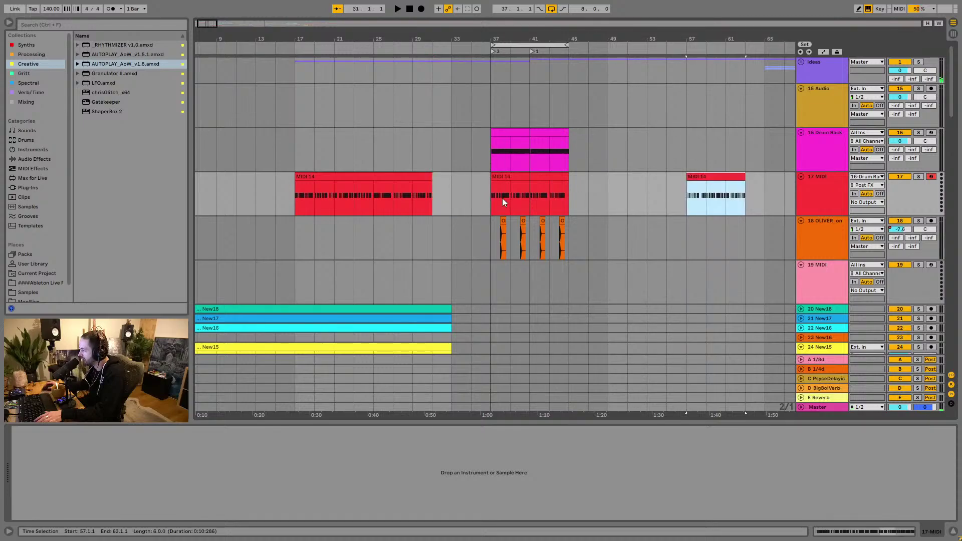
Step: Extend the main recorded clip's start back to bar 5 and move the separate six-bar clip to bar 89
drag(495, 178, 278, 188)
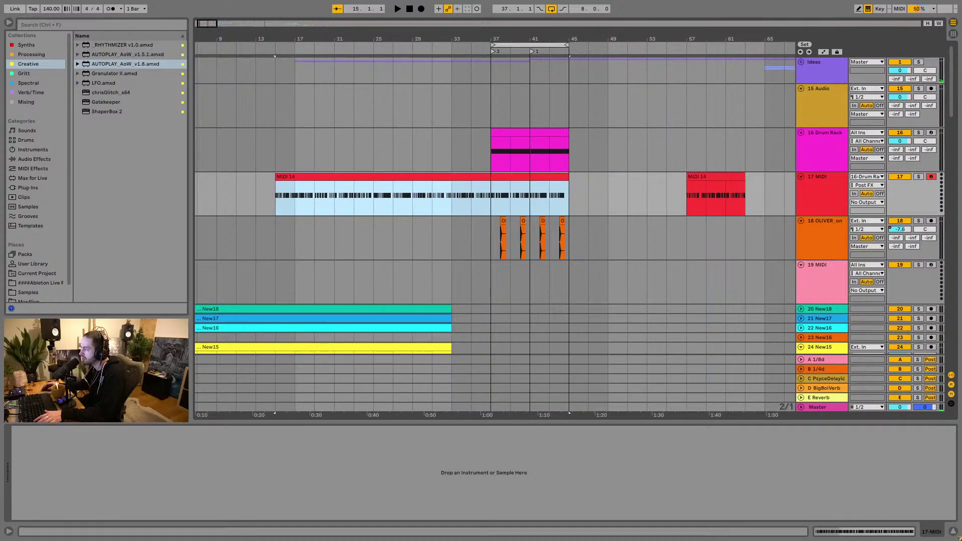
drag(344, 35, 312, 22)
drag(277, 178, 227, 196)
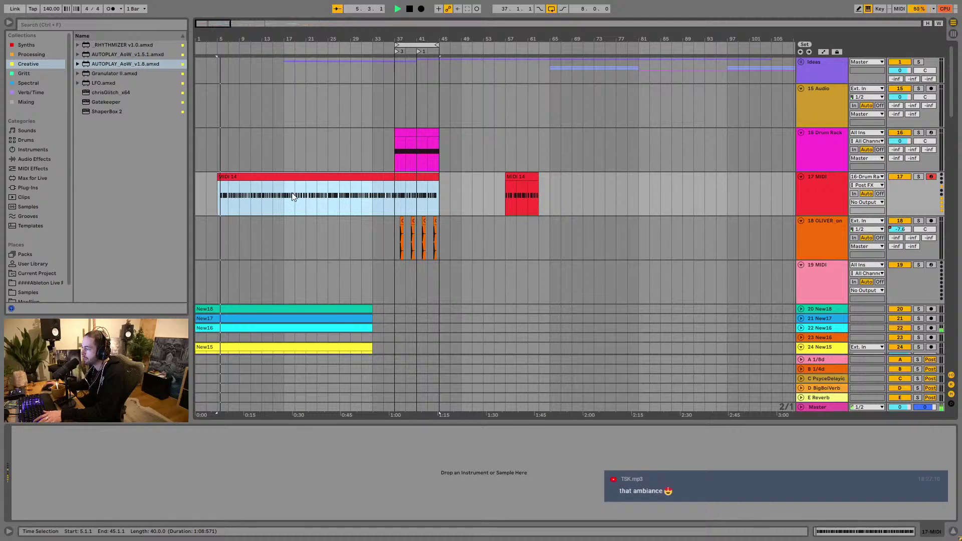
drag(525, 185, 671, 185)
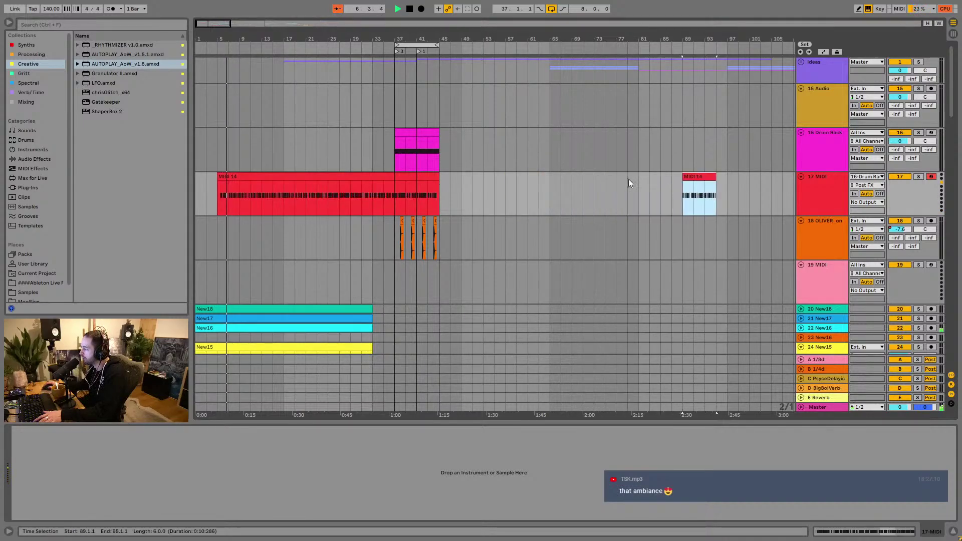
Step: Move the long recorded clip onto the Drum Rack track at bar 37, replacing the held-note clip, and play it
click(799, 151)
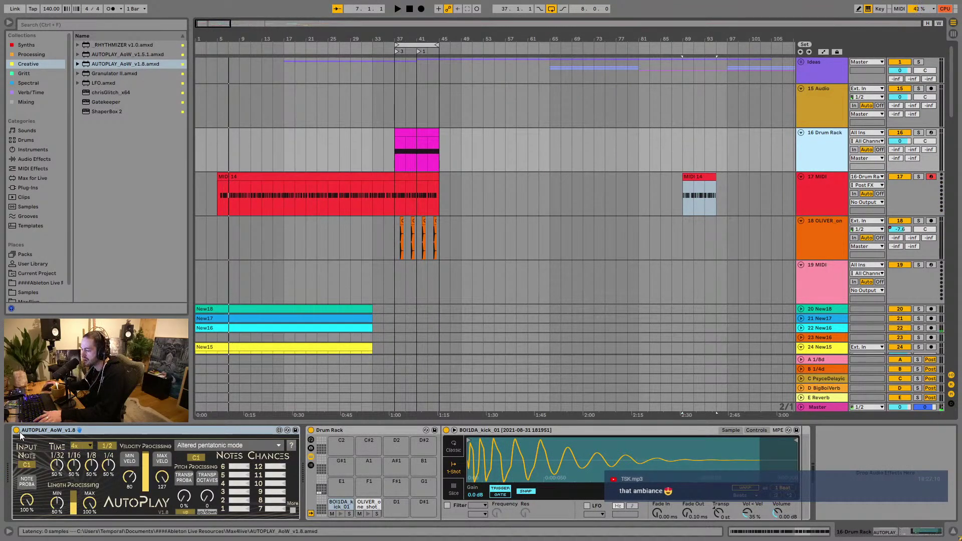
drag(275, 177, 457, 155)
key(space)
drag(407, 40, 421, 190)
key(space)
key(space)
key(space)
Step: Add short kick notes at 1.1.1 and 1.1.3 in the Drum Rack clip and play it
key(shift+Tab)
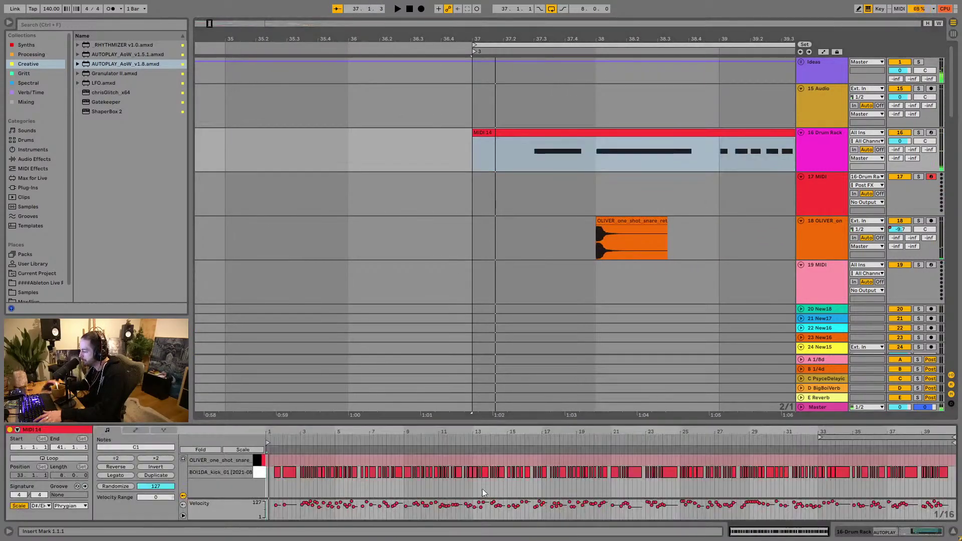
key(plus)
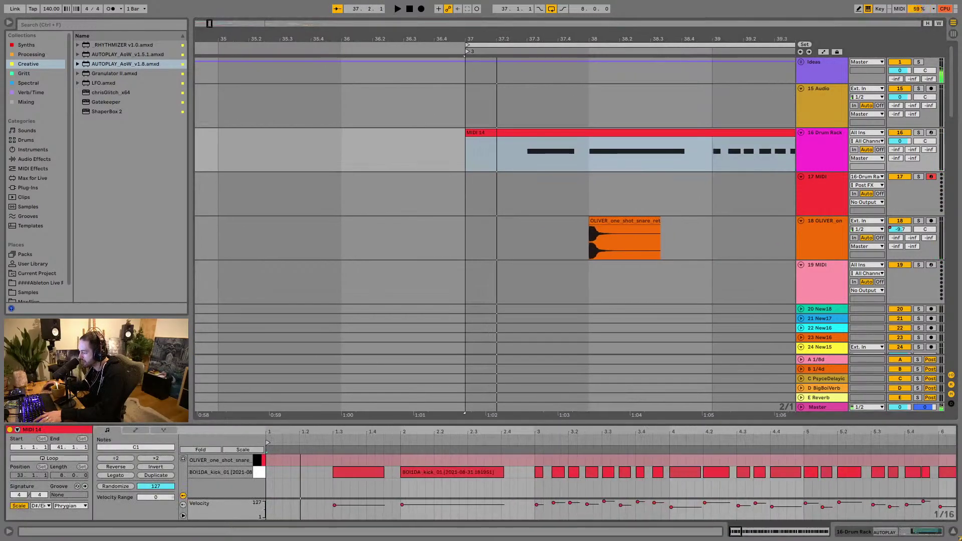
double_click(270, 472)
click(283, 478)
double_click(286, 472)
key(space)
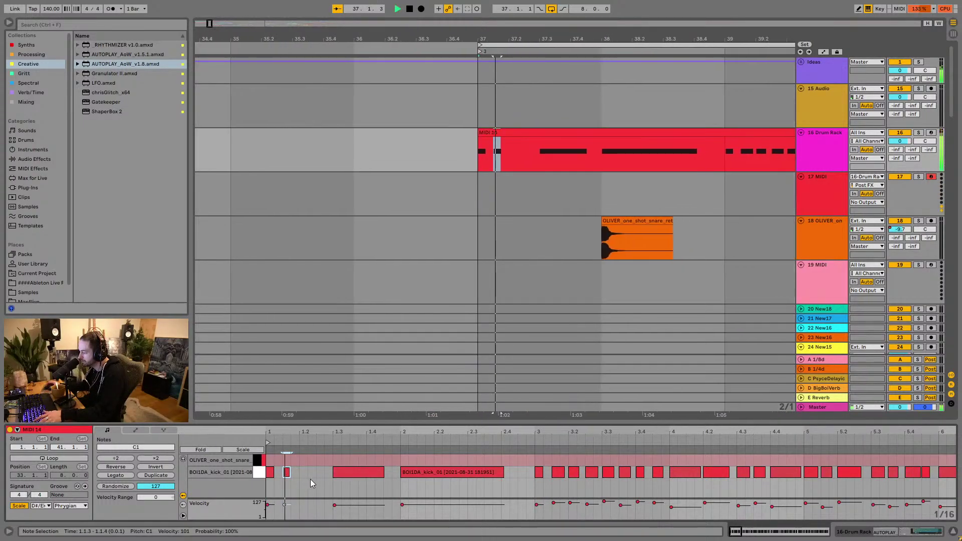
Step: Delete the kick notes that coincide with the snare at clip bars 2, 4, 6 and 8
click(414, 476)
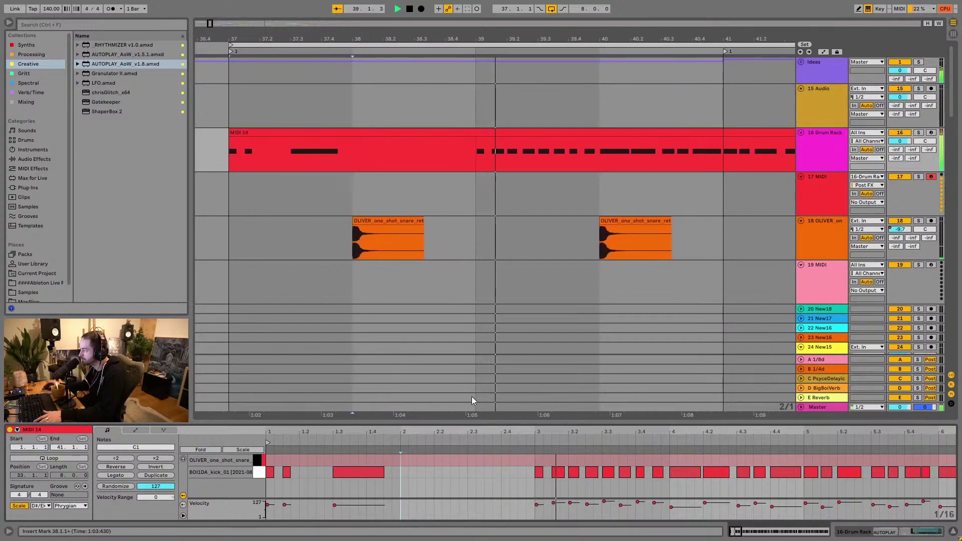
click(593, 476)
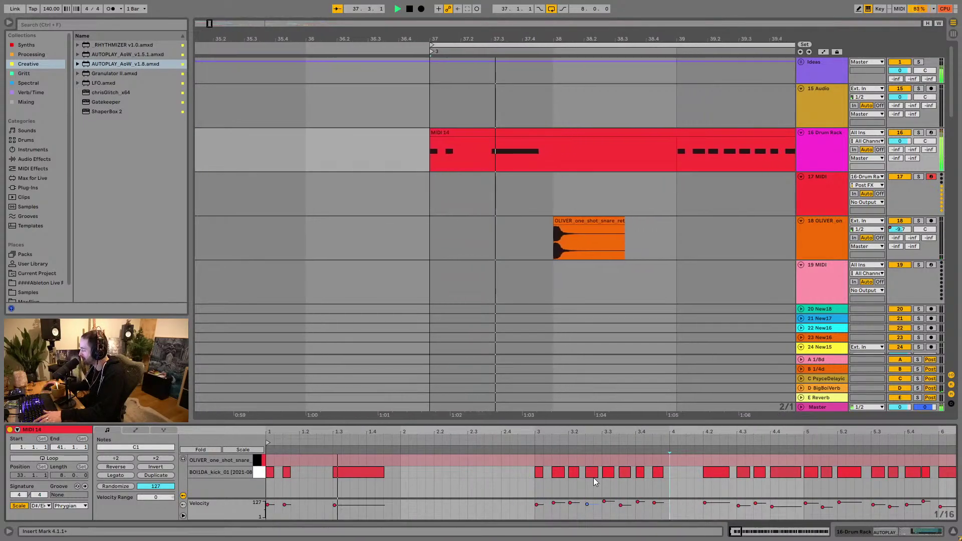
mouse_move(601, 39)
mouse_down()
mouse_move(601, 30)
mouse_move(499, 39)
mouse_up()
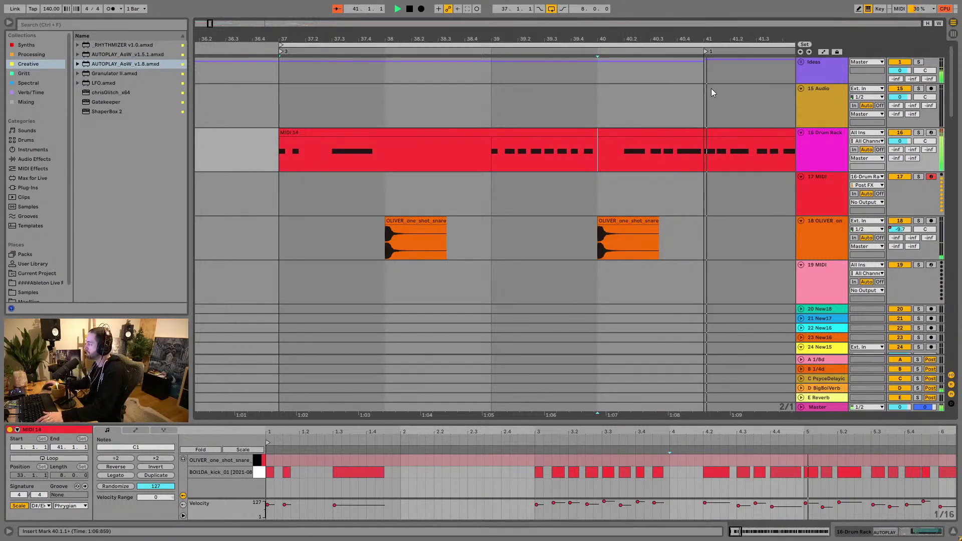
drag(717, 40, 519, 134)
drag(736, 434, 737, 425)
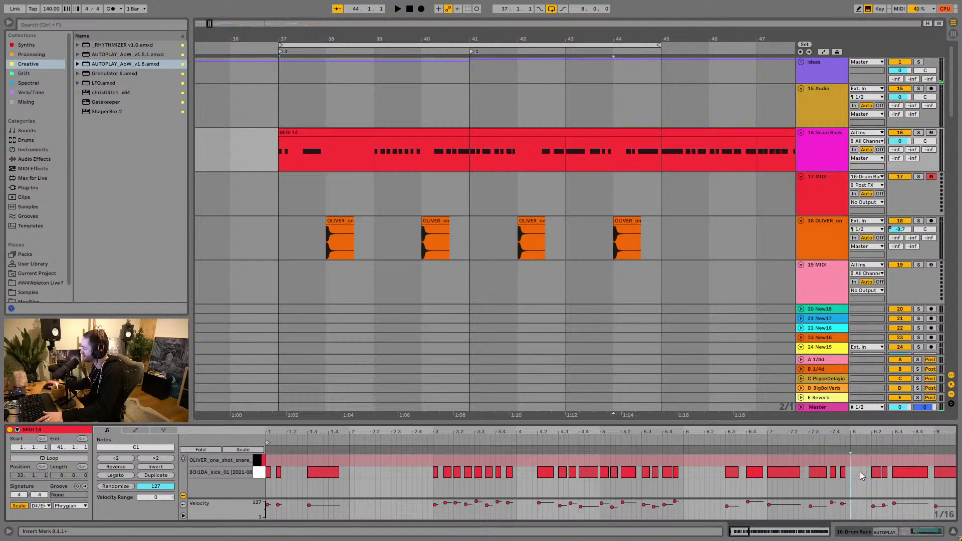
Step: Select bars 37 to 45 across the Drum Rack, MIDI and snare tracks and play them as a loop
drag(286, 202, 258, 149)
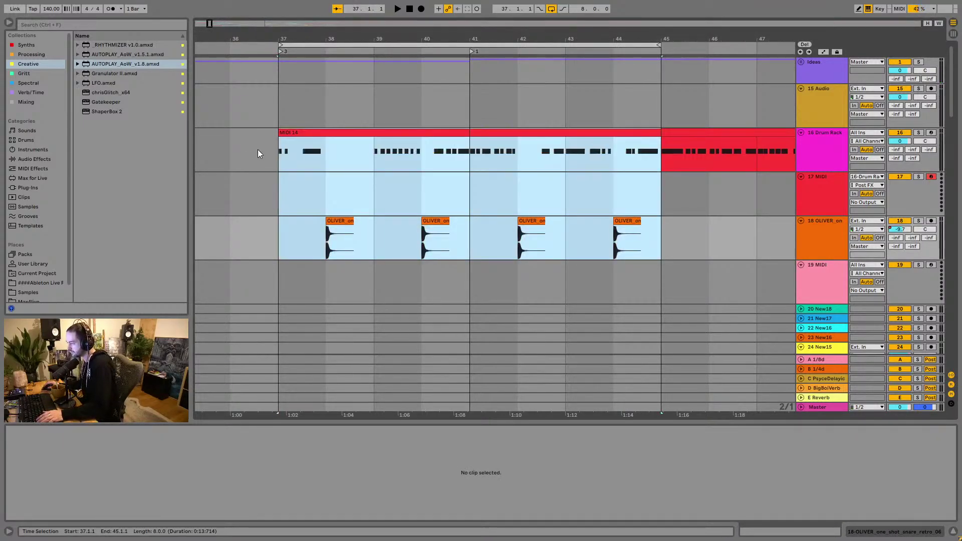
key(space)
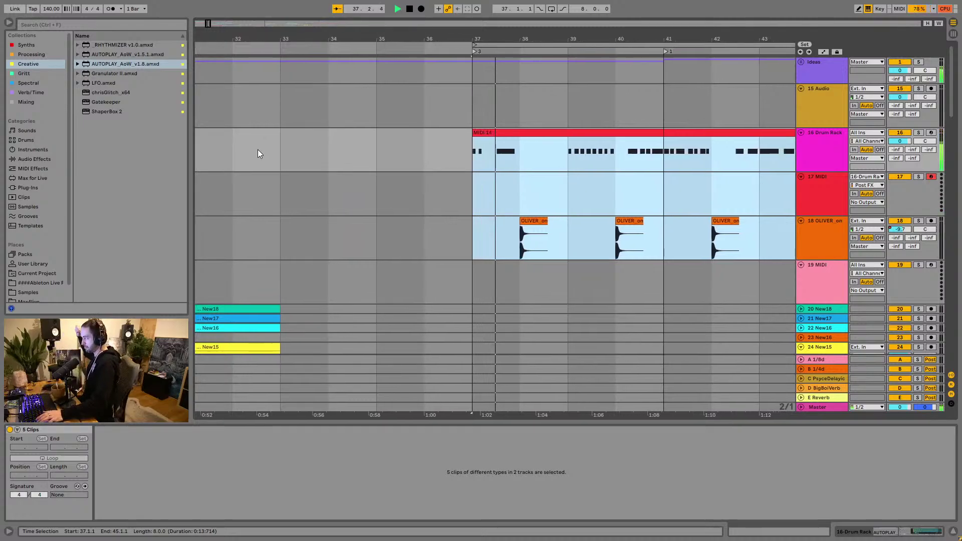
key(ctrl+l)
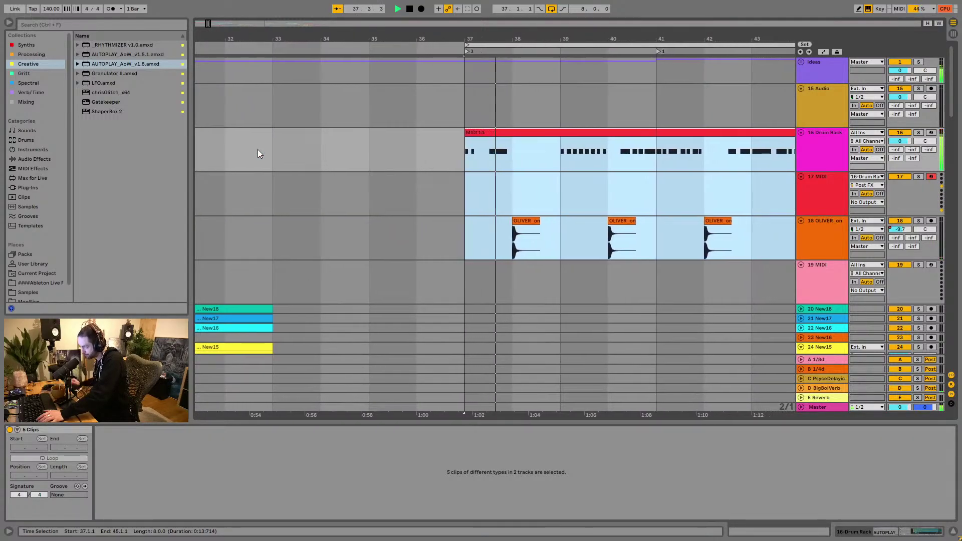
Step: Split the Drum Rack clip at bar 45 and move the remaining part to bar 73
key(minus)
key(minus)
key(minus)
key(minus)
key(minus)
key(minus)
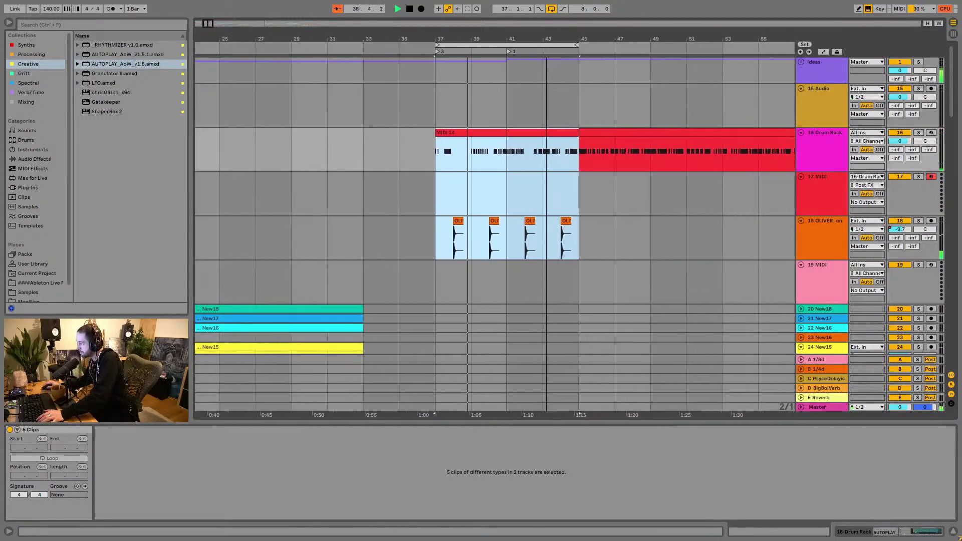
drag(431, 132, 647, 139)
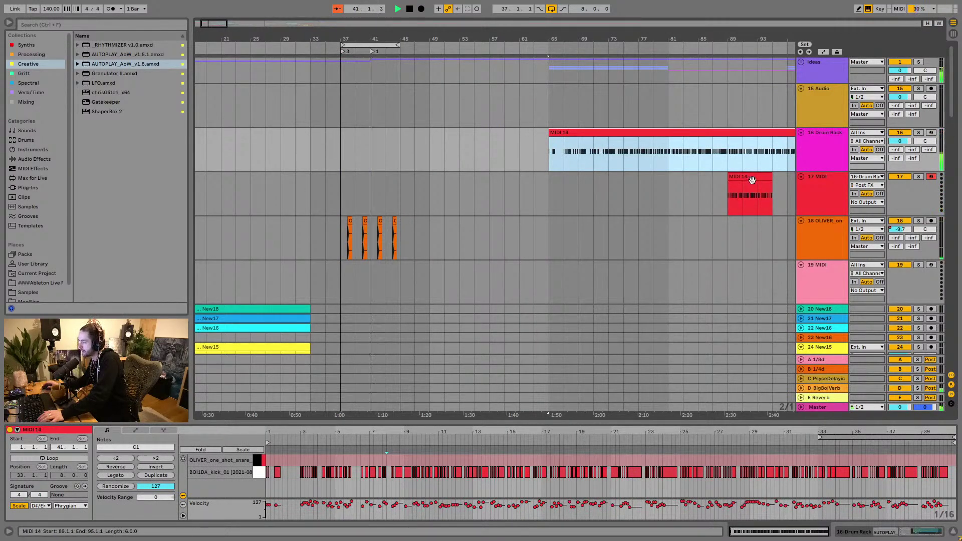
key(ctrl+z)
click(398, 156)
key(ctrl+e)
drag(436, 131, 651, 139)
Step: Copy bars 93 to 95 of the spare recording to bar 43 on the Drum Rack track and delete its kick note at bar 44
click(763, 193)
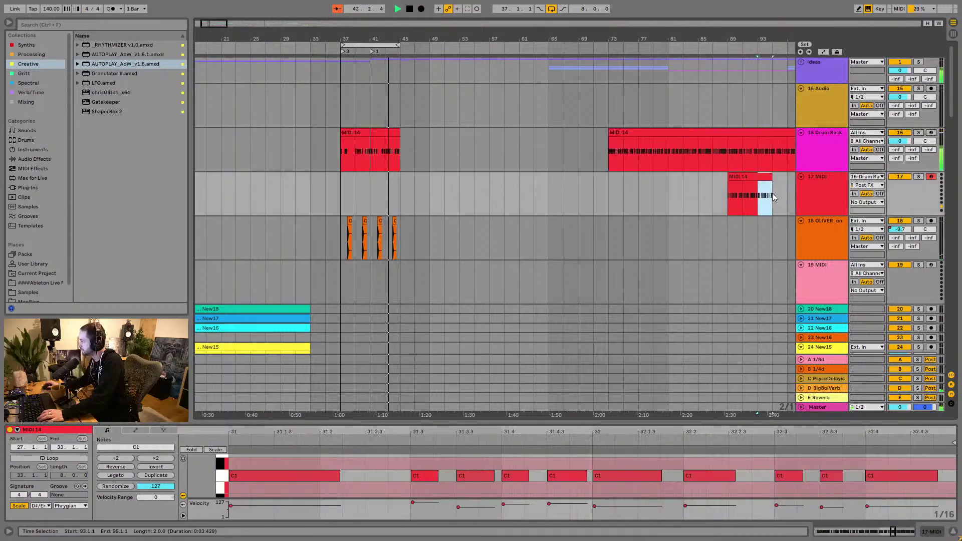
click(384, 169)
drag(383, 41, 495, 237)
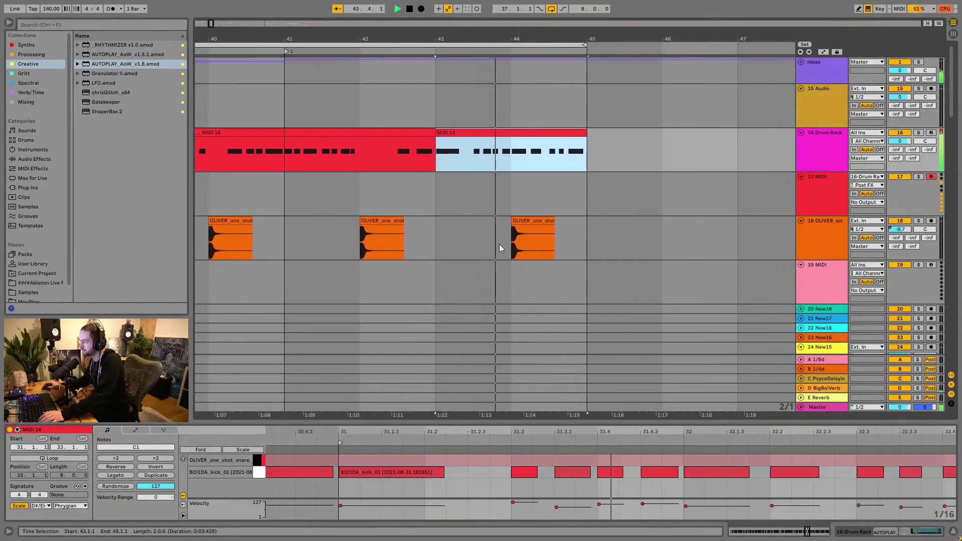
key(space)
click(575, 471)
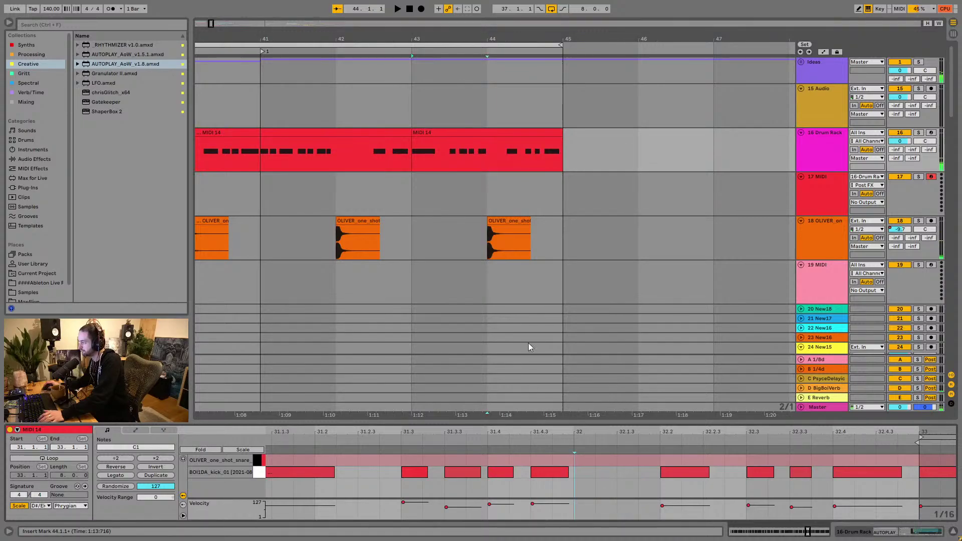
key(space)
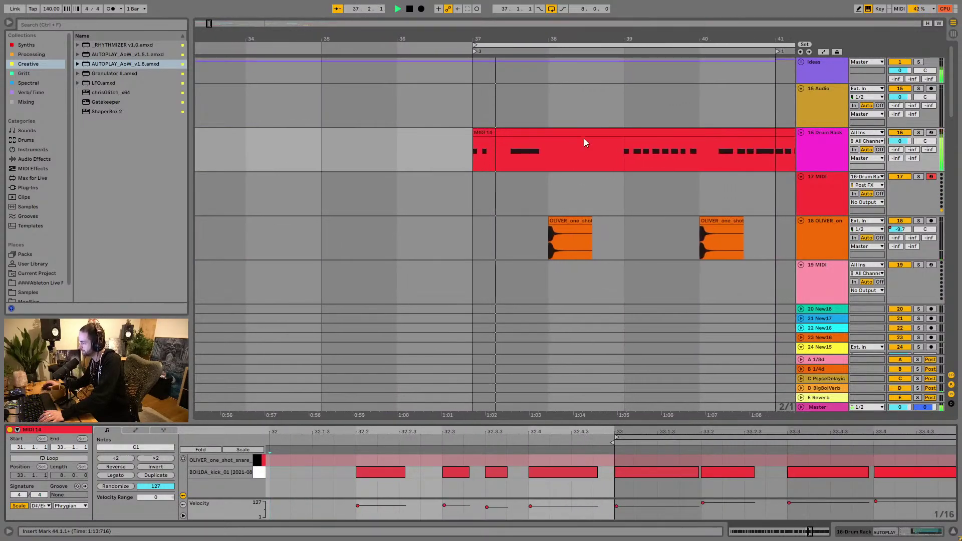
drag(440, 40, 421, 39)
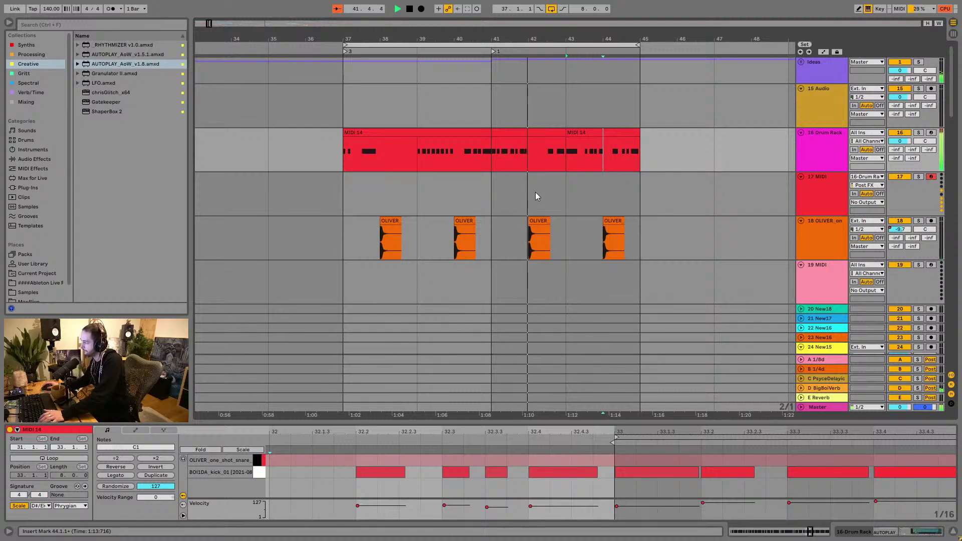
Step: Copy the Drum Rack pattern from bars 41 to 43 over bars 37 to 39 and play from bar 37
click(501, 165)
drag(501, 165, 556, 157)
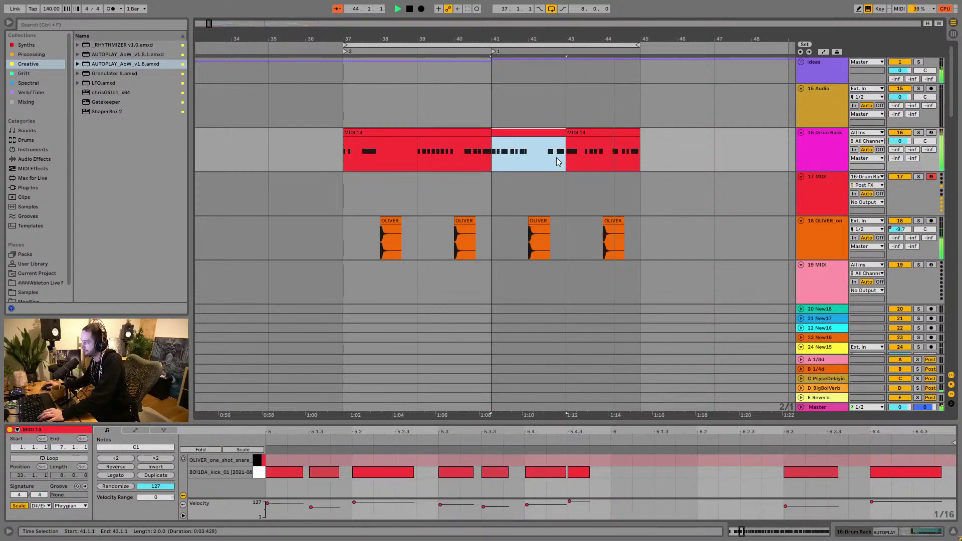
click(345, 166)
key(shift+Right)
scroll(344, 170, left, 4)
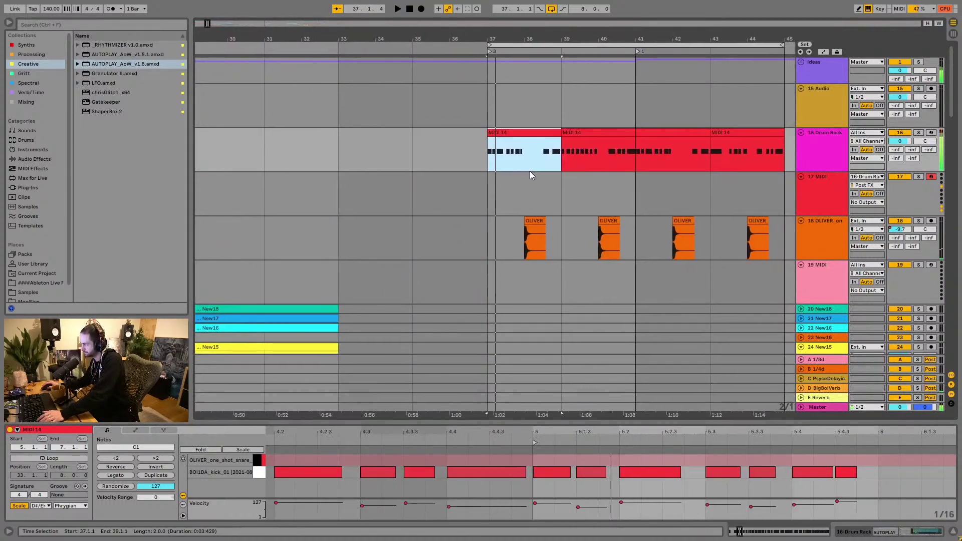
Step: Switch to OBS to check the stream chat
key(super)
click(469, 533)
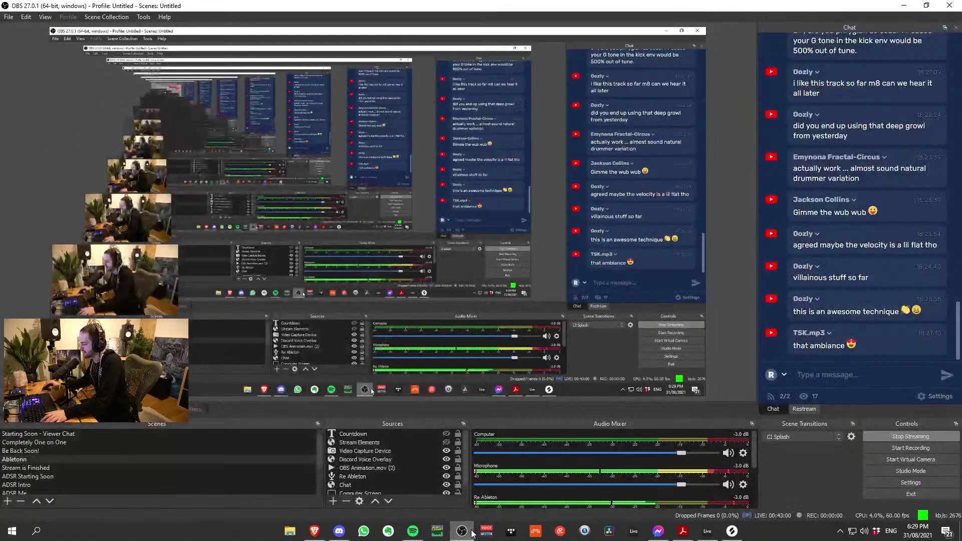
Step: Switch back to Ableton Live, stop playback and consolidate the Drum Rack clips from bar 37 to 45 into one clip
click(471, 534)
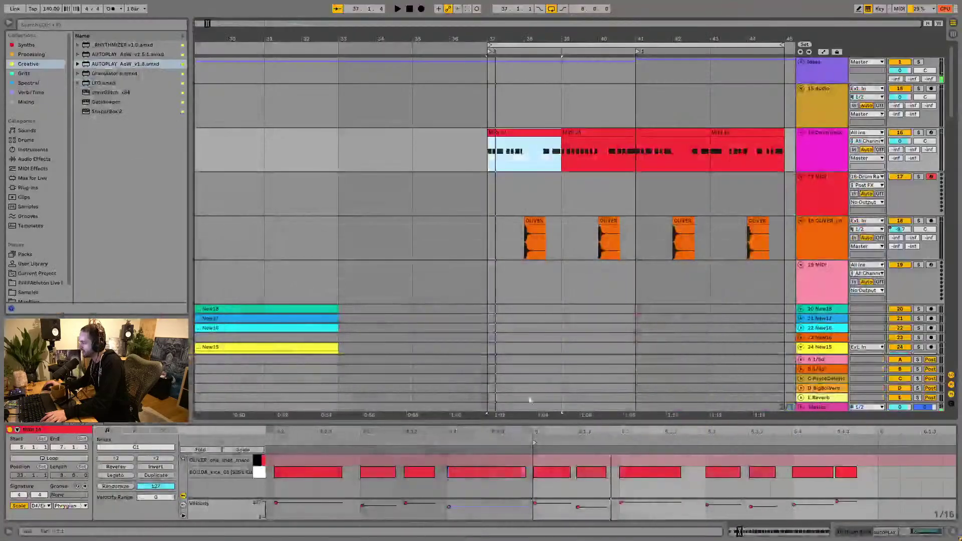
key(minus)
key(space)
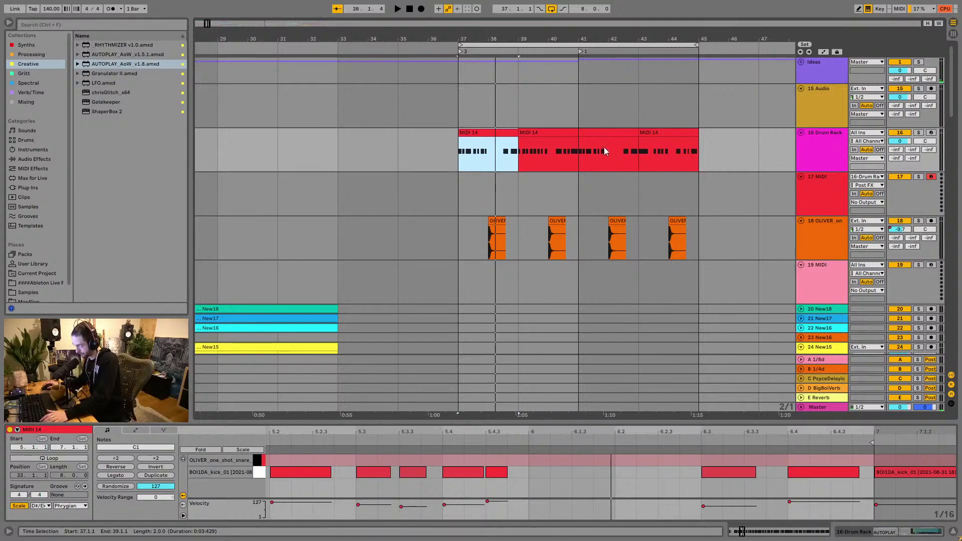
shift+click(654, 135)
key(ctrl+j)
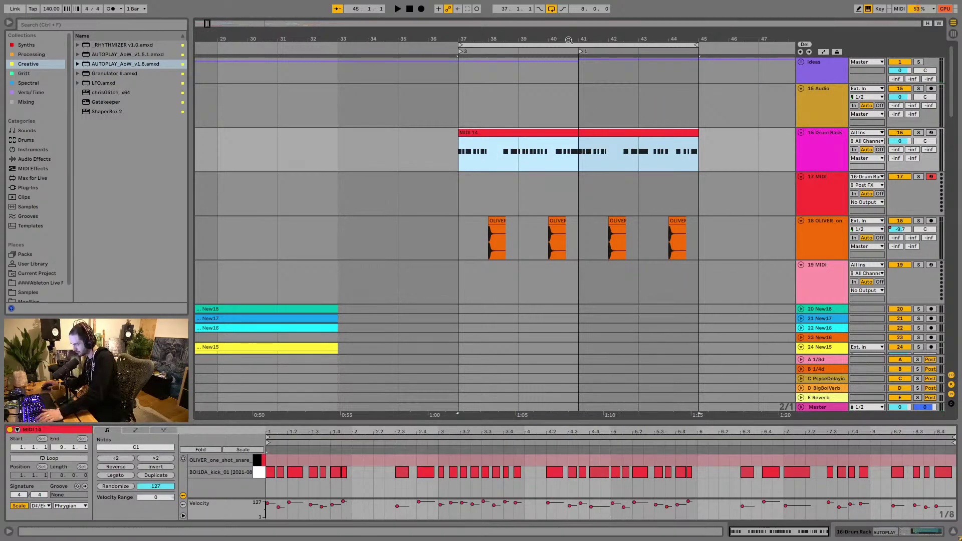
Step: Copy the consolidated Drum Rack clip to bar 61 and select the original at bar 37
drag(584, 32, 498, 20)
drag(483, 132, 739, 132)
click(488, 160)
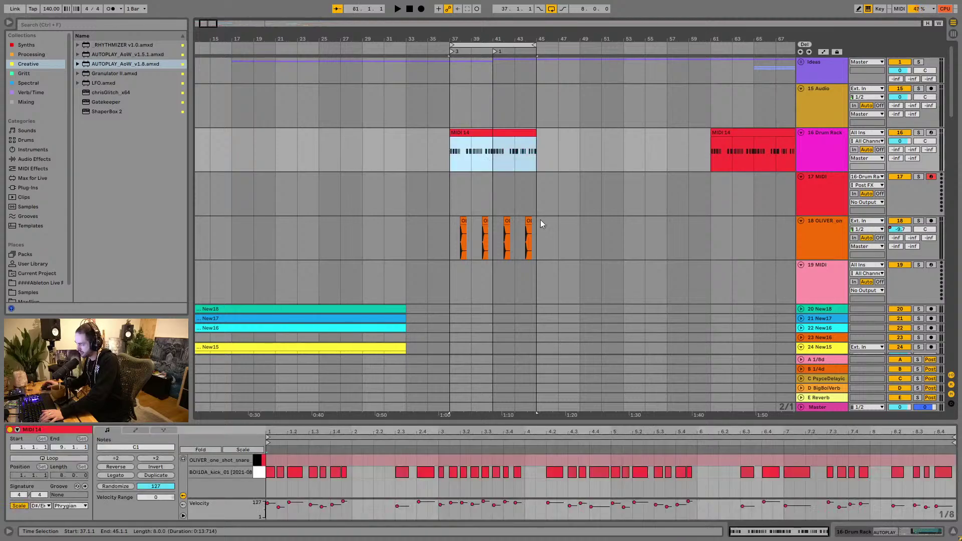
Step: Stretch all kick notes of the bar 37 clip to double time and extend the clip to bar 53
click(380, 489)
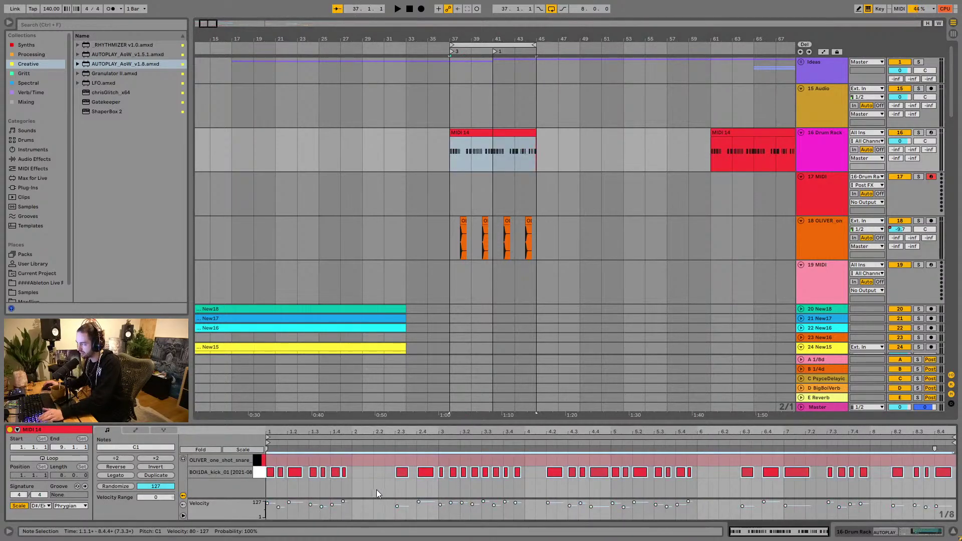
click(147, 457)
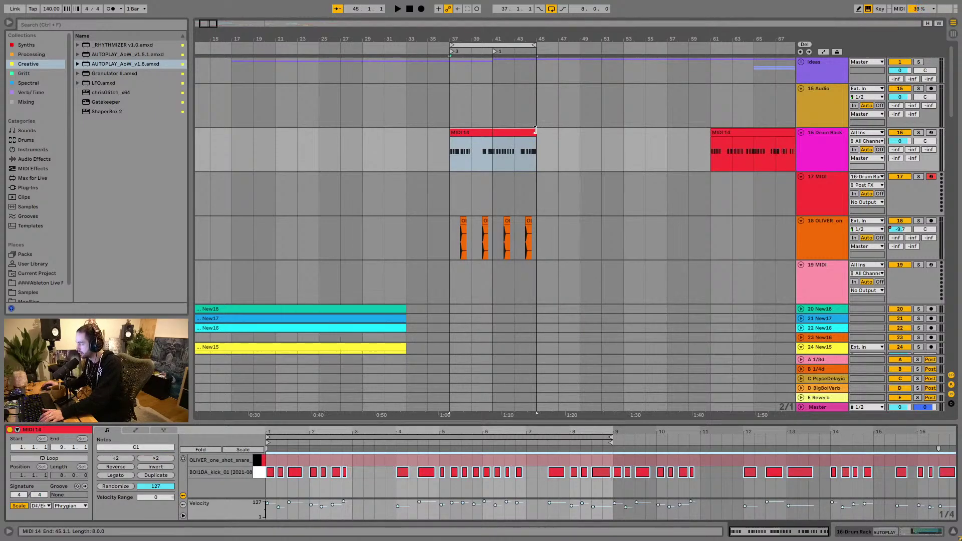
drag(534, 132, 619, 144)
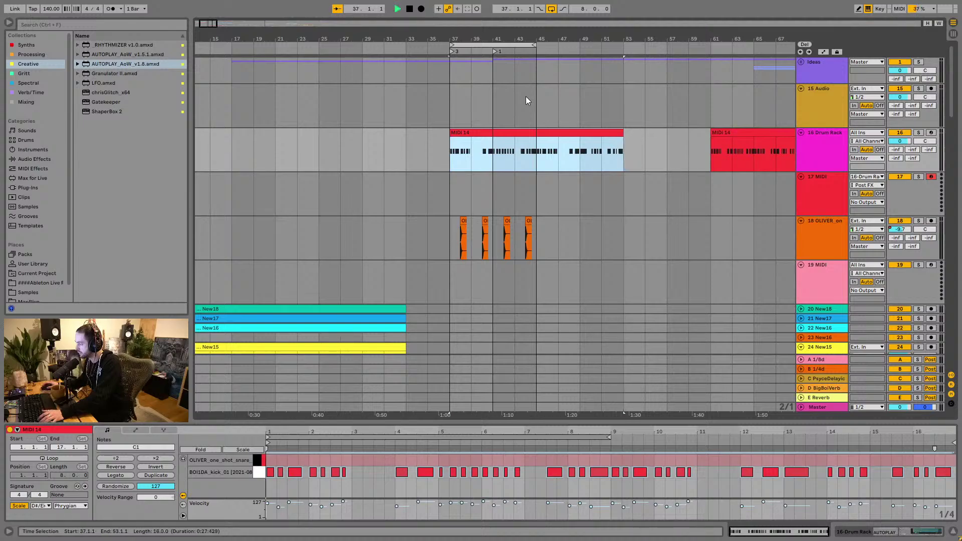
Step: Play the stretched pattern and delete the kick notes that fall on the snare hits at bars 38, 40, 42 and 44
key(space)
key(plus)
key(plus)
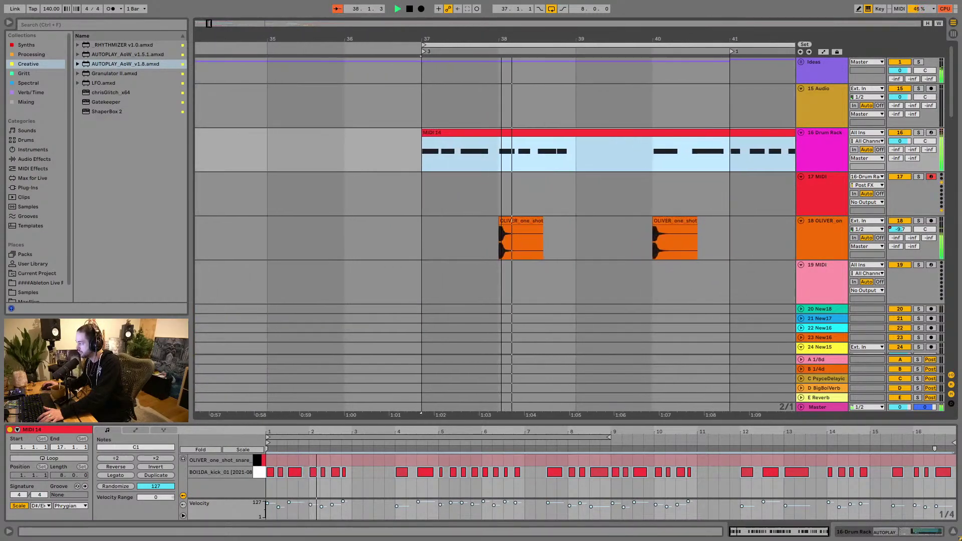
double_click(311, 473)
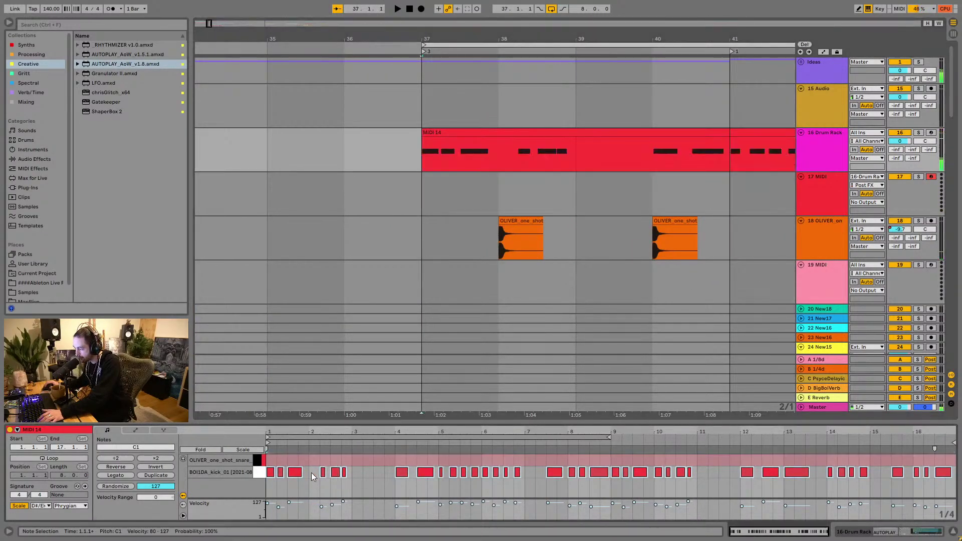
key(space)
key(space)
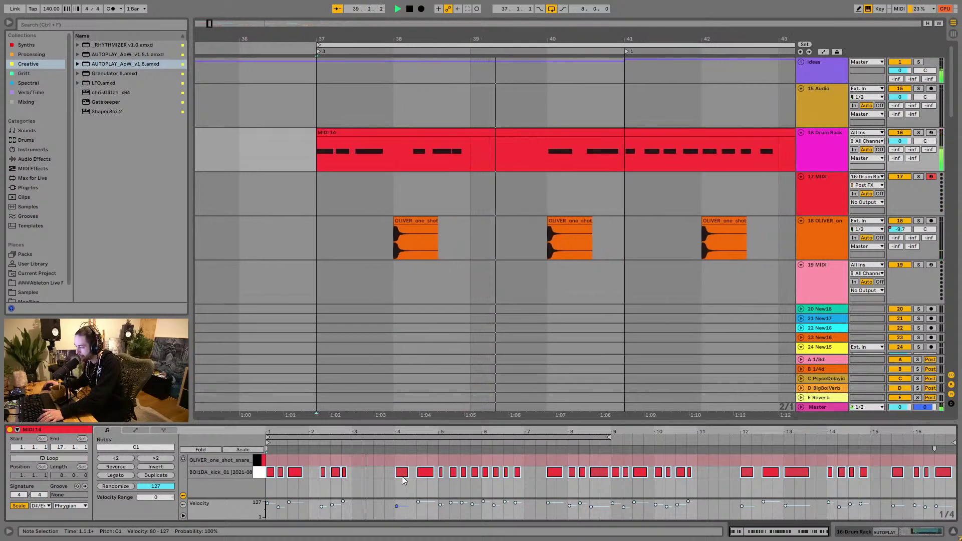
double_click(402, 474)
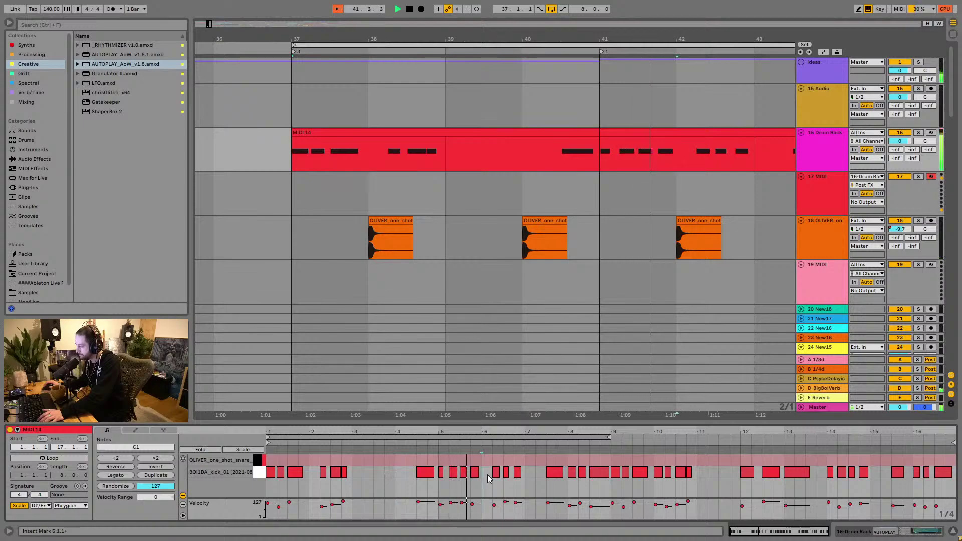
click(572, 471)
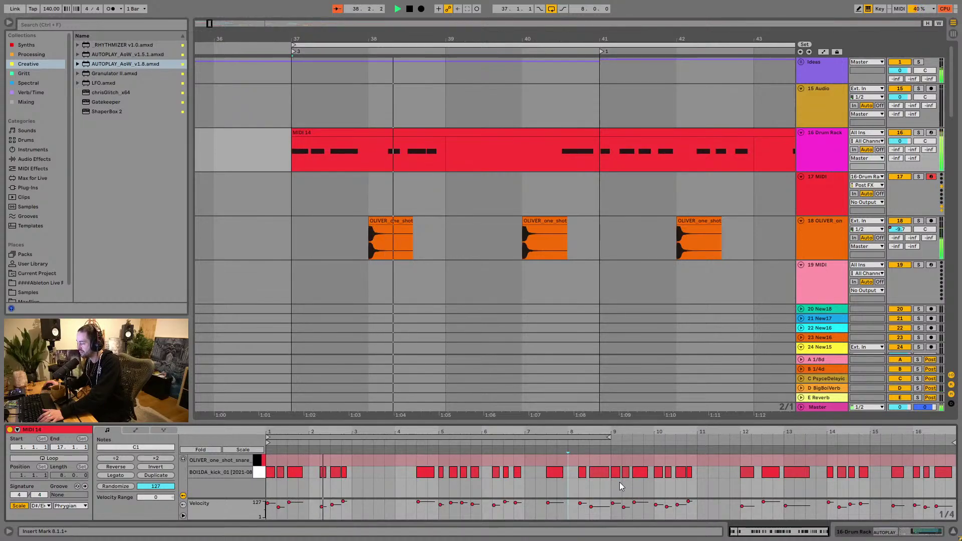
key(minus)
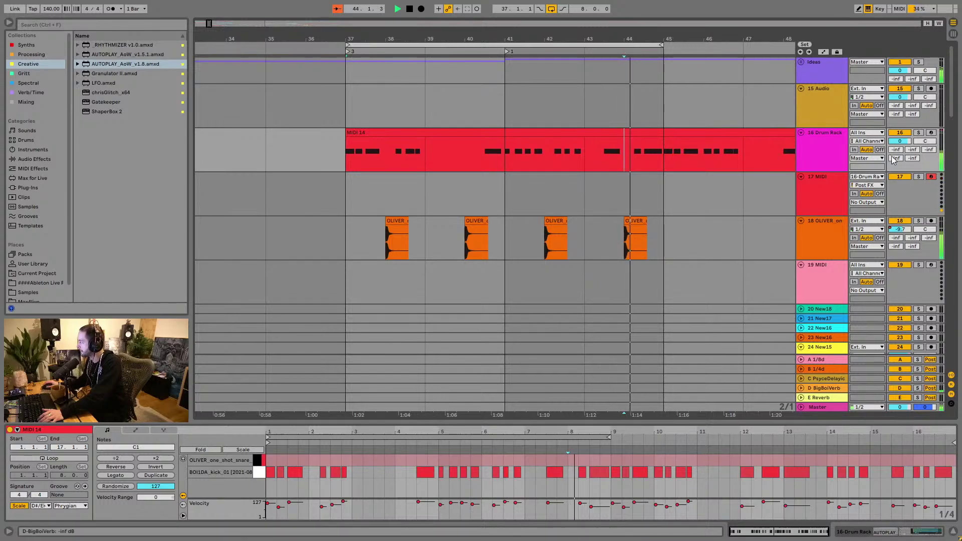
Step: Show the Drum Rack track's devices and lower the kick sample's volume, trying -6 dB before setting -10 dB
click(889, 530)
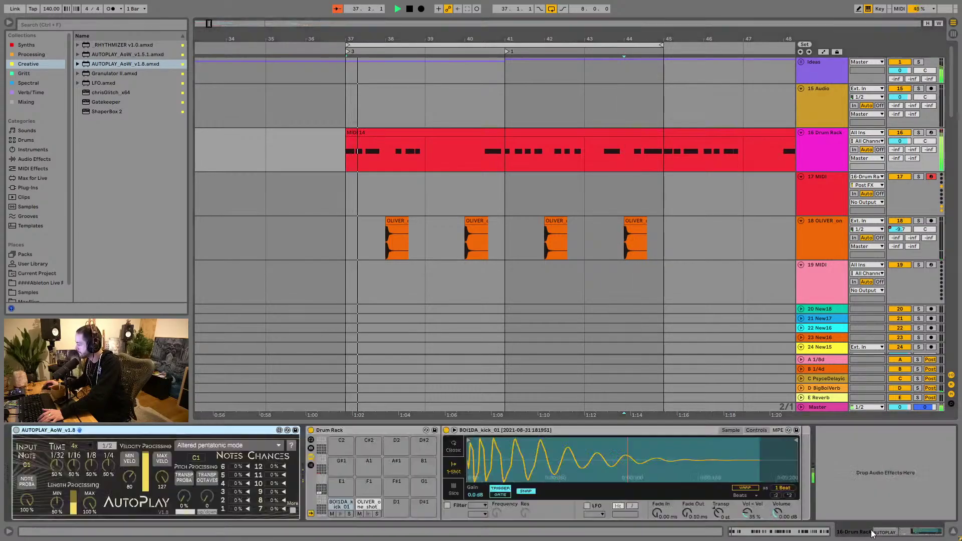
drag(785, 513, 785, 521)
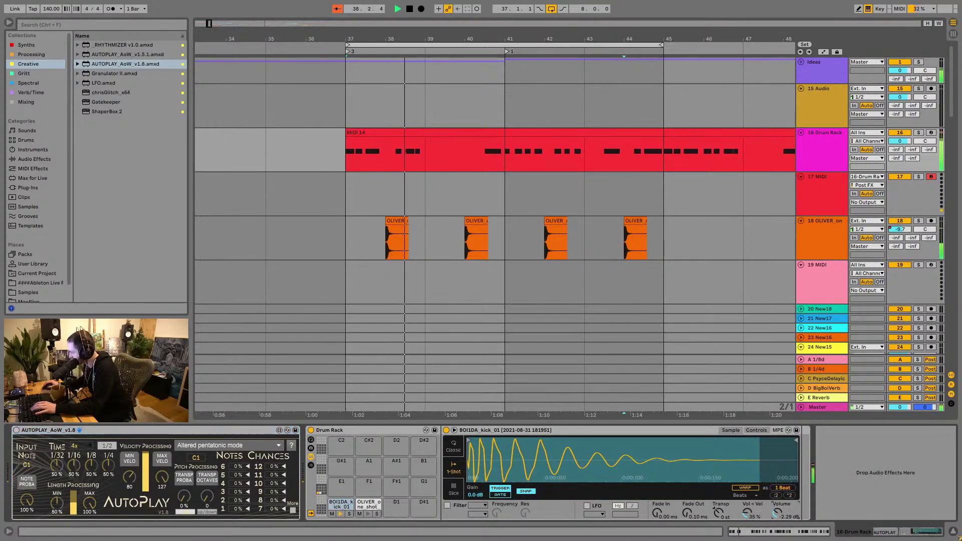
text(-6)
key(Return)
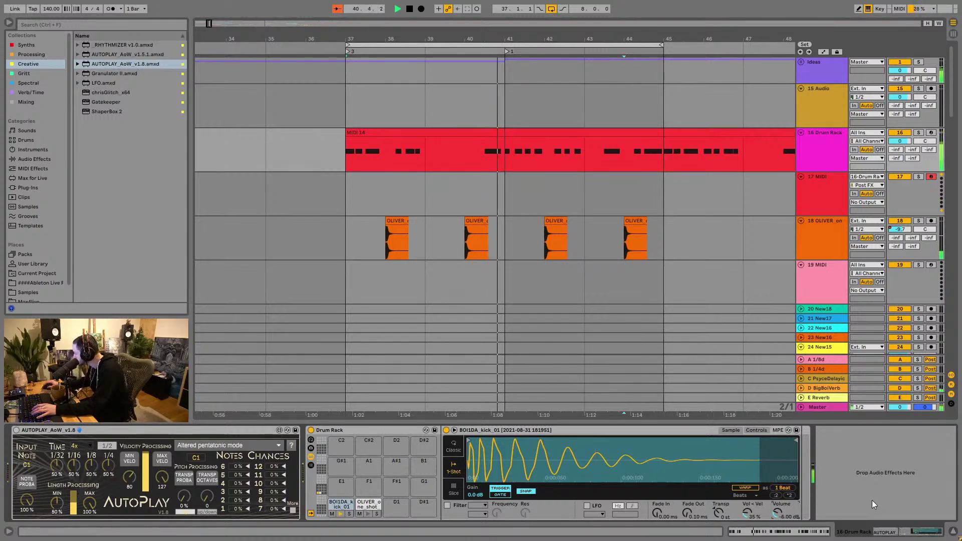
text(-10)
key(Return)
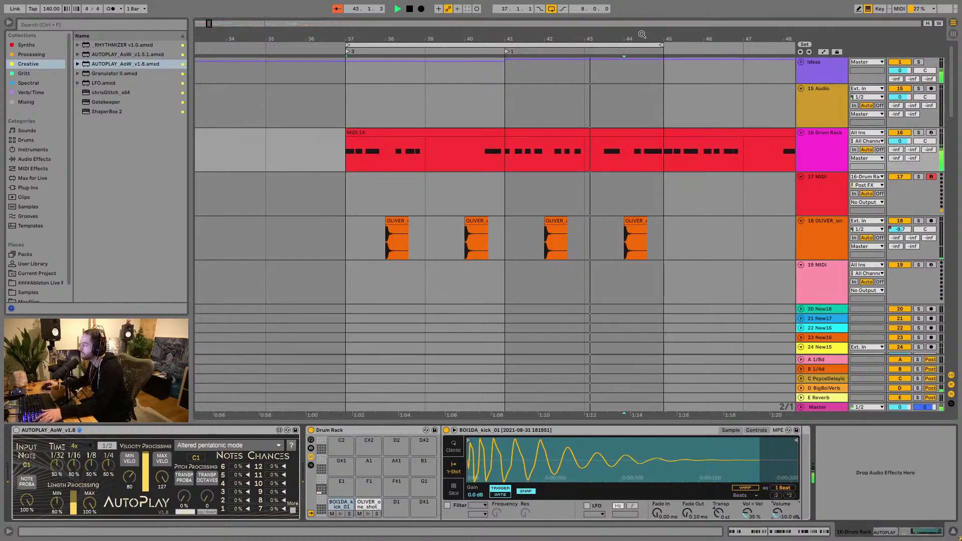
Step: Move the stretched clip to bar 15 and the spare original clip to bar 37, and play from bar 37
drag(641, 35, 646, 6)
click(609, 135)
key(space)
drag(472, 133, 329, 138)
click(615, 133)
drag(616, 134, 460, 134)
key(space)
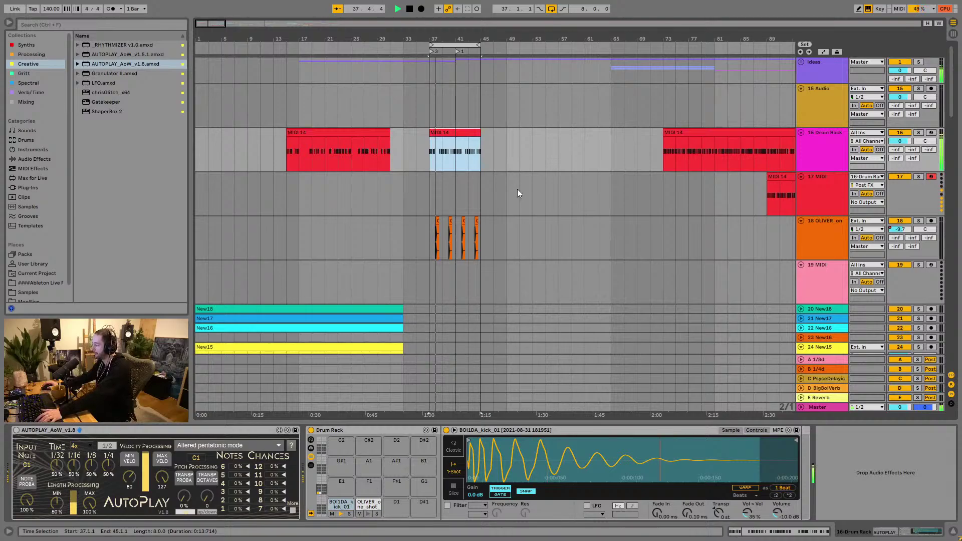
Step: Set the OLIVER snare track's volume to -14 dB and listen to the bar 37 loop
right_click(900, 235)
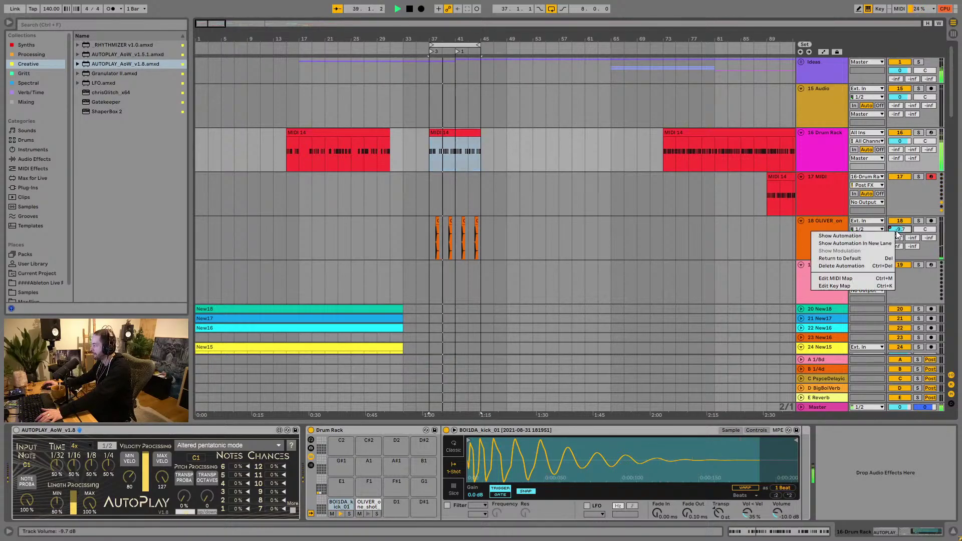
key(Escape)
drag(900, 229, 900, 253)
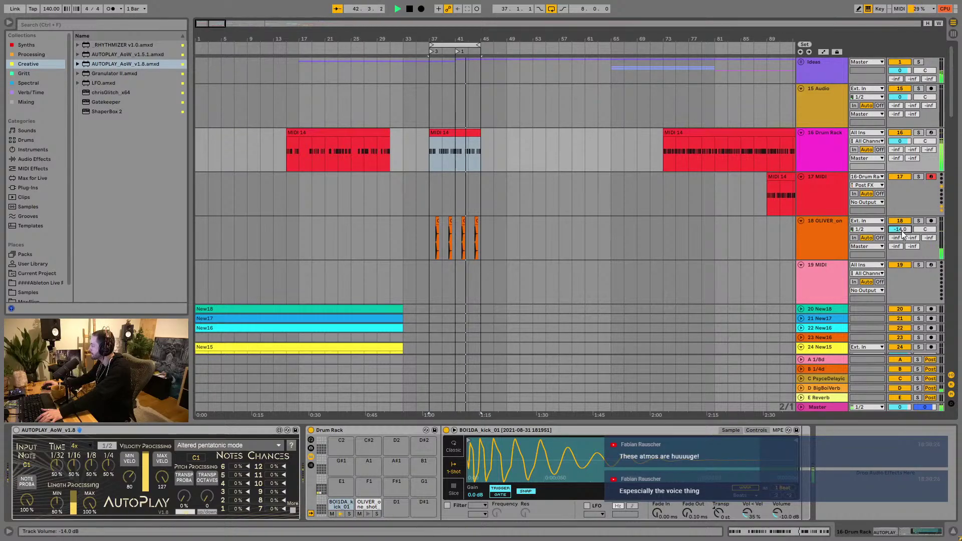
key(z)
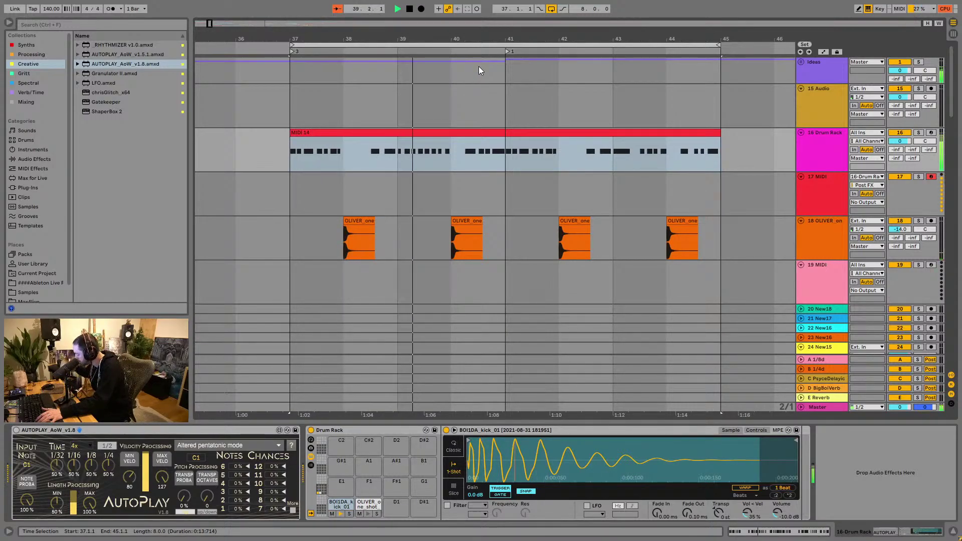
key(space)
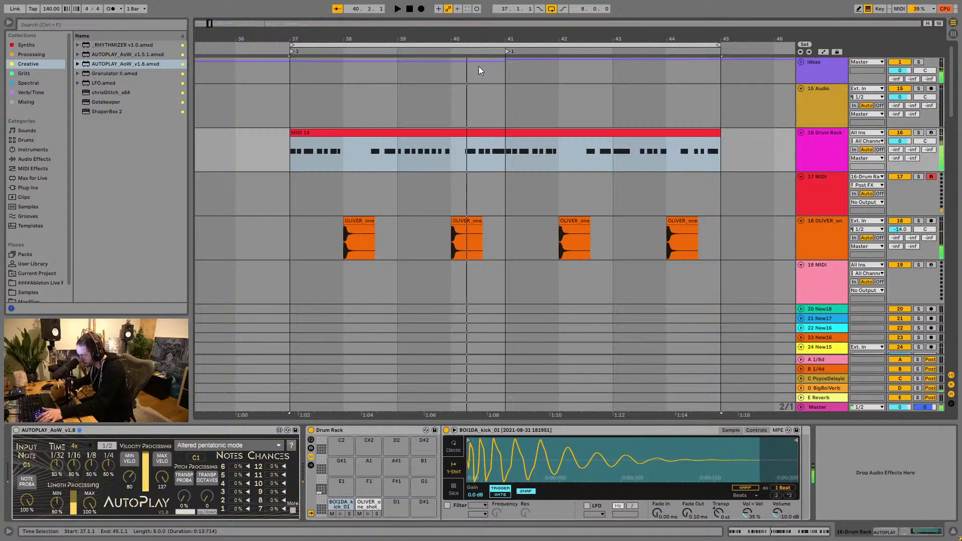
key(super)
key(super)
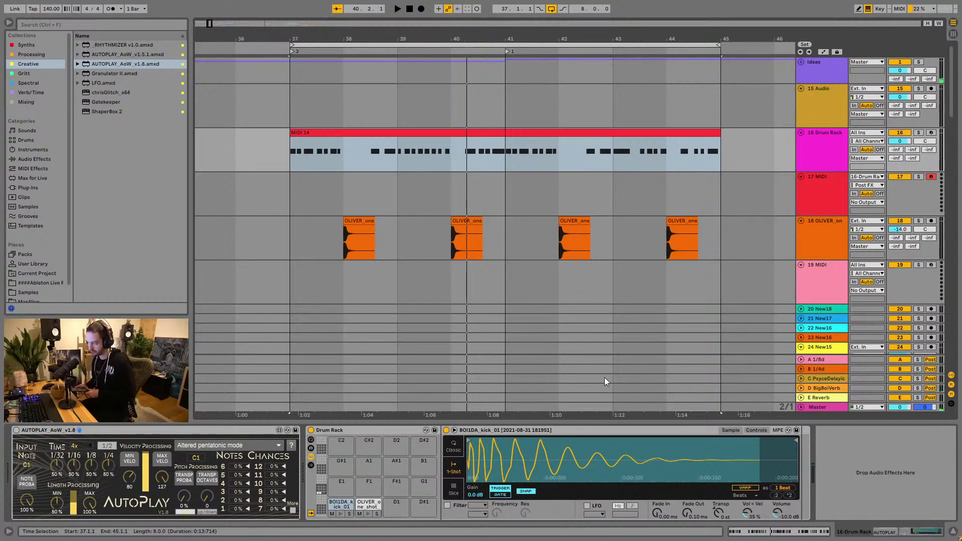
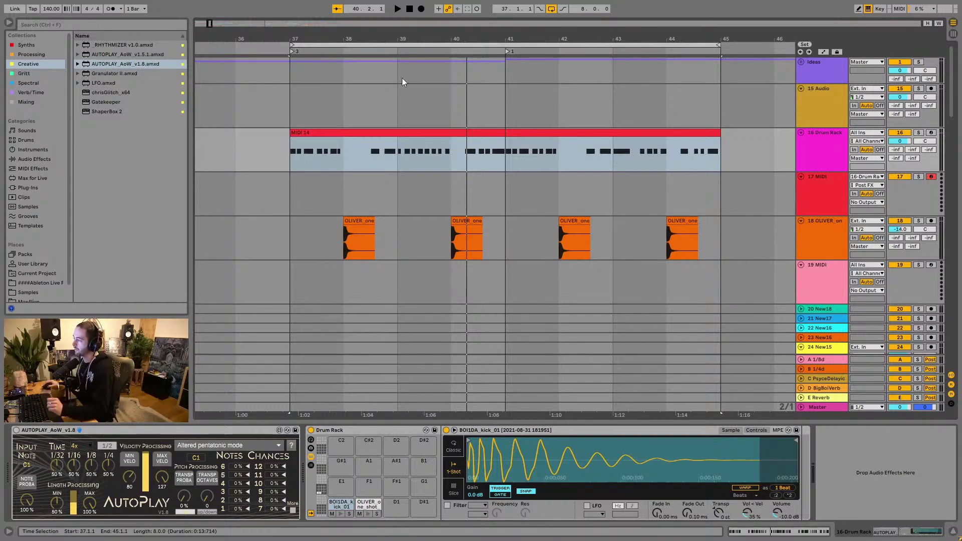
Step: Play the arrangement from the start, move the stretched Drum Rack clip from bar 15 to bar 49 and stop playback
click(410, 8)
click(397, 9)
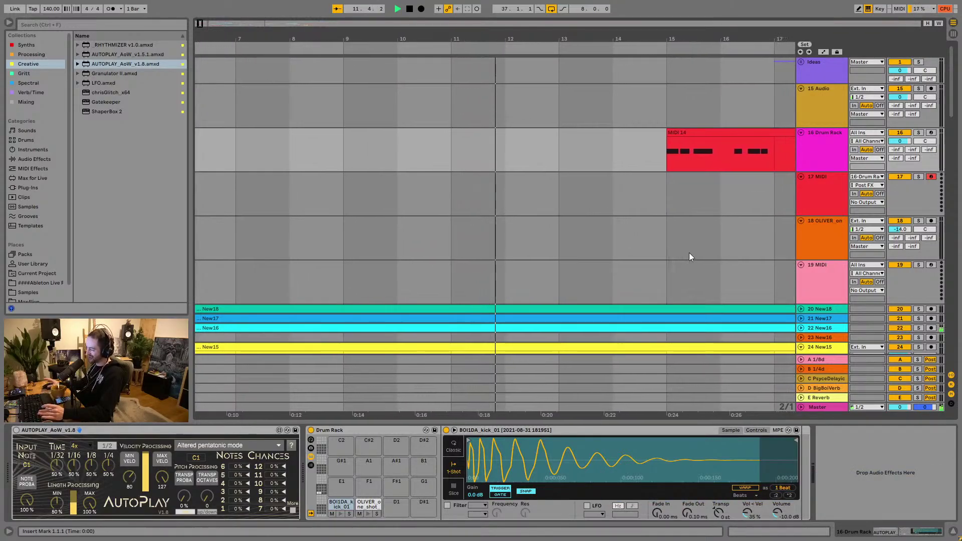
key(w)
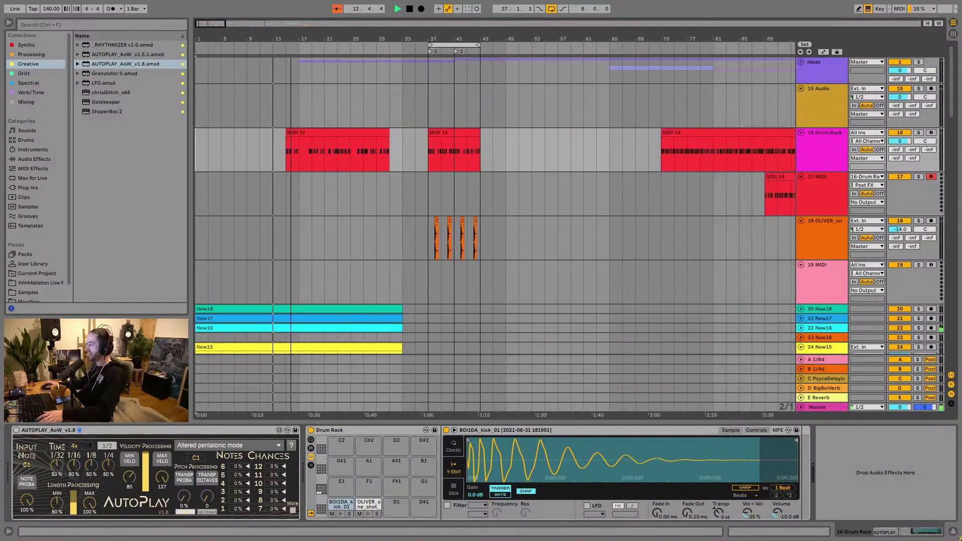
drag(303, 133, 501, 136)
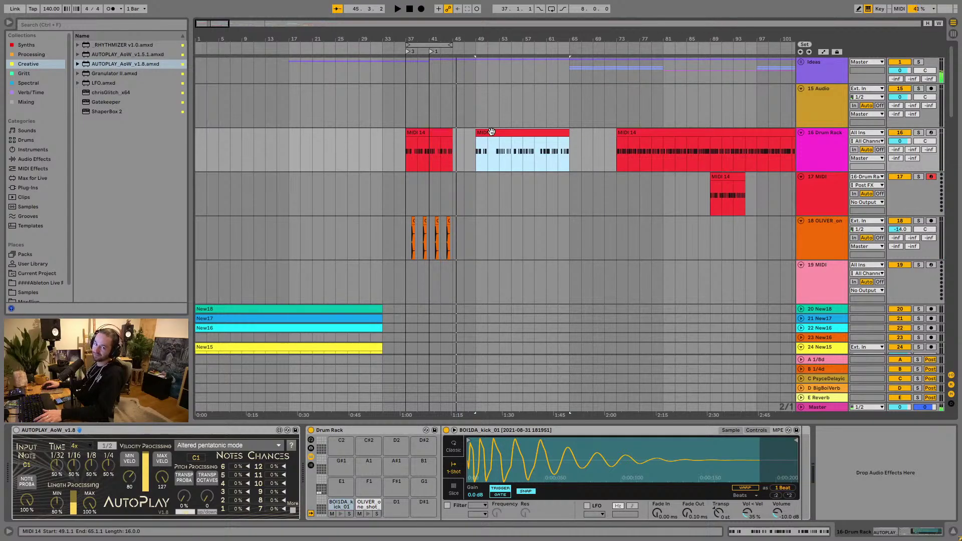
key(space)
Step: Open the notes of the Drum Rack clip at bar 37 and listen to its opening kicks
click(423, 150)
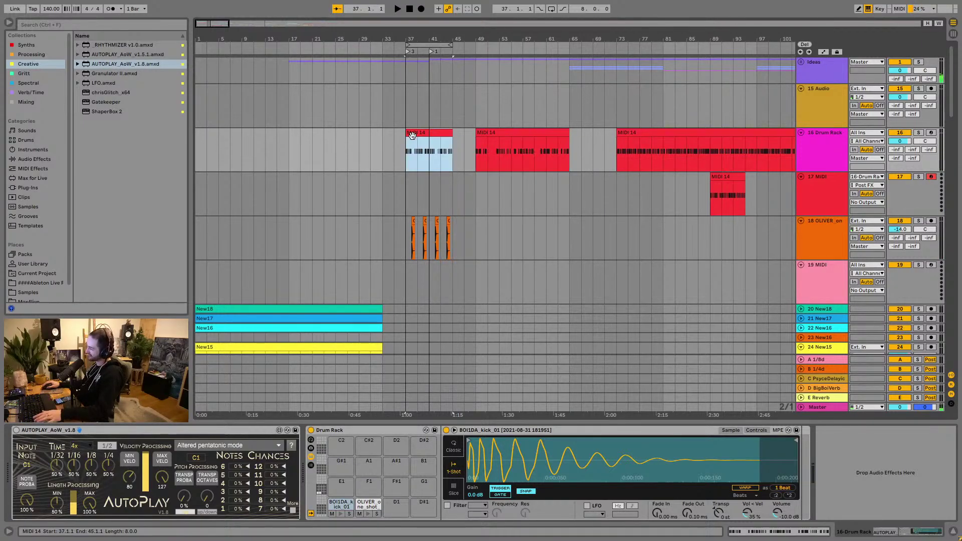
click(753, 533)
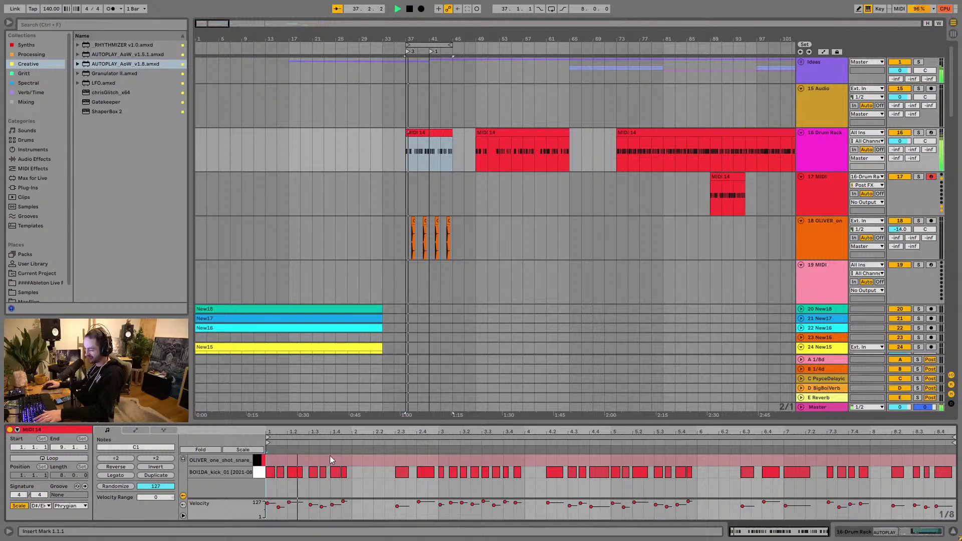
key(space)
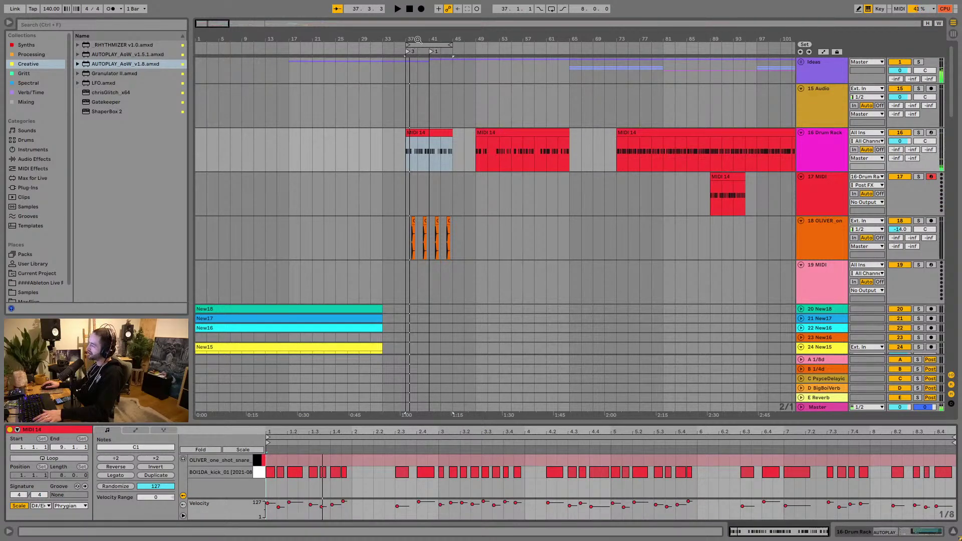
scroll(418, 39, up, 3)
scroll(601, 100, down, 4)
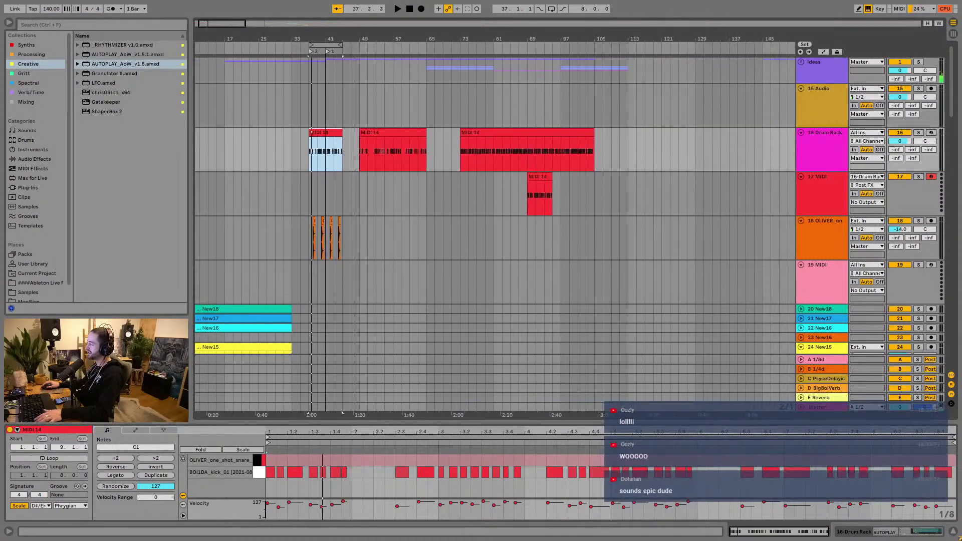
shift+click(529, 147)
mouse_move(326, 143)
mouse_down()
mouse_move(376, 143)
mouse_move(323, 133)
mouse_up()
click(383, 132)
Step: Delete the kick notes in the second half of the bar 37 clip's first bar and listen from bar 37
drag(310, 40, 309, 130)
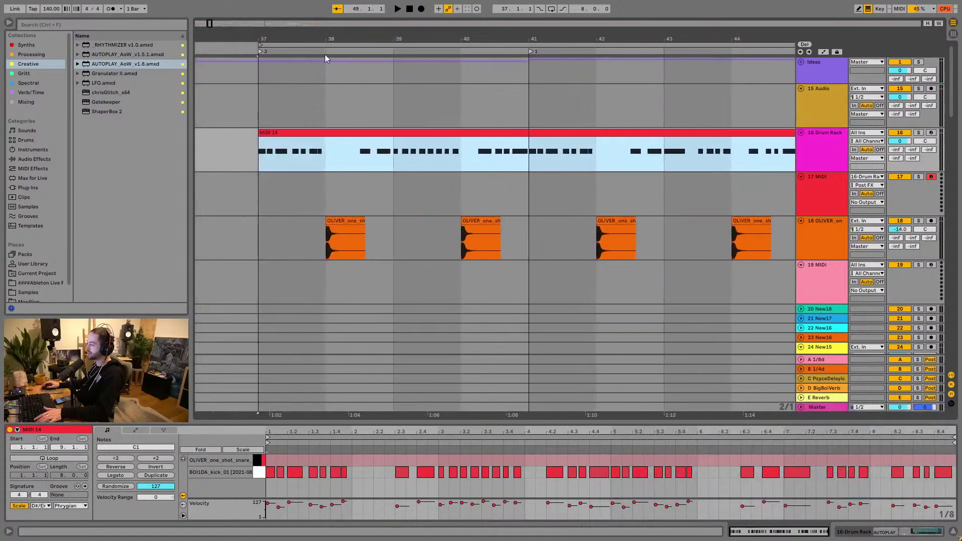
click(320, 465)
shift+click(369, 481)
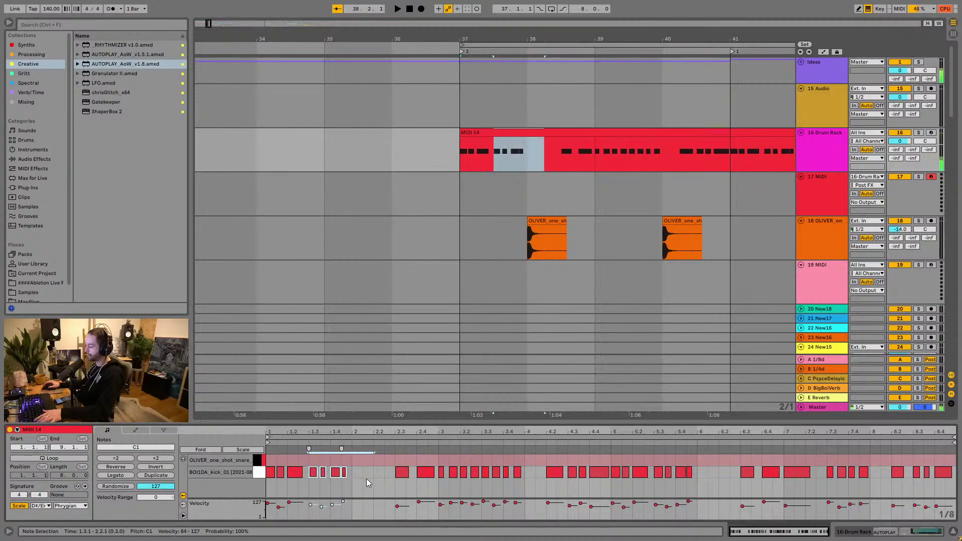
key(Delete)
key(space)
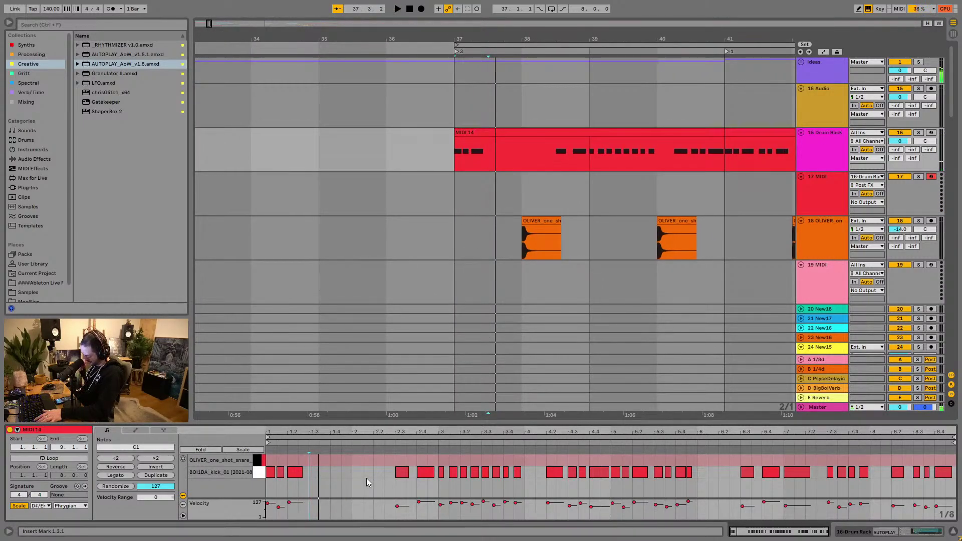
key(space)
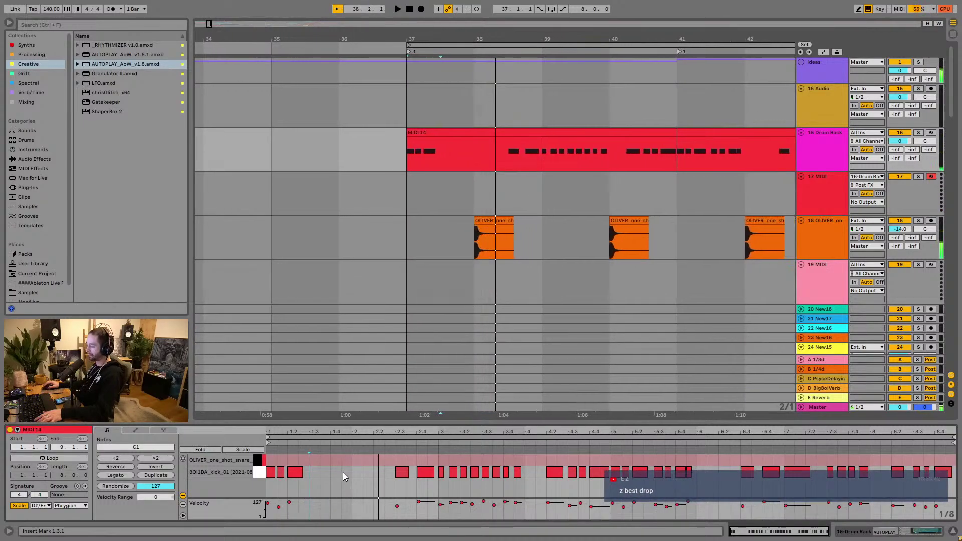
Step: Copy the first two kick notes of the bar 37 clip to beat 4 of its first bar and listen
key(space)
key(space)
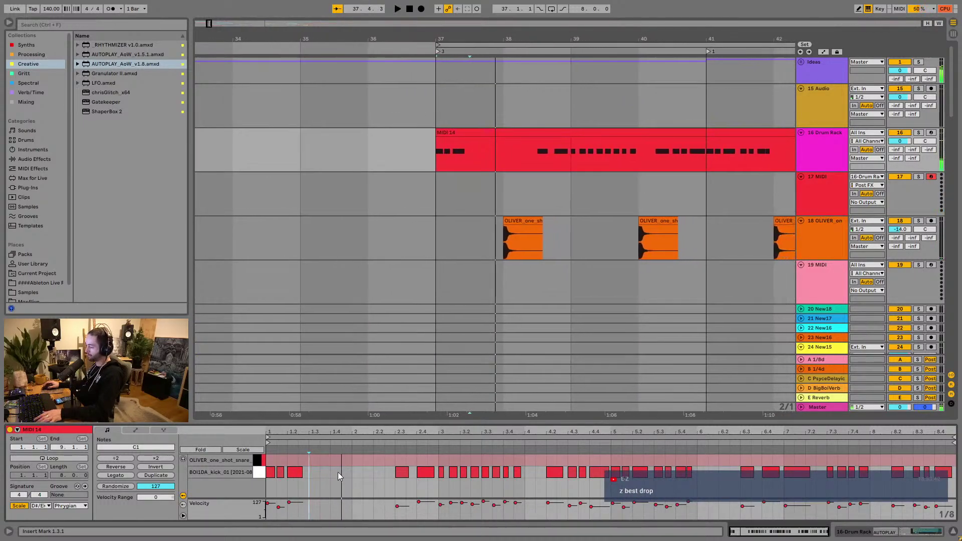
click(333, 473)
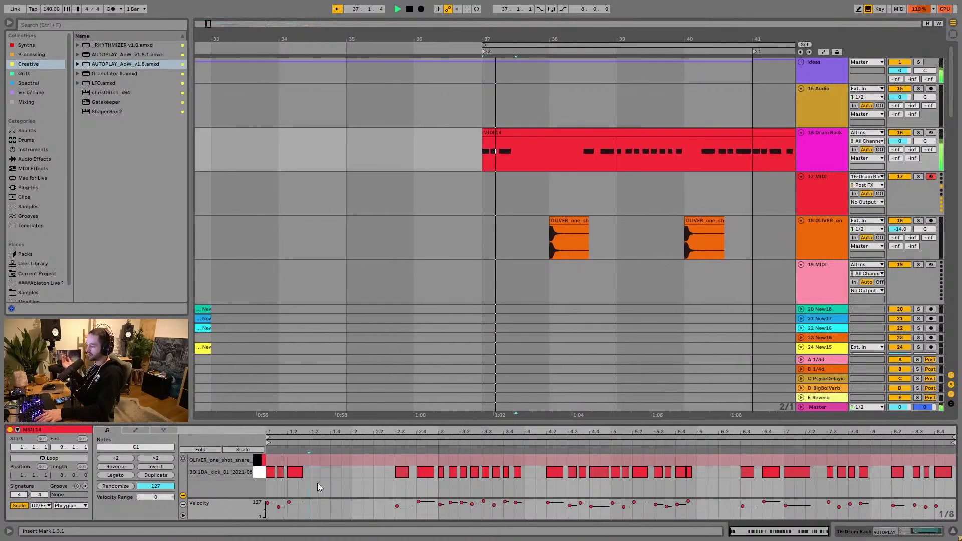
click(284, 458)
click(270, 472)
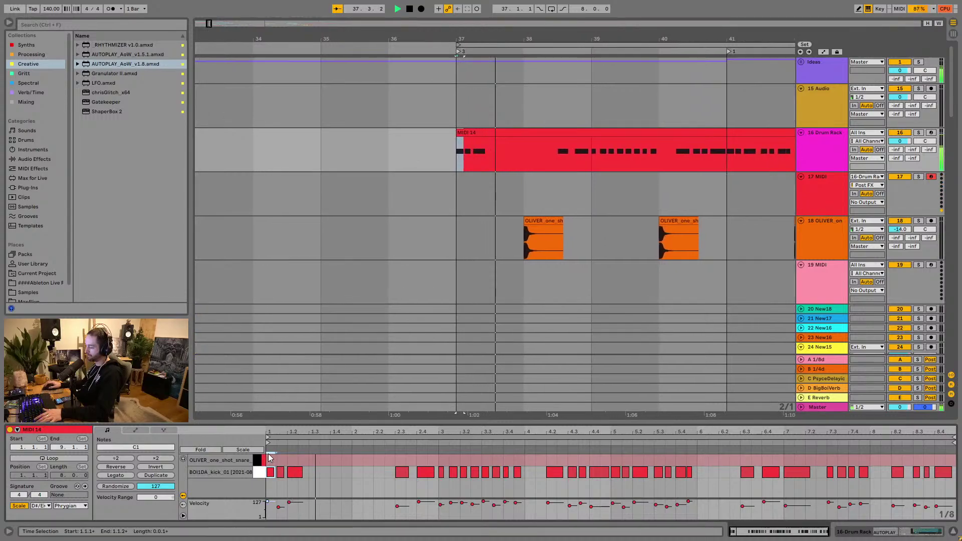
drag(283, 454, 275, 481)
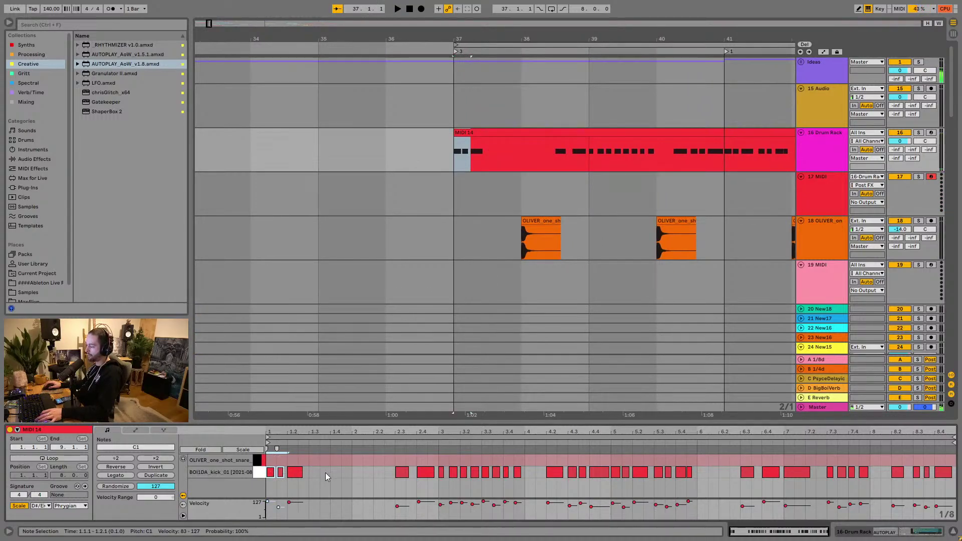
key(space)
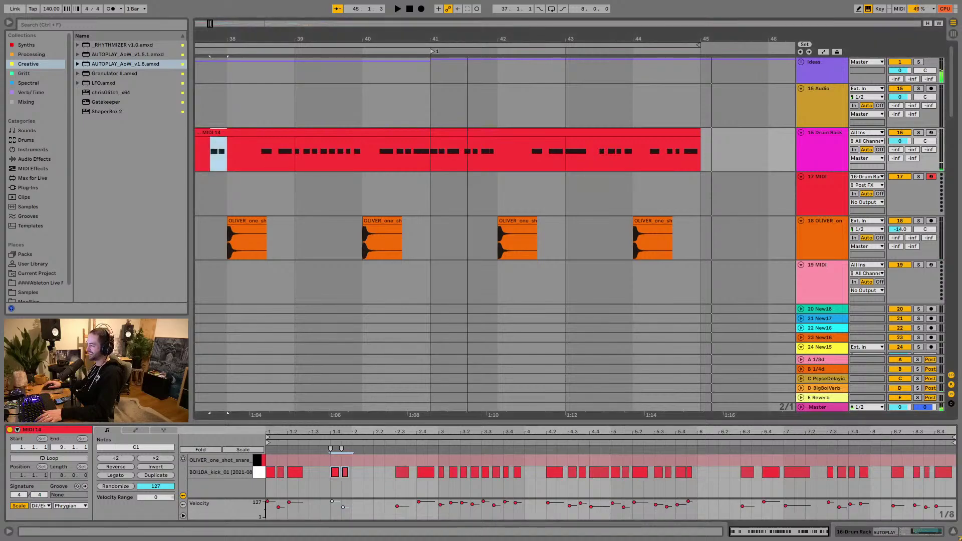
Step: Create a two-bar clip at bar 37 on the 17 MIDI track with a D#3 note extended across its full length
drag(469, 22, 454, 68)
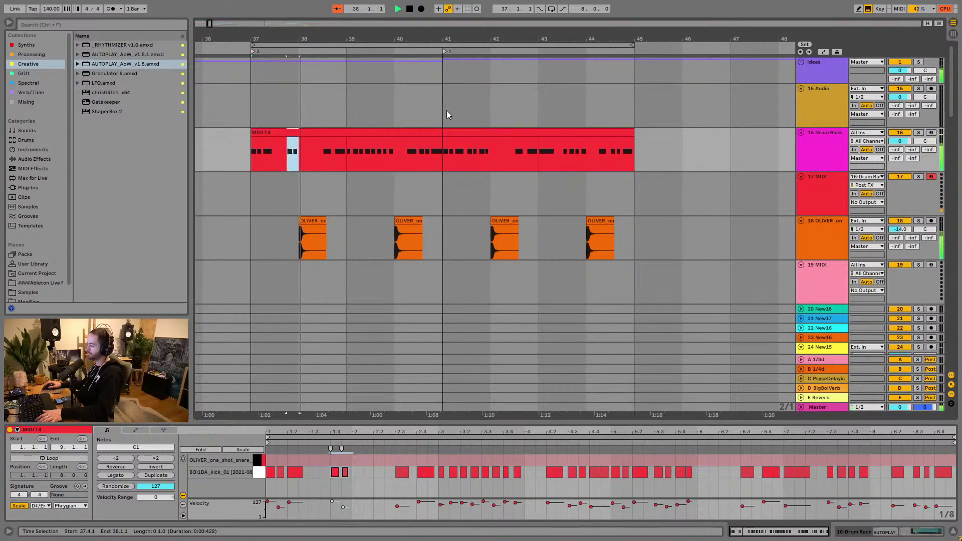
click(829, 190)
drag(231, 200, 330, 199)
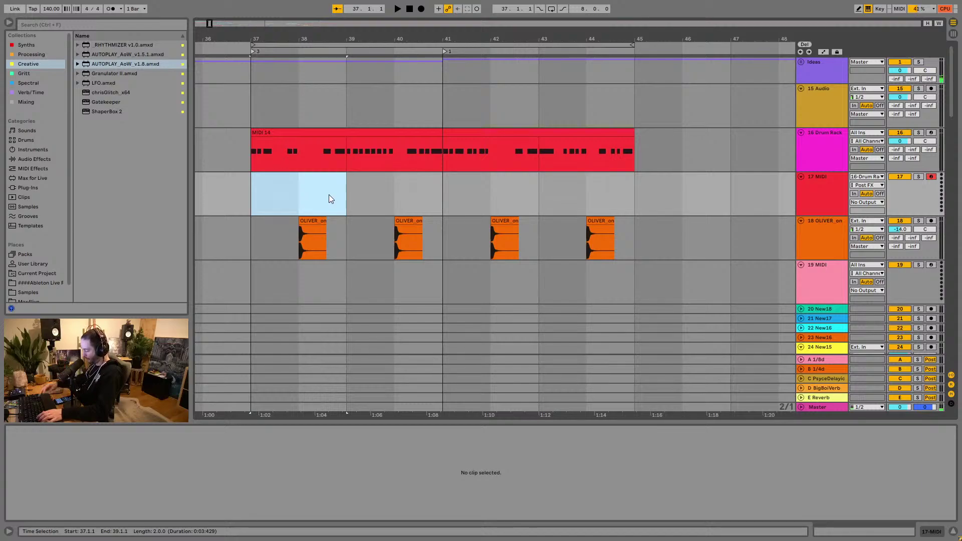
key(ctrl+shift+m)
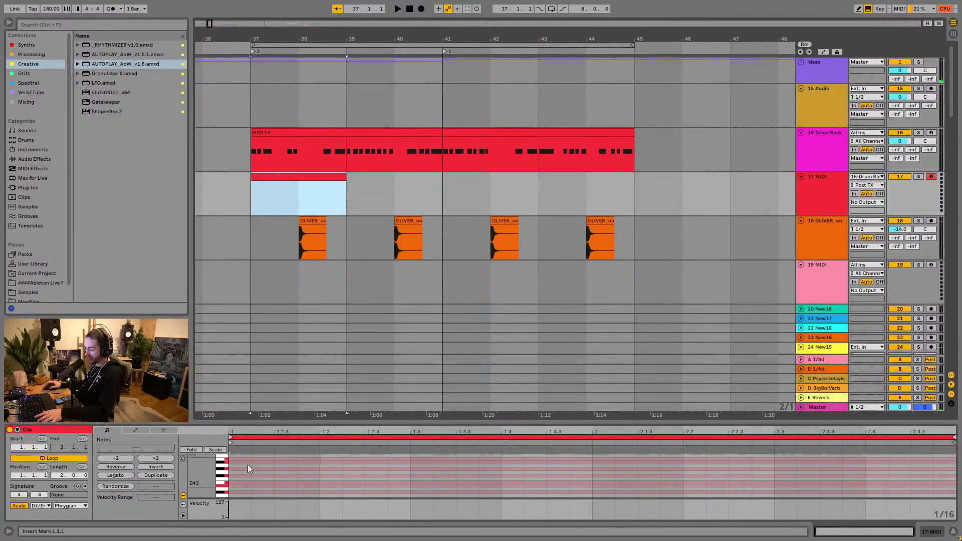
click(239, 486)
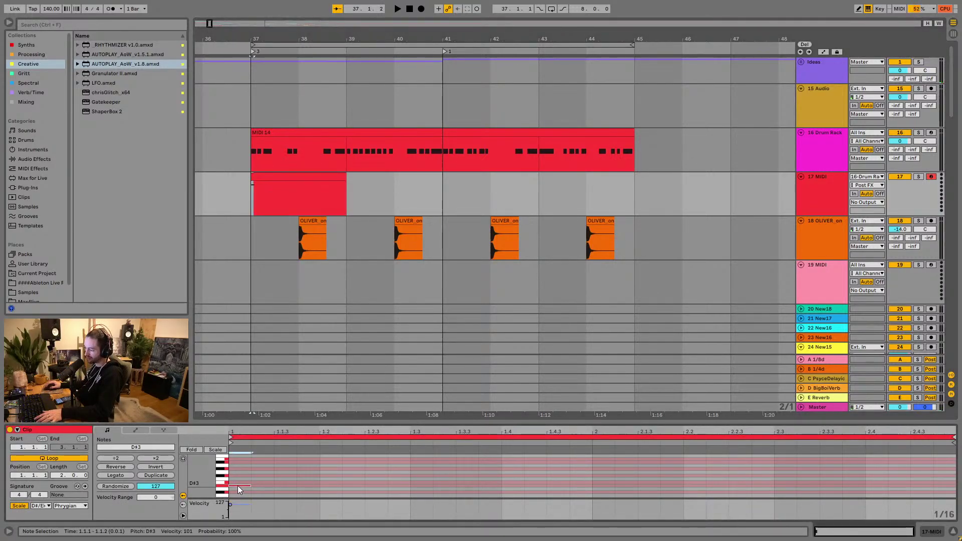
click(115, 476)
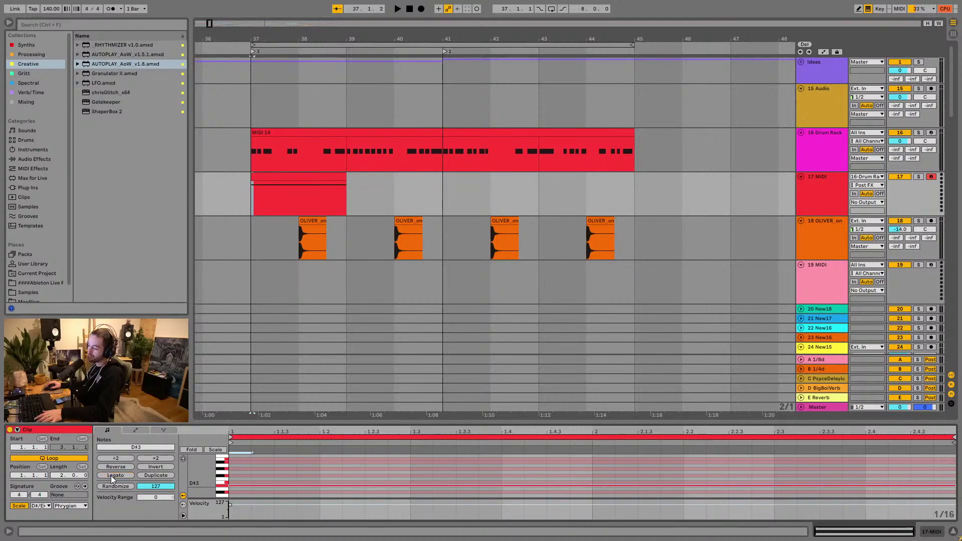
Step: Search the plug-ins for "hive" and load the Hive synth onto the 17 MIDI track
click(109, 24)
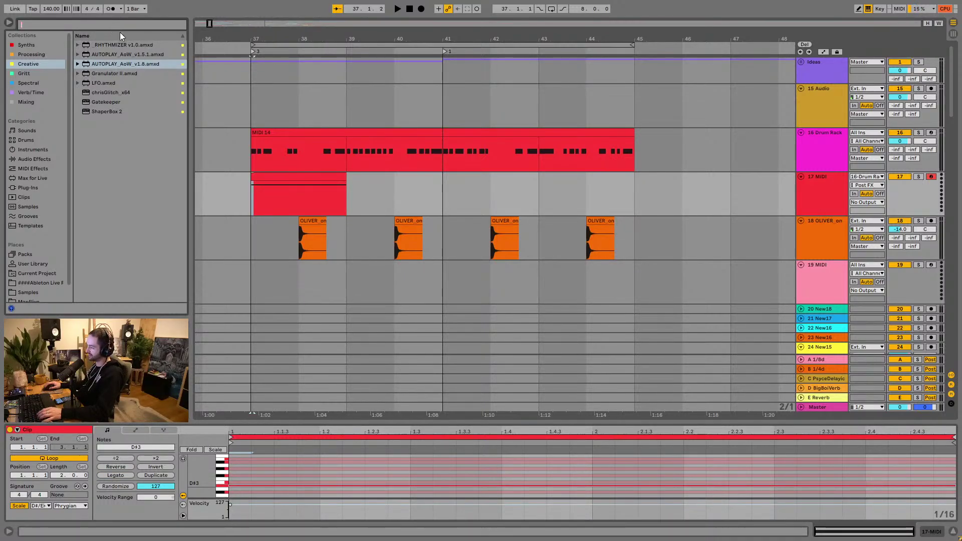
text(hive)
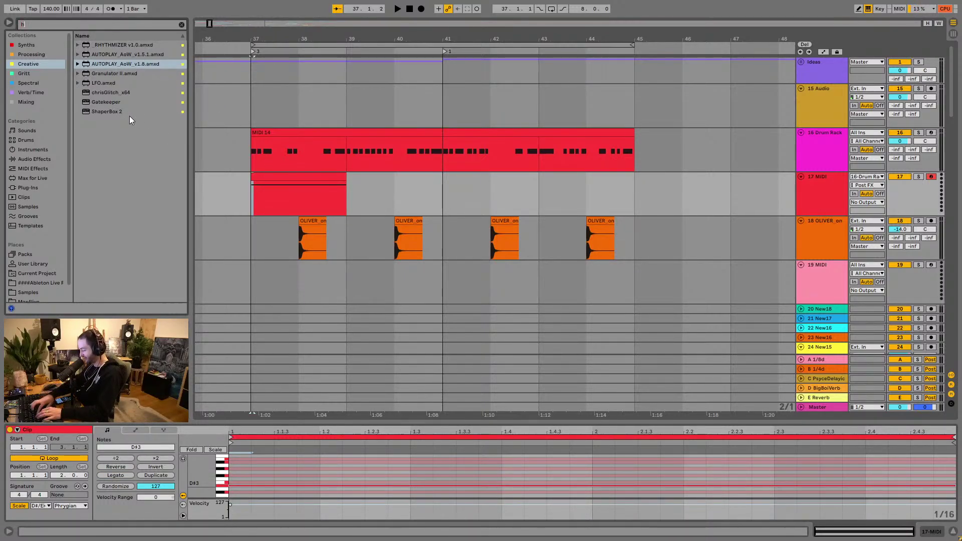
click(32, 188)
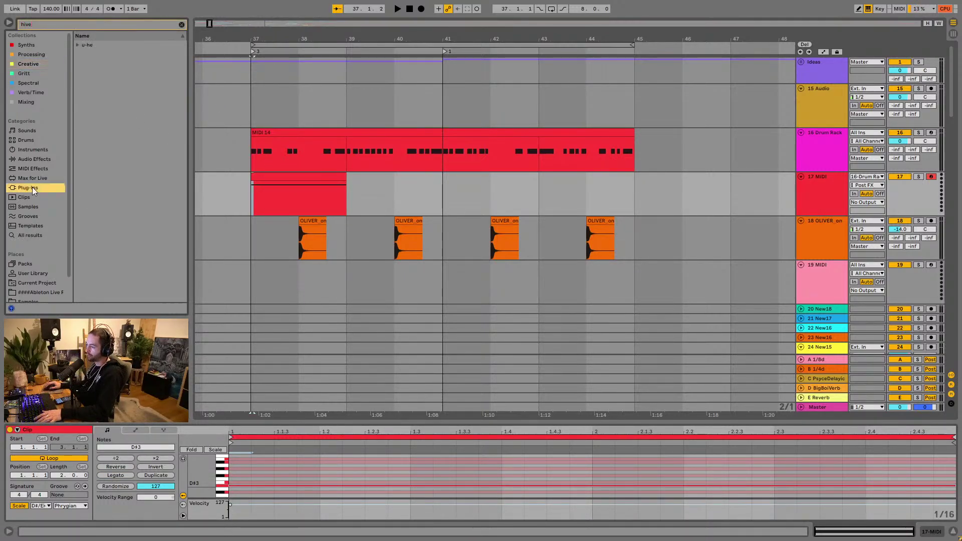
click(77, 46)
click(105, 54)
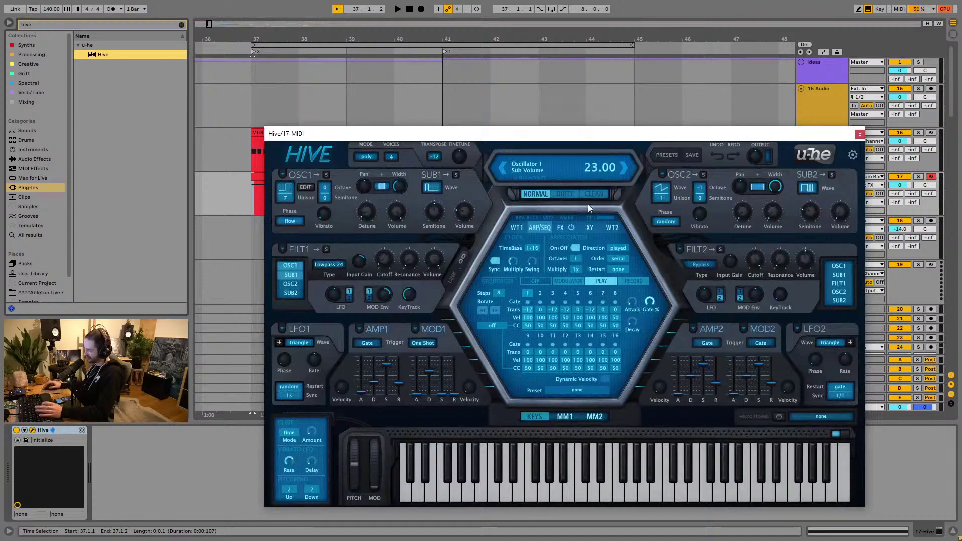
Step: Load Hive's BA - Zinc preset from the Biome Digital - ENTER folder and play it from bar 37
click(553, 176)
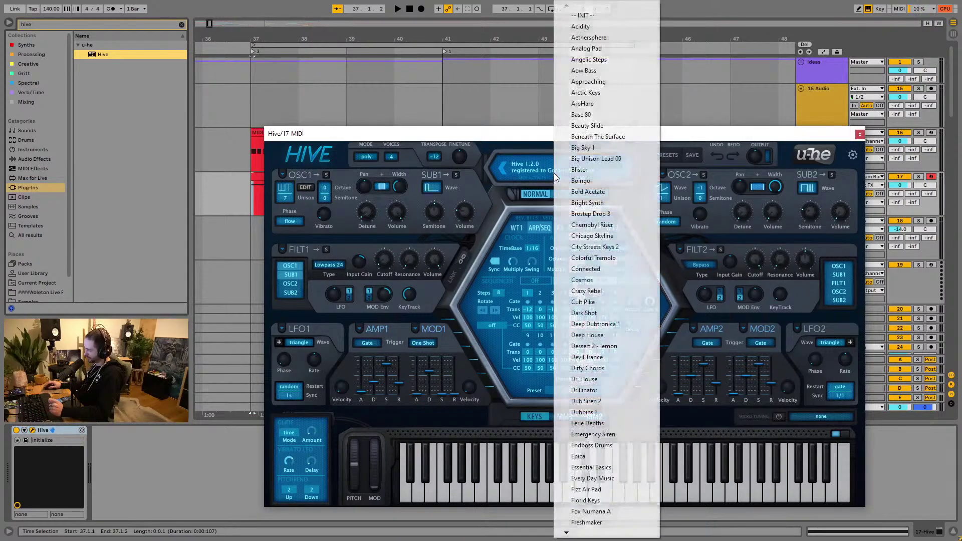
click(657, 155)
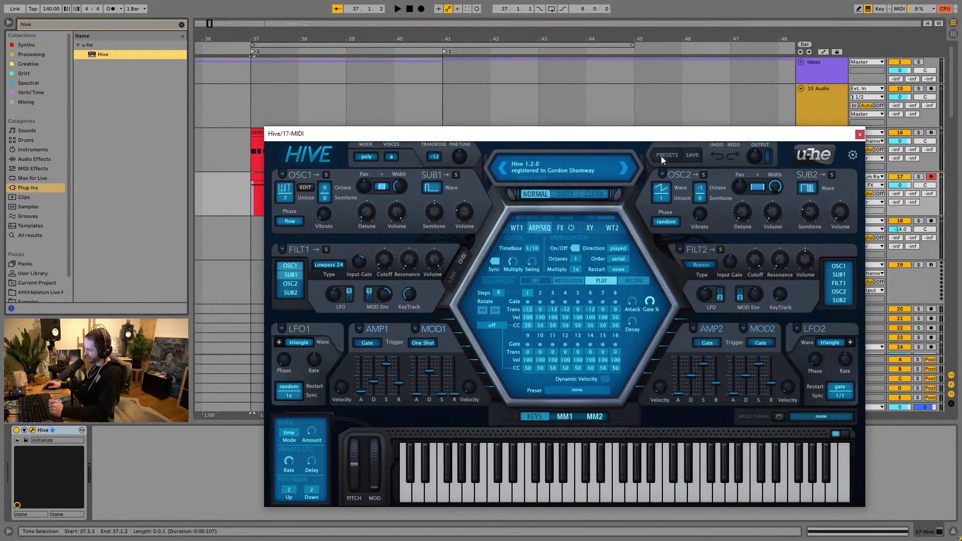
scroll(347, 284, down, 1)
click(343, 320)
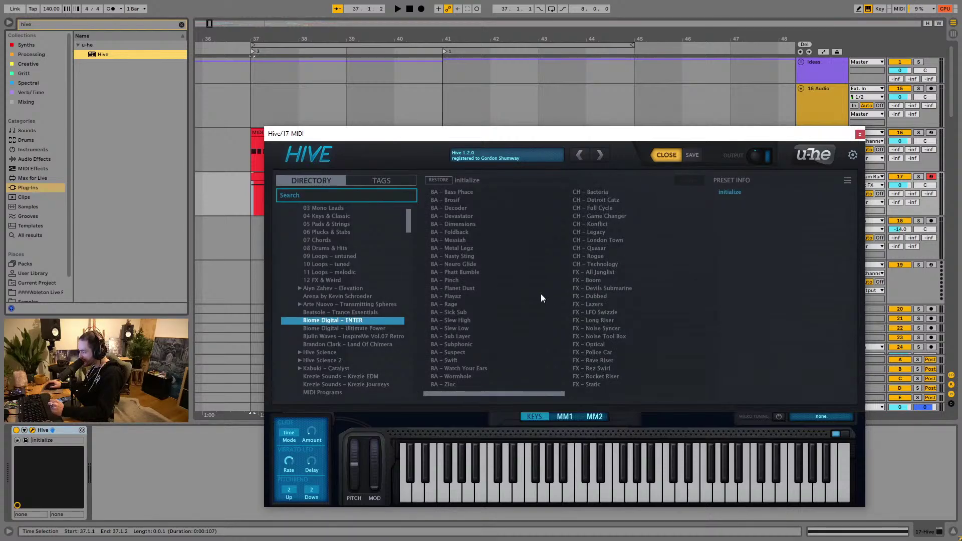
click(443, 384)
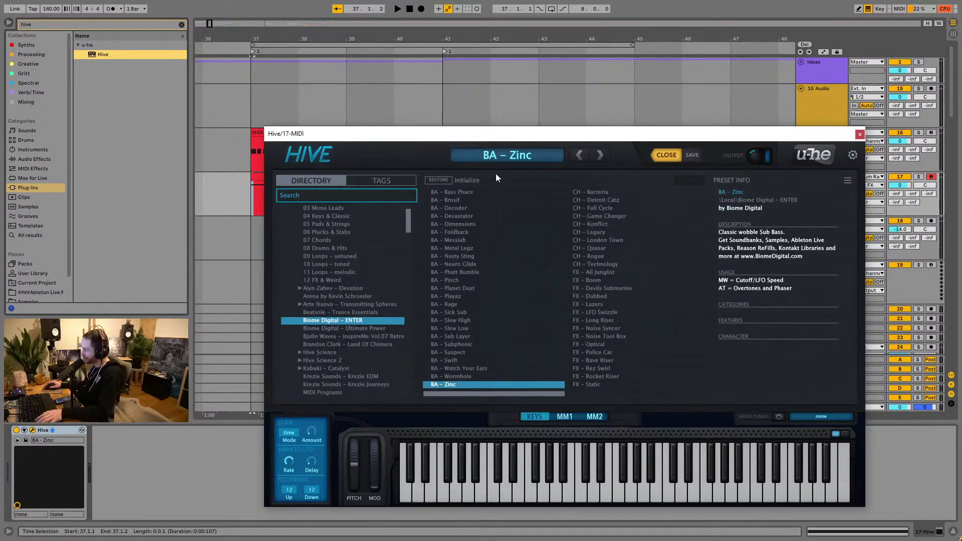
drag(508, 138, 425, 234)
key(space)
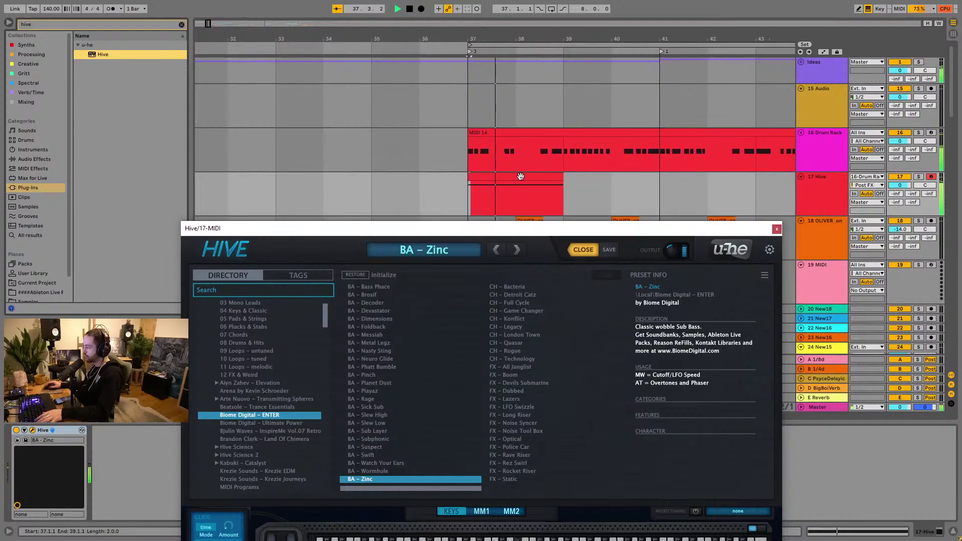
Step: Solo the Hive track, lower its clip's note three octaves to D#0 while listening, and close the synth window
click(919, 176)
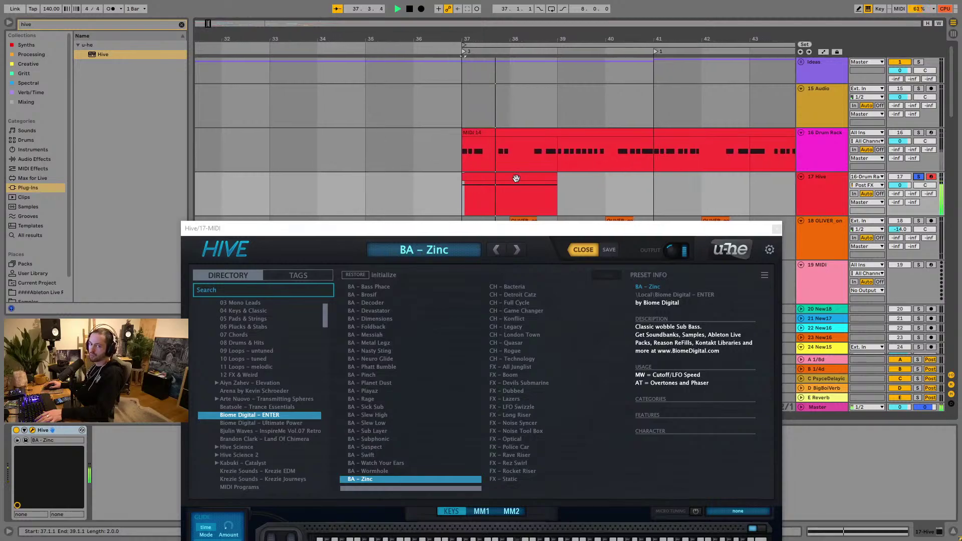
click(516, 179)
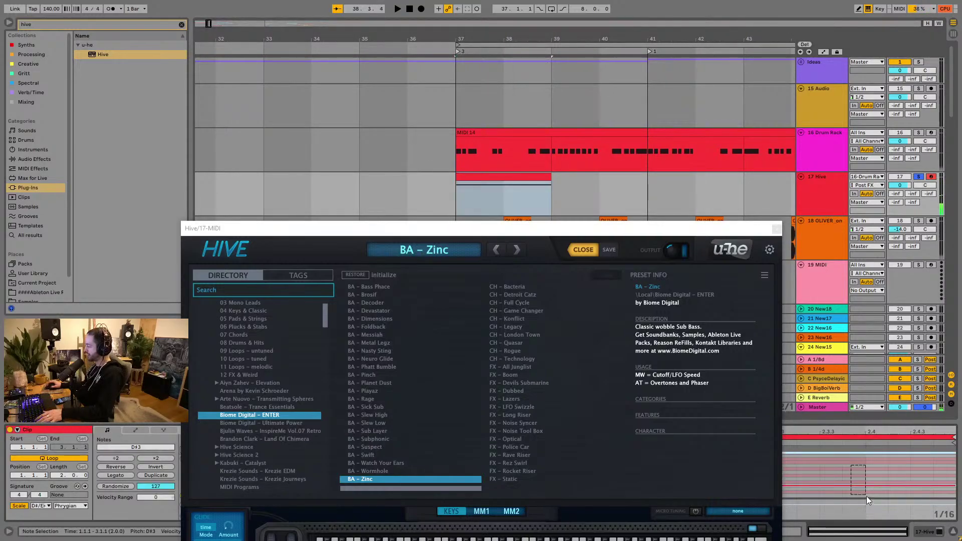
key(shift+Down)
key(shift+Down)
key(space)
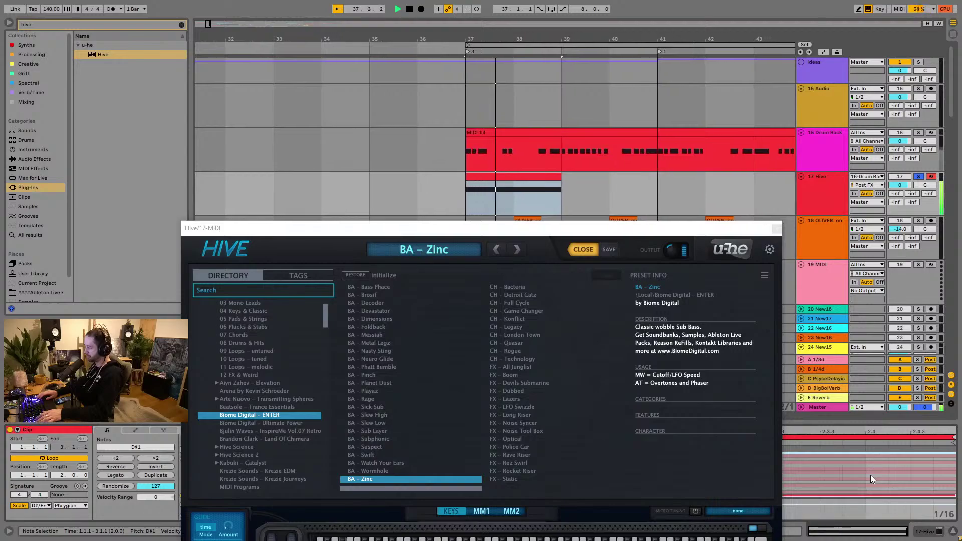
key(shift+Down)
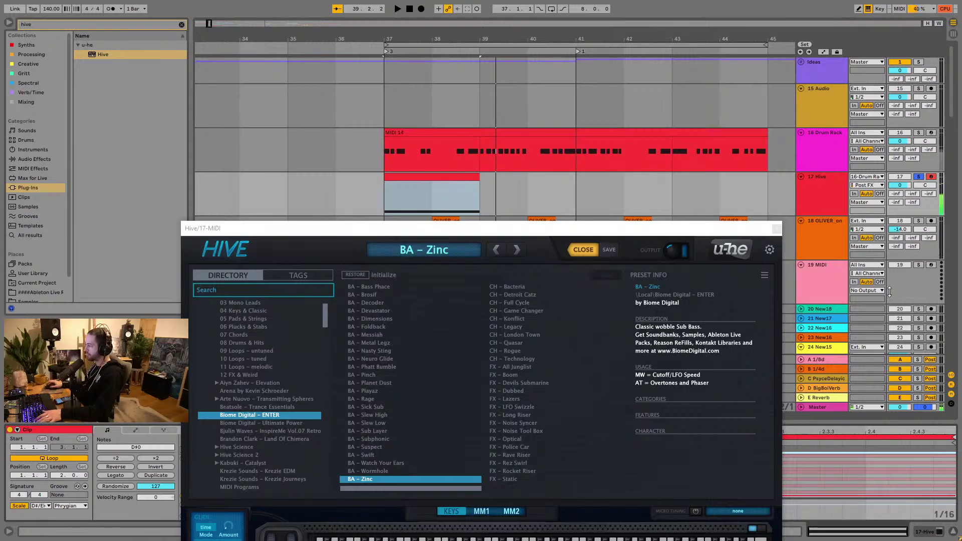
click(776, 229)
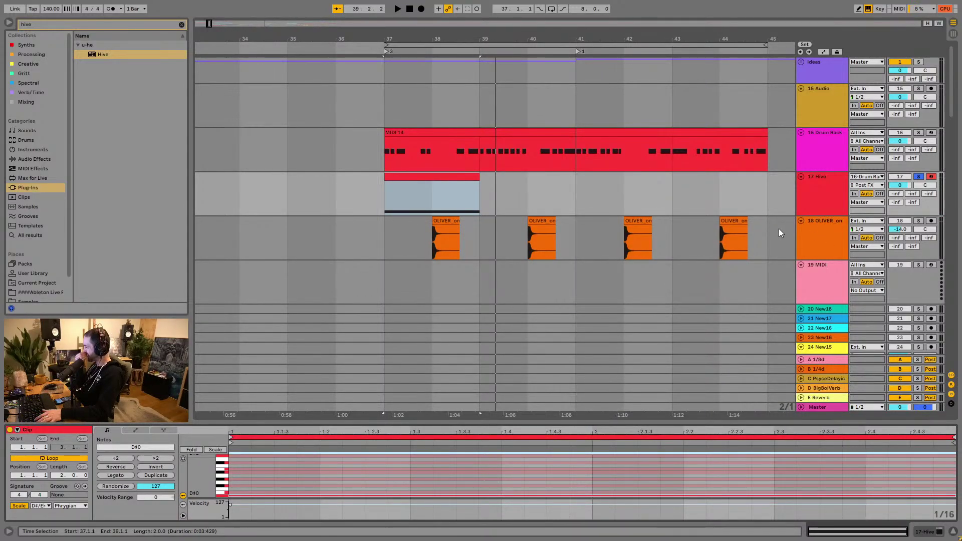
Step: Show the Drum Rack track's devices and set the Hive track's monitoring to Off during playback
click(819, 162)
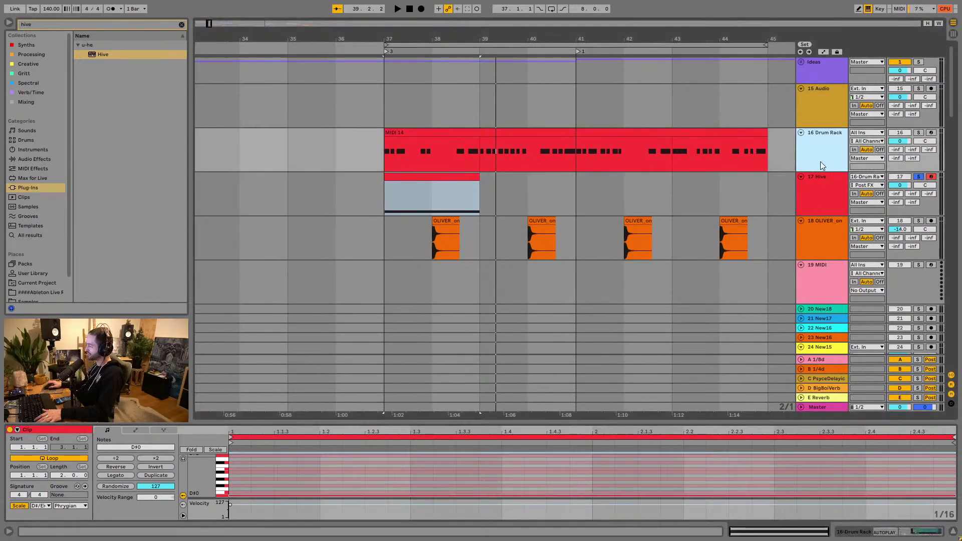
click(899, 535)
key(space)
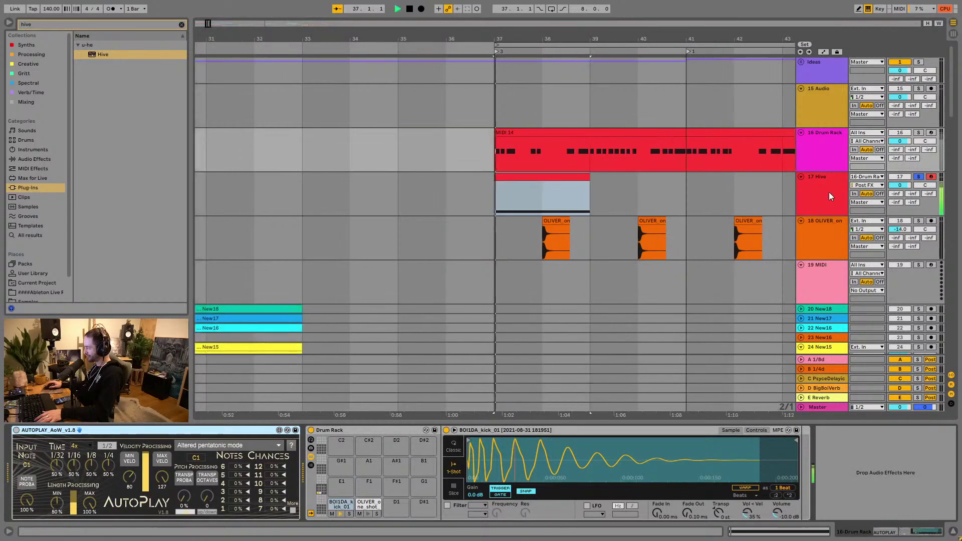
click(879, 193)
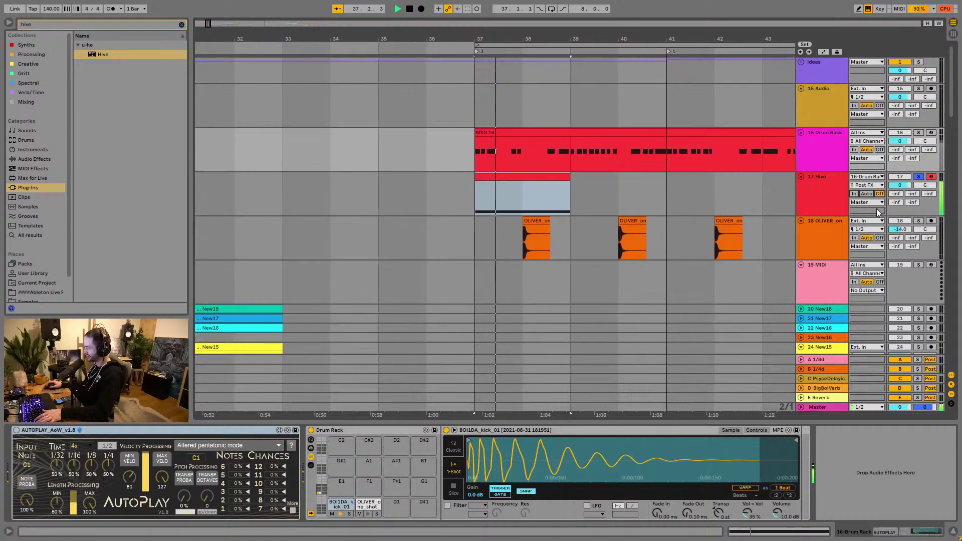
Step: Unsolo the Hive track and listen to the sustained bass together with the drums from bar 37
click(518, 184)
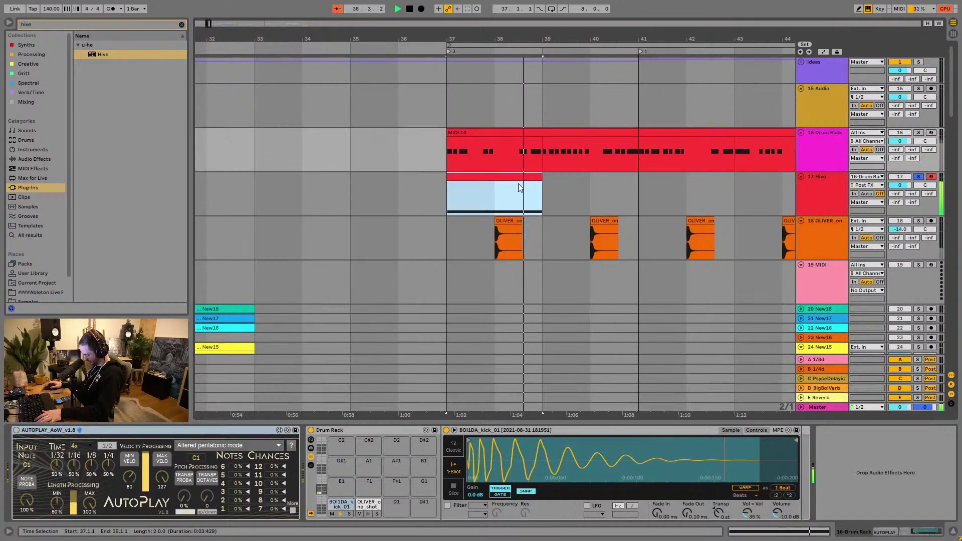
double_click(514, 178)
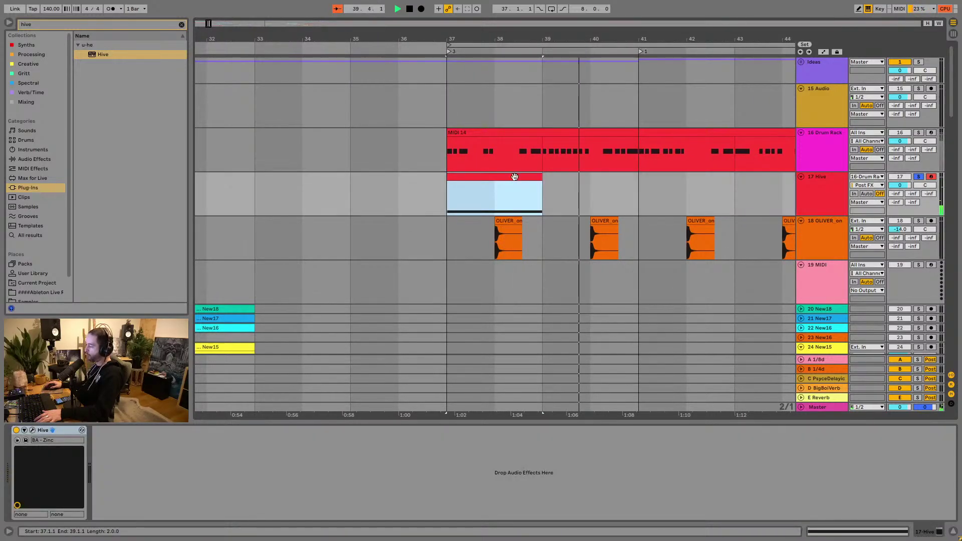
click(494, 507)
click(494, 507)
key(space)
click(422, 194)
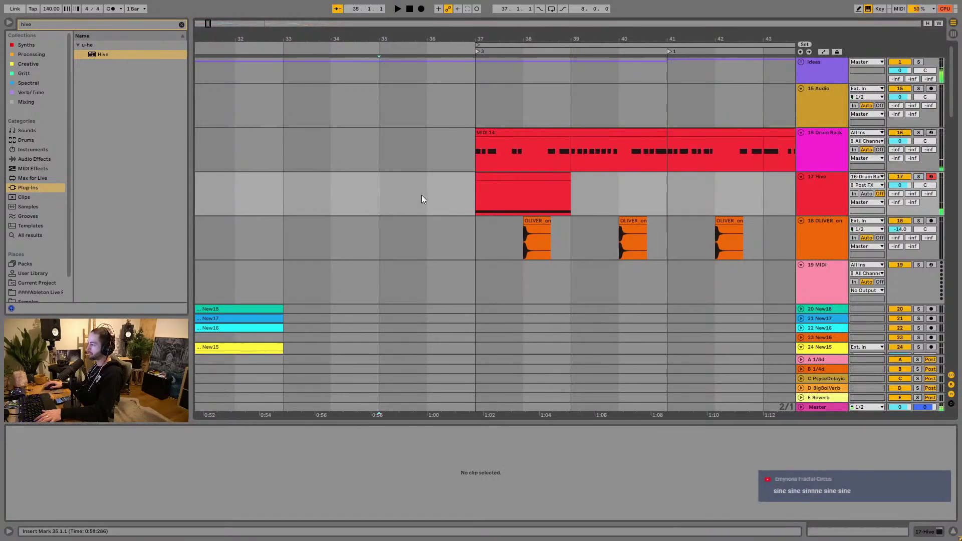
scroll(421, 194, left, 3)
click(391, 199)
key(Left)
key(Left)
key(space)
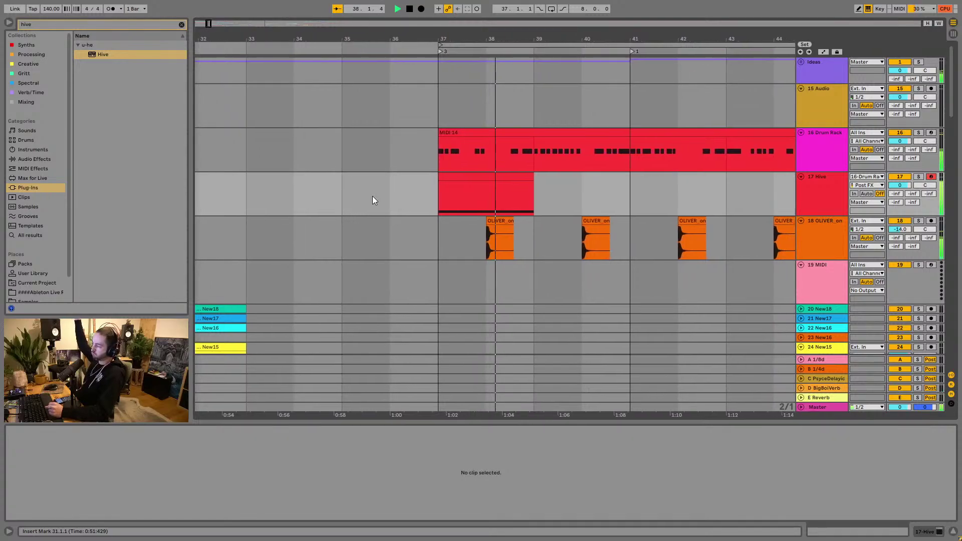
Step: Extend the Hive clip at bar 37 to four bars, ending at bar 41, and listen to it
key(space)
click(474, 178)
drag(475, 177, 572, 178)
key(space)
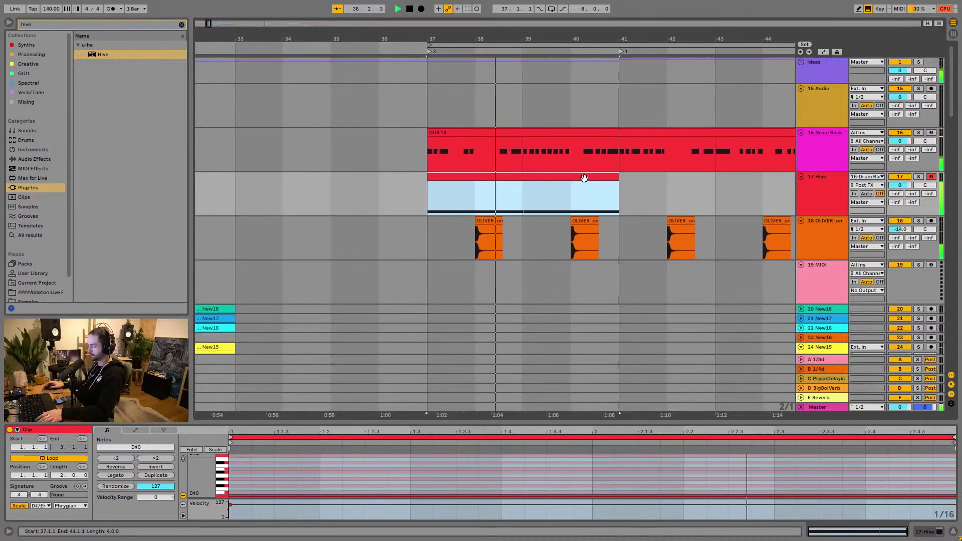
key(space)
Step: Split the Drum Rack clip at bar 39 and move its second part to bar 49
click(457, 224)
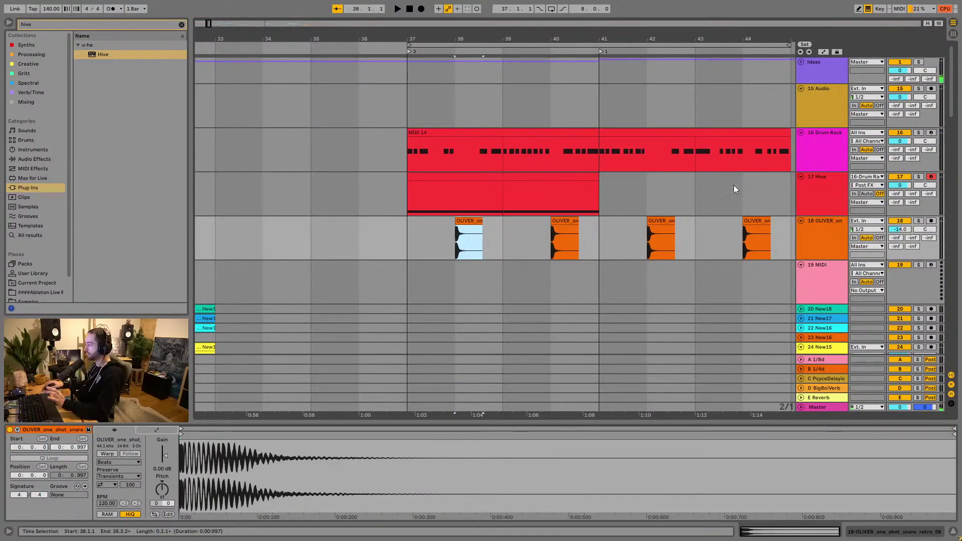
click(508, 170)
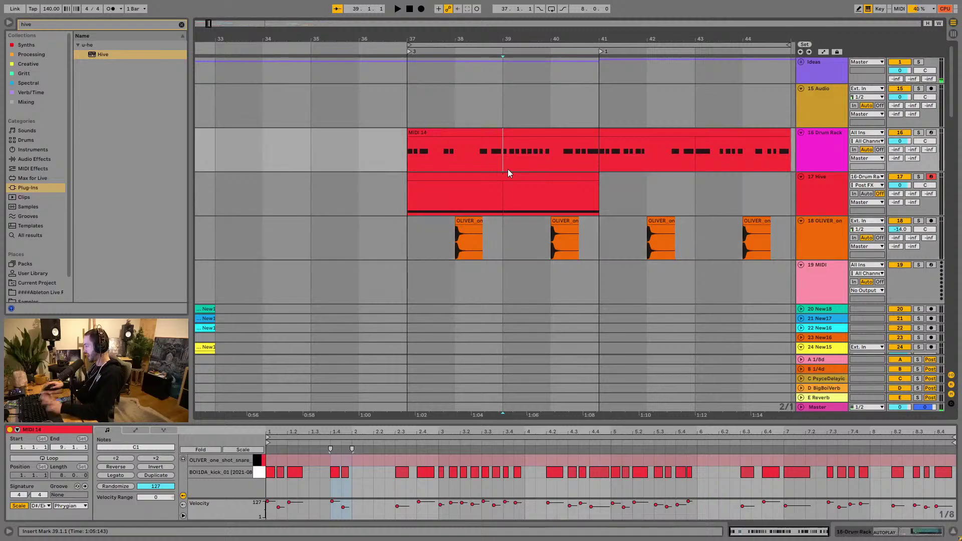
key(ctrl+e)
drag(582, 39, 722, 164)
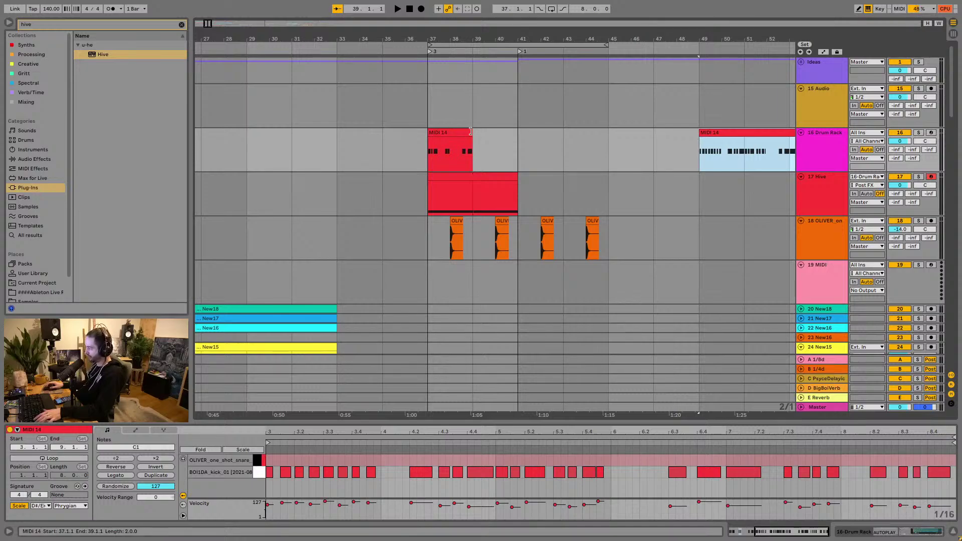
Step: Duplicate the two-bar Drum Rack clip at bar 37 to bar 39 and play the drop
click(466, 131)
key(ctrl+d)
key(space)
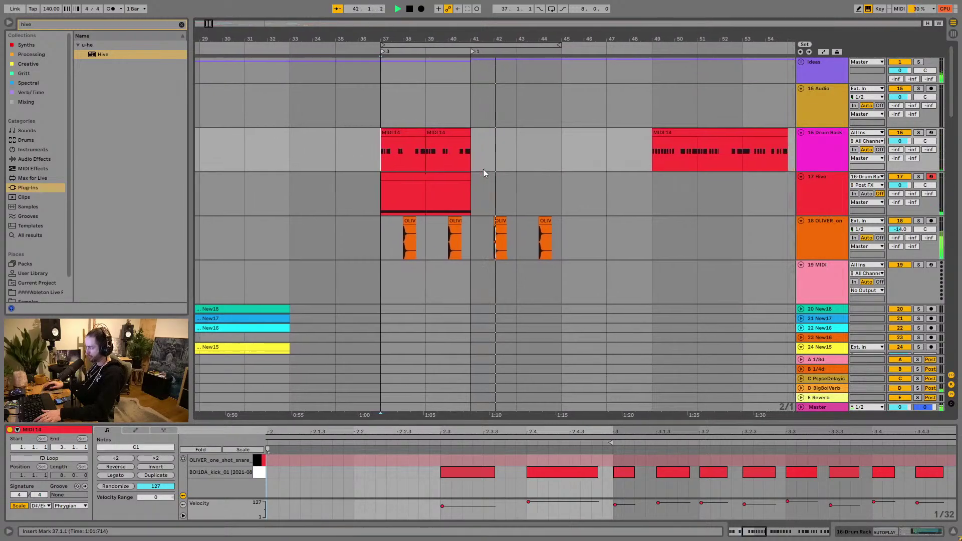
Step: Solo the Hive track to hear its bass clip at bar 37 alone, and unsolo it again
click(418, 176)
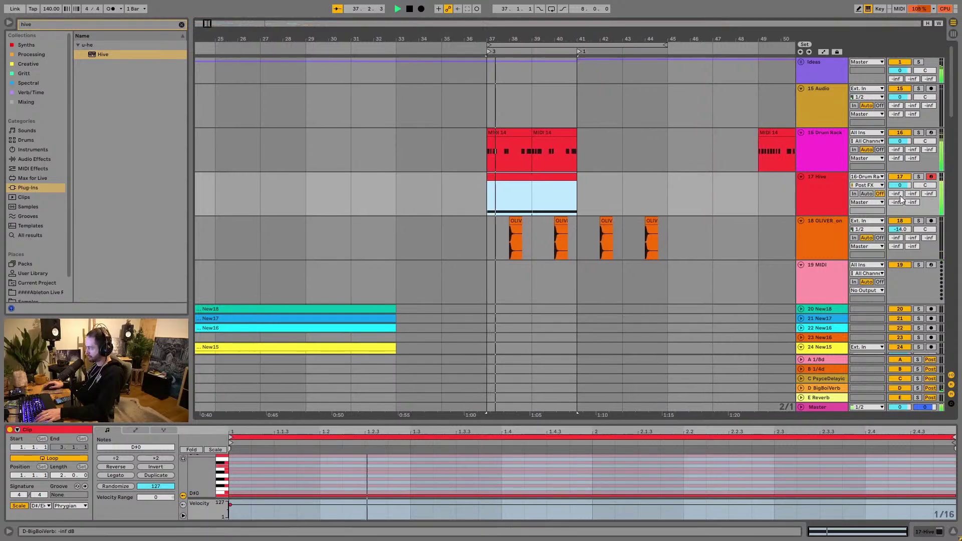
click(920, 179)
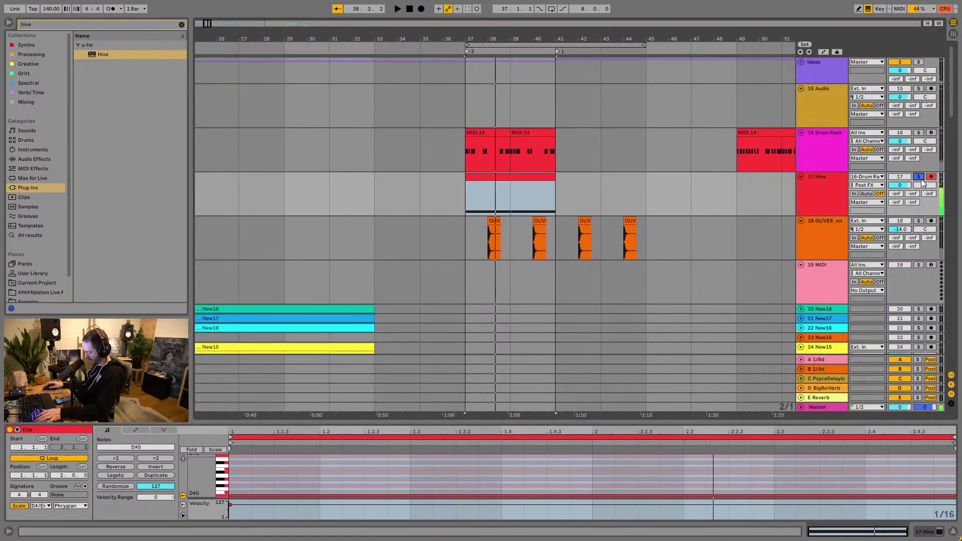
click(920, 178)
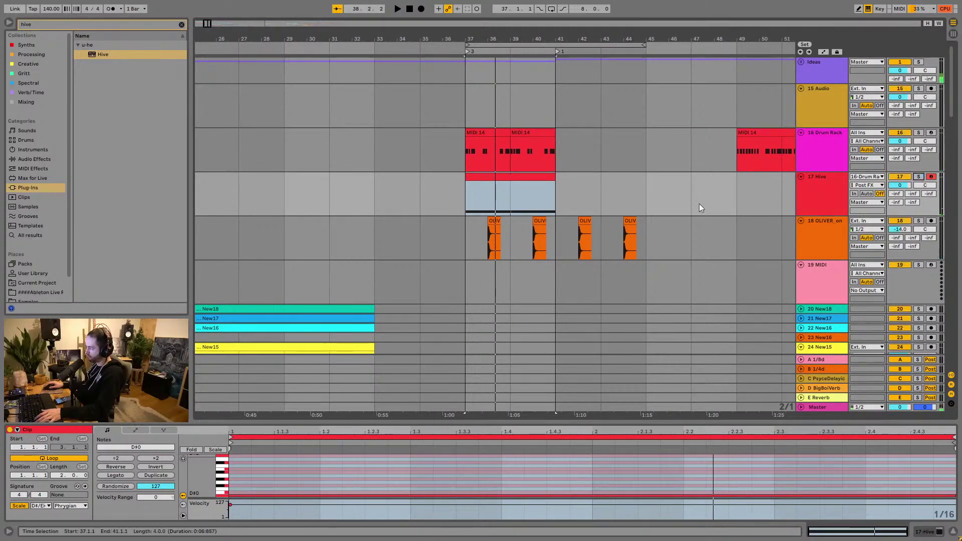
click(520, 176)
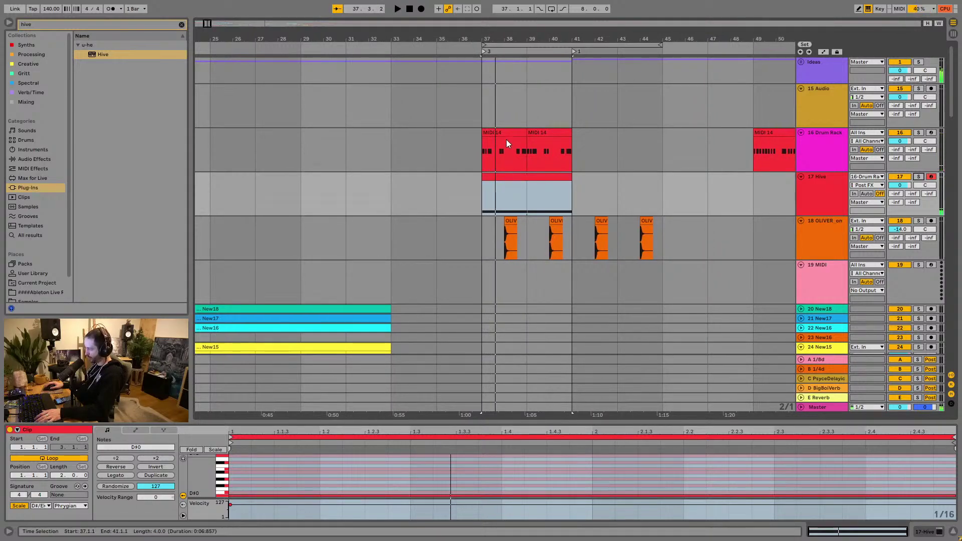
Step: Solo the OLIVER snare track and listen to the snare hit at bar 38
drag(494, 38, 402, 143)
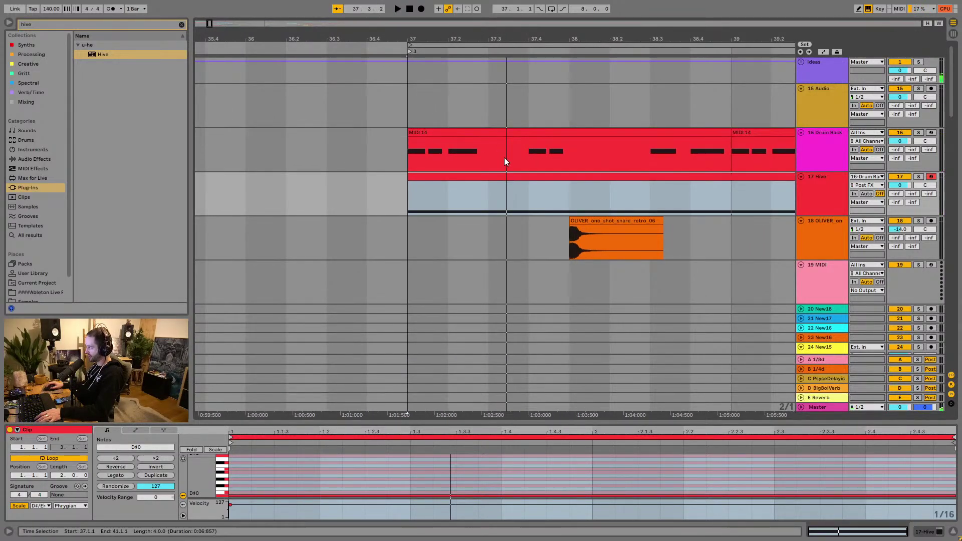
click(596, 236)
key(space)
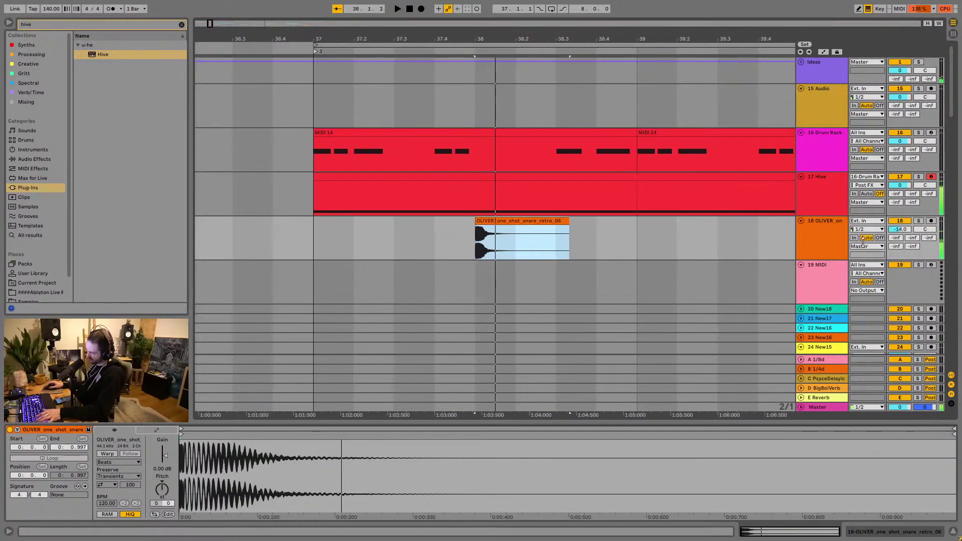
click(918, 223)
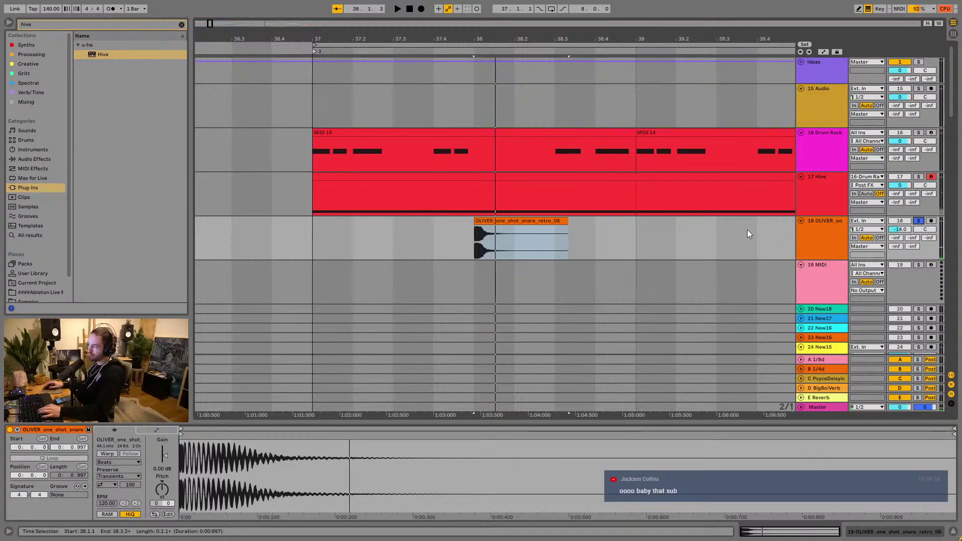
click(470, 238)
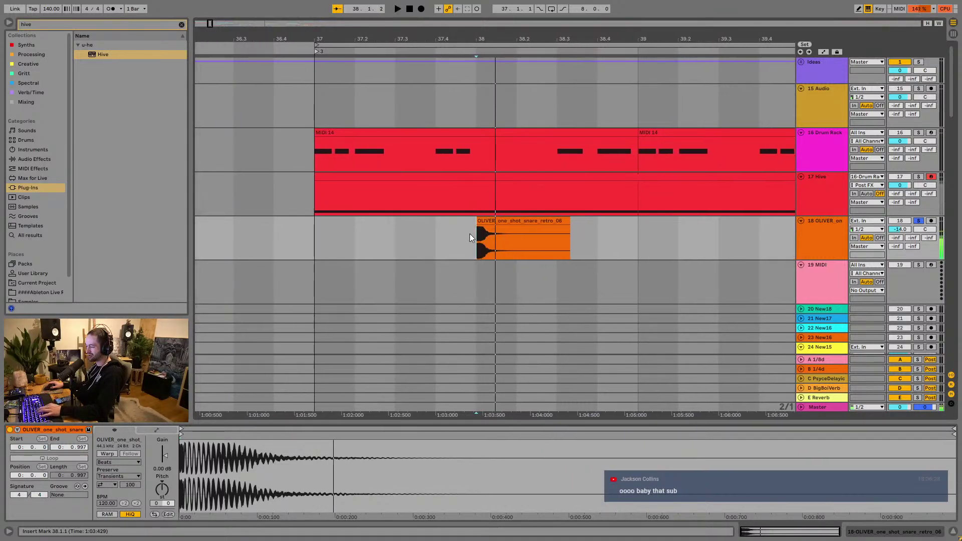
key(space)
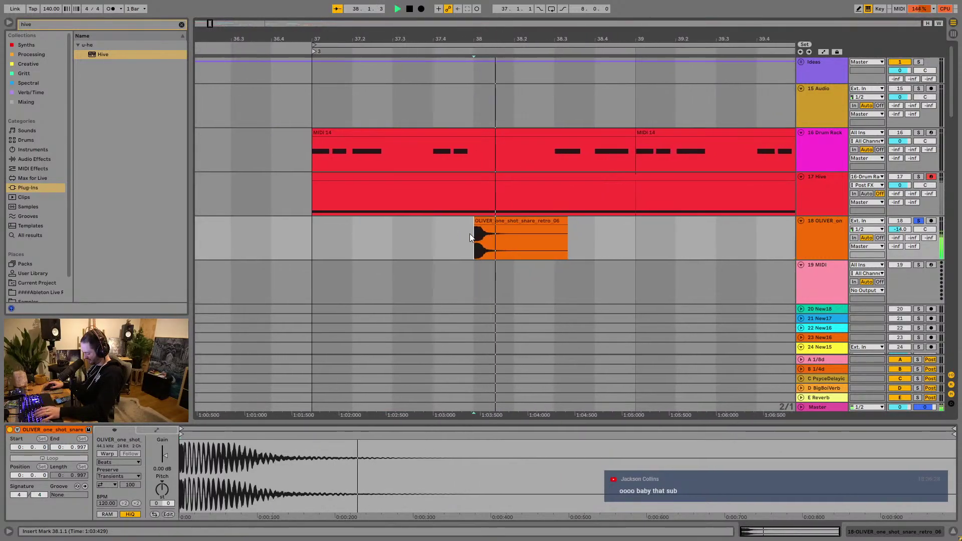
Step: Delete the snare clip at bar 38 and change the arrangement grid to 1/1
click(478, 239)
key(Delete)
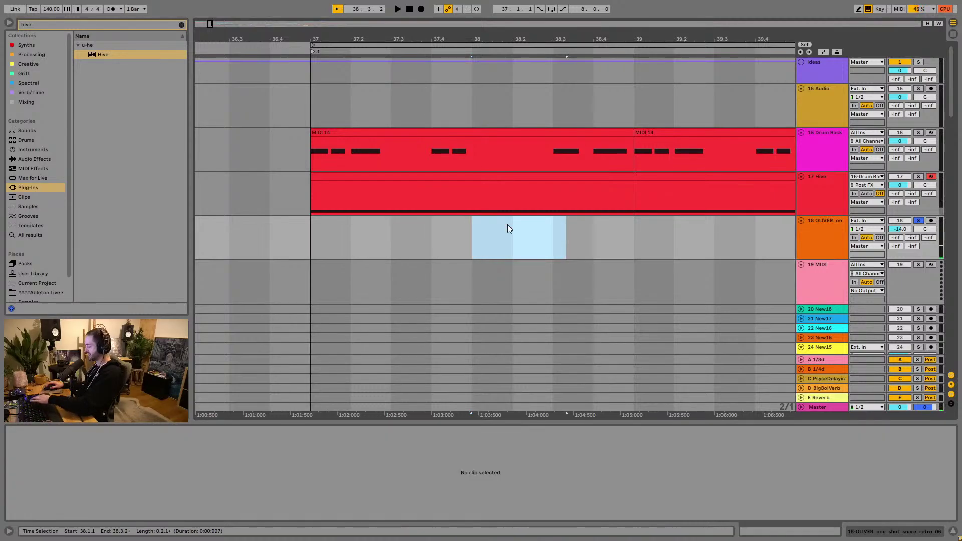
key(space)
right_click(493, 233)
click(596, 327)
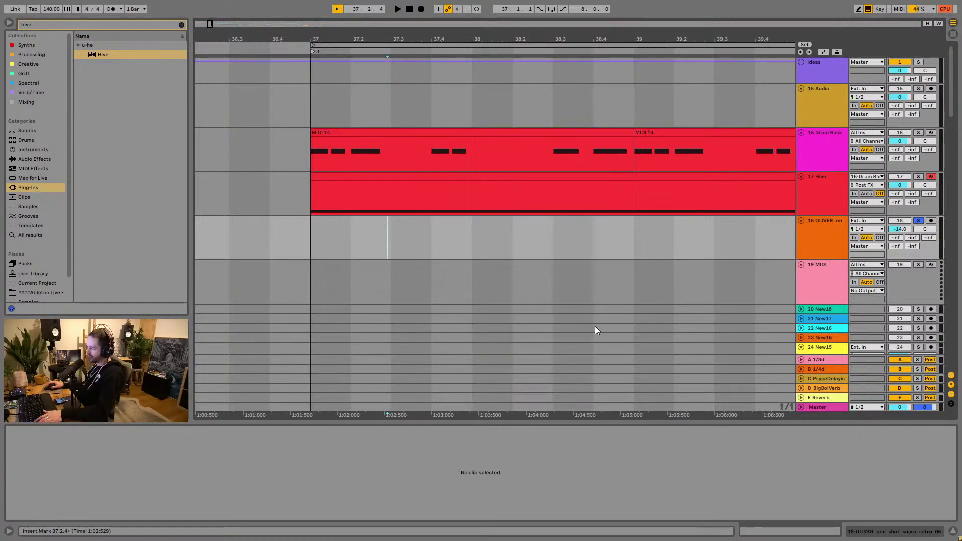
Step: Switch to Splice and audition samples down the list to find a replacement for the snare
drag(509, 33, 509, 2)
scroll(384, 182, down, 1)
scroll(387, 191, down, 1)
scroll(391, 202, down, 1)
scroll(391, 203, up, 1)
scroll(392, 202, up, 1)
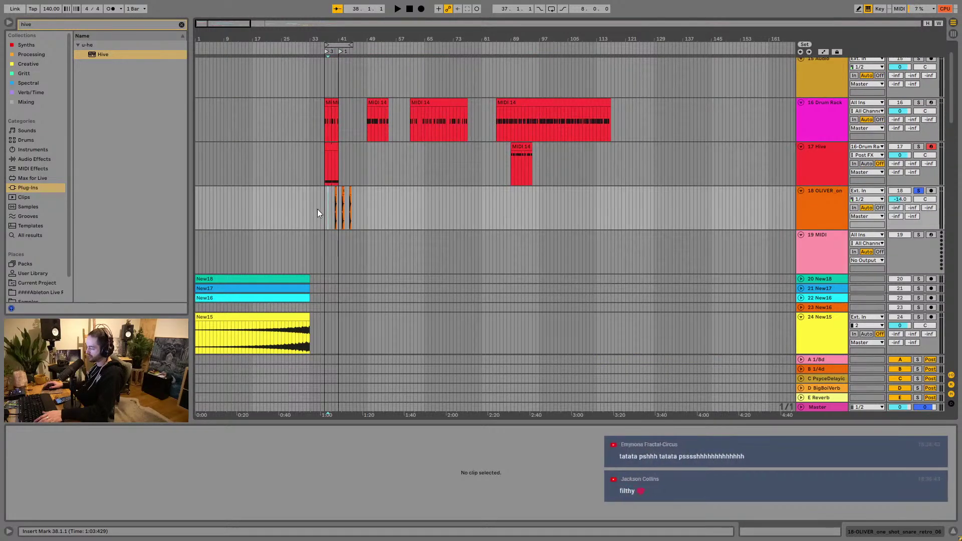
key(super)
click(732, 531)
scroll(756, 367, down, 5)
scroll(757, 368, down, 3)
scroll(757, 350, up, 2)
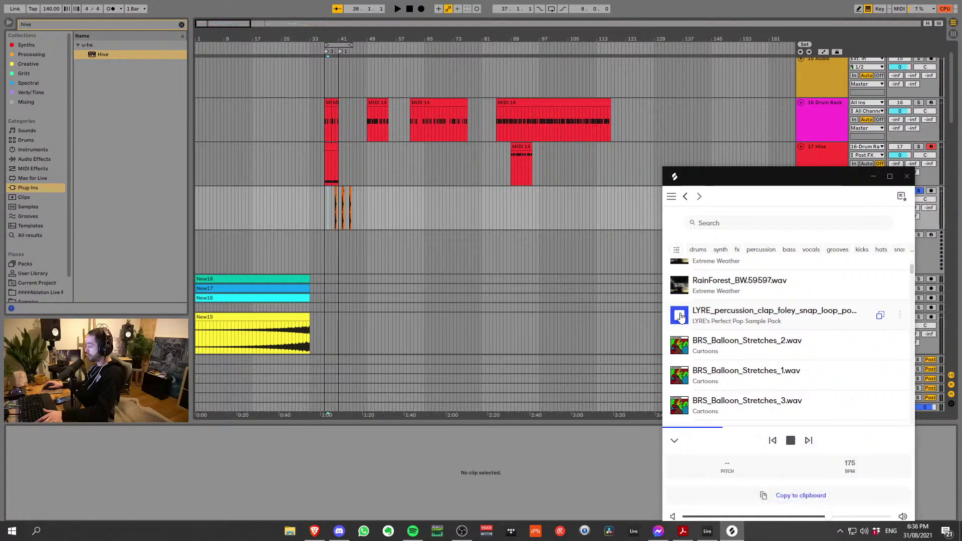
scroll(681, 315, down, 1)
scroll(680, 340, down, 8)
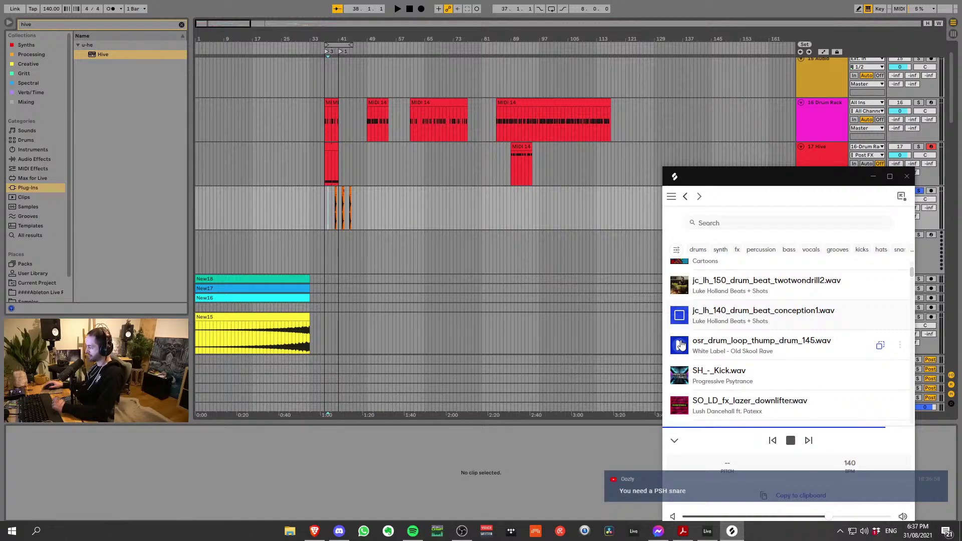
scroll(680, 361, down, 5)
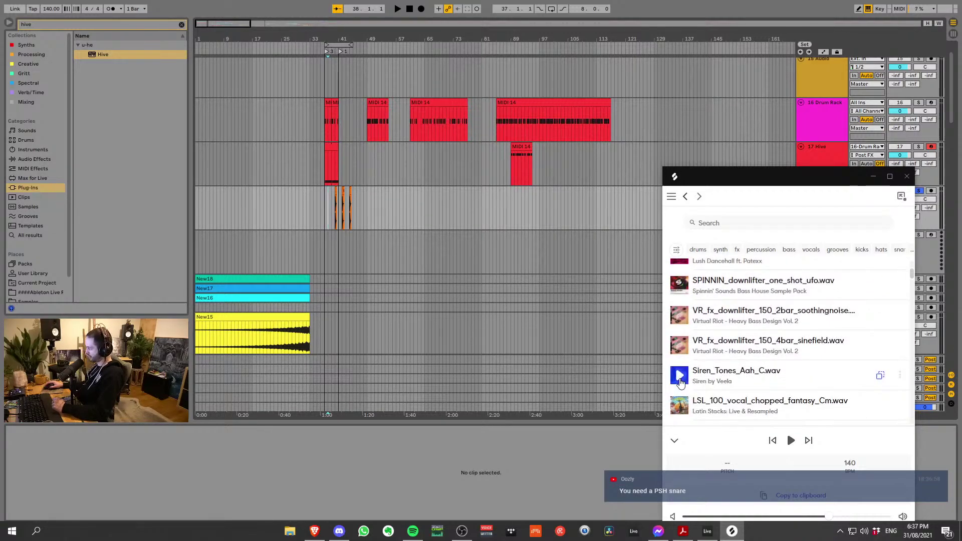
scroll(680, 376, down, 5)
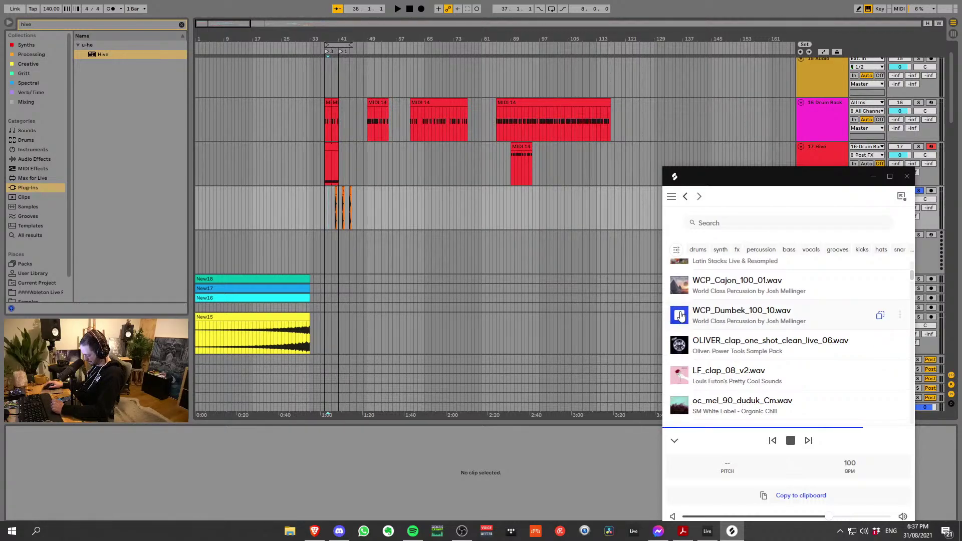
scroll(680, 315, down, 2)
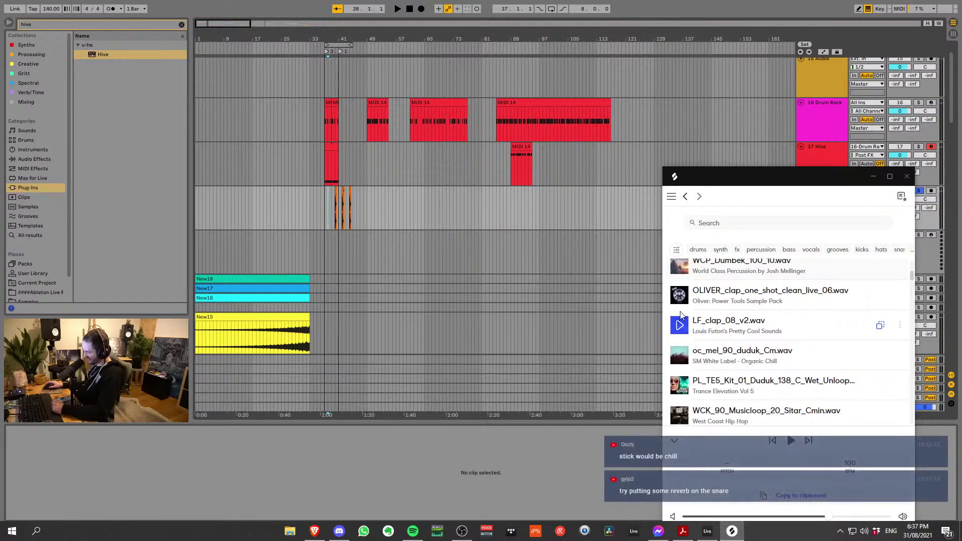
scroll(681, 318, down, 2)
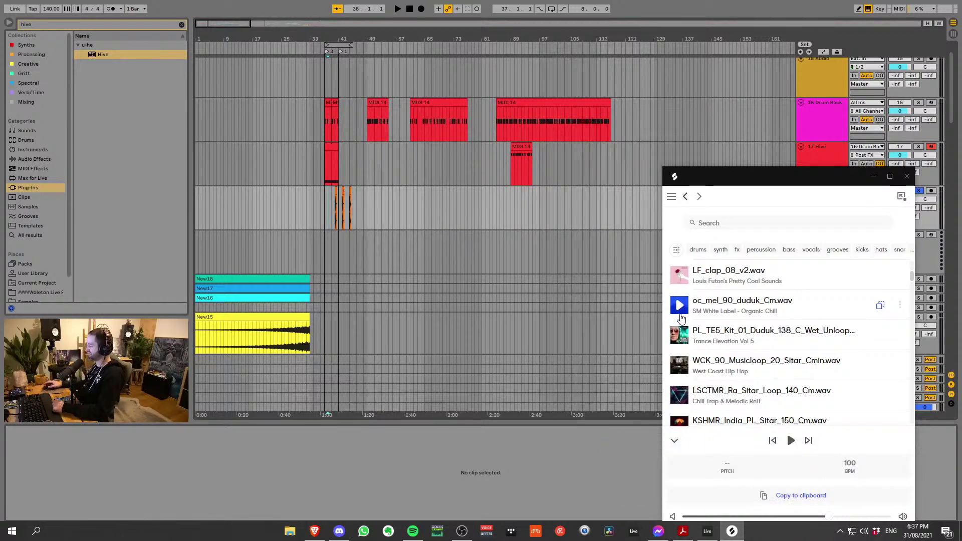
scroll(680, 320, down, 2)
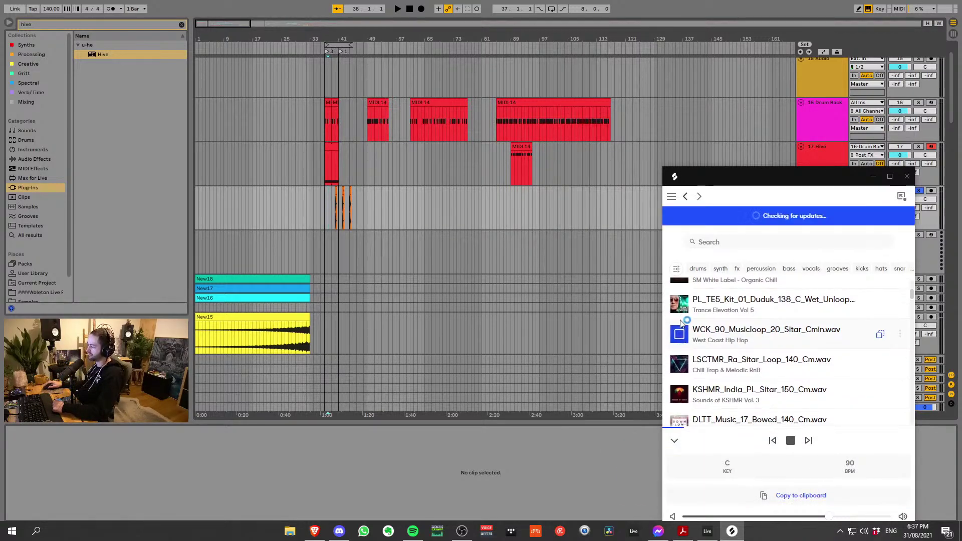
scroll(681, 337, down, 2)
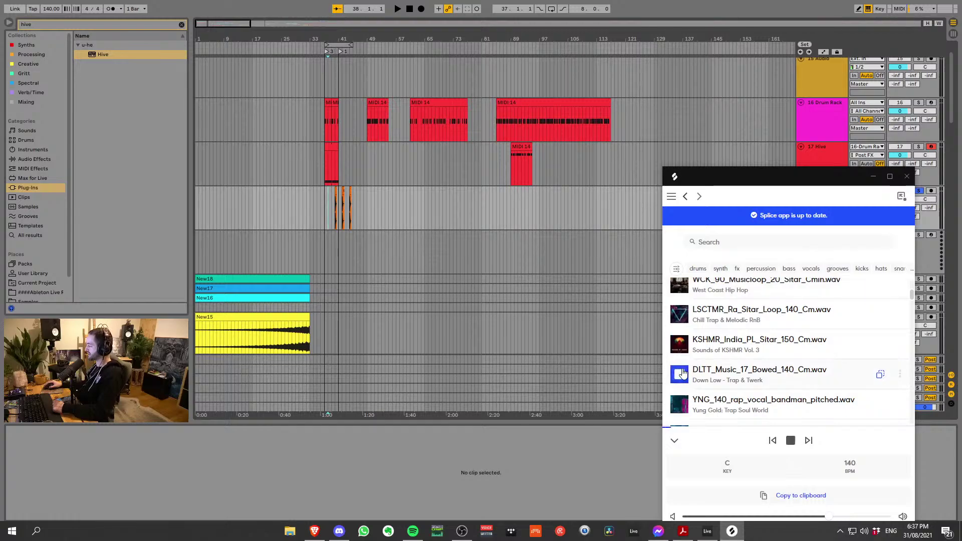
scroll(683, 373, down, 2)
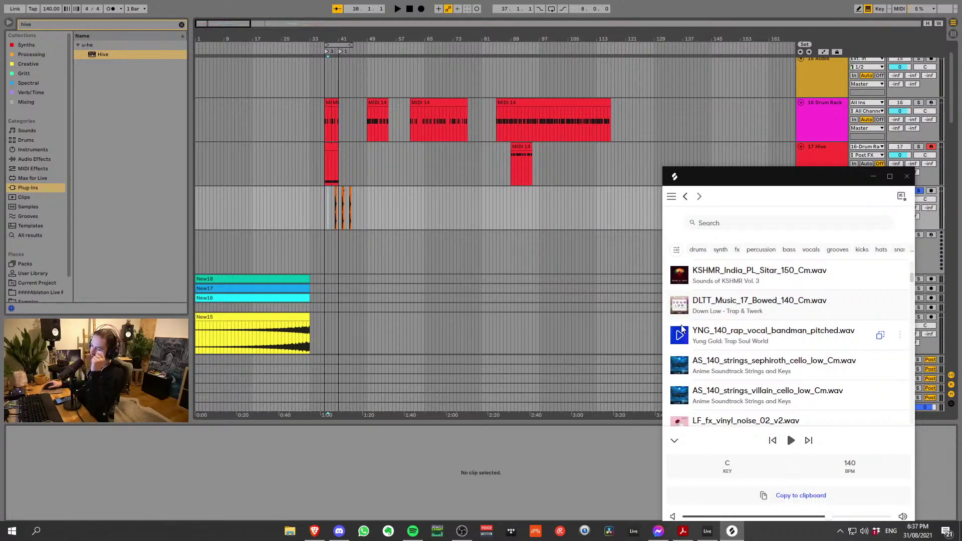
scroll(681, 331, down, 8)
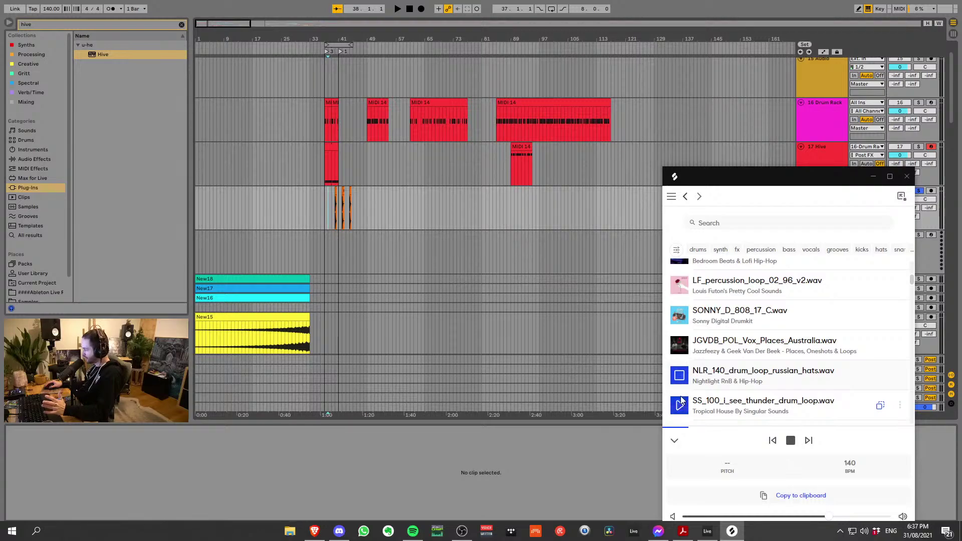
scroll(682, 405, down, 2)
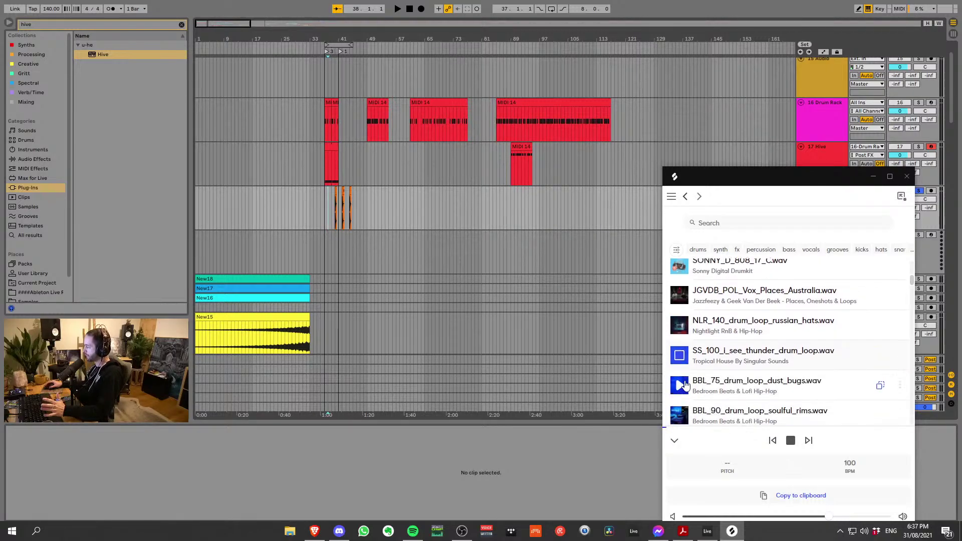
click(679, 385)
scroll(685, 385, down, 2)
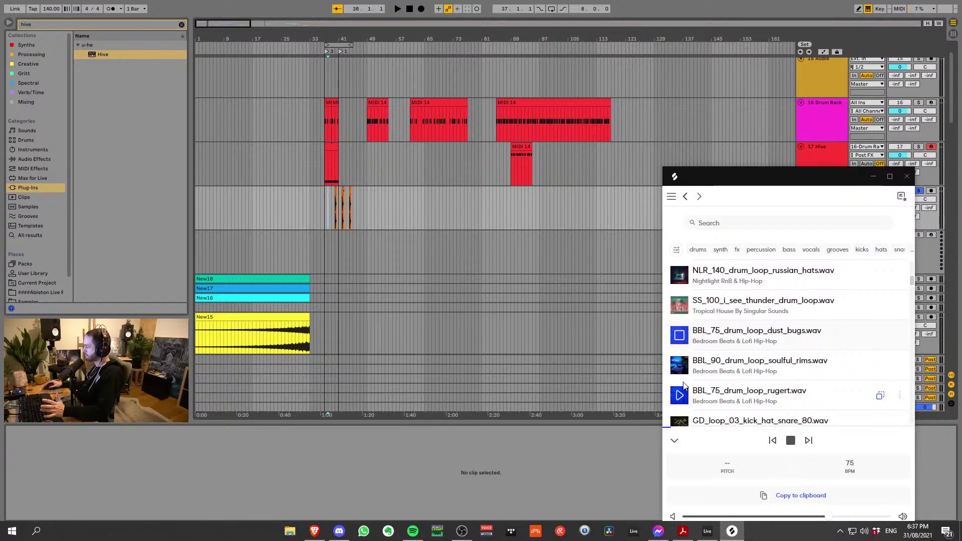
Step: Place BBL_90_drum_loop_soulful_rims on the snare track around bar 58 and delete the remaining snare clips between bars 36 and 47
drag(687, 369, 399, 204)
drag(323, 215, 359, 216)
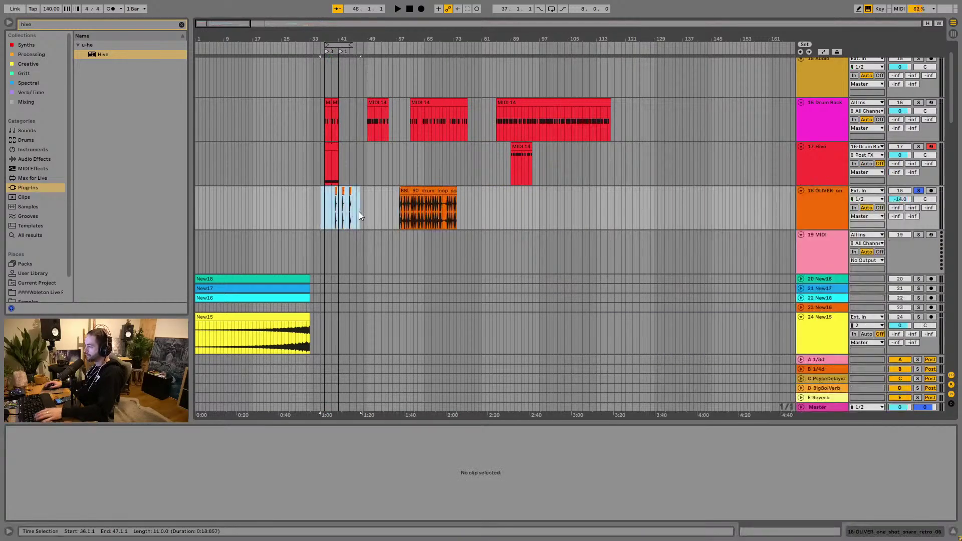
key(Delete)
Step: Turn off Warp for the soulful_rims loop and move the clip to start at bar 38
click(416, 210)
drag(347, 40, 541, 39)
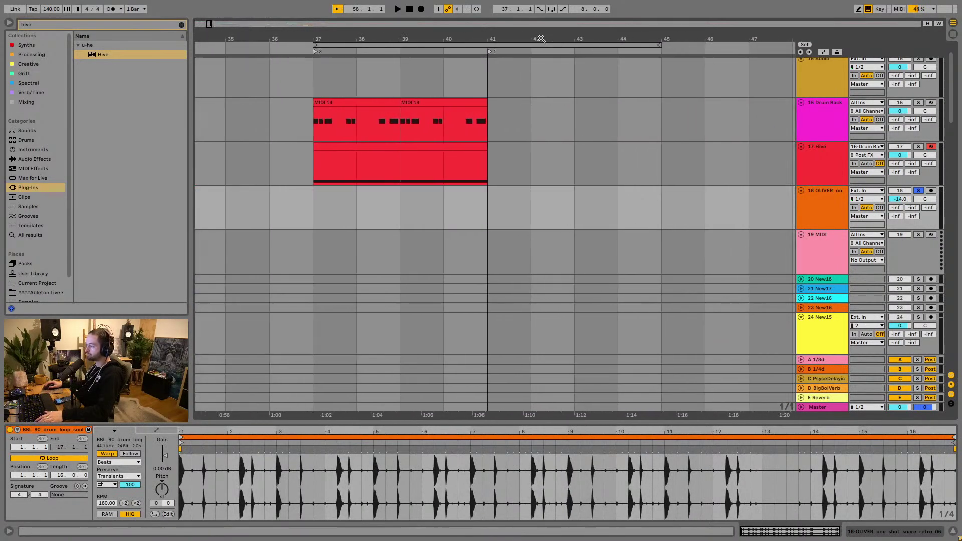
click(108, 454)
drag(418, 40, 418, 25)
drag(597, 220, 429, 221)
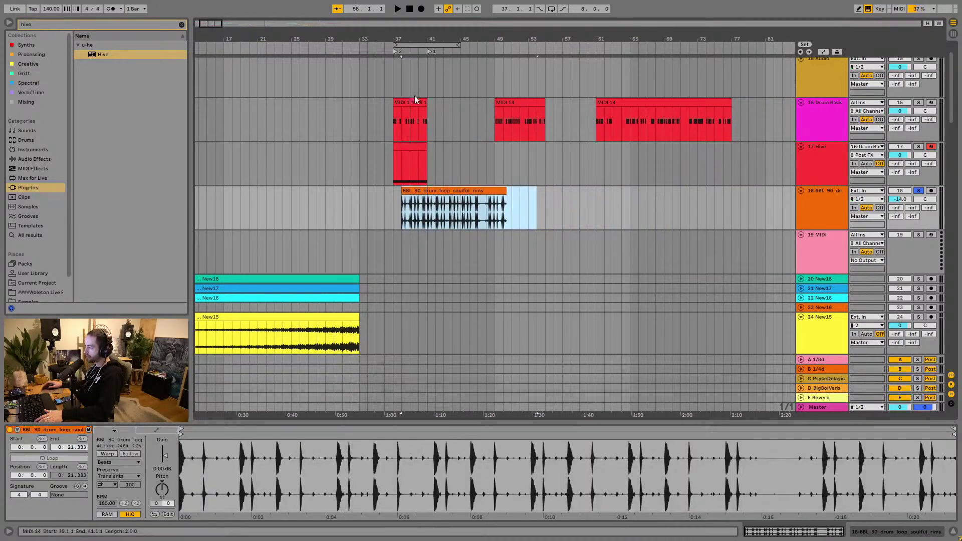
Step: Move the soulful_rims clip one bar earlier so it starts at bar 37 with the Drum Rack and Hive clips
key(plus)
key(plus)
key(plus)
key(plus)
key(plus)
scroll(628, 50, left, 5)
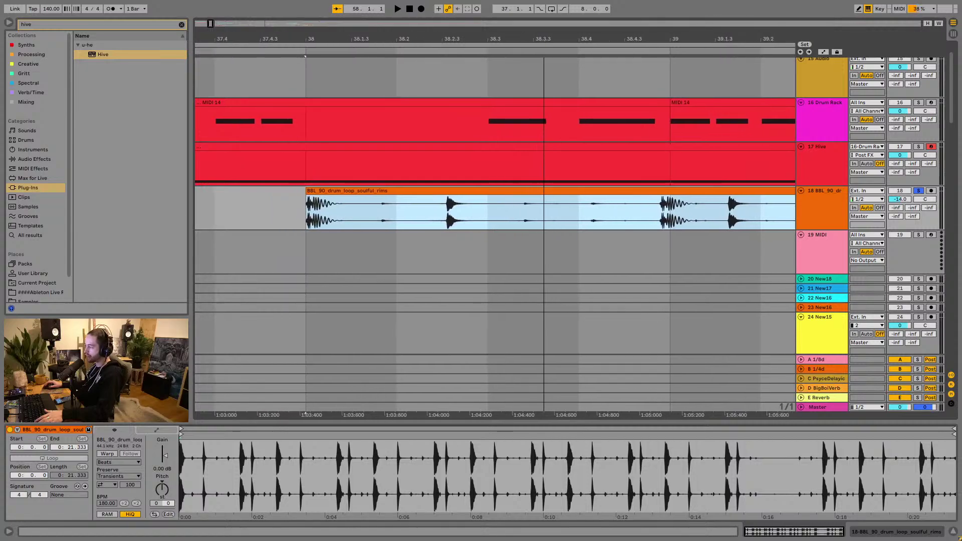
right_click(520, 222)
click(549, 41)
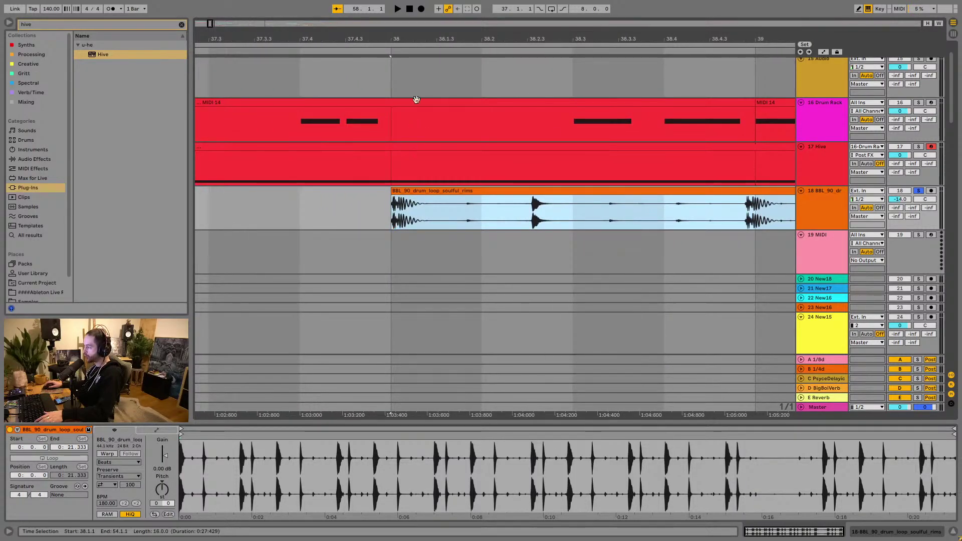
key(minus)
key(minus)
key(minus)
drag(445, 203, 383, 214)
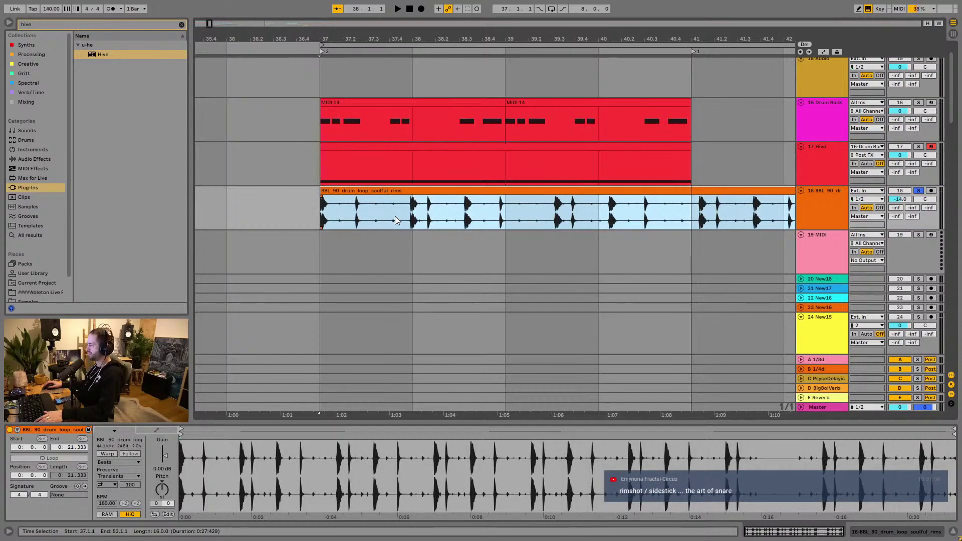
Step: Toggle Warp on and back off for the soulful_rims clip, and split it at the rim hit just after 37.2.3
click(107, 454)
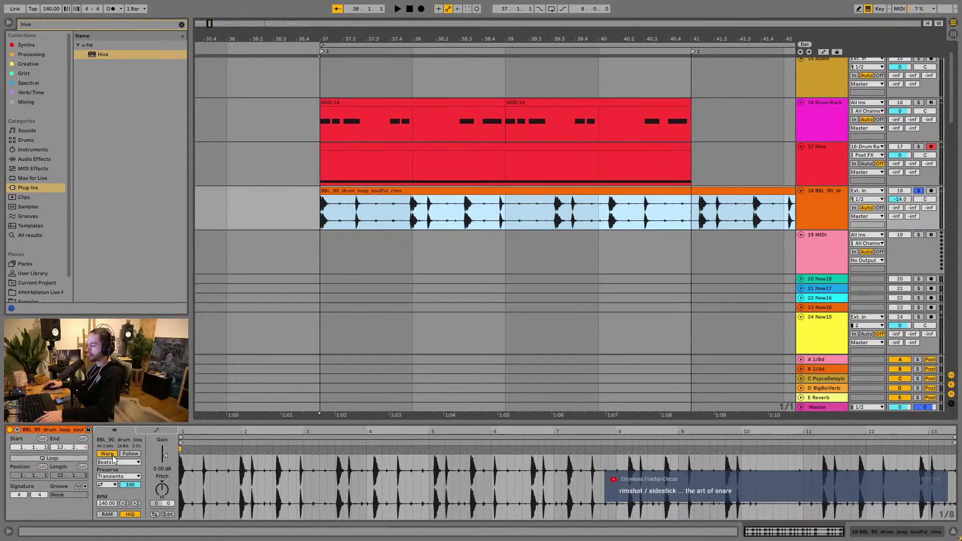
click(113, 456)
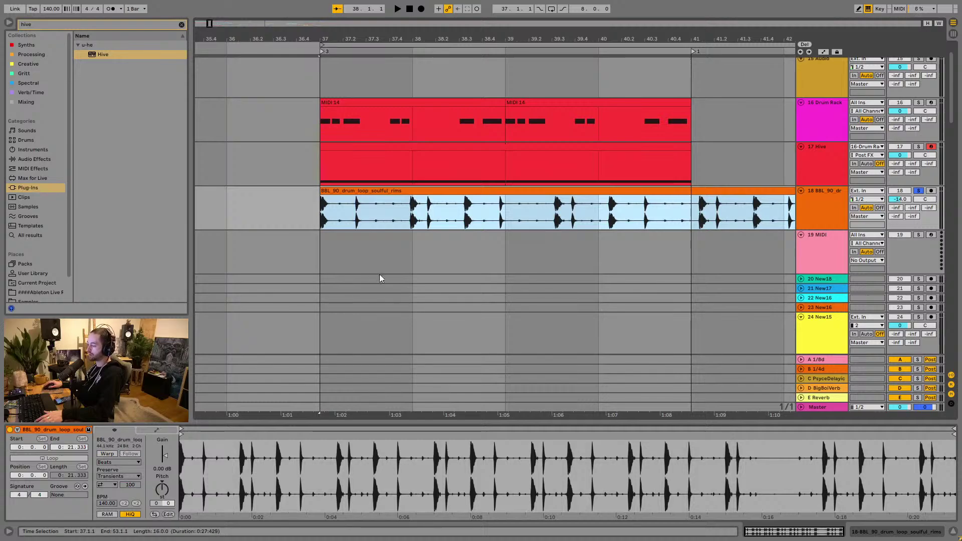
drag(352, 38, 416, 177)
click(440, 216)
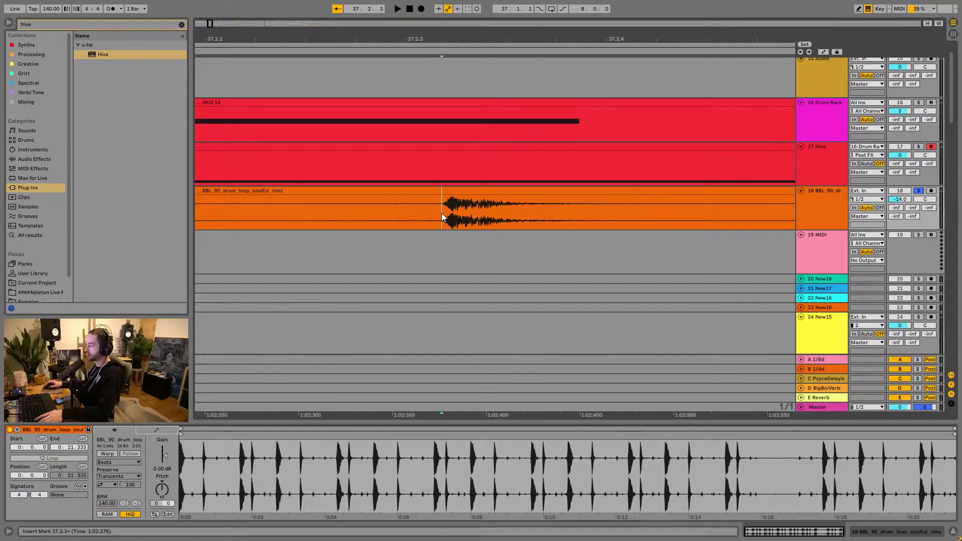
key(ctrl+e)
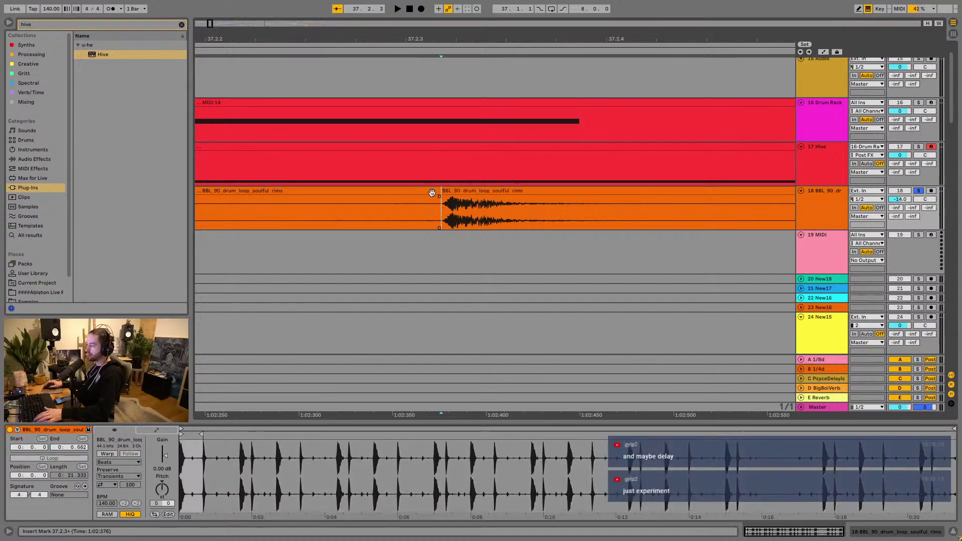
Step: Delete the part of the soulful_rims clip before the split at the rim hit, keeping the section that starts on the hit
click(435, 200)
key(Delete)
click(444, 208)
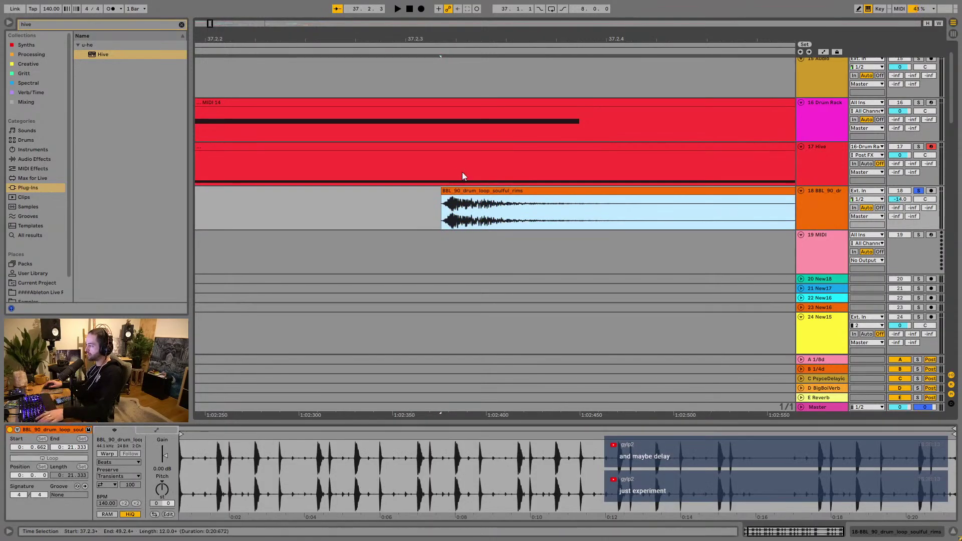
click(444, 199)
Step: Move the remaining soulful_rims clip so its opening rim hit lands at the start of bar 38
key(minus)
key(minus)
key(minus)
key(minus)
key(minus)
key(minus)
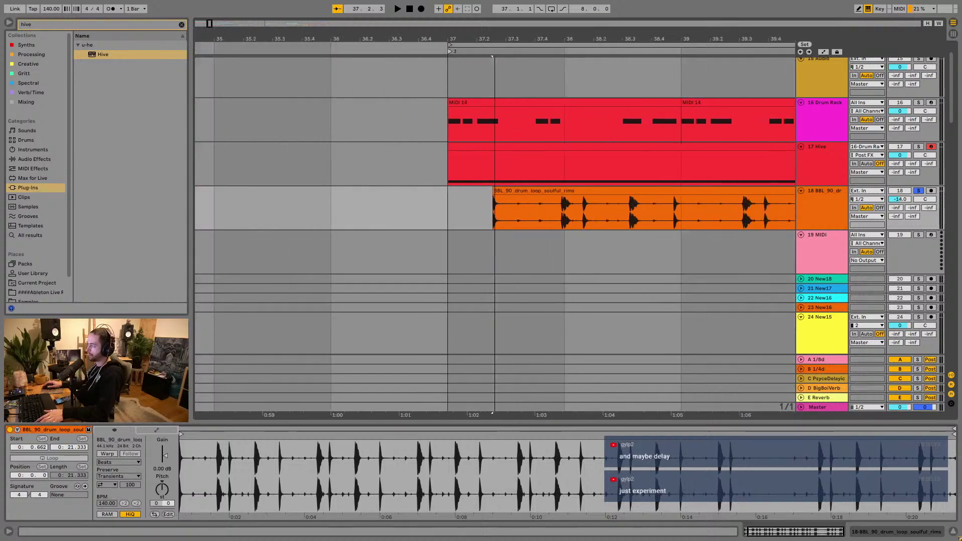
click(515, 192)
drag(515, 192, 555, 192)
click(555, 217)
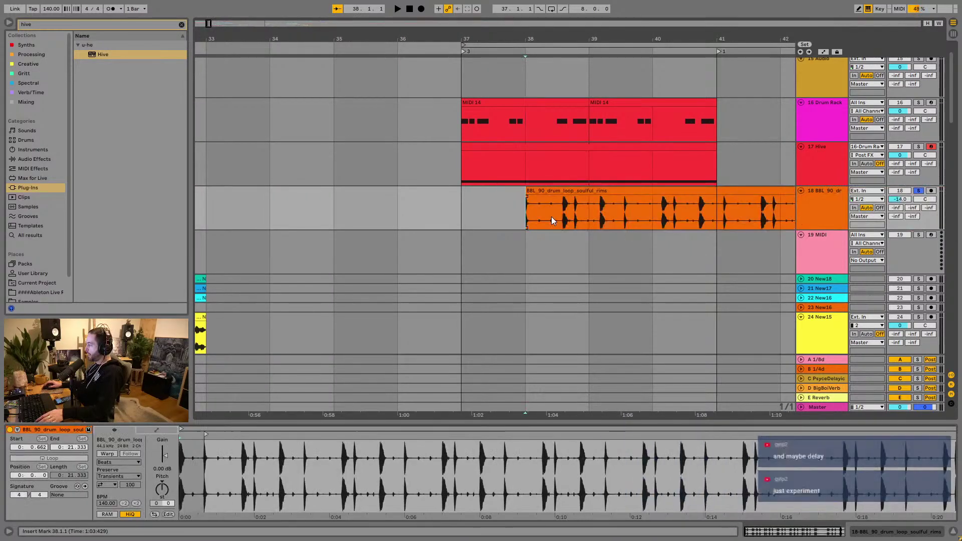
Step: Split the soulful_rims clip at bar 39, shorten the first piece to about two beats so only the rim hit remains, and audition it
right_click(580, 216)
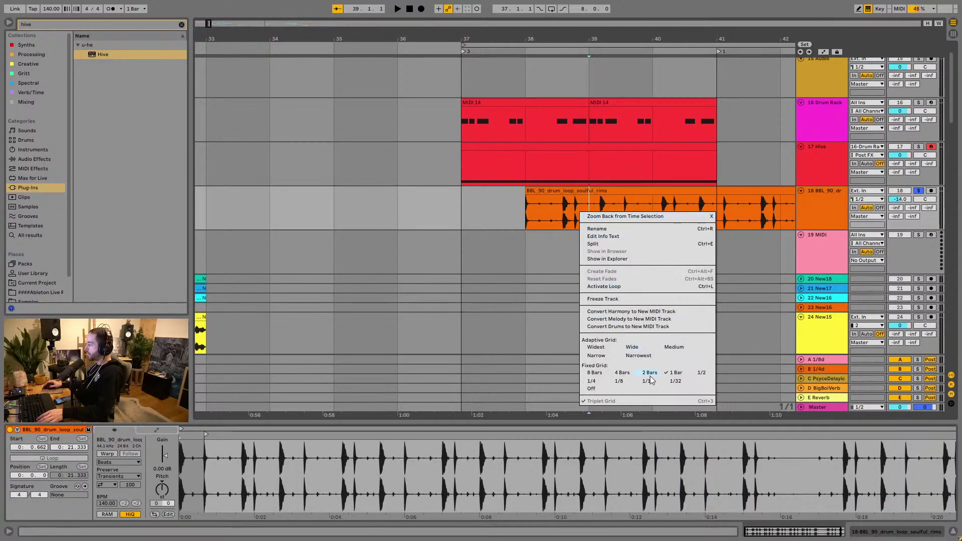
key(ctrl+e)
drag(588, 205, 552, 200)
key(space)
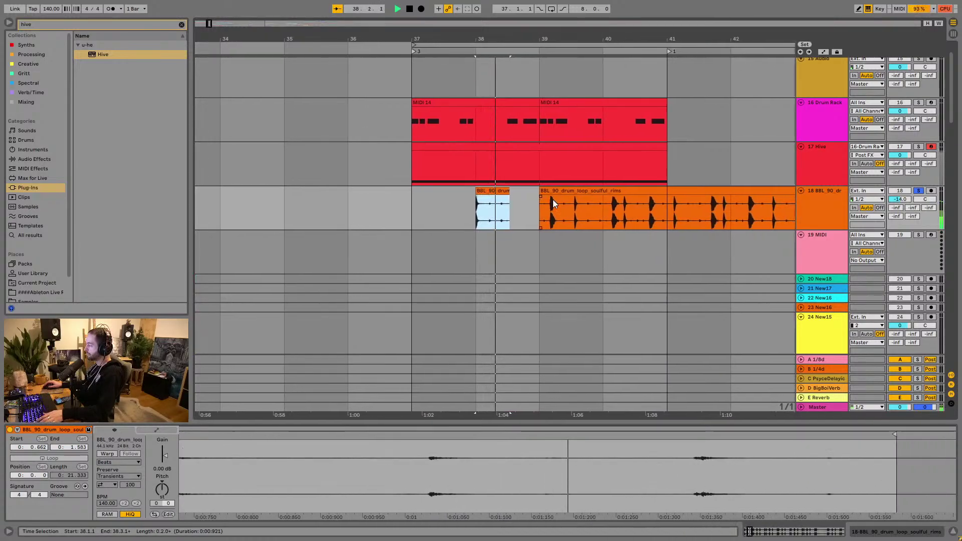
key(space)
Step: Move the leftover soulful_rims clip to bar 41 and duplicate bars 37 to 39 of the rim track into bars 39 to 41
drag(462, 197, 633, 208)
click(373, 215)
drag(373, 214, 488, 214)
key(ctrl+d)
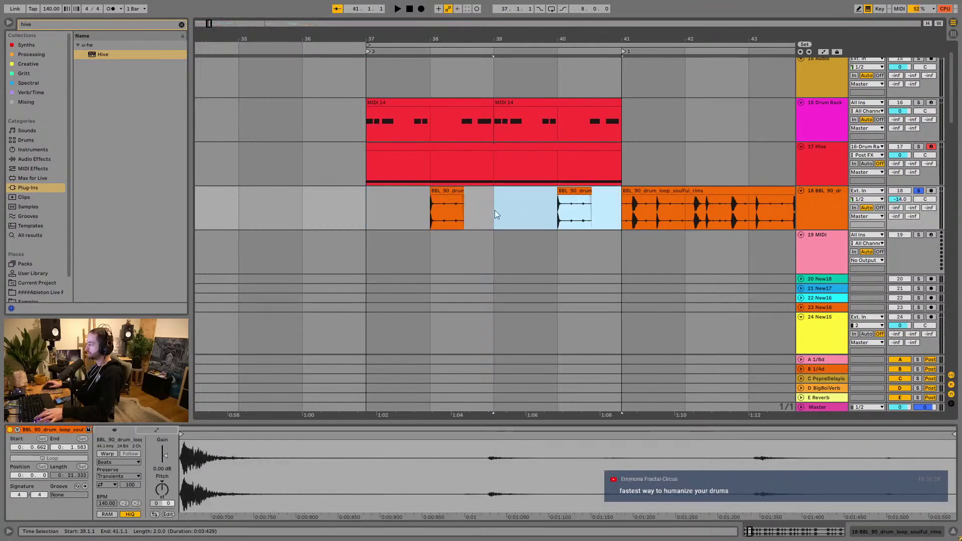
Step: Play the drop from bar 37 and turn off solo on the soulful_rims track to hear the rim hits with the kick and bass
click(372, 207)
key(space)
click(918, 191)
key(space)
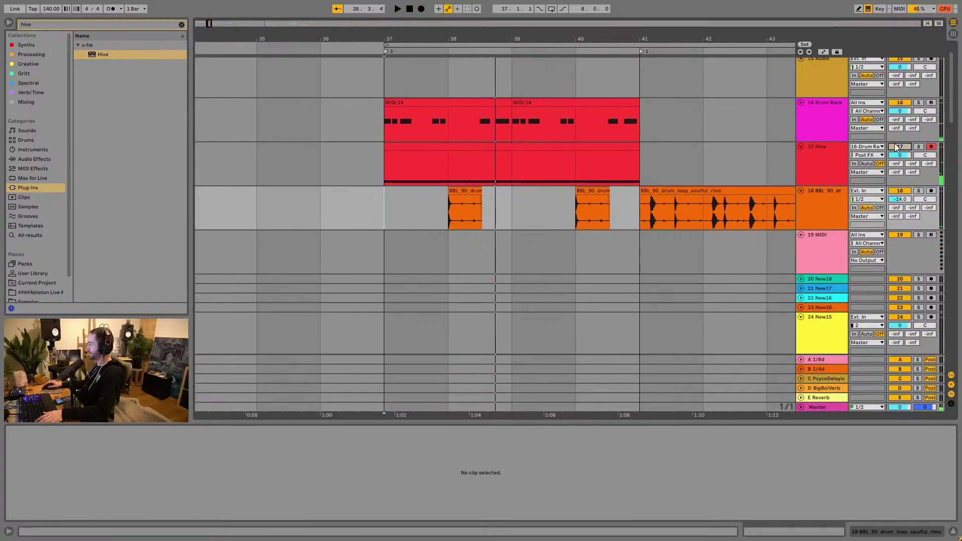
Step: Trim the drum loop clip at bar 38 to its opening hit, about three sixteenths long, and play it
click(478, 194)
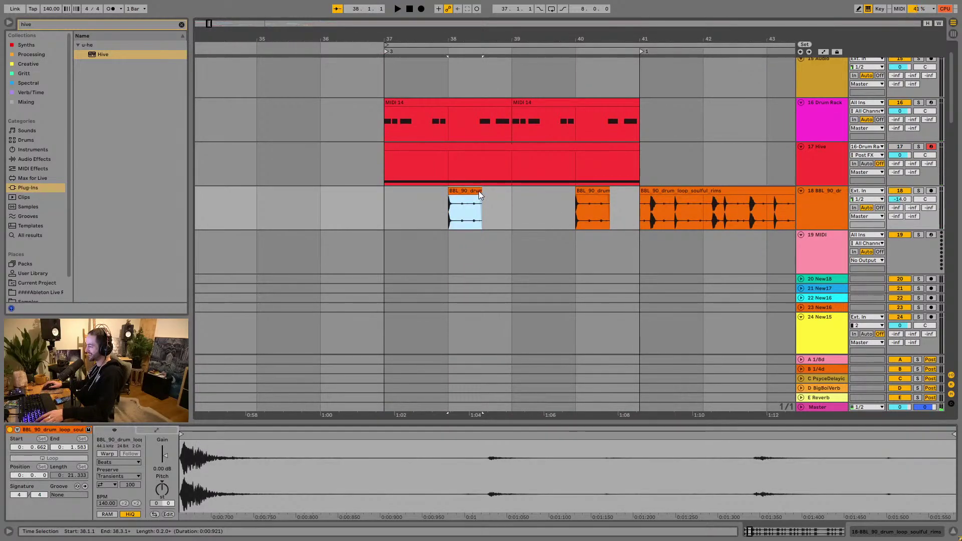
drag(481, 192, 461, 200)
key(space)
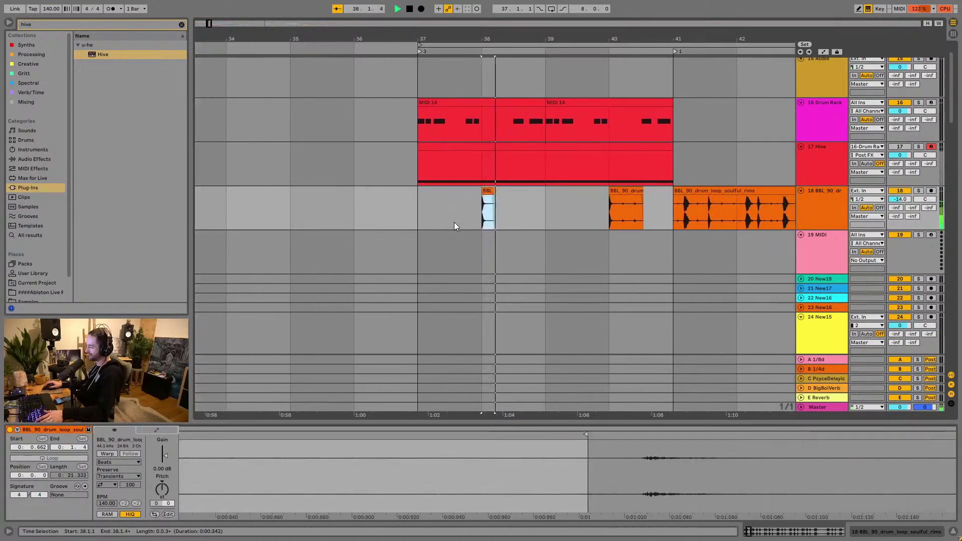
Step: Delete the remaining drum loop clips and copy the trimmed hit from bar 38 to bar 40
click(555, 199)
key(Delete)
click(606, 199)
key(Delete)
drag(369, 216, 454, 214)
key(ctrl+d)
click(338, 215)
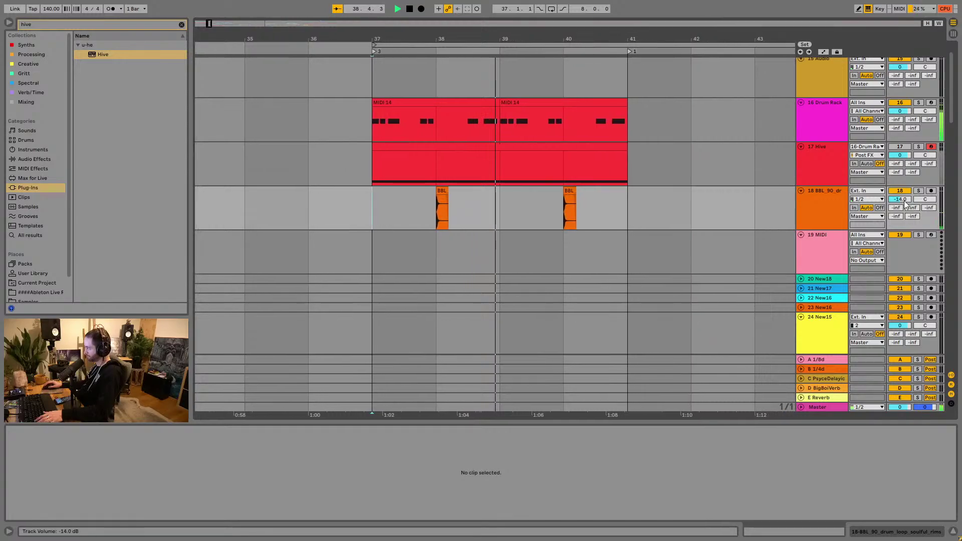
Step: Set the drum loop track's volume to -8.0 dB and loop the four bars from bar 37 to 41
drag(900, 199, 900, 185)
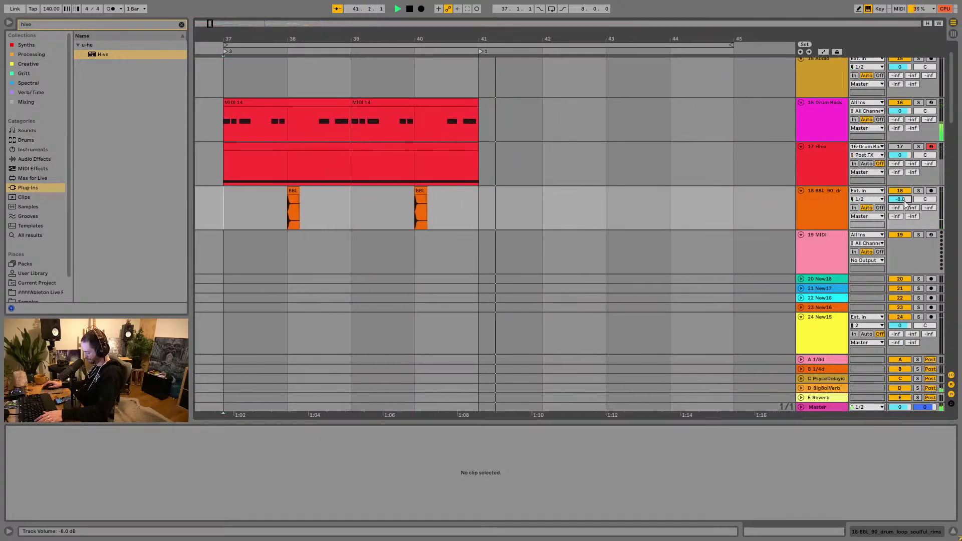
drag(486, 209, 719, 132)
key(ctrl+l)
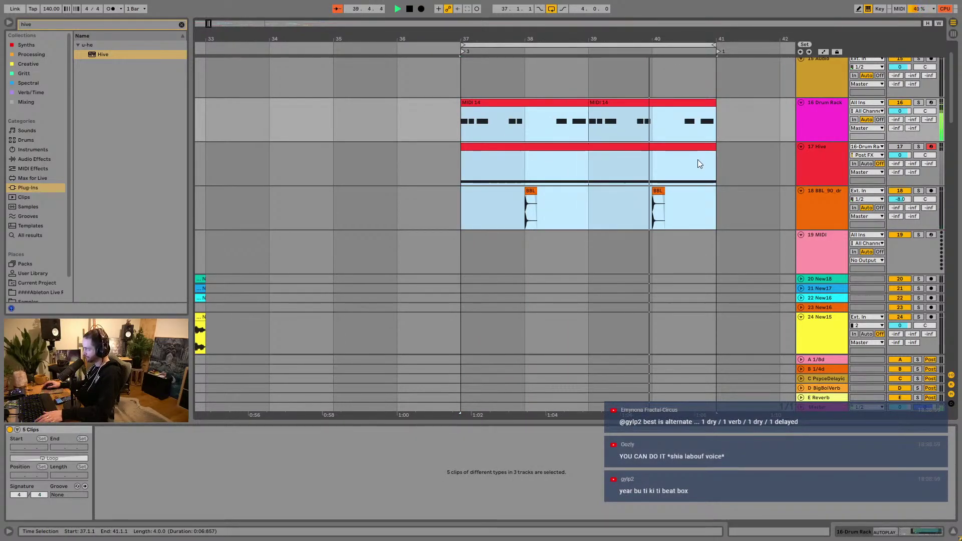
click(607, 208)
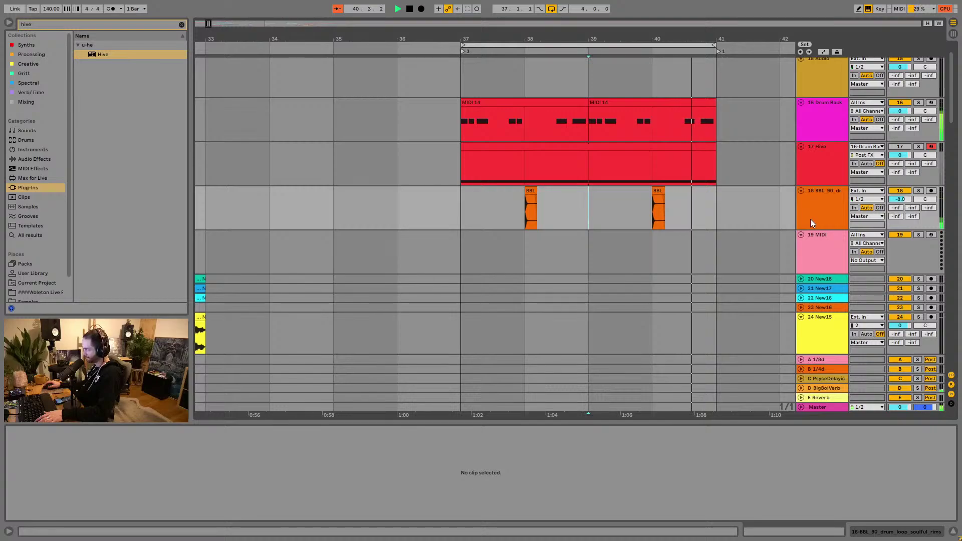
Step: Delete every kick note after the first three in the first MIDI 14 drum clip
click(519, 102)
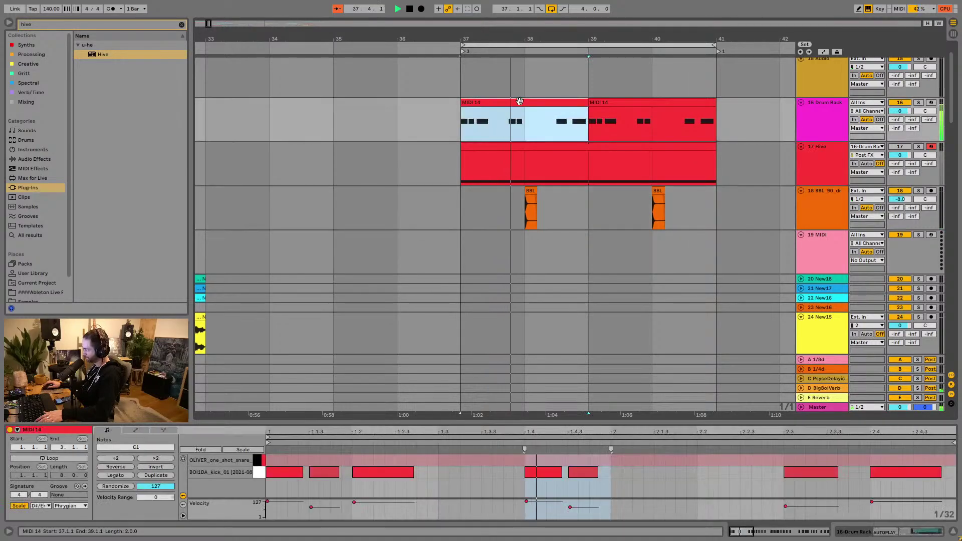
key(space)
drag(535, 486, 595, 458)
key(Delete)
drag(792, 488, 892, 450)
key(Delete)
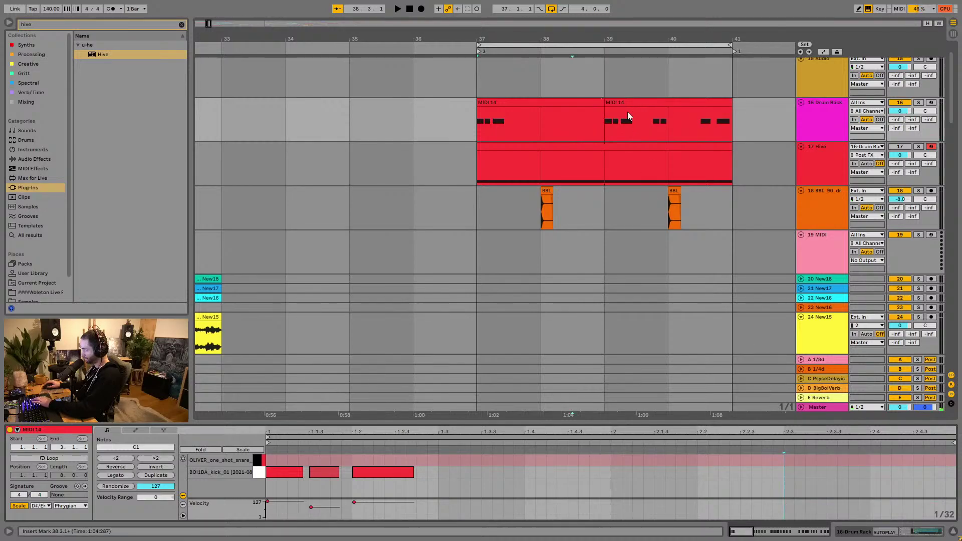
Step: Try removing the second MIDI 14 drum clip at bar 39 and play the arrangement
click(615, 95)
click(607, 101)
key(Delete)
click(557, 101)
key(space)
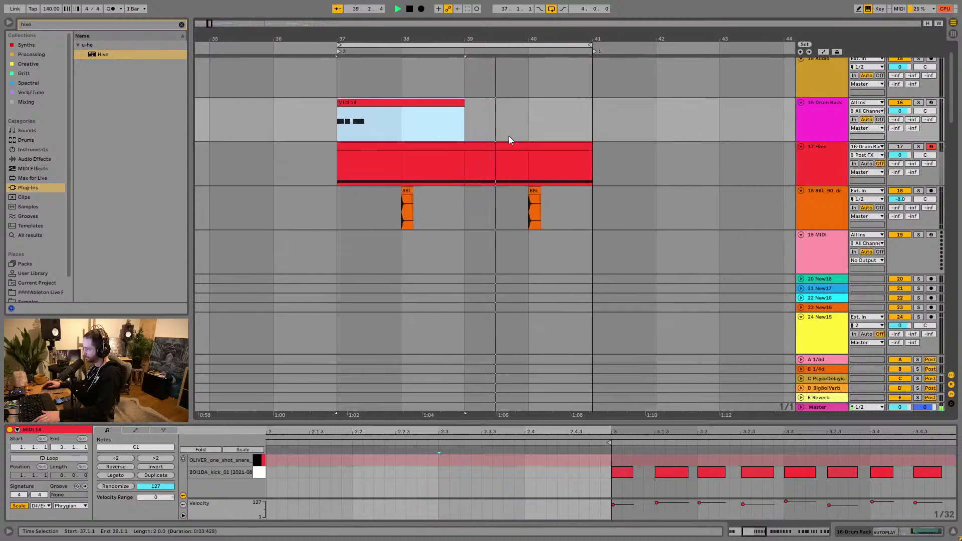
Step: Arrange the drum clips as three kicks in bar 37, only late kicks in bar 38 and the full pattern from bar 39, and play them
key(space)
click(406, 100)
key(ctrl+d)
click(413, 104)
key(ctrl+d)
drag(514, 131, 423, 112)
click(344, 102)
key(space)
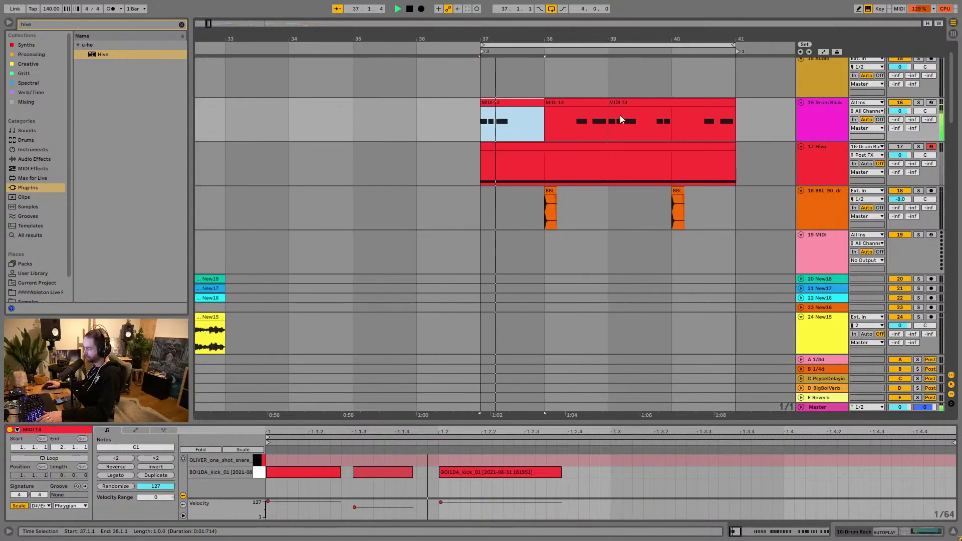
Step: Set the Hive track's volume to -6.0 dB while the loop plays
click(680, 127)
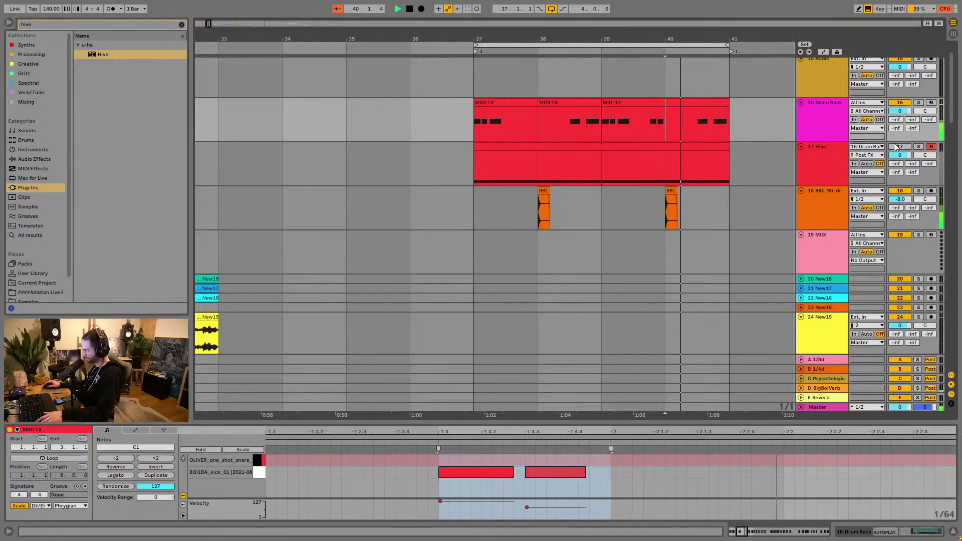
drag(900, 155, 899, 164)
drag(903, 155, 903, 157)
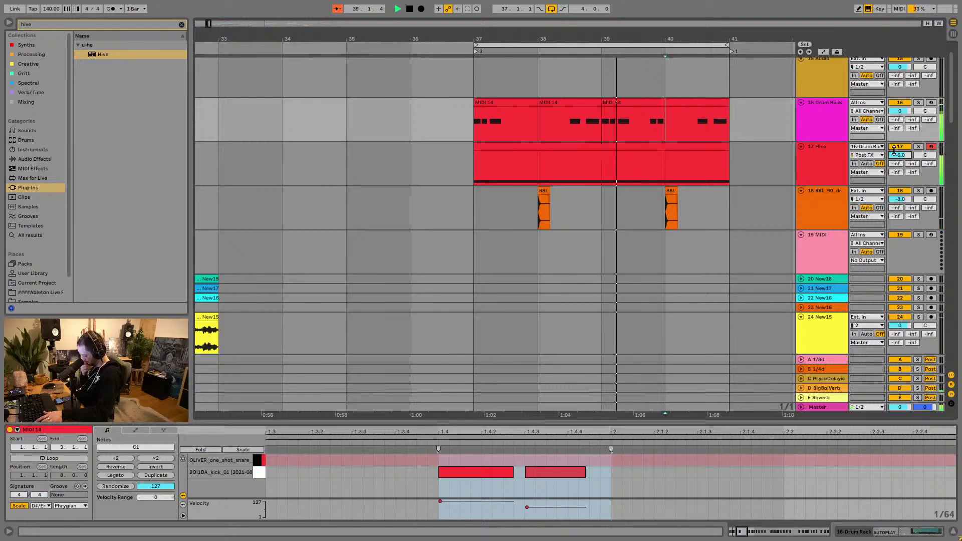
Step: Solo the BBL drum loop track and show its device chain
click(919, 191)
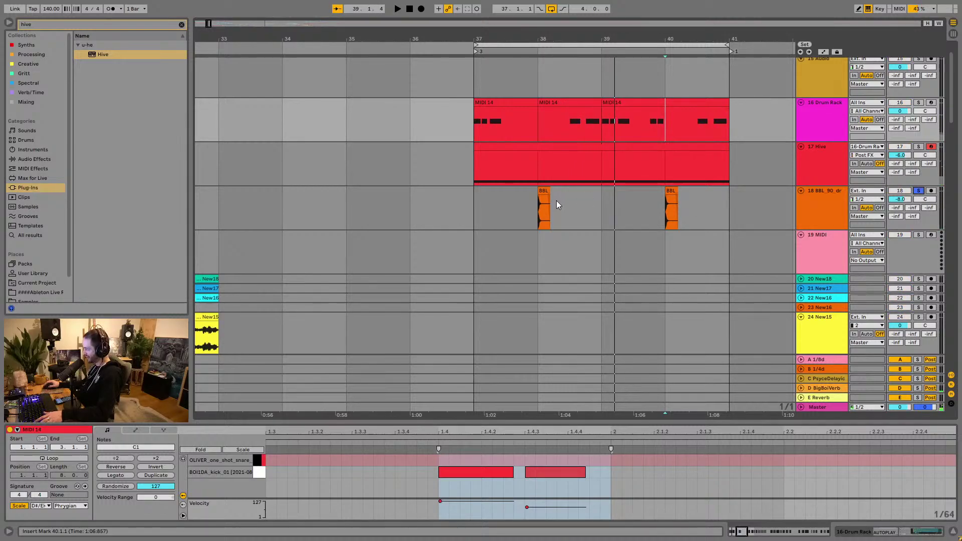
click(930, 533)
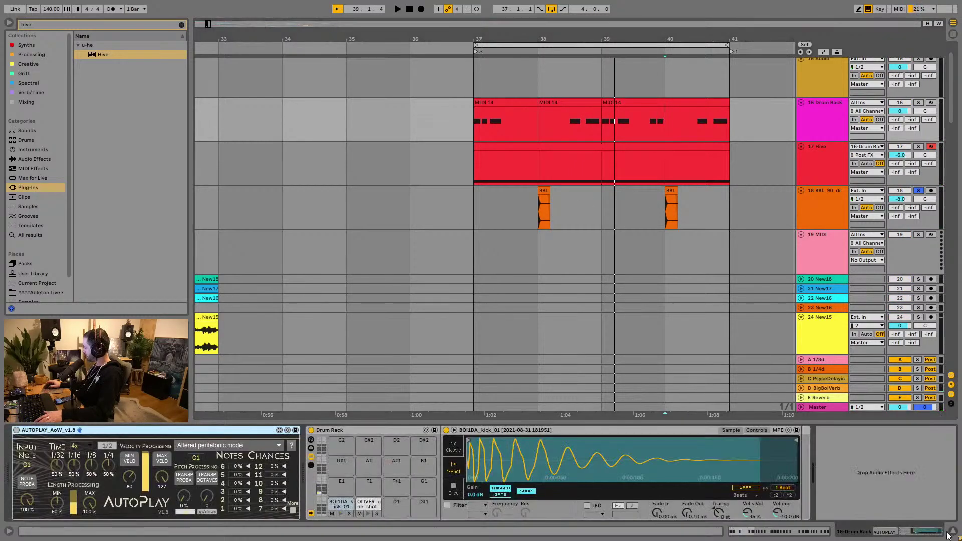
key(space)
click(526, 208)
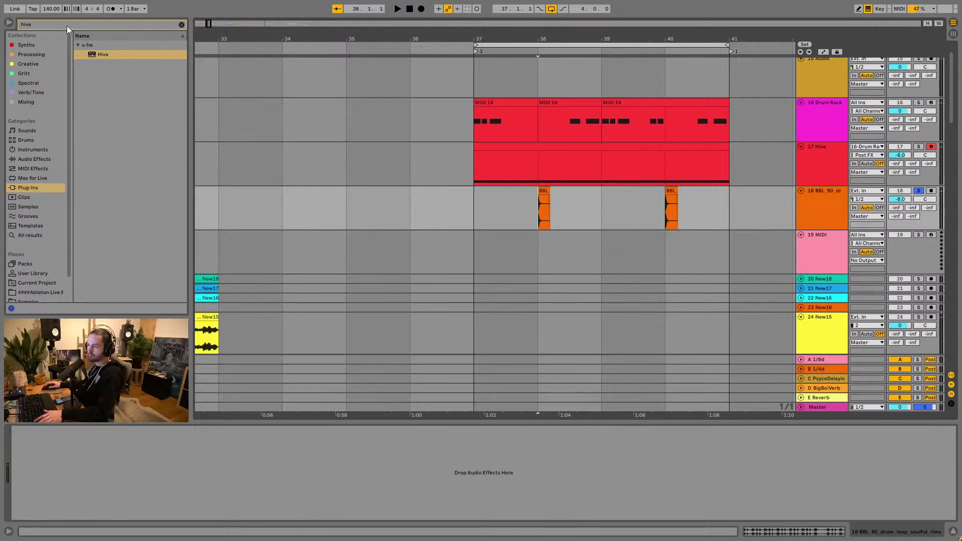
Step: Search the plug-ins for "cloud" and select CloudSeed
click(181, 24)
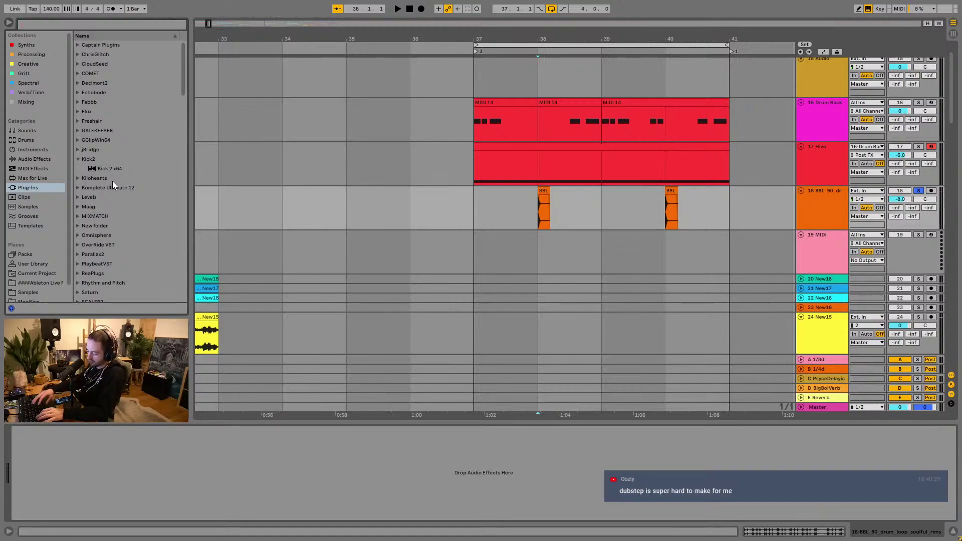
key(ctrl+f)
text(cloud)
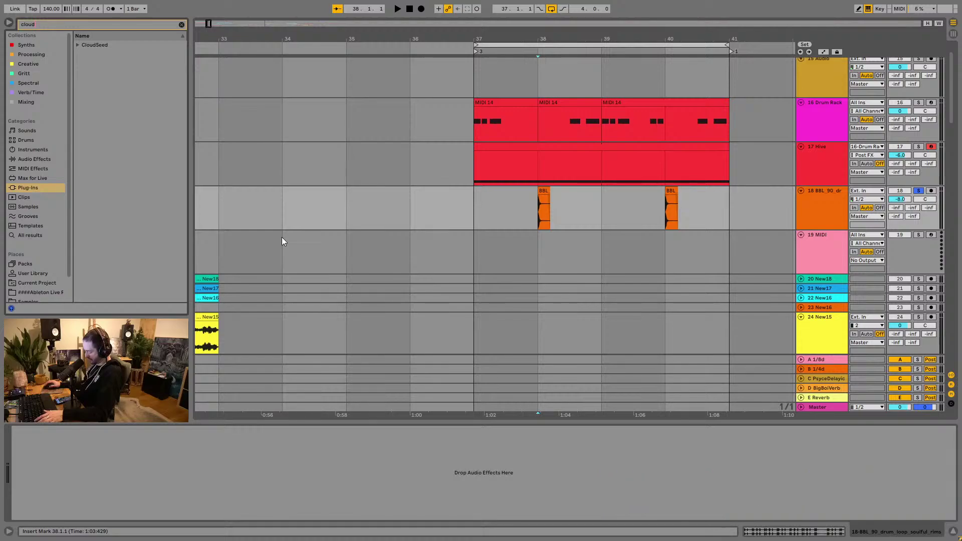
click(82, 47)
click(86, 53)
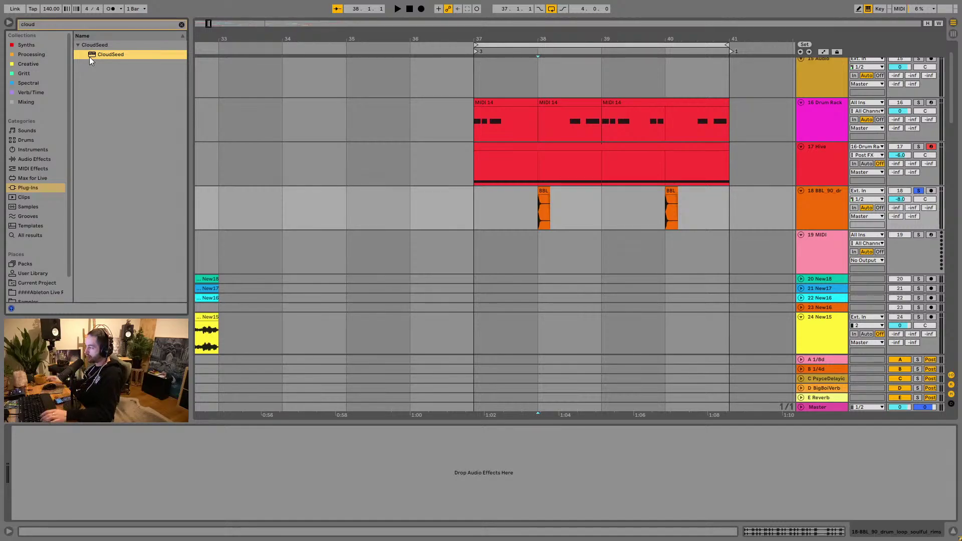
Step: Listen to the soloed drum loop hits and turn the track's solo off
key(space)
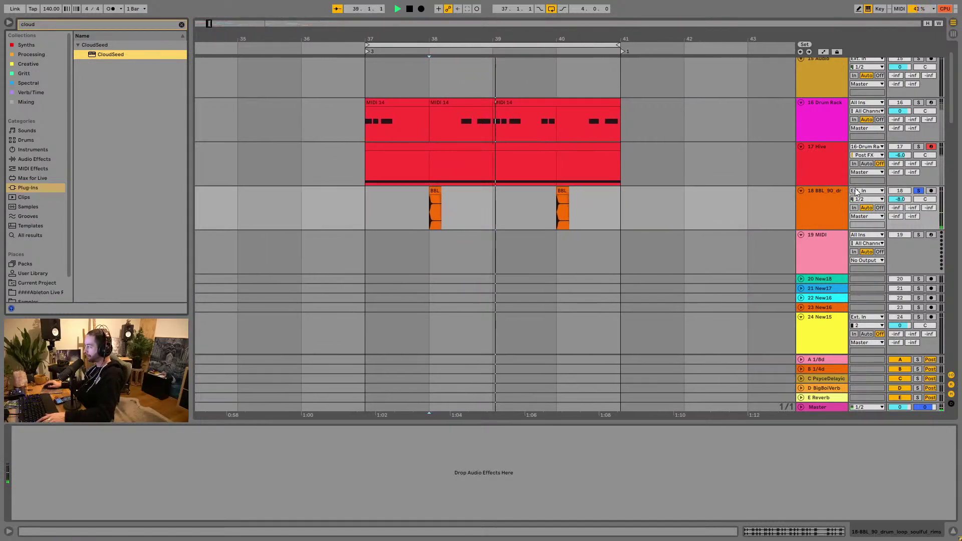
click(919, 191)
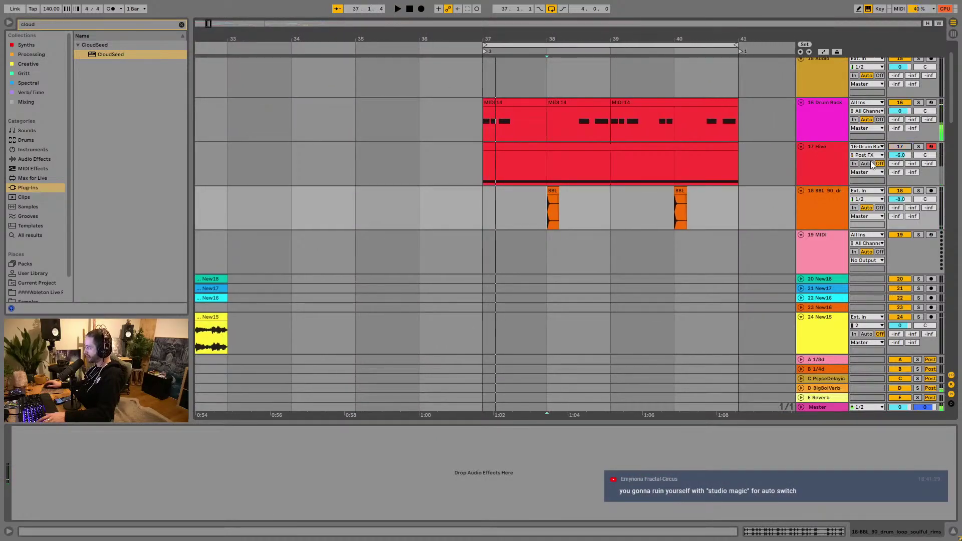
Step: Insert a MIDI track below Hive and create an empty one-bar MIDI clip on it at bar 37
right_click(809, 159)
click(911, 360)
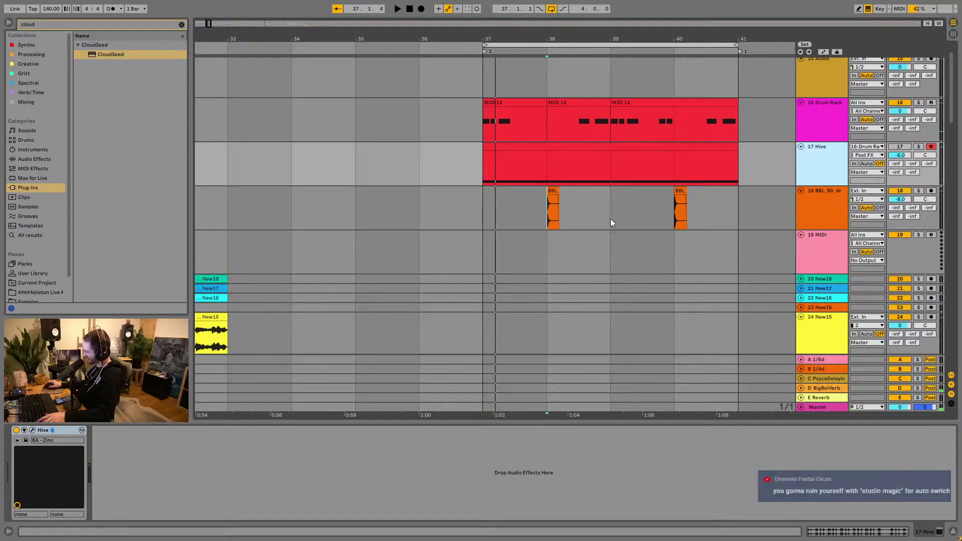
key(ctrl+shift+t)
drag(483, 192, 573, 200)
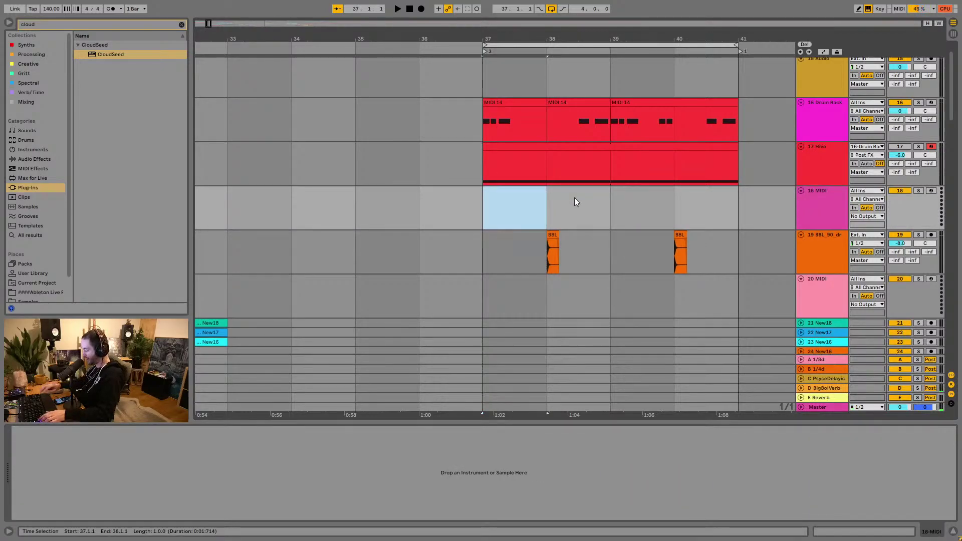
key(ctrl+shift+m)
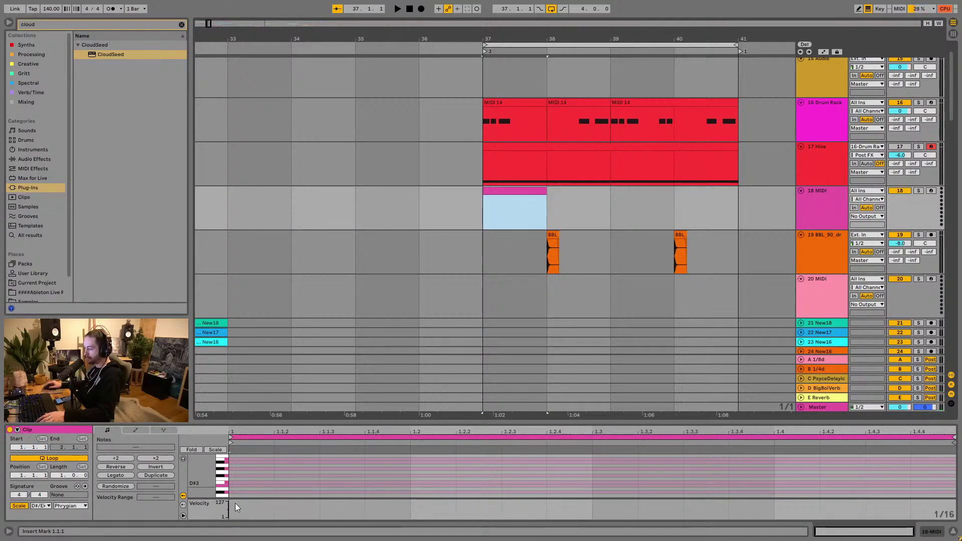
Step: Add a D#3 note at the start of the new clip and extend it across the full bar with Legato
click(233, 485)
double_click(234, 485)
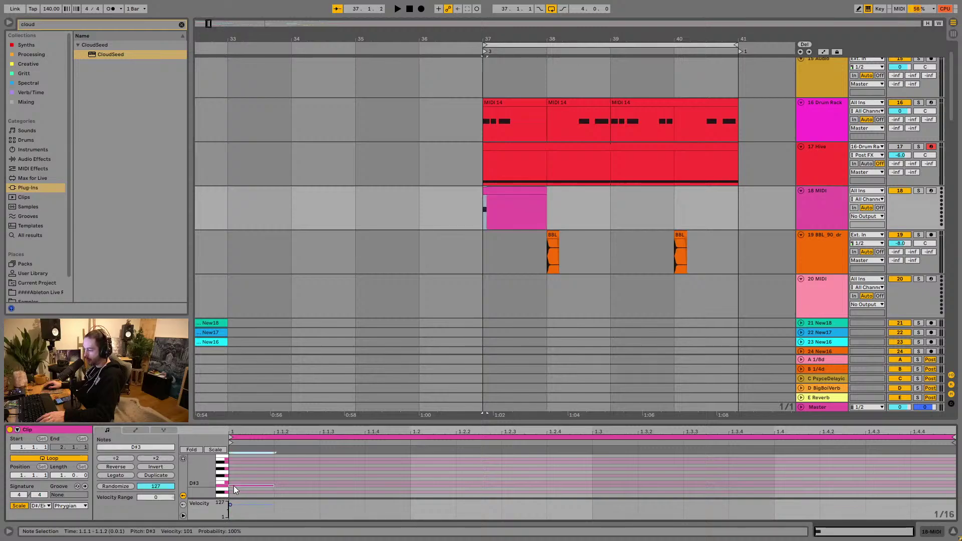
click(116, 475)
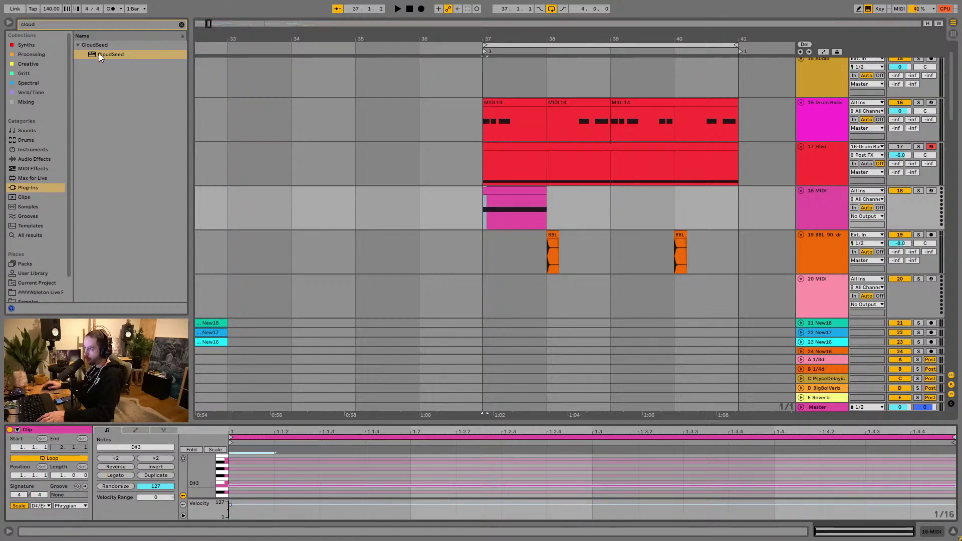
Step: Clear the plug-in search and select CloudSeed with the BBL drum loop track's device chain shown
click(182, 25)
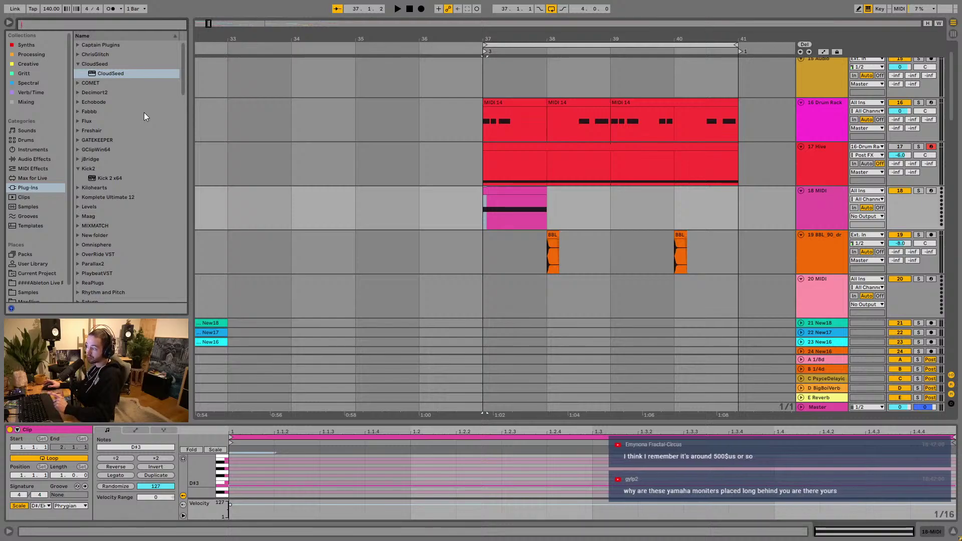
click(765, 263)
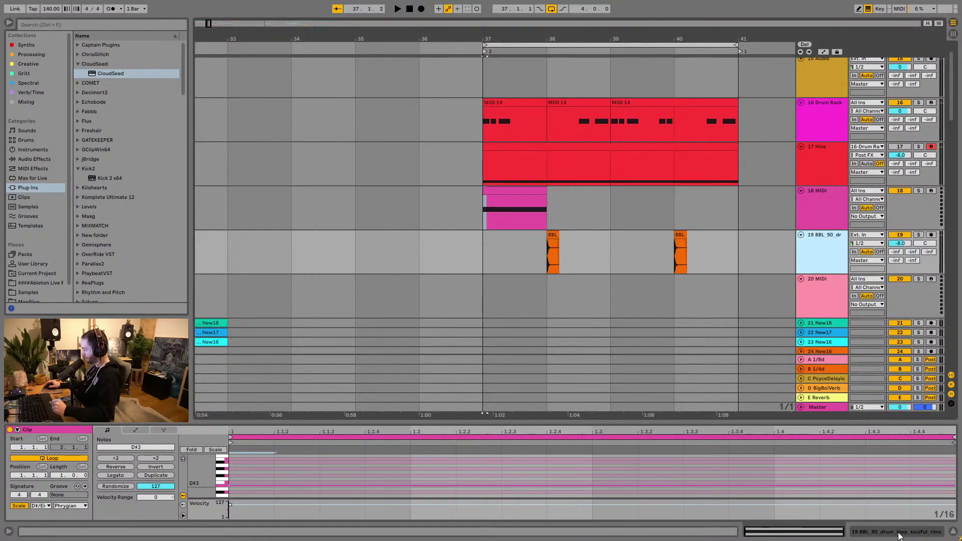
click(106, 73)
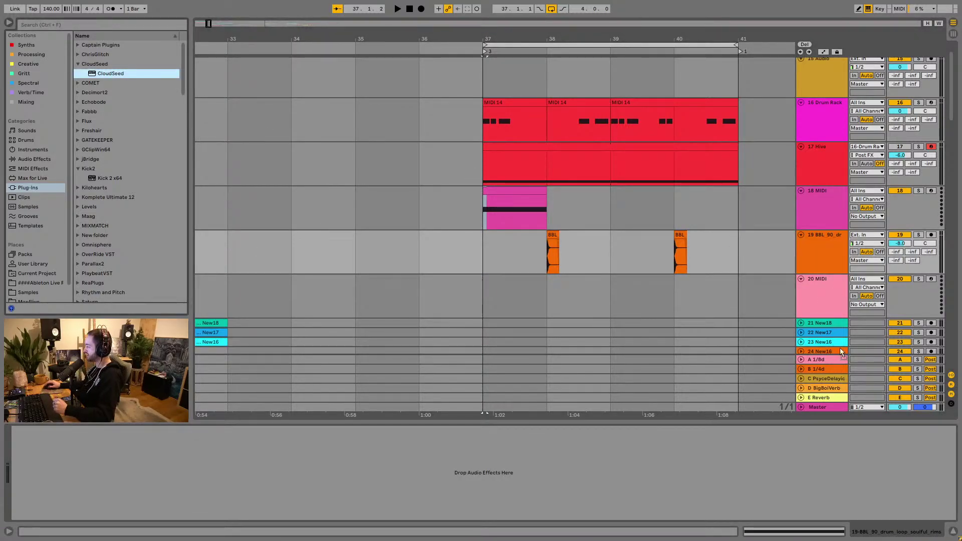
drag(209, 168, 145, 89)
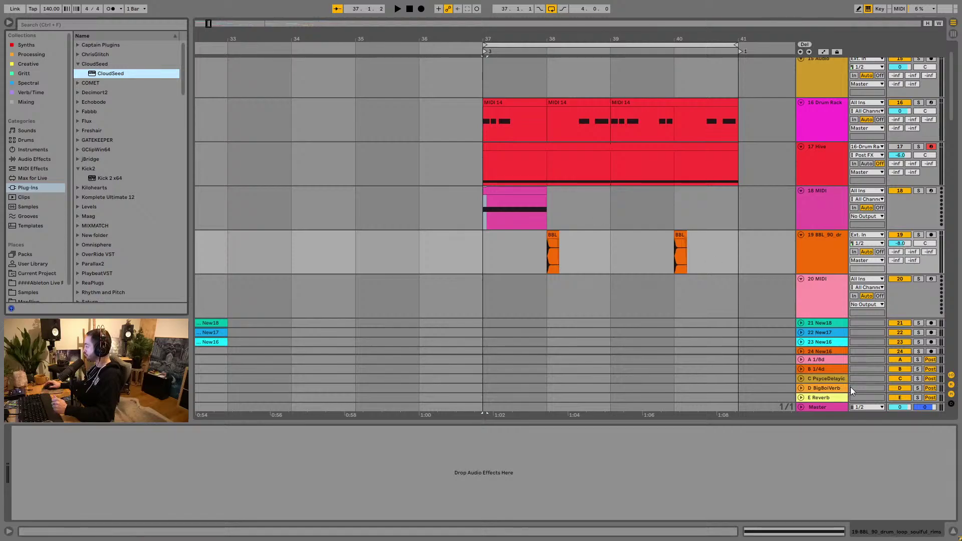
Step: Insert a new return track below E Reverb and open its name for editing
scroll(849, 387, down, 2)
right_click(831, 399)
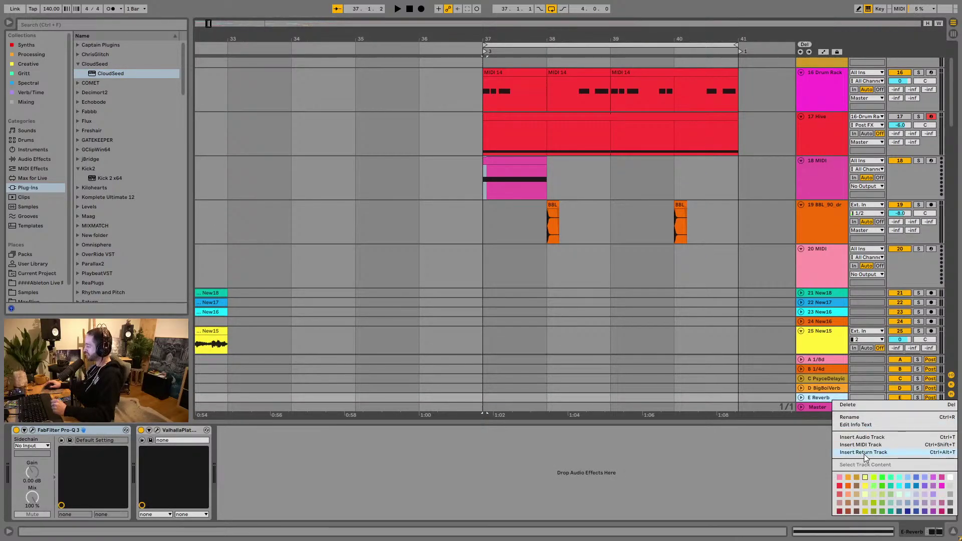
key(Escape)
key(ctrl+alt+t)
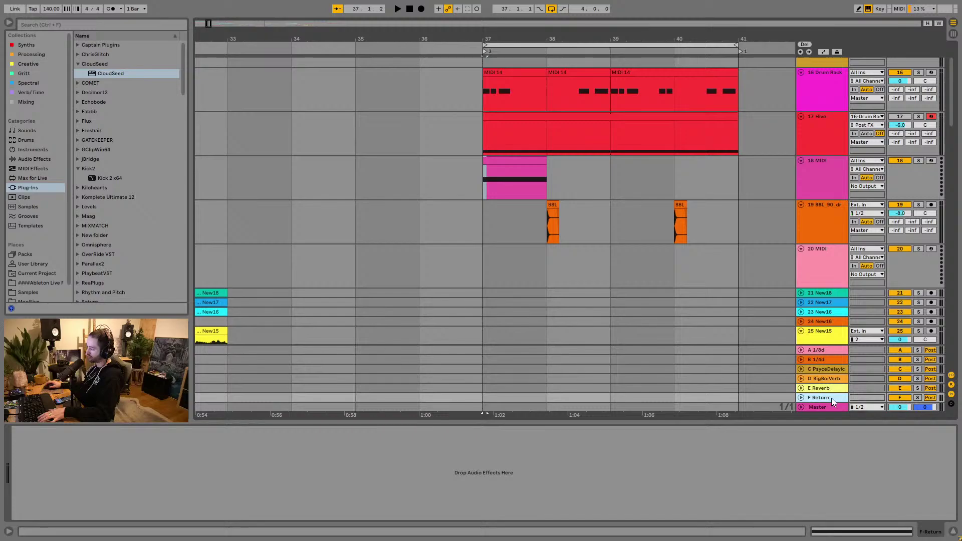
click(831, 389)
click(833, 397)
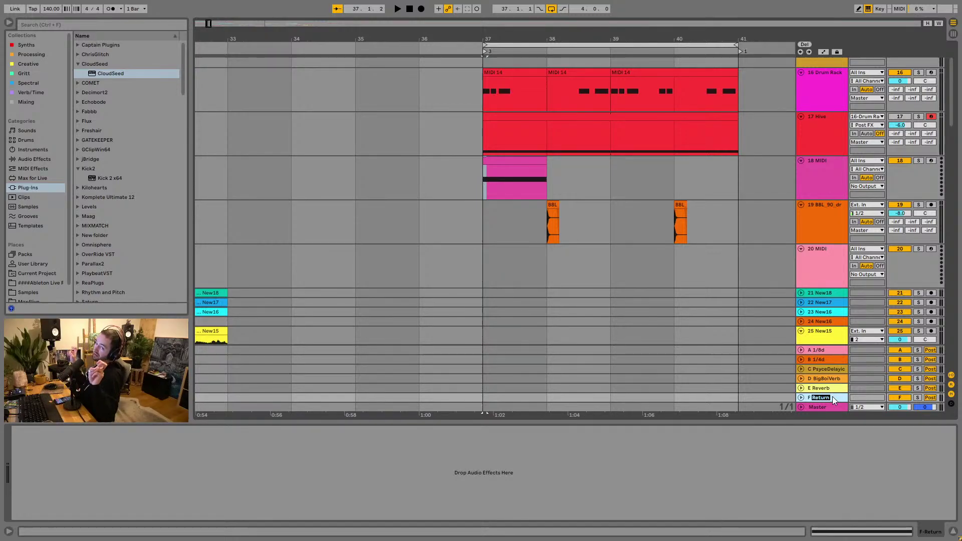
Step: Raise the BBL drum loop track's send to return F to 0 dB and select the F return track
click(559, 182)
click(556, 217)
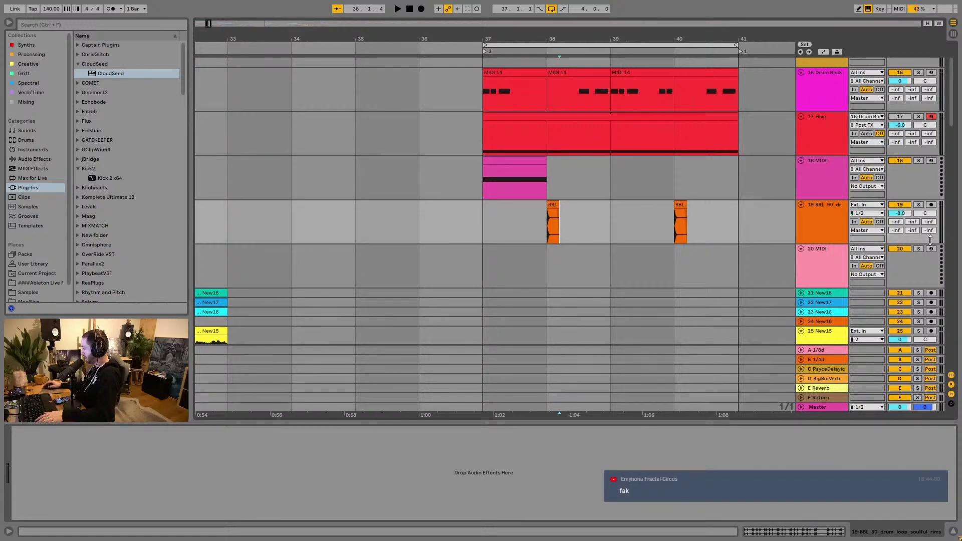
click(829, 399)
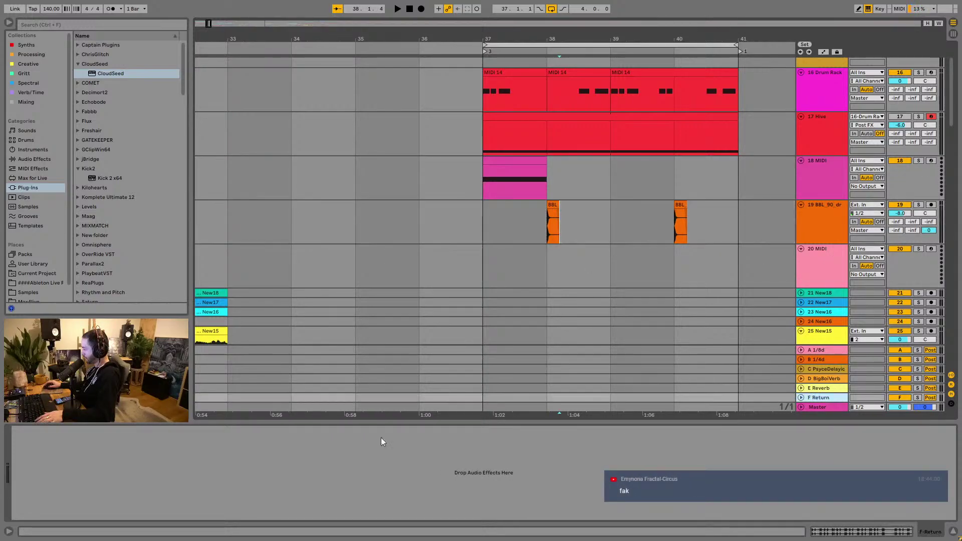
key(Delete)
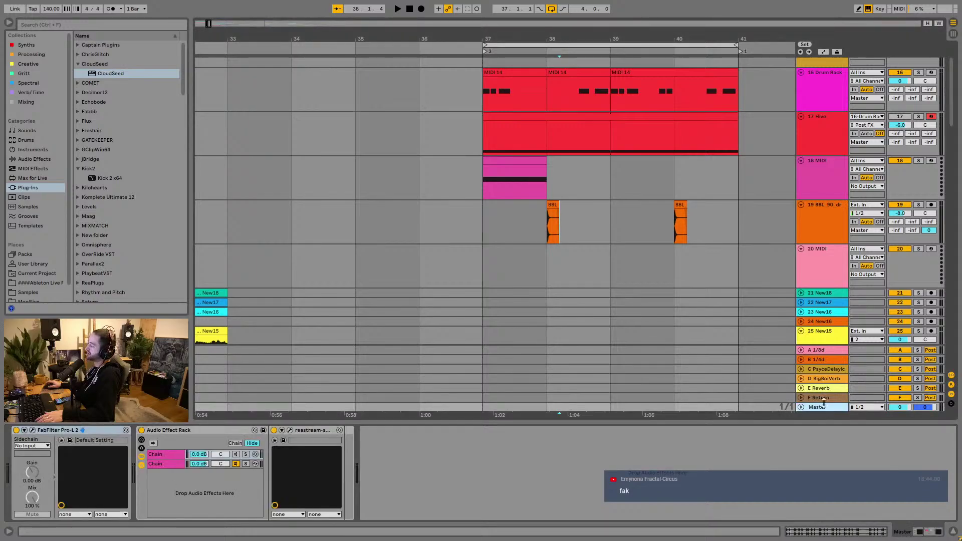
Step: Load CloudSeed onto return track F and choose its Medium Space factory program
key(ctrl+alt+t)
click(118, 73)
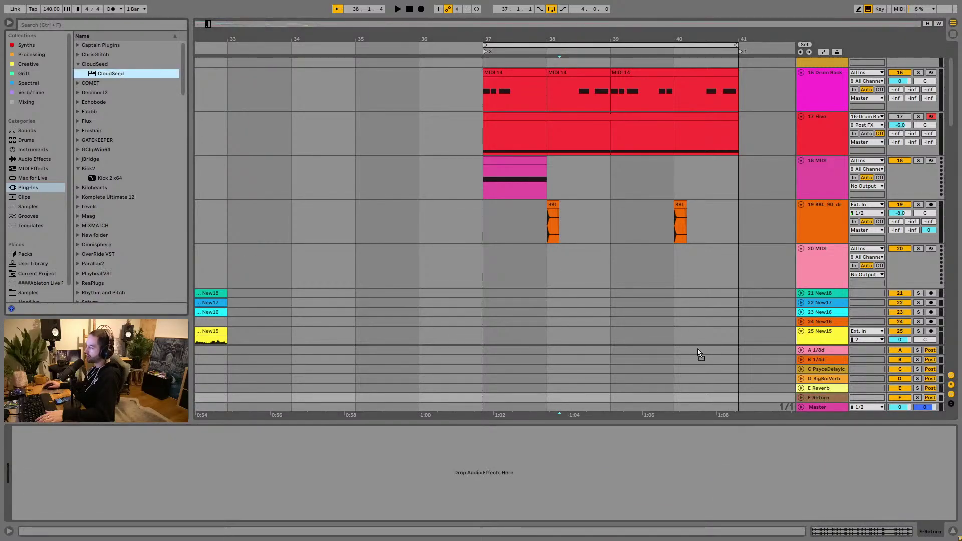
key(Return)
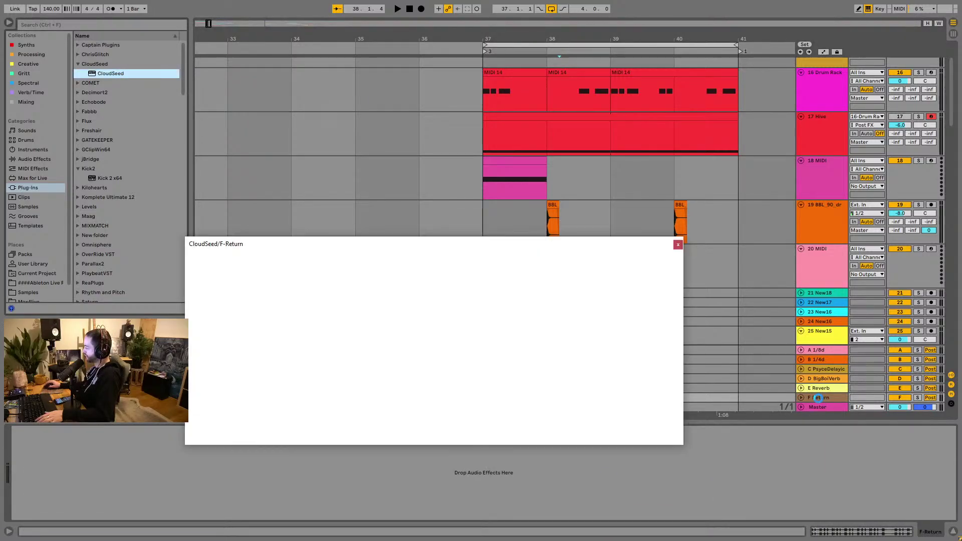
click(383, 429)
mouse_move(436, 438)
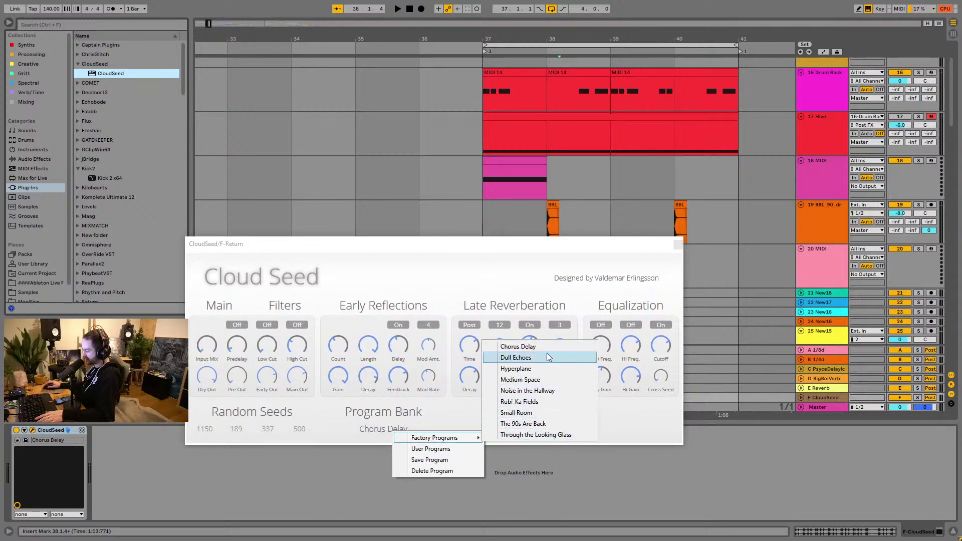
click(547, 379)
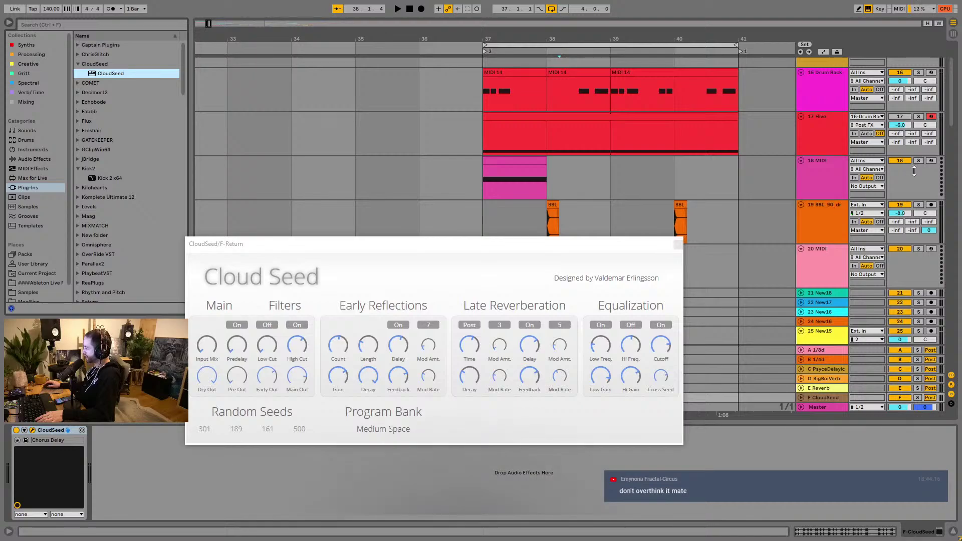
Step: Solo the BBL drum loop track and audition its first hit with the Medium Space reverb
click(928, 142)
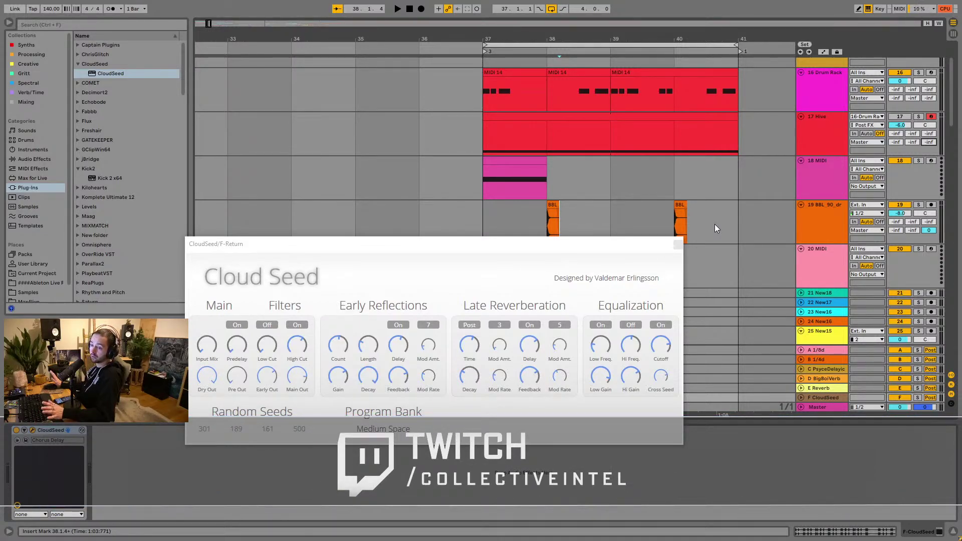
click(718, 205)
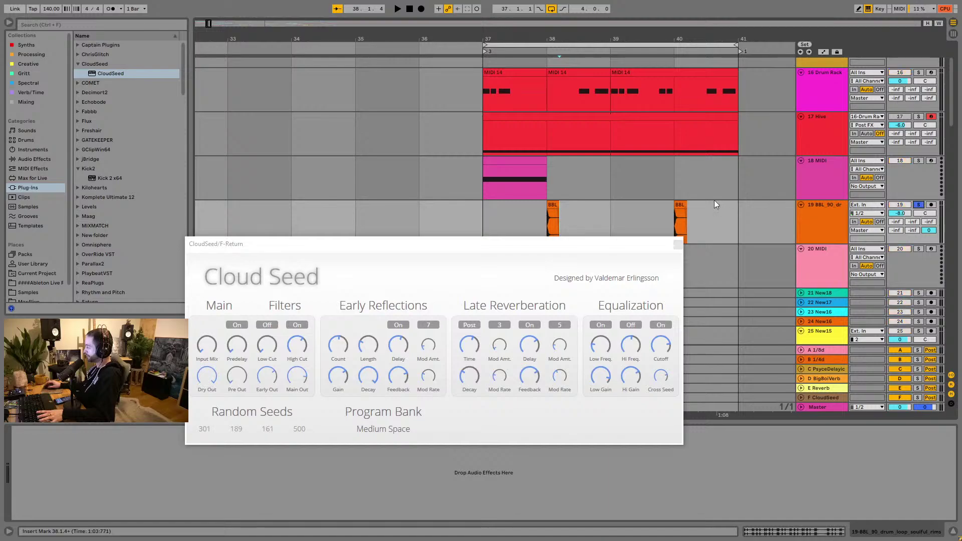
key(space)
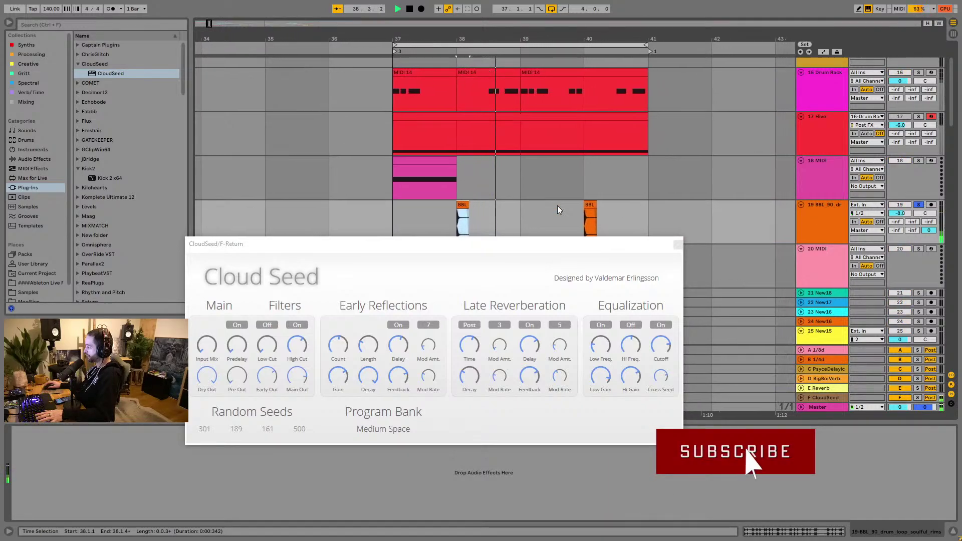
key(space)
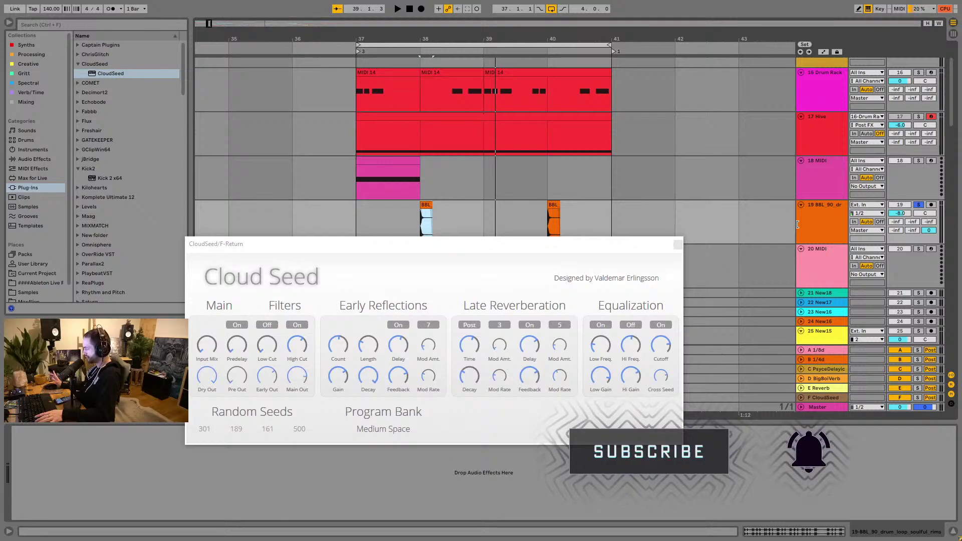
key(space)
key(space)
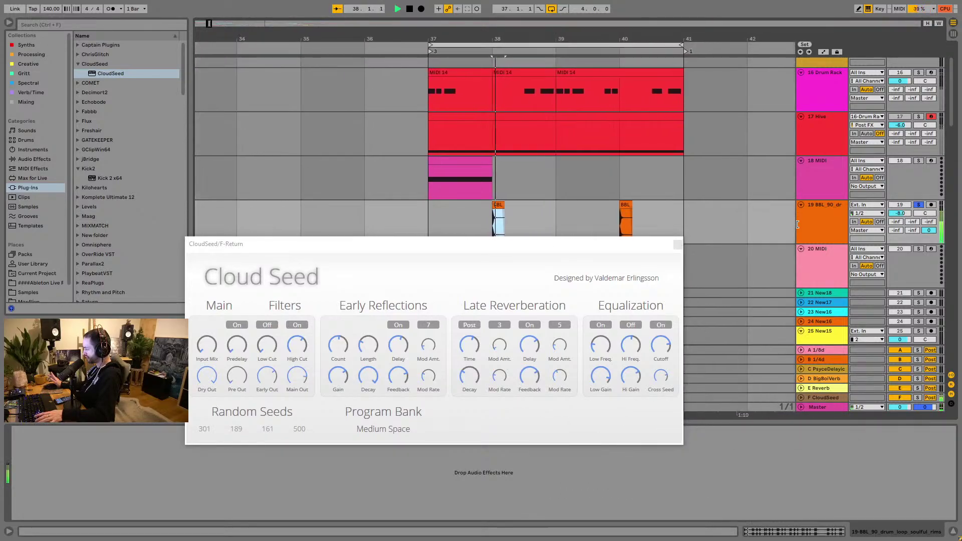
key(space)
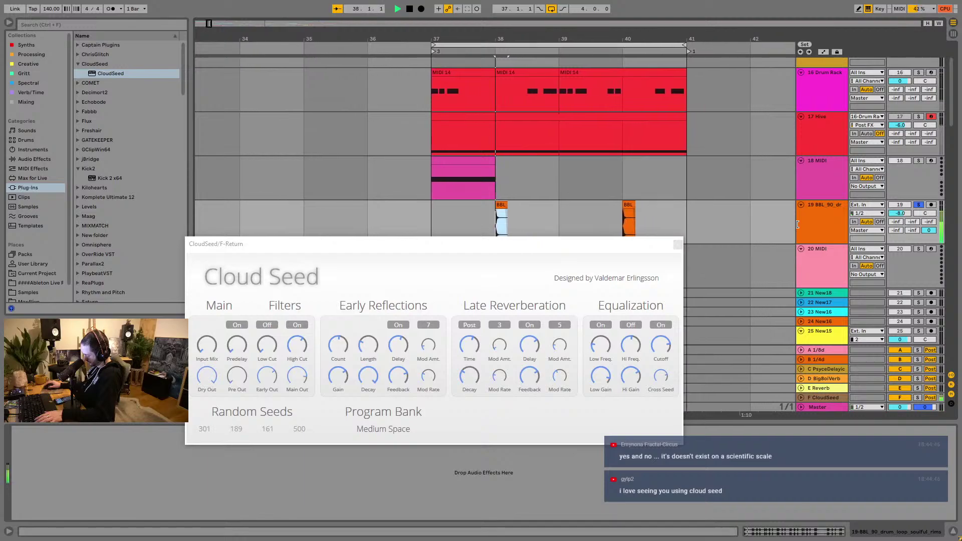
Step: Unsolo the BBL drum loop track, play the full mix from bar 37 and close the CloudSeed window
click(924, 210)
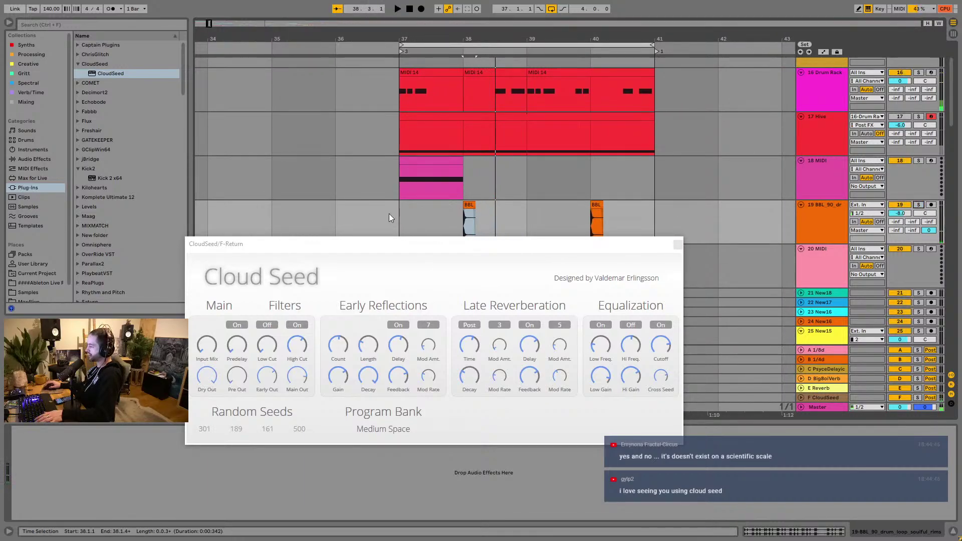
key(space)
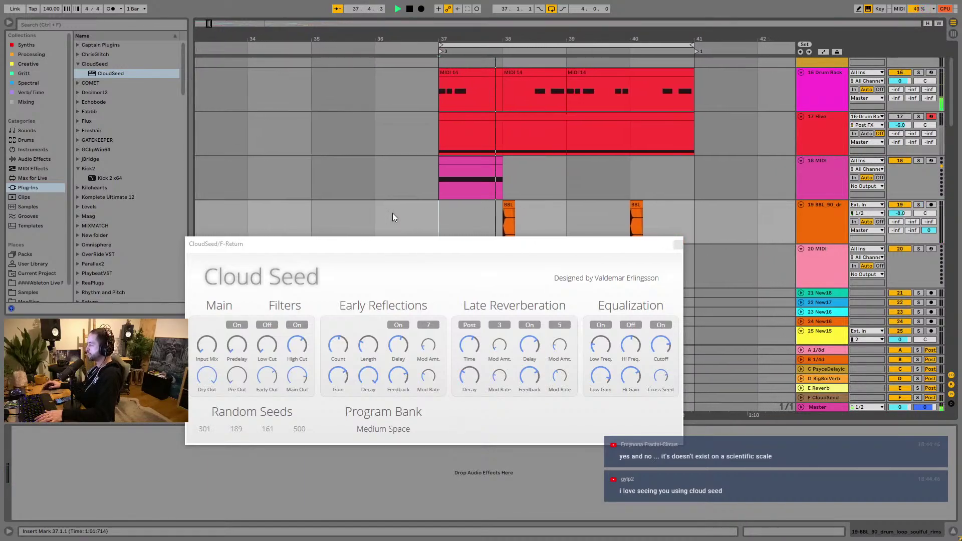
click(676, 244)
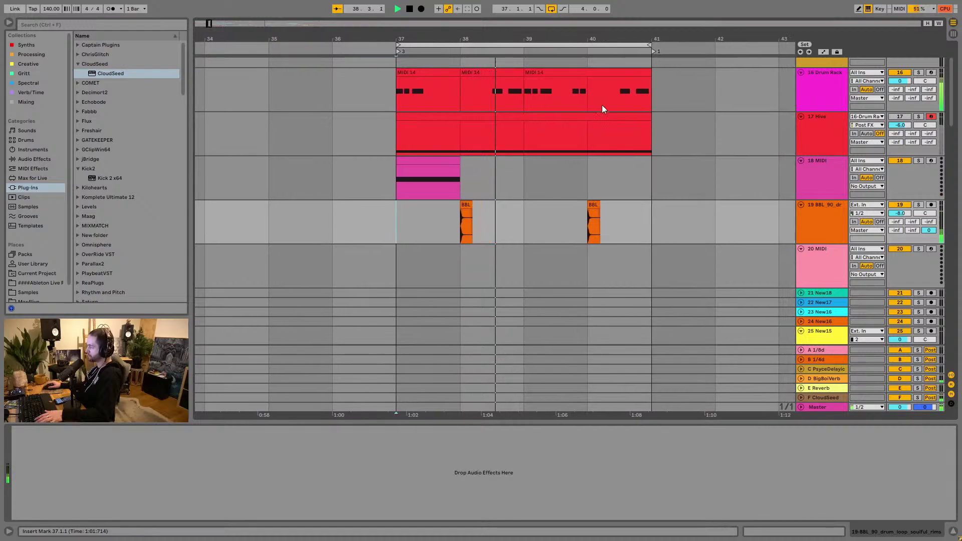
Step: Delete the Drum Rack track's content in bar 40, the last bar of the loop
drag(603, 107, 650, 98)
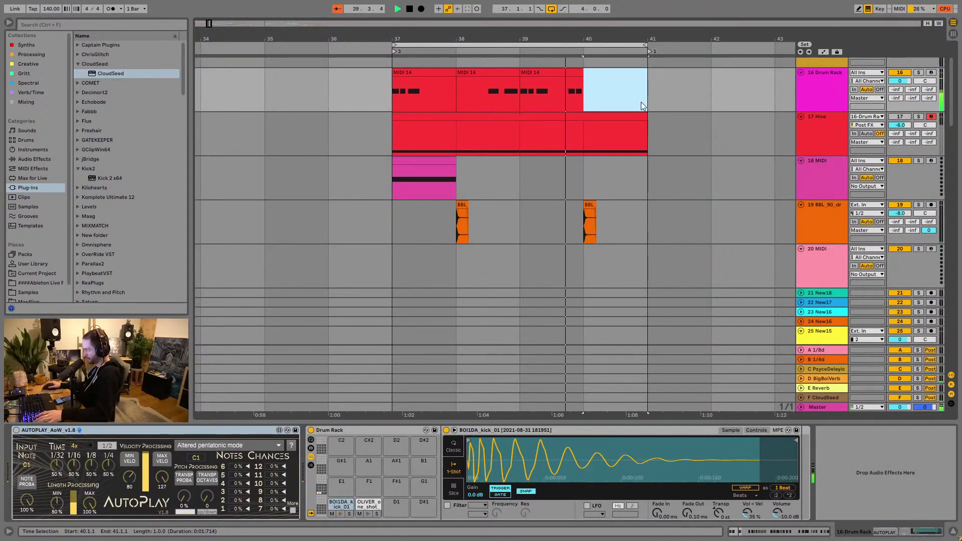
click(629, 181)
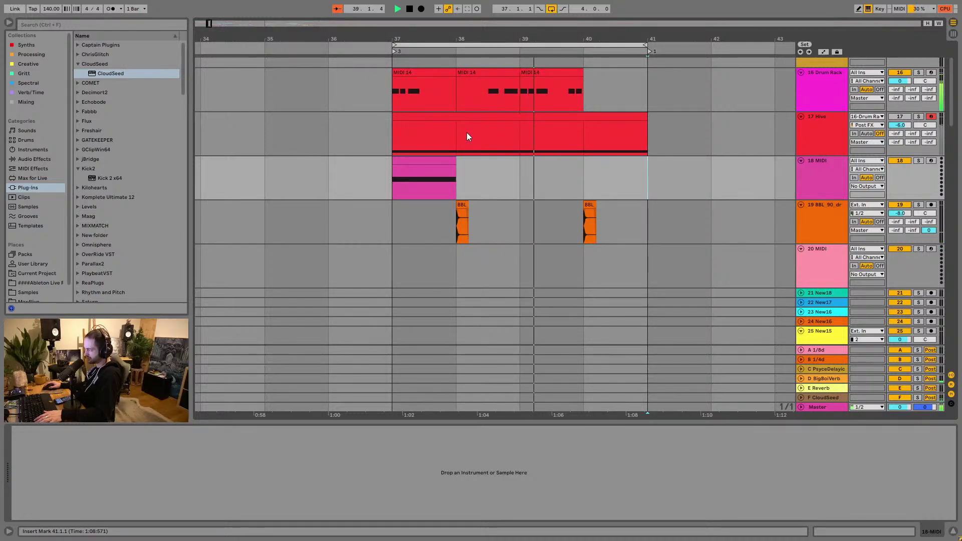
click(548, 72)
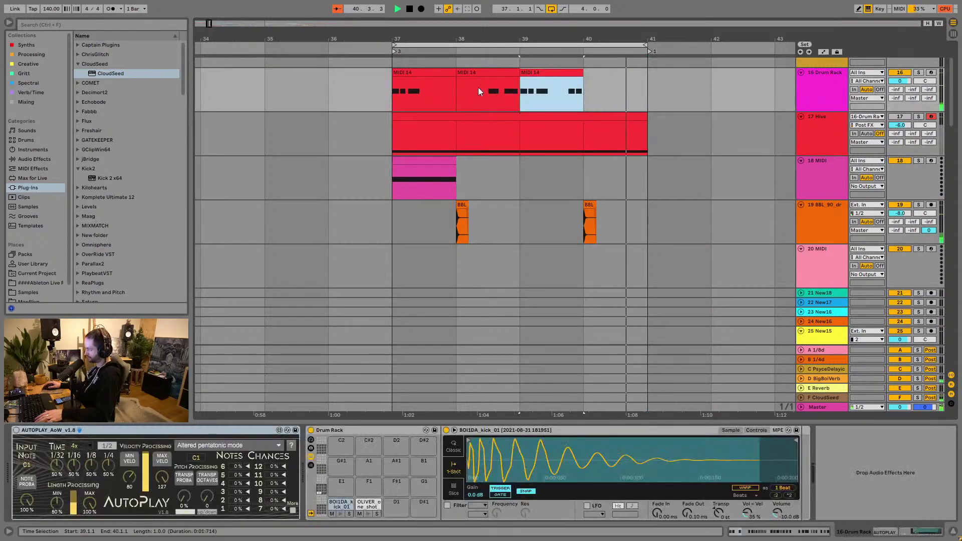
Step: Add a kick note from 1.4.1 to 1.4.3 in the first Drum Rack clip and play the loop
click(440, 71)
key(shift+Tab)
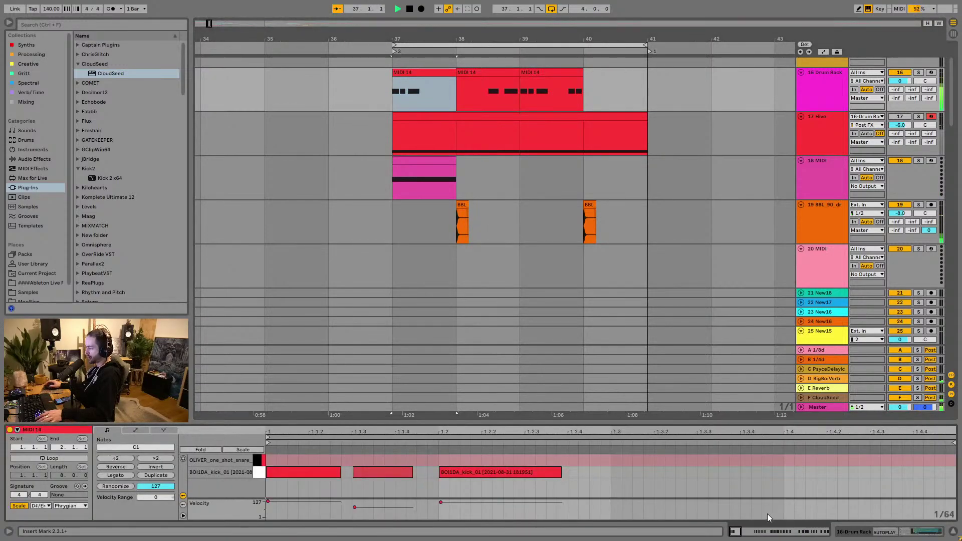
key(space)
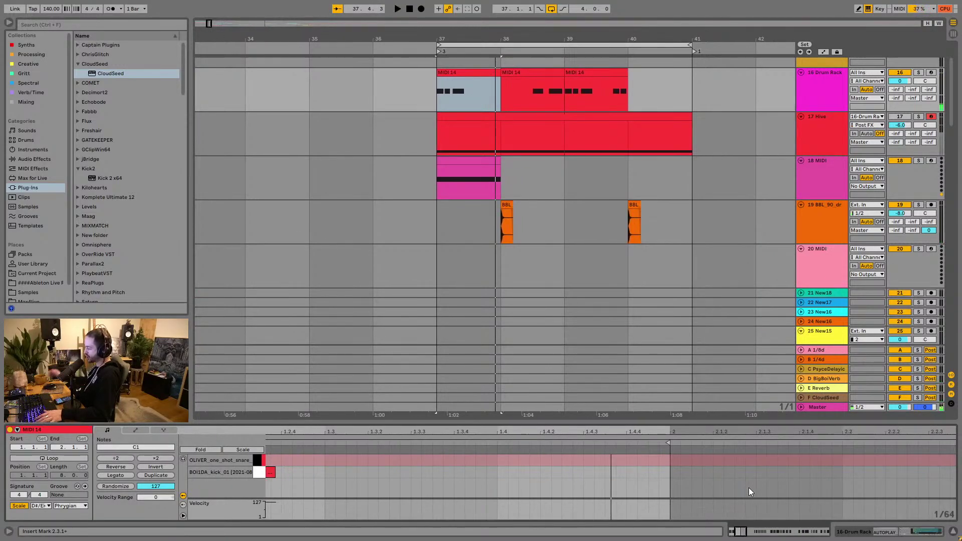
double_click(503, 473)
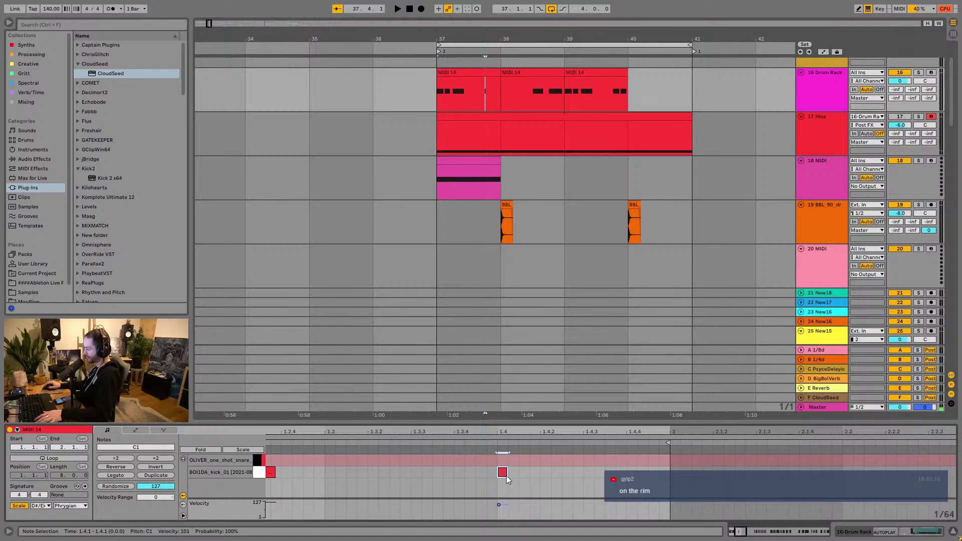
drag(506, 476, 582, 473)
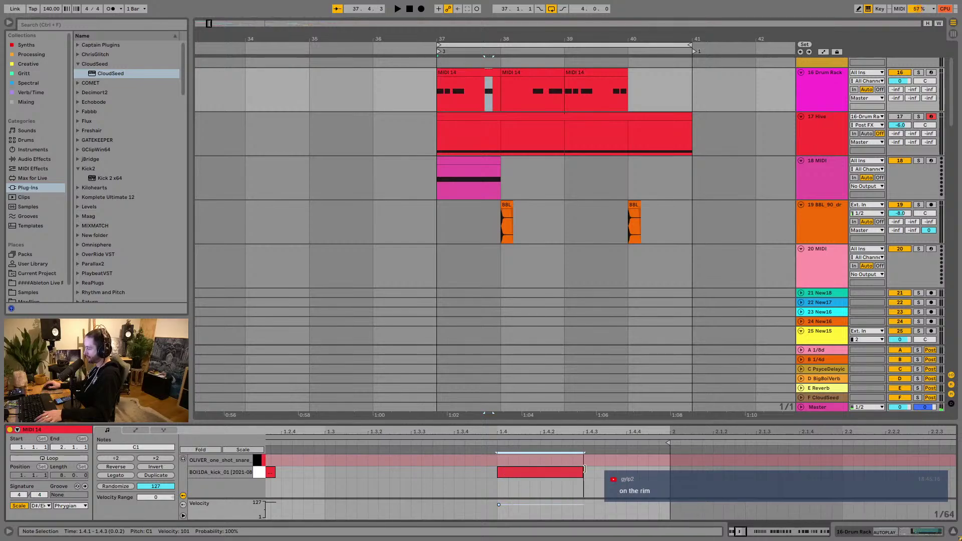
click(471, 70)
key(space)
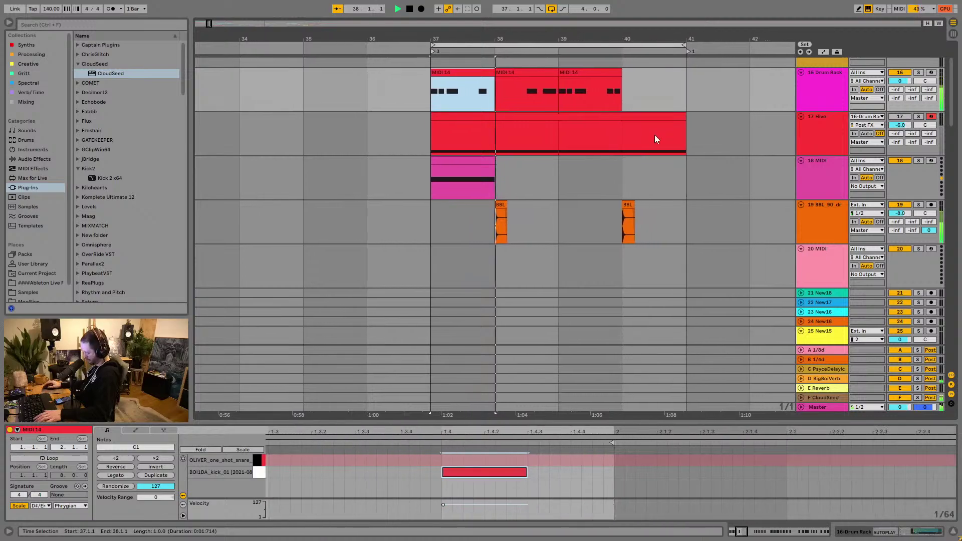
Step: Consolidate bars 37 to 41 of the Drum Rack track into one four-bar clip and stop playback
shift+click(603, 84)
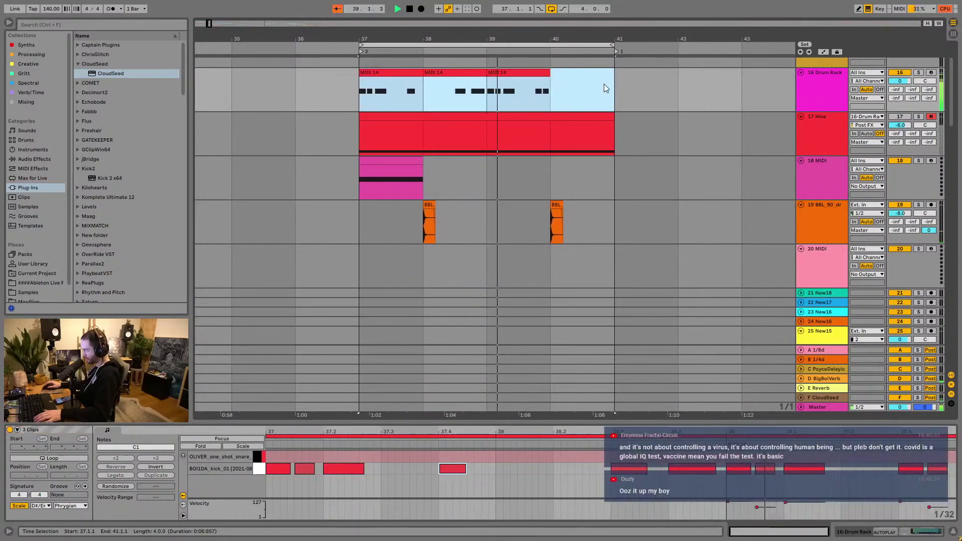
key(ctrl+j)
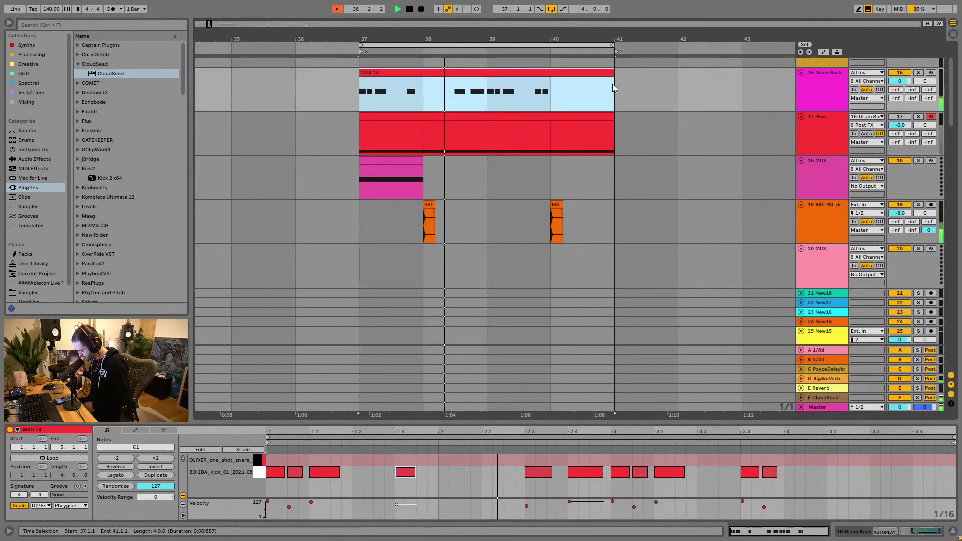
key(space)
Step: Reopen CloudSeed on return track F and switch its factory program to Hyperplane
click(834, 231)
key(shift+Tab)
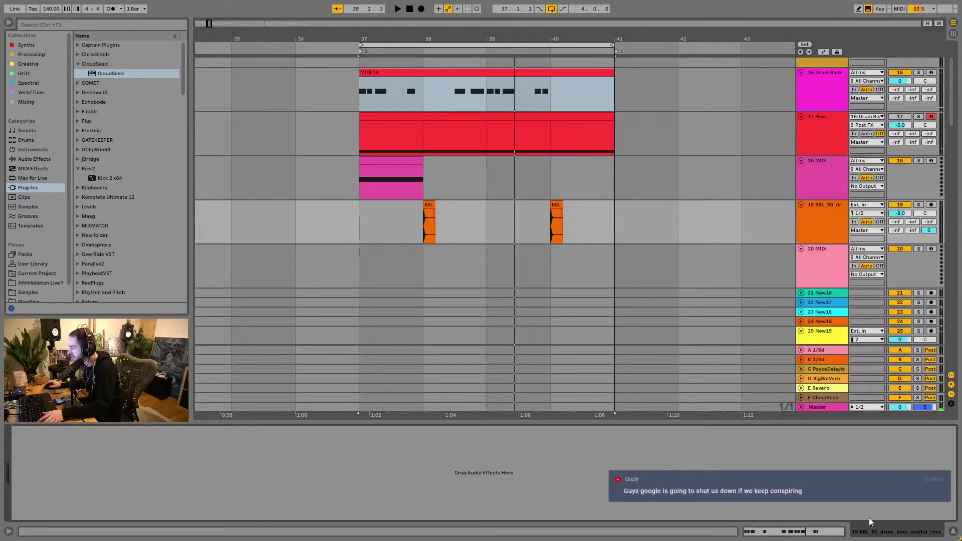
click(841, 398)
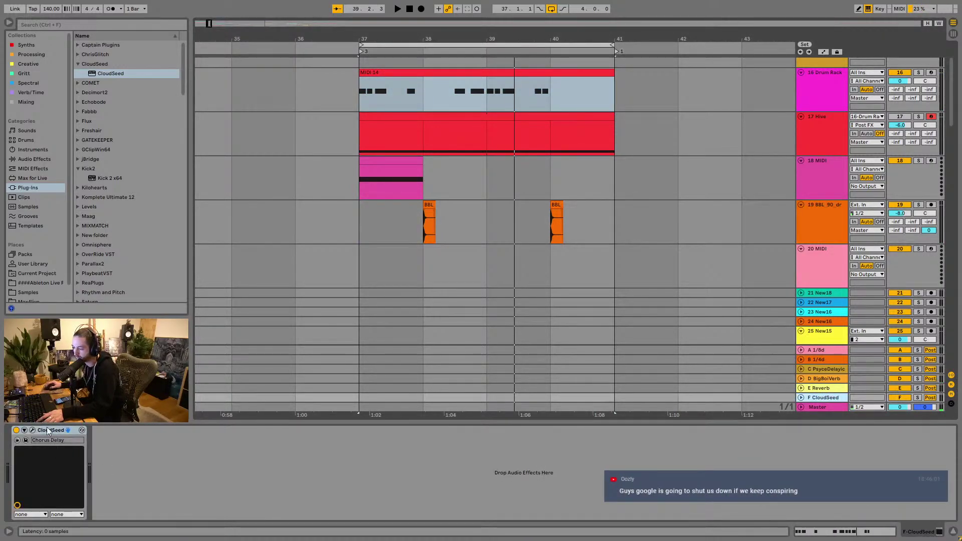
click(32, 430)
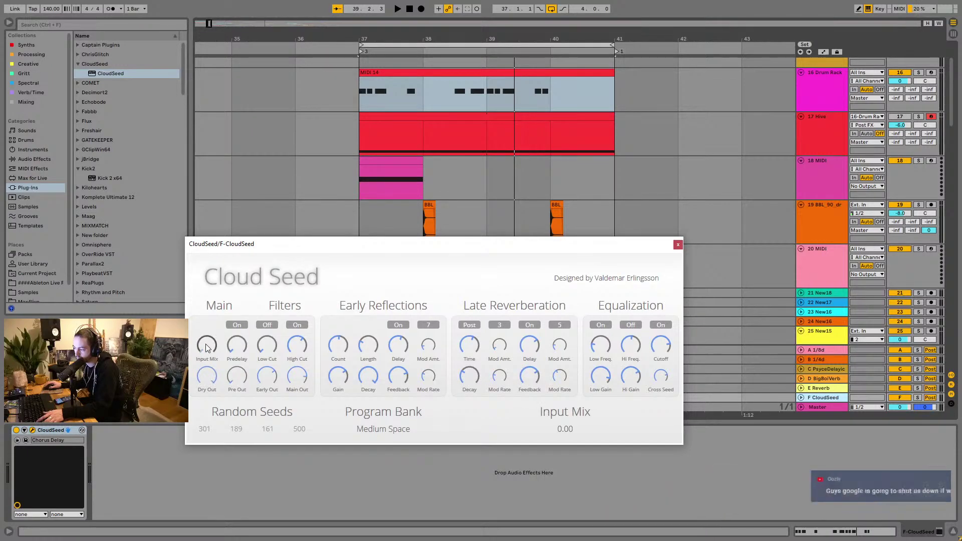
click(677, 244)
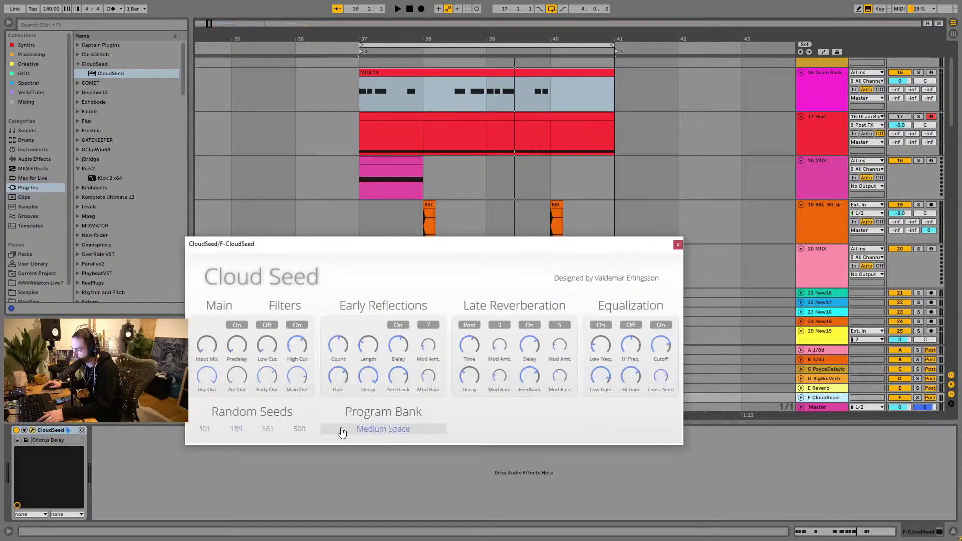
click(373, 429)
mouse_move(424, 435)
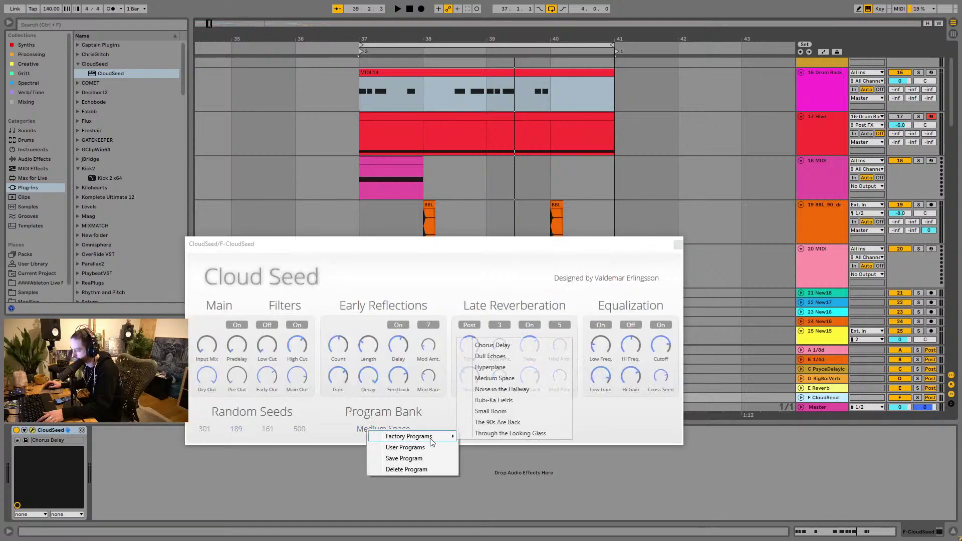
click(520, 368)
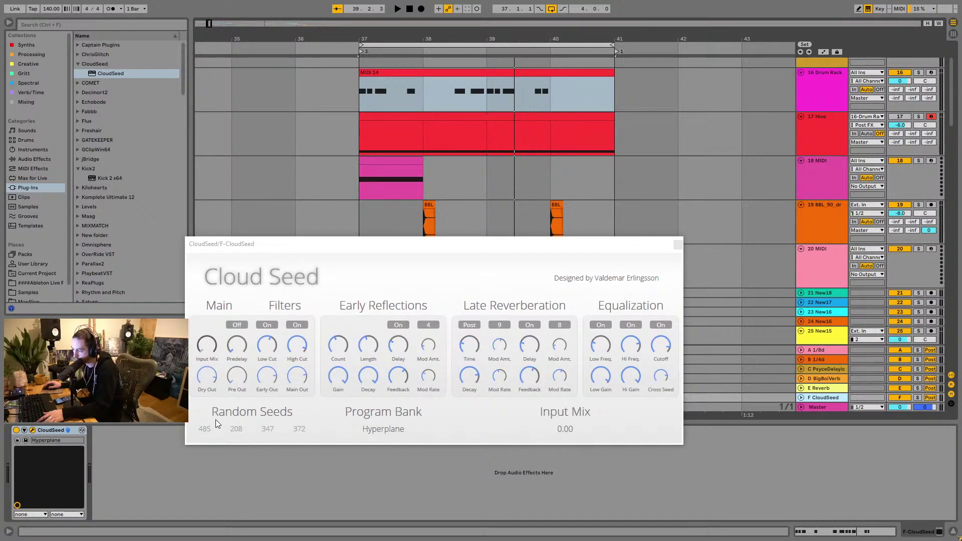
Step: Play the loop to audition the Hyperplane reverb and close the CloudSeed window
click(431, 203)
key(space)
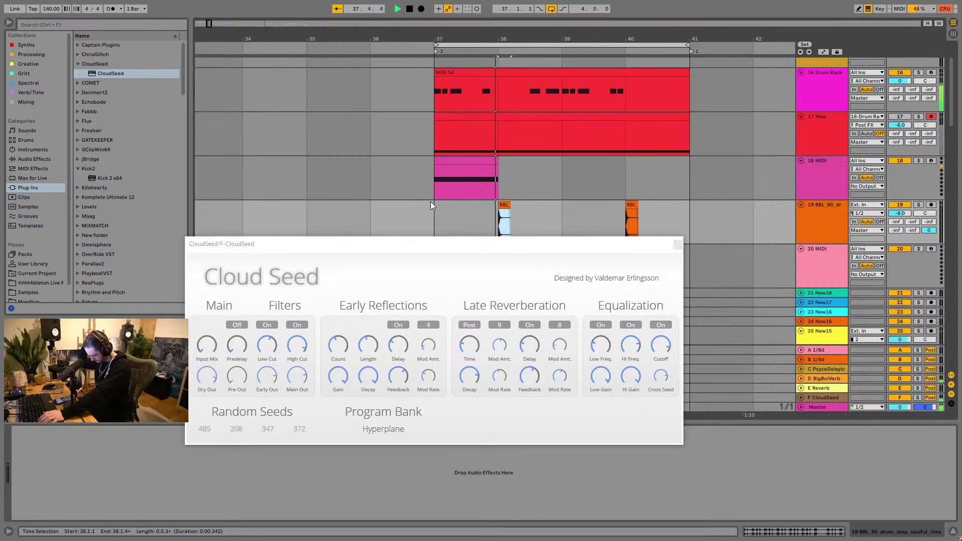
click(678, 245)
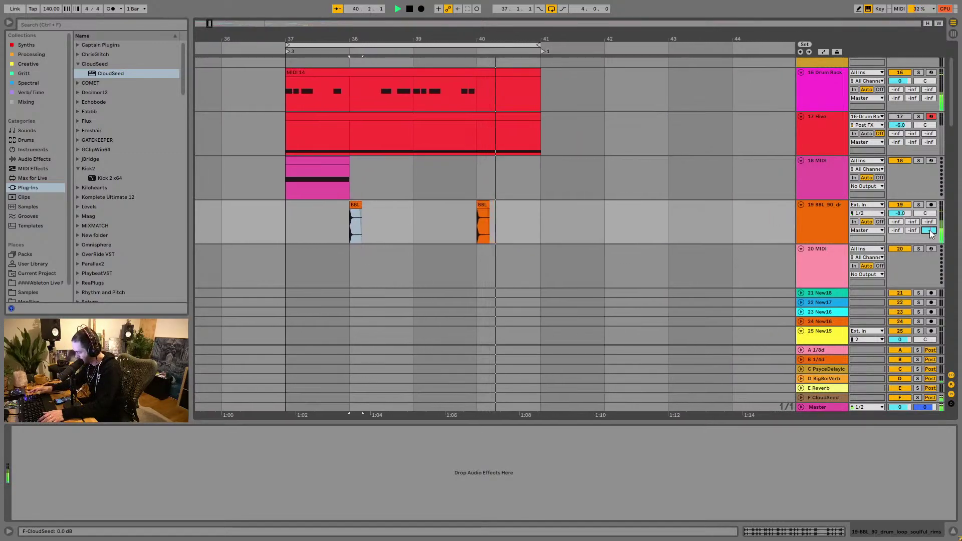
Step: Try the BBL drum loop track's send to return F at -10 dB and set it to -6 dB
text(-10)
key(Return)
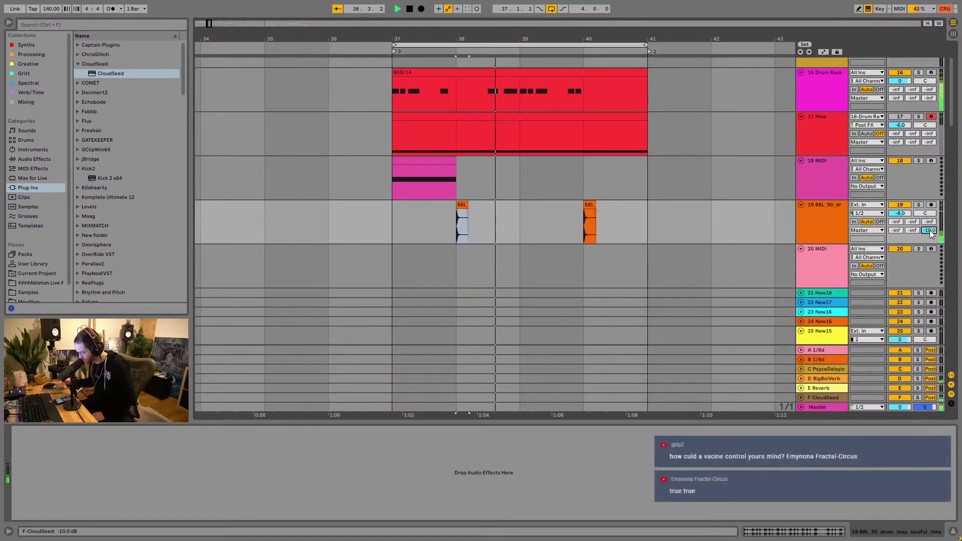
text(-6)
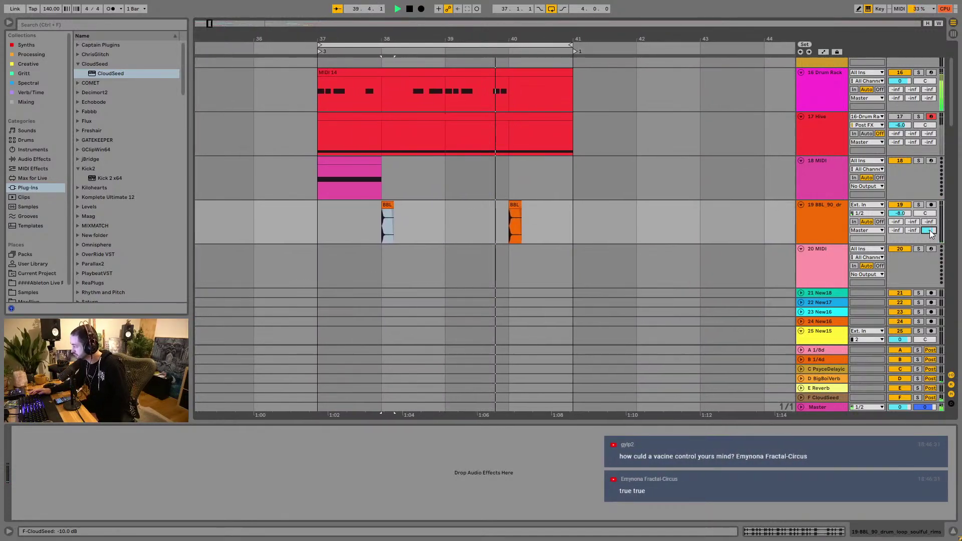
key(Return)
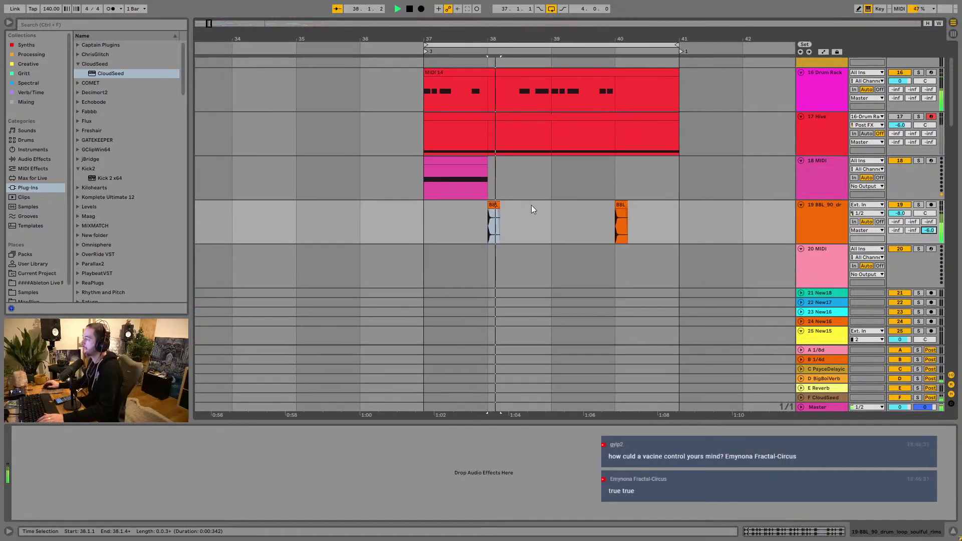
Step: Stop the loop, solo the New18 stem on track 21, play it from bar 1 and unfold its track
drag(478, 38, 434, 179)
scroll(434, 180, down, 2)
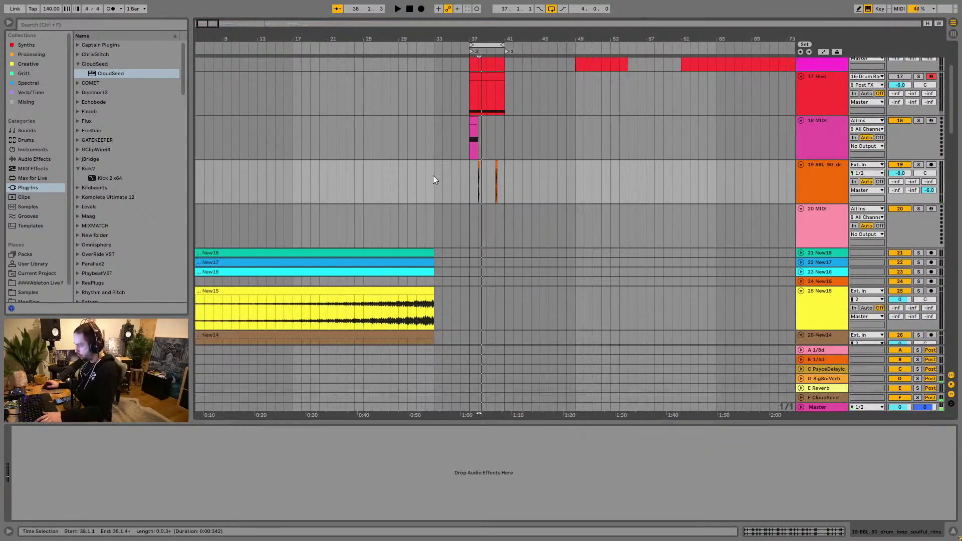
drag(215, 40, 258, 39)
click(283, 253)
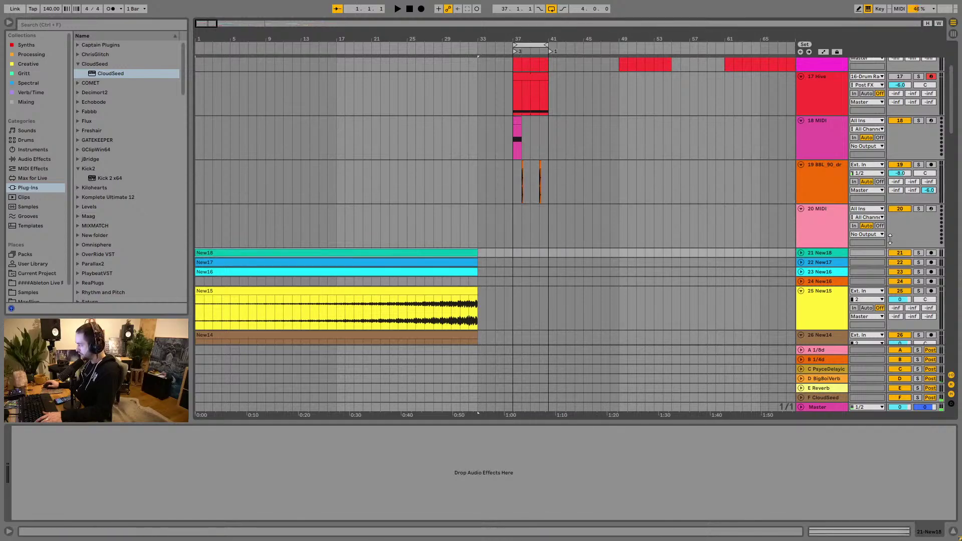
click(918, 253)
key(space)
click(800, 253)
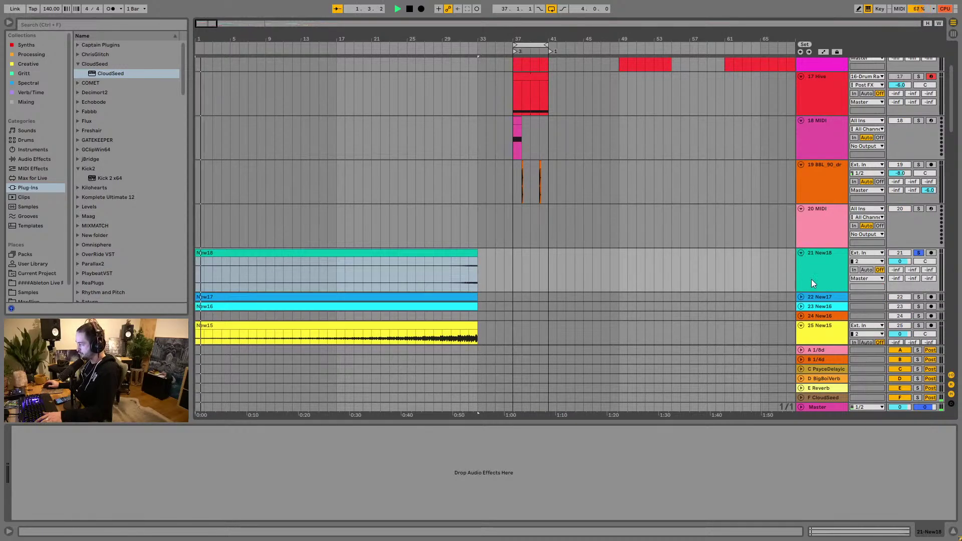
Step: Unfold the New17 and New16 stem tracks and solo track 23 to audition the New16 stem
click(801, 297)
scroll(800, 301, down, 2)
click(801, 301)
scroll(901, 291, down, 2)
click(918, 273)
scroll(852, 285, down, 1)
click(800, 295)
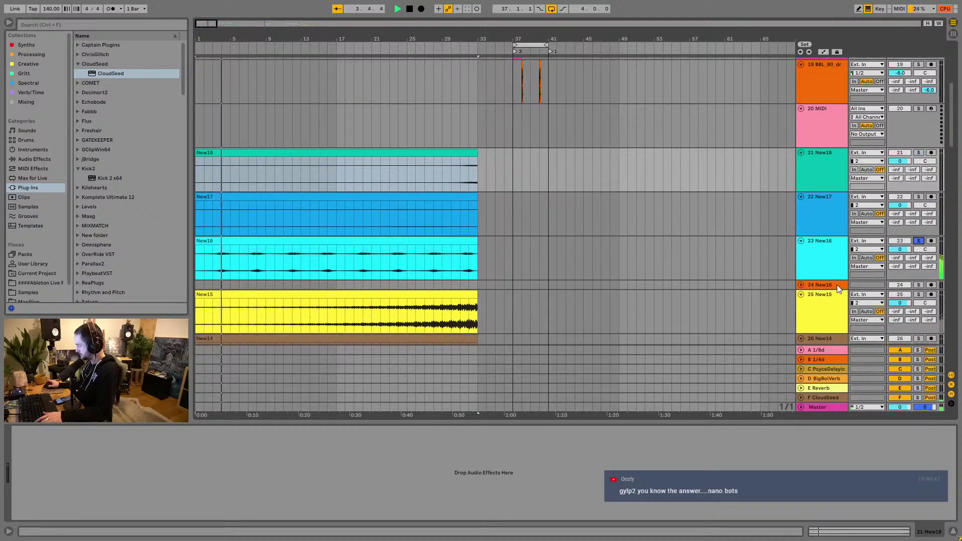
Step: Unfold tracks 24, 26 and 27 and solo track 26 to audition the New14 stem
click(801, 285)
scroll(804, 285, down, 4)
click(801, 291)
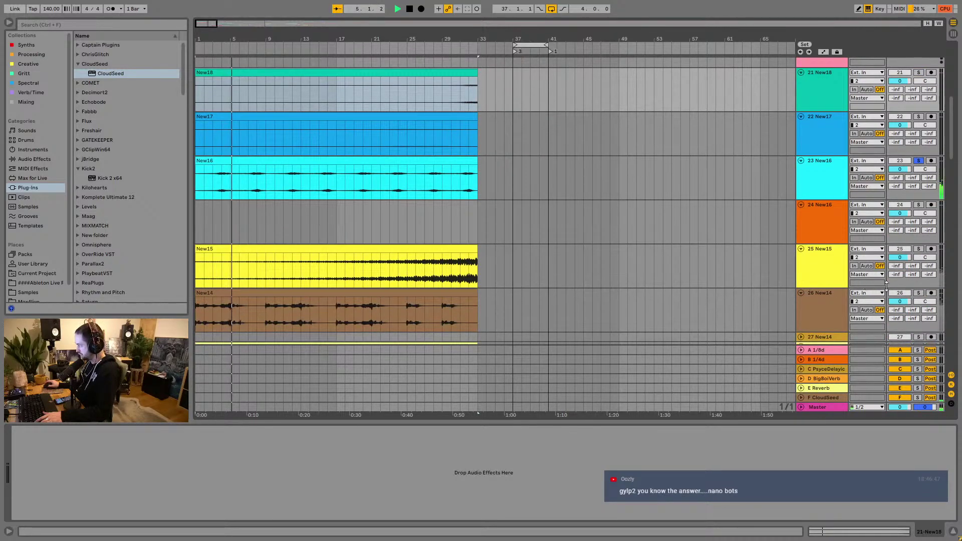
click(919, 292)
scroll(837, 298, down, 2)
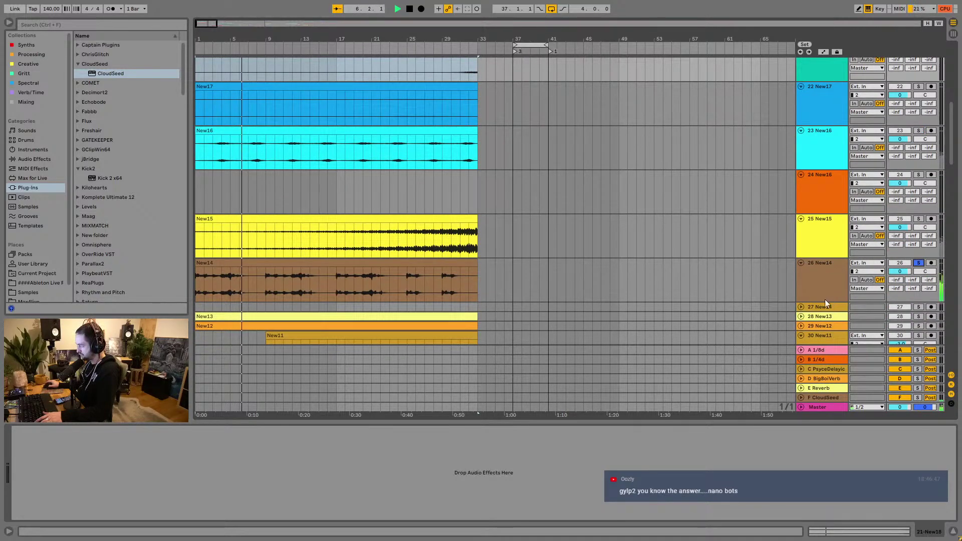
click(800, 306)
scroll(757, 307, down, 4)
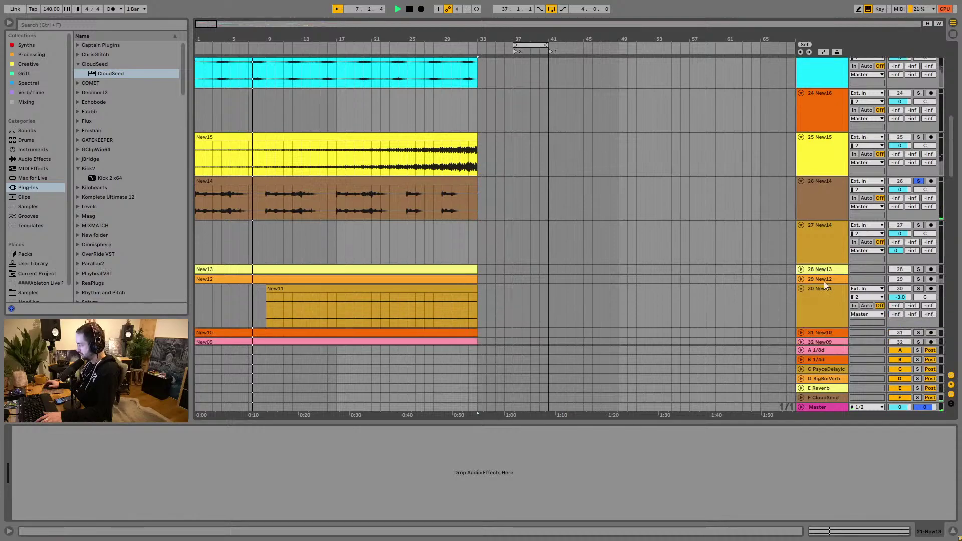
Step: Unfold the New13, New12 and New10 tracks and audition the soloed New12 stem from bar 2
click(801, 270)
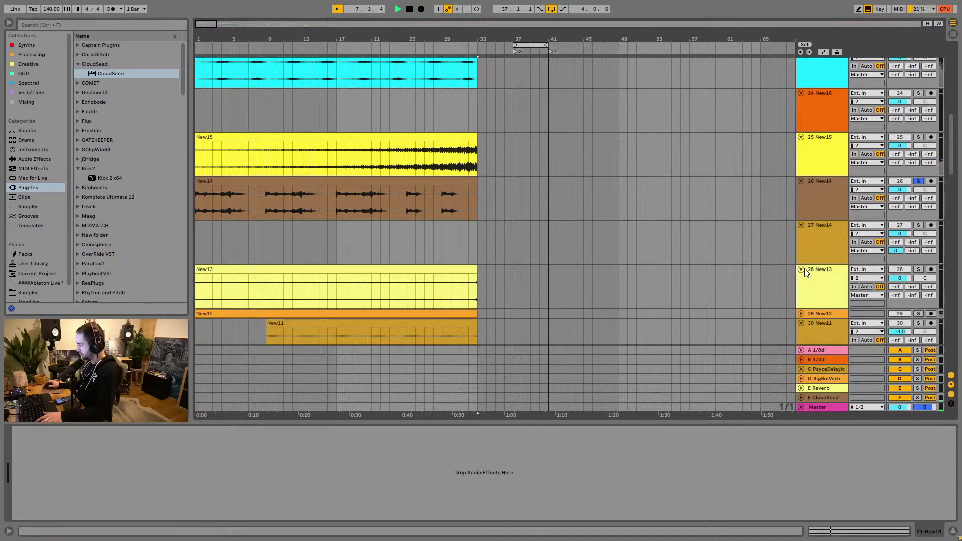
click(801, 313)
click(918, 305)
click(206, 326)
scroll(223, 308, down, 3)
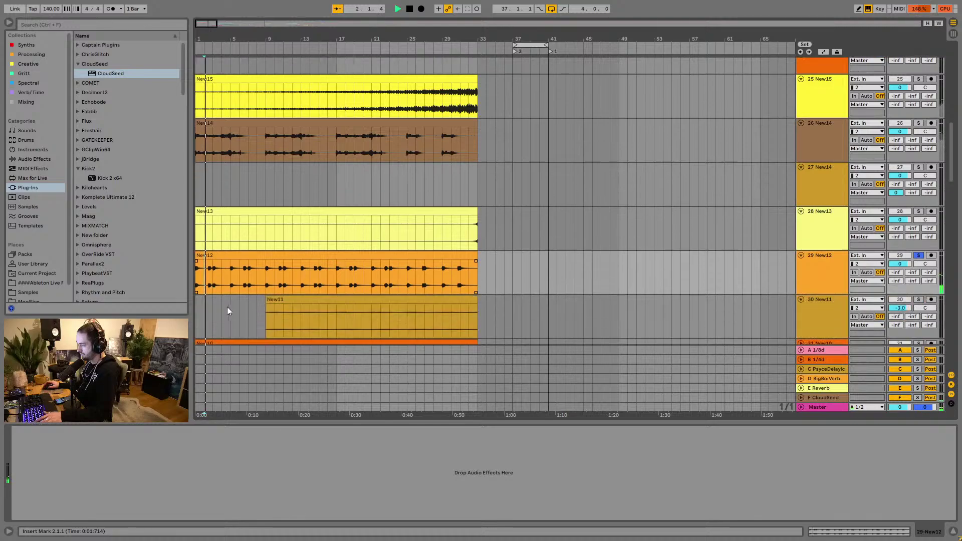
scroll(804, 303, down, 2)
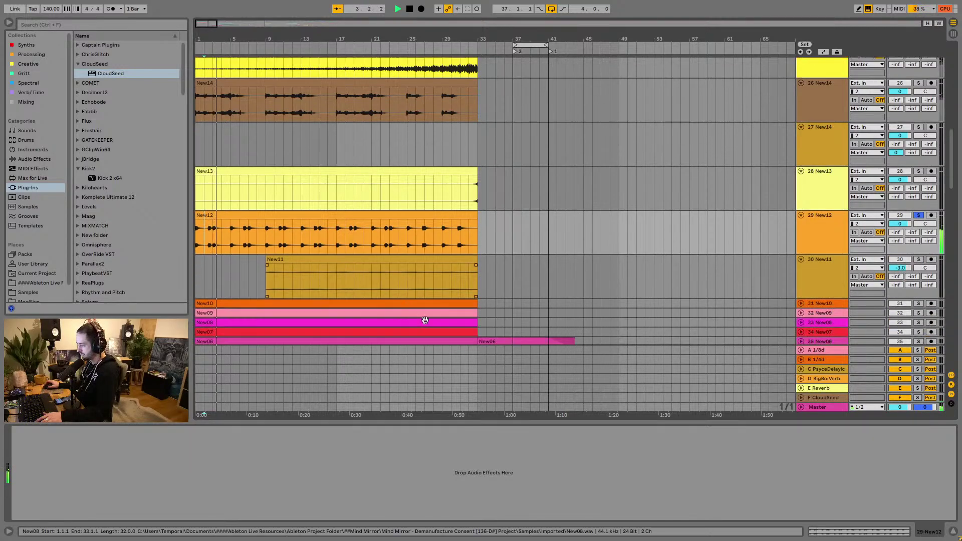
click(801, 303)
scroll(390, 247, down, 1)
scroll(545, 149, up, 2)
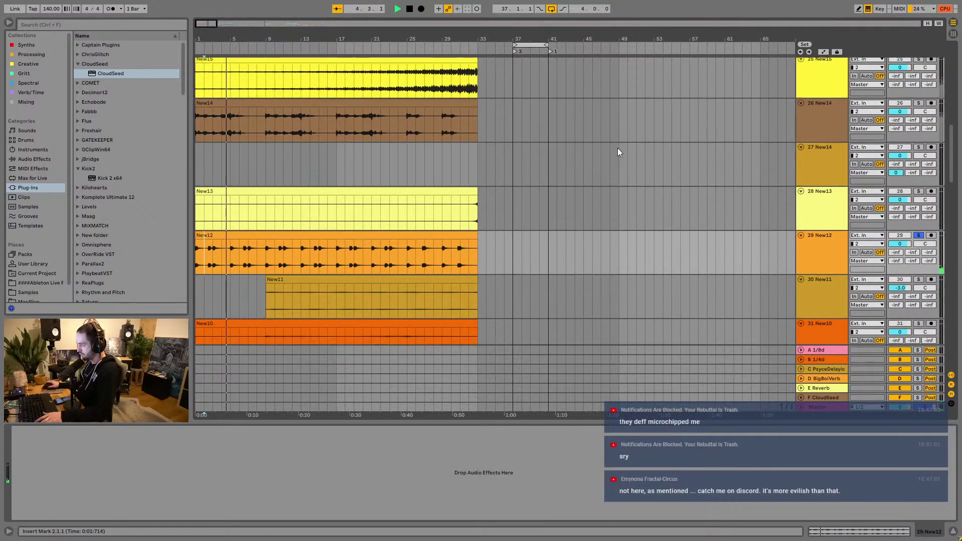
Step: Solo track 26 again and examine the New14 stem between bars 1 and 9 while it plays
click(919, 103)
drag(228, 39, 305, 73)
click(257, 130)
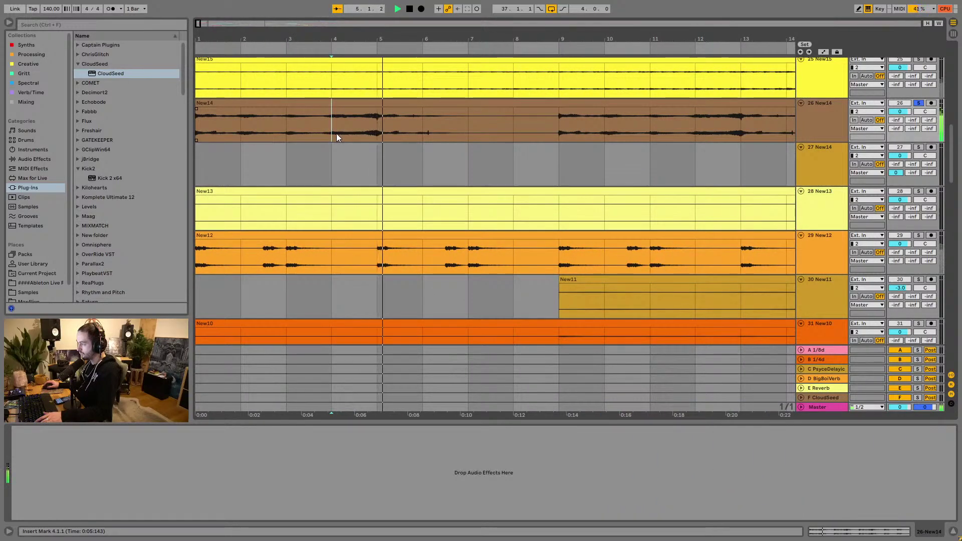
click(377, 136)
drag(376, 135, 543, 139)
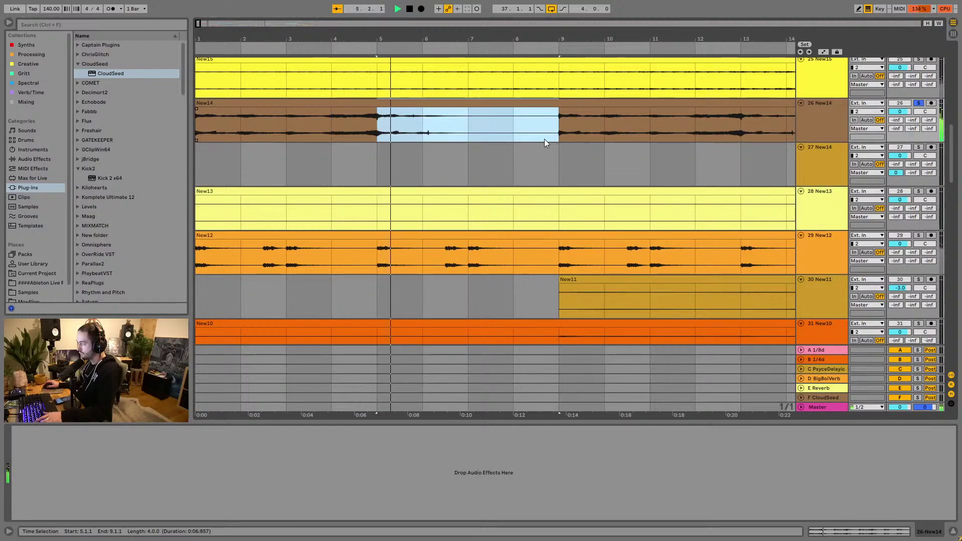
click(299, 133)
click(245, 44)
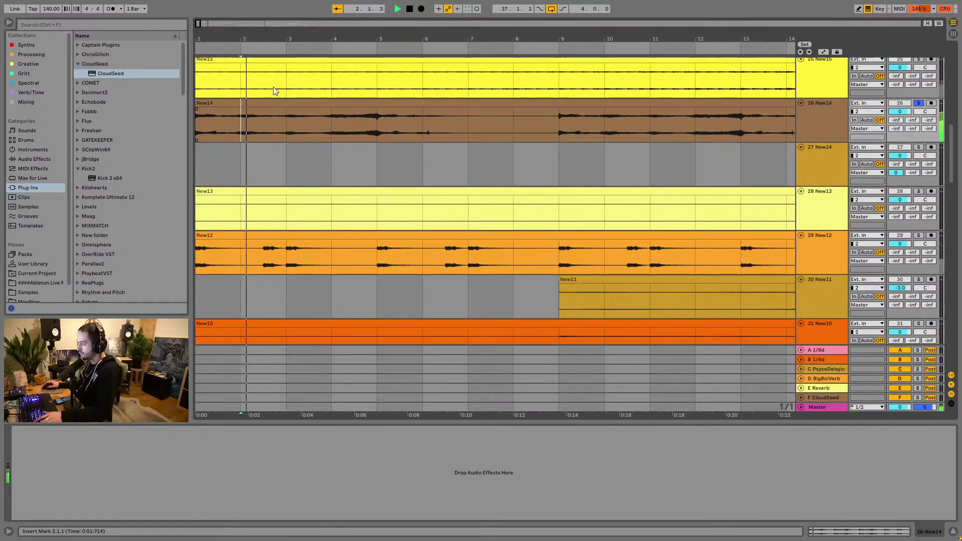
Step: Restart the soloed New14 stem from bar 1 to hear its opening phrase
click(241, 129)
key(space)
drag(240, 130, 320, 127)
click(209, 131)
key(space)
Step: Copy bars 1 to 9 of the New14 stem and paste them at bar 37 on the same track
drag(230, 133, 553, 125)
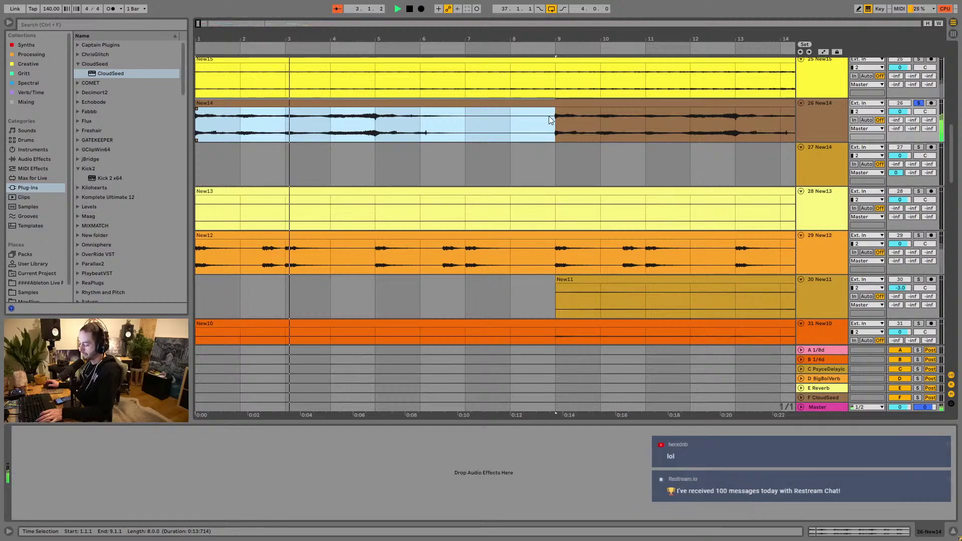
mouse_move(535, 40)
mouse_down()
mouse_move(451, 30)
mouse_move(332, 122)
mouse_up()
key(space)
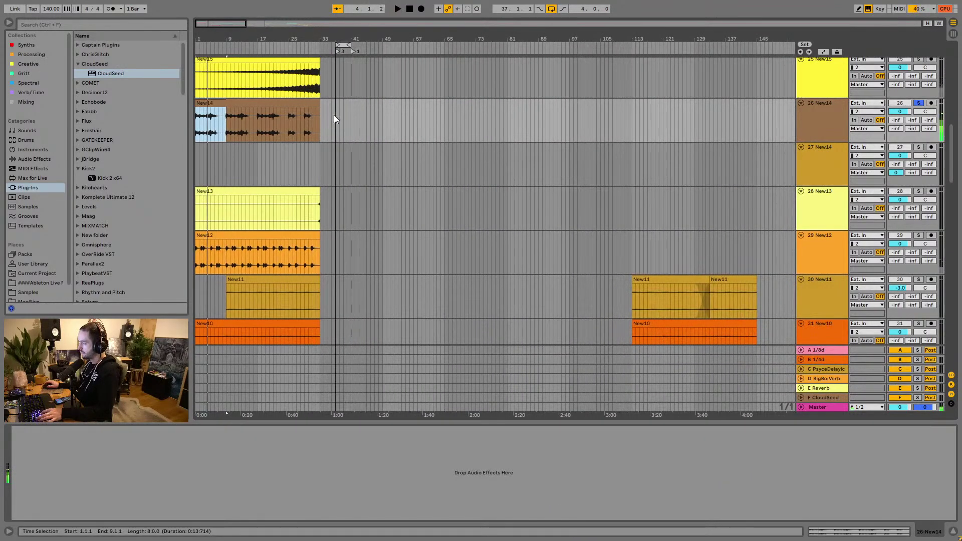
click(335, 115)
key(ctrl+v)
drag(329, 33, 441, 75)
Step: Play the pasted New14 clip in solo and unsolo track 26 to hear it with the drums
key(space)
scroll(811, 132, up, 5)
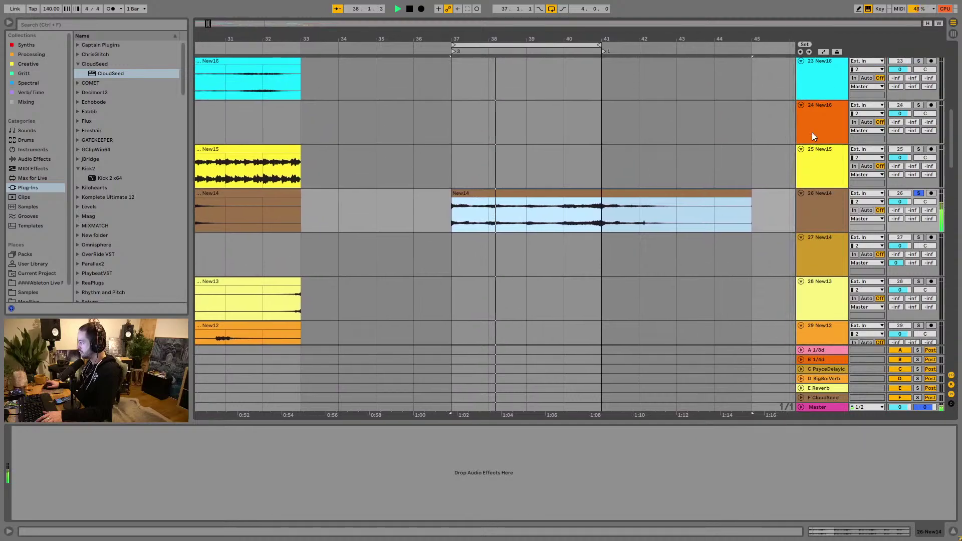
click(918, 283)
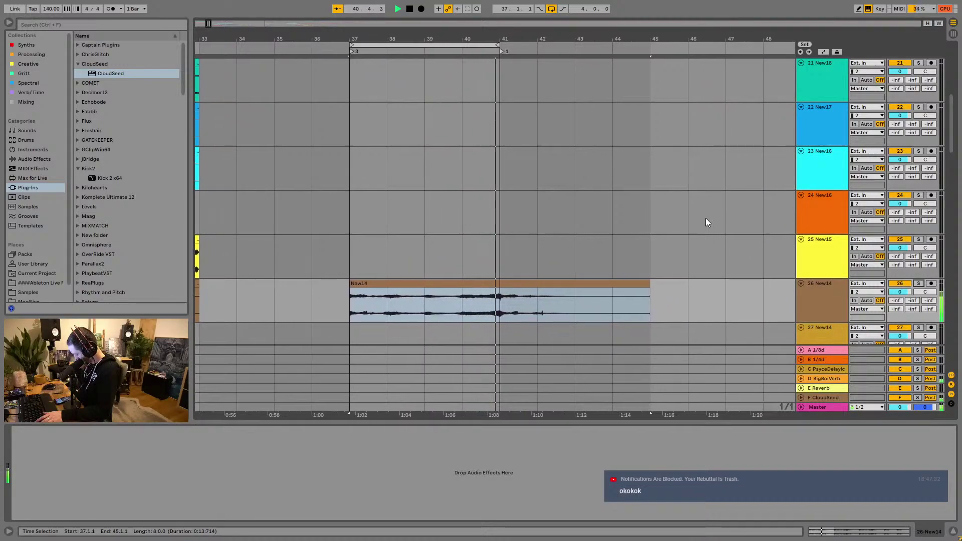
Step: Duplicate the Drum Rack clip and BBL drum hits to bars 41 to 45 and extend the loop to eight bars
scroll(691, 173, up, 5)
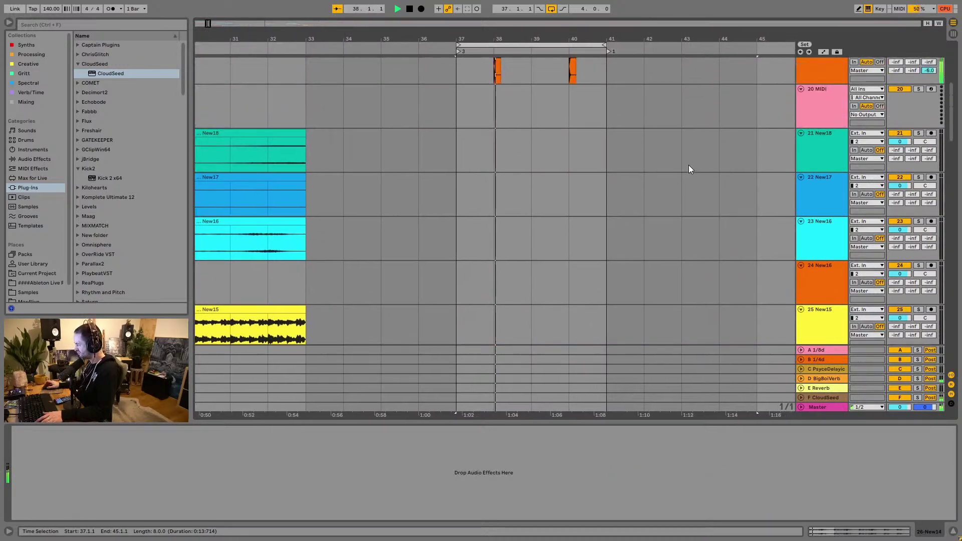
scroll(688, 169, up, 3)
click(484, 93)
key(ctrl+d)
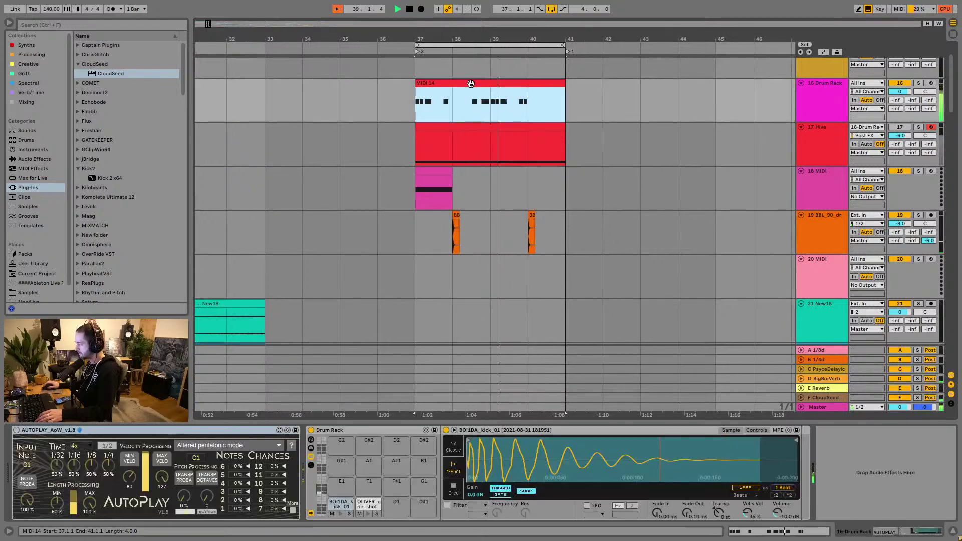
drag(457, 219, 563, 219)
key(ctrl+d)
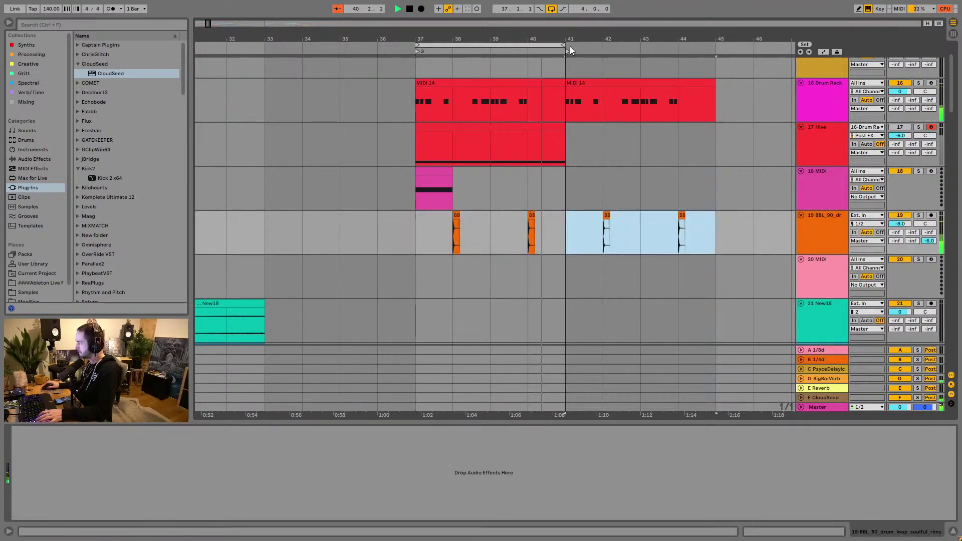
drag(562, 44, 713, 44)
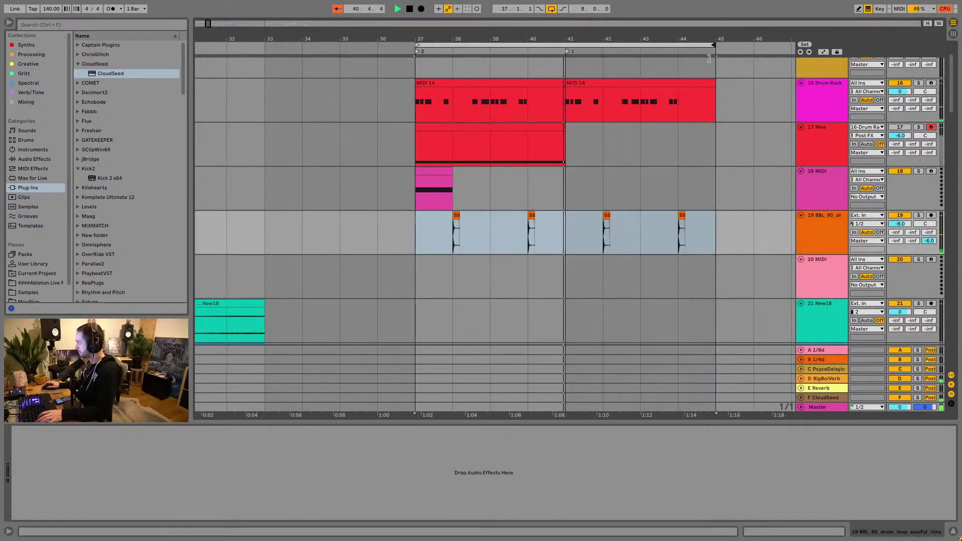
Step: Listen to the eight-bar loop while examining the New14 clip, and set the insert marker at bar 40
click(650, 149)
scroll(576, 70, right, 3)
scroll(535, 170, down, 4)
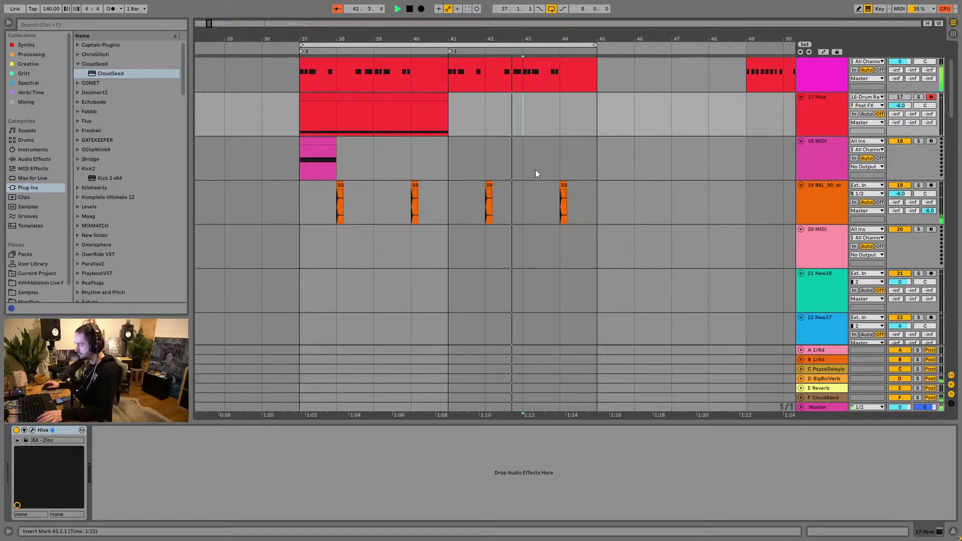
scroll(541, 188, down, 8)
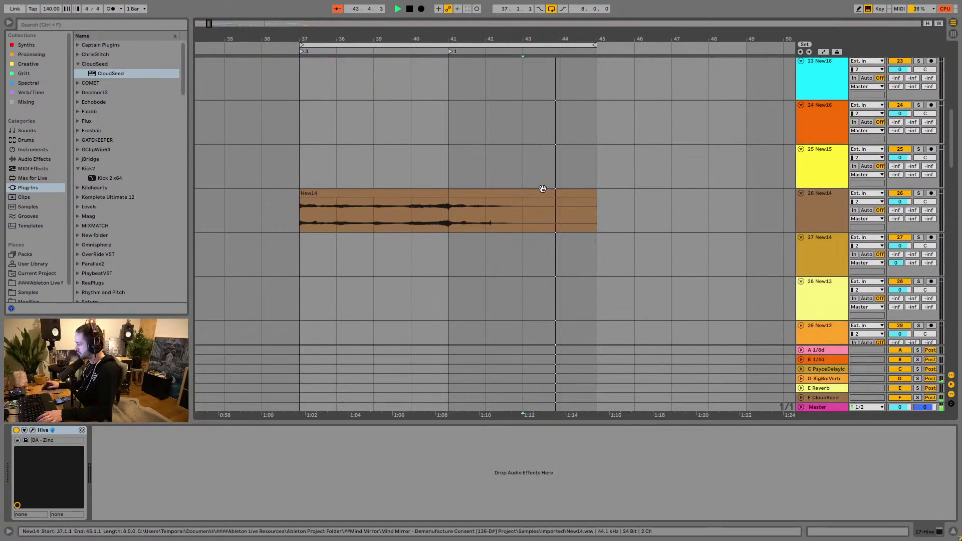
scroll(543, 188, down, 1)
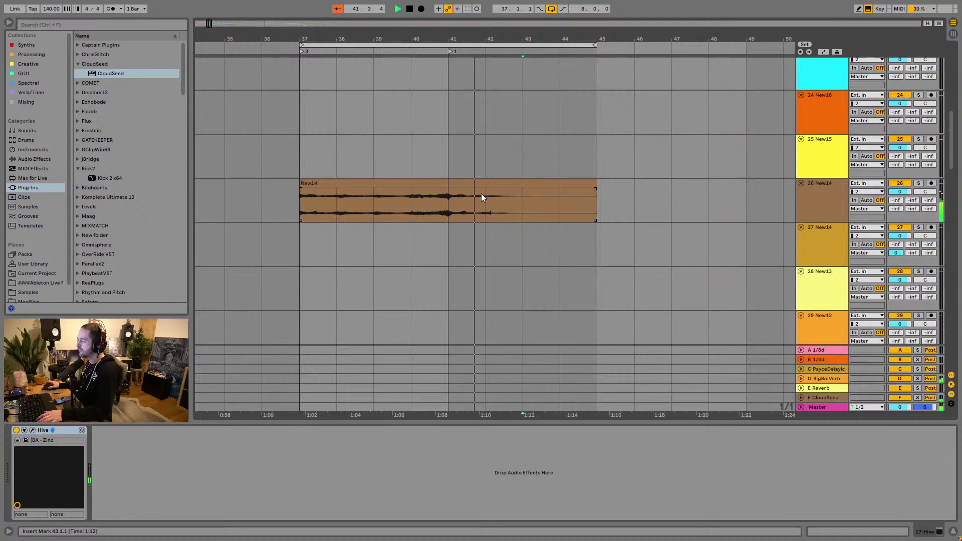
scroll(479, 237, up, 3)
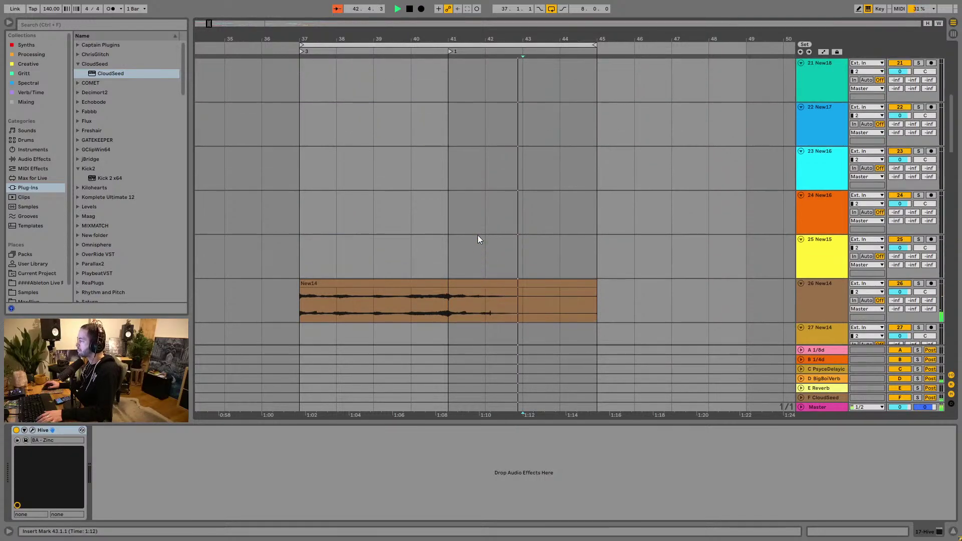
click(413, 278)
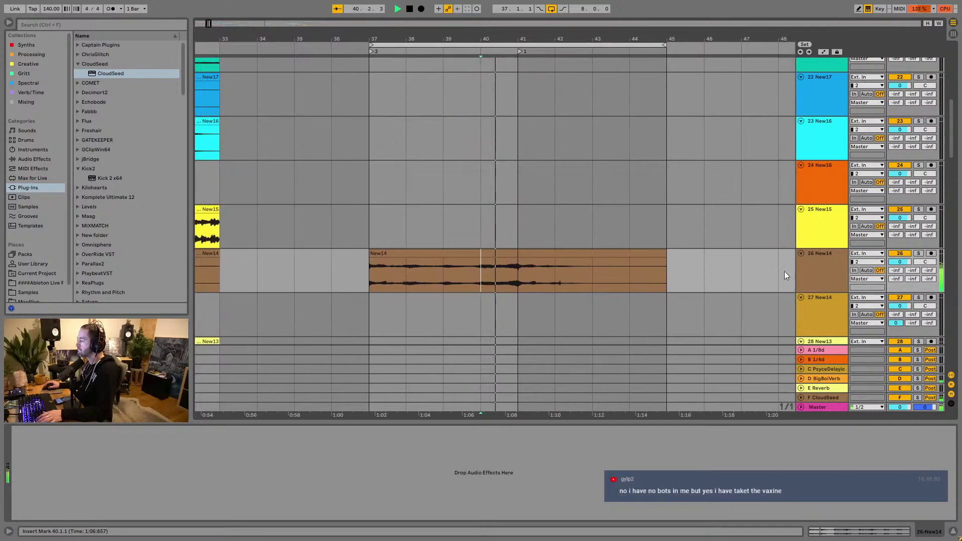
Step: Solo track 26, audition the New14 clip from bar 41 and stop playback
click(919, 254)
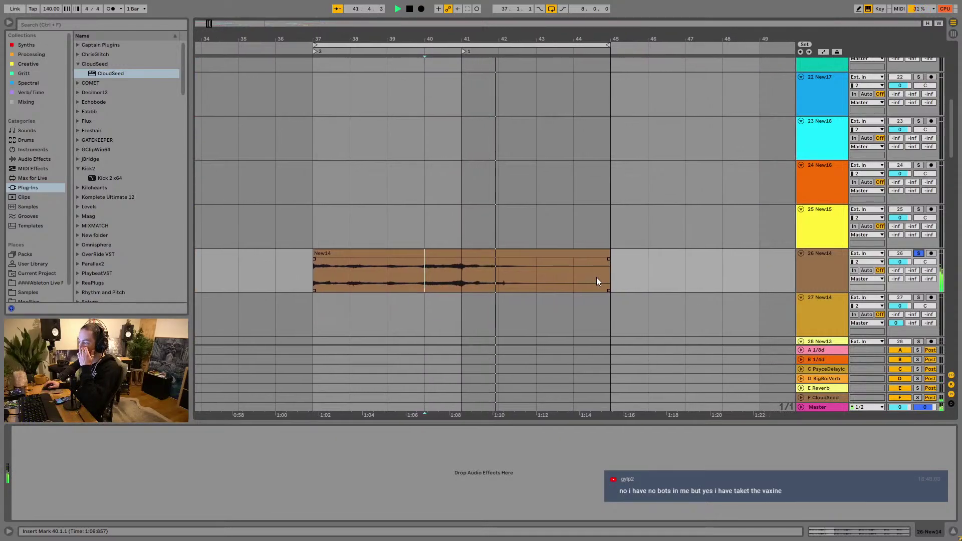
key(space)
click(421, 284)
key(space)
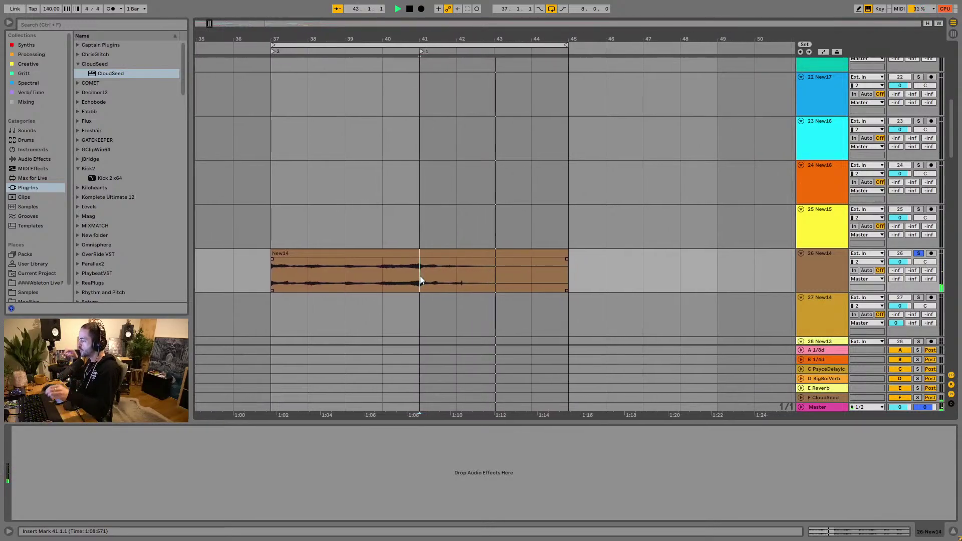
key(space)
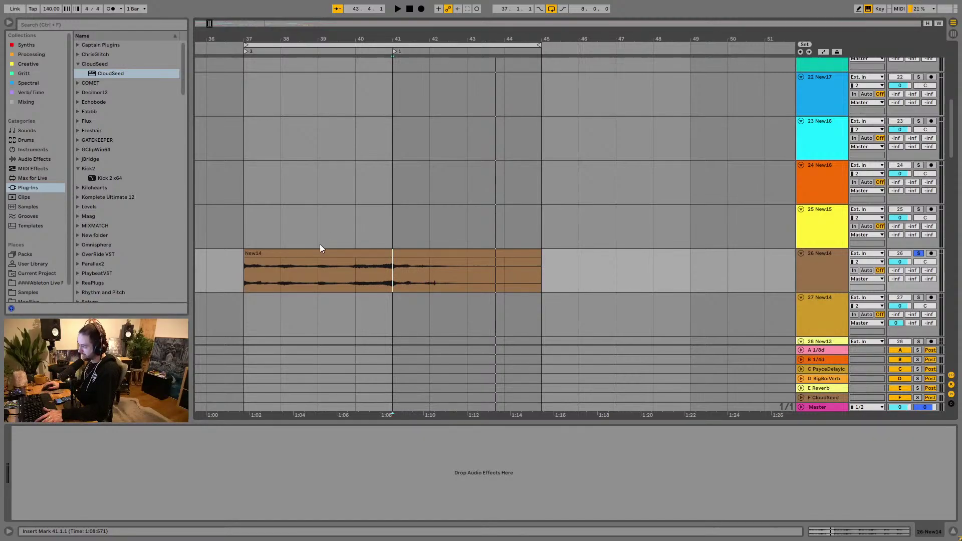
Step: Move the New14 clip two bars later to start at bar 39 and place the insert marker at bar 37
drag(311, 252, 347, 260)
click(239, 218)
click(252, 270)
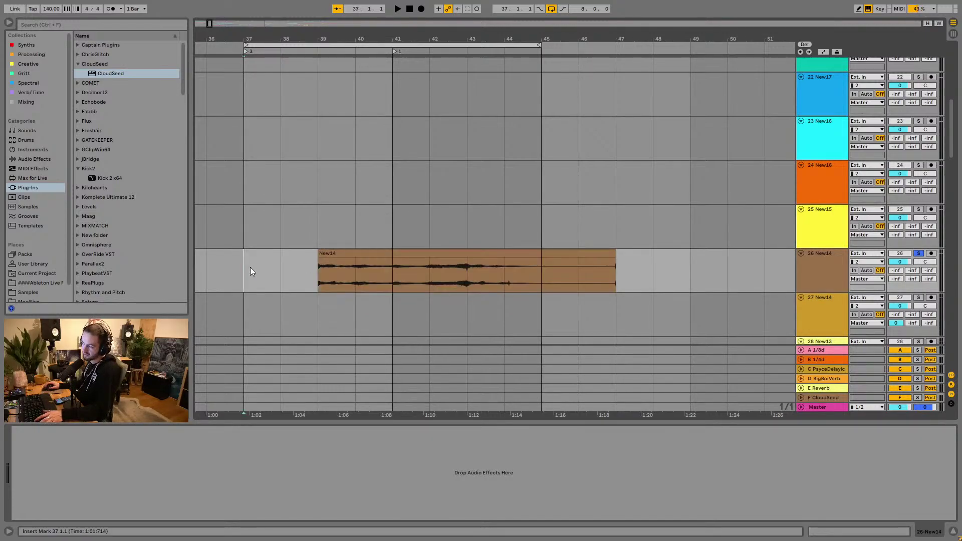
Step: Play briefly from bar 37, stop, unsolo track 26 and reset the insert marker to bar 37
key(space)
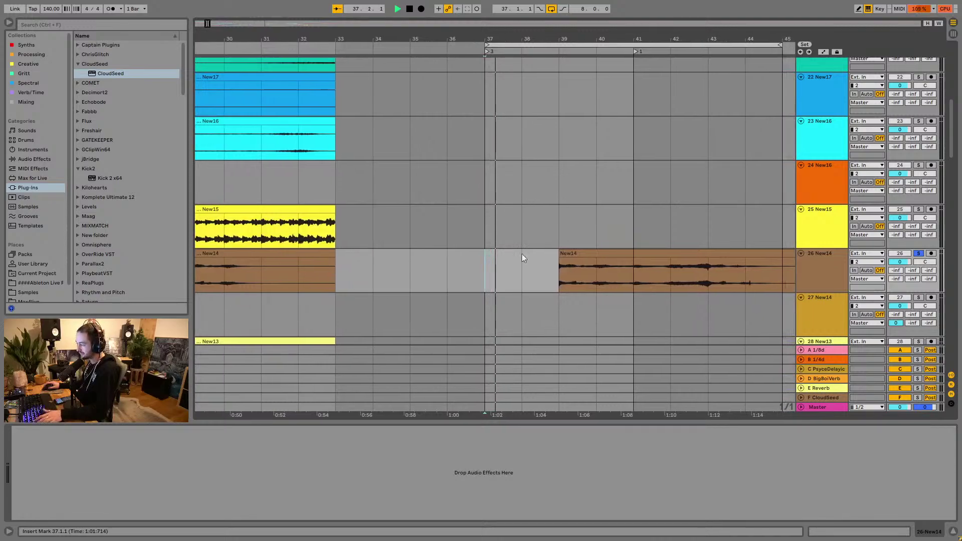
key(space)
click(920, 254)
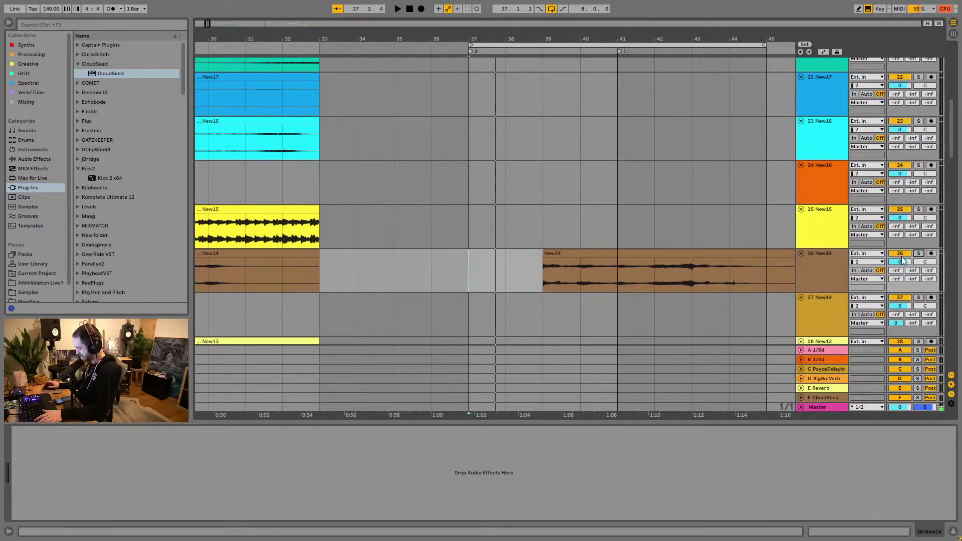
click(496, 260)
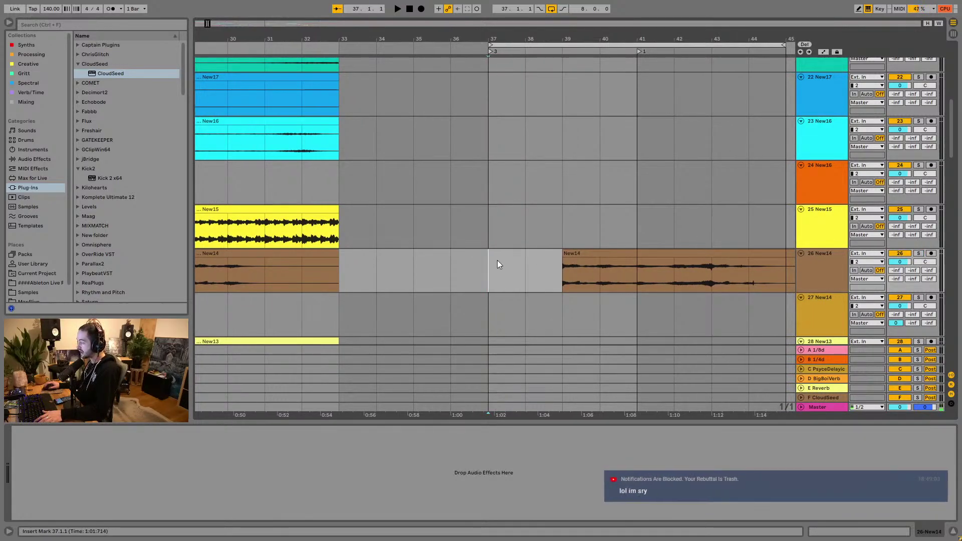
scroll(520, 217, up, 8)
scroll(538, 211, up, 2)
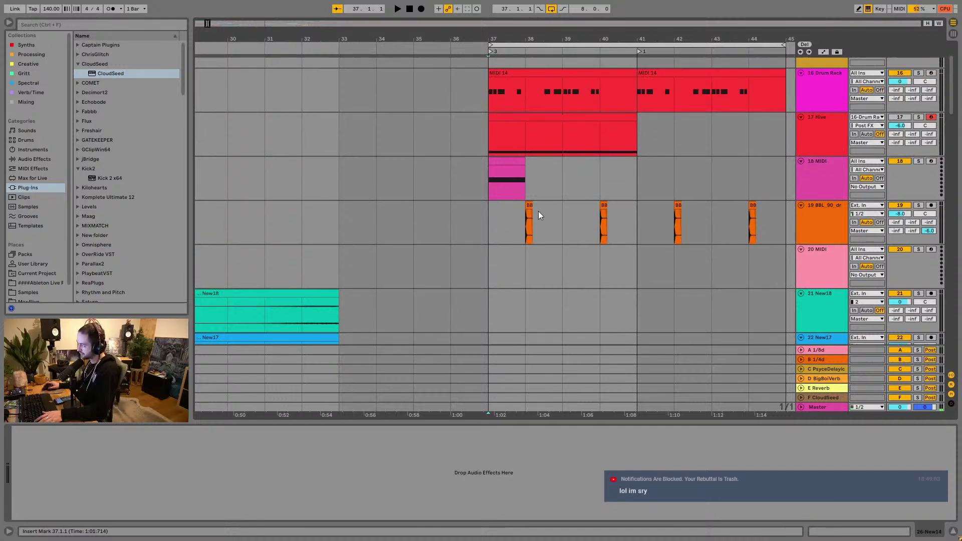
Step: Fade in the New14 clip on track 26 over about one bar from bar 39 and audition the loop from bar 37
drag(588, 37, 485, 36)
key(space)
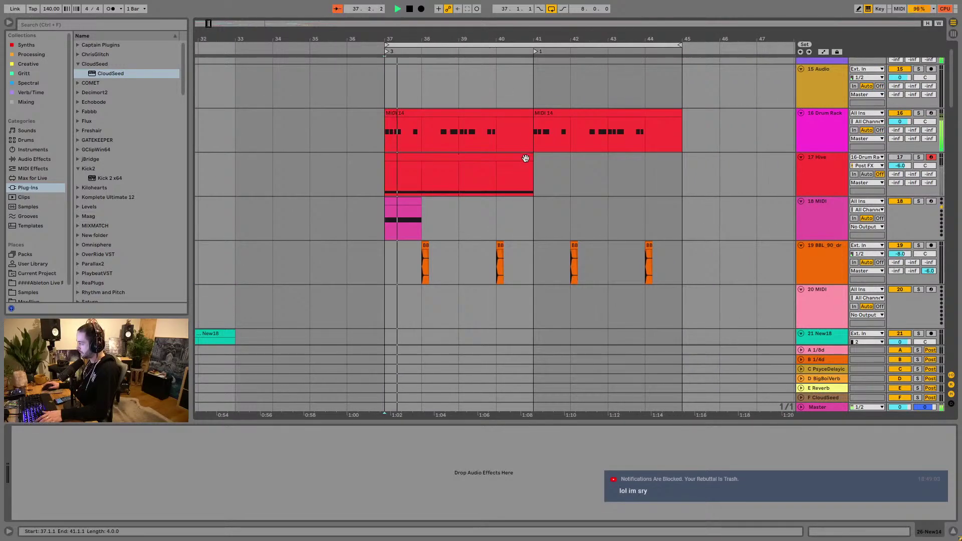
scroll(523, 167, down, 6)
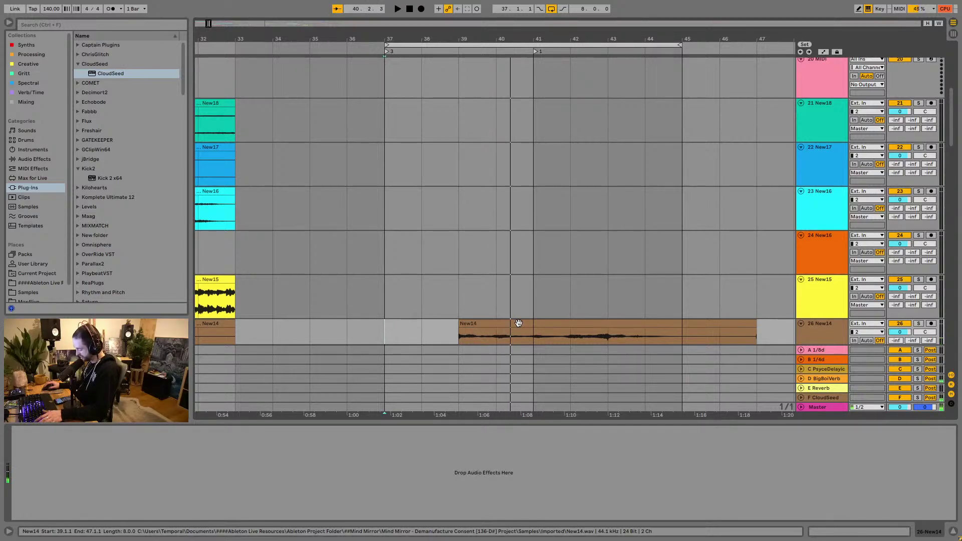
scroll(518, 323, down, 2)
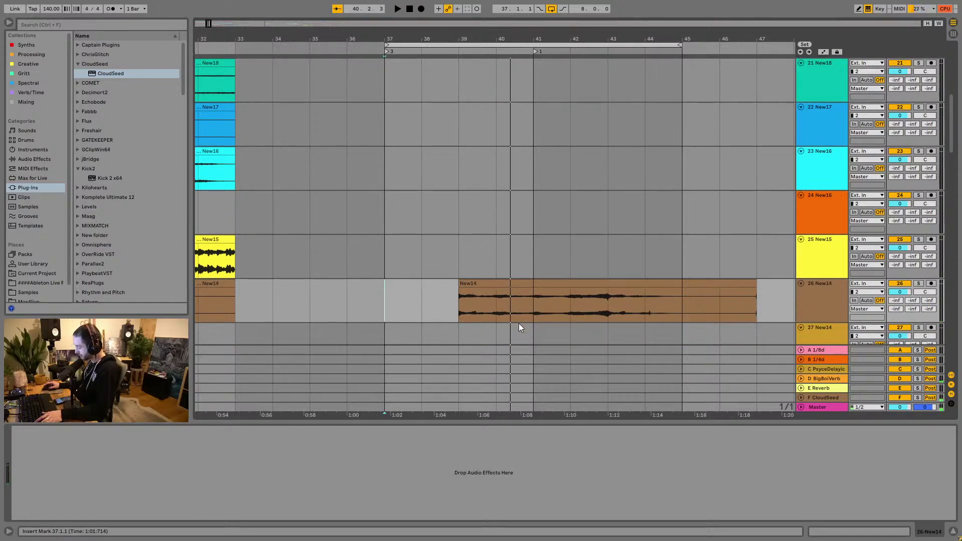
drag(460, 295, 505, 290)
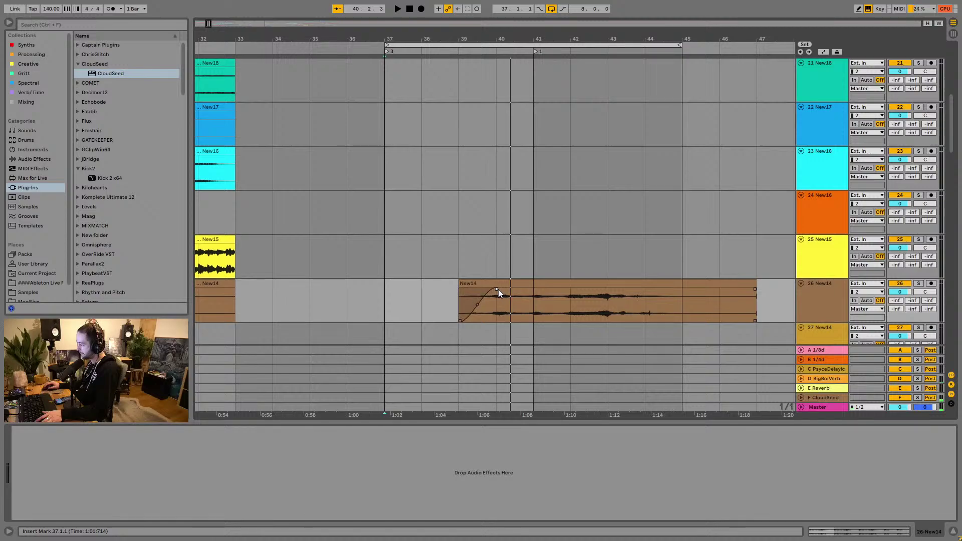
key(space)
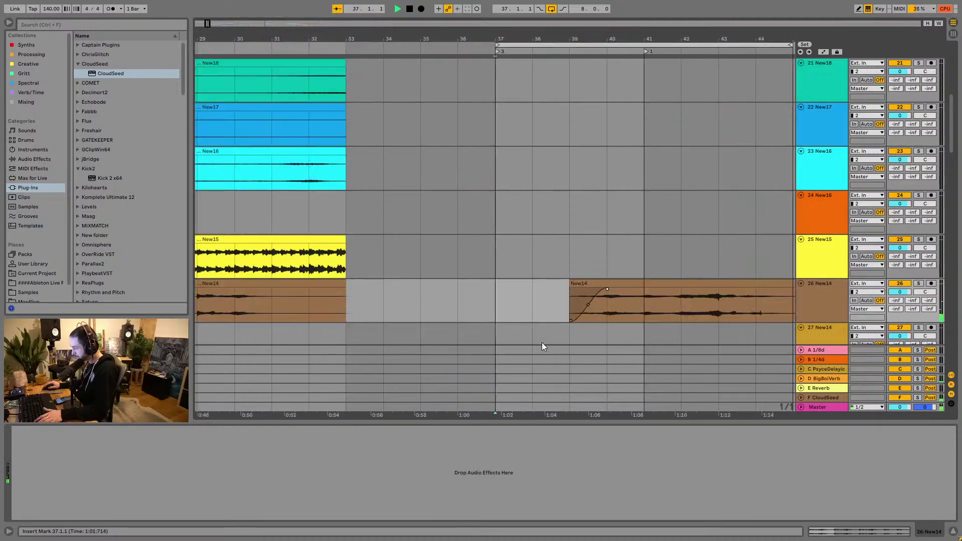
key(space)
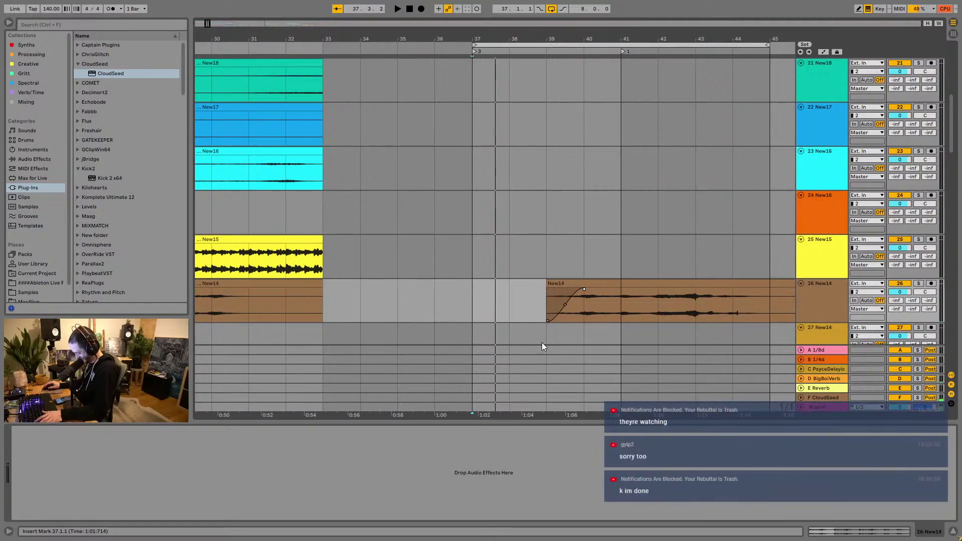
Step: Move the New14 clip two bars earlier to start at bar 37, solo track 26 and split the clip at bar 41
drag(598, 300, 543, 293)
click(628, 313)
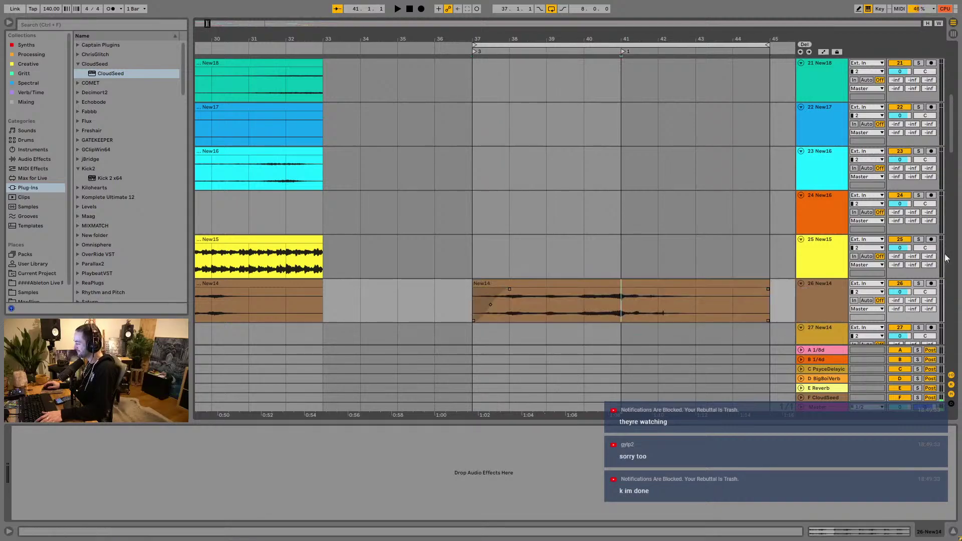
click(918, 283)
scroll(606, 307, right, 4)
key(ctrl+e)
key(space)
Step: Add a one-bar fade-in to the second New14 clip at bar 41 and a one-bar fade-out to the first from bar 40
drag(484, 291, 521, 287)
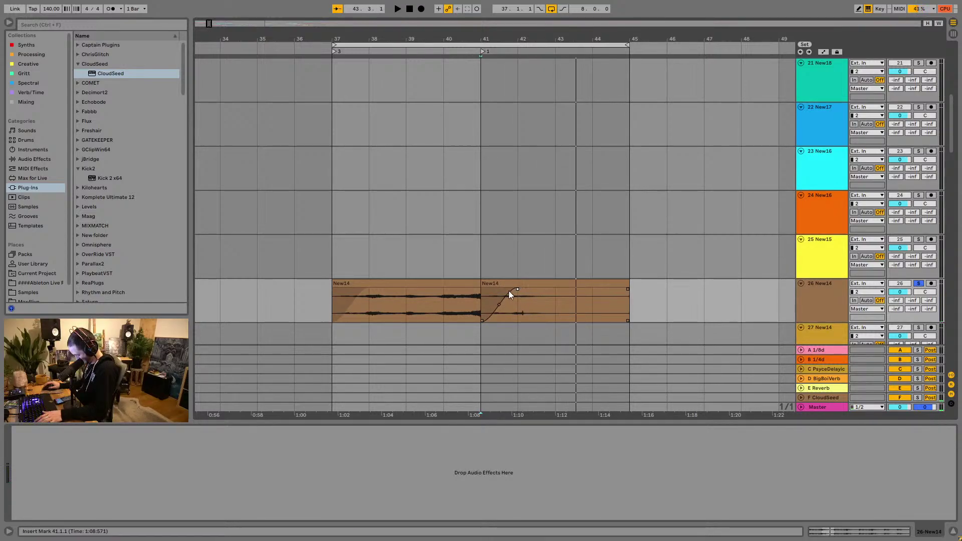
click(426, 301)
key(space)
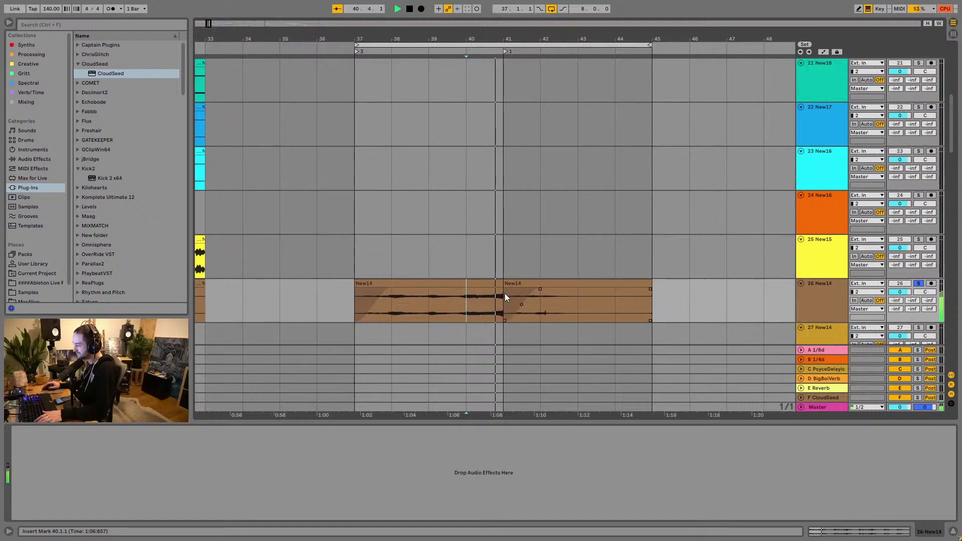
key(space)
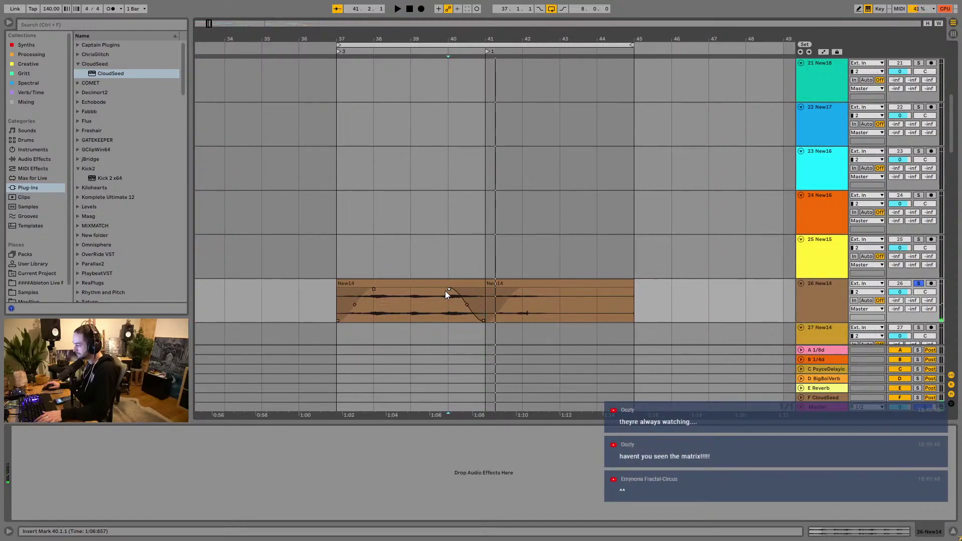
Step: Audition the New14 fades, unsolo track 26 and play the full loop from bar 37
key(space)
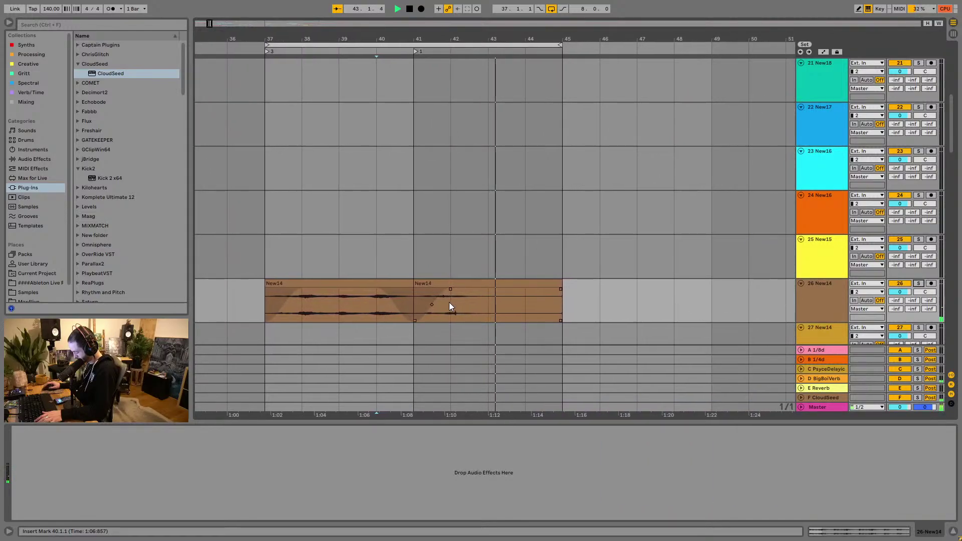
click(252, 264)
scroll(251, 265, up, 10)
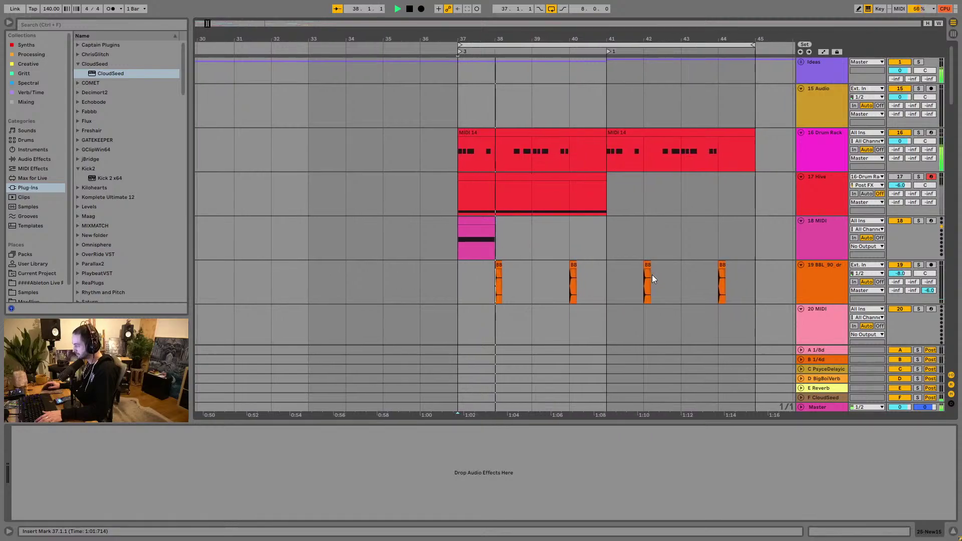
scroll(654, 274, down, 1)
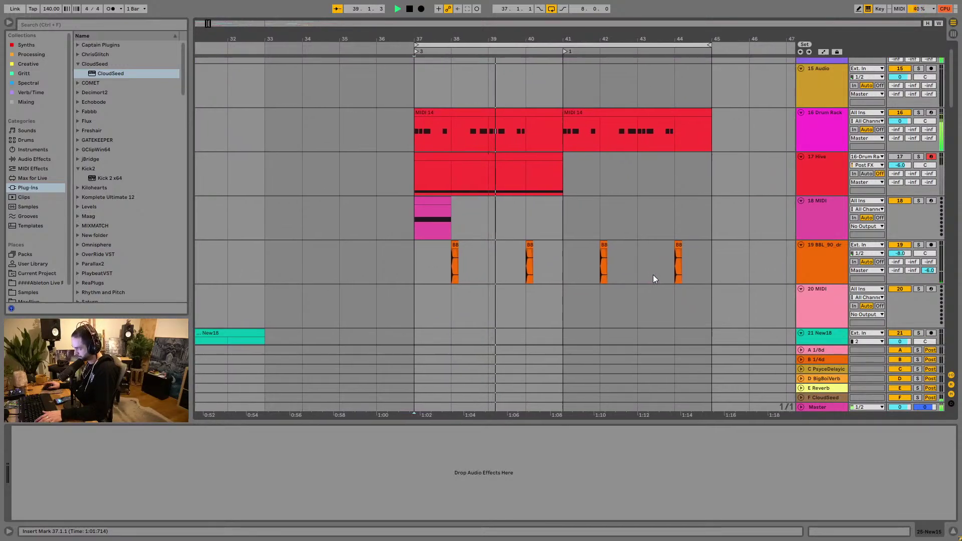
key(space)
Step: Find Serum_x64 in the browser, load it onto MIDI track 18 and close its window after a brief playback
click(416, 198)
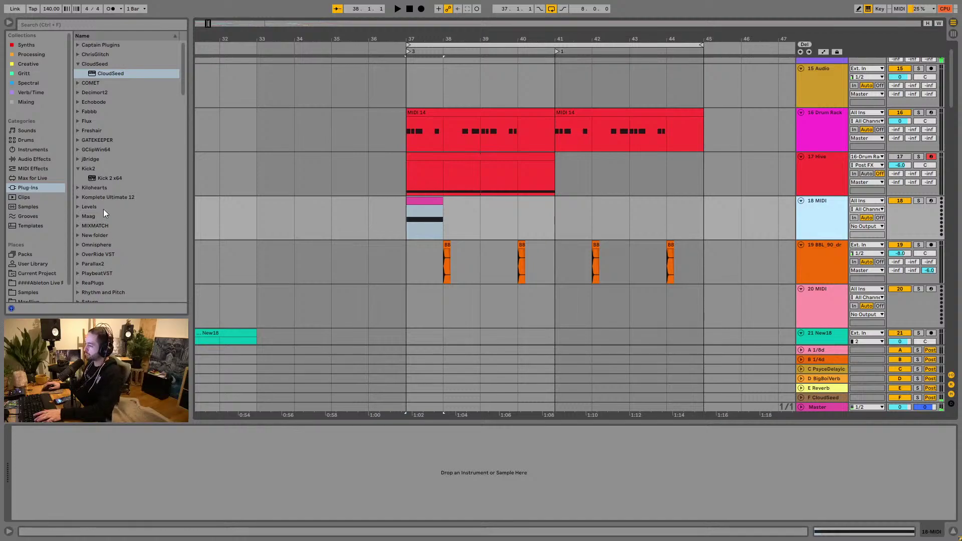
click(88, 26)
text(s)
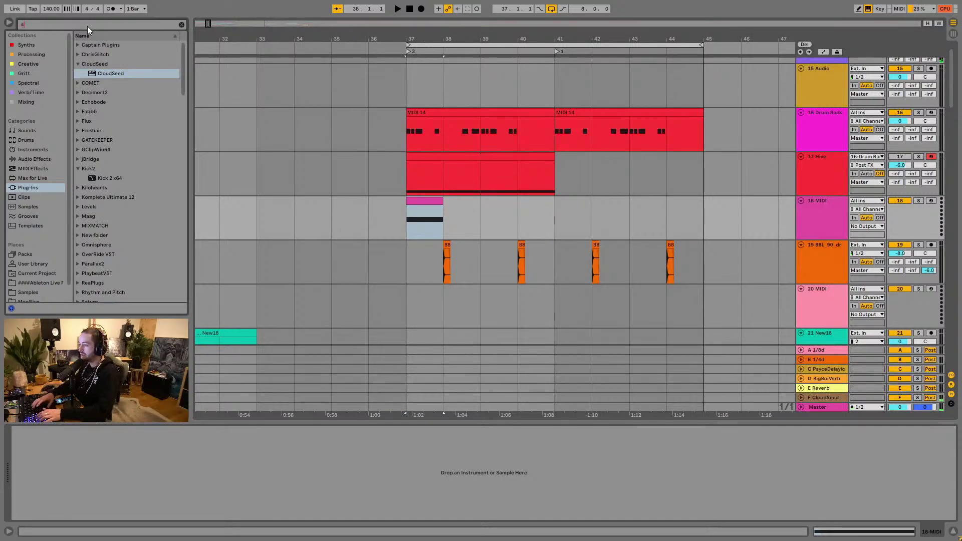
text(eru)
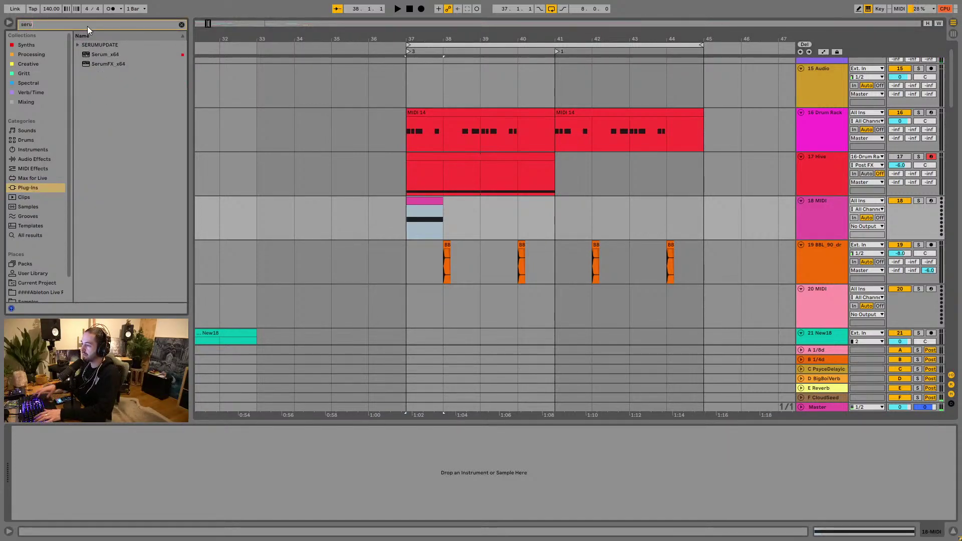
drag(116, 54, 419, 199)
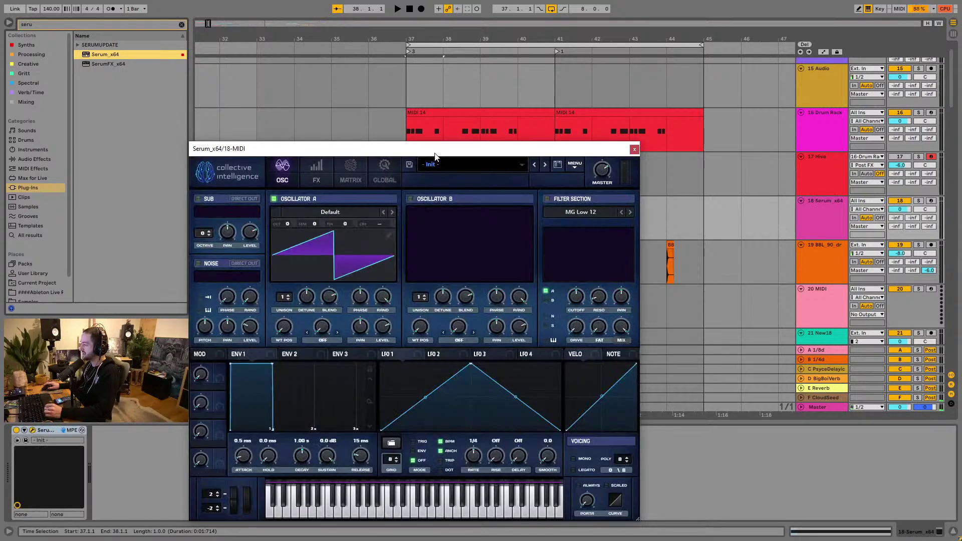
drag(431, 150, 566, 93)
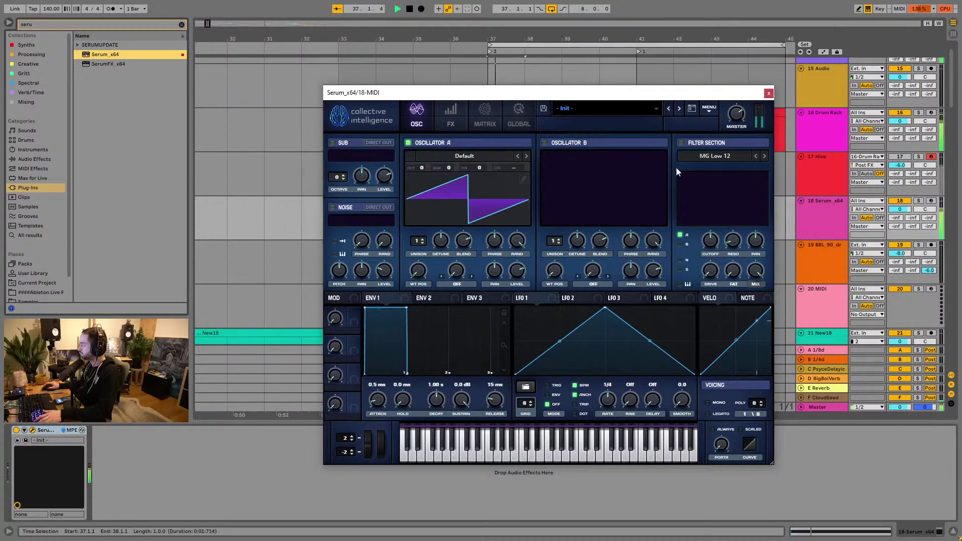
click(768, 93)
Step: Transpose the note in the track 18 clip down by octaves to D#0 and solo the Serum track
double_click(505, 201)
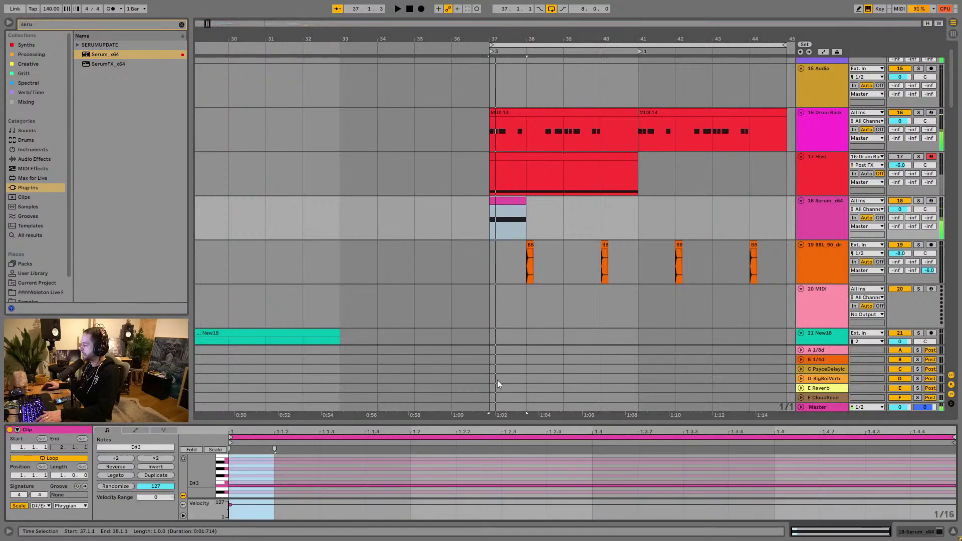
click(417, 485)
key(shift+Down)
key(shift+Down)
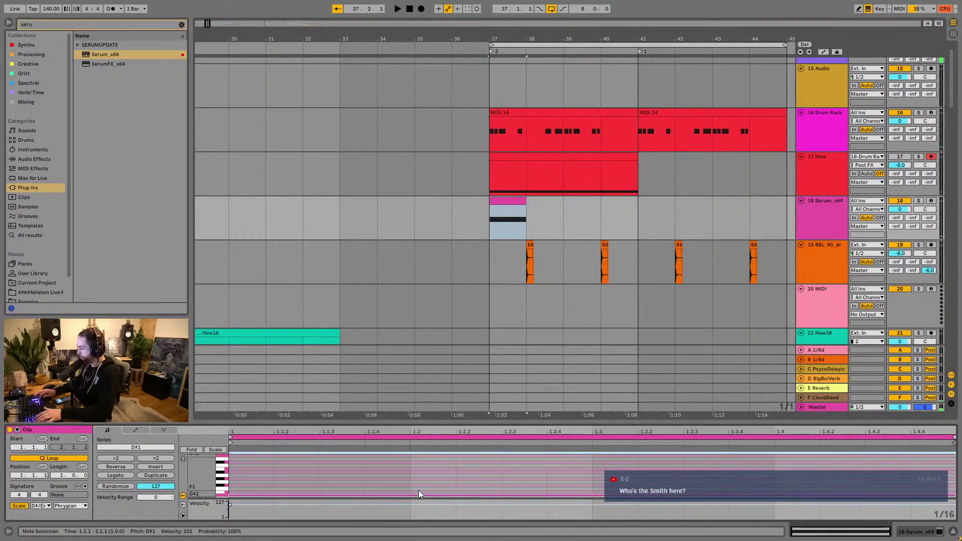
key(shift+Down)
key(shift+Down)
key(space)
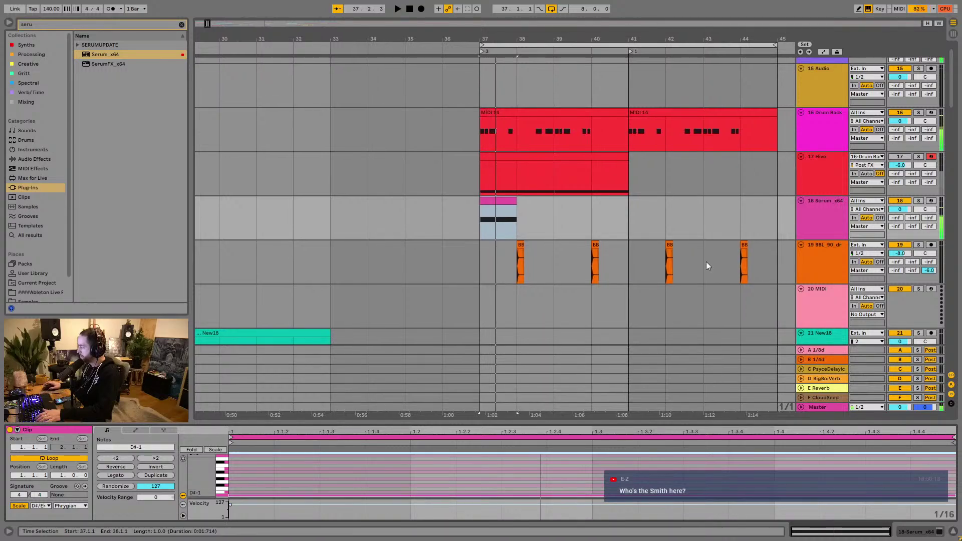
click(918, 200)
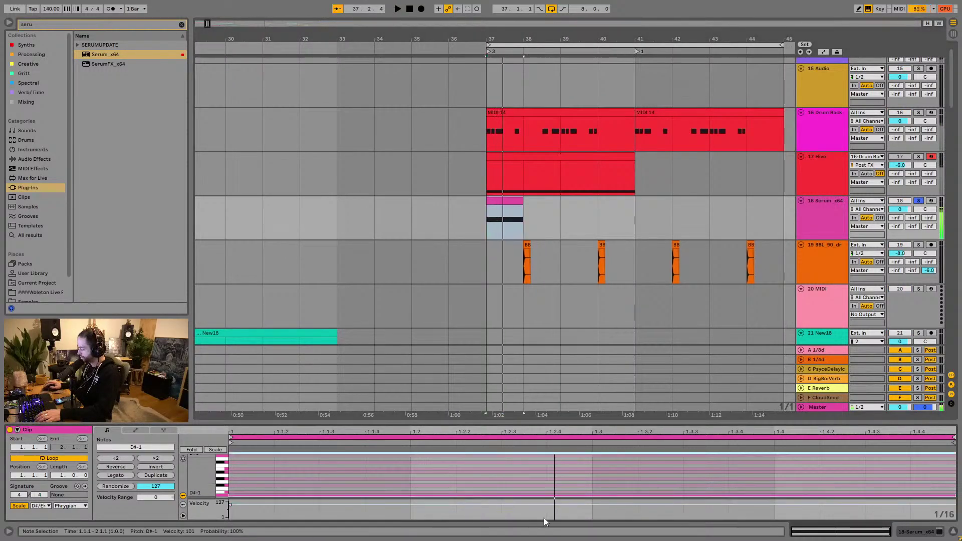
key(shift+Up)
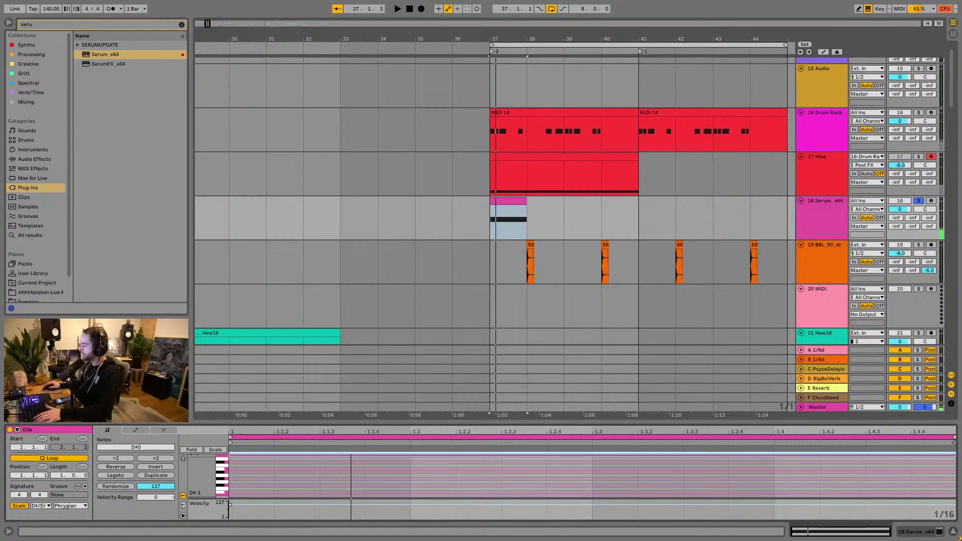
Step: Open Serum, enable its MG Low 12 filter and lower the cutoff while playing the bass note
click(908, 532)
click(32, 430)
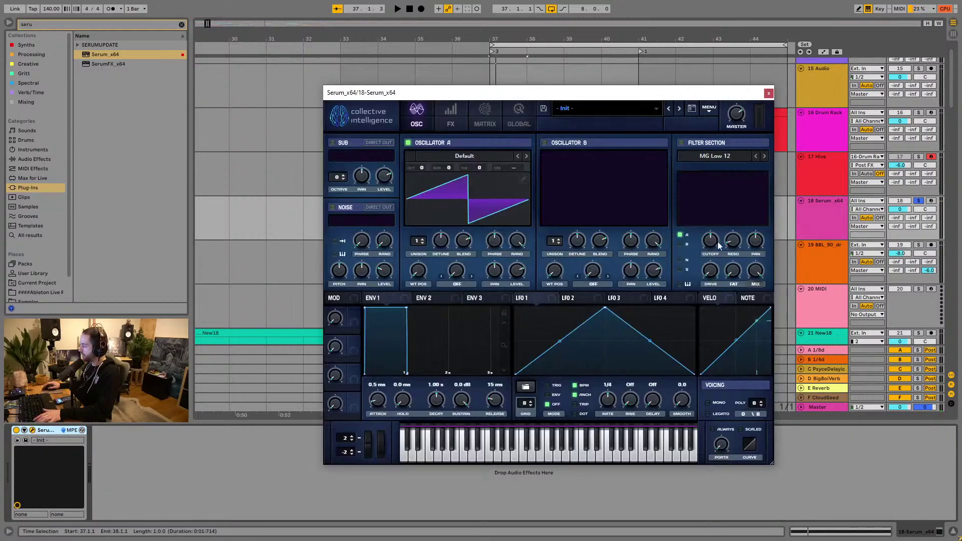
click(681, 143)
key(space)
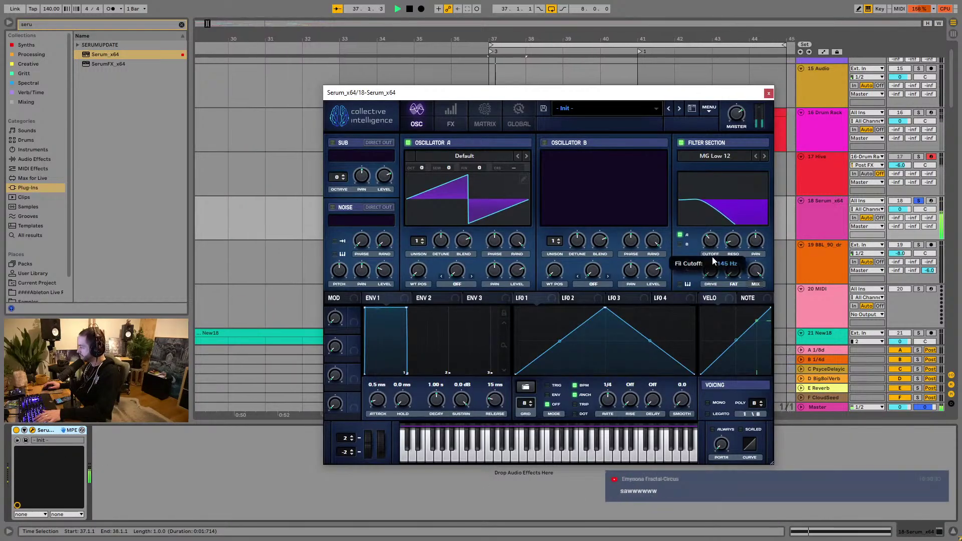
mouse_move(712, 258)
mouse_down()
mouse_move(700, 244)
mouse_move(718, 219)
mouse_move(721, 266)
mouse_up()
key(space)
key(space)
key(space)
key(space)
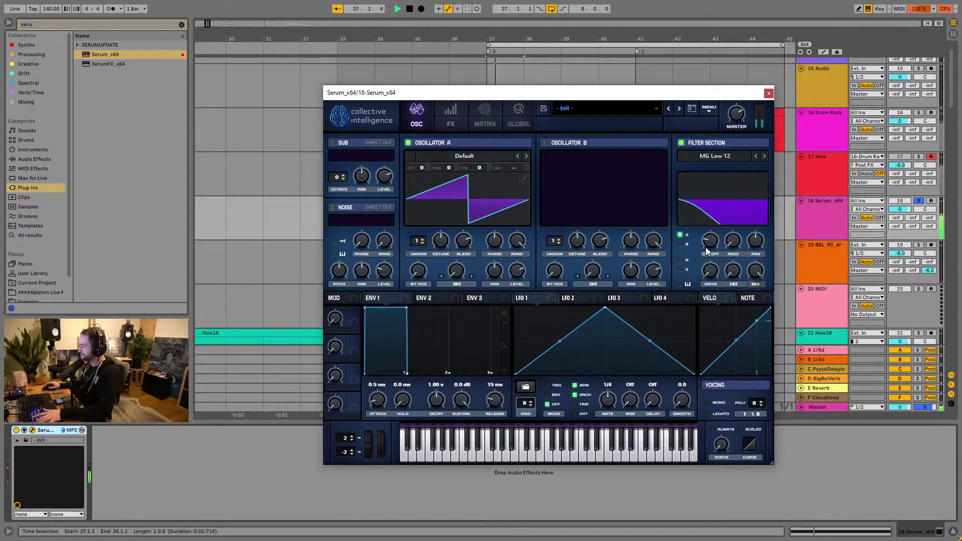
Step: Set Serum's ENV 1 attack to 0.0 ms and replay the bass note
drag(384, 401, 385, 422)
key(space)
key(space)
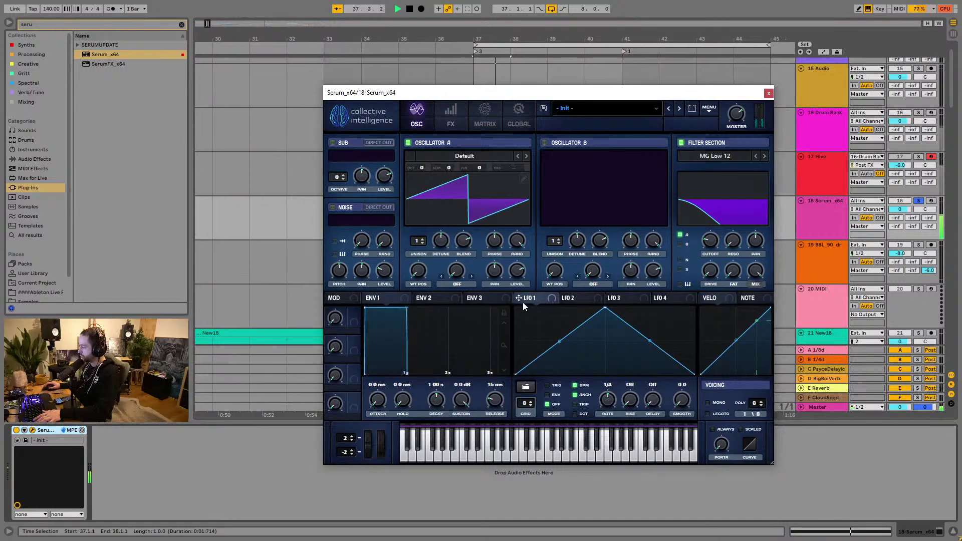
Step: Modulate the filter cutoff with LFO 1 and adjust the base cutoff while listening to the sweep
key(space)
drag(702, 239, 695, 277)
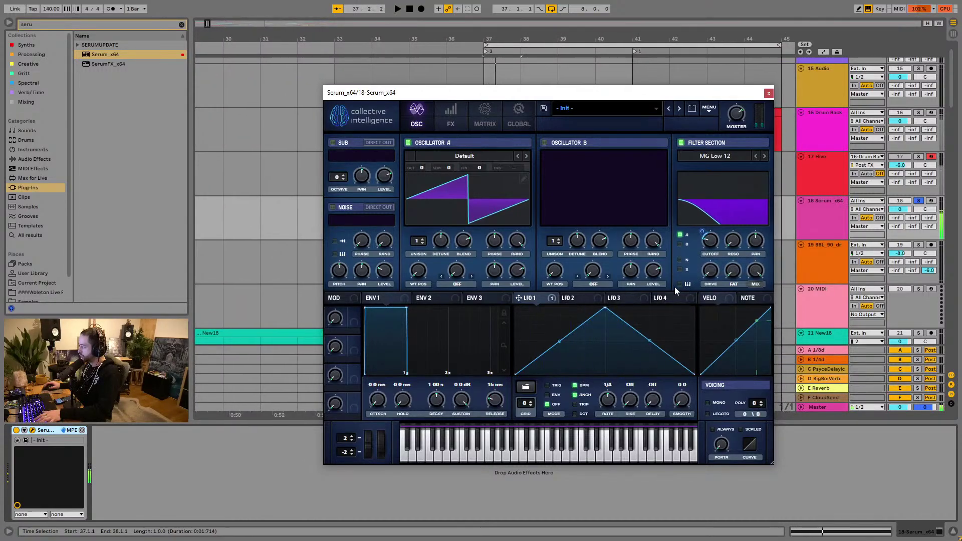
mouse_move(711, 238)
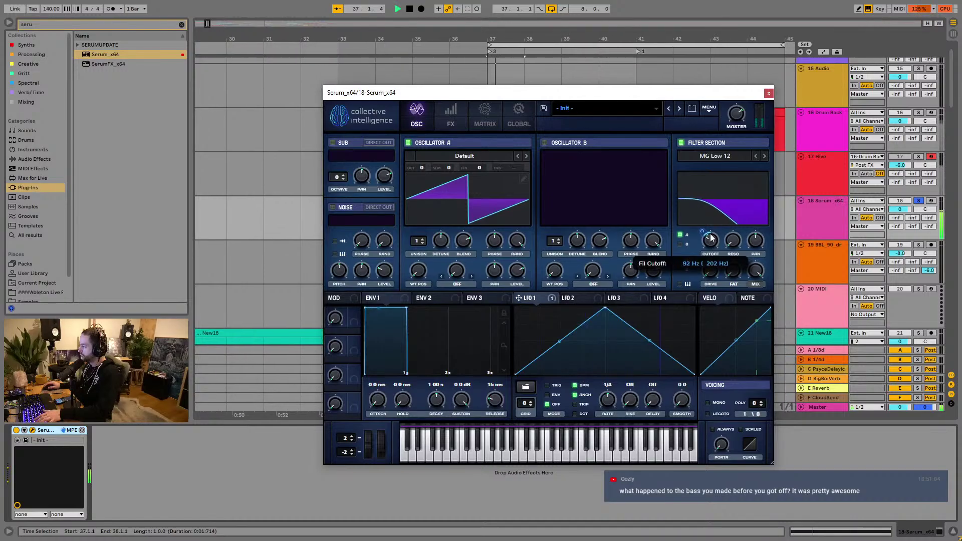
drag(712, 239, 708, 271)
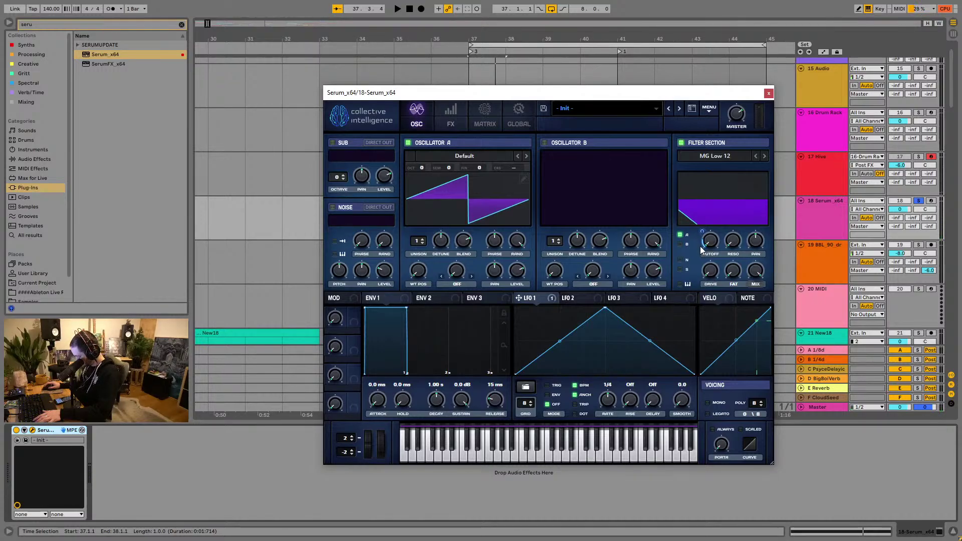
drag(715, 245, 708, 211)
key(space)
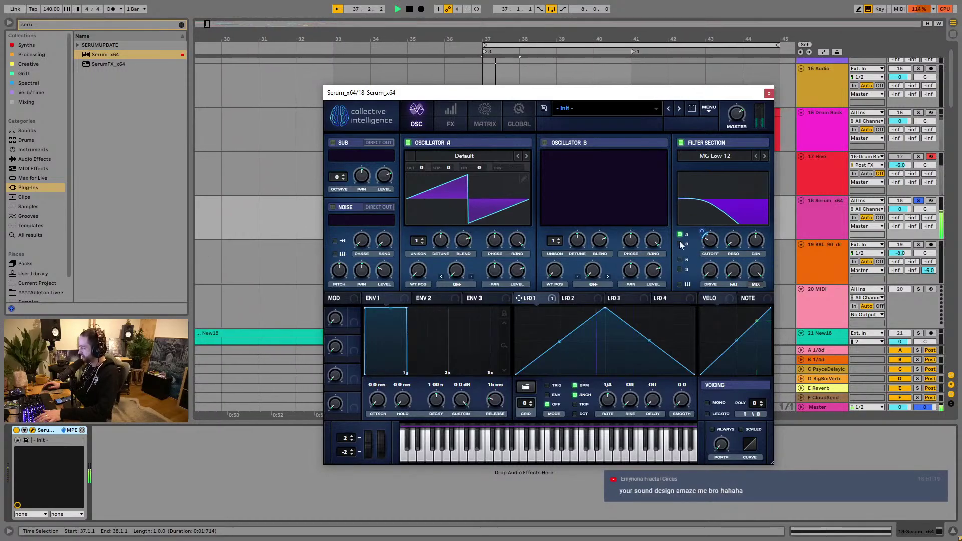
Step: Remove the first three harmonic bins from oscillator A's saw wave in the wavetable editor, then close the editor
click(523, 179)
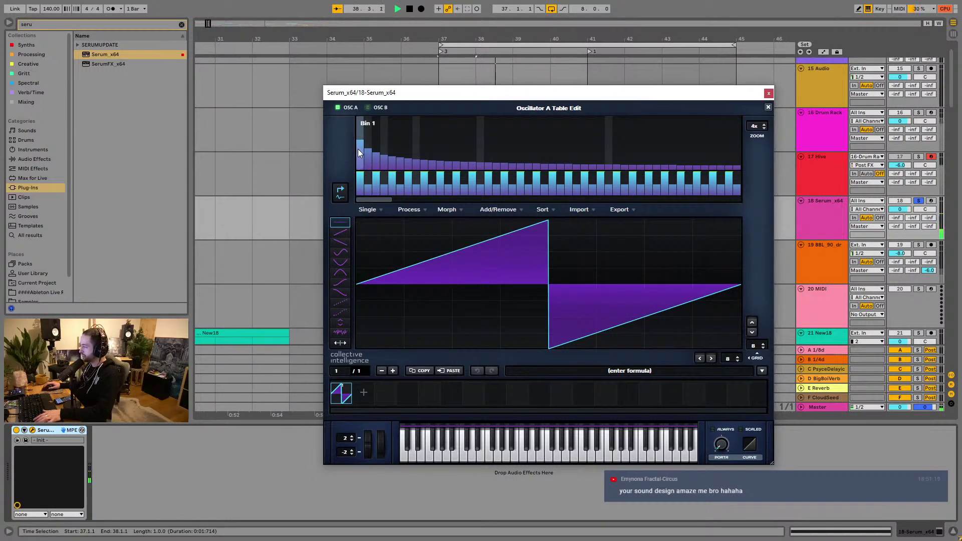
drag(358, 149, 359, 169)
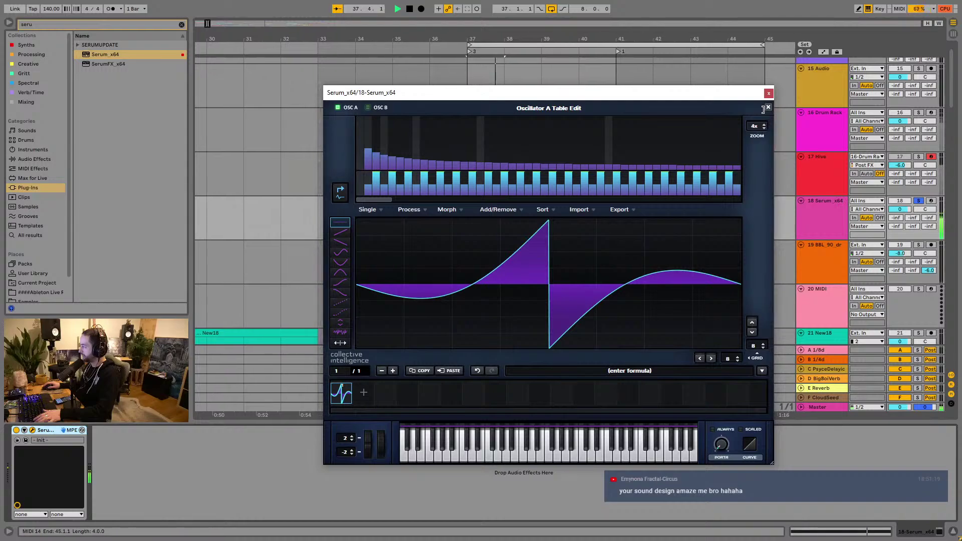
key(space)
key(space)
mouse_move(366, 163)
mouse_down()
mouse_move(367, 190)
mouse_move(378, 194)
mouse_up()
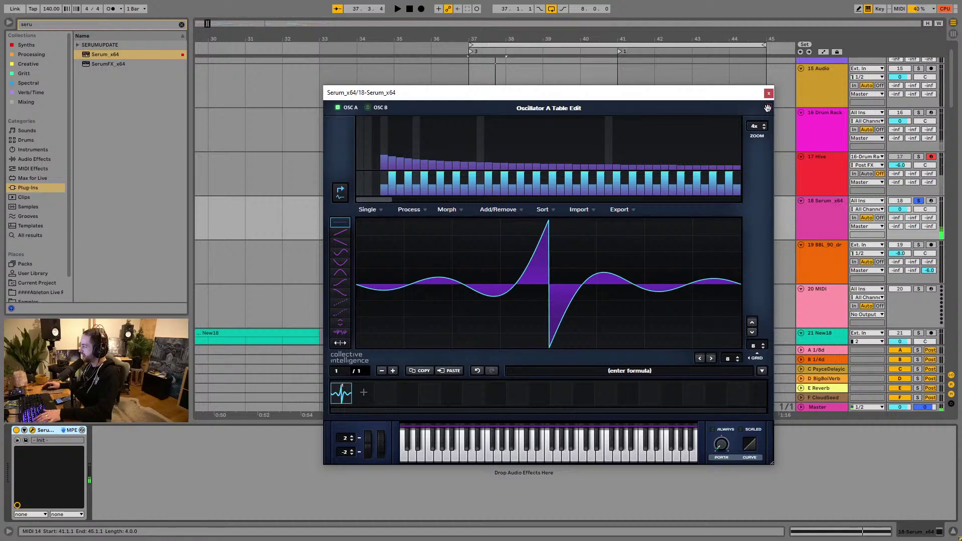
click(767, 108)
click(464, 155)
mouse_move(468, 168)
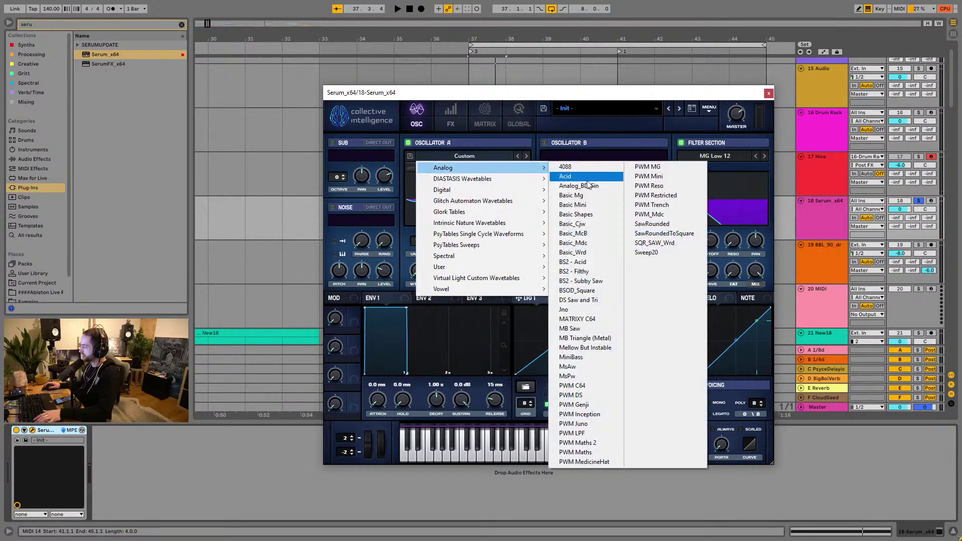
click(589, 186)
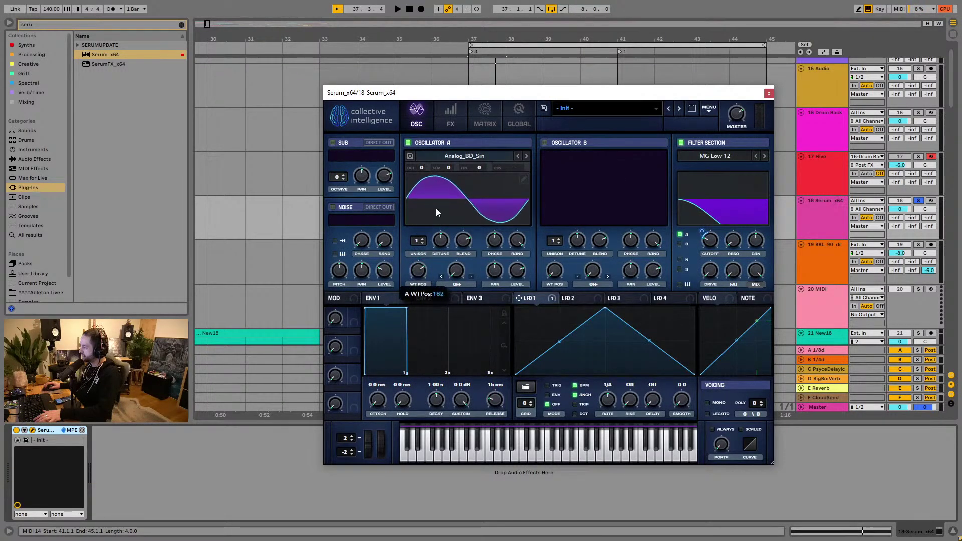
Step: Load the Basic Shapes analog wavetable into oscillator A and set its wavetable position to 2
click(468, 156)
mouse_move(507, 166)
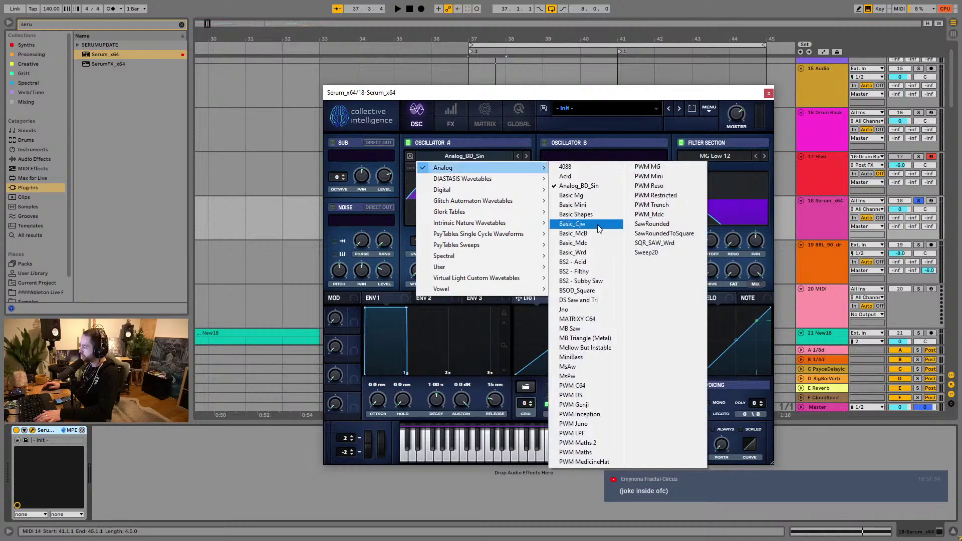
click(576, 214)
drag(410, 265, 417, 242)
Step: Play the bass and fine-tune the filter's base cutoff to 61 Hz while listening to the LFO sweep
key(space)
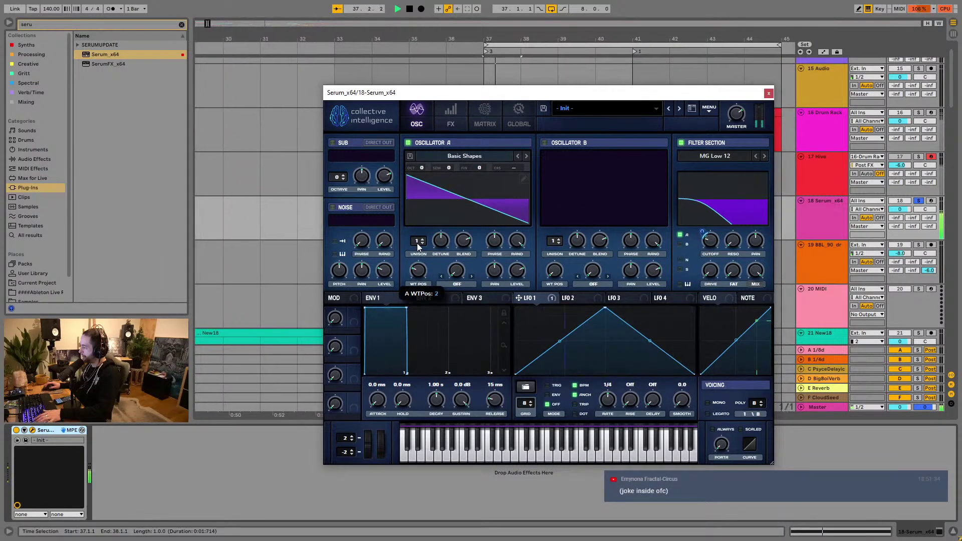
mouse_move(713, 241)
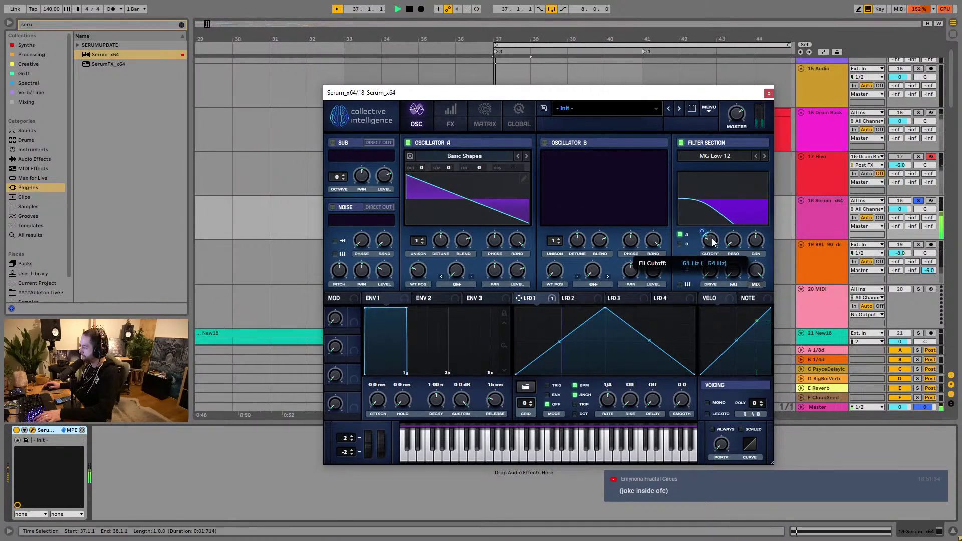
key(space)
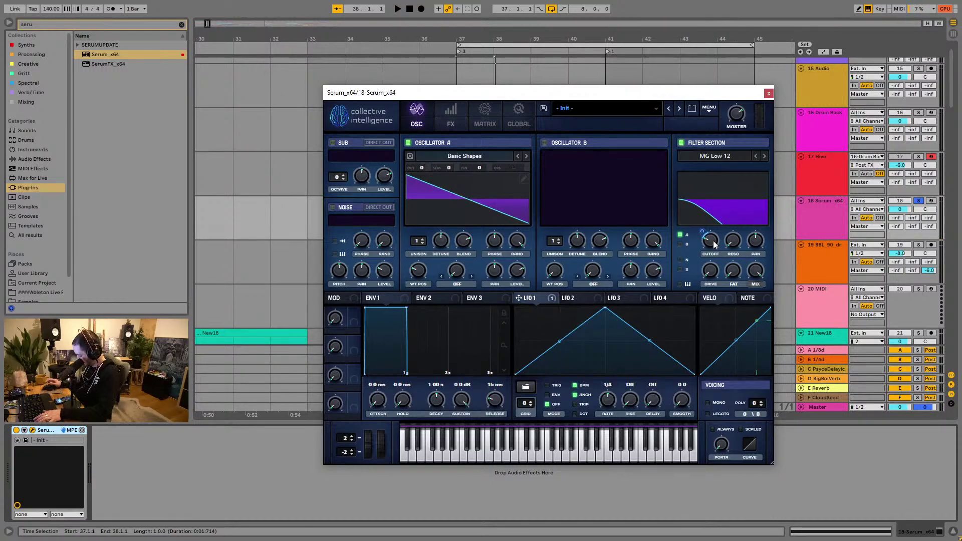
key(space)
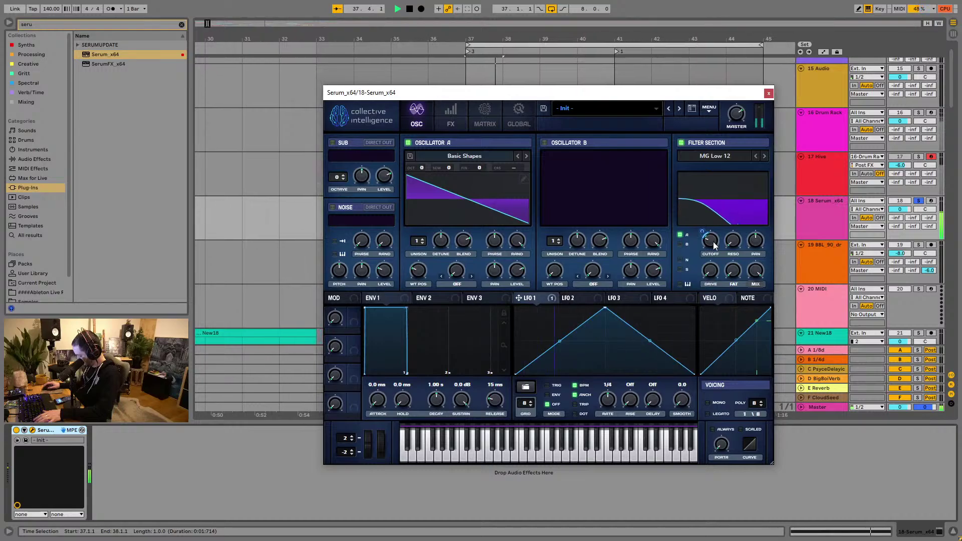
mouse_move(713, 242)
mouse_down()
mouse_move(719, 221)
mouse_move(712, 251)
mouse_up()
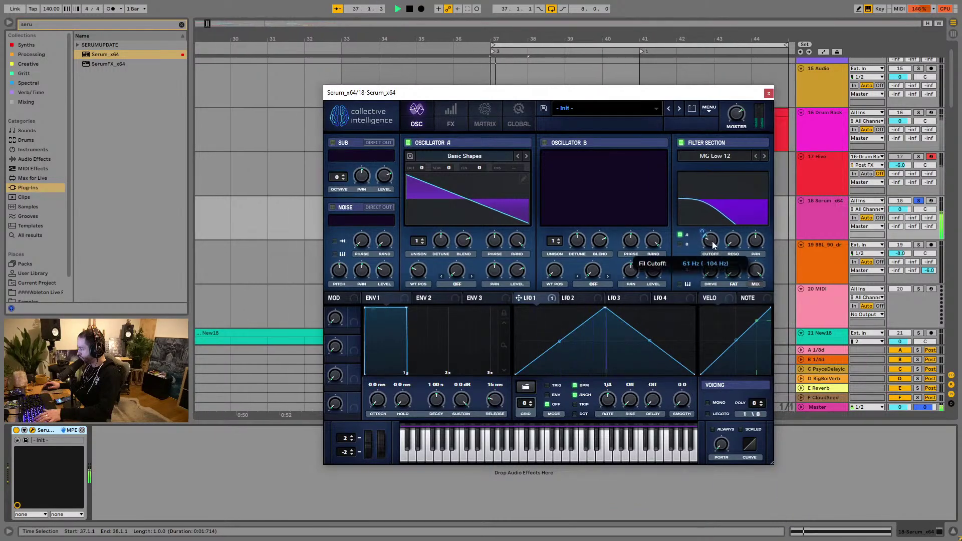
Step: Slow LFO 1 to a rate of 2 bar and replay the bass note
key(space)
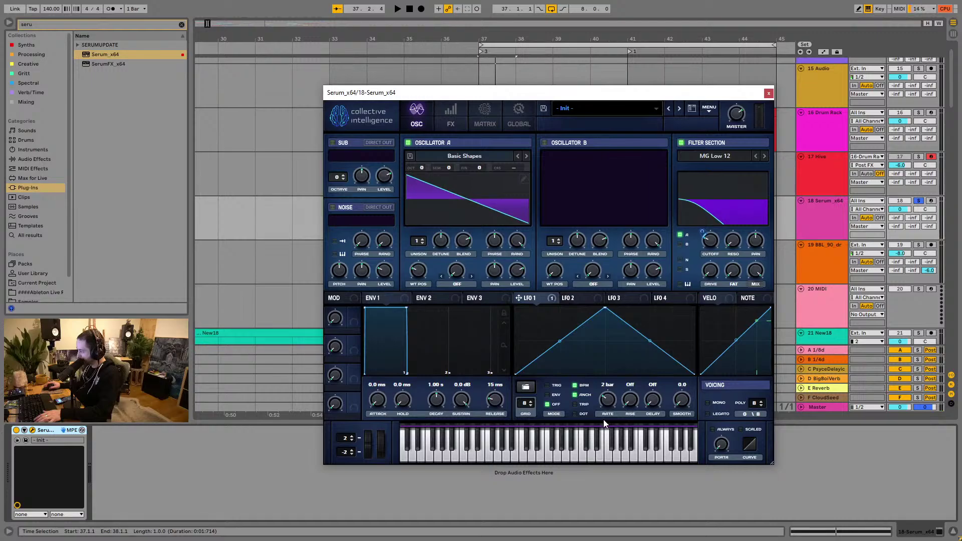
key(space)
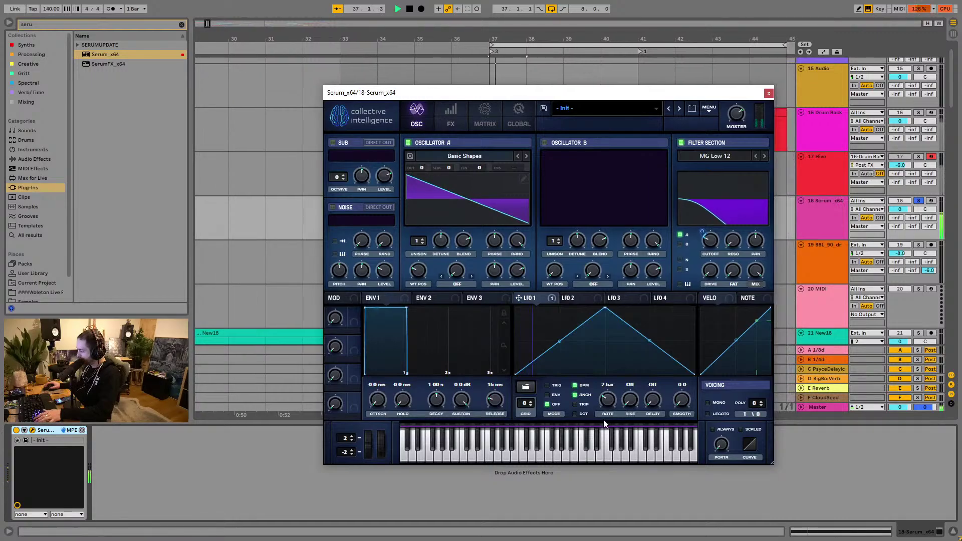
key(space)
Step: Close Serum, consolidate the bass clip over bars 37 to 41, and stretch its D#0 note across all four bars
click(768, 93)
drag(472, 202, 587, 205)
double_click(567, 203)
click(456, 481)
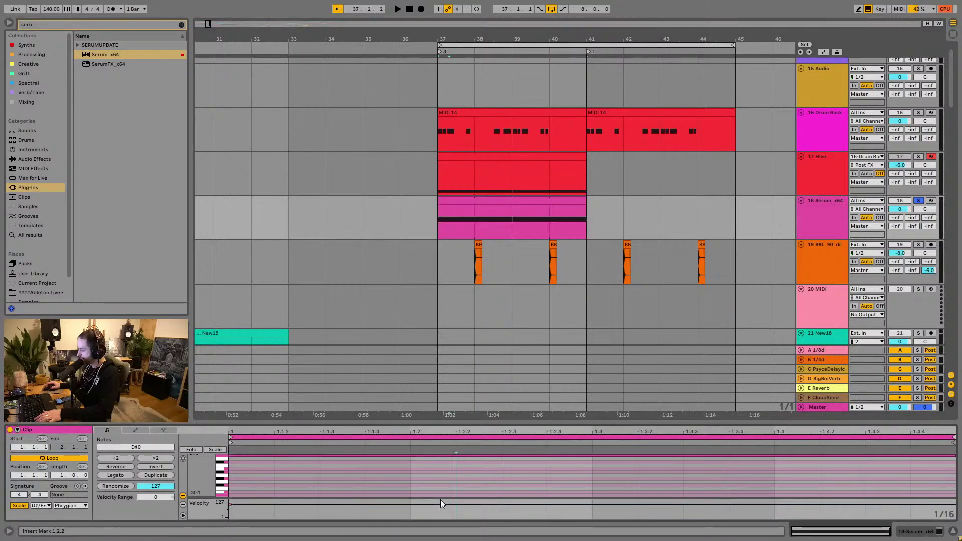
click(510, 202)
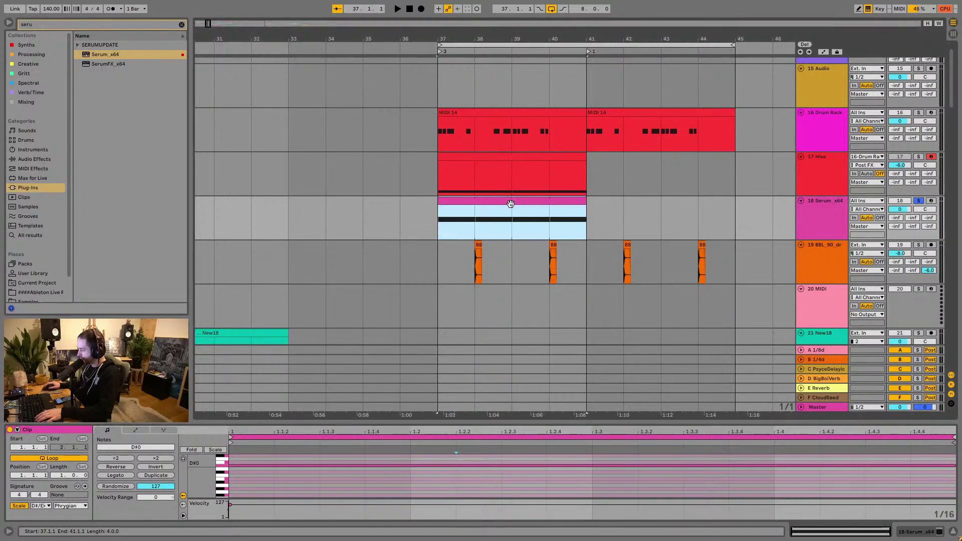
key(ctrl+j)
drag(408, 478, 945, 465)
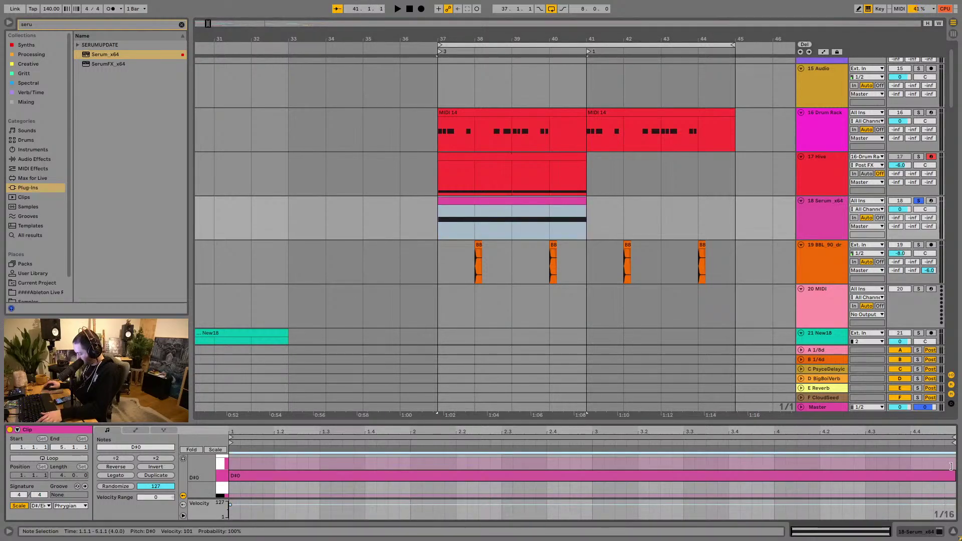
Step: Reopen Serum during playback, add a full-height point a quarter into LFO 1's cycle, and curve the slopes around it
key(space)
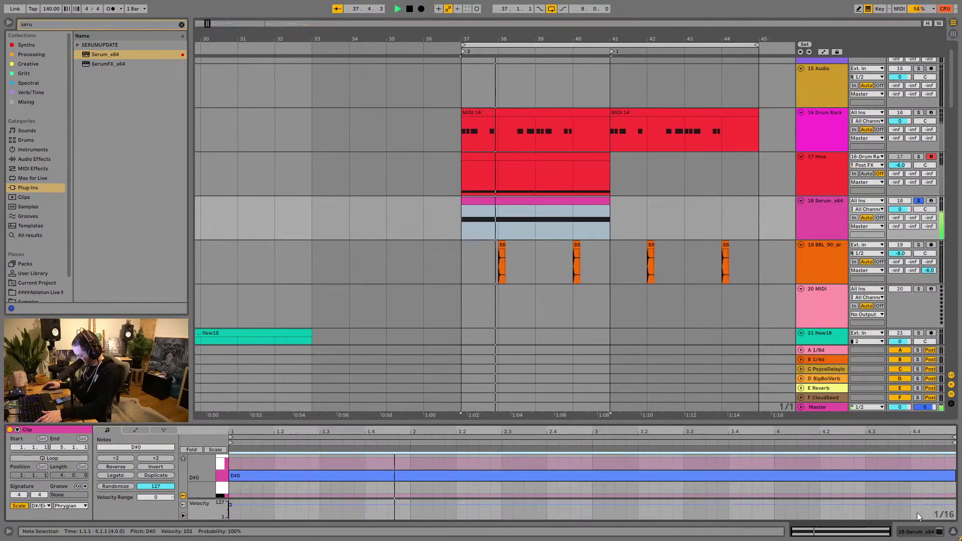
key(shift+Tab)
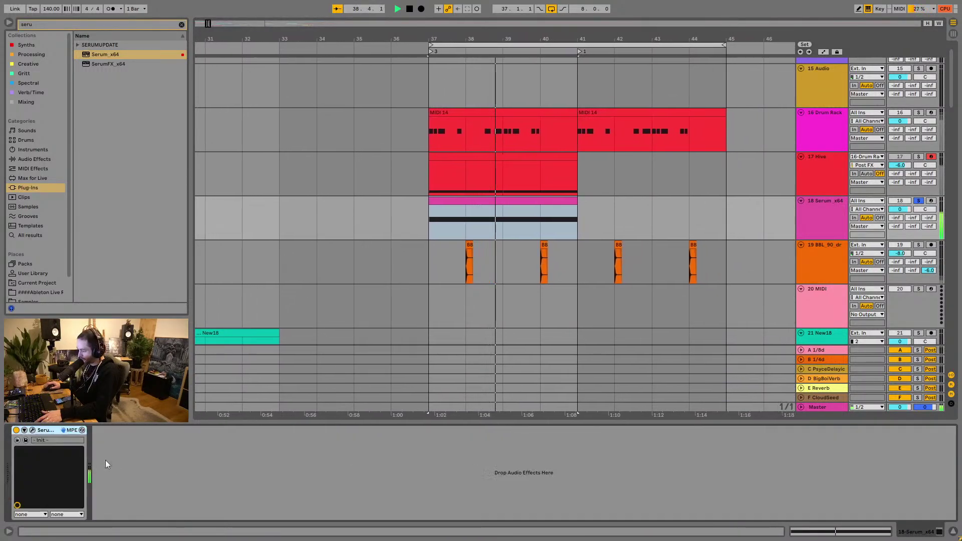
click(32, 431)
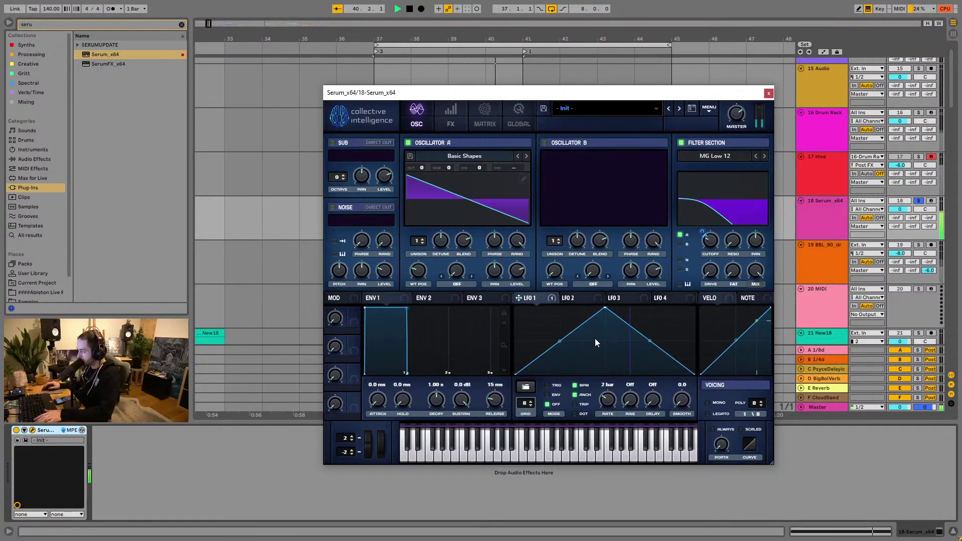
double_click(563, 320)
drag(563, 320, 560, 307)
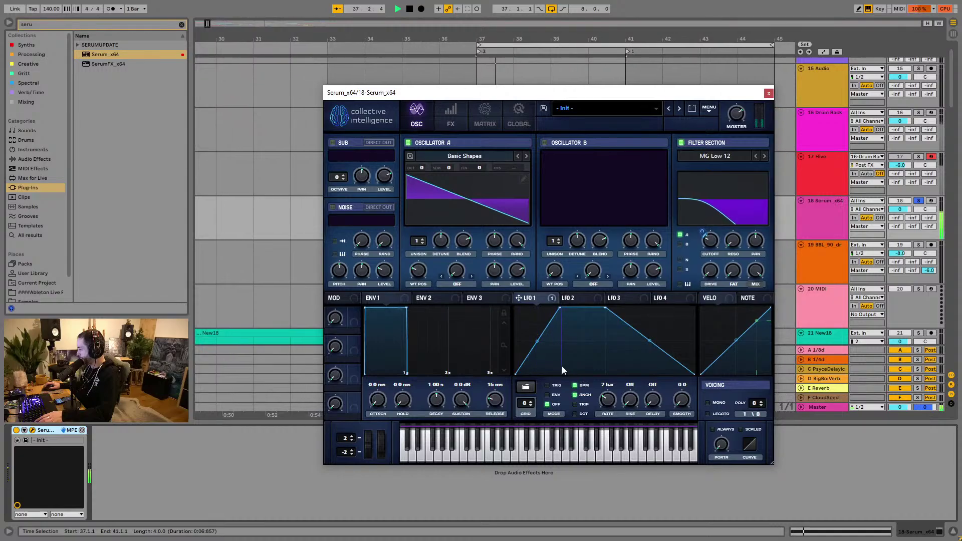
drag(537, 341, 539, 331)
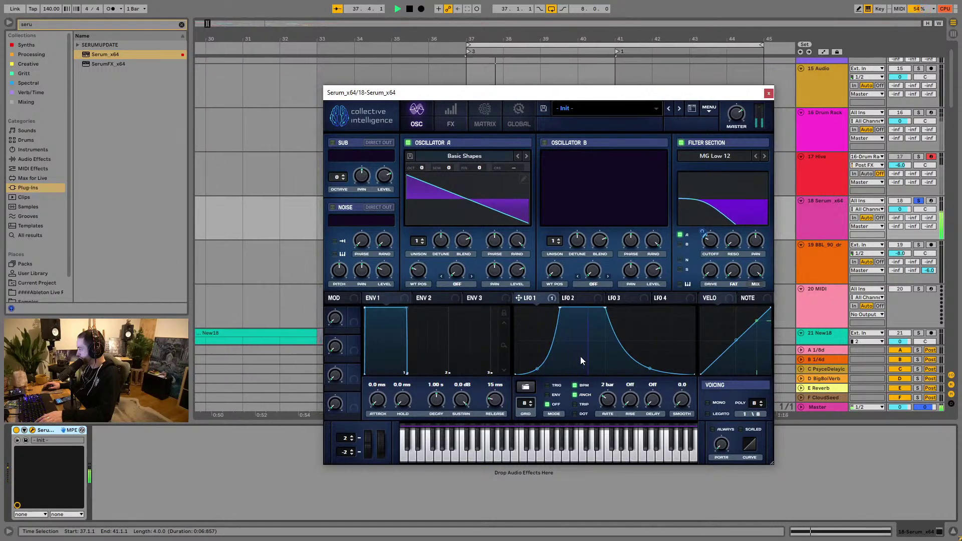
Step: Move LFO 1's middle point to the baseline beneath the quarter-cycle peak for a vertical drop, and replay the bass
key(space)
drag(605, 308, 590, 349)
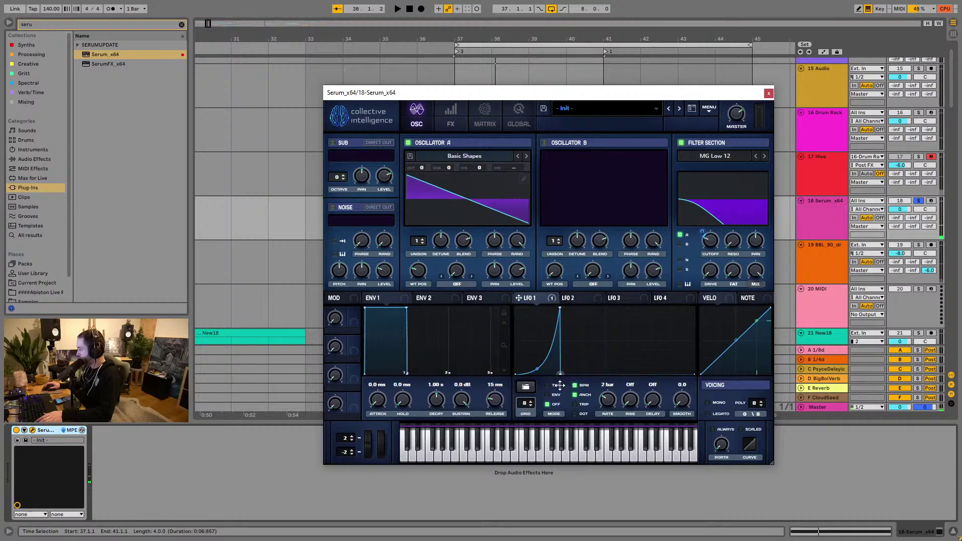
key(space)
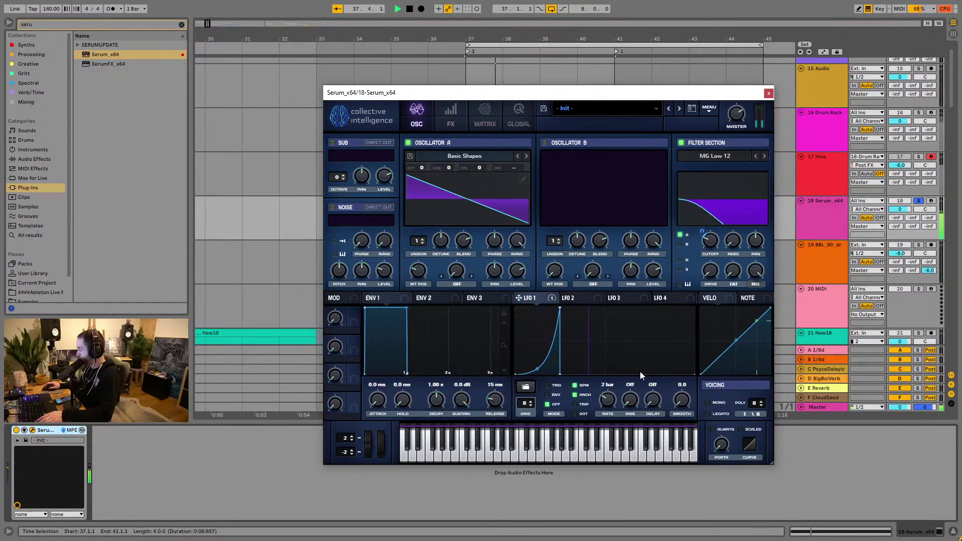
Step: Reshape LFO 1 into two curved humps peaking at one quarter and three quarters of the cycle, and audition the filter sweep
drag(561, 374, 628, 331)
double_click(622, 373)
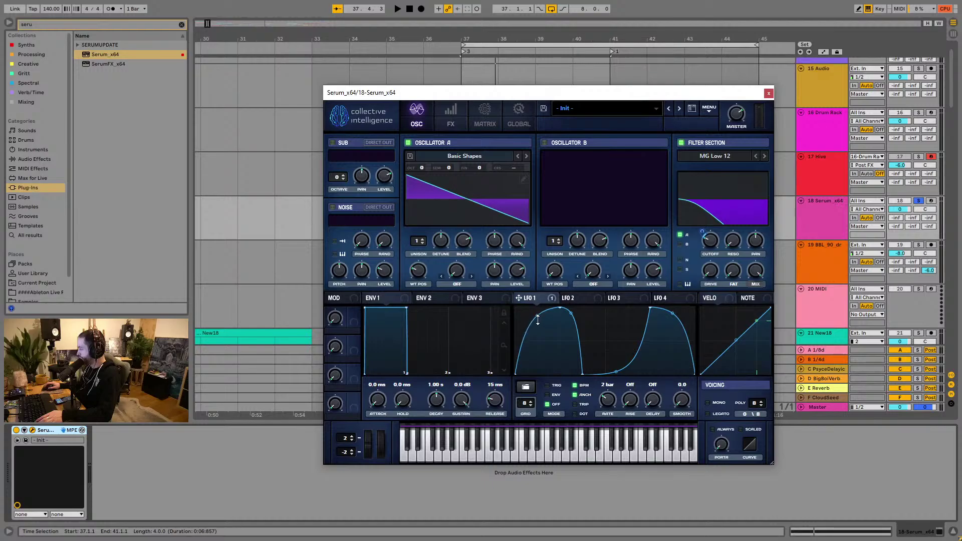
drag(551, 342, 553, 345)
key(space)
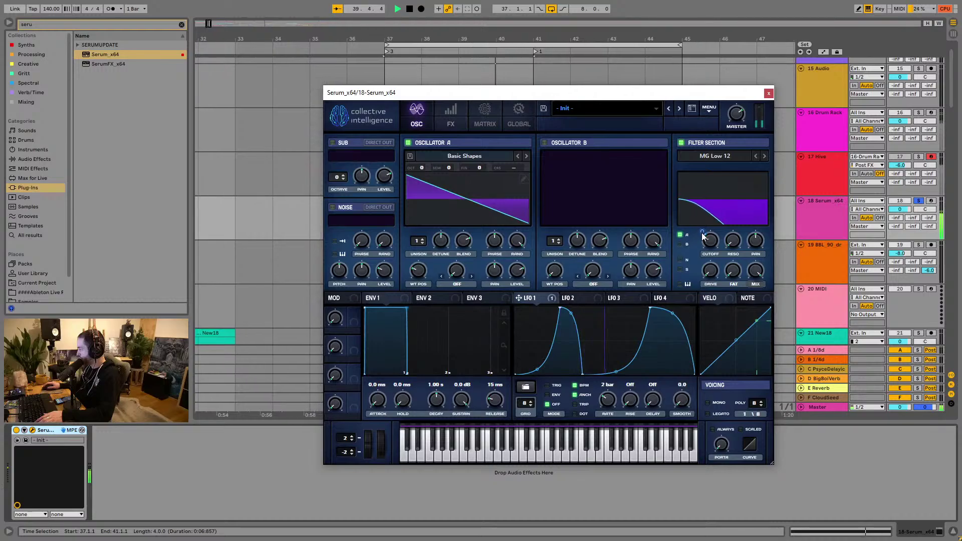
mouse_move(703, 234)
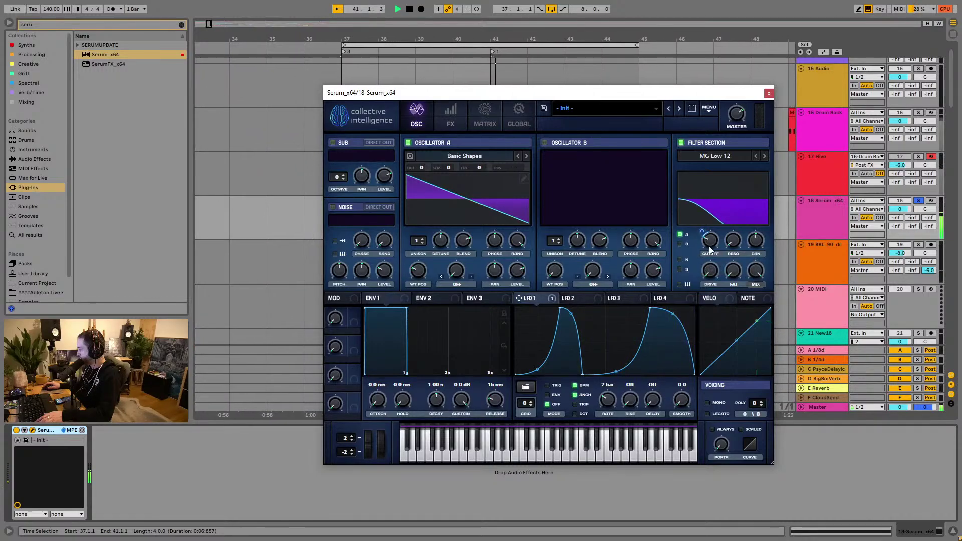
mouse_move(709, 253)
key(space)
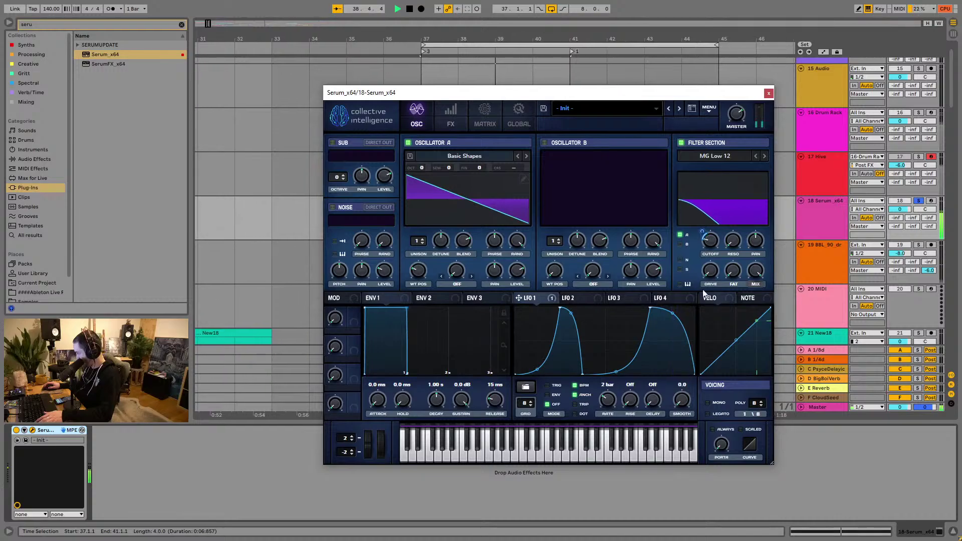
Step: Hear the bass in the full mix, close Serum, and solo the Drum Rack and Serum tracks together
click(918, 201)
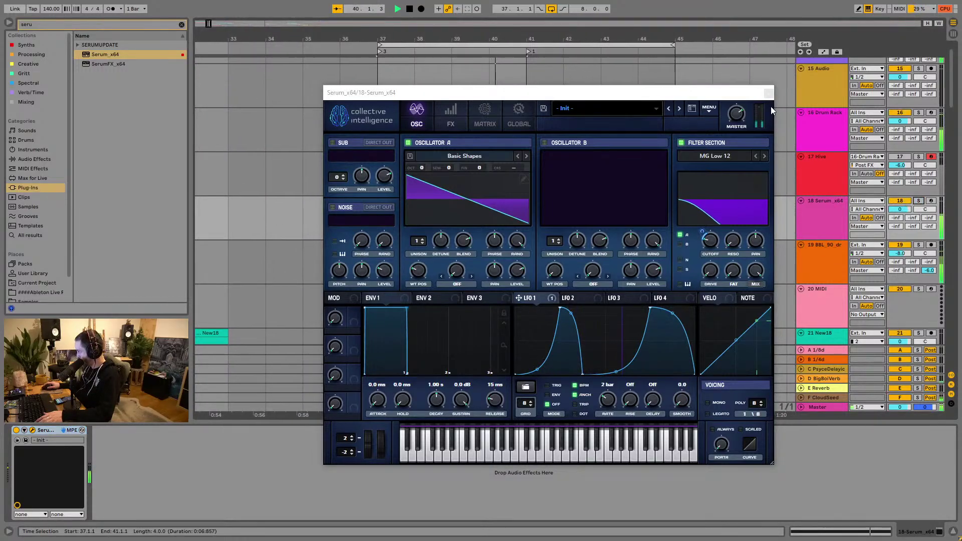
click(767, 94)
scroll(600, 190, up, 1)
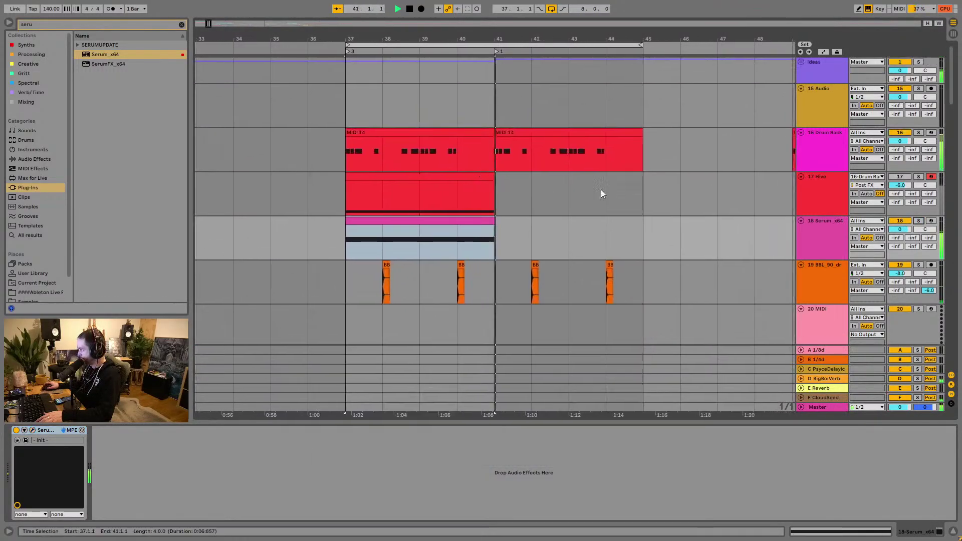
click(918, 133)
click(918, 220)
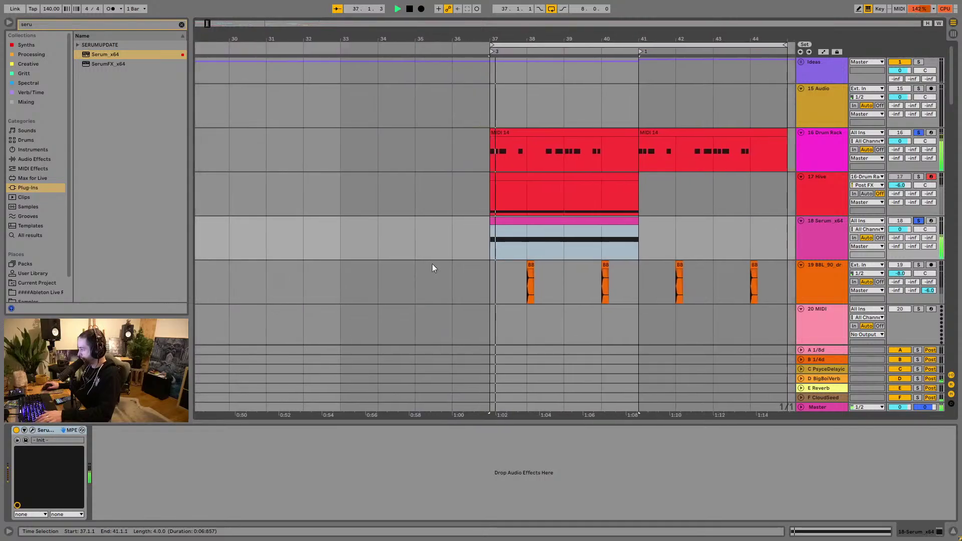
Step: Duplicate the four-bar bass clip into bars 41 to 45 and set the playback loop to the first clip
key(ctrl+d)
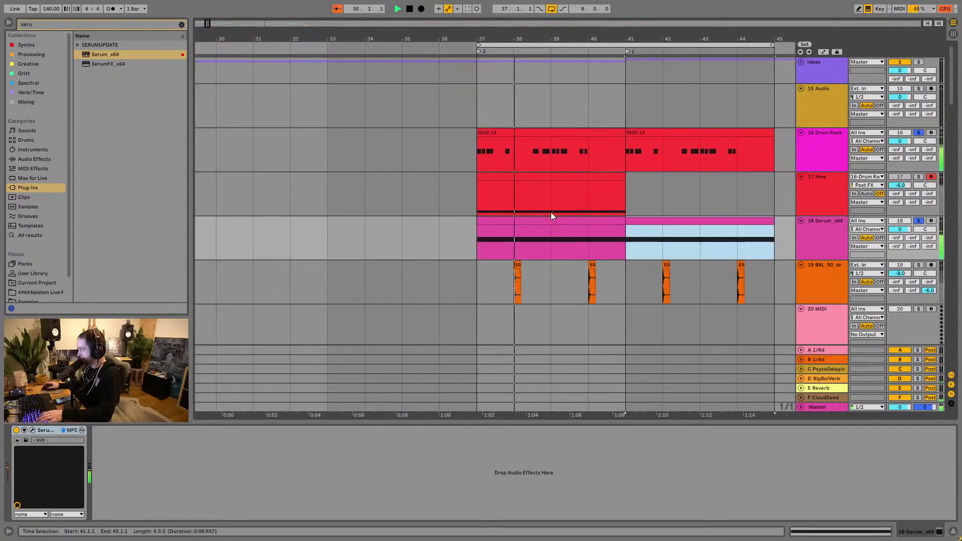
click(643, 44)
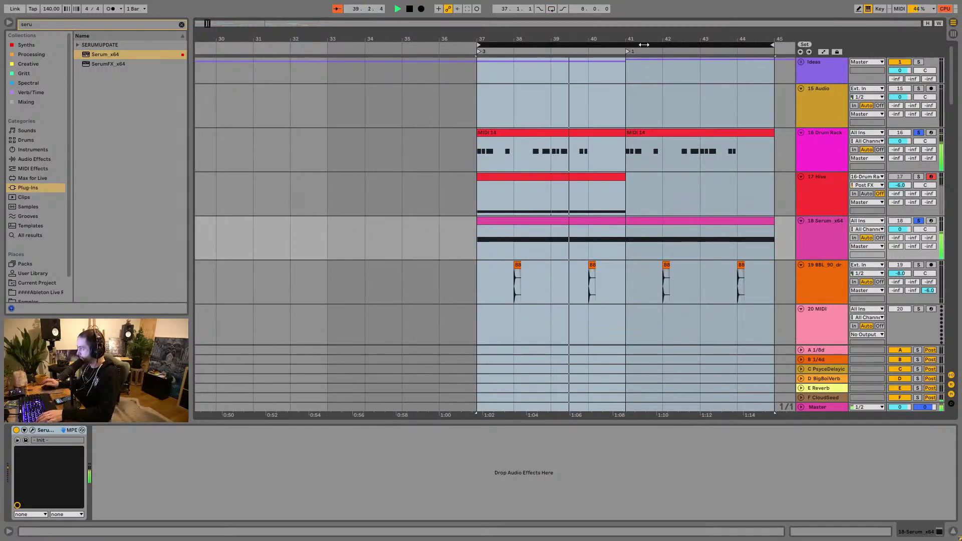
click(558, 226)
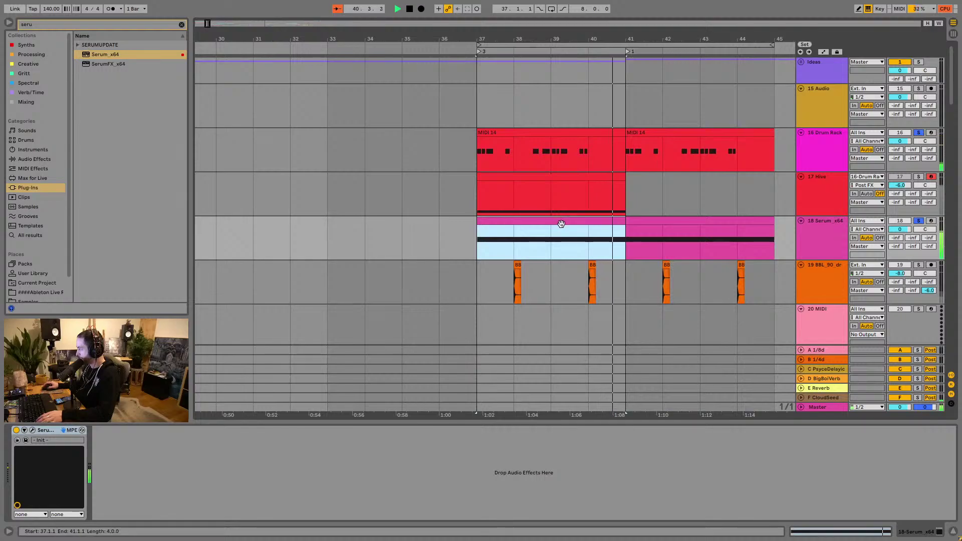
key(ctrl+l)
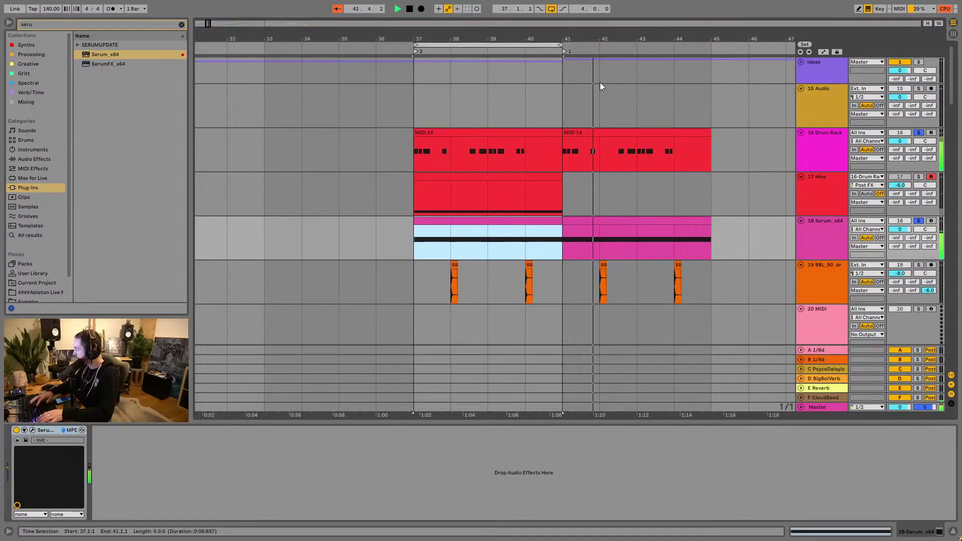
Step: Reopen Serum, modulate oscillator A's level with LFO 2, and set LFO 2's rate to 1/4 triplet during playback
key(space)
click(32, 430)
click(572, 298)
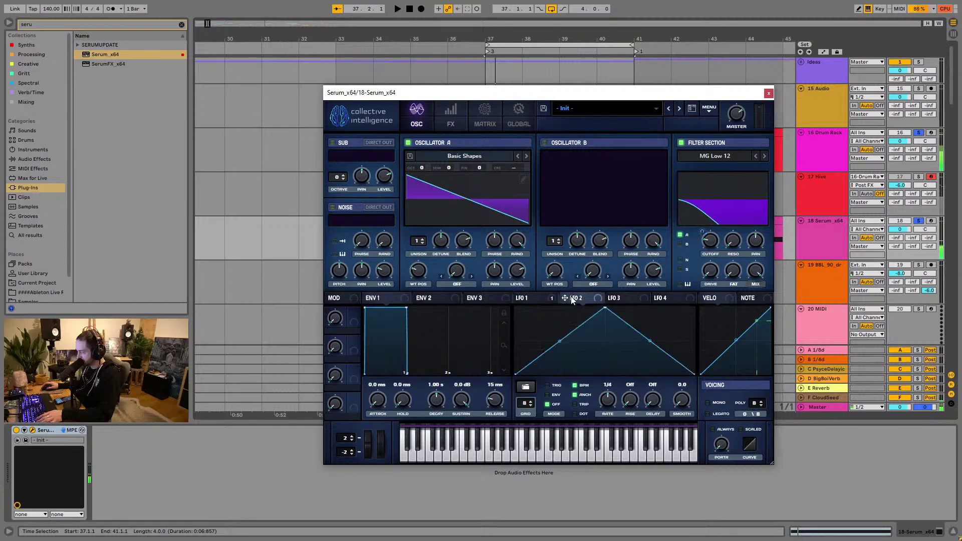
key(space)
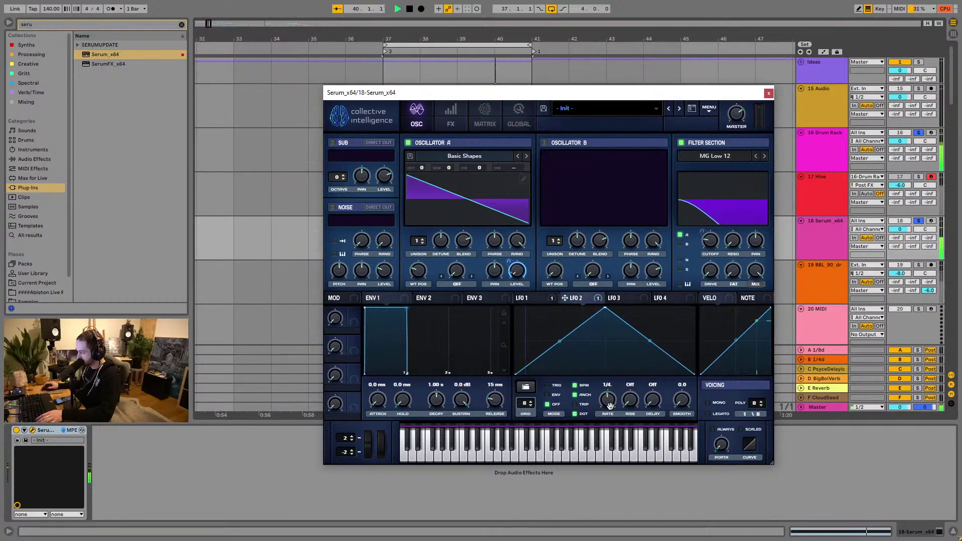
click(576, 414)
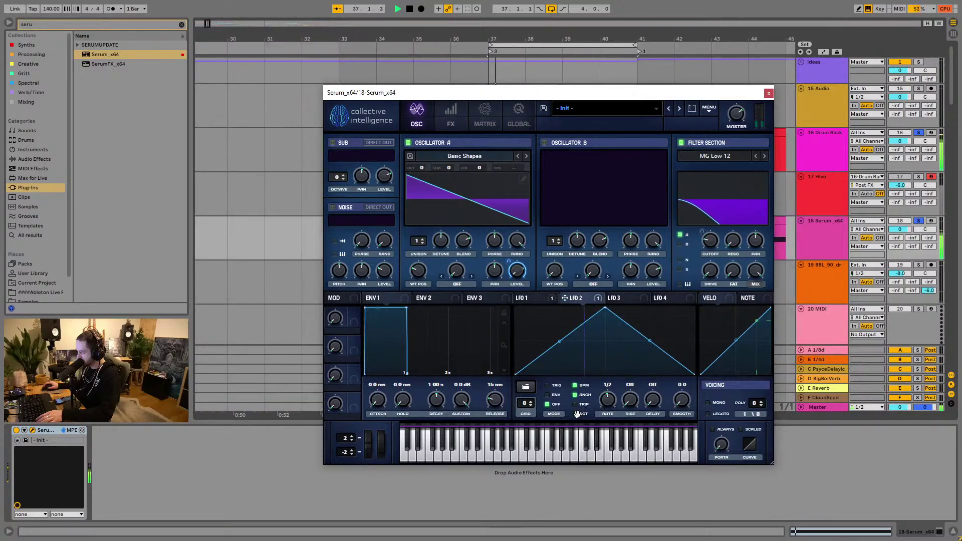
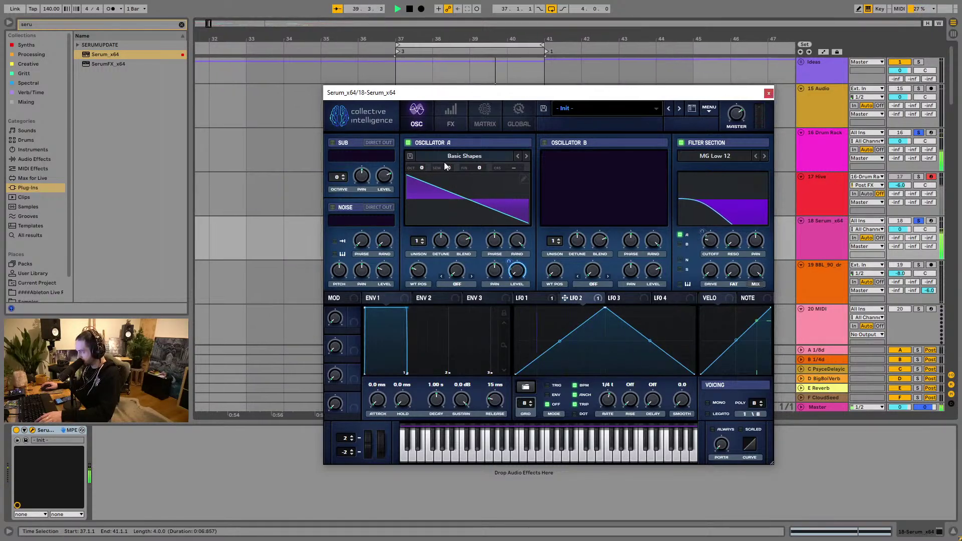
mouse_move(422, 162)
mouse_down()
mouse_move(423, 154)
mouse_move(425, 169)
mouse_up()
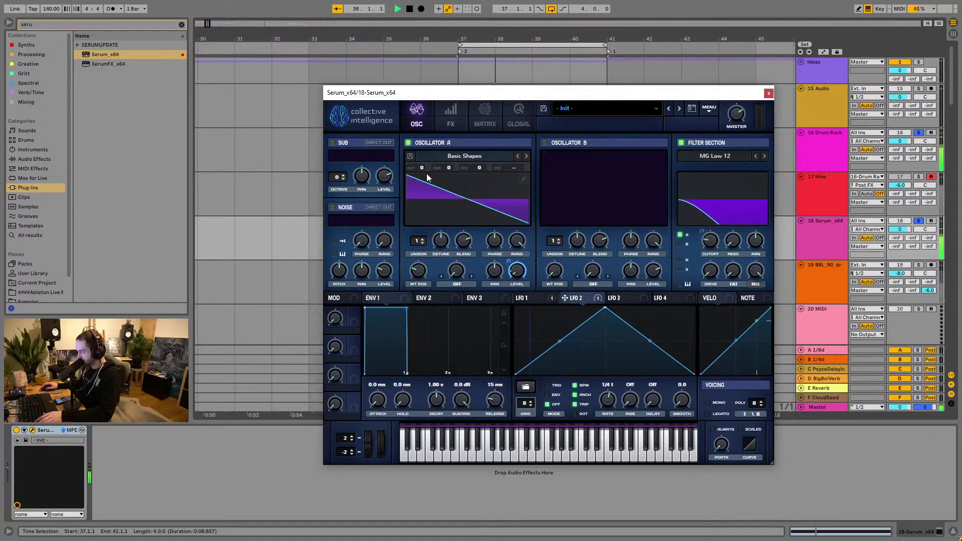
click(545, 142)
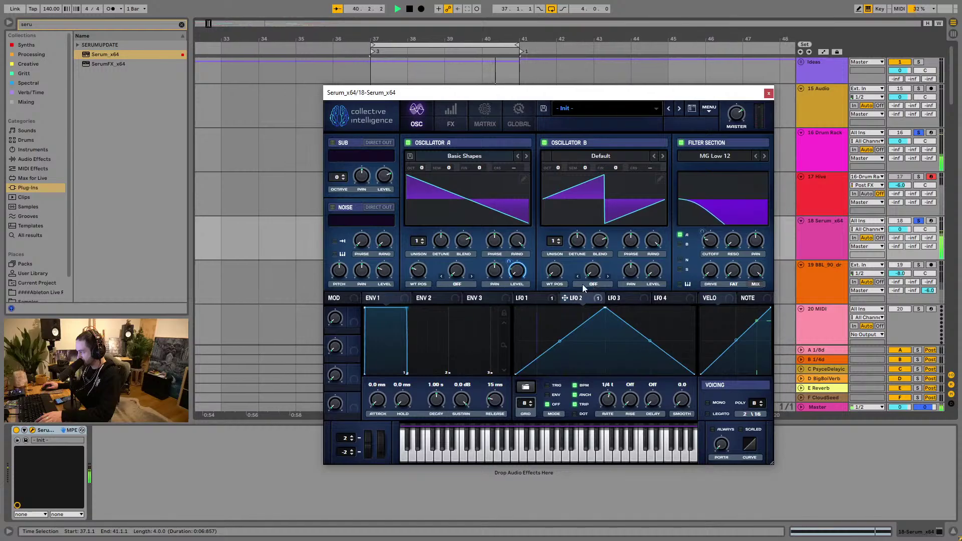
click(545, 142)
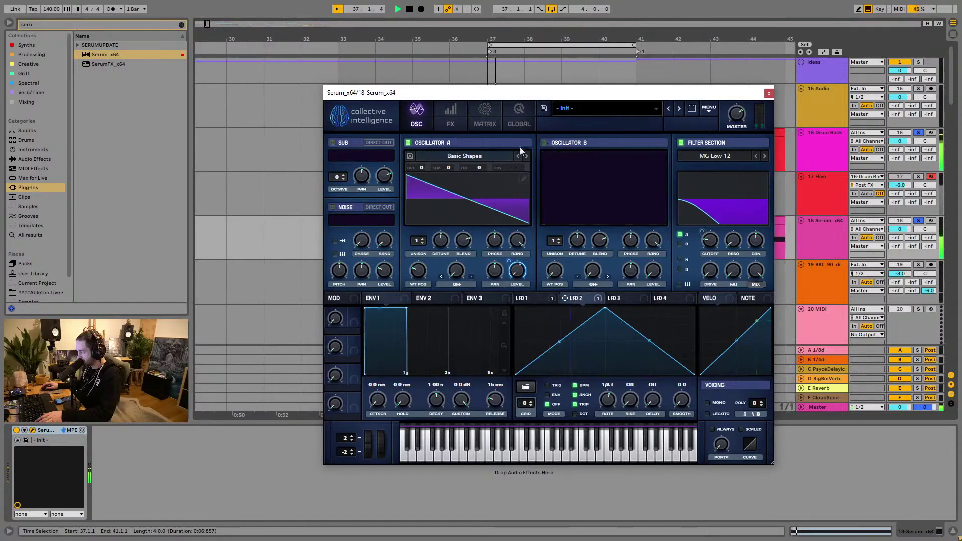
Step: Enable Serum's sub oscillator and modulate its level with LFO 2, clearing and reassigning the modulation once
click(332, 143)
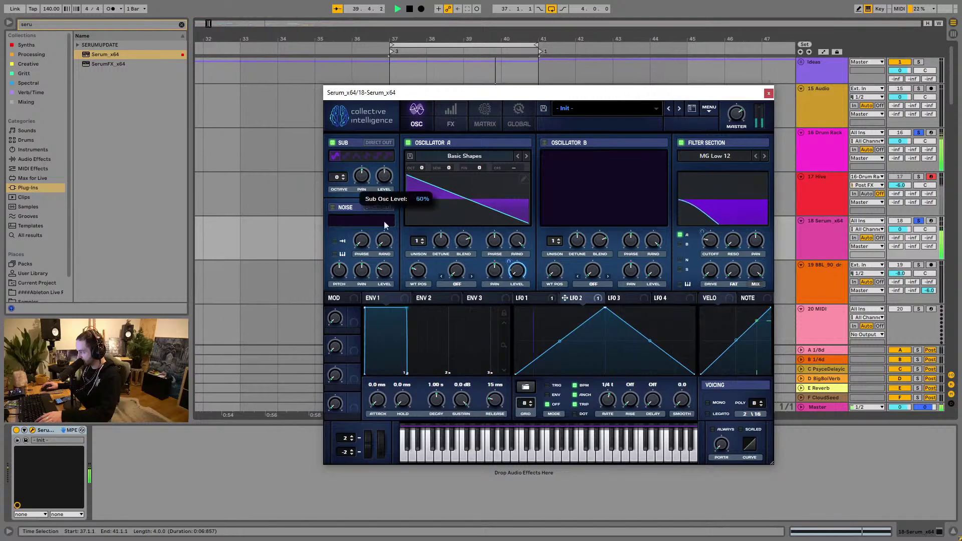
drag(485, 272, 384, 177)
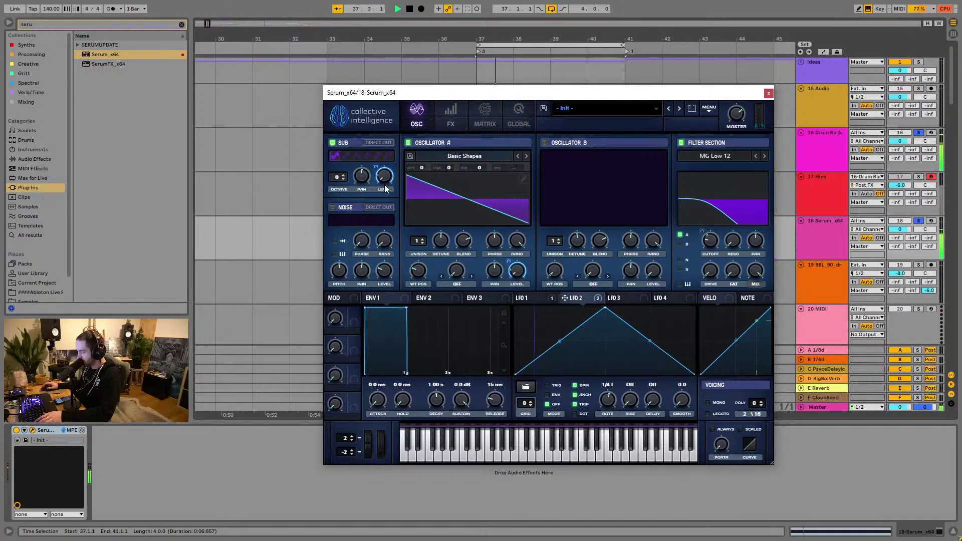
right_click(384, 184)
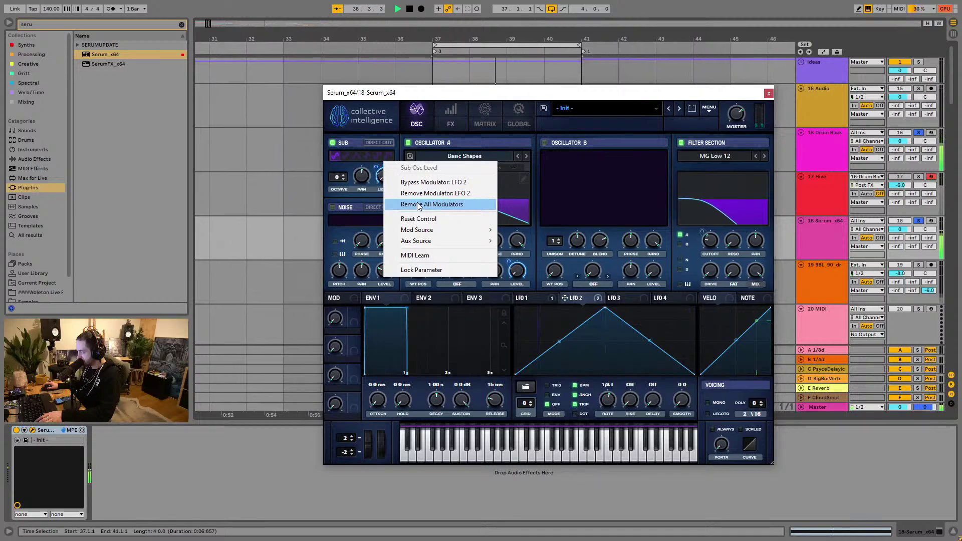
click(418, 204)
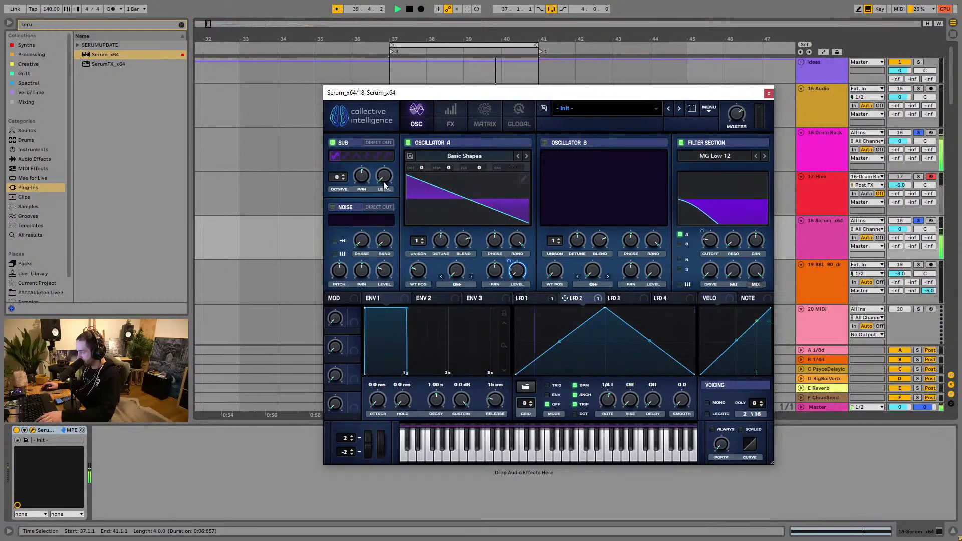
drag(571, 299, 379, 193)
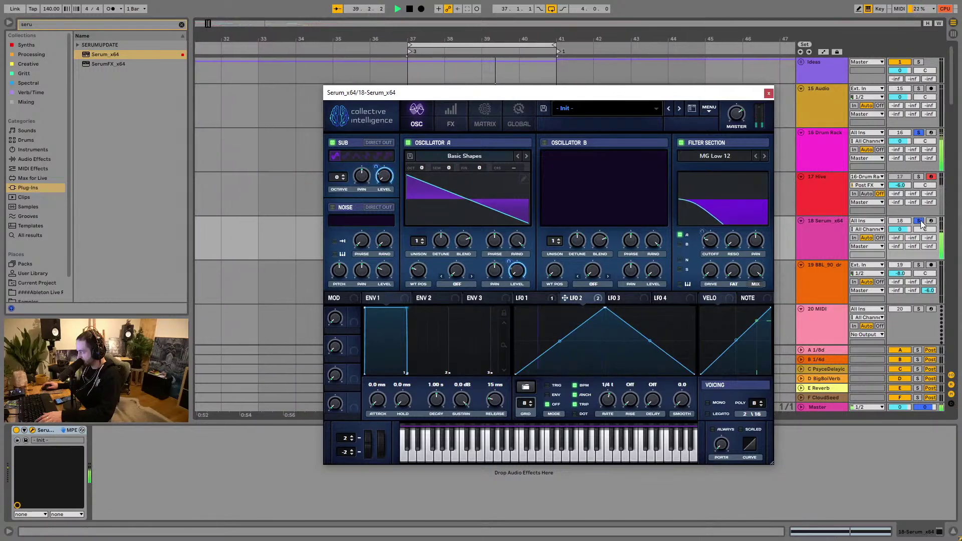
Step: Set oscillator A's unison to 16 voices, reduce its detune, audition the sound and close Serum
drag(417, 241, 418, 74)
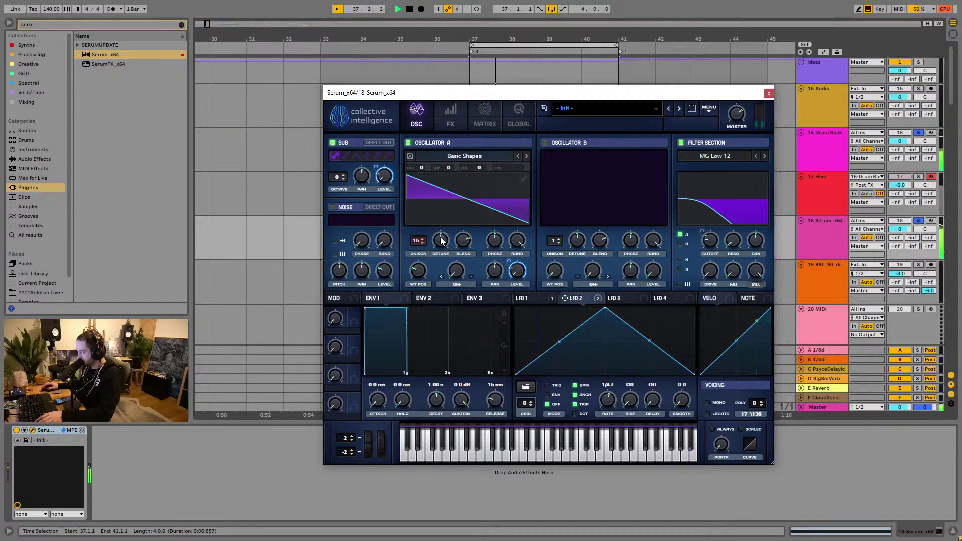
drag(440, 241, 439, 251)
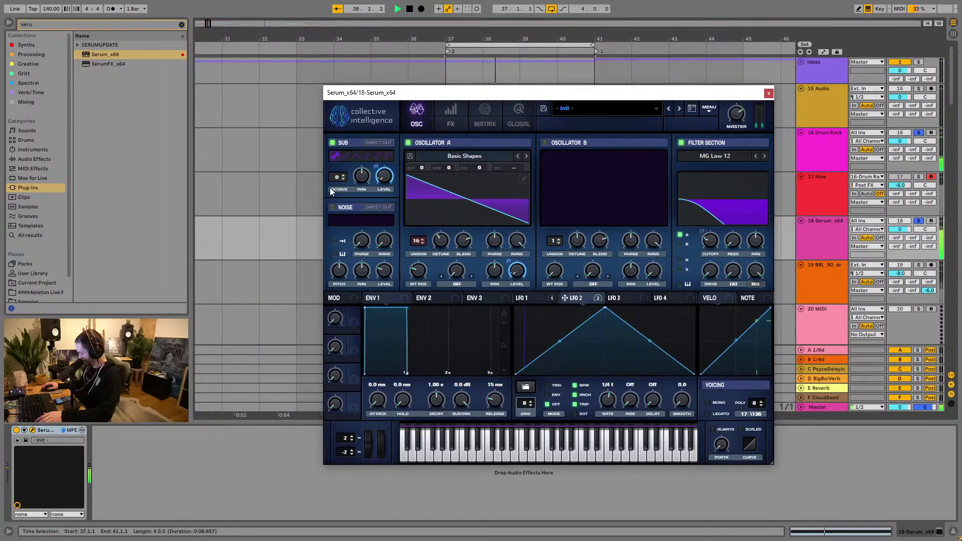
click(768, 94)
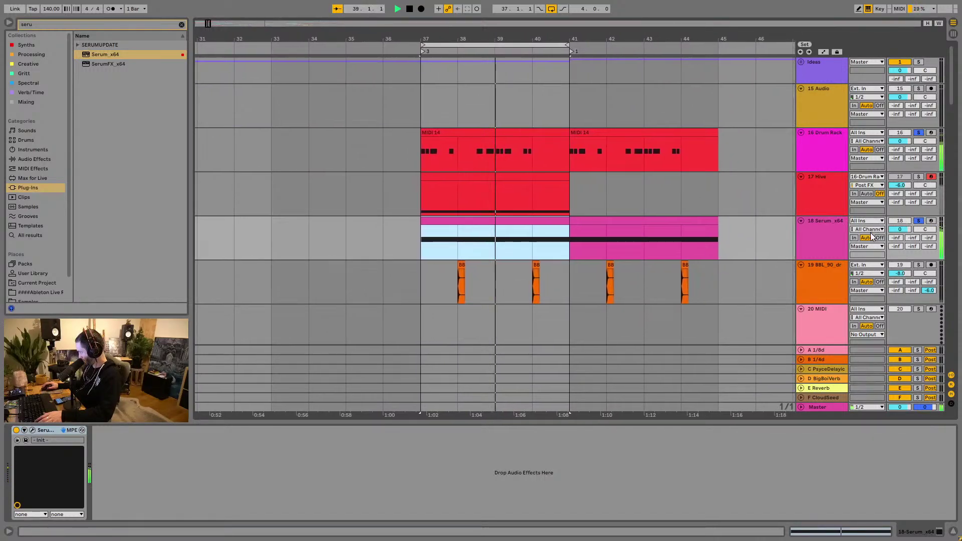
Step: Reopen Serum and adjust the depth of LFO 1's modulation on the filter cutoff during playback
click(17, 440)
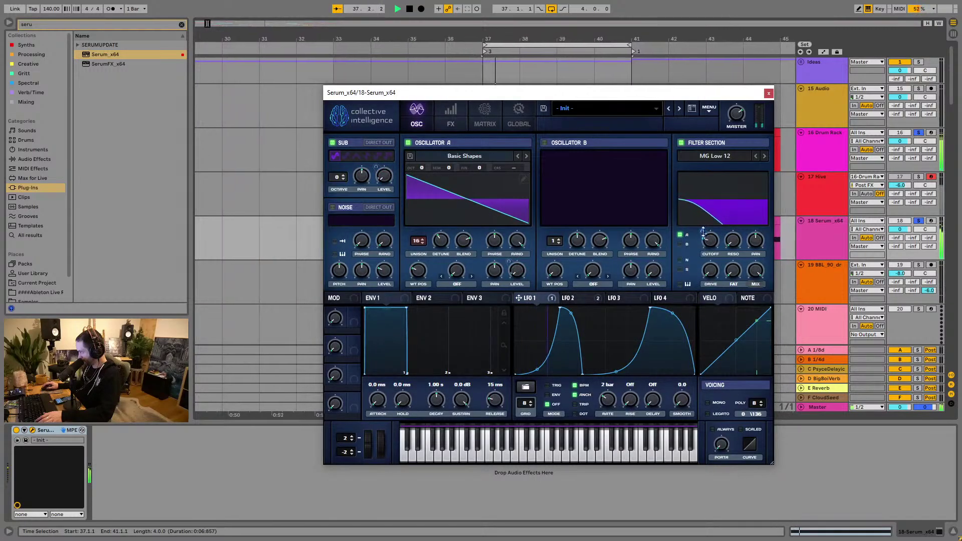
mouse_move(702, 230)
drag(702, 230, 702, 229)
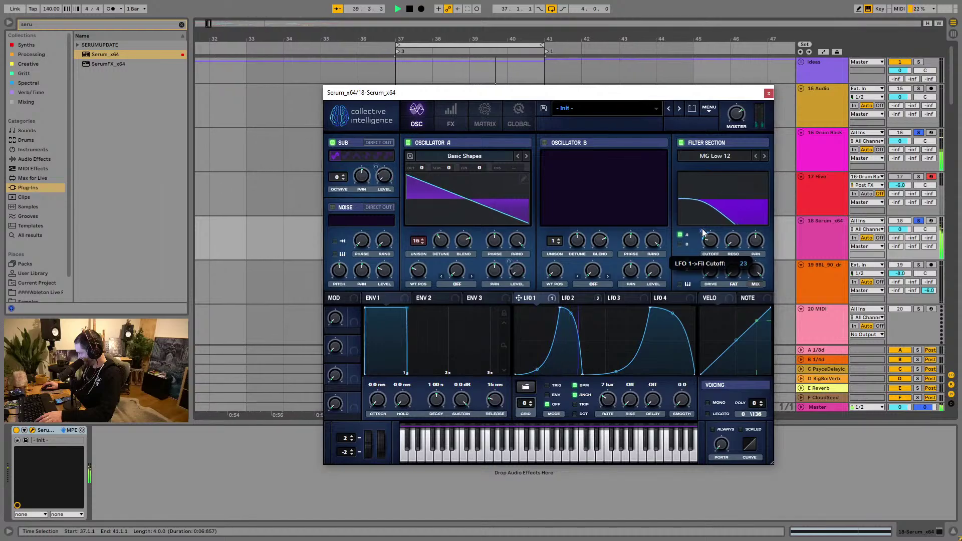
drag(702, 229, 702, 229)
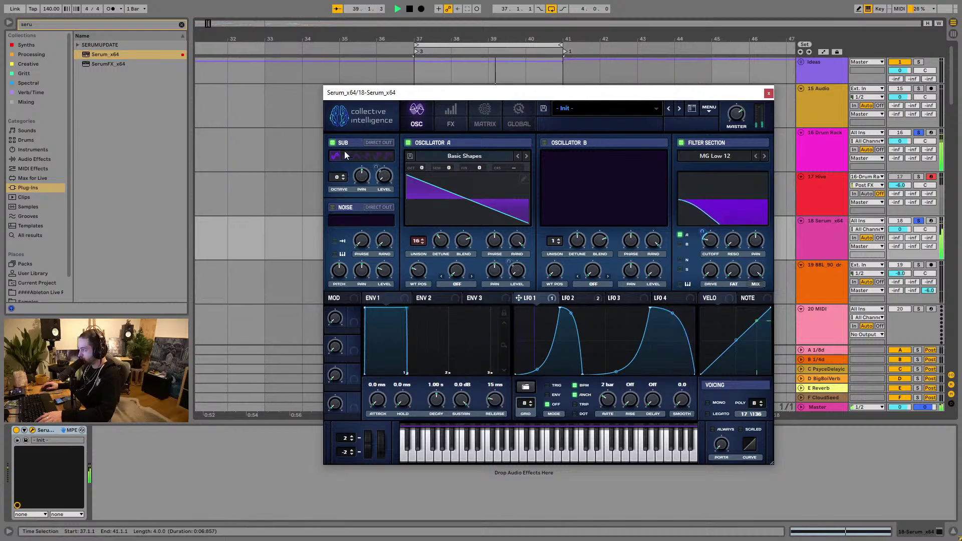
Step: Route the sub oscillator to direct out and check it with oscillator A temporarily switched off
click(377, 140)
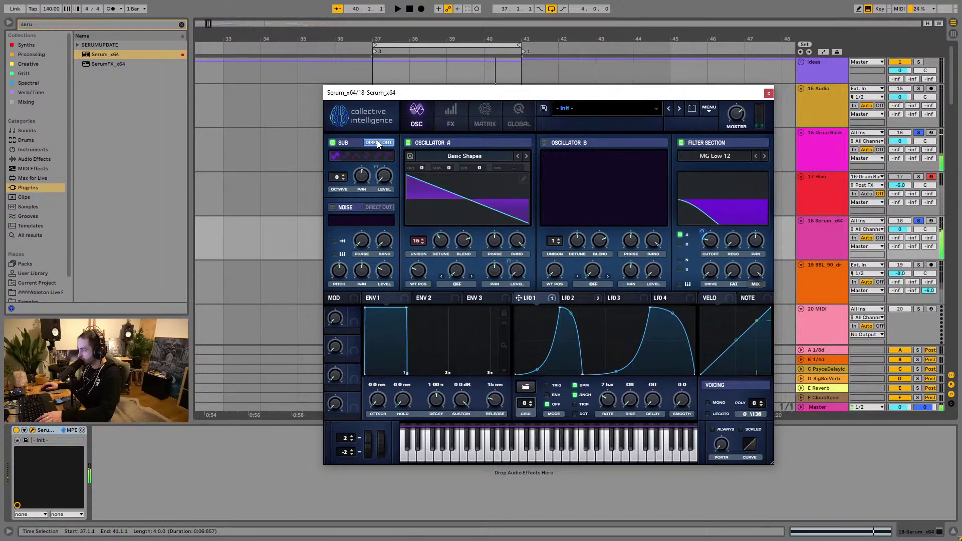
key(space)
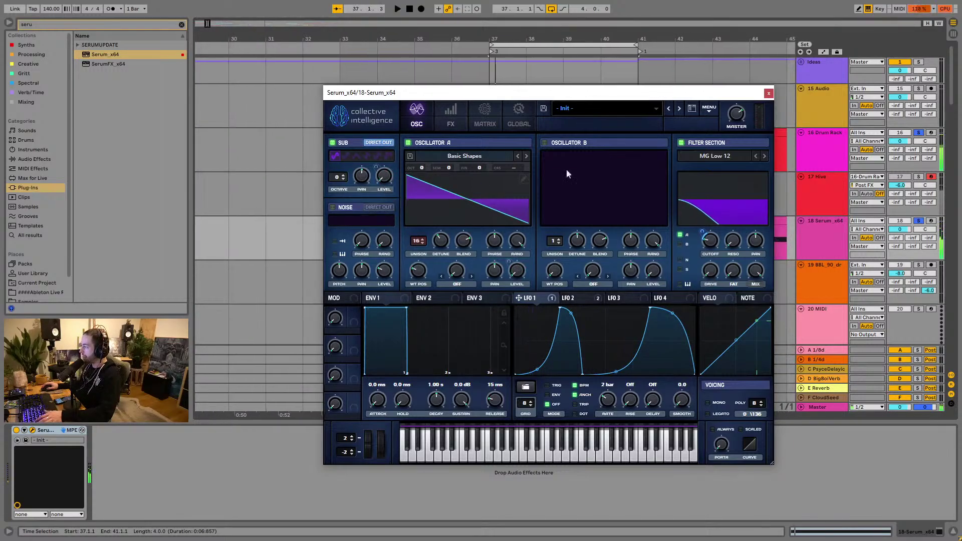
click(408, 143)
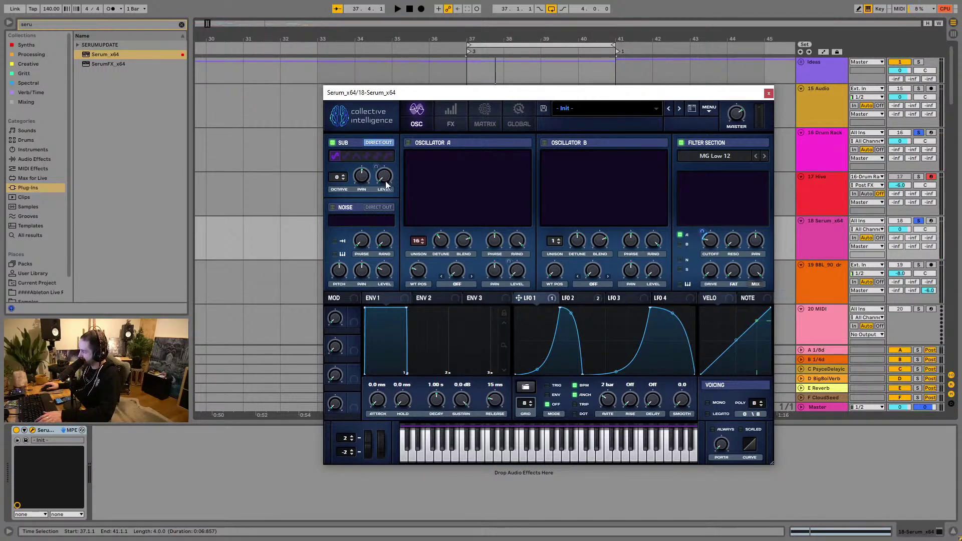
click(408, 142)
key(space)
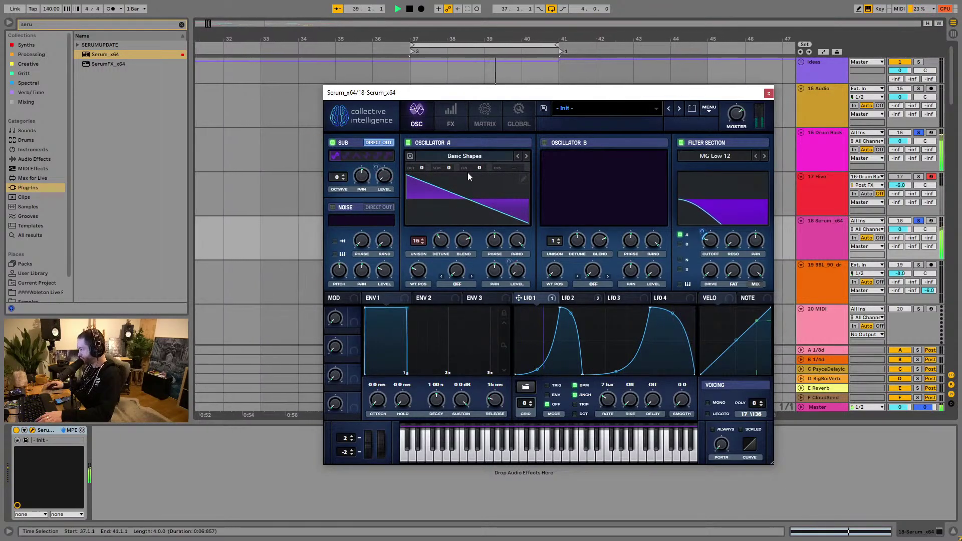
Step: Unsolo the Drum Rack and Serum tracks, close Serum, and play the full mix from bar 36
click(445, 109)
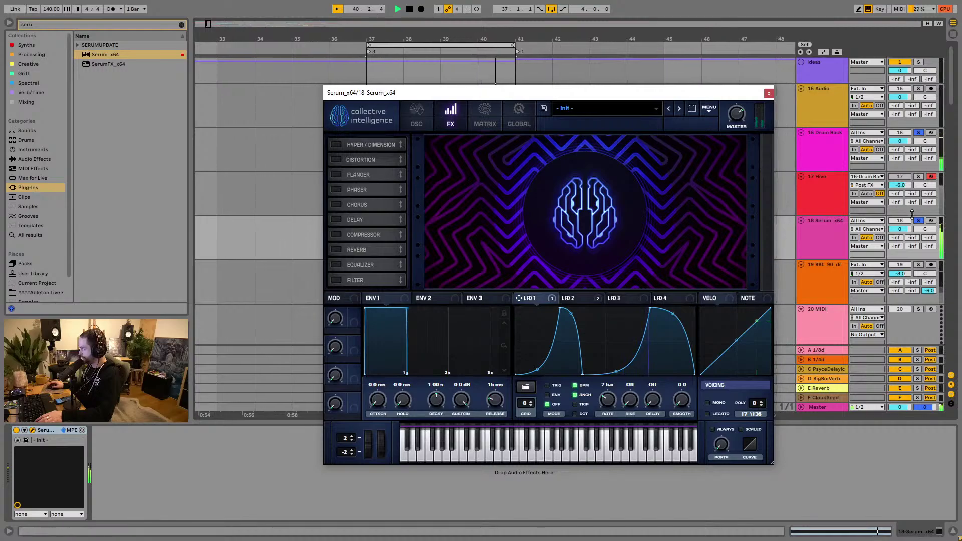
key(space)
click(925, 228)
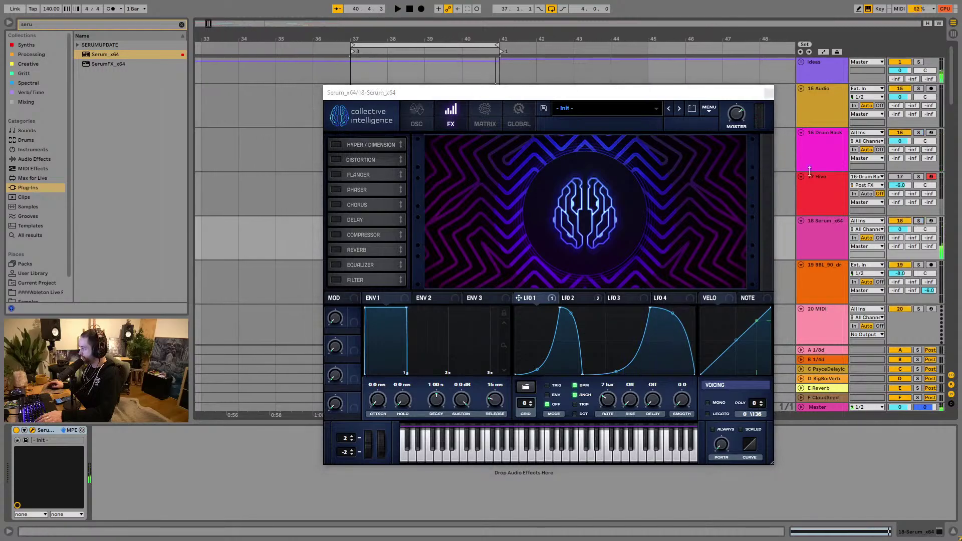
click(768, 93)
click(305, 239)
key(space)
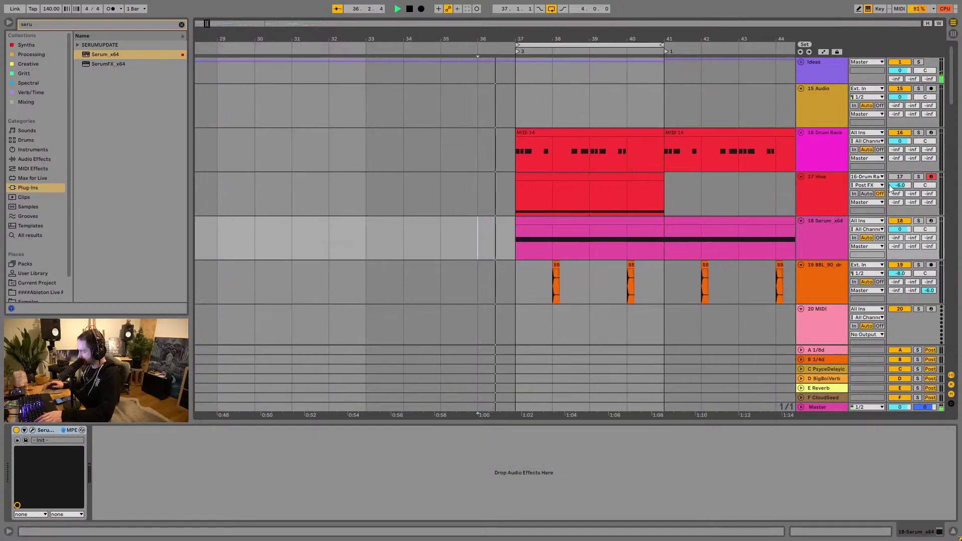
Step: Compare the soloed Hive track and the soloed Ideas group with the full mix around bars 36 and 37
click(588, 194)
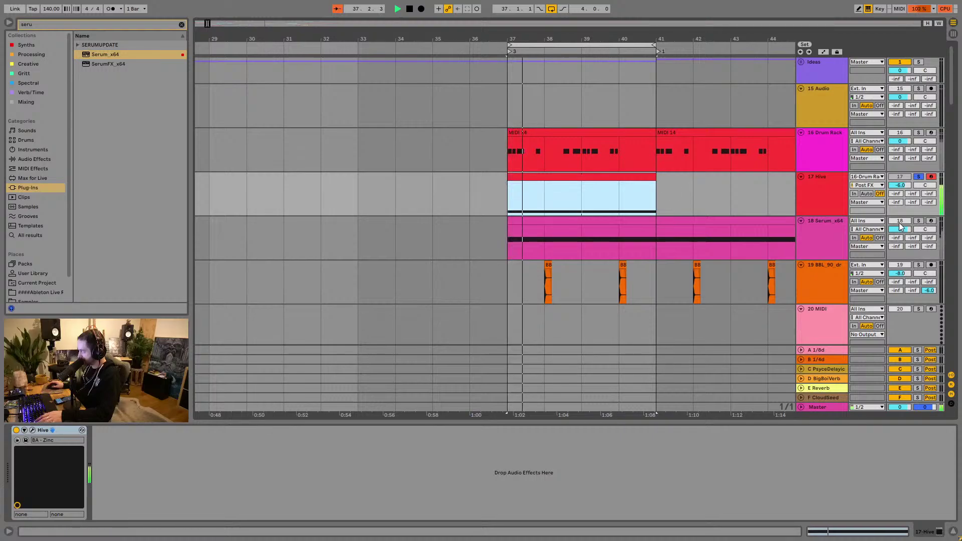
click(918, 221)
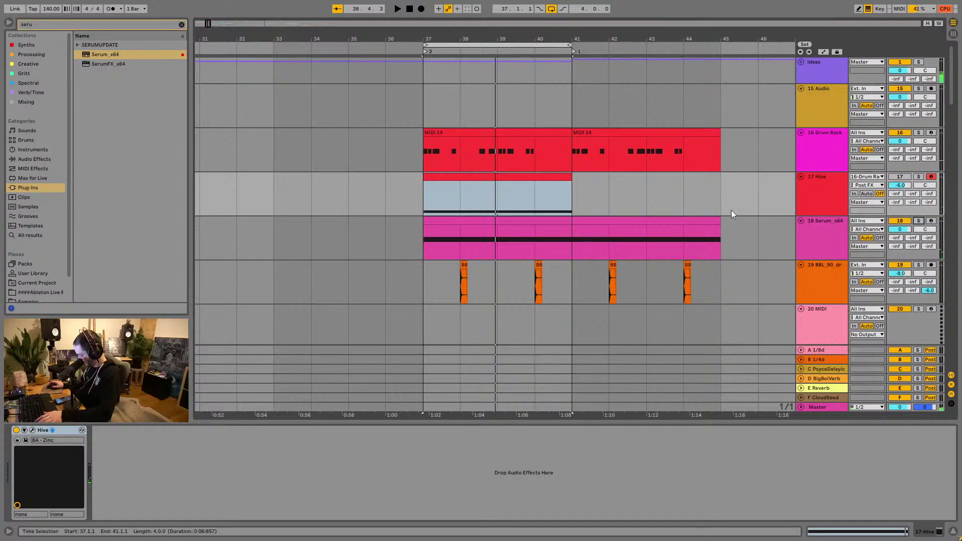
click(407, 231)
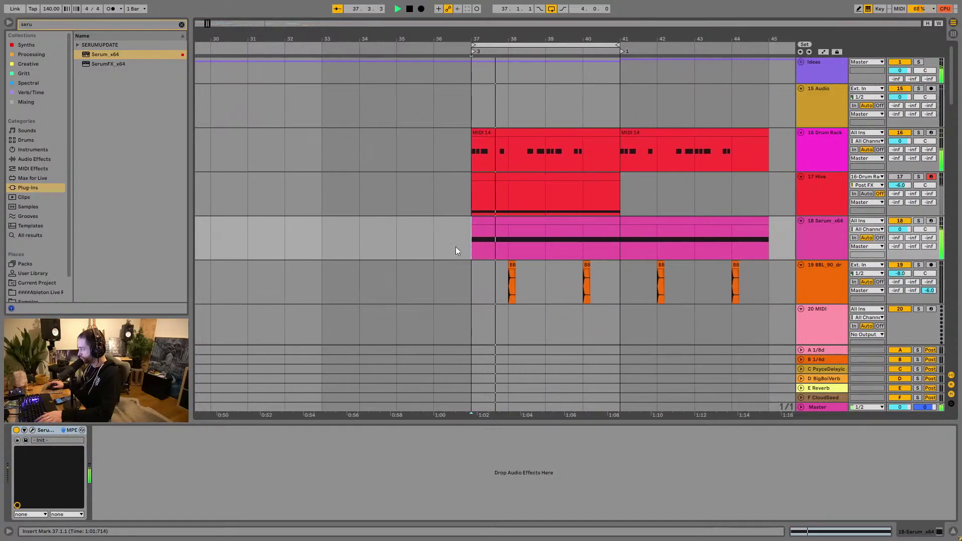
click(401, 244)
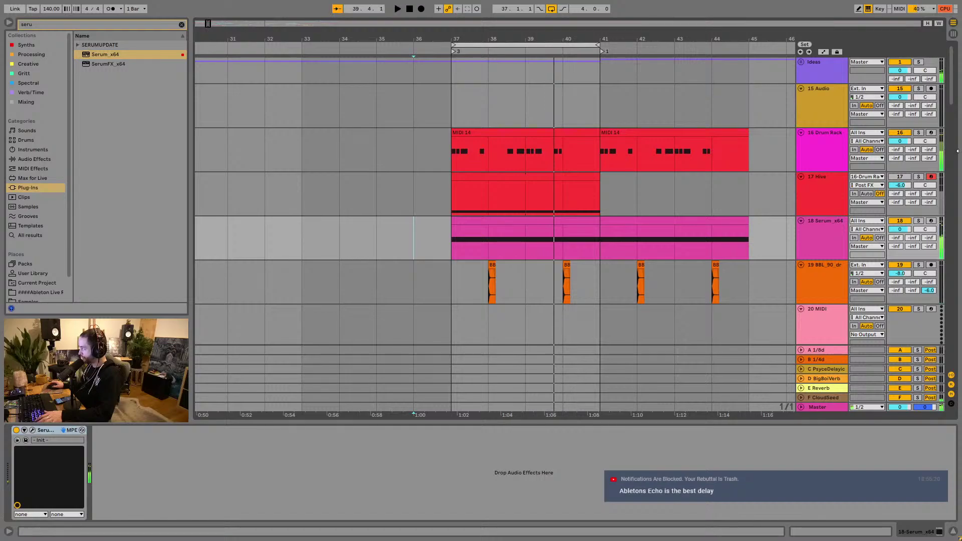
key(space)
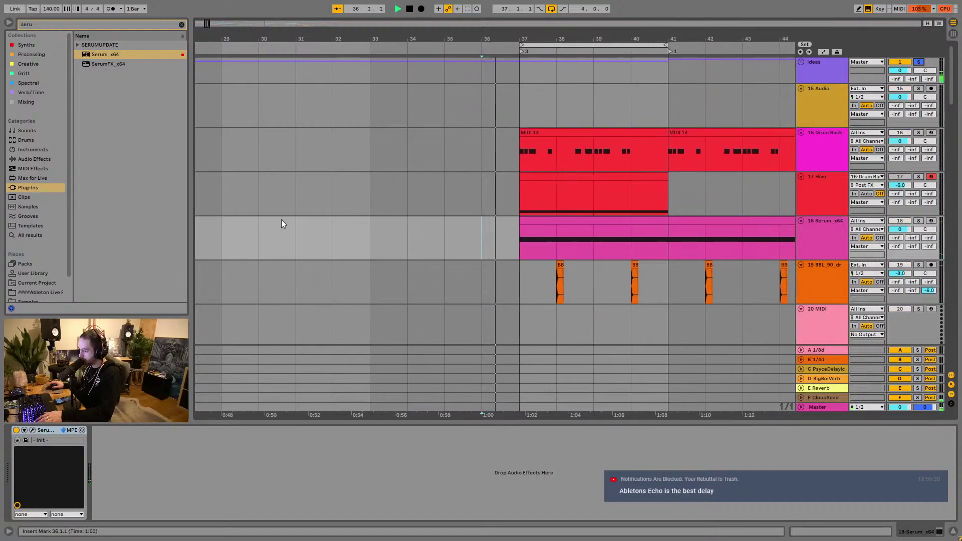
Step: Solo track 26 New14, delete its faded clips across bars 37 to 45, unsolo it and resume playback
scroll(625, 243, down, 3)
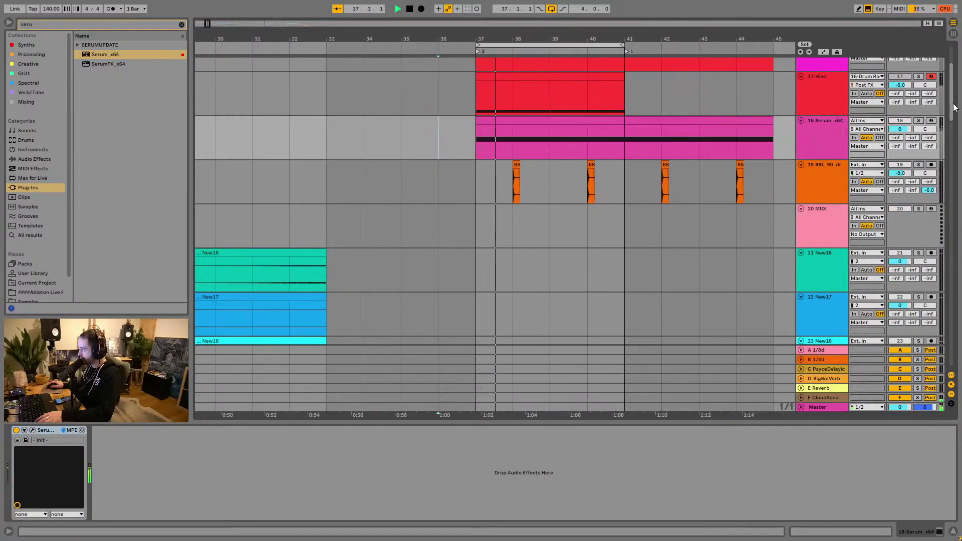
scroll(946, 191, down, 10)
scroll(945, 191, up, 5)
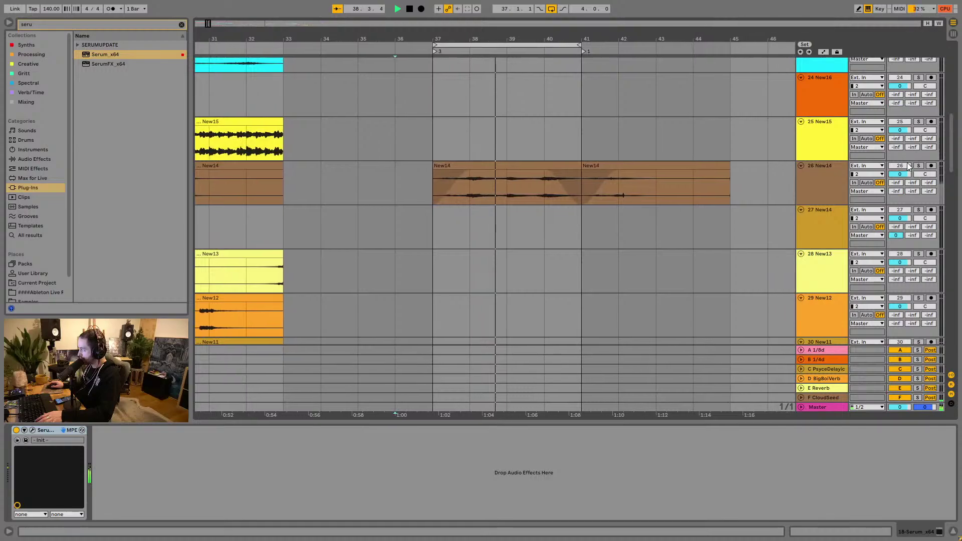
click(918, 165)
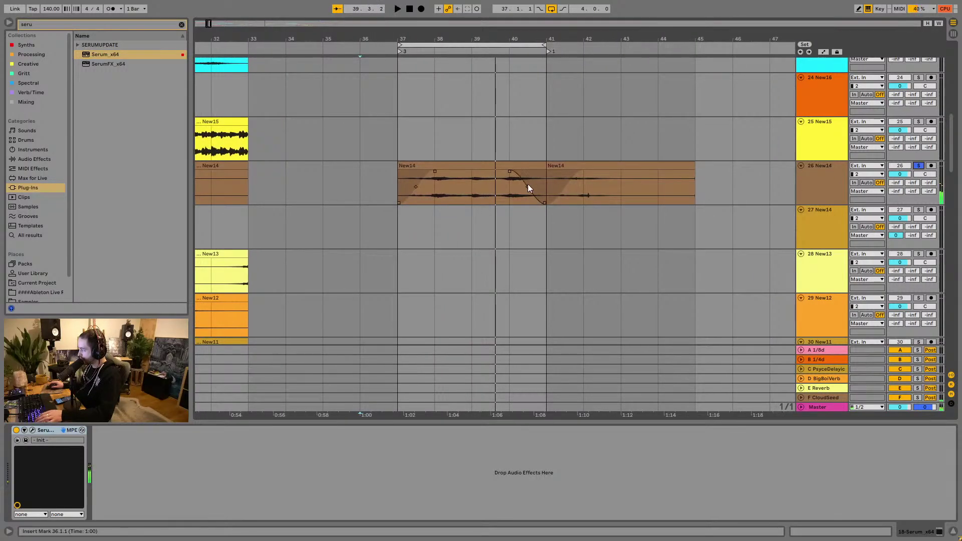
key(space)
click(569, 164)
key(Delete)
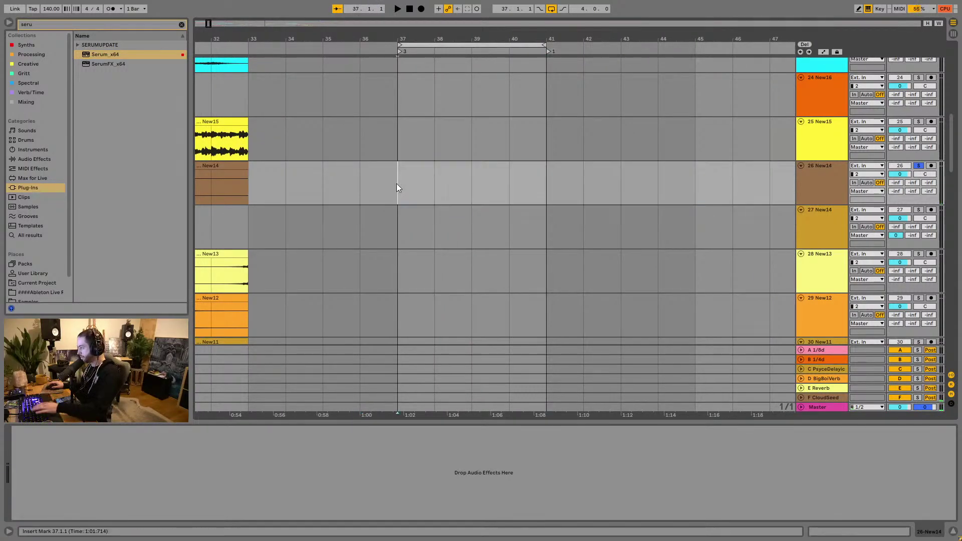
click(918, 165)
key(space)
Step: Audition track 35 New06 in solo and delete the part of its clip from bar 37 onward
scroll(955, 157, down, 10)
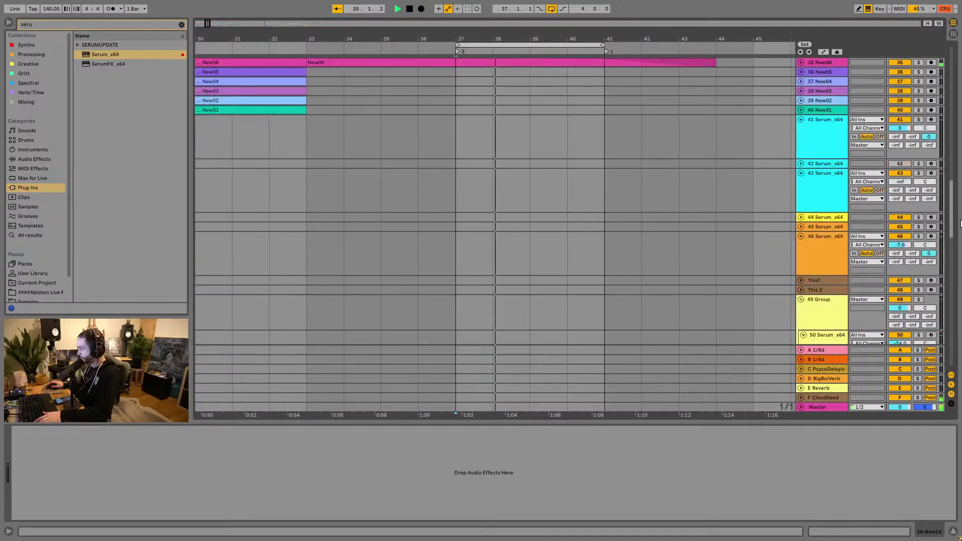
scroll(820, 215, up, 4)
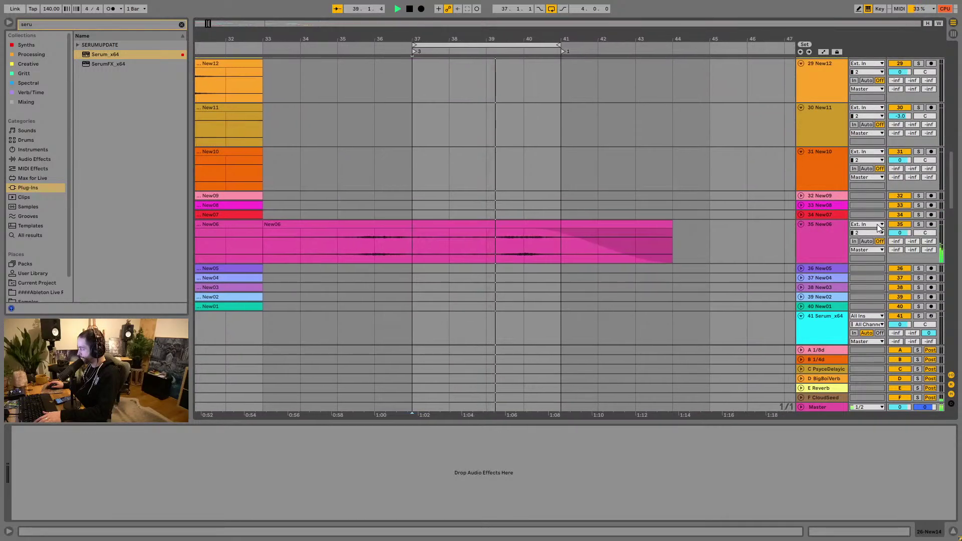
click(918, 224)
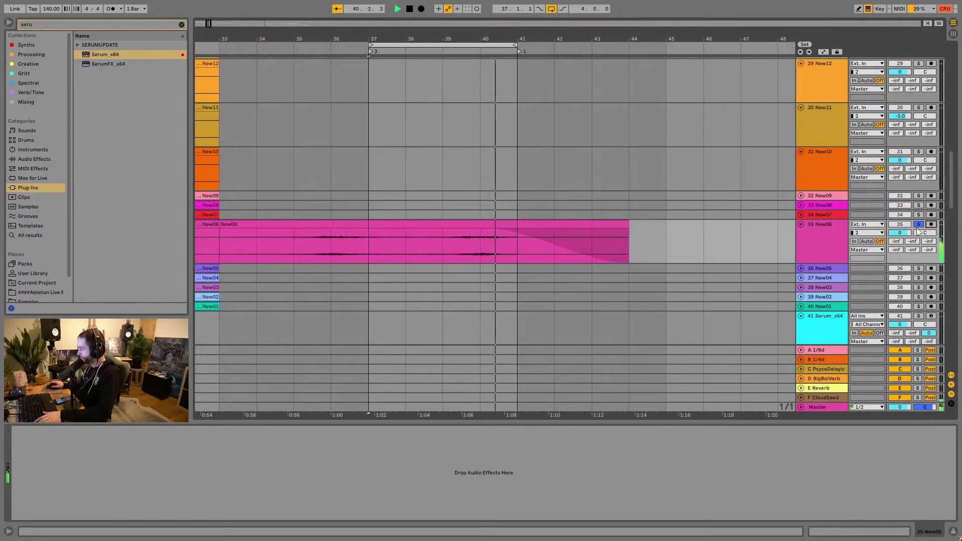
click(357, 251)
drag(357, 251, 611, 220)
key(Delete)
Step: Solo the 16 Drum Rack and 18 Serum_x64 tracks together while the loop plays
scroll(656, 262, down, 12)
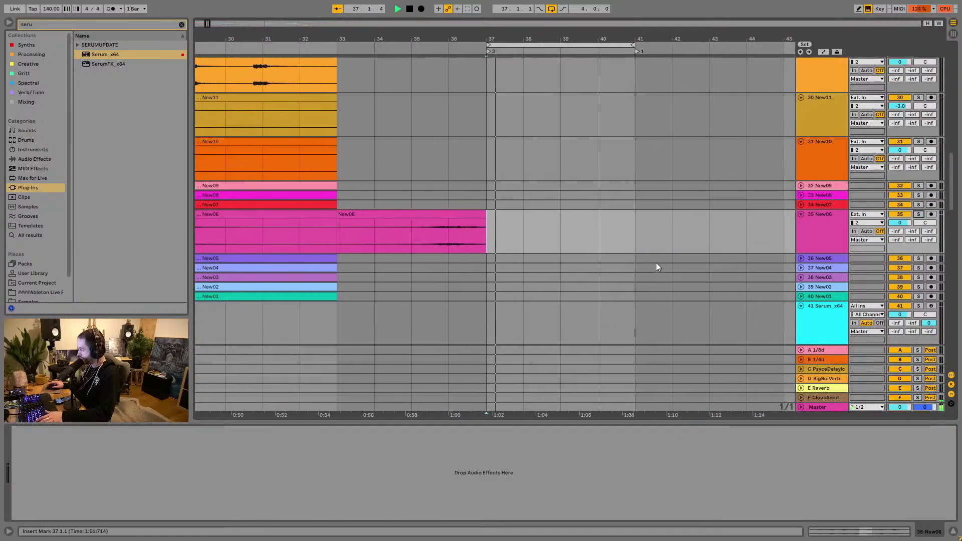
scroll(656, 278, down, 10)
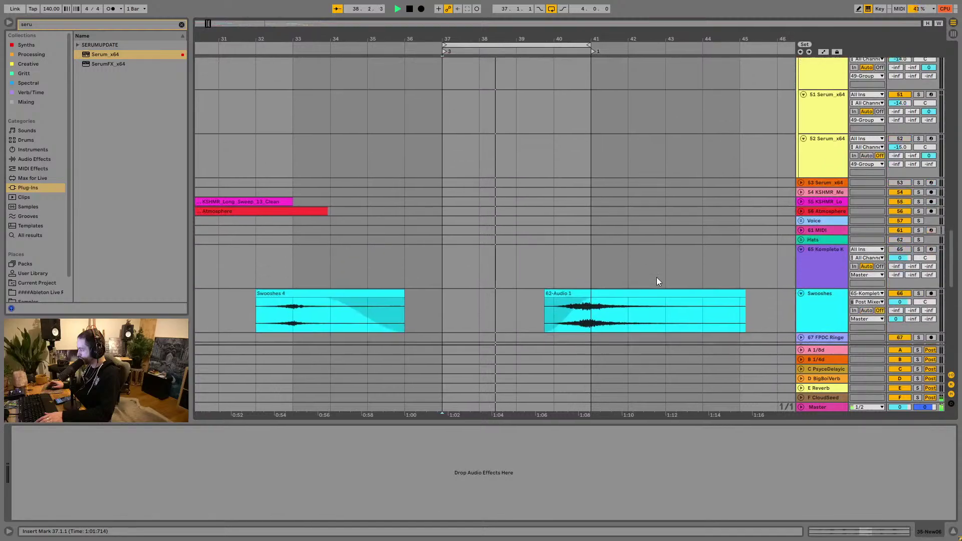
drag(944, 268, 938, 30)
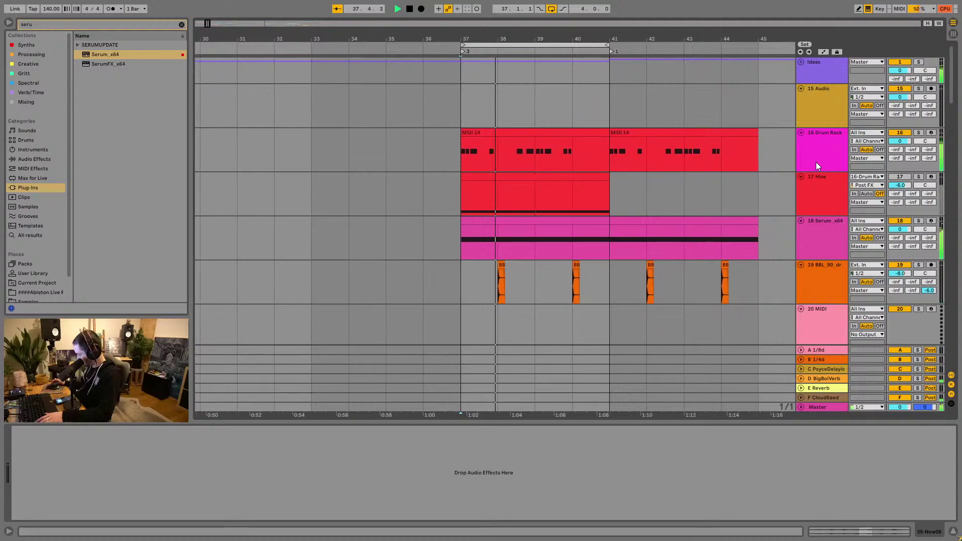
click(919, 132)
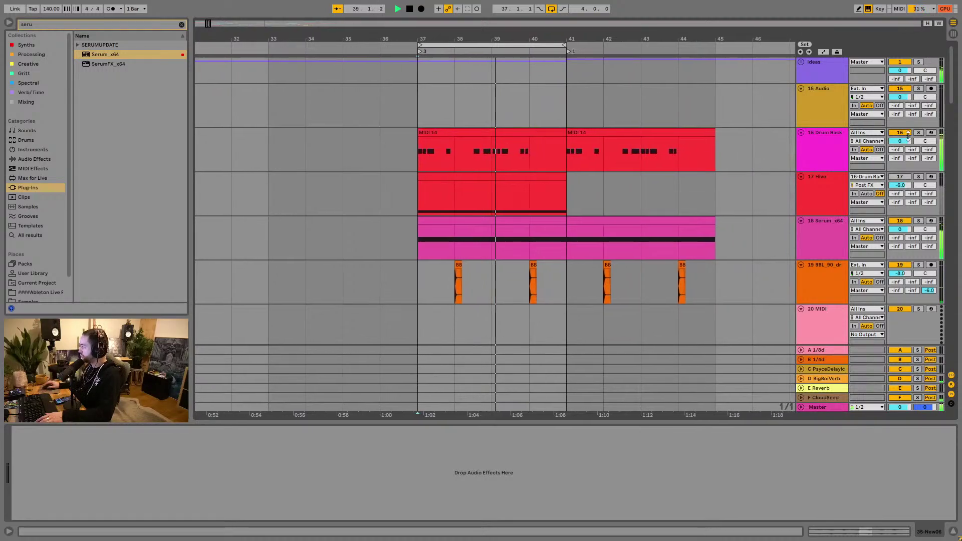
click(920, 221)
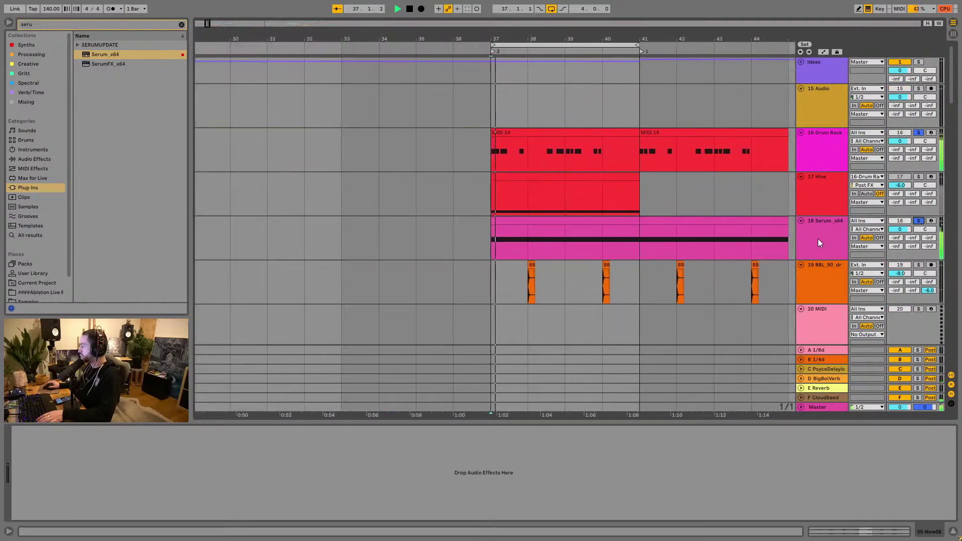
Step: Find the Compressor among the audio effects and add it after Serum on track 18 Serum_x64
click(818, 239)
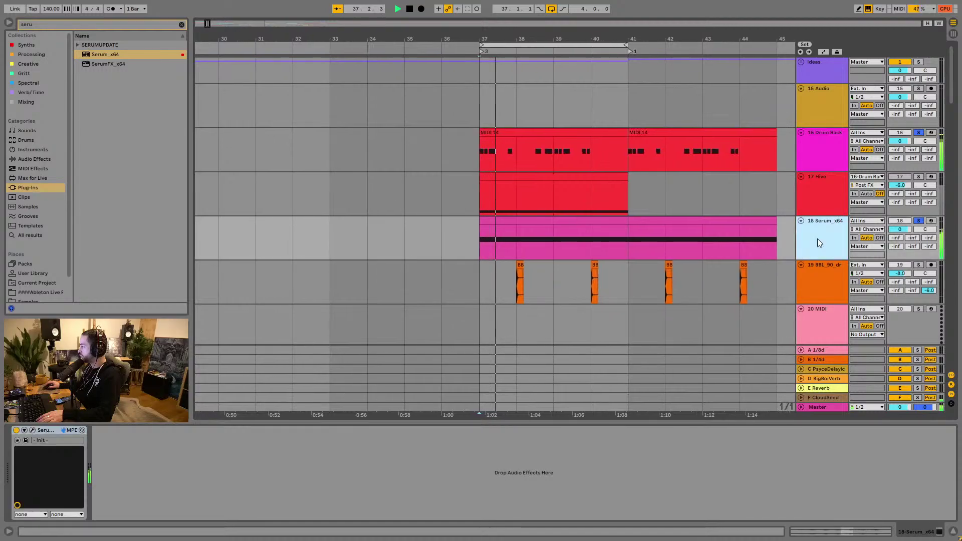
click(181, 24)
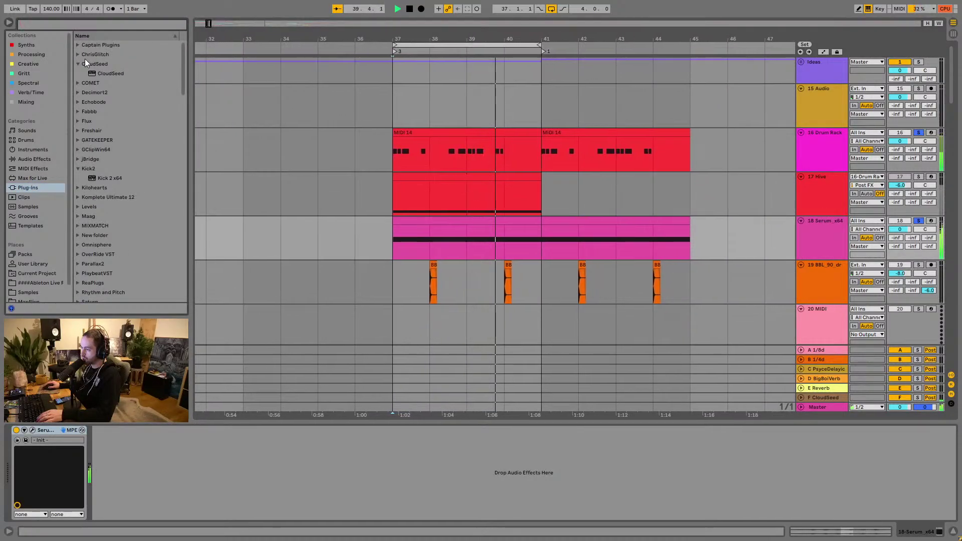
click(38, 159)
click(90, 24)
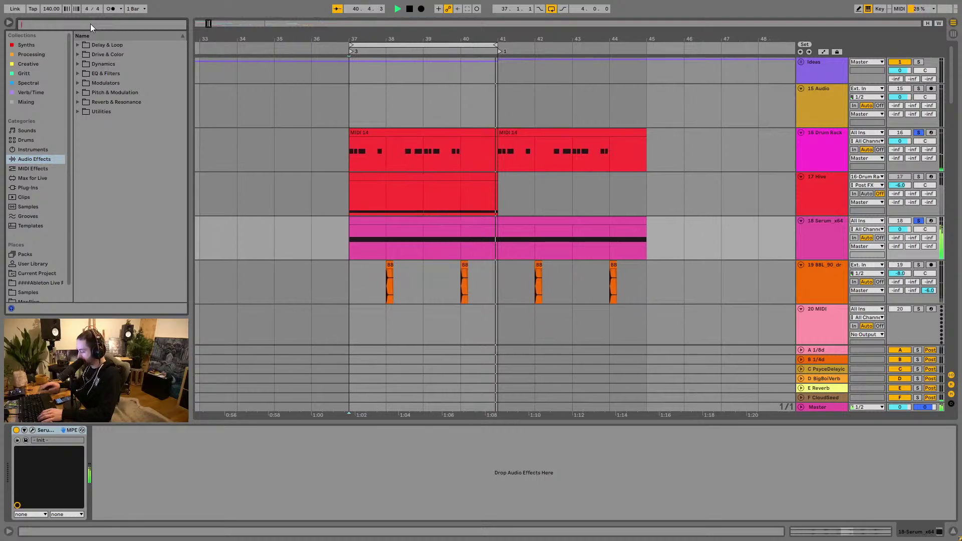
text(com)
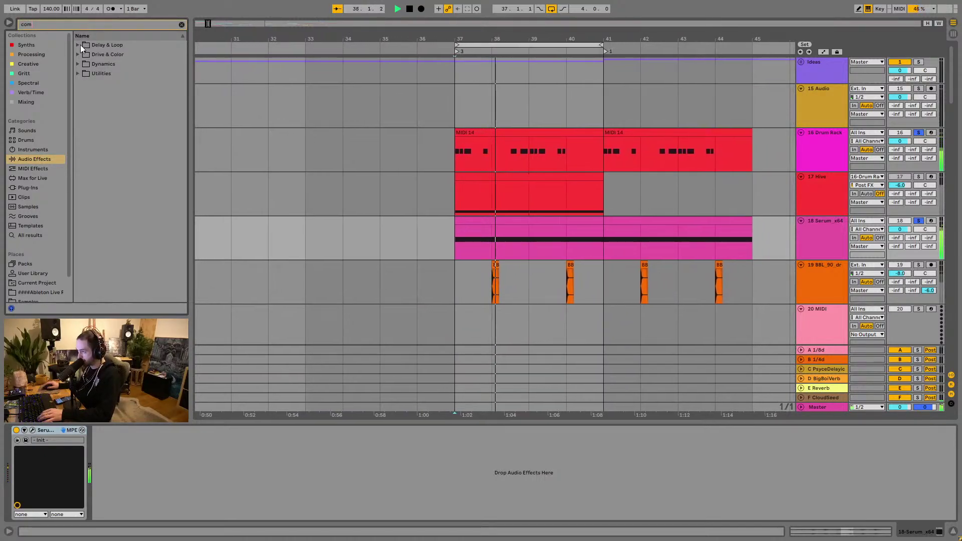
click(79, 57)
click(78, 63)
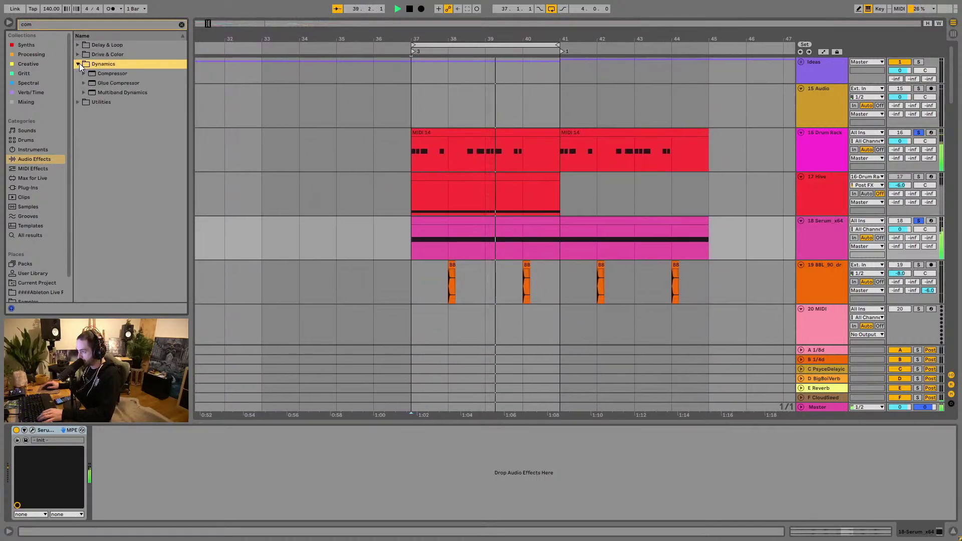
click(103, 73)
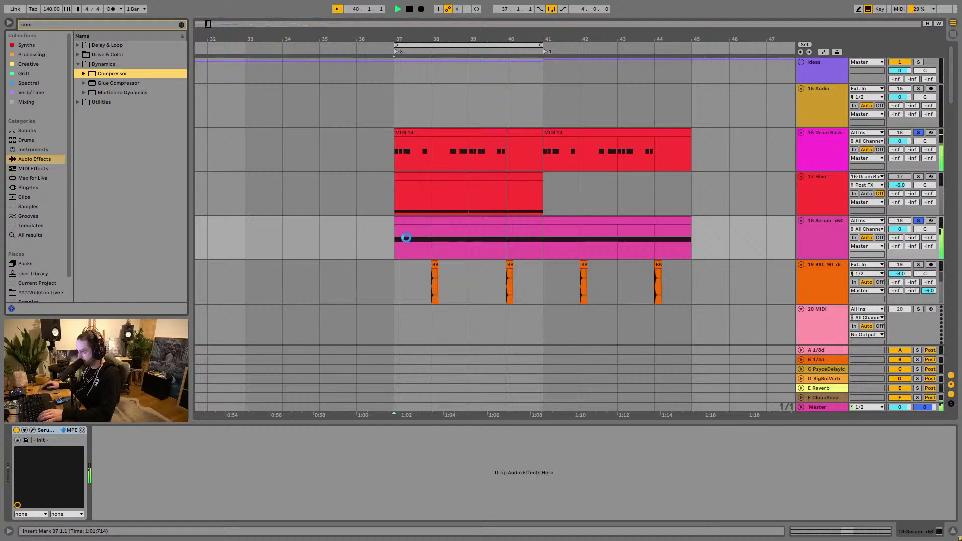
drag(406, 236, 407, 240)
Step: Stop playback and enable the Compressor's sidechain with 16-Drum Rack, Post FX, as its audio source
key(space)
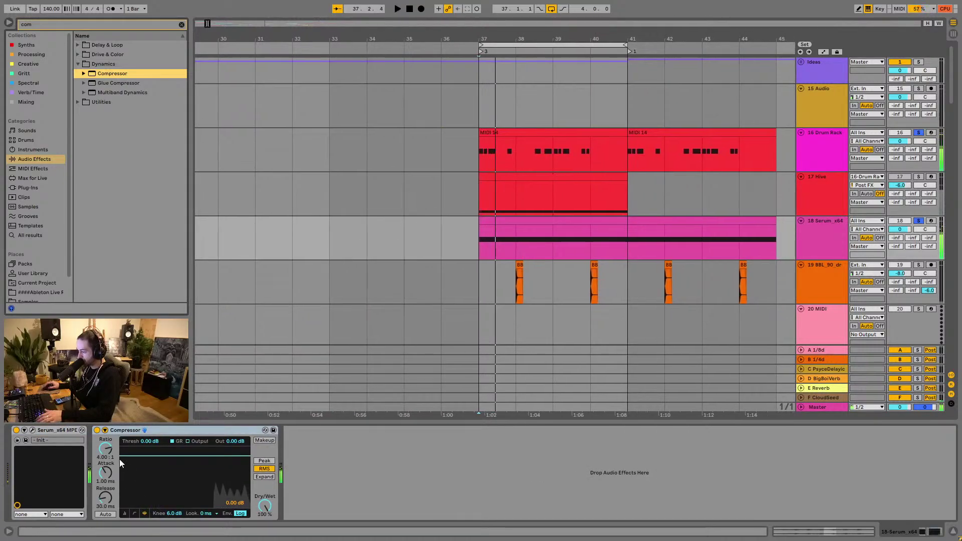
click(105, 430)
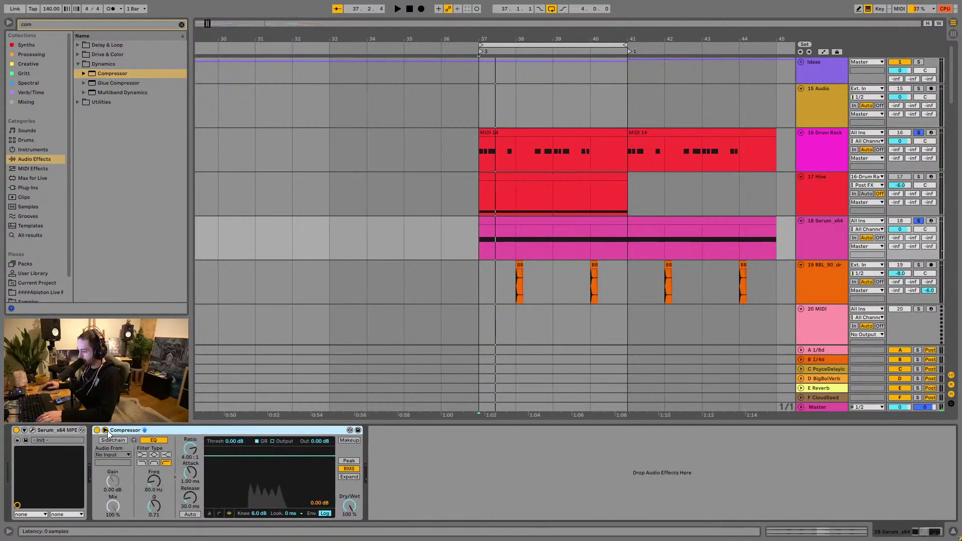
click(106, 440)
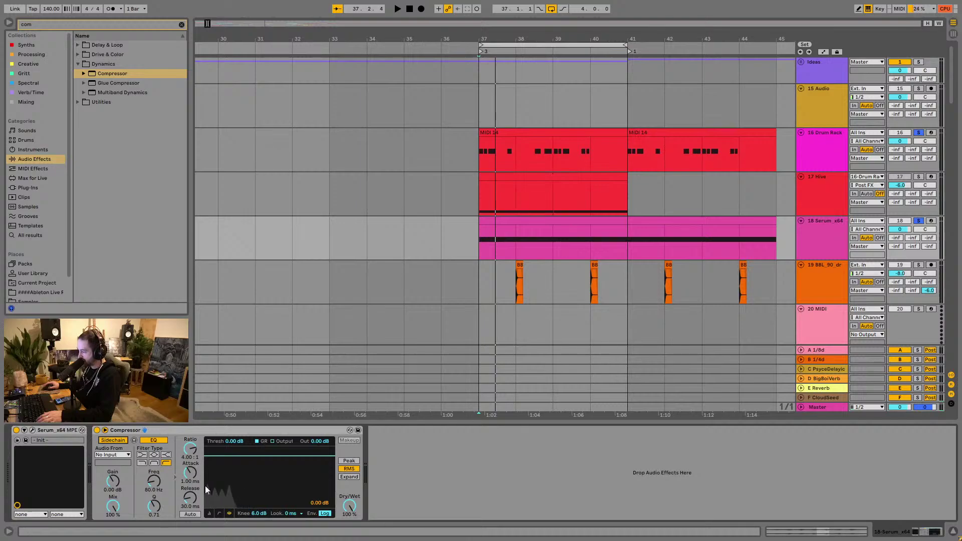
click(112, 455)
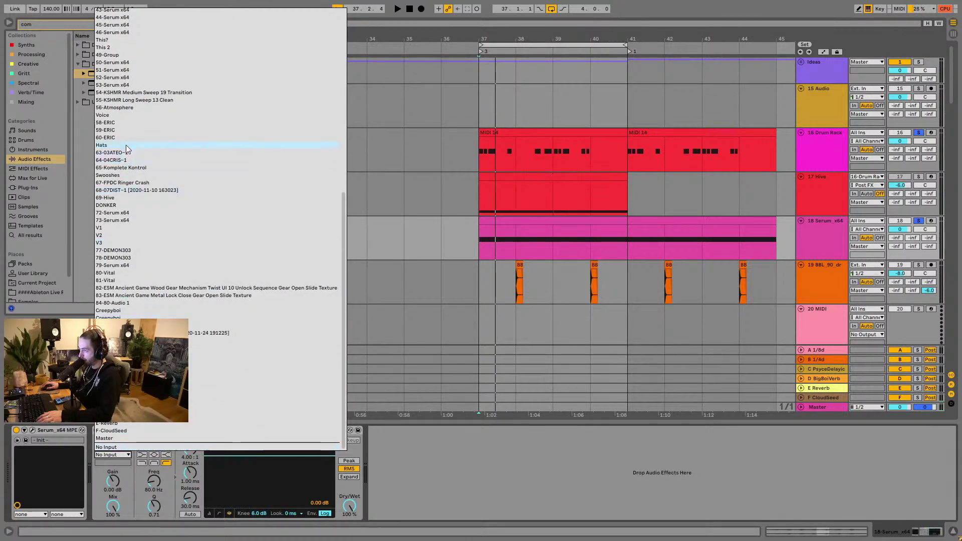
key(Escape)
click(110, 455)
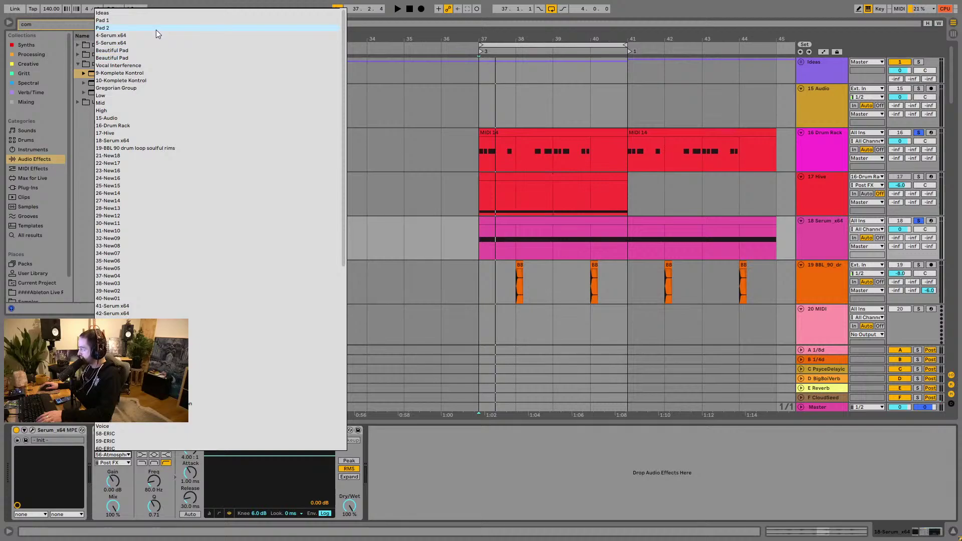
key(Escape)
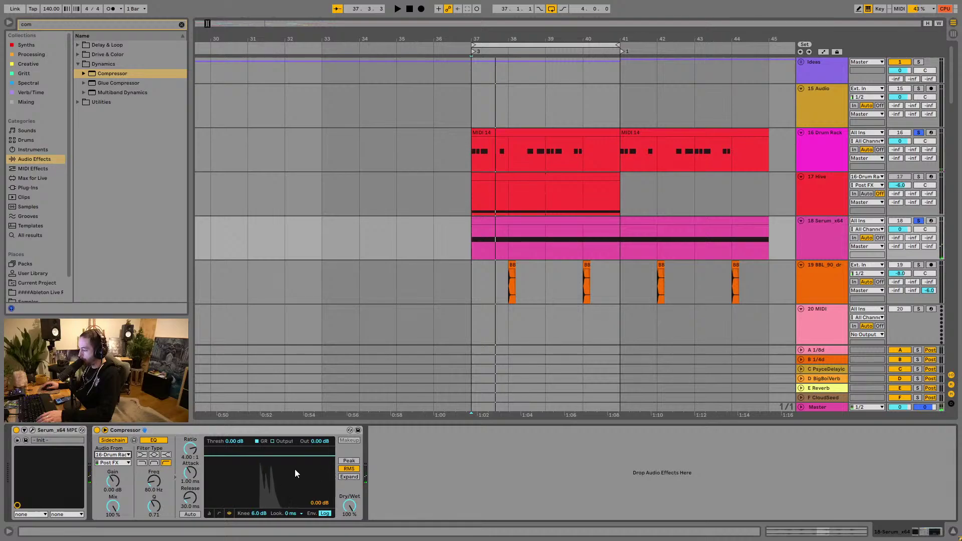
Step: Switch the Compressor to its collapsed meter view and lower the threshold to -26.3 dB while auditioning the loop
click(210, 513)
key(space)
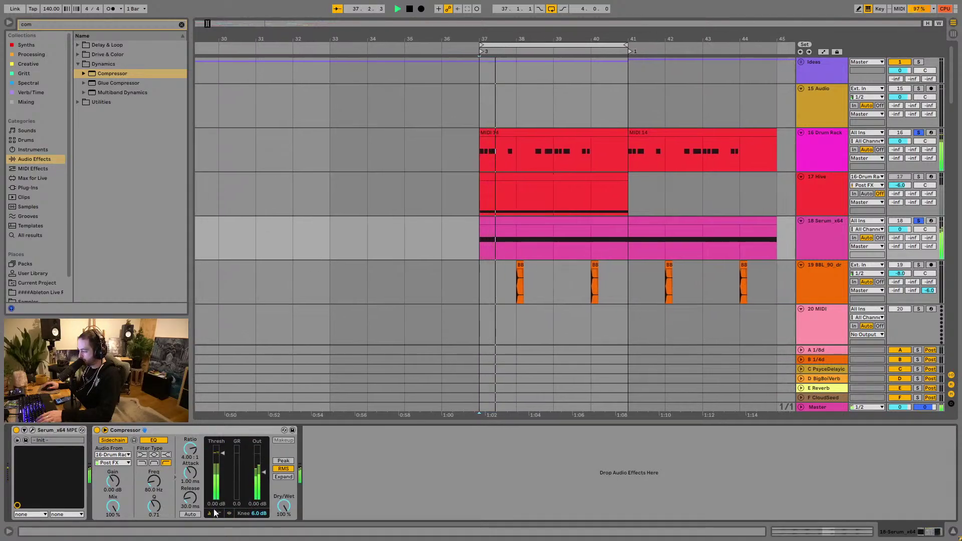
drag(221, 455, 221, 474)
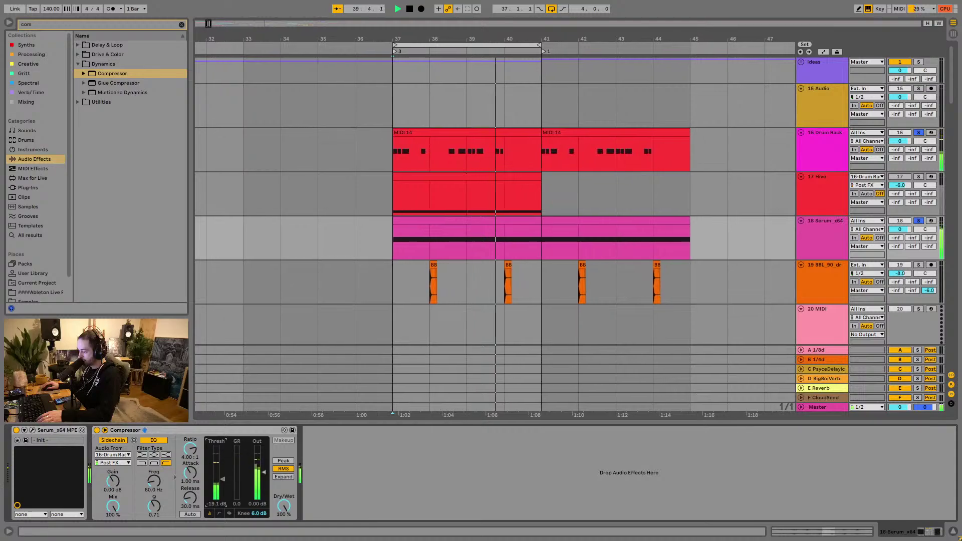
drag(222, 480, 223, 483)
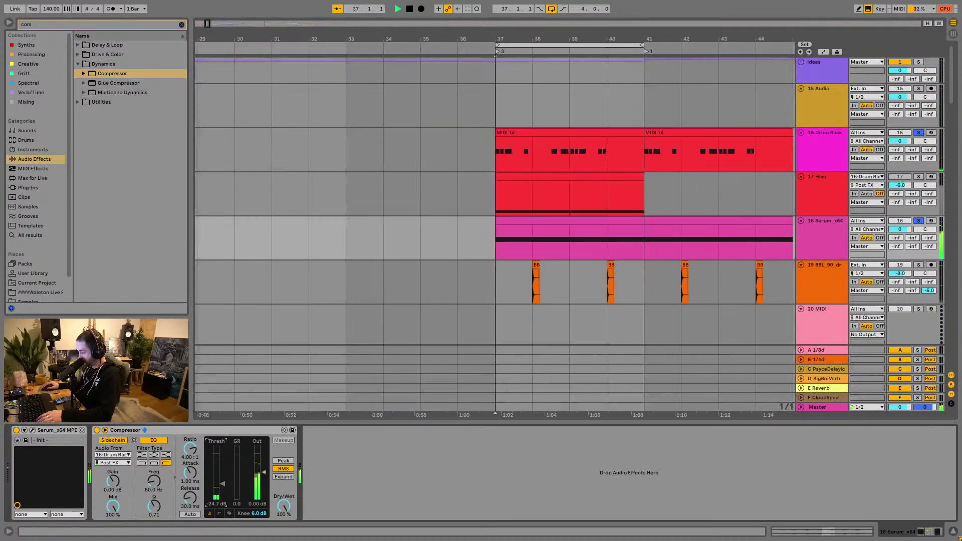
drag(222, 483, 222, 484)
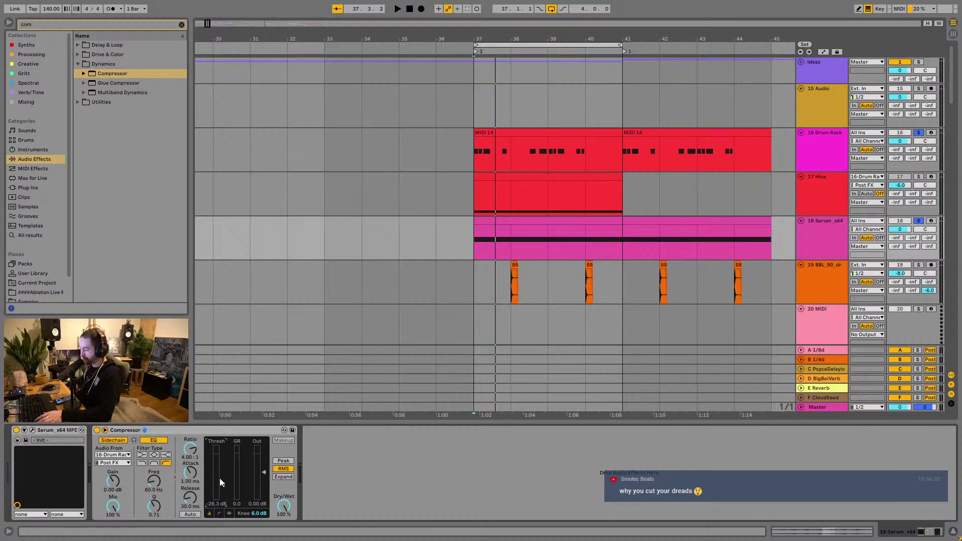
key(space)
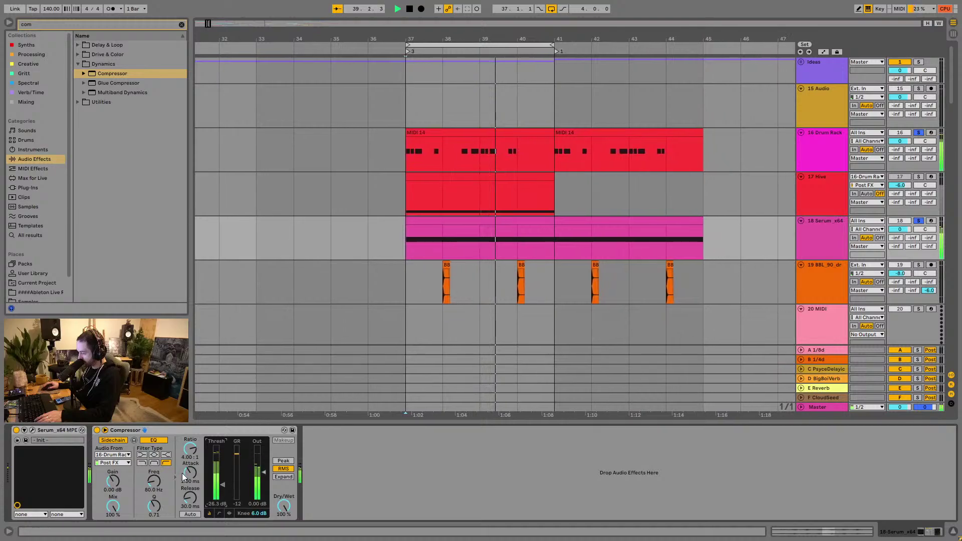
Step: Play the full mix from bar 37 with the solos off, then solo the Serum and Drum Rack tracks together again
click(920, 221)
click(392, 276)
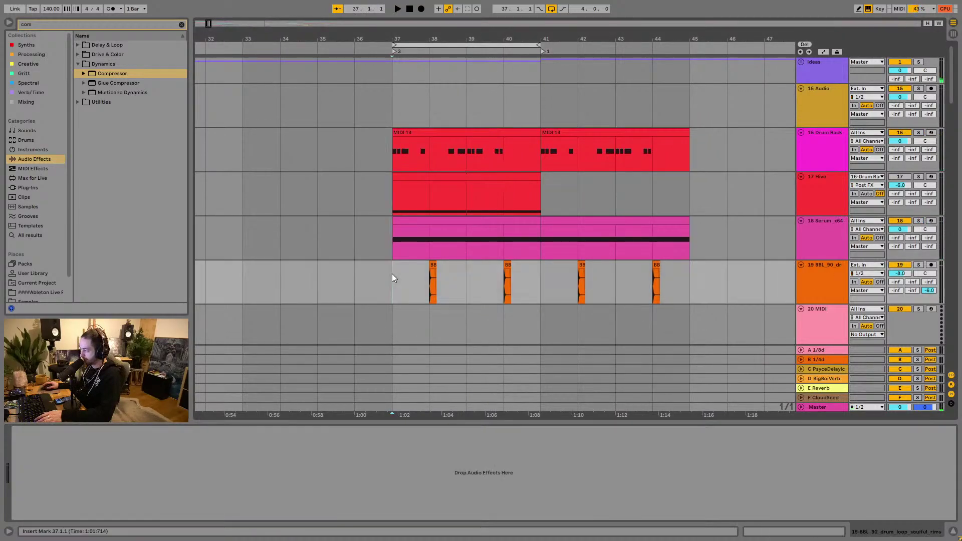
scroll(392, 274, down, 2)
key(space)
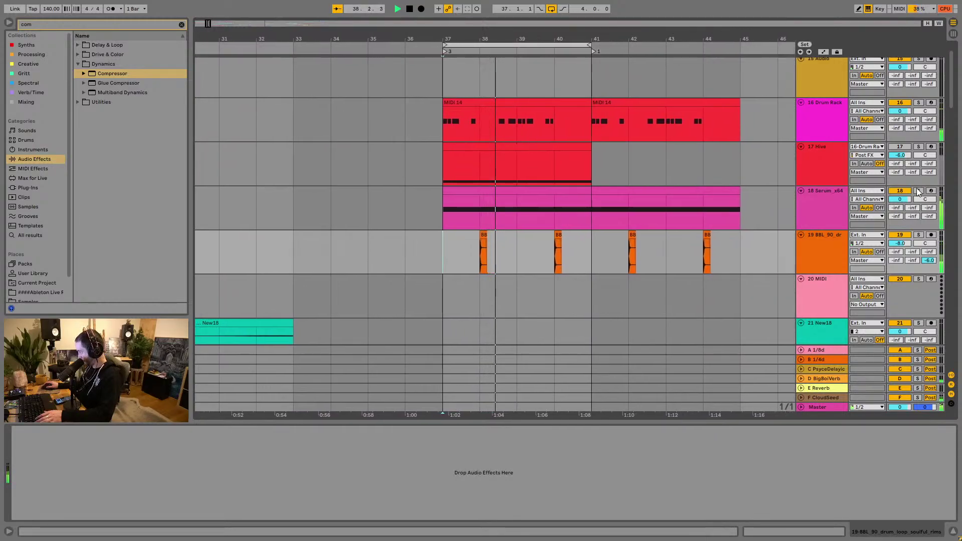
click(919, 190)
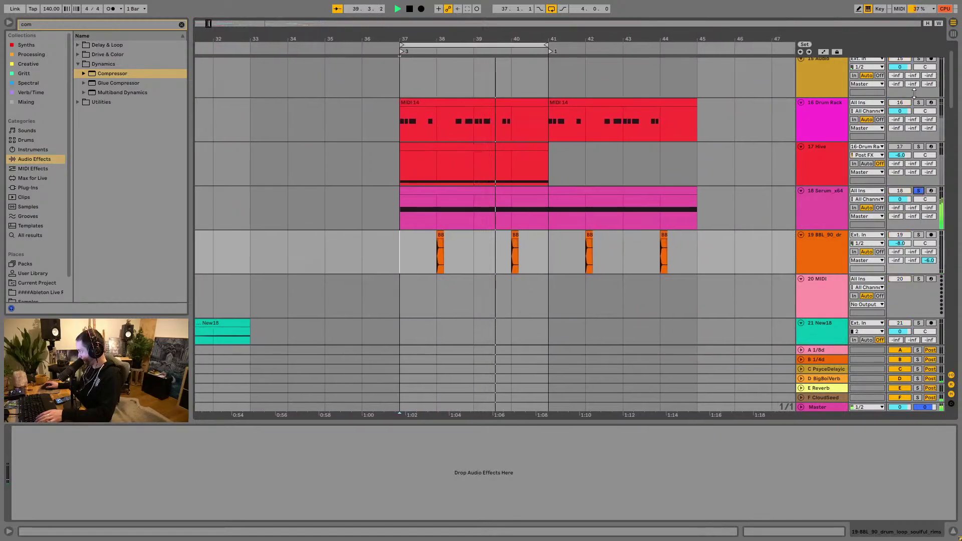
ctrl+click(918, 103)
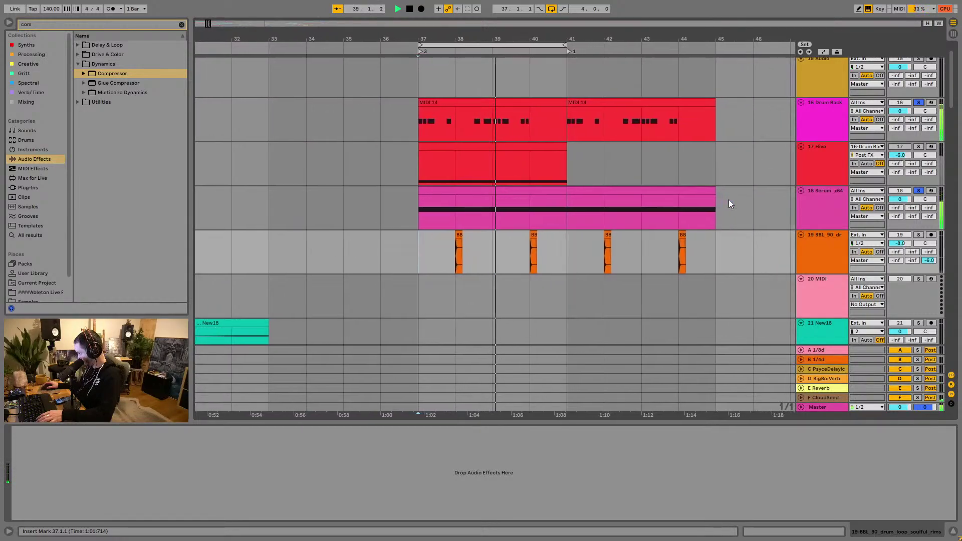
Step: Open Serum on track 18, stop playback, switch off its sub oscillator, check LFO 2 and close the plug-in
click(807, 204)
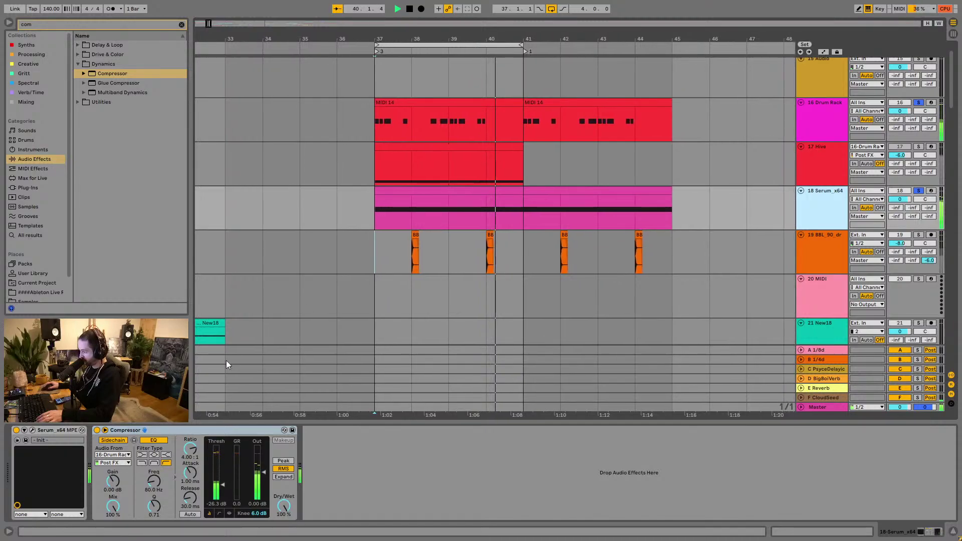
click(481, 199)
click(32, 430)
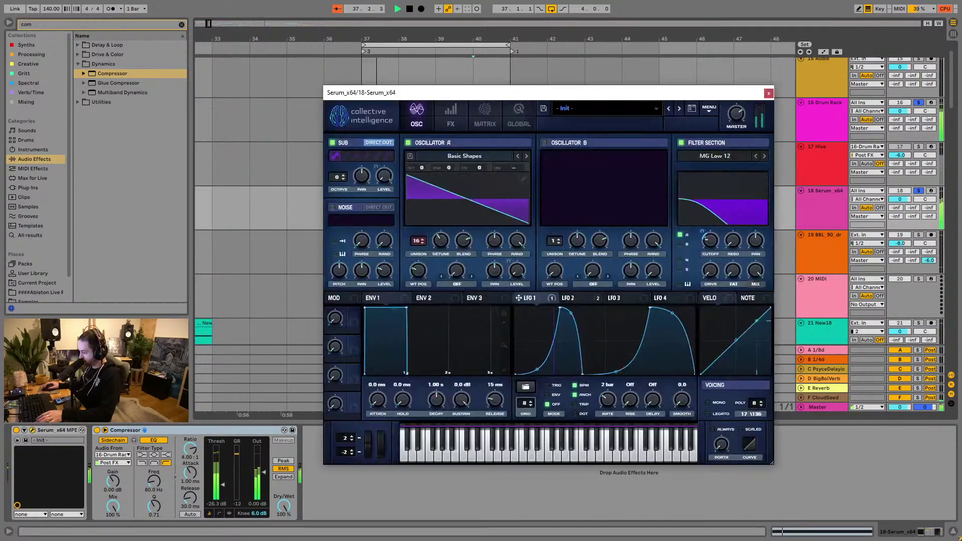
key(space)
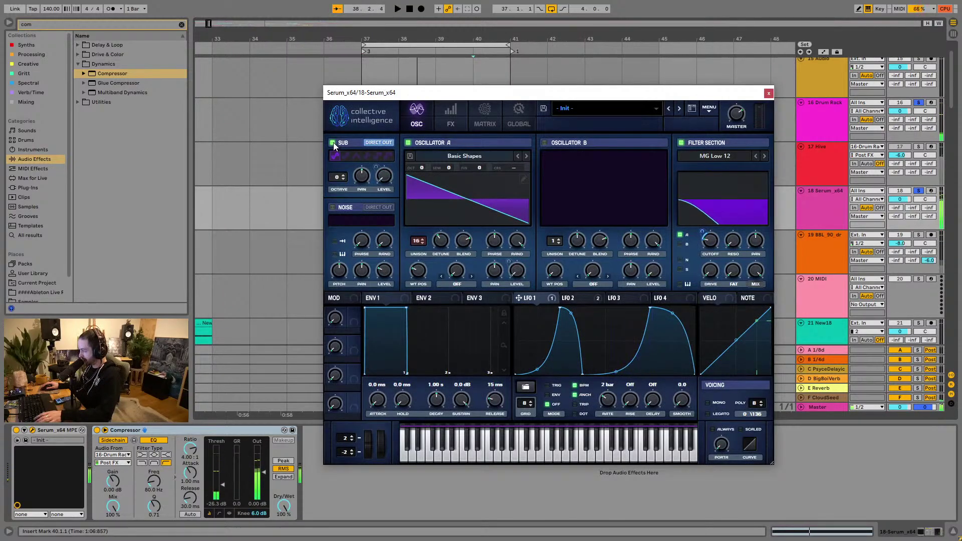
click(332, 143)
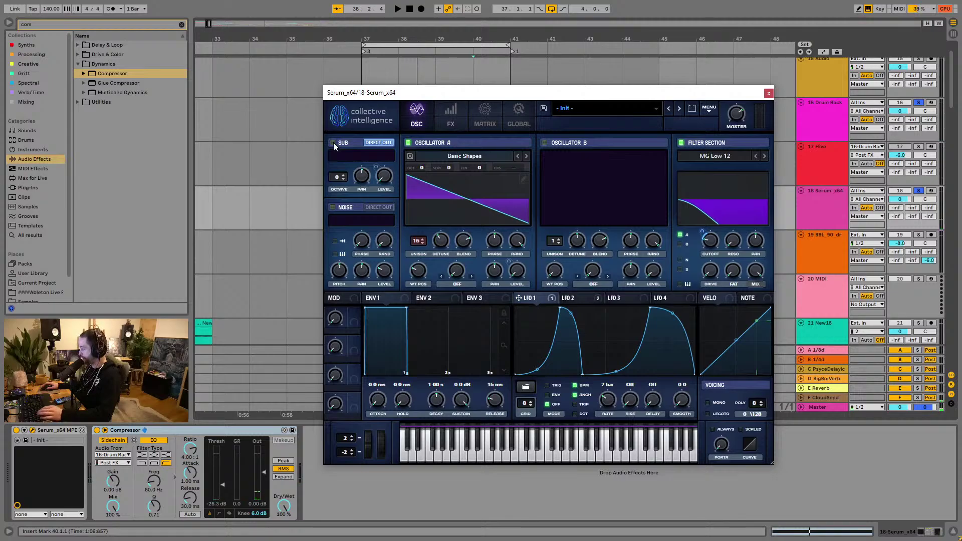
click(592, 300)
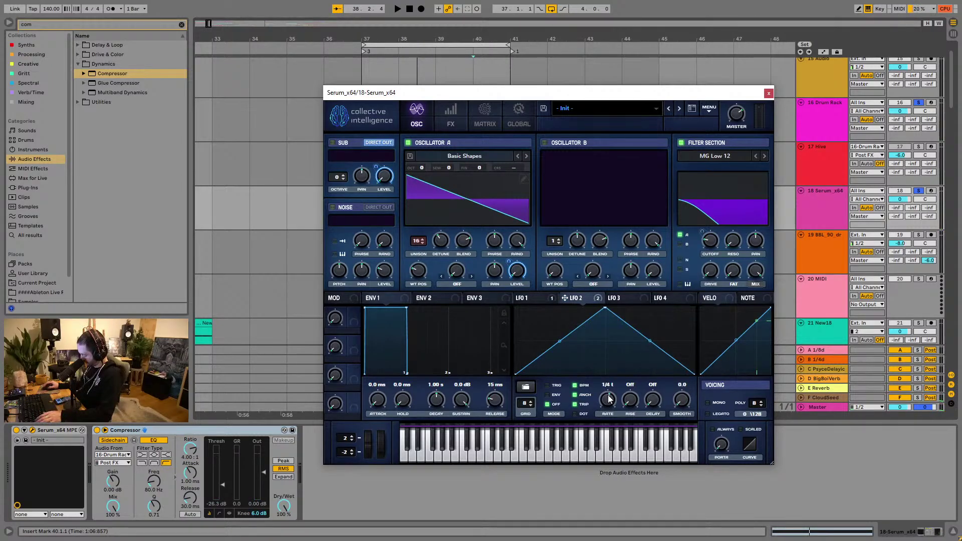
click(768, 93)
Step: Insert a MIDI track below 18 Serum_x64, paste the Serum clip across bars 37 to 41, and reselect the Serum track
right_click(817, 207)
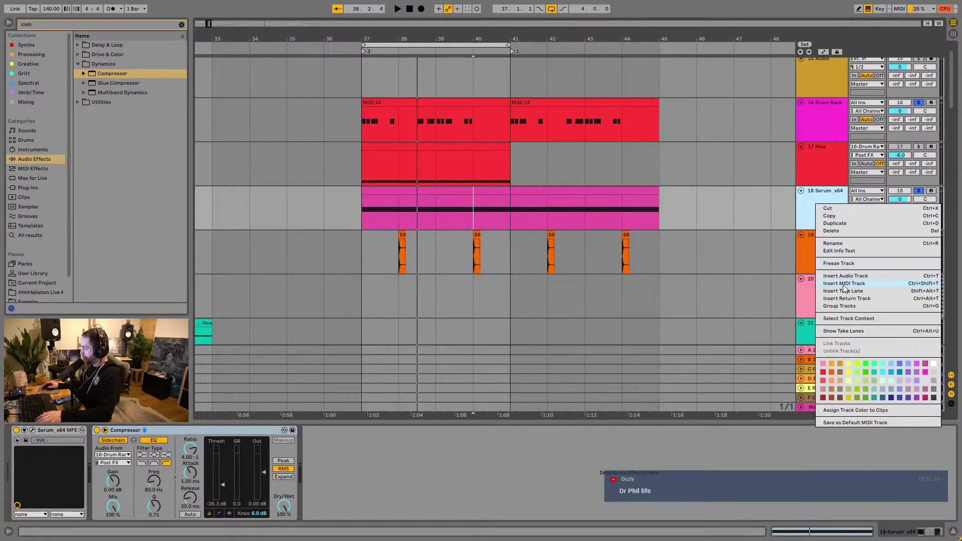
key(Escape)
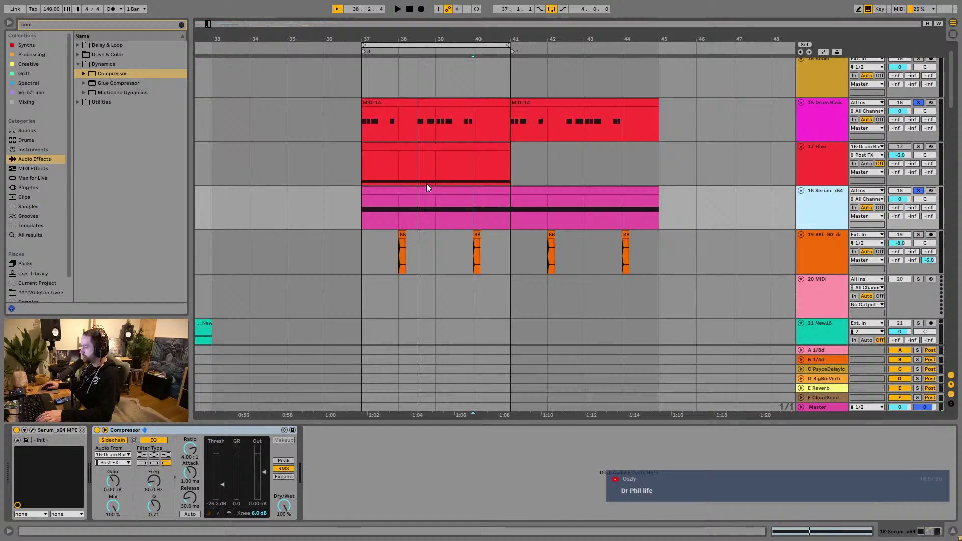
key(ctrl+shift+t)
key(ctrl+v)
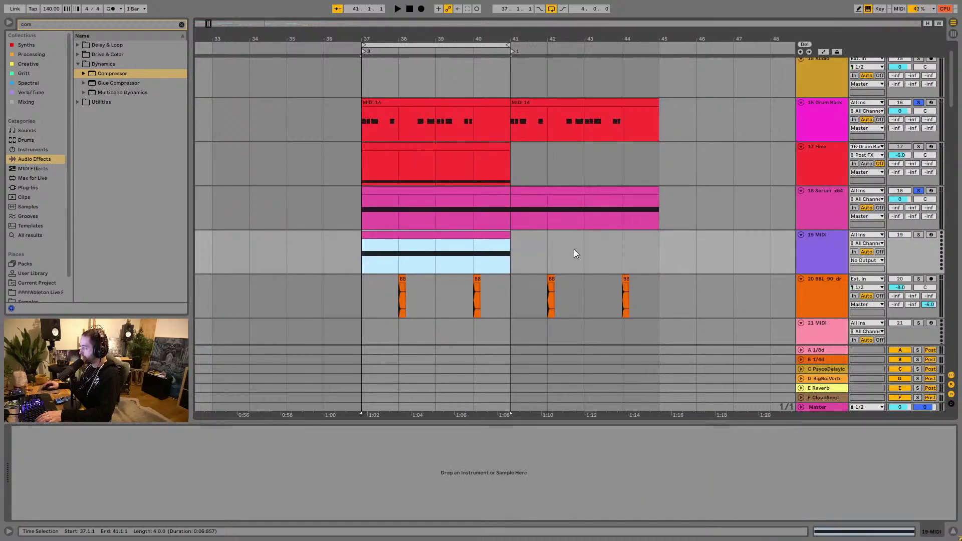
click(820, 196)
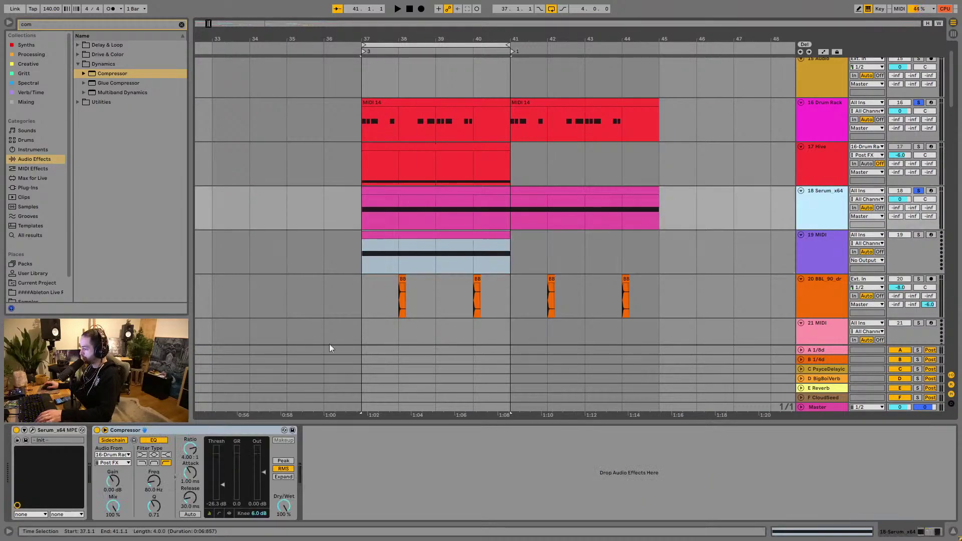
Step: Copy the Serum and Compressor devices from track 18 to track 19, and play the loop with track 19 soloed
click(41, 428)
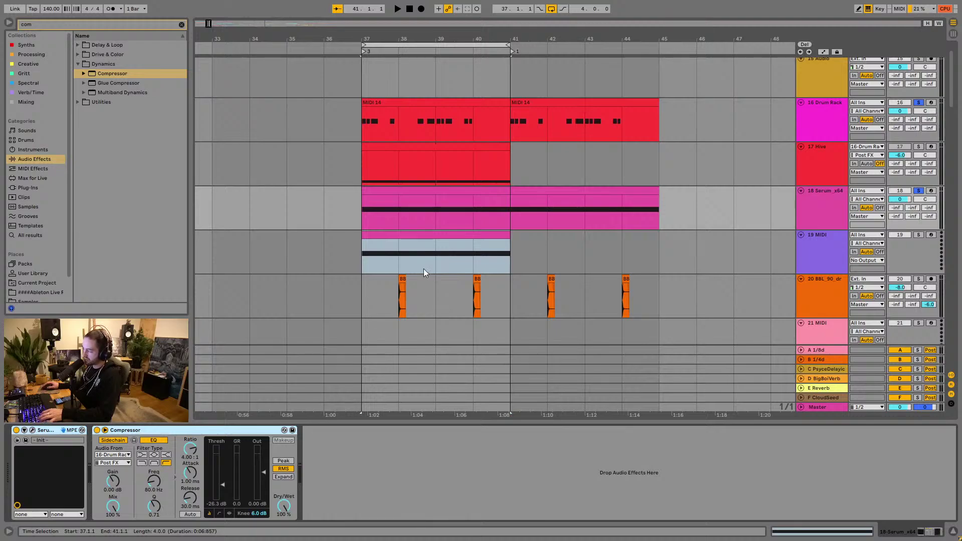
click(427, 232)
click(105, 470)
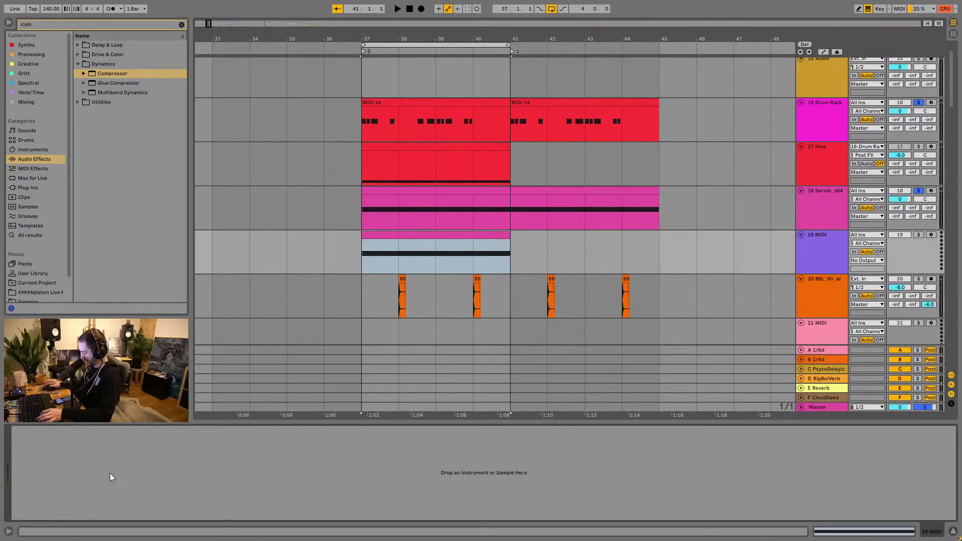
key(ctrl+v)
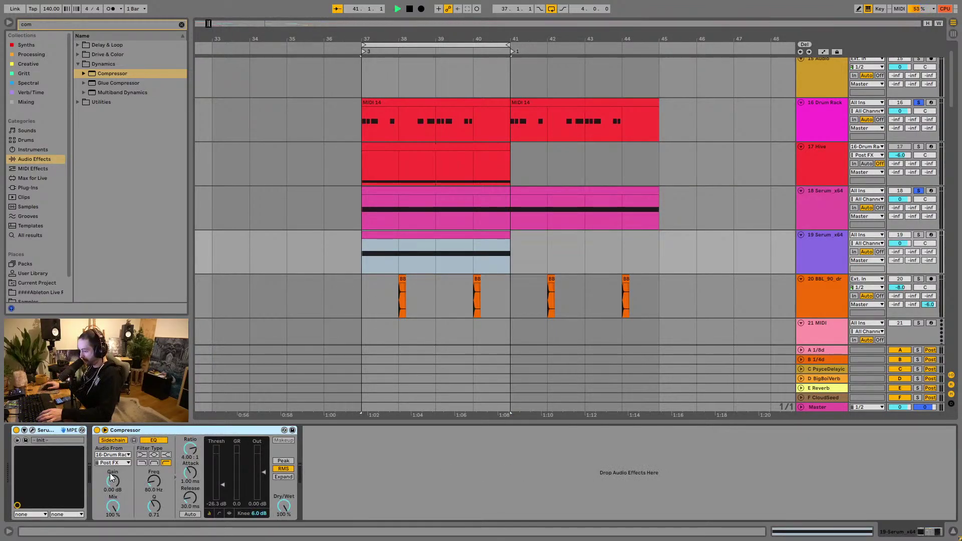
key(space)
click(918, 235)
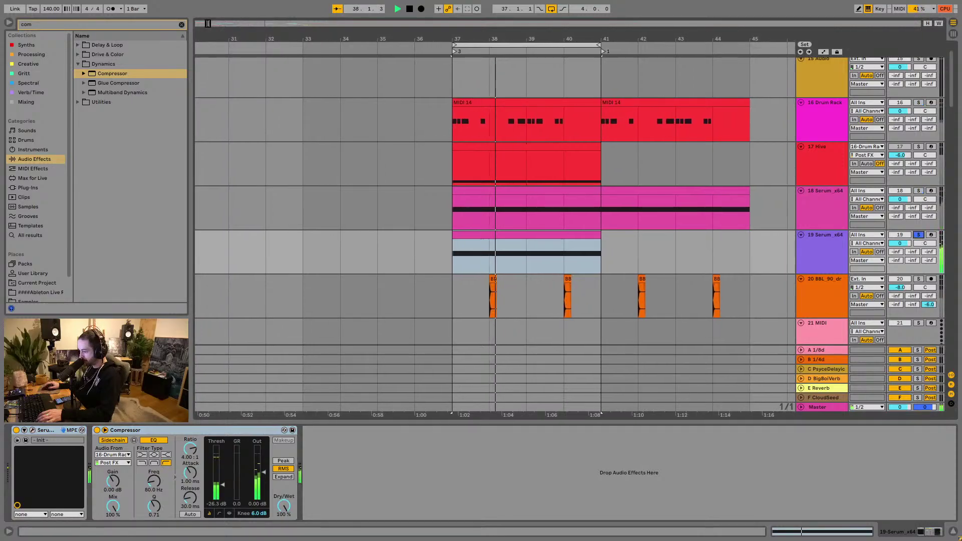
Step: Load the Bass - Pure Sub 12db Bend preset in track 19's Serum and modulate Osc A's level with LFO 2 at a 1/4 triplet rate
key(ctrl+alt+p)
key(space)
click(621, 109)
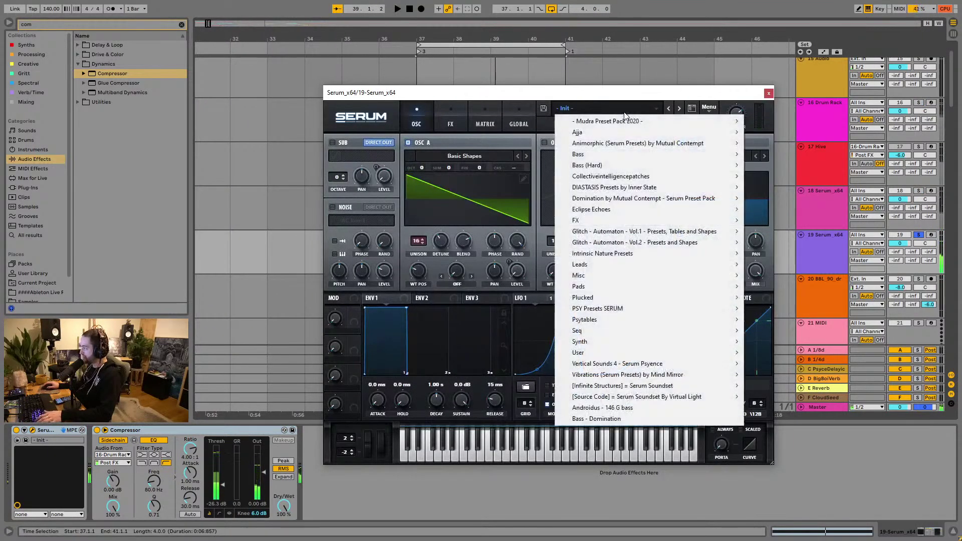
mouse_move(643, 180)
mouse_move(651, 200)
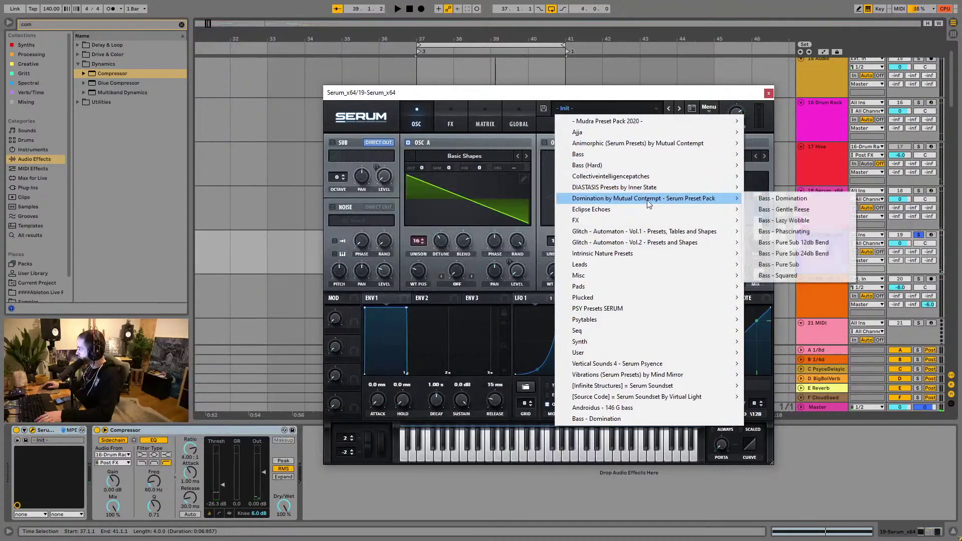
click(821, 242)
key(space)
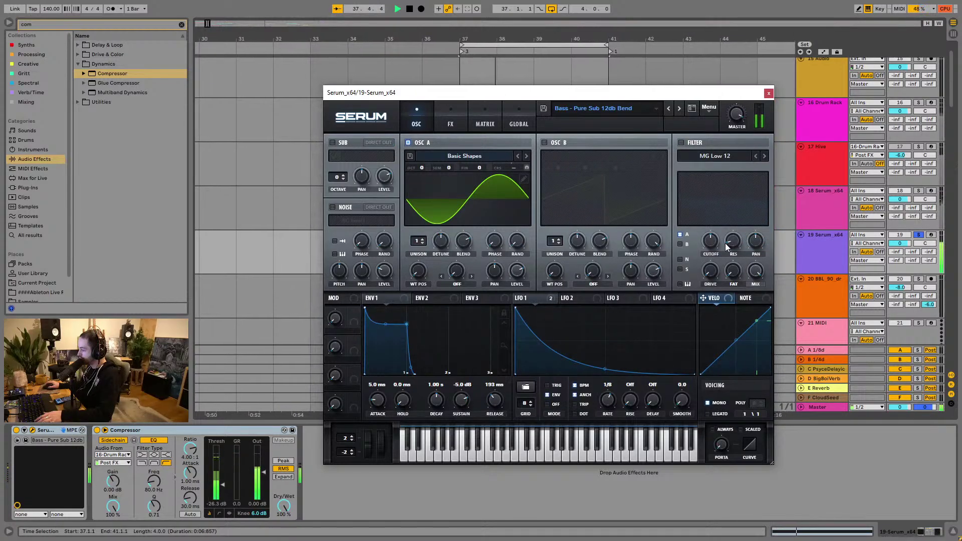
click(575, 298)
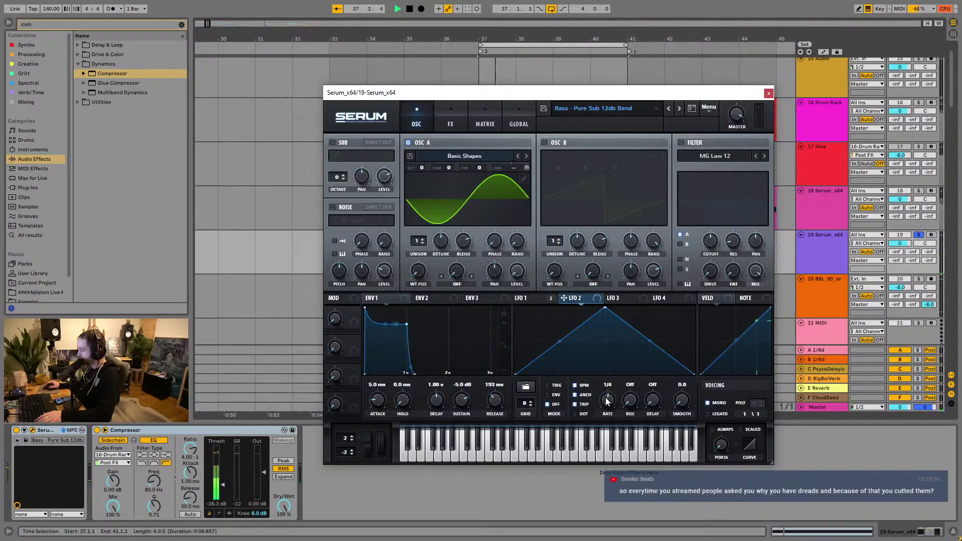
drag(512, 271, 516, 271)
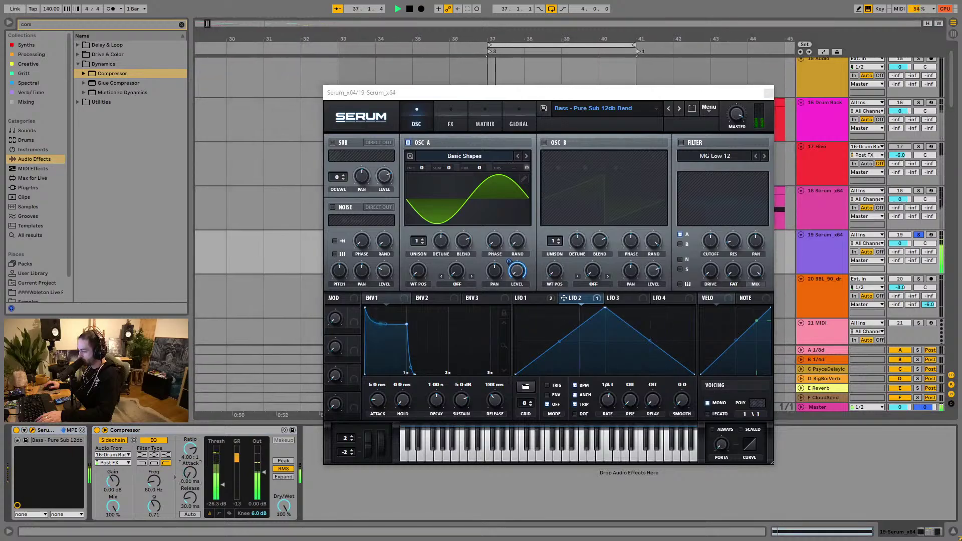
Step: Show the activity view of track 19's Compressor and set its lookahead to 10 ms and attack to 2.89 ms
click(230, 514)
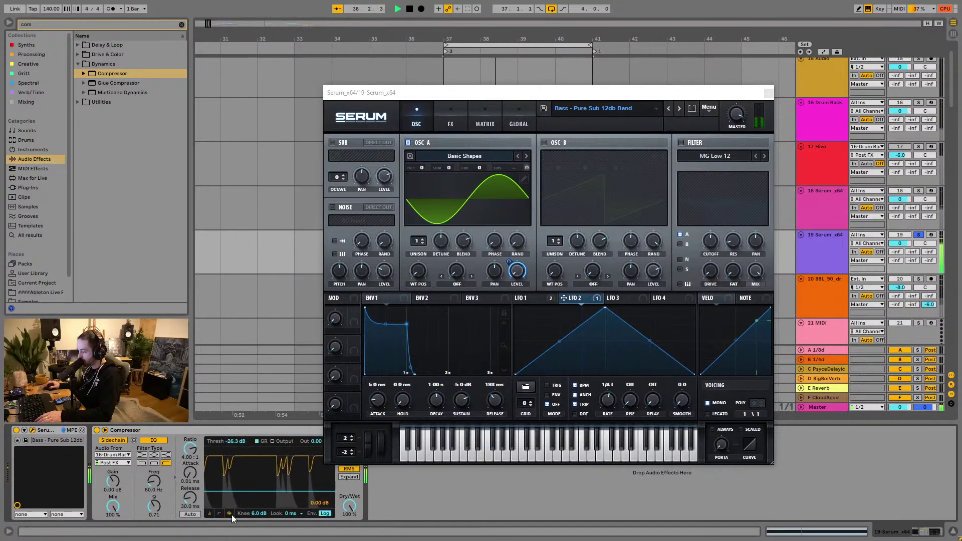
click(292, 513)
click(293, 506)
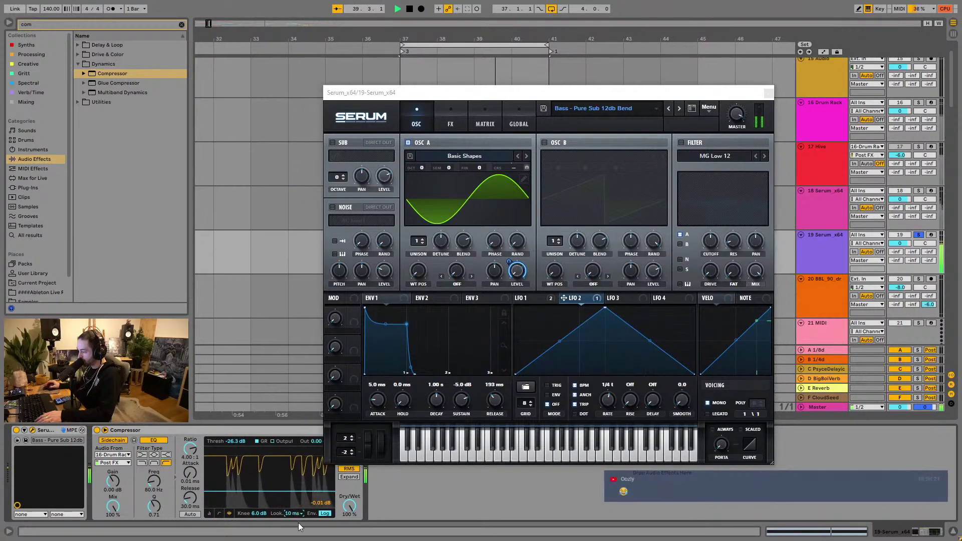
drag(187, 476, 186, 457)
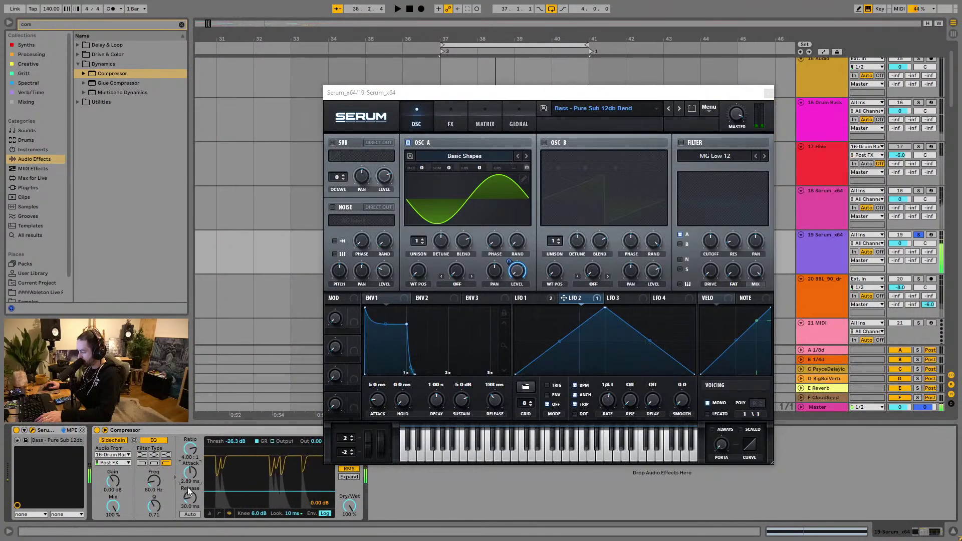
Step: Close the Serum window and play the loop from bar 37 with track 19's clip selected
click(780, 95)
key(space)
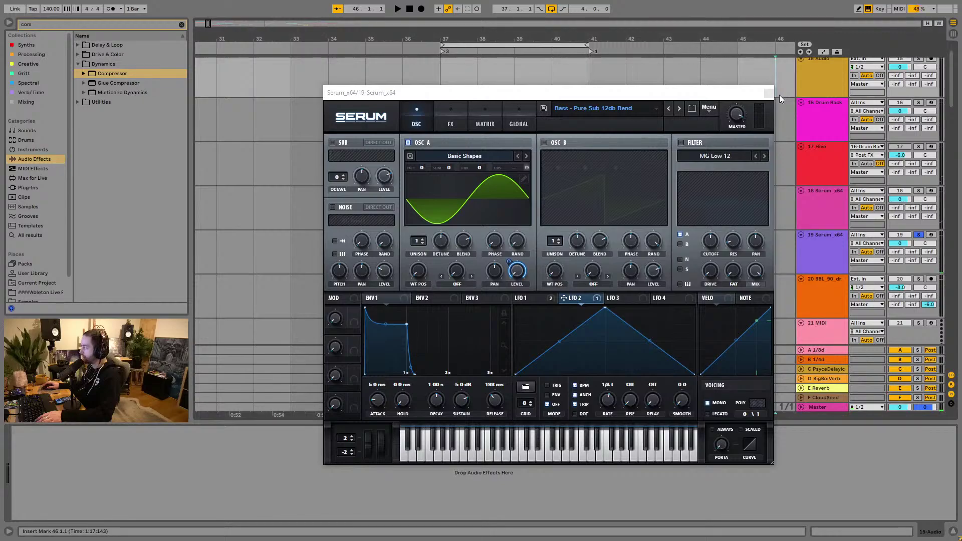
click(769, 95)
key(space)
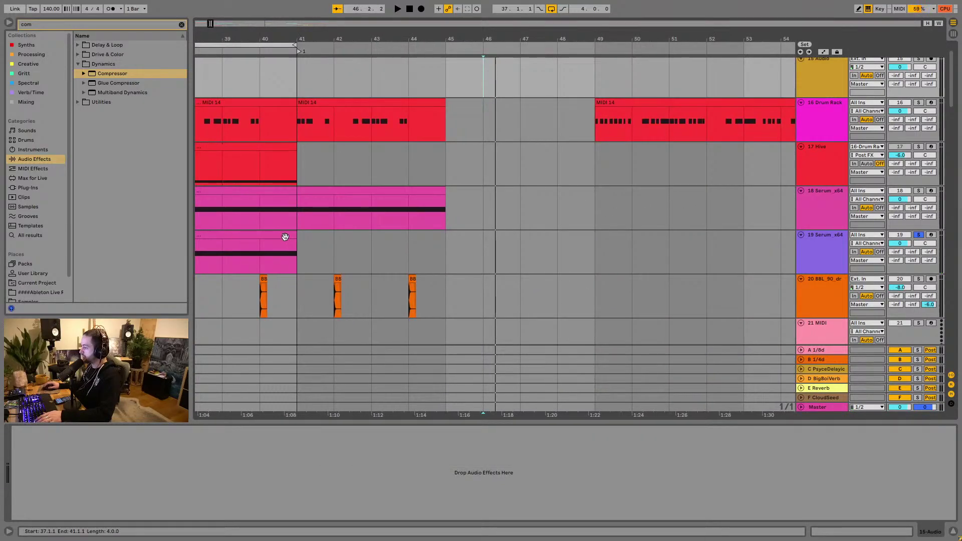
click(285, 237)
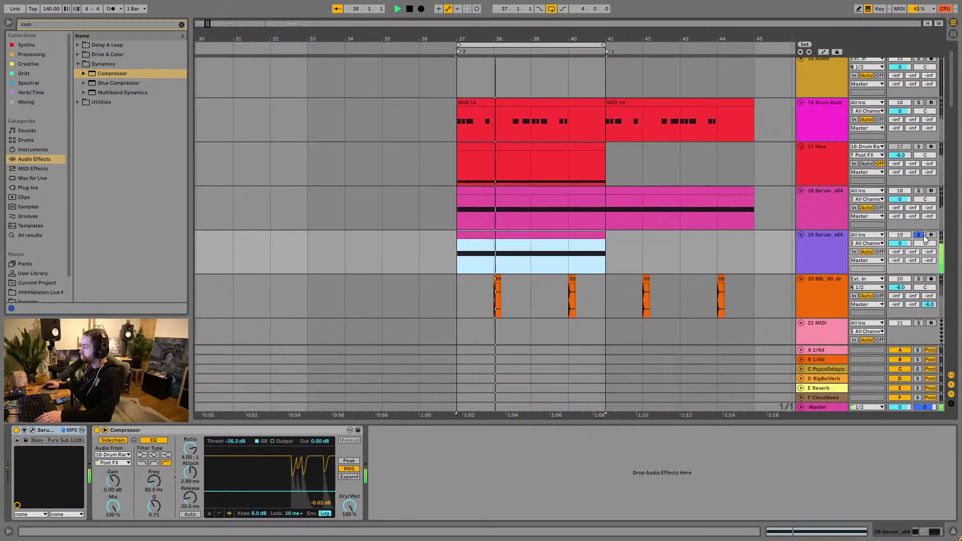
Step: Compare the two basses by playing the mix with track 18 deactivated, soloing track 19, and soloing track 18 instead
click(885, 191)
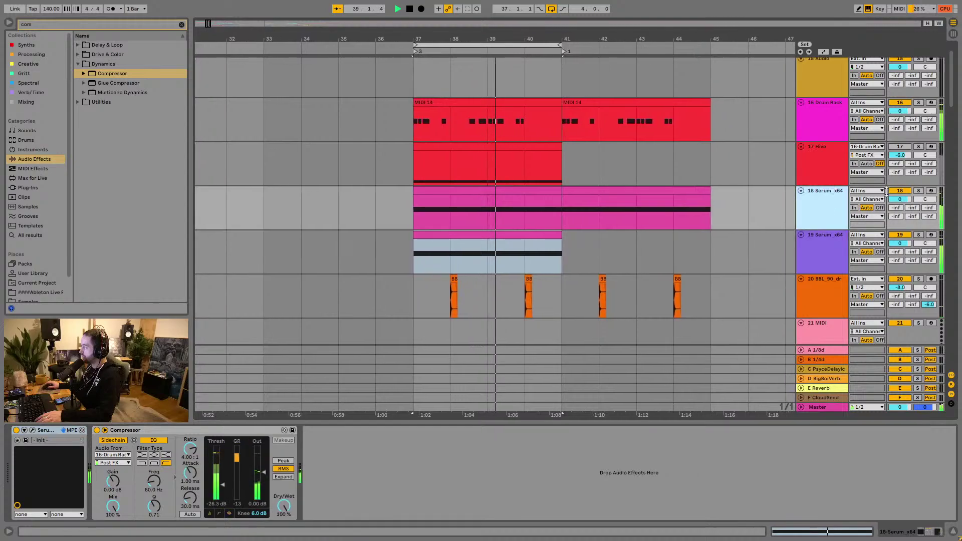
click(479, 204)
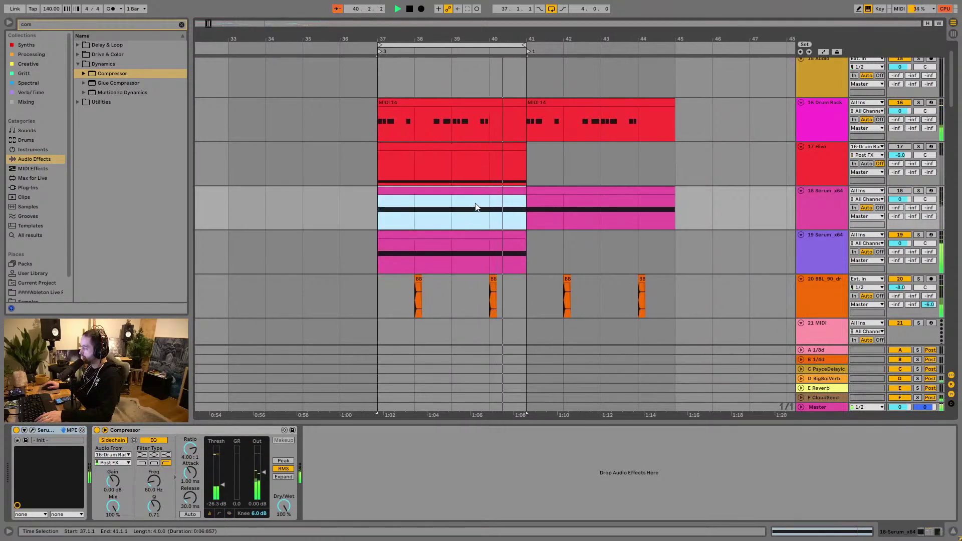
click(919, 235)
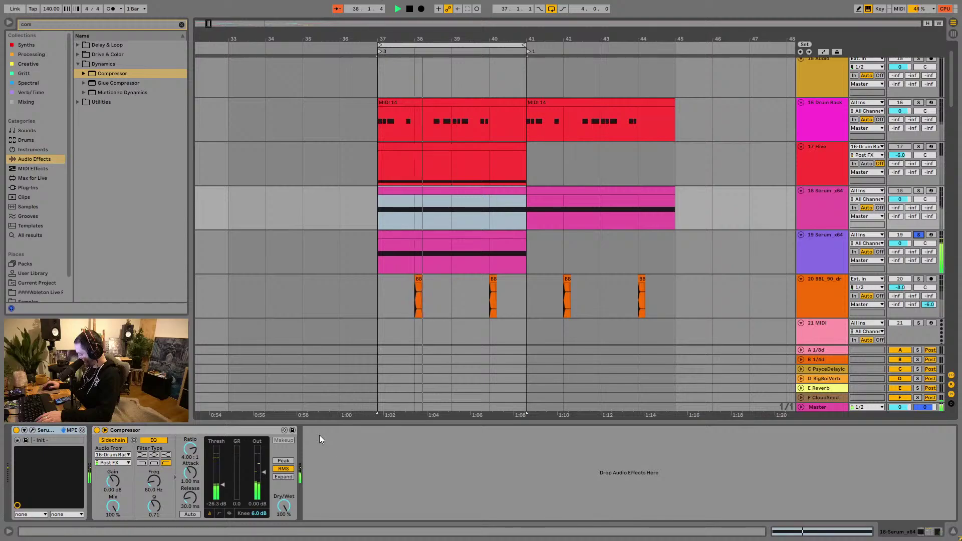
key(space)
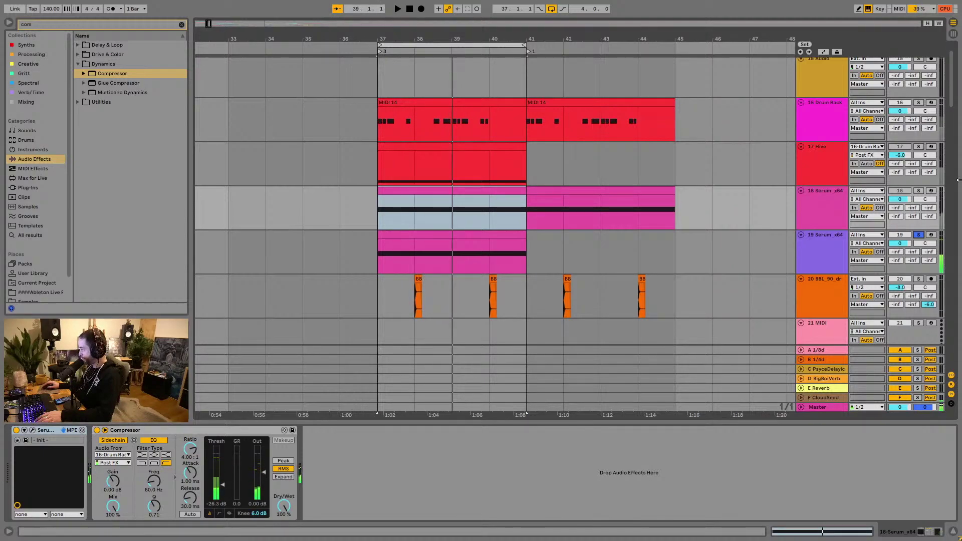
click(918, 191)
key(space)
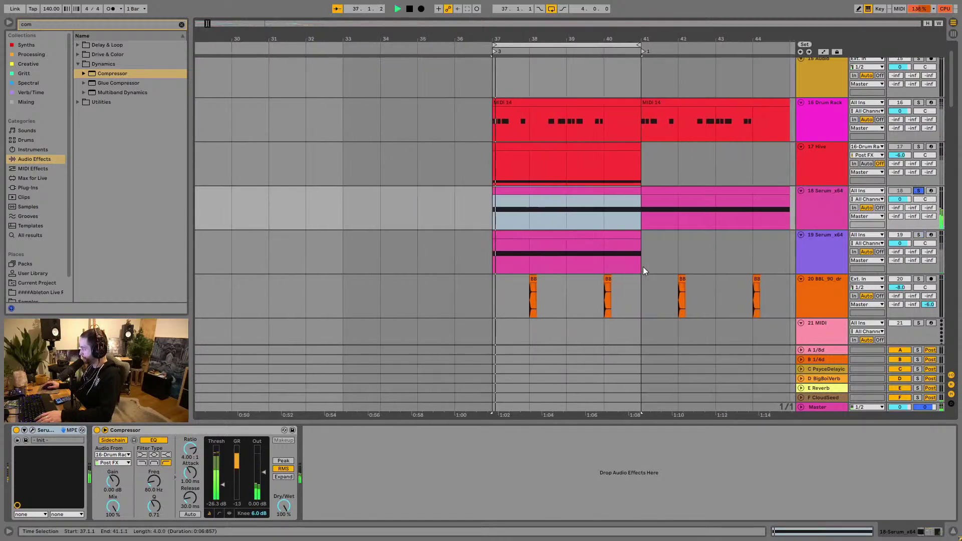
Step: Open Serum on track 18, switch its sub oscillator back on and stop playback
click(32, 430)
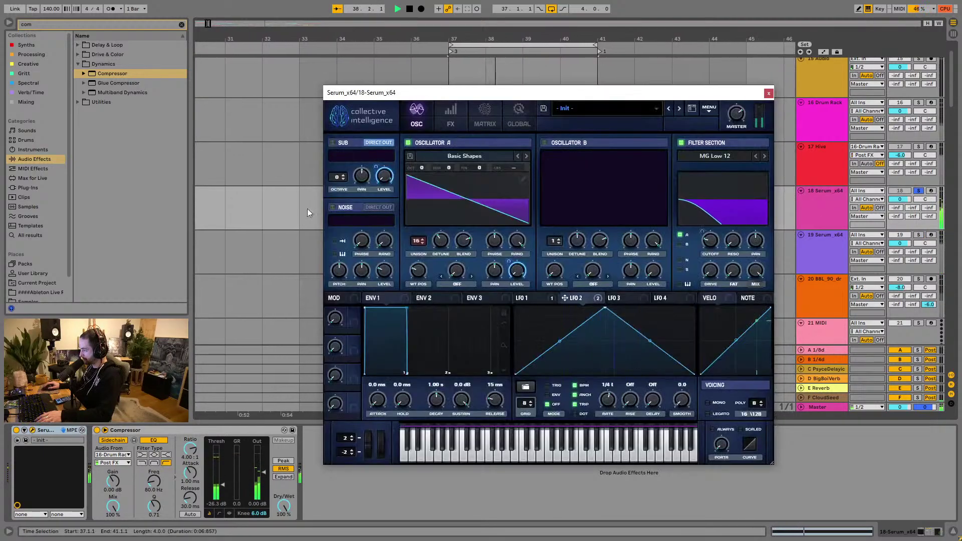
click(332, 142)
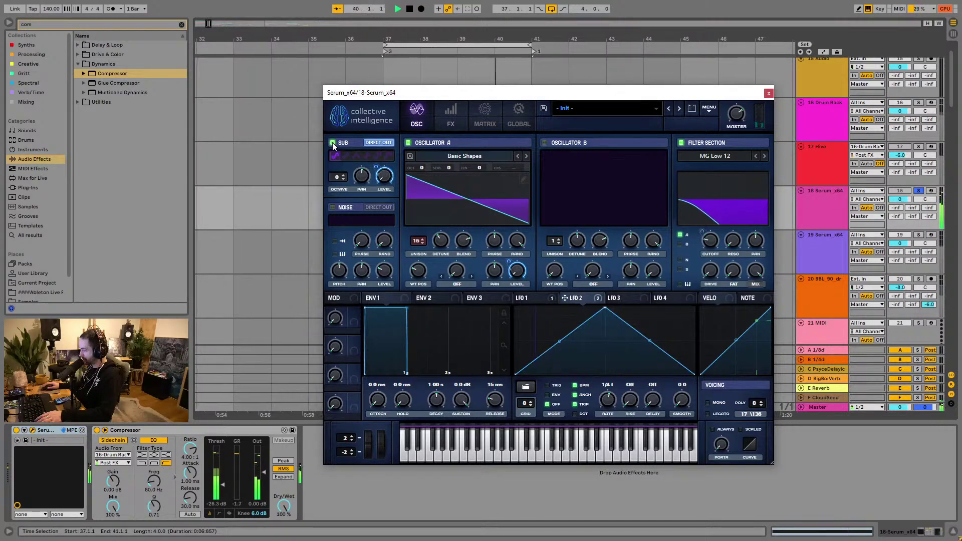
key(space)
Step: Set track 18's Compressor to 10 ms lookahead and 2.89 ms attack in its activity view, and close Serum
click(229, 513)
click(291, 514)
click(299, 507)
key(space)
drag(197, 483, 197, 476)
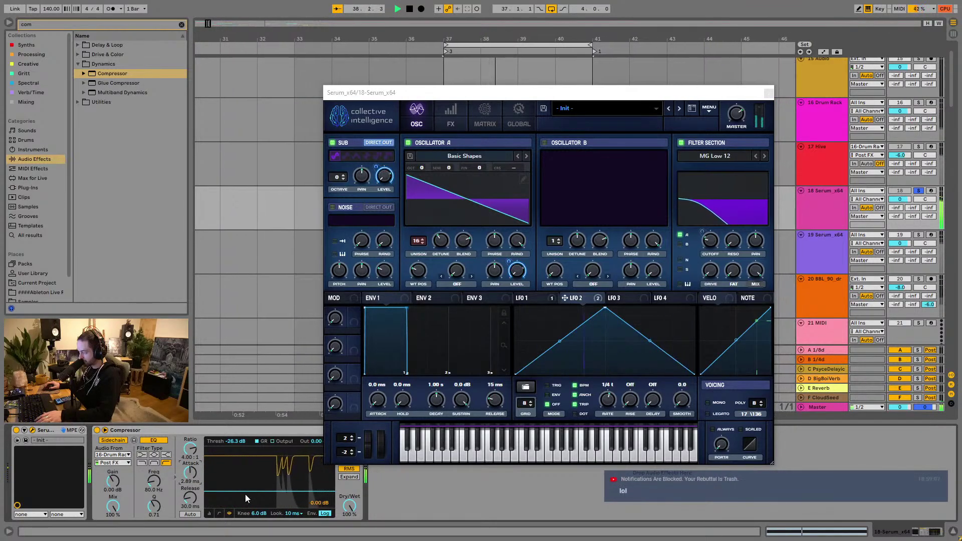
click(770, 93)
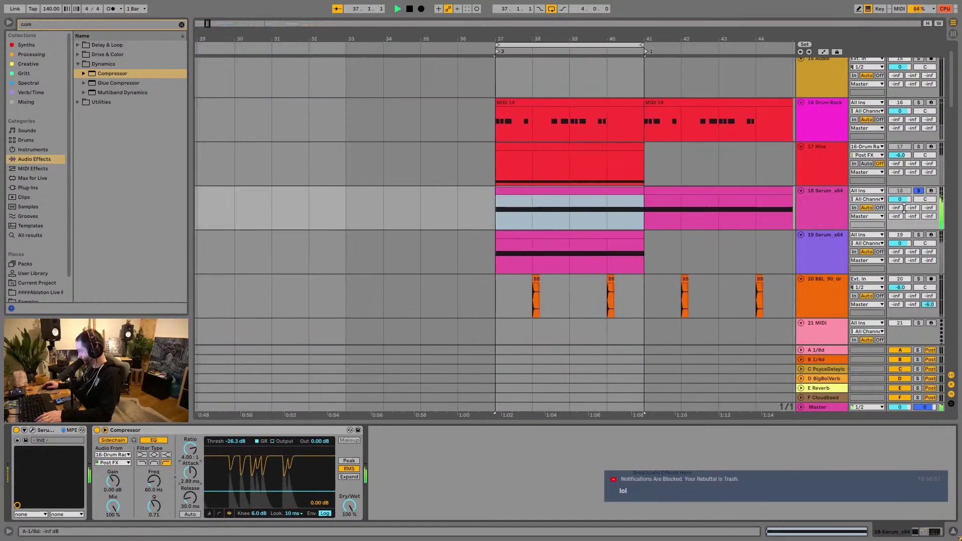
Step: Take the solo off track 18 and shift both Drum Rack clips four bars to start at bar 41
click(918, 191)
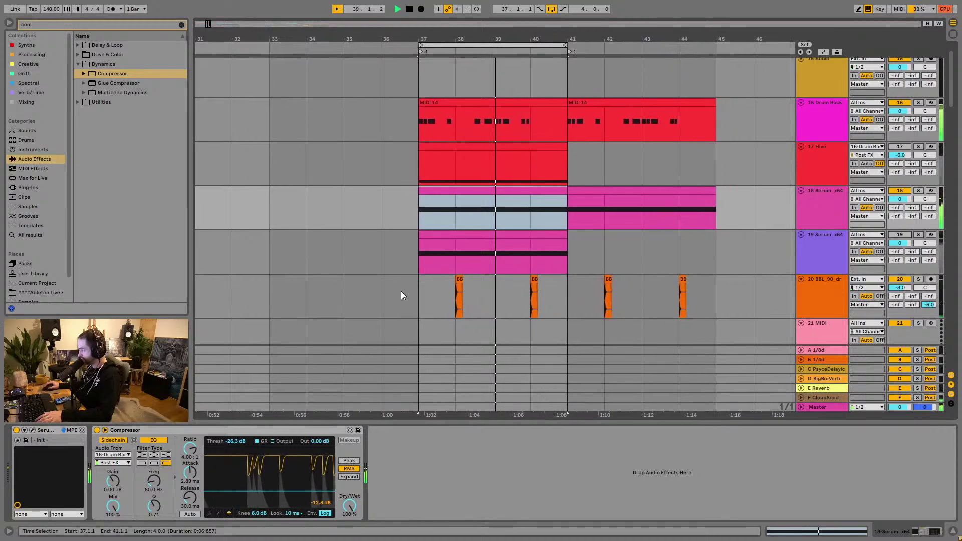
click(536, 103)
shift+click(556, 103)
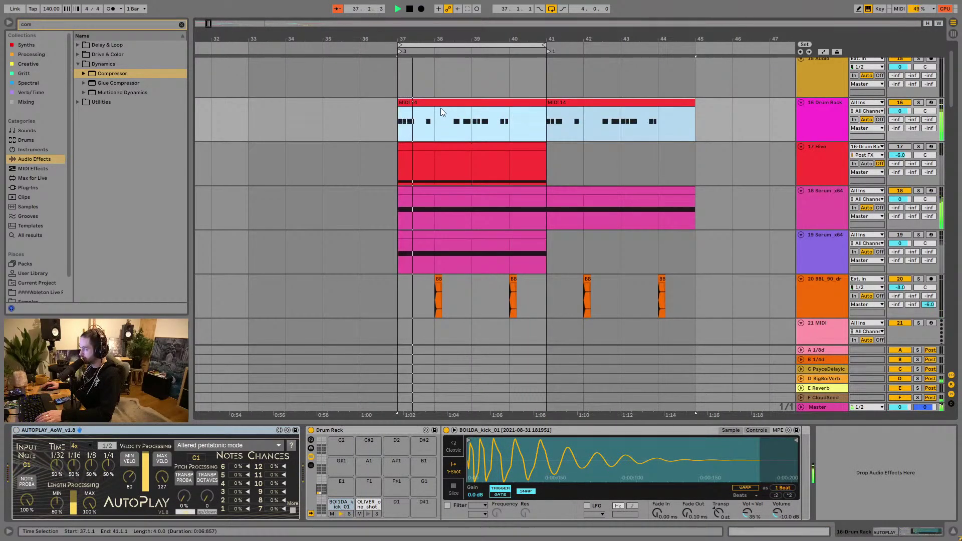
key(space)
key(ctrl+d)
drag(579, 111, 579, 111)
Step: Select track 19's clip, solo the Serum bass on track 18 and play the loop from bar 37
click(487, 234)
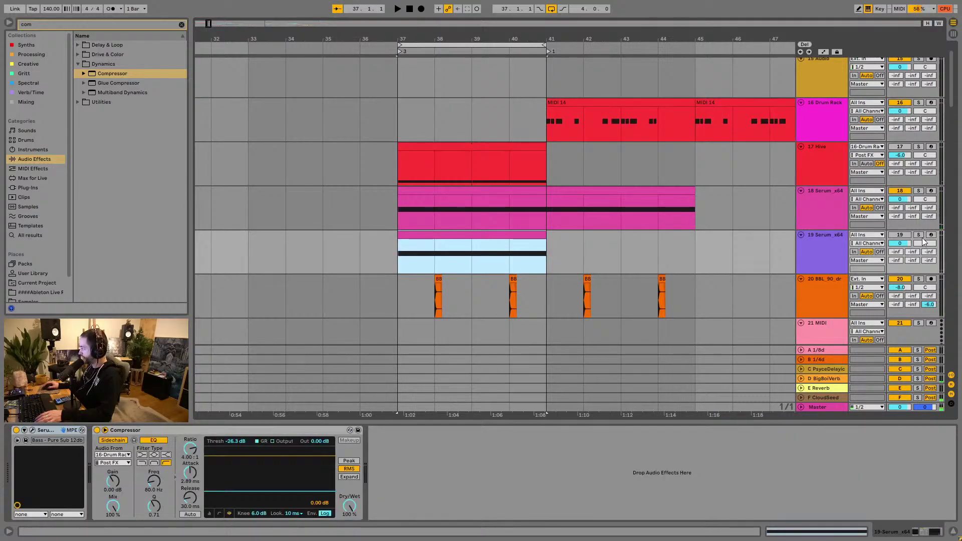
click(918, 191)
key(space)
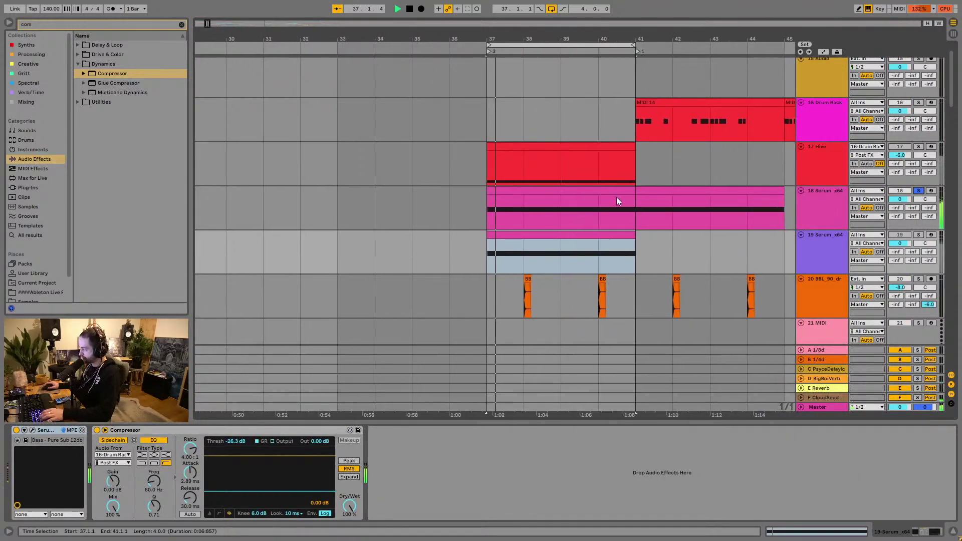
Step: Rename track 18 as PHAT BOI and stop playback
click(836, 207)
key(ctrl+r)
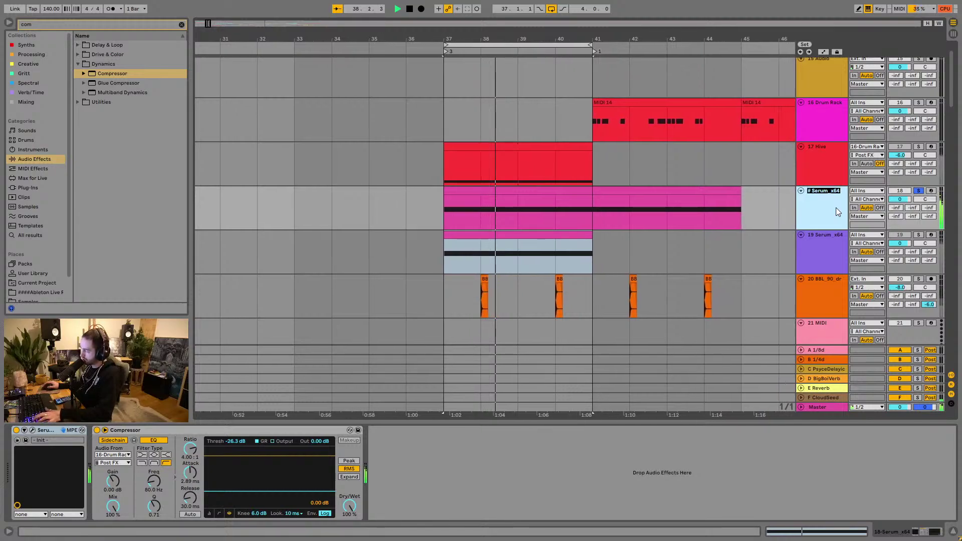
text(PHAT)
key(Return)
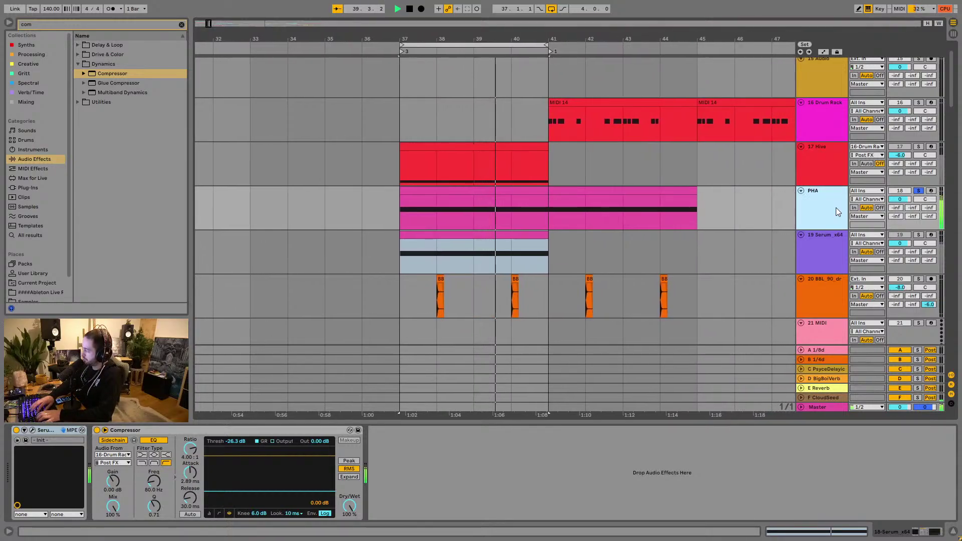
text(BOI)
key(Return)
key(space)
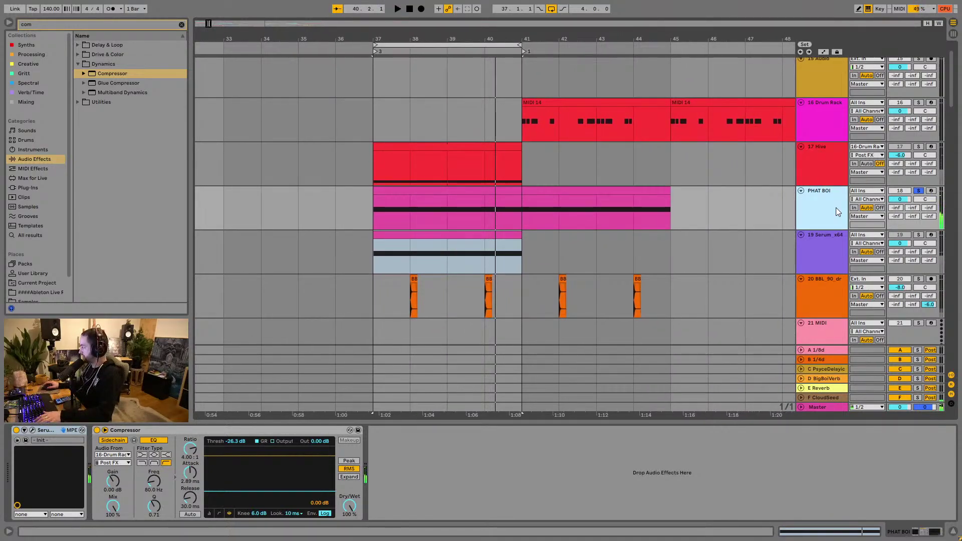
Step: Insert a MIDI track below PHAT BOI and copy its bar 37 to 41 clip onto it
right_click(836, 207)
key(Escape)
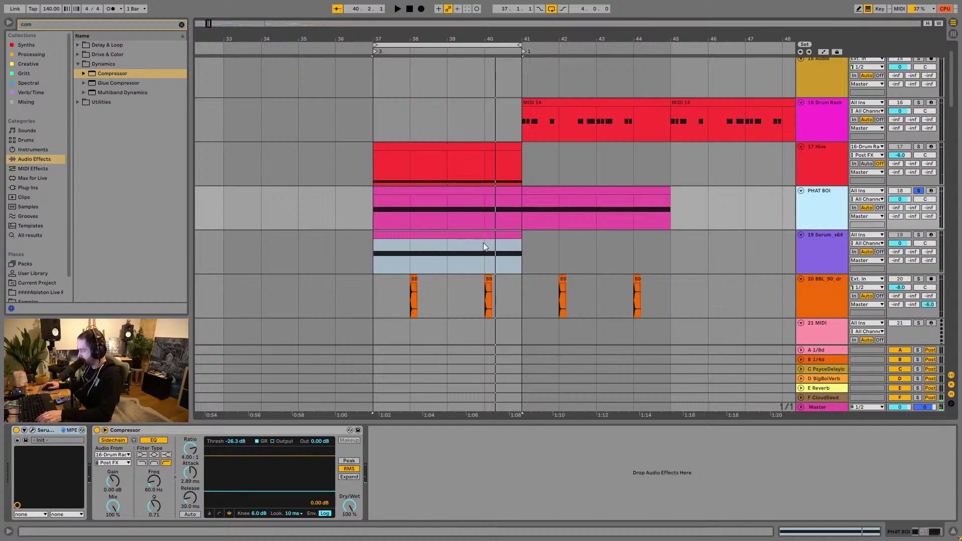
key(ctrl+shift+t)
drag(467, 190, 468, 247)
Step: Search the plug-ins for "ser", load Serum_x64 on the new track 19 and reposition its window
click(179, 23)
text(ser)
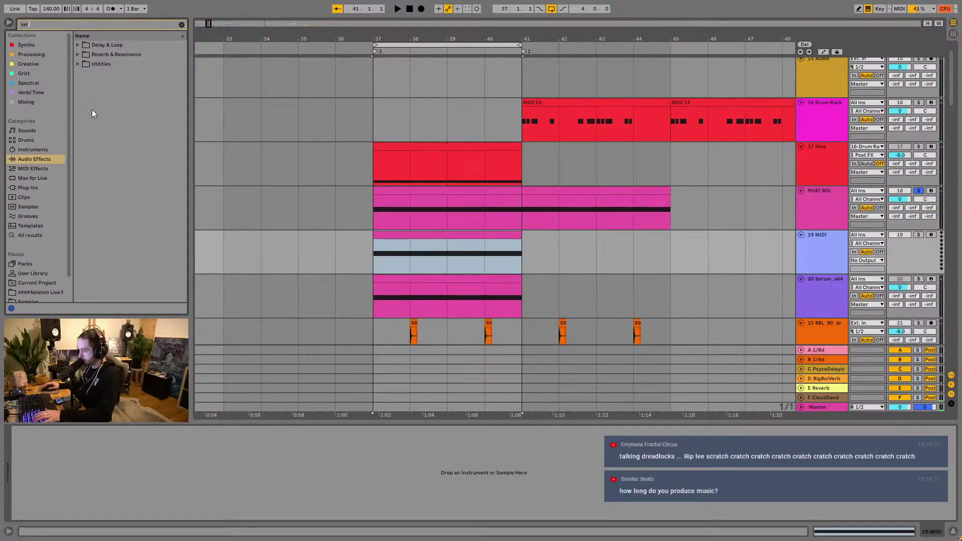
click(44, 187)
click(124, 52)
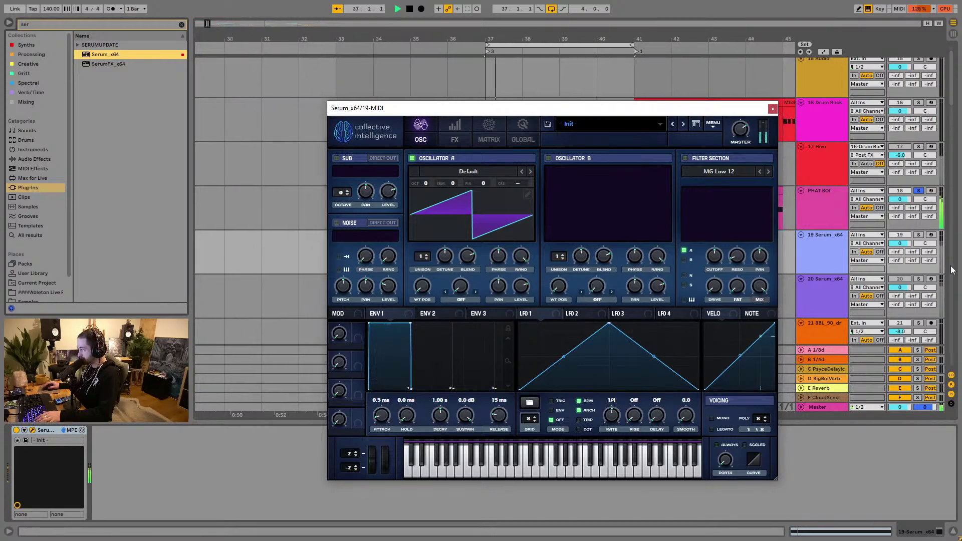
drag(708, 114, 756, 62)
Step: Solo track 19 during loop playback and switch on the MG Low 12 filter in its Serum
click(918, 235)
key(space)
click(684, 112)
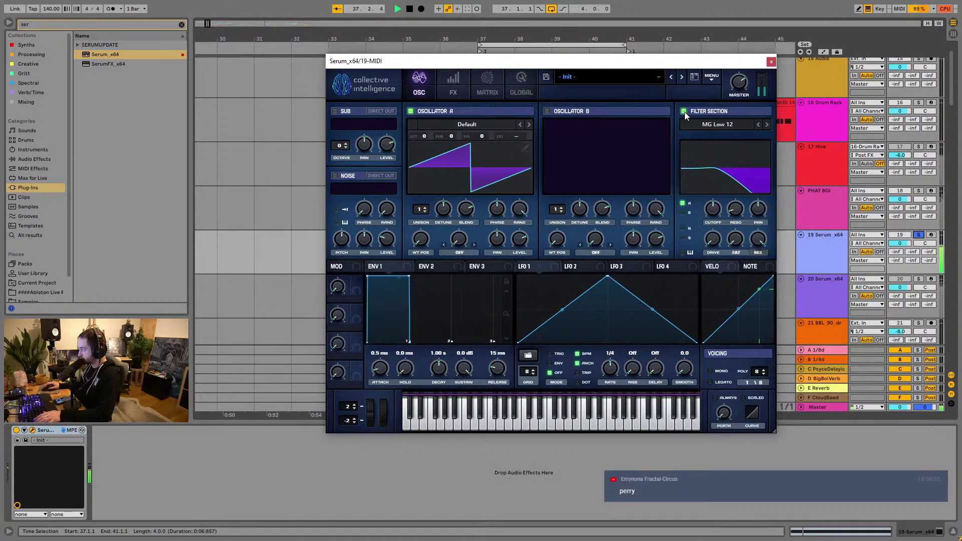
Step: Set oscillator A in track 19's Serum to 16 unison voices and reduce its detune
drag(419, 209, 437, 41)
drag(442, 209, 438, 237)
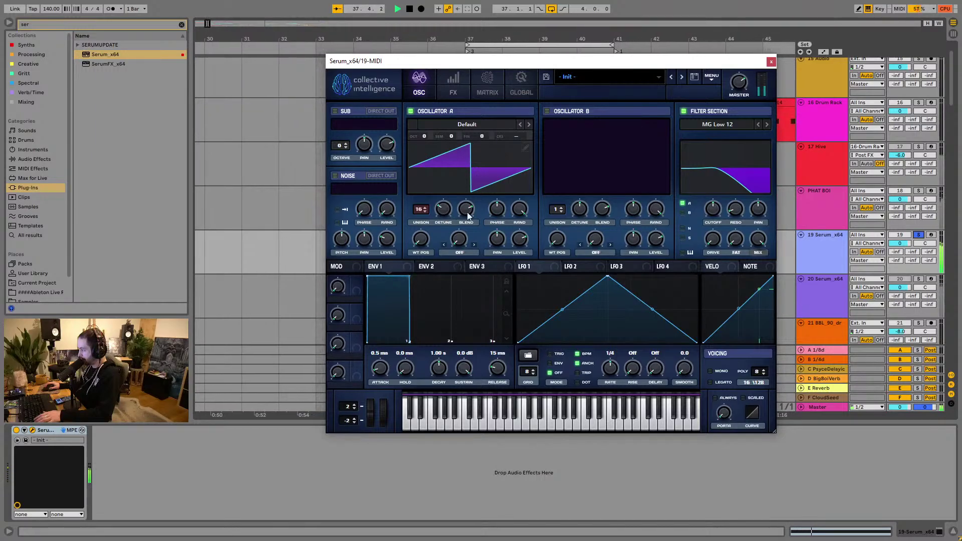
key(space)
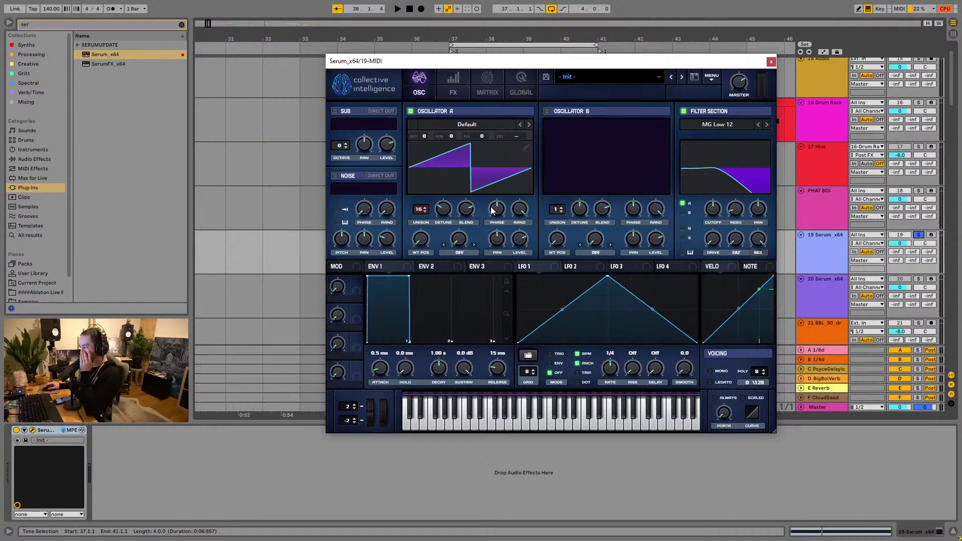
key(space)
Step: Lower the Serum filter cutoff and modulate it with LFO 1 at a 1/8 t rate
drag(714, 210, 714, 222)
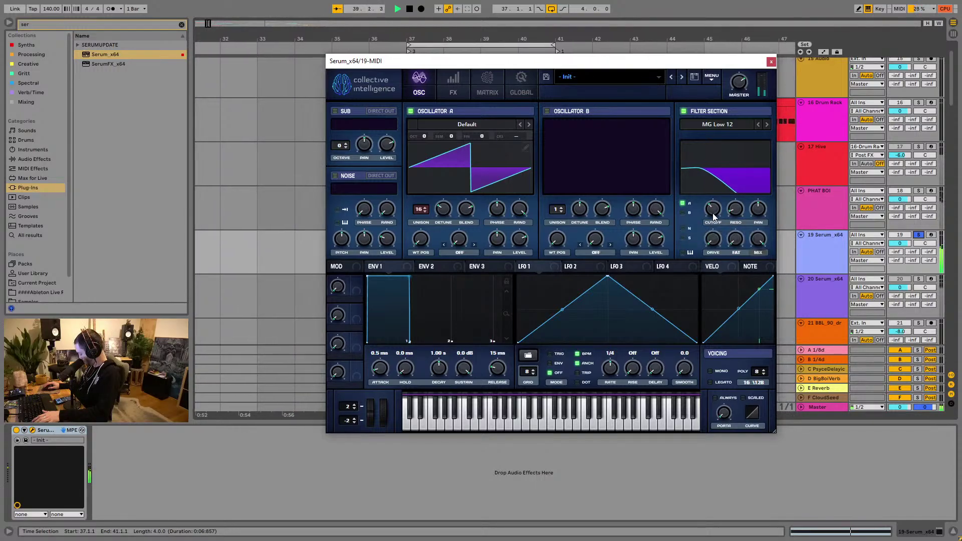
drag(520, 266, 702, 230)
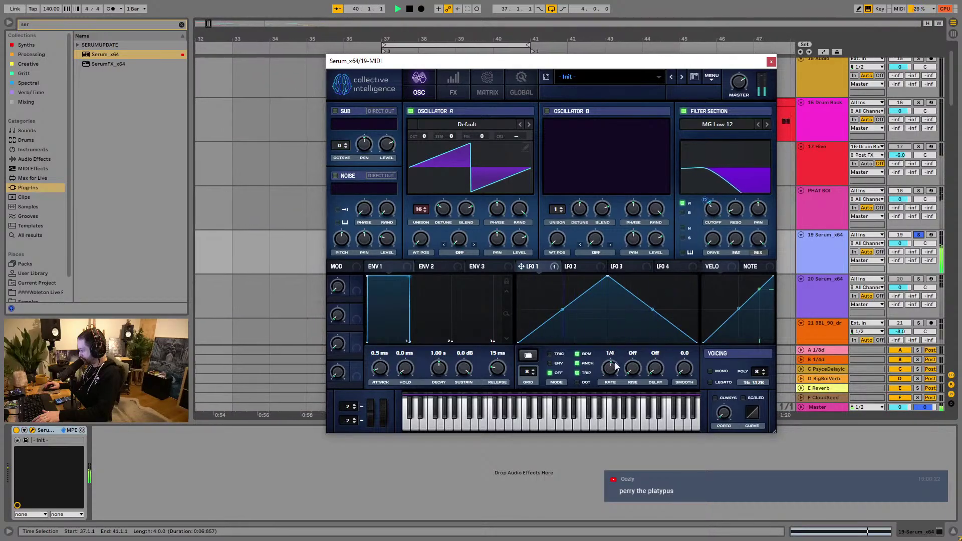
drag(616, 362, 616, 361)
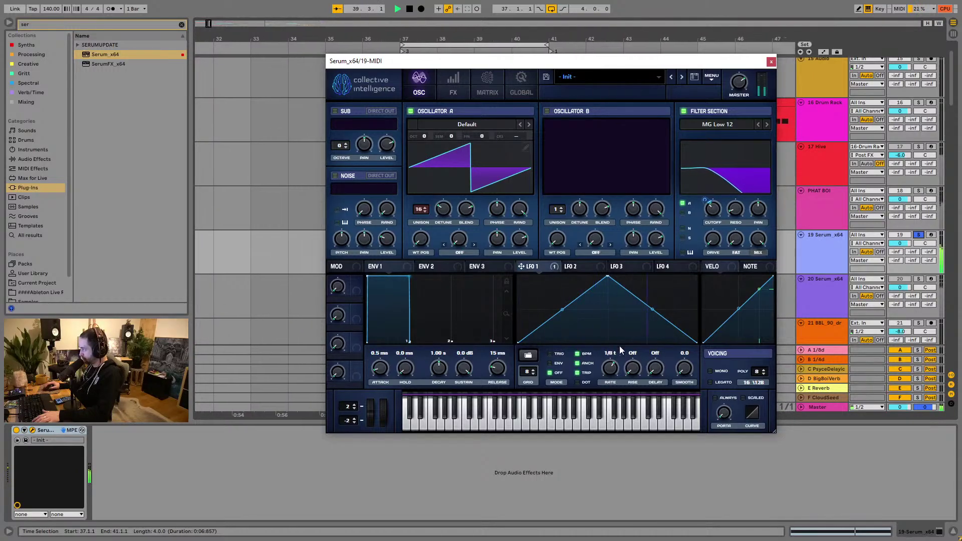
Step: Switch on Serum's sub oscillator and solo track 16 Drum Rack together with track 19
click(335, 111)
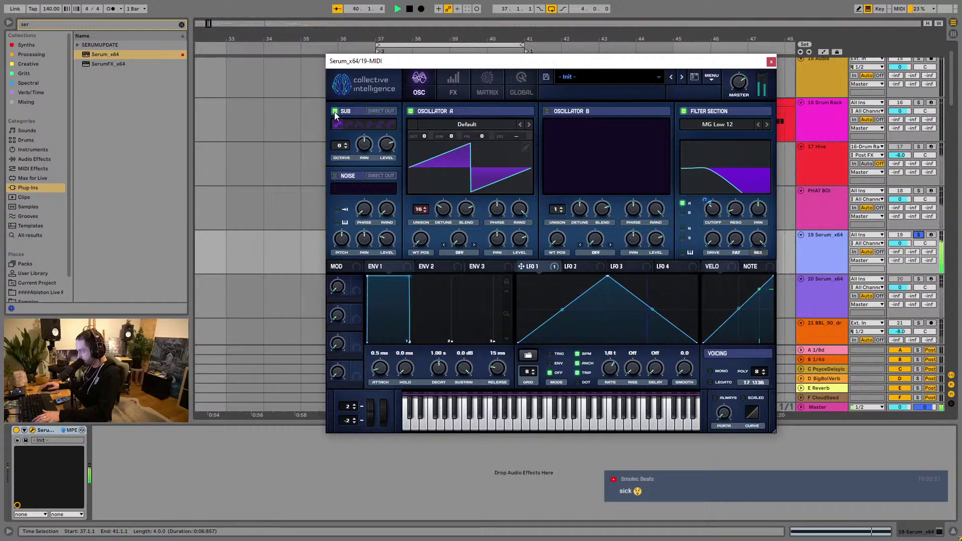
scroll(612, 371, down, 1)
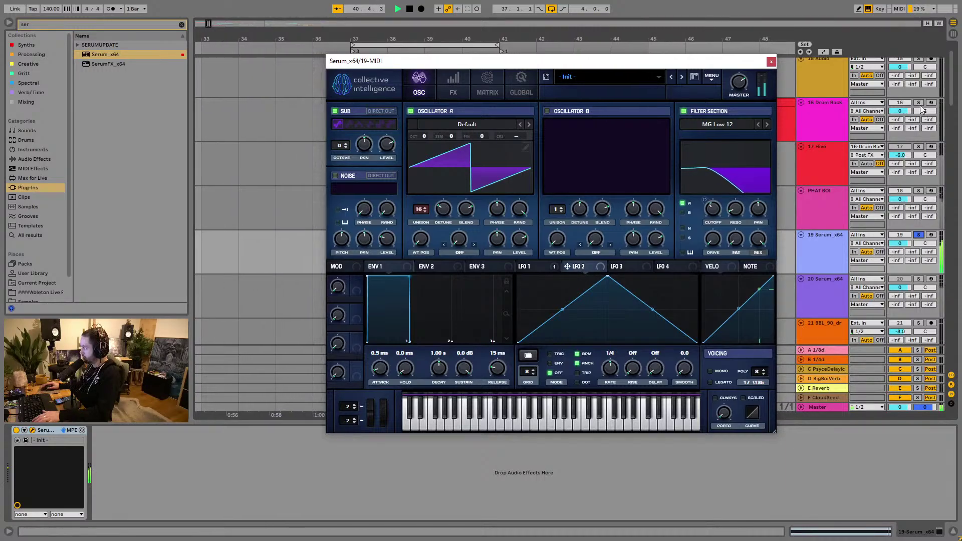
scroll(921, 109, up, 2)
click(921, 141)
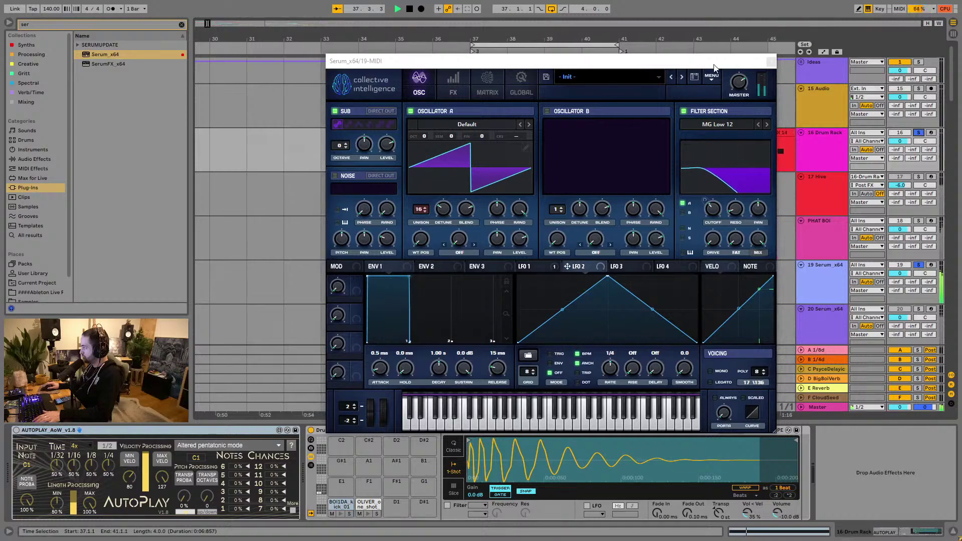
Step: Reposition the Serum window and enable oscillator B at octave +1 with 16 unison voices, reduced detune and a filter cutoff of about 103 Hz
drag(551, 60, 561, 313)
drag(608, 157, 460, 157)
drag(570, 307, 453, 80)
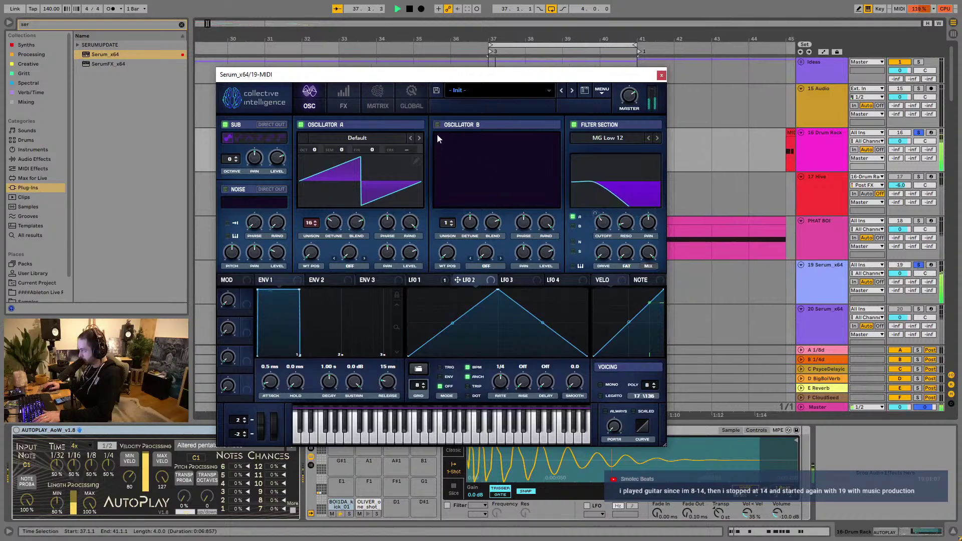
click(436, 125)
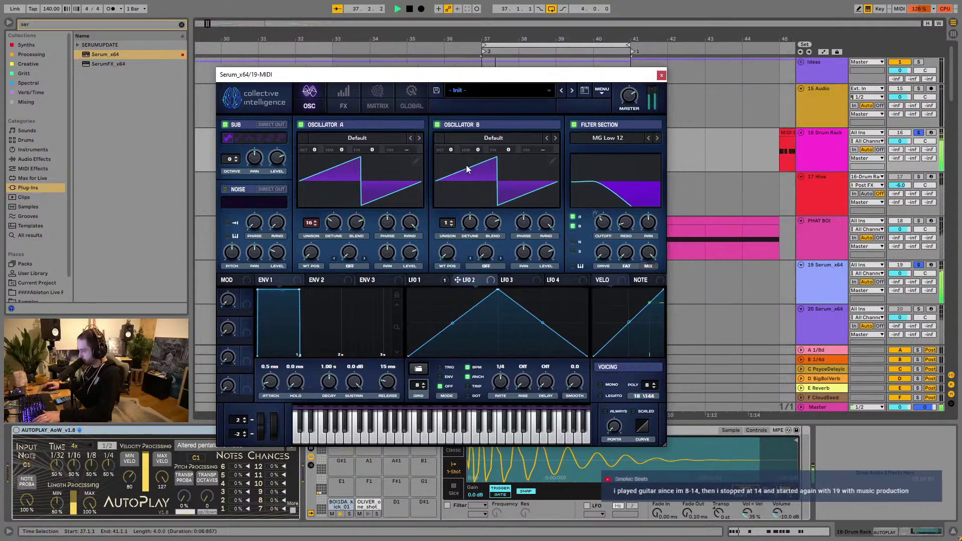
drag(454, 149, 454, 137)
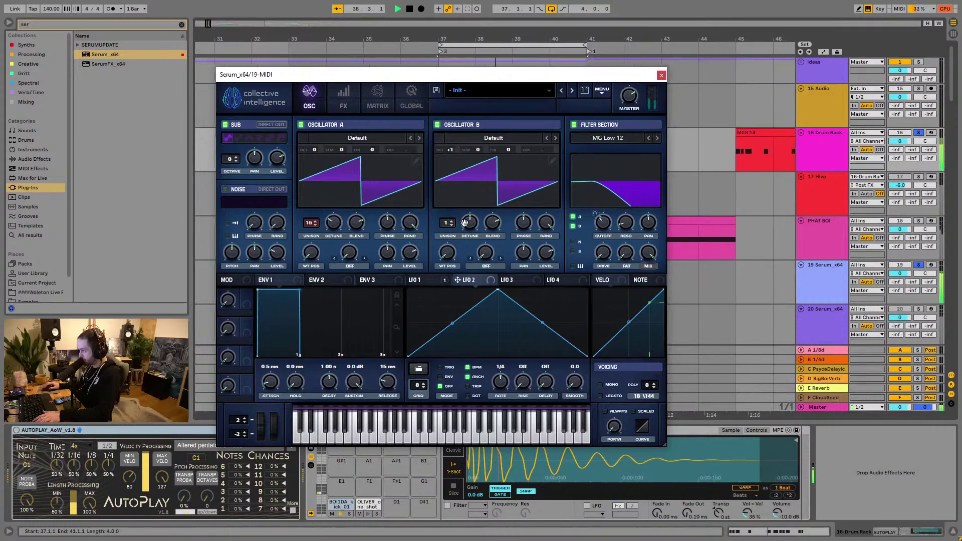
drag(445, 224, 472, 232)
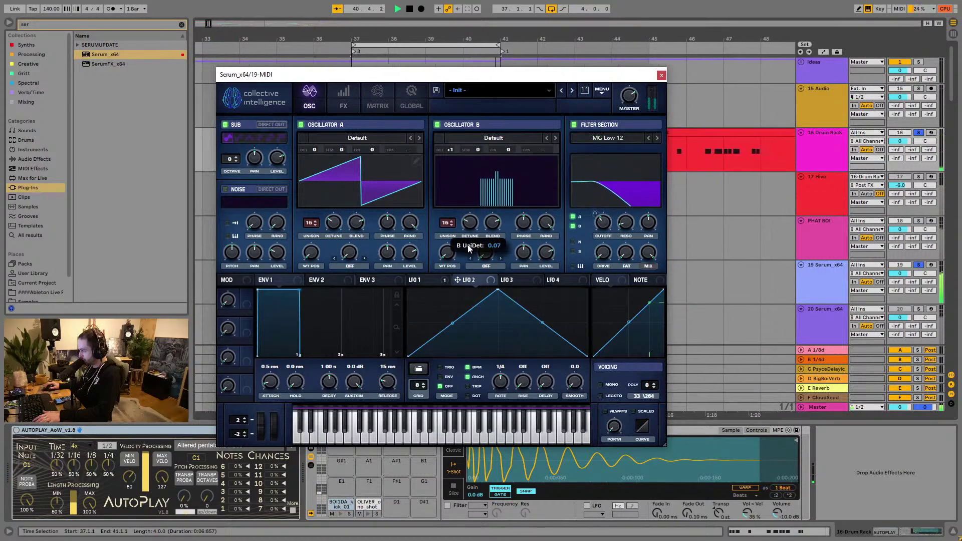
drag(471, 224, 469, 222)
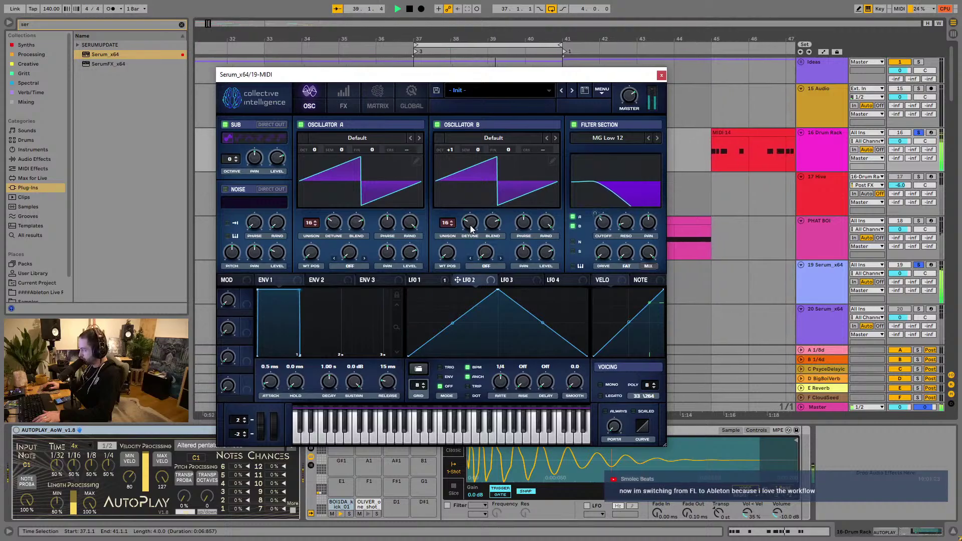
mouse_move(602, 231)
mouse_down()
mouse_move(603, 220)
mouse_move(604, 232)
mouse_up()
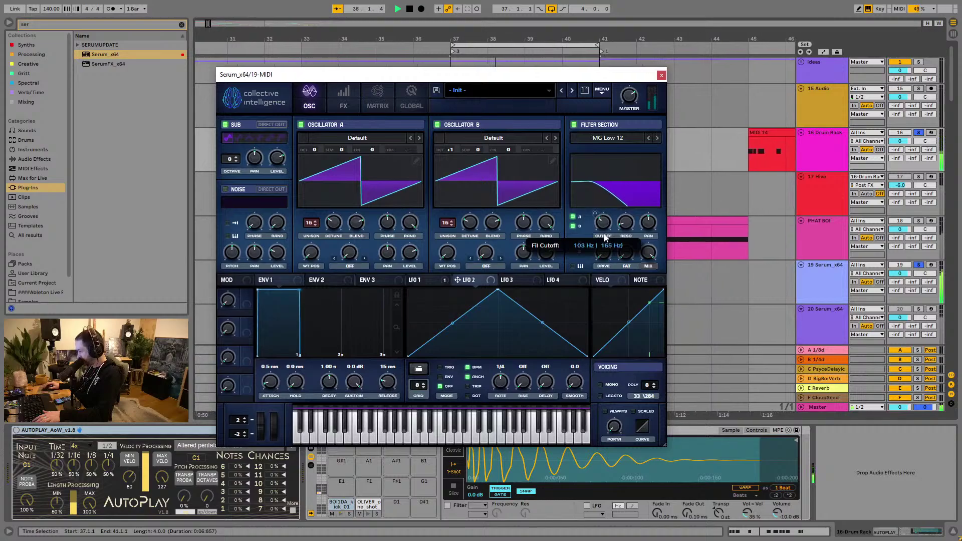
Step: Close Serum and compare track 19 with PHAT BOI by soloing each in turn
click(662, 75)
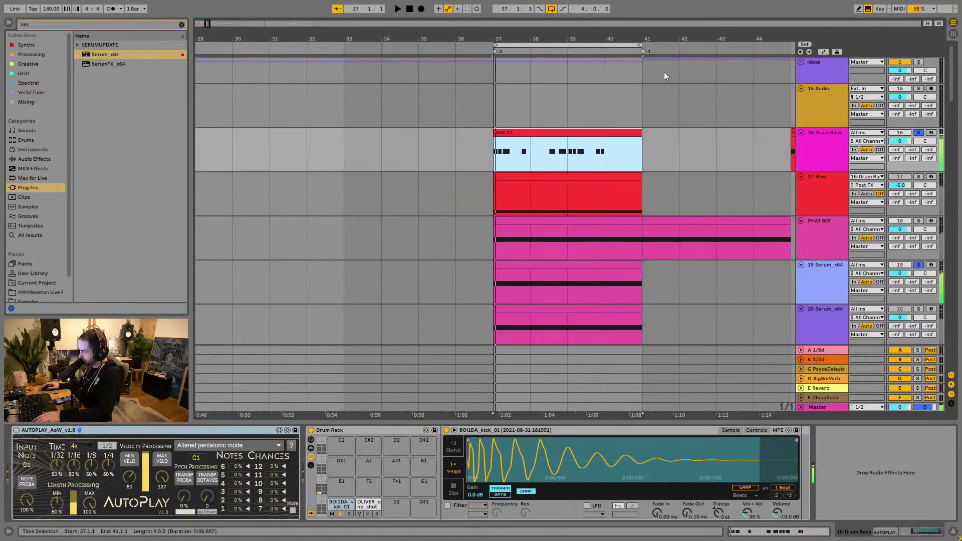
click(918, 264)
click(827, 273)
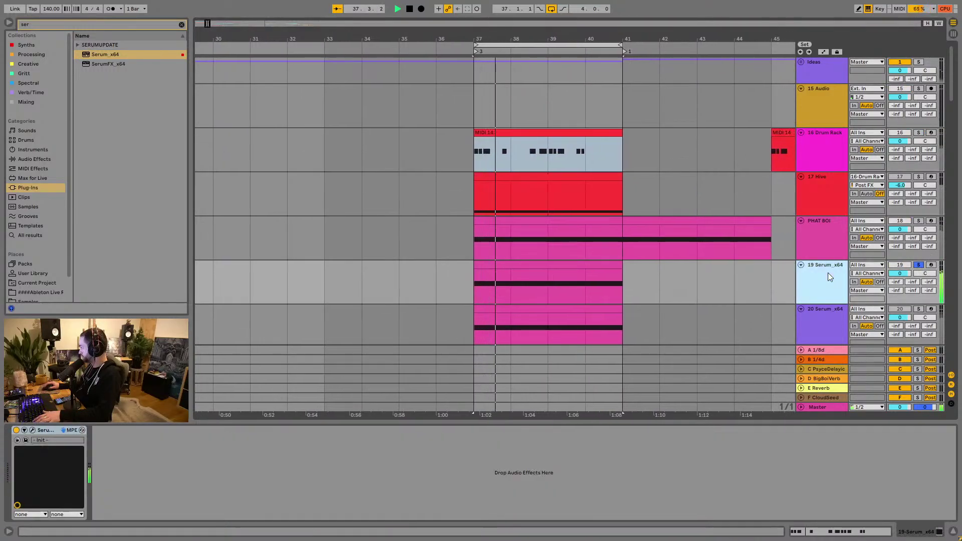
click(919, 220)
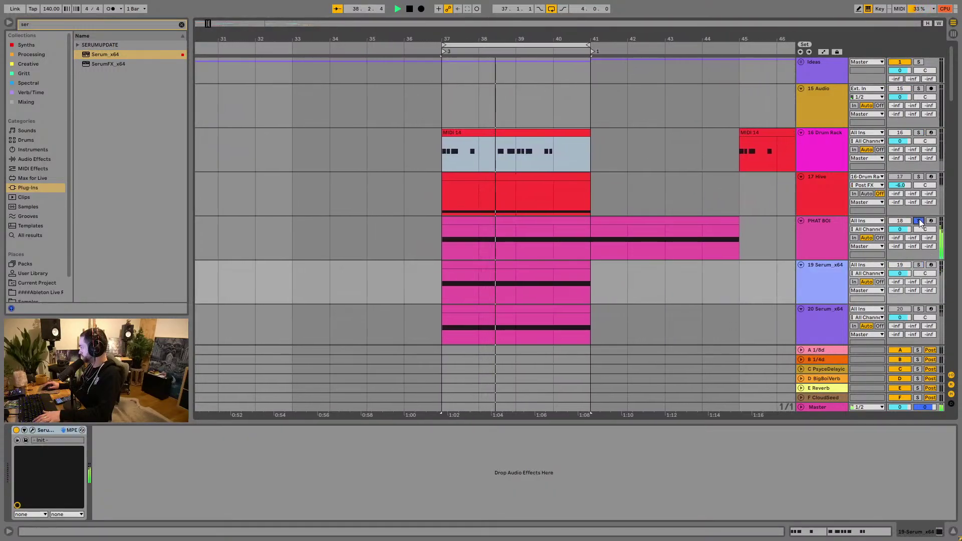
click(918, 265)
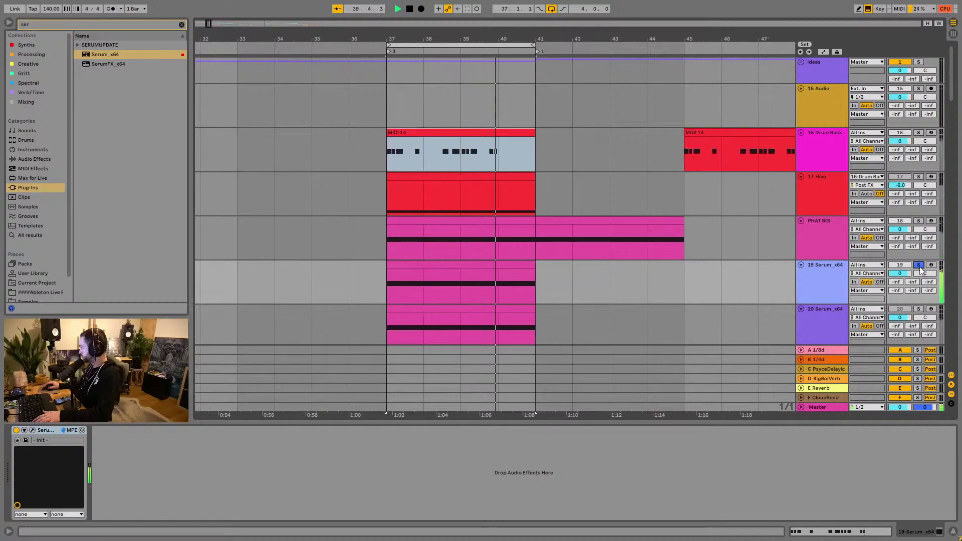
Step: Reopen track 19's Serum, lower oscillator B's level and assign LFO 2 to the sub, oscillator A and oscillator B levels
click(411, 287)
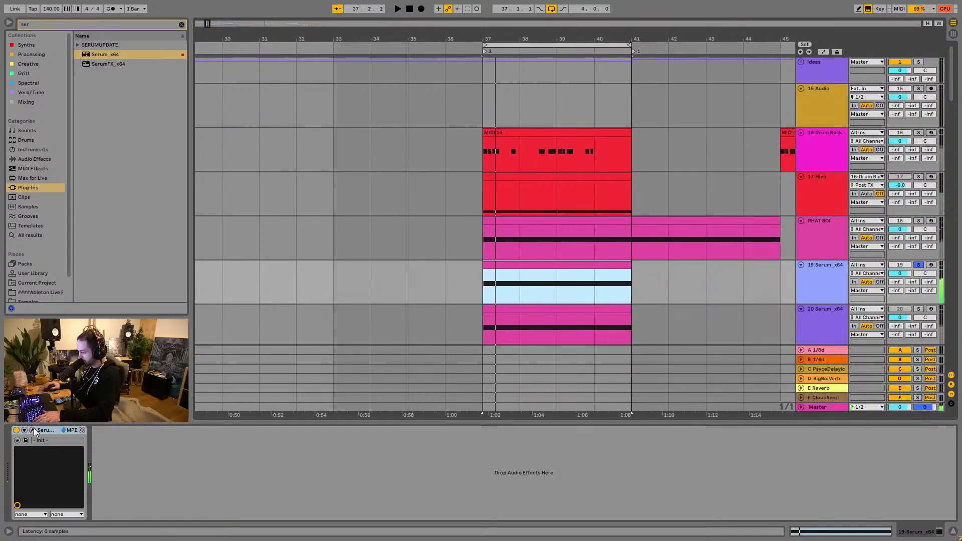
click(33, 429)
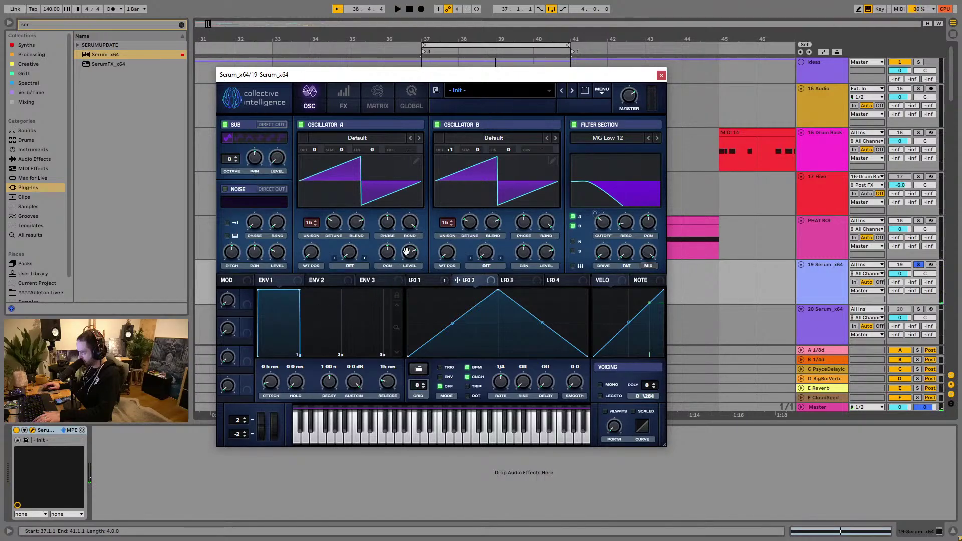
drag(543, 254, 548, 306)
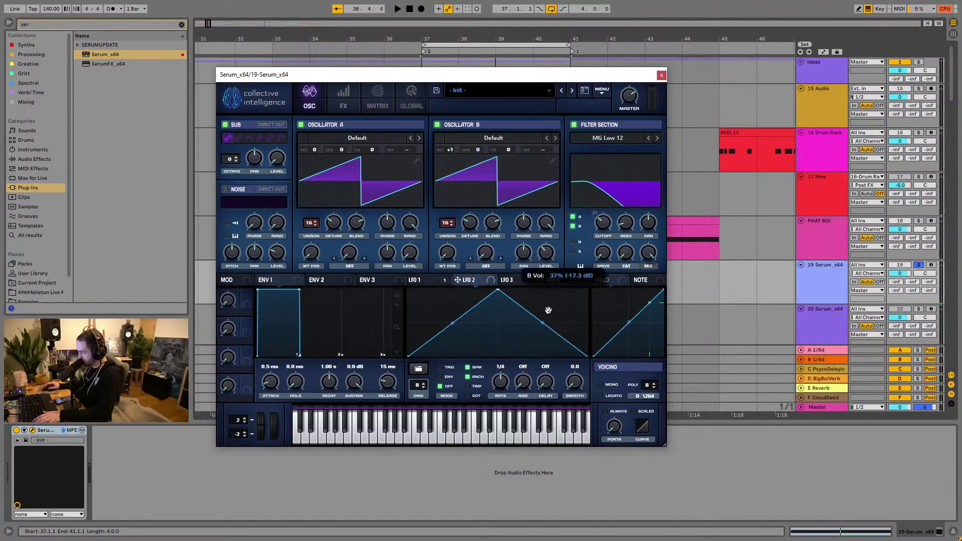
drag(546, 365, 546, 373)
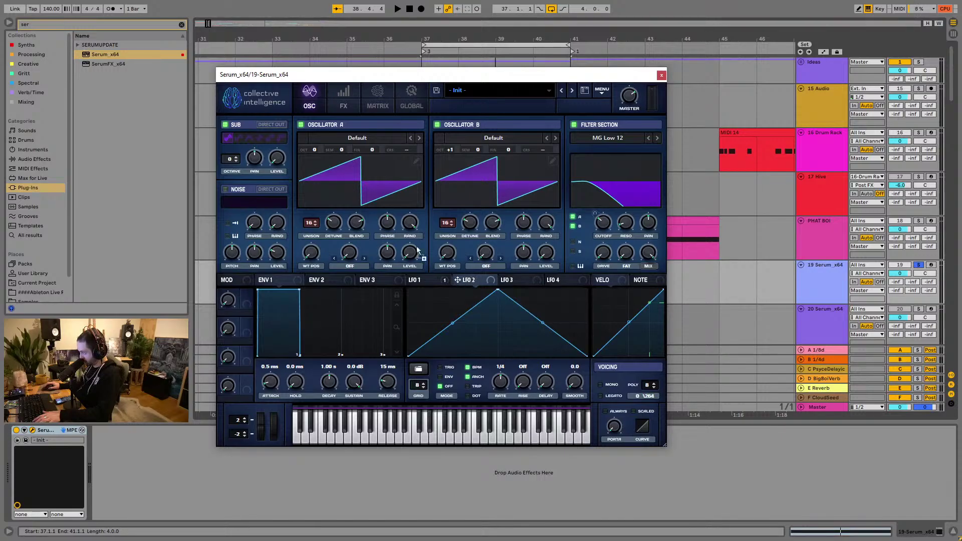
drag(285, 160, 278, 158)
drag(407, 254, 408, 253)
key(space)
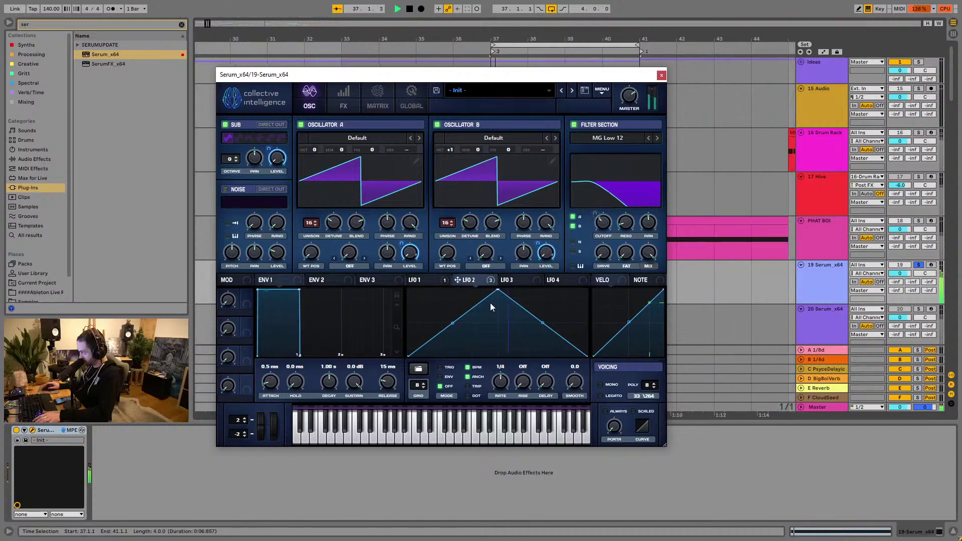
Step: Solo the drum rack alongside track 19 and delete the second kick note from its MIDI 14 clip
click(659, 75)
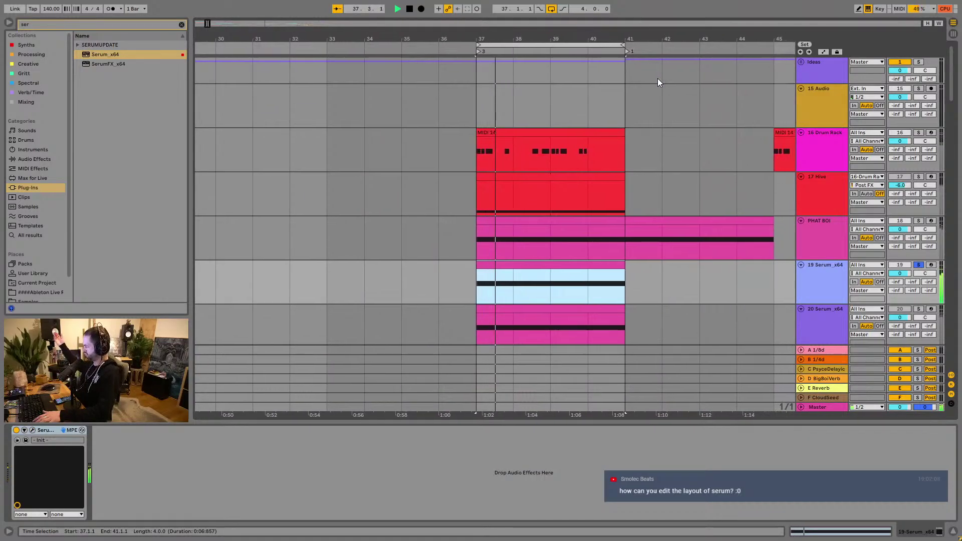
click(921, 133)
key(space)
double_click(515, 135)
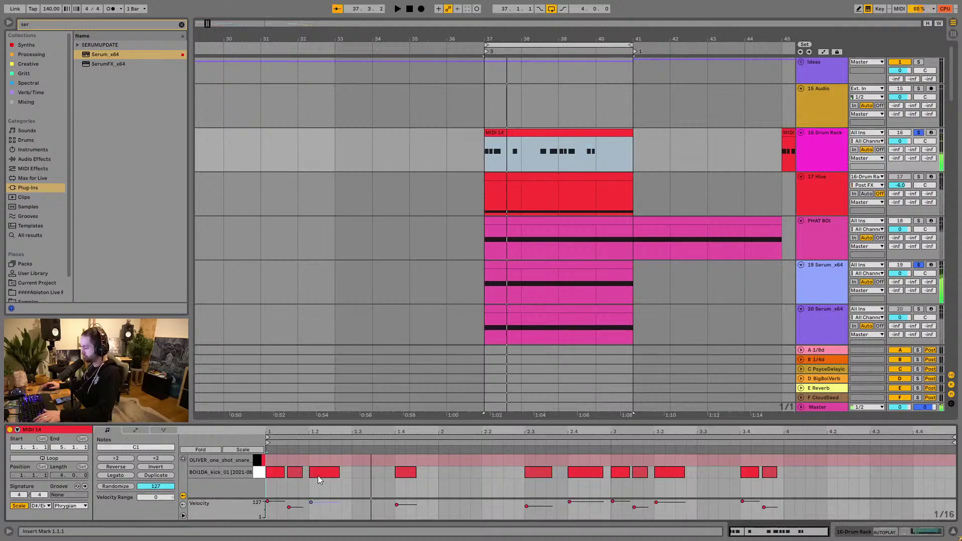
double_click(297, 474)
key(space)
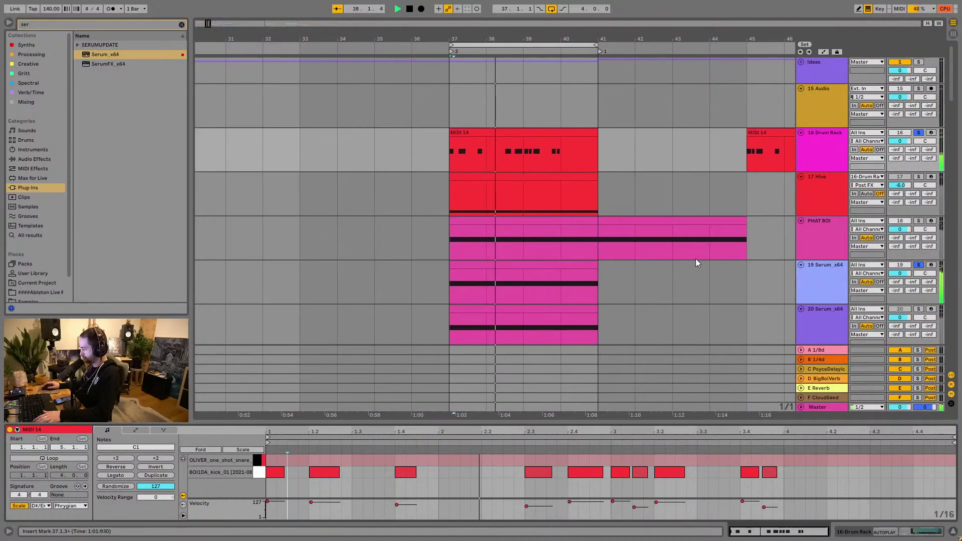
Step: Add track 21 and PHAT BOI to the soloed tracks during loop playback
scroll(695, 263, down, 1)
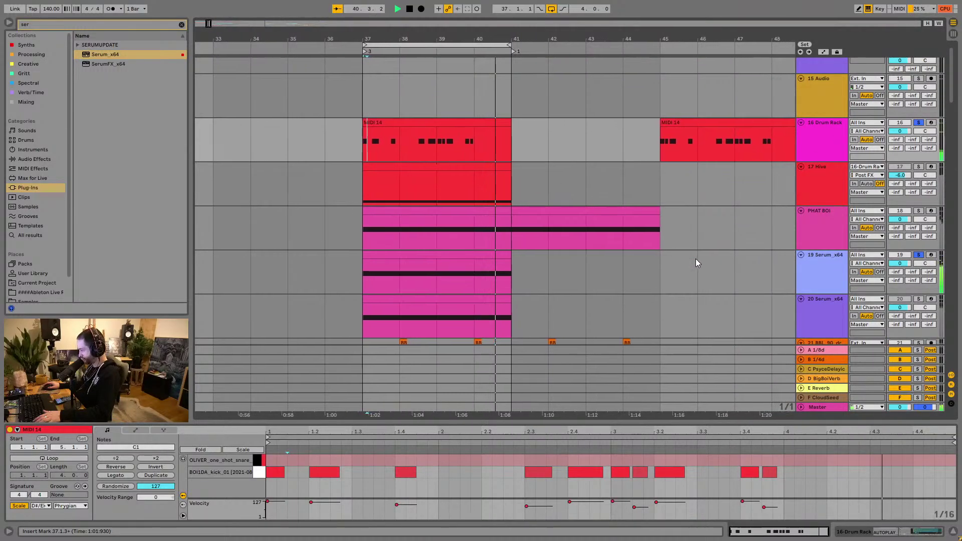
scroll(696, 258, down, 4)
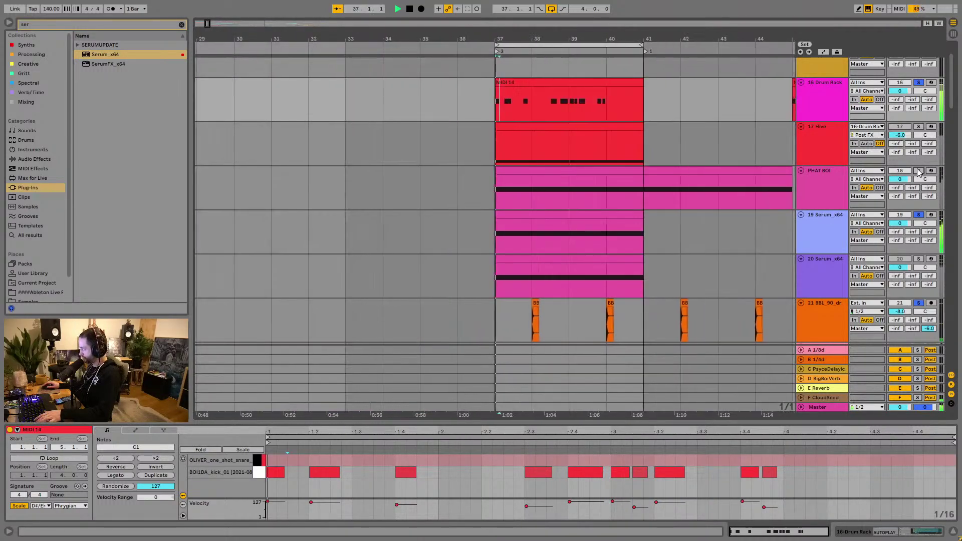
click(918, 171)
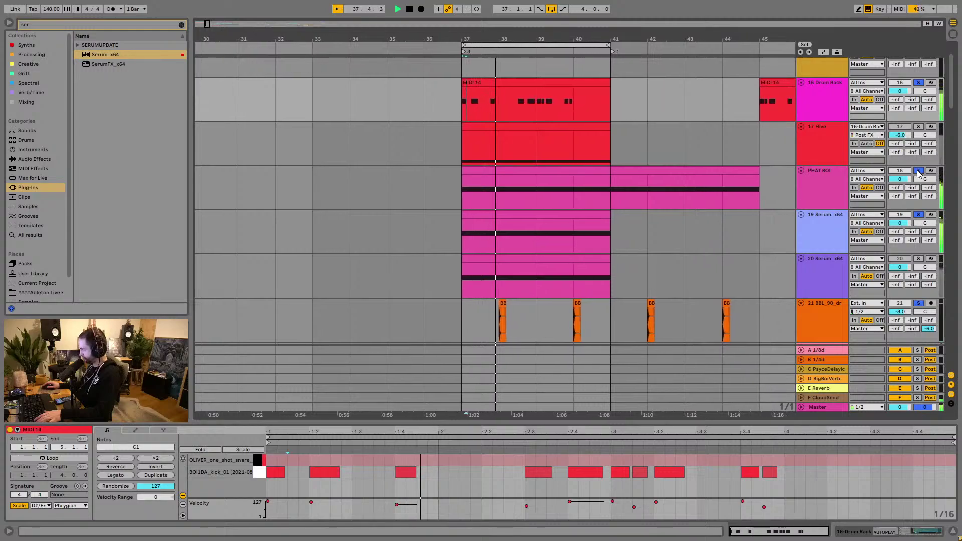
Step: Clear bar 37 on track 19 and cut PHAT BOI's bars 37 to 41 down to one-bar clips at bars 37 and 39
drag(436, 223, 507, 181)
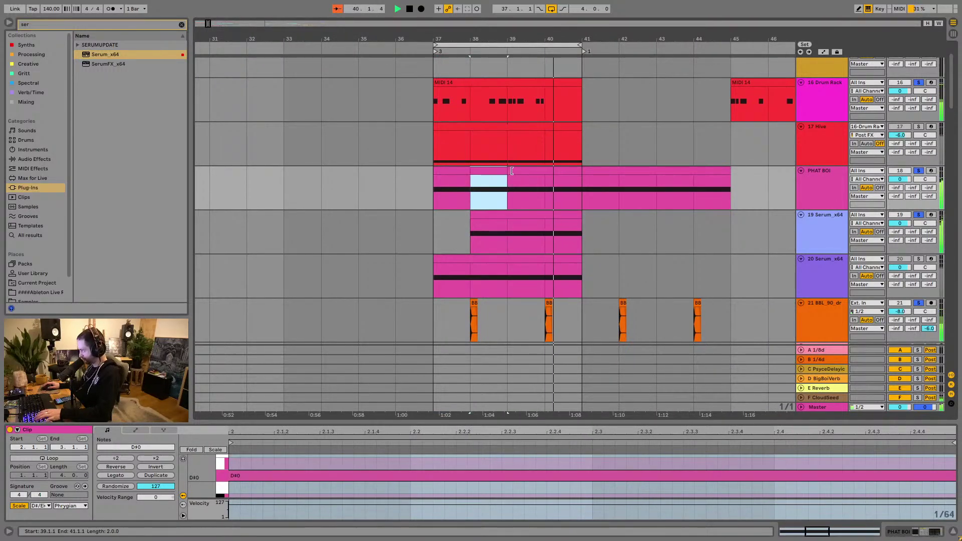
key(Delete)
click(524, 170)
key(Delete)
click(454, 171)
drag(454, 171, 529, 170)
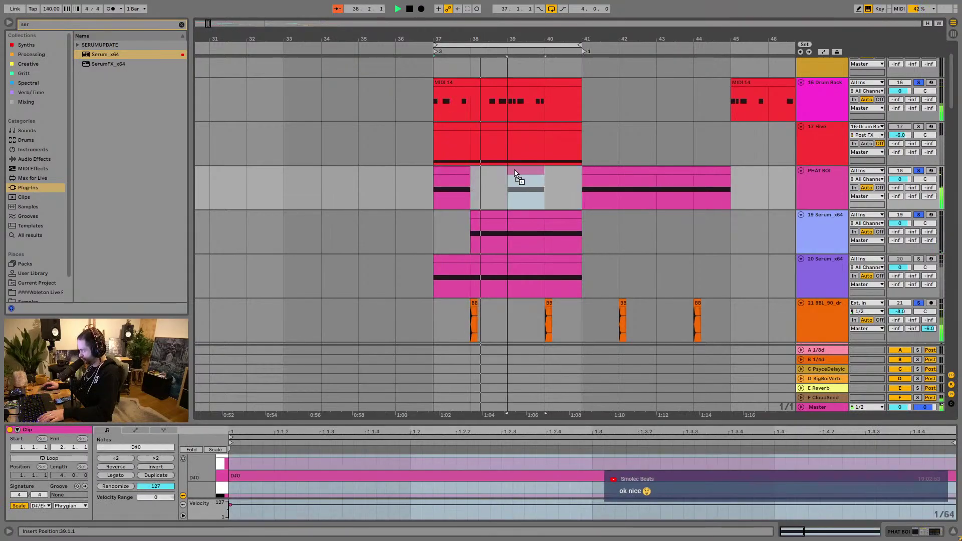
Step: Reduce track 19's clip to one bar at bar 38, remove the leftover part and copy the one-bar clip to bar 40
click(509, 230)
drag(438, 222, 625, 222)
click(513, 228)
key(ctrl+e)
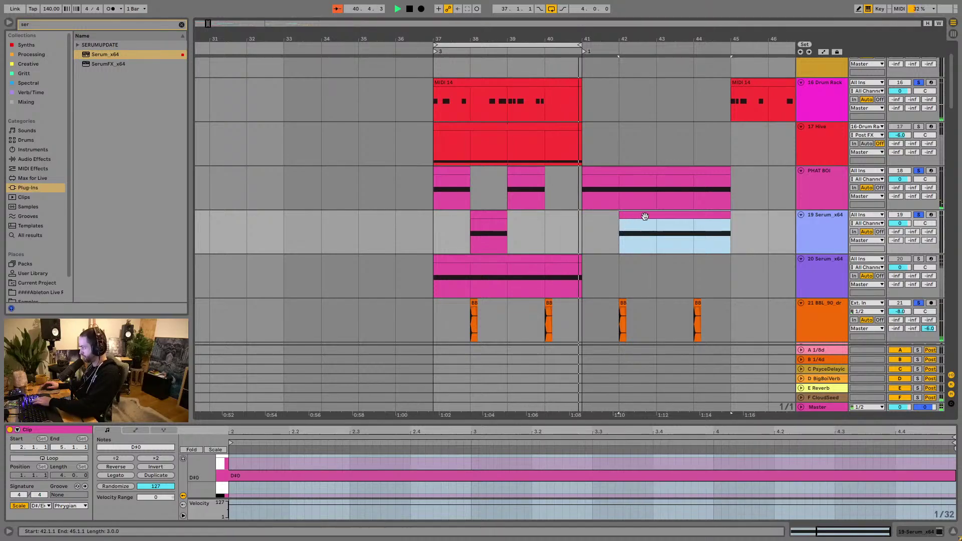
key(Delete)
click(491, 215)
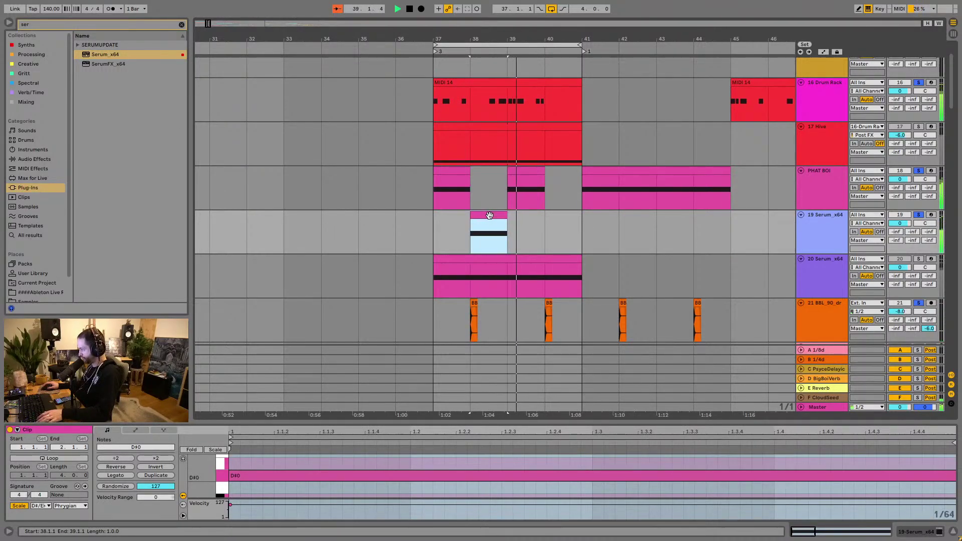
drag(489, 216, 564, 216)
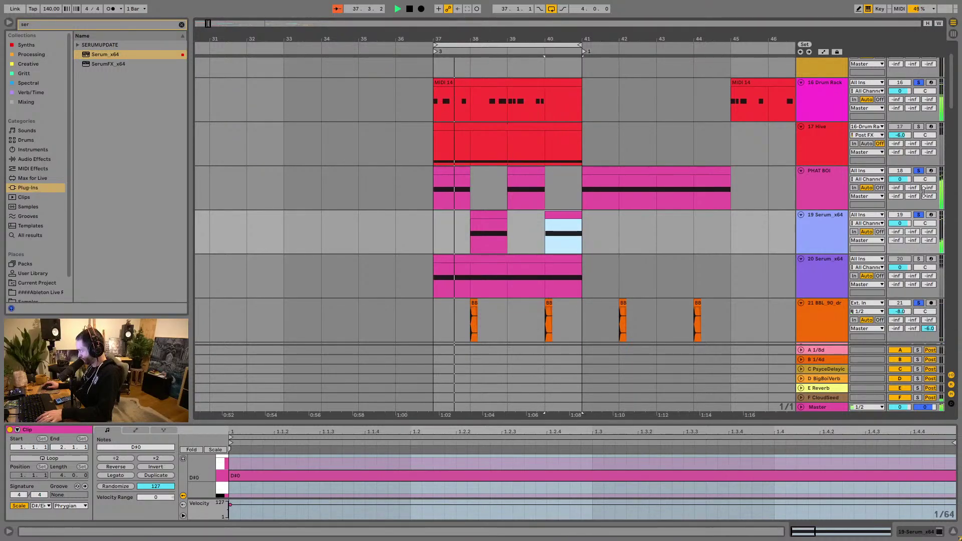
Step: Inspect the filter cutoff in PHAT BOI's Serum during loop playback and close the plugin window
click(825, 197)
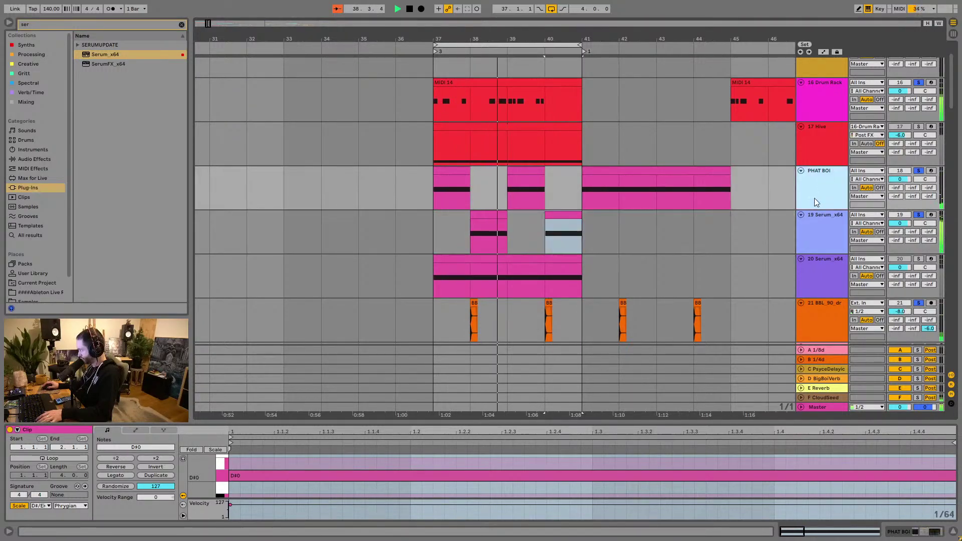
click(905, 531)
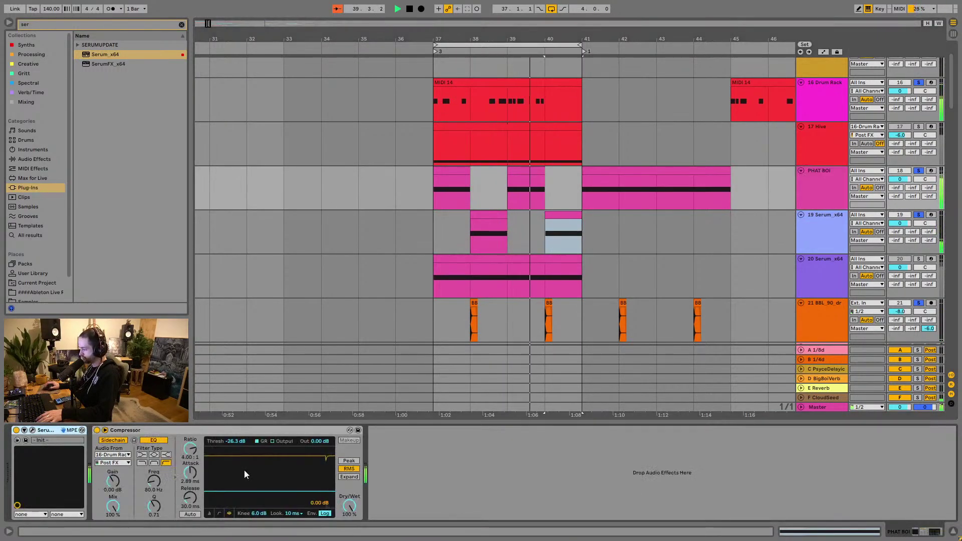
click(33, 430)
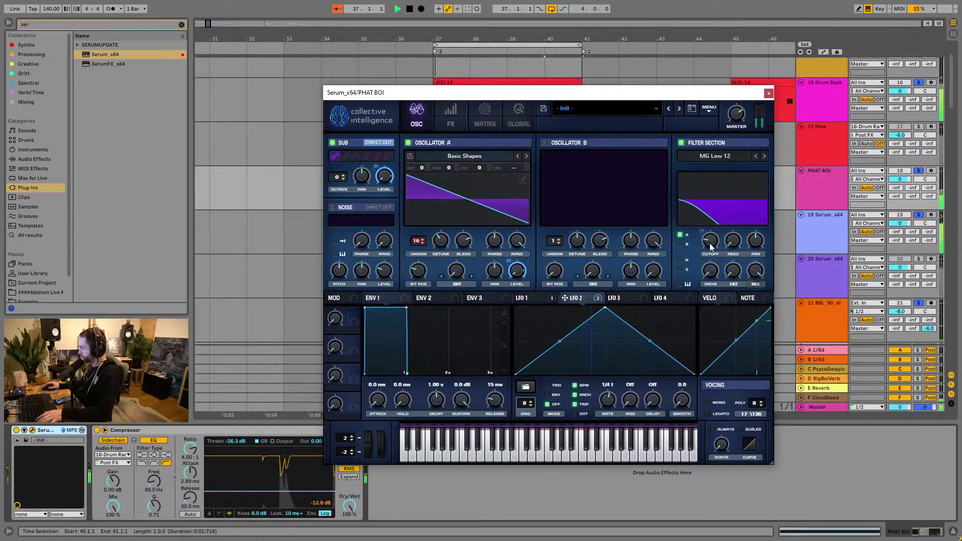
mouse_move(711, 246)
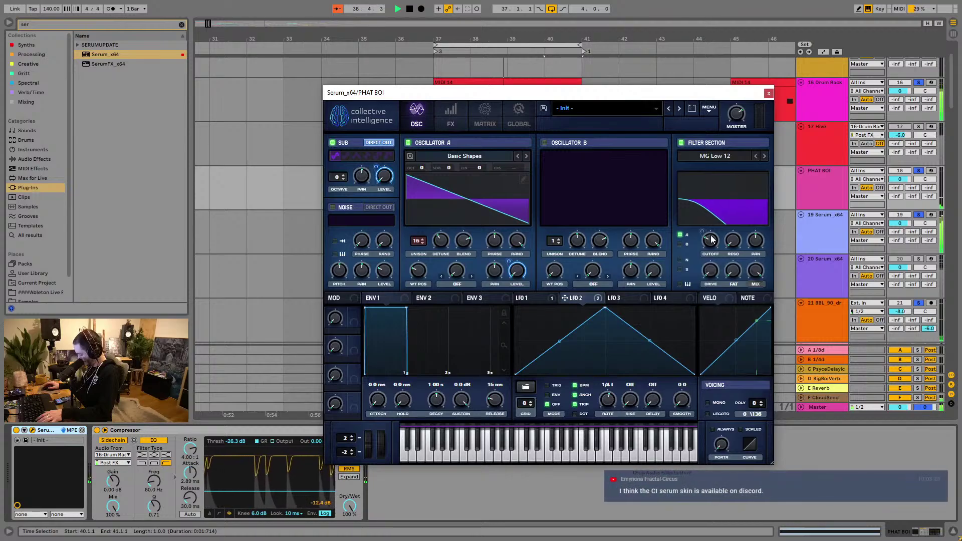
key(space)
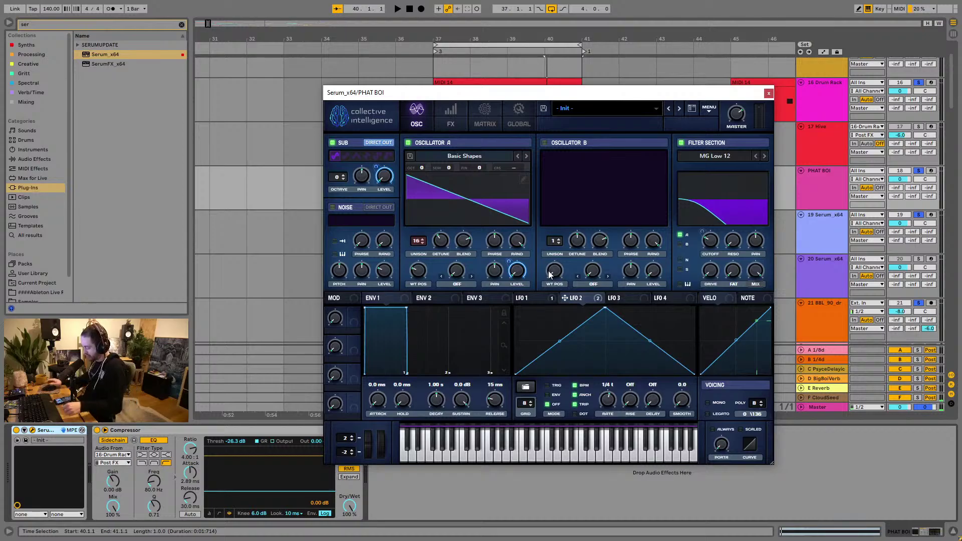
key(space)
click(763, 95)
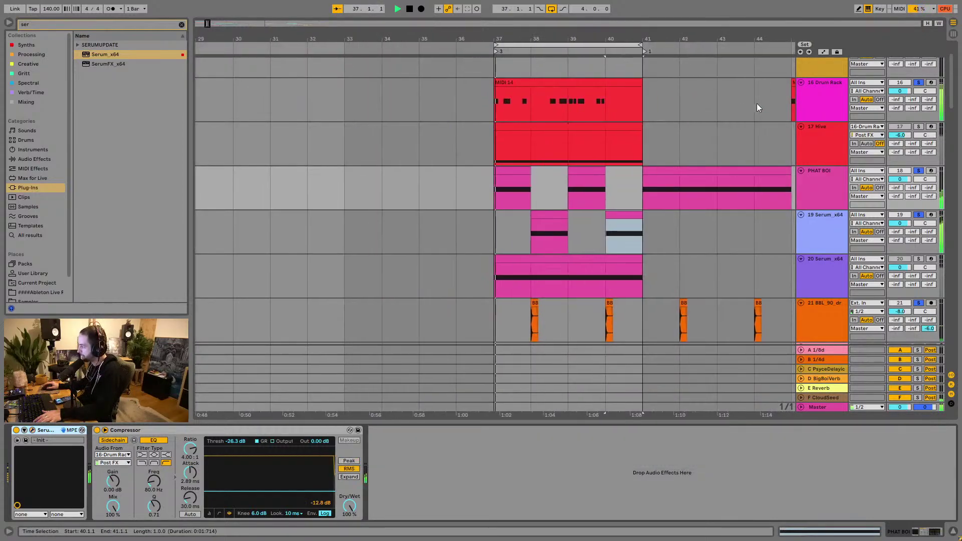
Step: Audition only PHAT BOI and track 19 soloed together in the loop, and stop playback with track 19's bar 40 clip selected
click(919, 171)
ctrl+click(918, 215)
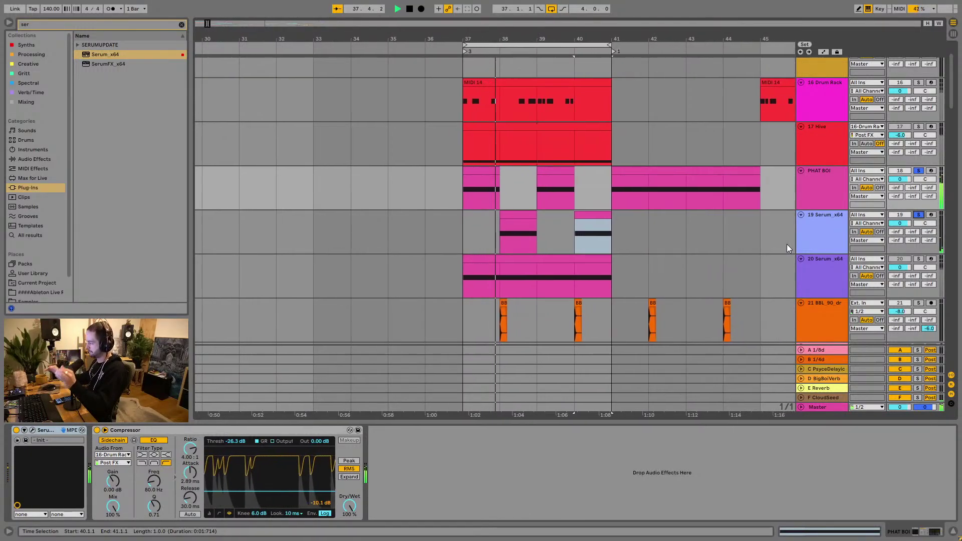
click(564, 217)
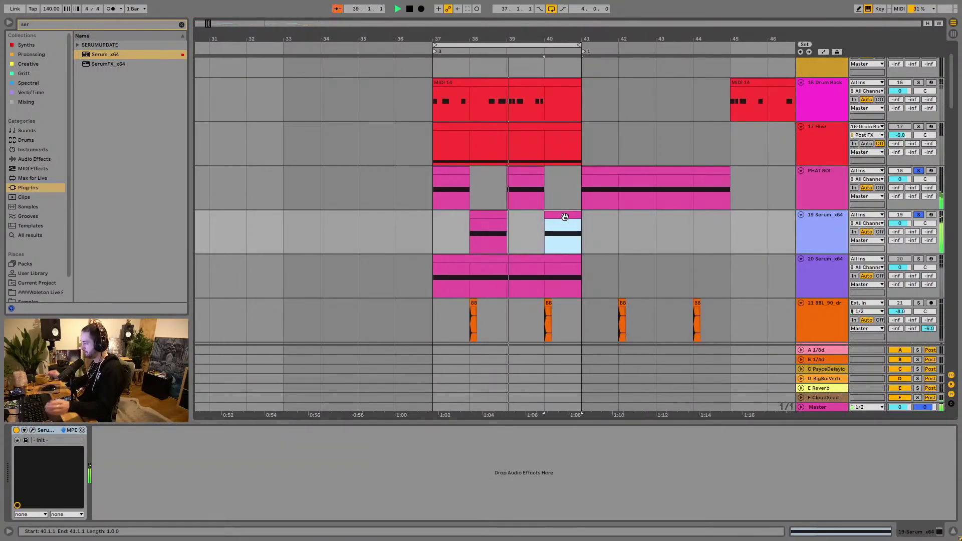
key(space)
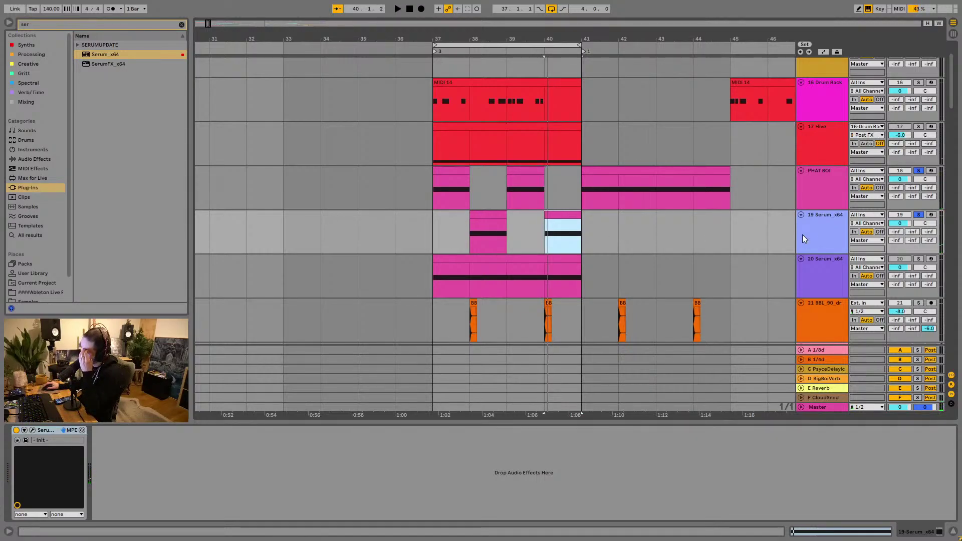
Step: Switch to the Brave browser and look through the open YouTube tabs
right_click(802, 235)
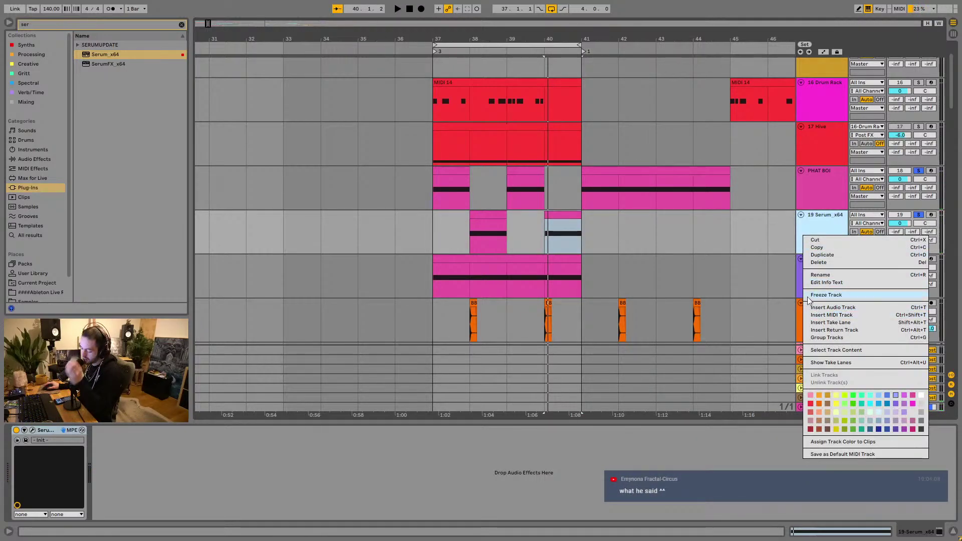
key(super)
click(314, 531)
click(115, 8)
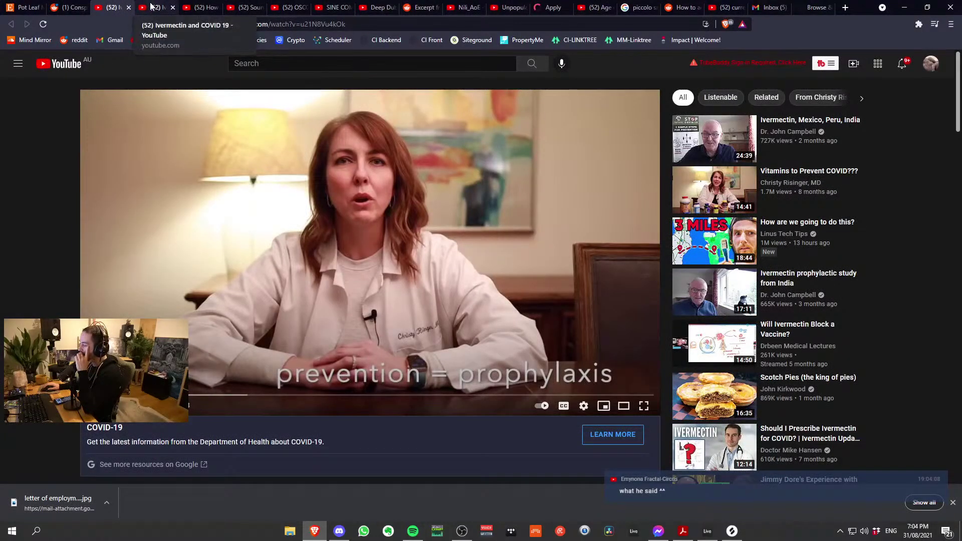
scroll(213, 212, down, 3)
scroll(213, 213, up, 3)
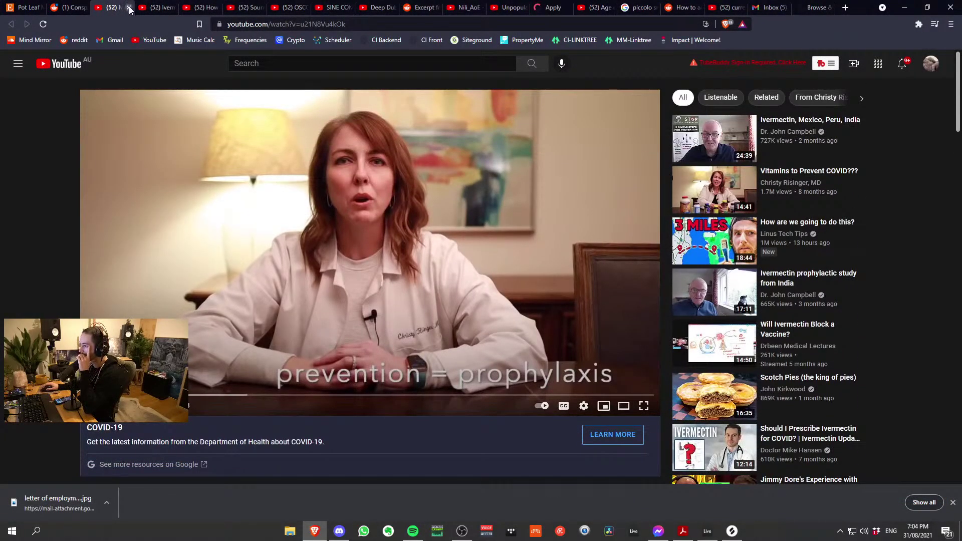
Step: Close the two ivermectin videos and the Neapolitan pizza dough video, and show "Sound Design 01: Sine Compression" full screen
click(130, 8)
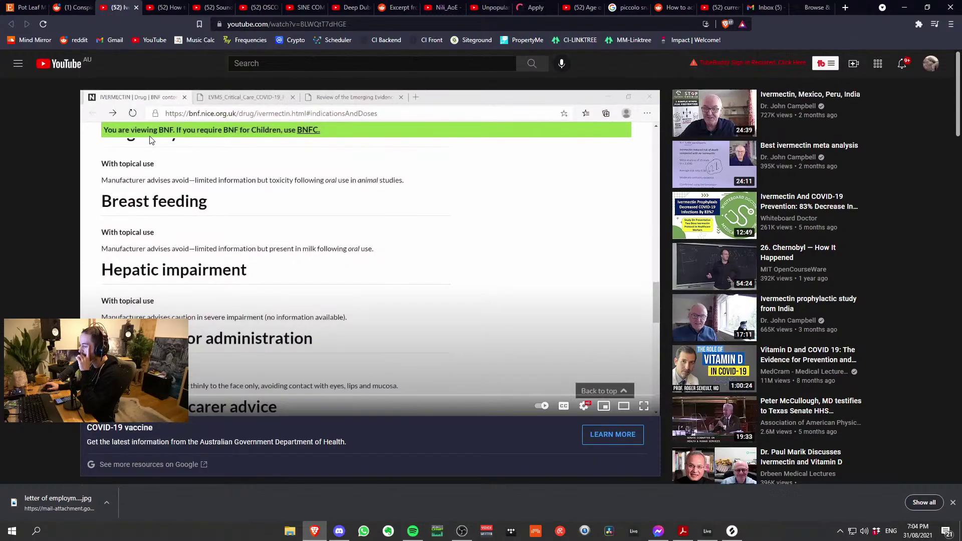
key(ctrl+w)
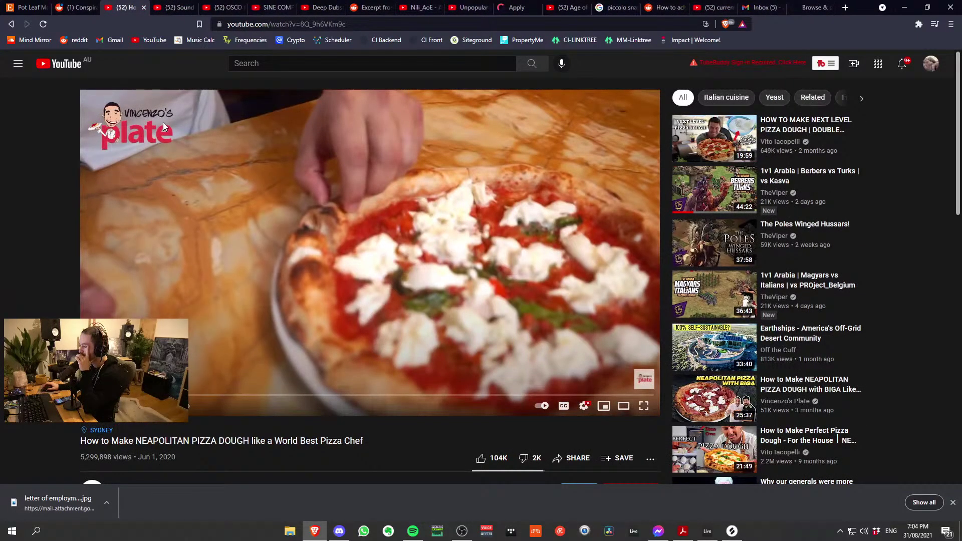
click(144, 8)
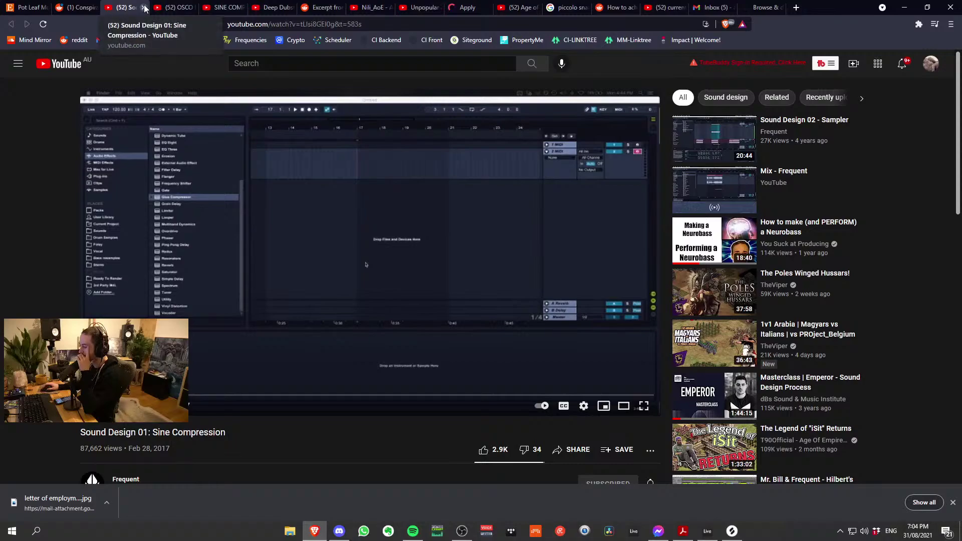
click(643, 406)
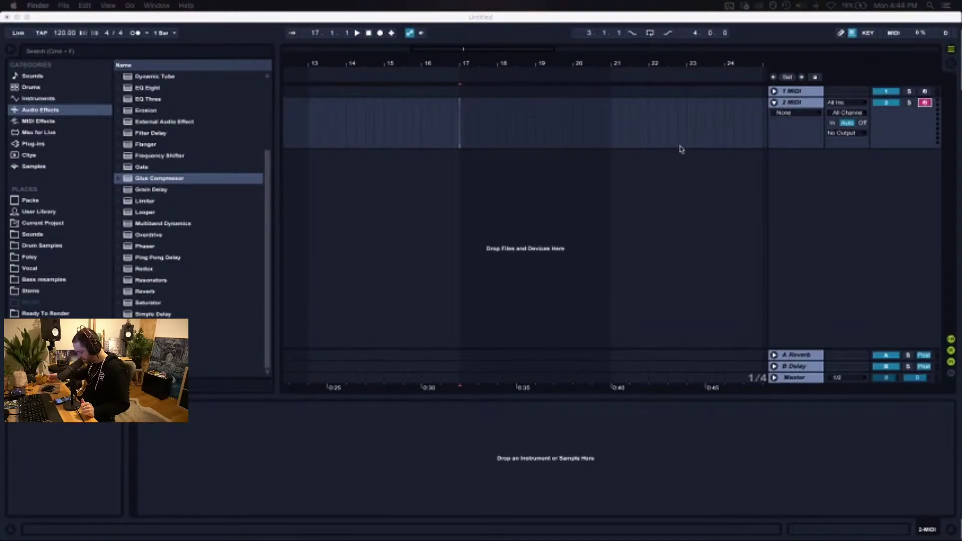
Step: Set the Sine Compression video's quality to 480p and resume playback
click(891, 530)
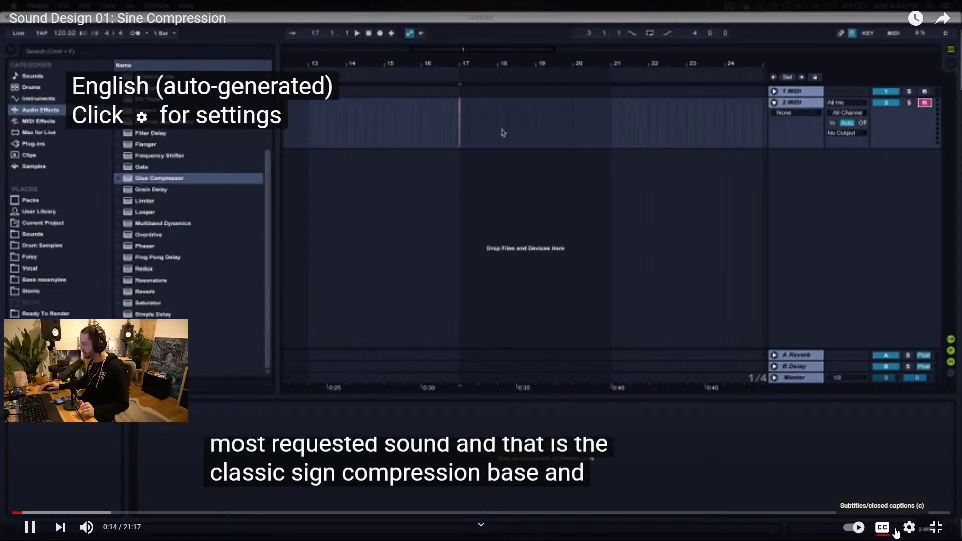
click(910, 528)
click(912, 489)
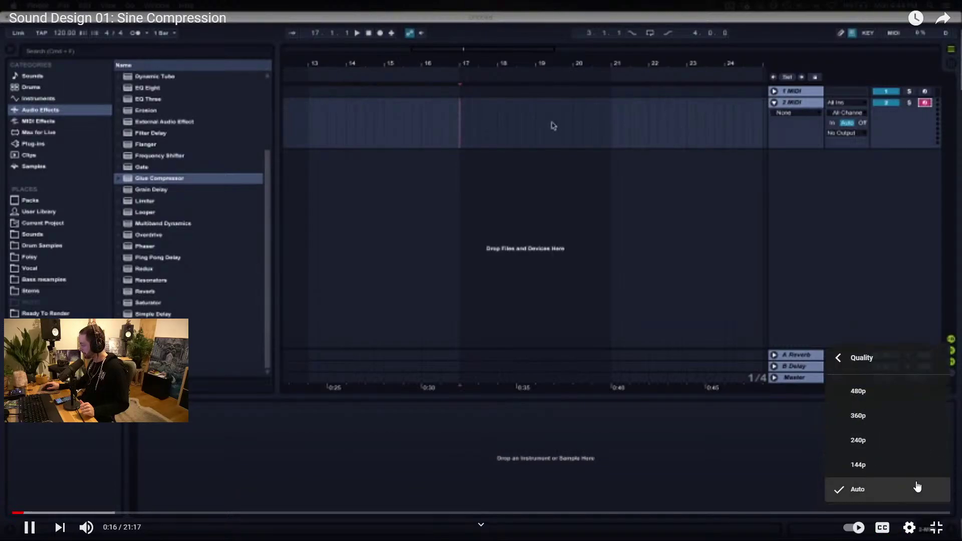
click(860, 391)
click(539, 337)
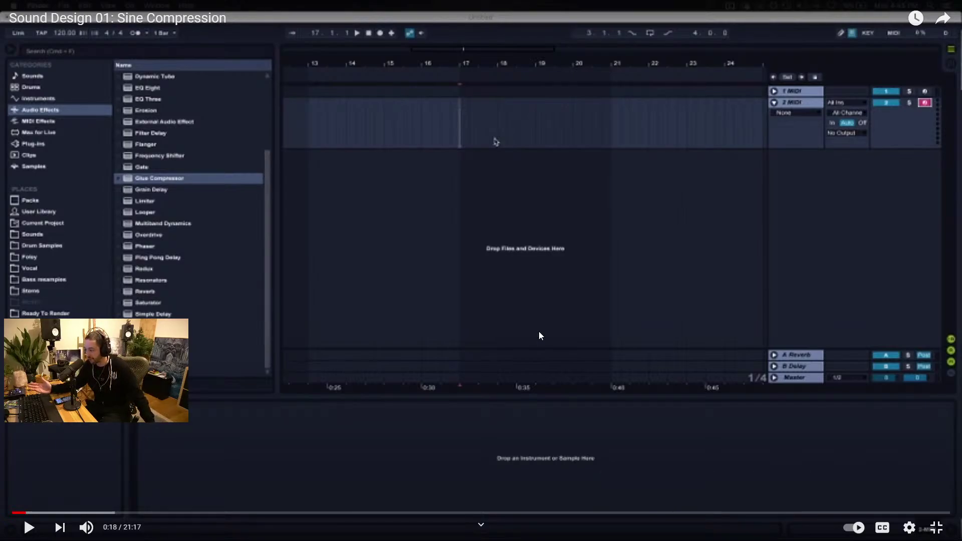
key(space)
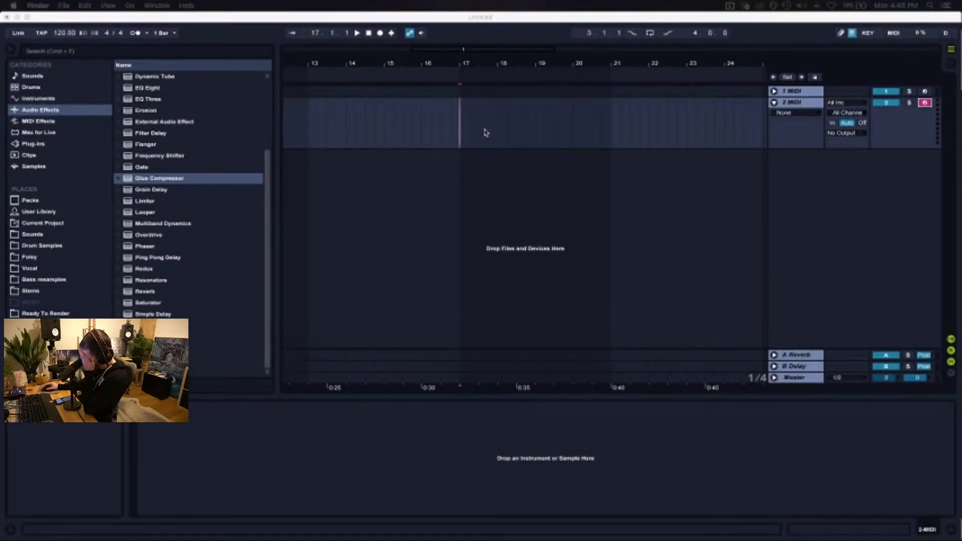
click(909, 527)
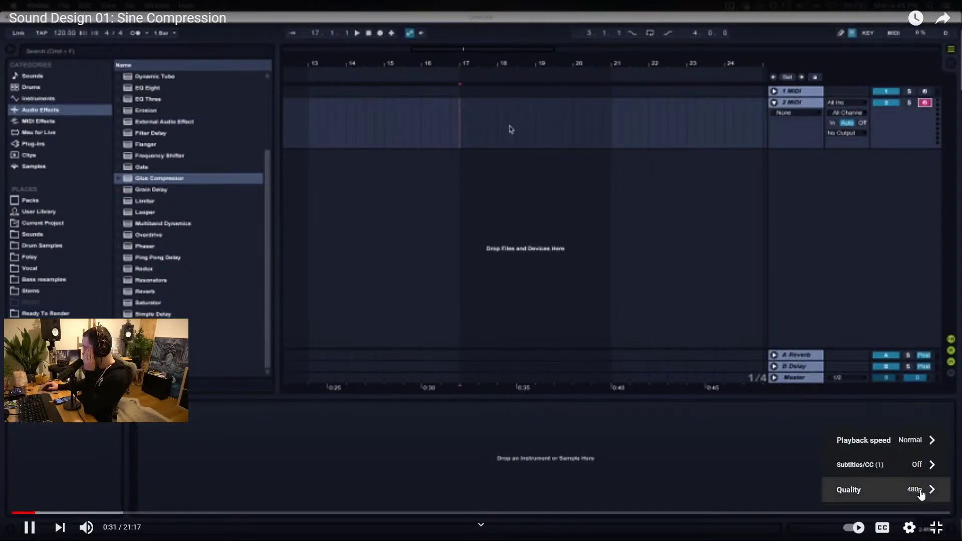
click(897, 438)
click(900, 488)
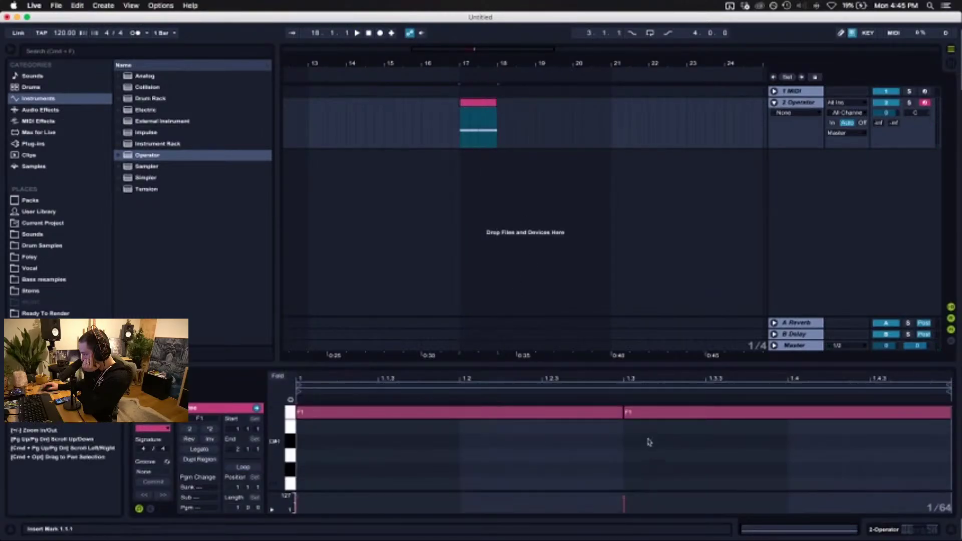
Step: Freeze and flatten the Operator track to audio, and remove the short tail after bar 18
right_click(799, 106)
right_click(799, 105)
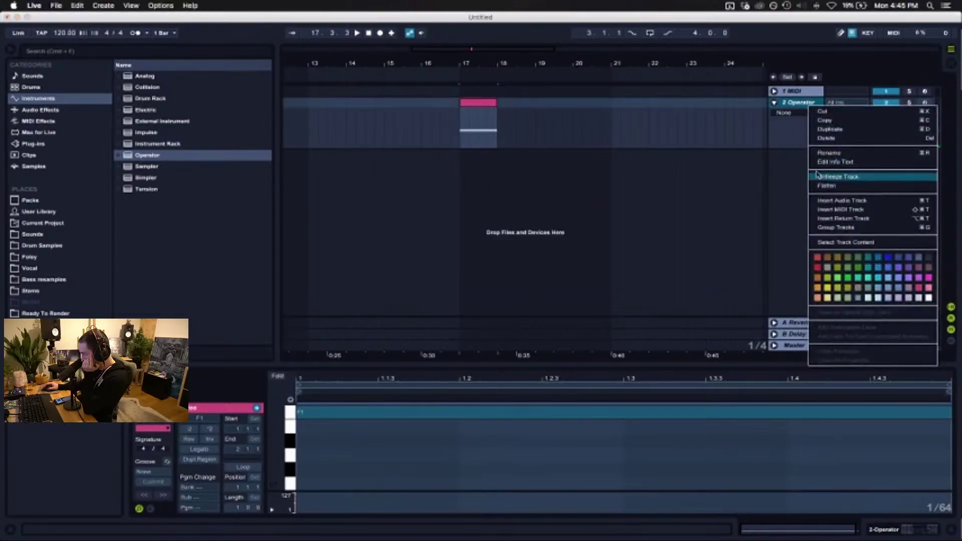
click(829, 178)
click(500, 106)
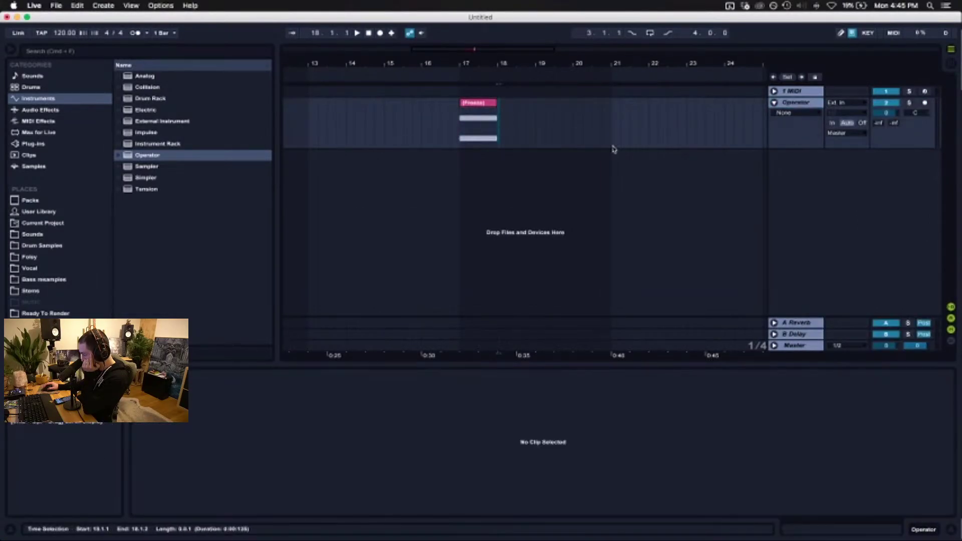
Step: Enlarge the Operator track around the flattened clip at bar 17 and add a Glue Compressor to it
click(478, 150)
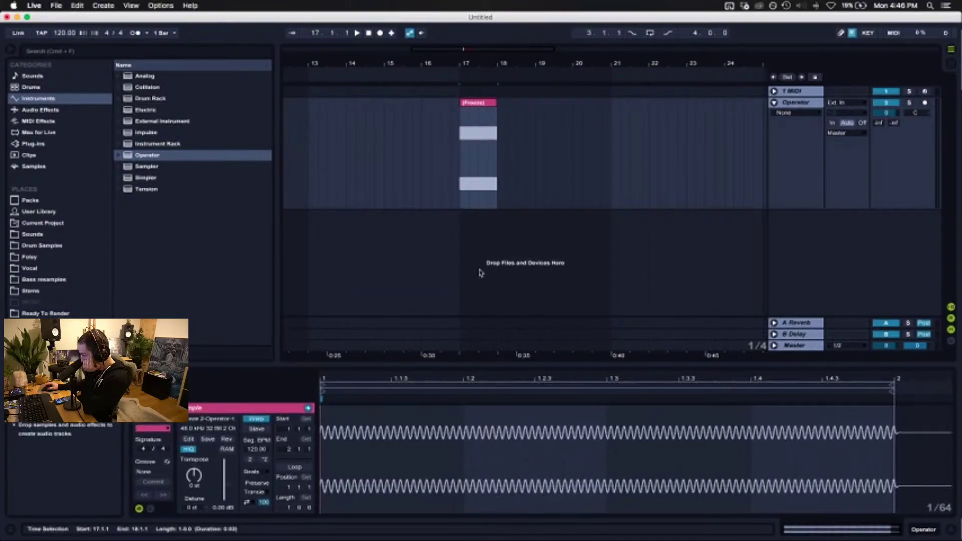
click(458, 178)
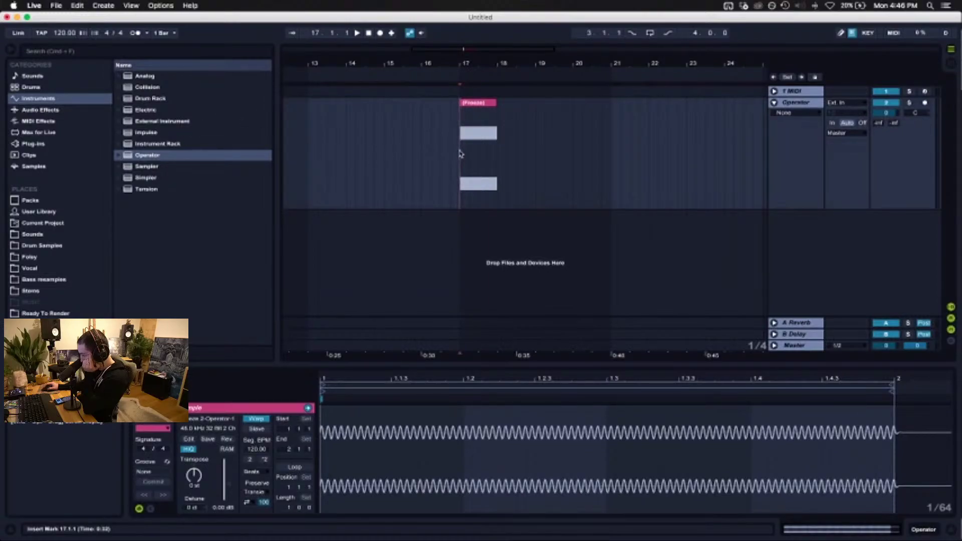
key(shift+Tab)
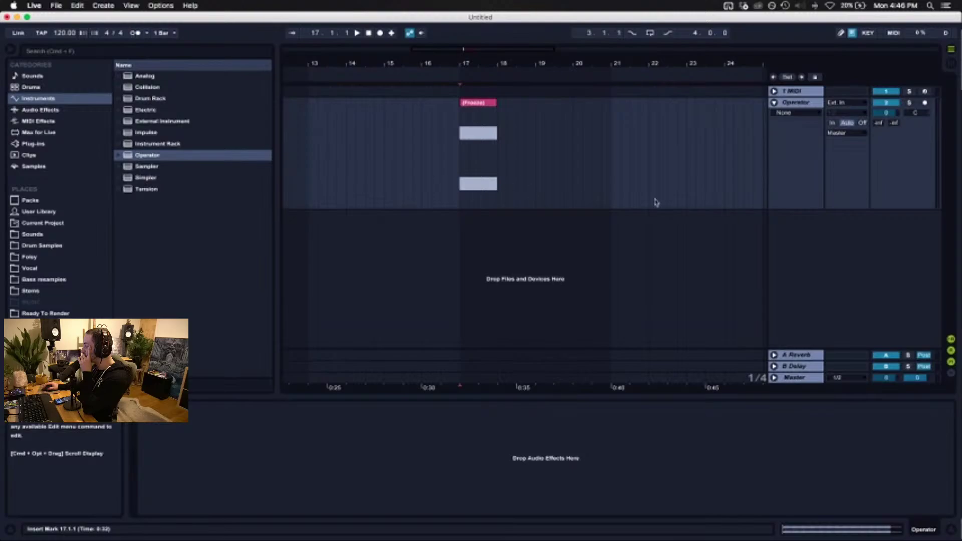
scroll(486, 155, up, 3)
click(495, 106)
click(40, 109)
double_click(159, 179)
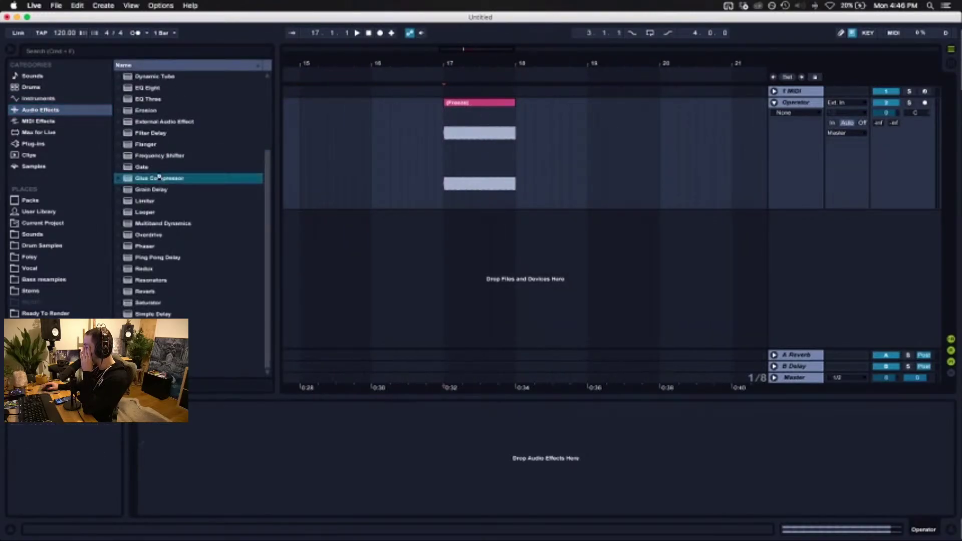
Step: Freeze and flatten the Operator track with its Auto Filter and Glue Compressor, and remove the tail after bar 18
mouse_move(692, 395)
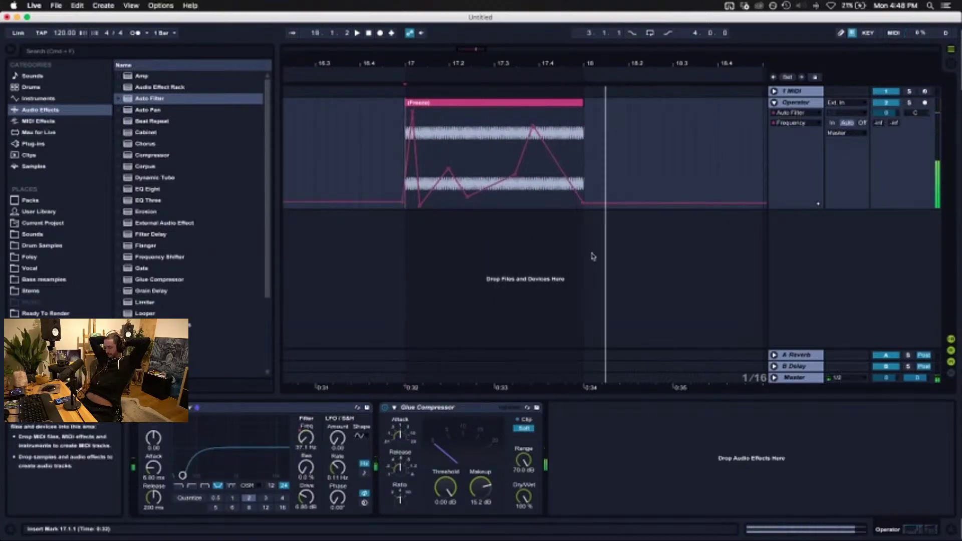
right_click(786, 102)
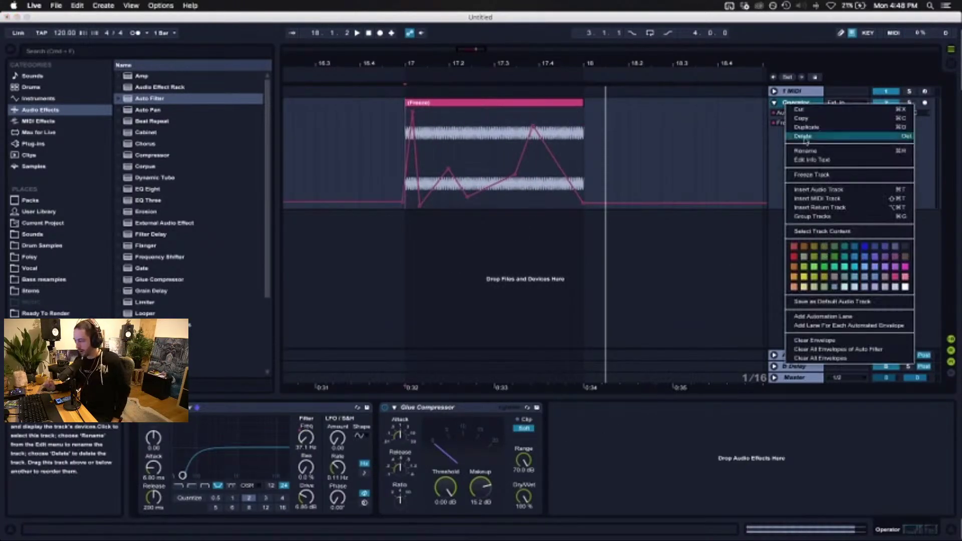
click(784, 137)
right_click(797, 107)
click(822, 186)
click(590, 107)
click(589, 117)
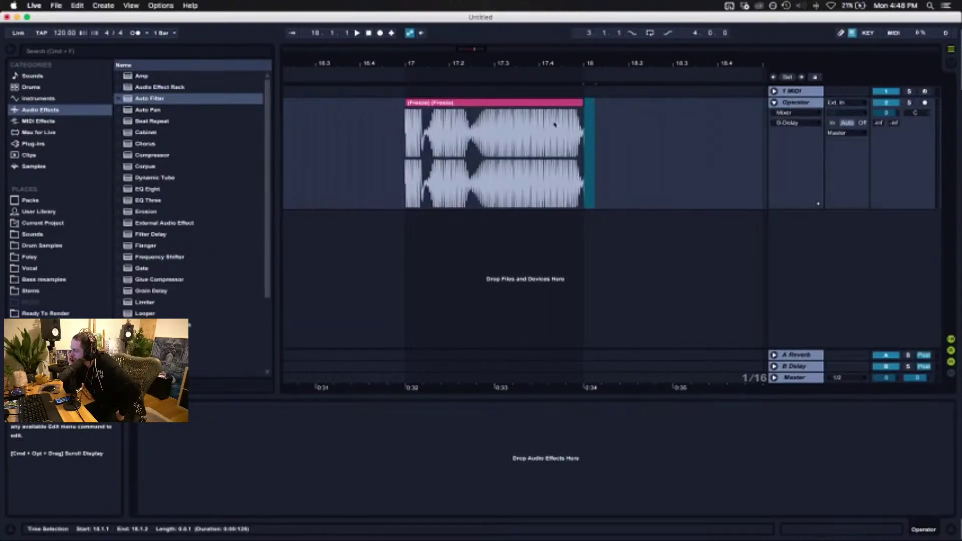
Step: Lower the newly flattened clip's gain to -7.66 dB and inspect its waveform up close
click(523, 109)
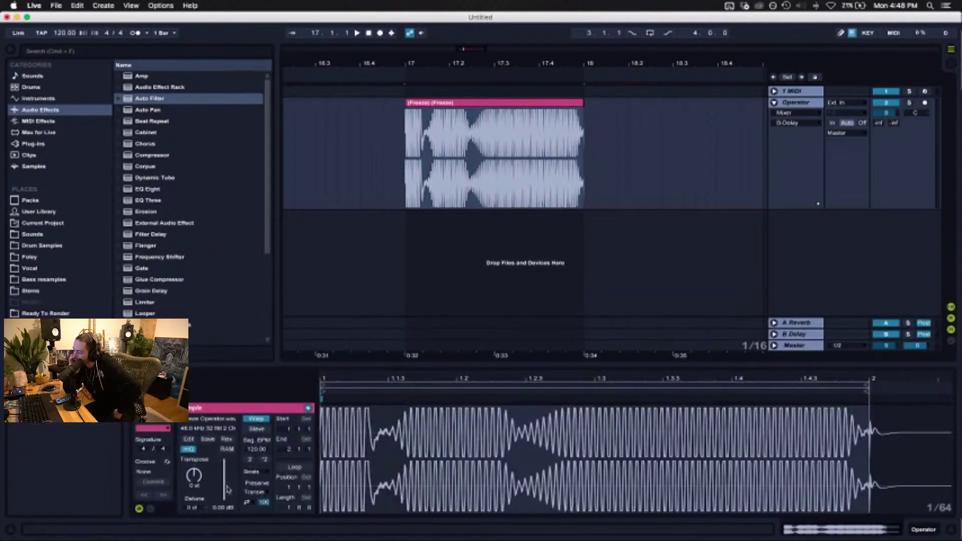
drag(416, 382, 459, 426)
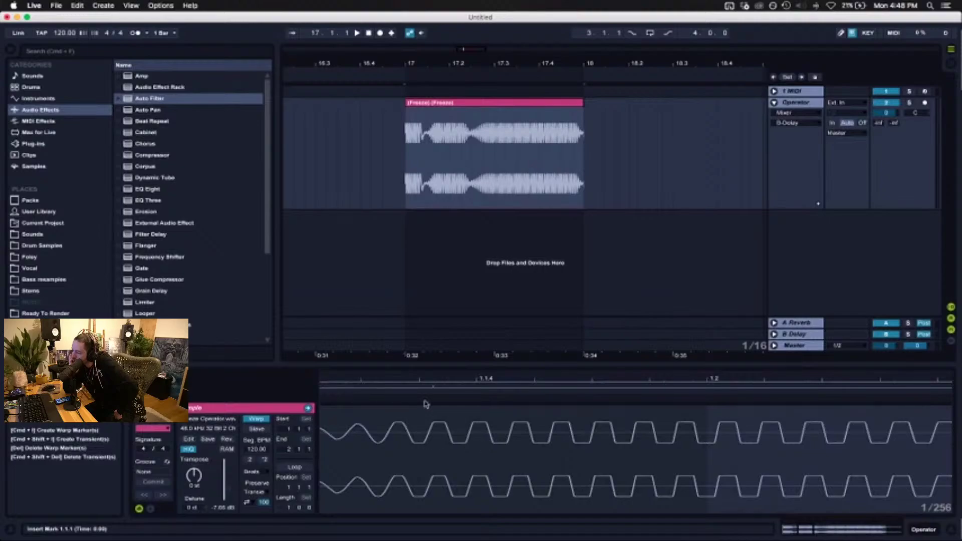
drag(425, 383, 686, 384)
drag(618, 379, 398, 354)
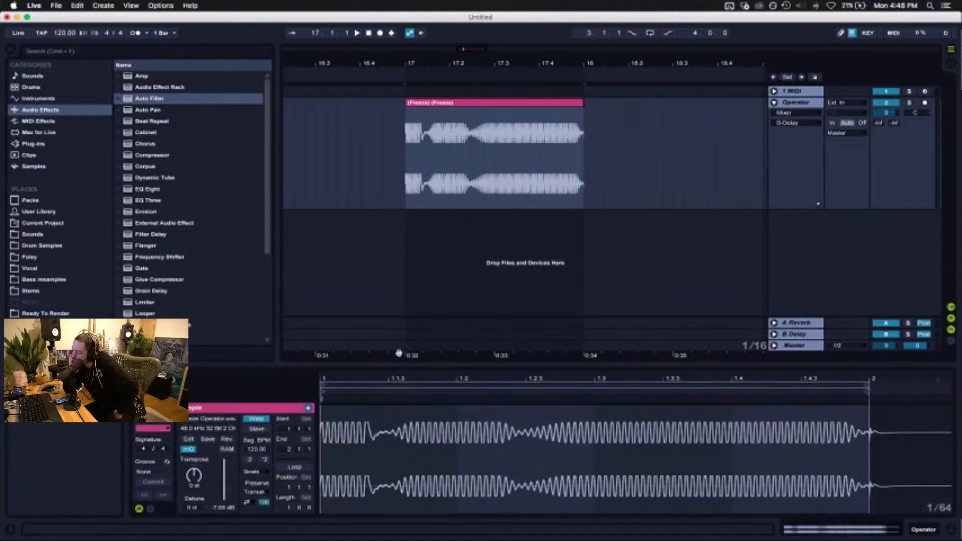
Step: Add a new Glue Compressor from the audio effects to the Operator track
click(785, 112)
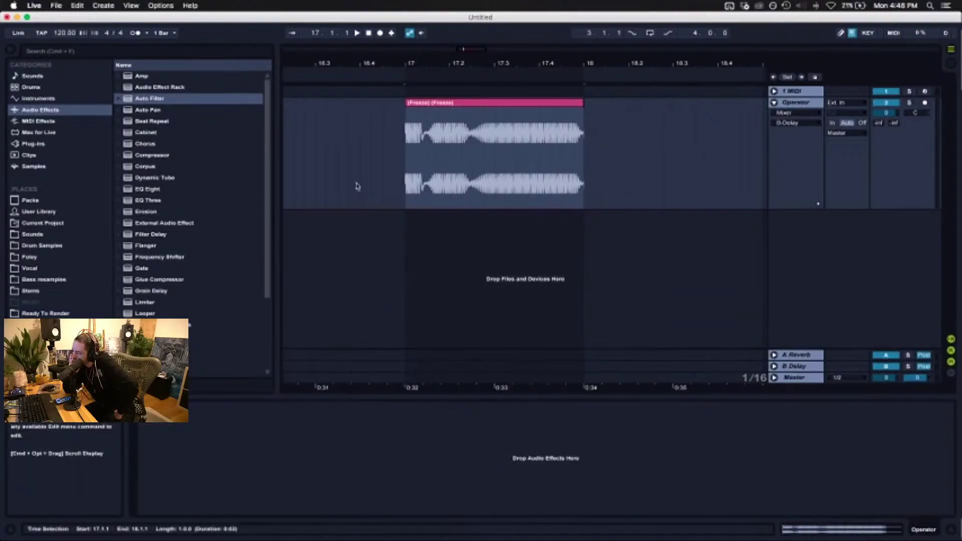
click(159, 279)
scroll(163, 276, down, 1)
double_click(168, 268)
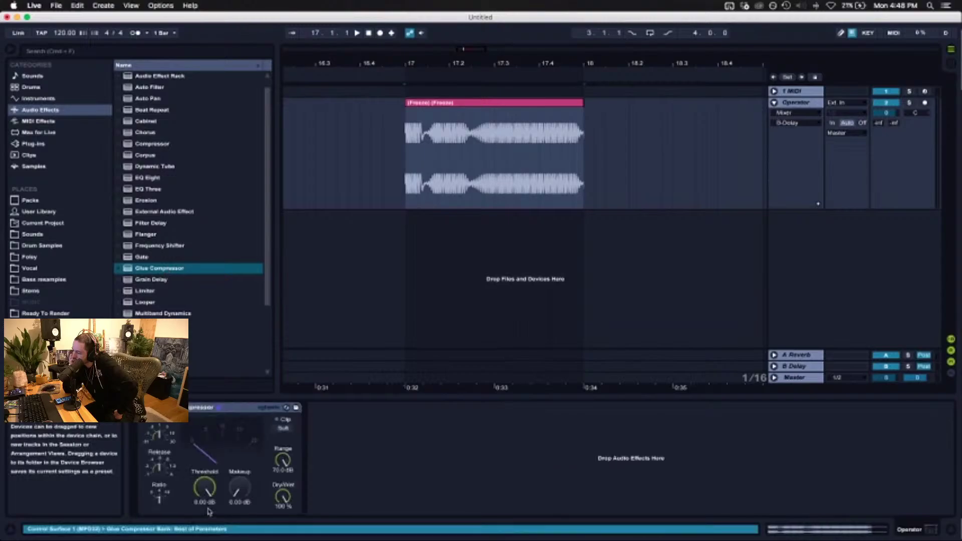
Step: Set the Glue Compressor's threshold to -6.98 dB and makeup to 14.8 dB with soft clipping on, auditioning the clip
drag(253, 476, 253, 441)
click(283, 428)
key(space)
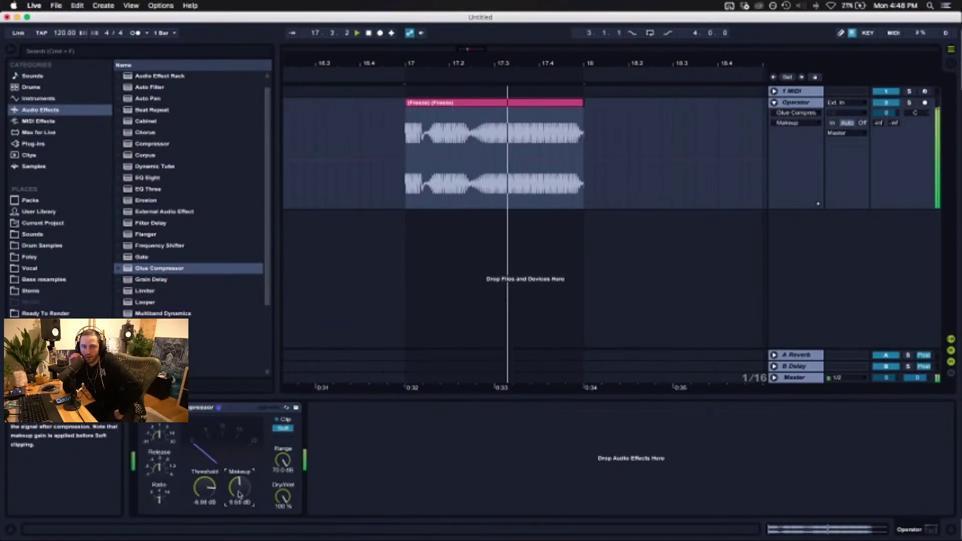
drag(240, 487, 240, 491)
key(space)
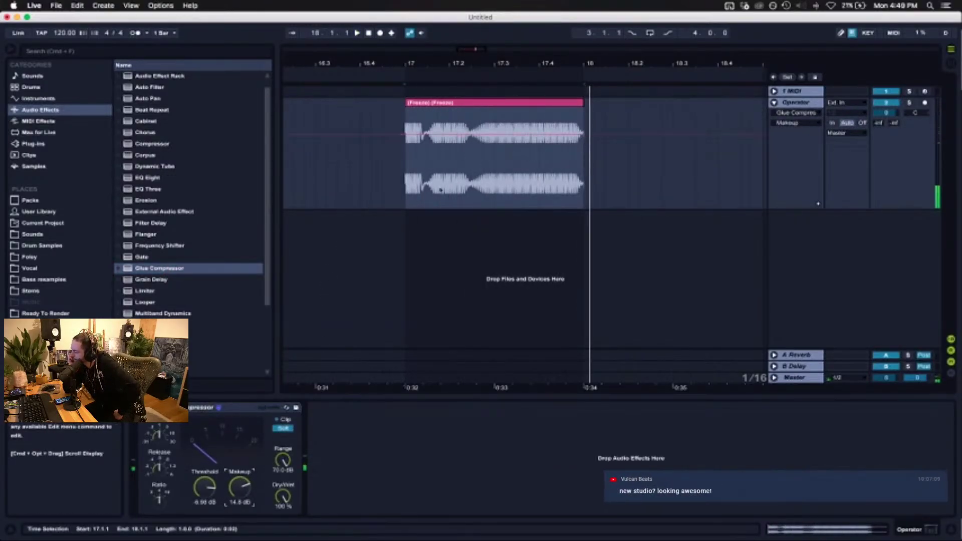
Step: Insert an Auto Filter before the Glue Compressor on the Operator track and set it to a notch filter
click(565, 106)
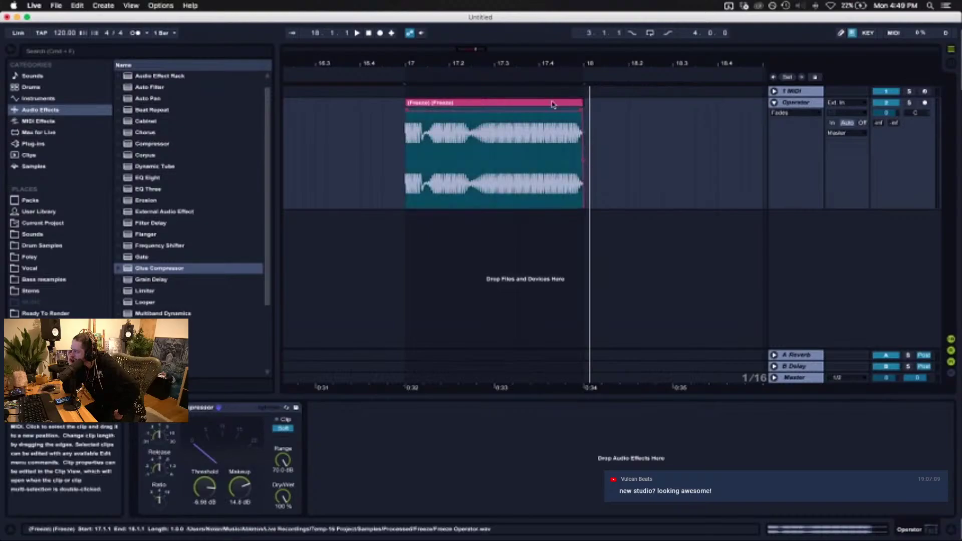
drag(160, 89, 278, 474)
click(218, 486)
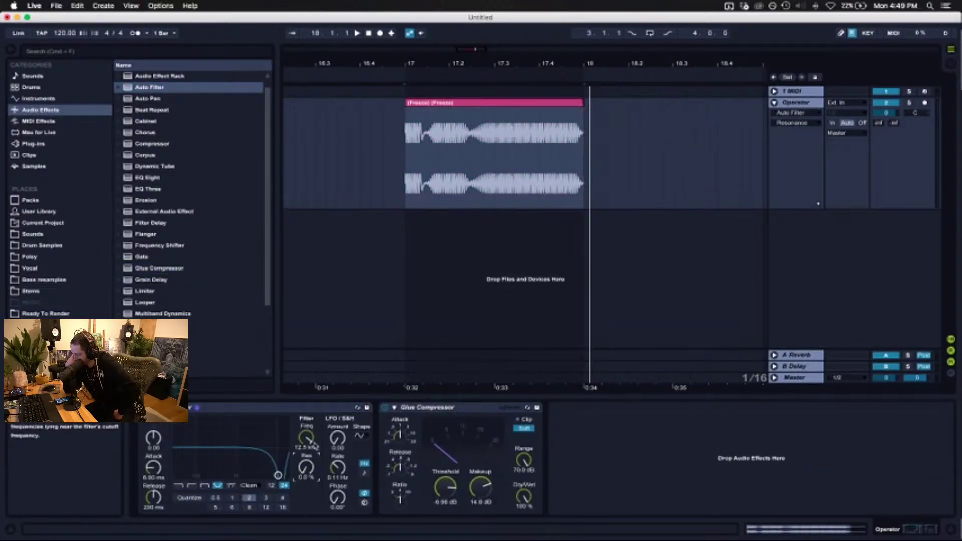
Step: Draw a zigzag automation curve for the Auto Filter's frequency across the clip from bar 17 to 18 while auditioning it
key(a)
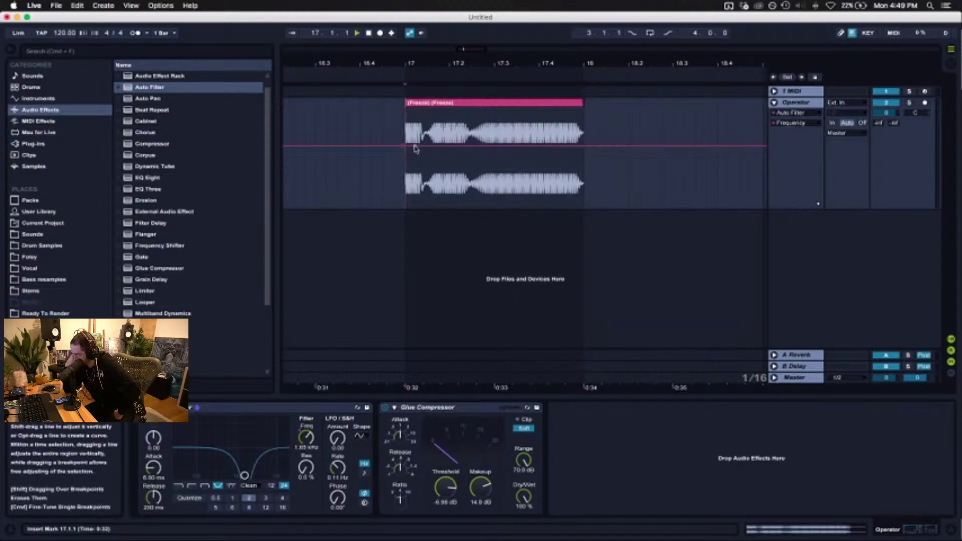
key(space)
drag(434, 118, 434, 198)
drag(476, 117, 476, 136)
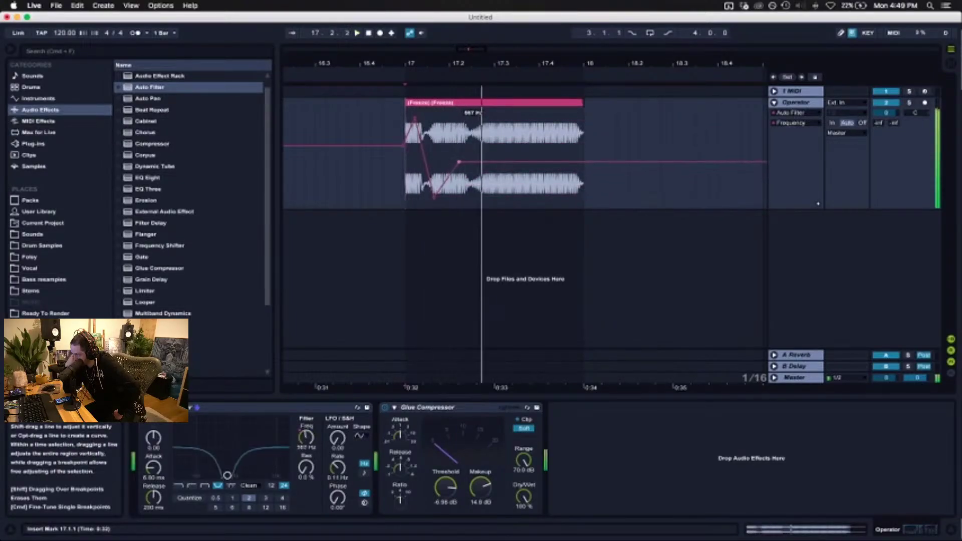
mouse_move(446, 180)
mouse_down()
mouse_move(445, 125)
mouse_move(494, 177)
mouse_move(513, 119)
mouse_up()
mouse_move(557, 178)
mouse_down()
mouse_move(558, 208)
mouse_move(544, 184)
mouse_move(582, 133)
mouse_up()
key(space)
click(410, 315)
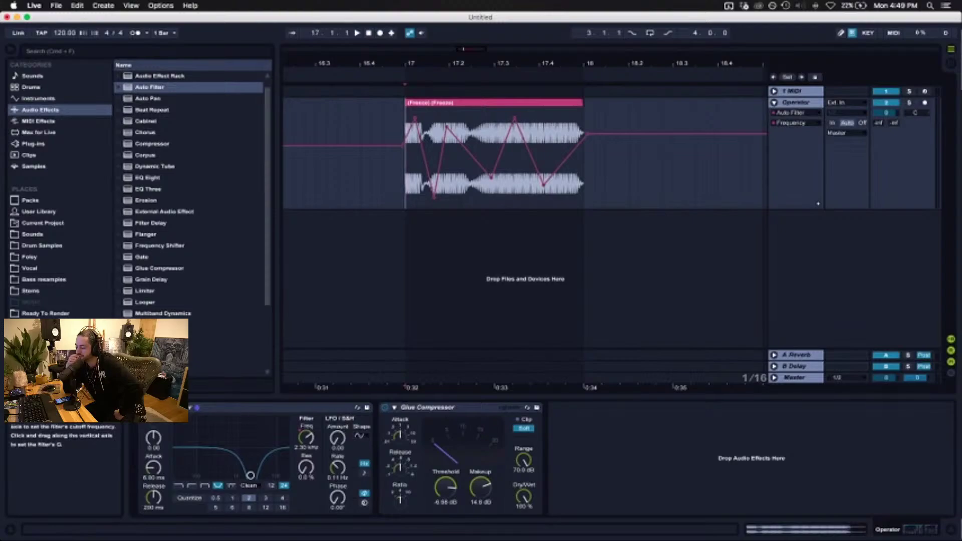
Step: Collapse the Auto Filter and add an Amp before it with its output set to Dual
click(212, 408)
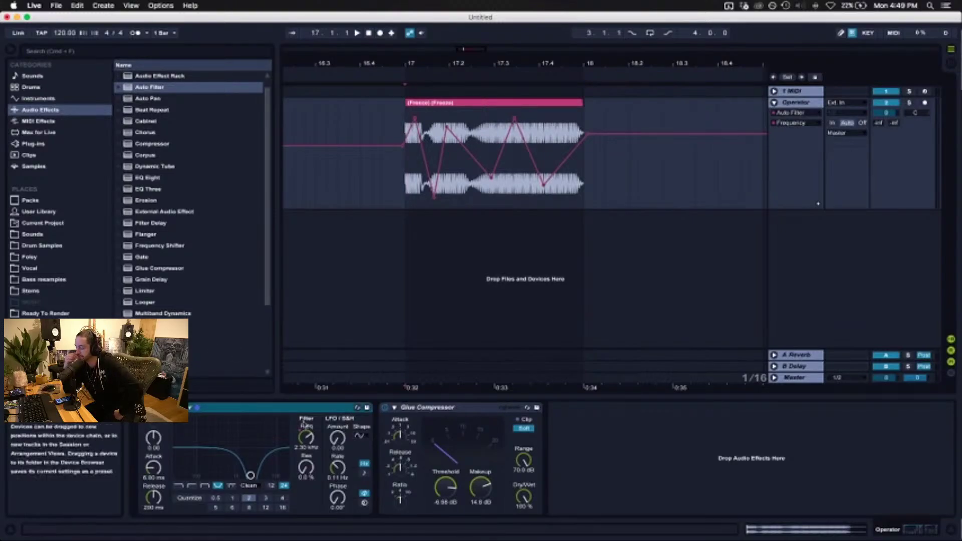
double_click(243, 409)
scroll(163, 173, up, 1)
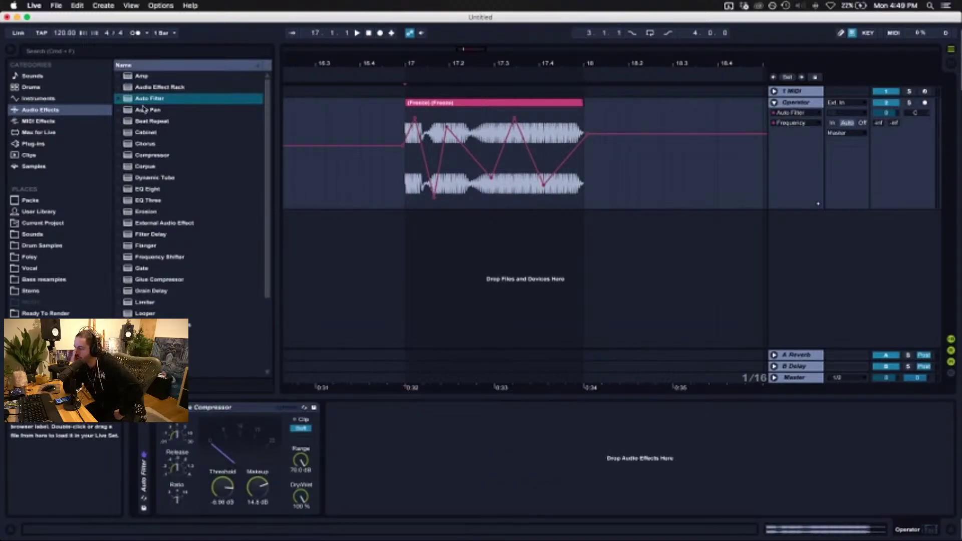
double_click(155, 75)
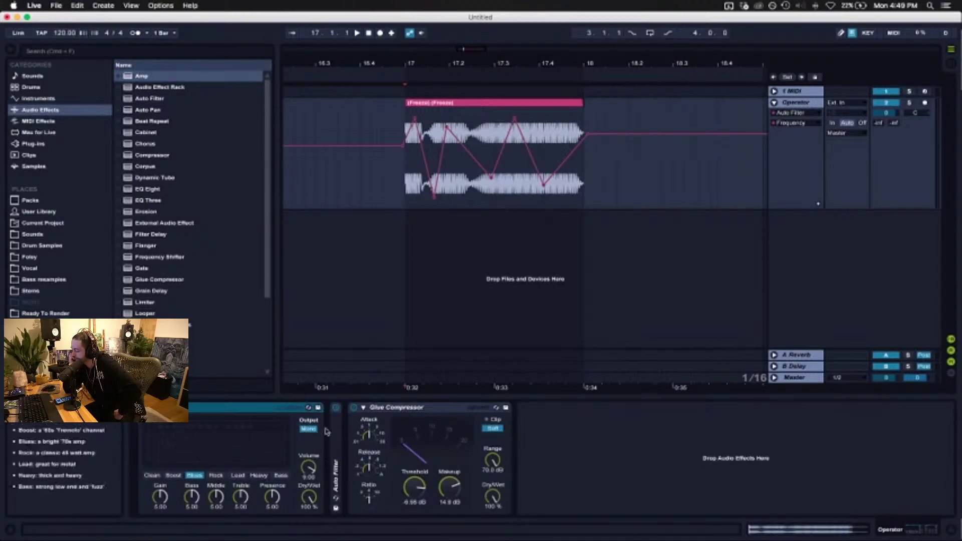
click(308, 429)
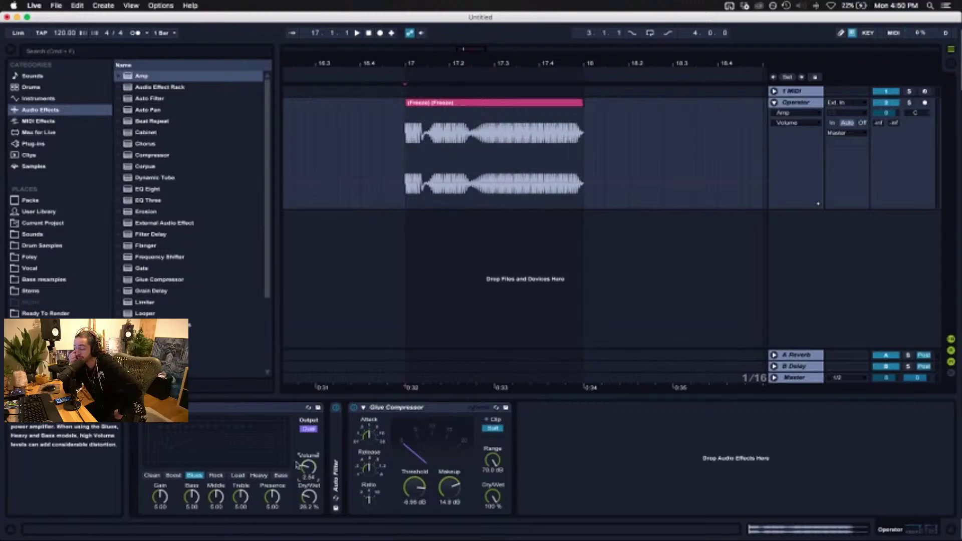
Step: Compare the Amp's models during playback and settle on Boost, with volume 3.17 and dry/wet at 33.3 %
click(174, 476)
click(243, 475)
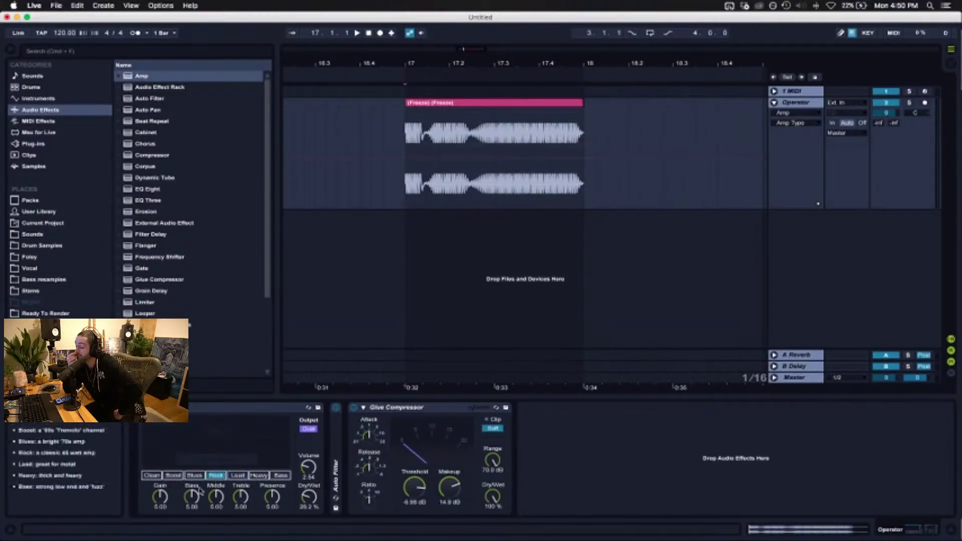
click(152, 475)
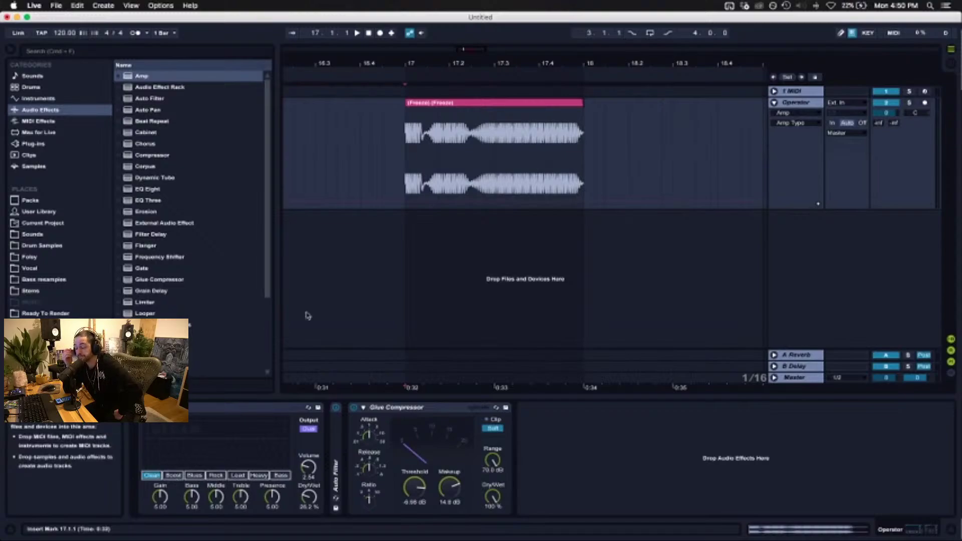
key(space)
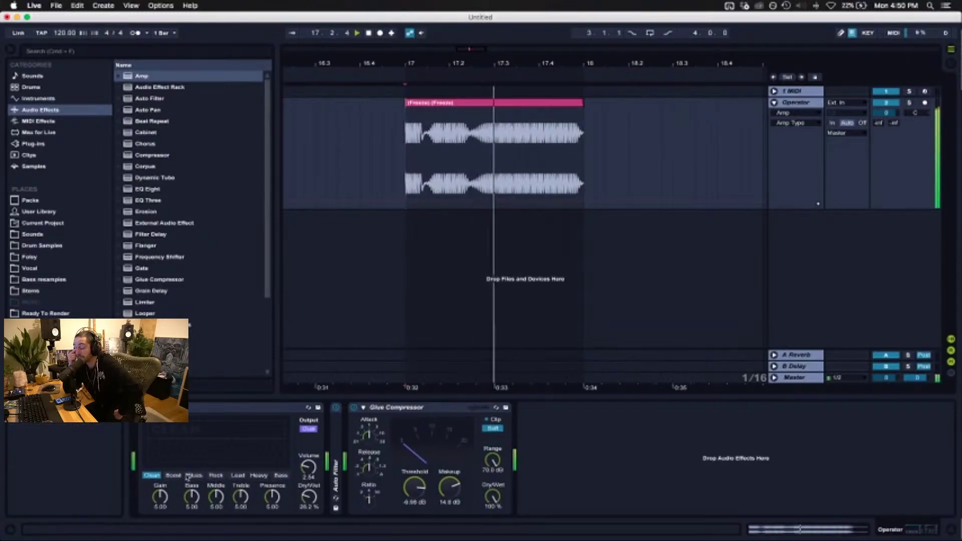
click(238, 475)
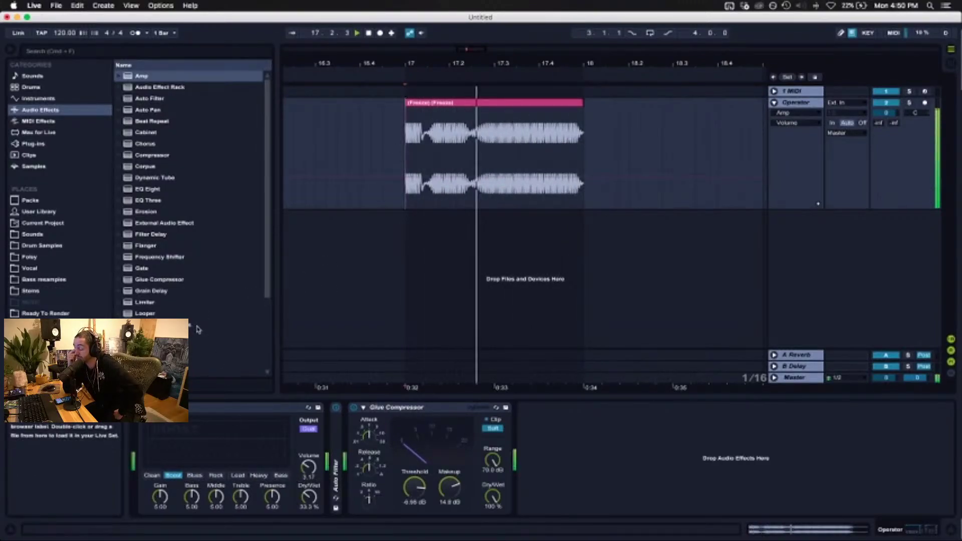
Step: Insert Multiband Dynamics before the Glue Compressor, raise its high band's input gain, and set that band's output to 15.0 dB and split frequency to 4.70 kHz
drag(225, 324, 360, 449)
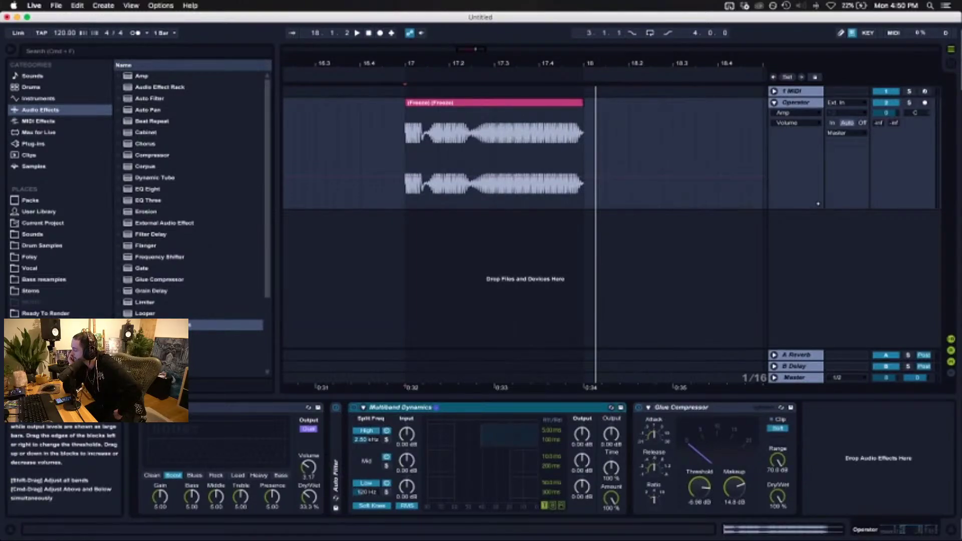
drag(407, 435, 406, 432)
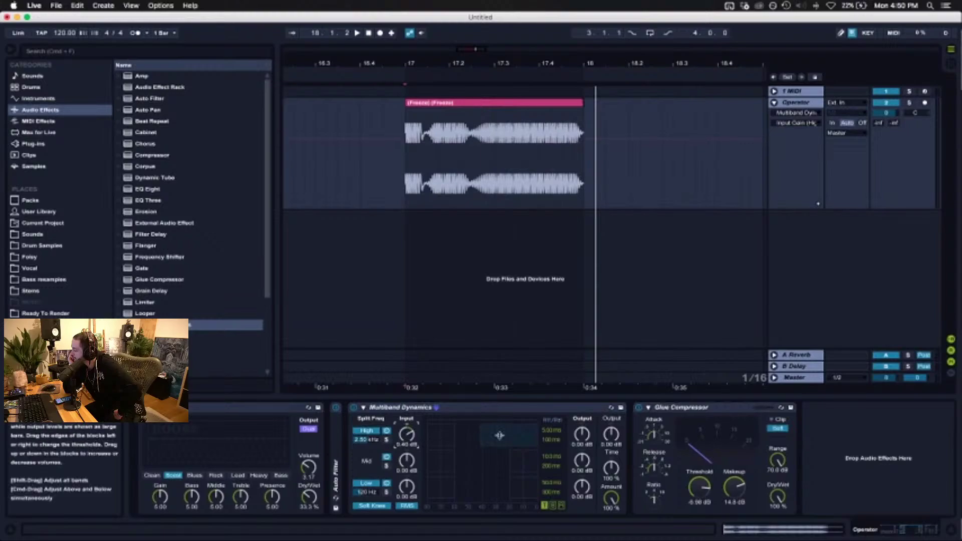
drag(581, 435, 582, 428)
key(space)
mouse_move(366, 440)
mouse_down()
mouse_move(366, 426)
mouse_move(366, 449)
mouse_up()
key(space)
key(space)
key(space)
key(space)
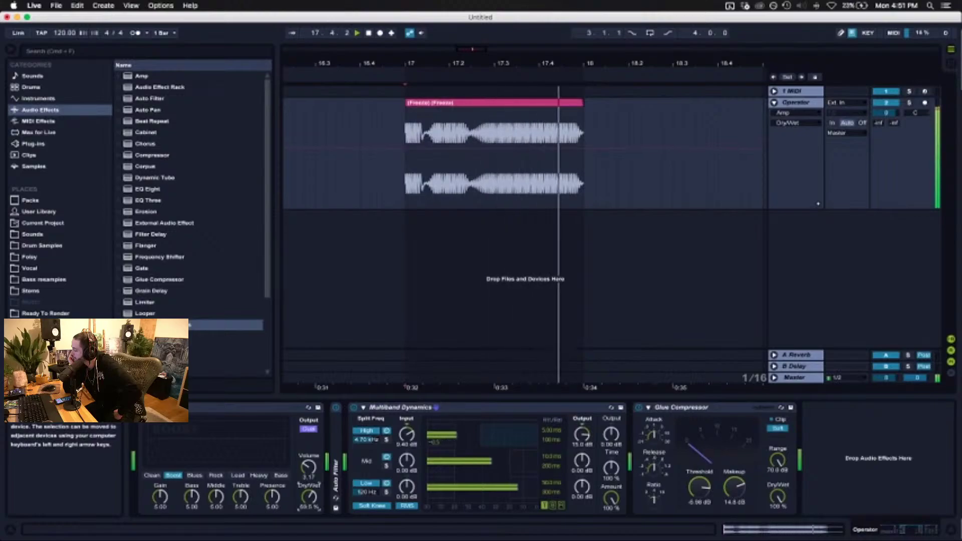
Step: Set the Amp's dry/wet to 57.8 % and move Multiband Dynamics ahead of the Auto Filter, auditioning the clip
drag(310, 497, 309, 486)
drag(396, 407, 378, 408)
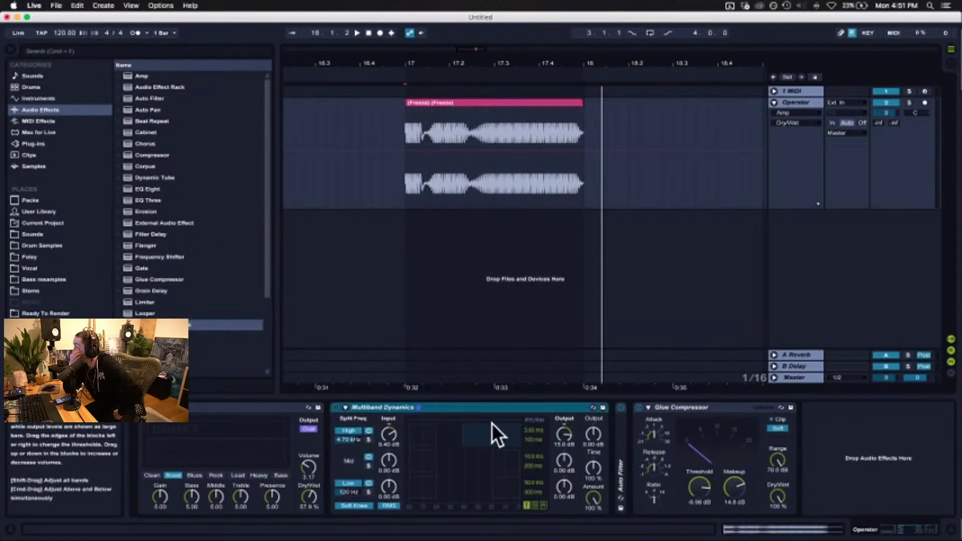
key(space)
key(space)
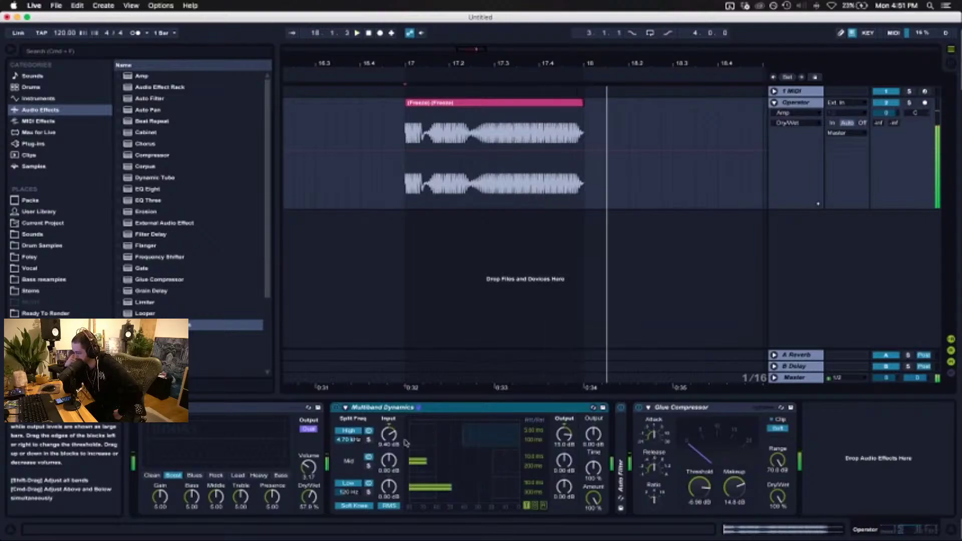
Step: Collapse the existing effects, add a notch Auto Filter before the Glue Compressor and draw zigzag automation of its frequency across the clip
double_click(258, 407)
double_click(258, 408)
double_click(150, 99)
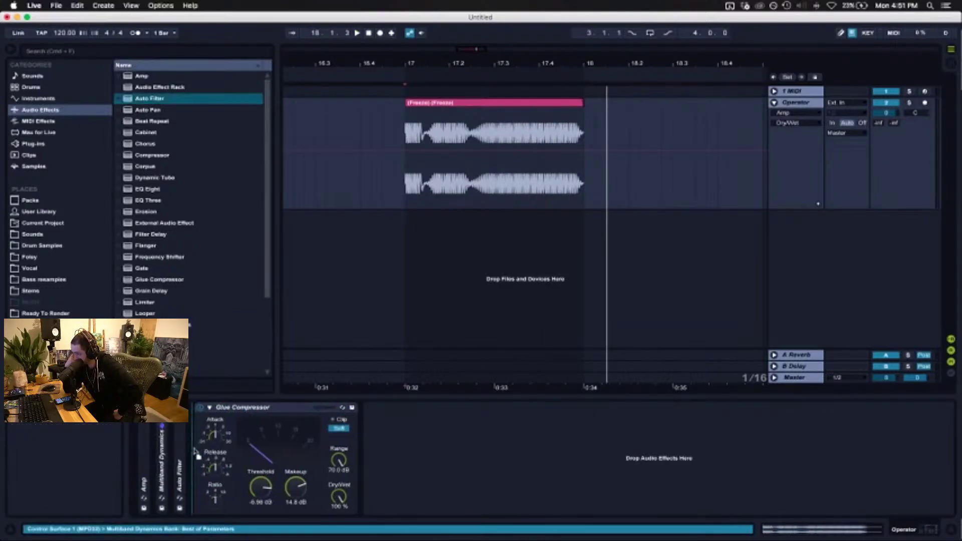
key(space)
click(405, 115)
mouse_move(421, 115)
mouse_down()
mouse_move(423, 173)
mouse_move(450, 133)
mouse_move(476, 176)
mouse_move(498, 116)
mouse_move(499, 123)
mouse_up()
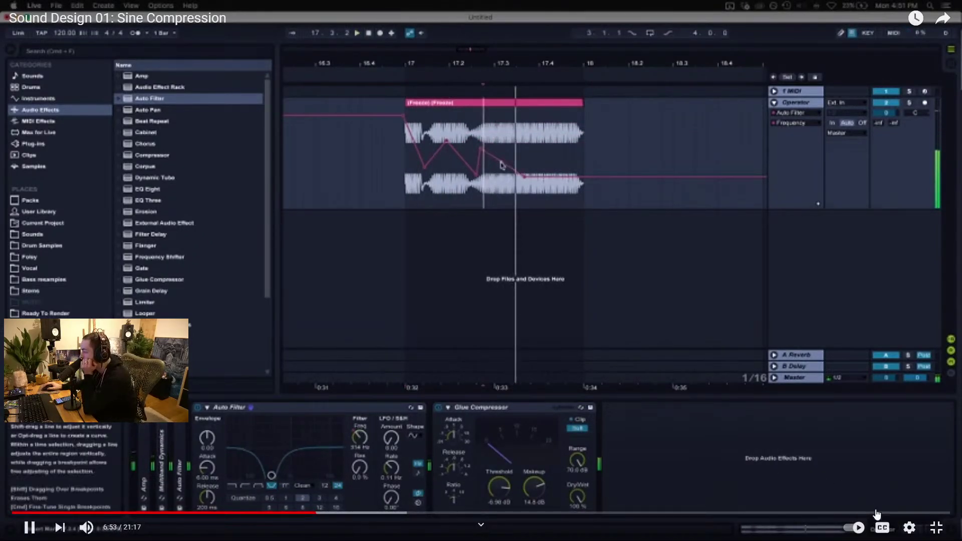
Step: Set the tutorial video's playback speed to Normal
click(909, 527)
click(918, 441)
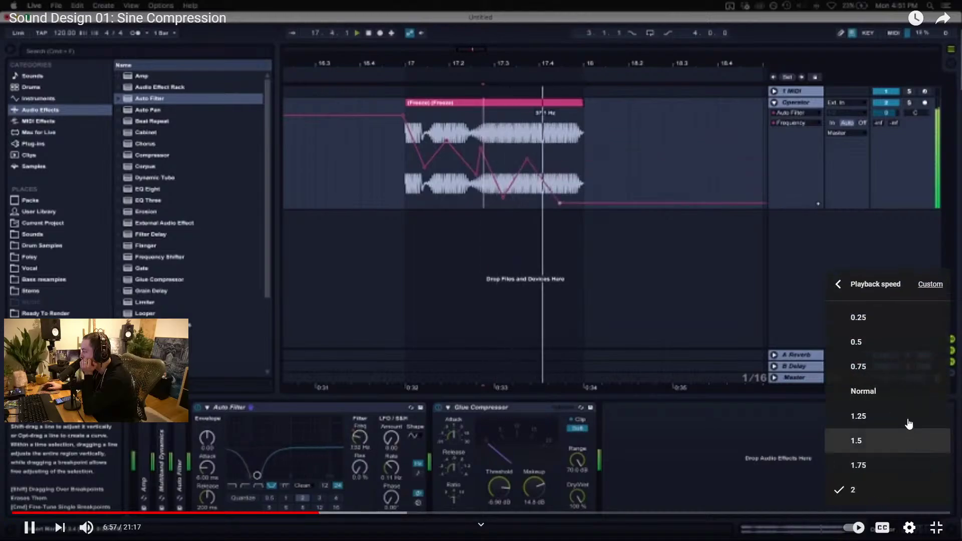
click(909, 396)
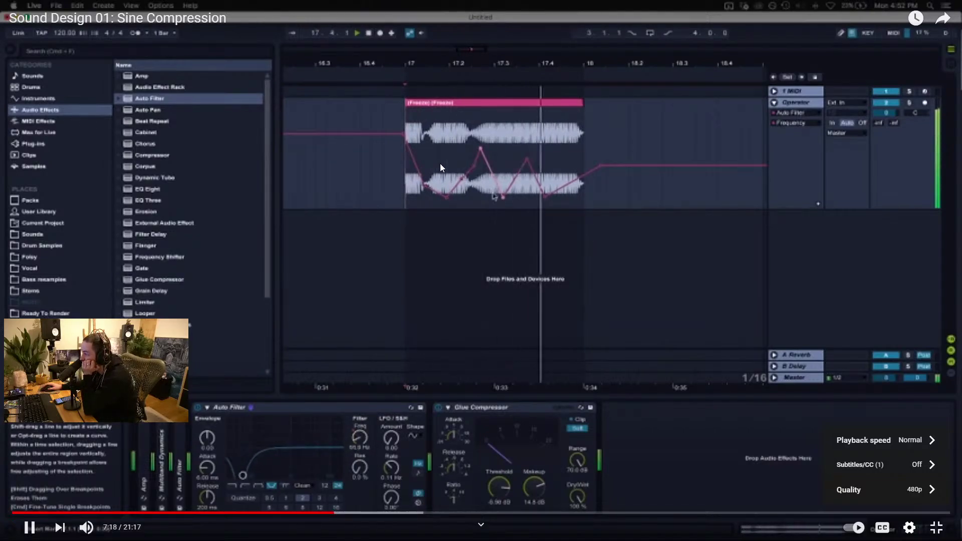
click(908, 491)
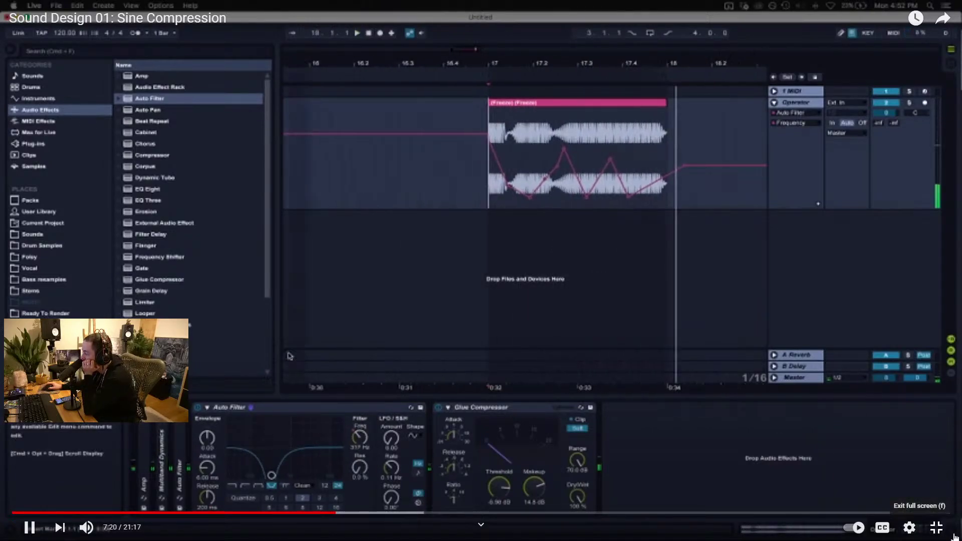
Step: Exit the video's full screen, pause the tutorial and switch to Ableton Live
click(936, 527)
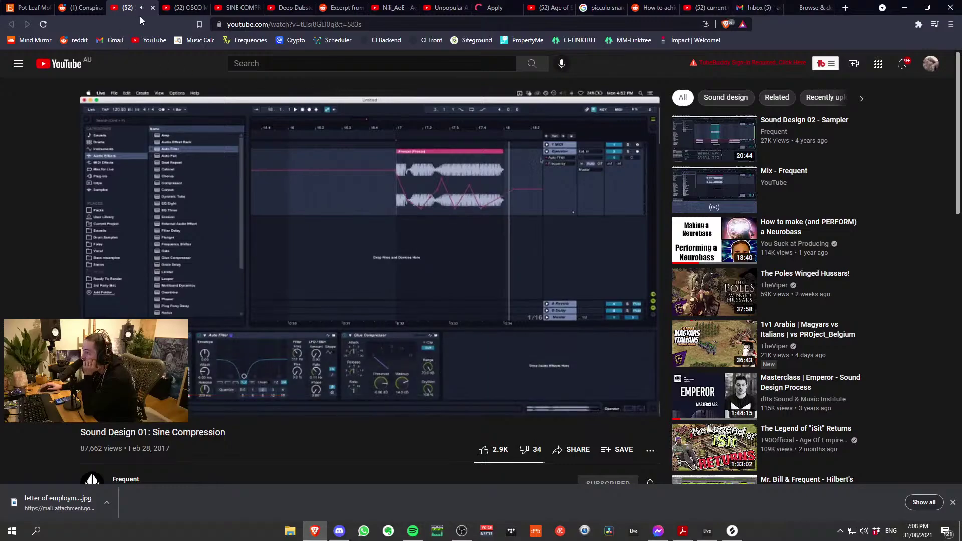
key(space)
key(alt+Tab)
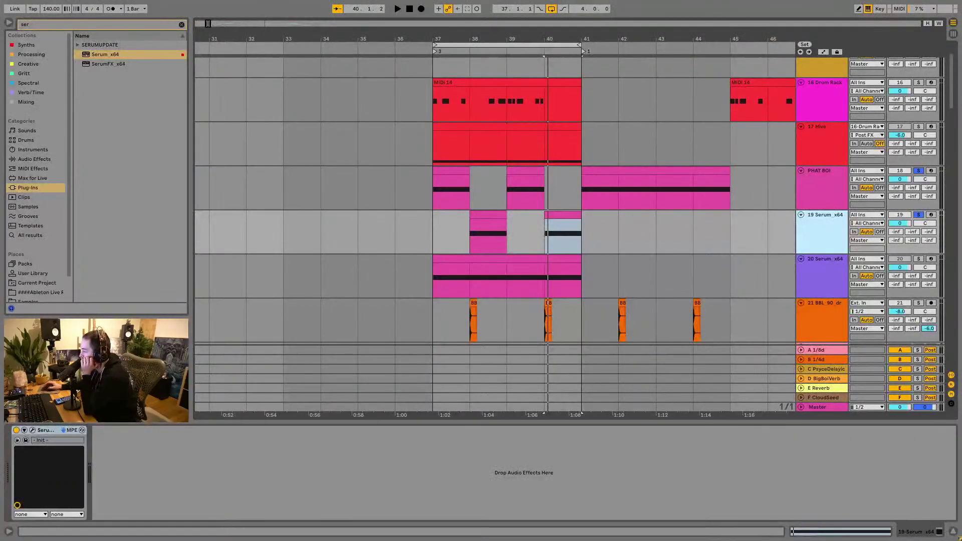
Step: Insert a new MIDI track below the 20 Serum_x64 track
click(811, 279)
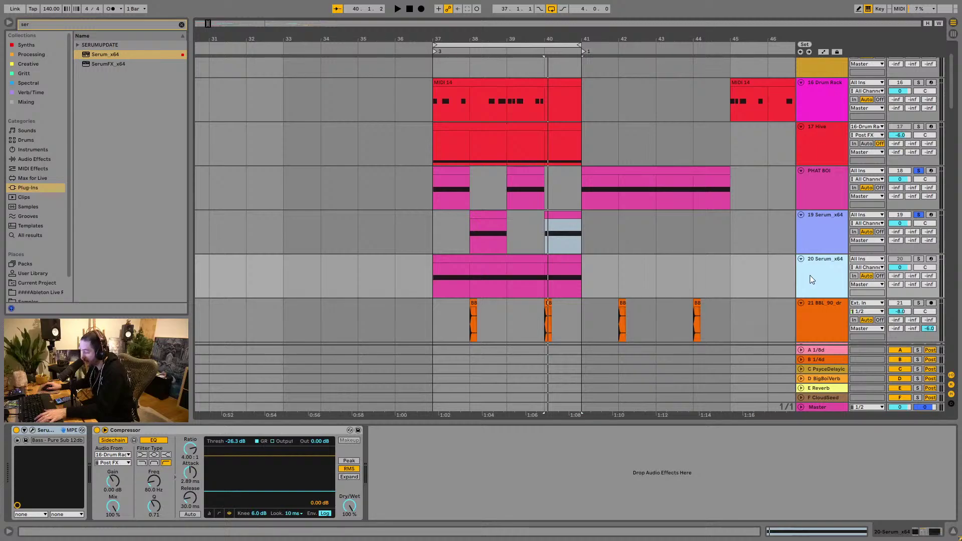
right_click(810, 275)
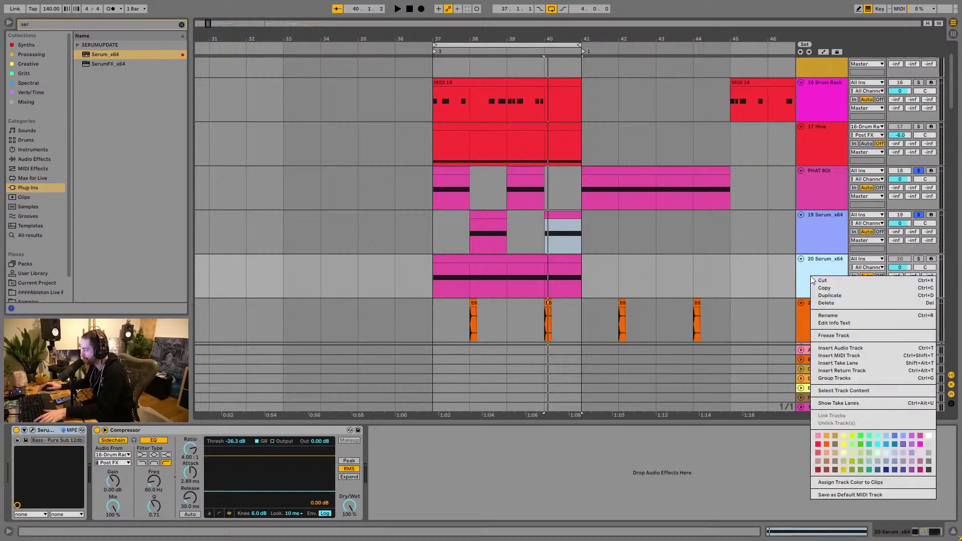
click(854, 358)
Step: Create a MIDI clip from bar 37 to 41 on the new track and fill it with one D#3 note using Legato
drag(425, 309, 572, 312)
key(ctrl+shift+m)
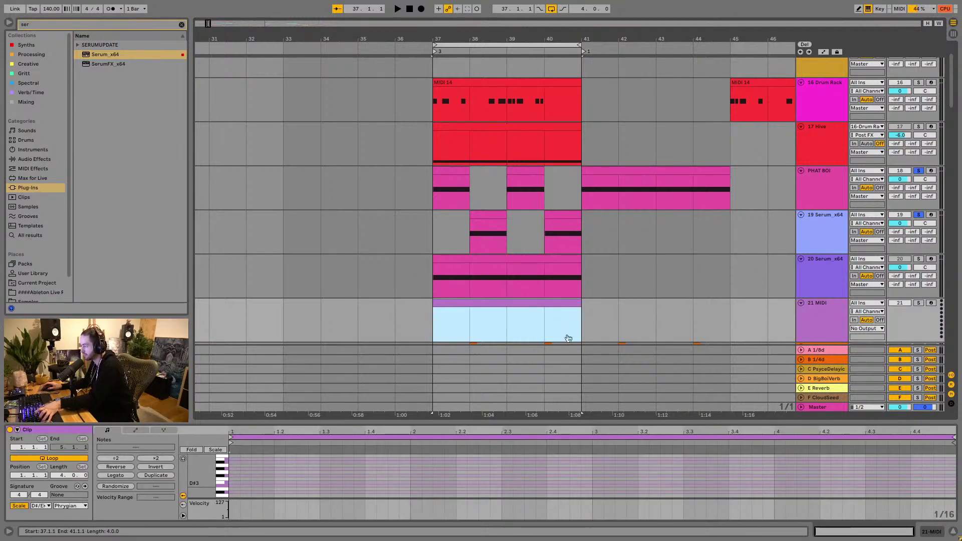
click(234, 486)
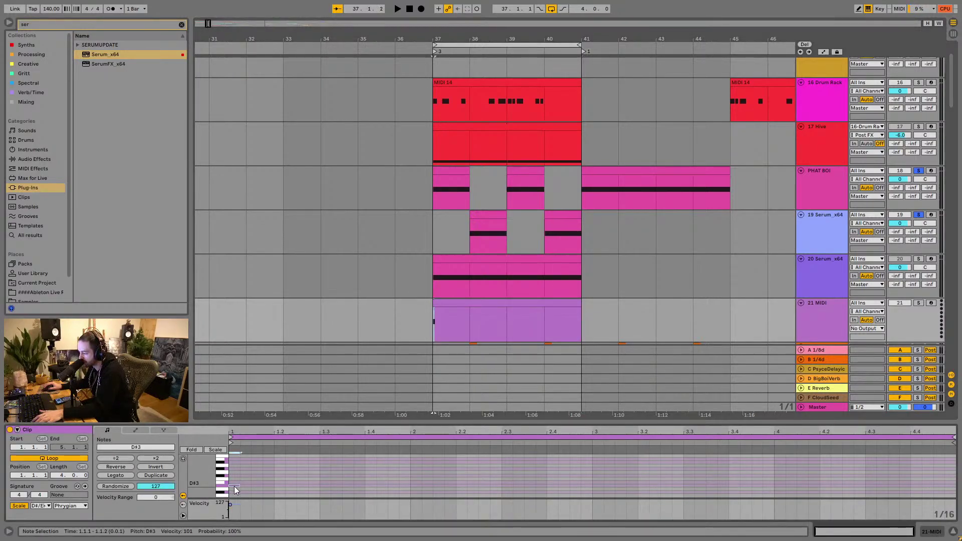
click(114, 475)
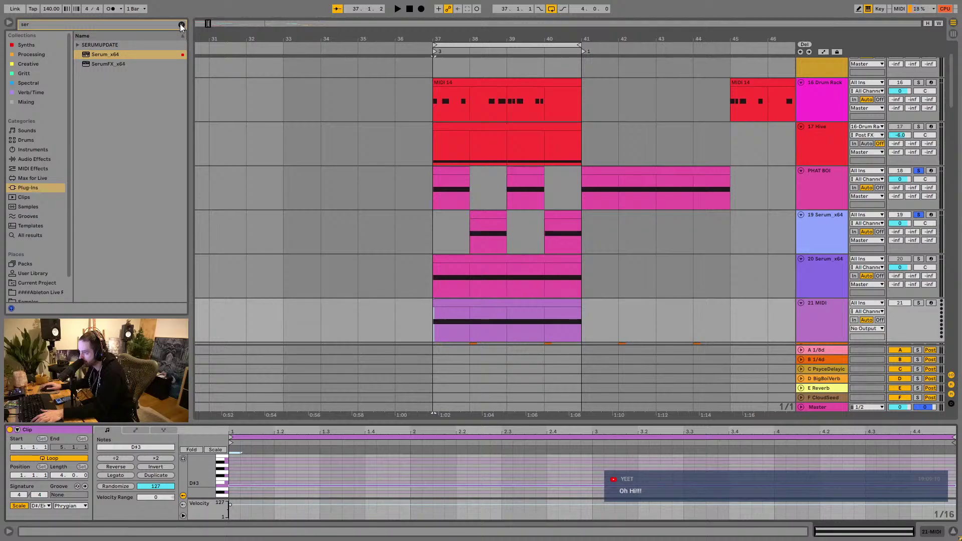
Step: Clear the browser search and load Serum_x64 from the Synths collection onto the new MIDI track
click(181, 25)
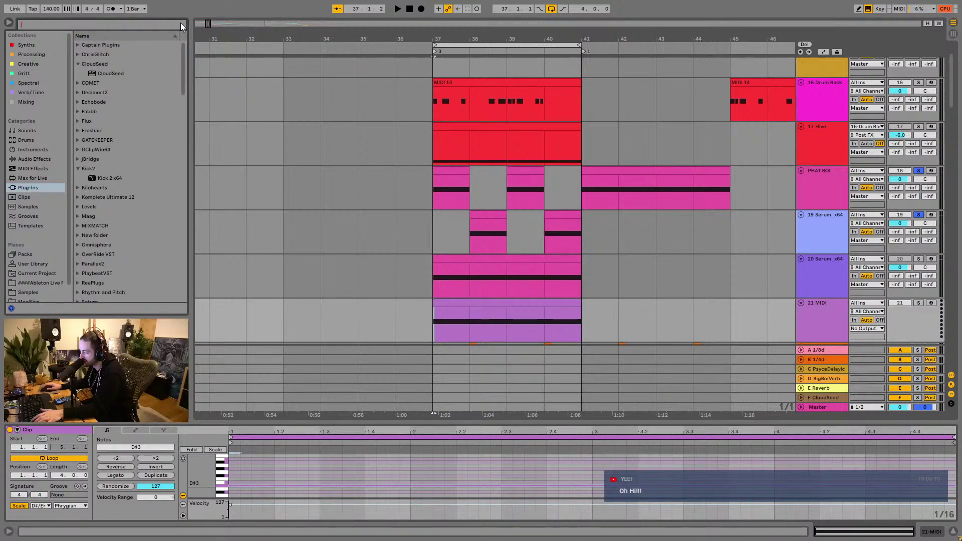
click(49, 46)
click(98, 65)
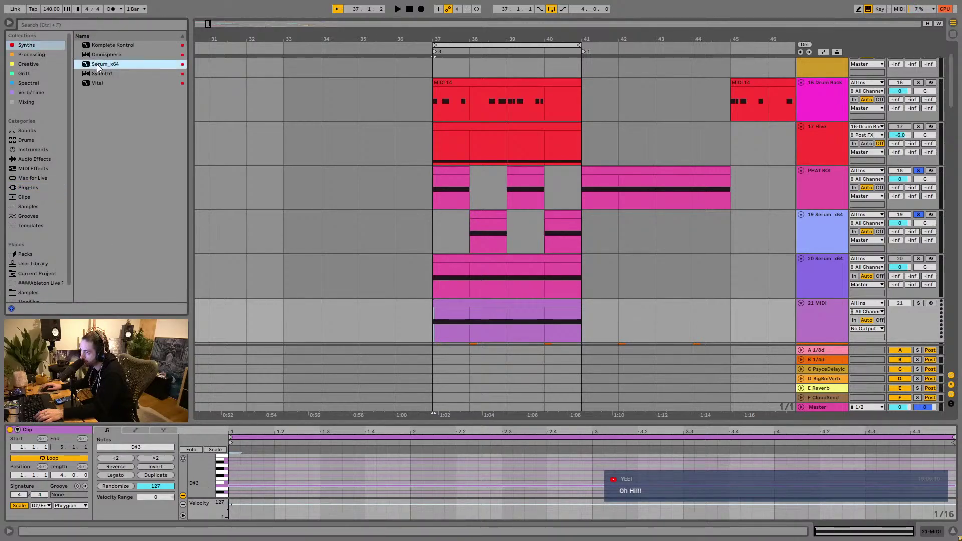
drag(468, 322, 467, 318)
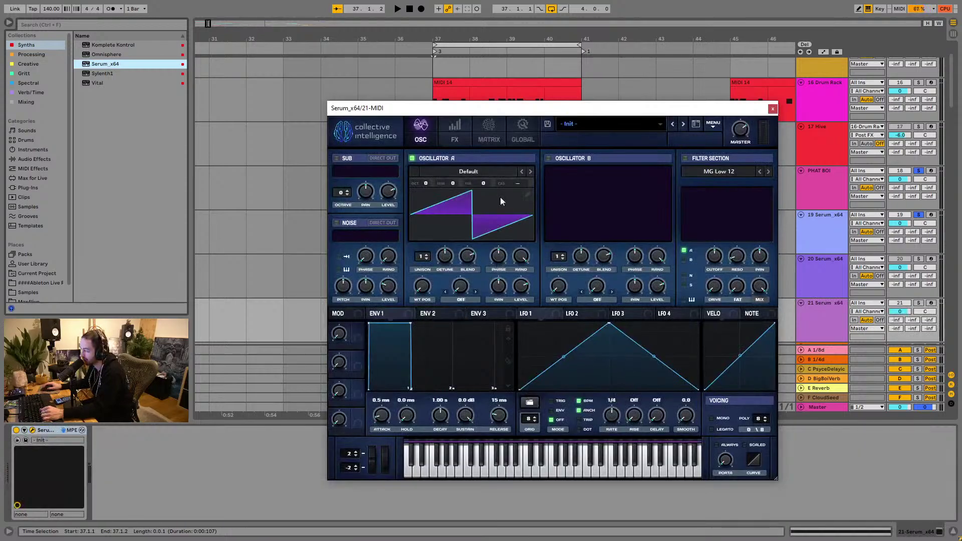
Step: Set Serum's Oscillator A to the Analog_BD_Sin wavetable, play it, close the plug-in window and solo track 21
click(490, 173)
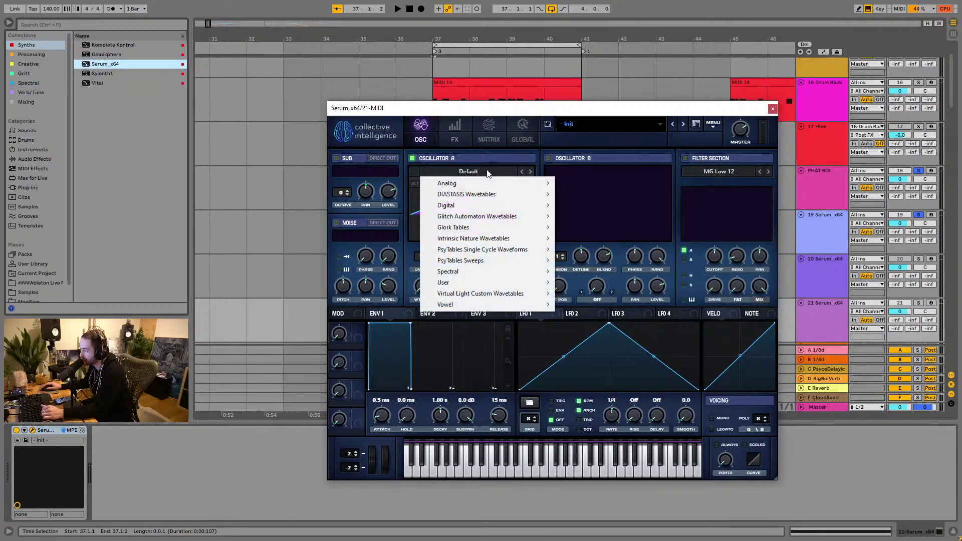
mouse_move(523, 185)
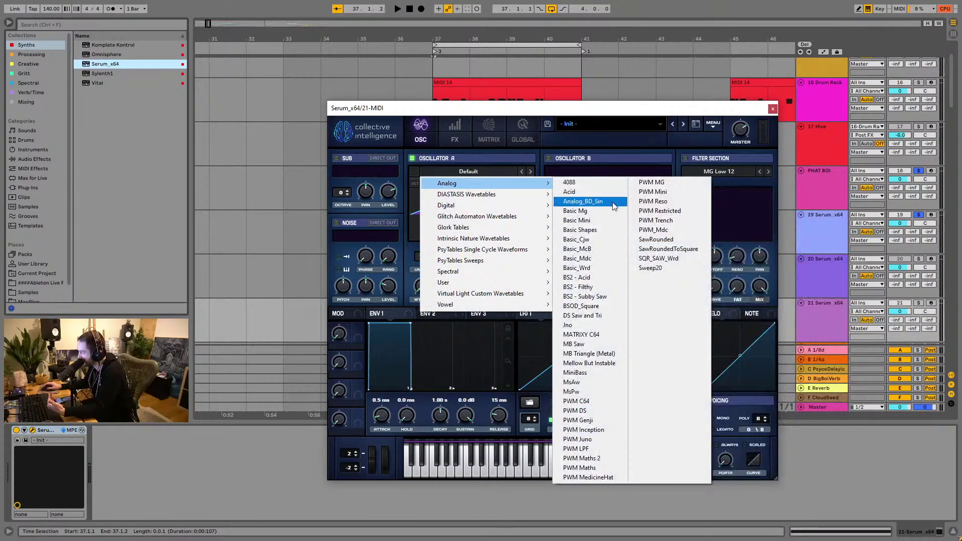
click(583, 201)
key(space)
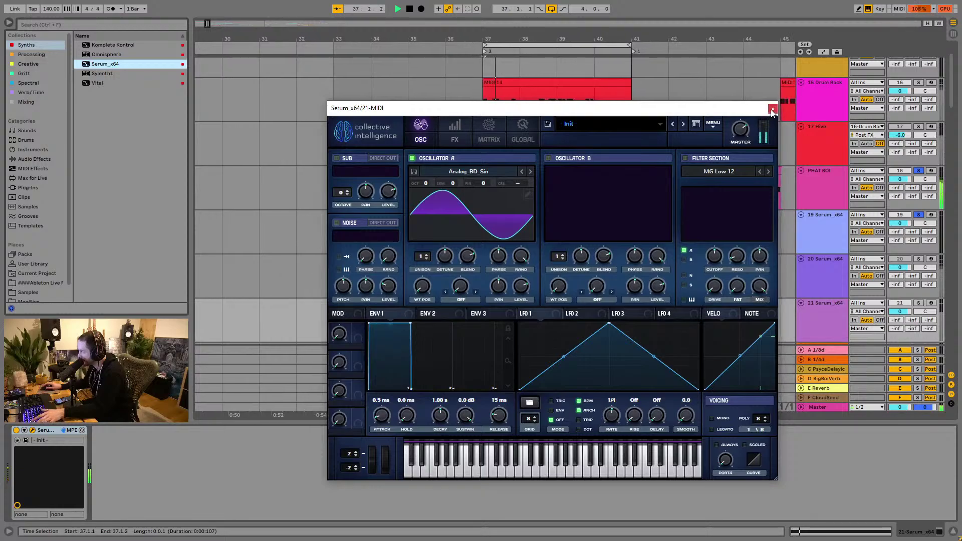
click(773, 109)
click(918, 303)
Step: Open the new track's clip and transpose its long note down to D#0 while auditioning it
click(575, 302)
key(space)
key(shift+Tab)
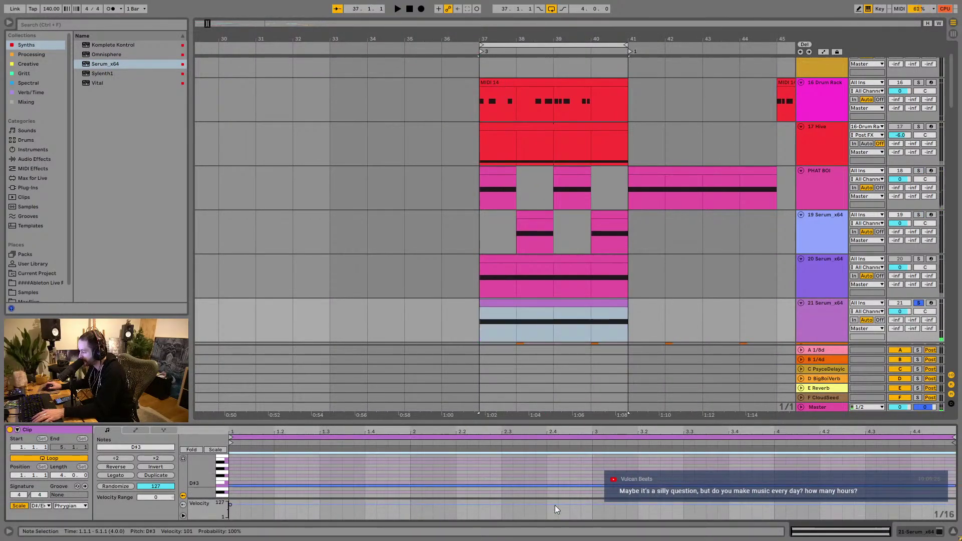
key(space)
key(shift+Down)
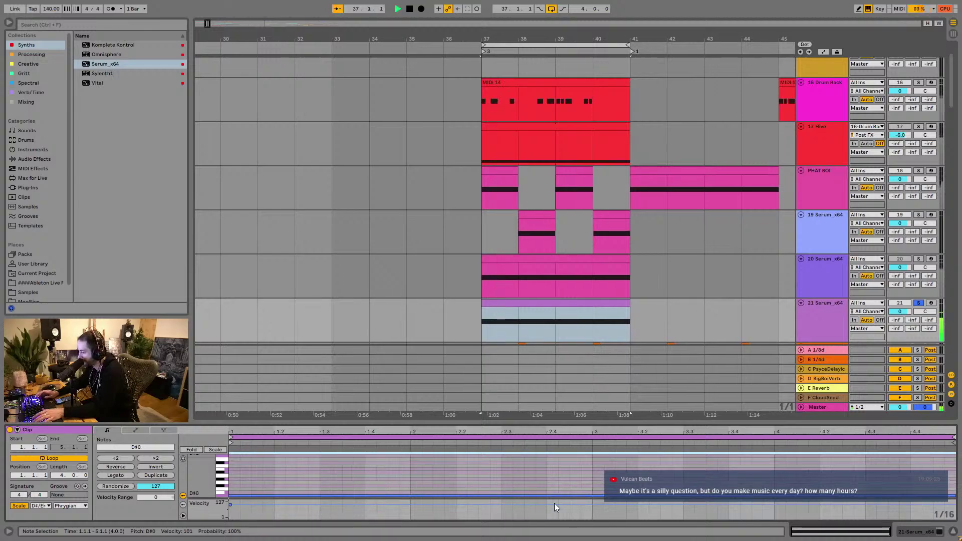
Step: Show track 21's device chain, audition the sine and add a Glue Compressor after Serum
key(shift+Tab)
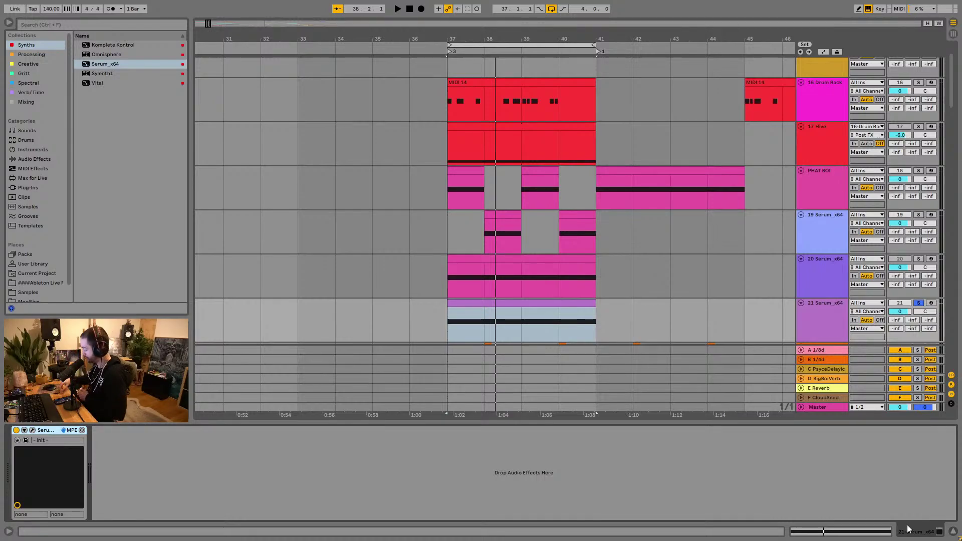
key(space)
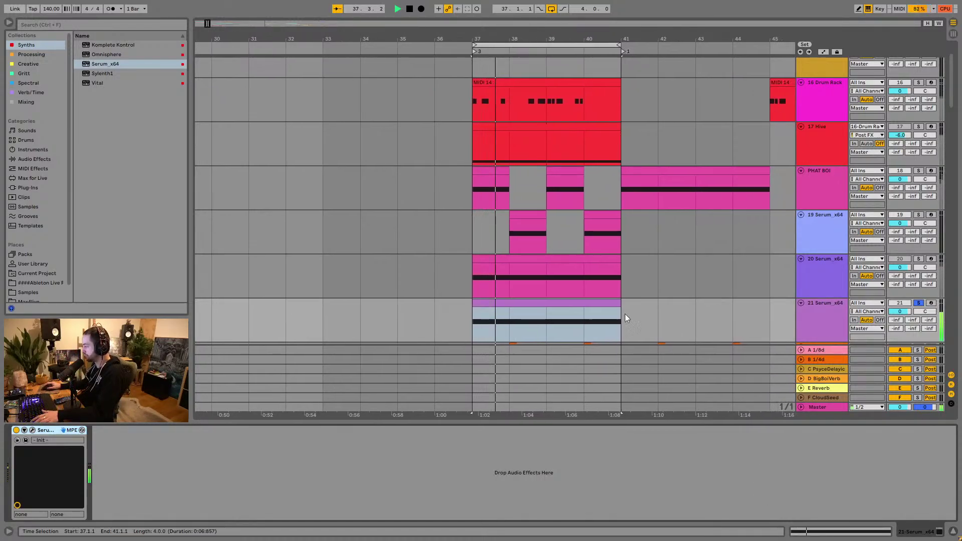
key(space)
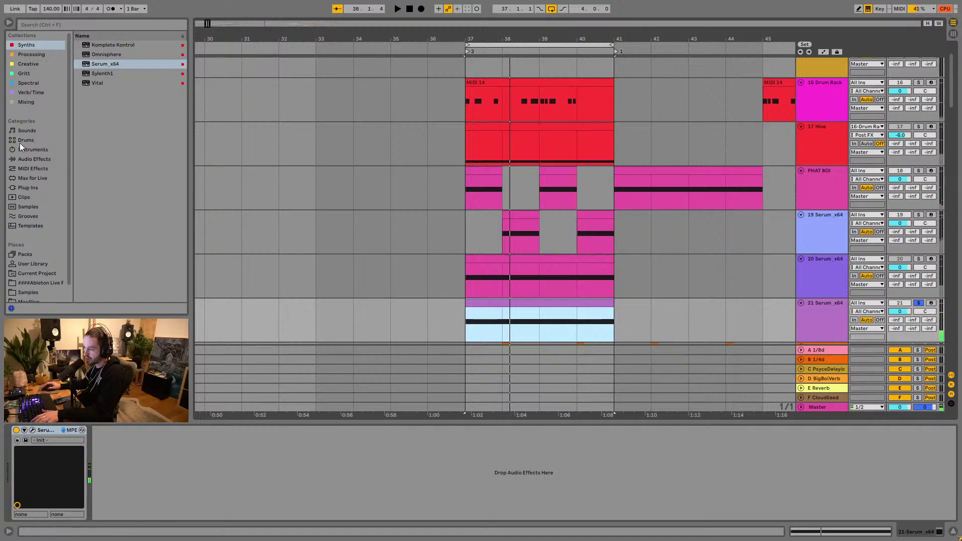
click(31, 159)
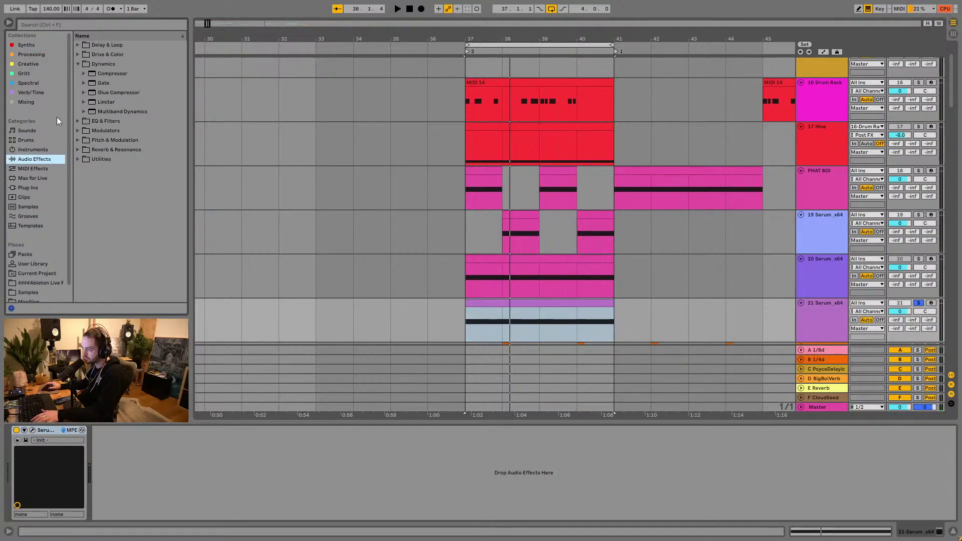
click(111, 93)
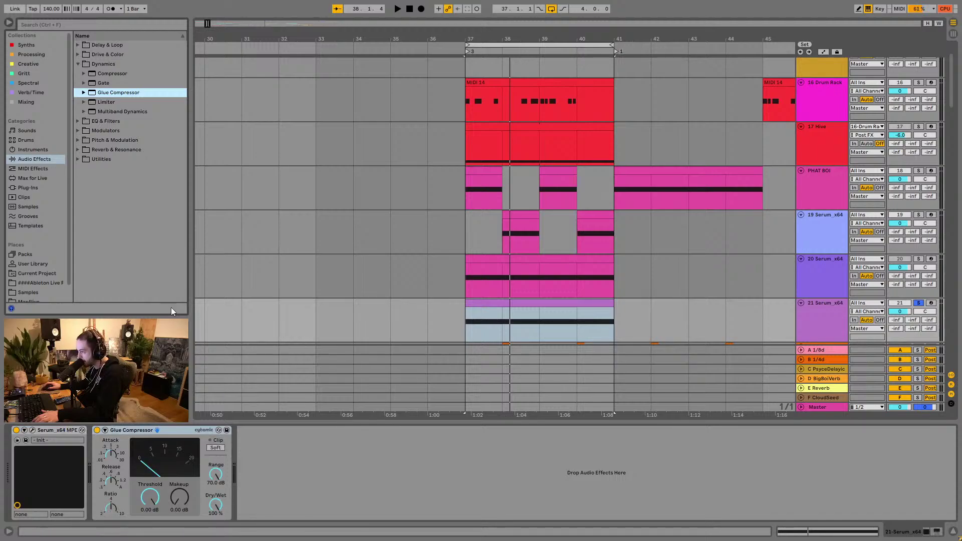
Step: Find the Amp effect in the browser and add it after the Glue Compressor on track 21
click(74, 22)
text(amp)
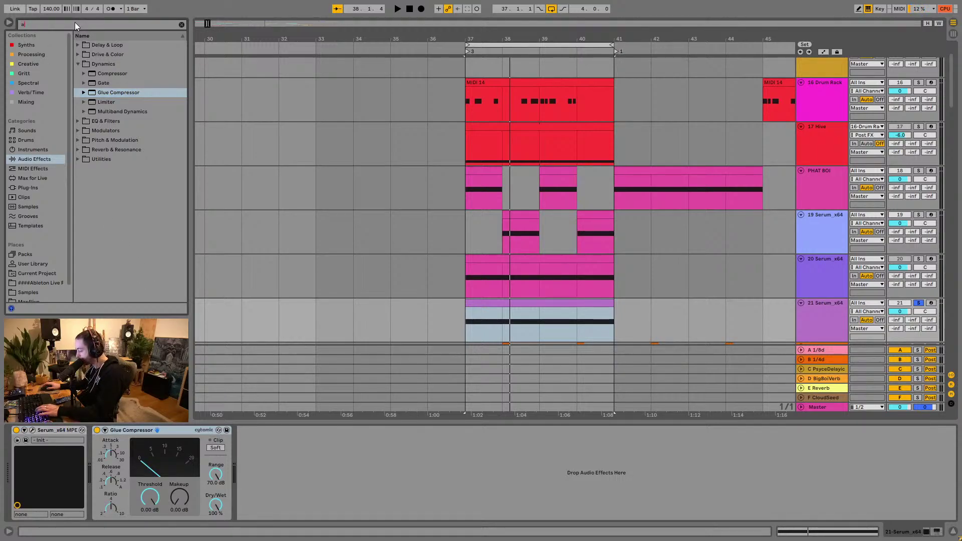
click(76, 45)
click(83, 54)
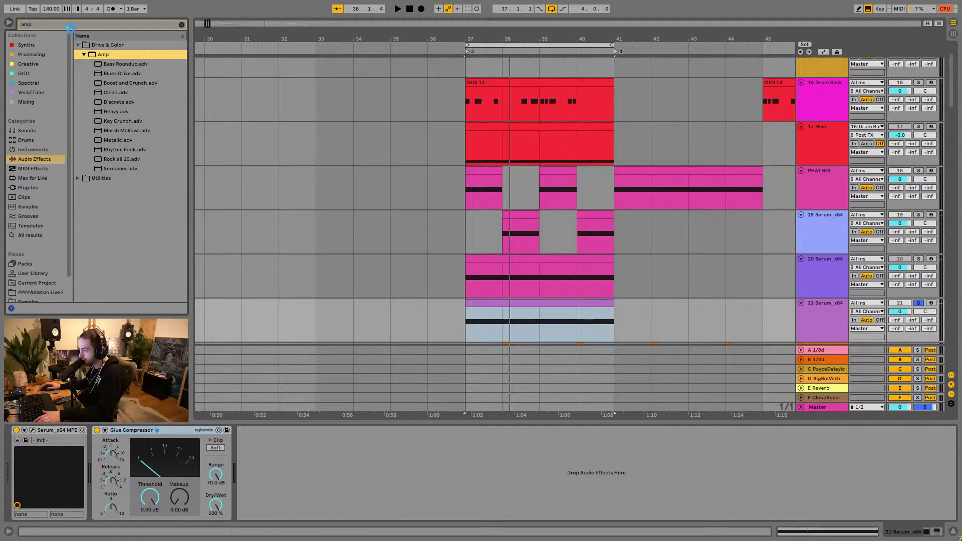
key(Return)
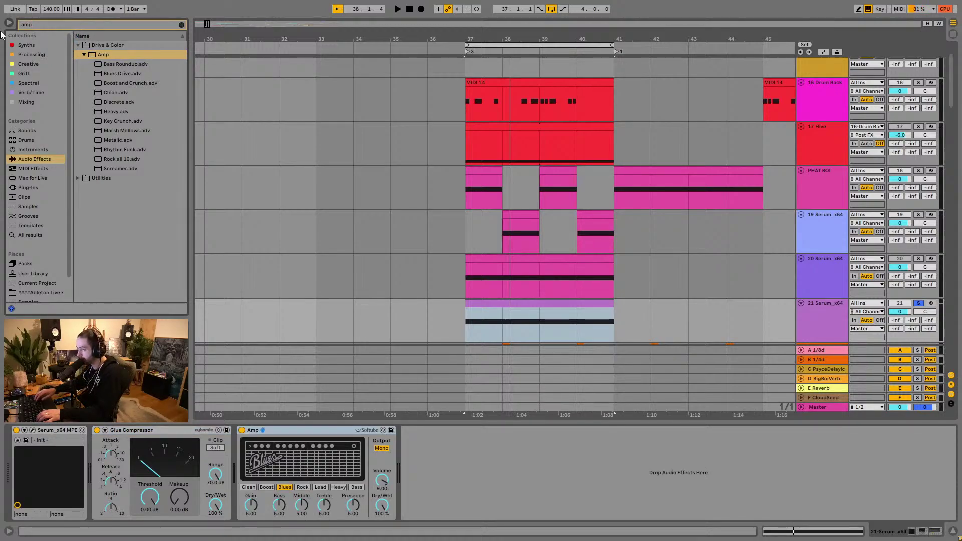
Step: Search the browser for "auto fil" and add Auto Filter after the Amp on track 21
key(ctrl+f)
text(auto)
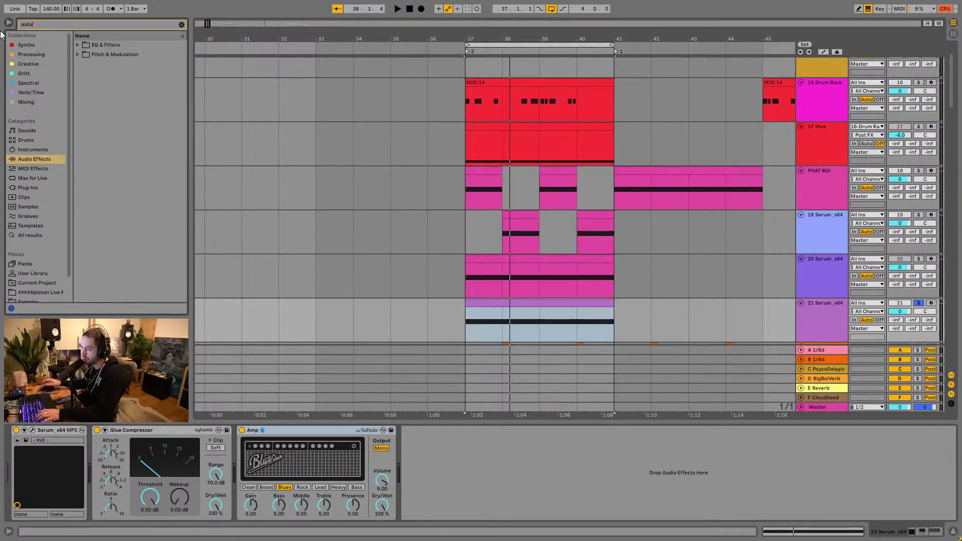
text(f)
text(fil)
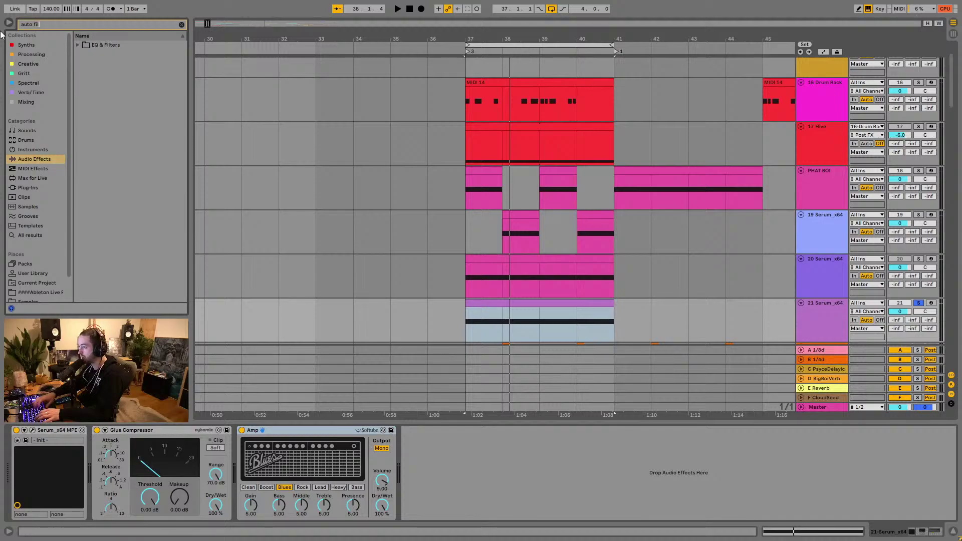
click(94, 55)
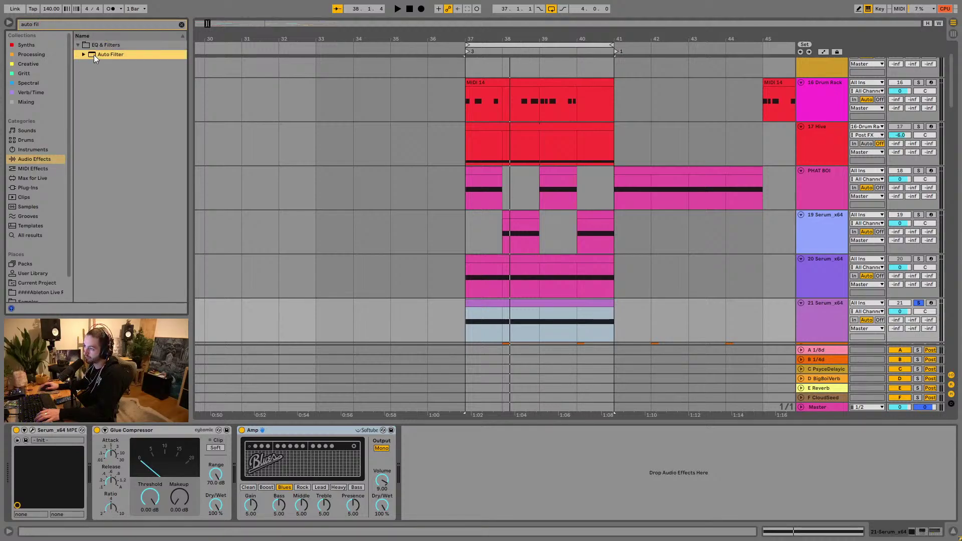
click(84, 54)
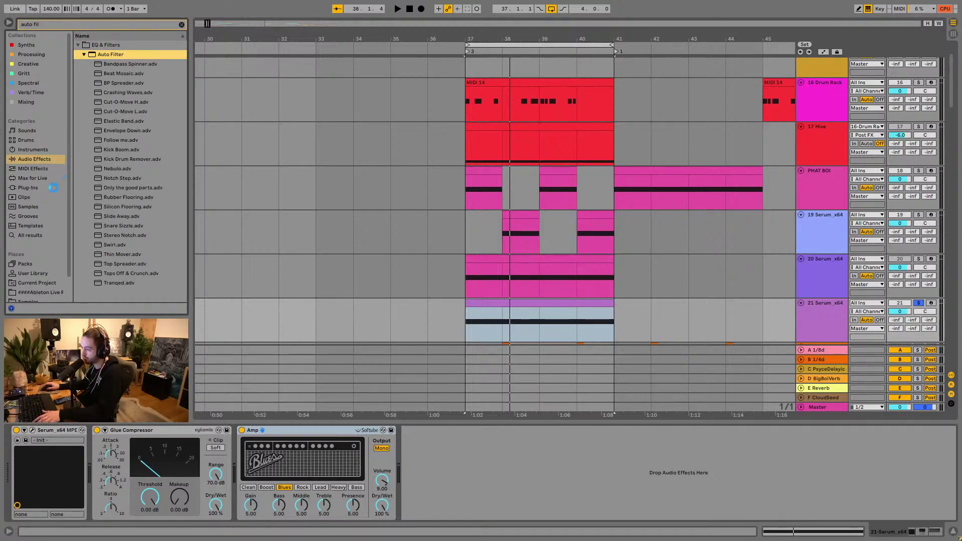
Step: Browse the Max for Live devices and add LFO.amxd from the Max4live folder after the Auto Filter
click(32, 179)
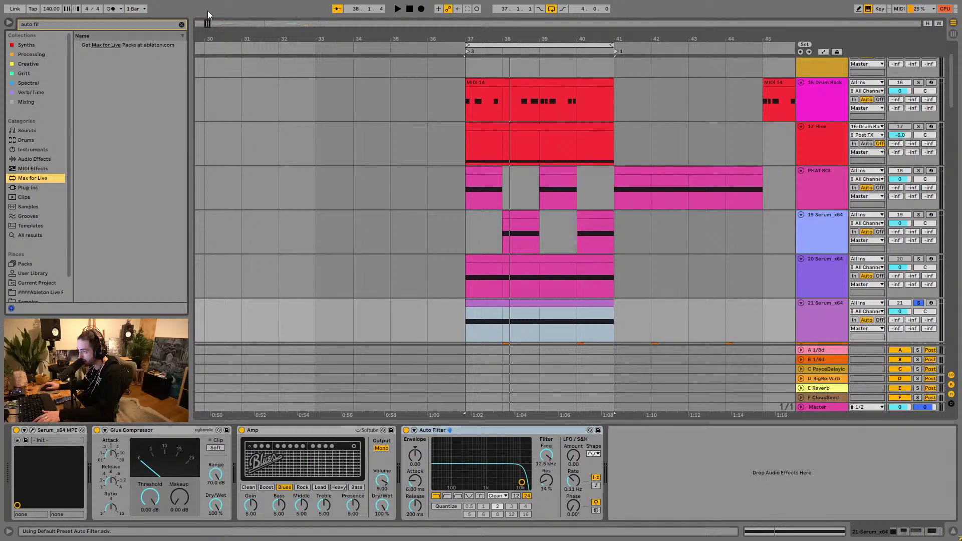
click(182, 25)
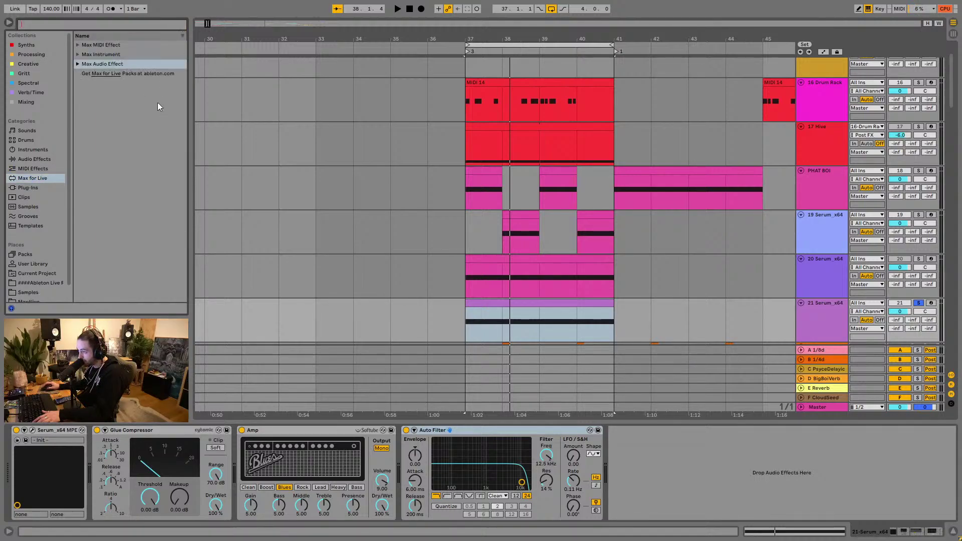
click(79, 63)
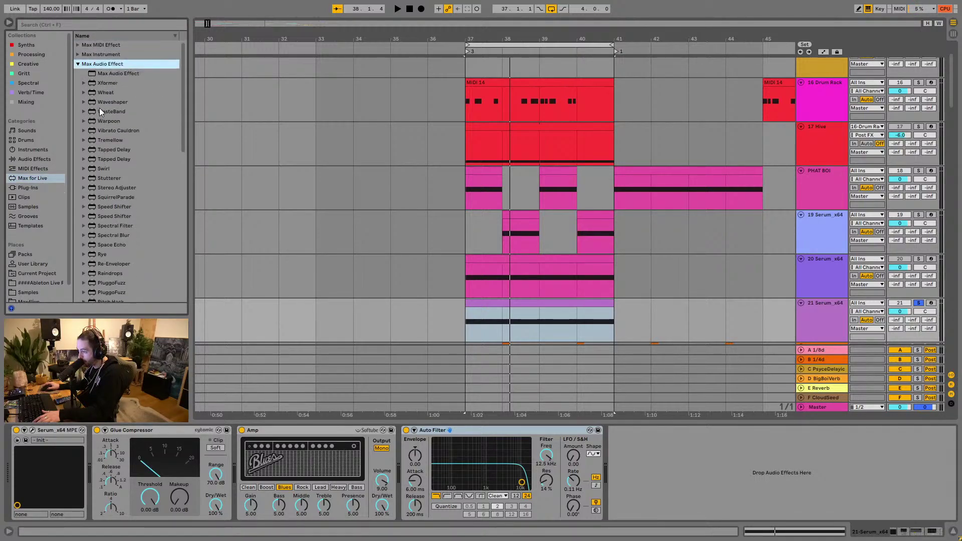
click(78, 45)
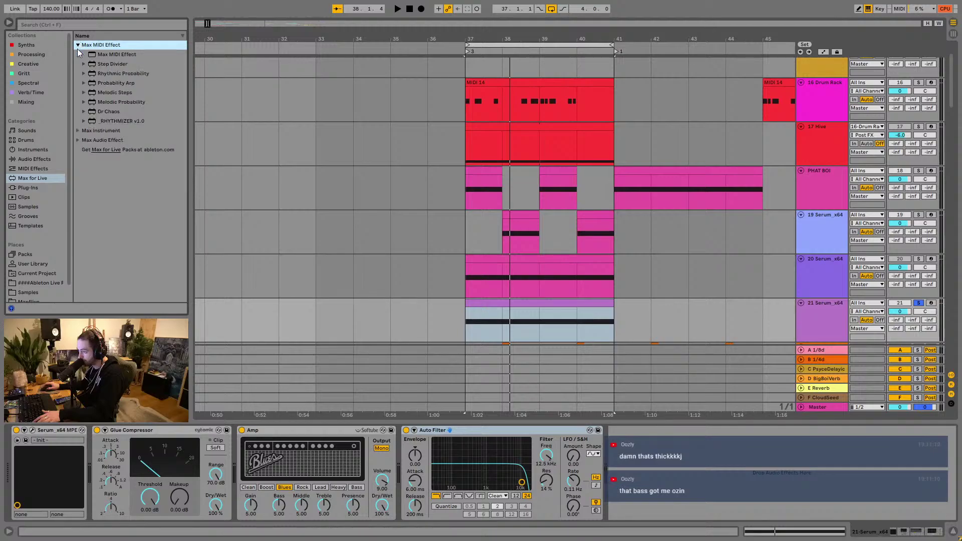
scroll(38, 281, down, 1)
click(35, 286)
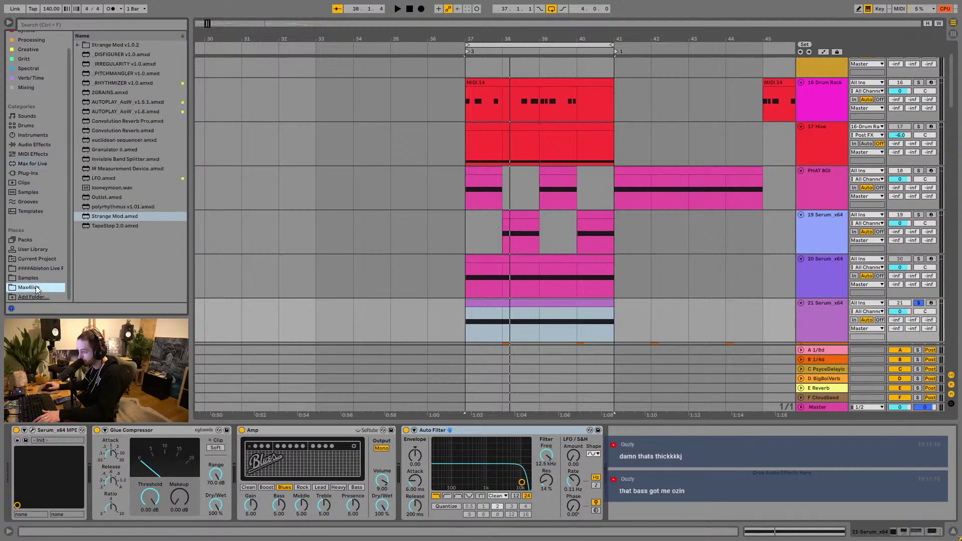
click(107, 179)
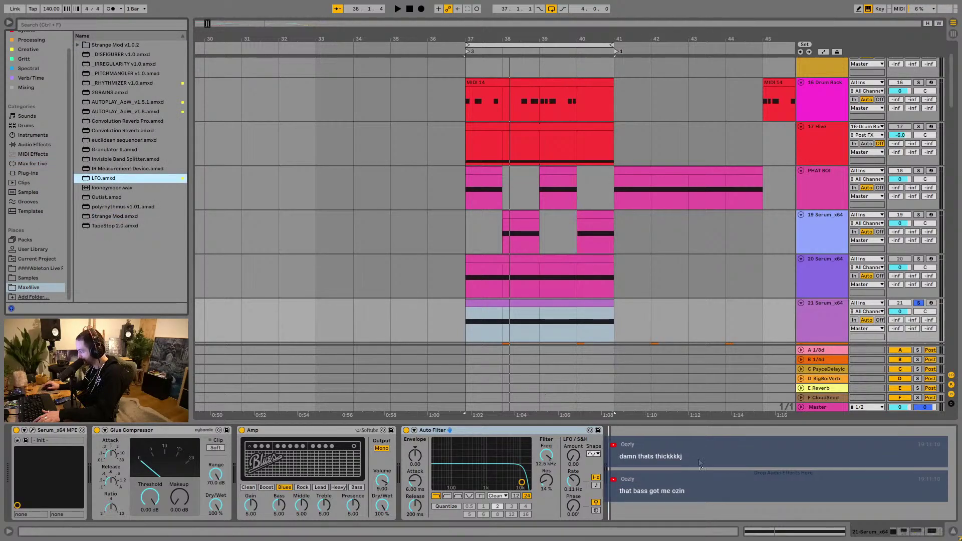
drag(699, 457, 700, 458)
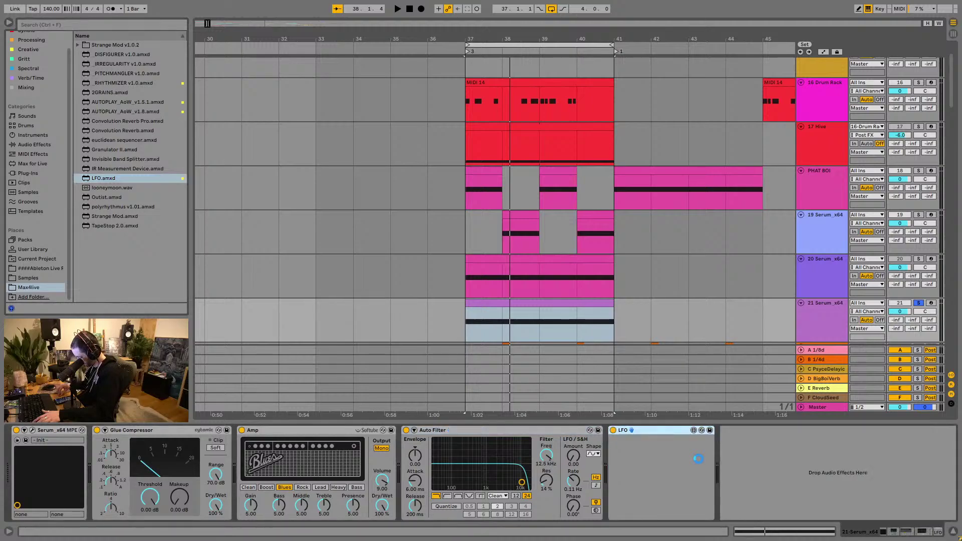
Step: Switch the Auto Filter to a notch with 0% resonance at about 1.43 kHz while auditioning the bass
key(space)
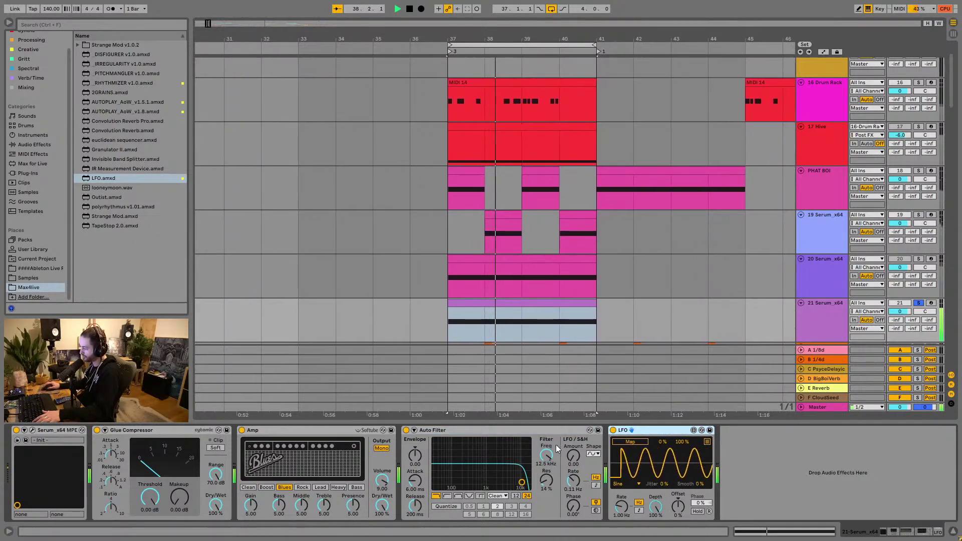
key(space)
click(458, 496)
click(468, 498)
key(space)
mouse_move(546, 480)
mouse_down()
mouse_move(546, 463)
mouse_move(546, 494)
mouse_up()
mouse_move(546, 455)
mouse_down()
mouse_move(546, 501)
mouse_move(546, 436)
mouse_move(546, 495)
mouse_move(545, 459)
mouse_up()
key(space)
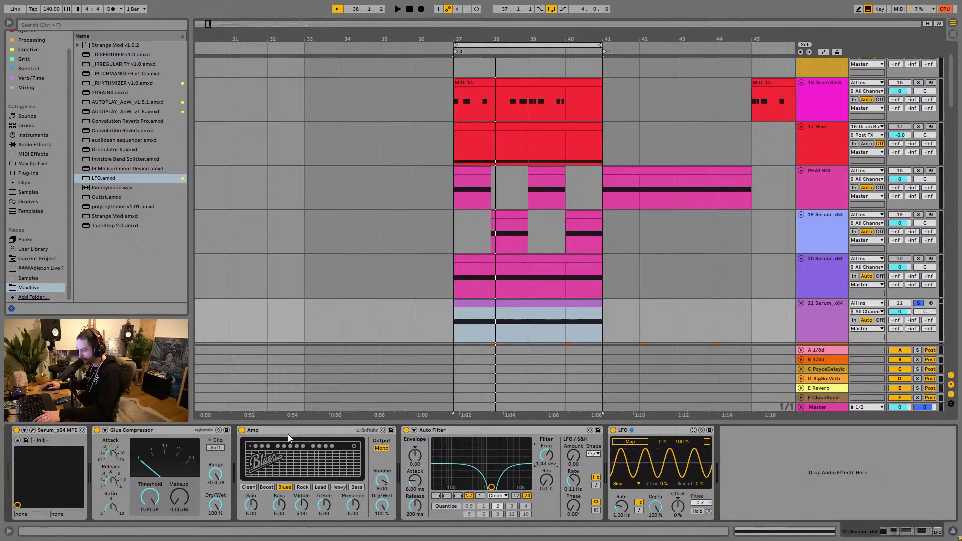
Step: Turn on the Glue Compressor's soft clip with about 14.3 dB makeup gain and sweep the notch down to about 225 Hz
key(space)
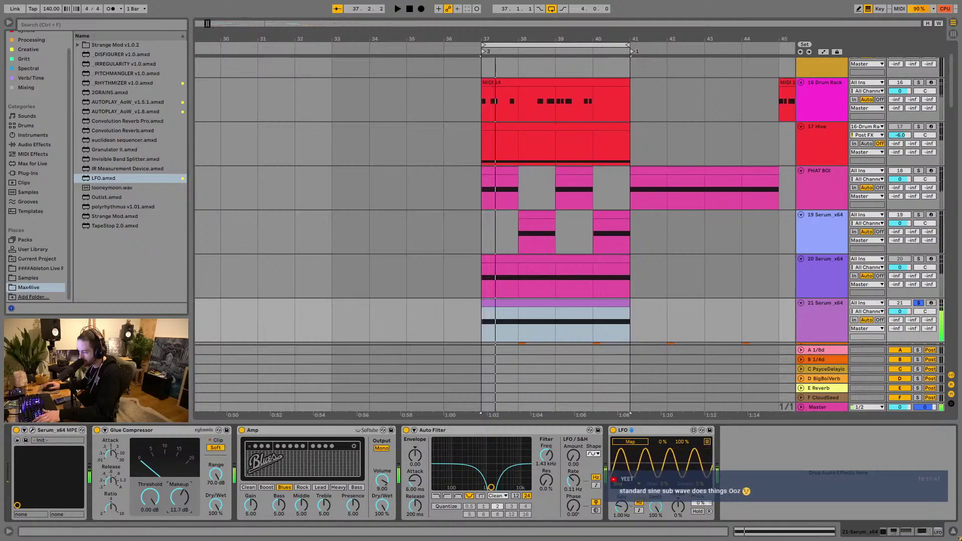
drag(182, 506, 182, 488)
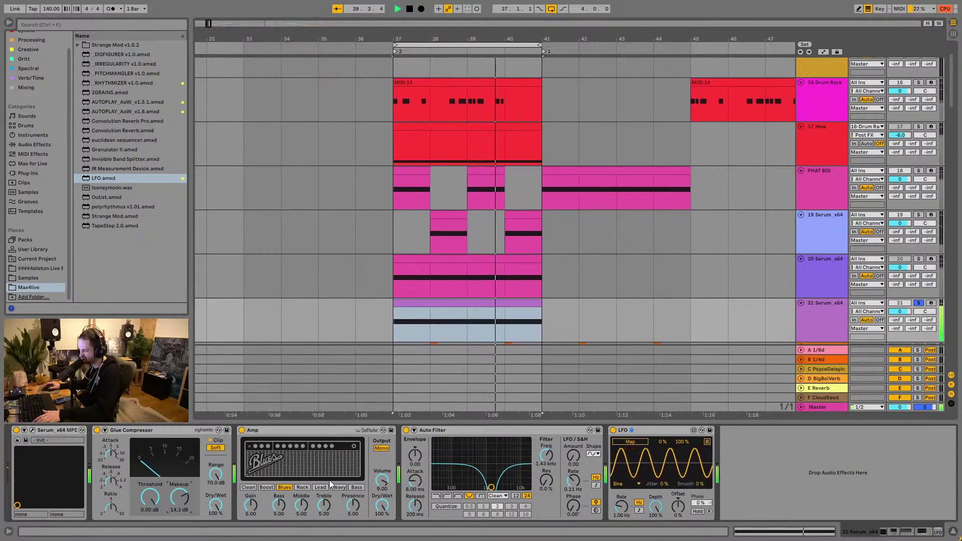
mouse_move(545, 454)
mouse_down()
mouse_move(545, 444)
mouse_move(545, 467)
mouse_up()
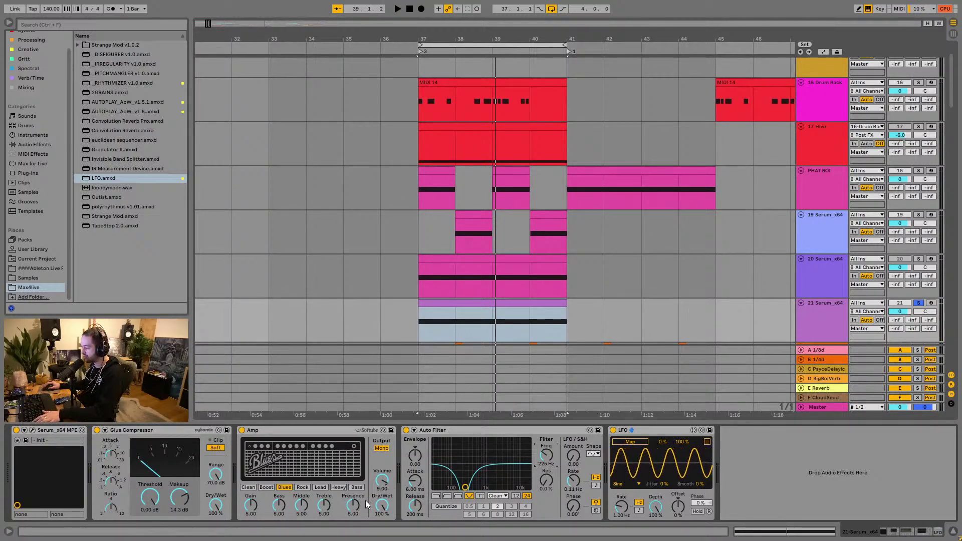
Step: Compare the Amp's Boost, Rock, Heavy and Clean models against Blues during playback, ending on Blues
key(space)
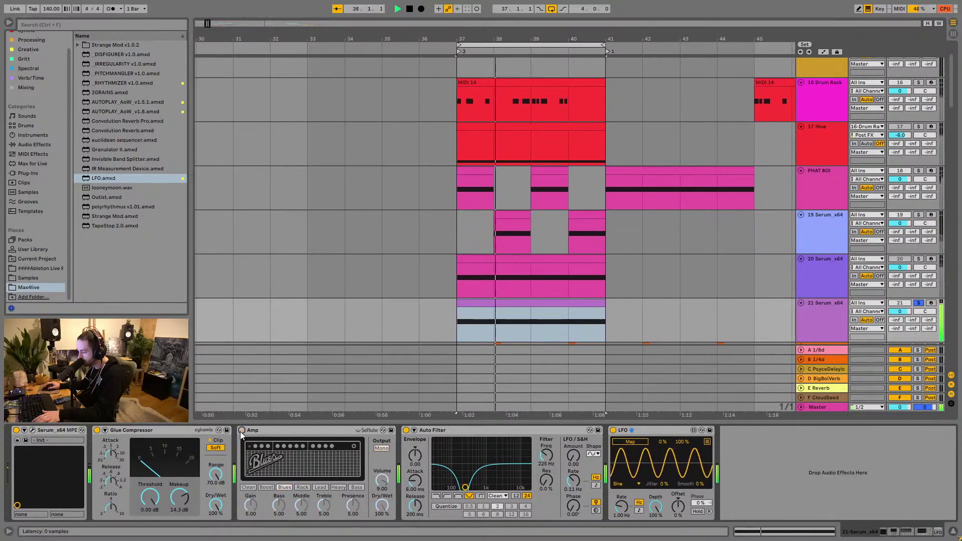
click(269, 488)
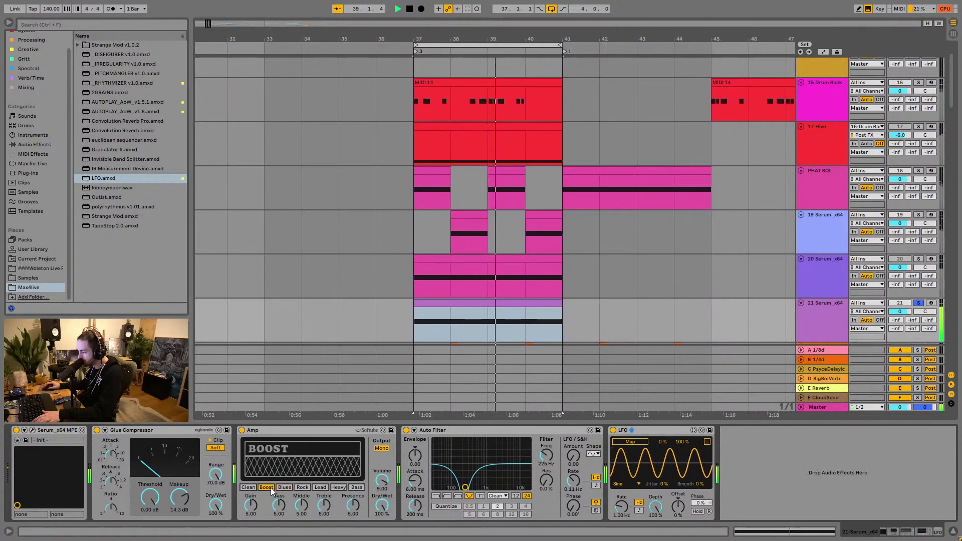
click(283, 487)
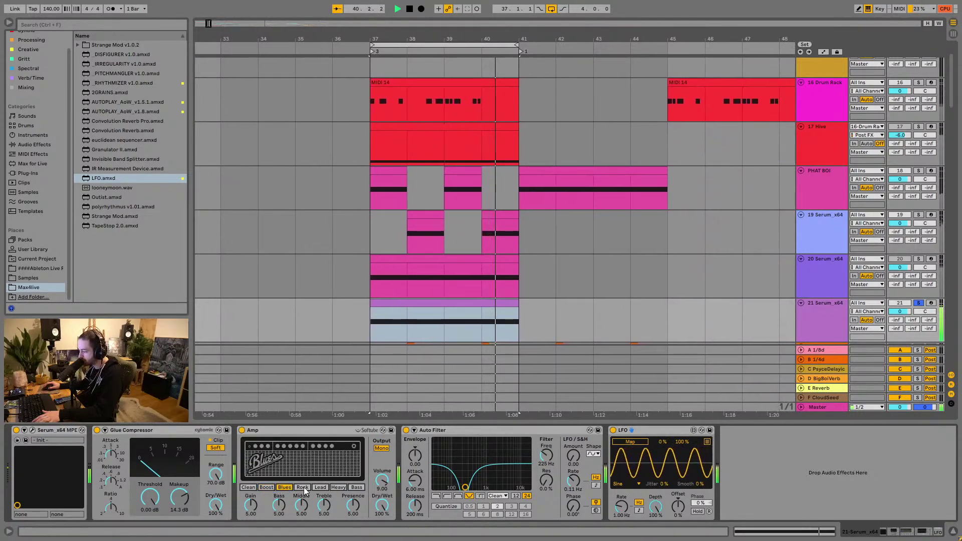
click(302, 487)
click(338, 487)
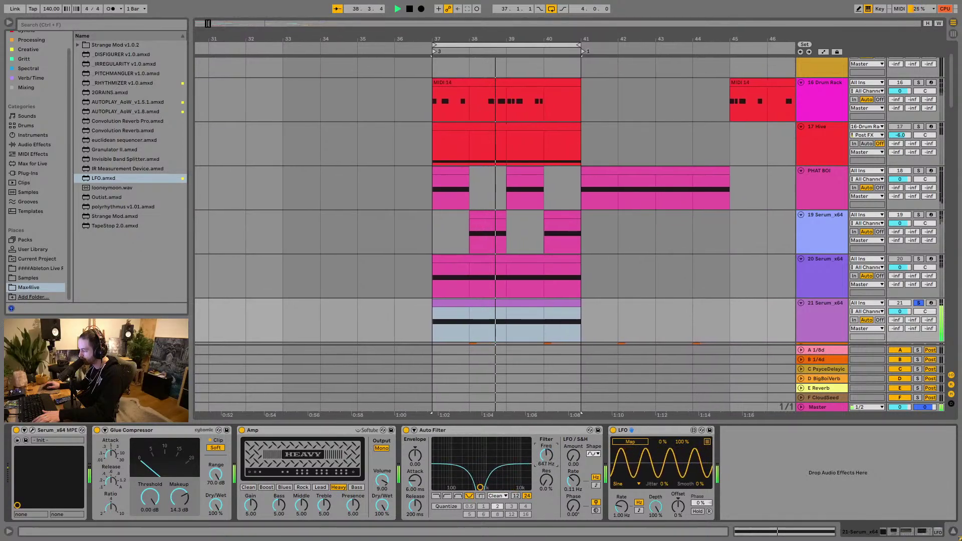
click(284, 487)
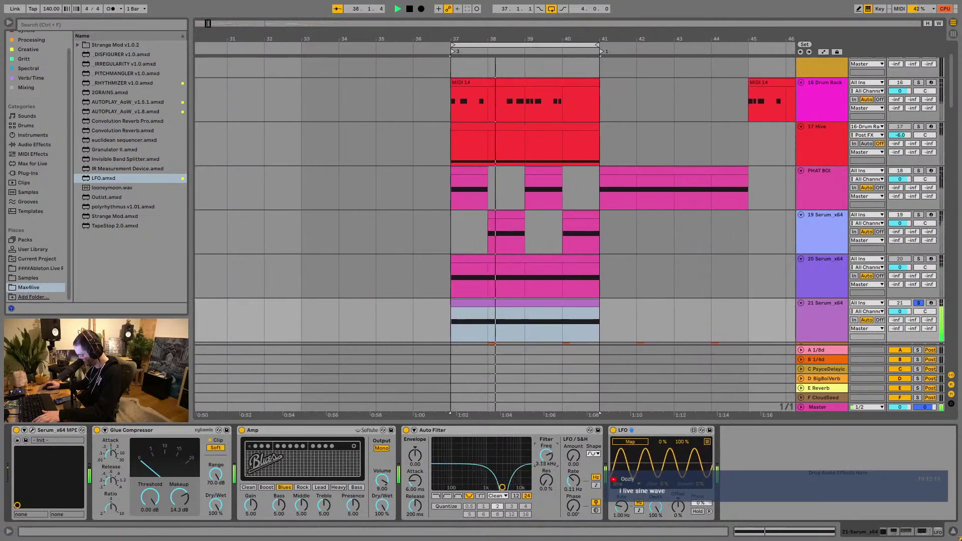
click(248, 487)
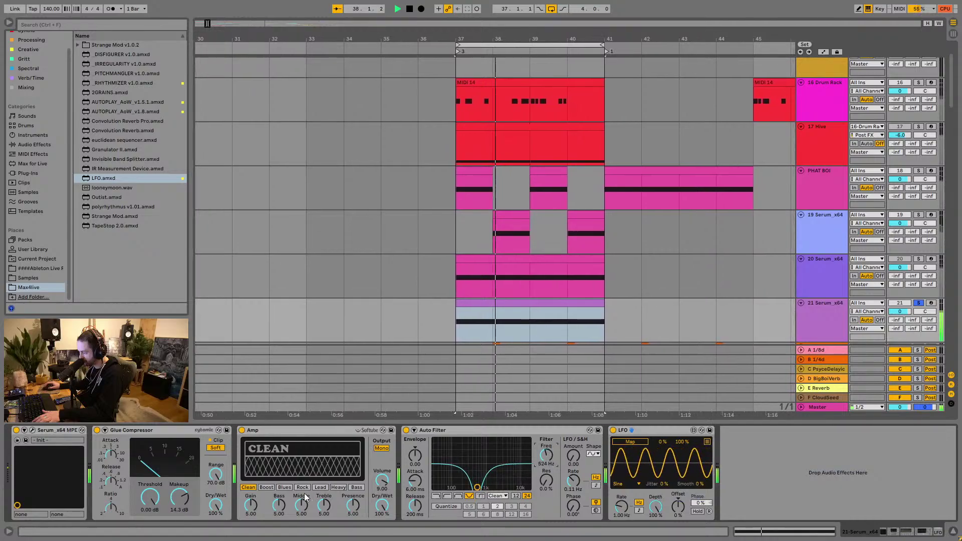
click(266, 486)
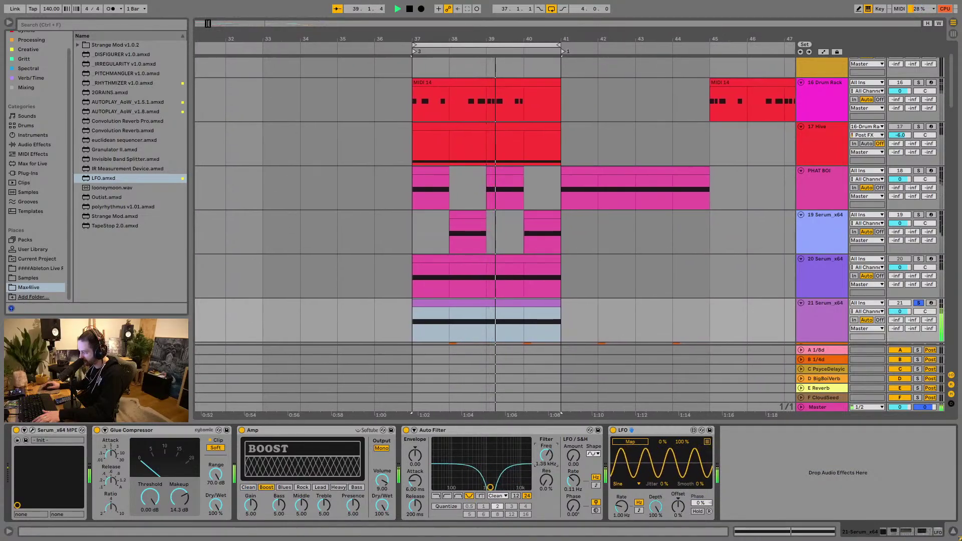
click(284, 487)
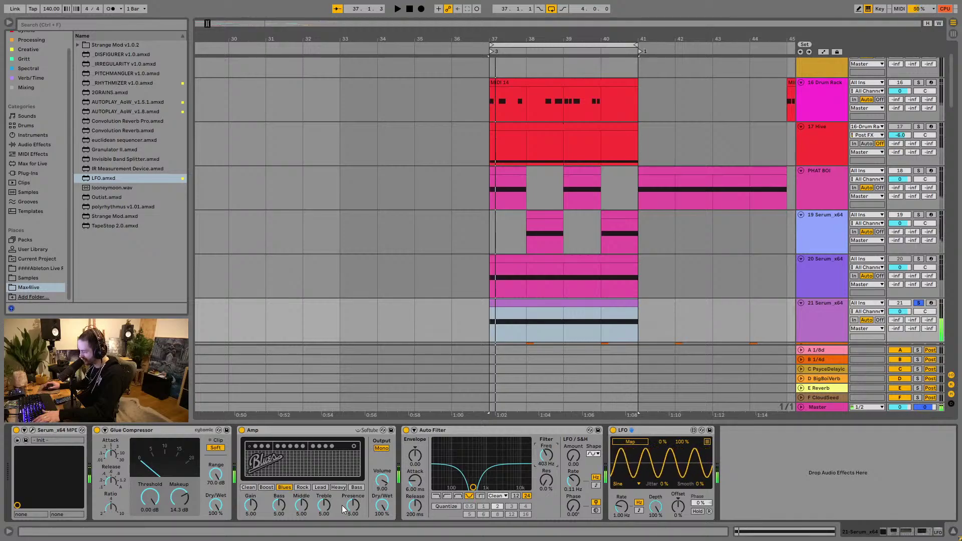
Step: Switch the Amp's output to Dual while testing its Dry/Wet mix, and move the notch frequency to about 552 Hz
drag(381, 503, 381, 536)
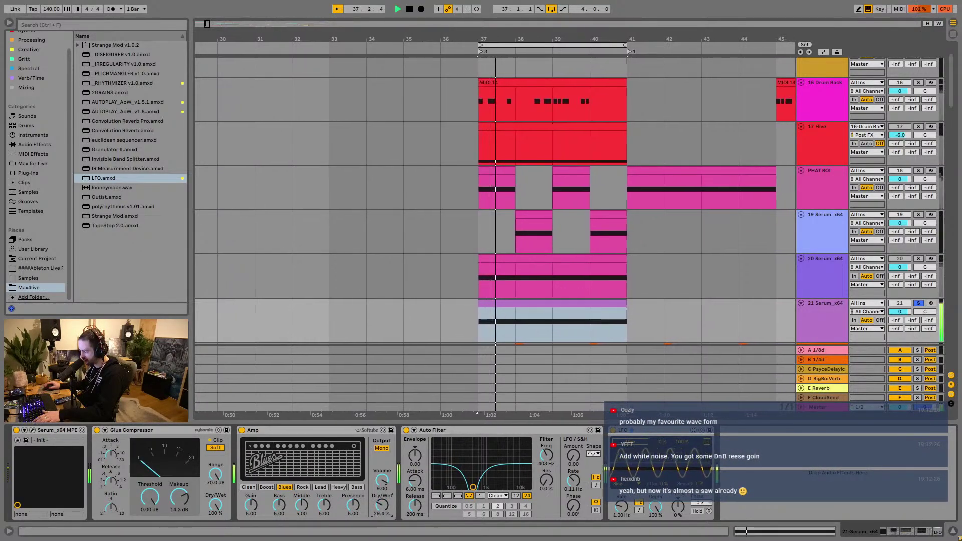
click(381, 448)
drag(381, 505, 381, 451)
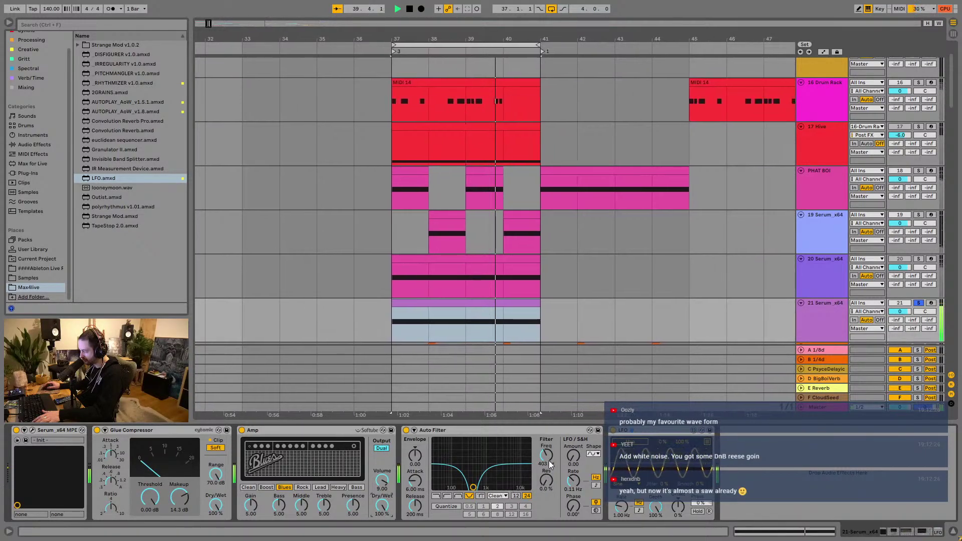
drag(547, 467, 550, 463)
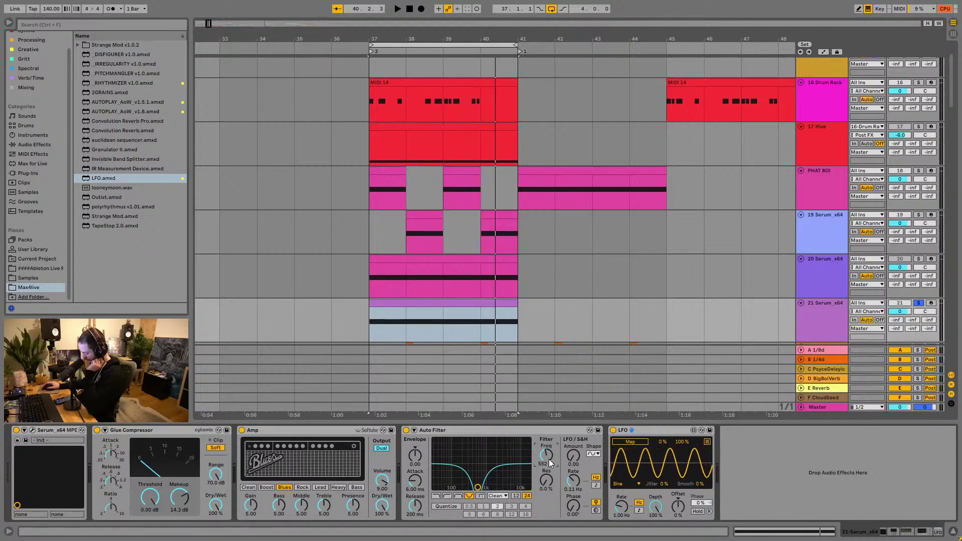
Step: Map the LFO to the Auto Filter's frequency and give it a Random shape, 100% smoothing and a tempo-synced rate
key(space)
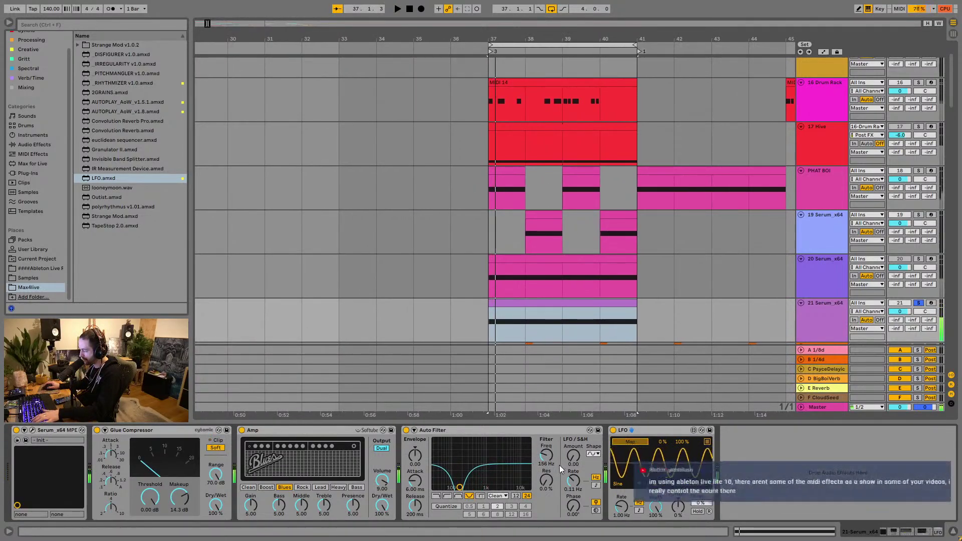
click(545, 455)
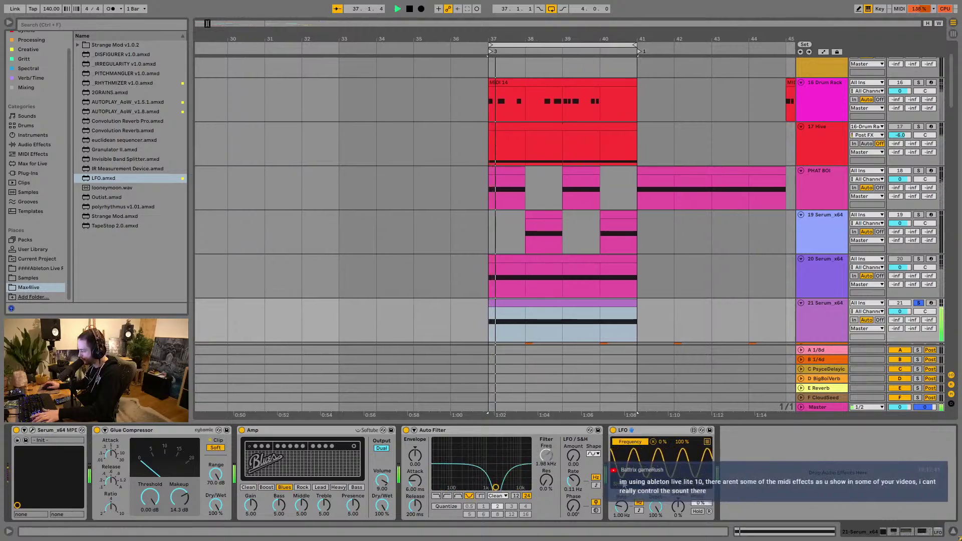
click(639, 510)
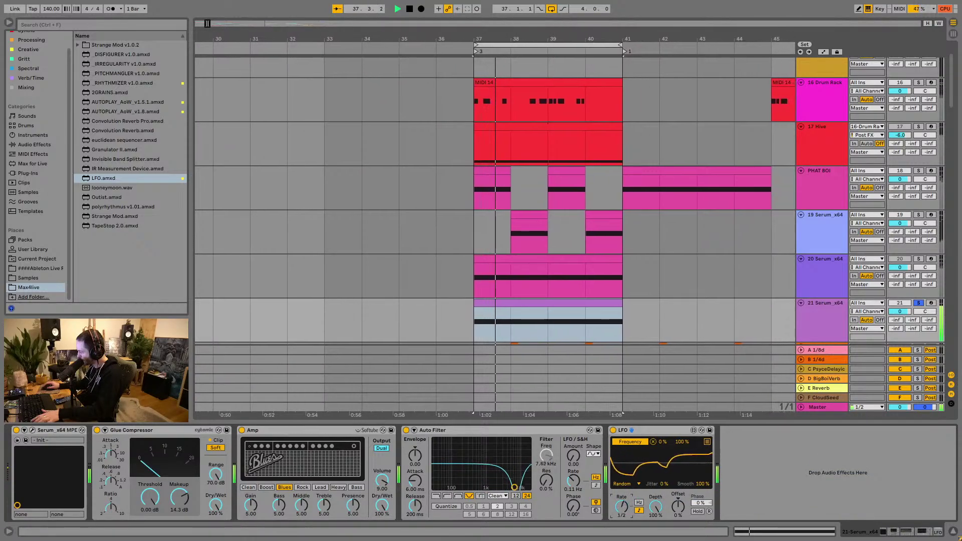
drag(621, 506, 621, 502)
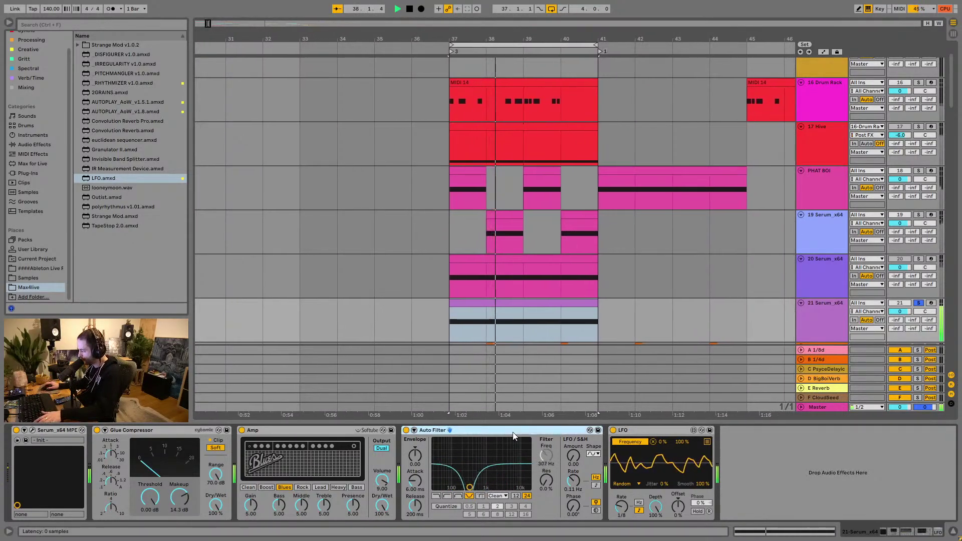
drag(621, 504, 617, 506)
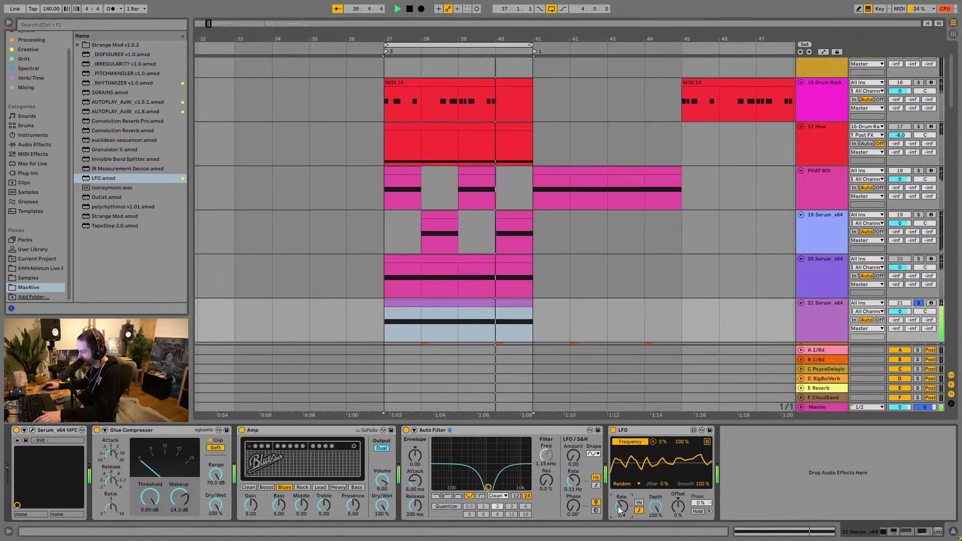
Step: Paste a copy of the Glue Compressor after the LFO and reduce its makeup gain to about 7.78 dB
double_click(513, 431)
double_click(317, 430)
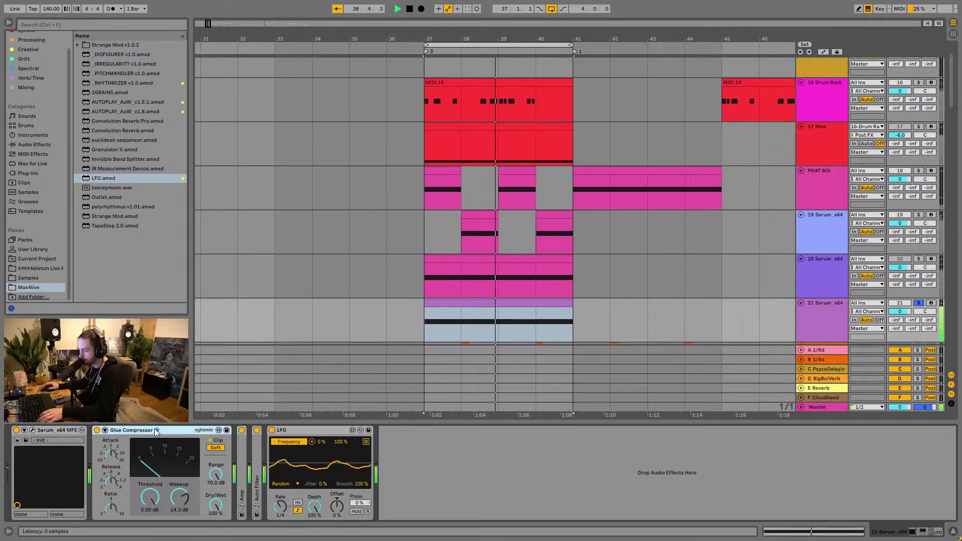
click(498, 484)
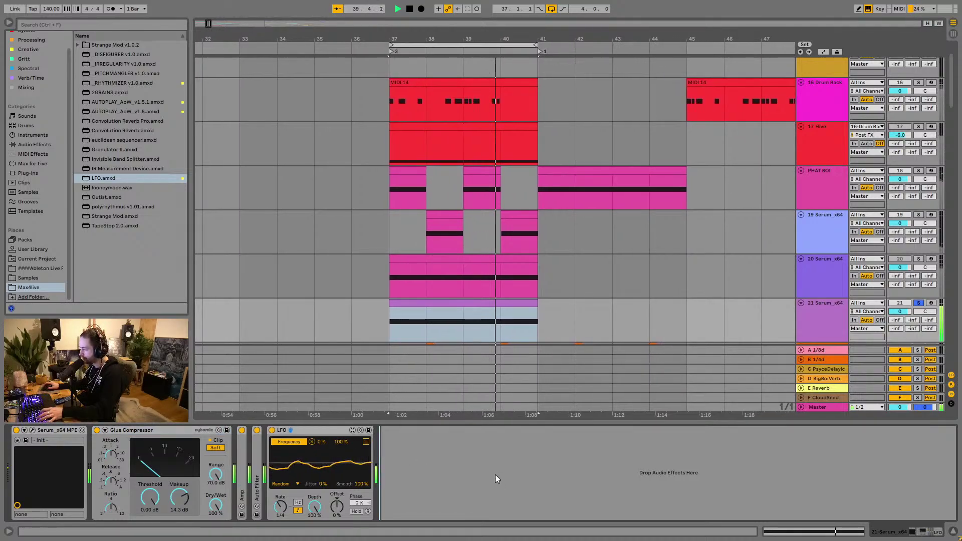
key(ctrl+v)
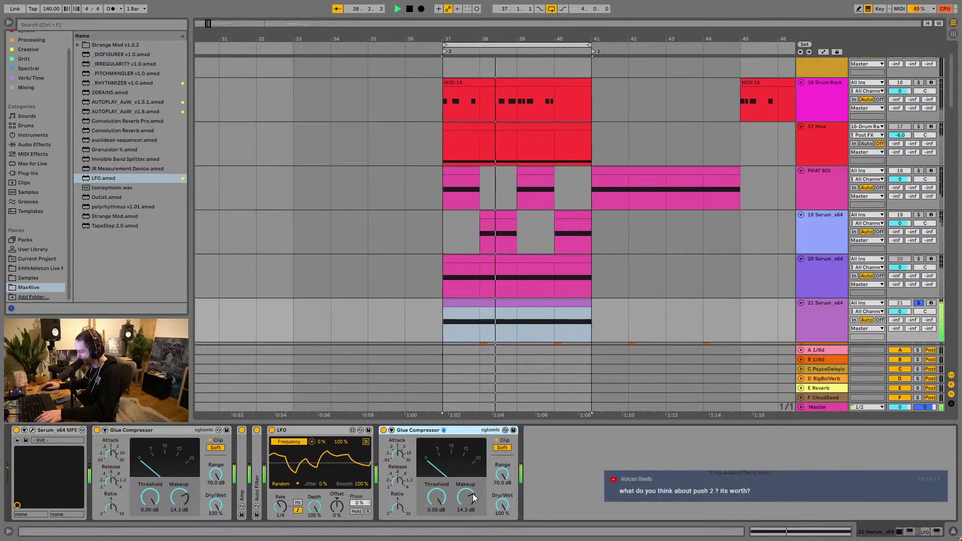
mouse_move(467, 496)
mouse_down()
mouse_move(466, 521)
mouse_move(471, 497)
mouse_up()
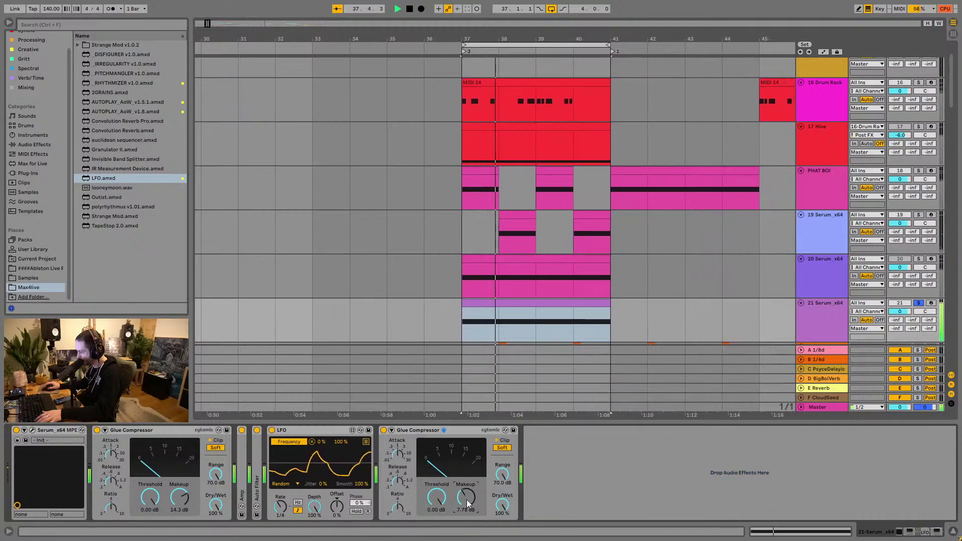
Step: Stop playback and add a Utility between the LFO and the second Glue Compressor
key(space)
click(95, 28)
text(utility)
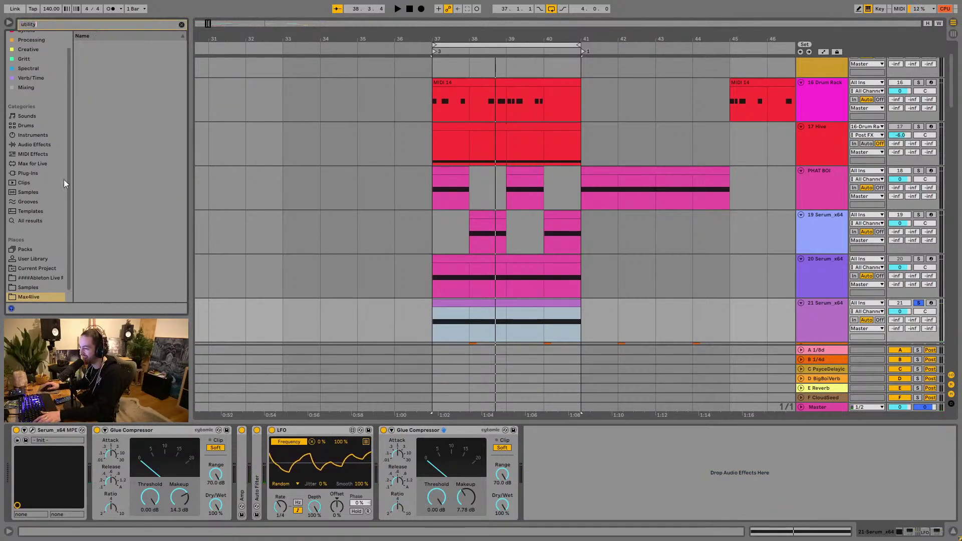
click(55, 147)
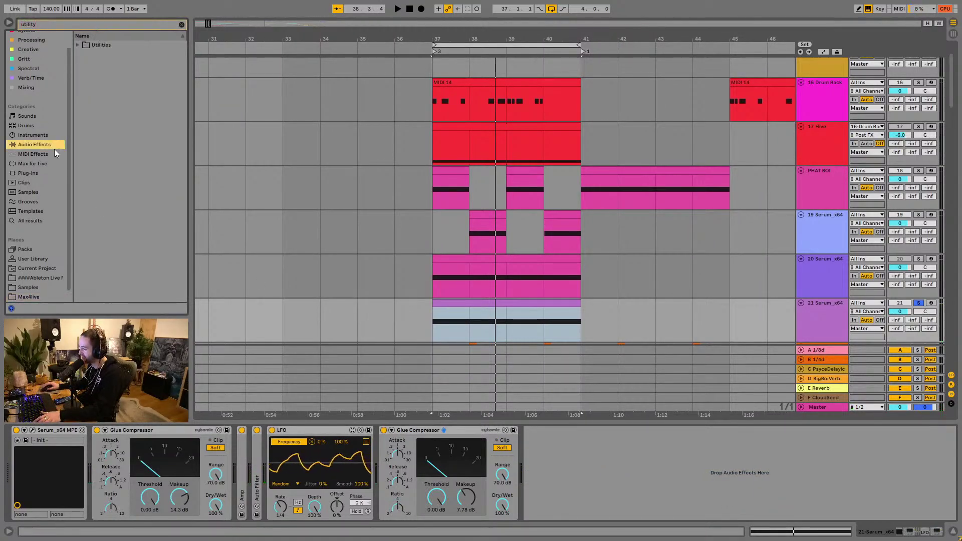
click(77, 45)
click(95, 54)
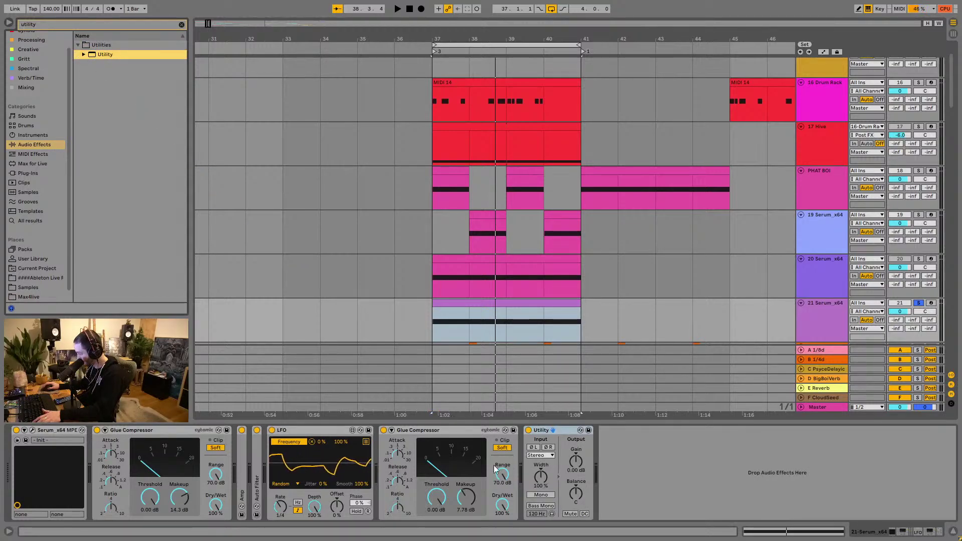
click(554, 430)
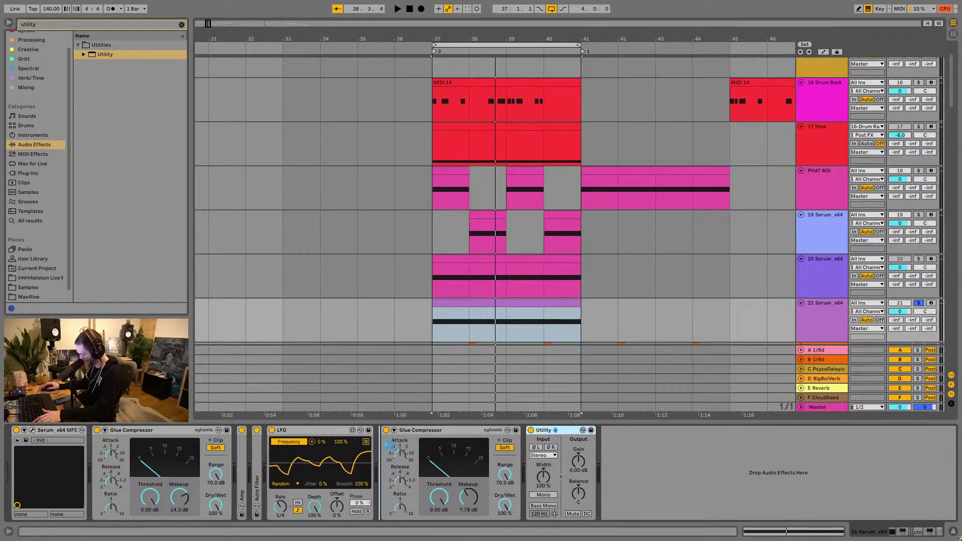
drag(389, 444, 390, 447)
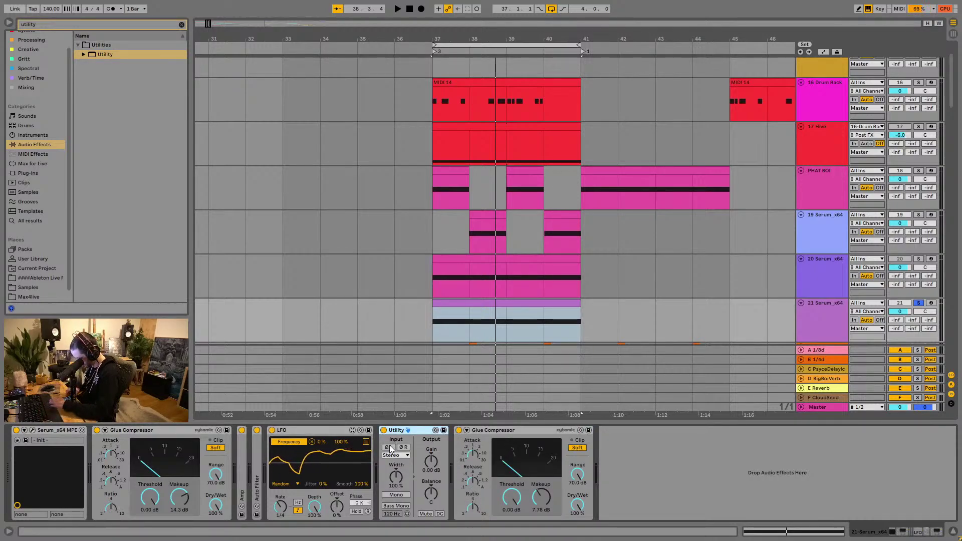
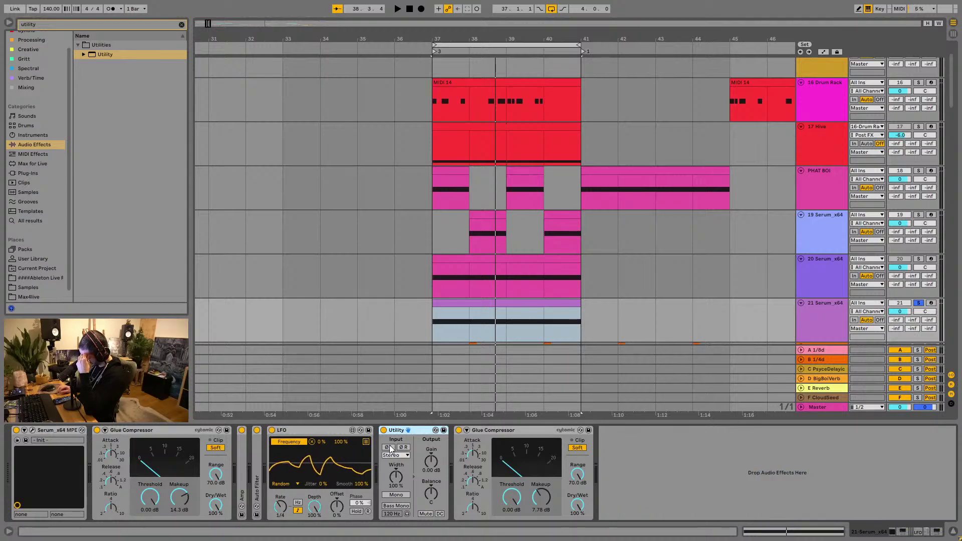
Step: Audition the Utility at about -26.3 dB gain against 20 dB makeup on the second Glue Compressor, and switch the Utility off
key(space)
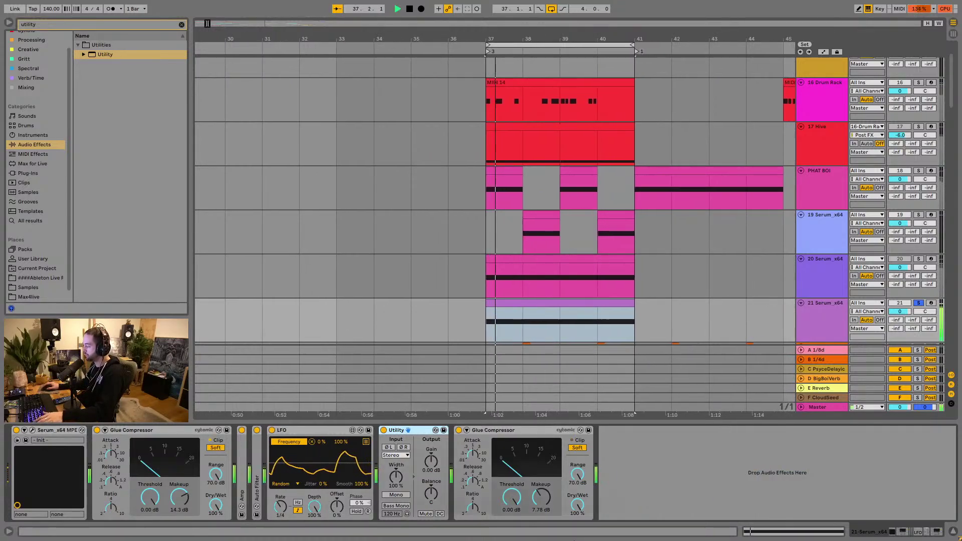
drag(544, 500, 544, 500)
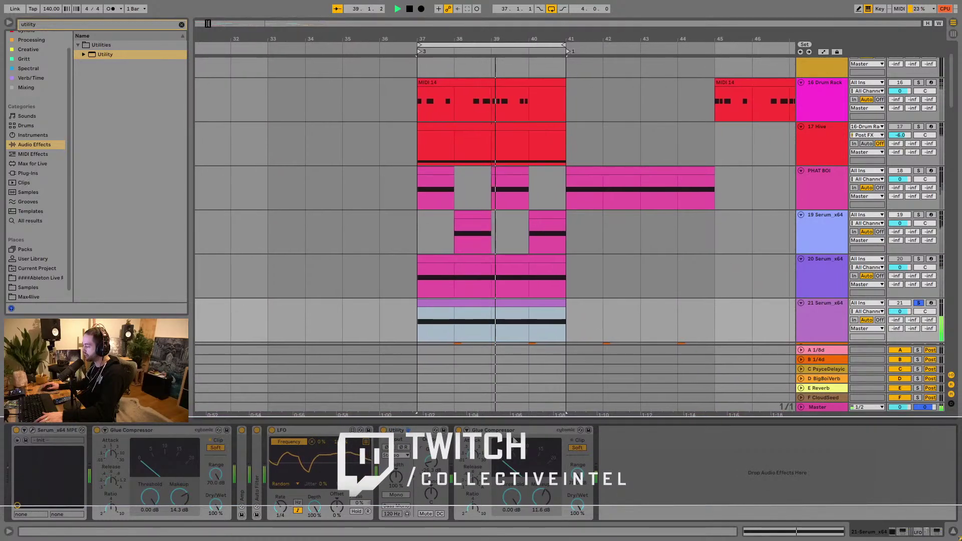
drag(541, 497, 541, 475)
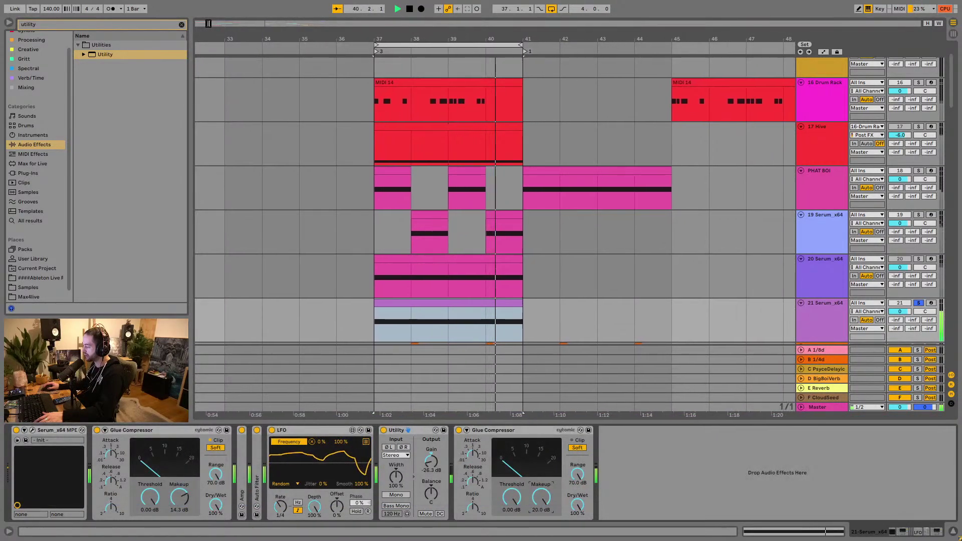
key(space)
key(Delete)
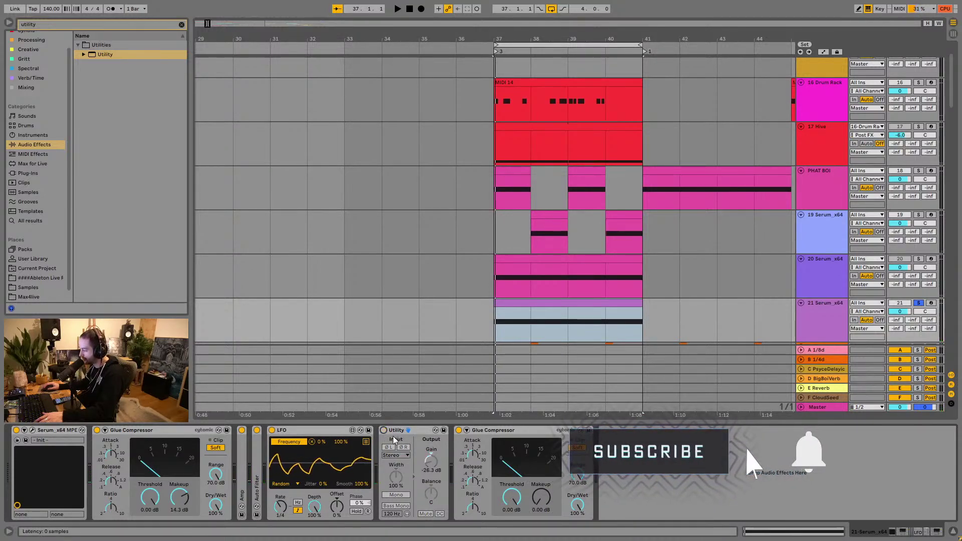
Step: Set the second Glue Compressor's makeup gain to about 9.37 dB during playback and delete the Utility
key(space)
drag(541, 497, 541, 477)
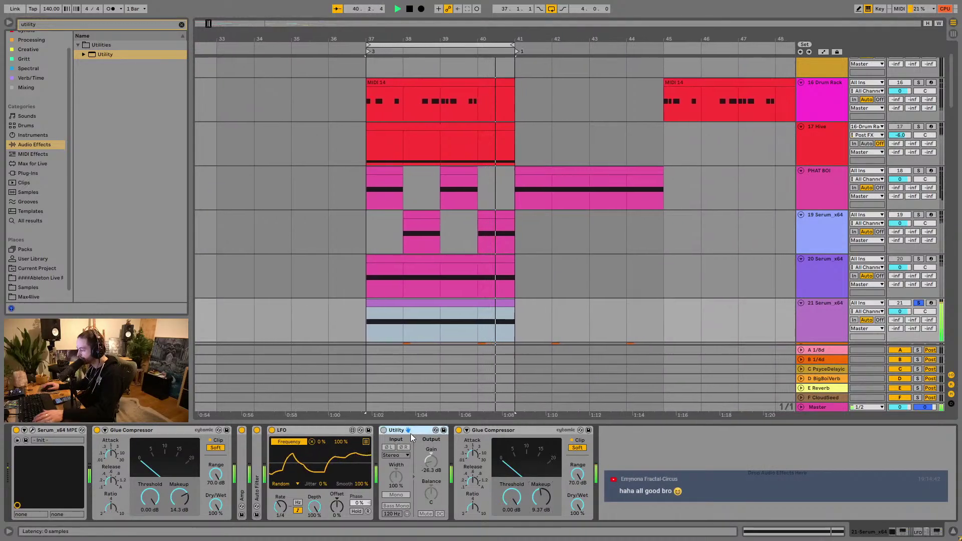
click(389, 464)
key(Delete)
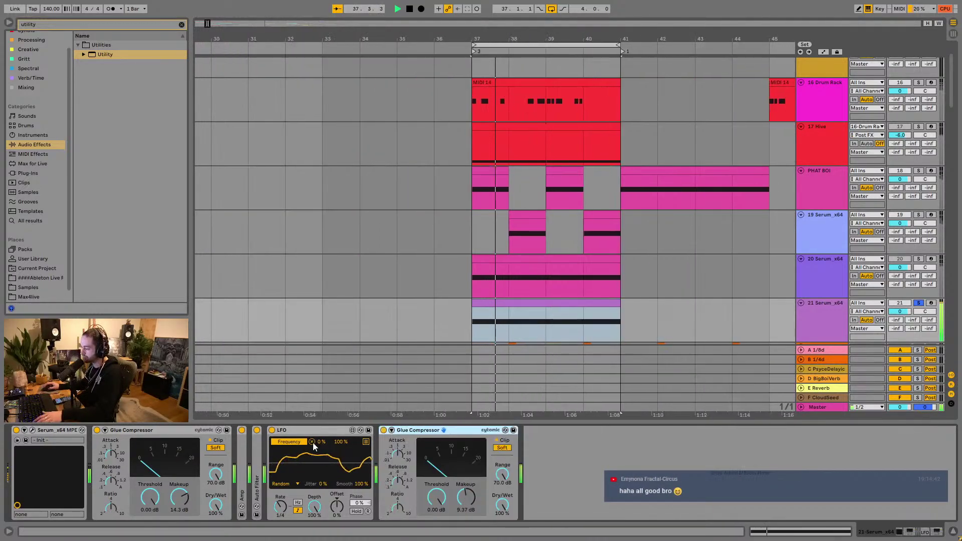
Step: Add a Limiter after the second Glue Compressor and collapse the LFO and both Glue Compressors
double_click(312, 431)
click(156, 430)
key(space)
double_click(156, 429)
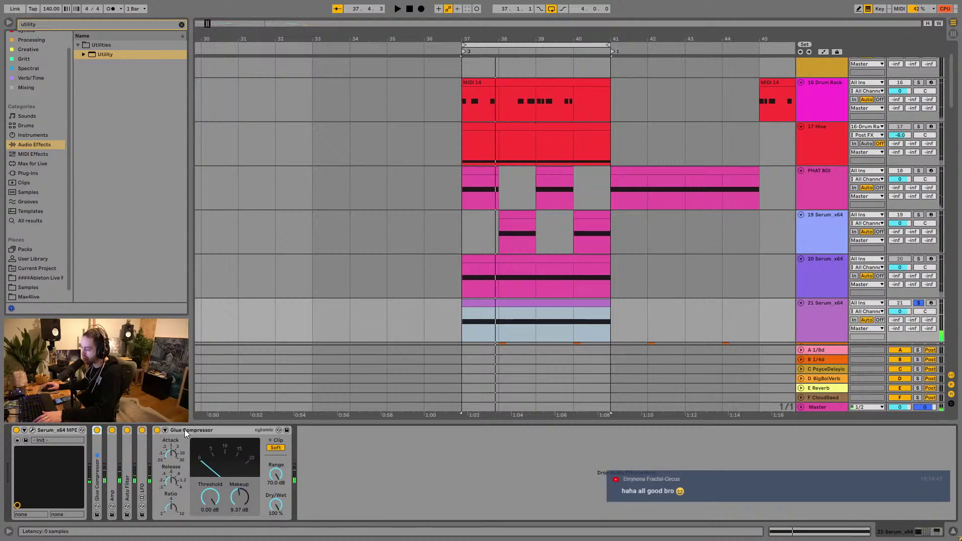
click(181, 25)
text(limi)
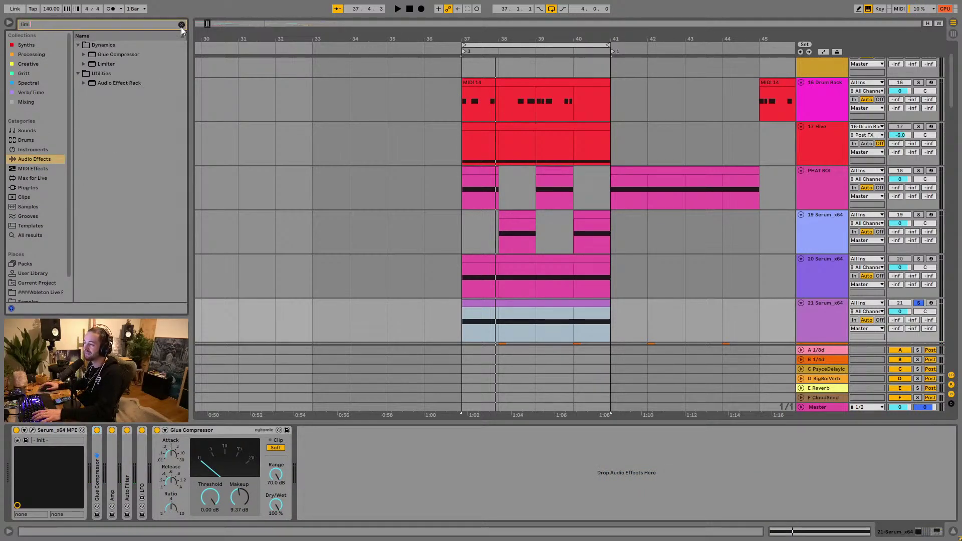
click(84, 64)
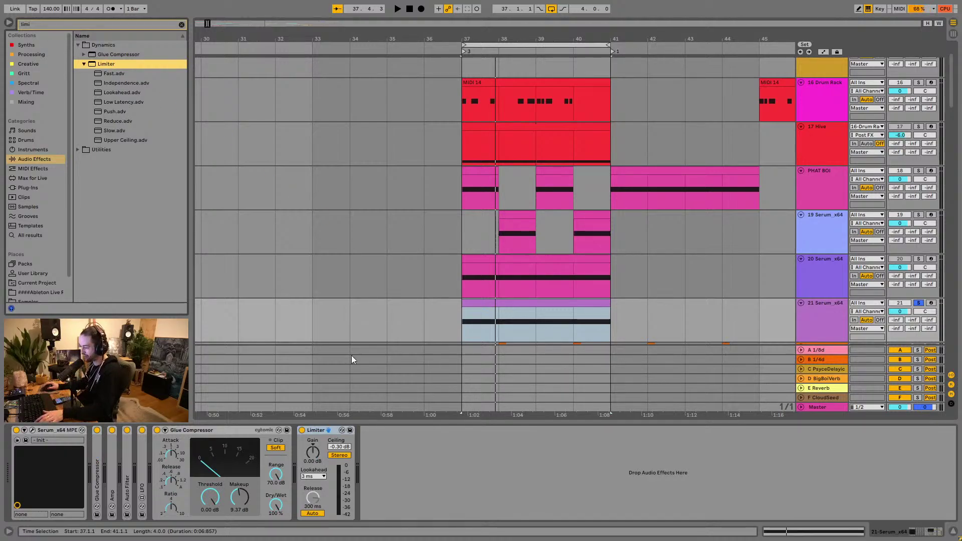
double_click(213, 430)
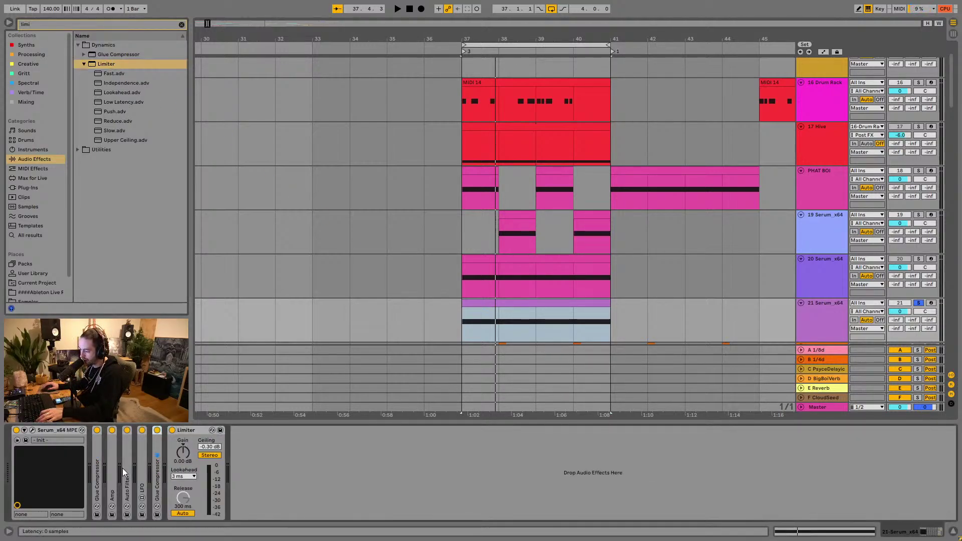
Step: Duplicate the Auto Filter to just before the second Glue Compressor and audition the expanded compressor
click(181, 25)
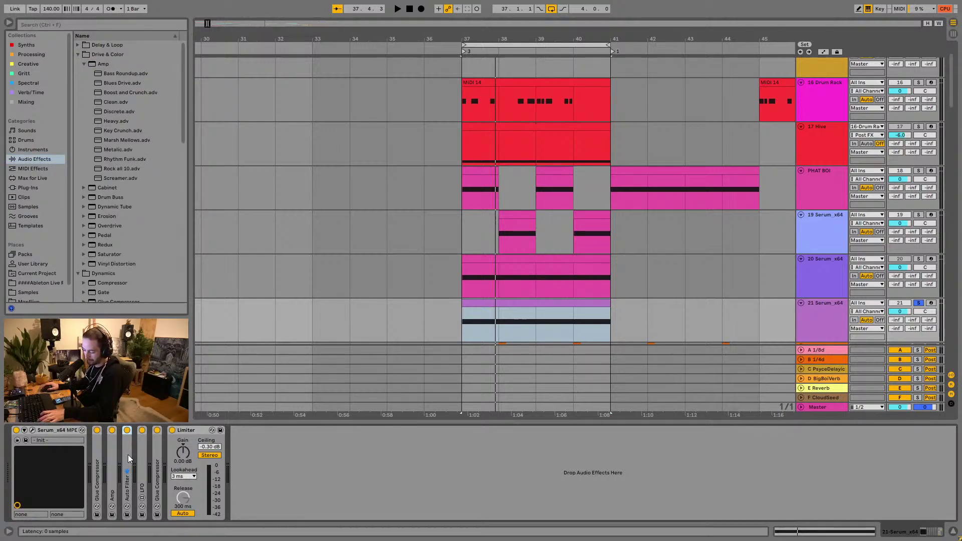
double_click(158, 456)
key(space)
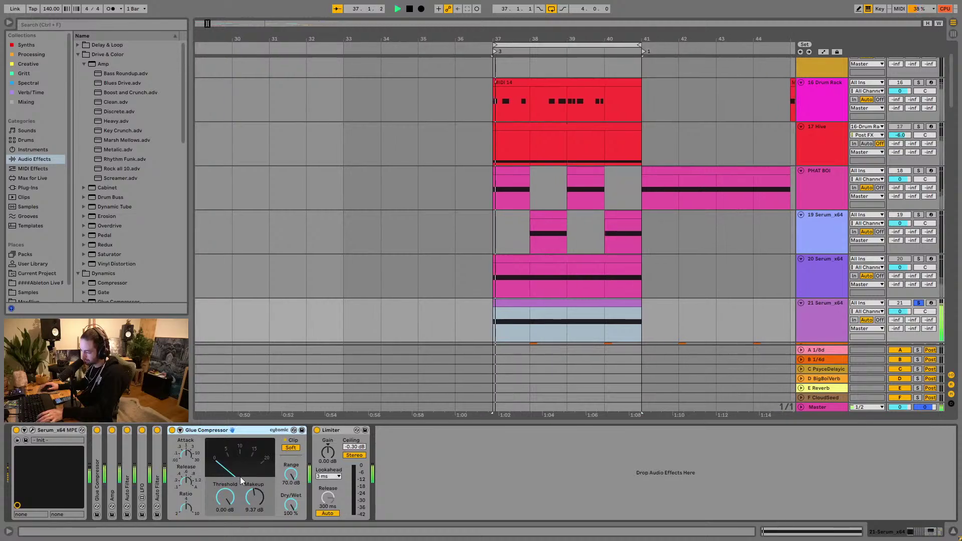
key(space)
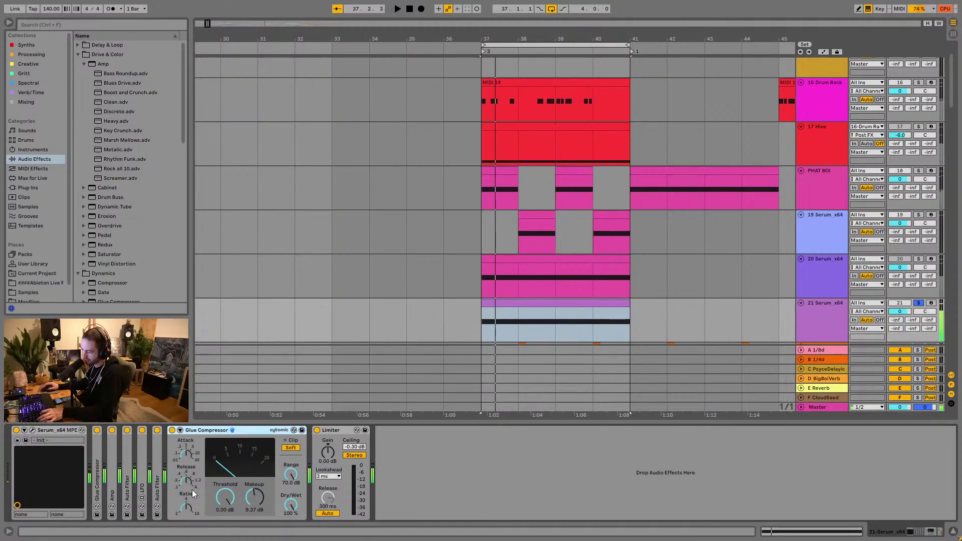
Step: Delete the duplicated Auto Filter and undo the deletion
key(Delete)
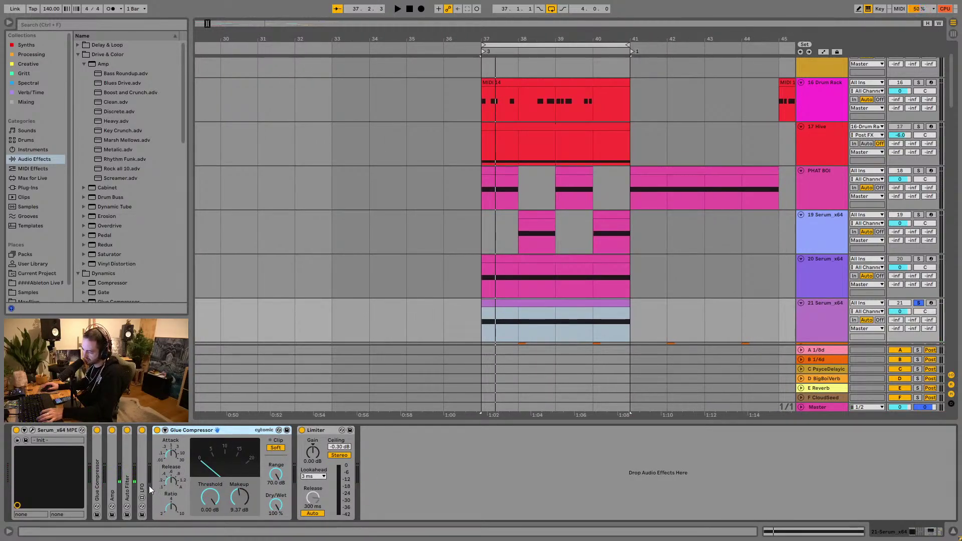
click(127, 466)
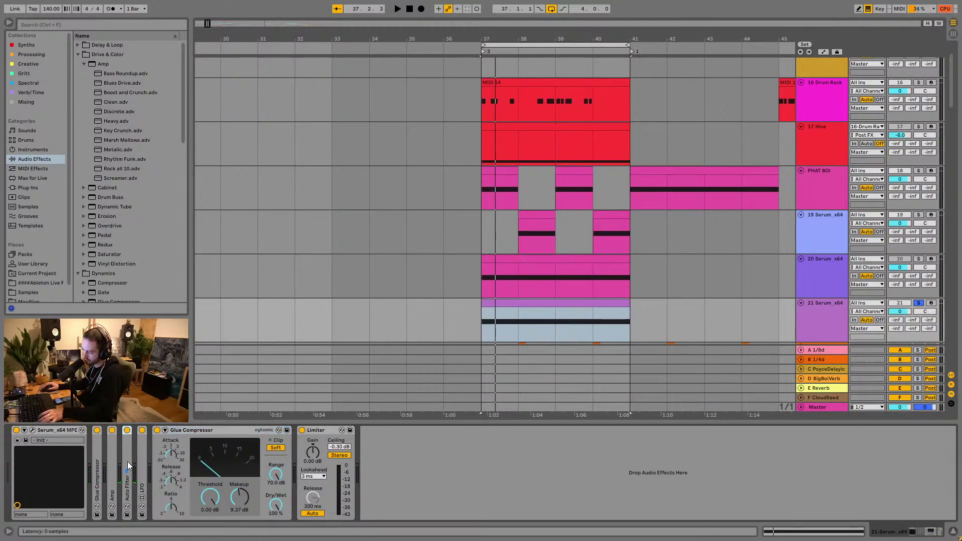
click(250, 432)
key(ctrl+z)
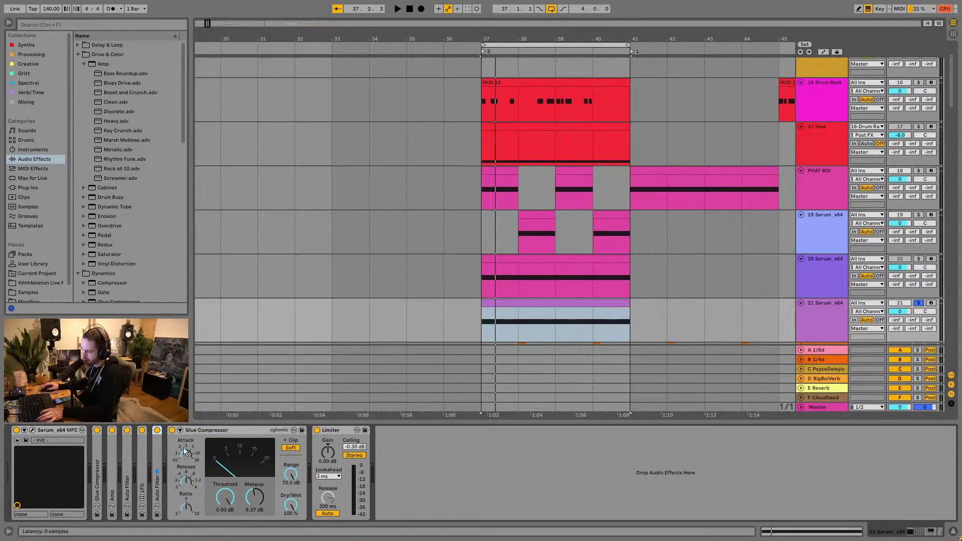
Step: Move the duplicated Auto Filter behind the second Glue Compressor and set its notch frequency to about 225 Hz during playback
drag(249, 432, 298, 458)
drag(218, 482, 298, 448)
key(space)
mouse_move(355, 487)
mouse_down()
mouse_move(422, 487)
mouse_move(361, 487)
mouse_up()
key(space)
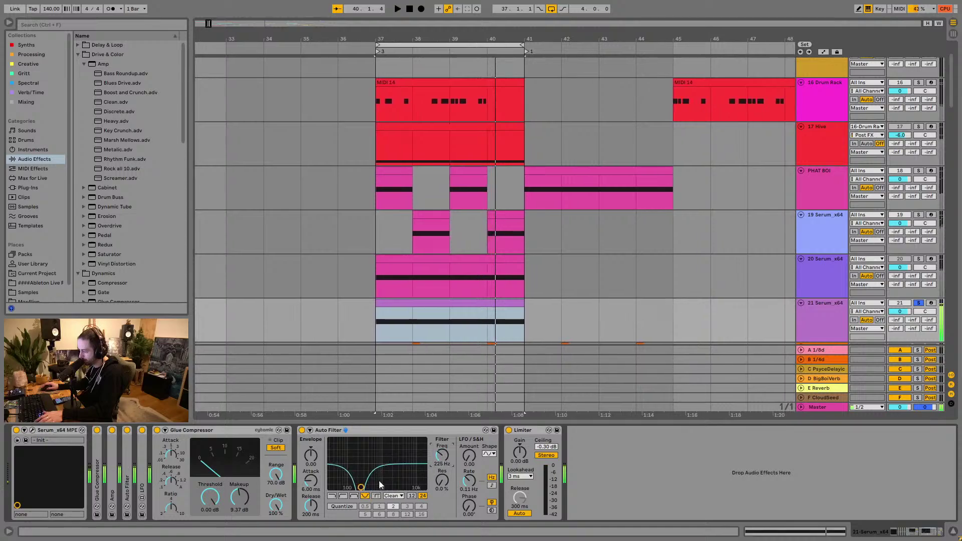
Step: Add a second Max for Live LFO between the duplicated Auto Filter and the Limiter
scroll(41, 290, down, 1)
click(40, 288)
drag(113, 179, 509, 475)
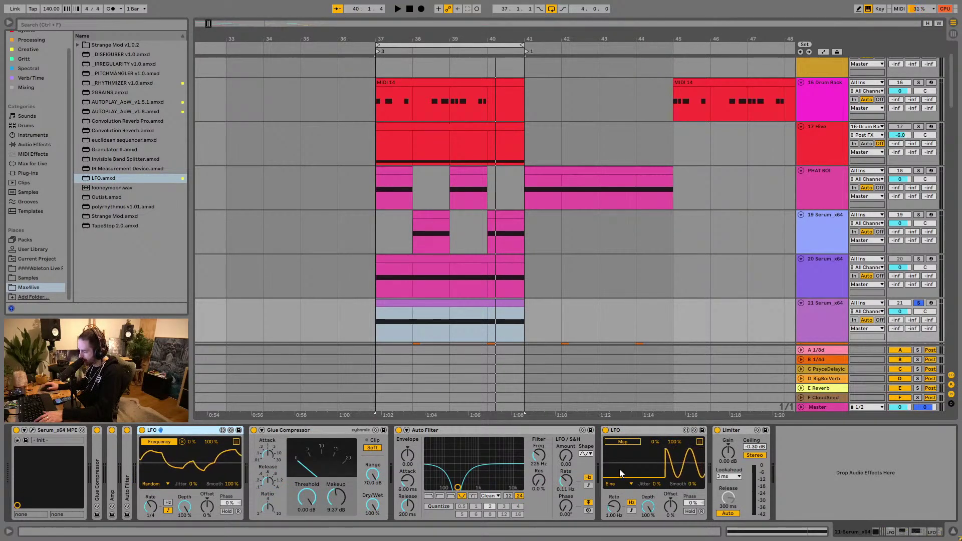
Step: Sync the second LFO to tempo at a 5/16 rate and give it a Random shape with 100% smoothing
click(631, 510)
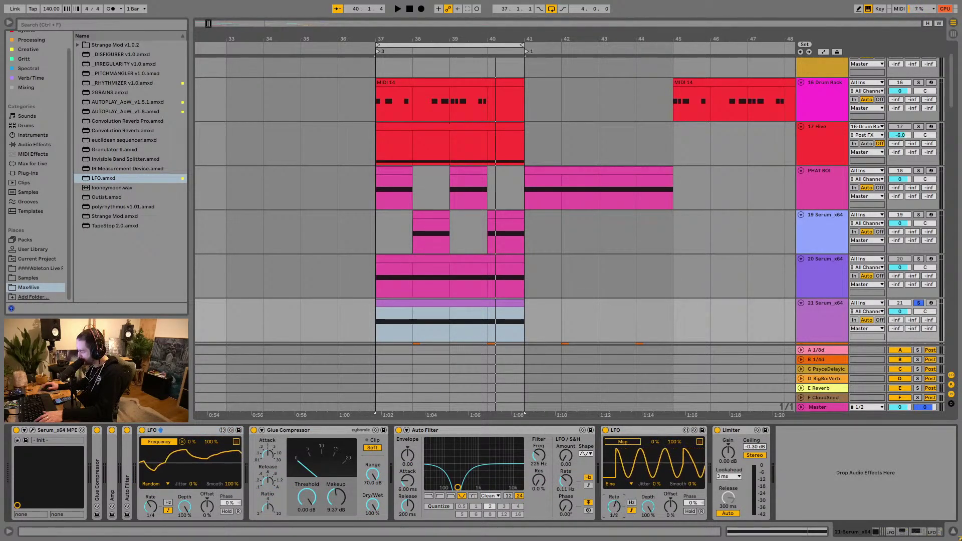
drag(614, 507, 614, 501)
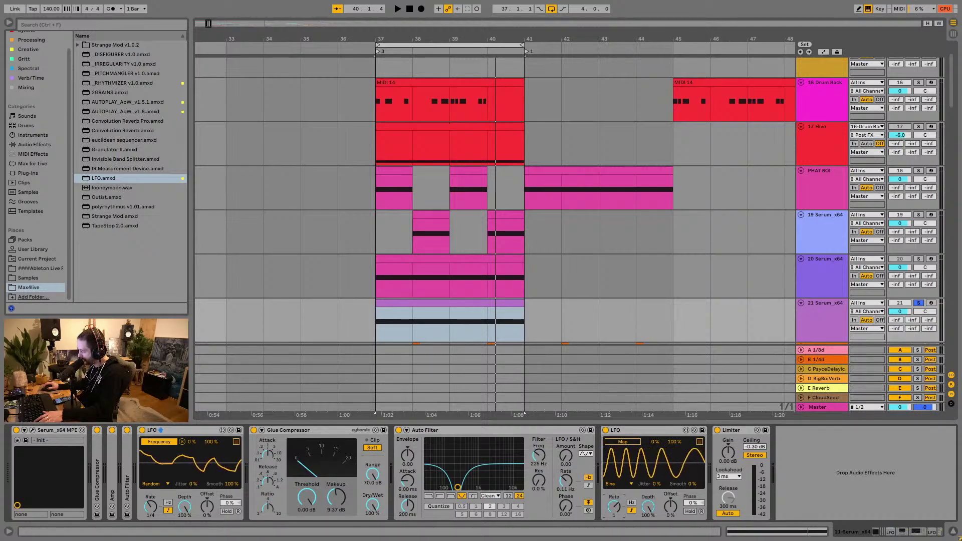
drag(613, 501, 614, 507)
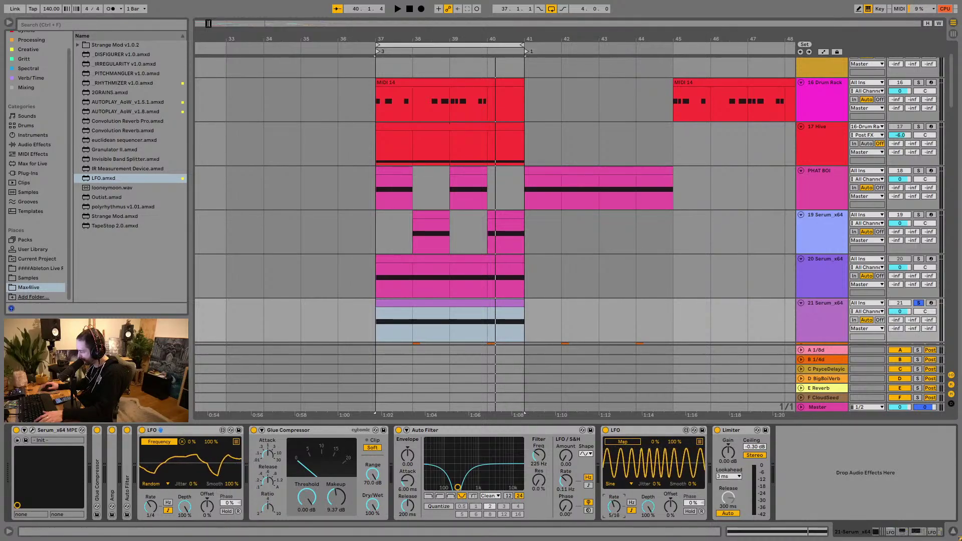
click(626, 483)
click(627, 469)
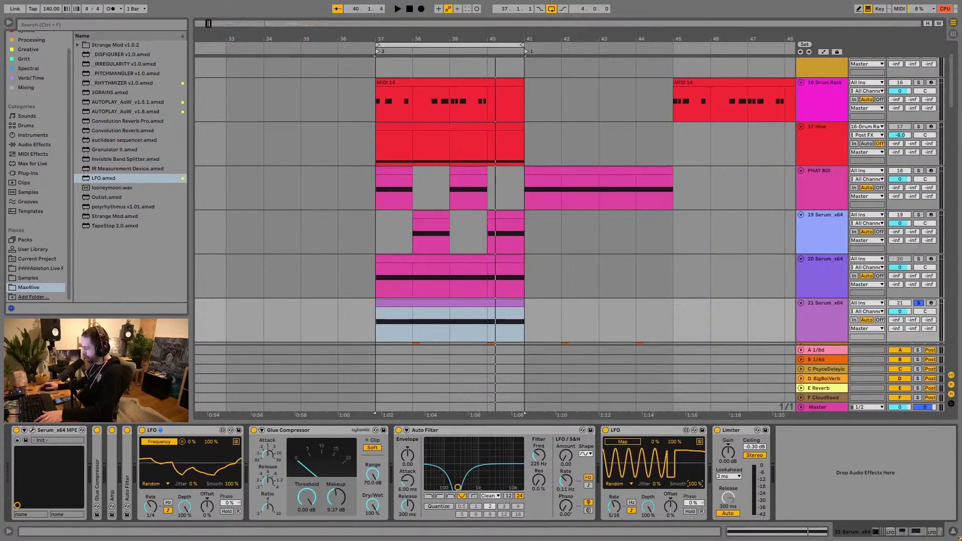
Step: Map the second LFO to the second Auto Filter's frequency and play back the result
click(622, 441)
click(539, 455)
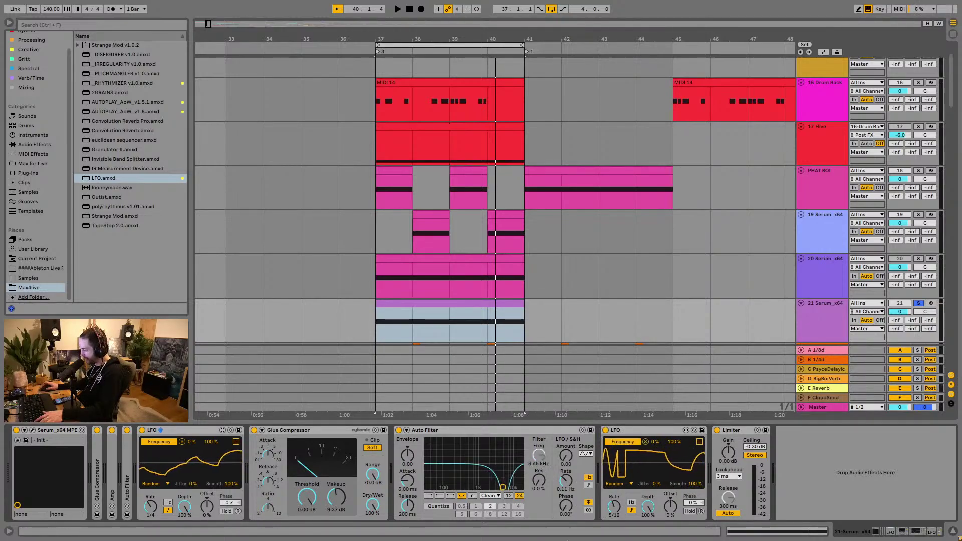
key(space)
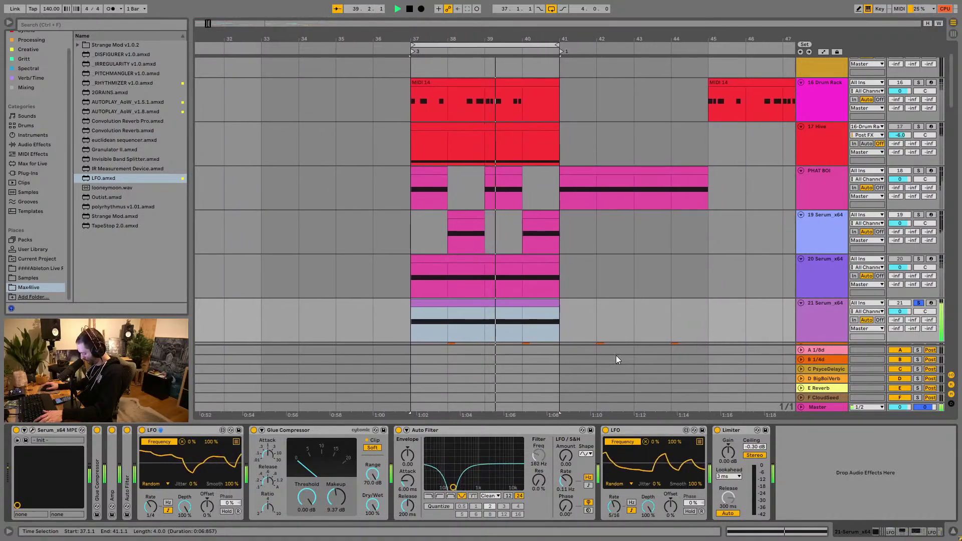
scroll(621, 321, down, 1)
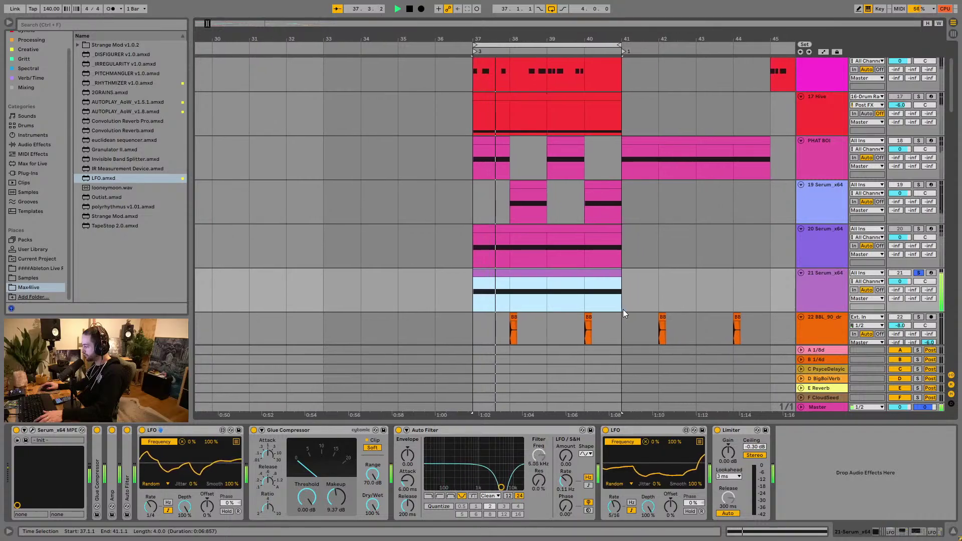
Step: Fold the expanded LFO, Glue Compressor, Auto Filter and Limiter devices so the whole effect chain is compact
click(296, 433)
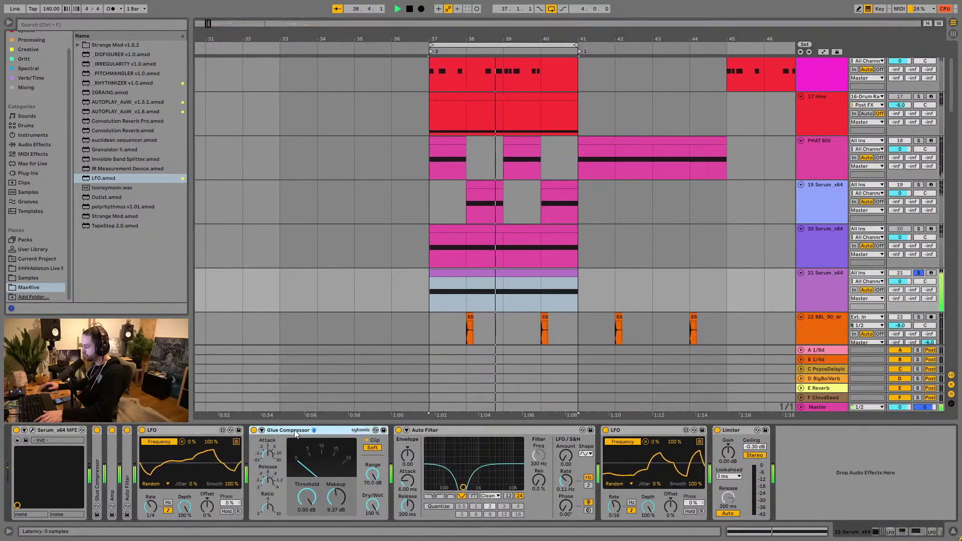
double_click(296, 431)
double_click(188, 430)
double_click(231, 428)
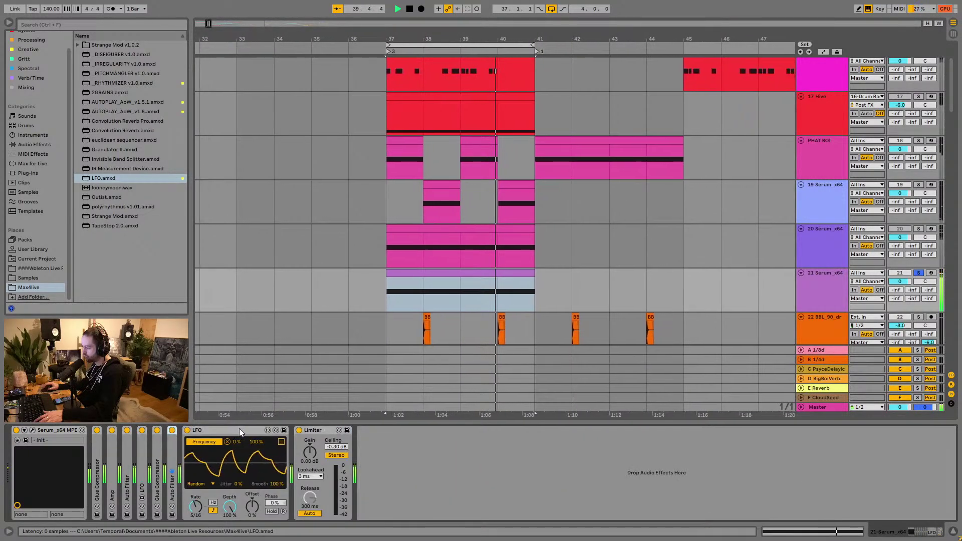
double_click(239, 428)
double_click(231, 431)
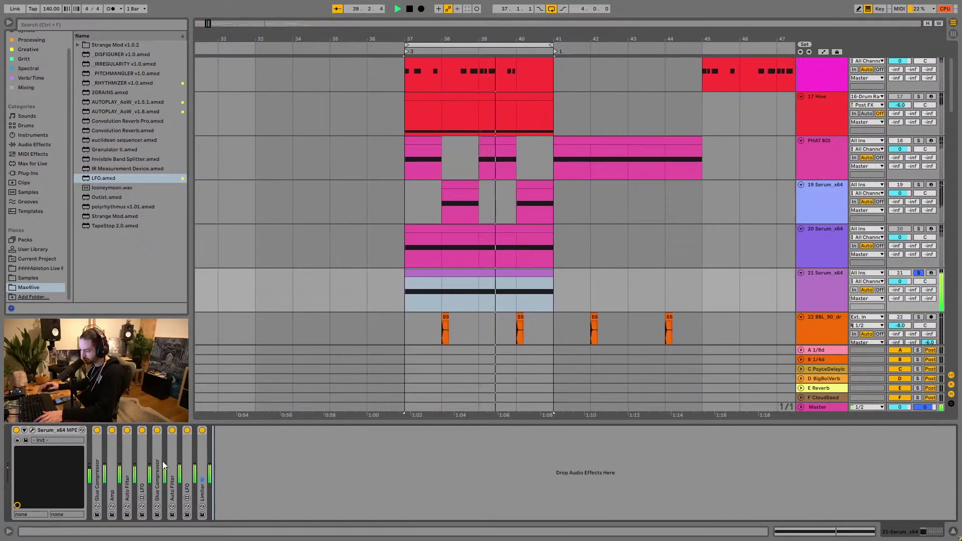
Step: Set the first LFO's rate to 1/1 and the second's to 1/2 during playback, then fold both devices
double_click(143, 454)
drag(150, 506, 162, 511)
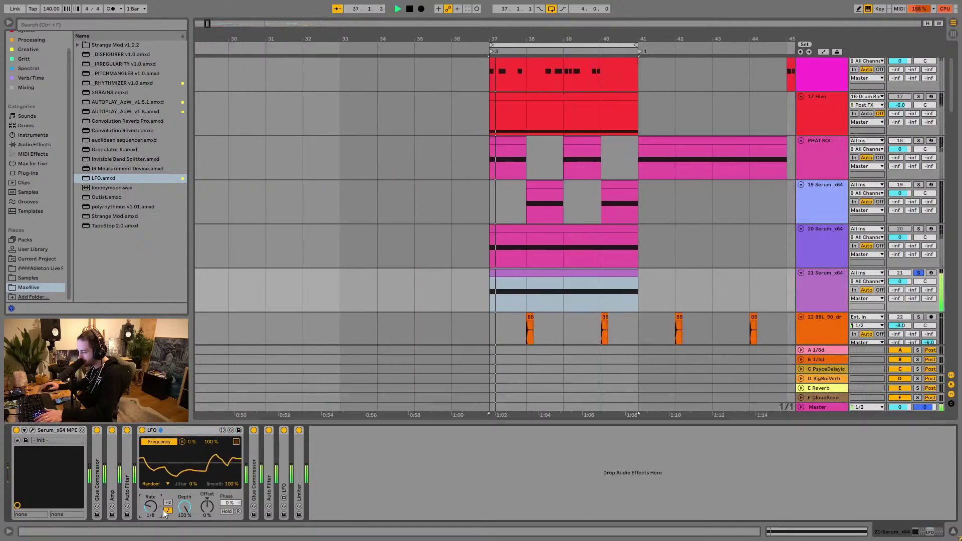
double_click(284, 471)
drag(290, 499, 296, 503)
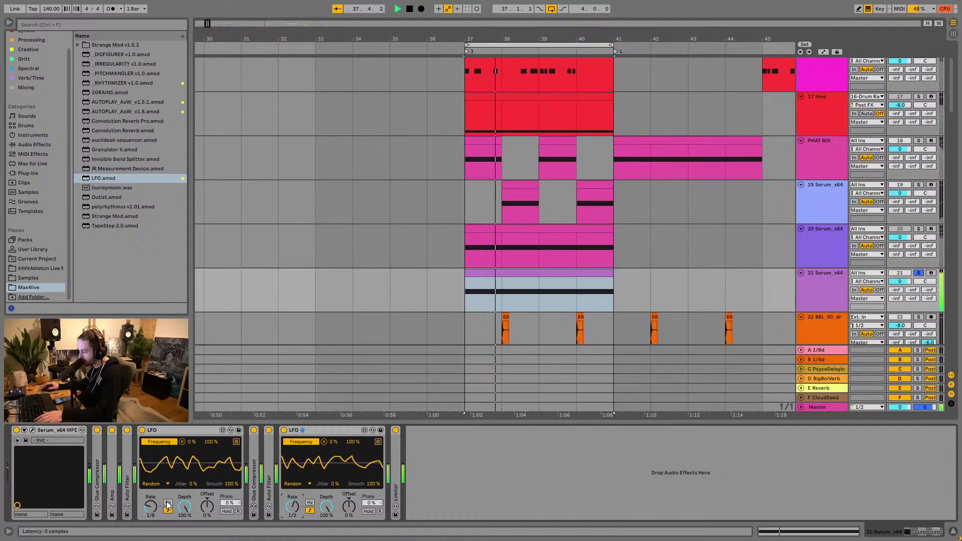
drag(150, 505, 150, 510)
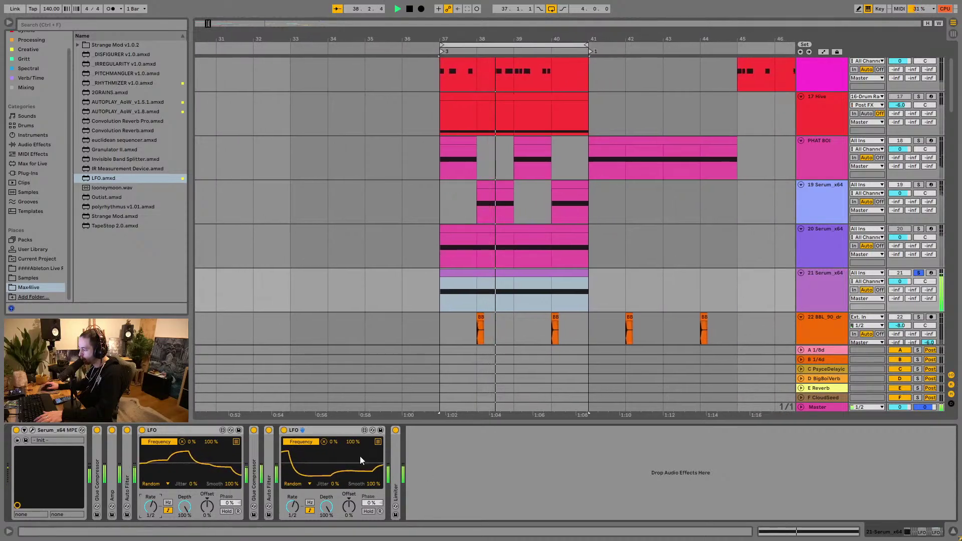
click(332, 431)
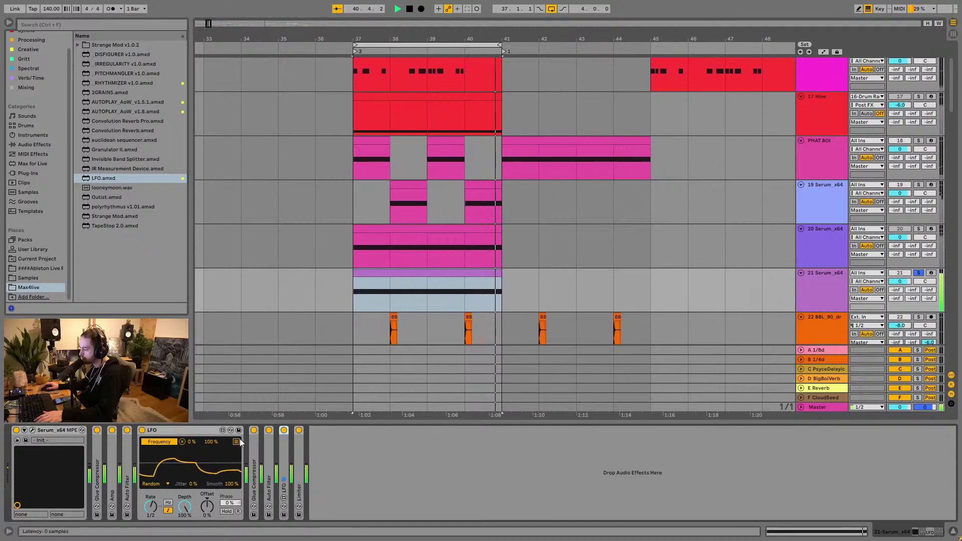
key(space)
double_click(197, 433)
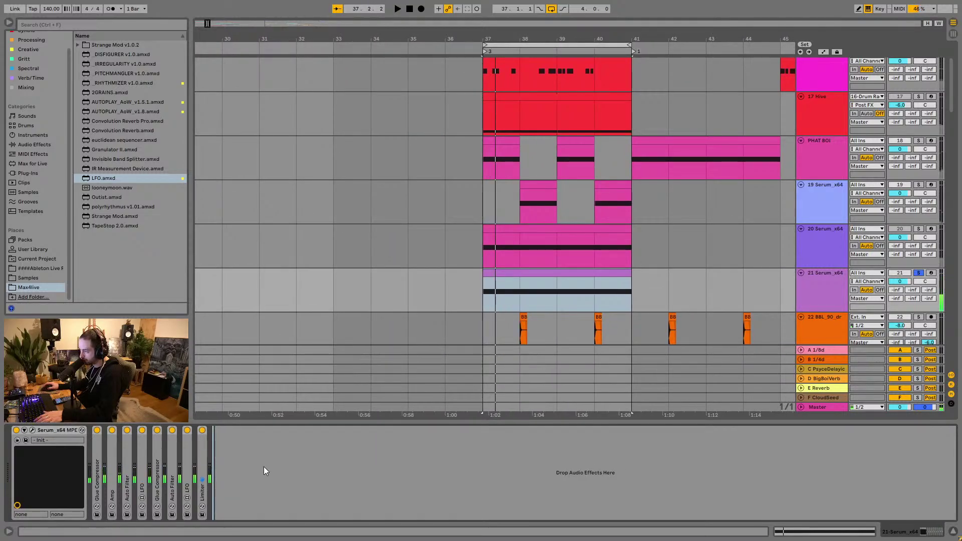
Step: Duplicate the second Glue Compressor and place the copy, unfolded, directly before the Limiter
click(158, 453)
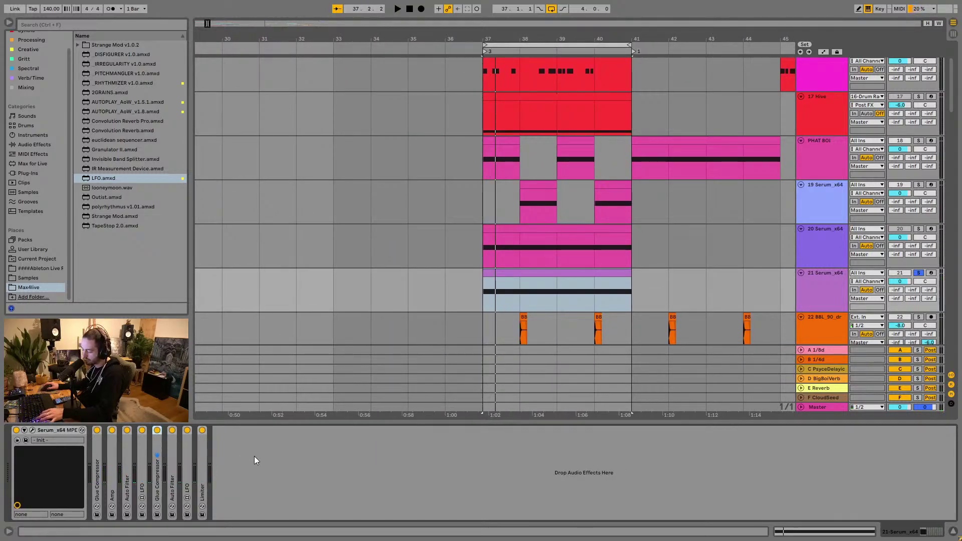
click(202, 462)
key(ctrl+v)
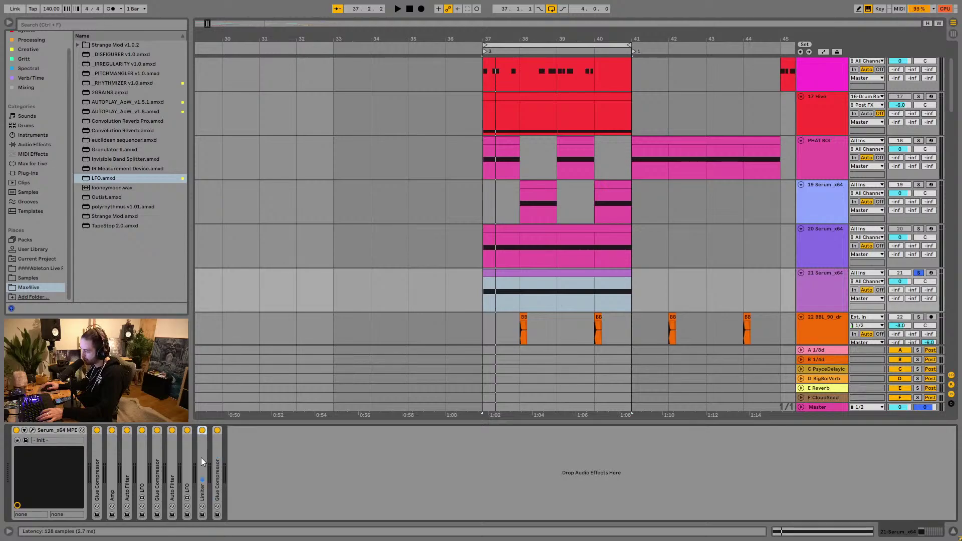
drag(227, 461, 205, 450)
double_click(204, 450)
Step: Raise the third Glue Compressor's makeup gain to about 3.8 dB during playback and fold the device
key(space)
click(281, 506)
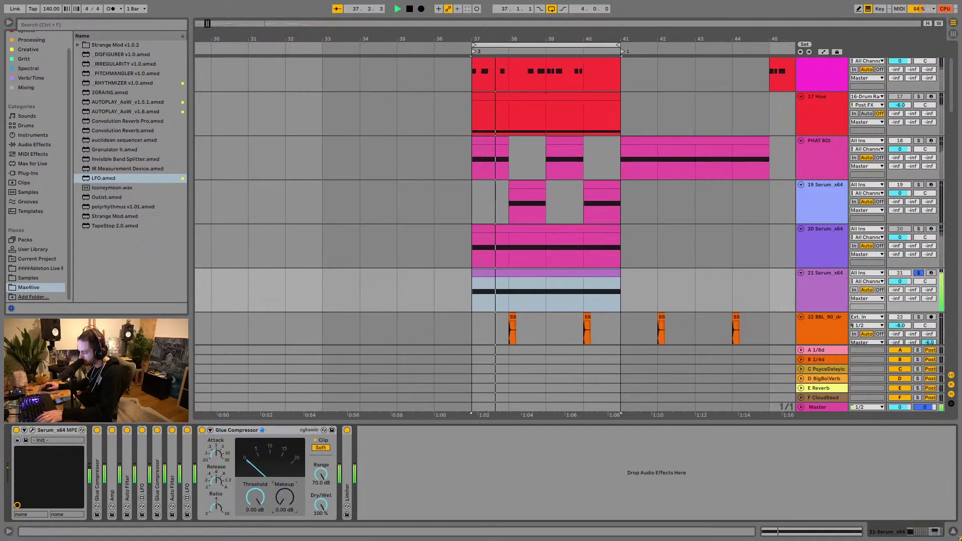
mouse_move(281, 507)
mouse_down()
mouse_move(281, 467)
mouse_move(285, 499)
mouse_up()
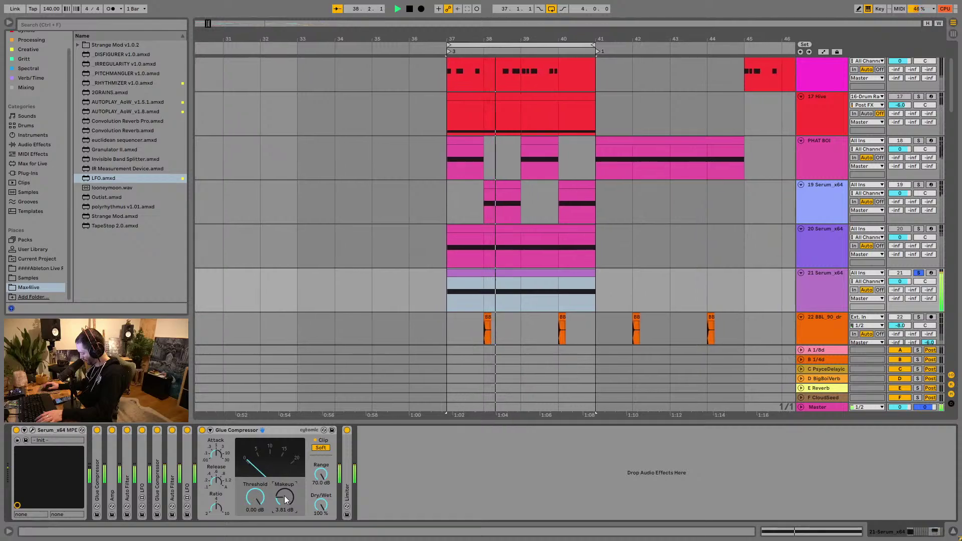
double_click(236, 432)
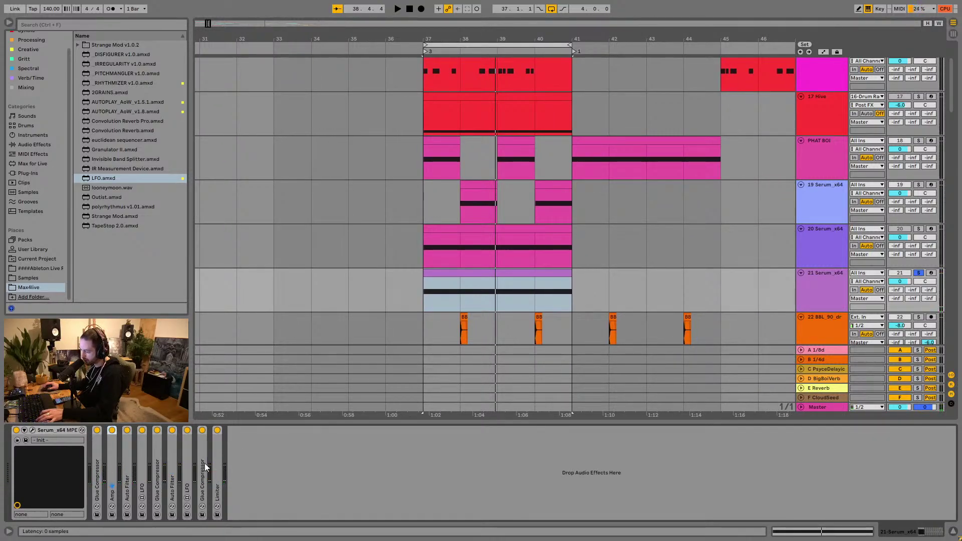
Step: Paste copies of the Amp and the Auto Filter between the third Glue Compressor and the Limiter
click(218, 452)
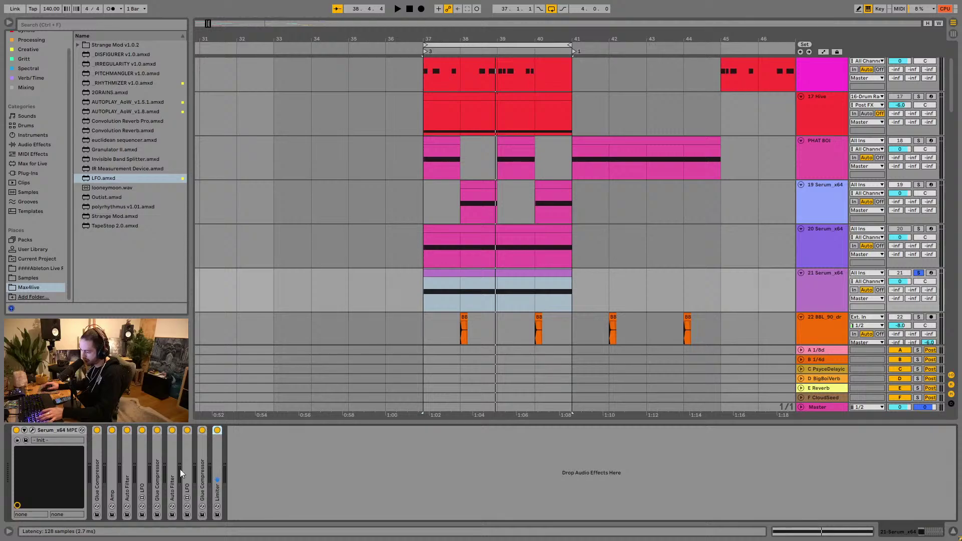
key(ctrl+z)
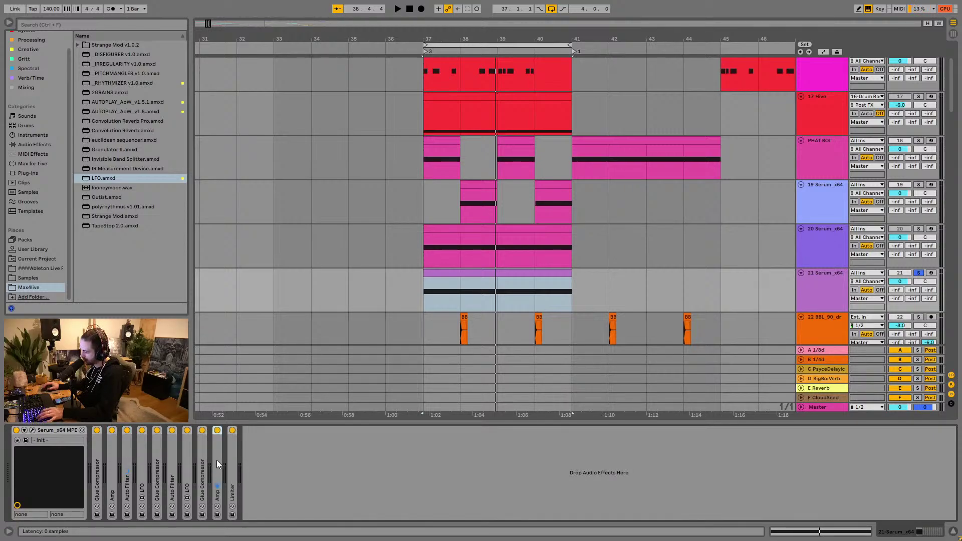
click(229, 457)
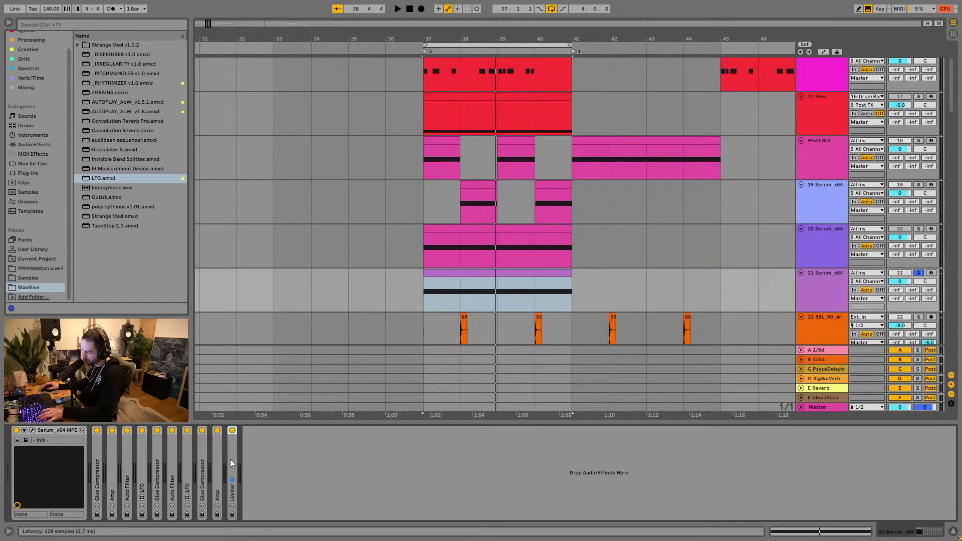
key(ctrl+z)
Step: Add a third Max for Live LFO before the Limiter, map it to the third Auto Filter's frequency and start playback
click(187, 471)
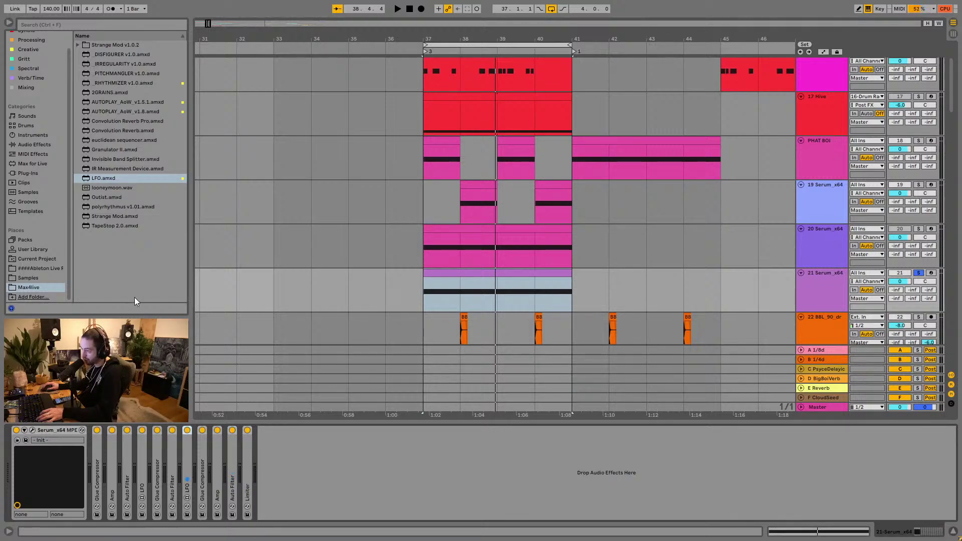
drag(108, 179, 235, 463)
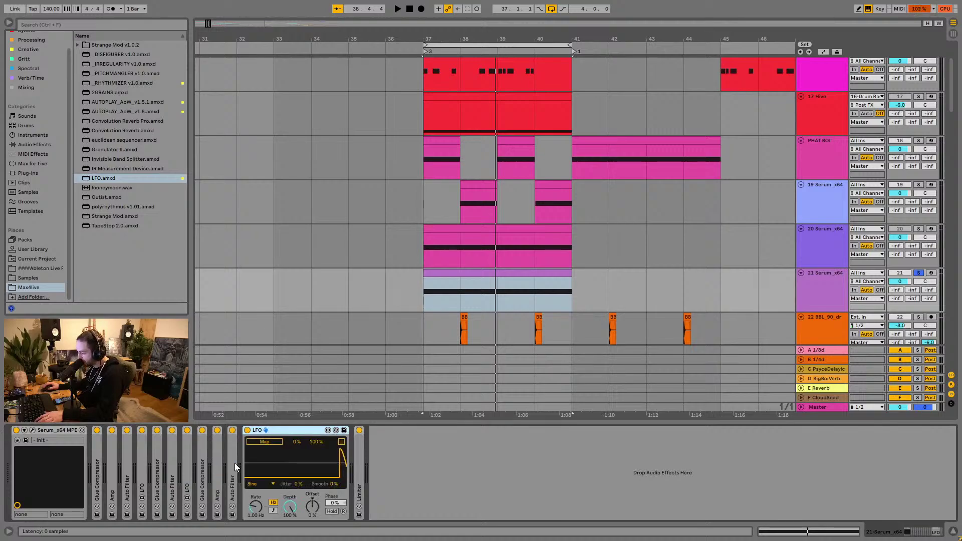
click(373, 455)
key(space)
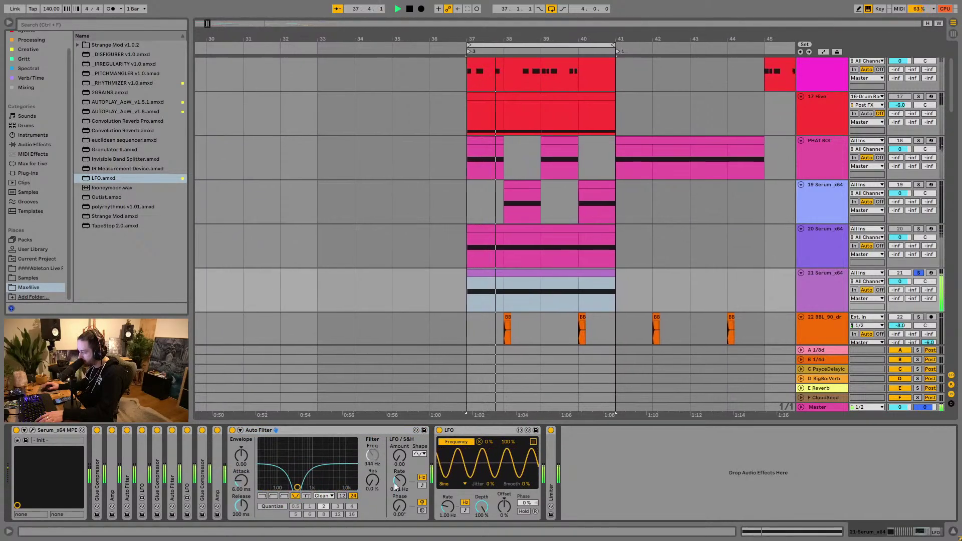
Step: Lower the second Amp's dry/wet to about 34% and fold the device
double_click(217, 470)
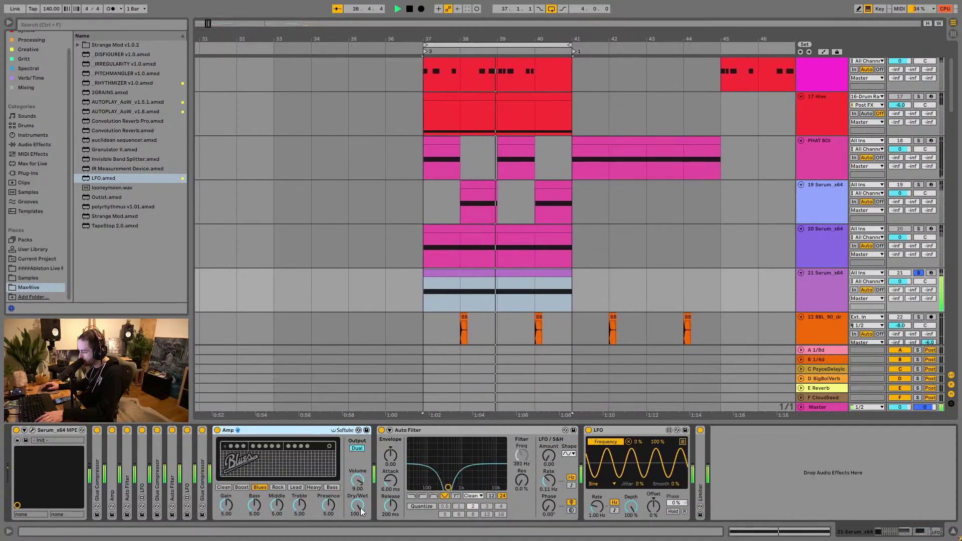
drag(358, 506, 359, 513)
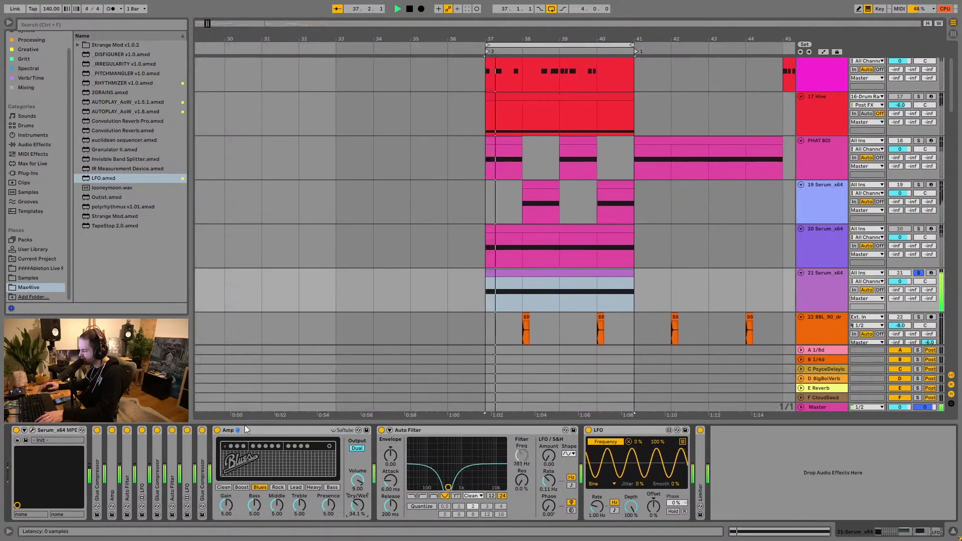
double_click(266, 430)
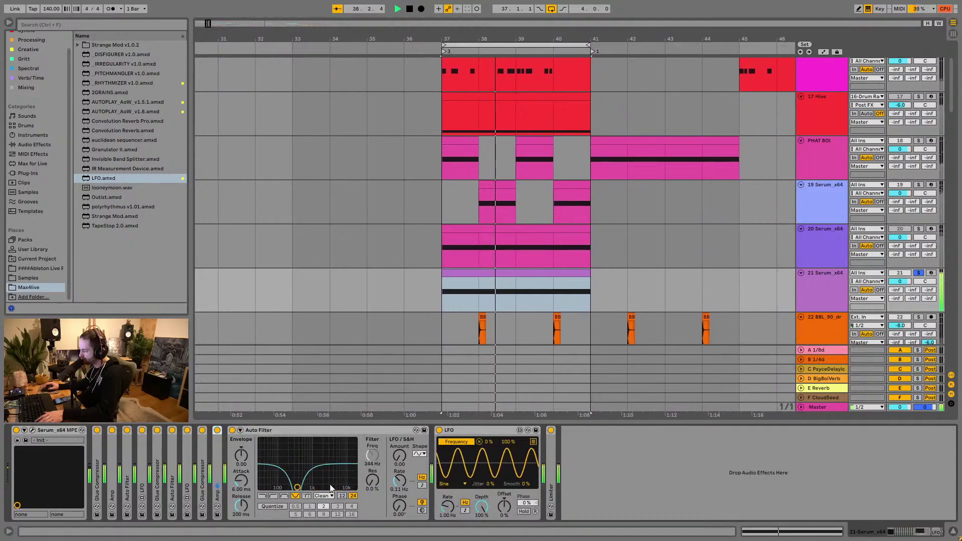
Step: Give the third LFO a Random shape with 100% smoothing, then fold it and its Auto Filter
click(455, 488)
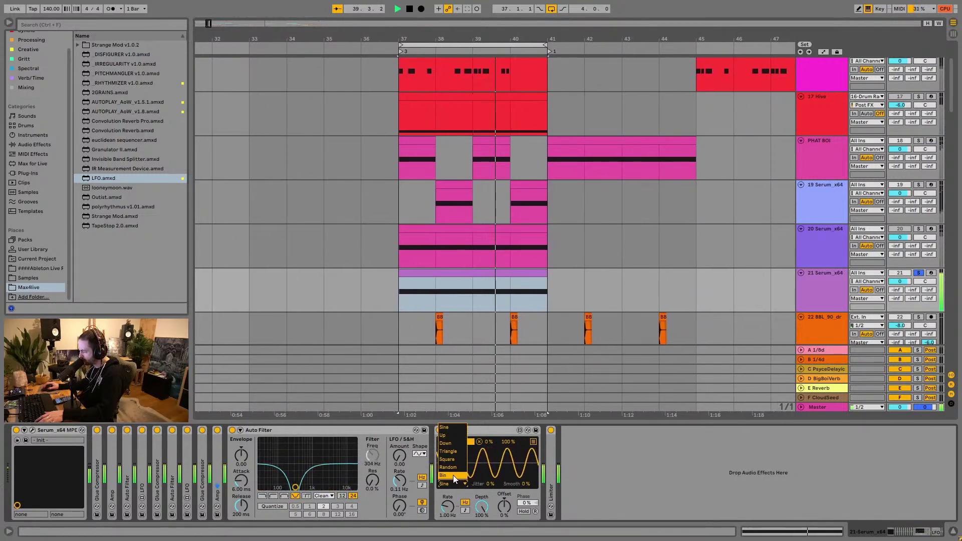
click(454, 470)
drag(526, 485, 526, 441)
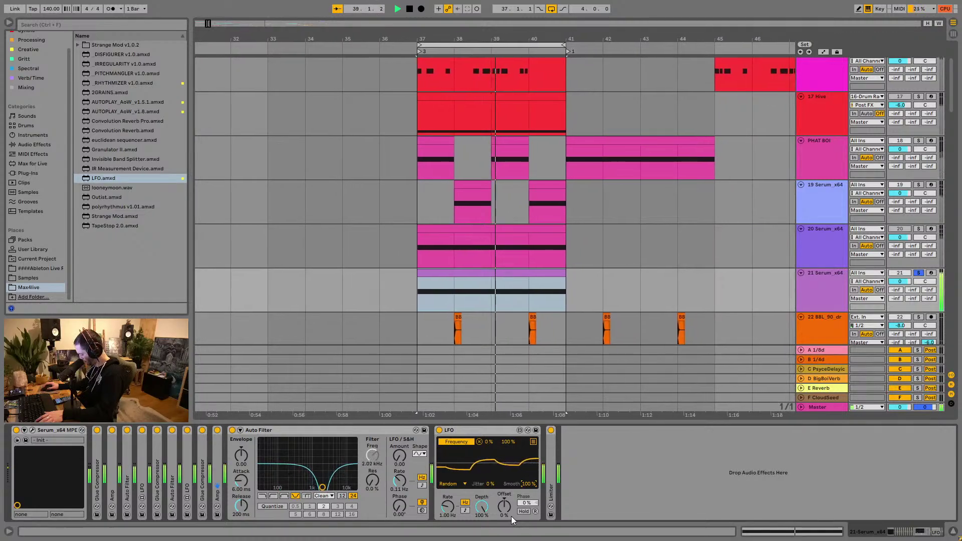
double_click(323, 429)
double_click(296, 426)
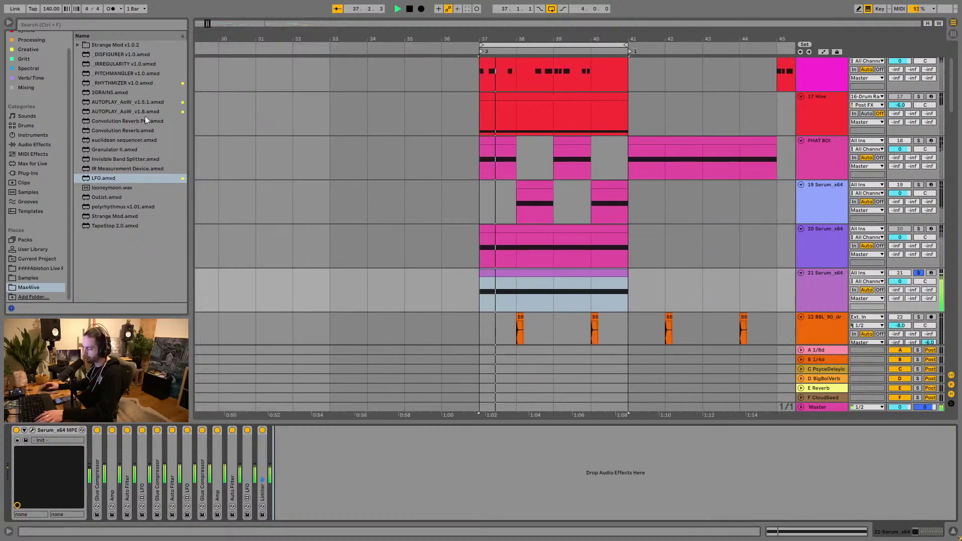
Step: Search the audio effects library for "voco"
click(53, 24)
click(36, 144)
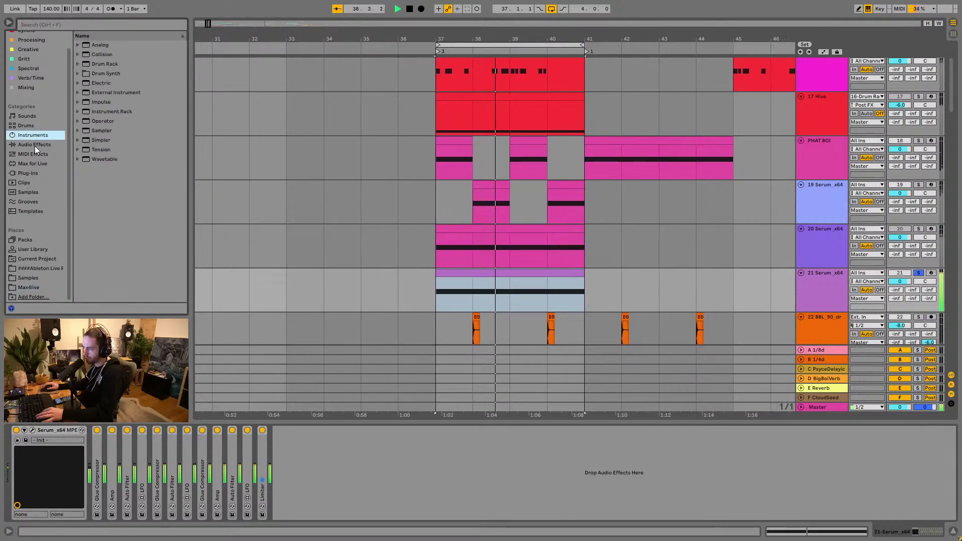
click(34, 173)
click(36, 135)
click(48, 25)
click(36, 145)
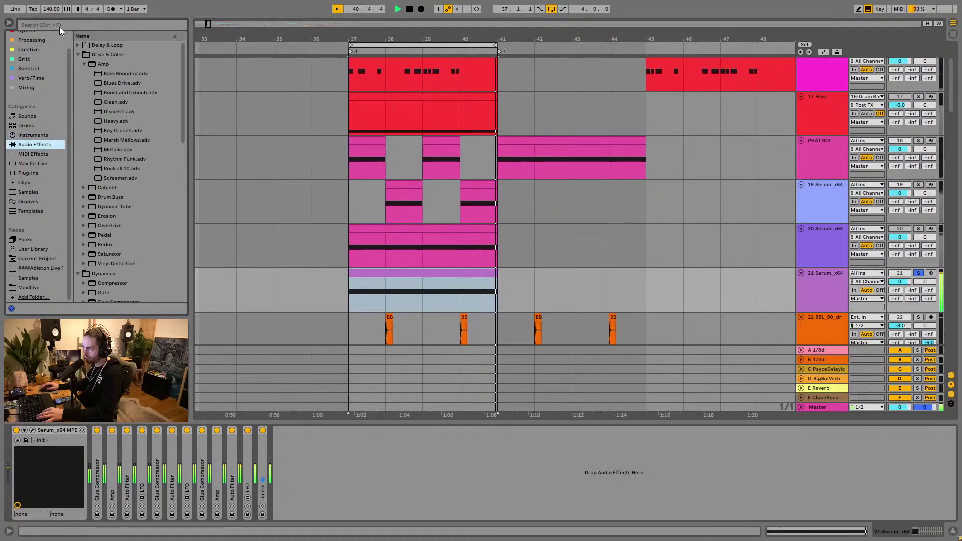
click(59, 25)
text(vo)
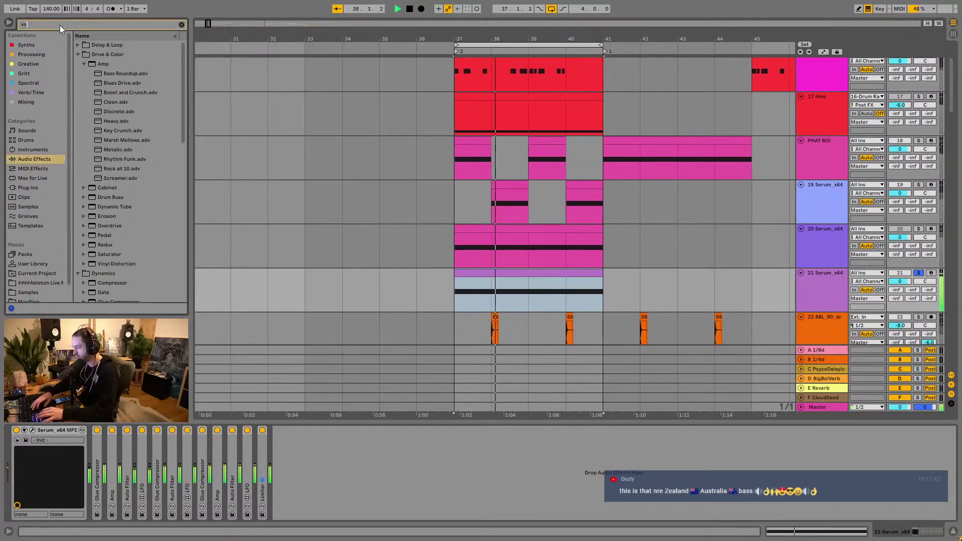
text(cal)
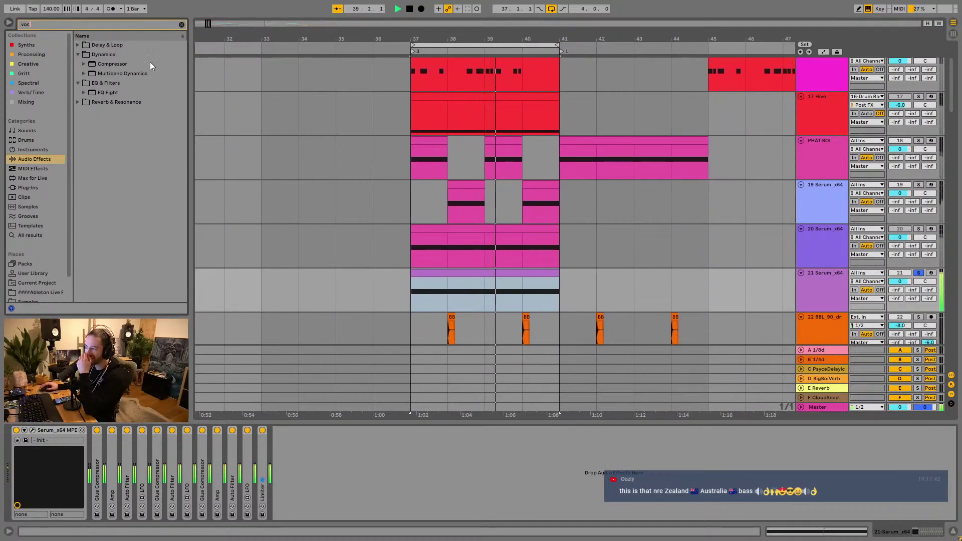
key(BackSpace)
key(BackSpace)
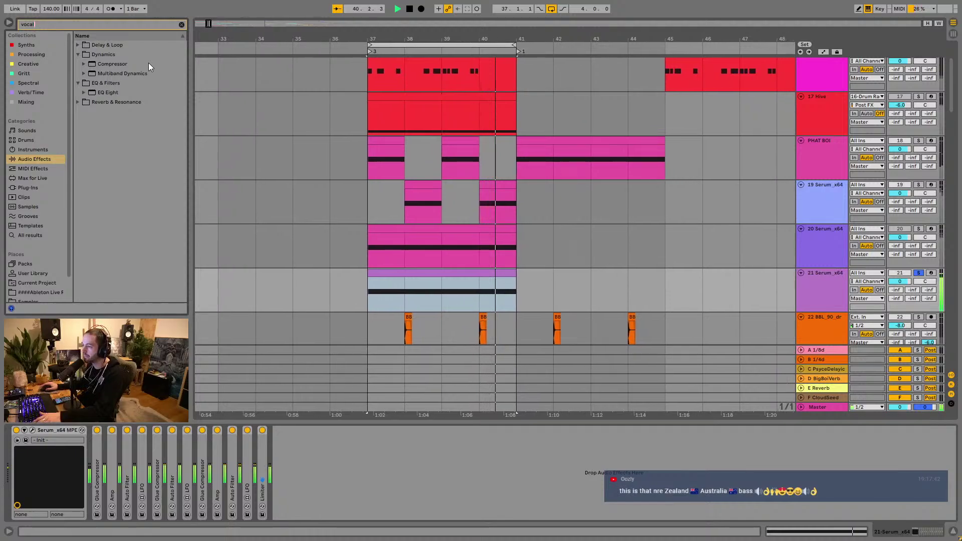
text(o)
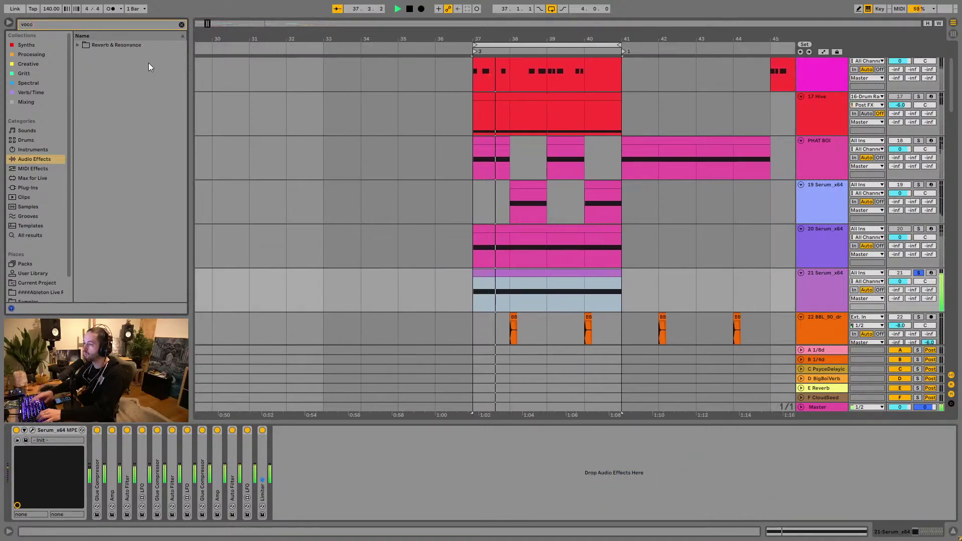
Step: Insert a Vocoder between the third LFO and the Limiter and set its carrier to External
click(77, 45)
click(83, 54)
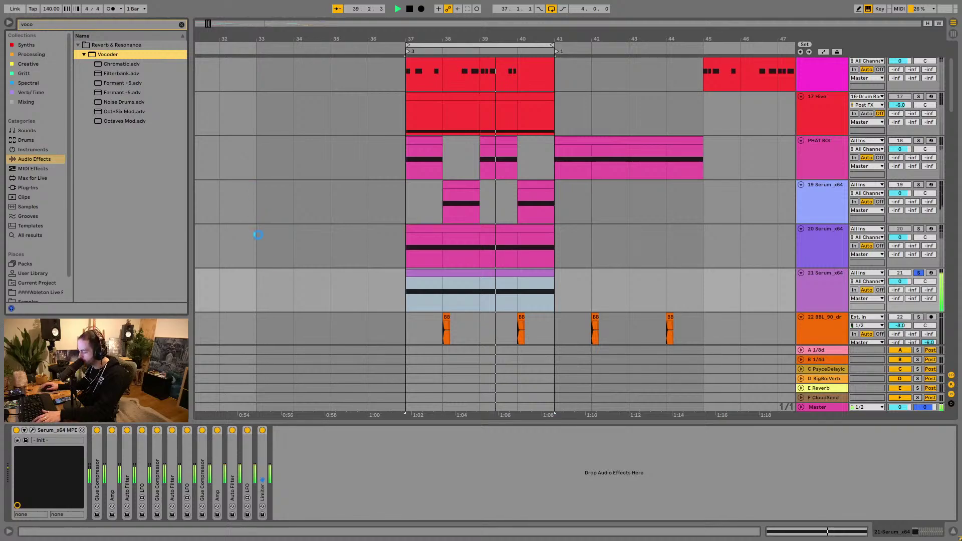
drag(264, 441, 264, 444)
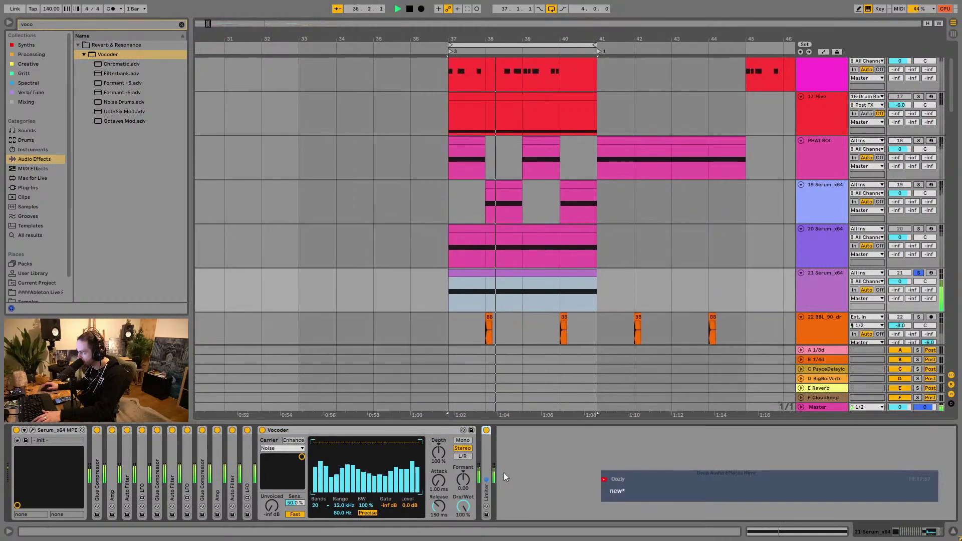
click(284, 449)
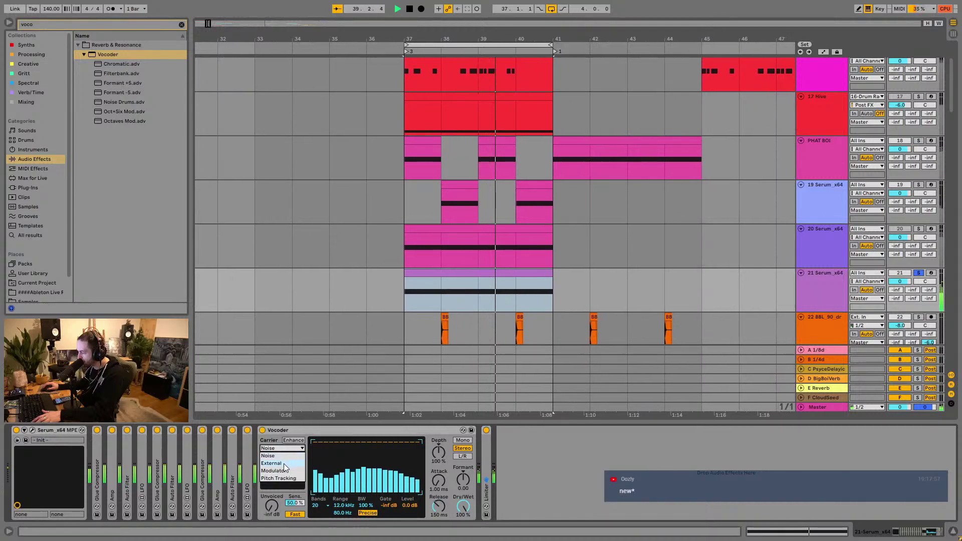
click(287, 450)
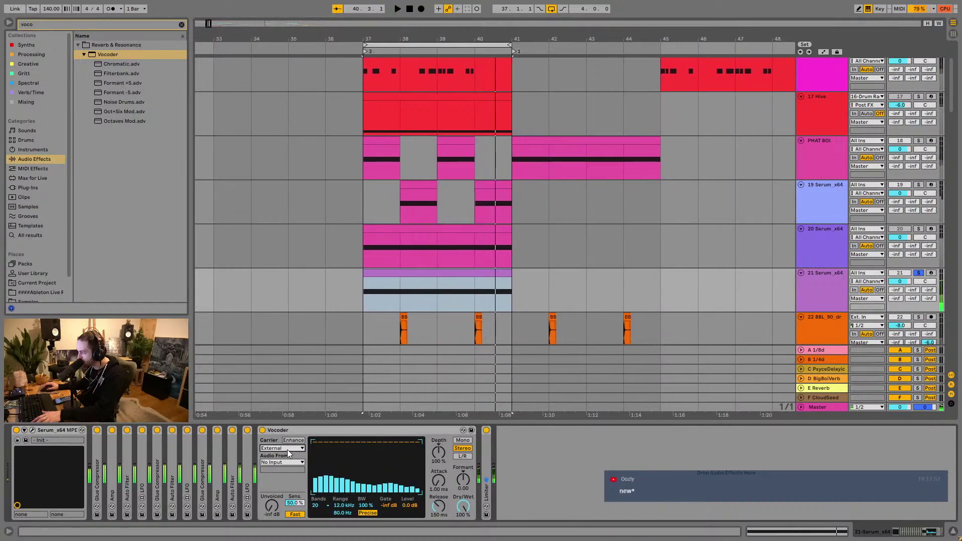
Step: Switch the Vocoder's carrier to Modulator, keep its depth at 100% and raise the formant to 36
click(271, 463)
click(282, 449)
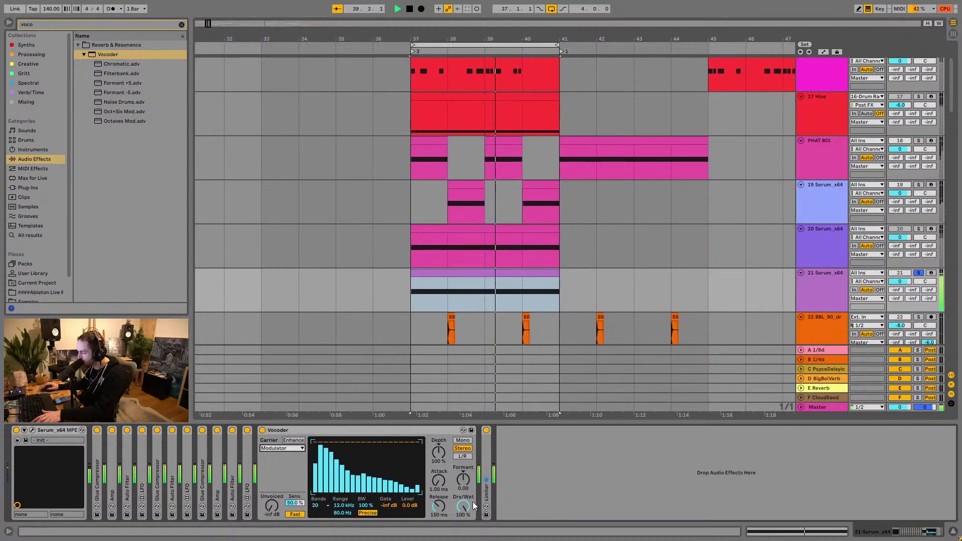
drag(441, 465, 442, 441)
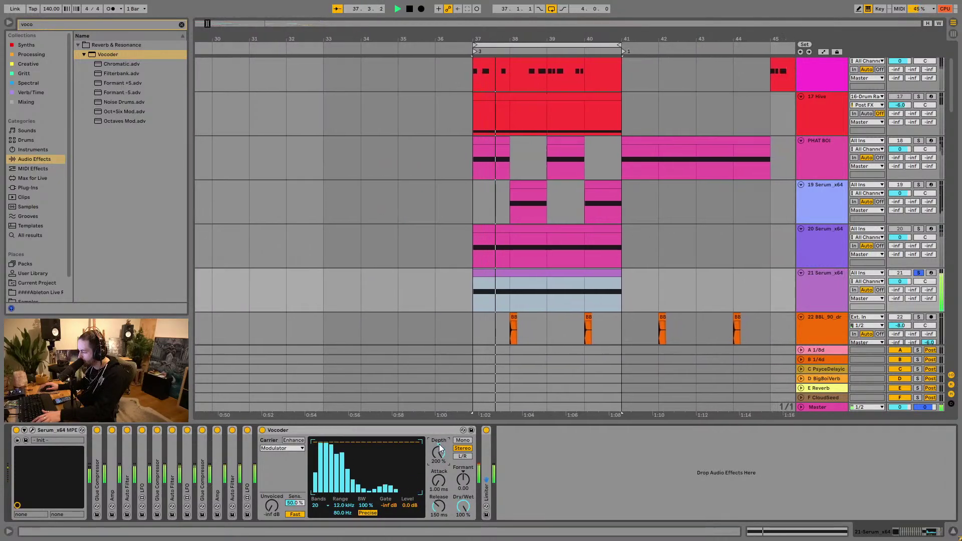
drag(439, 447, 466, 477)
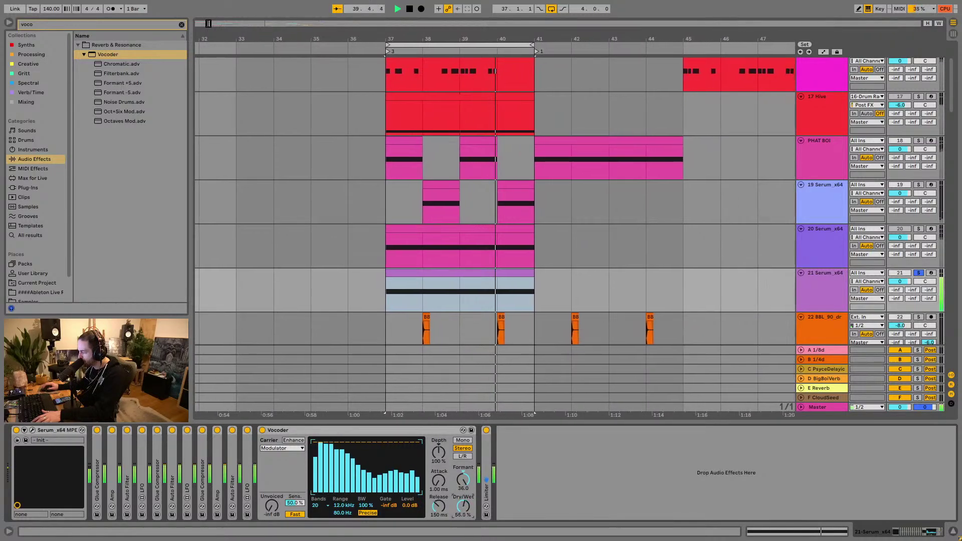
Step: Set the Vocoder's dry/wet to 31%, release to 2.86 s and bands to 40, and attenuate its lowest bands
drag(463, 506, 463, 410)
click(463, 479)
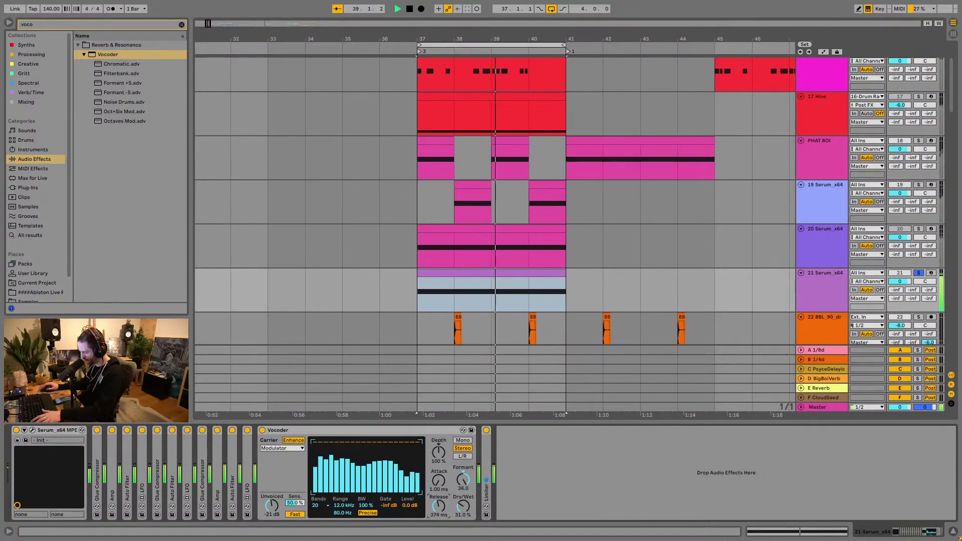
drag(438, 506, 438, 518)
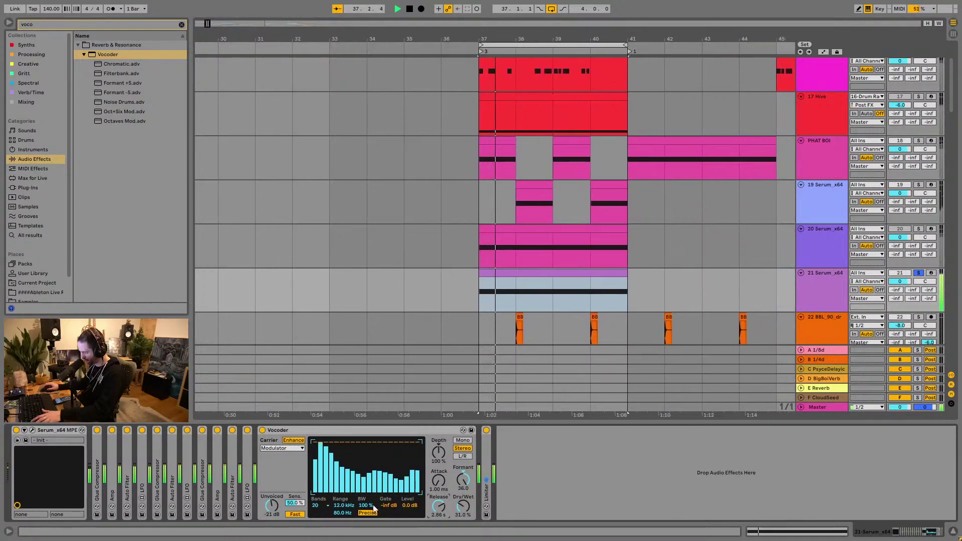
click(344, 505)
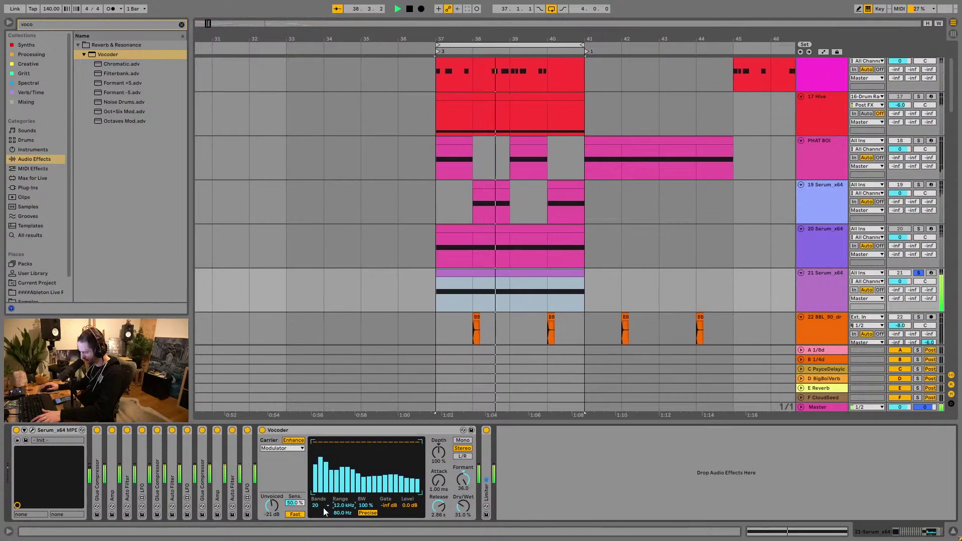
drag(322, 505, 319, 481)
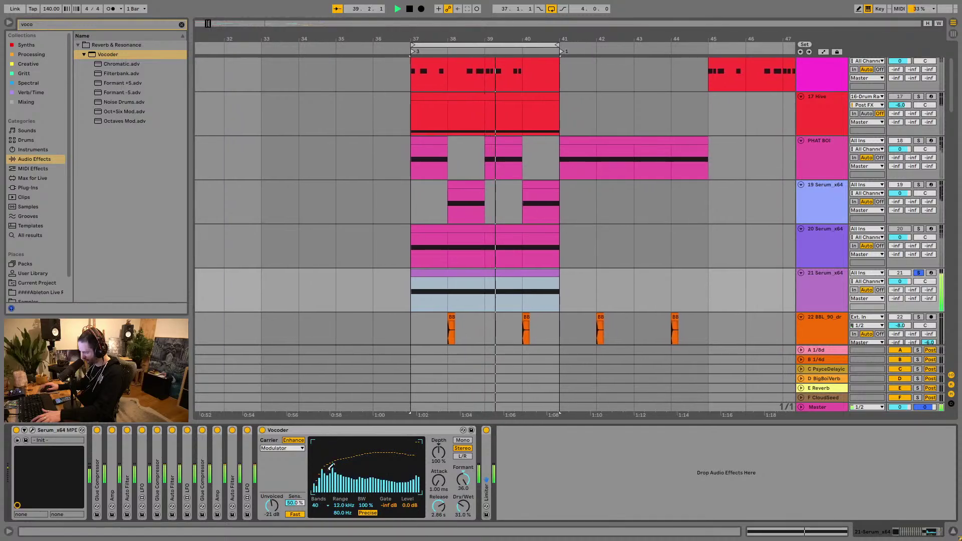
Step: Compare the bass with the Vocoder bypassed, re-enable it and fold the device
click(263, 430)
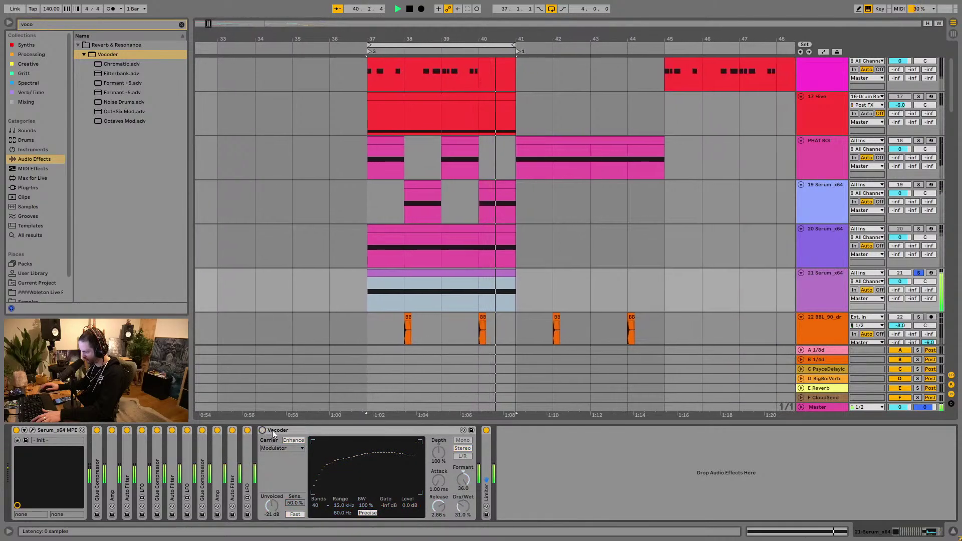
click(262, 430)
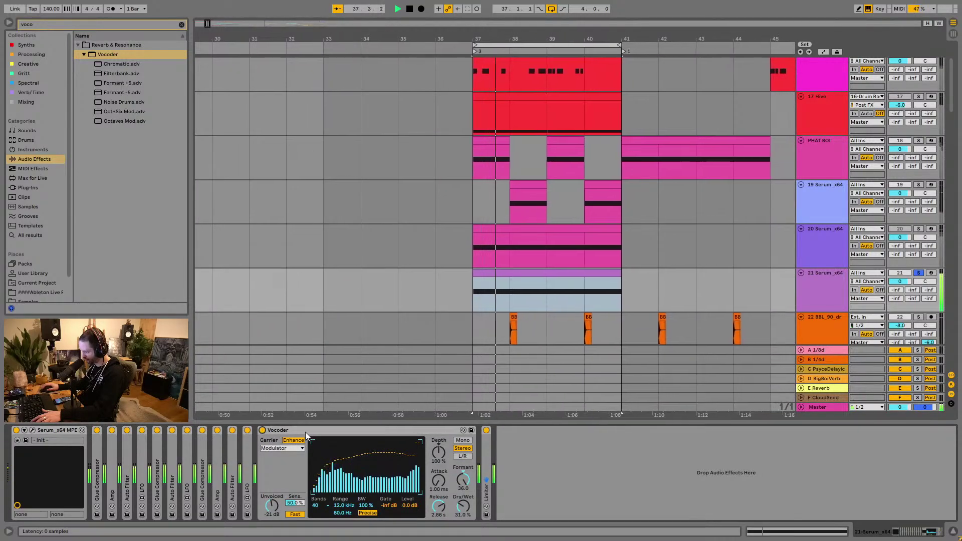
double_click(323, 429)
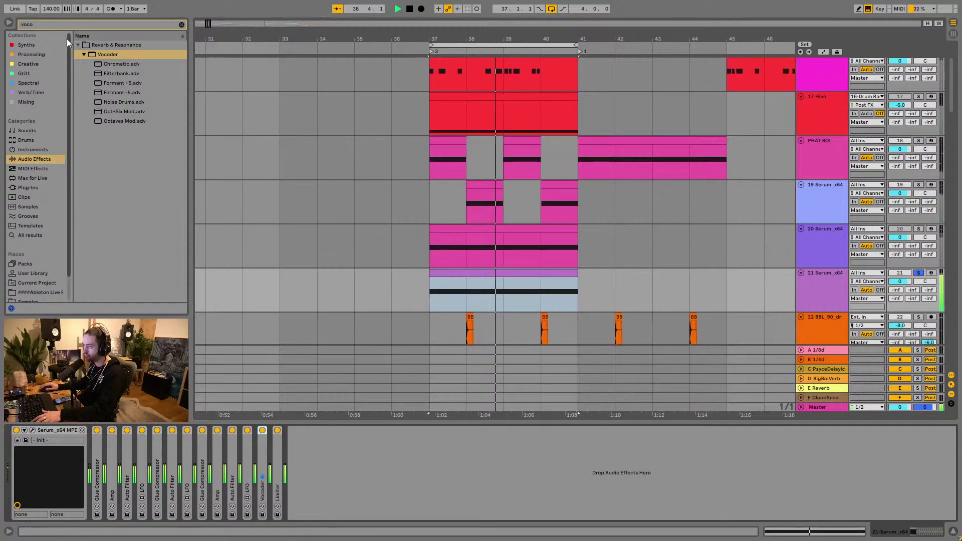
Step: Search the audio effects for "ott" and insert the OTT preset of Multiband Dynamics between the Vocoder and the Limiter
key(ctrl+f)
text(lo)
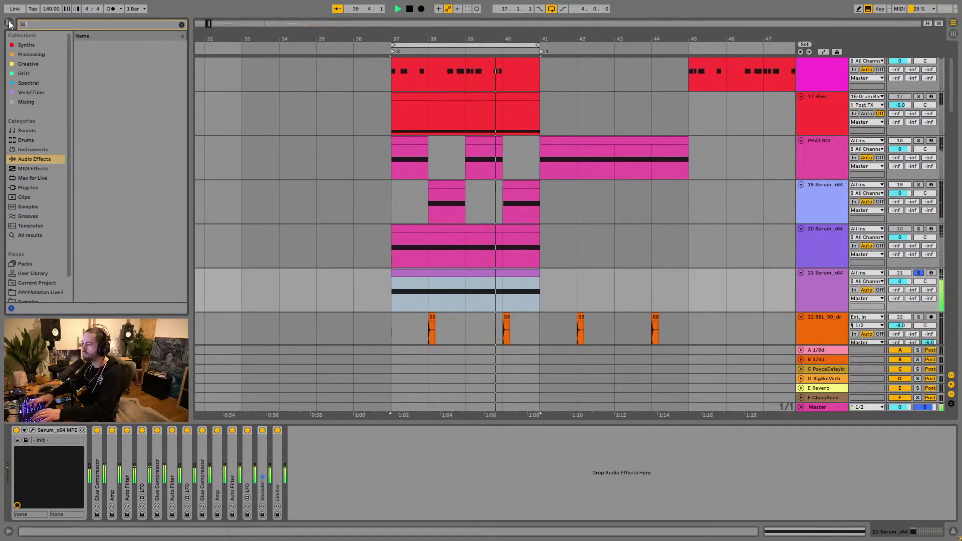
key(BackSpace)
key(BackSpace)
text(ott)
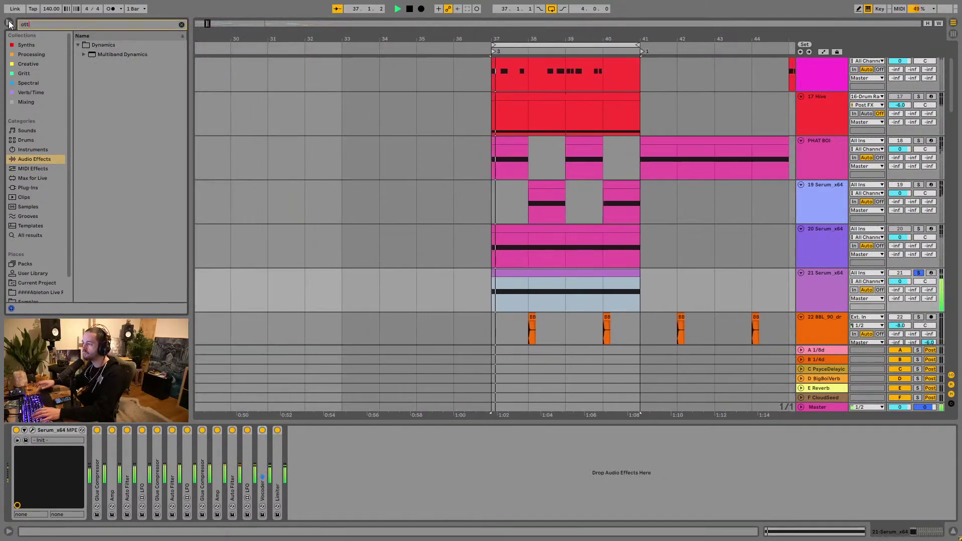
click(90, 55)
double_click(115, 65)
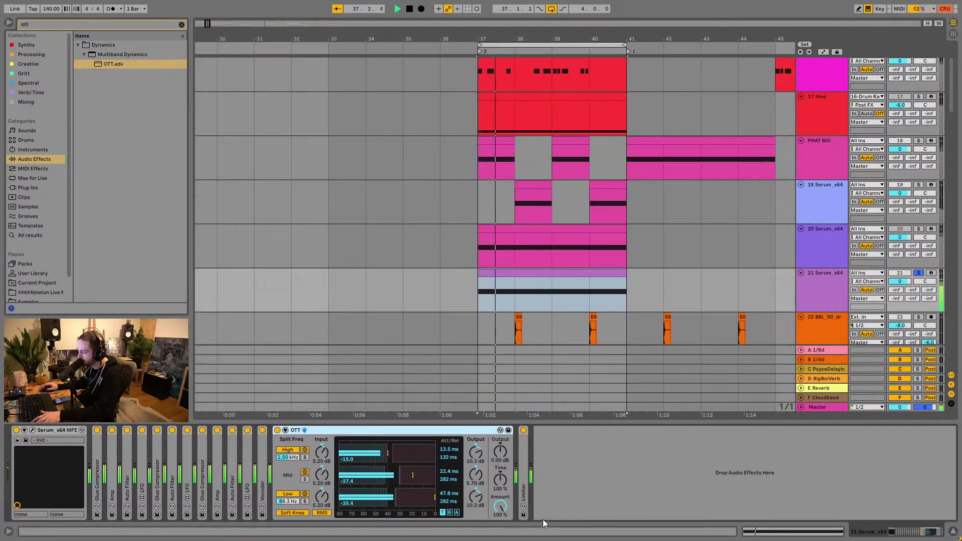
Step: Lower OTT's amount to 38% and fold the device
drag(500, 506, 500, 537)
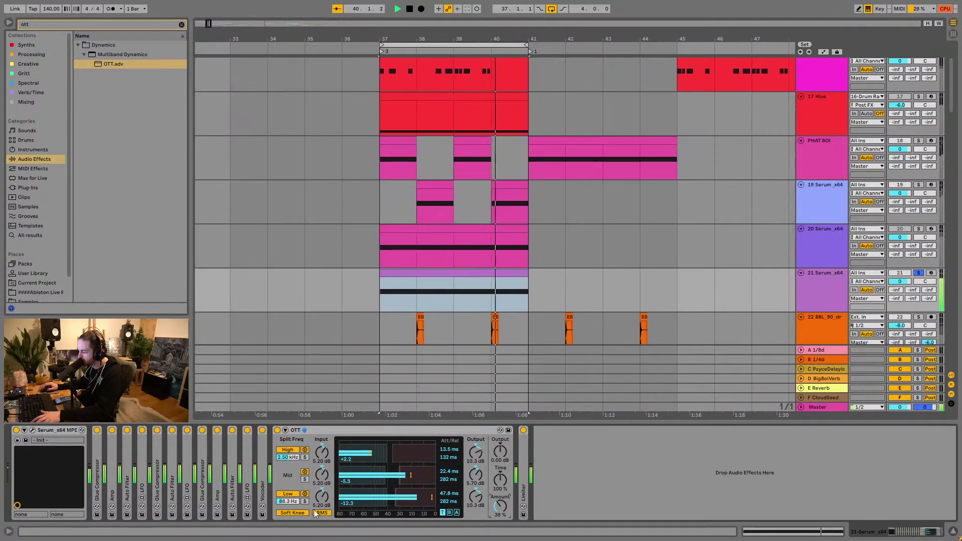
double_click(232, 489)
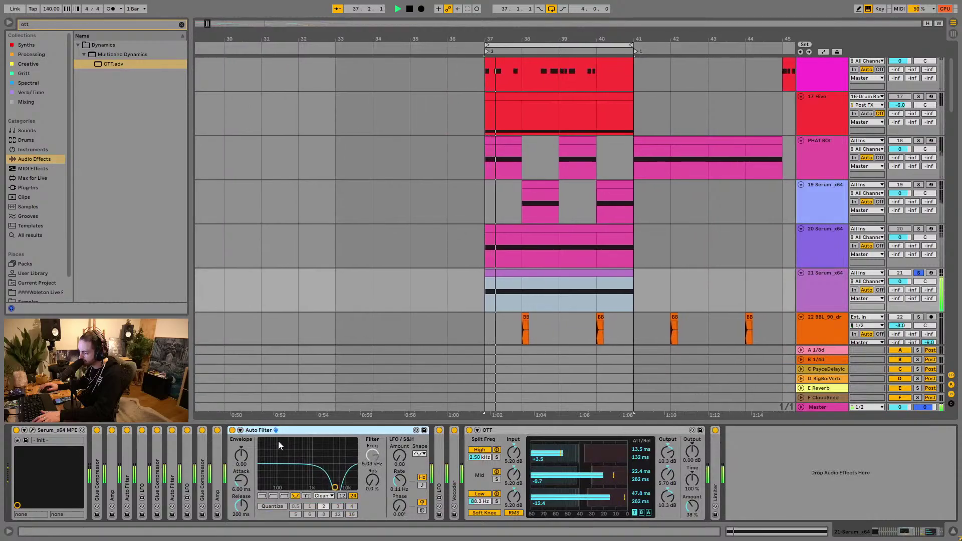
double_click(276, 430)
double_click(291, 430)
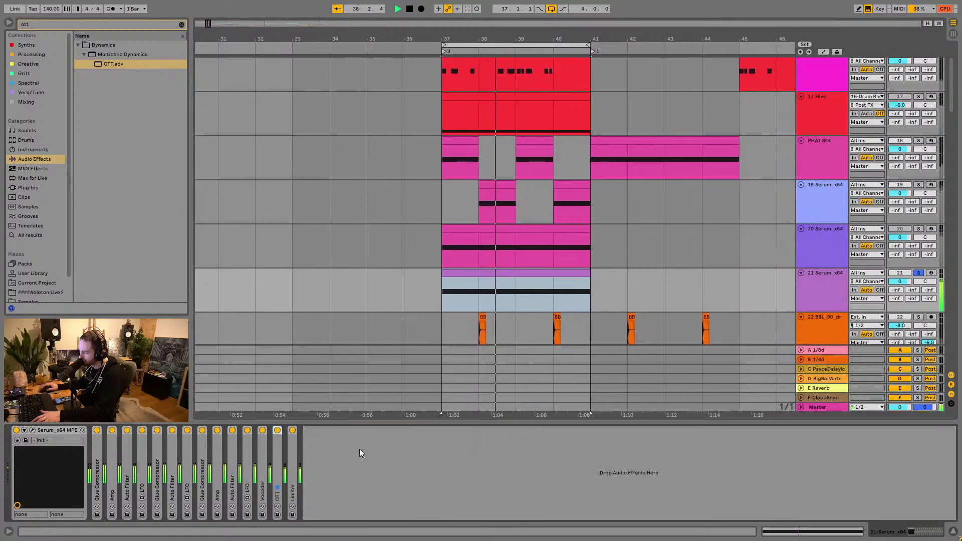
Step: Search the plug-ins for "gate", insert Gatekeeper after the Limiter and reposition its window
click(403, 482)
click(181, 24)
text(gate)
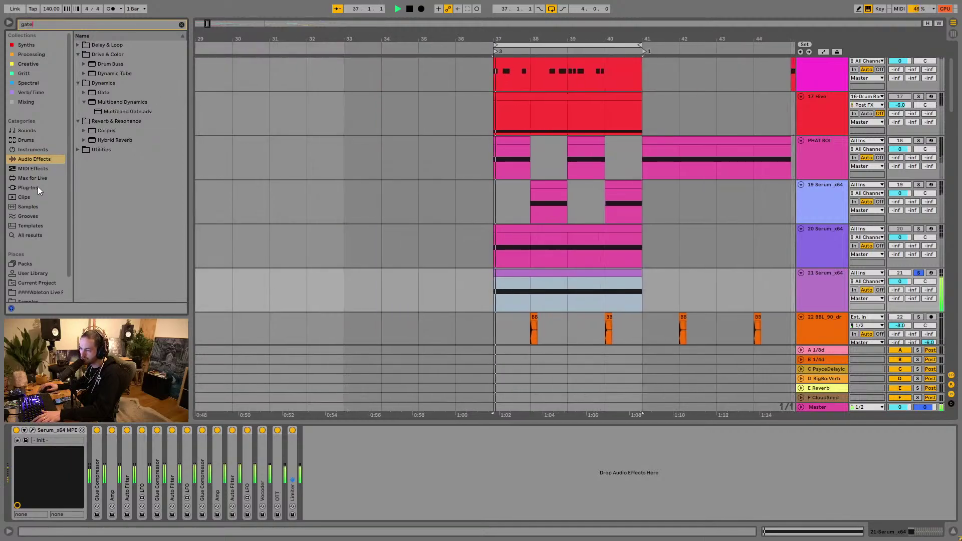
click(35, 188)
click(78, 45)
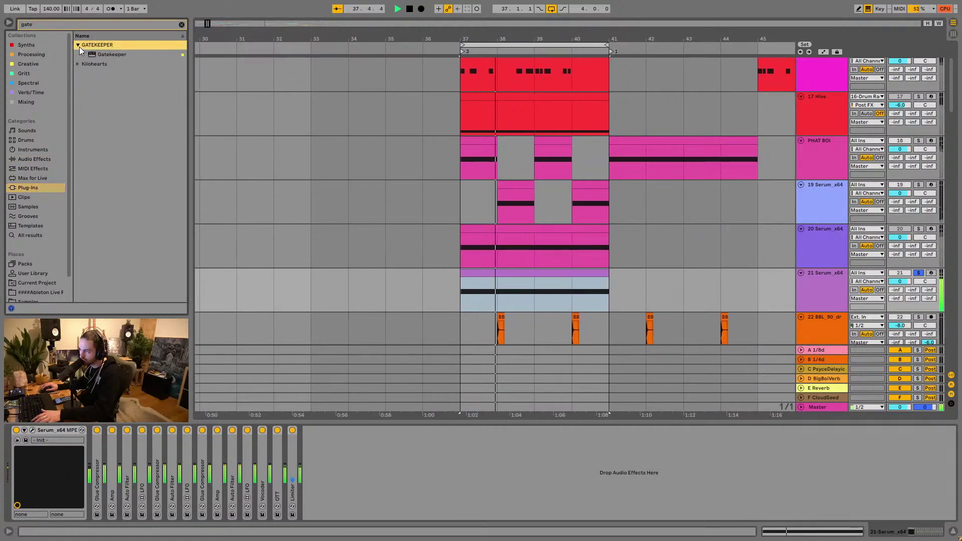
double_click(108, 54)
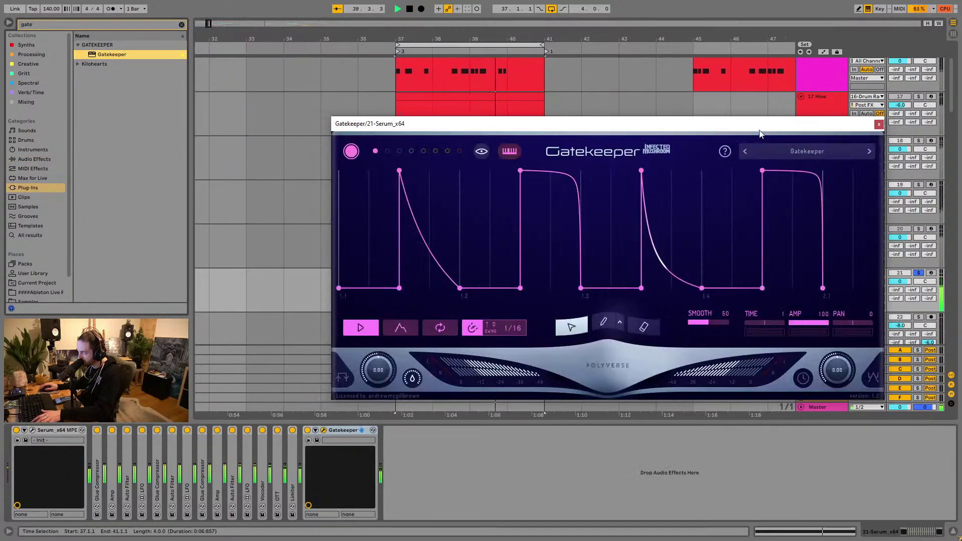
drag(766, 125, 637, 178)
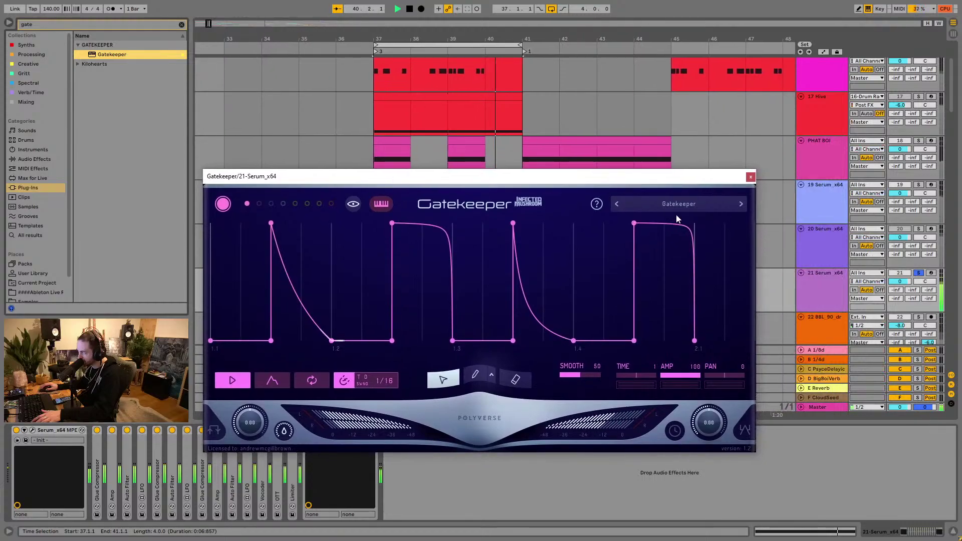
Step: Try Gatekeeper's Palm Mute preset from the Rhythmic category
click(685, 205)
mouse_move(651, 257)
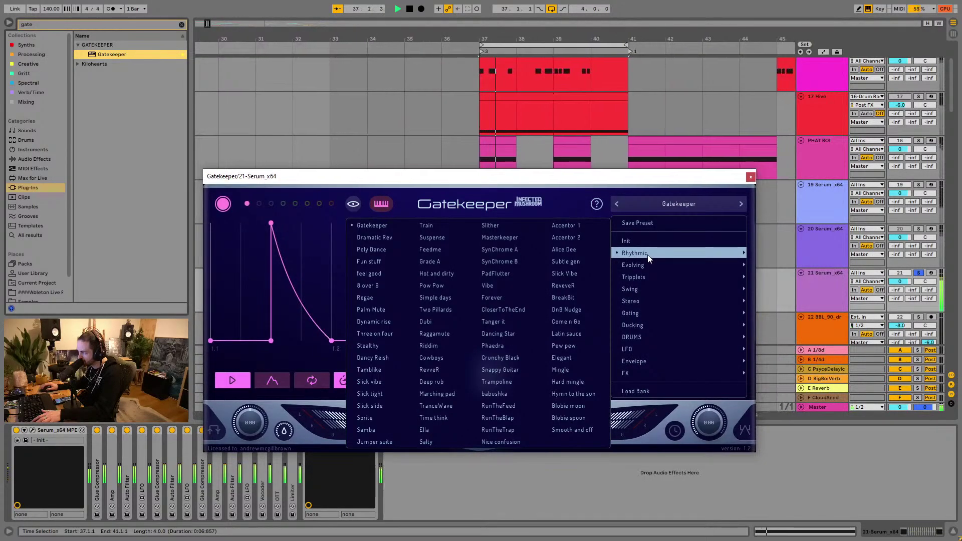
click(403, 311)
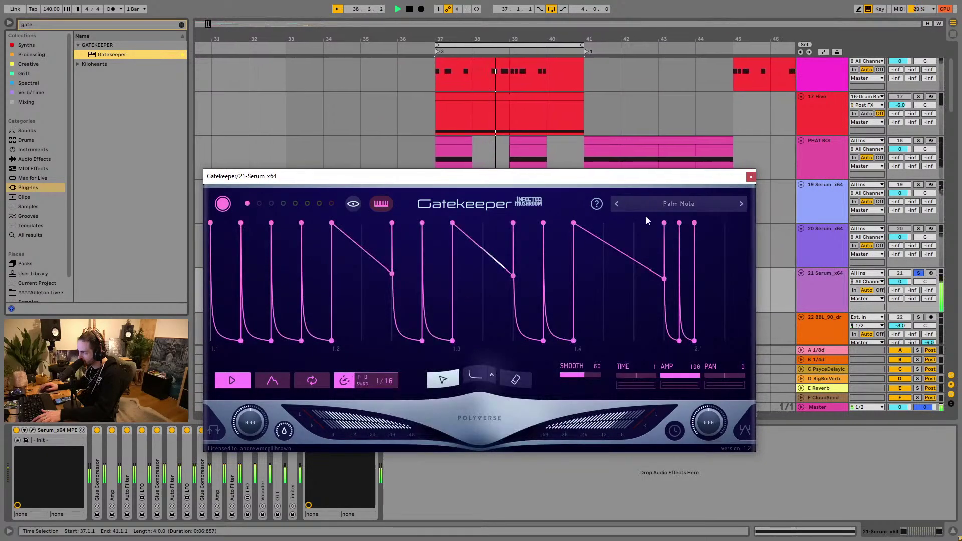
Step: Load Gatekeeper's Snappy Guitar preset from the Rhythmic category and close the plug-in window
click(681, 202)
mouse_move(633, 254)
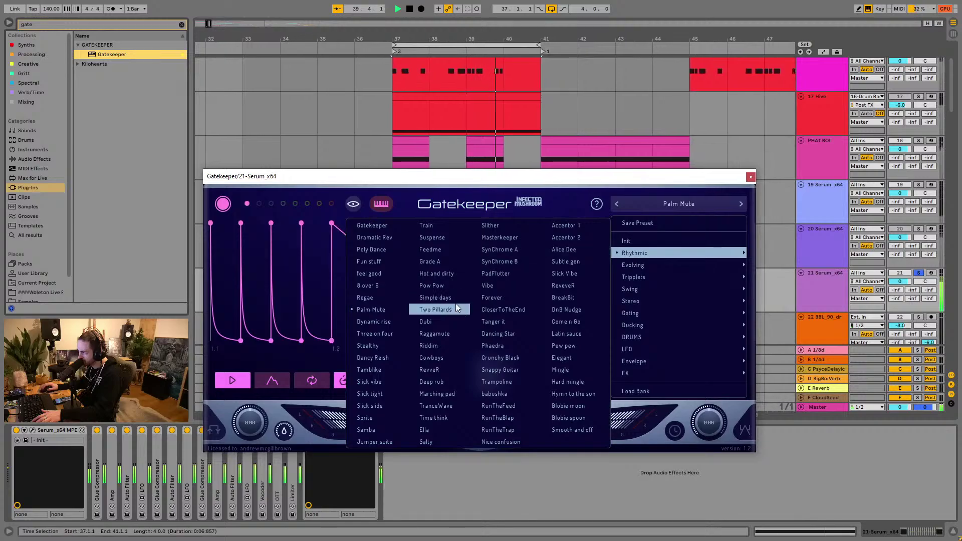
click(509, 369)
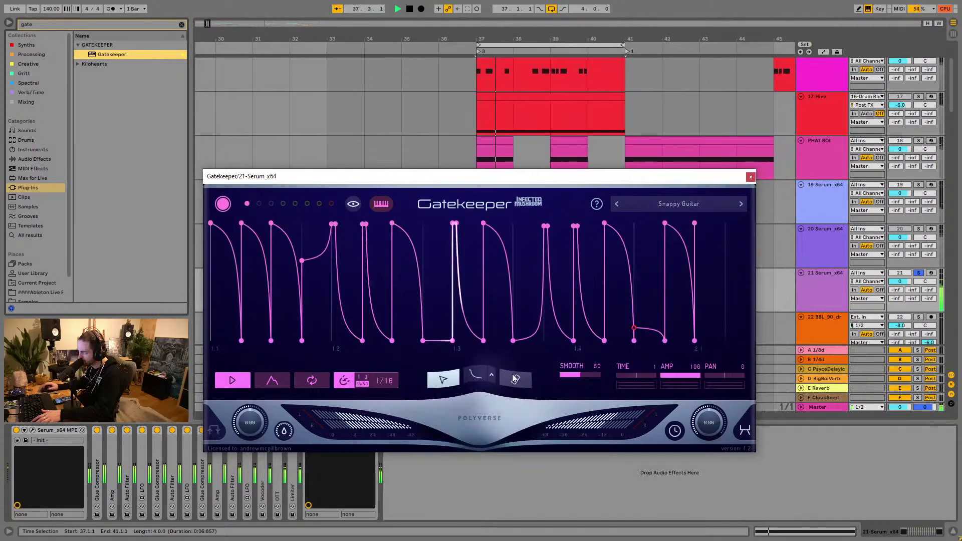
click(682, 206)
mouse_move(646, 253)
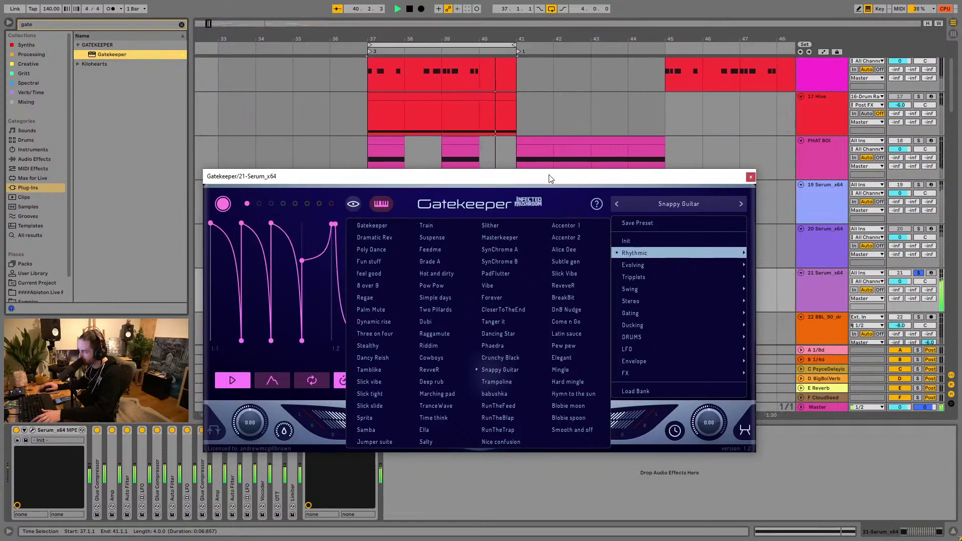
click(751, 177)
click(751, 177)
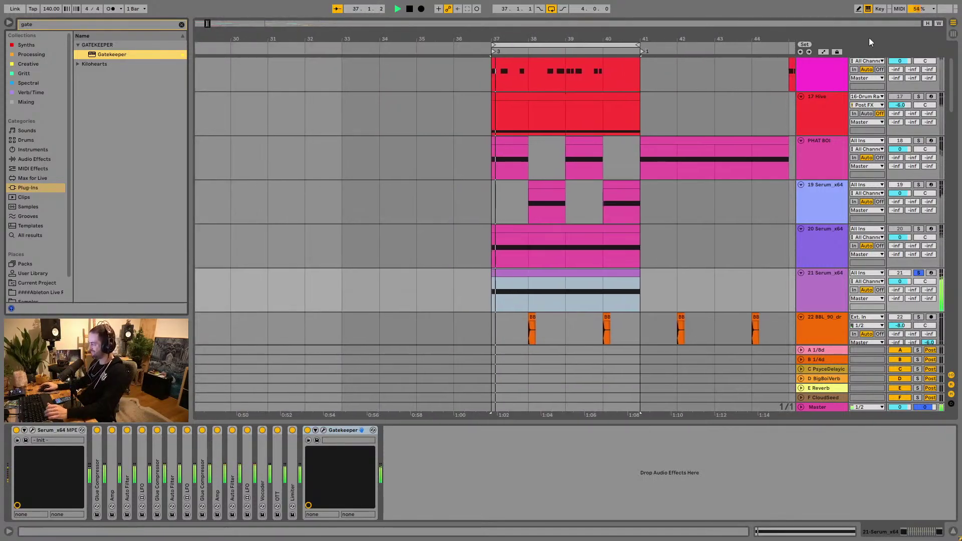
Step: Audition the Drum Rack with the bass, and solo the PHAT BOI and 19 Serum_x64 tracks alongside 21 Serum_x64
scroll(758, 140, up, 5)
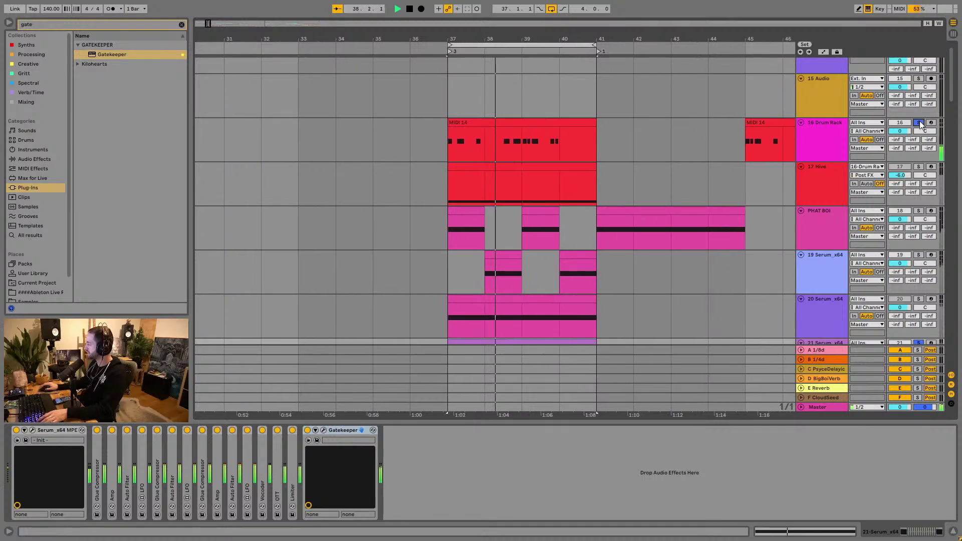
click(919, 123)
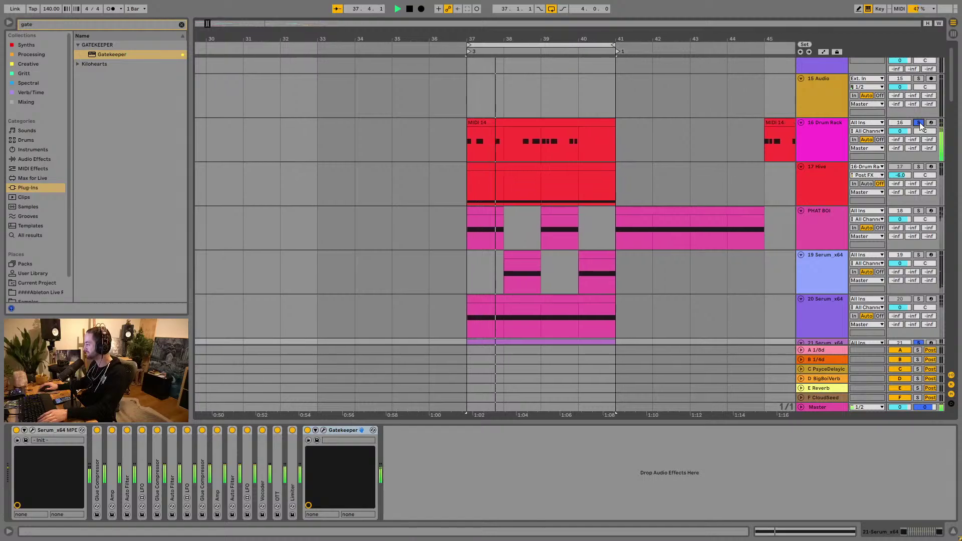
click(918, 211)
scroll(914, 235, down, 1)
click(918, 244)
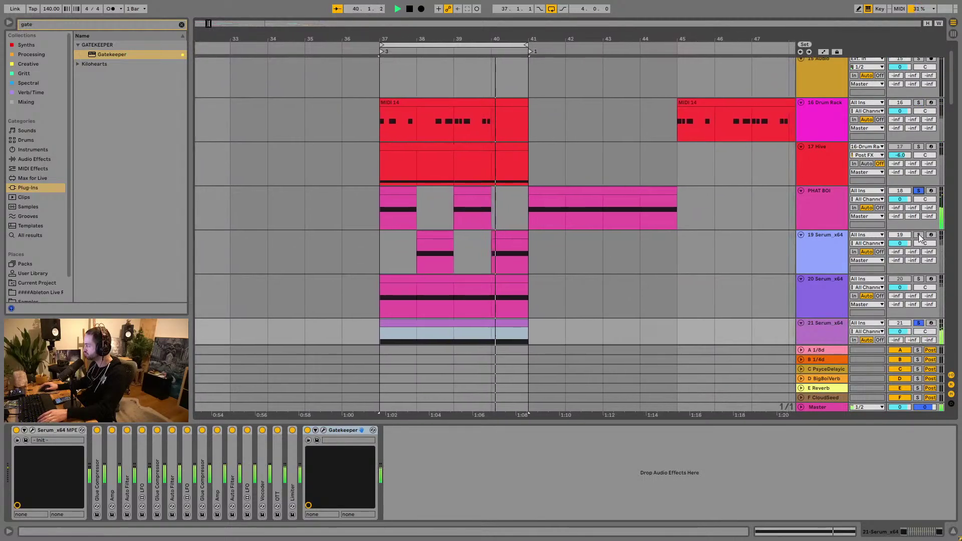
scroll(624, 266, down, 5)
scroll(603, 271, down, 1)
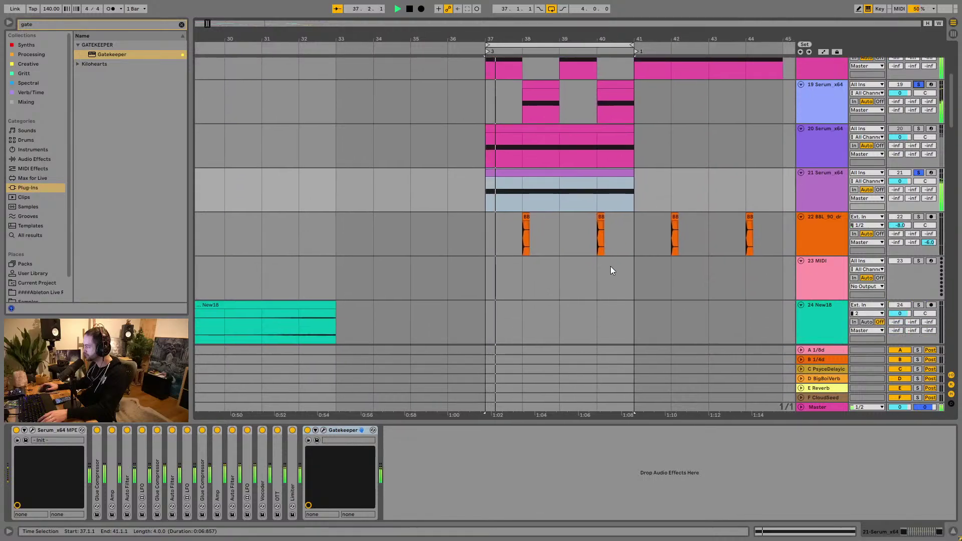
Step: Search the plug-ins for "pro q" and add FabFilter Pro-Q 3 to the 21 Serum_x64 track
click(49, 23)
key(BackSpace)
key(BackSpace)
key(BackSpace)
key(BackSpace)
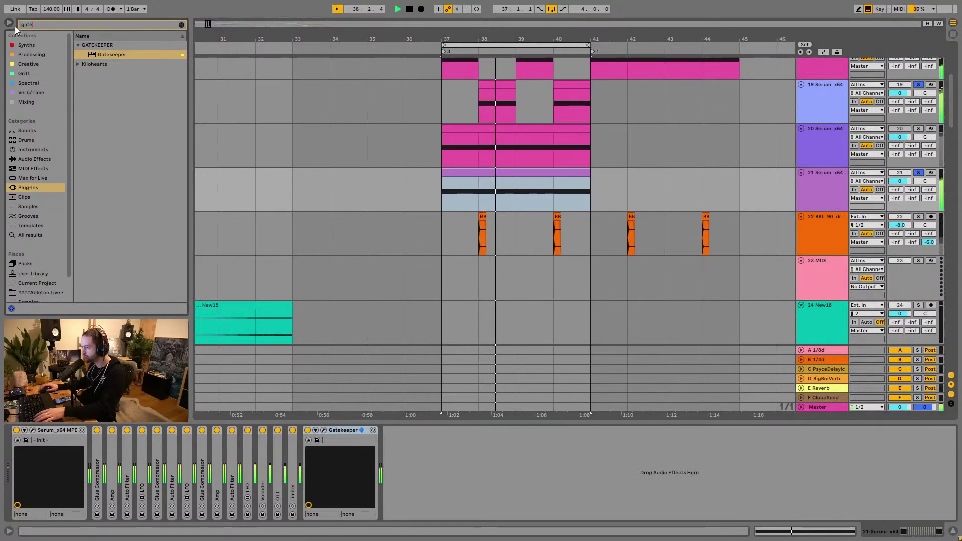
text(pro q)
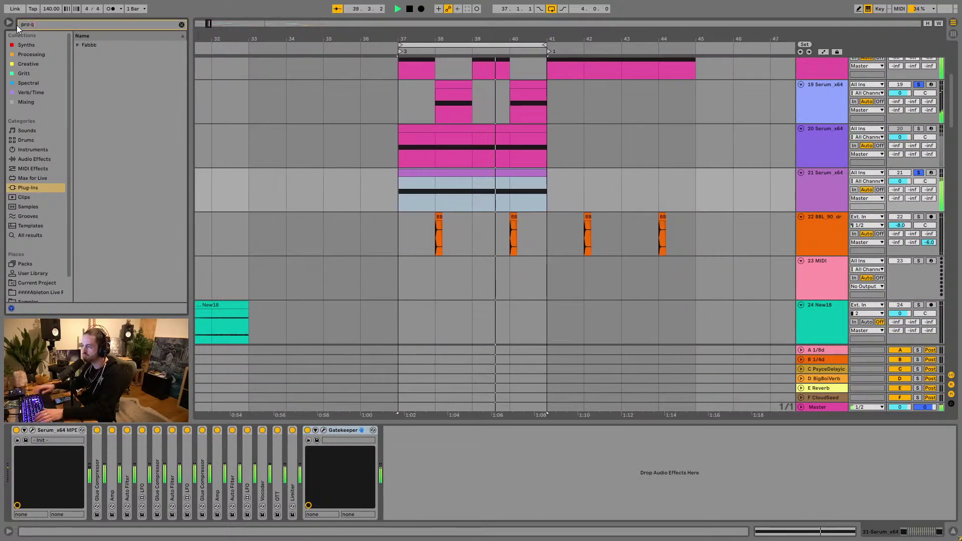
double_click(106, 53)
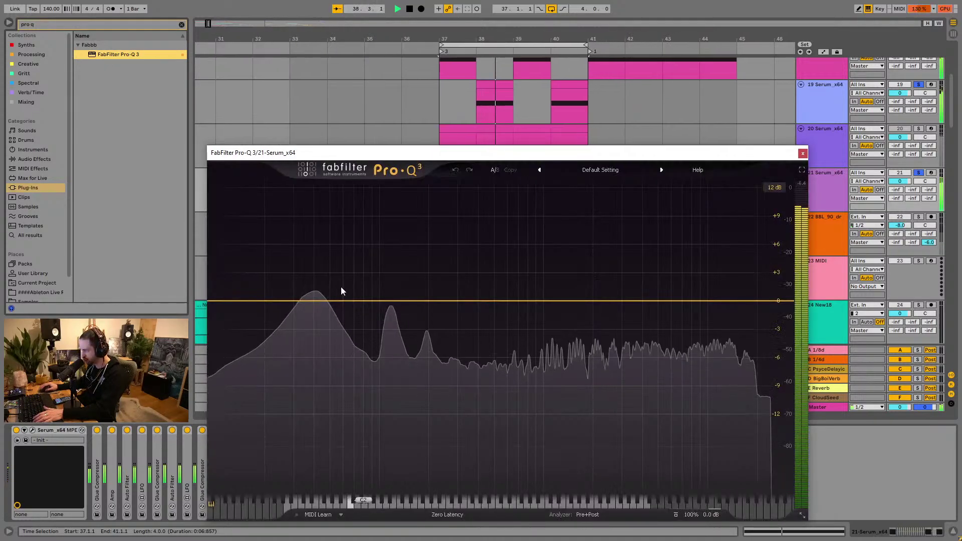
Step: Add a low-cut band in Pro-Q 3 and raise its frequency to about 116 Hz
click(221, 301)
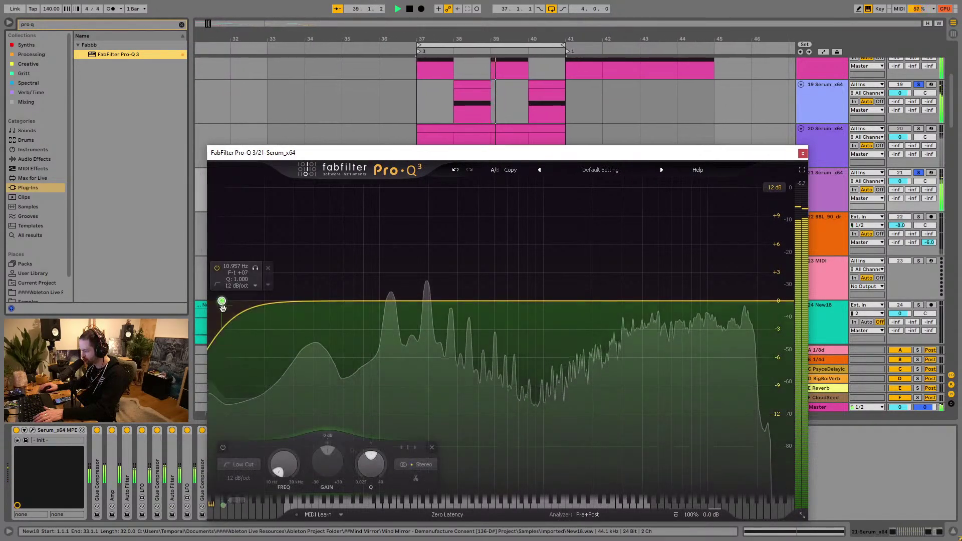
drag(284, 465, 320, 450)
click(345, 328)
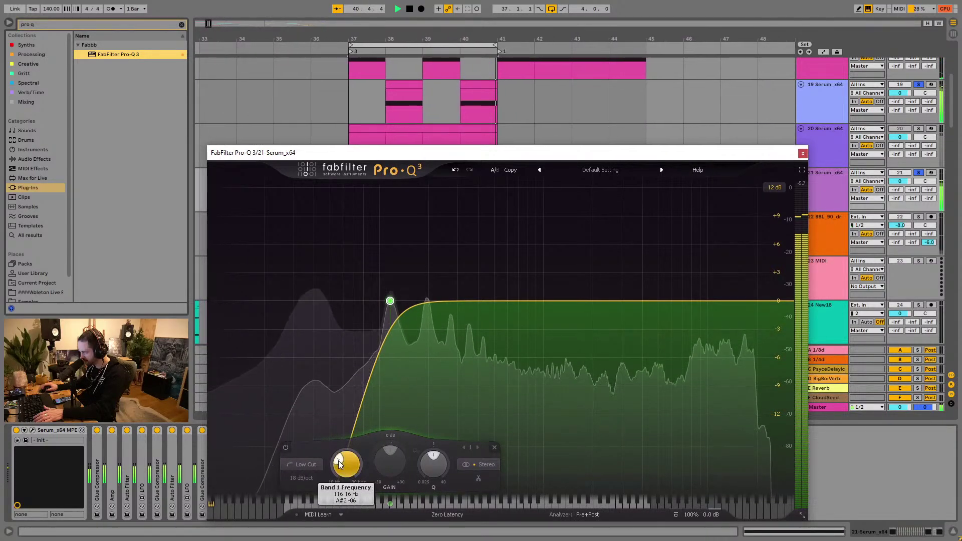
Step: Close Pro-Q 3, leave only 21 Serum_x64 soloed among the basses, and switch its Gatekeeper to the Trampoline preset
click(802, 155)
scroll(711, 194, up, 1)
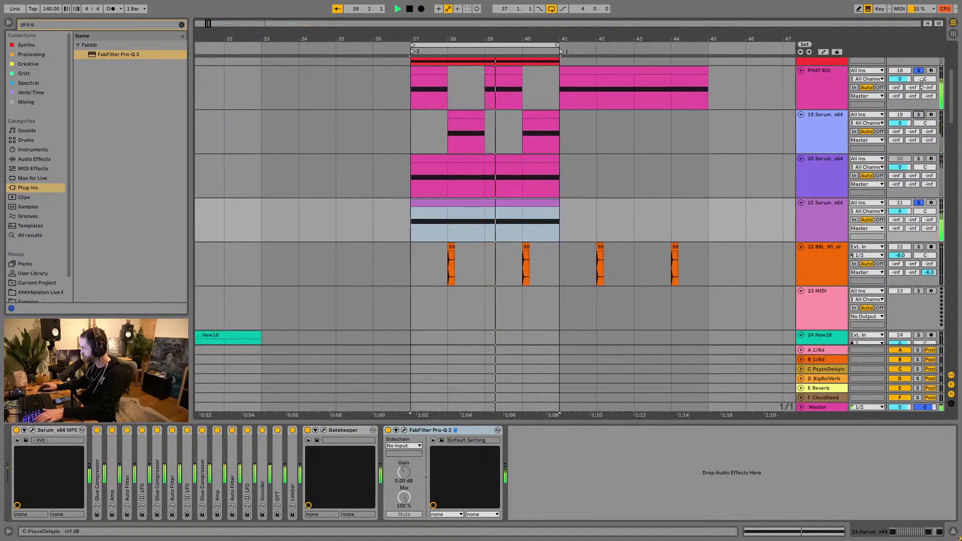
click(497, 211)
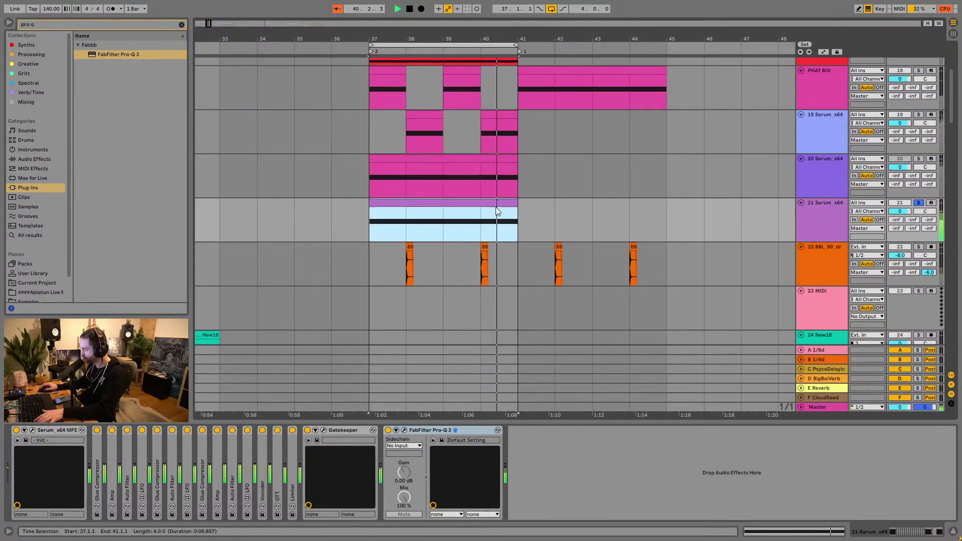
click(325, 432)
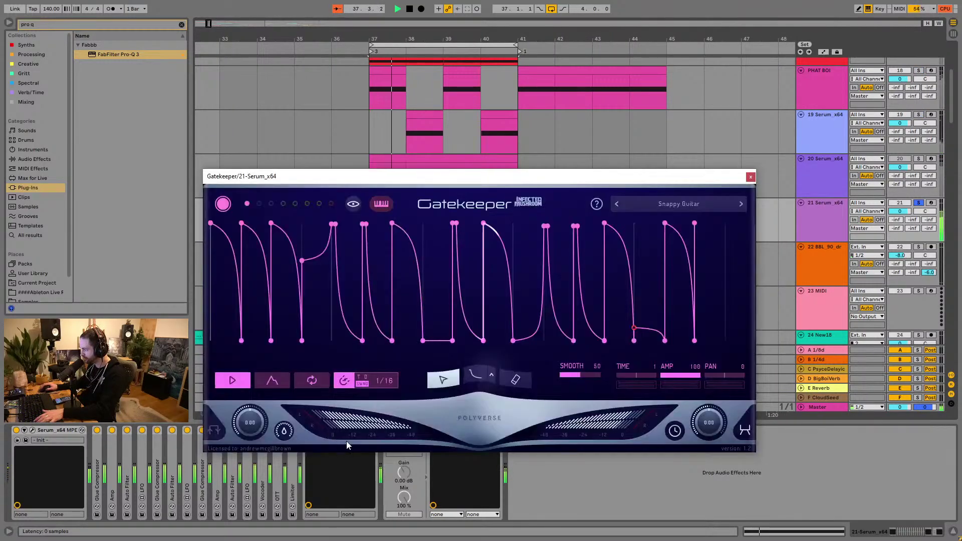
click(740, 204)
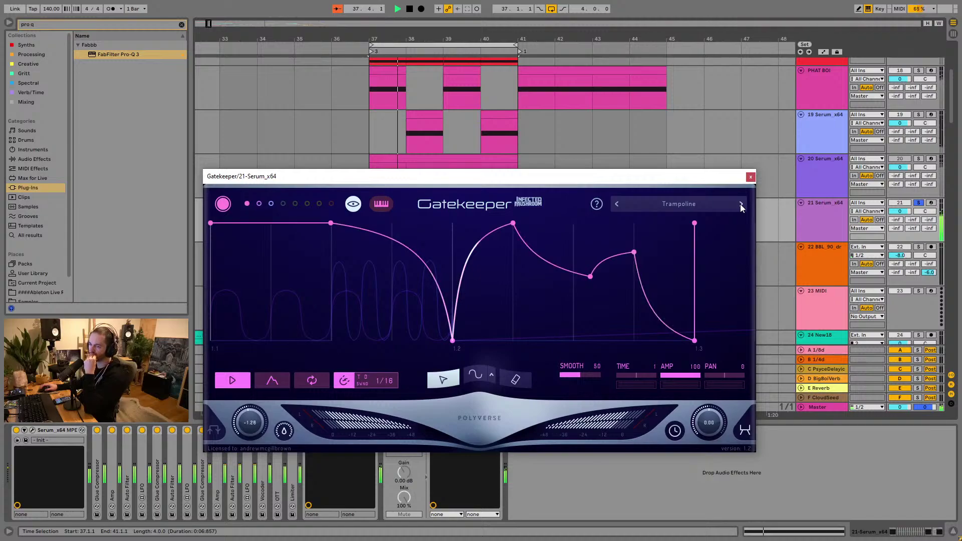
click(750, 177)
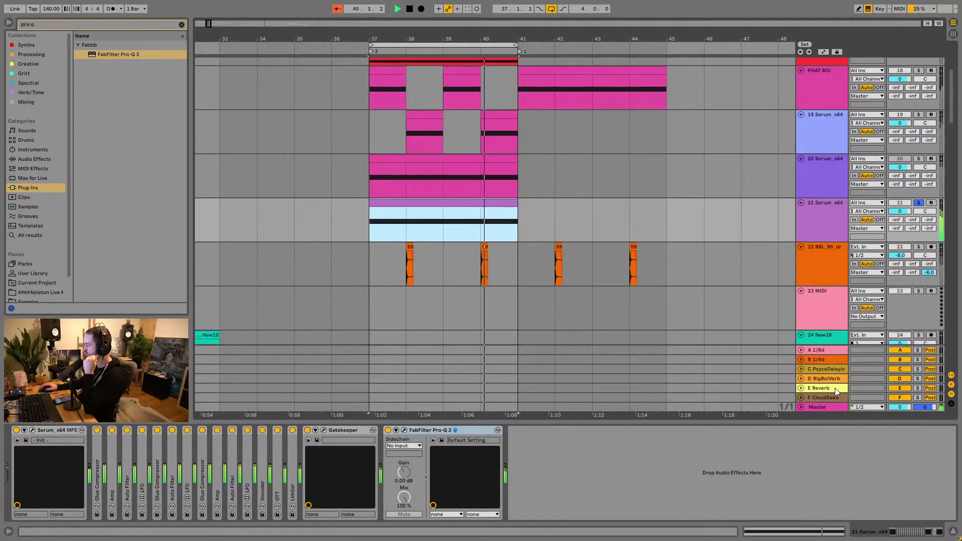
Step: Set the 21 Serum_x64 track's A 1/8d send to -10 dB and step Gatekeeper's presets forward to RunTheBlap
drag(896, 220, 896, 201)
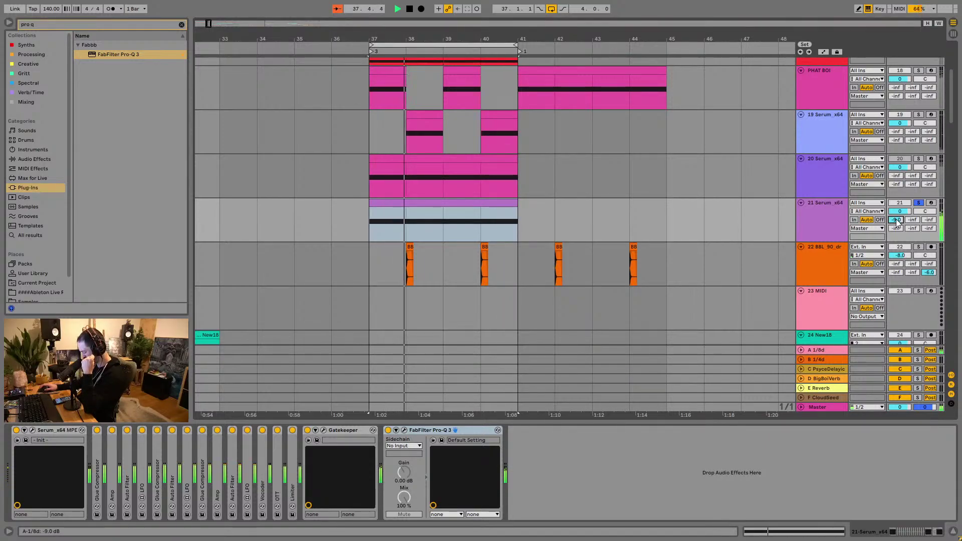
key(Down)
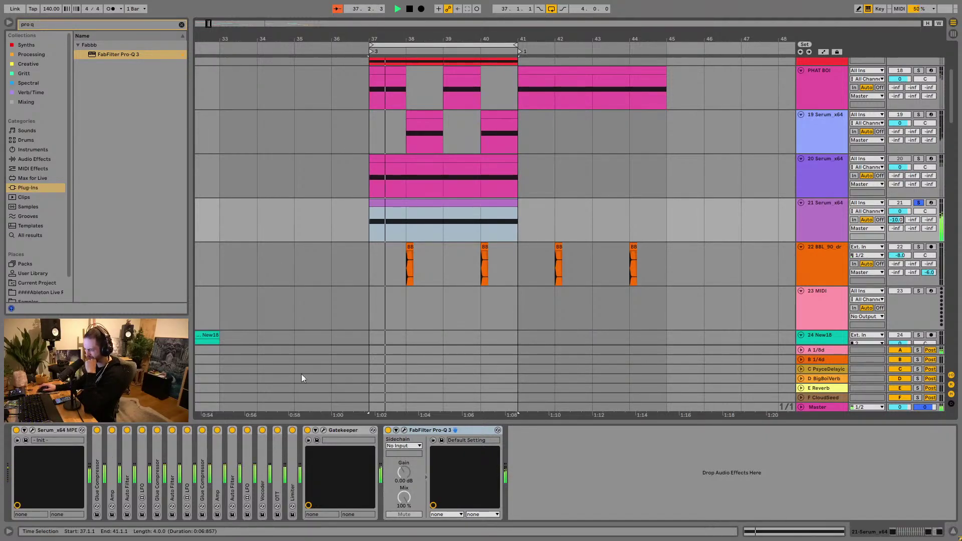
click(323, 431)
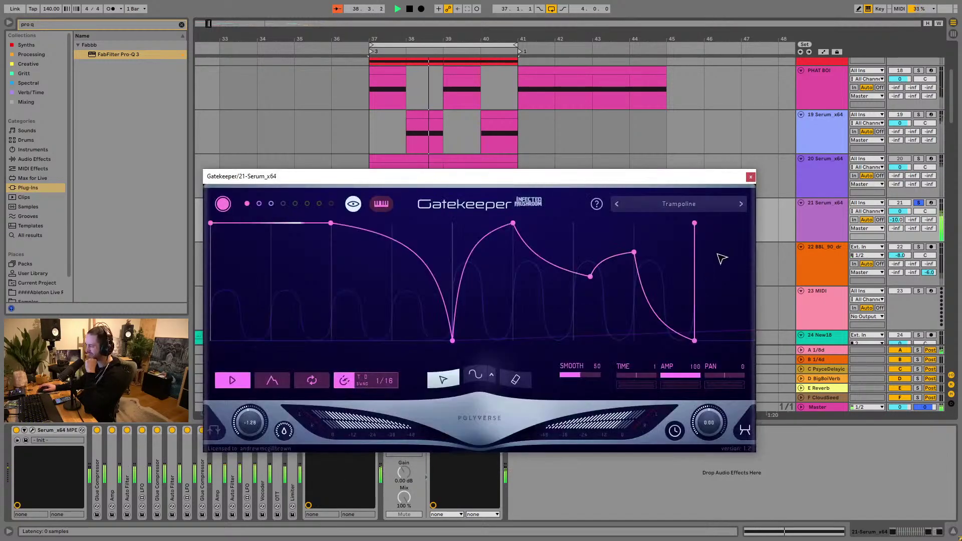
click(738, 204)
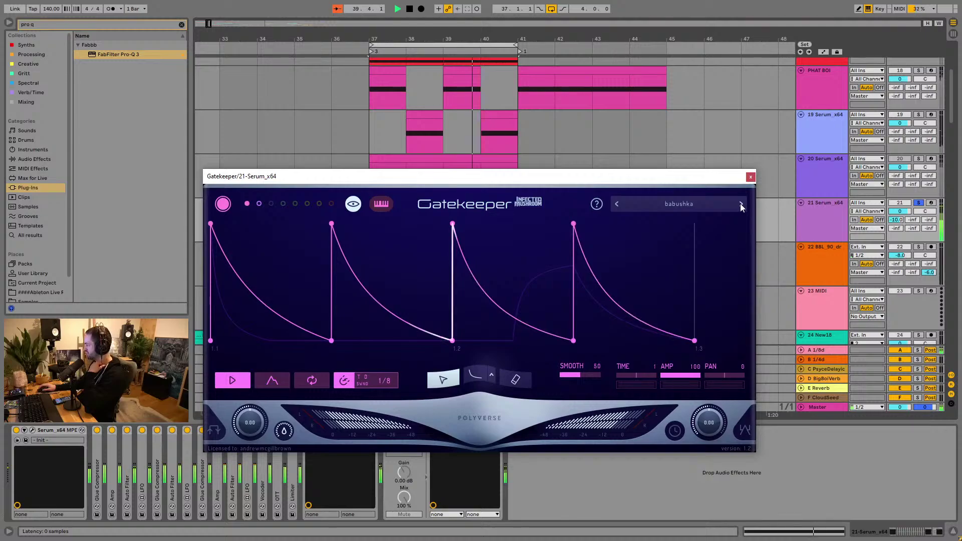
click(741, 204)
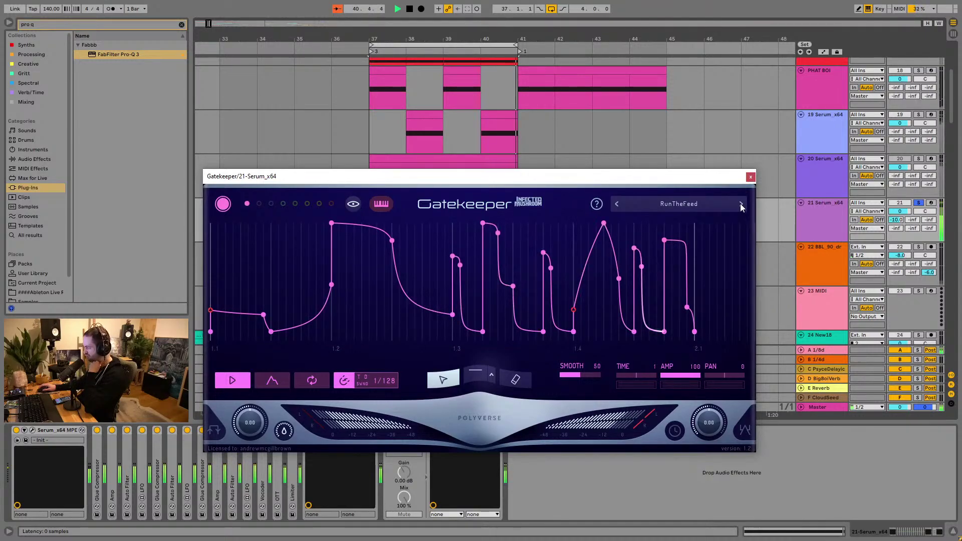
click(740, 203)
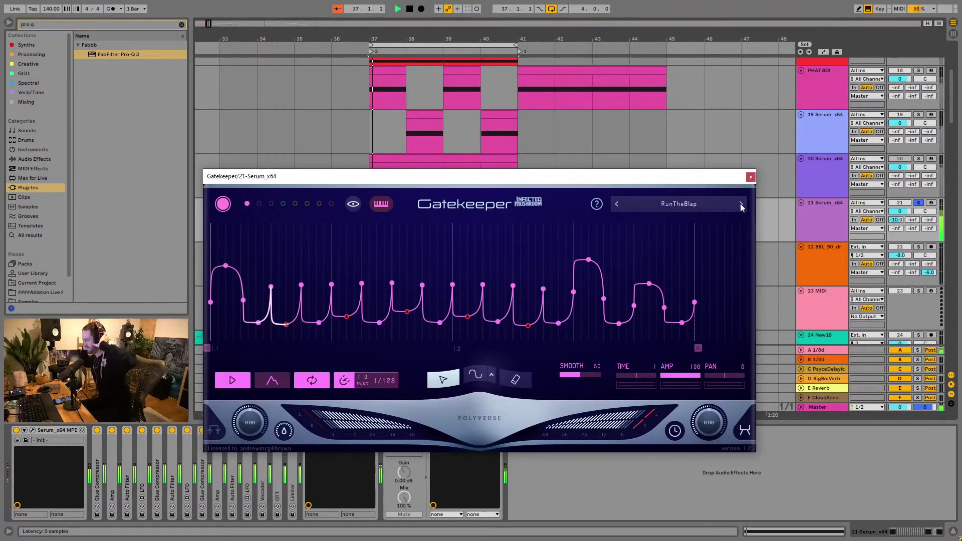
Step: Raise the 21 Serum_x64 track's F CloudSeed send to -10 dB and close the Gatekeeper window
drag(929, 228, 930, 221)
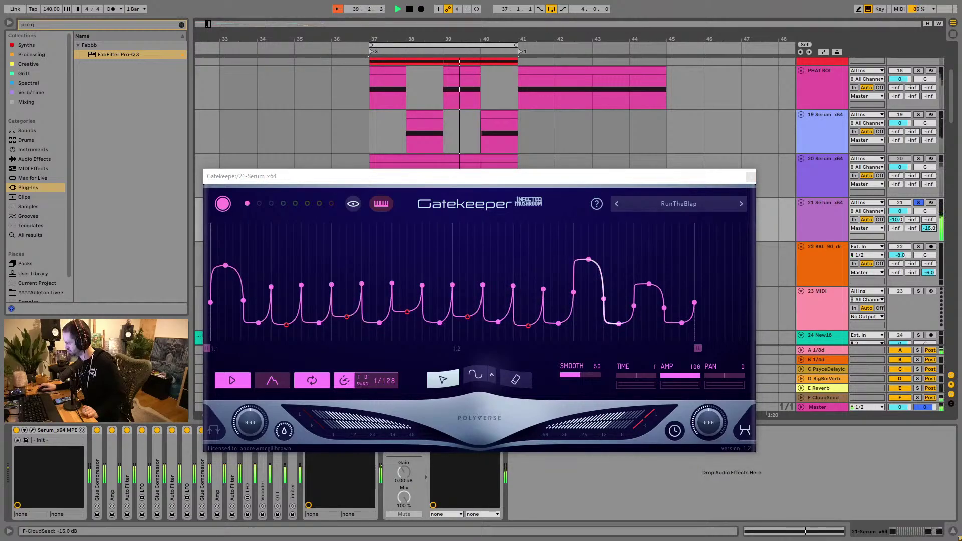
drag(929, 227, 929, 228)
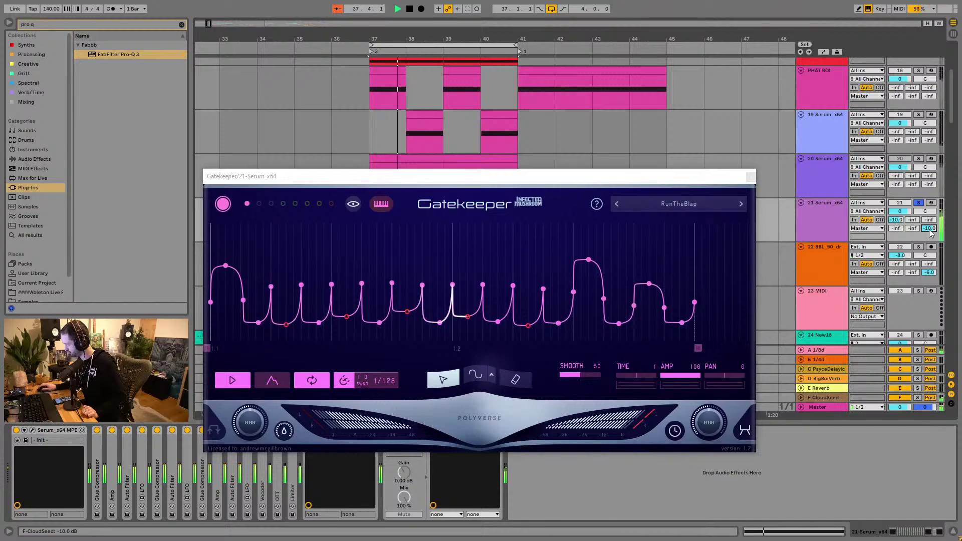
click(750, 176)
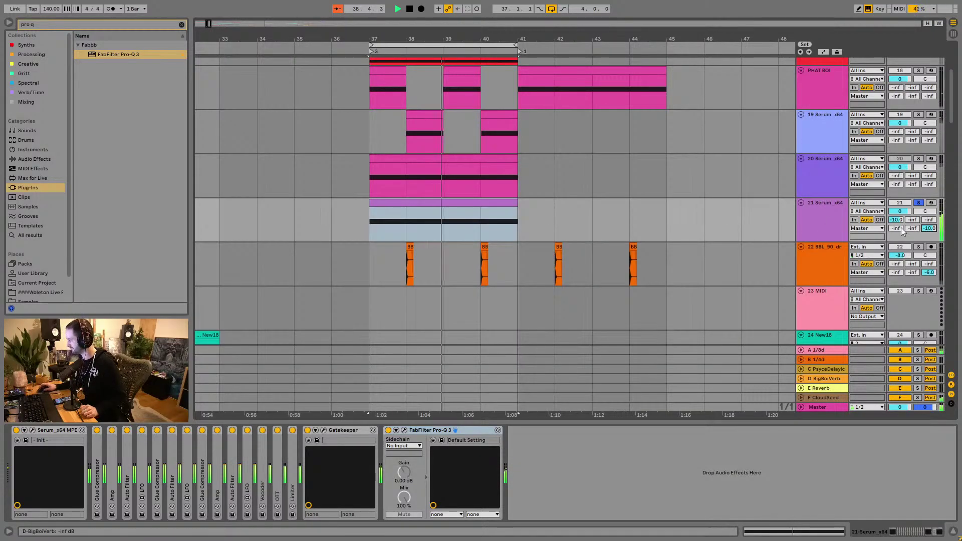
Step: Turn off the remaining solo on the Swooshes track and deactivate the 22 BBL_90_dr track
scroll(947, 53, up, 5)
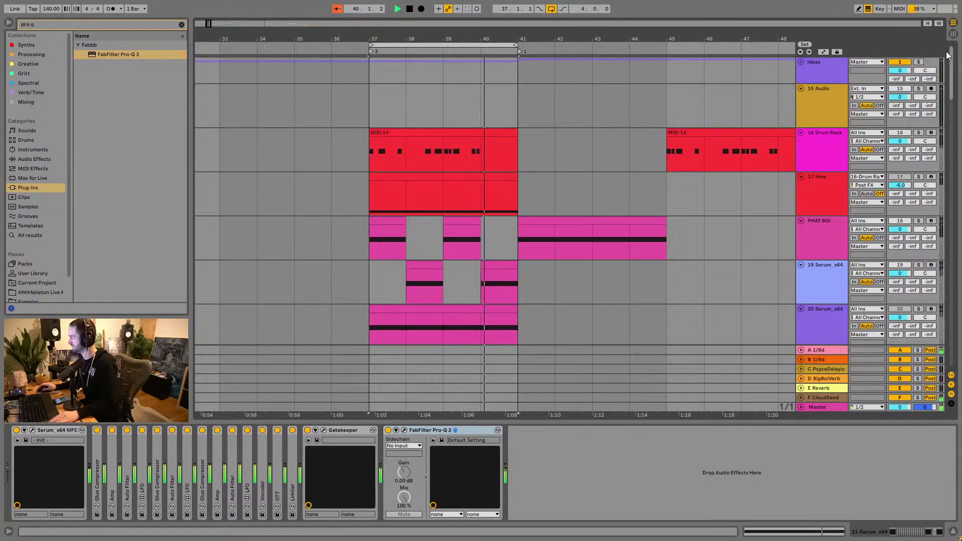
scroll(952, 90, down, 5)
drag(953, 97, 953, 293)
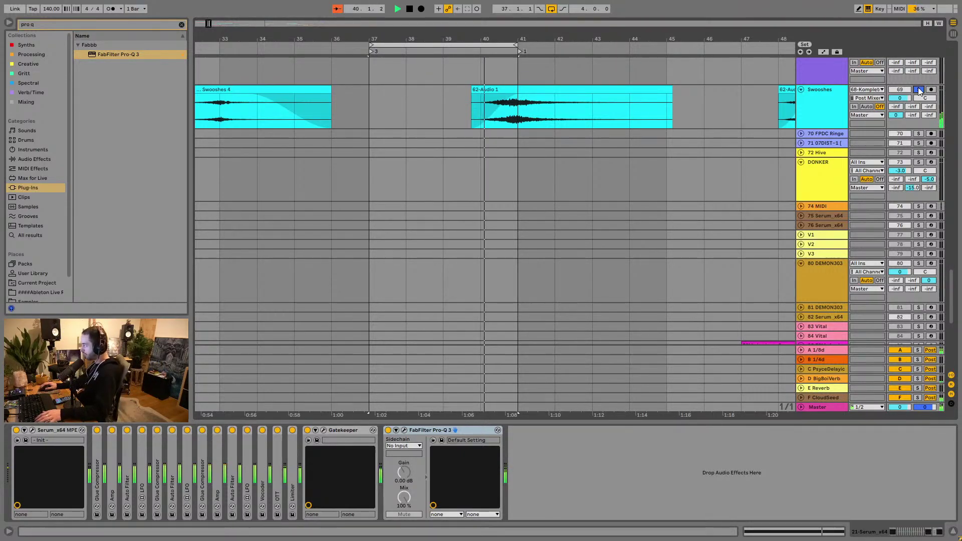
scroll(686, 166, up, 5)
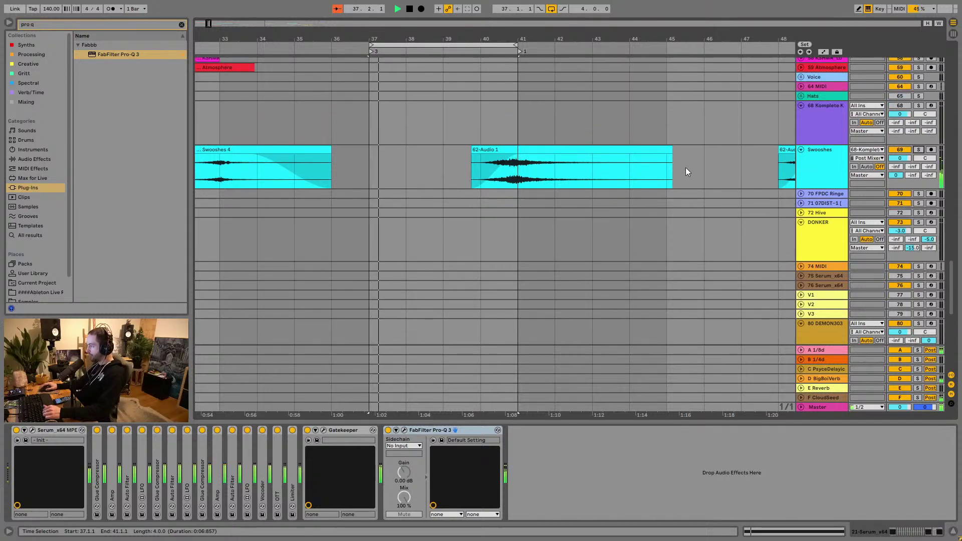
scroll(501, 161, up, 10)
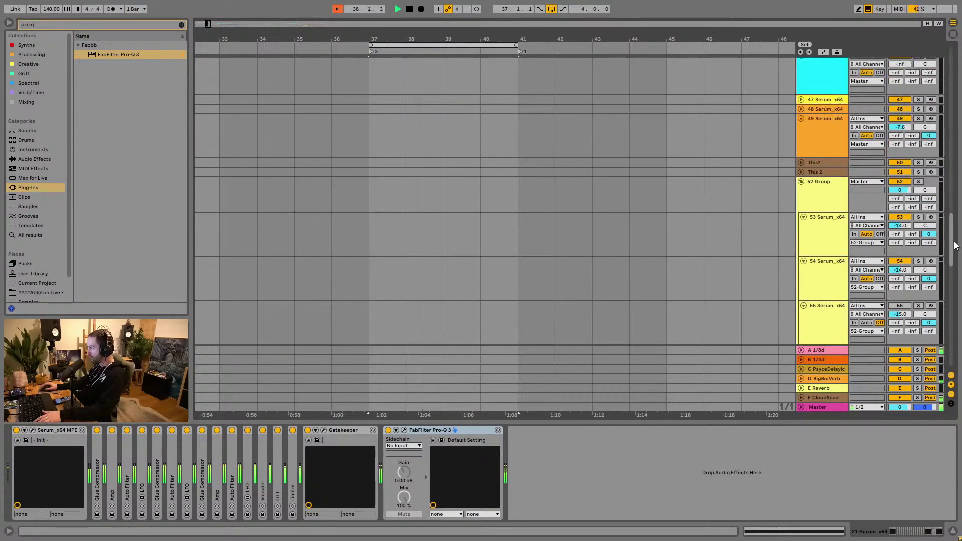
scroll(945, 221, up, 10)
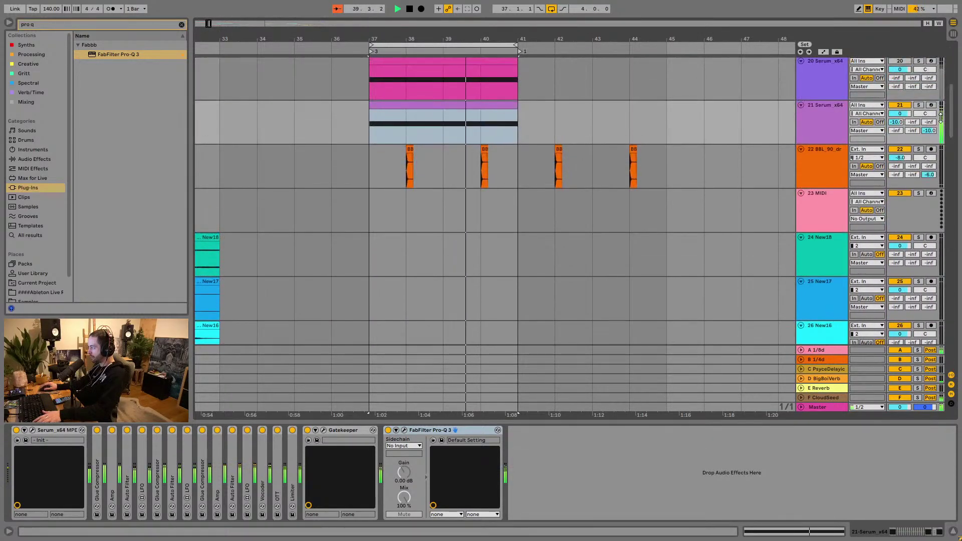
scroll(586, 200, up, 5)
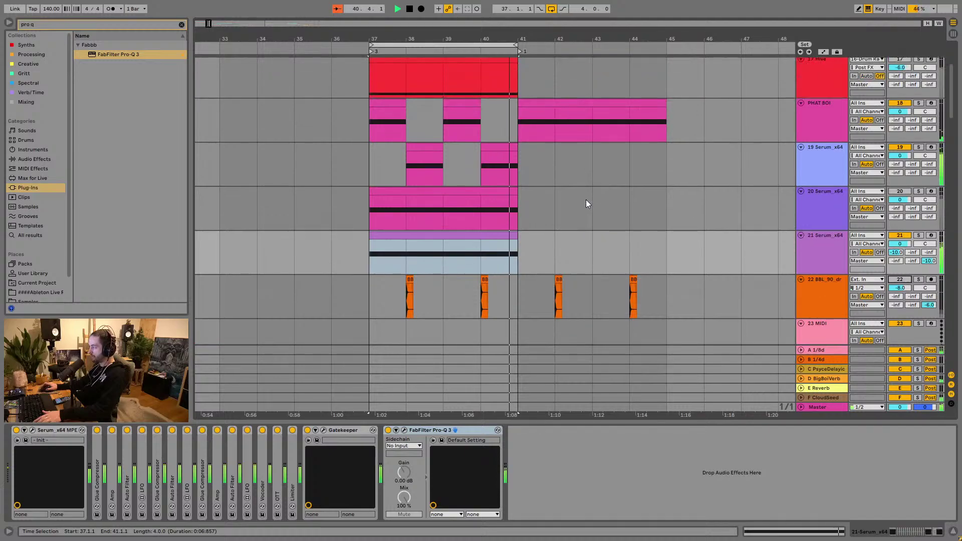
Step: Set the volume of the BOI1DA_kick_01 sample in the 16 Drum Rack to -12 dB
click(822, 116)
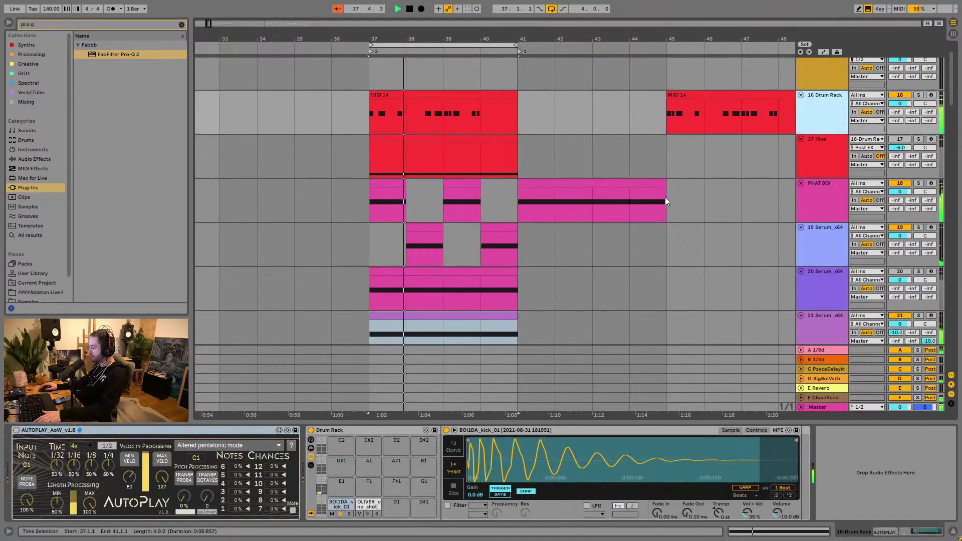
mouse_move(776, 513)
mouse_down()
mouse_move(777, 476)
mouse_move(777, 515)
mouse_up()
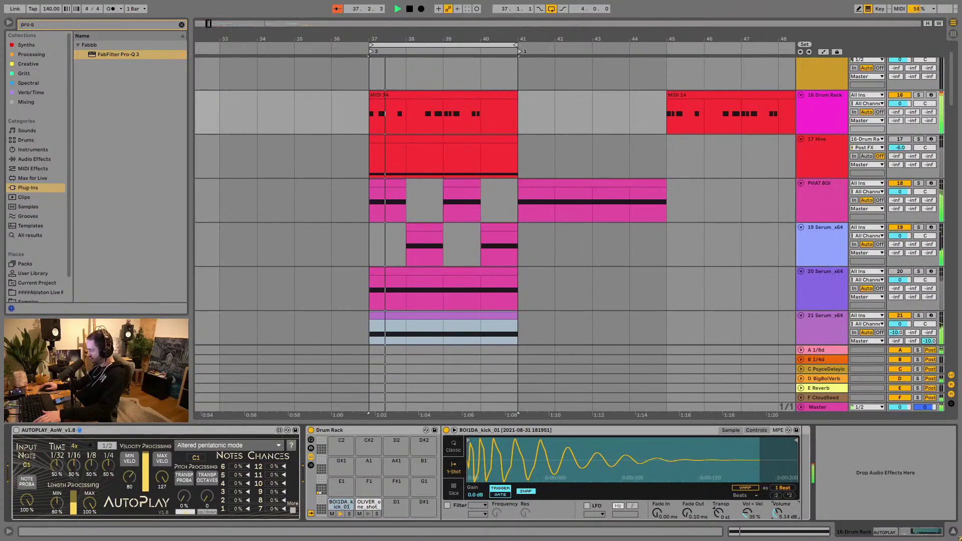
right_click(777, 513)
key(Escape)
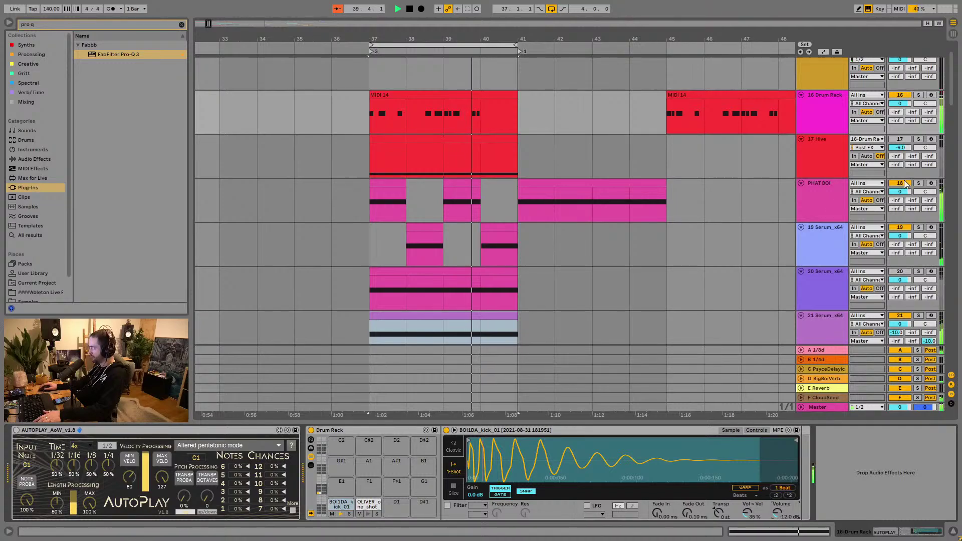
Step: Solo the Drum Rack and PHAT BOI tracks and lower PHAT BOI's track volume to -6.1 dB
click(918, 95)
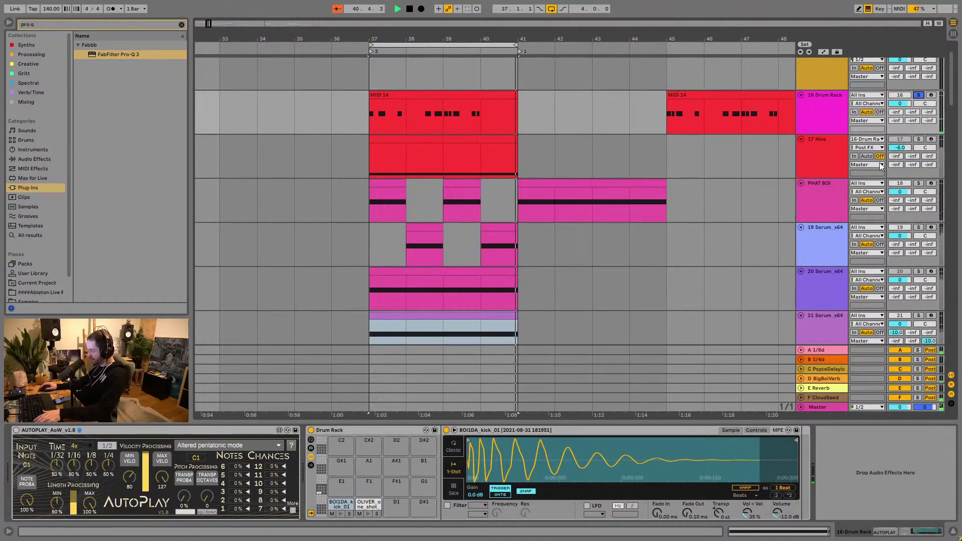
click(918, 182)
drag(900, 191, 899, 197)
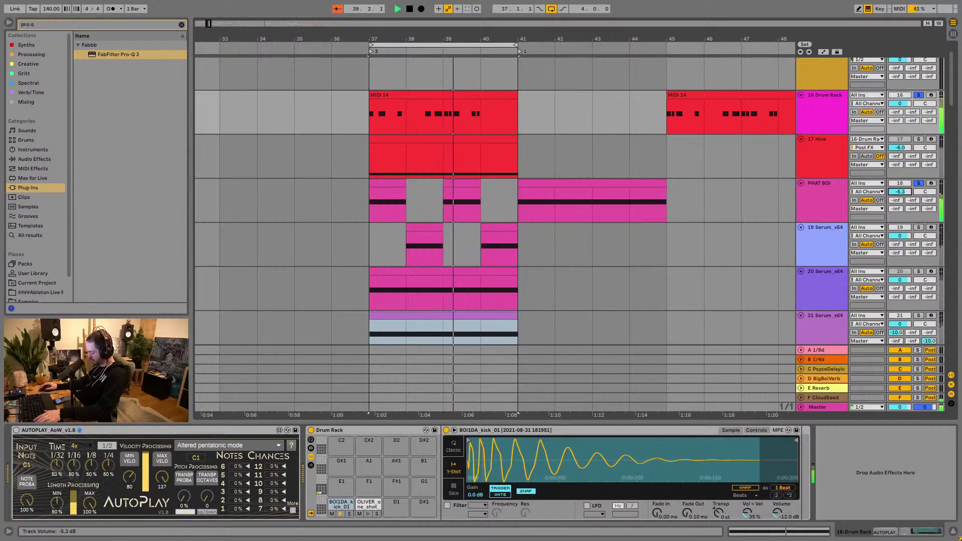
drag(900, 191, 899, 192)
Step: Add the 19 Serum_x64 track to the solo and lower its volume to -5.9 dB
drag(900, 235, 899, 238)
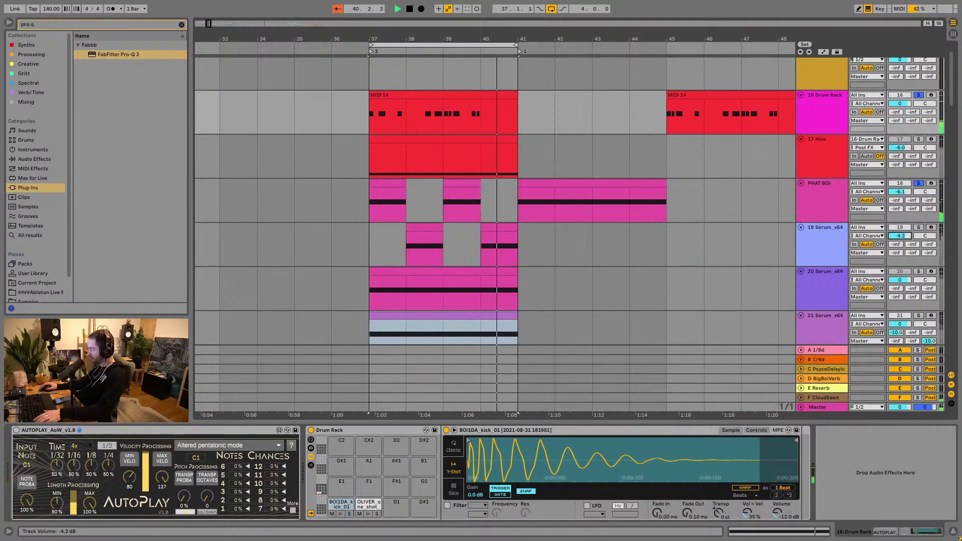
click(918, 228)
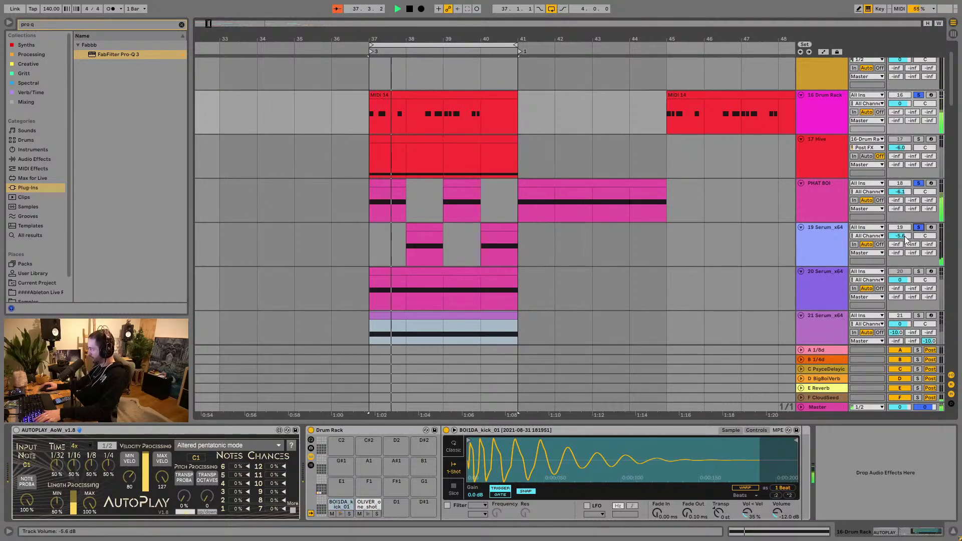
drag(906, 237, 906, 239)
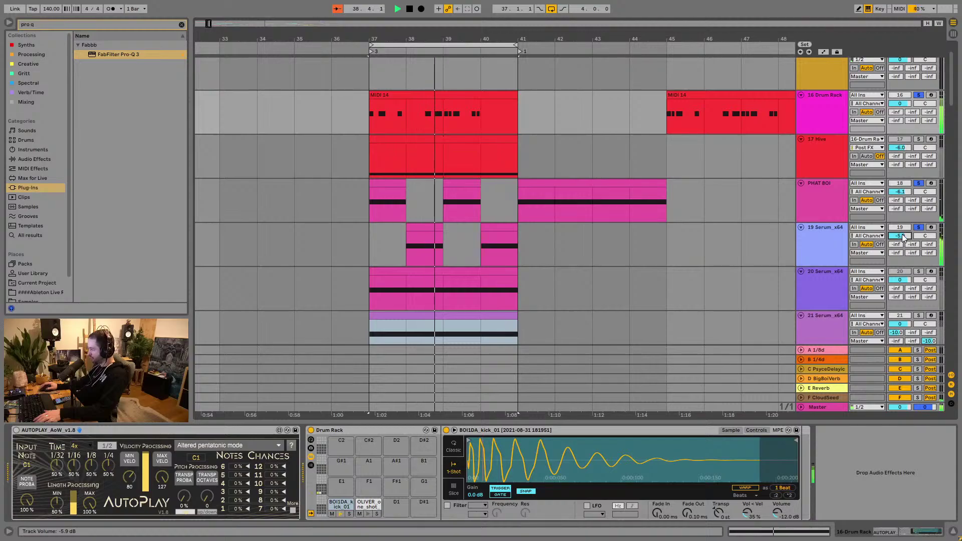
Step: Add the 21 Serum_x64 track to the solo and lower its volume to -9.2 dB
scroll(899, 239, down, 2)
click(919, 275)
drag(899, 284, 900, 293)
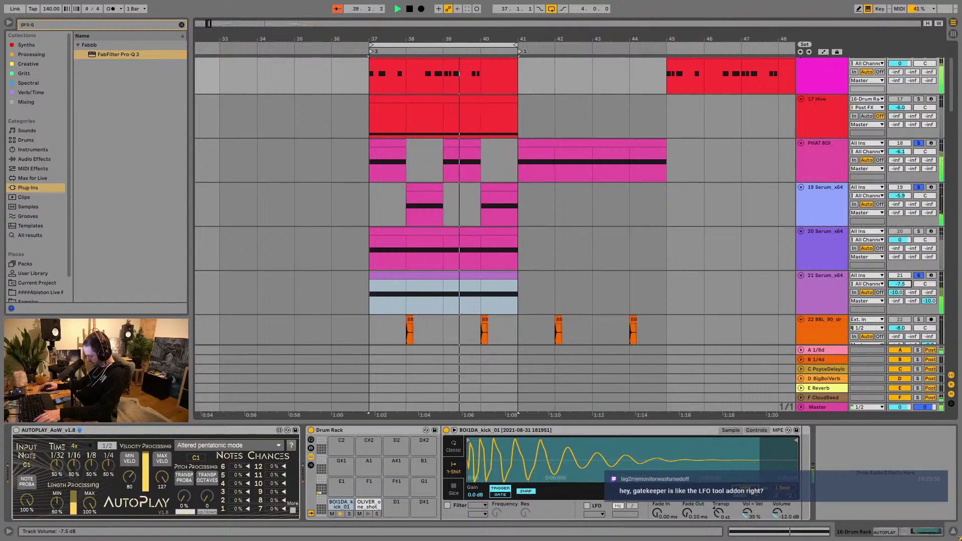
drag(900, 292, 900, 294)
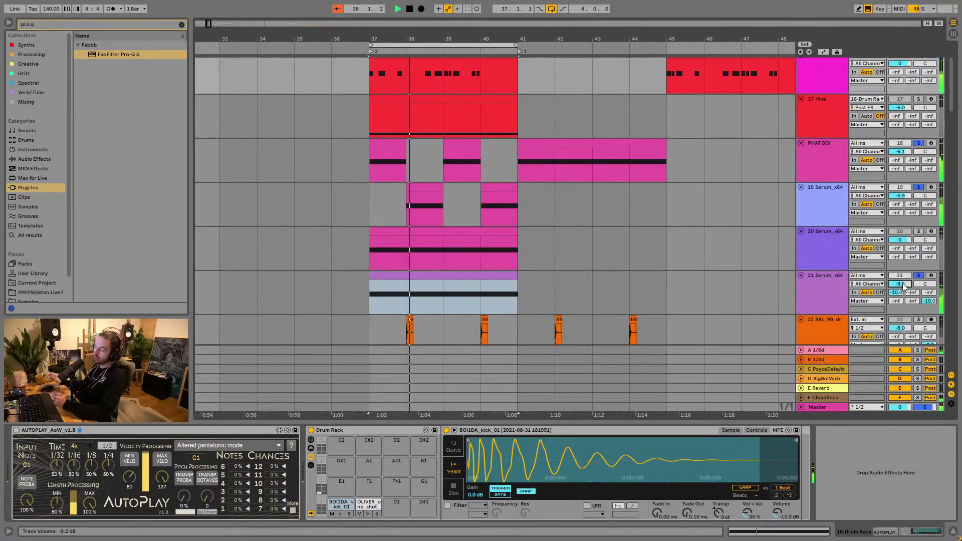
Step: Open Gatekeeper on the 21 Serum_x64 track, look at its preset categories, and close the list without choosing one
scroll(822, 161, down, 3)
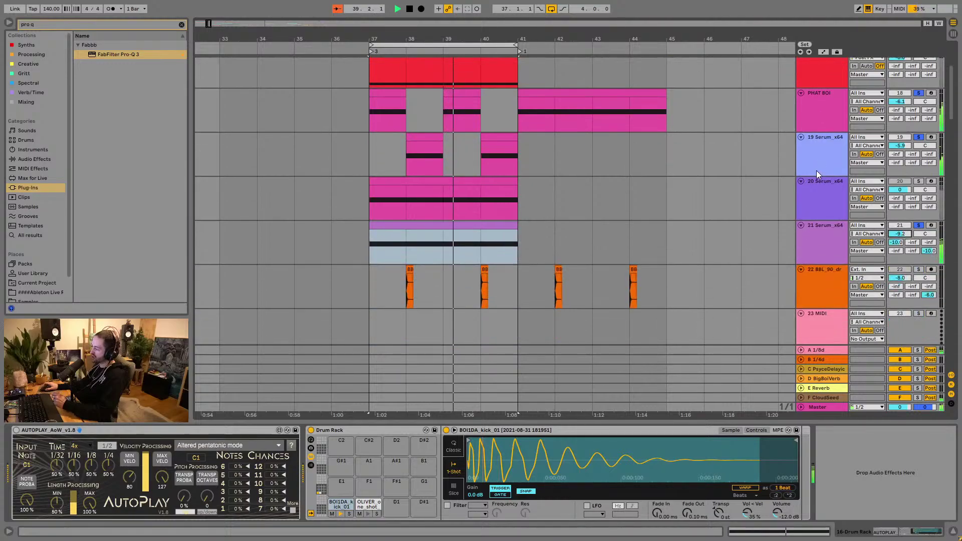
click(811, 245)
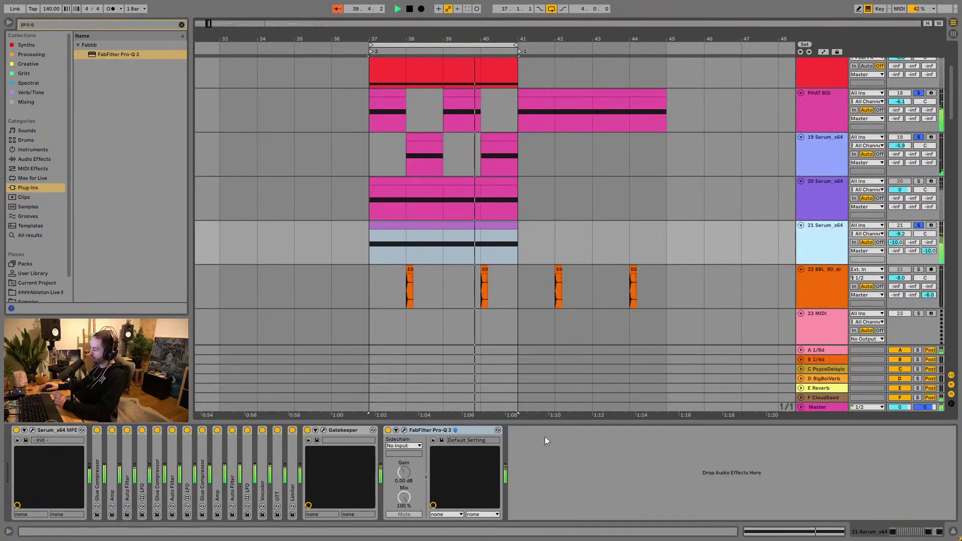
click(323, 430)
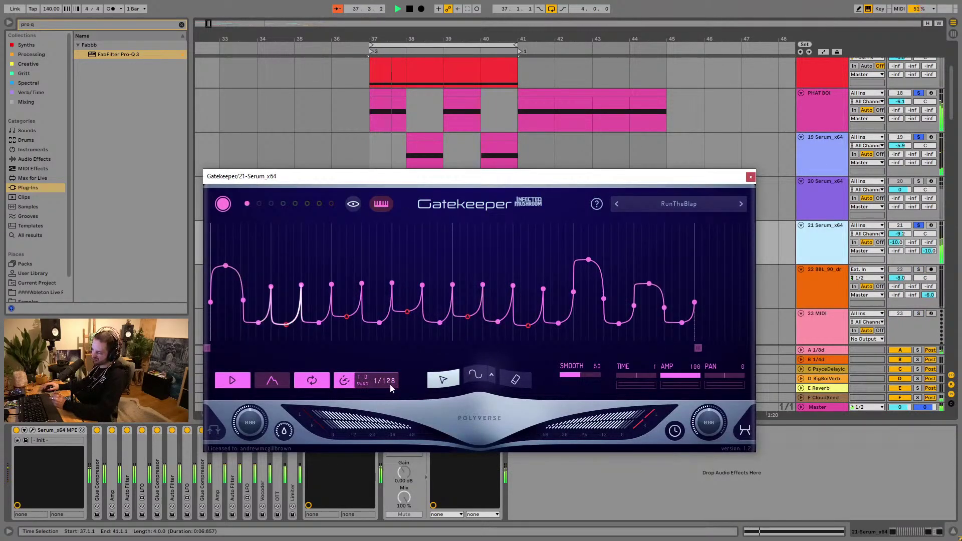
click(671, 204)
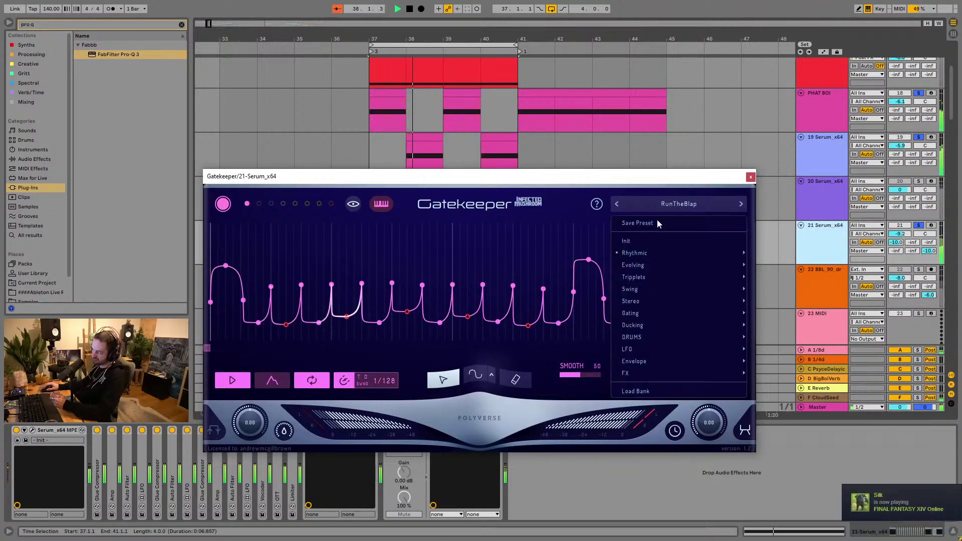
click(646, 178)
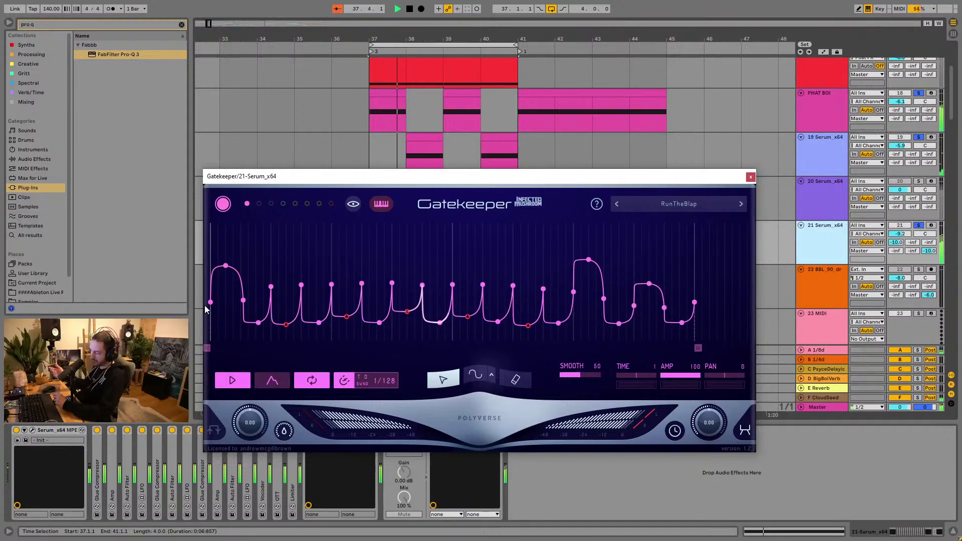
Step: Close Gatekeeper, solo the 21 Serum_x64 track on its own, and duplicate the track
click(750, 177)
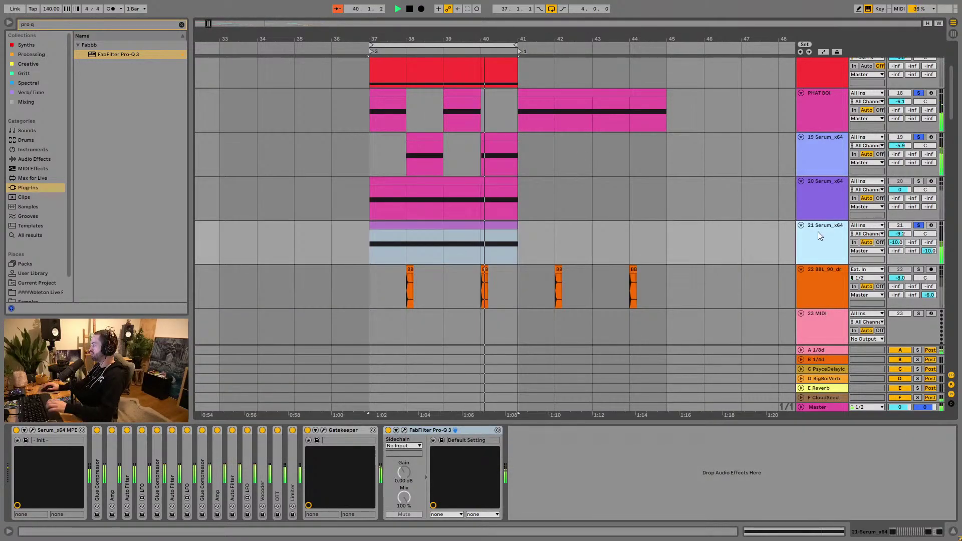
click(918, 225)
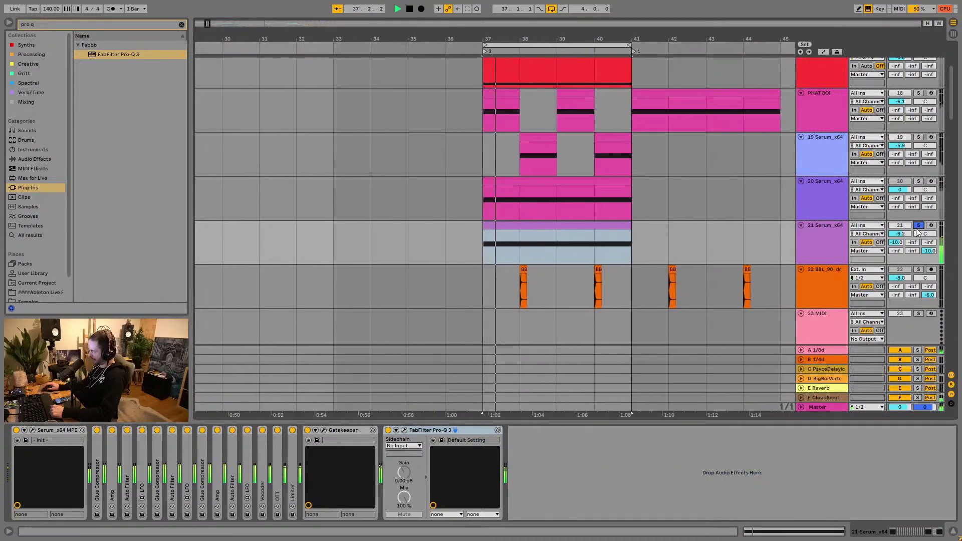
click(814, 233)
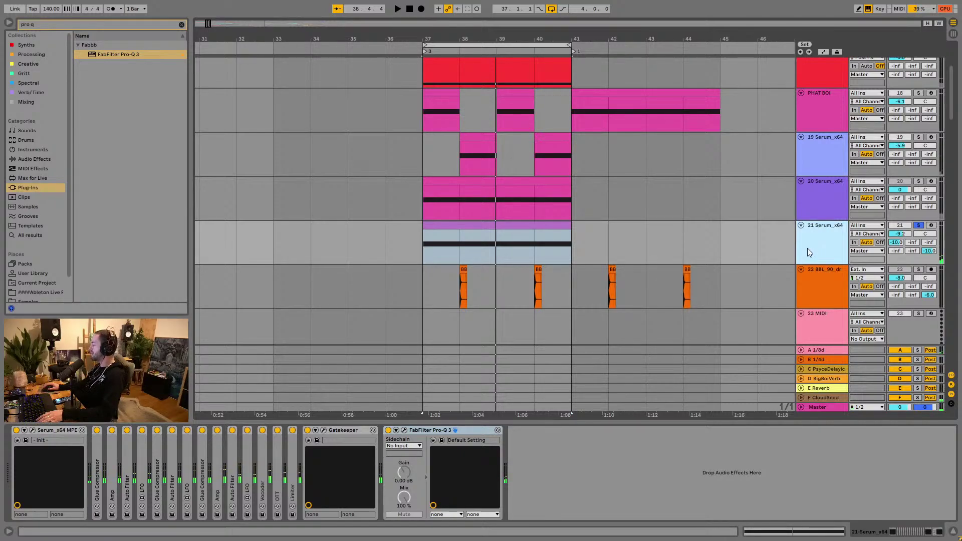
key(ctrl+d)
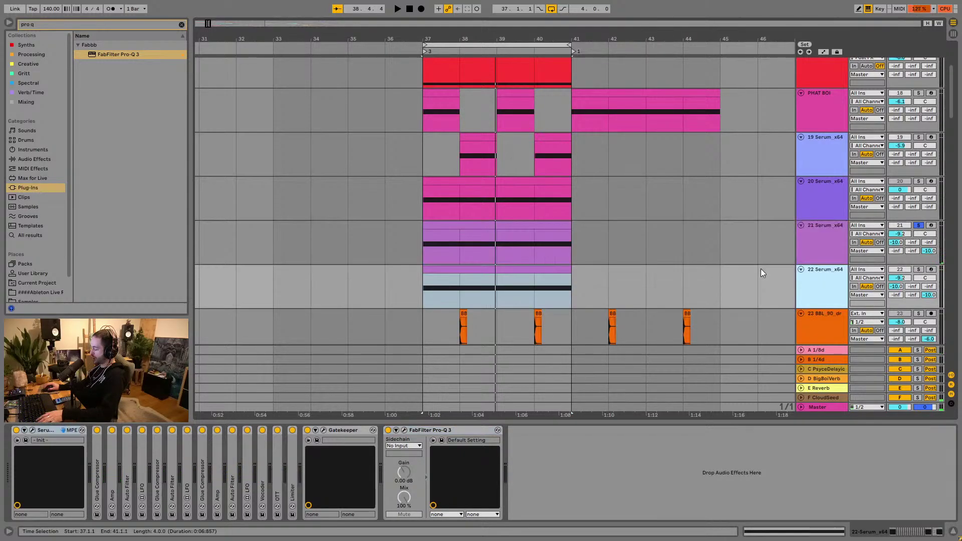
Step: Open Gatekeeper on the duplicated 22 Serum_x64 track and solo that track
click(463, 267)
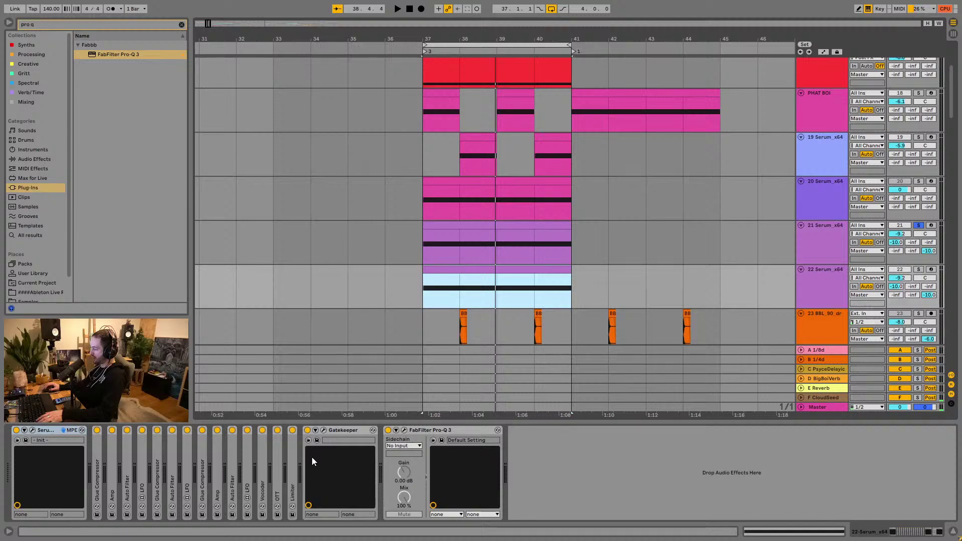
click(323, 431)
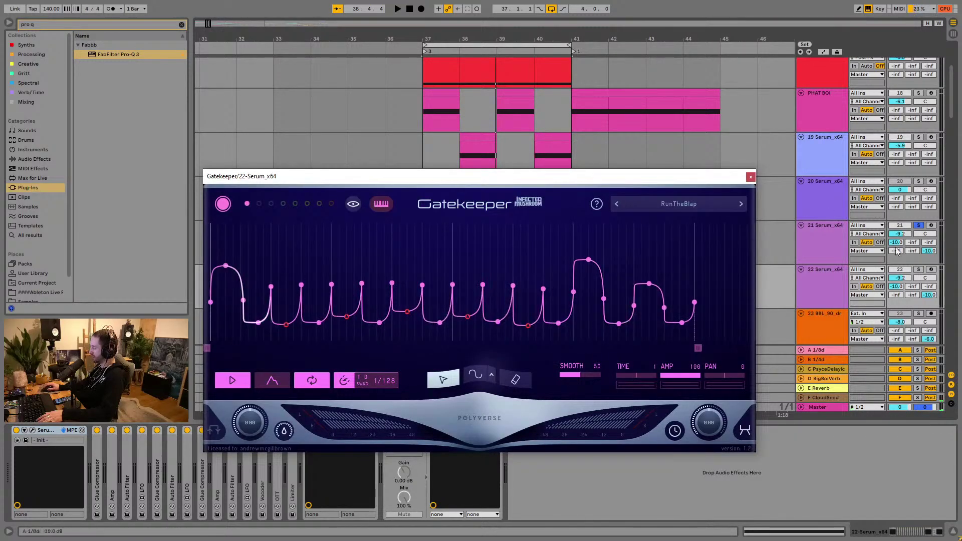
click(918, 269)
Step: Play the loop and audition Gatekeeper's Rhythmic presets one after another on the 22 Serum_x64 track, from Dramatic Rev through Slither
click(740, 205)
key(space)
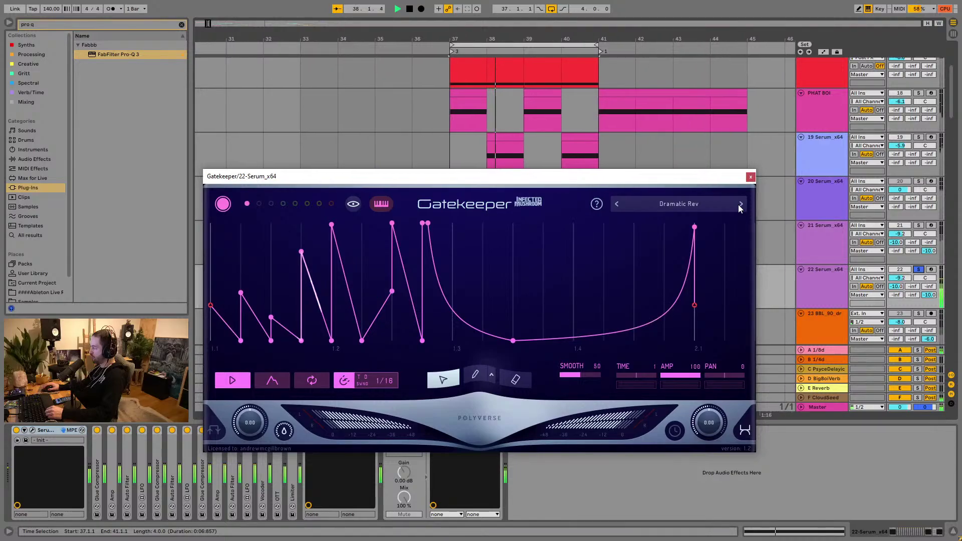
click(740, 205)
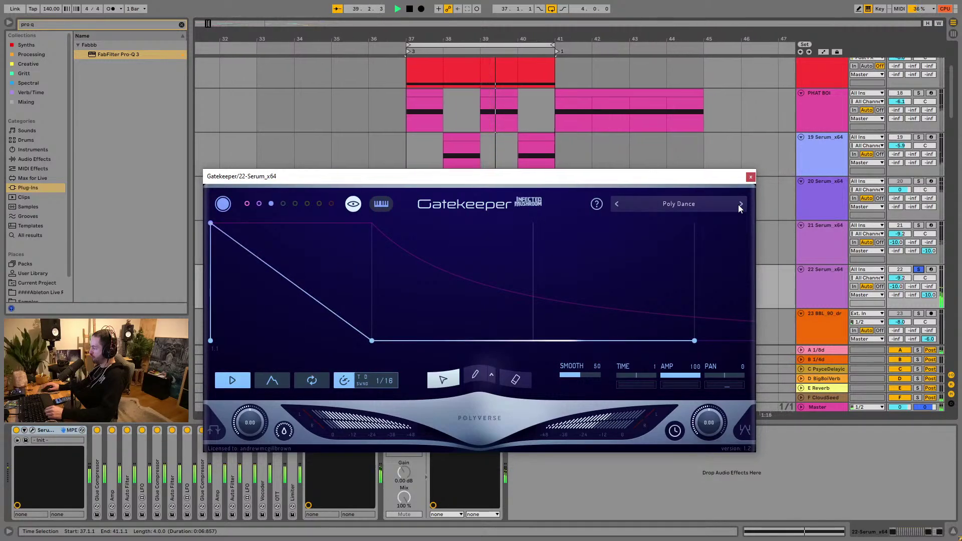
click(739, 206)
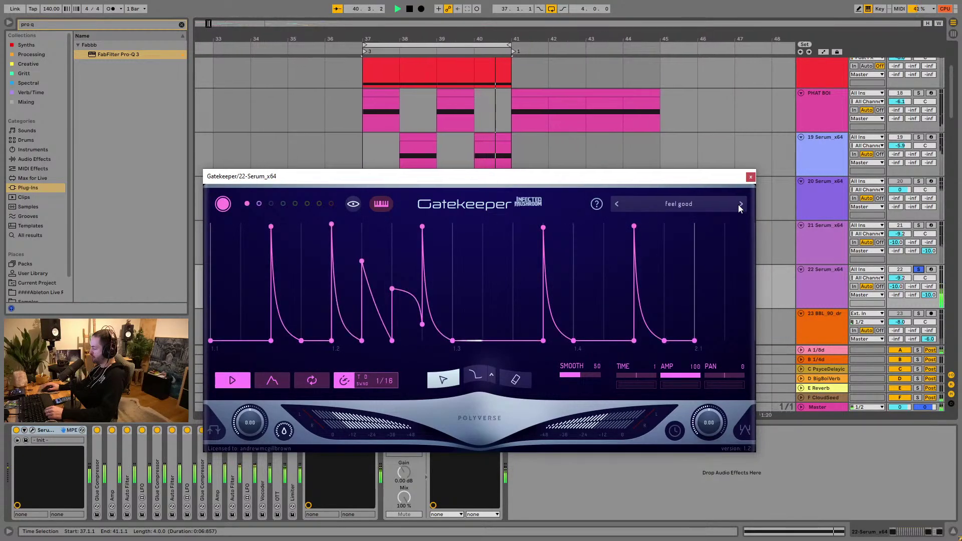
click(737, 205)
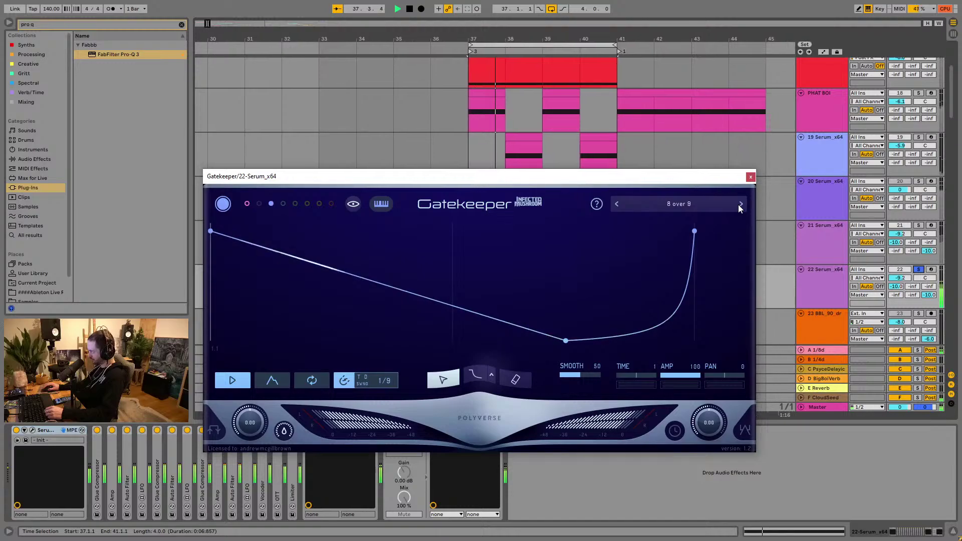
click(738, 205)
click(699, 205)
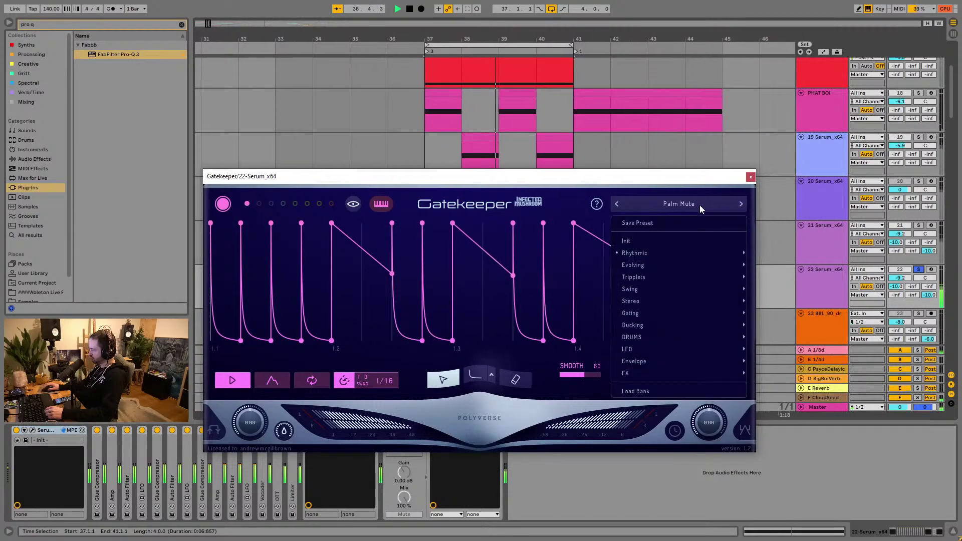
click(741, 205)
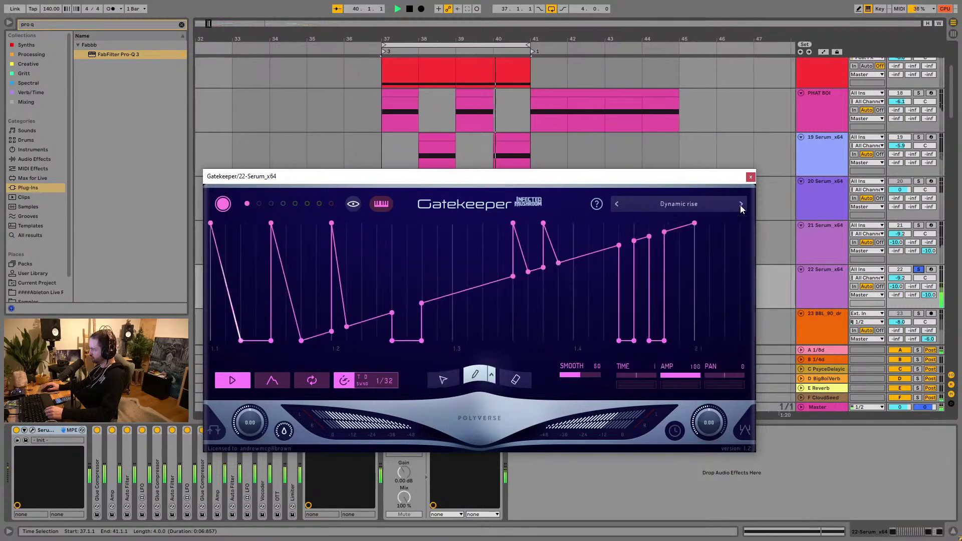
click(741, 205)
click(740, 204)
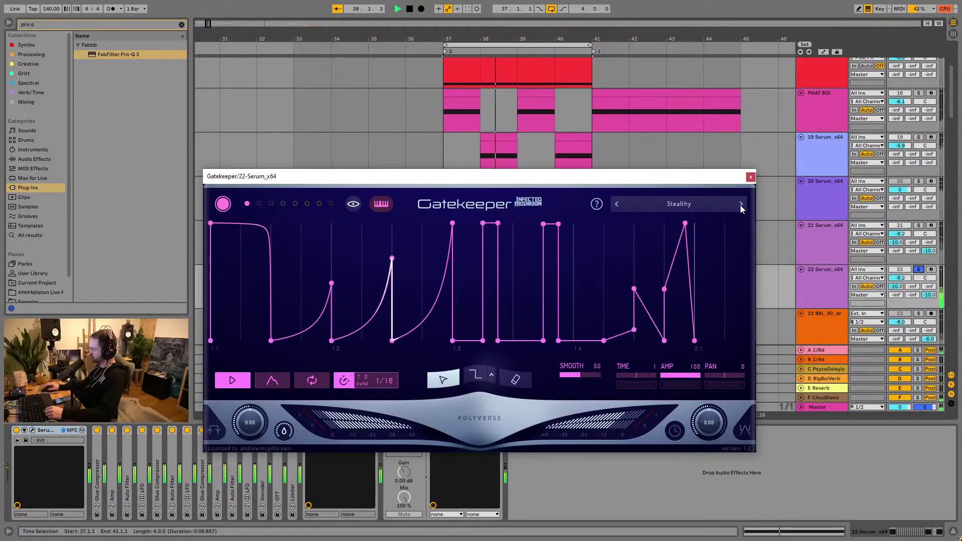
click(740, 204)
click(741, 205)
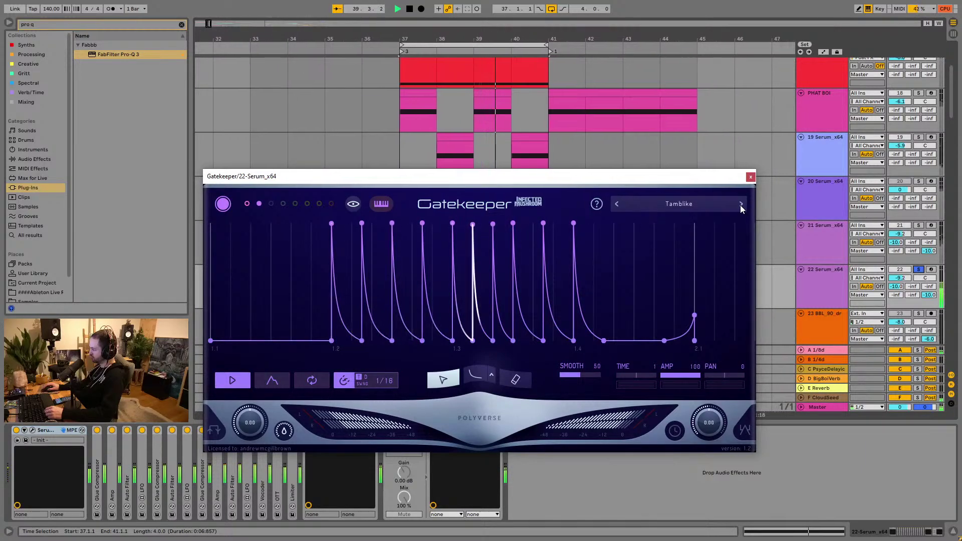
click(741, 204)
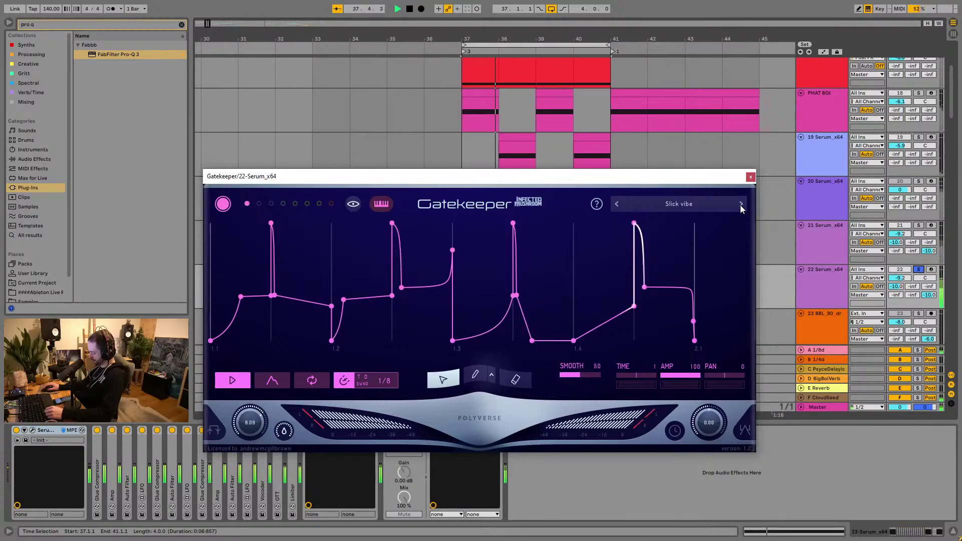
click(741, 205)
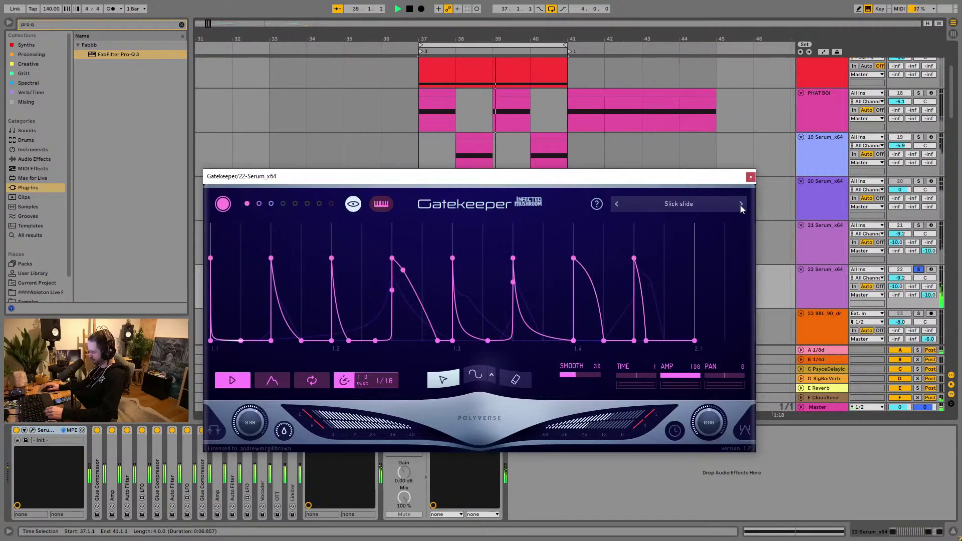
click(741, 205)
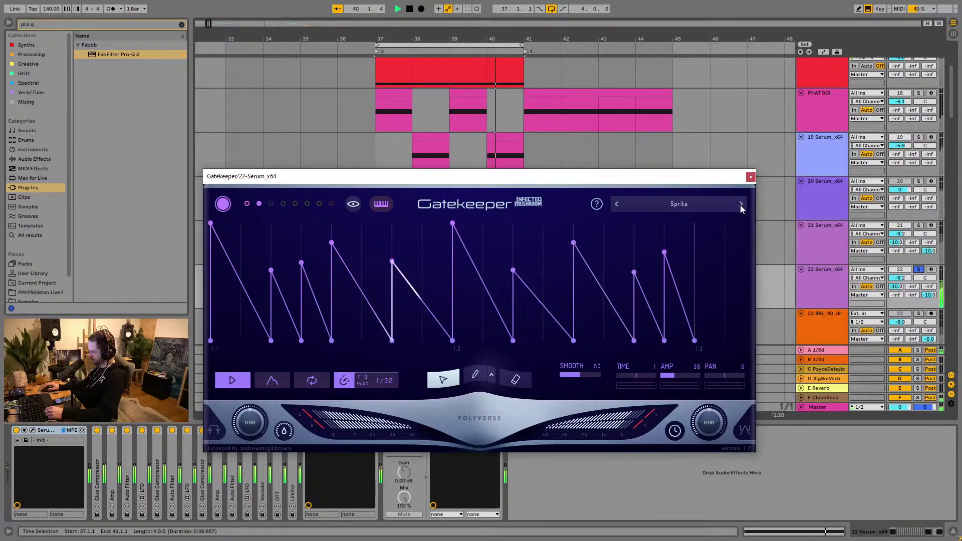
click(740, 204)
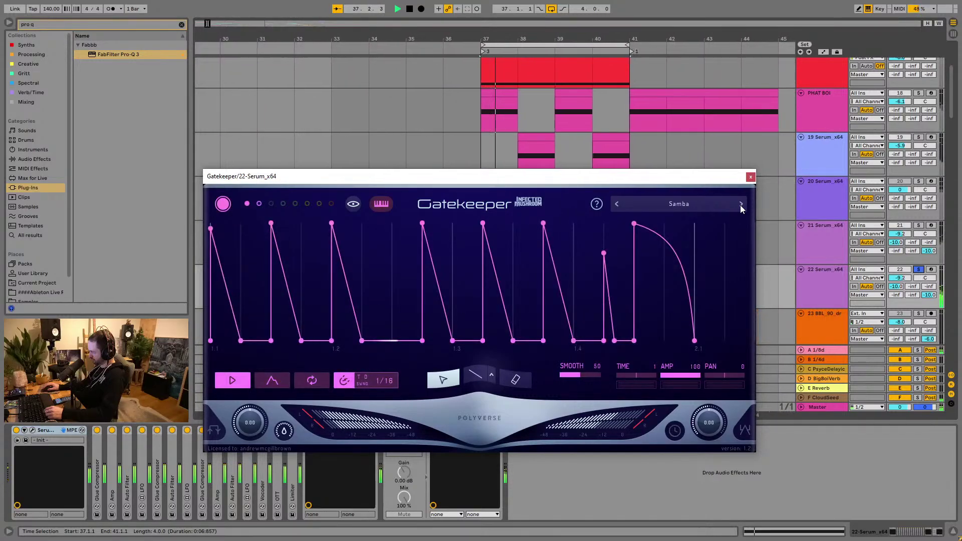
click(740, 204)
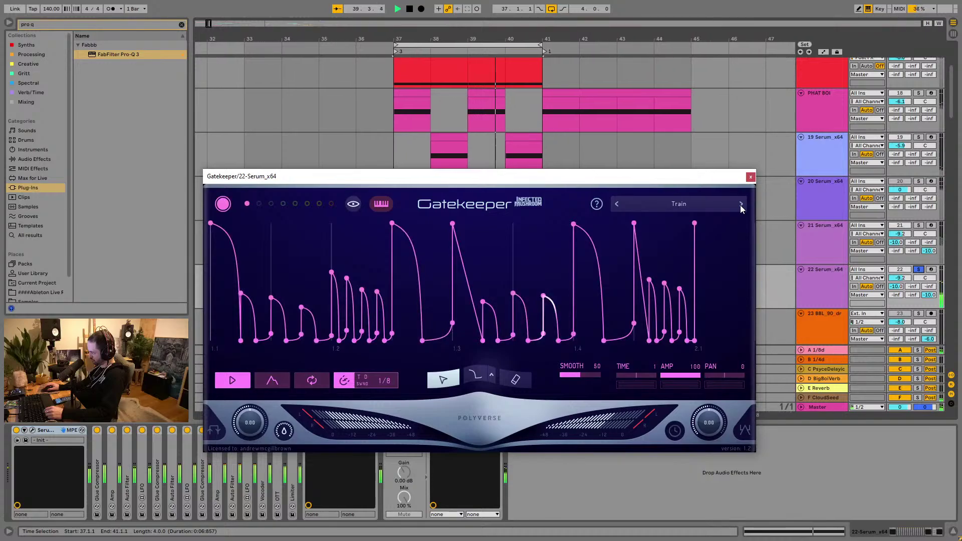
click(741, 204)
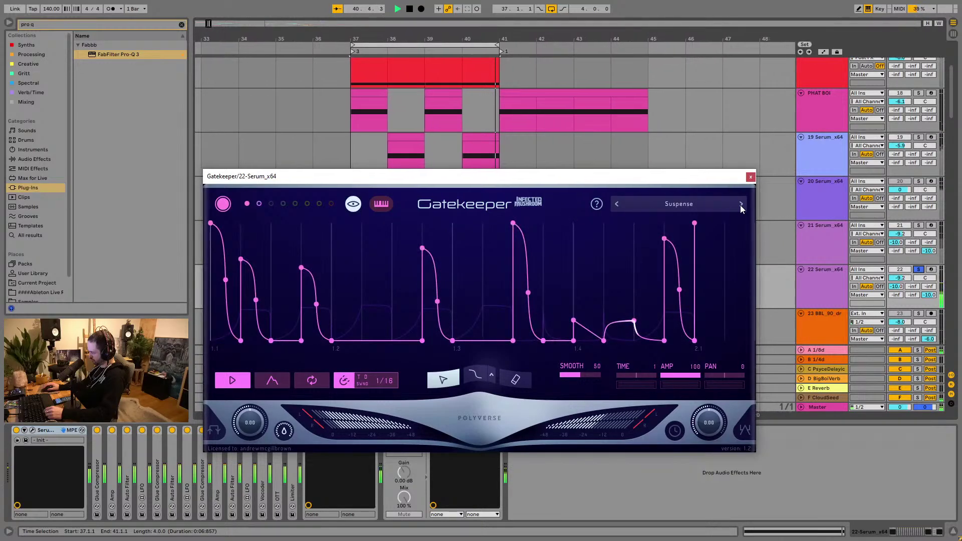
click(741, 204)
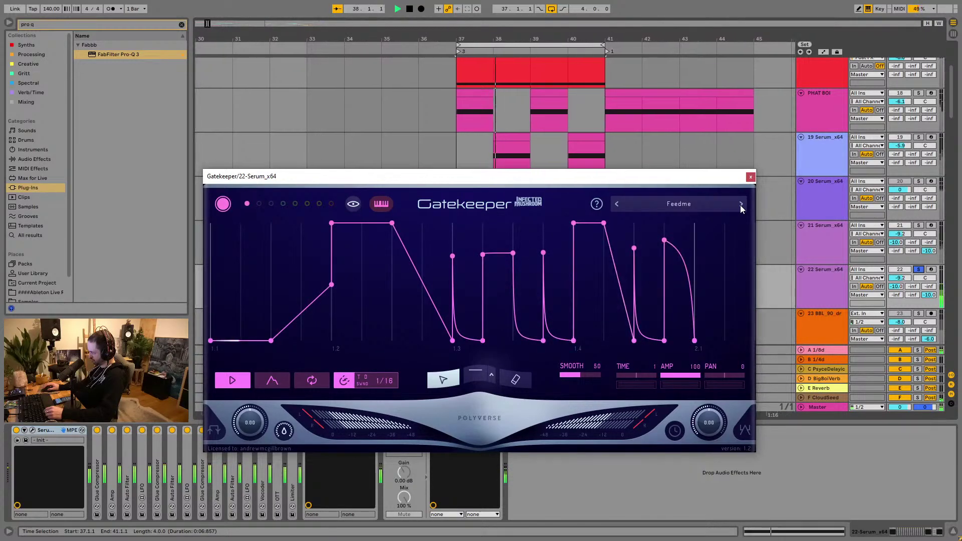
click(740, 204)
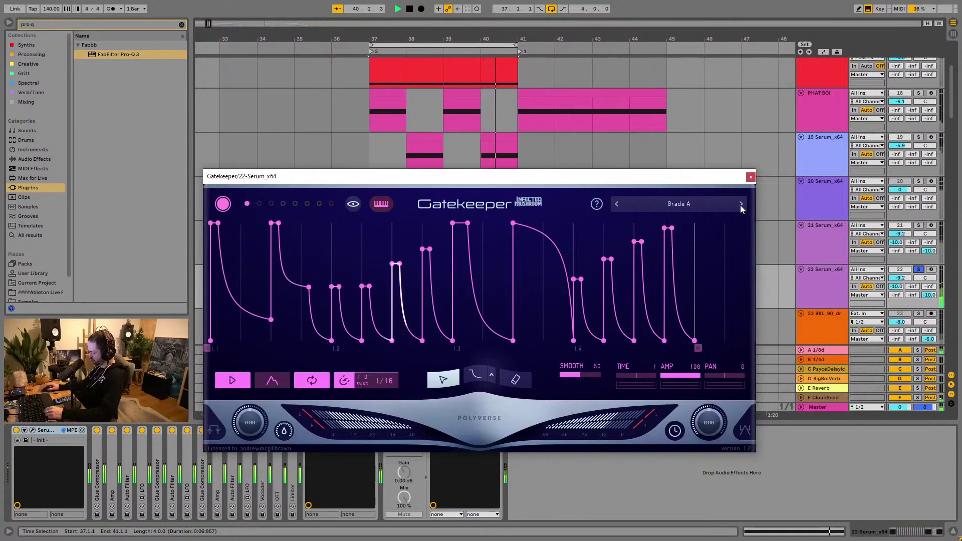
click(740, 204)
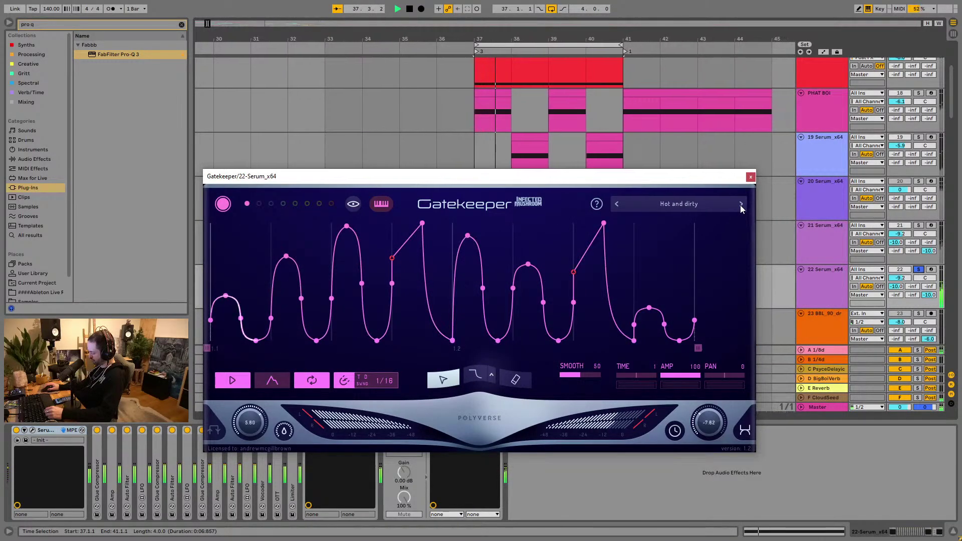
click(740, 204)
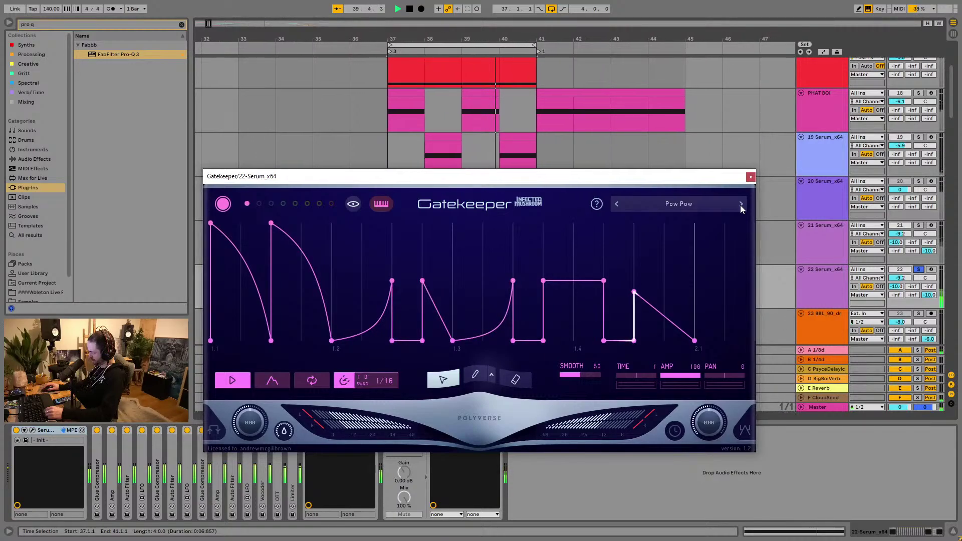
click(740, 204)
click(740, 204)
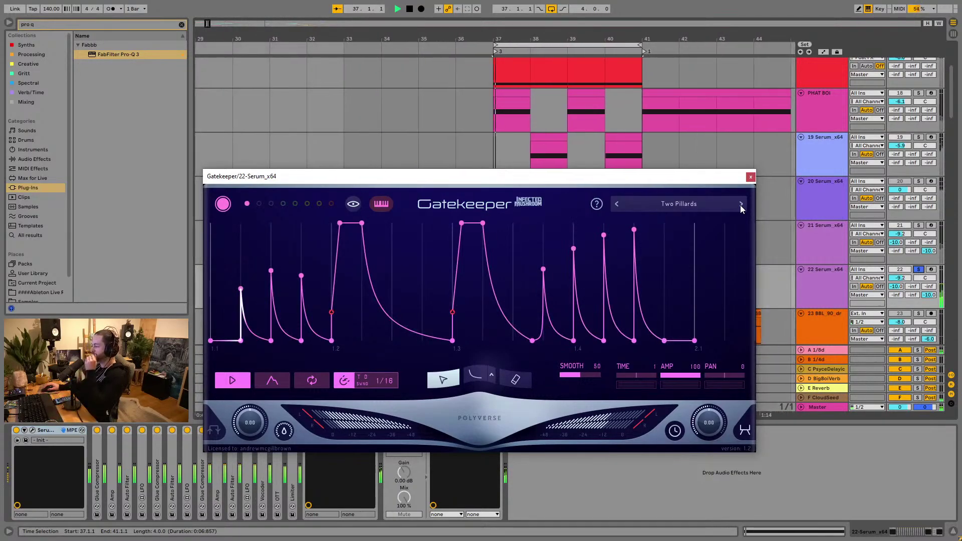
click(740, 204)
click(740, 205)
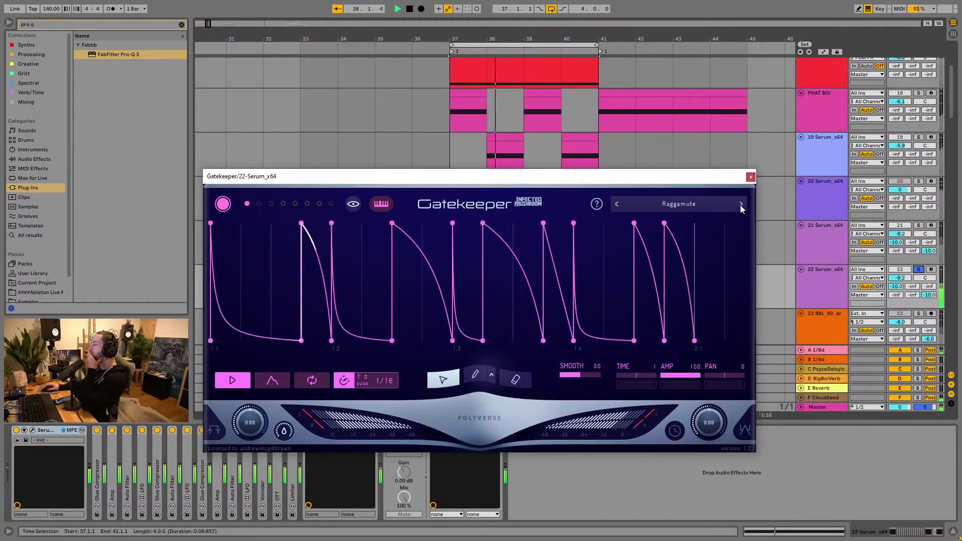
click(740, 204)
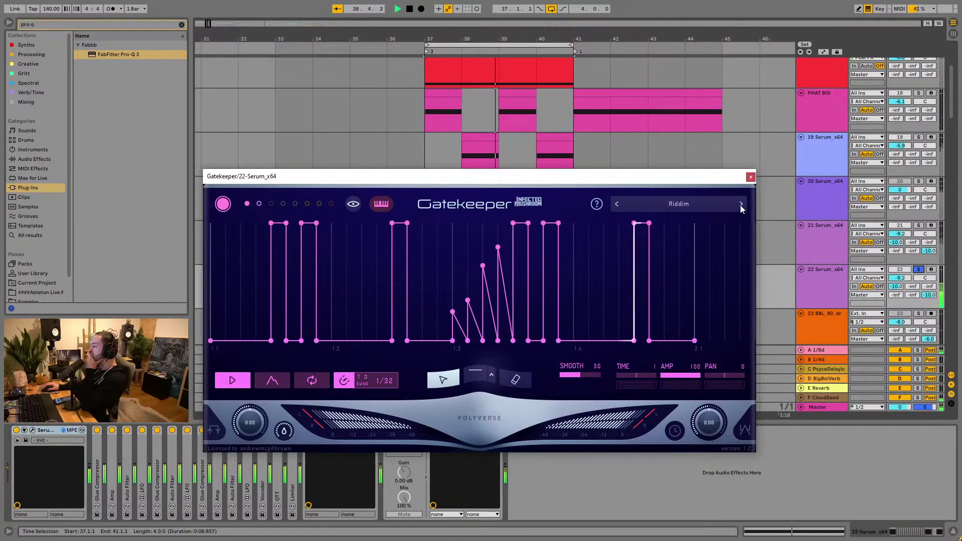
click(740, 204)
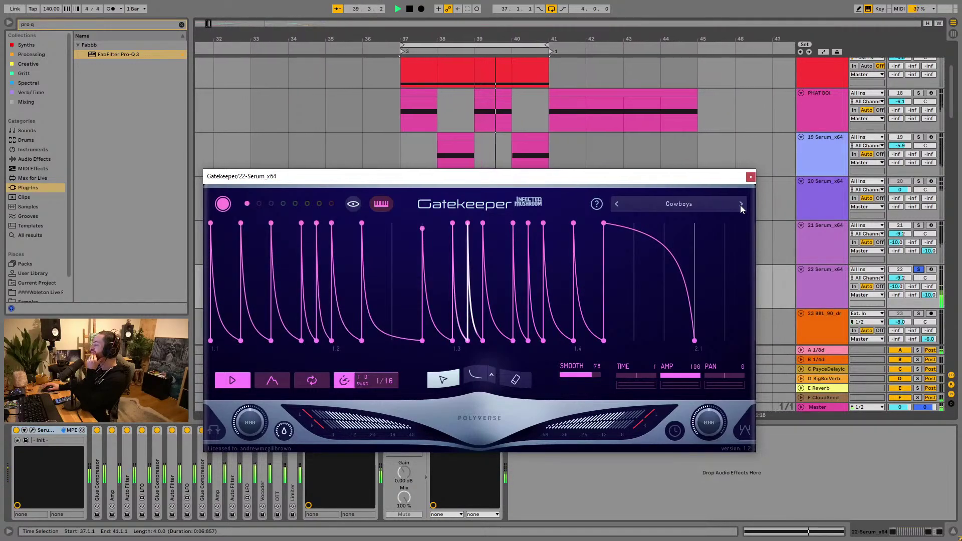
click(740, 206)
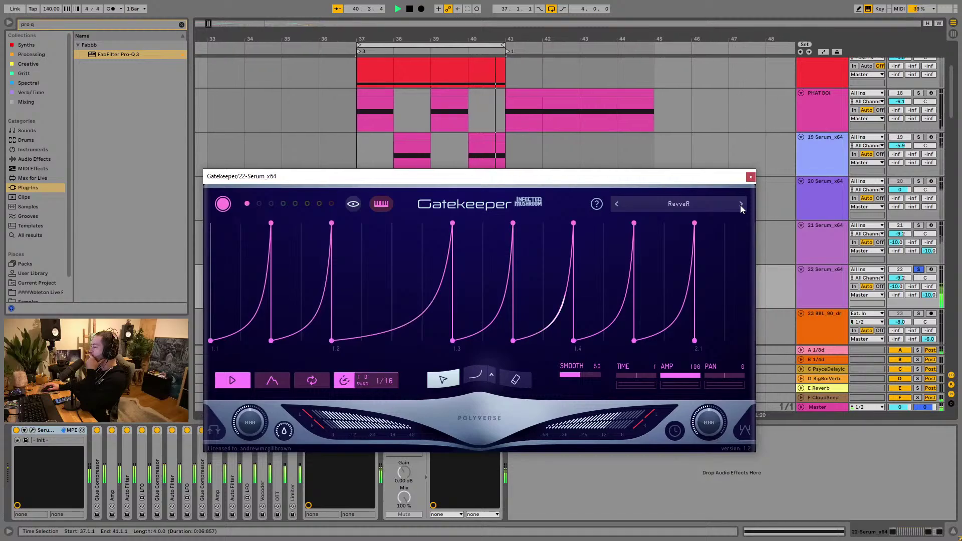
click(740, 206)
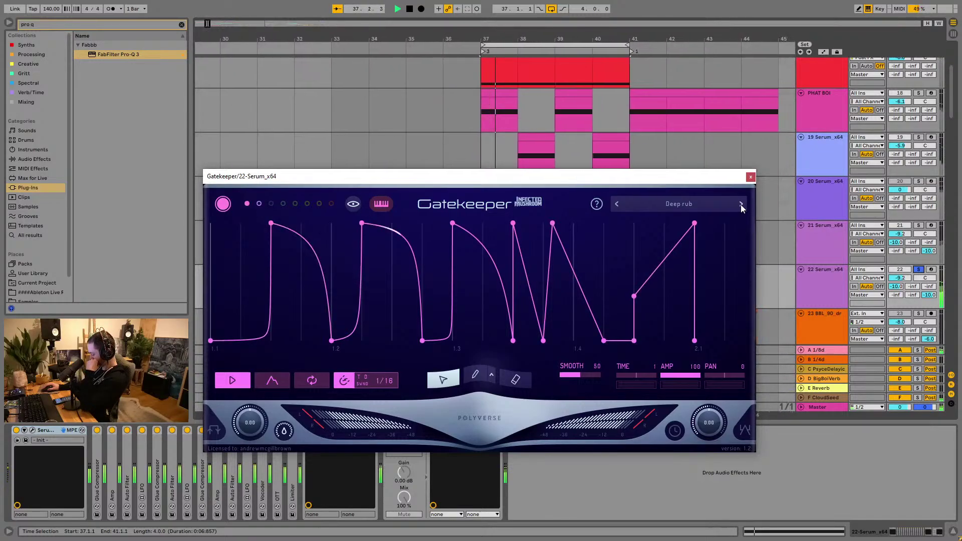
click(742, 208)
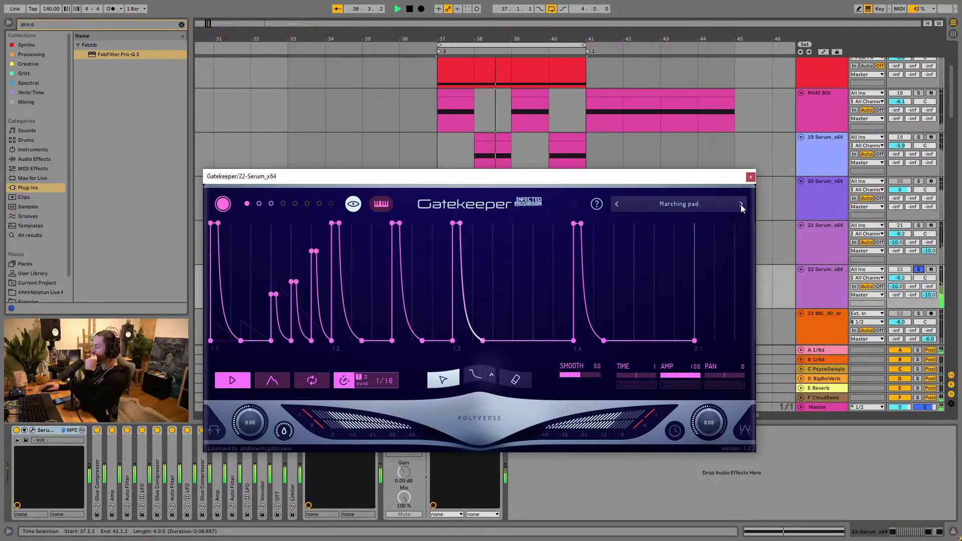
click(741, 208)
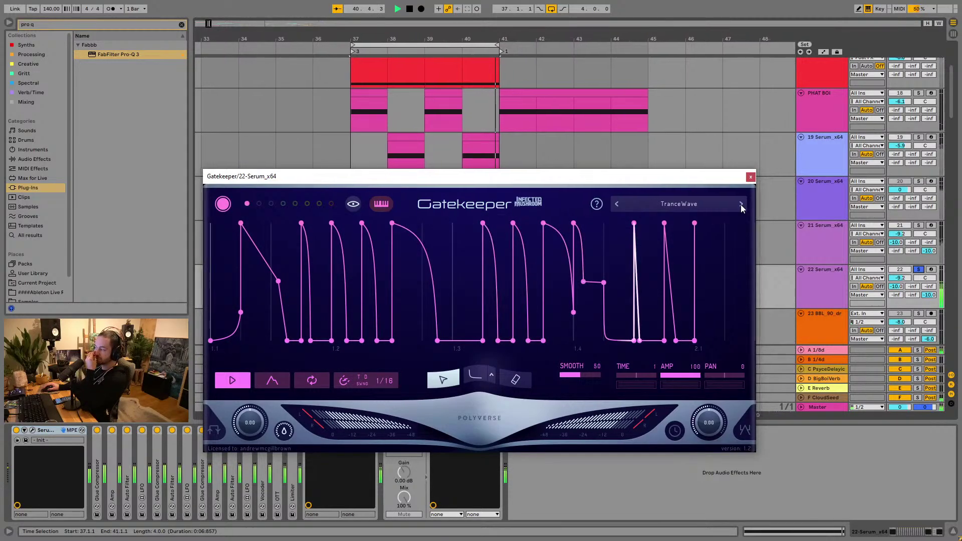
click(742, 208)
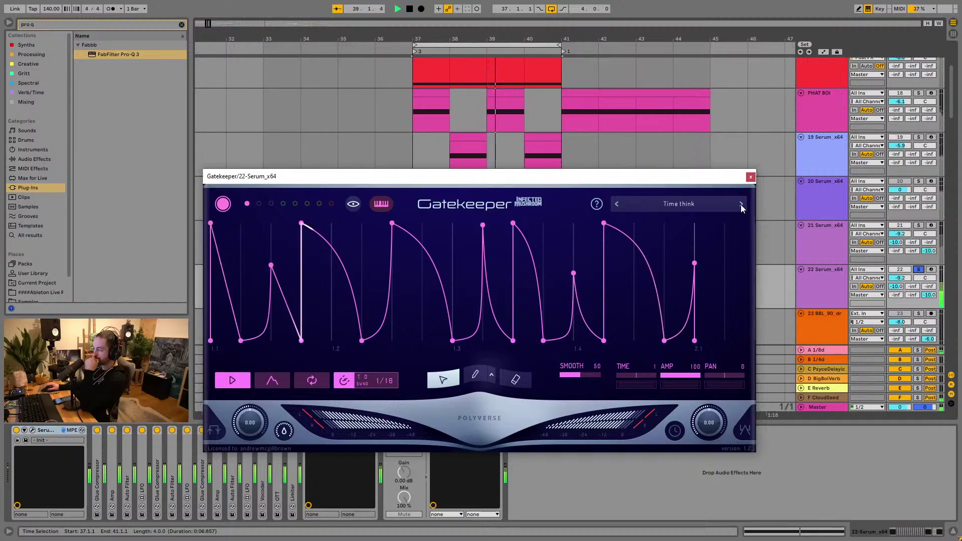
click(742, 207)
click(741, 207)
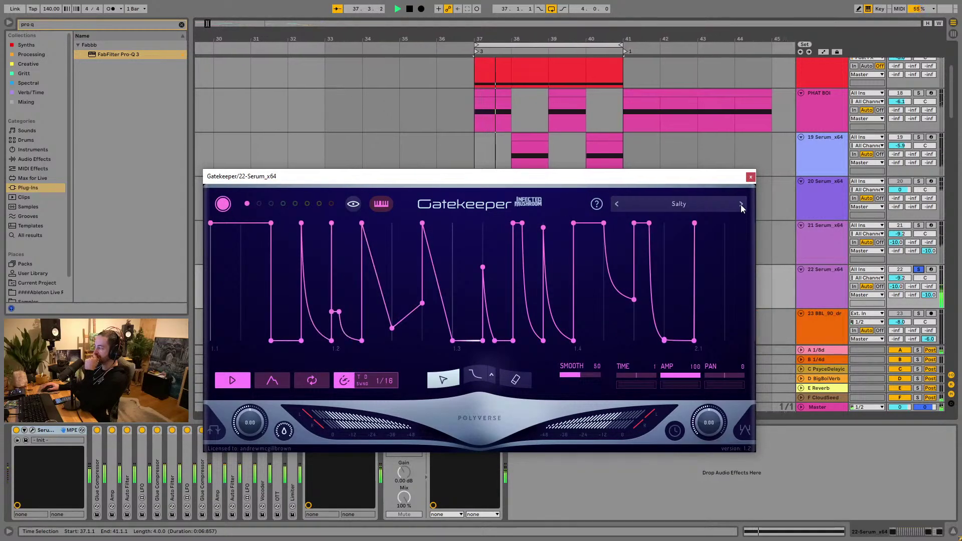
click(741, 208)
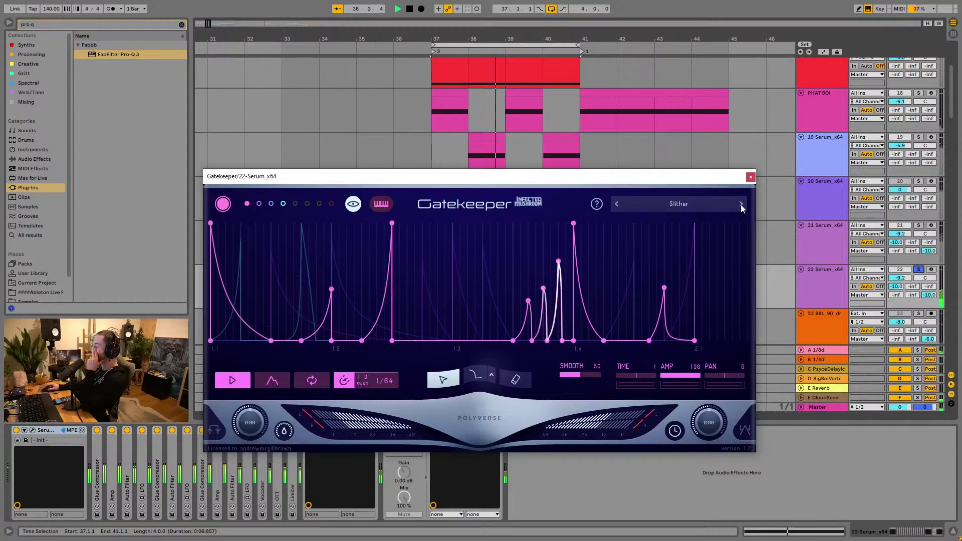
Step: Audition Gatekeeper presets on the 22 Serum_x64 track from Masterkeeper through Tanger it, keep Tanger it, and close the plugin window
click(742, 207)
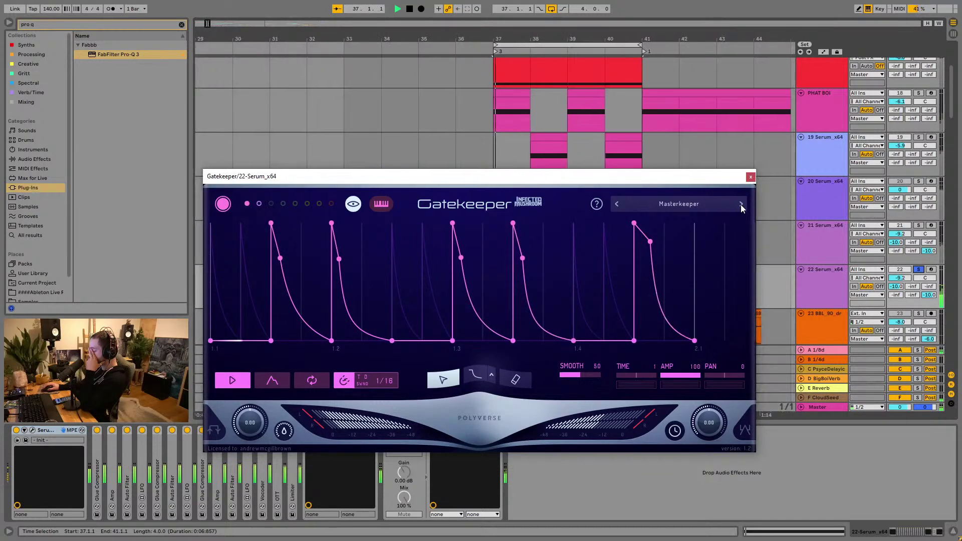
click(742, 207)
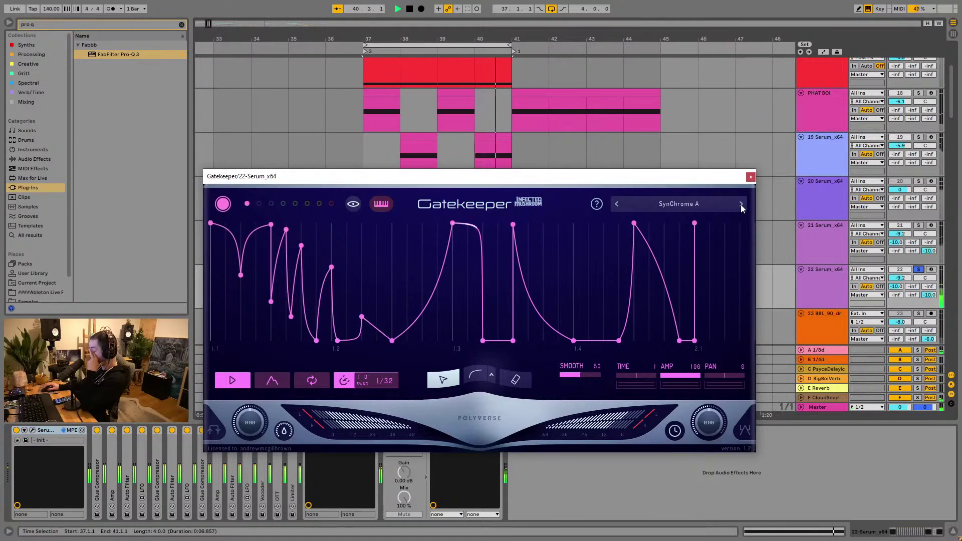
click(740, 204)
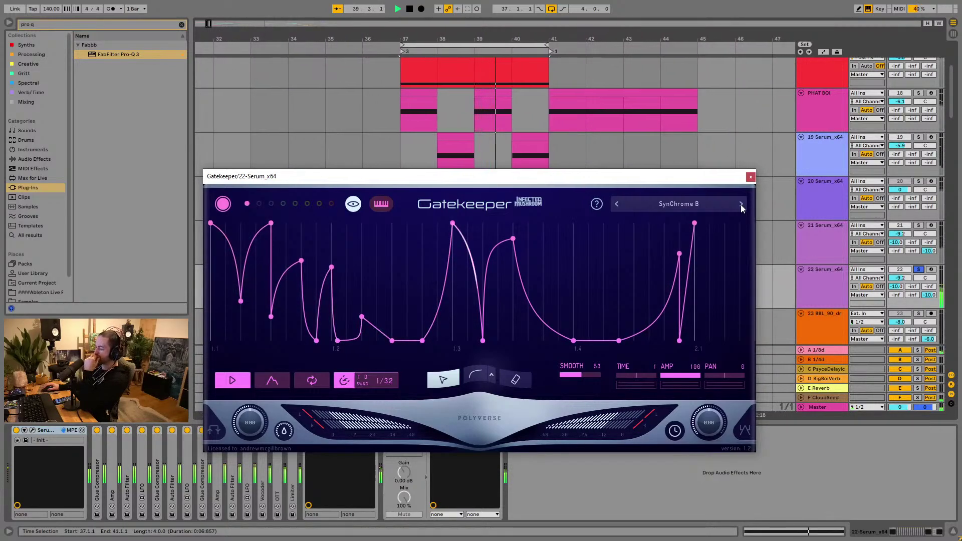
click(740, 204)
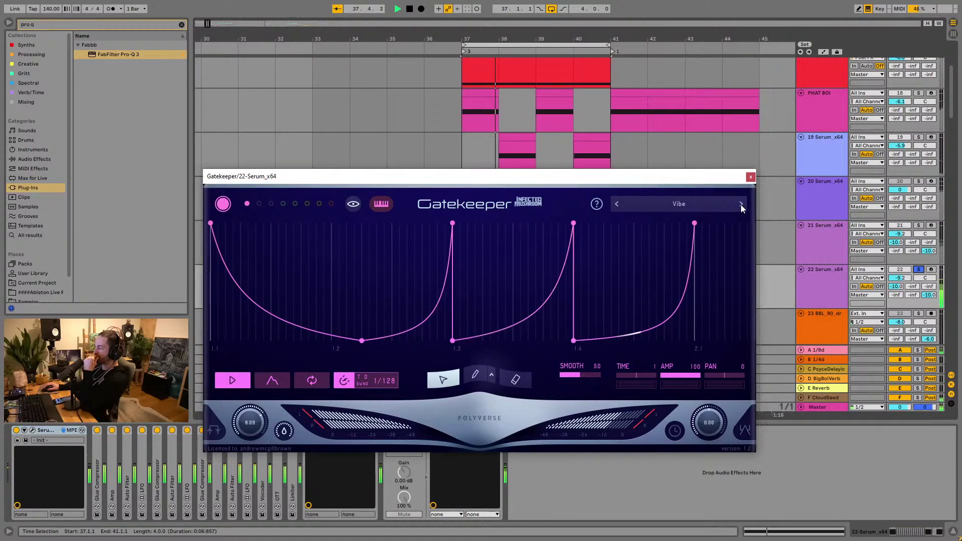
click(740, 204)
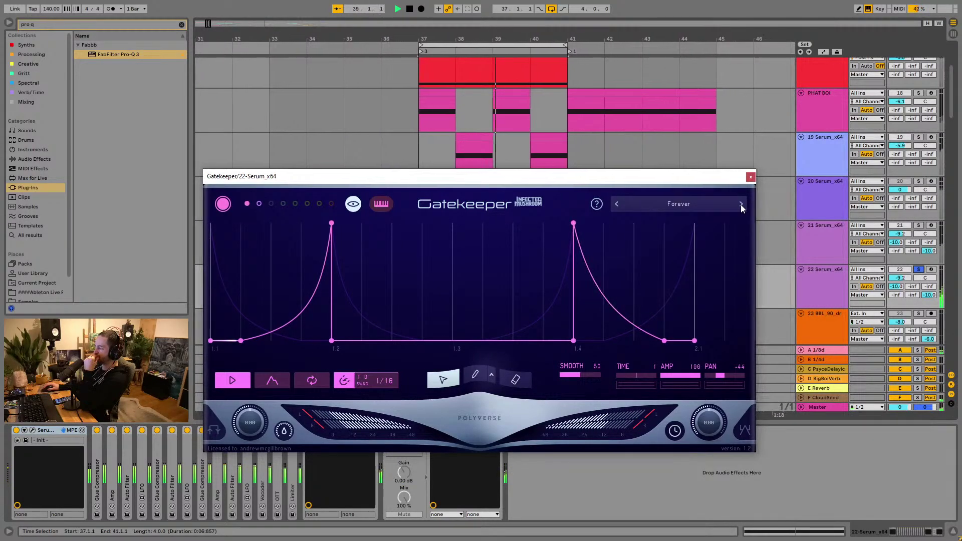
click(740, 205)
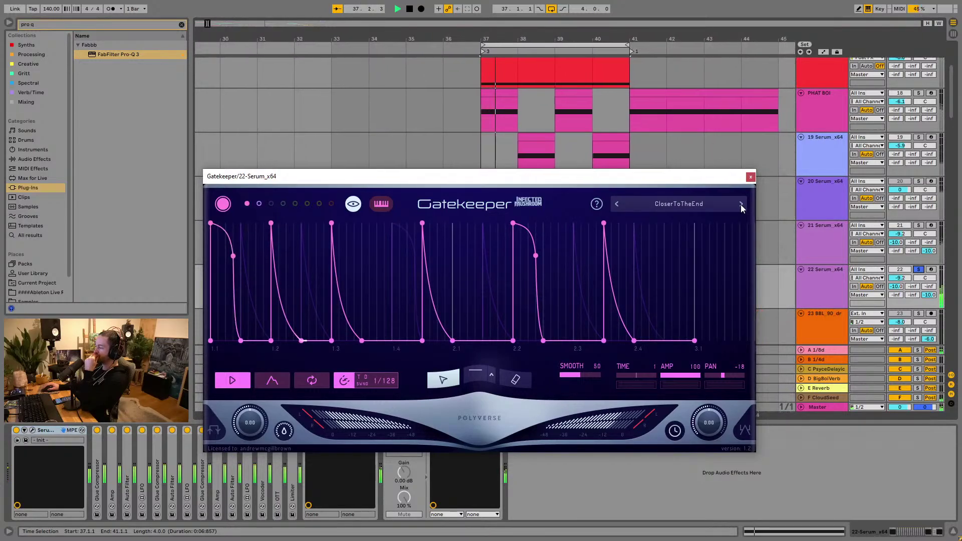
click(740, 204)
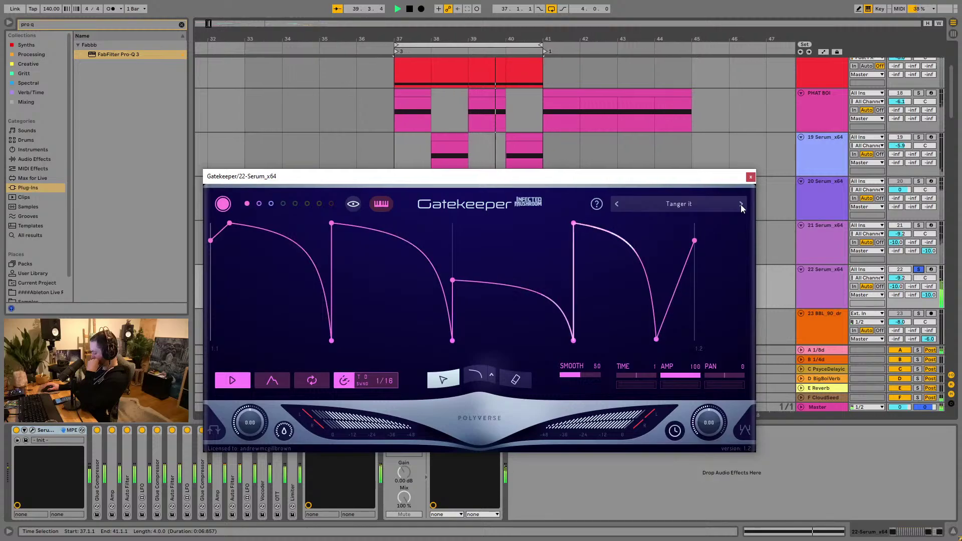
click(750, 178)
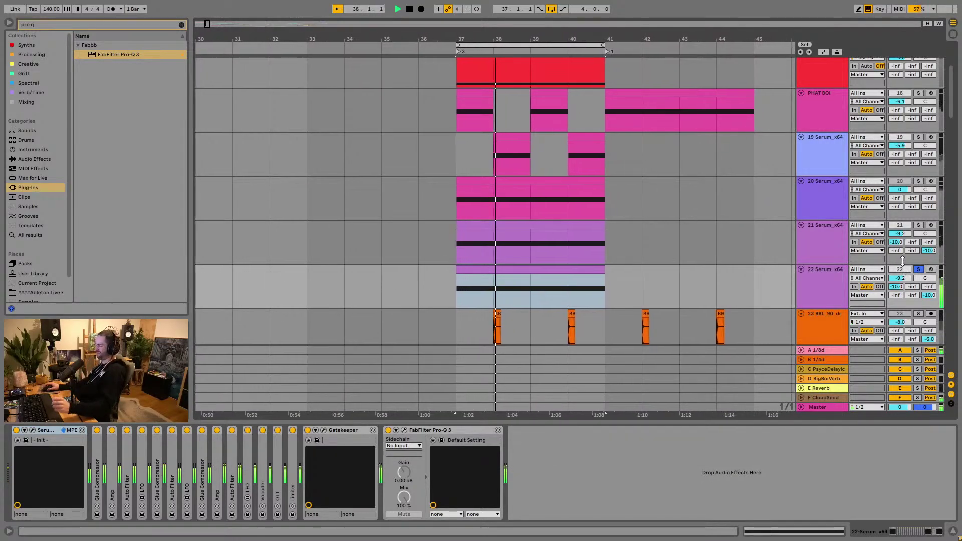
Step: Set the 22 Serum_x64 track's volume to -9.8 dB and also solo the 23 BBL_90 track
scroll(767, 236, up, 3)
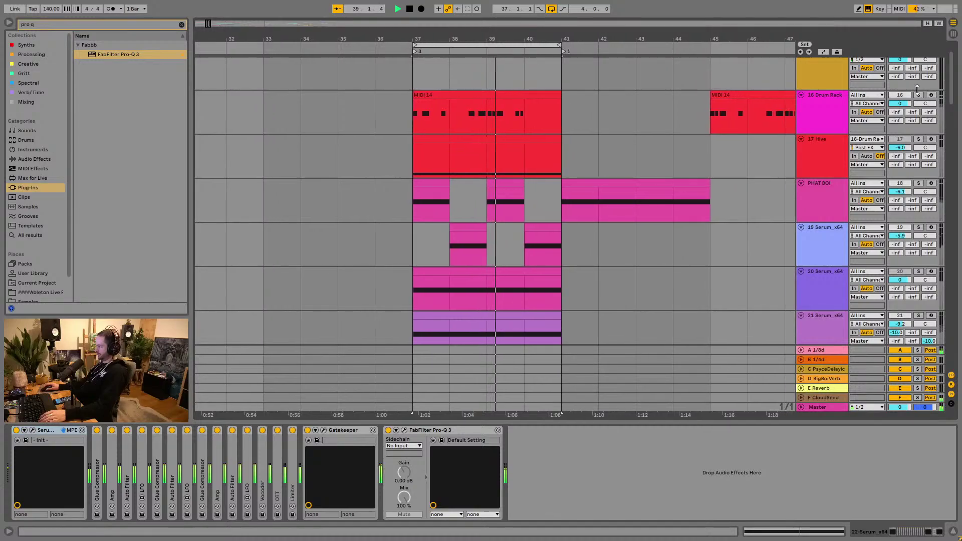
scroll(802, 207, down, 3)
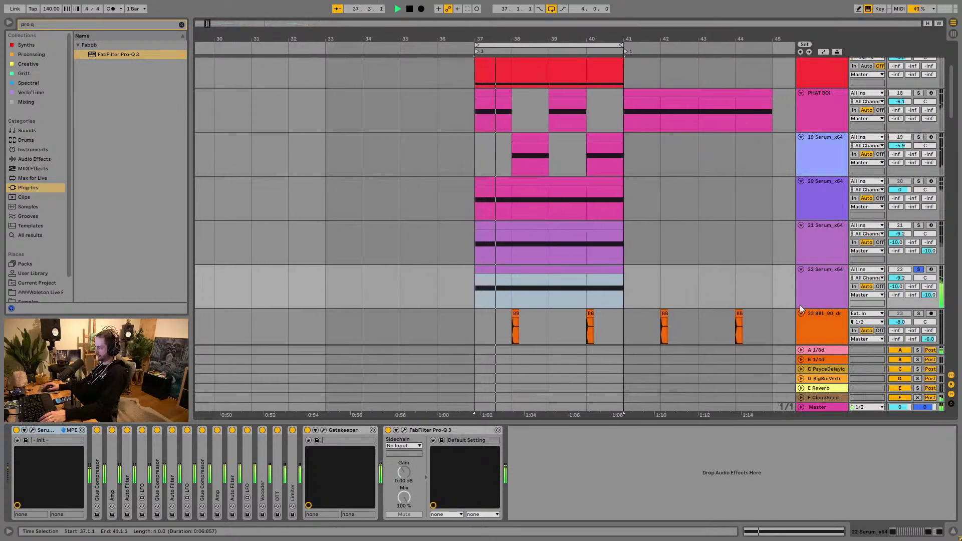
drag(900, 277, 900, 281)
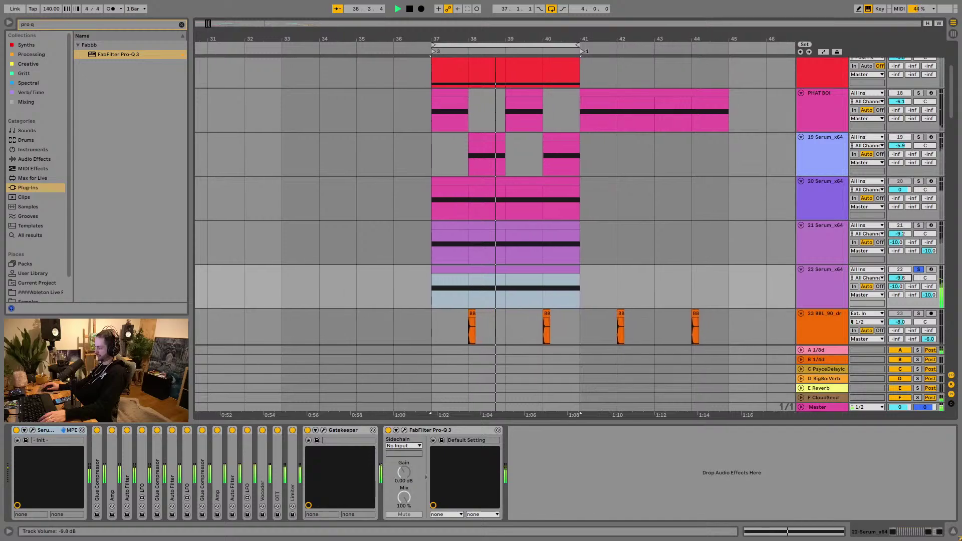
click(405, 298)
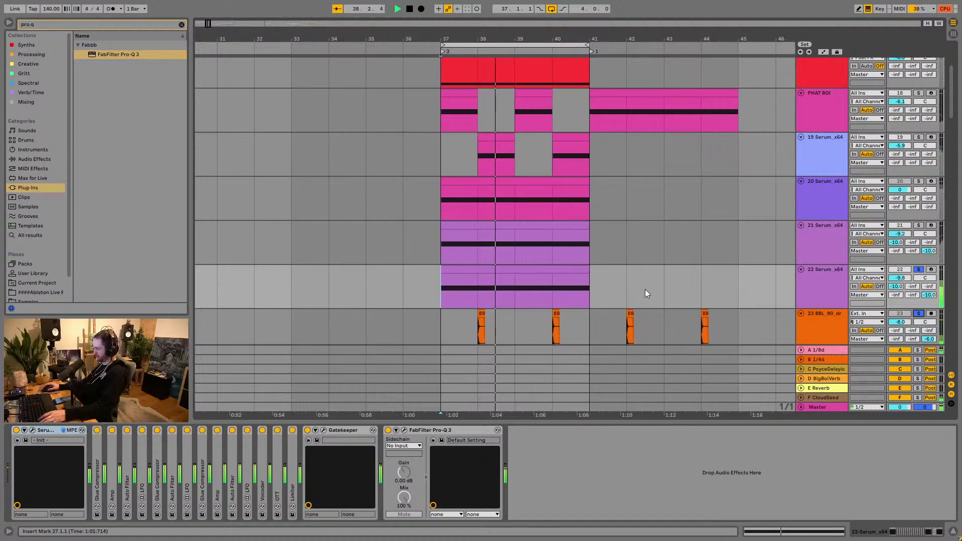
Step: Also solo the 16 Drum Rack track and the Ideas group, and unfold the group
scroll(644, 290, up, 2)
scroll(644, 290, up, 3)
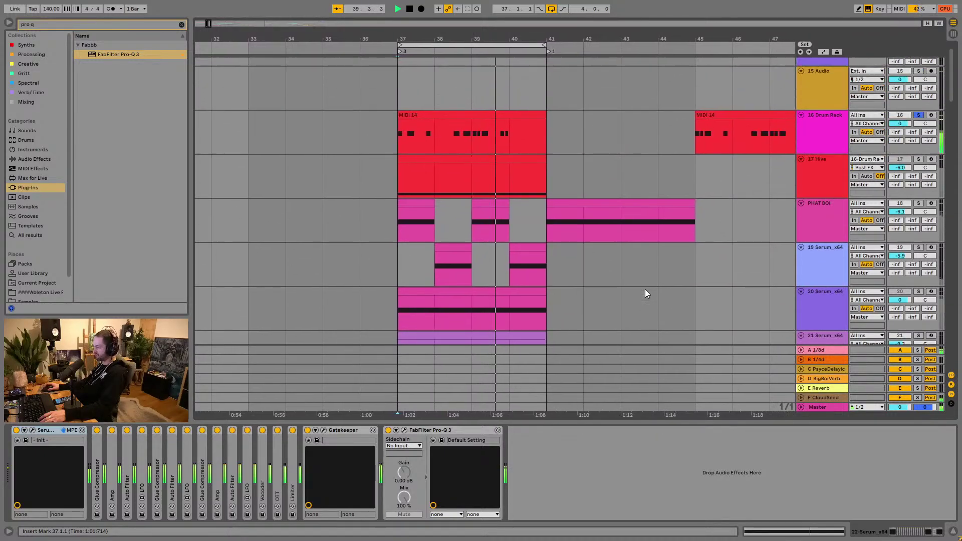
click(918, 62)
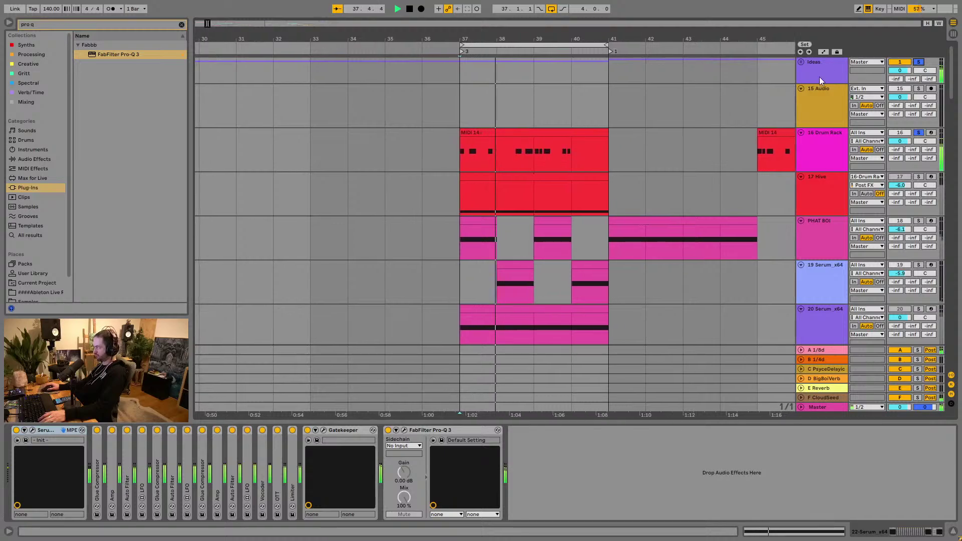
click(801, 62)
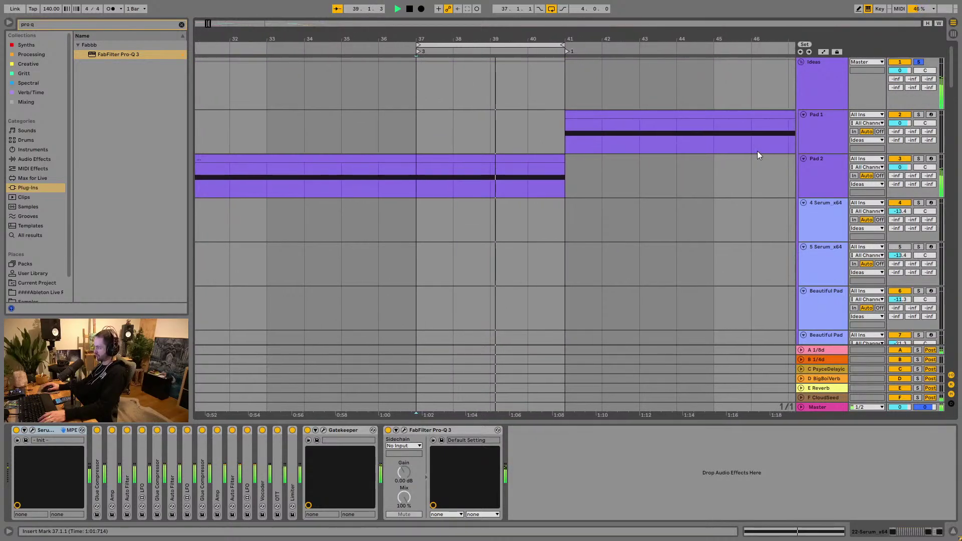
Step: Look at the notes of the Pad 2 clip that plays in the loop, and set Pad 2's volume to -6.9 dB
scroll(756, 150, down, 2)
click(496, 120)
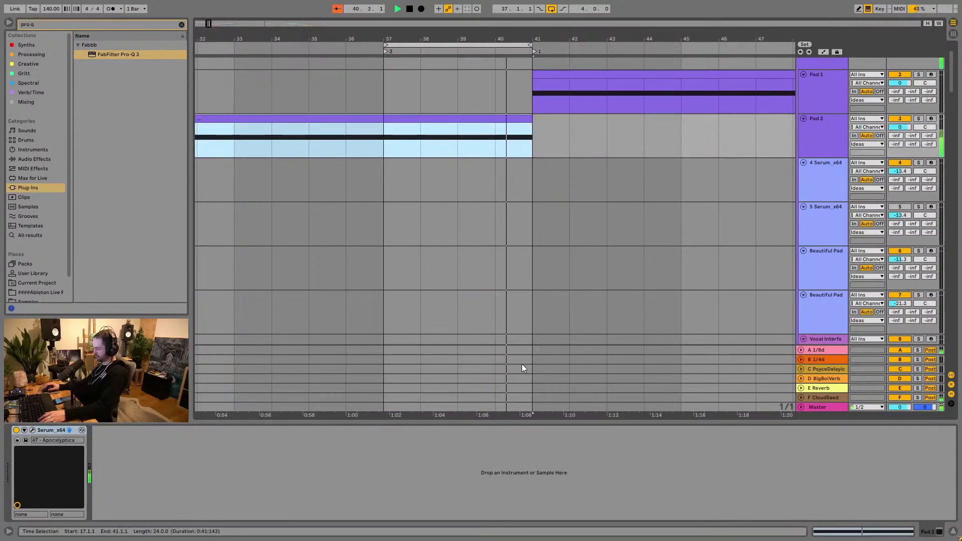
key(shift+Tab)
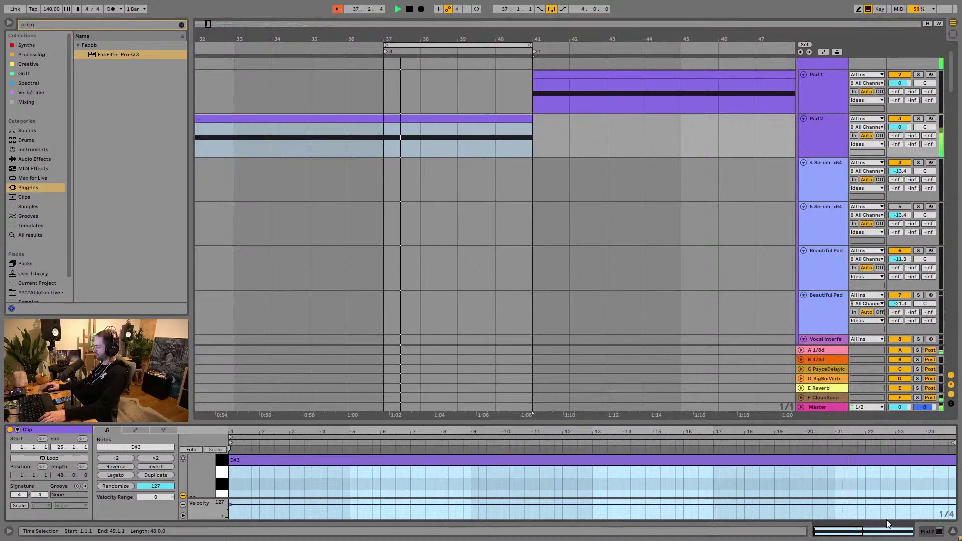
key(shift+Tab)
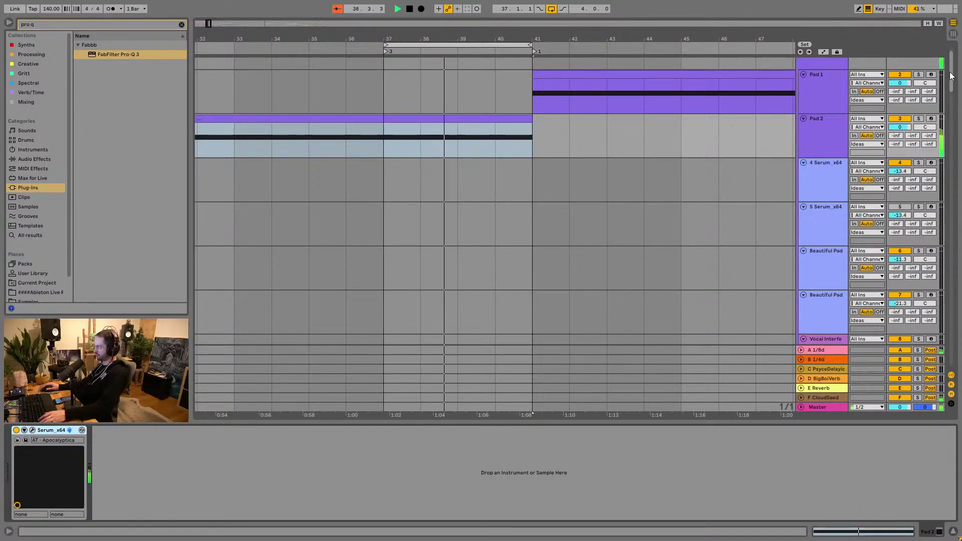
drag(908, 130, 908, 141)
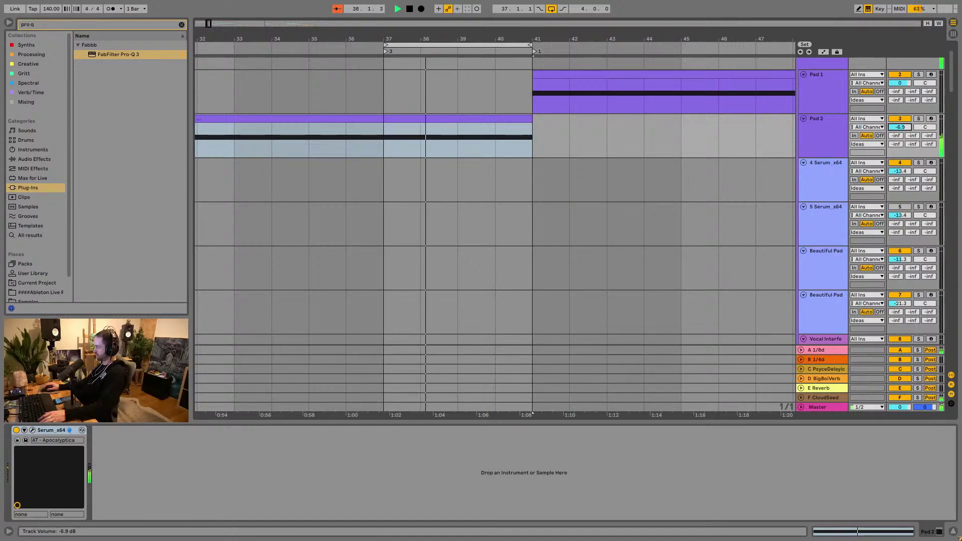
Step: Set the 22 Serum_x64 track's volume to -12.0 dB and also solo the PHAT BOI and 19 Serum_x64 tracks
drag(950, 80, 950, 165)
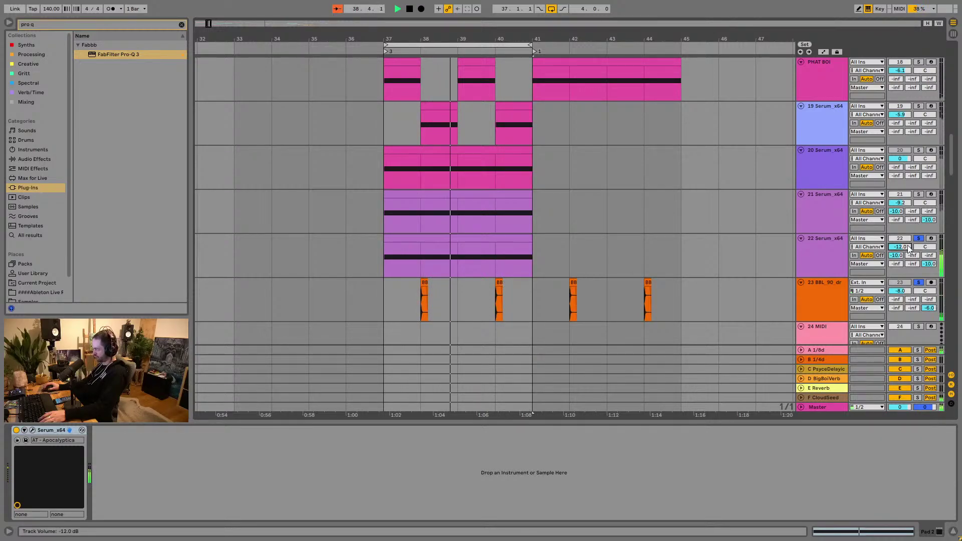
scroll(636, 170, up, 2)
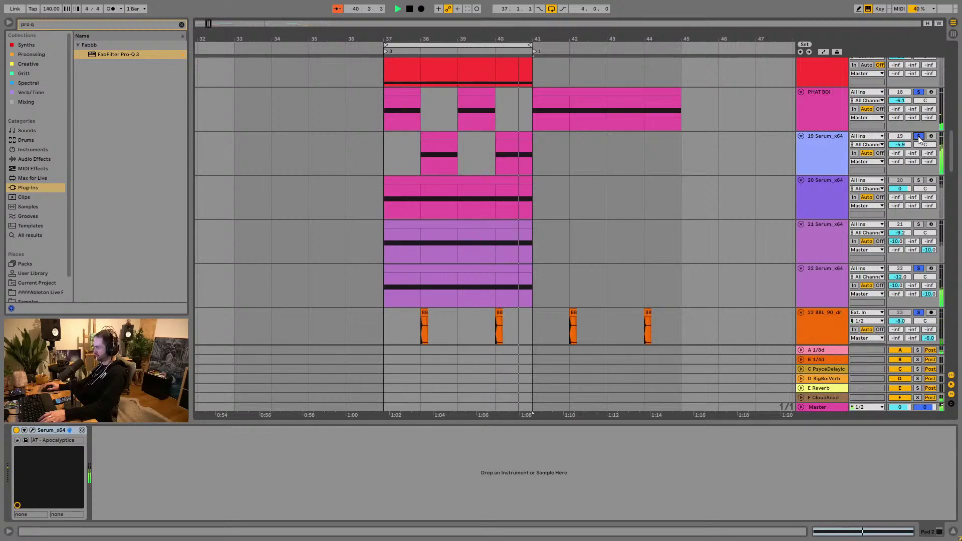
Step: Move both 19 Serum_x64 clips to bars 42 and 44, and extend the first PHAT BOI clip to fill bars 37 to 41
click(445, 148)
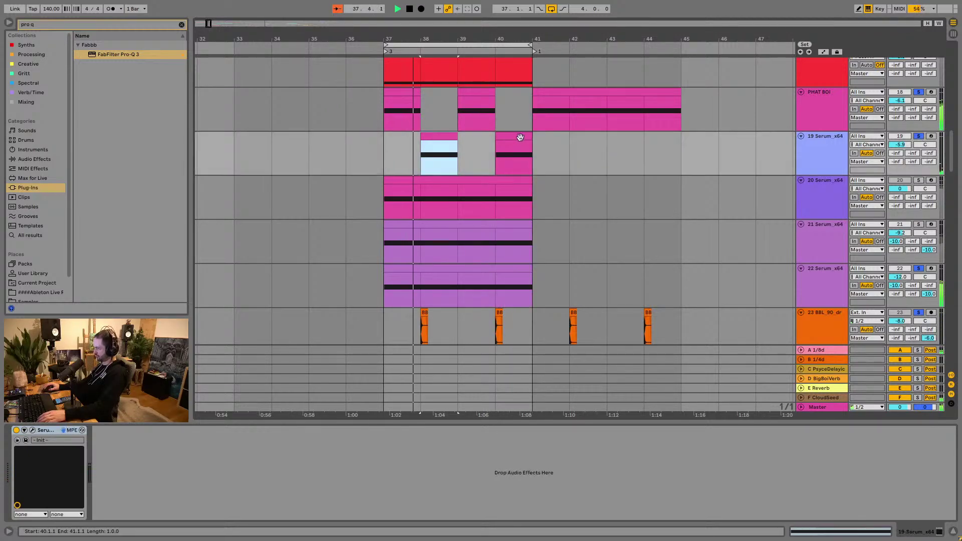
drag(453, 144, 601, 145)
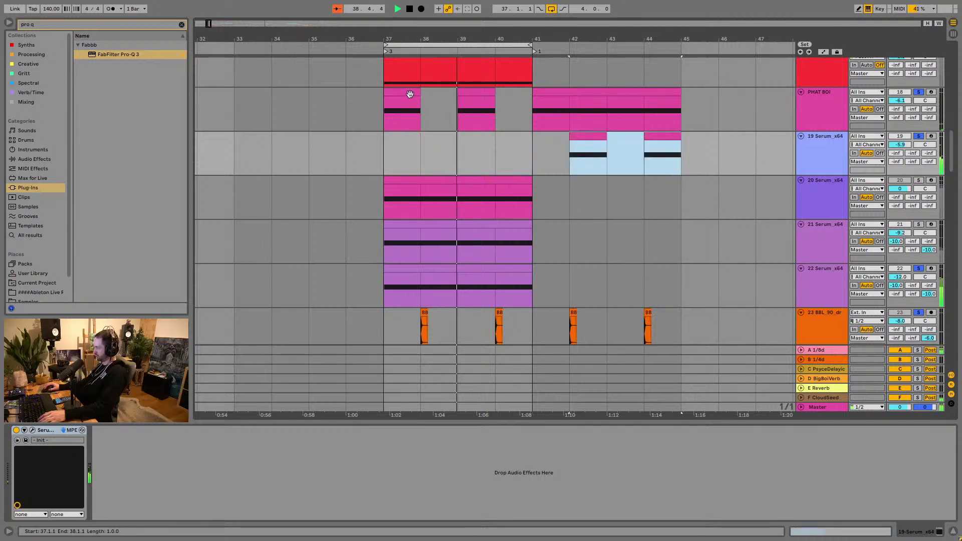
drag(415, 93, 531, 98)
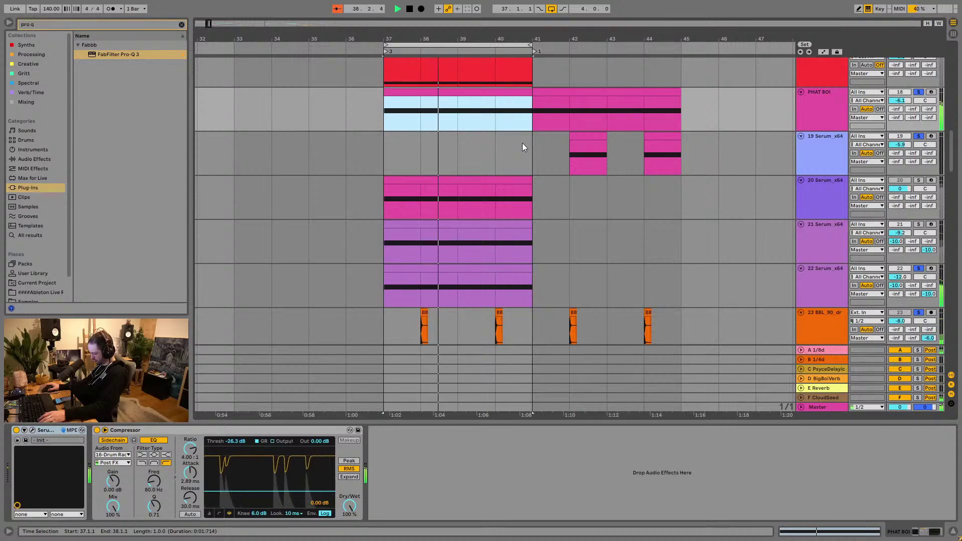
Step: Set the 22 Serum_x64 track's volume to -15.0 dB
scroll(516, 156, up, 1)
click(802, 119)
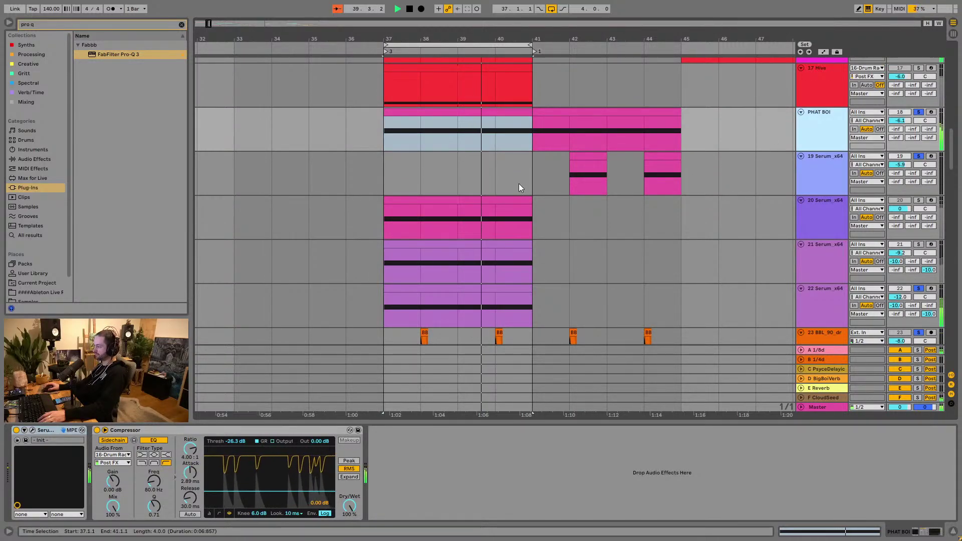
scroll(447, 225, down, 1)
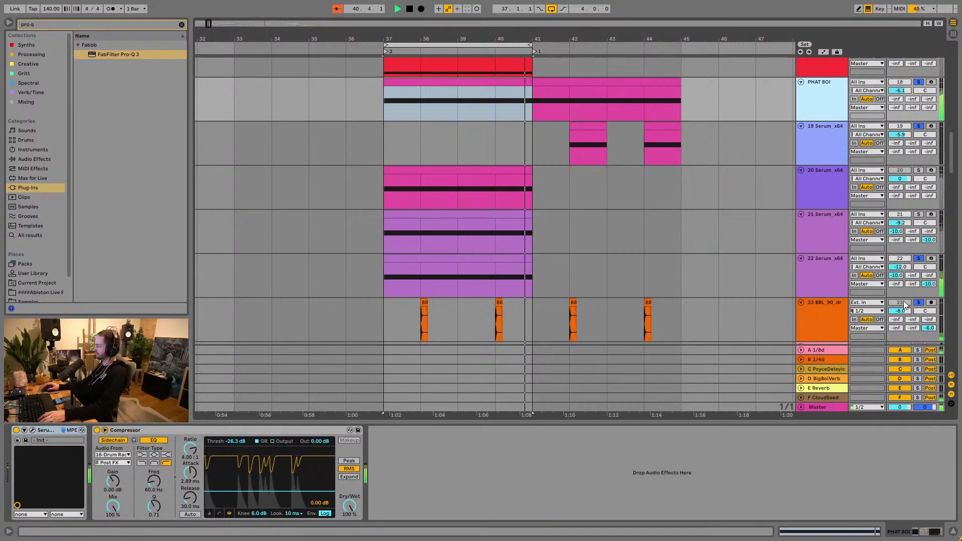
mouse_move(904, 266)
mouse_down()
mouse_move(904, 283)
mouse_move(907, 269)
mouse_up()
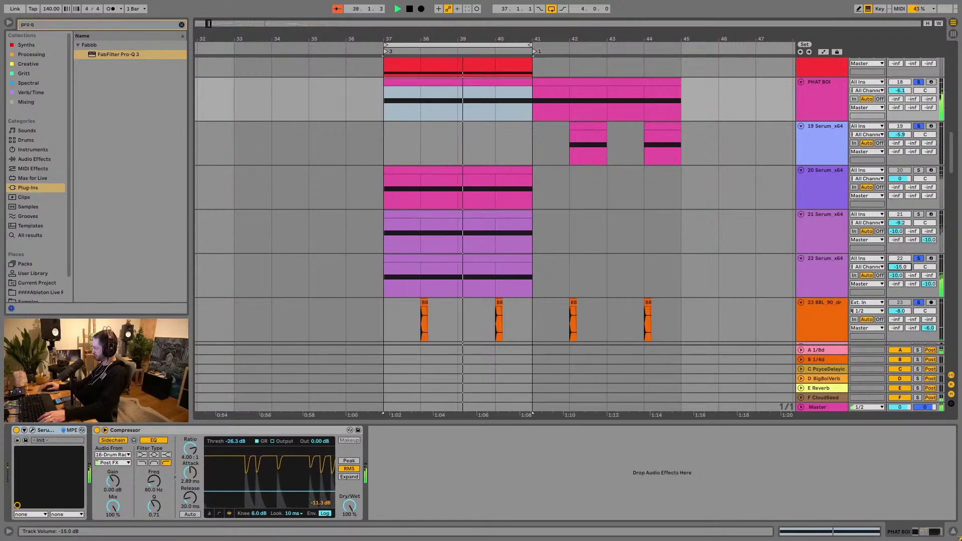
Step: Swap the looped Drum Rack clip for another MIDI 14 clip placed from bar 37 to 43, and restart playback
scroll(530, 223, up, 4)
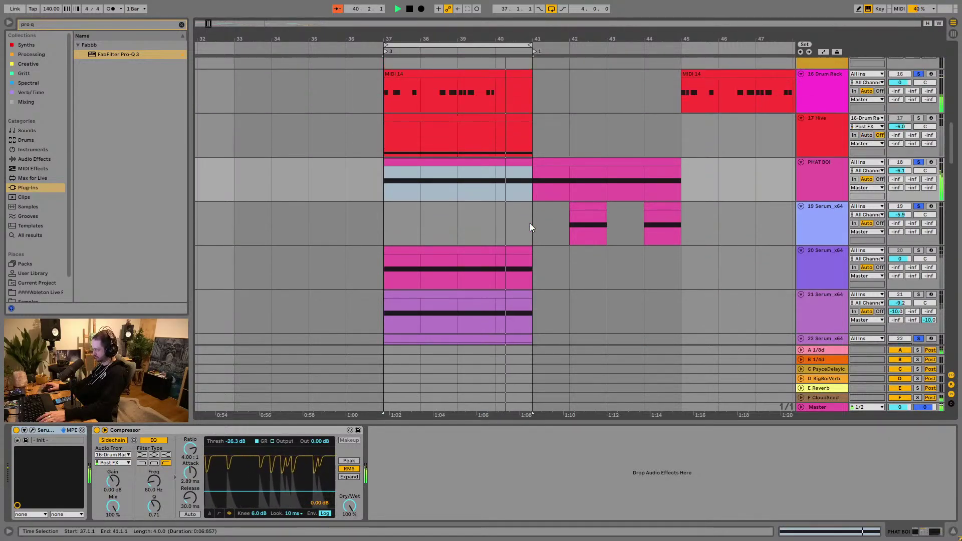
click(403, 117)
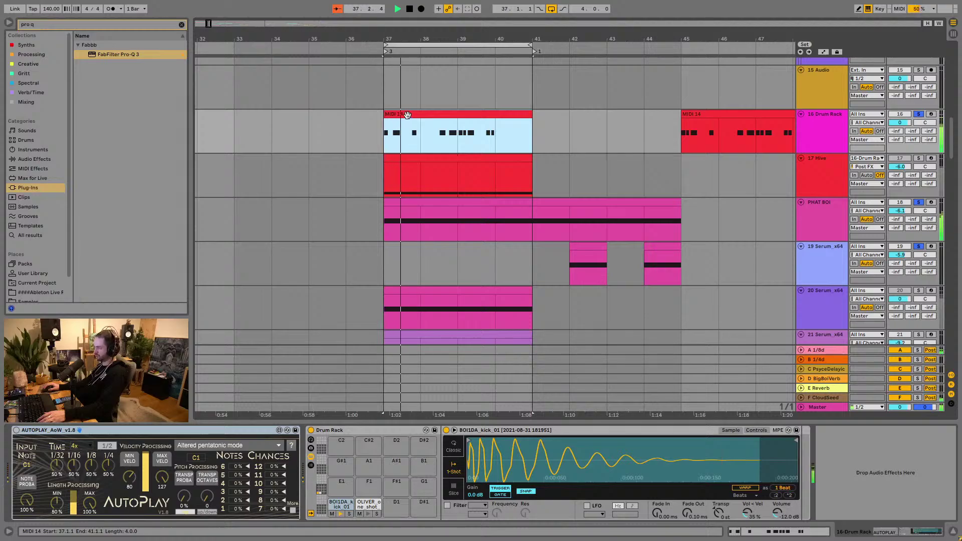
drag(530, 39, 489, 40)
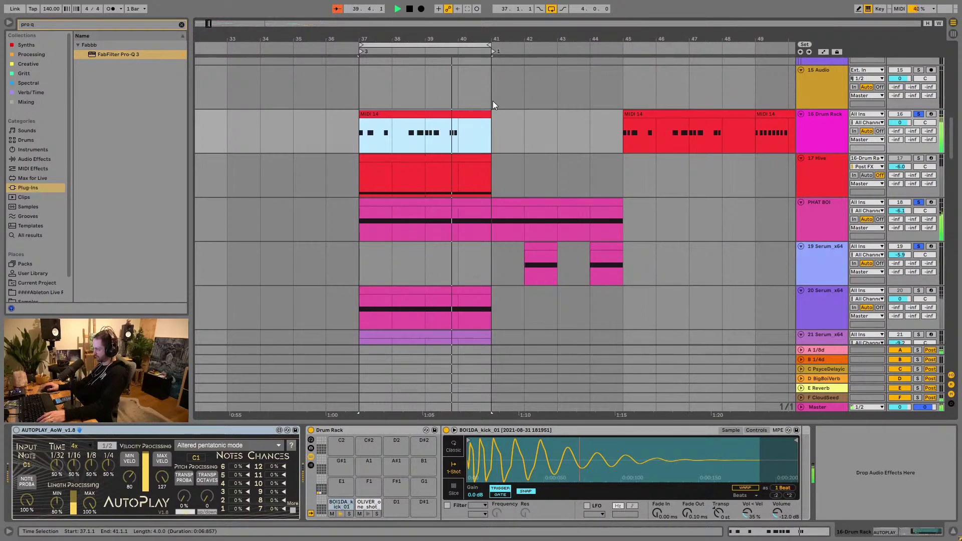
drag(642, 42, 623, 26)
key(space)
drag(533, 133, 726, 140)
drag(608, 116, 412, 136)
key(space)
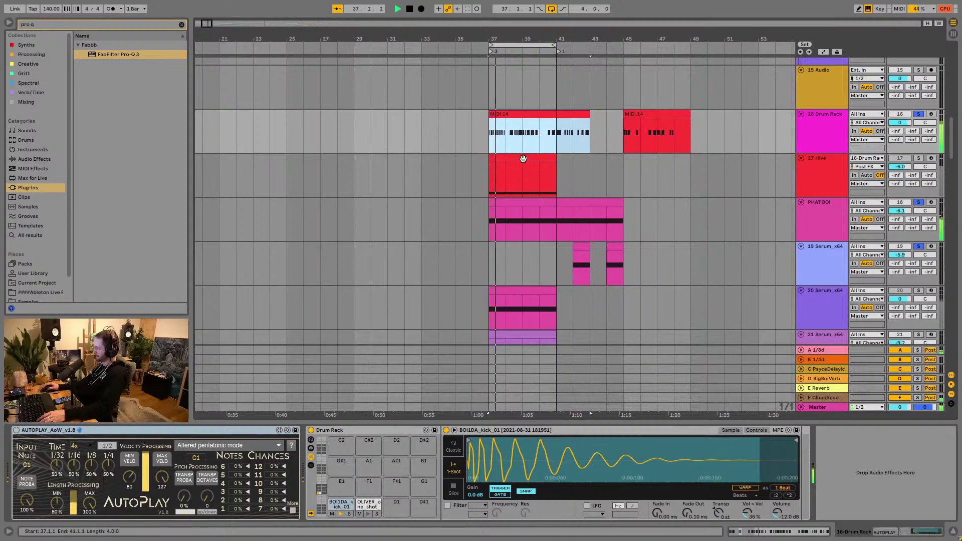
Step: Move the 16-bar MIDI 14 drum clip to bar 26 so that it covers the looped section
drag(551, 40, 450, 39)
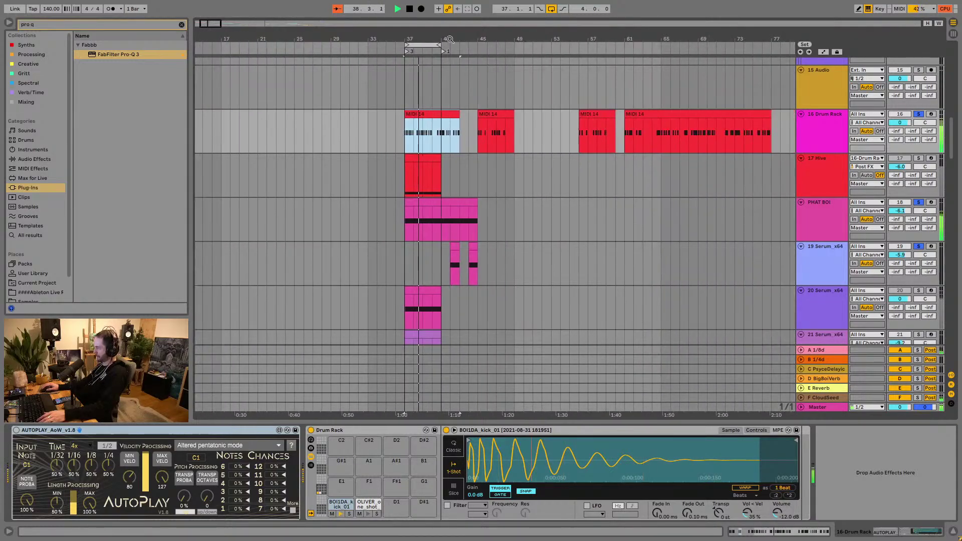
drag(434, 112, 377, 135)
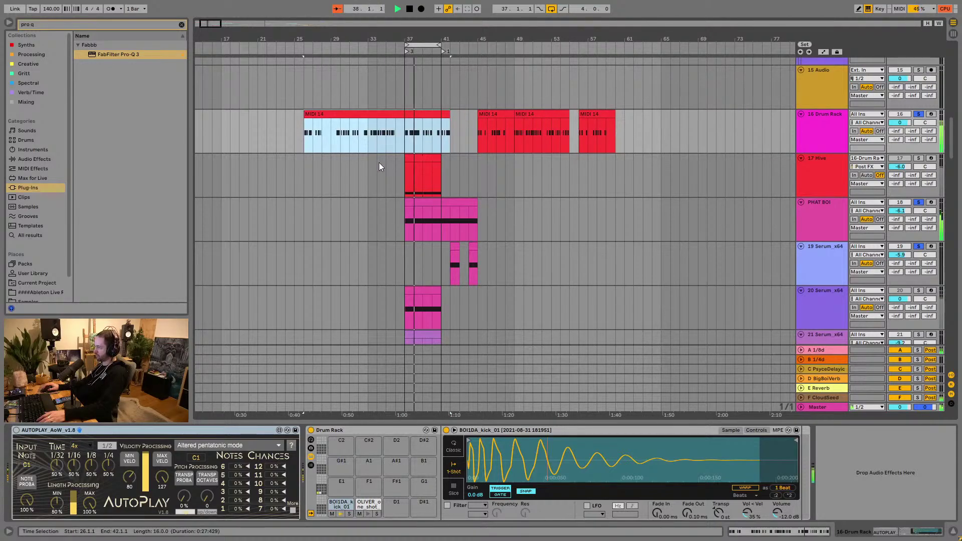
Step: Select the Drum Rack clips between bars 26 and 61 and move them together to bar 123
mouse_move(416, 43)
mouse_down()
mouse_move(418, 73)
mouse_move(422, 25)
mouse_up()
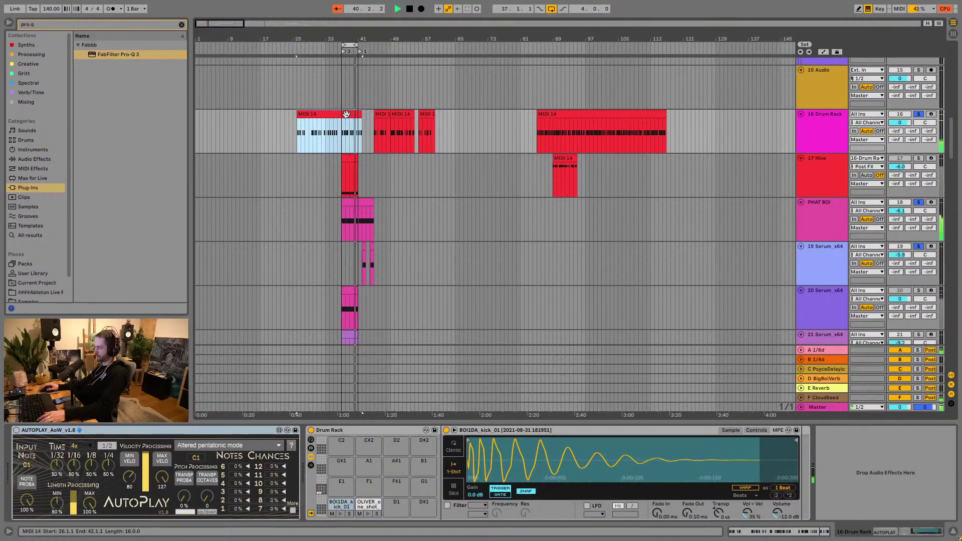
shift+click(428, 115)
drag(343, 128, 732, 125)
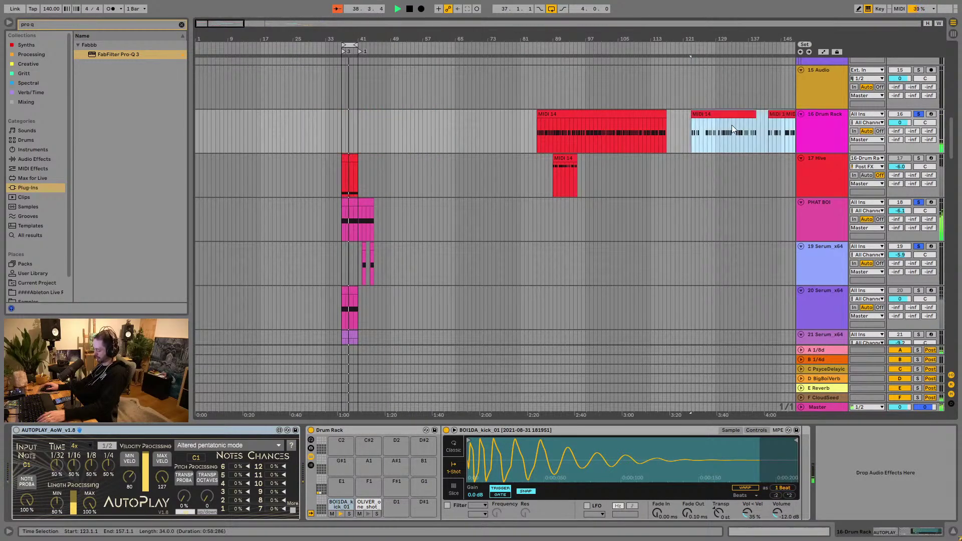
Step: Move the 32-bar MIDI 14 drum clip to bar 37 so that it covers the looped section
drag(638, 112, 460, 114)
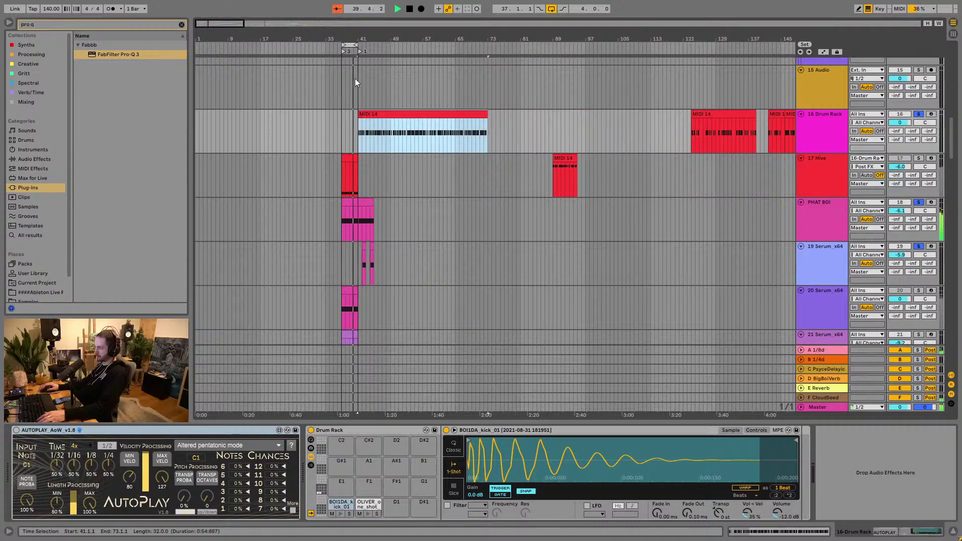
drag(348, 40, 364, 88)
drag(506, 113, 330, 135)
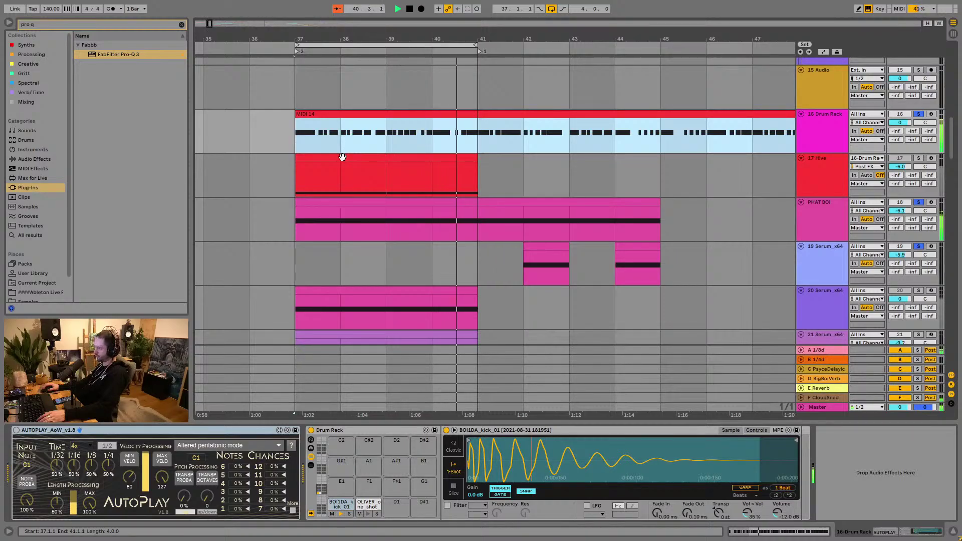
Step: Open the MIDI 14 drum clip's notes and delete the kick notes at the start of clip bars 10 and 12
double_click(362, 115)
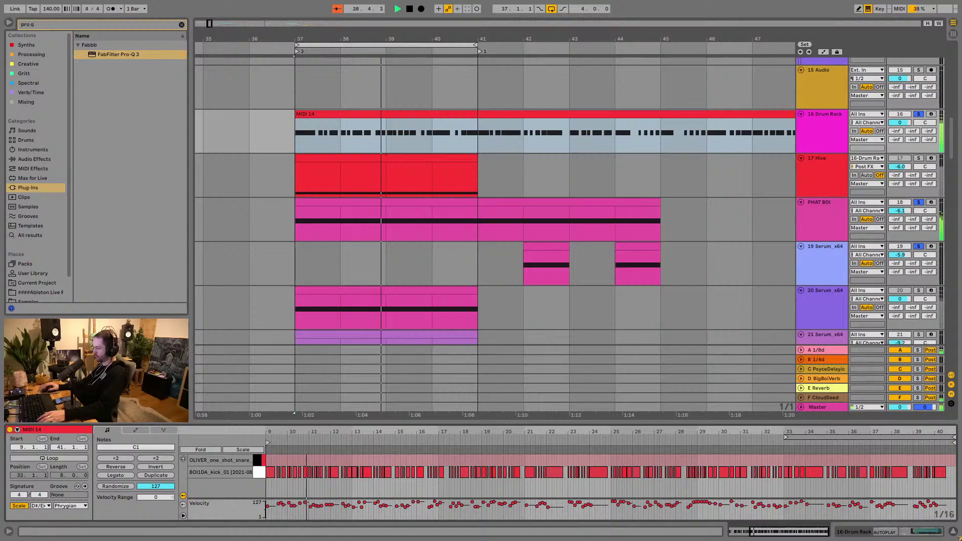
drag(285, 431, 386, 460)
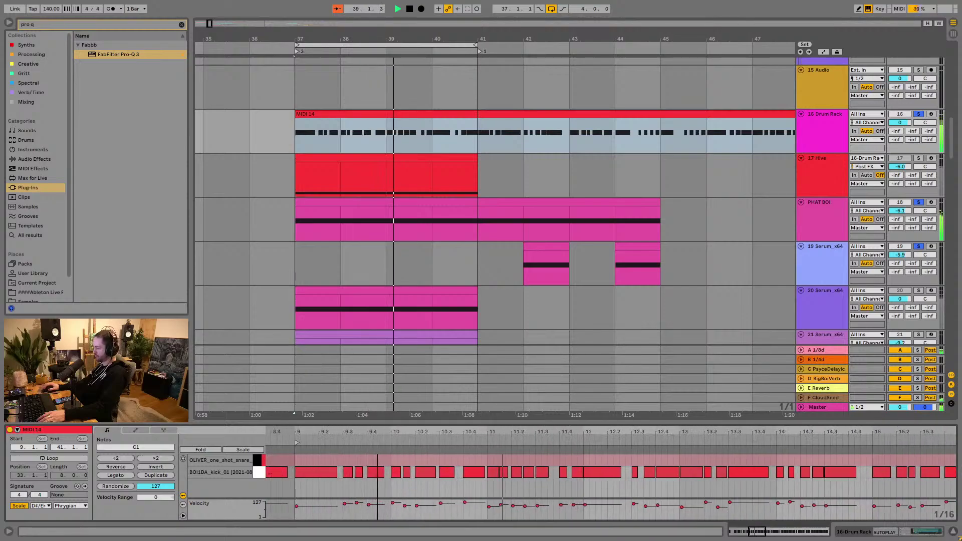
double_click(399, 472)
click(600, 475)
double_click(601, 476)
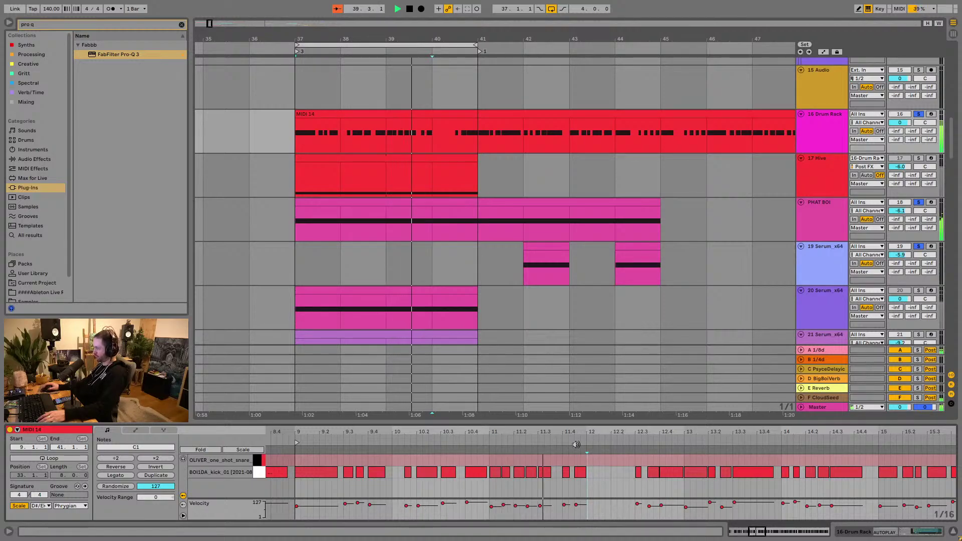
Step: Cut the first four bars off the MIDI 14 drum clip and move the remaining 28 bars back to bar 37
drag(471, 39, 471, 30)
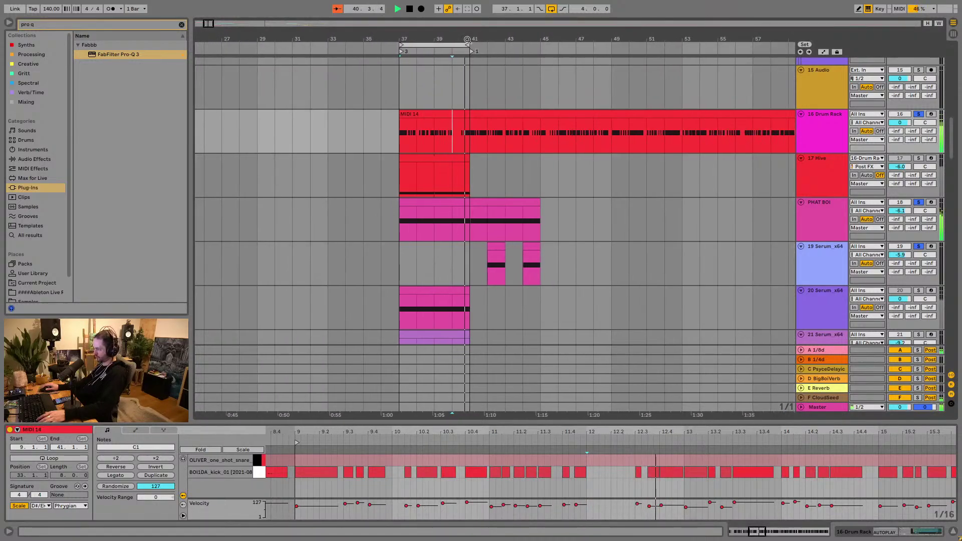
mouse_move(403, 124)
mouse_down()
mouse_move(474, 122)
mouse_move(417, 133)
mouse_up()
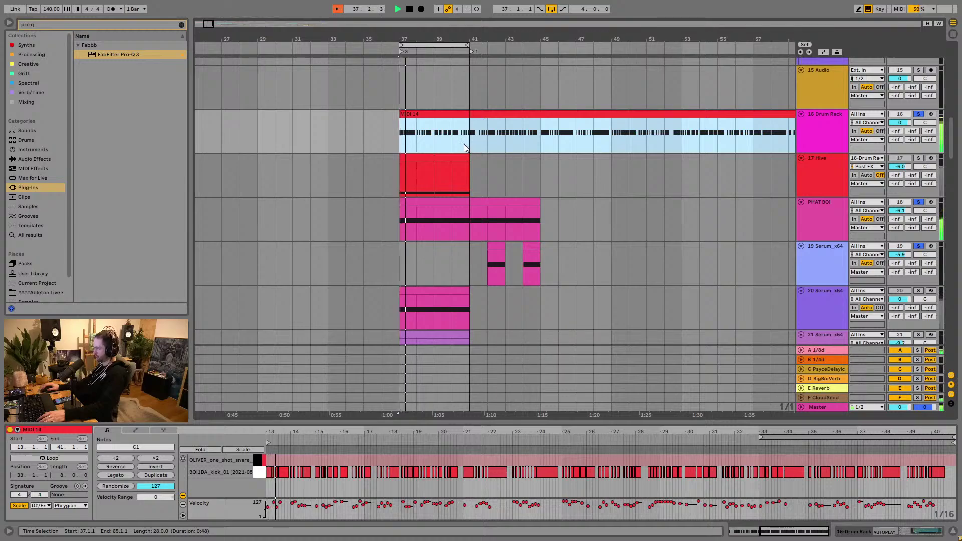
Step: Audition the kick and snare pattern in the Drum Rack's MIDI clip from several points in bars 37 to 40
drag(401, 115, 437, 125)
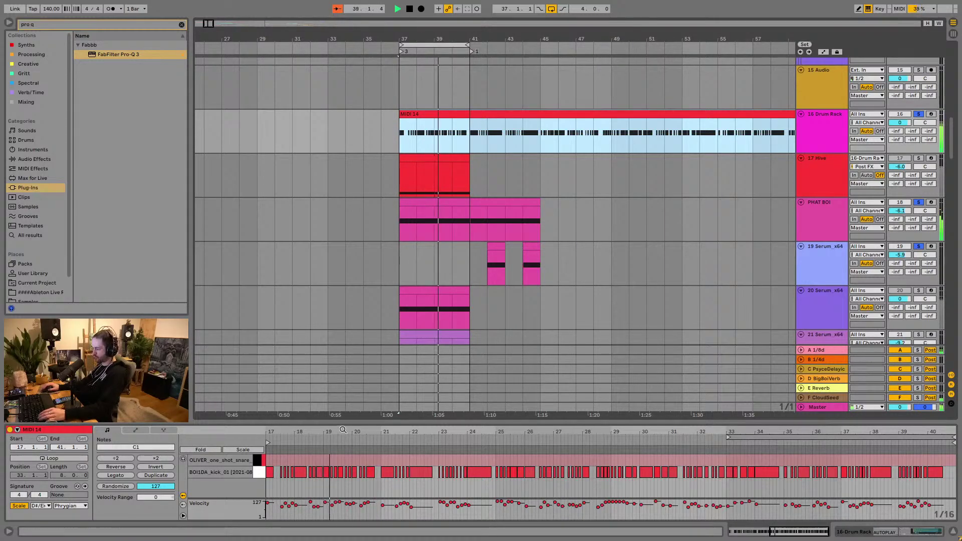
click(302, 473)
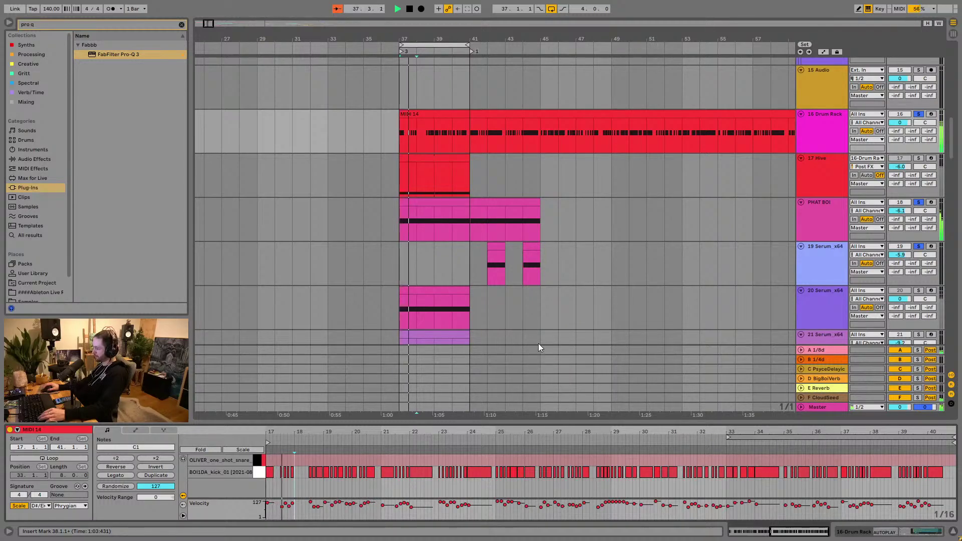
click(327, 475)
click(326, 472)
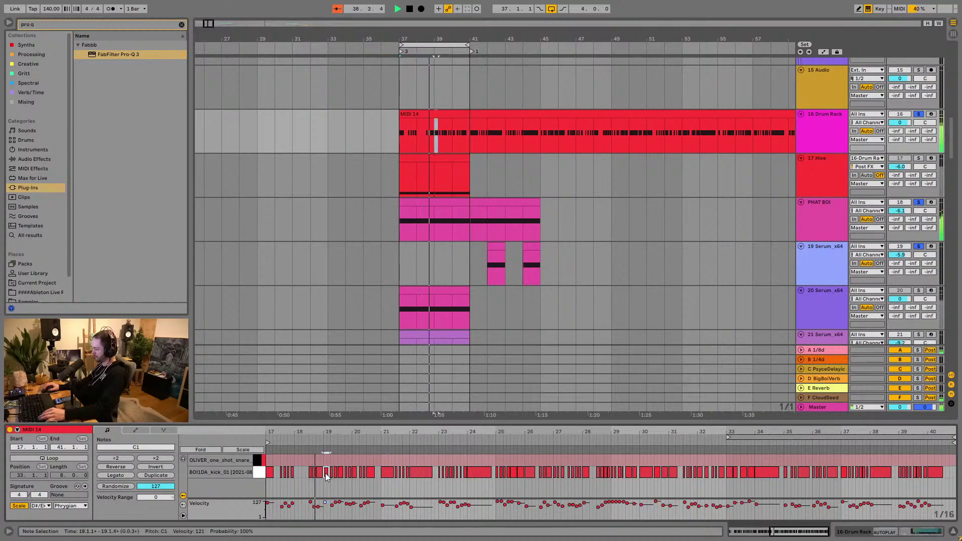
click(355, 472)
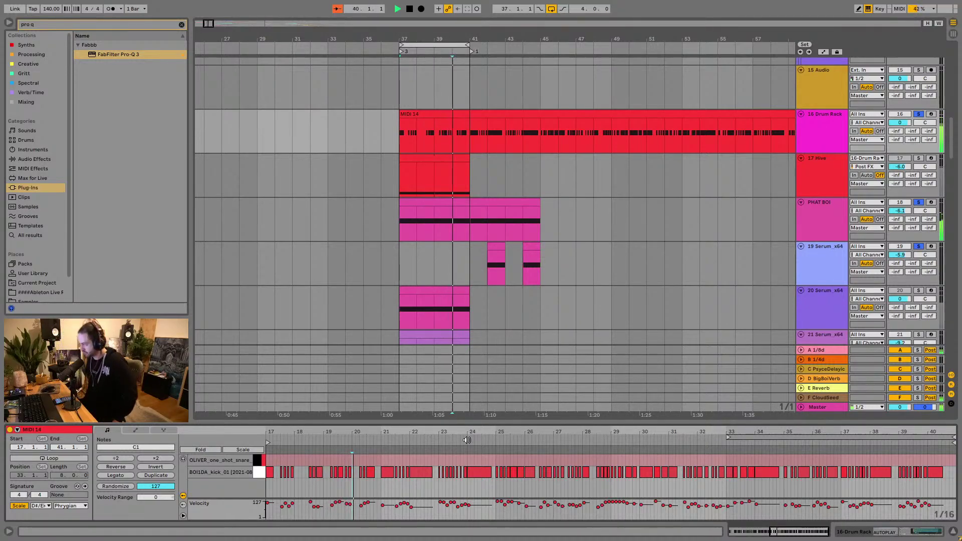
Step: Clear the browser search, stop playback and browse the Samples place to the Kits folder of the LeonSwitch drums pack
click(181, 24)
scroll(40, 221, down, 1)
click(26, 278)
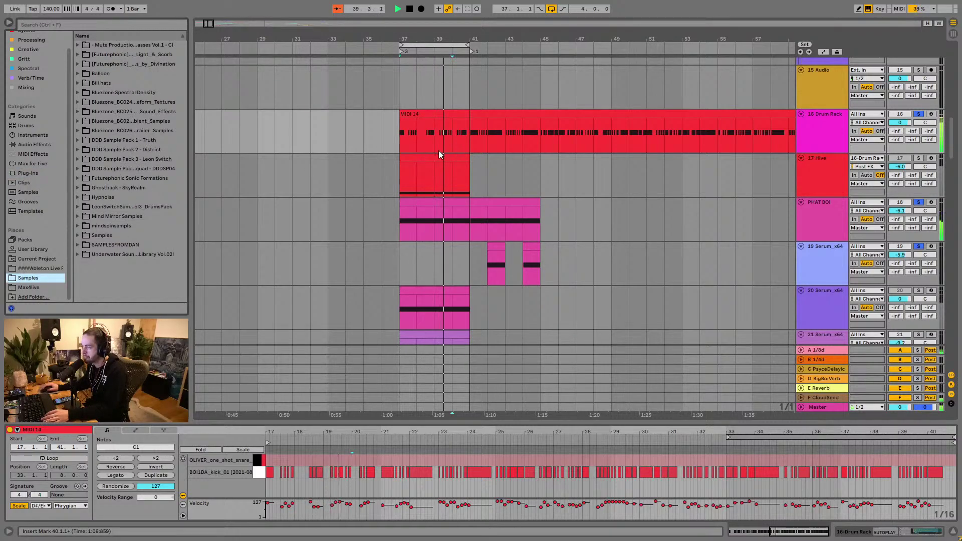
key(space)
click(78, 206)
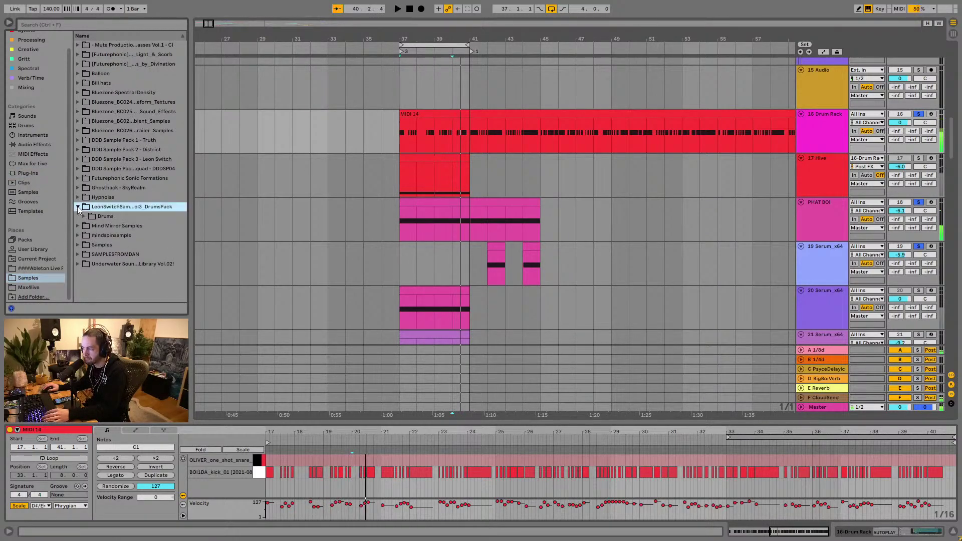
click(84, 216)
click(91, 226)
click(116, 236)
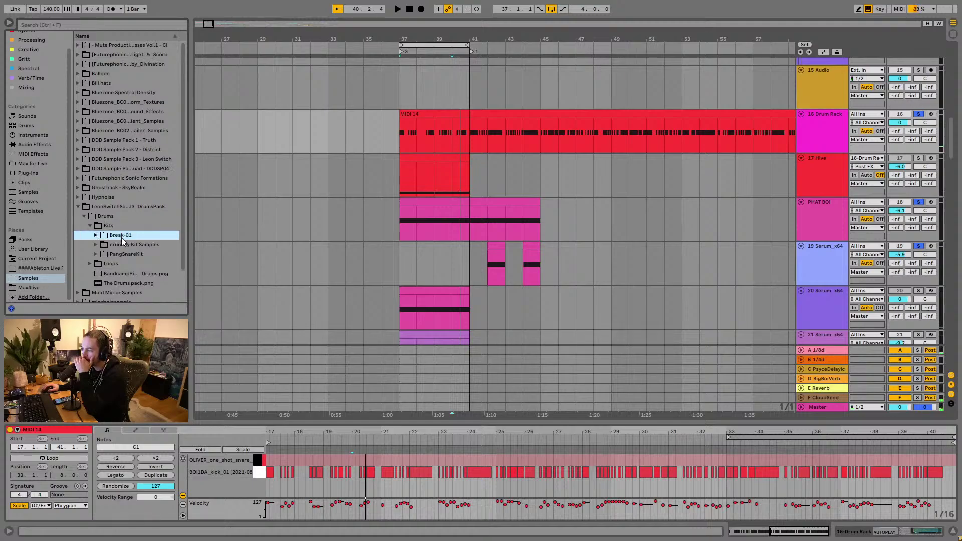
Step: Audition one-shots in the Break-01 kit folder and look through the crunchy Kit Samples folder
click(96, 235)
click(125, 245)
click(130, 255)
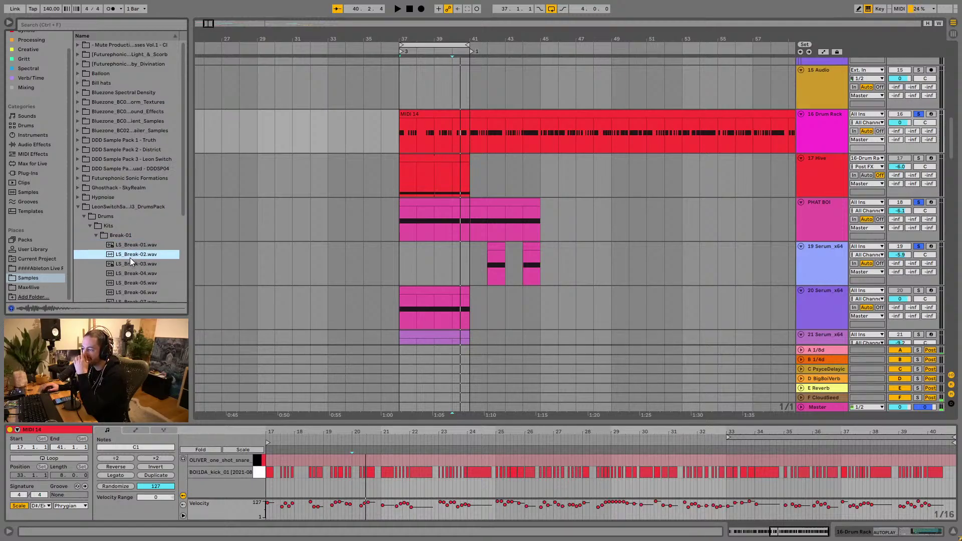
click(130, 264)
click(97, 236)
click(97, 244)
click(125, 254)
scroll(126, 261, down, 1)
click(96, 225)
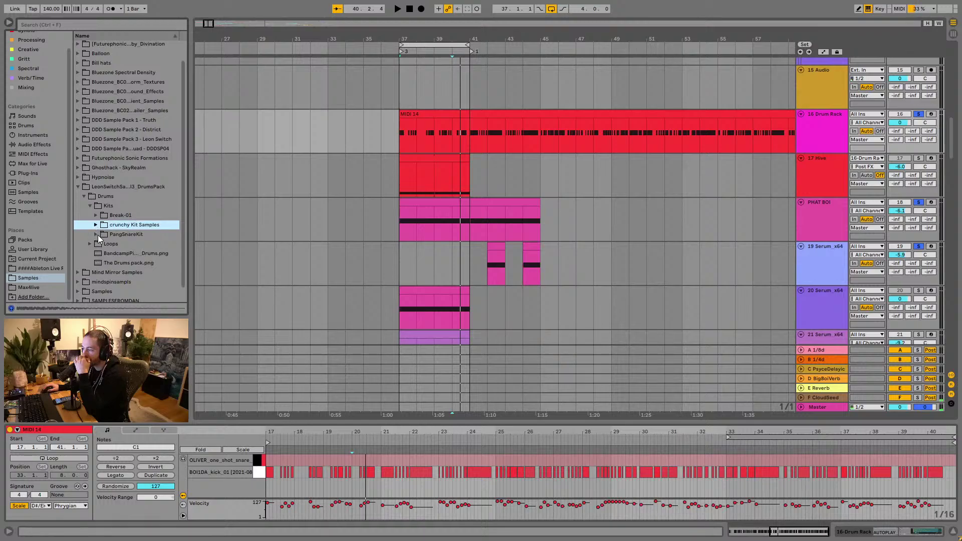
Step: Audition several LS_Pangsnarekit samples in the PangSnareKit folder and collapse it
click(96, 234)
click(130, 244)
click(134, 251)
scroll(136, 254, down, 1)
click(137, 256)
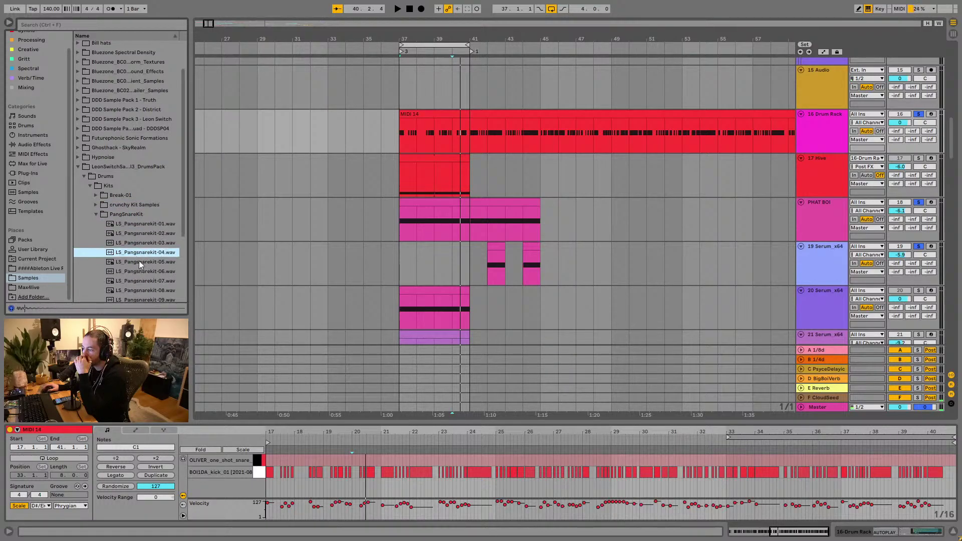
click(138, 261)
click(96, 214)
Step: Open the pack's Loops folder and audition the beats LS_Beat-01 through LS_Beat-03
click(94, 230)
click(112, 239)
scroll(113, 243, down, 1)
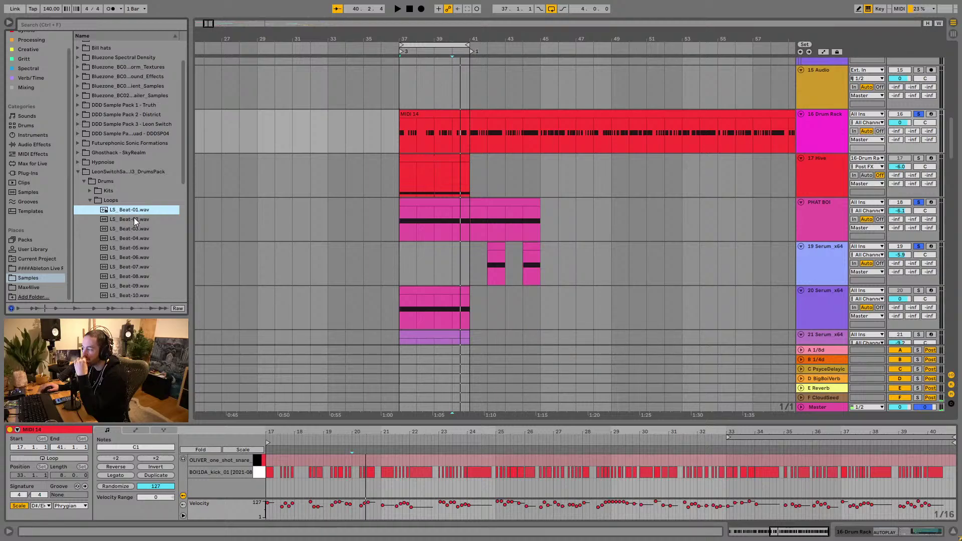
scroll(134, 220, down, 2)
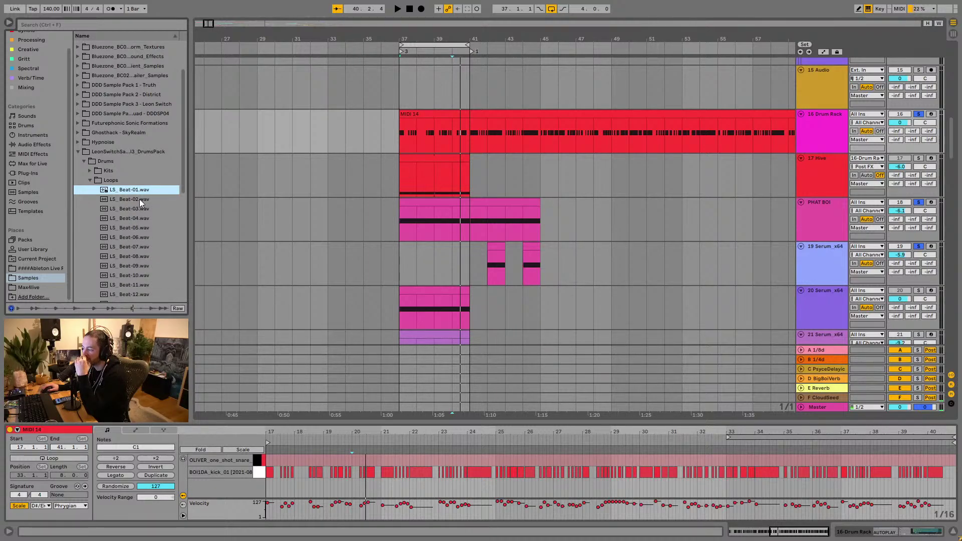
click(140, 199)
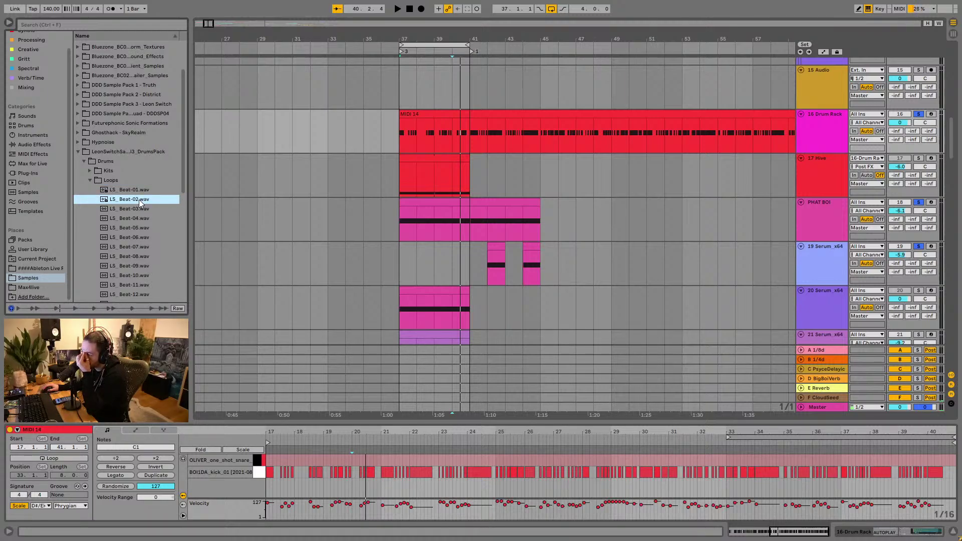
click(132, 211)
scroll(135, 220, down, 1)
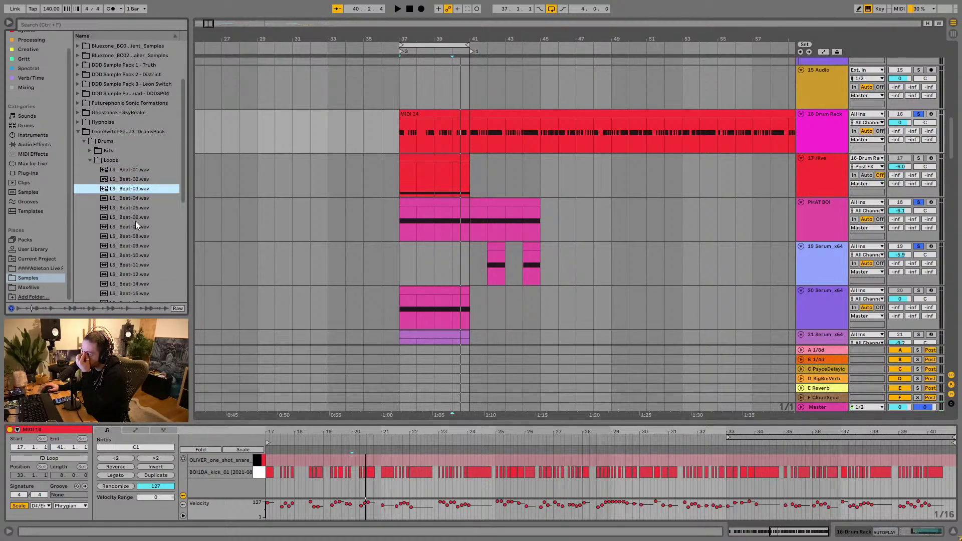
scroll(136, 221, down, 2)
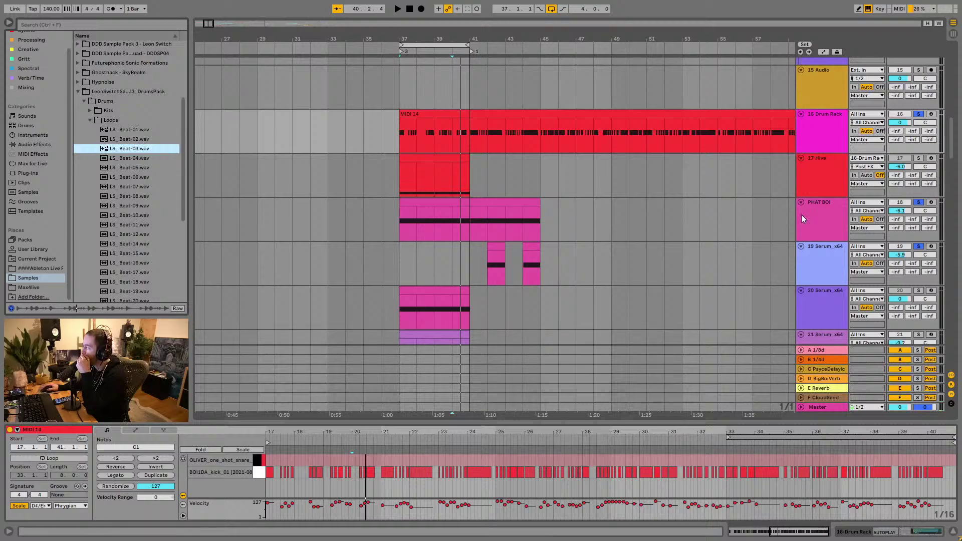
Step: Insert an audio track below PHAT BOI, place LS_Beat-03.wav on it at bar 37, and play it soloed
right_click(825, 226)
click(407, 249)
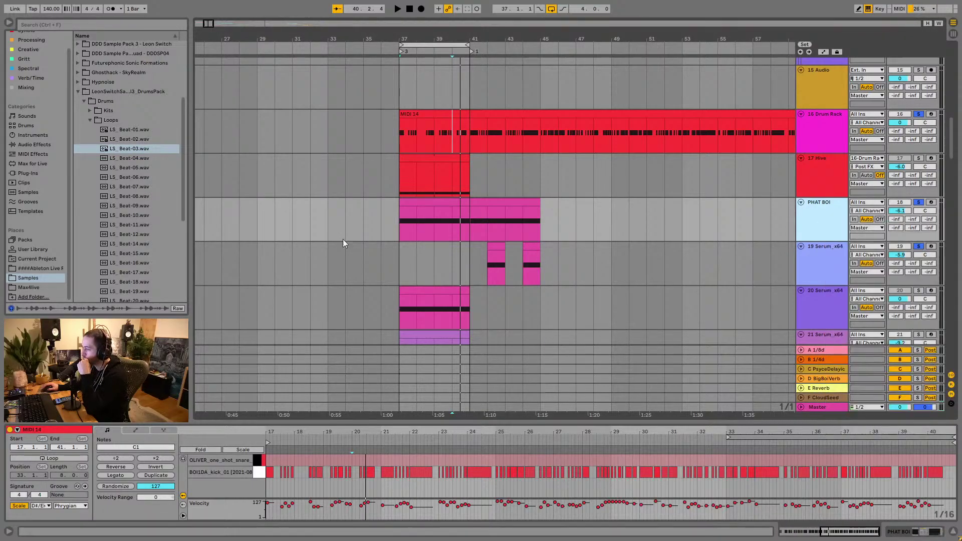
drag(119, 151, 407, 270)
click(918, 246)
key(space)
key(plus)
key(plus)
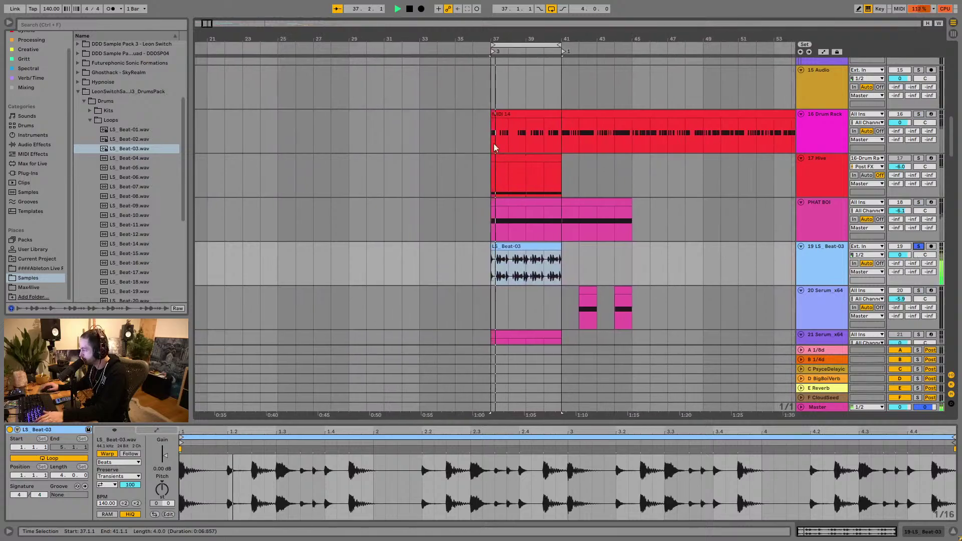
key(plus)
key(plus)
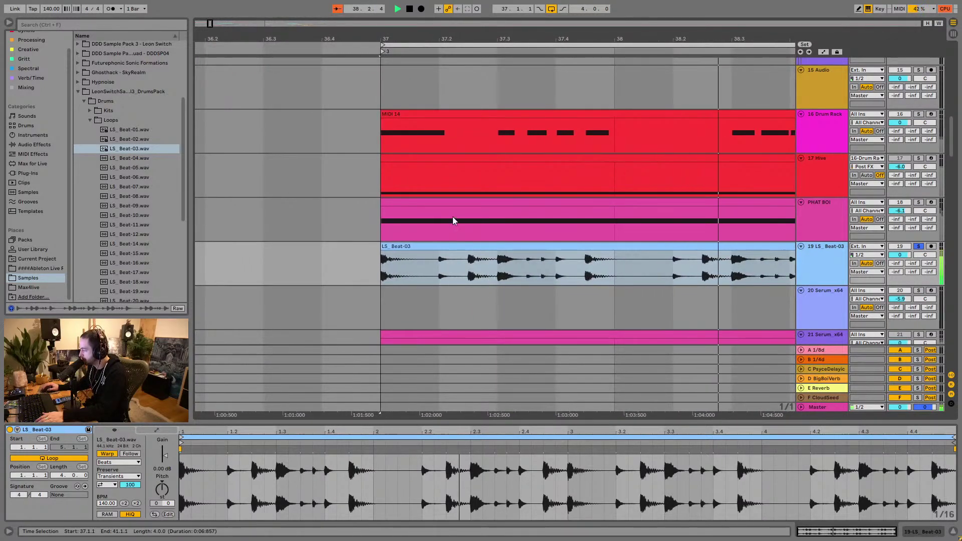
Step: Set the fixed grid to 1/16 and remove the opening hit of the LS_Beat-03 clip up to 37.1.3
right_click(426, 265)
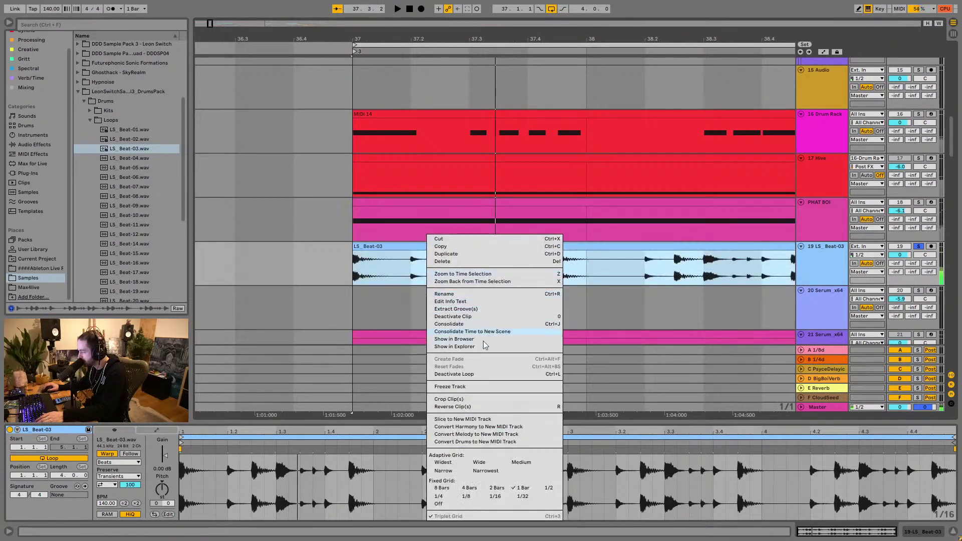
click(495, 496)
drag(355, 246, 392, 253)
key(space)
key(space)
Step: Delete the LS_Beat-03 audio from 37.2.3 to 37.3.2 and add short fades at both cut edges
mouse_move(440, 274)
mouse_down()
mouse_move(497, 274)
mouse_move(454, 272)
mouse_up()
key(Delete)
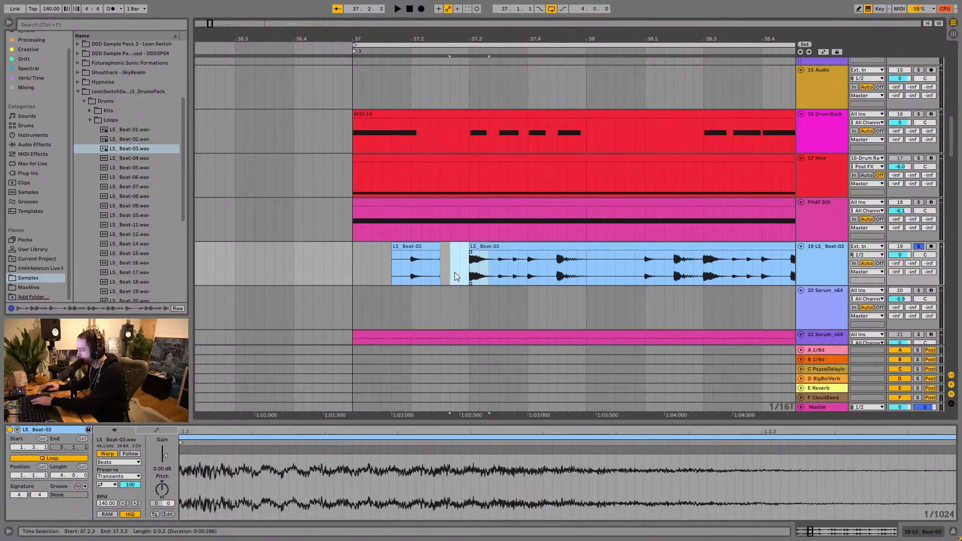
key(Delete)
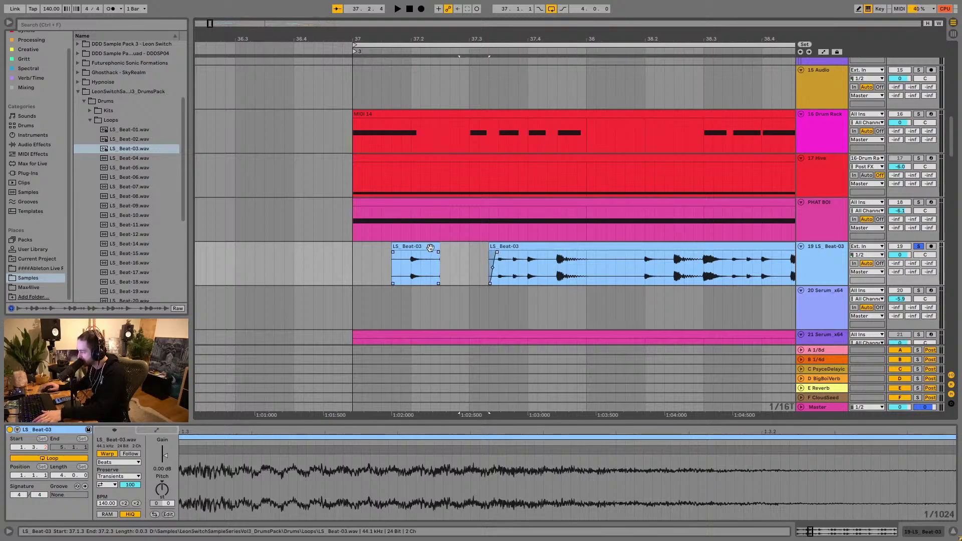
click(430, 256)
scroll(431, 255, left, 2)
drag(445, 254, 435, 257)
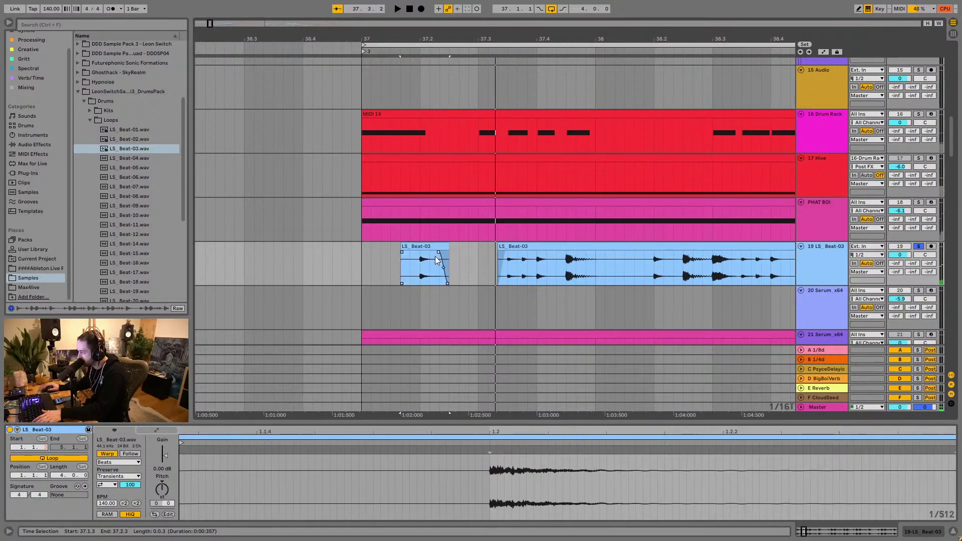
Step: Add a short fade-in to the first LS_Beat-03 slice and play the edit from the start of bar 37
click(362, 270)
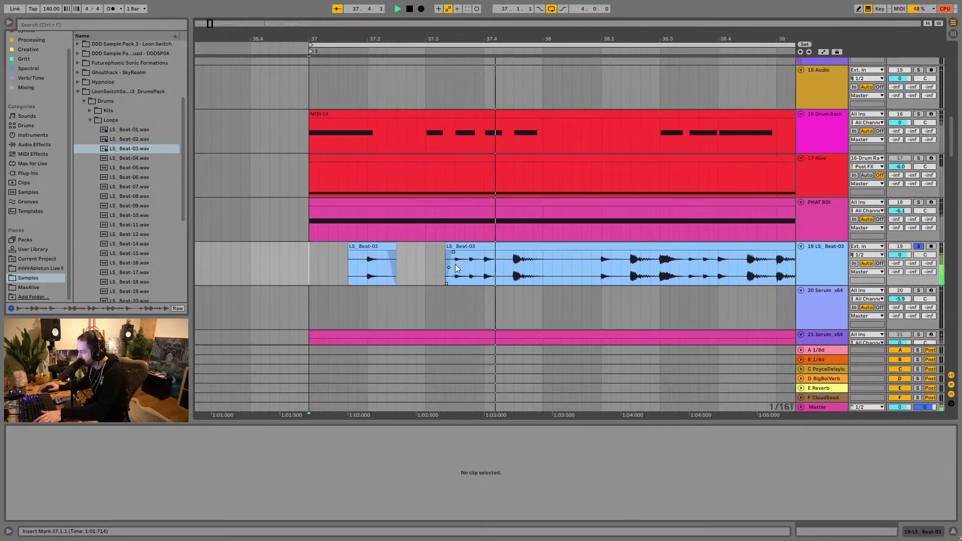
drag(292, 254, 286, 265)
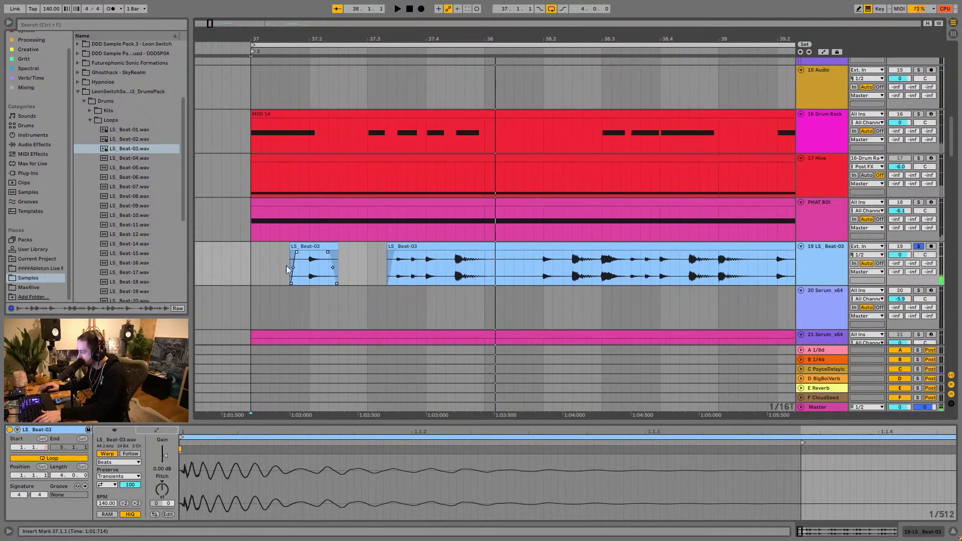
click(254, 260)
key(space)
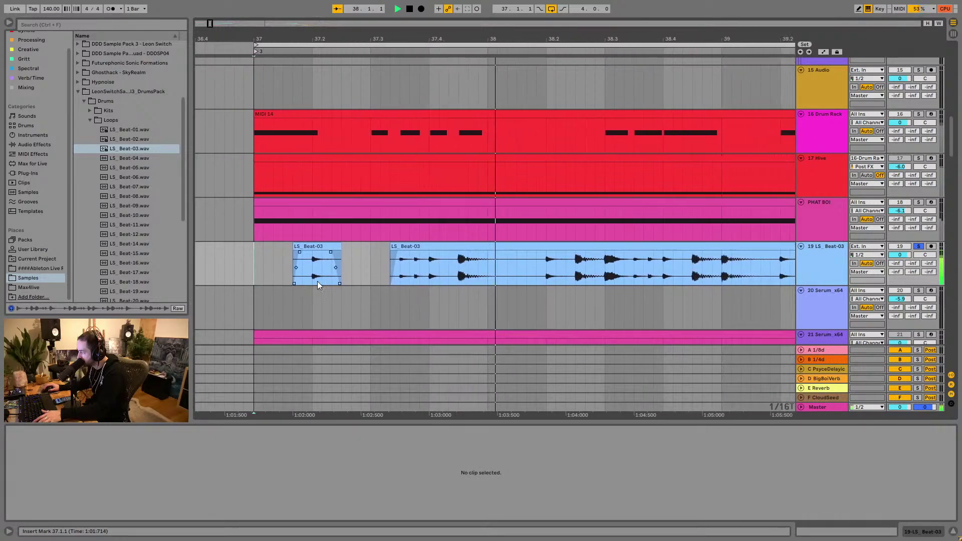
key(space)
Step: Delete the LS_Beat-03 audio from 37.4.3 to 38.1.1, fade out the slice before it, and audition from 38.2.1
mouse_move(406, 266)
mouse_down()
mouse_move(434, 267)
mouse_move(400, 255)
mouse_up()
key(Delete)
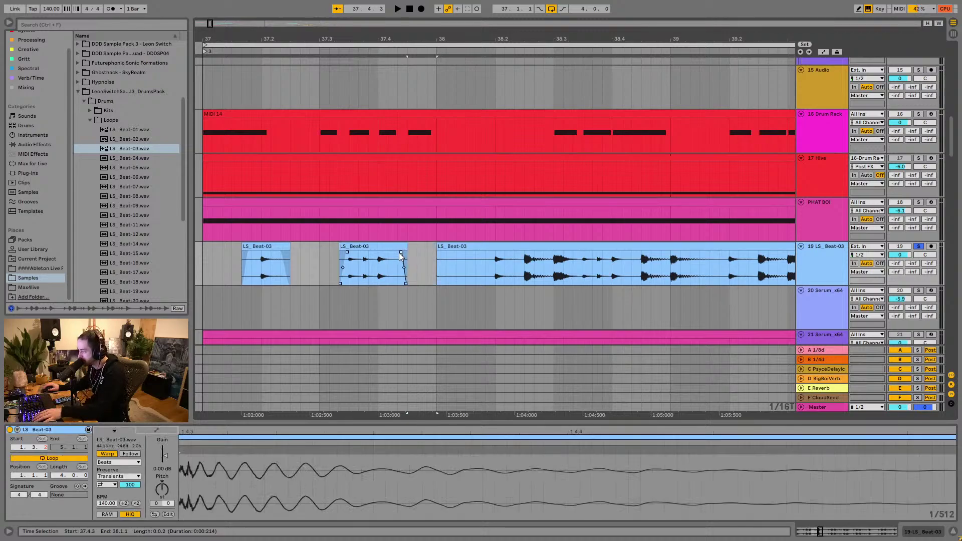
click(490, 260)
key(space)
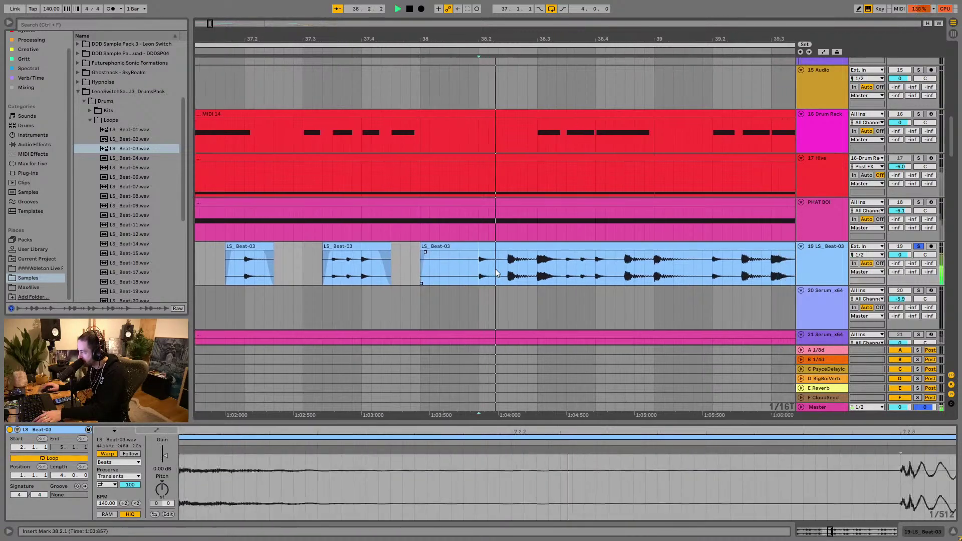
key(space)
Step: Delete the LS_Beat-03 audio from 38.2.3 to 38.3.2, fade both cut edges, and audition from bar 38
drag(395, 267, 452, 269)
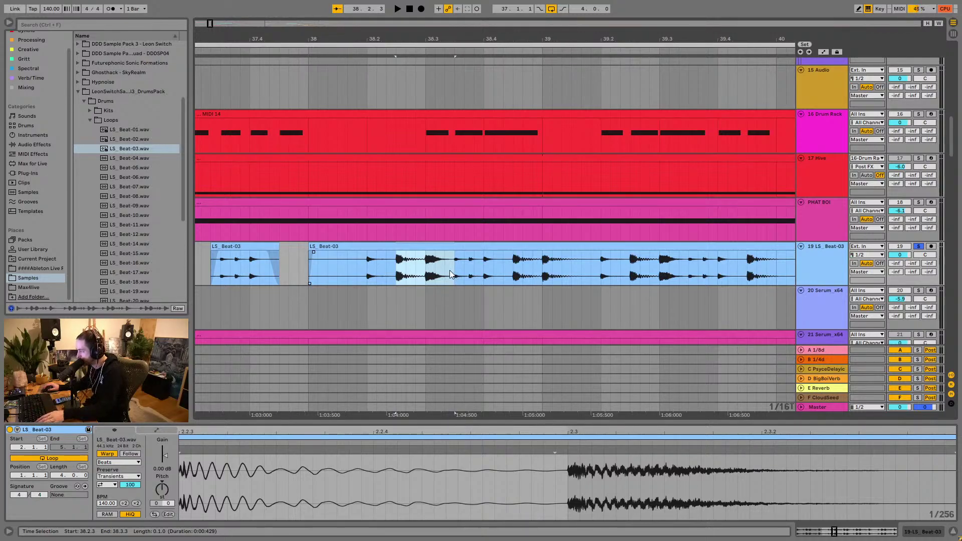
drag(449, 269, 395, 276)
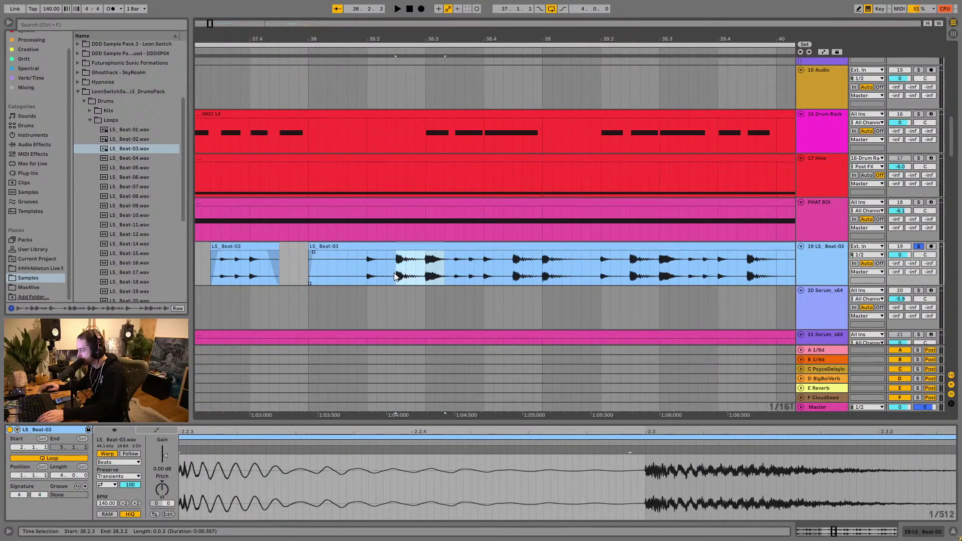
key(Delete)
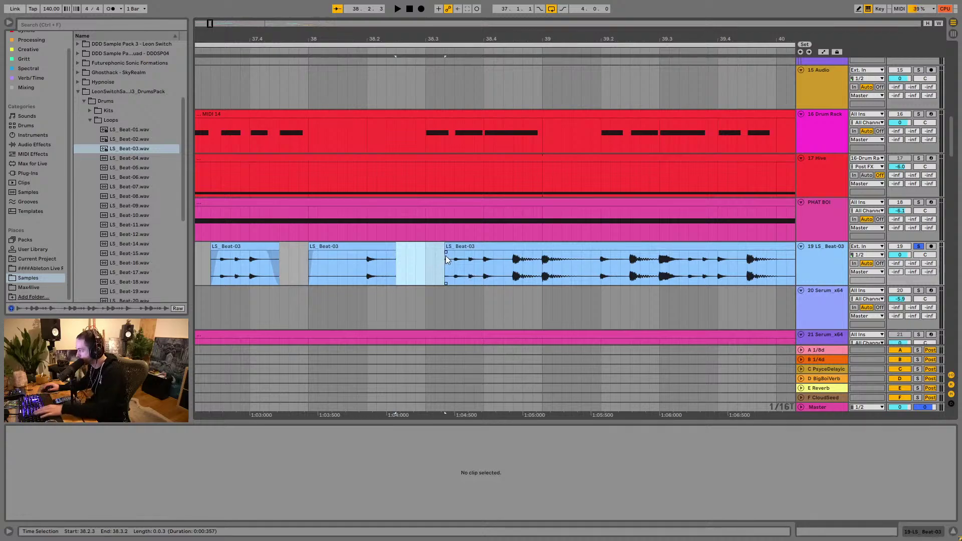
click(446, 256)
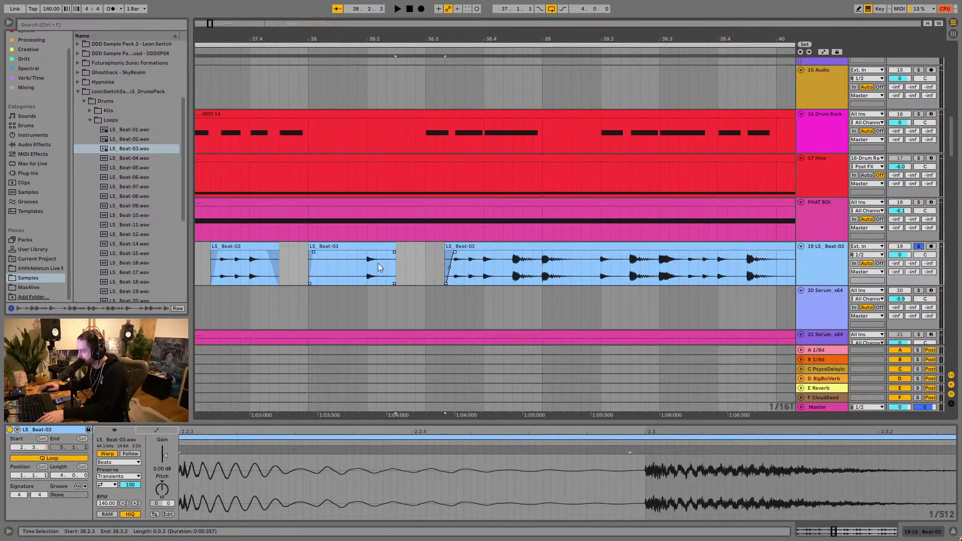
click(305, 271)
key(space)
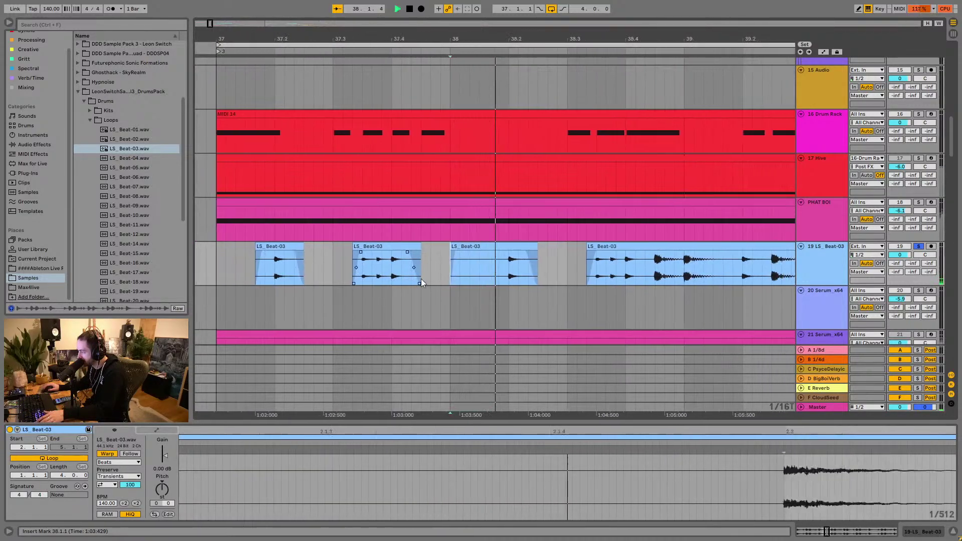
key(space)
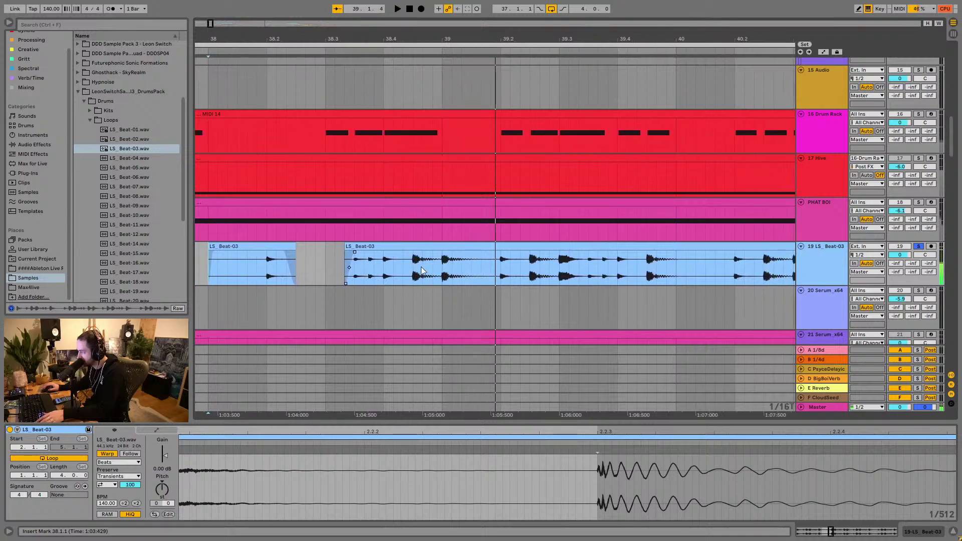
Step: Remove the LS_Beat-03 hits around the start of bar 39 and from 39.2.3 to 39.3.2, fading the edges of the second gap
drag(413, 265, 606, 270)
key(Delete)
key(space)
click(526, 256)
key(Delete)
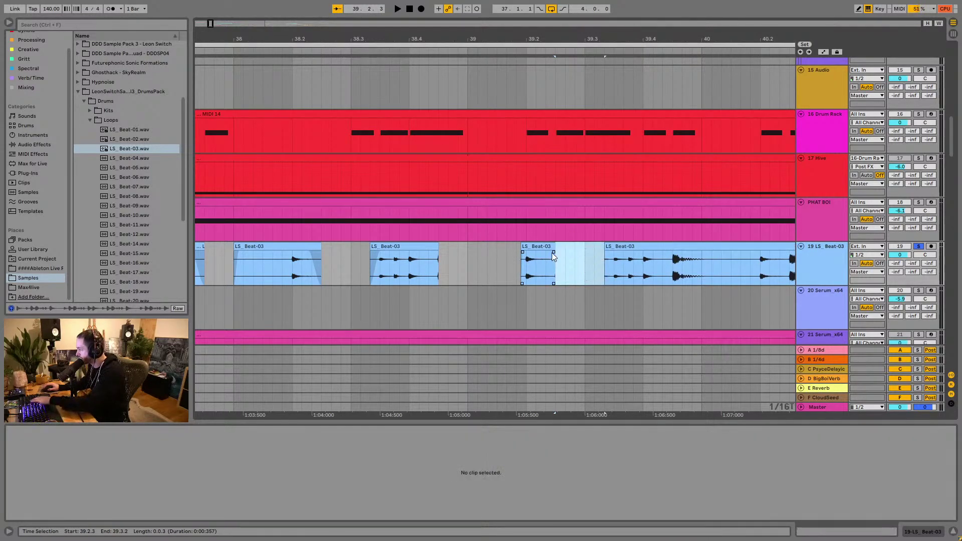
click(541, 256)
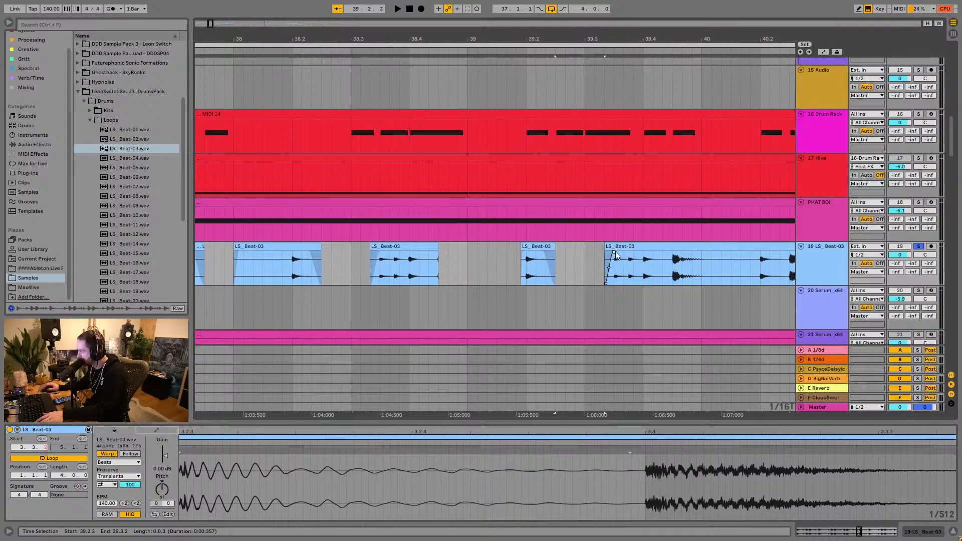
Step: Delete the LS_Beat-03 audio from just after 39.4 to 40.1.1, fade out the slice before it, and audition from 37.1.1
drag(660, 266, 711, 249)
key(Delete)
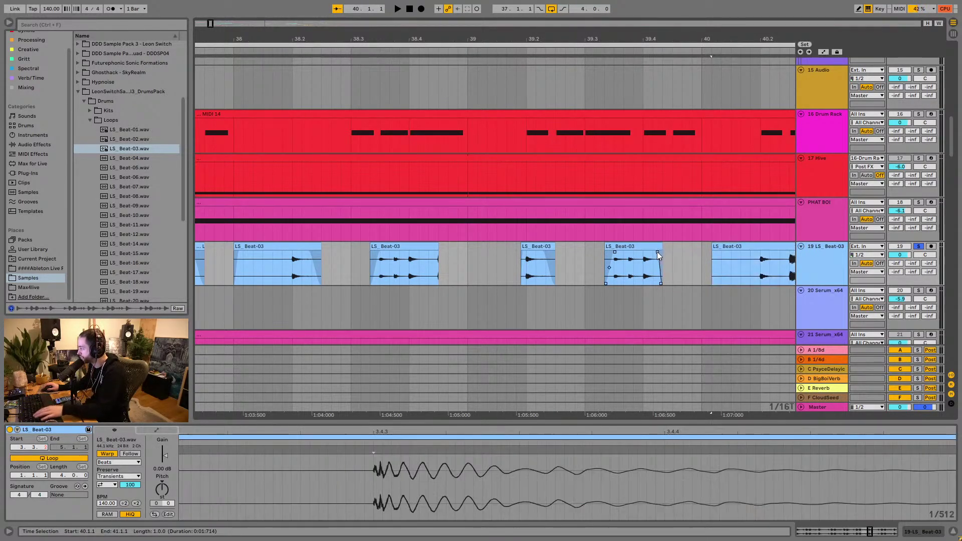
drag(606, 36, 605, 9)
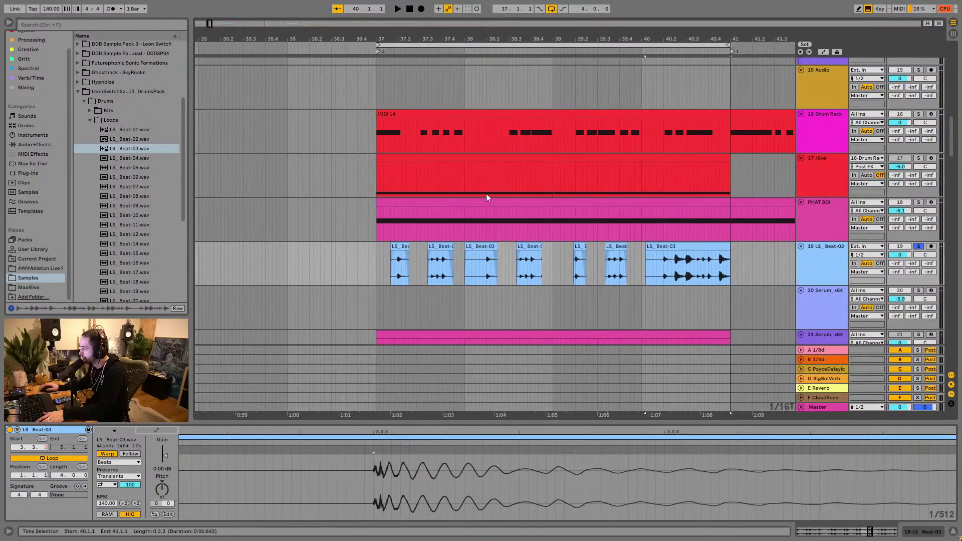
click(375, 255)
key(space)
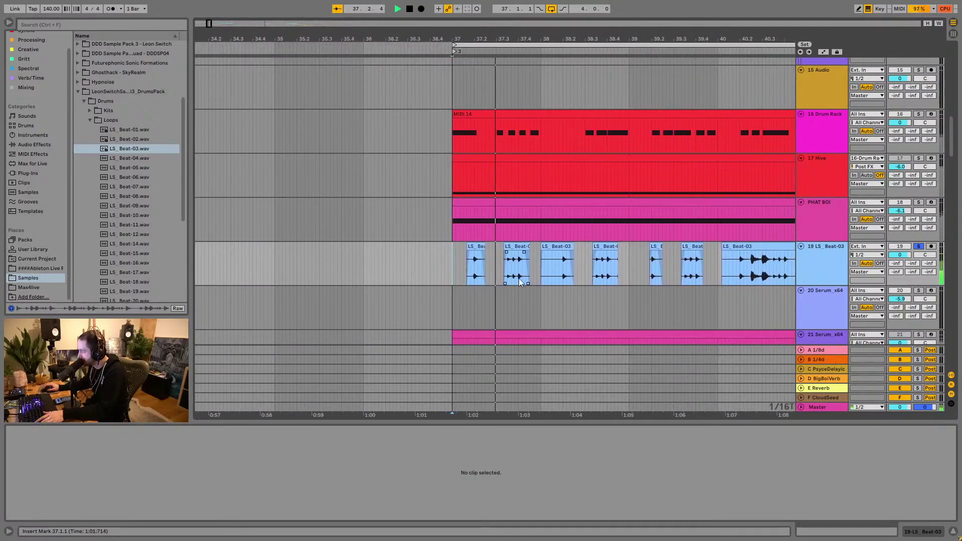
Step: Set the grid to 2 bars, extend the LS_Beat-03 slice starting at 38.3.2 to end at 39.1.1, and audition it
right_click(597, 263)
click(657, 342)
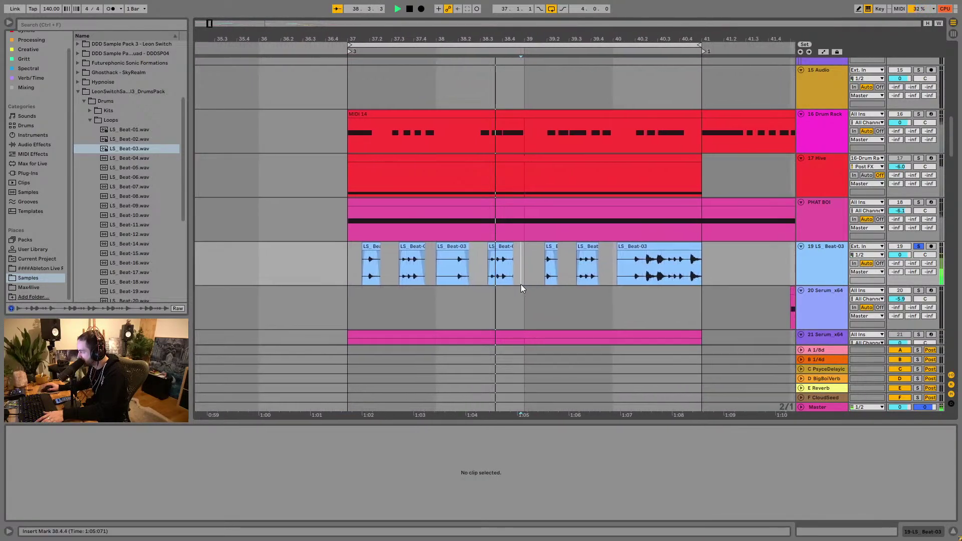
drag(469, 246, 482, 249)
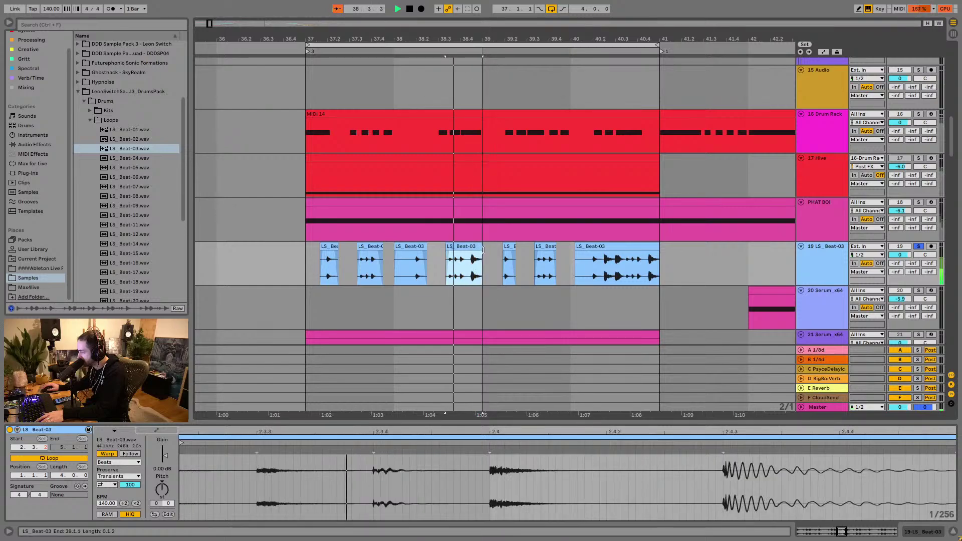
click(452, 271)
key(space)
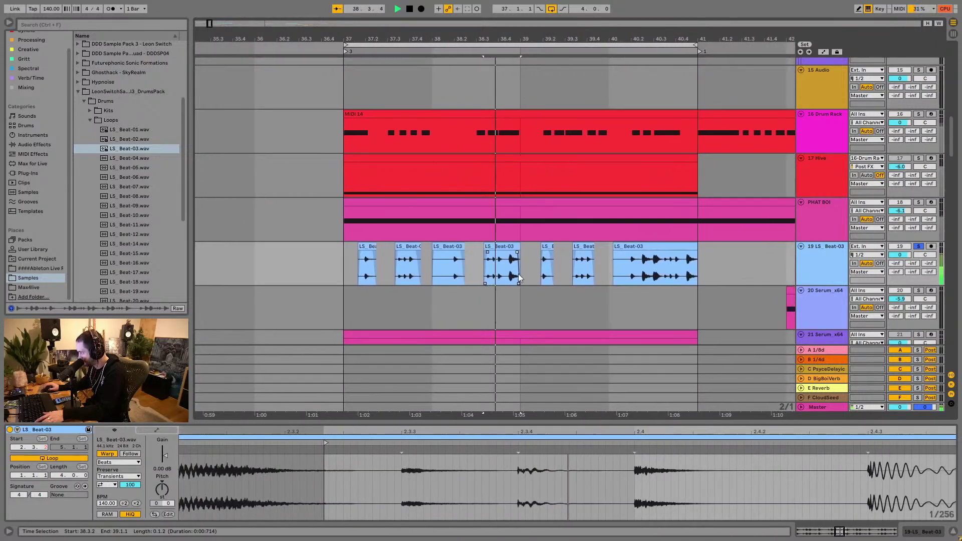
Step: Loop 37.1.1 to 39.1.1 and solo the Drum Rack track together with the LS_Beat-03 track
drag(455, 44, 453, 38)
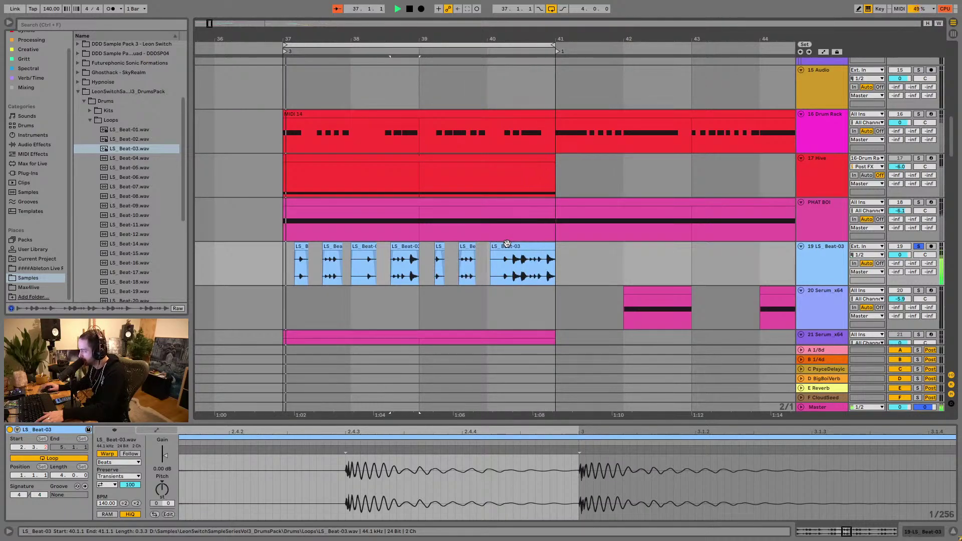
click(488, 268)
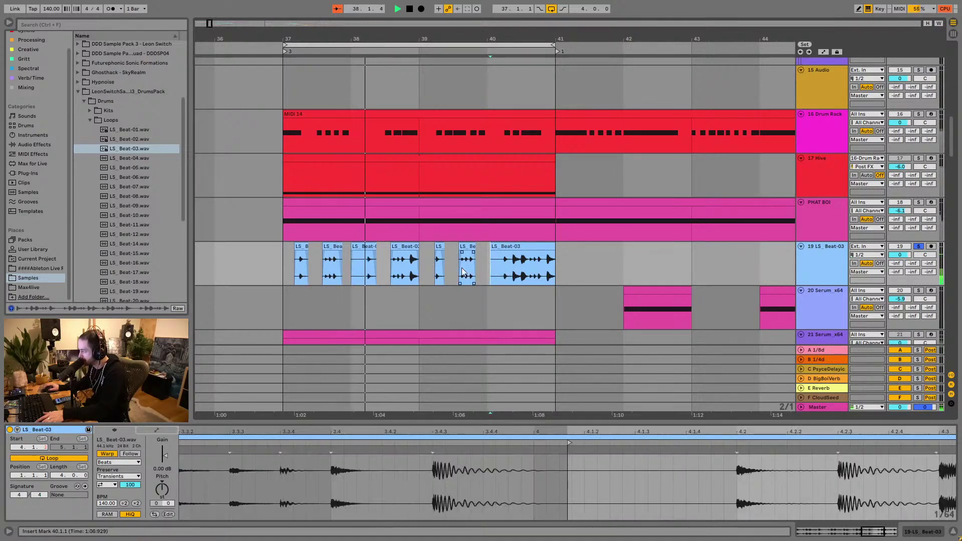
click(918, 246)
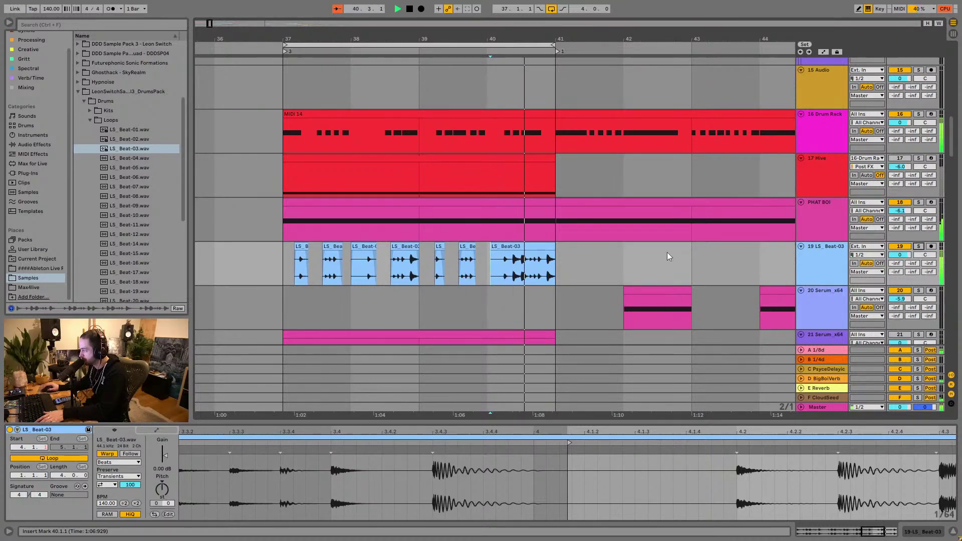
drag(281, 266, 428, 263)
key(ctrl+l)
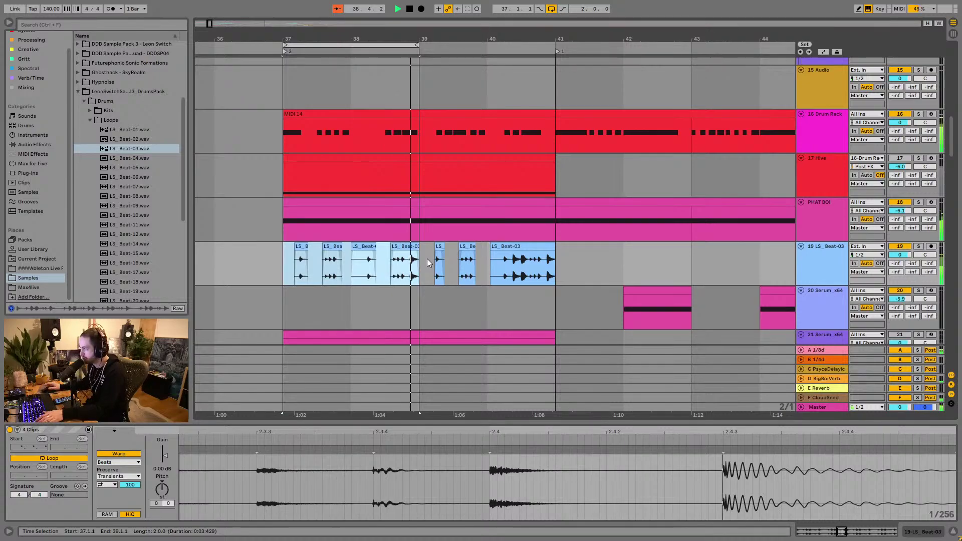
click(919, 114)
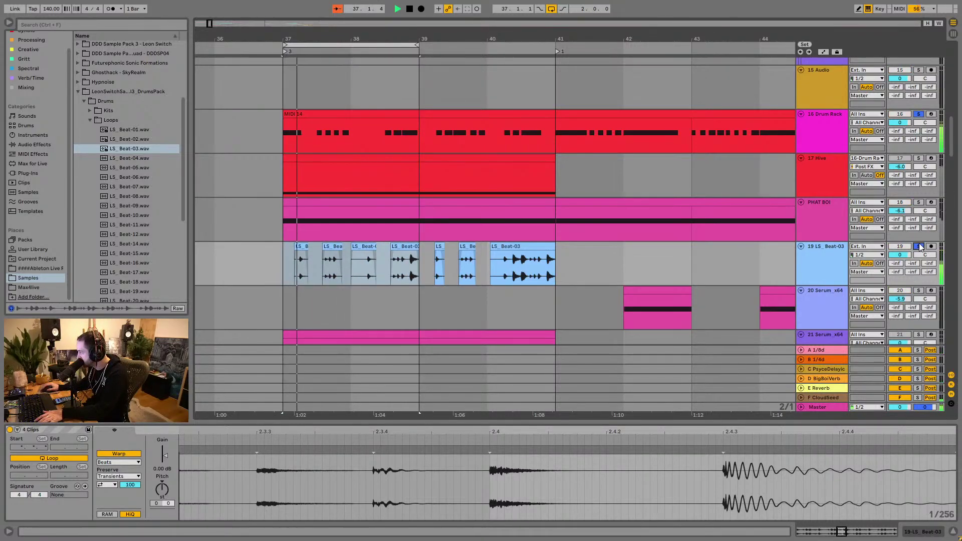
Step: Consolidate the MIDI 14 drum clip from 37.1.1 to 61.1.1 and show its notes for editing
click(322, 114)
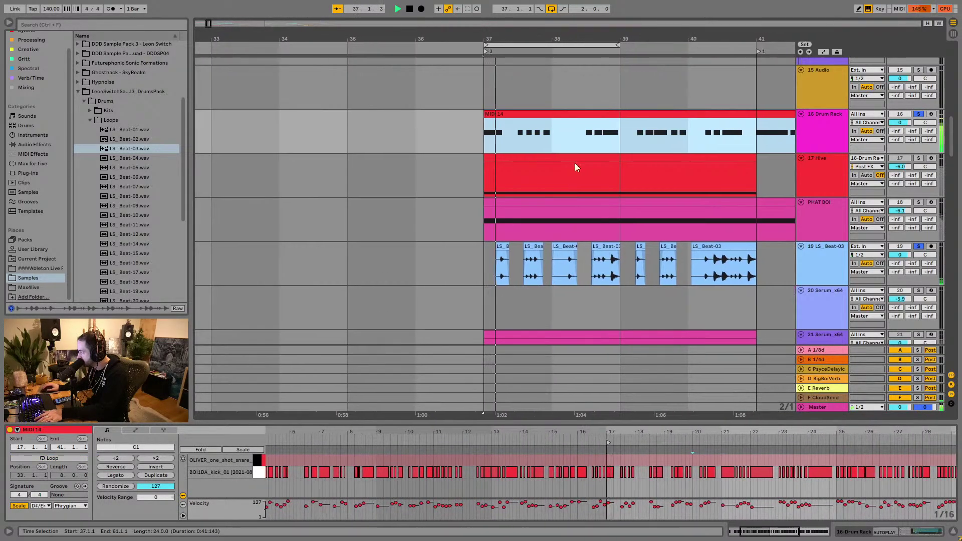
click(555, 124)
click(555, 116)
key(space)
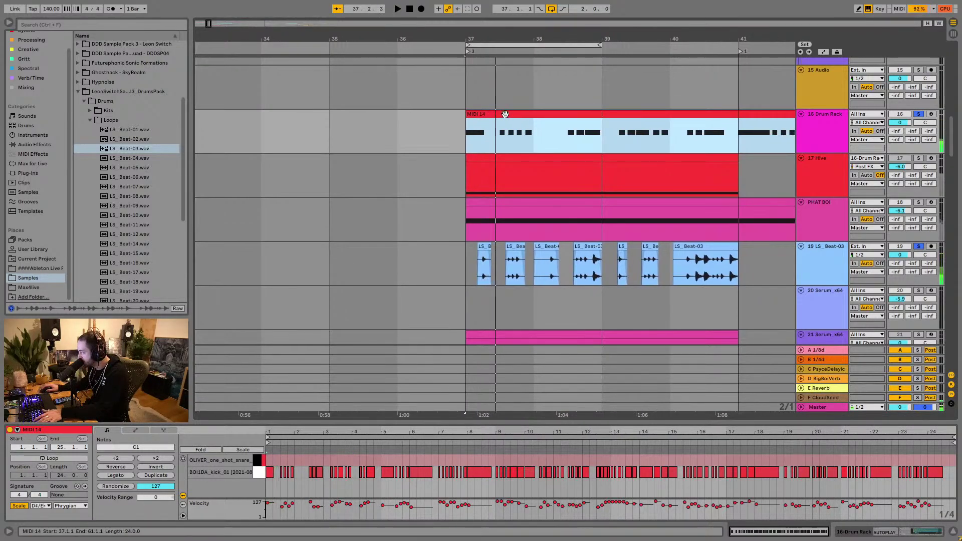
Step: Add a short kick note at 1.2.2 in the MIDI 14 clip and delete the kick at 1.3.3 during playback
key(space)
key(plus)
key(plus)
key(plus)
key(plus)
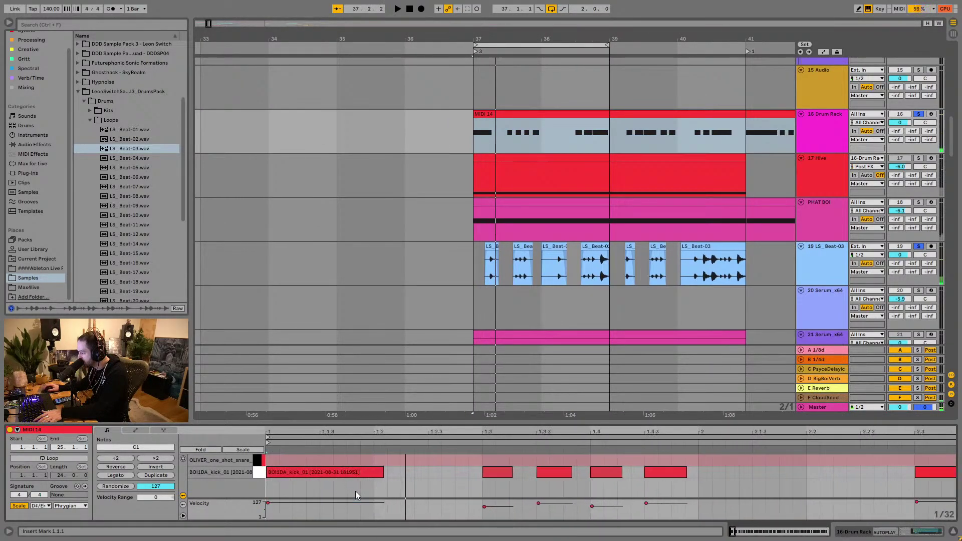
double_click(419, 473)
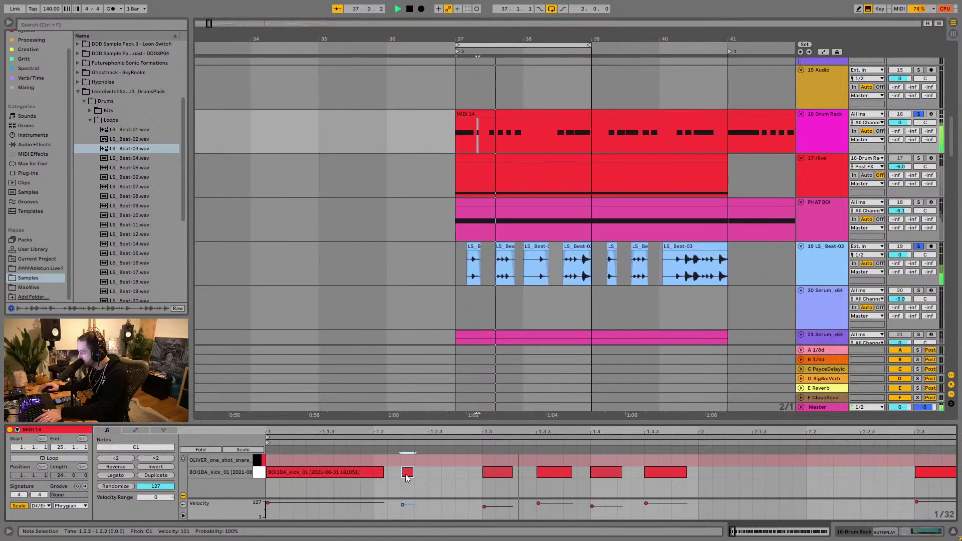
key(space)
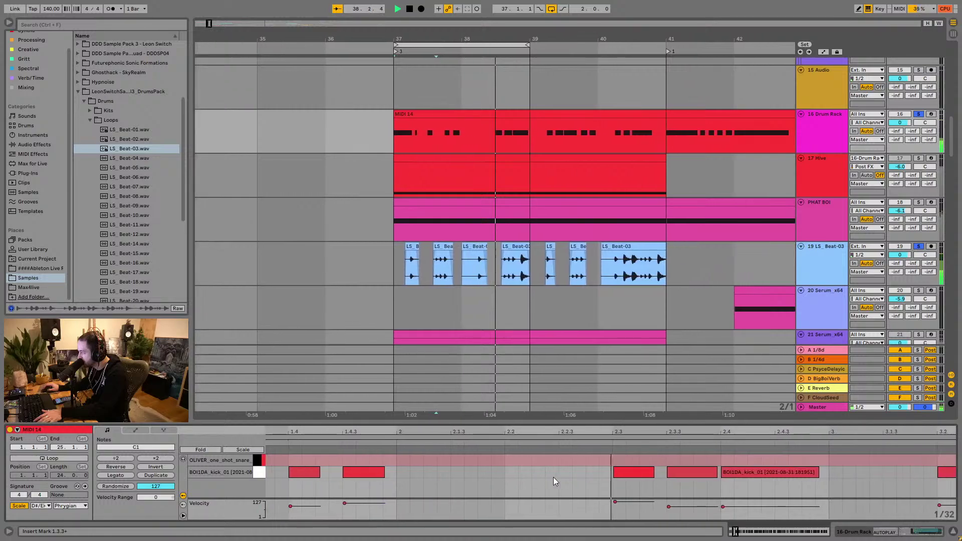
Step: Delete the kick notes at 1.4.1 and 2.4.1, and remove the short added kick at 1.2.2
double_click(593, 472)
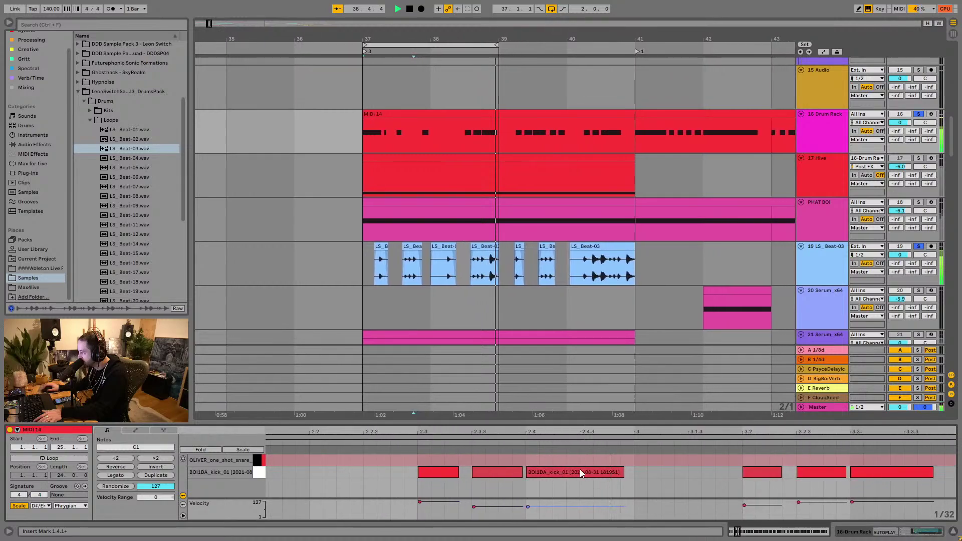
key(minus)
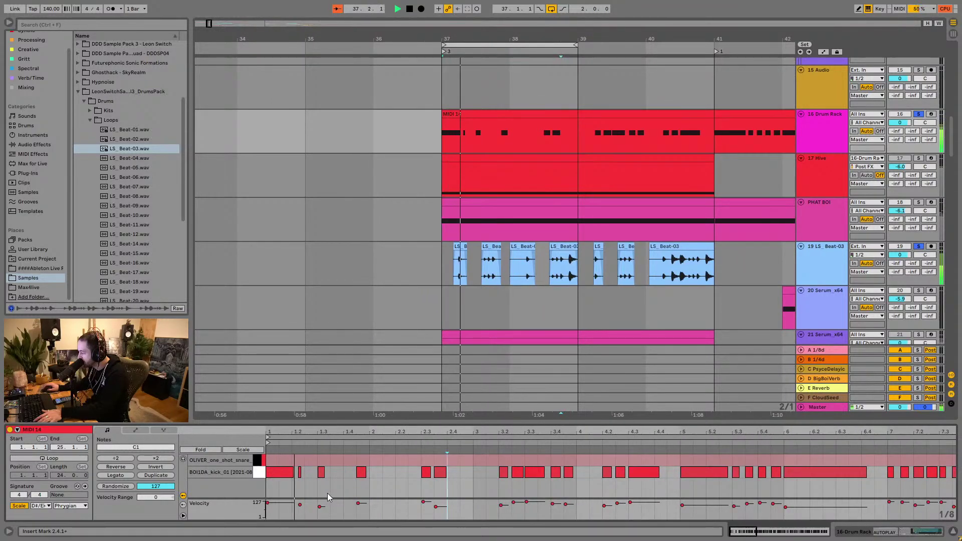
double_click(298, 473)
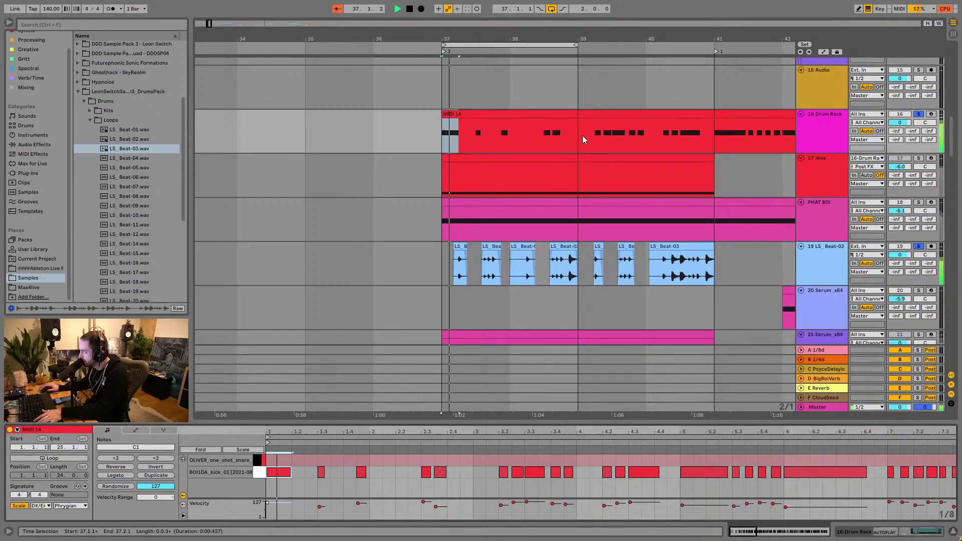
Step: Extend the playback loop to 37.1.1–41.1.1, solo the BBL_90 drum track as well, and audition the layers together
drag(581, 43, 714, 45)
scroll(823, 269, down, 2)
scroll(780, 236, down, 6)
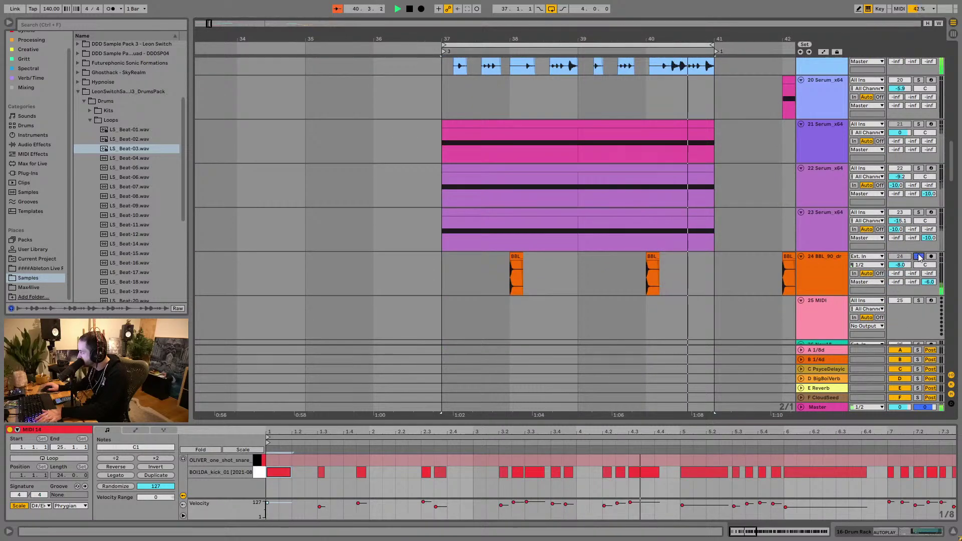
scroll(720, 217, up, 2)
scroll(720, 217, up, 1)
scroll(720, 217, down, 1)
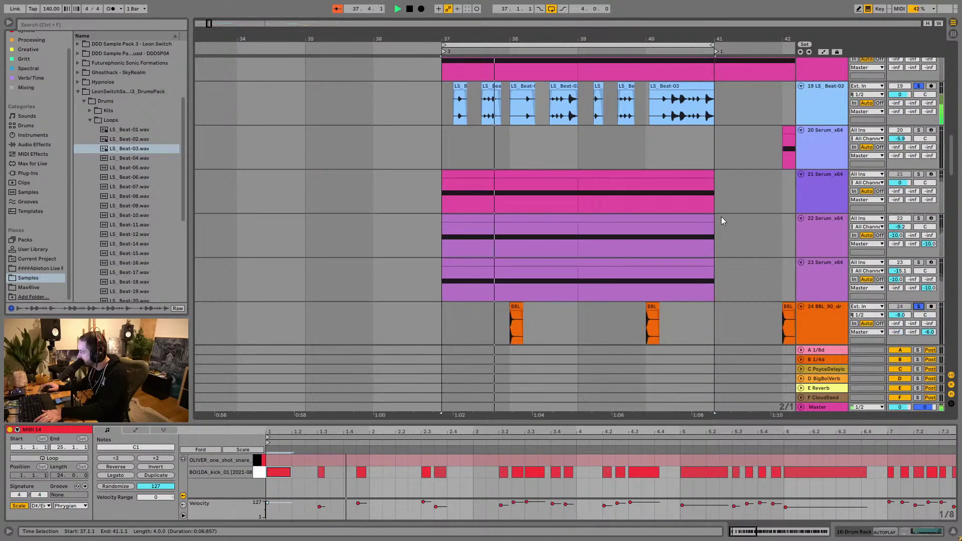
scroll(720, 217, up, 3)
scroll(720, 217, down, 1)
scroll(721, 216, down, 2)
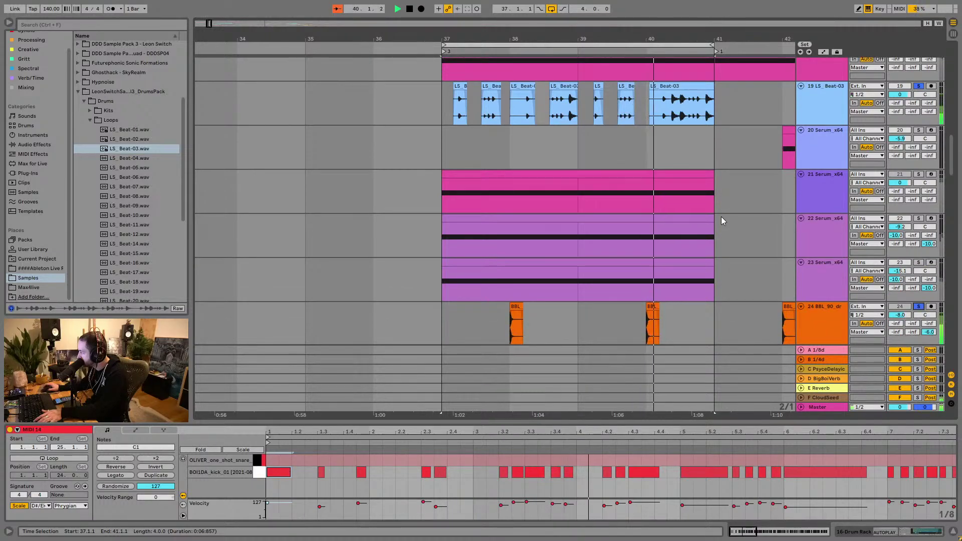
scroll(721, 220, up, 3)
scroll(702, 210, down, 3)
scroll(549, 247, up, 2)
scroll(545, 251, down, 2)
Step: Set the grid to 1/4 and move the BBL_90 hit from bar 38 to 37.3
drag(496, 23, 488, 263)
right_click(470, 304)
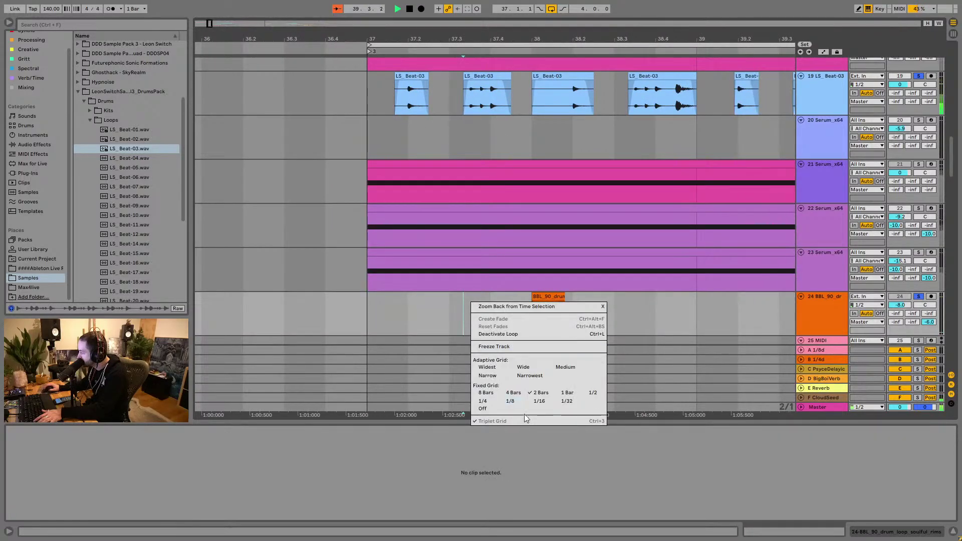
click(484, 401)
drag(542, 314, 458, 314)
scroll(501, 206, down, 2)
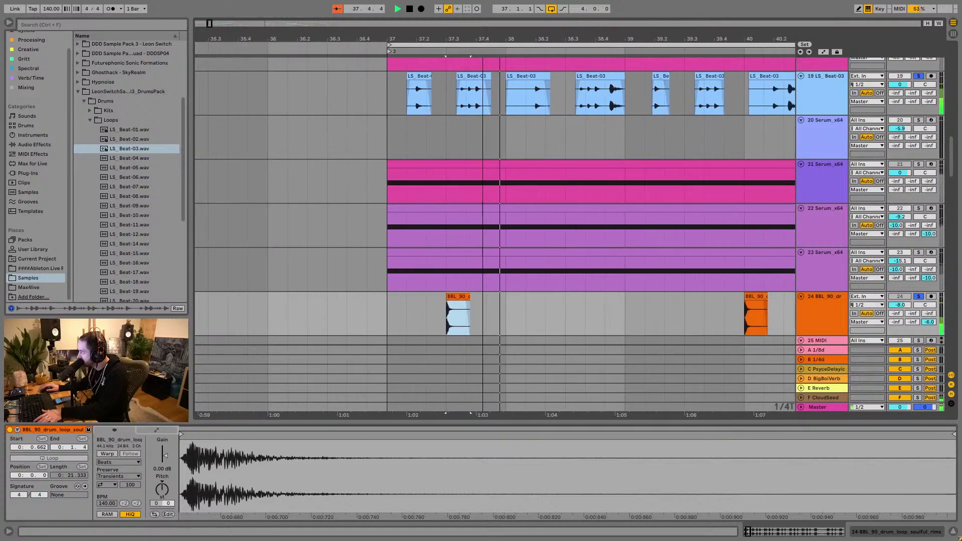
Step: Repeat the BBL_90 hit on beat 3 of bars 38, 39 and 40, replacing the hit at the start of bar 40
scroll(576, 205, left, 1)
drag(715, 314, 343, 316)
key(ctrl+d)
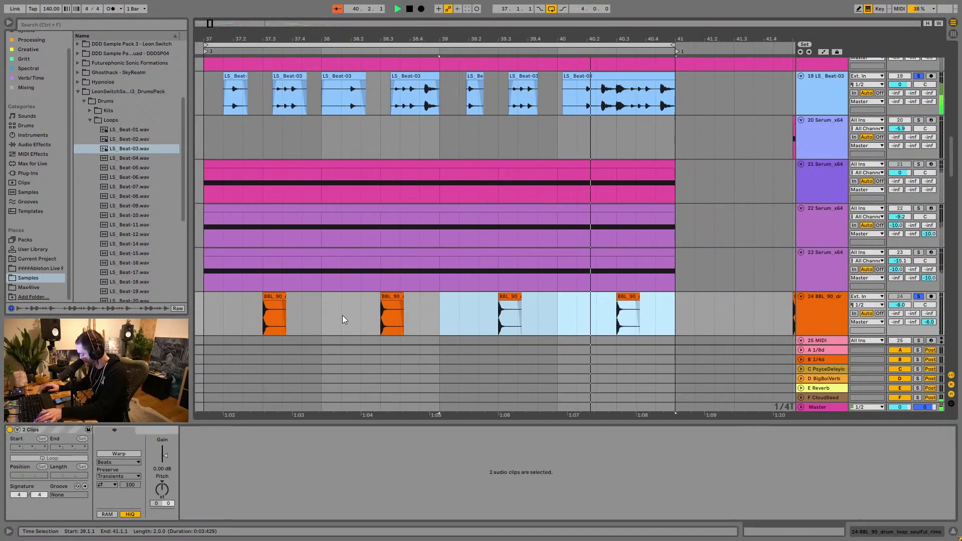
scroll(518, 116, down, 2)
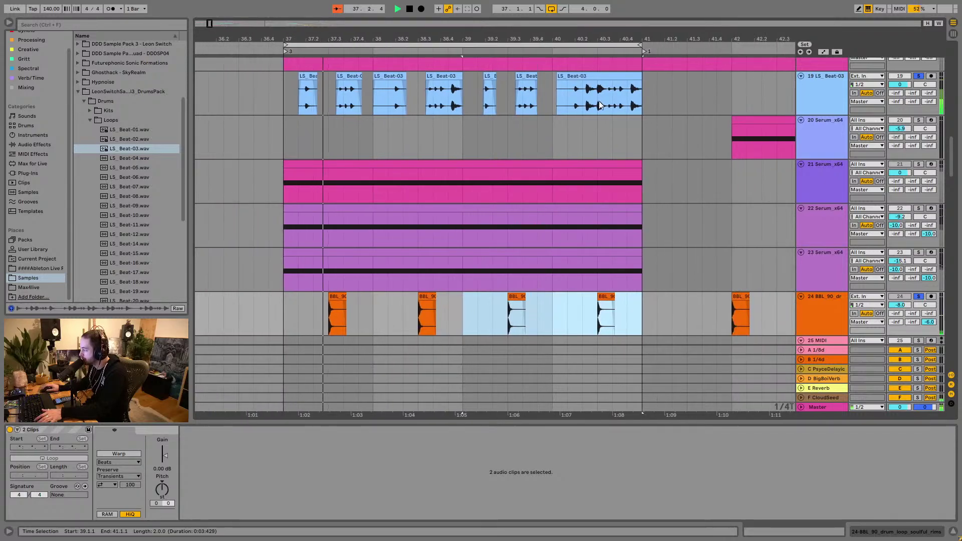
Step: Set the BBL_90 track's CloudSeed send to -inf and choose the Medium Space factory program in the CloudSeed reverb on return F
click(929, 321)
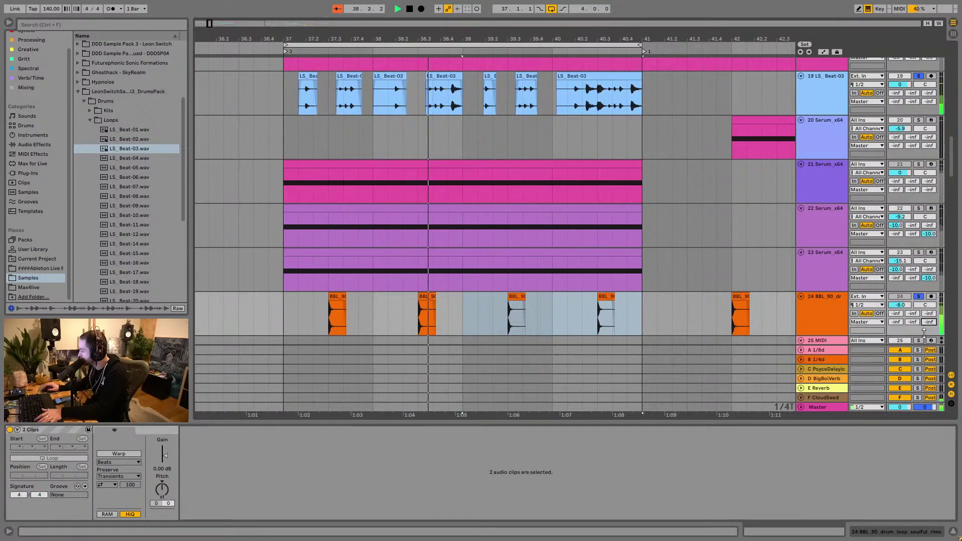
click(826, 400)
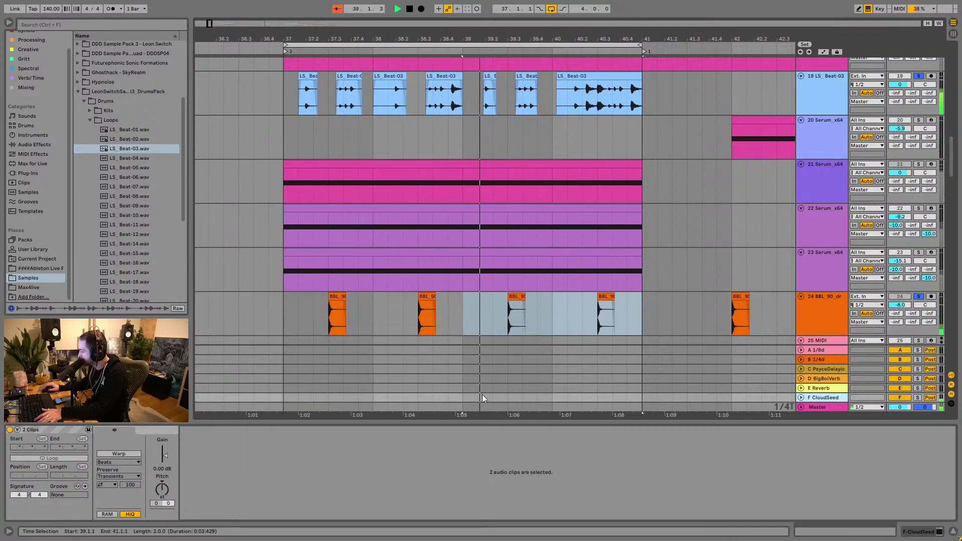
click(919, 532)
click(32, 430)
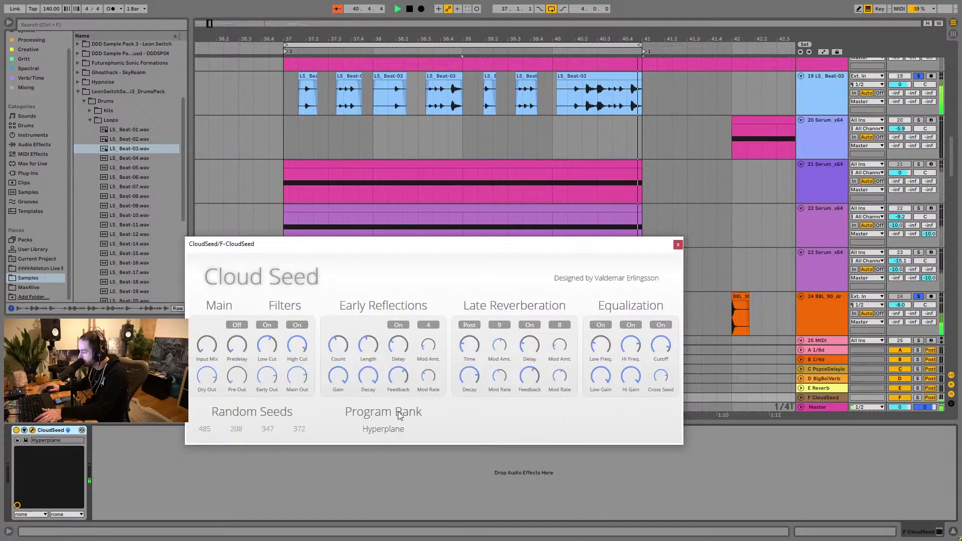
click(381, 432)
mouse_move(440, 439)
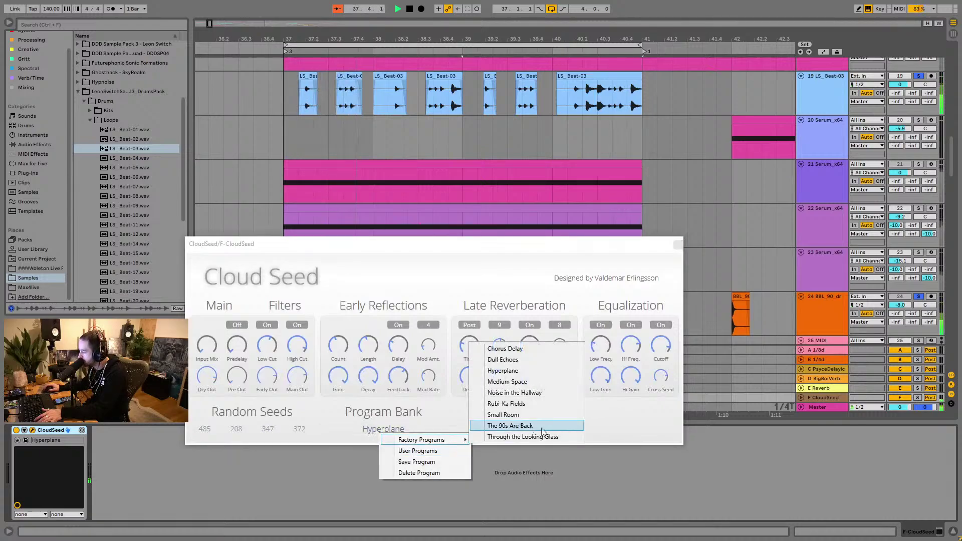
click(543, 381)
click(677, 245)
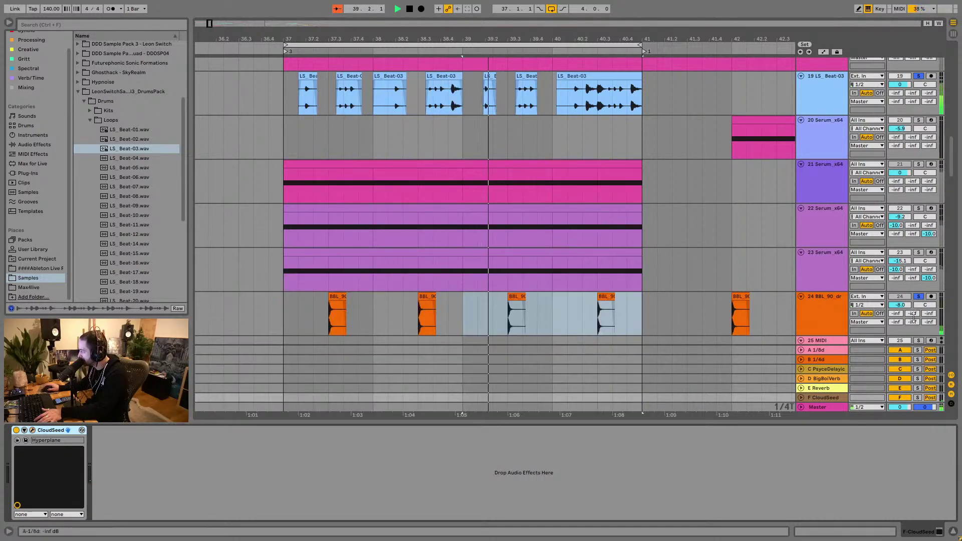
Step: Set the BBL_90 track's CloudSeed send to -10 dB and audition the loop against the LS_Beat-03 slices
drag(930, 323, 931, 226)
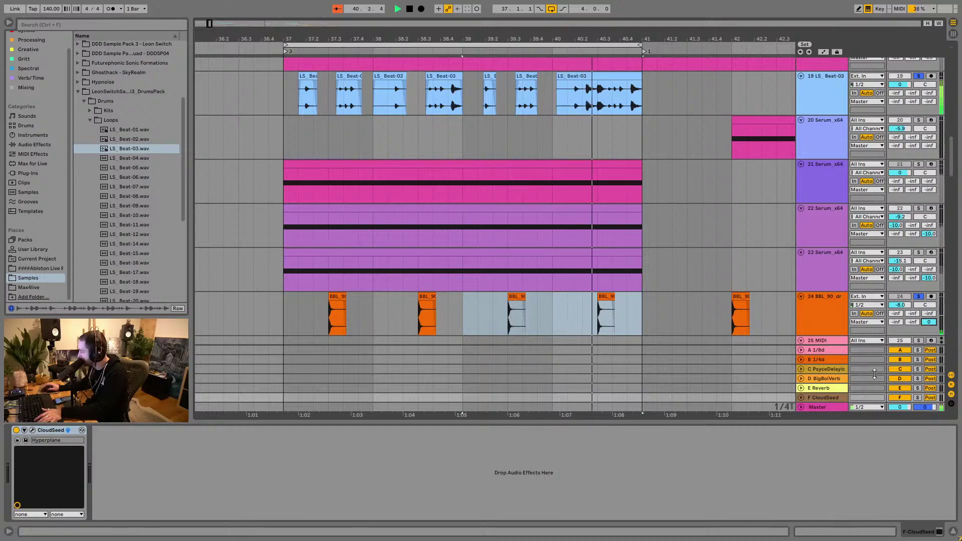
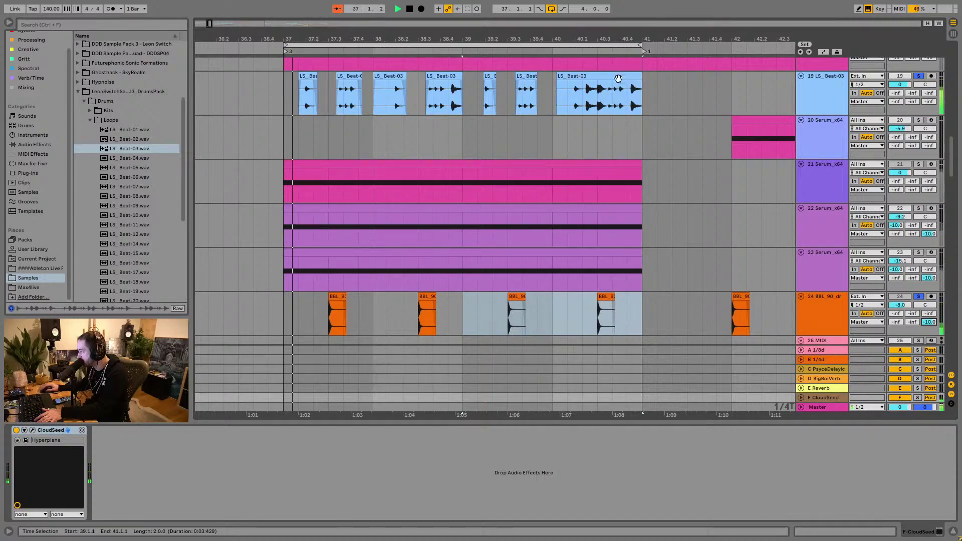
drag(607, 39, 605, 59)
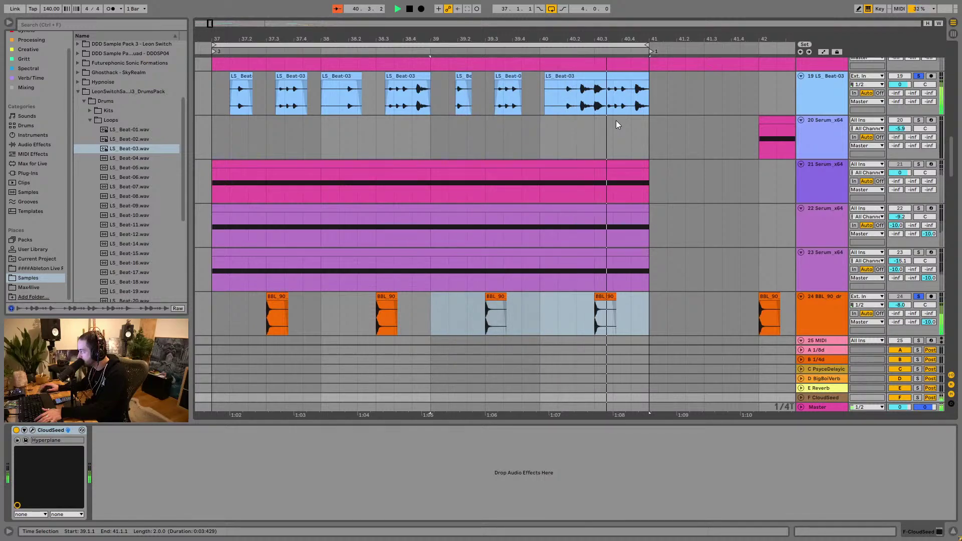
scroll(427, 59, up, 3)
scroll(428, 59, up, 5)
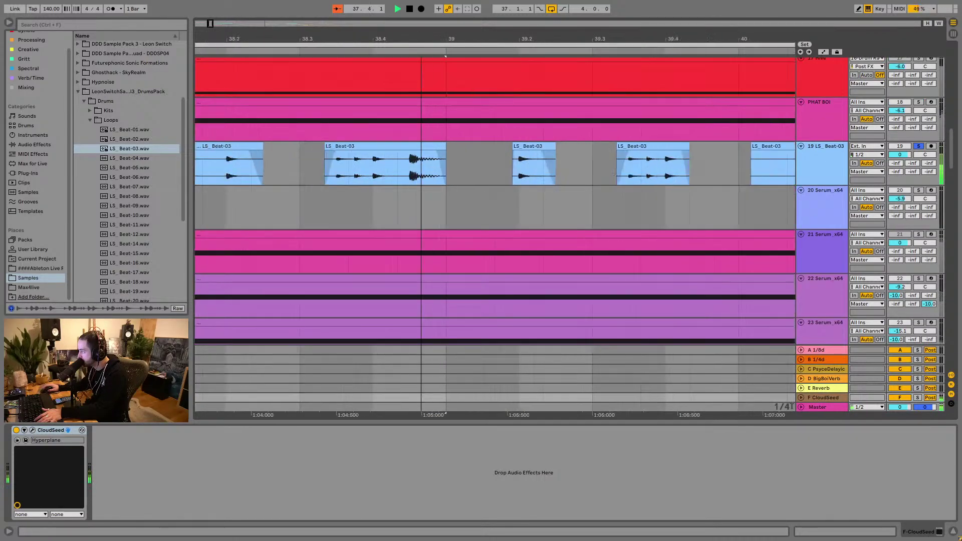
Step: Set the arrangement grid to 1/32 and open the Drum Rack's MIDI 14 clip at its first kick notes for editing
scroll(417, 83, up, 3)
right_click(407, 176)
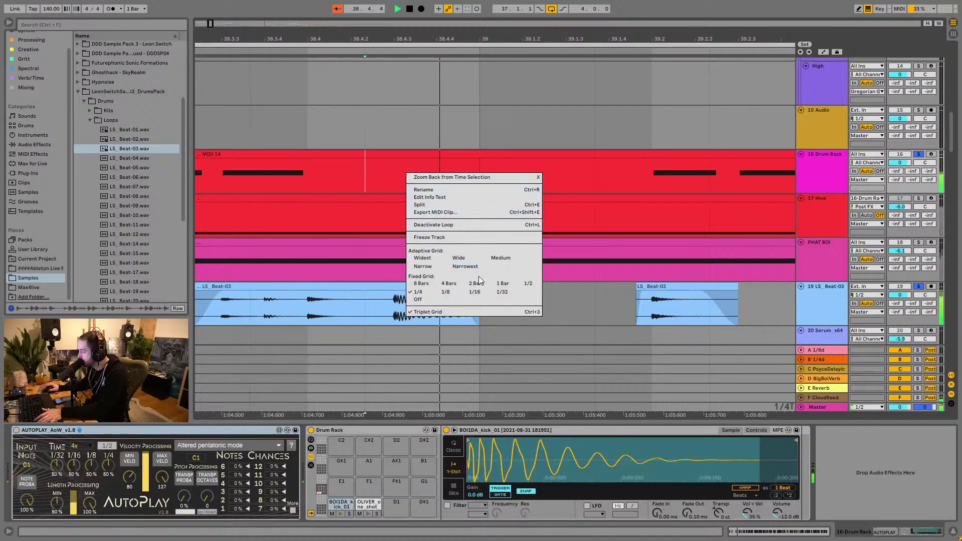
click(502, 292)
drag(384, 48, 441, 49)
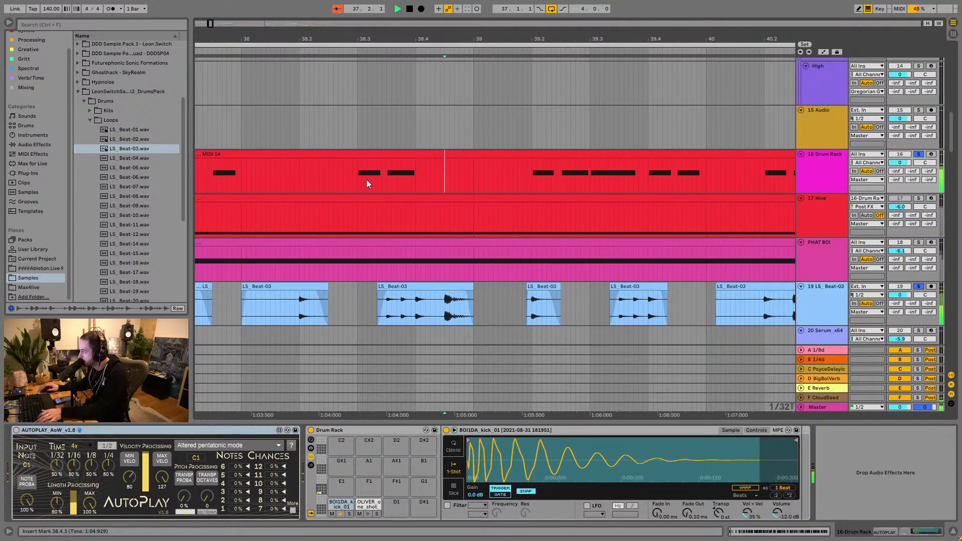
click(309, 155)
click(771, 534)
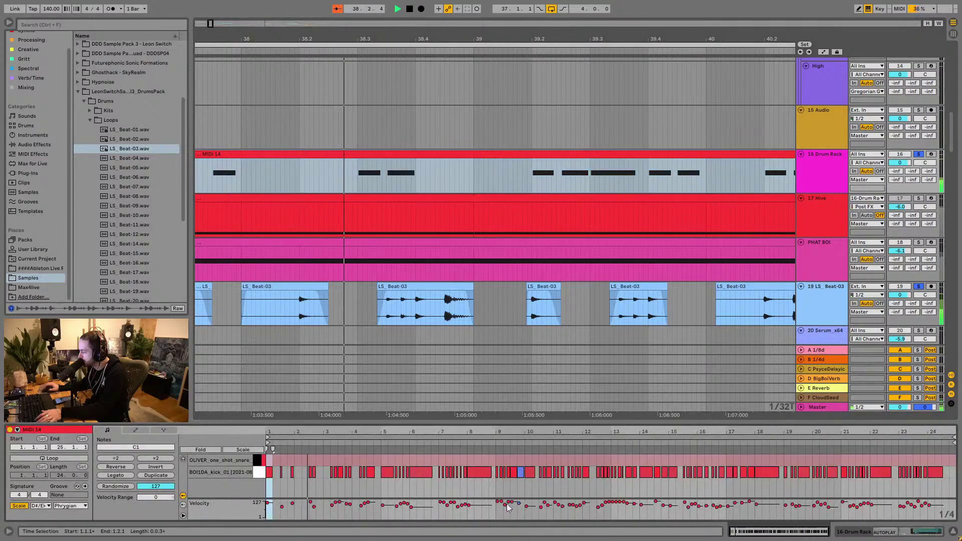
drag(278, 433, 280, 481)
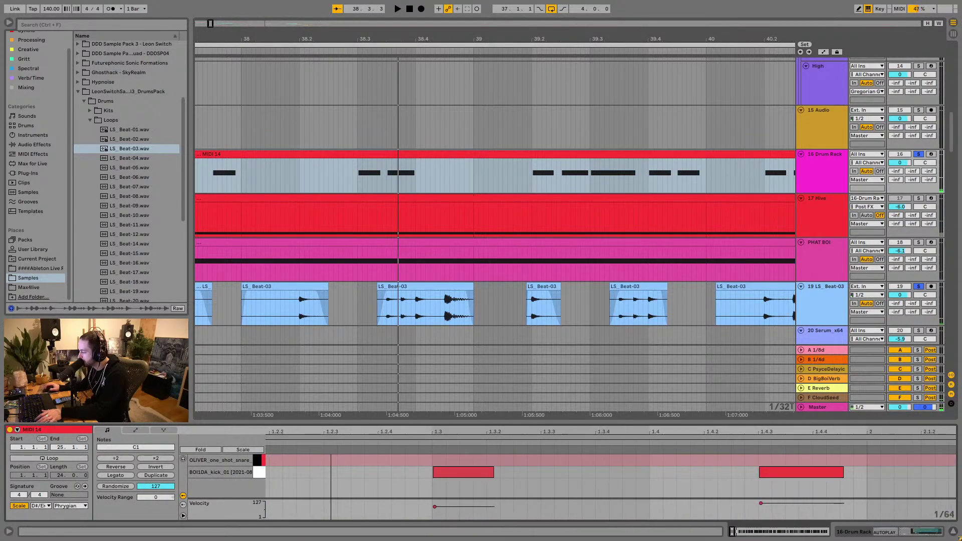
mouse_move(431, 433)
mouse_down()
mouse_move(427, 386)
mouse_move(427, 423)
mouse_up()
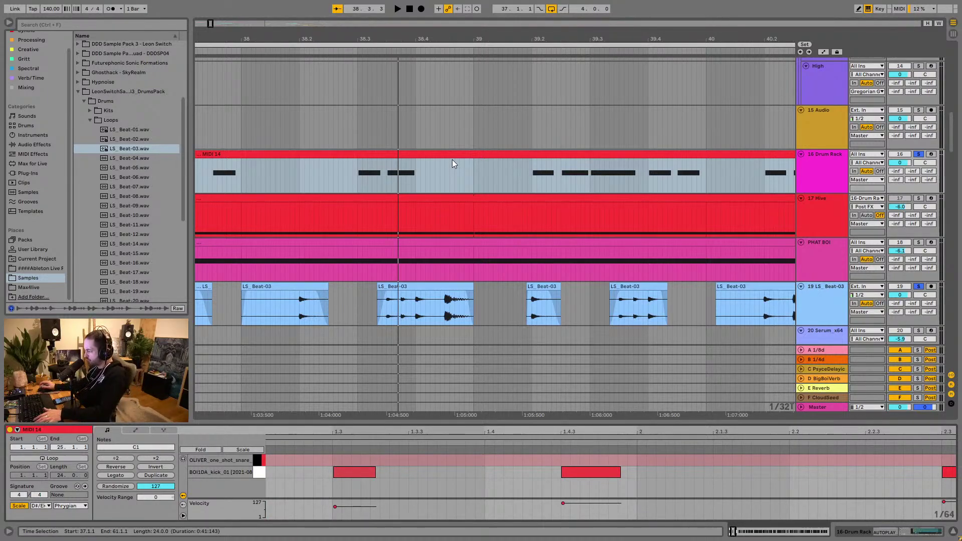
Step: Audition the kick pattern from bar 37 against the LS_Beat-03 slices
drag(353, 40, 508, 31)
key(space)
key(space)
key(space)
key(space)
key(space)
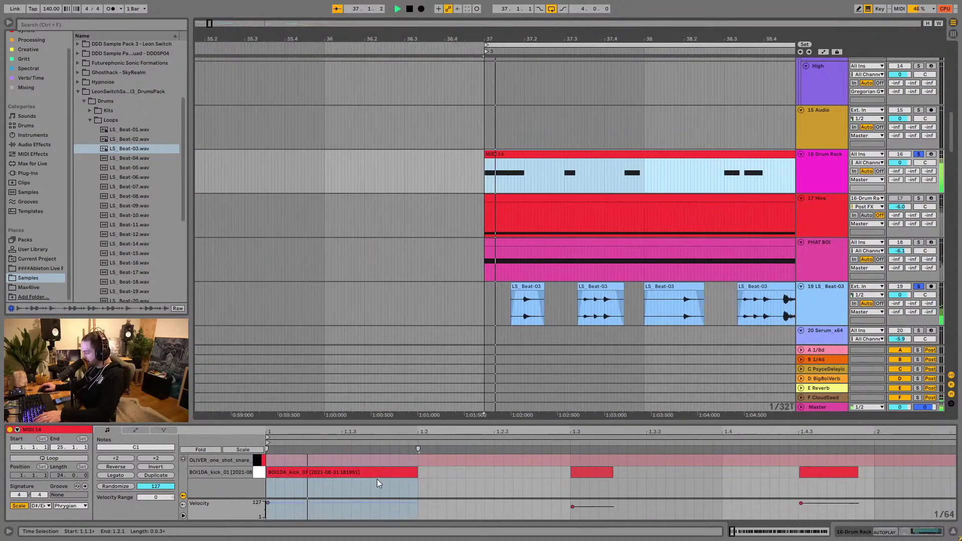
key(space)
Step: Move the kick note on beat 1.3 earlier to 1.2.3 and audition the first two bars
drag(591, 474, 512, 476)
key(space)
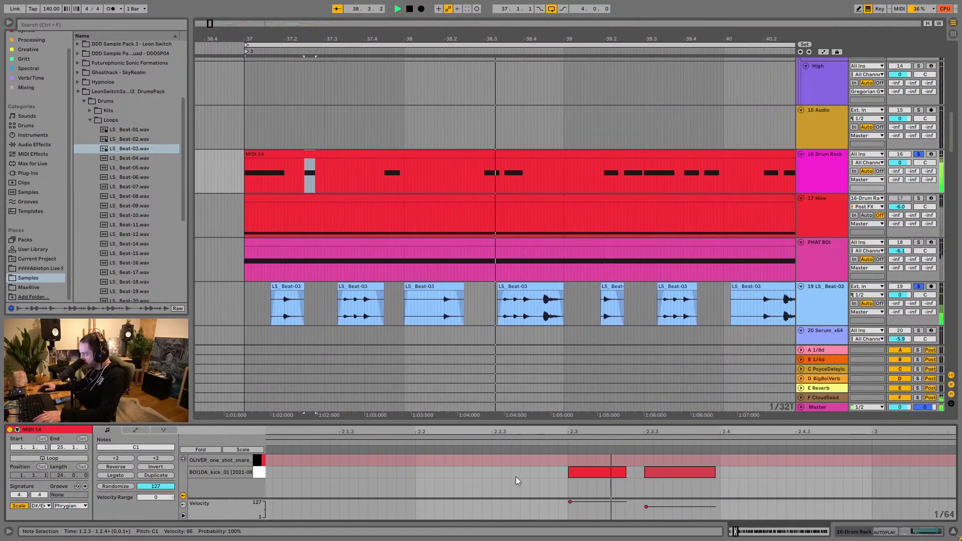
key(space)
key(space)
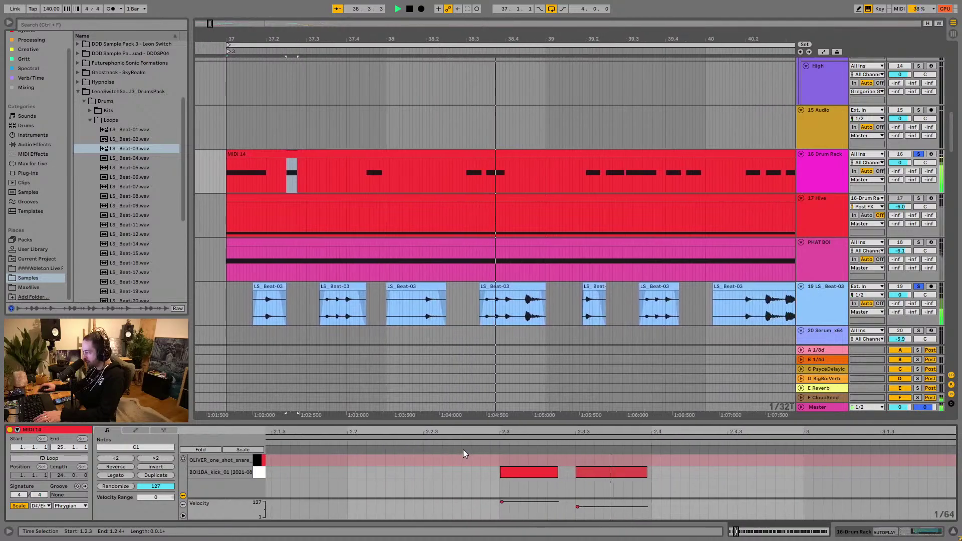
key(space)
key(space)
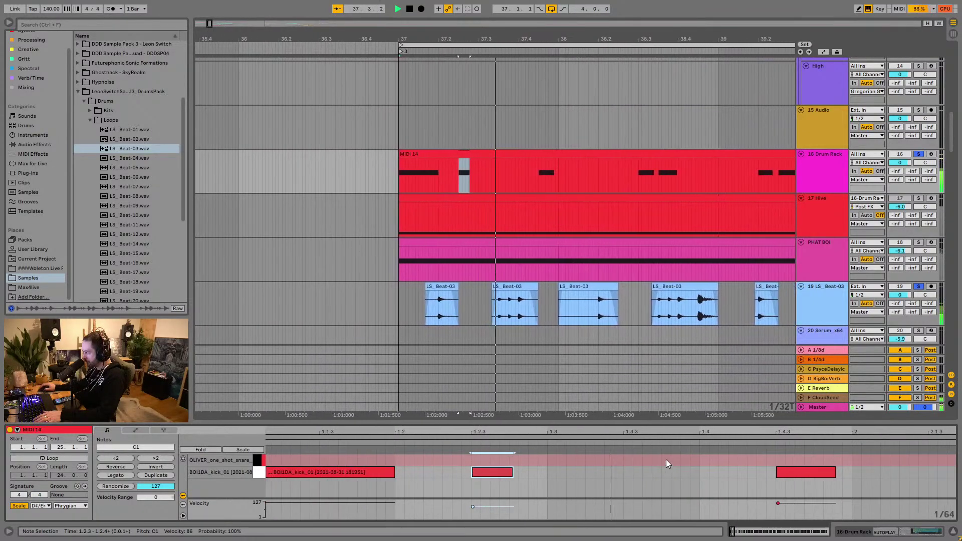
key(space)
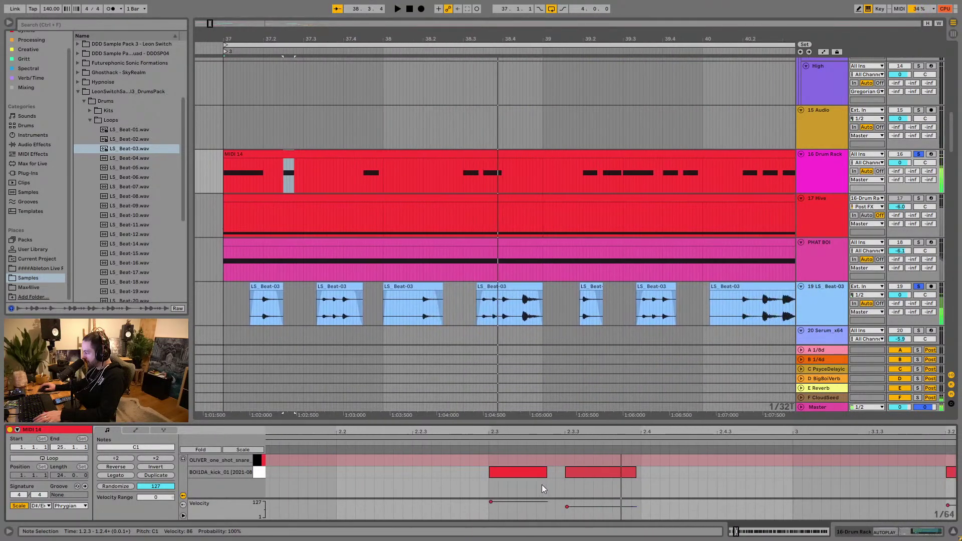
Step: Delete the two kick notes at 2.3 and 2.3.3 and audition the gap
double_click(515, 475)
click(591, 473)
key(Delete)
key(space)
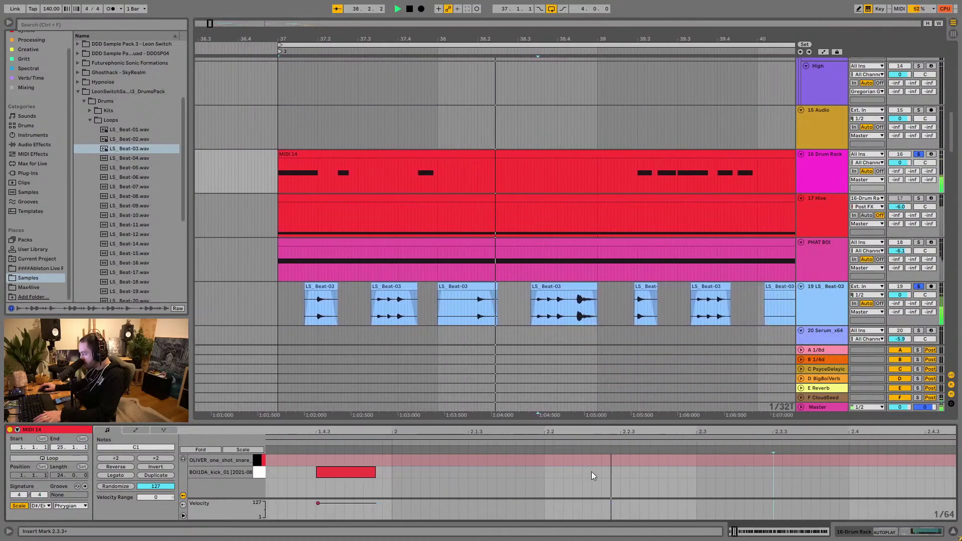
key(space)
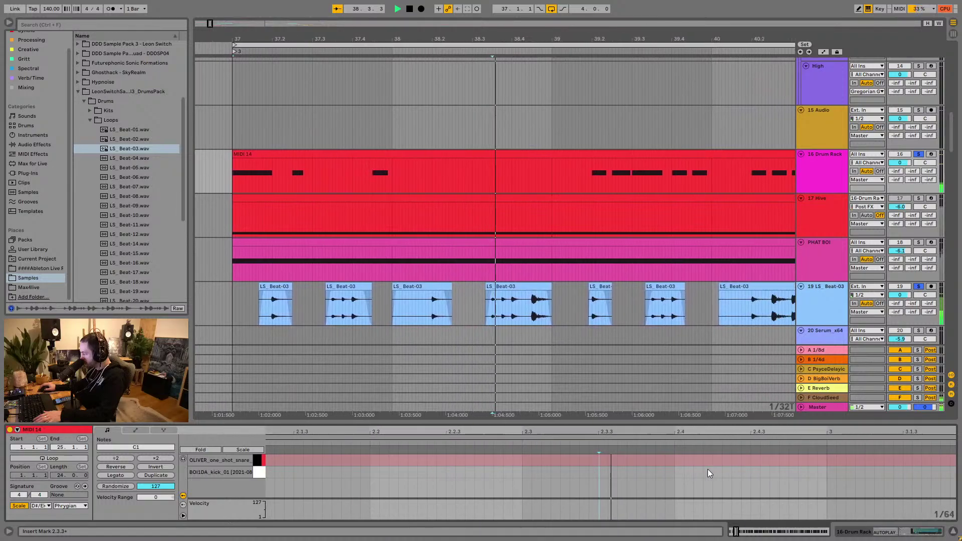
key(space)
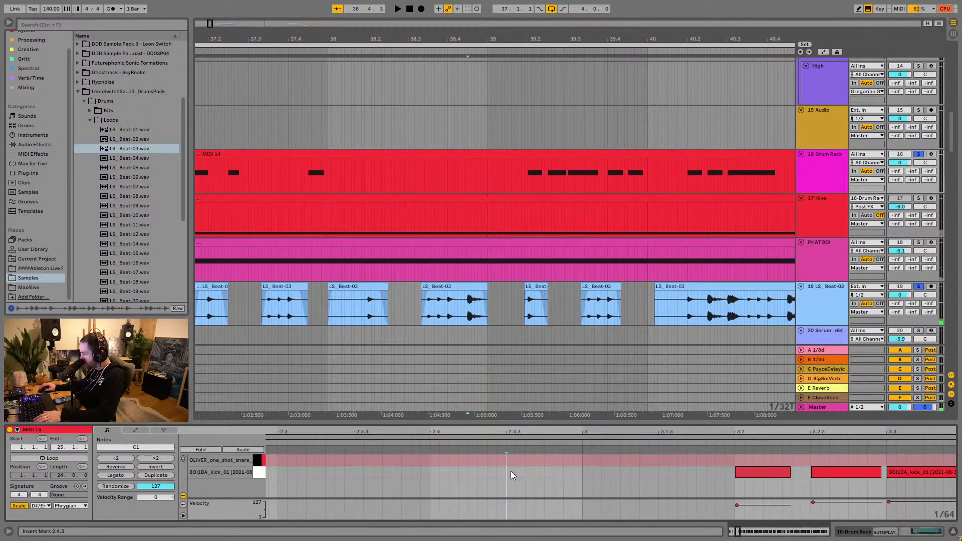
Step: Add a kick note from 2.4.3 to the start of bar 3 and play the pattern from bar 37
drag(514, 471, 596, 473)
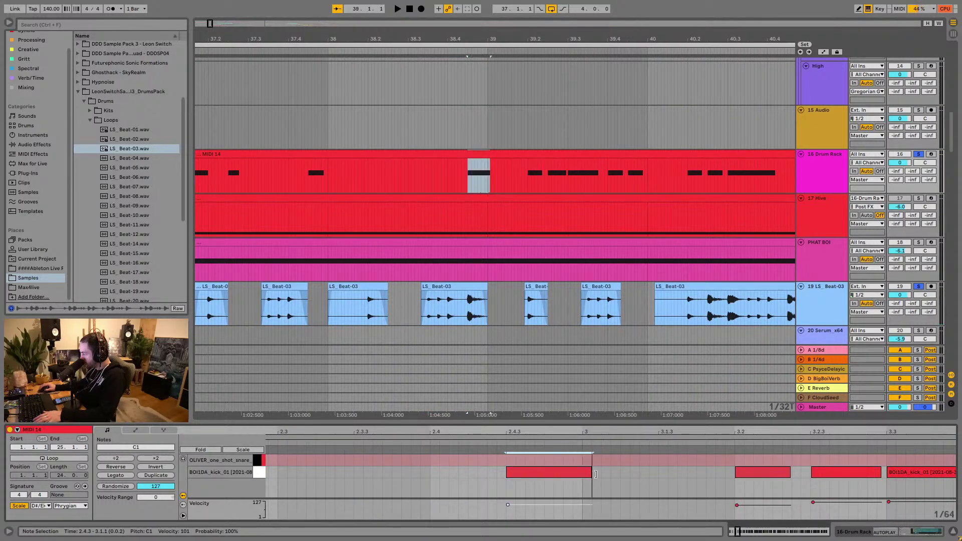
key(space)
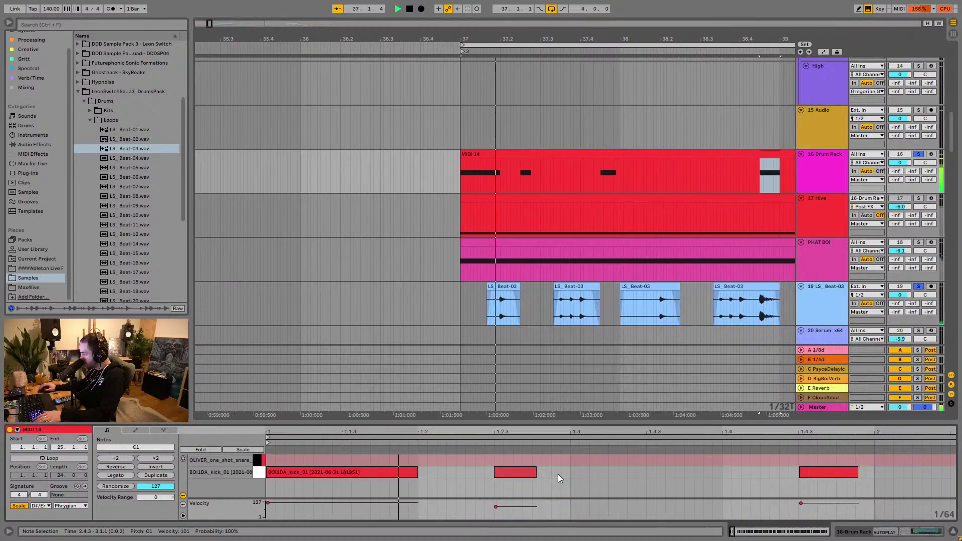
mouse_move(677, 24)
mouse_down()
mouse_move(678, 45)
mouse_move(678, 25)
mouse_up()
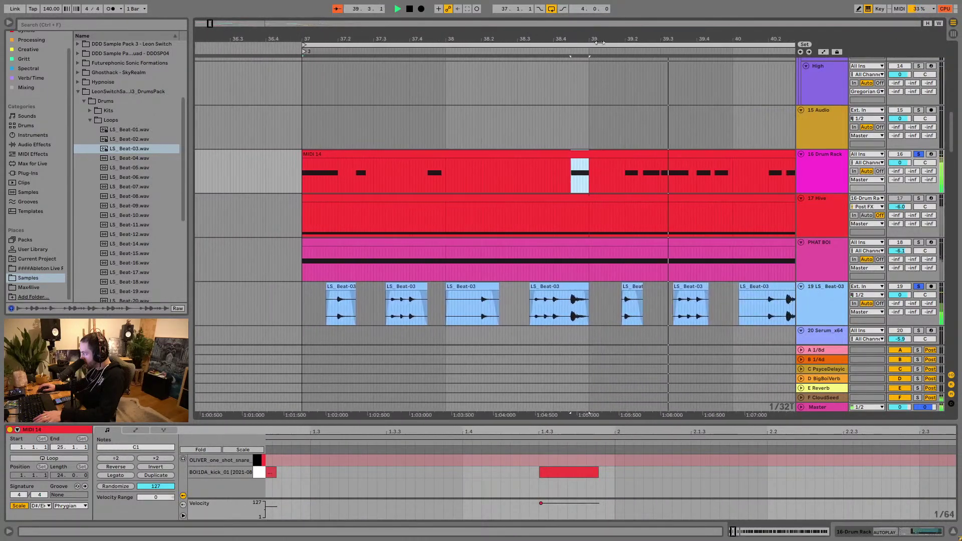
Step: Trim the fourth LS_Beat-03 slice to end at 38.4.3 and loop bars 37 to 39 for playback
drag(588, 284, 571, 287)
drag(305, 291, 590, 298)
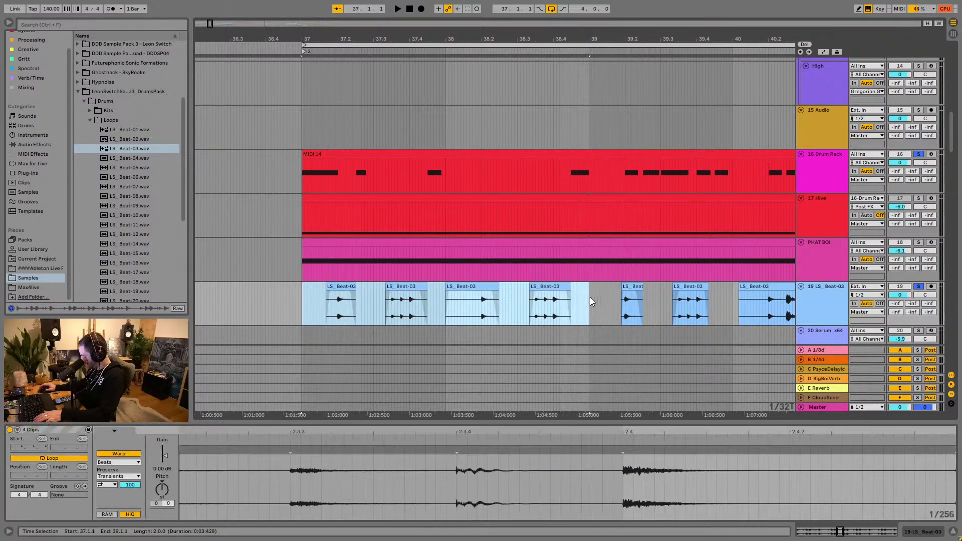
key(ctrl+l)
key(space)
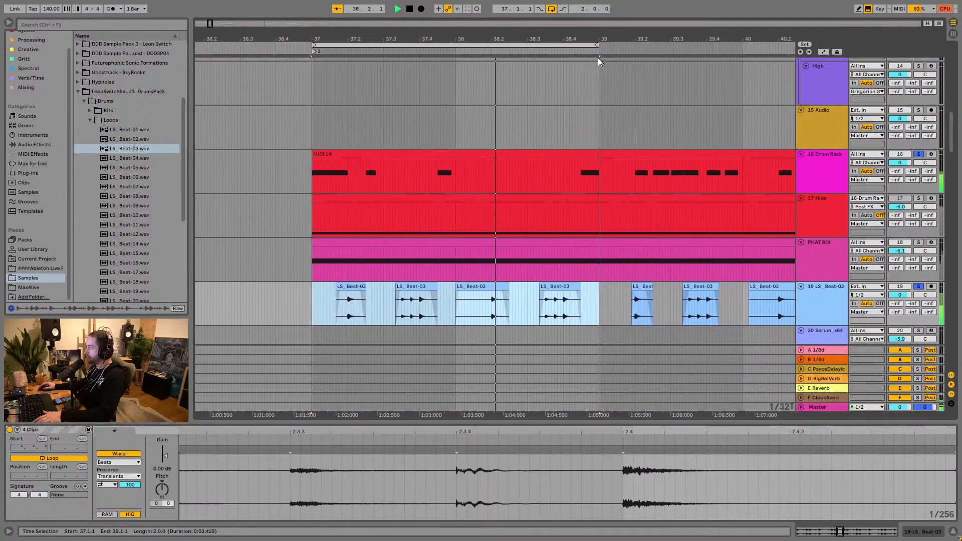
drag(443, 38, 408, 37)
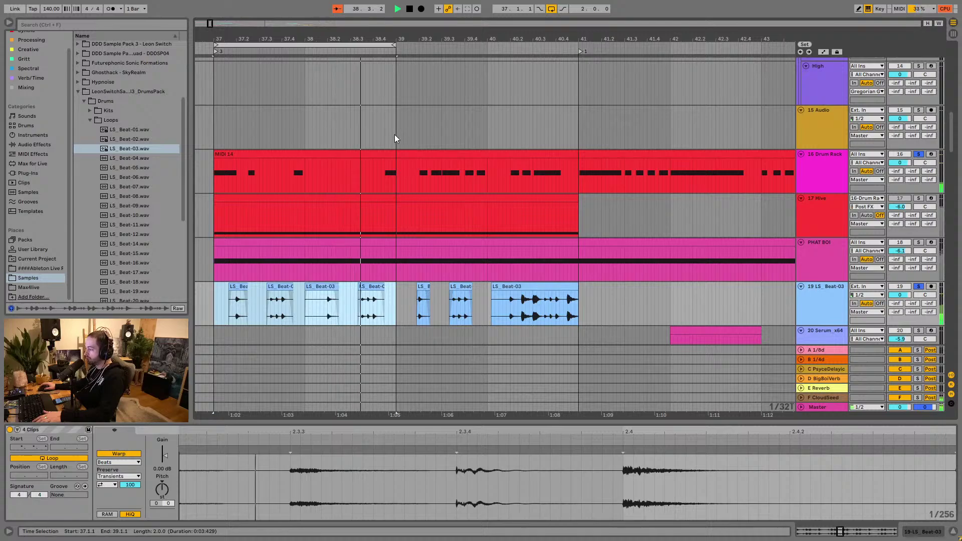
Step: Set the grid to 1 bar and replace bars 39 and 40 of MIDI 14 with a duplicate of bars 37 and 38
click(395, 180)
right_click(407, 183)
click(504, 294)
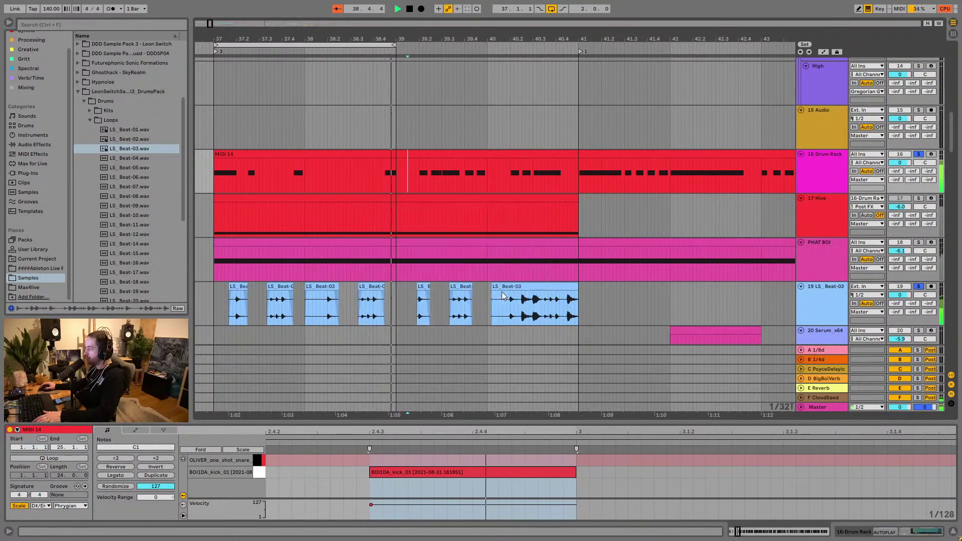
drag(404, 179, 542, 158)
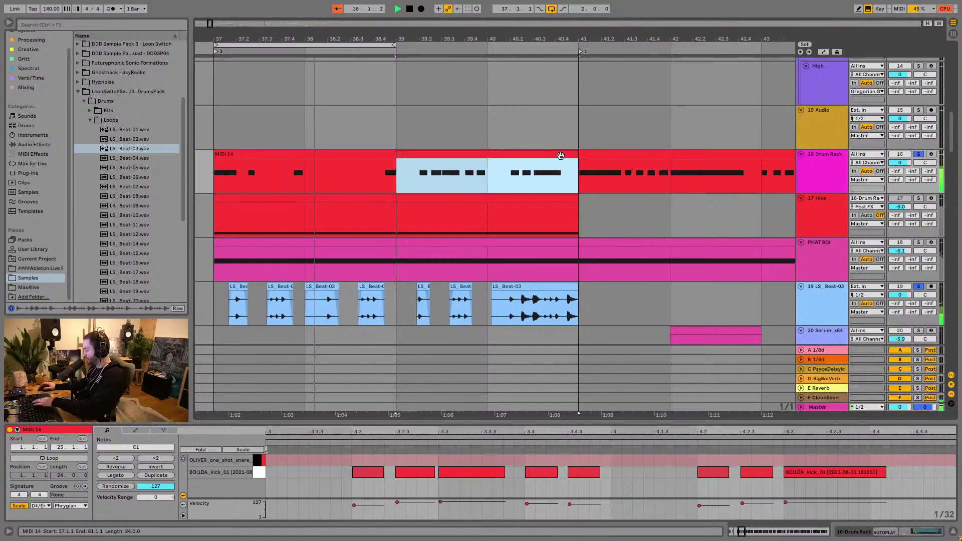
key(Delete)
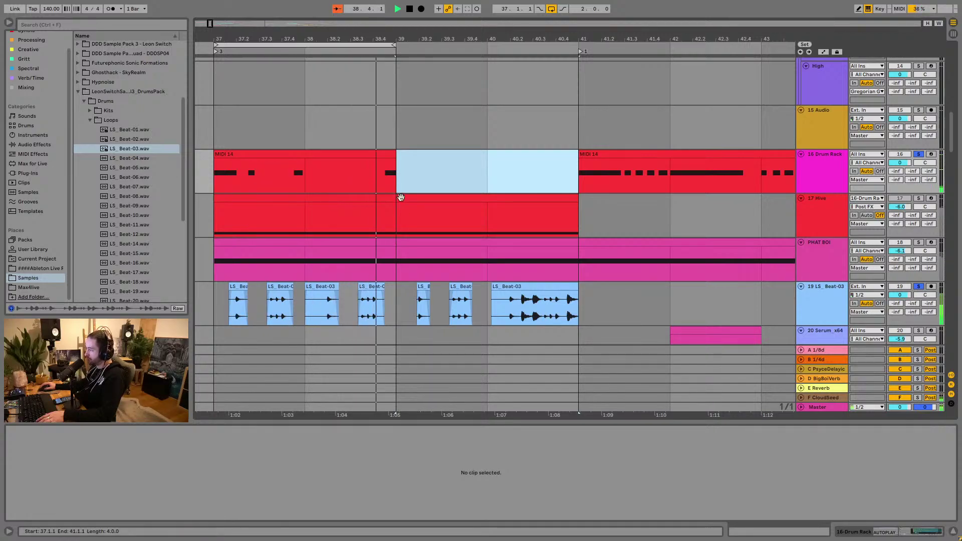
click(388, 154)
key(ctrl+d)
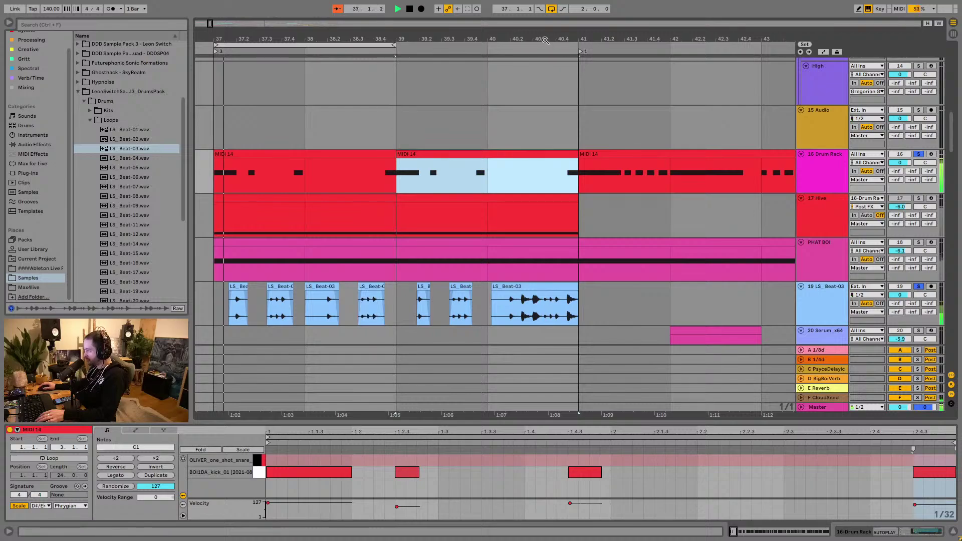
Step: Extend the loop to four bars, ending at bar 41, and audition the transition into bar 40
drag(395, 44, 577, 45)
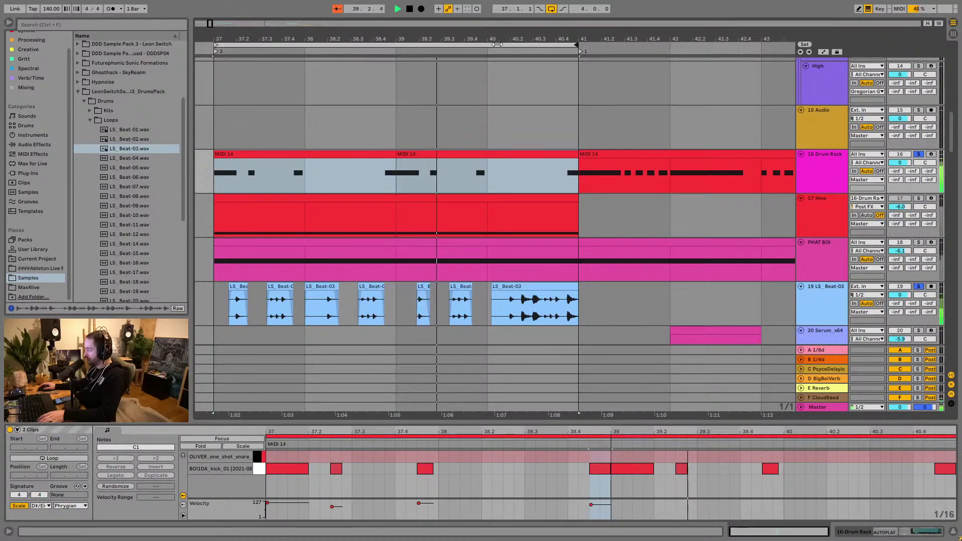
drag(502, 43, 460, 238)
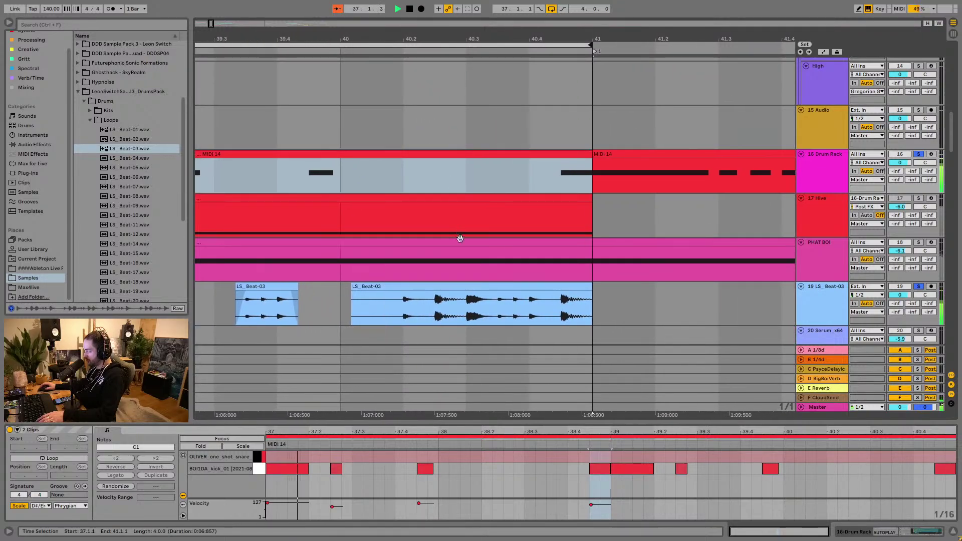
click(343, 305)
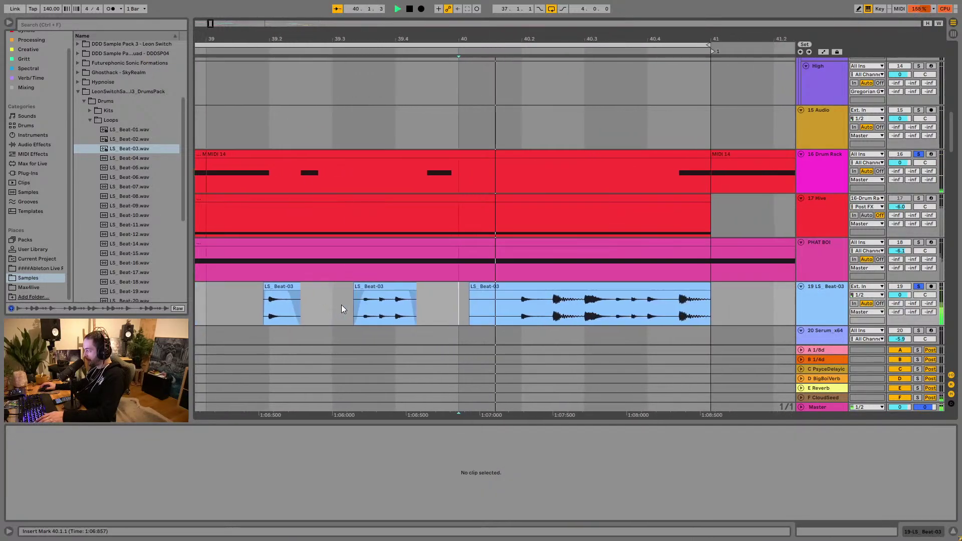
key(space)
Step: Set the grid to 1/16 and copy the kick section from 39.4.3 to 40.2.3 on the Drum Rack track
right_click(485, 188)
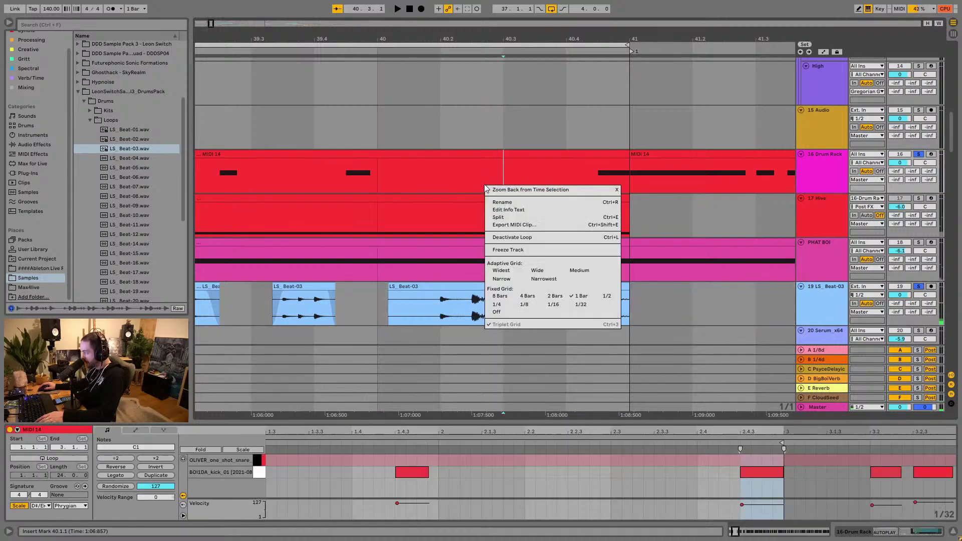
click(523, 304)
click(466, 182)
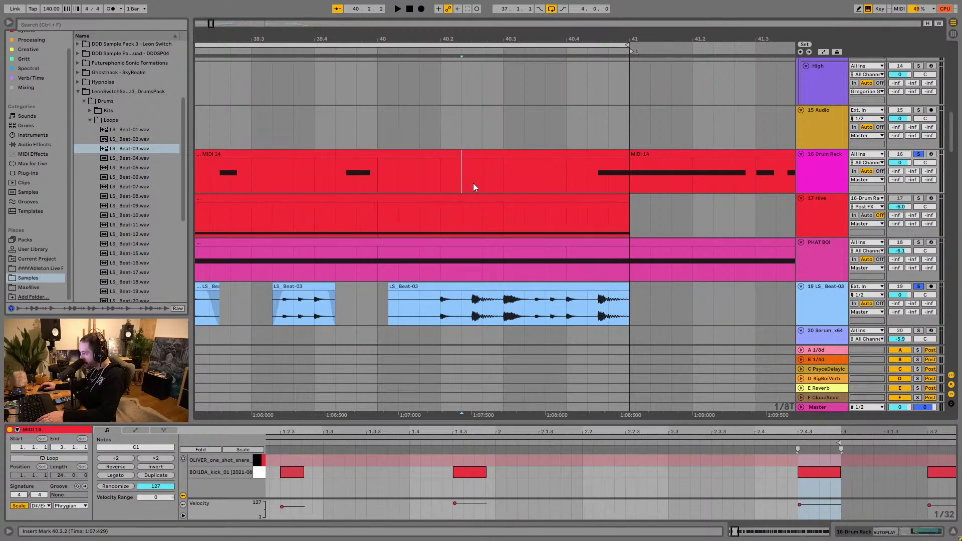
right_click(473, 183)
click(544, 303)
drag(349, 181, 377, 179)
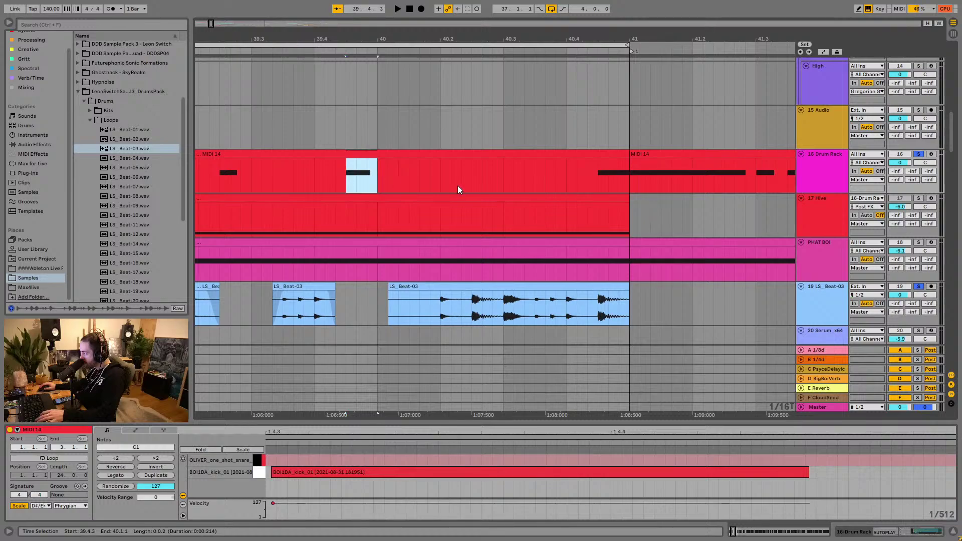
click(471, 184)
key(ctrl+v)
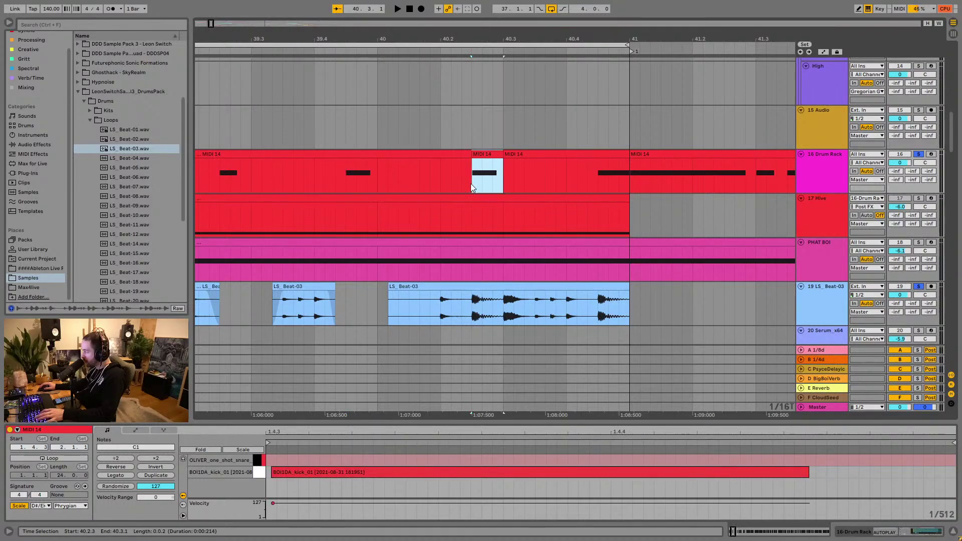
Step: Cut 40.2.3 to 40.3.1 out of the bar 40 LS_Beat-03 clip, then trim and fade the edges around the gap
drag(471, 311, 503, 314)
key(ctrl+e)
key(Delete)
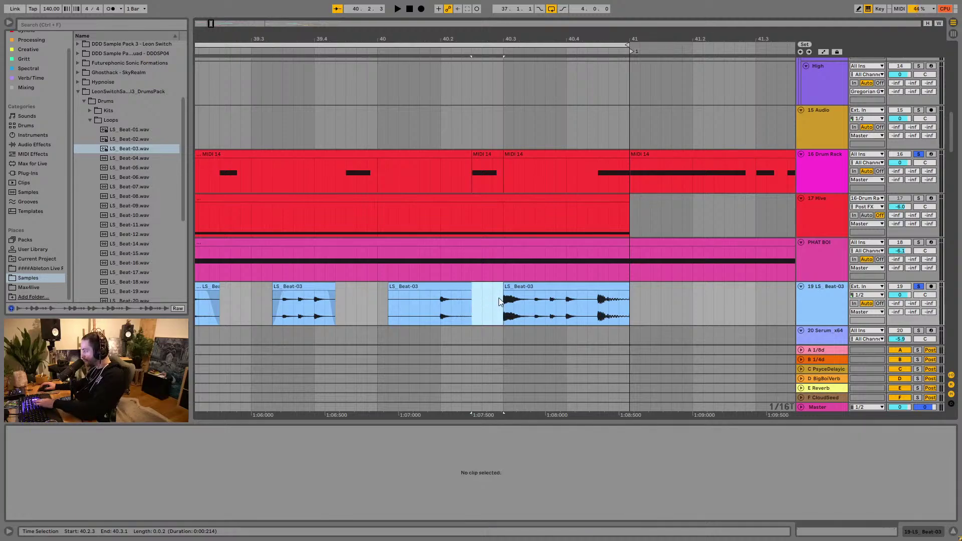
drag(506, 290, 450, 295)
click(389, 308)
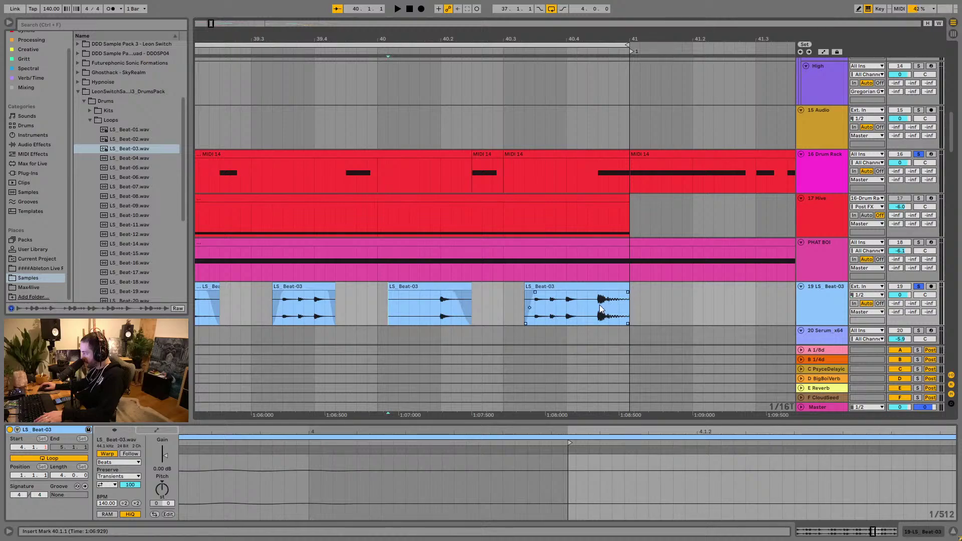
Step: Remove the end of the last LS_Beat-03 slice from 40.4.3 to 41.1.1 and audition the four-bar loop
drag(629, 301, 605, 293)
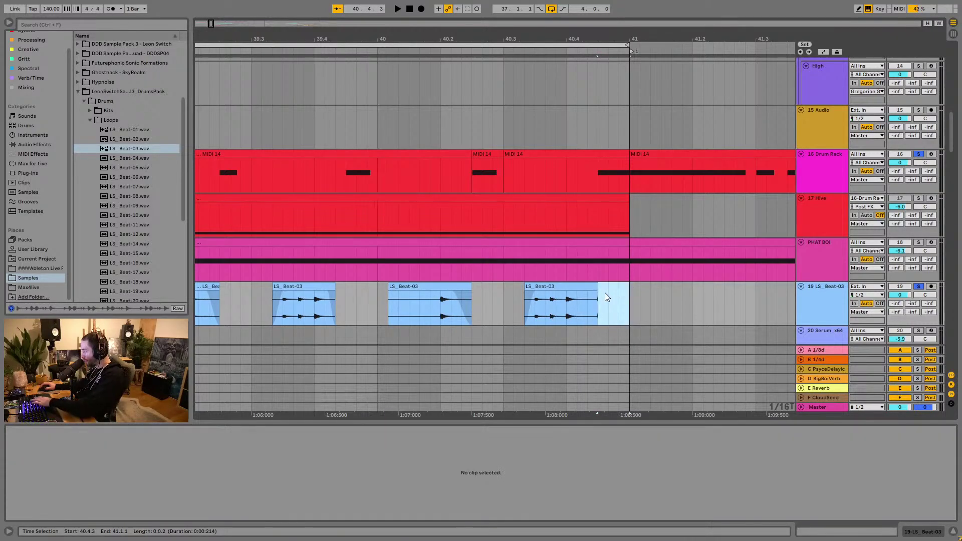
click(595, 293)
click(412, 287)
key(space)
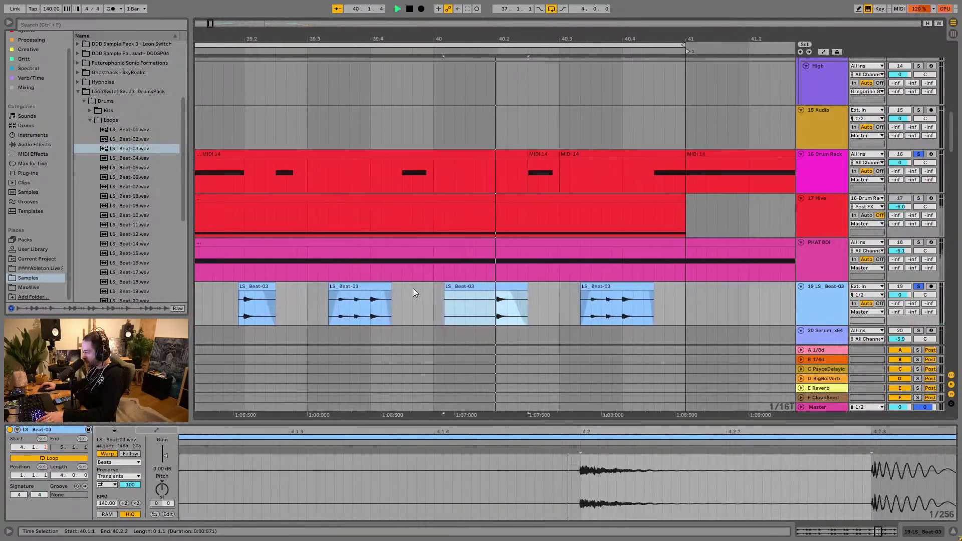
drag(523, 39, 385, 38)
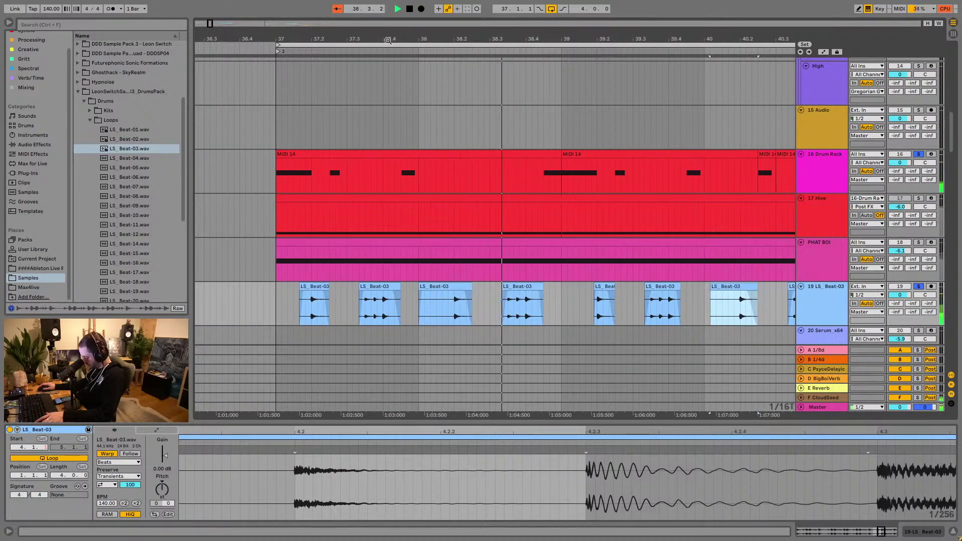
Step: Consolidate the MIDI 14 clips on the Drum Rack track from bar 37 to bar 41 into one clip
drag(651, 38, 517, 38)
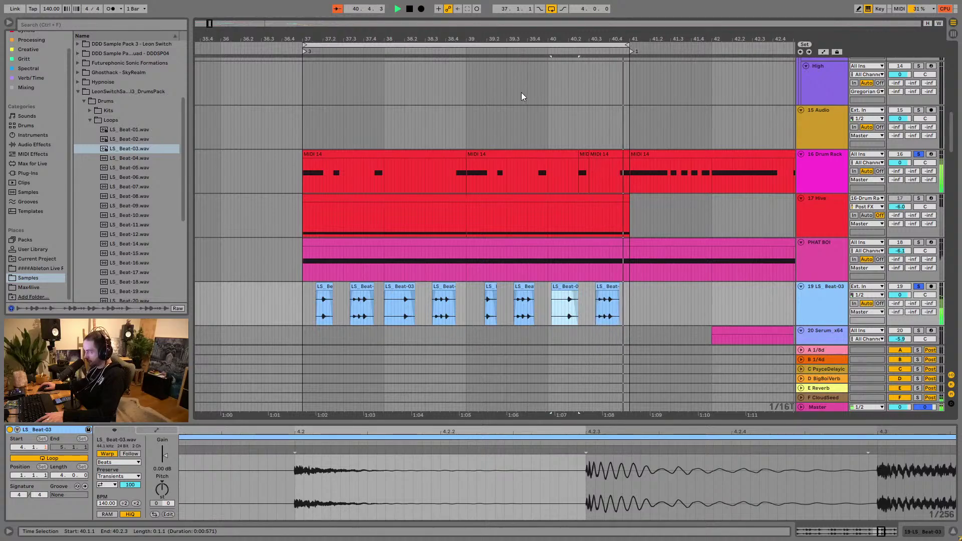
click(328, 154)
shift+click(609, 161)
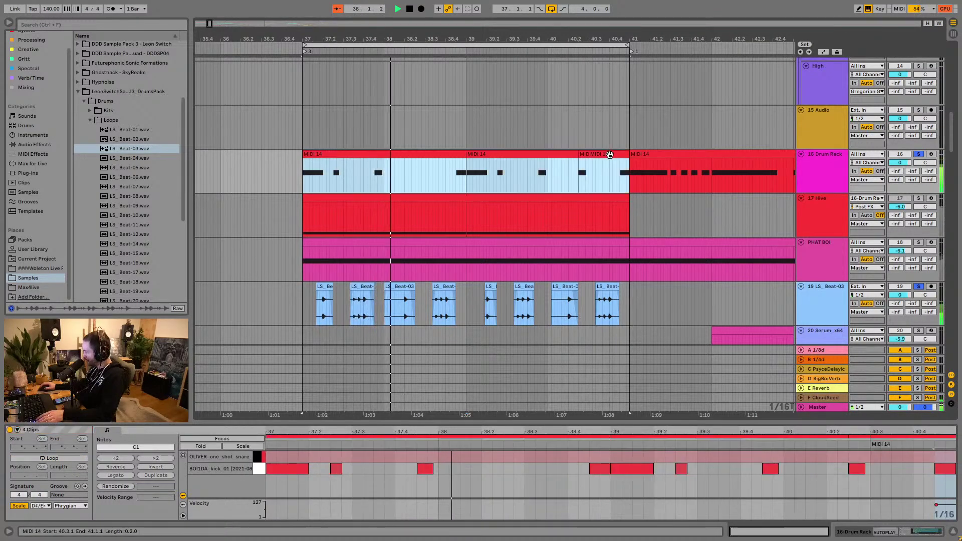
key(ctrl+j)
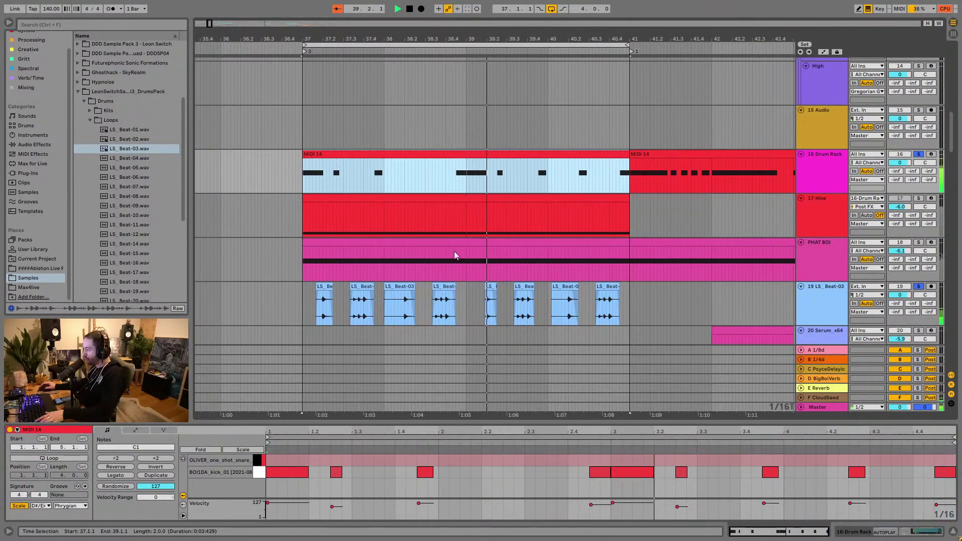
Step: Audition the LS_Beat-03 slice from 37.3.2 to 37.4.3, including its separate hits from 37.3.3 onward
click(362, 311)
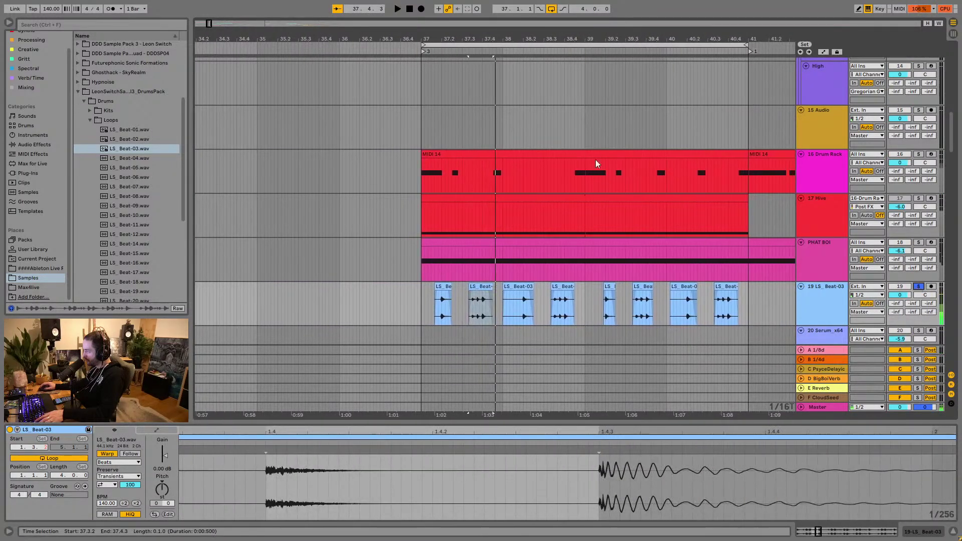
key(space)
drag(478, 40, 478, 107)
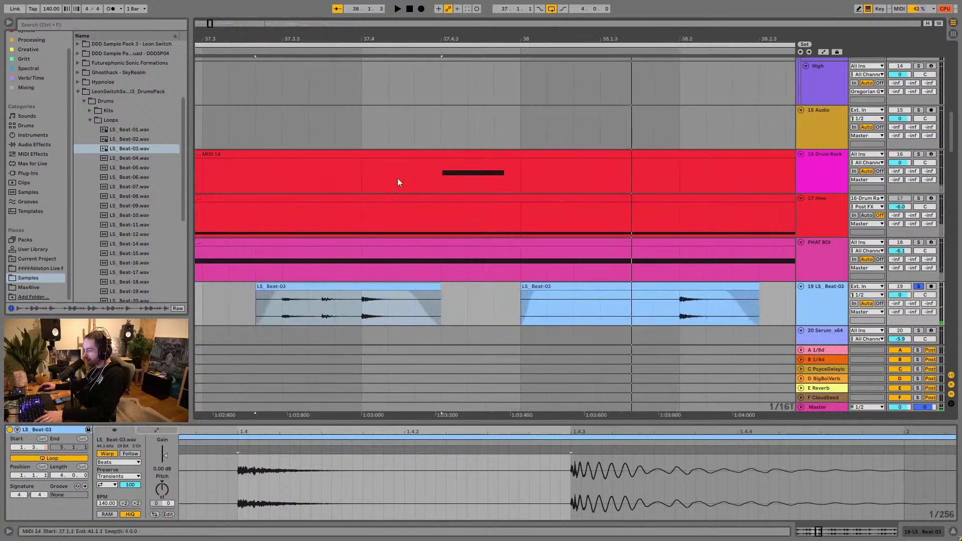
click(280, 312)
key(space)
key(space)
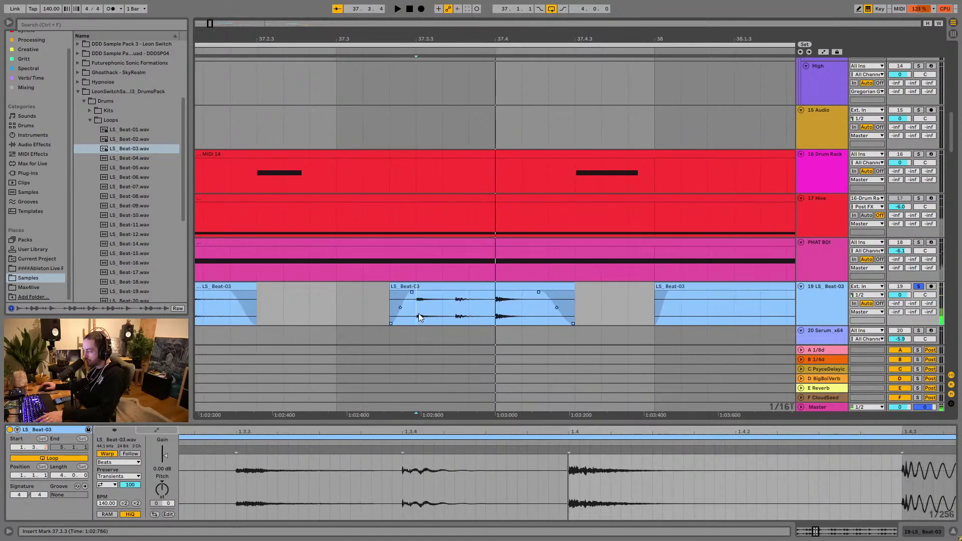
drag(418, 314, 455, 312)
click(455, 311)
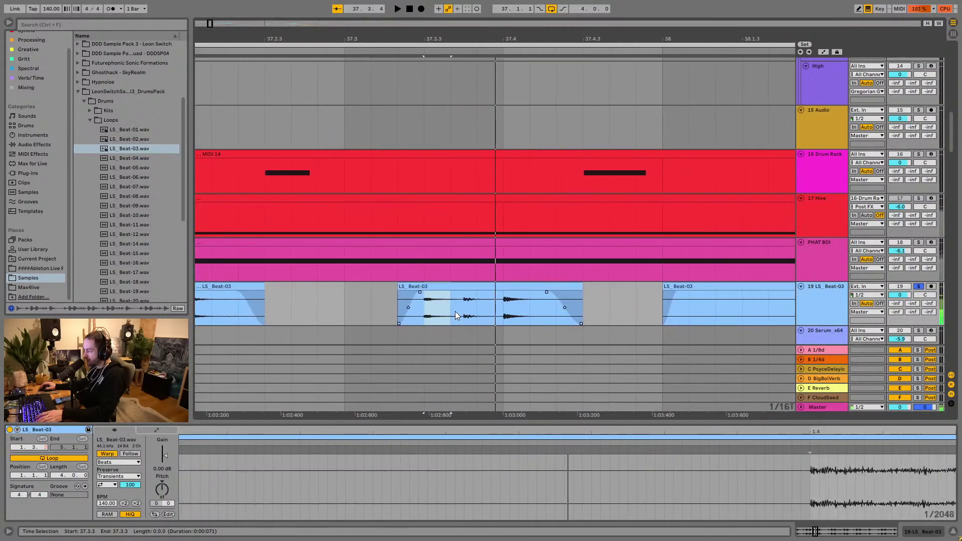
key(space)
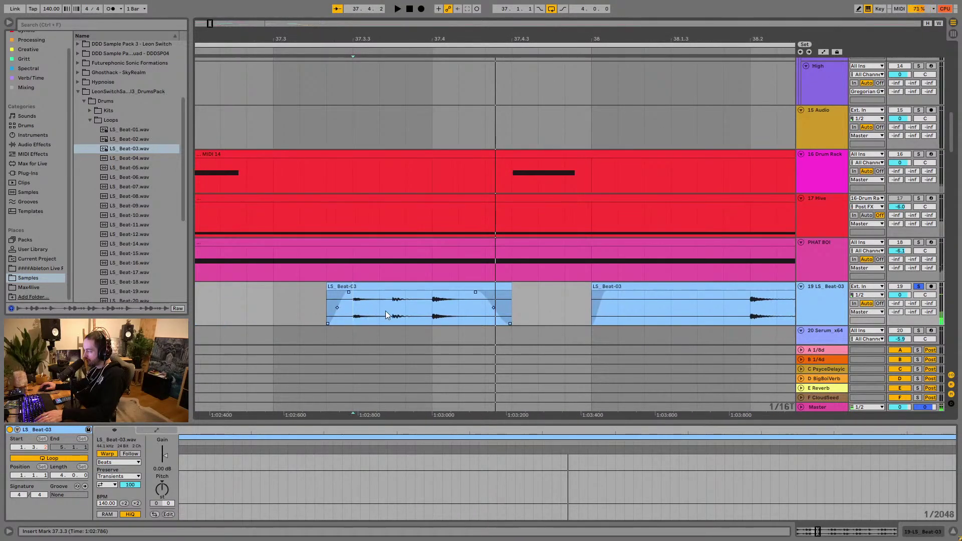
key(space)
drag(400, 40, 379, 260)
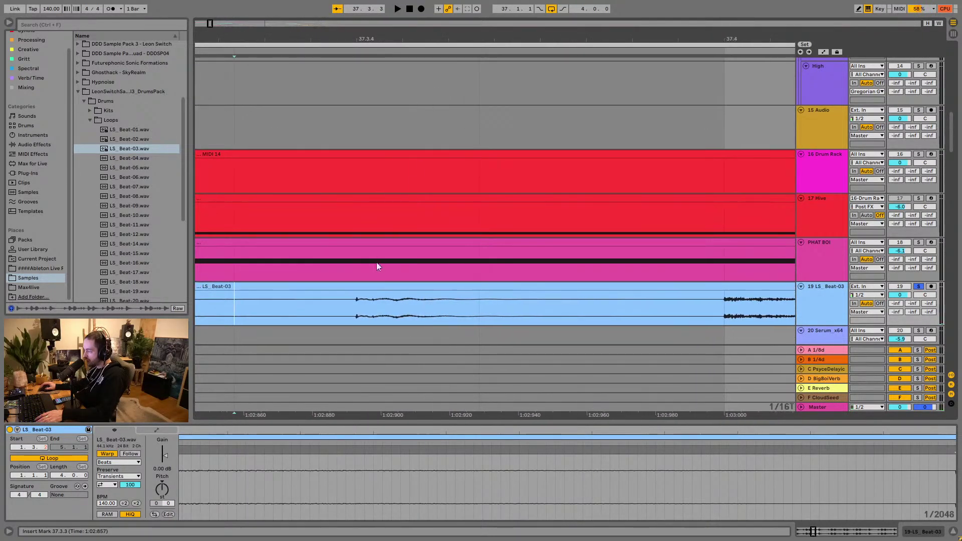
key(space)
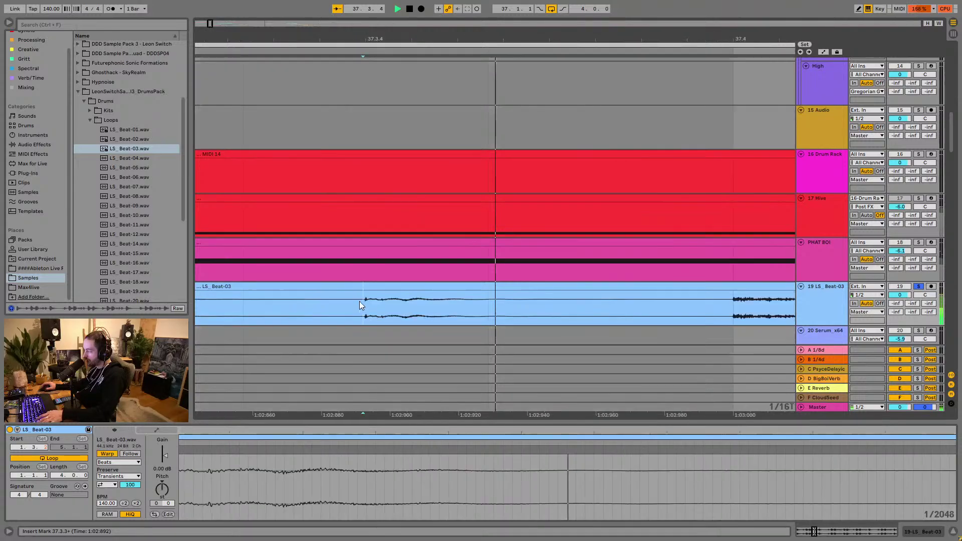
Step: Take the LS_Beat-03 track out of solo and check the chopped loop against the surrounding bass and synth tracks during playback
drag(478, 39, 499, 23)
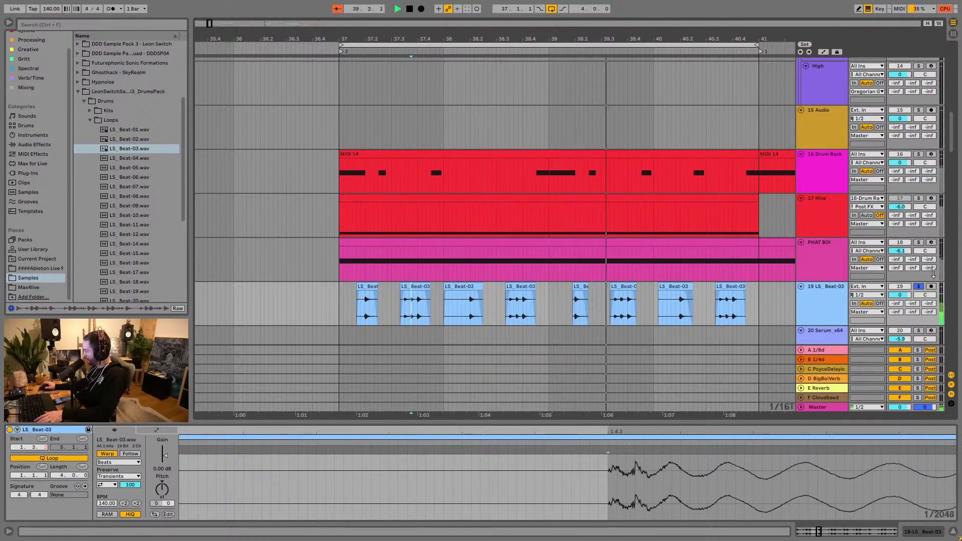
click(919, 286)
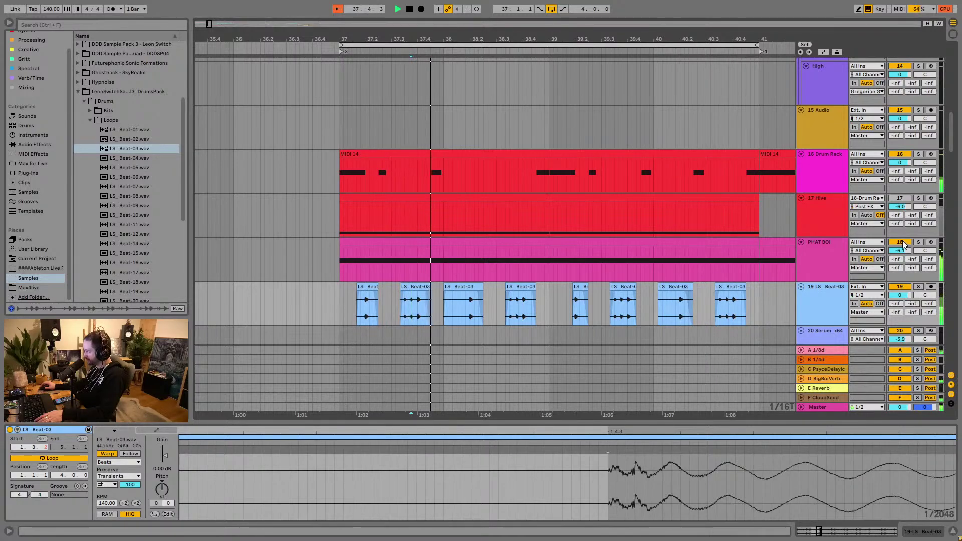
drag(953, 148, 954, 183)
scroll(798, 198, up, 5)
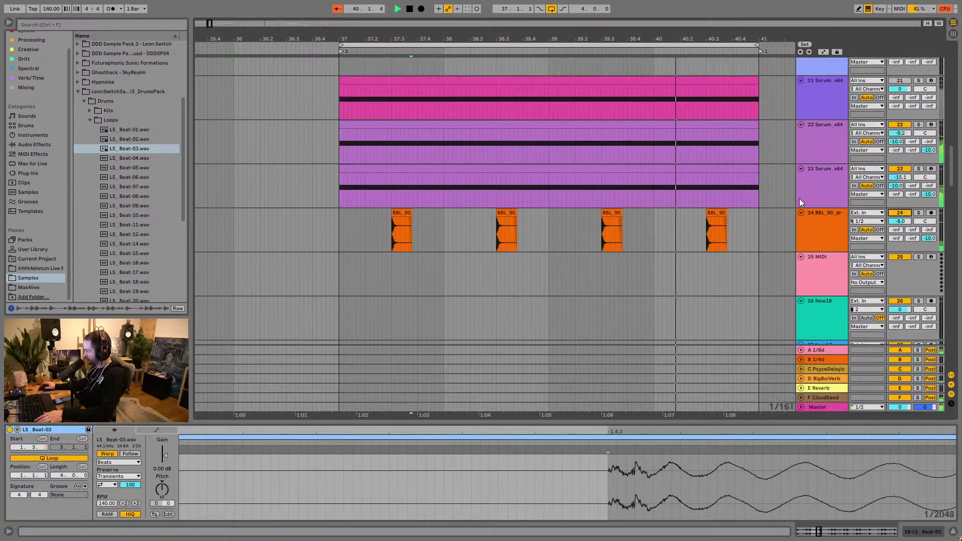
scroll(798, 197, up, 3)
scroll(799, 198, down, 1)
scroll(798, 197, down, 1)
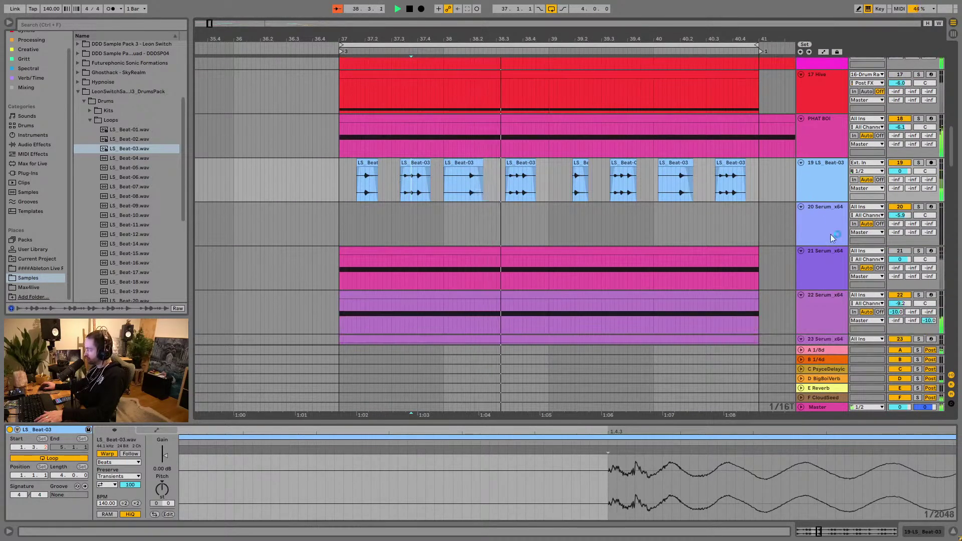
scroll(871, 279, down, 1)
scroll(900, 286, down, 1)
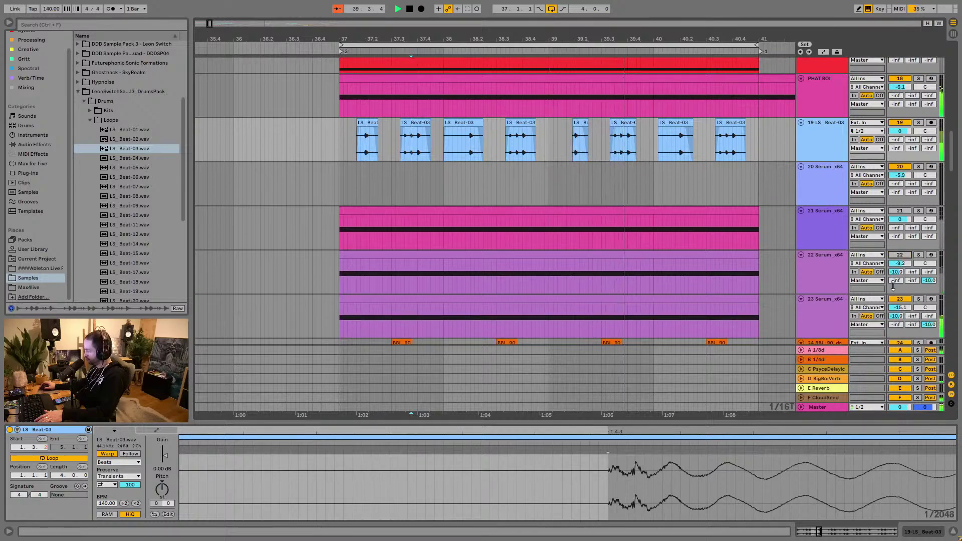
scroll(760, 249, up, 1)
scroll(761, 245, up, 2)
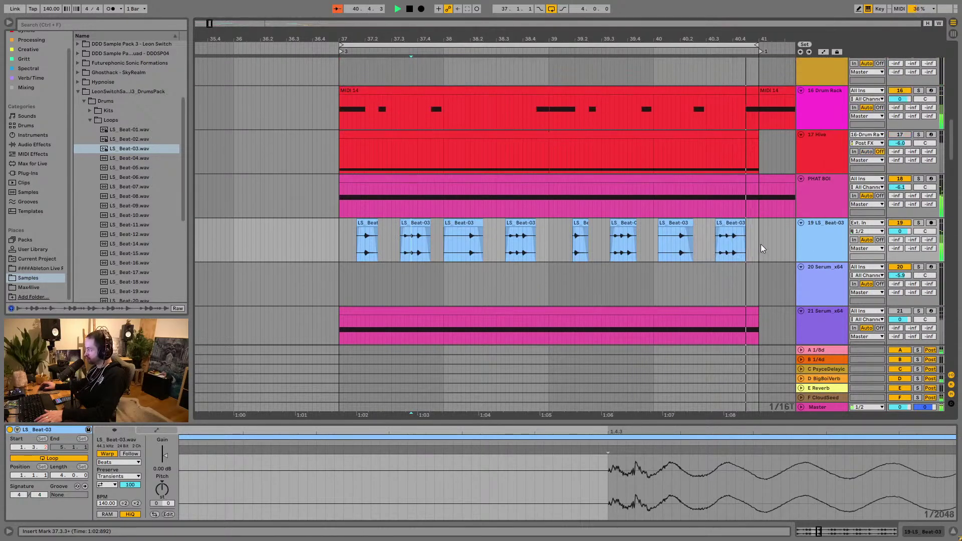
scroll(787, 220, up, 1)
scroll(842, 166, up, 1)
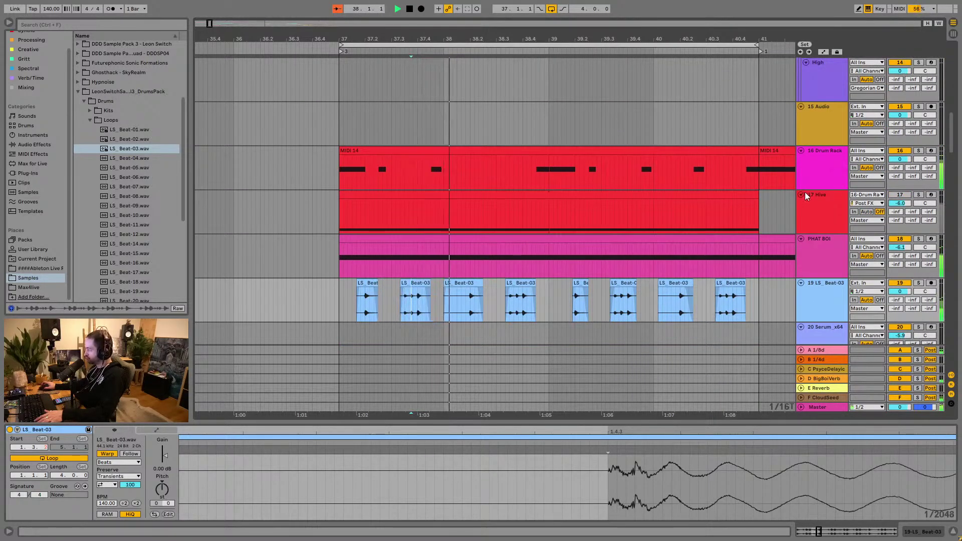
Step: Set the PHAT BOI track's volume to 0 dB and briefly solo the Hive track
drag(900, 247, 900, 244)
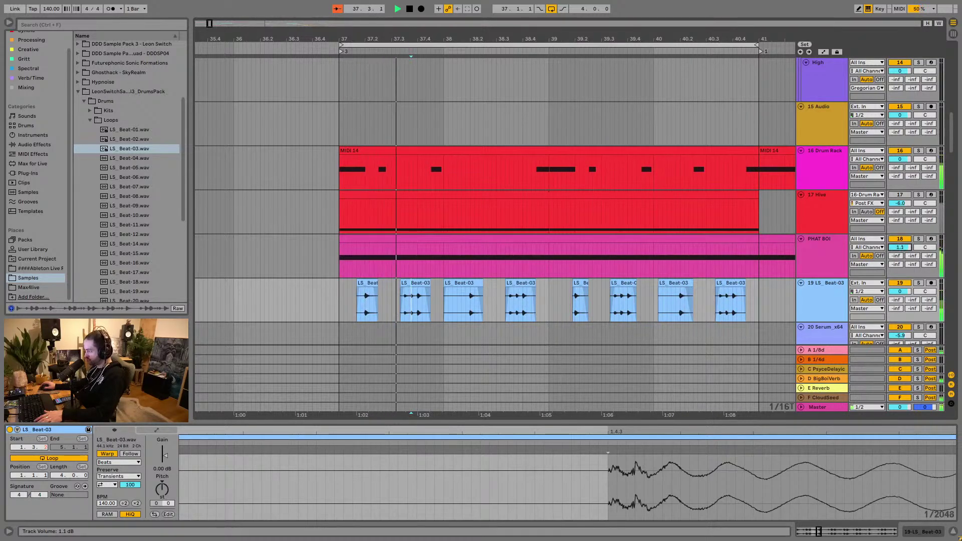
right_click(900, 250)
click(887, 276)
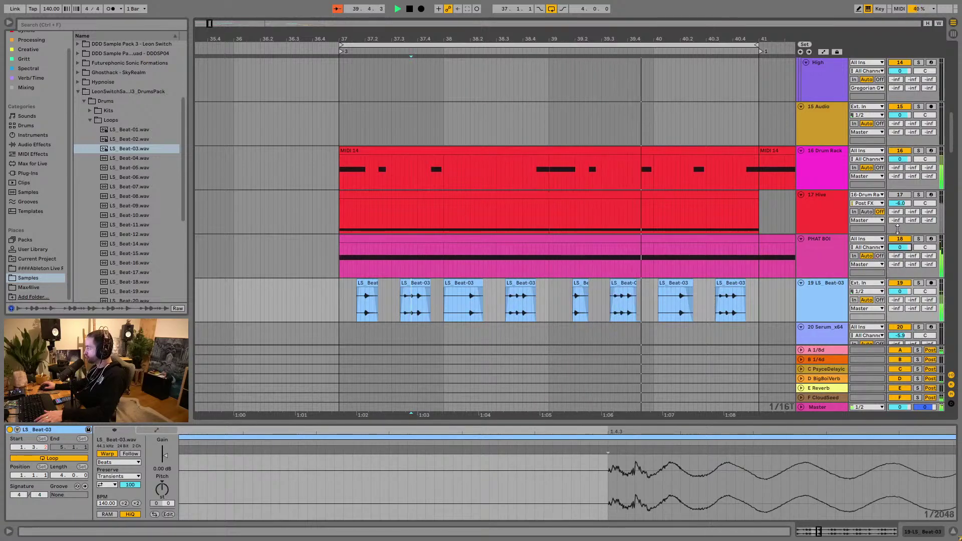
click(918, 195)
click(918, 195)
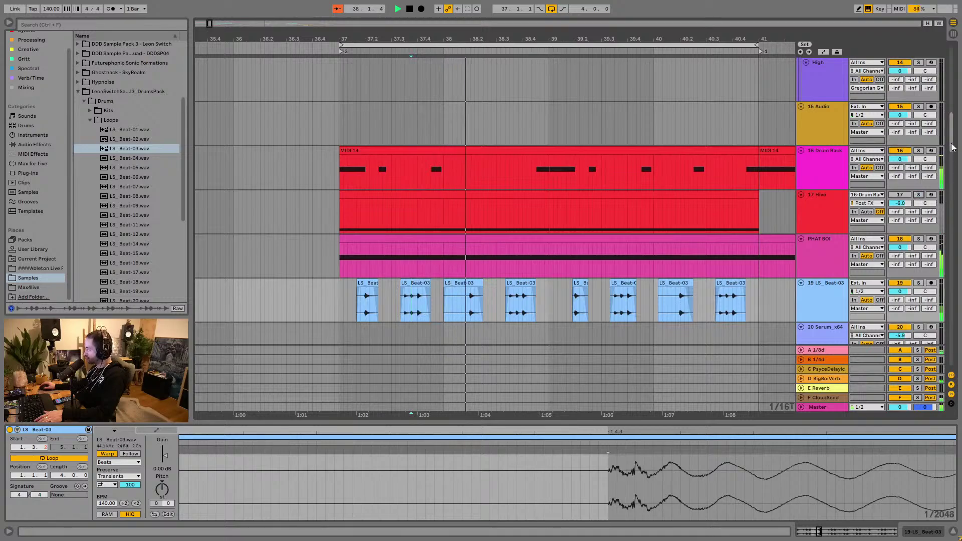
Step: Examine the New18, New17 and New16 stem clips against the loop section in the full arrangement
scroll(952, 165, down, 5)
drag(953, 159, 954, 194)
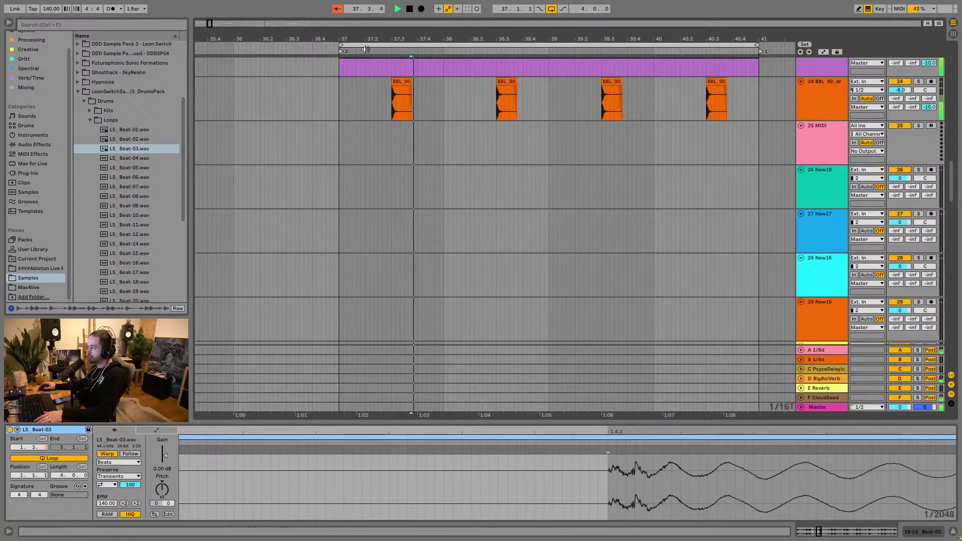
key(minus)
key(minus)
key(minus)
key(minus)
key(minus)
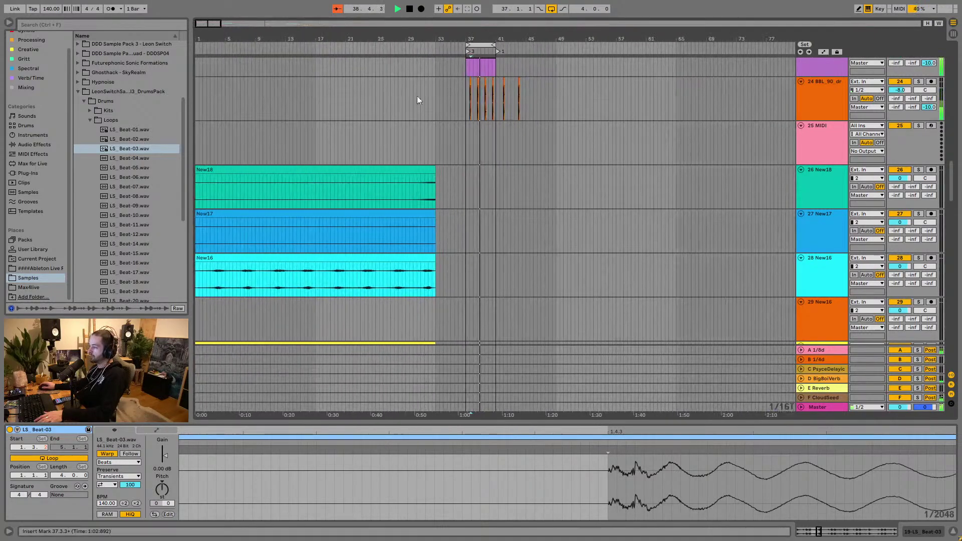
click(255, 170)
key(space)
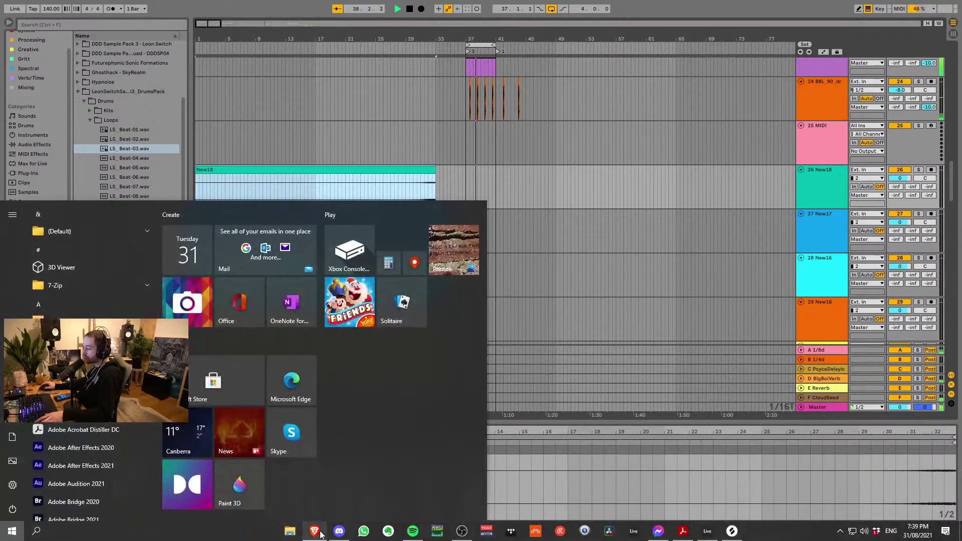
click(525, 149)
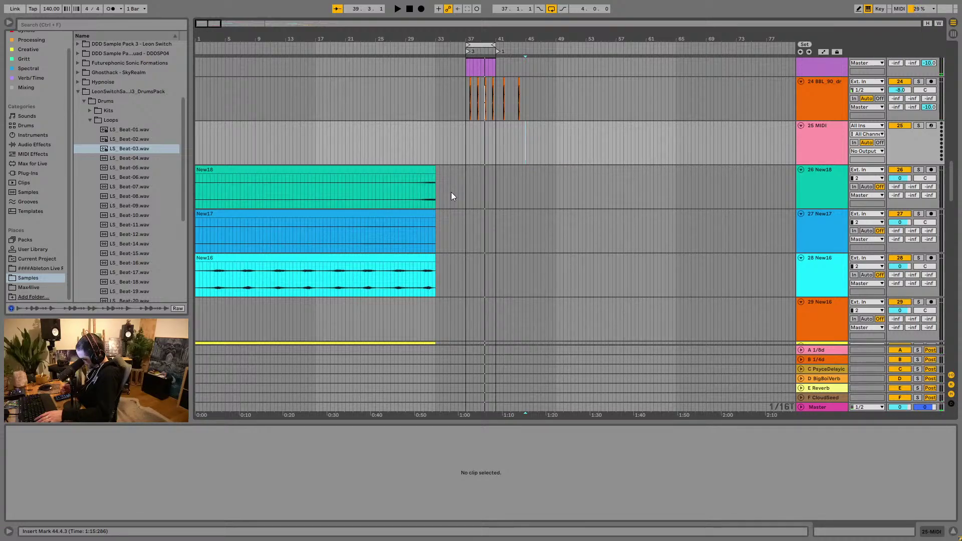
Step: Audition the arrangement from 29.1.3 through the end of the intro stems into the four-bar loop at bar 37
click(406, 147)
key(space)
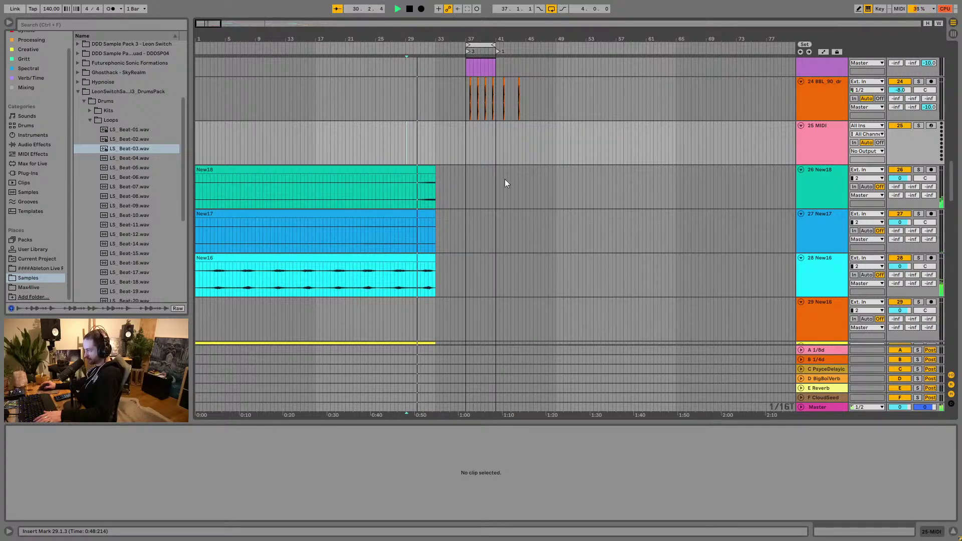
drag(404, 43, 403, 38)
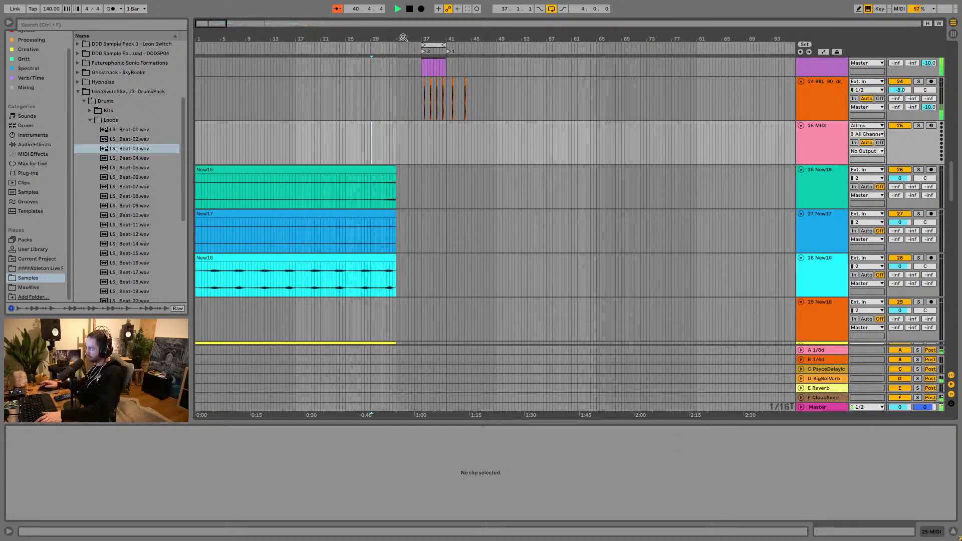
key(space)
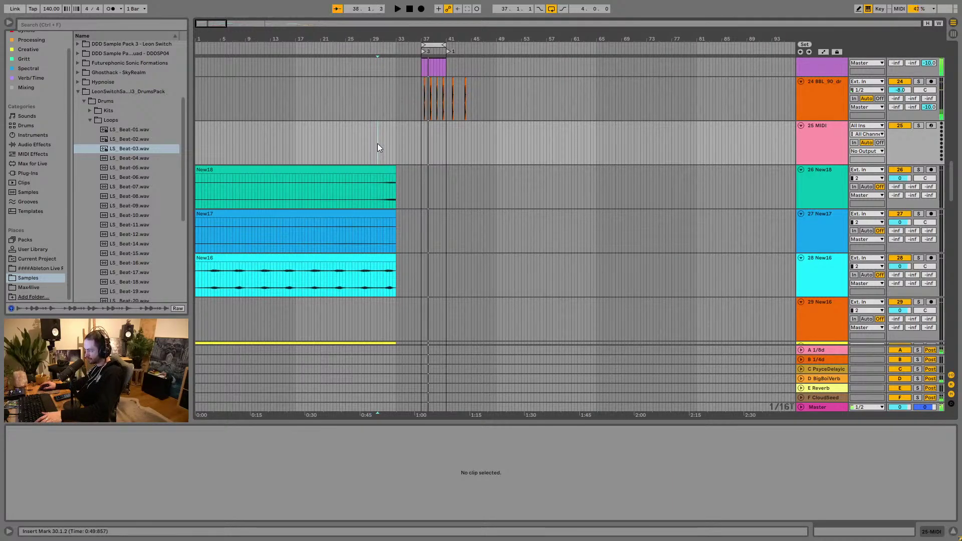
Step: Deactivate the New15 clip and play the intro from 17.2.3
scroll(377, 149, down, 3)
scroll(413, 231, down, 2)
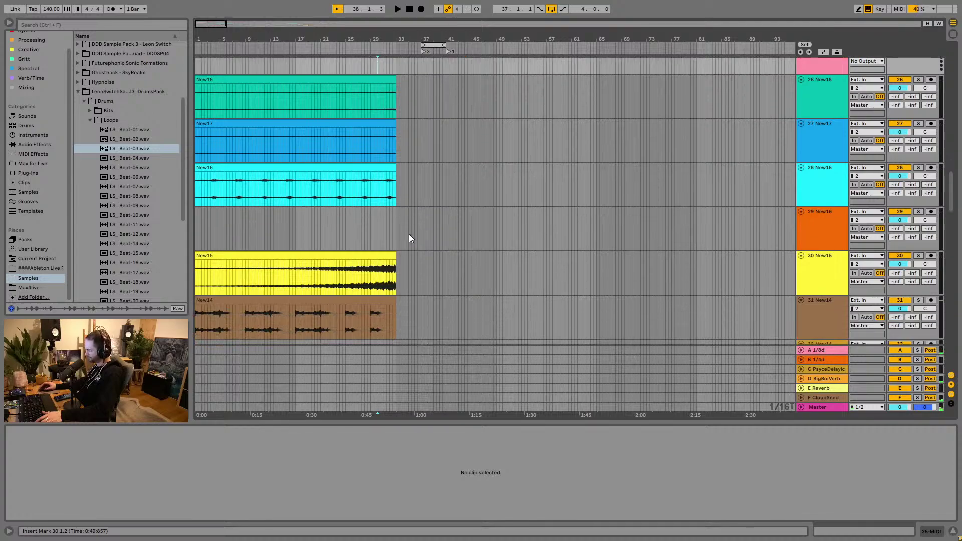
click(378, 254)
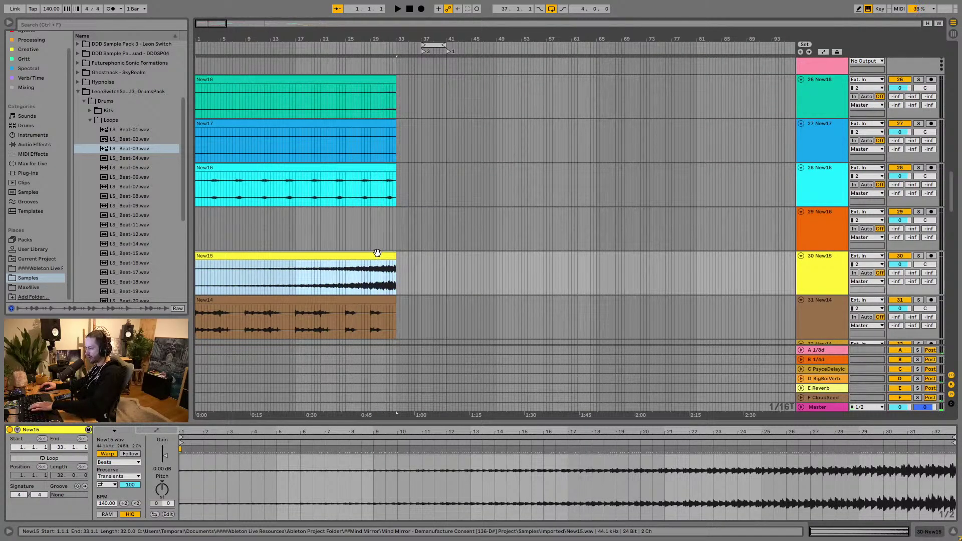
key(0)
click(298, 226)
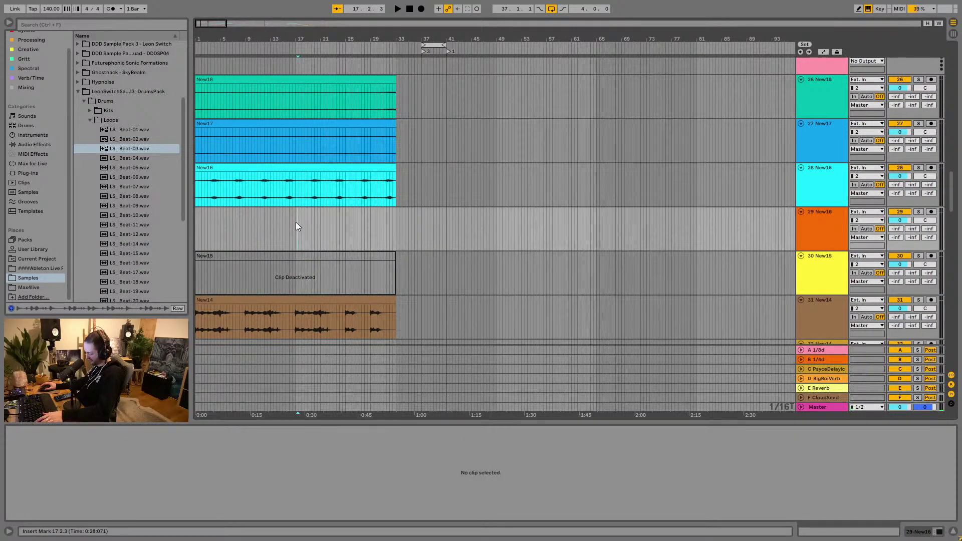
key(space)
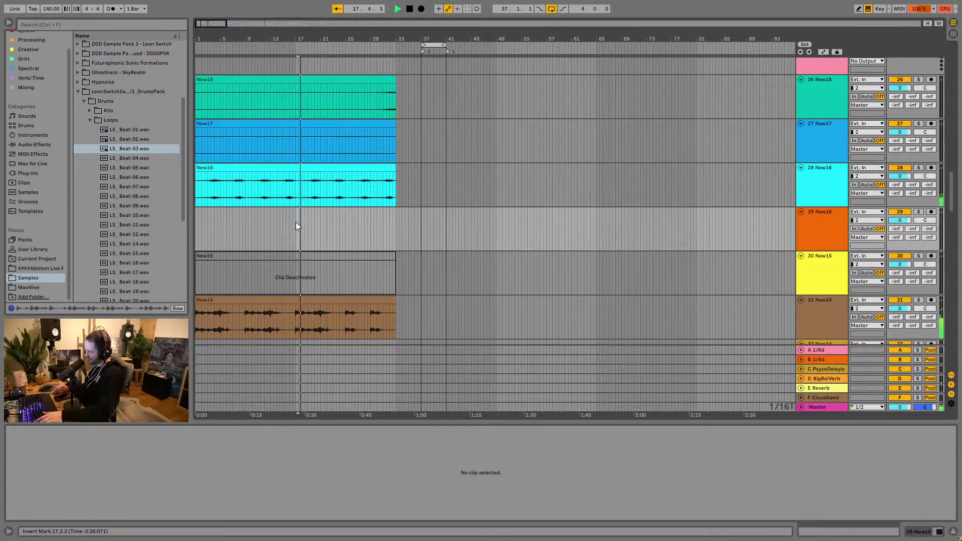
Step: Examine the tracks from the intro stems through the Serum, Swooshes and DONKER parts, and the pads above the Drum Rack, during playback
scroll(323, 207, down, 2)
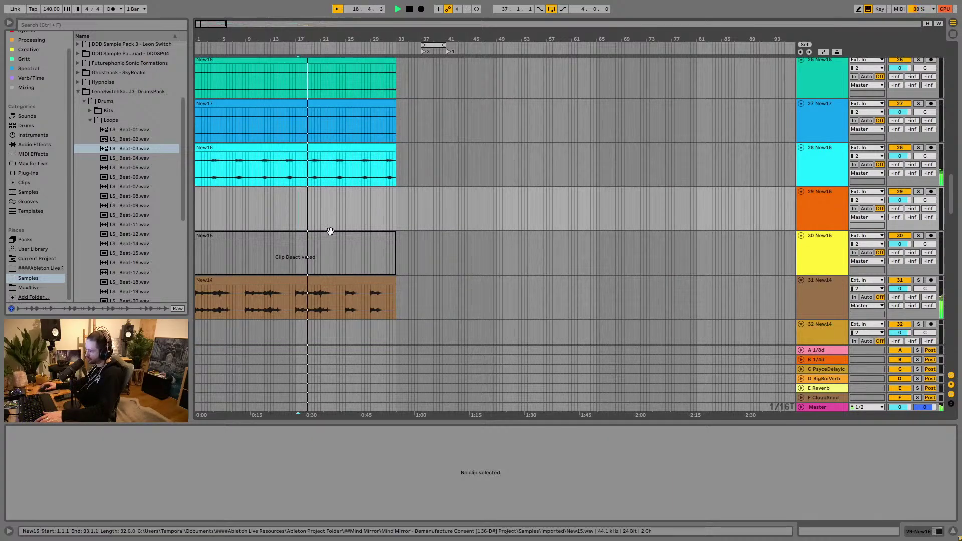
click(329, 232)
scroll(329, 232, down, 4)
scroll(330, 231, down, 6)
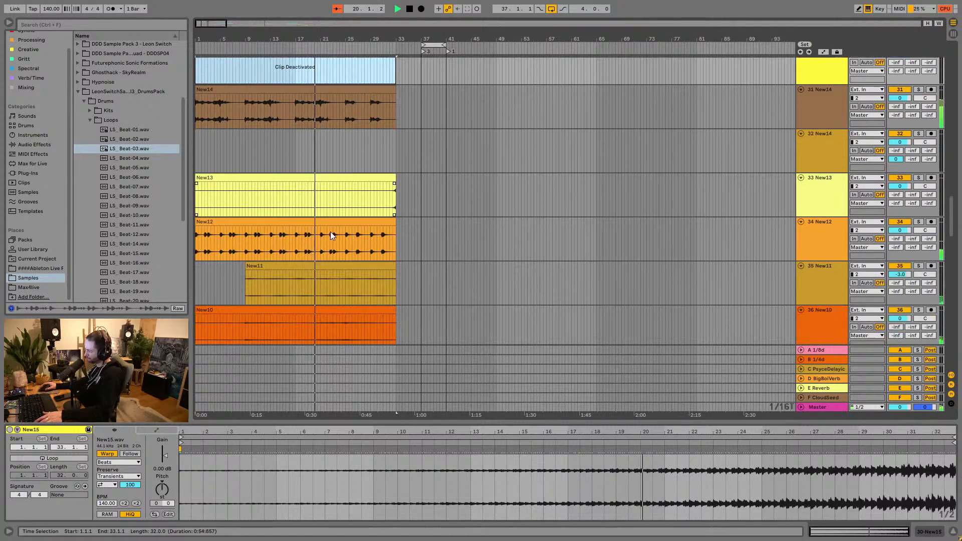
scroll(330, 231, down, 7)
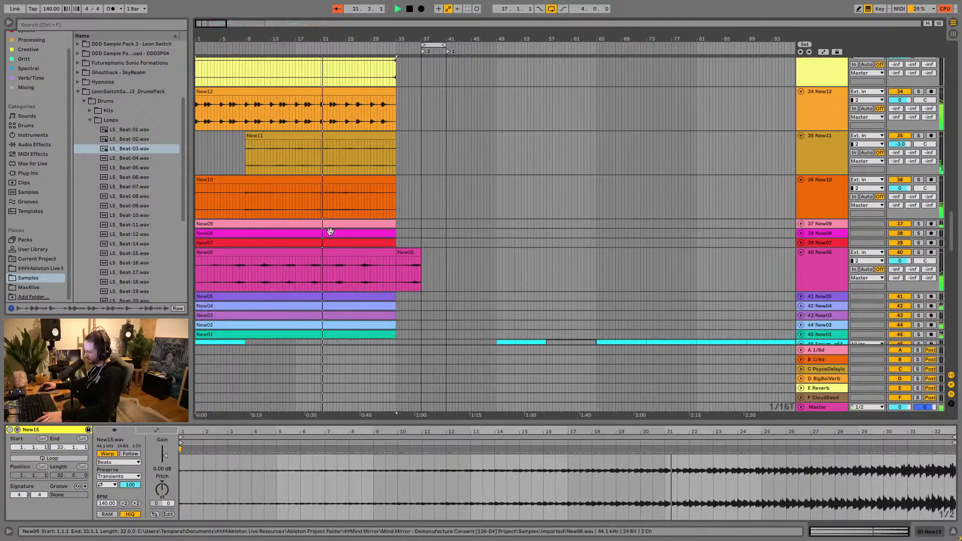
scroll(329, 232, down, 4)
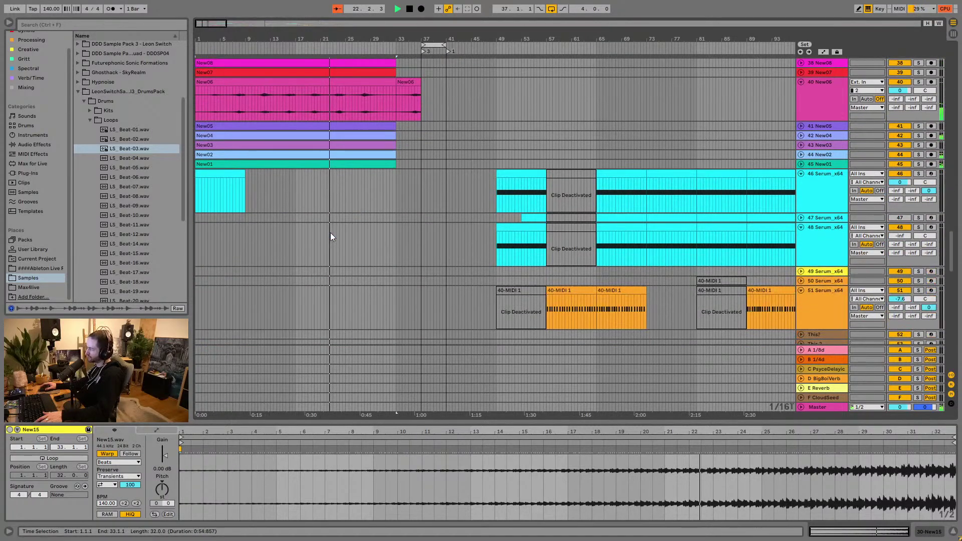
scroll(329, 233, down, 6)
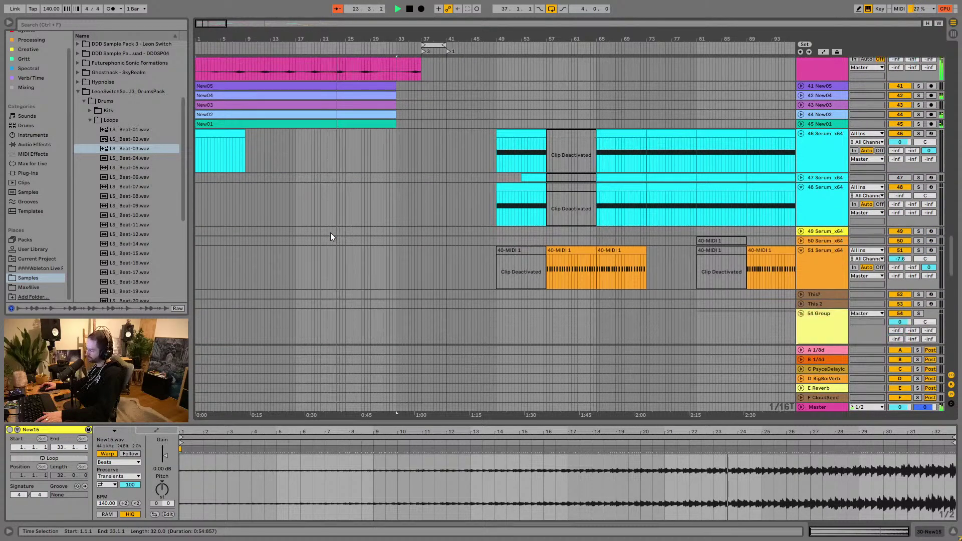
scroll(330, 232, down, 6)
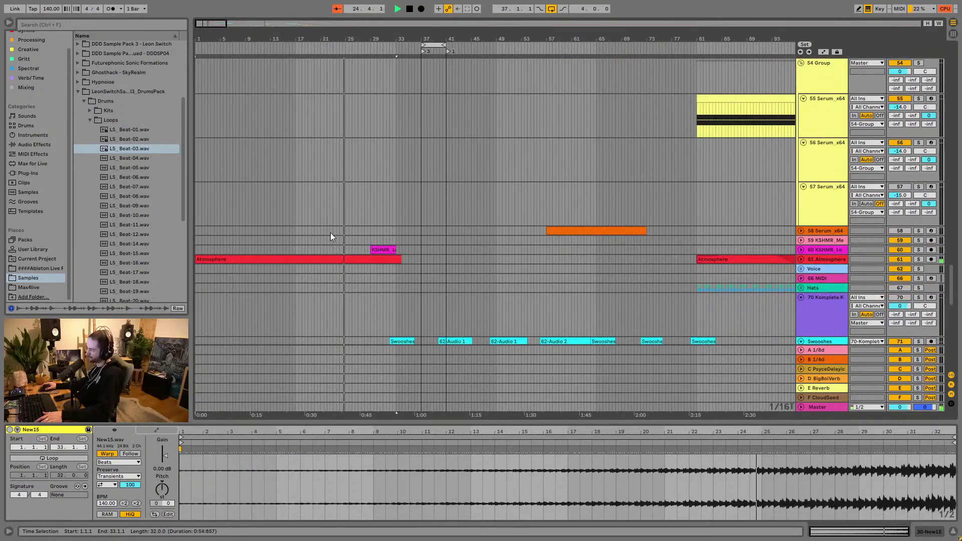
scroll(330, 232, down, 3)
scroll(329, 233, down, 4)
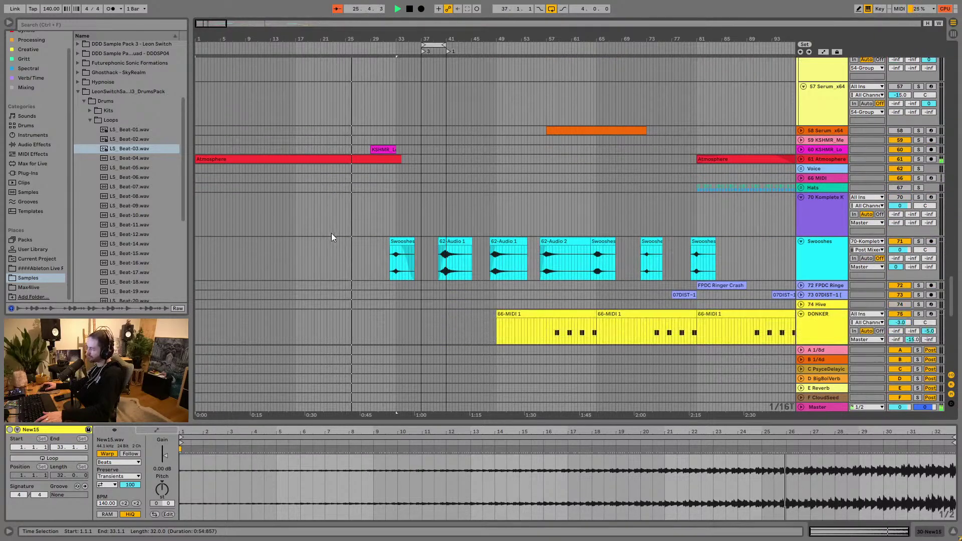
scroll(340, 234, down, 3)
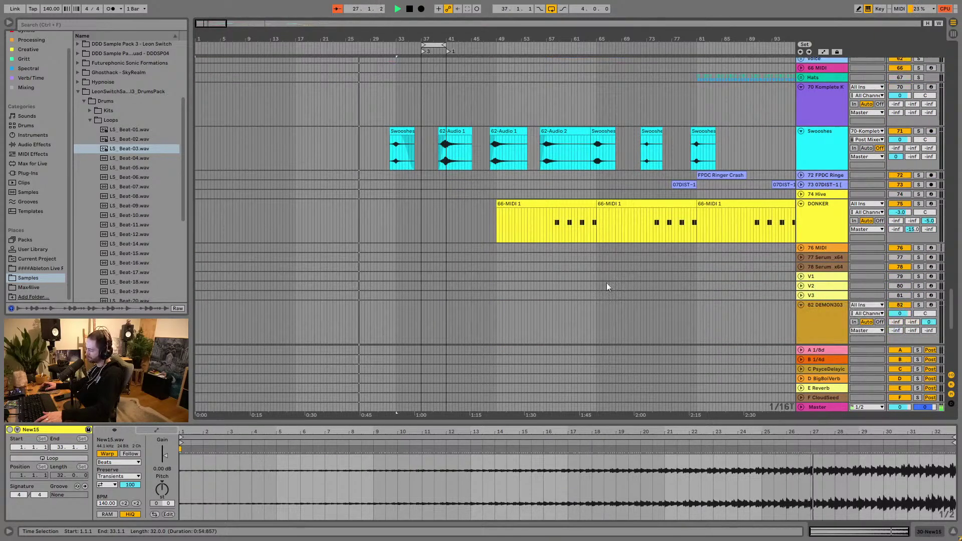
drag(950, 311, 944, 61)
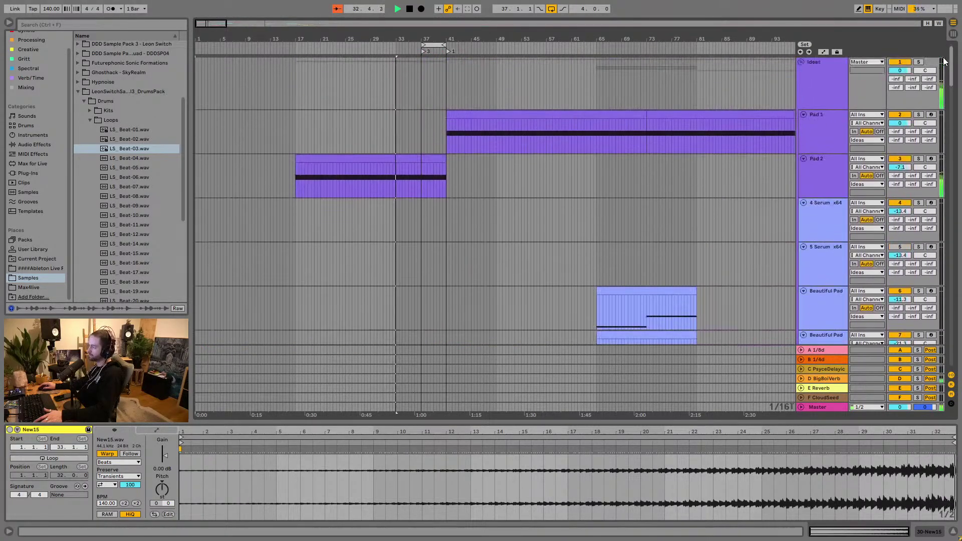
scroll(588, 217, down, 8)
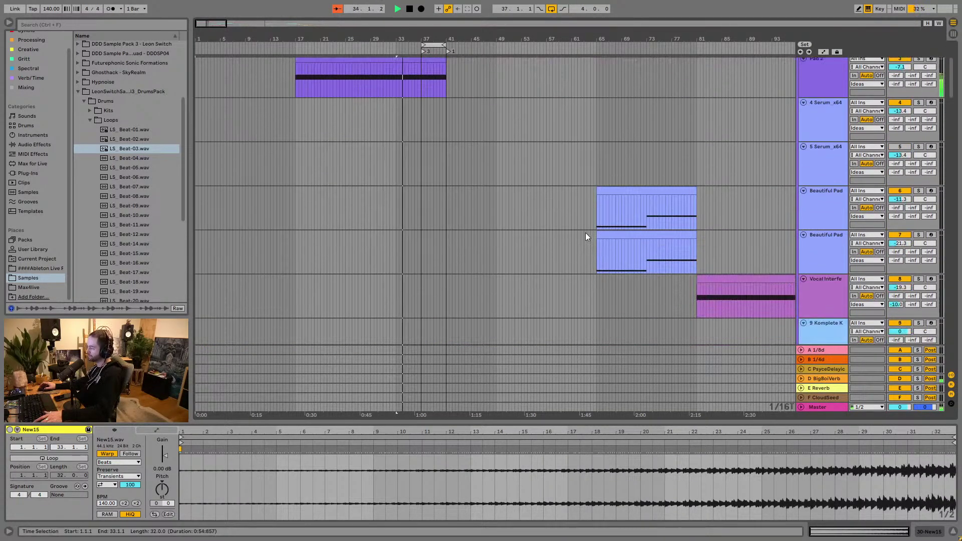
scroll(511, 290, down, 5)
Step: Set the arrangement grid to a fixed 1 Bar and place the insert marker at 33.1.1 on the 15 Audio track
click(428, 258)
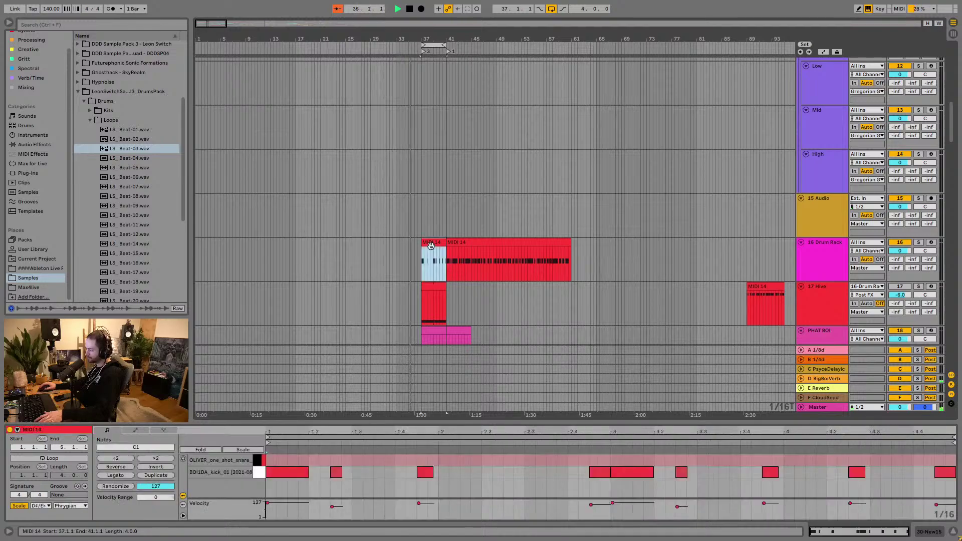
drag(408, 39, 408, 111)
right_click(395, 272)
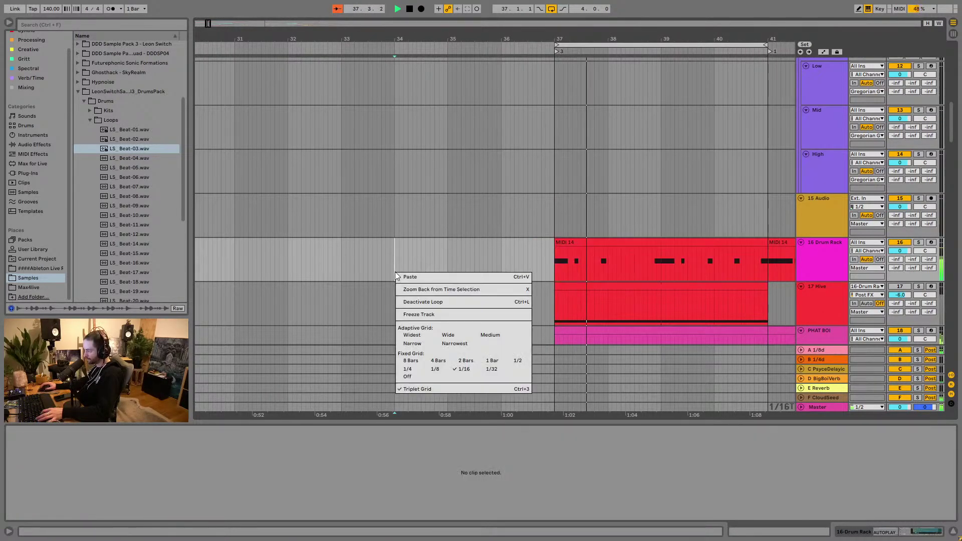
click(491, 362)
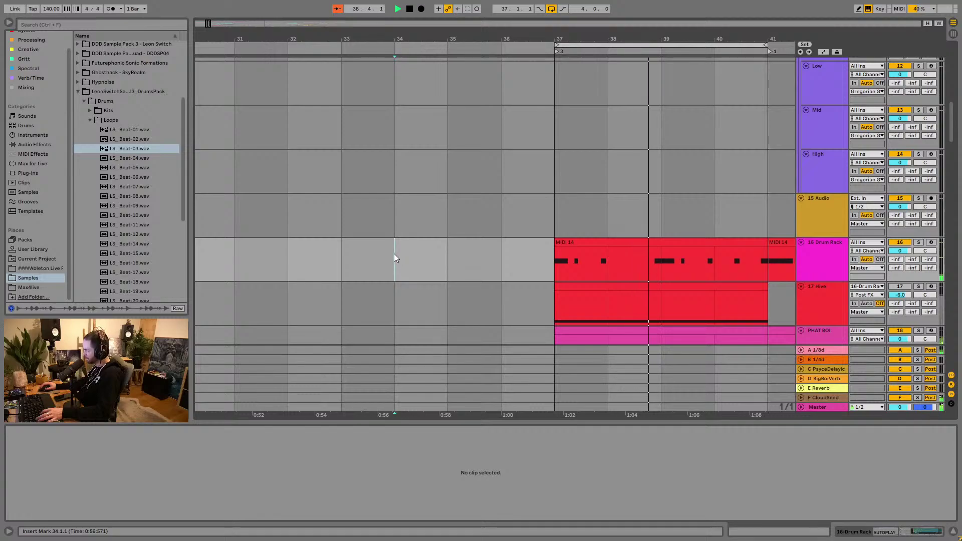
click(390, 210)
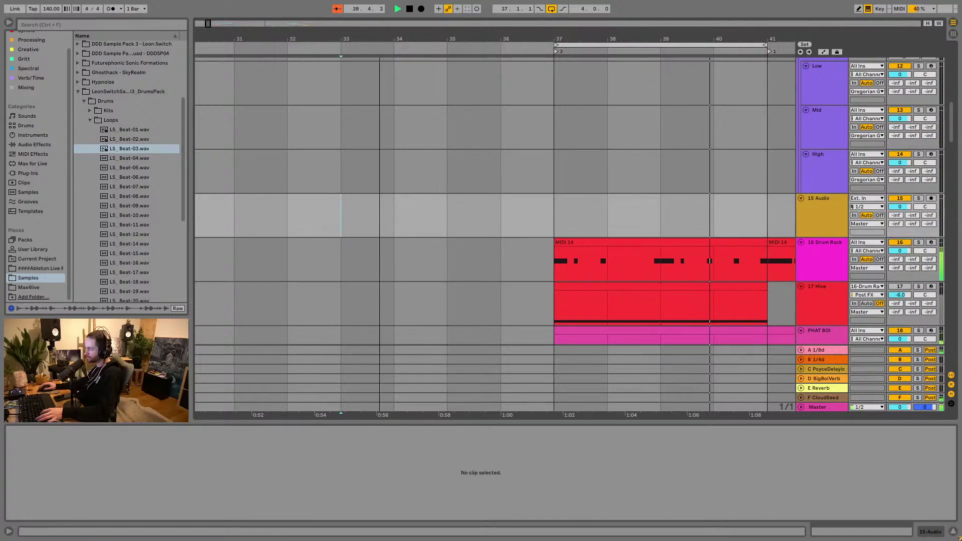
Step: Try a copy of the Drum Rack's four-bar MIDI 14 clip at bar 33, audition it from bars 30 and 32, and delete the copy
drag(380, 39, 379, 15)
drag(484, 243, 424, 253)
click(335, 266)
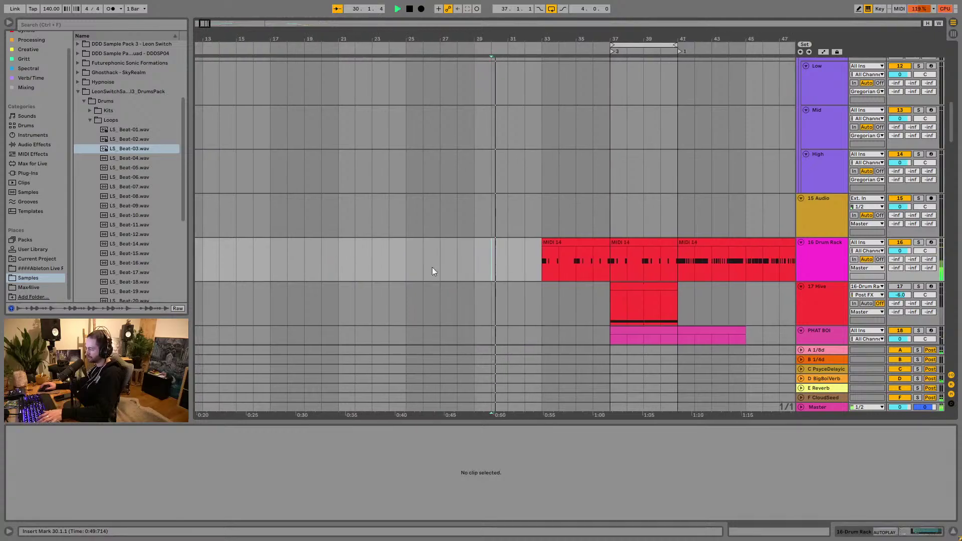
click(516, 262)
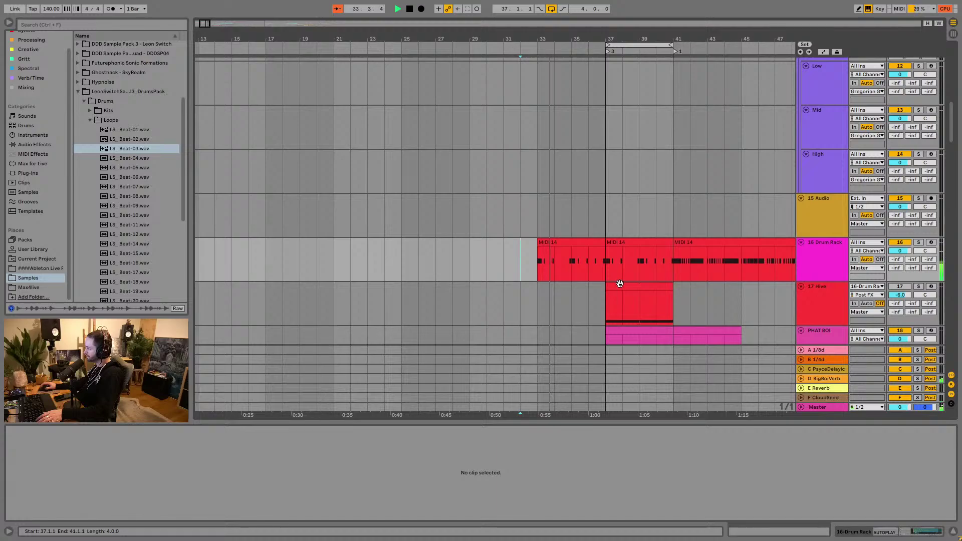
scroll(559, 296, down, 2)
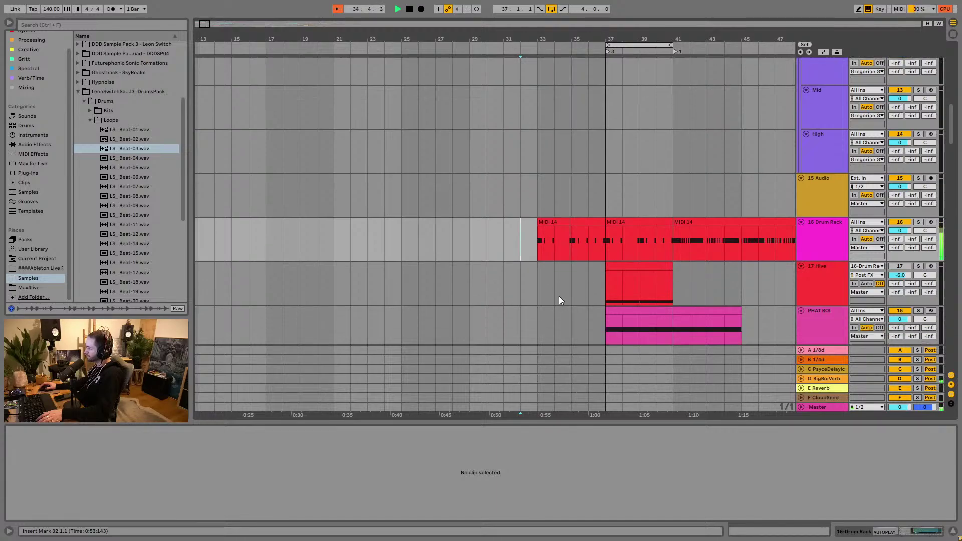
scroll(534, 296, down, 5)
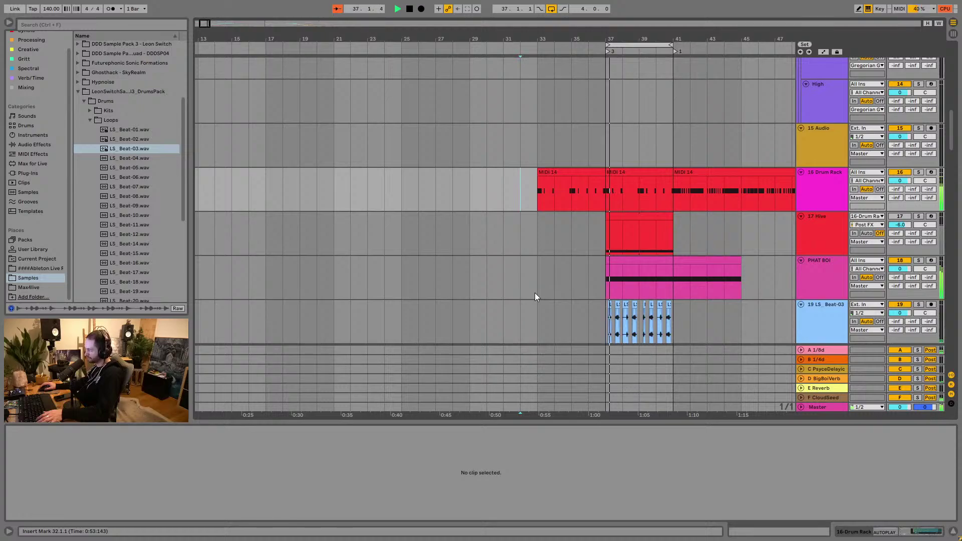
click(578, 172)
key(Delete)
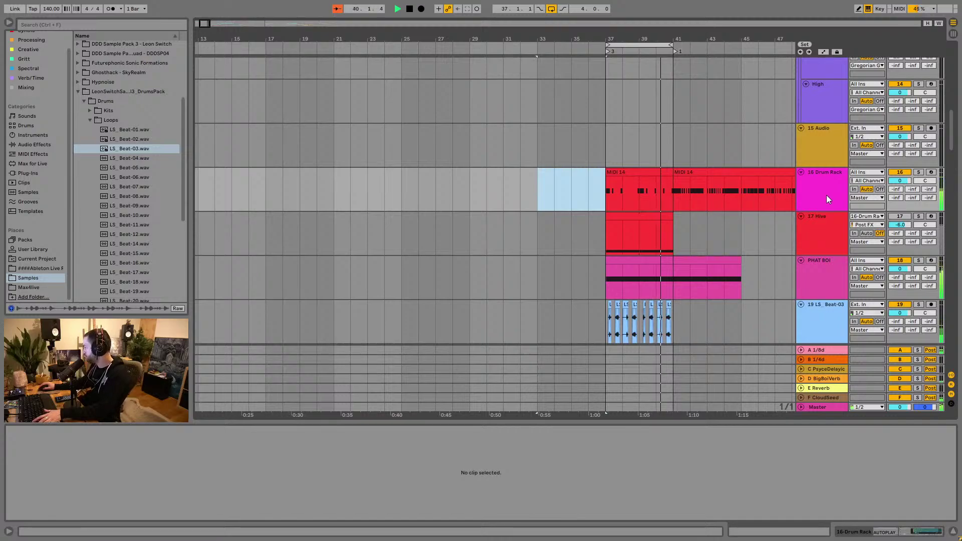
Step: Audition the four-bar section from 36.1.1, checking the Drum Rack, PHAT BOI and LS_Beat-03 clips together
drag(697, 39, 524, 37)
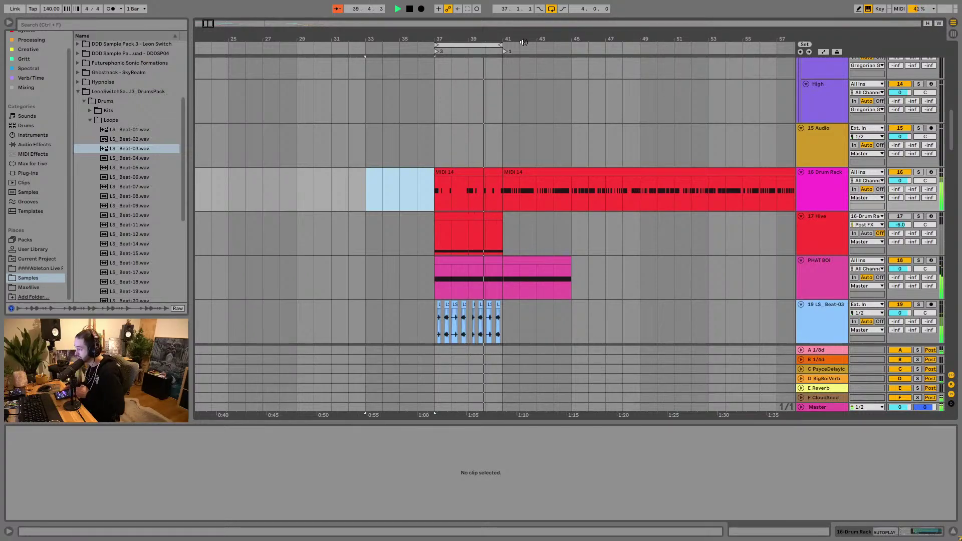
scroll(515, 236, down, 2)
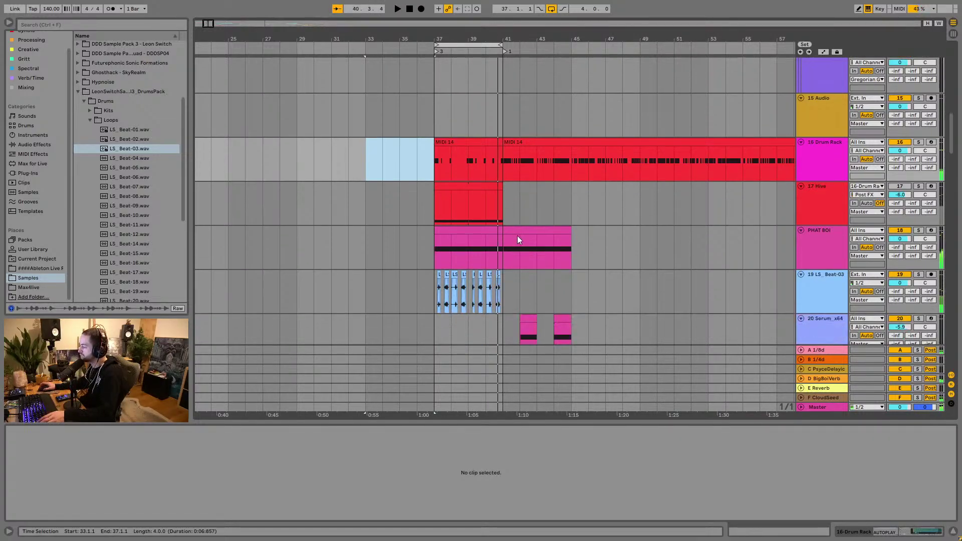
key(super)
click(520, 265)
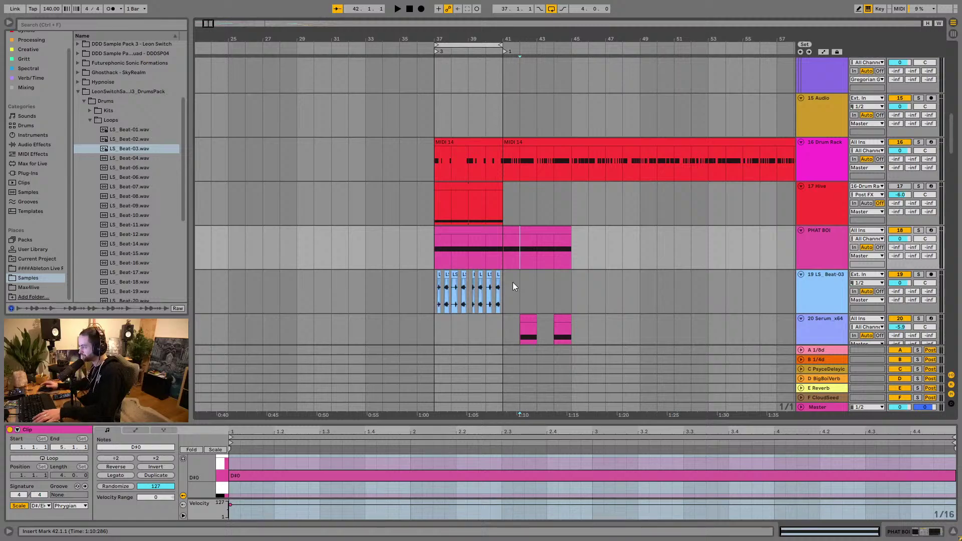
click(411, 134)
key(space)
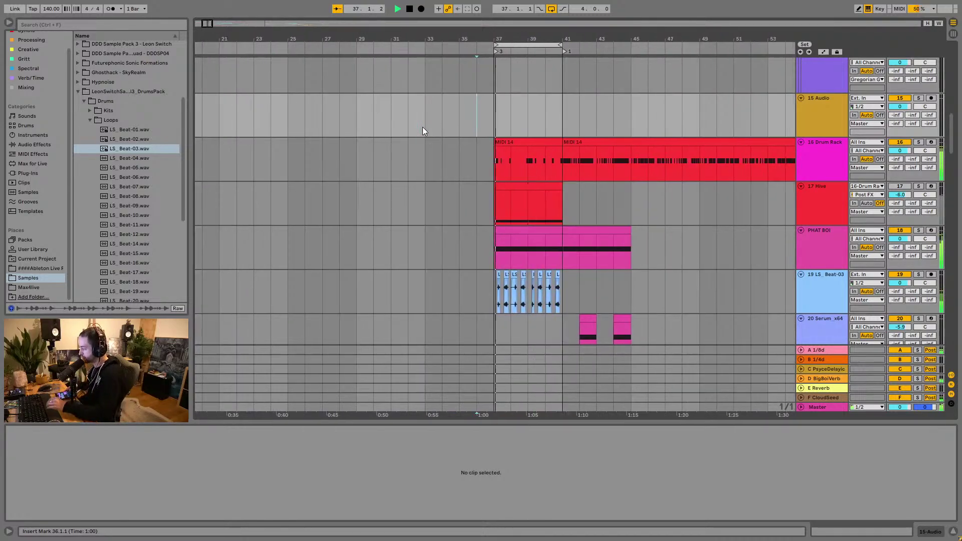
key(super)
click(470, 146)
scroll(465, 143, down, 2)
click(449, 154)
scroll(450, 154, down, 1)
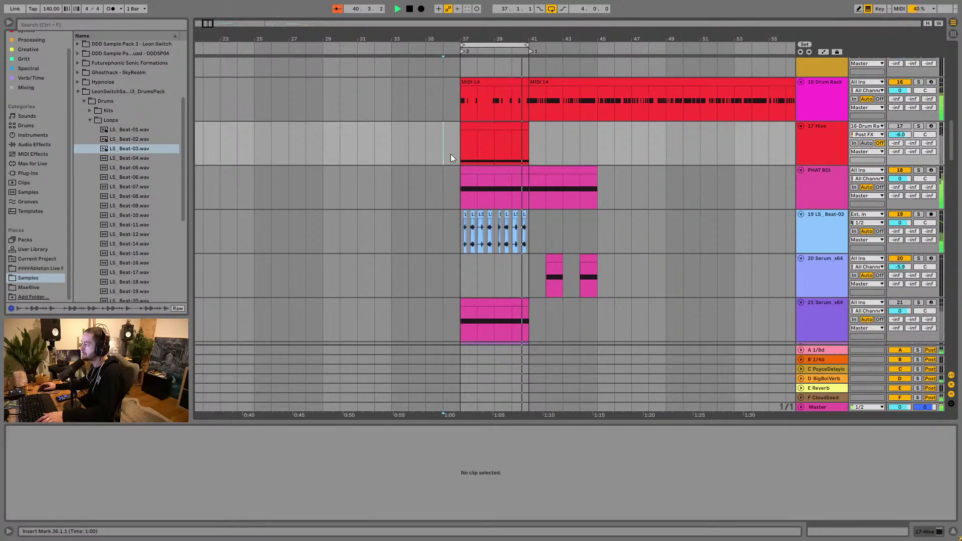
Step: Stop playback with the start point at 37.1.1 and solo the Drum Rack and LS_Beat-03 tracks
click(463, 114)
key(space)
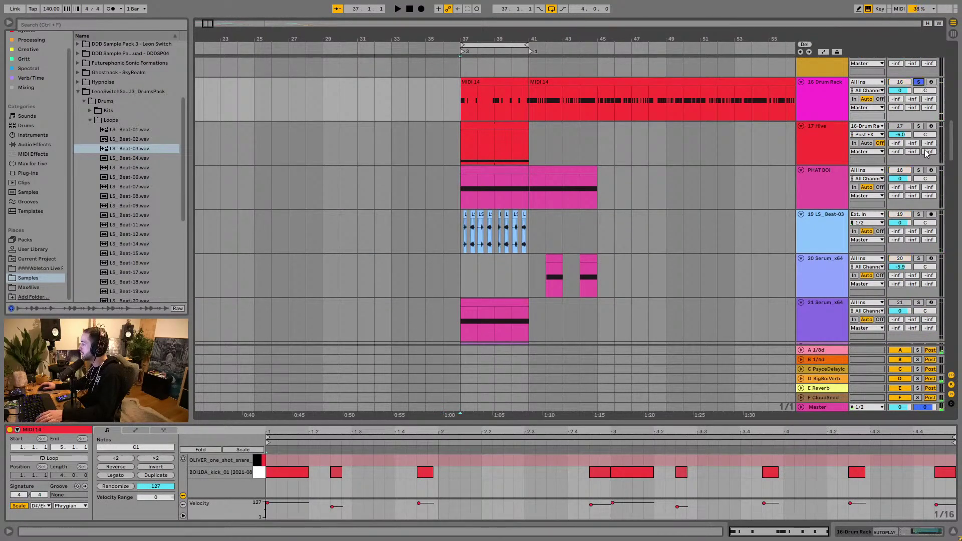
scroll(841, 258, down, 5)
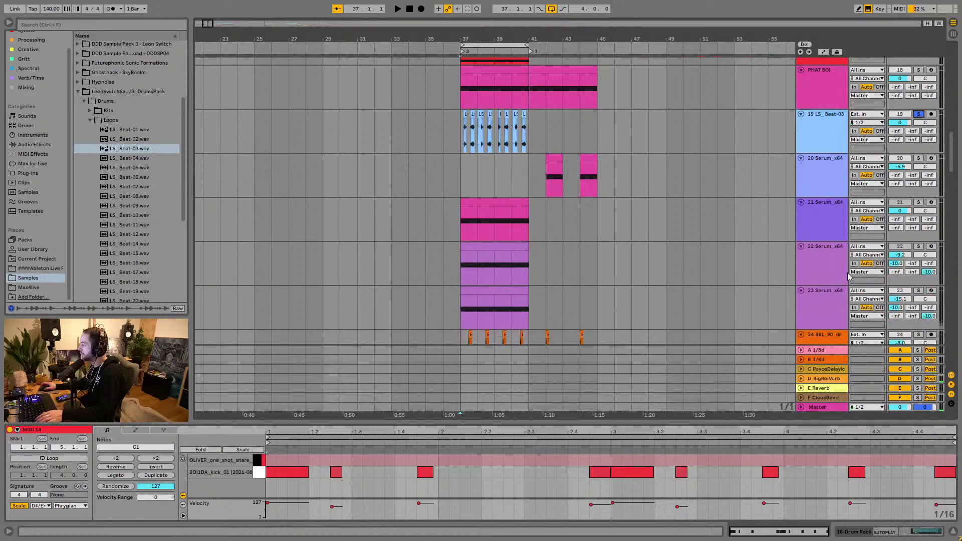
Step: Move the BBL_90 drum loop track below LS_Beat-03, and place both tracks directly beneath the Drum Rack
drag(844, 337, 814, 151)
scroll(815, 152, up, 2)
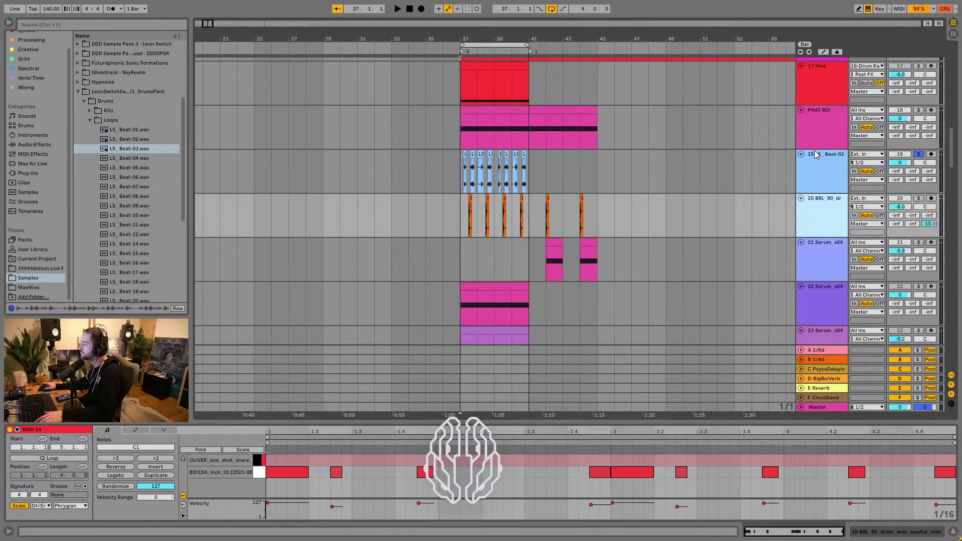
scroll(814, 150, up, 2)
drag(826, 222, 824, 121)
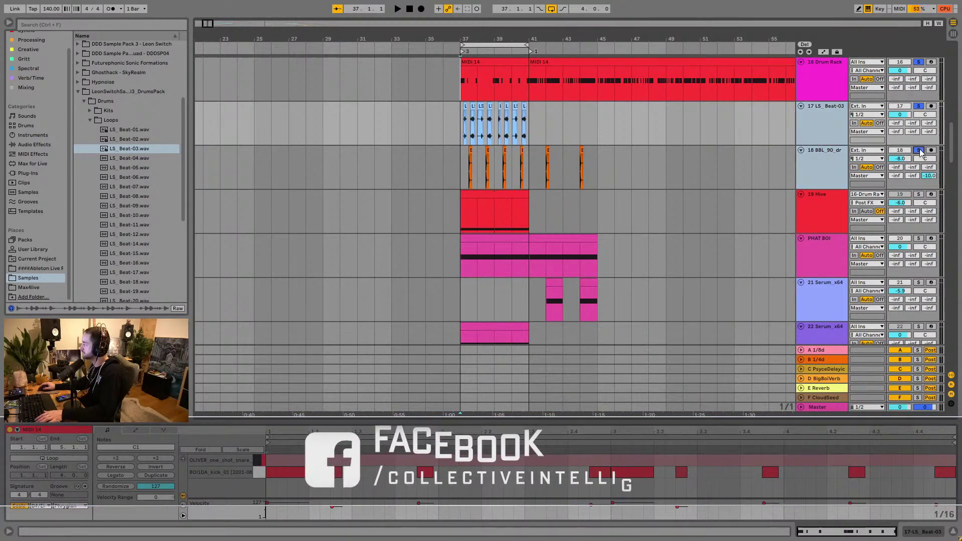
Step: Audition the soloed Drum Rack, LS_Beat-03 and BBL_90 drum tracks together from 37.1.1
key(space)
scroll(530, 104, up, 5)
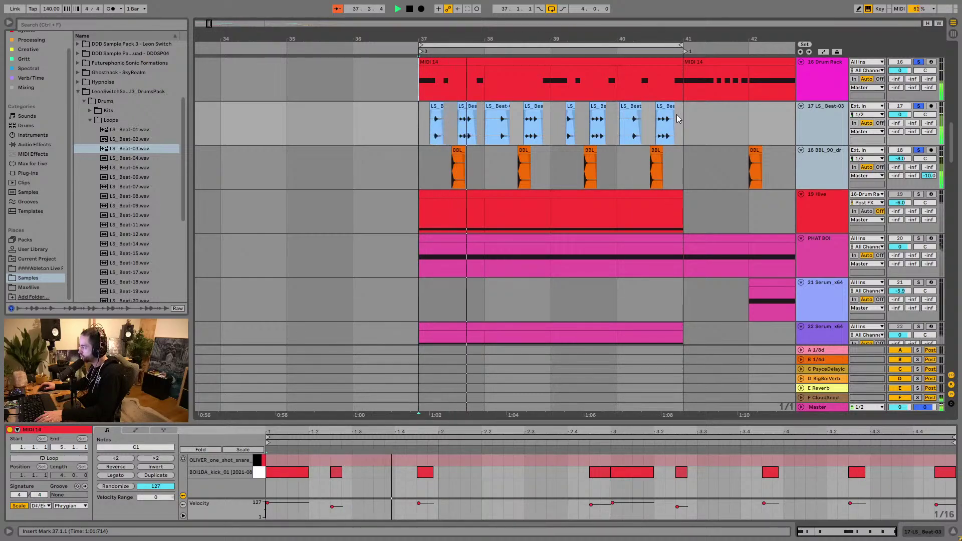
click(422, 128)
key(space)
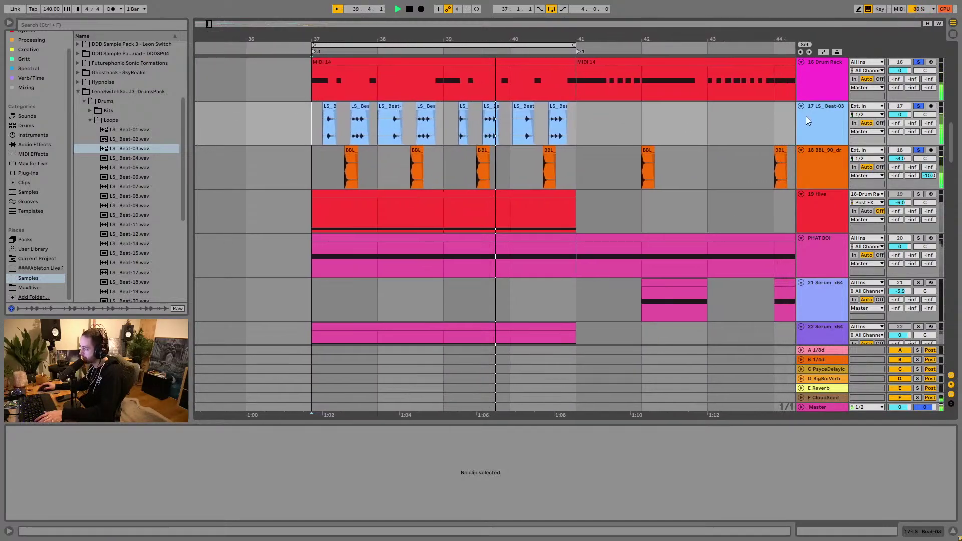
key(space)
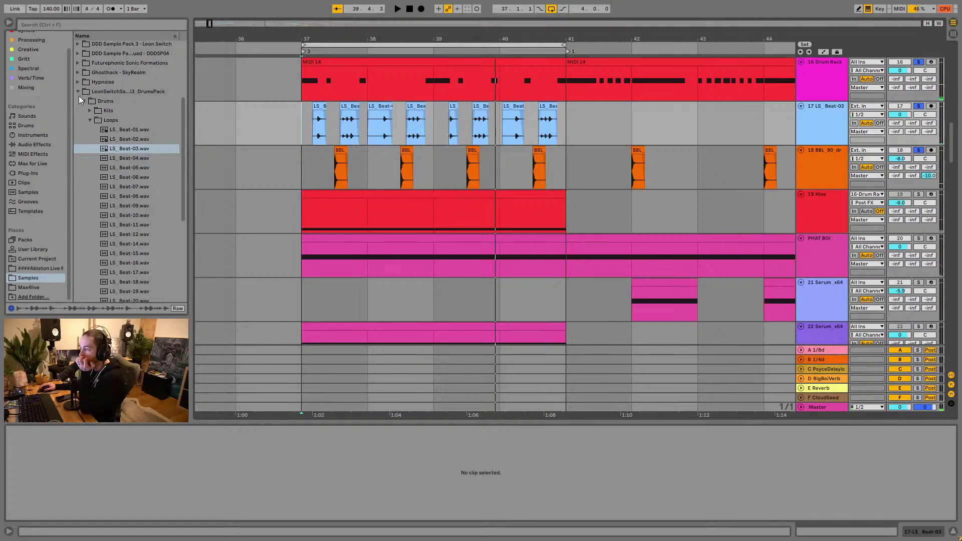
Step: Preview the LS_Beat-15, LS_Beat-20 and LS_Beat-25 loops in the LeonSwitch drums pack, and collapse the pack folder
scroll(87, 105, down, 5)
click(158, 171)
scroll(157, 171, down, 3)
click(156, 172)
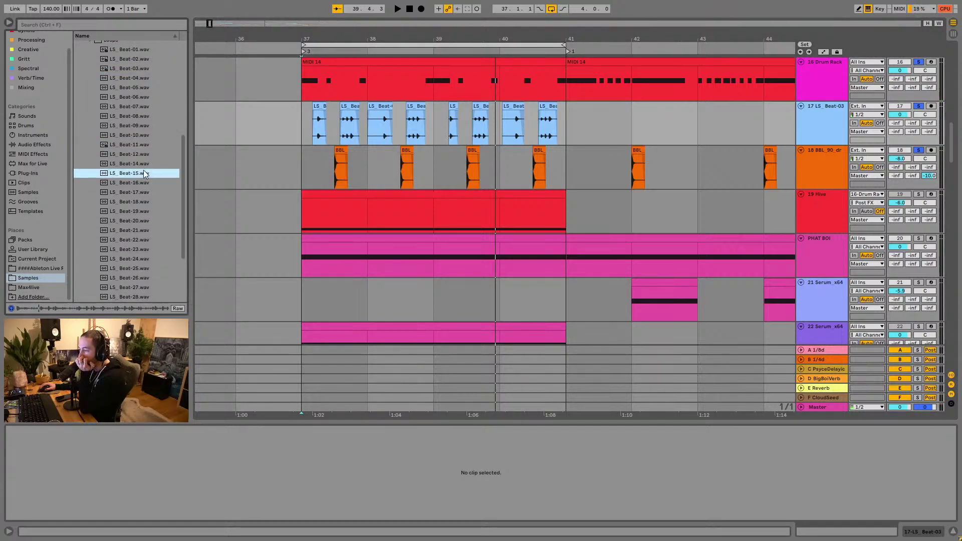
scroll(145, 170, down, 2)
click(136, 180)
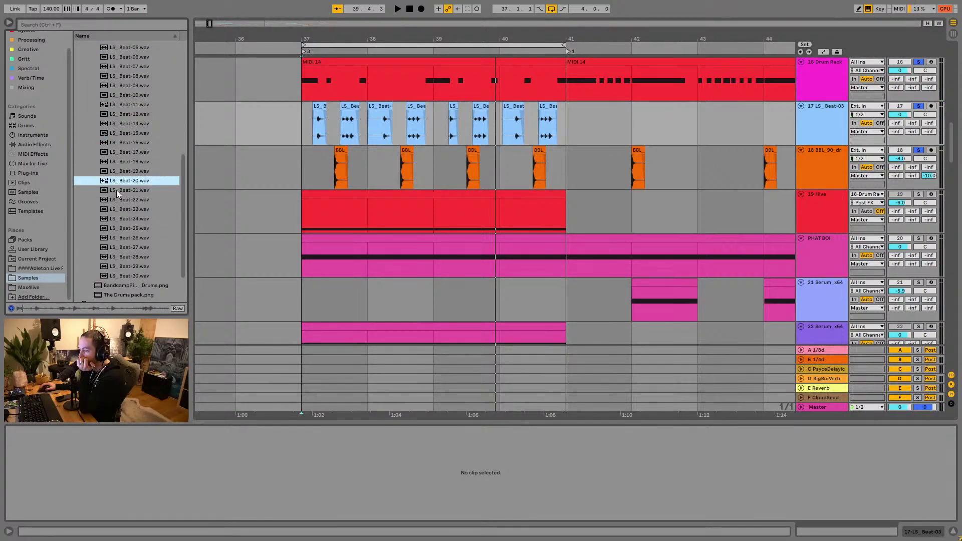
scroll(117, 199, down, 3)
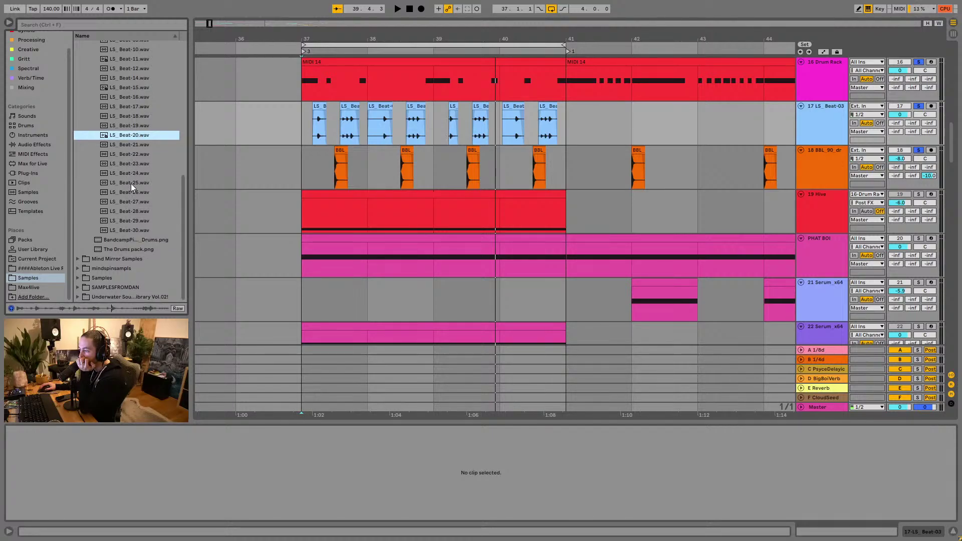
click(131, 183)
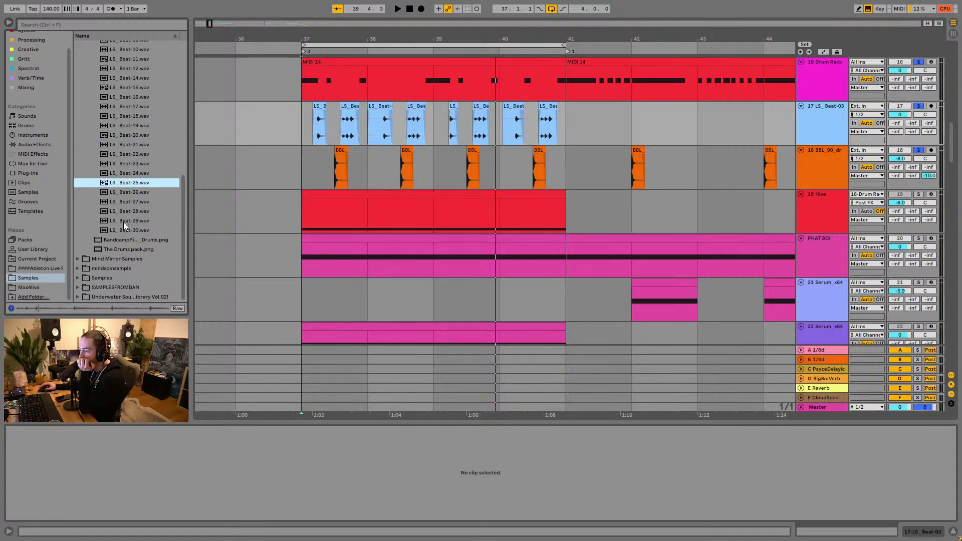
scroll(113, 220, up, 10)
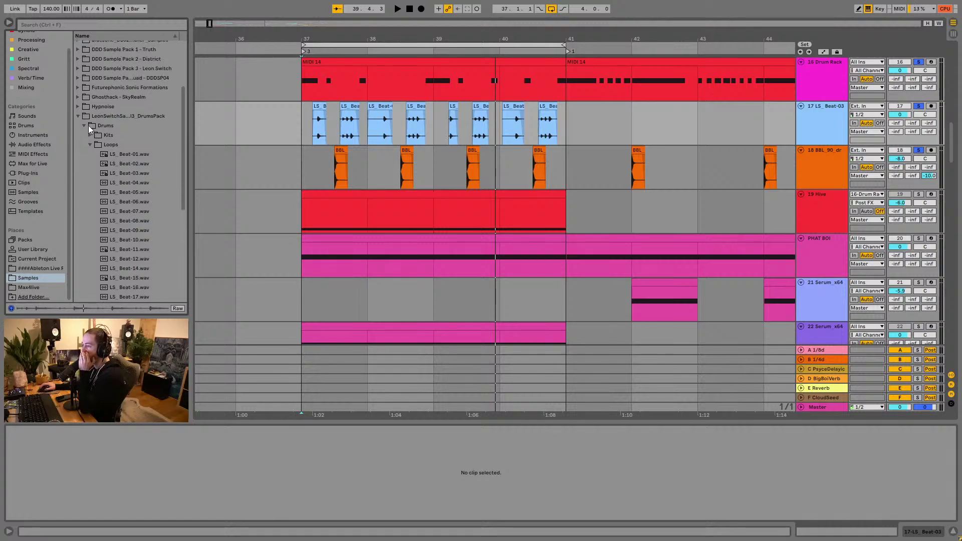
click(78, 116)
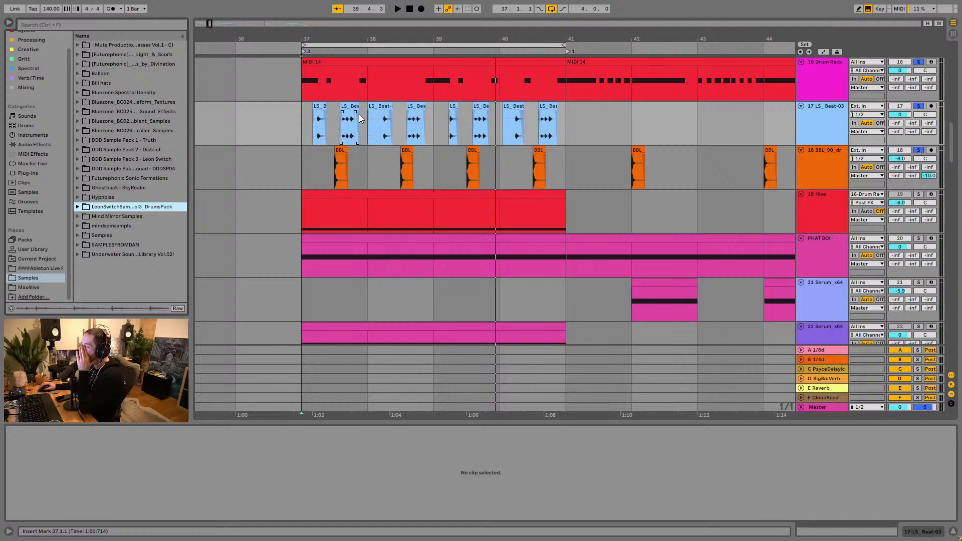
Step: Audition the soloed drums around the second LS_Beat-03 clip in bar 37
key(space)
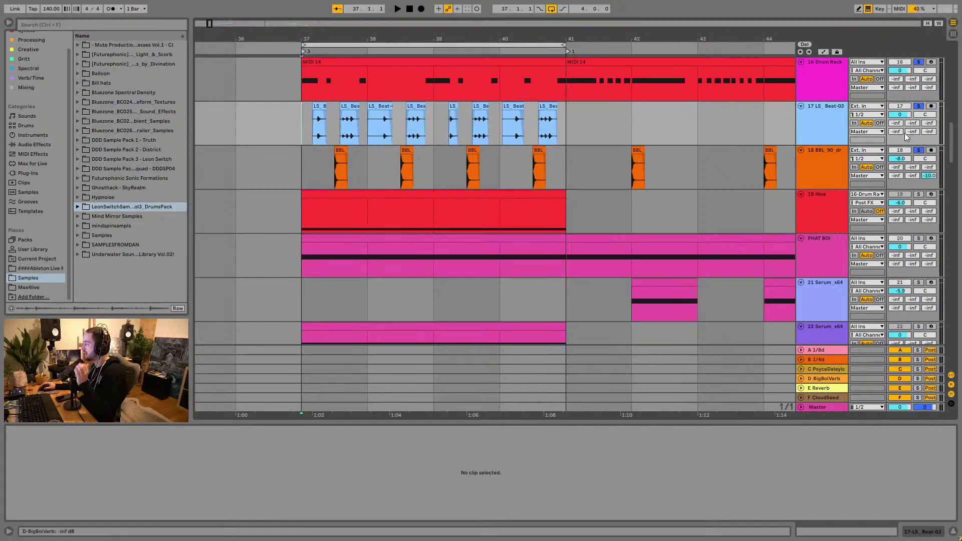
click(349, 125)
key(space)
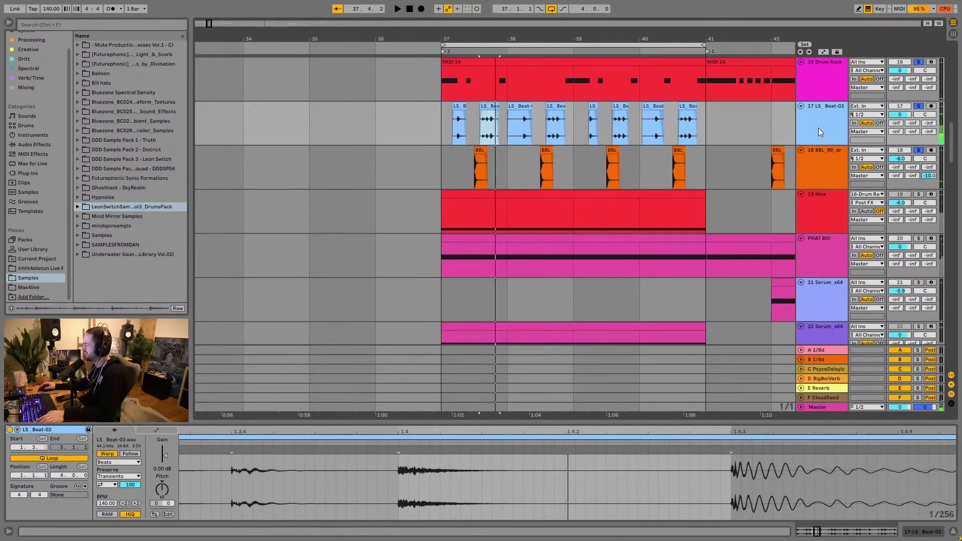
key(space)
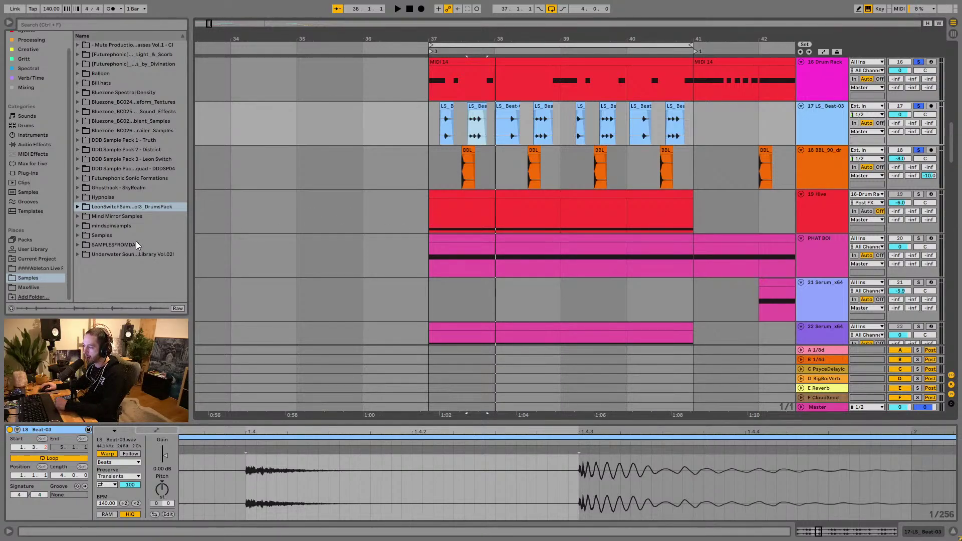
Step: Switch to the Splice app and search its sample library for "Shakers"
click(73, 26)
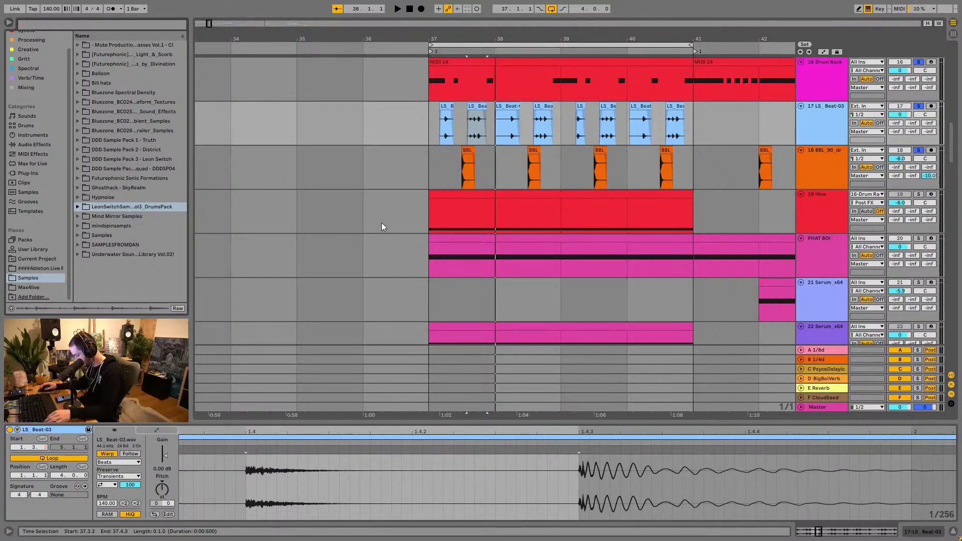
key(super)
click(732, 530)
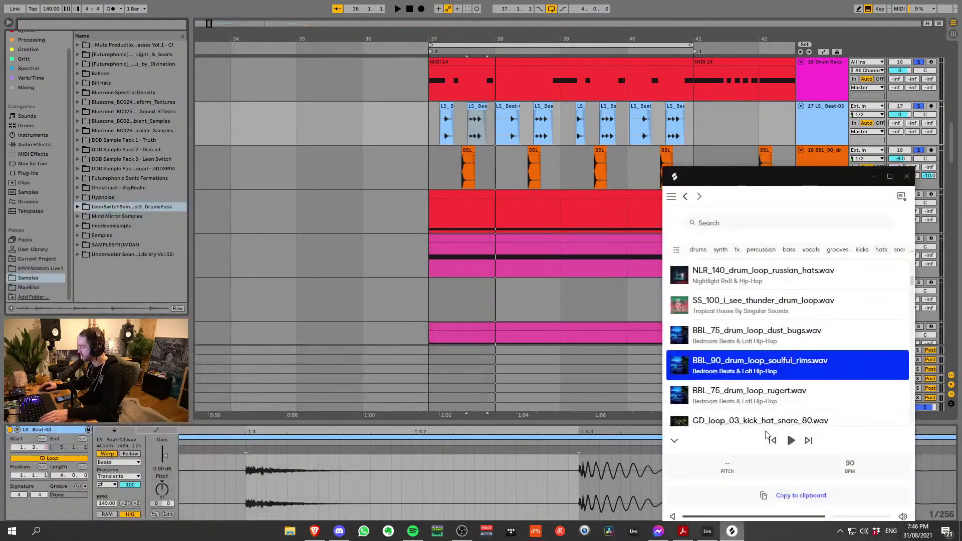
click(740, 219)
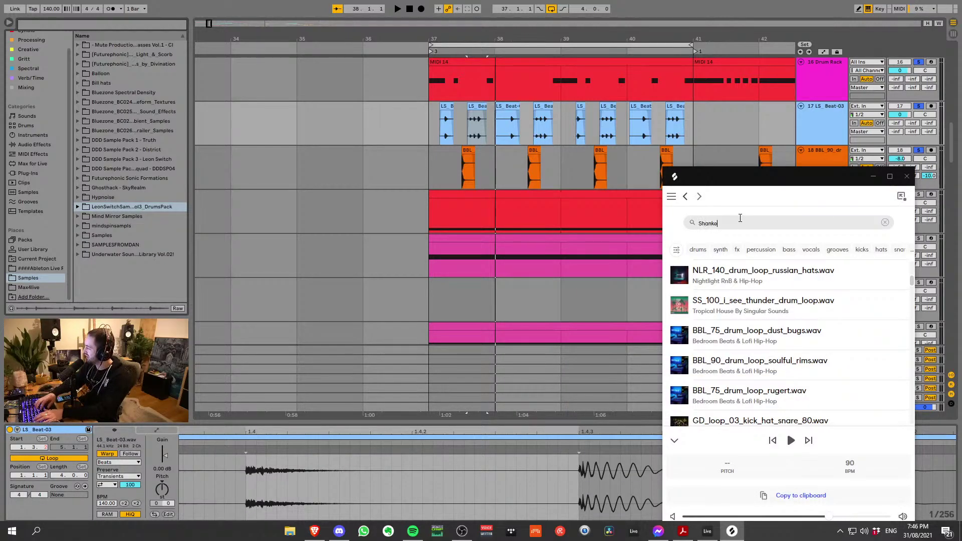
text(Shankers)
key(BackSpace)
key(BackSpace)
key(BackSpace)
key(BackSpace)
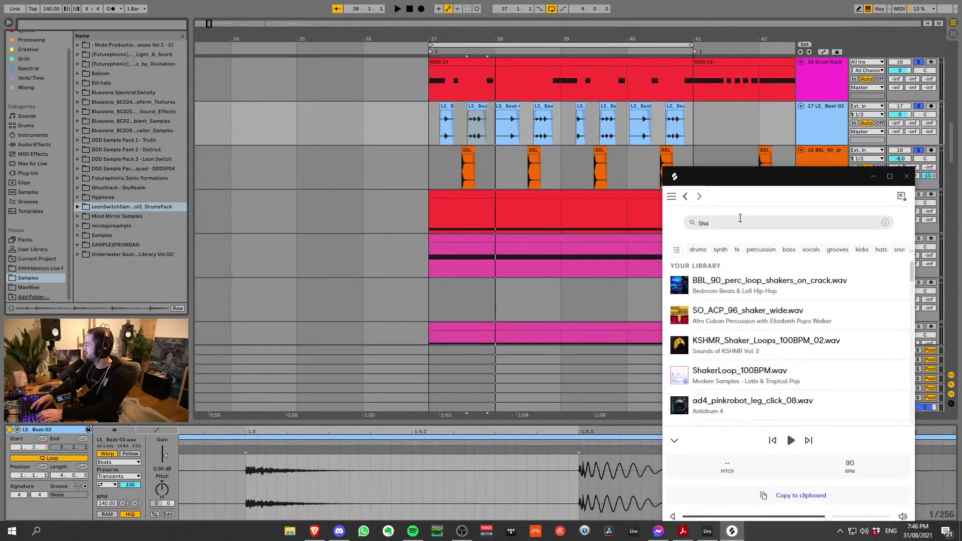
text(s)
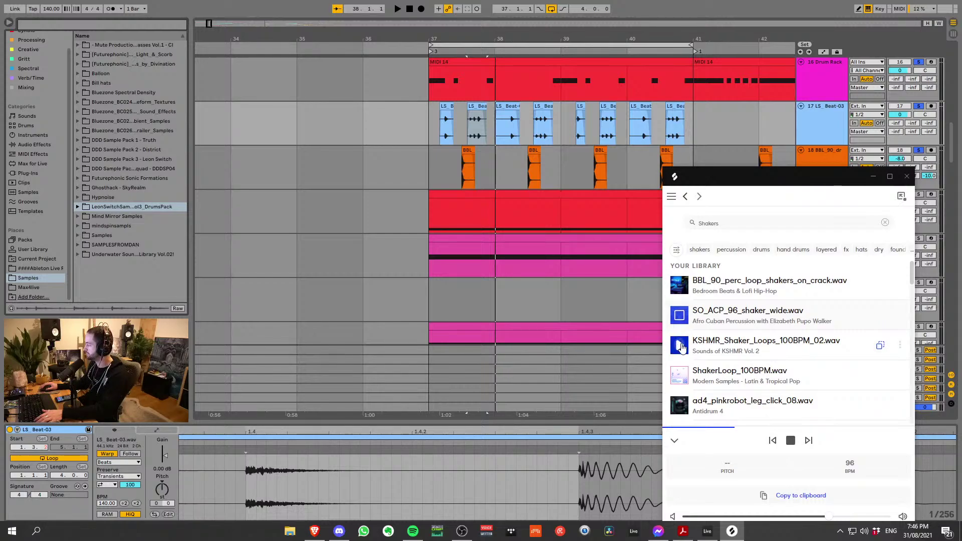
Step: Move the Splice window aside and insert an empty audio track directly below the BBL_90 drum loop track
drag(762, 182, 800, 211)
right_click(829, 178)
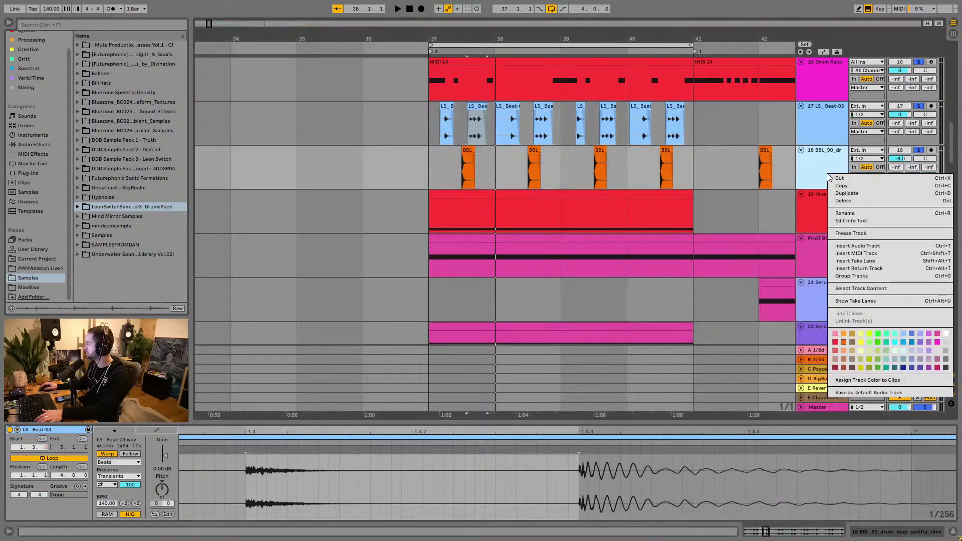
key(Escape)
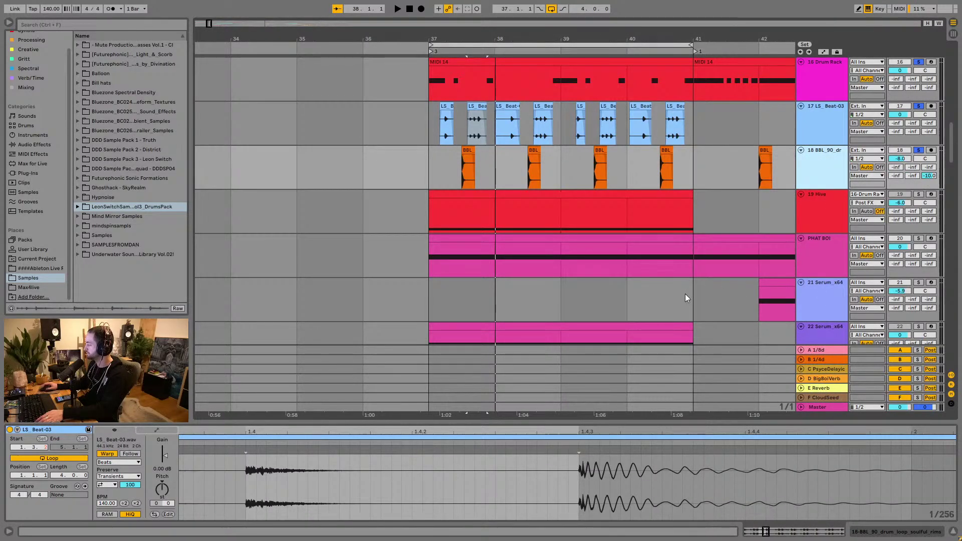
key(ctrl+t)
Step: Audition the shaker loops in Splice and place LF_percussion_loop_shaker_03_95_v2.wav on the new audio track at 37.1.1
key(alt+Tab)
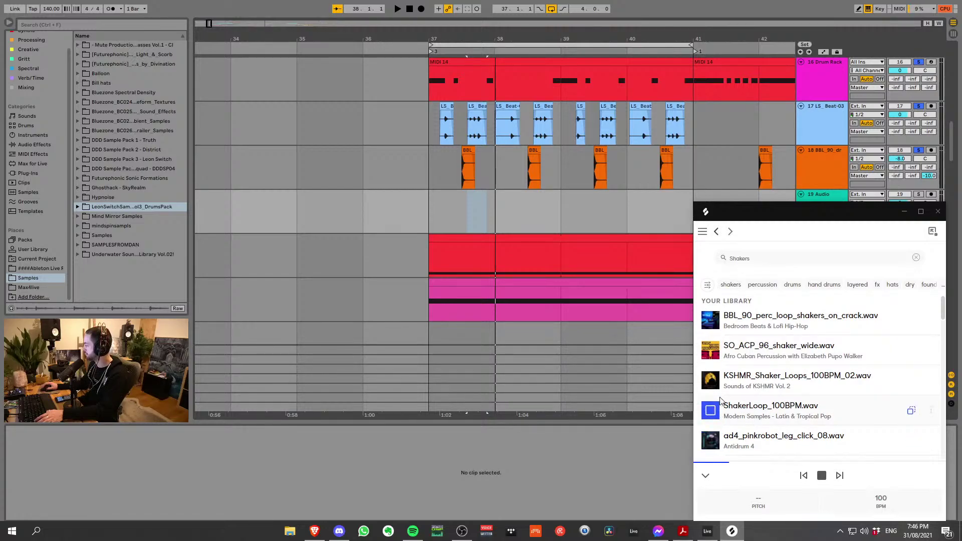
scroll(717, 383, down, 1)
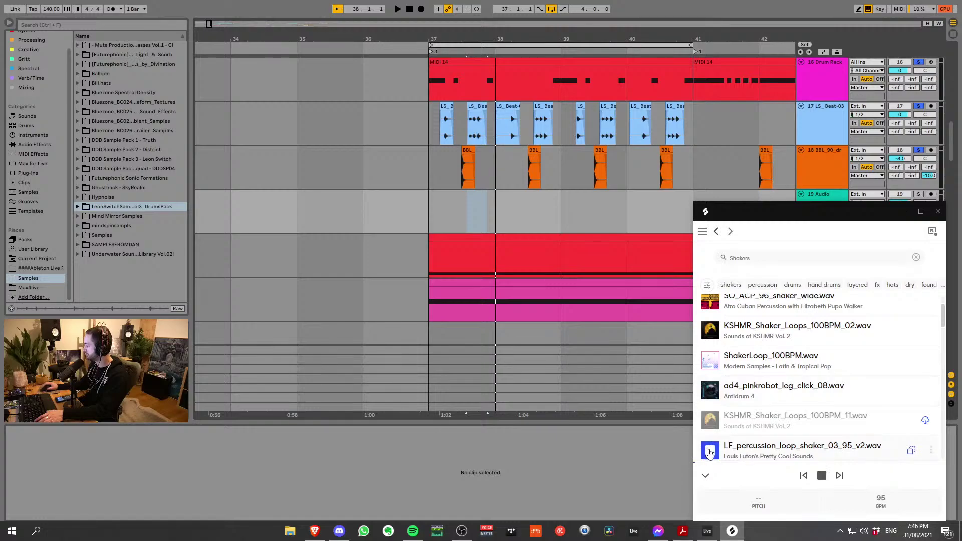
scroll(709, 436, down, 1)
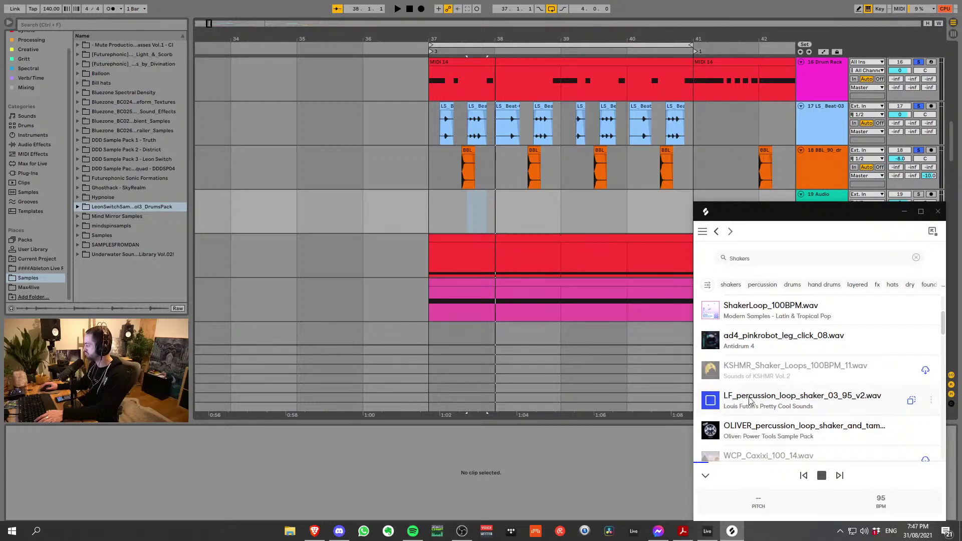
drag(748, 399, 621, 306)
drag(452, 200, 453, 200)
click(476, 193)
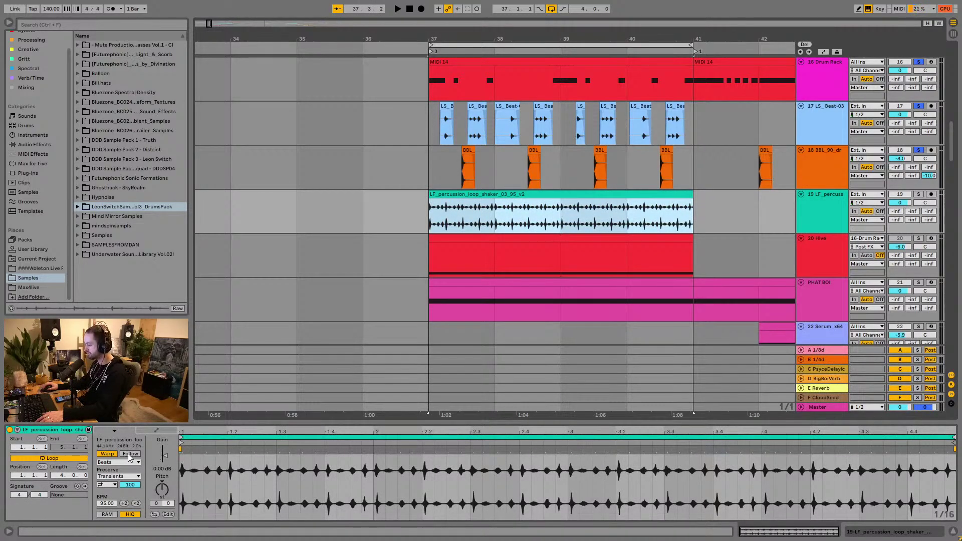
Step: Play the new shaker loop with the drums from 37.1.1, and audition it alone by soloing its track
key(space)
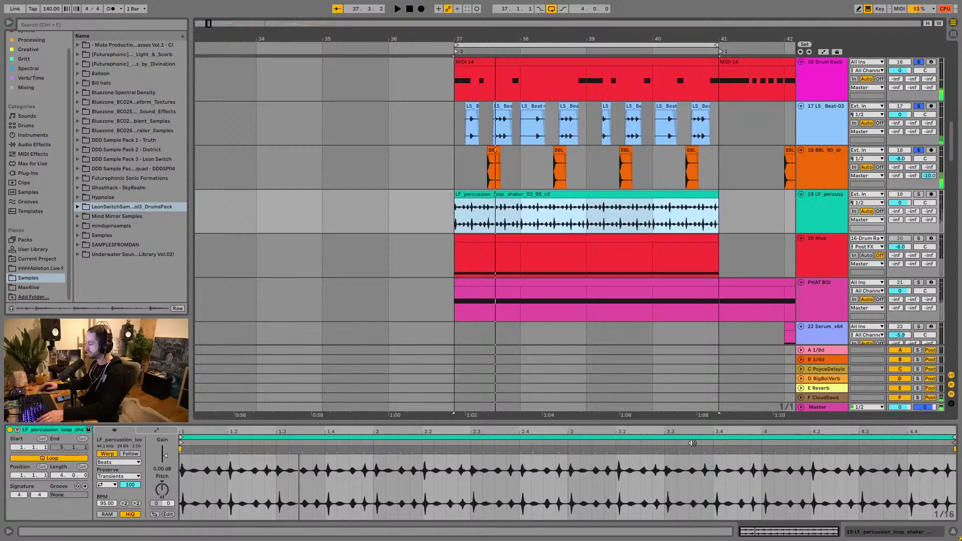
key(alt+Tab)
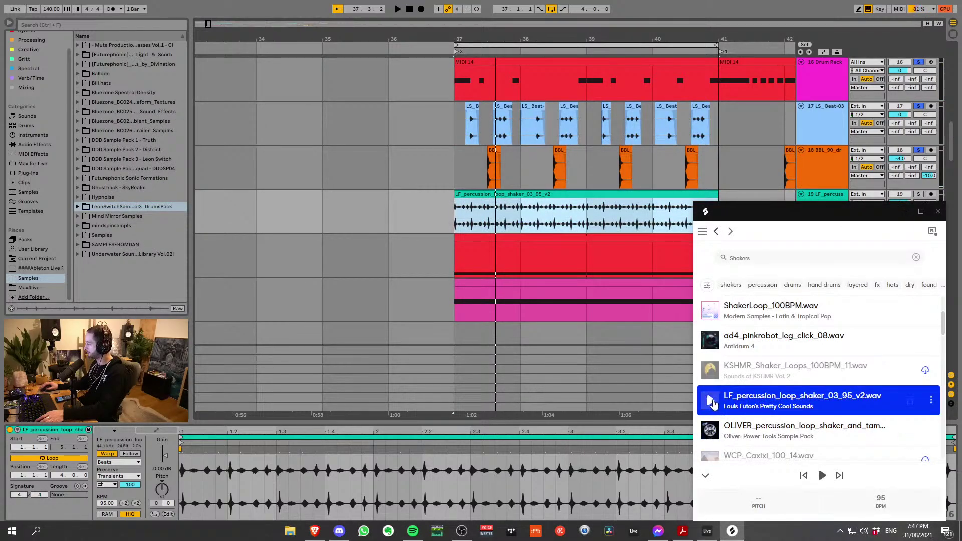
click(575, 197)
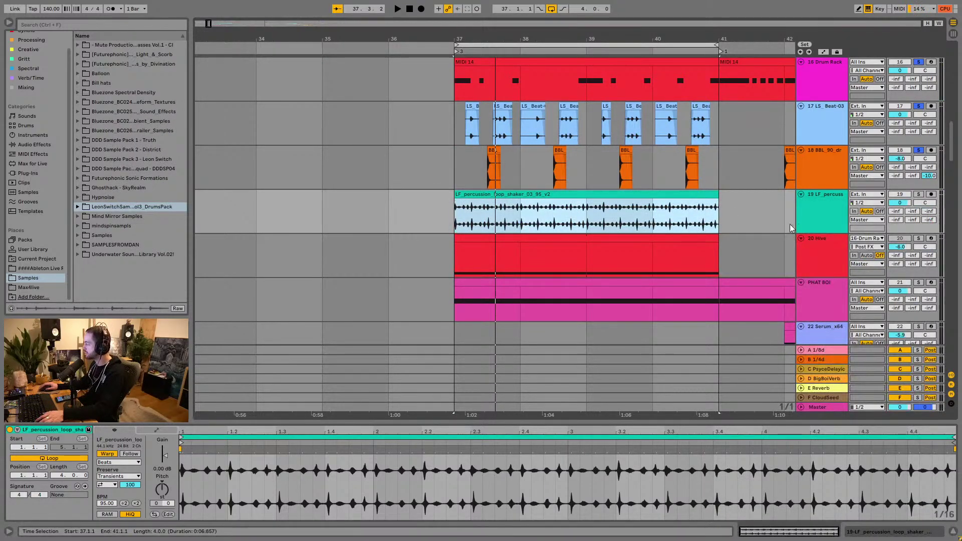
click(918, 194)
key(space)
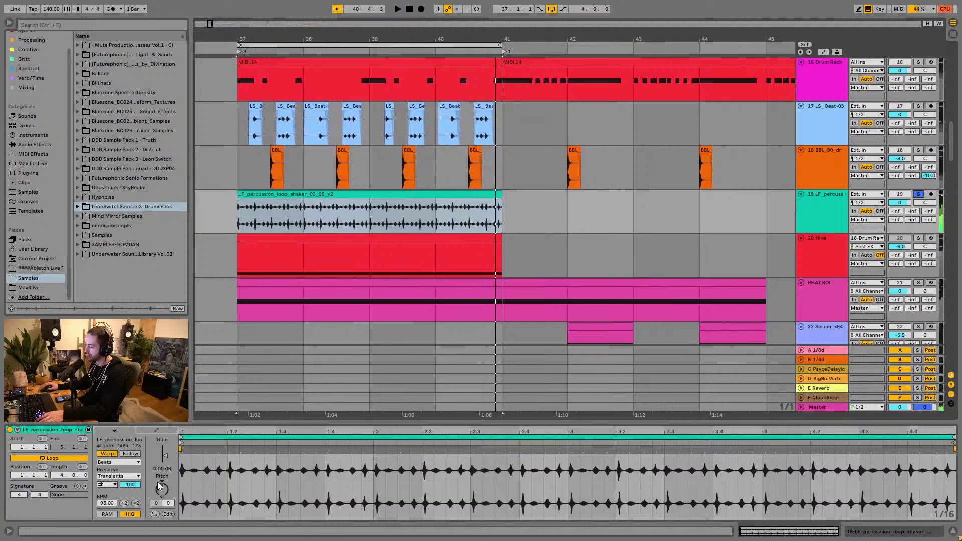
Step: Try halving the shaker clip's original tempo, and double it to 190.00 BPM
click(126, 502)
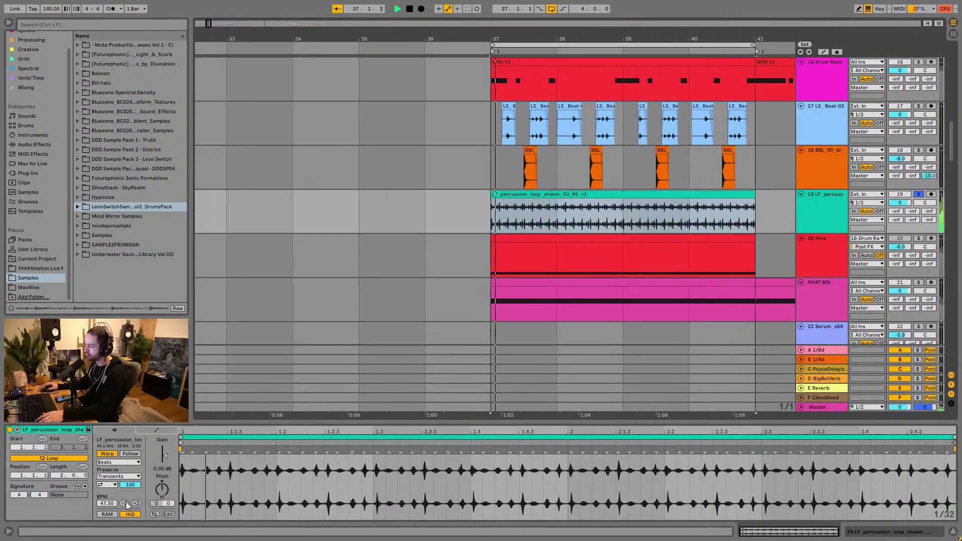
click(135, 503)
click(135, 503)
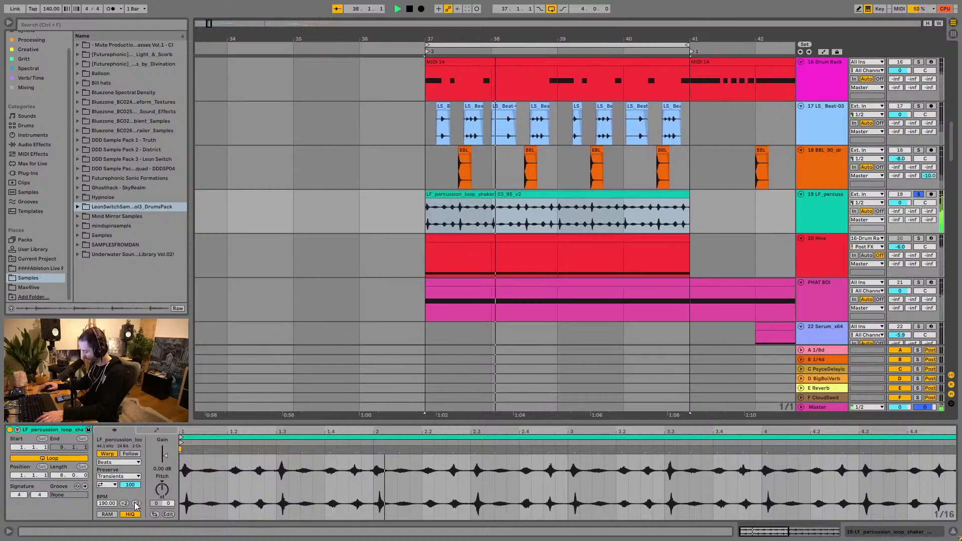
Step: Keep the shaker clip's warp mode on Beats, preserving 1/8 divisions with transient looping off and the transient envelope at 40
click(128, 462)
click(128, 470)
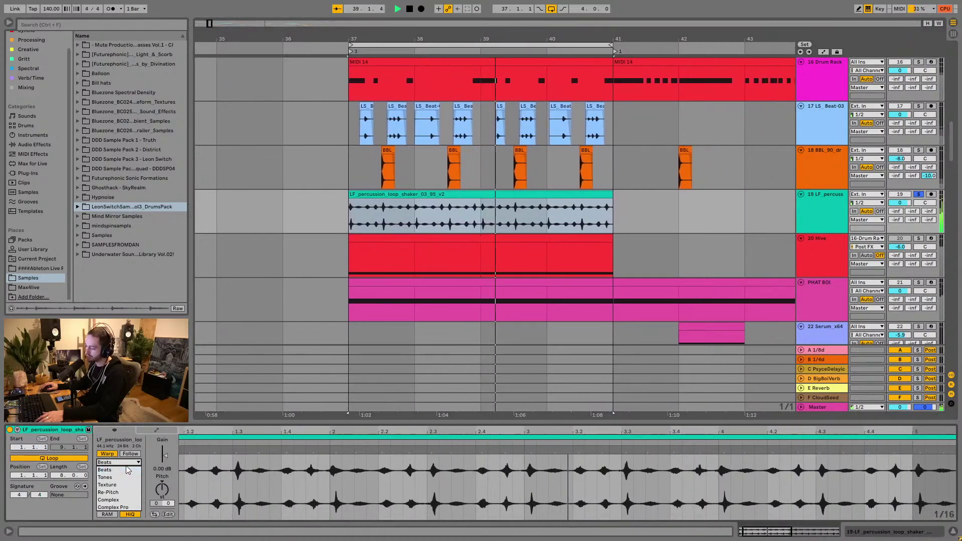
click(118, 476)
click(116, 454)
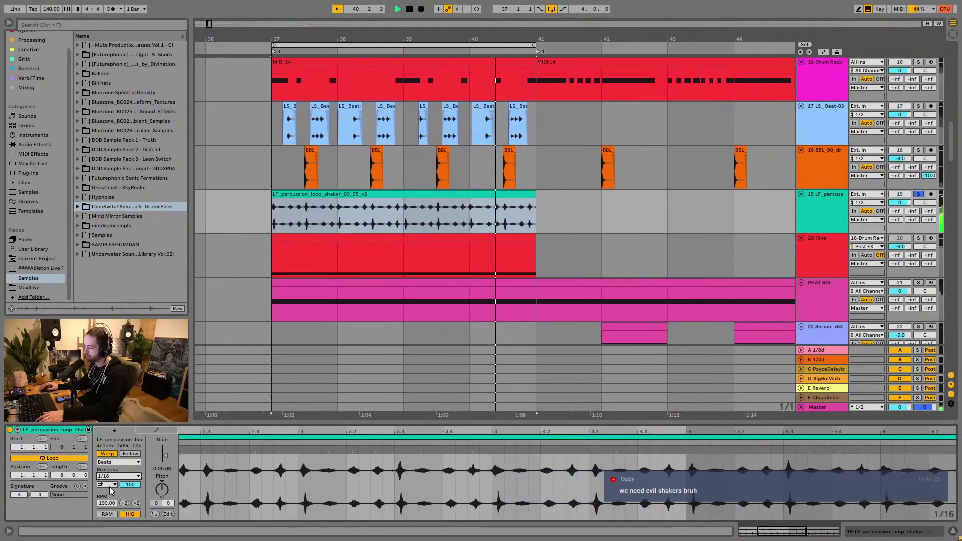
drag(129, 490, 129, 510)
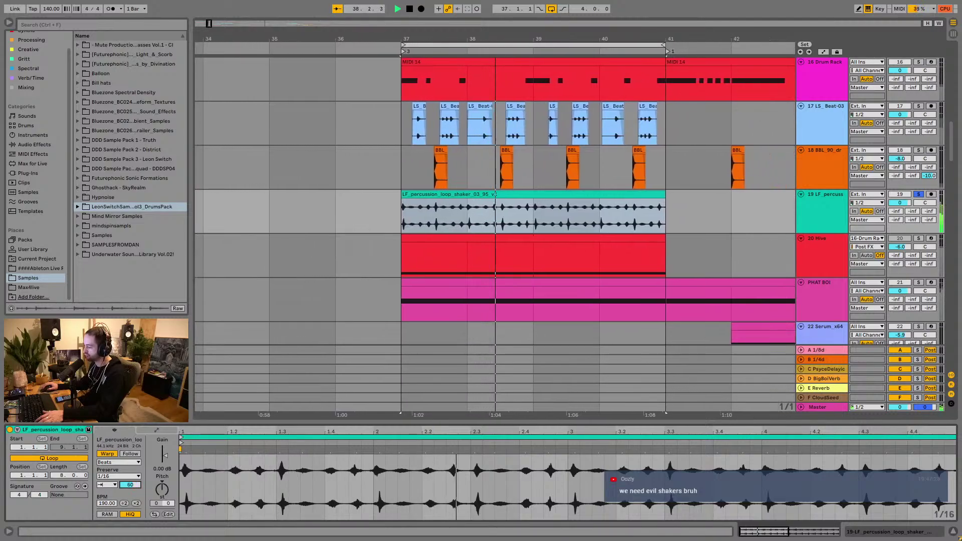
click(118, 476)
click(117, 446)
drag(129, 485, 129, 501)
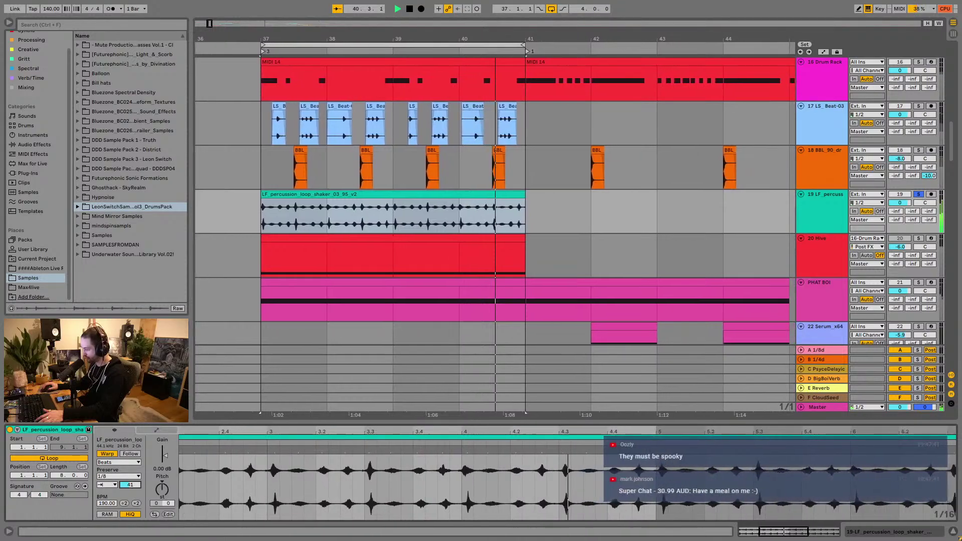
Step: Audition the reworked shaker clip against the full arrangement and in solo
click(918, 194)
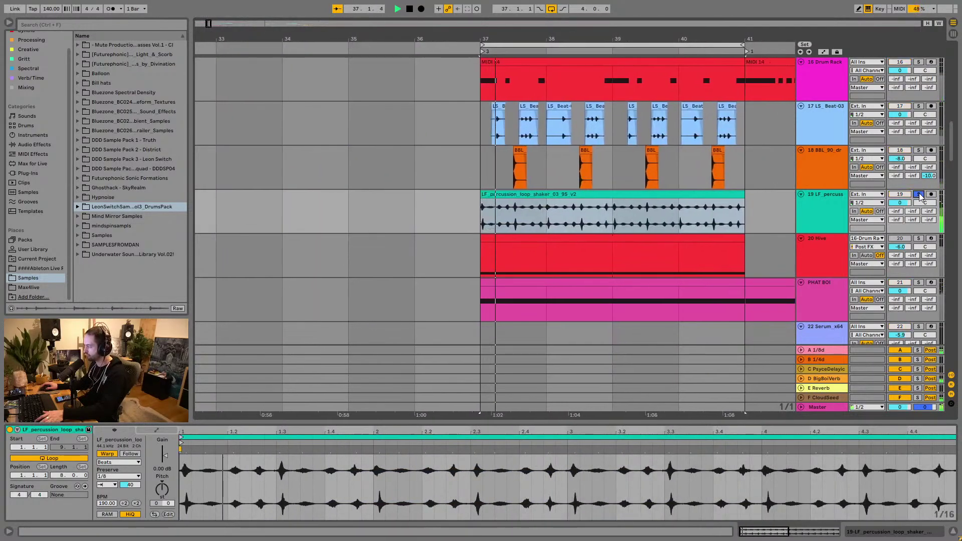
click(918, 195)
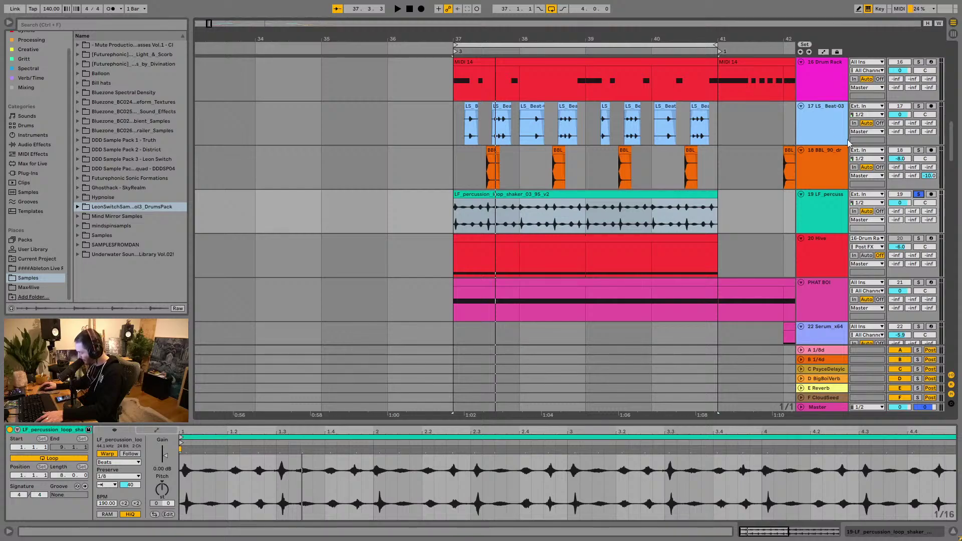
click(473, 210)
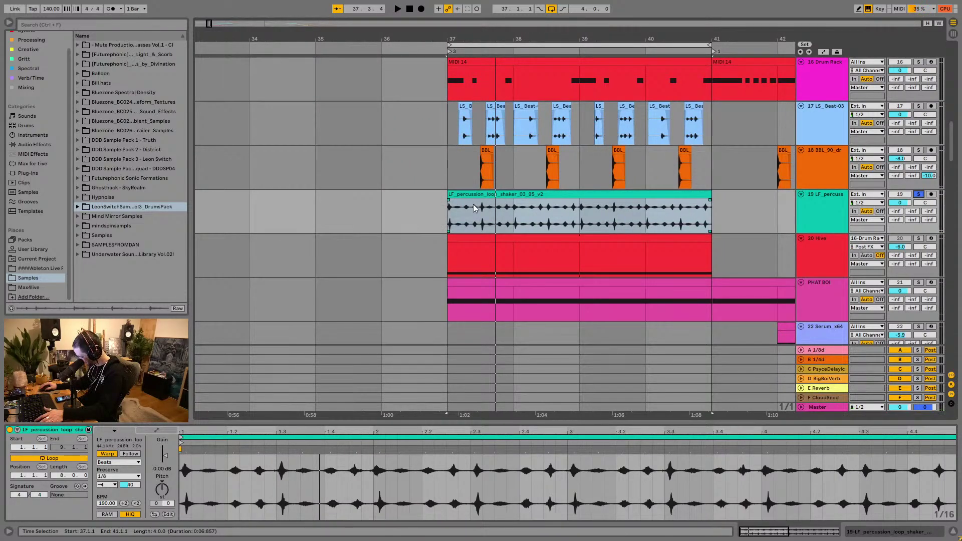
right_click(473, 204)
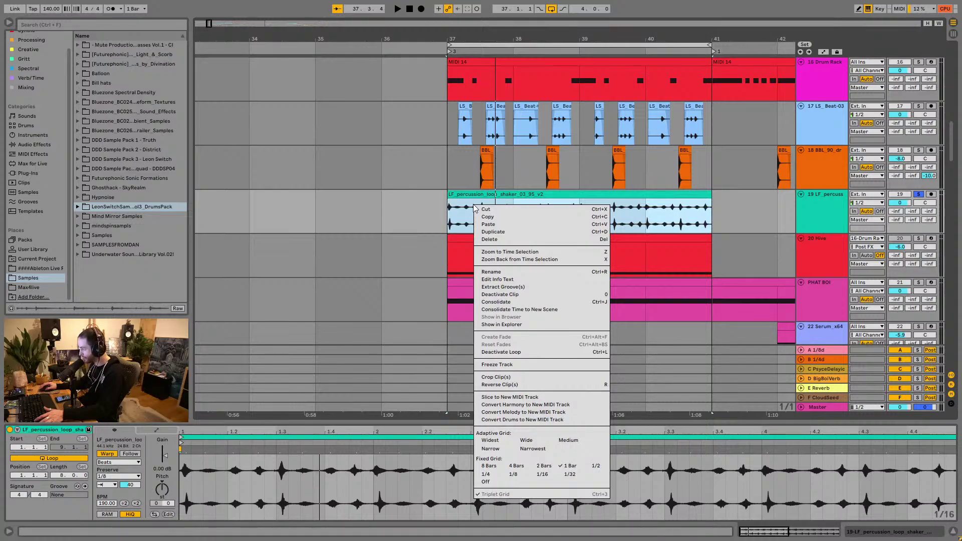
click(468, 195)
key(space)
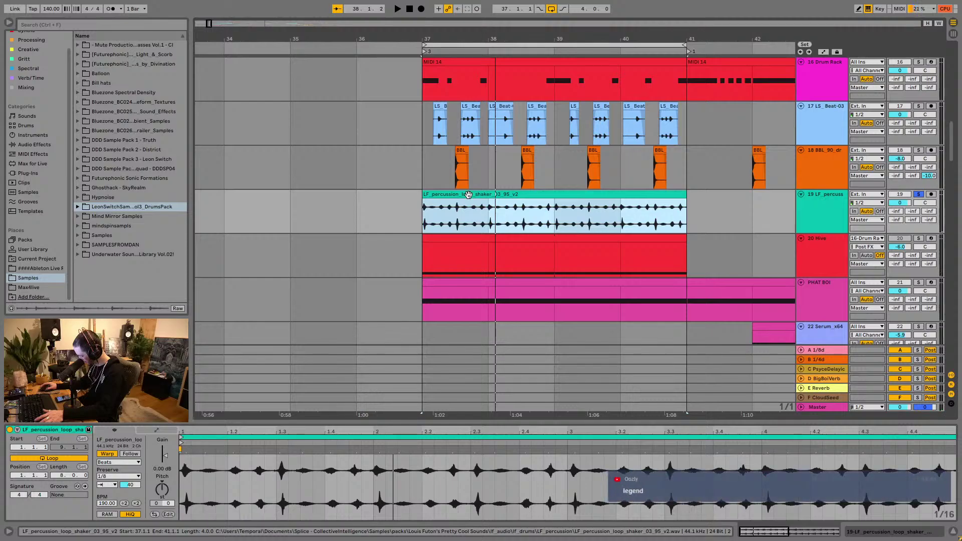
Step: Transpose the shaker clip down 12 semitones while playing it in solo
key(space)
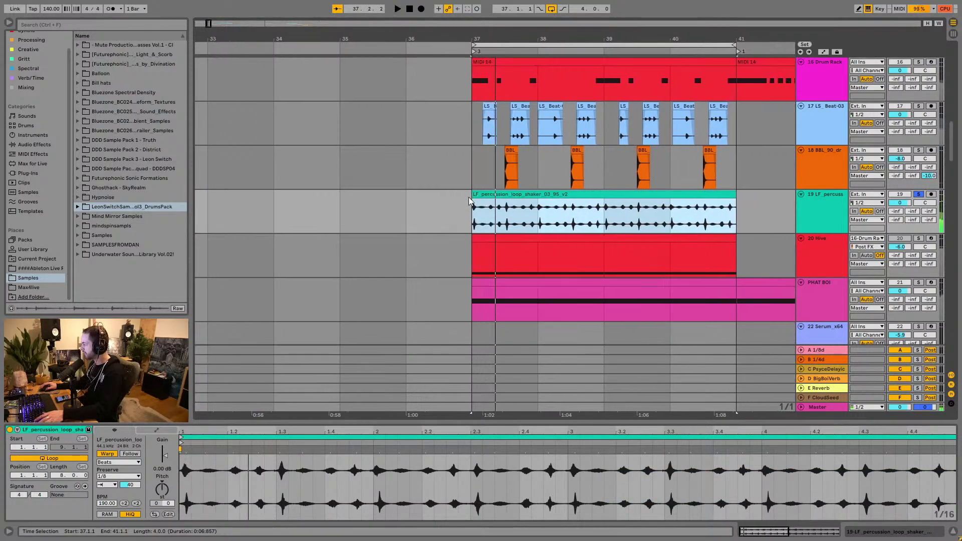
key(space)
drag(168, 497, 168, 511)
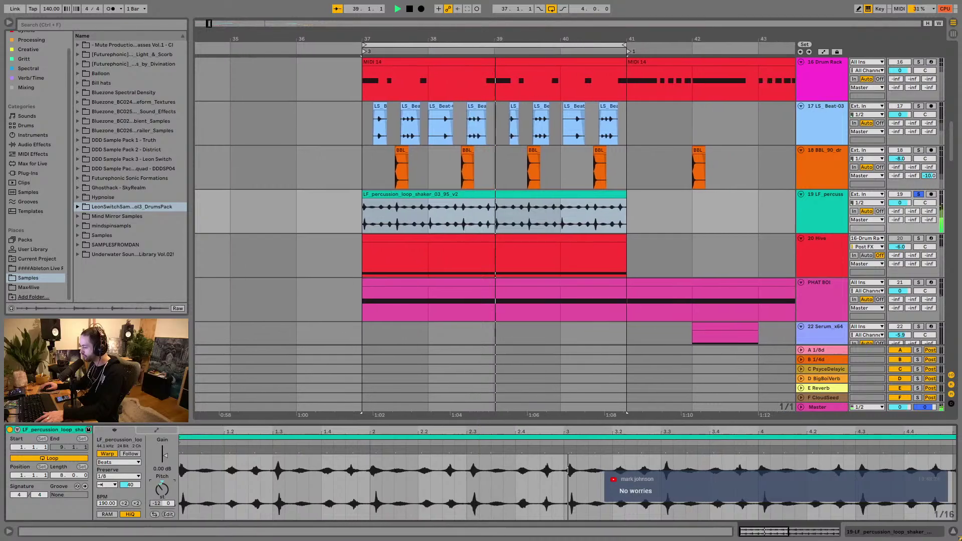
Step: Take the shaker track out of solo and play the transposed loop within the full arrangement
click(918, 194)
key(space)
key(space)
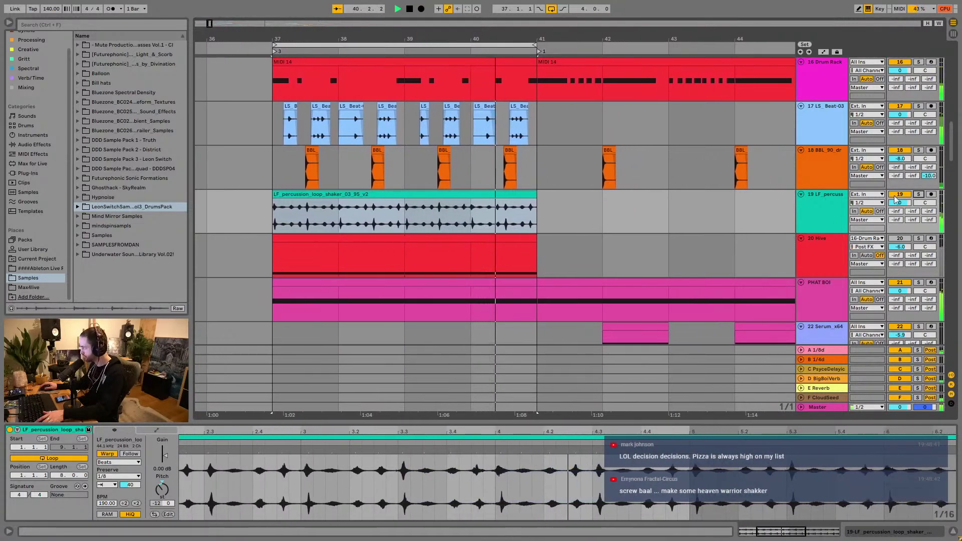
Step: Solo the shaker, BBL_90, LS_Beat and Drum Rack tracks together, and lower the shaker track's volume to -4.8 dB
click(918, 194)
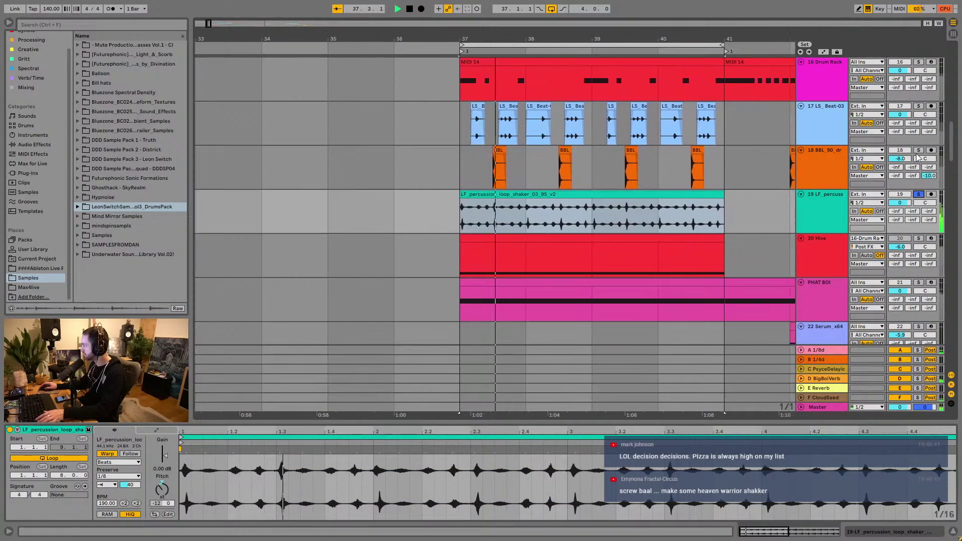
click(919, 106)
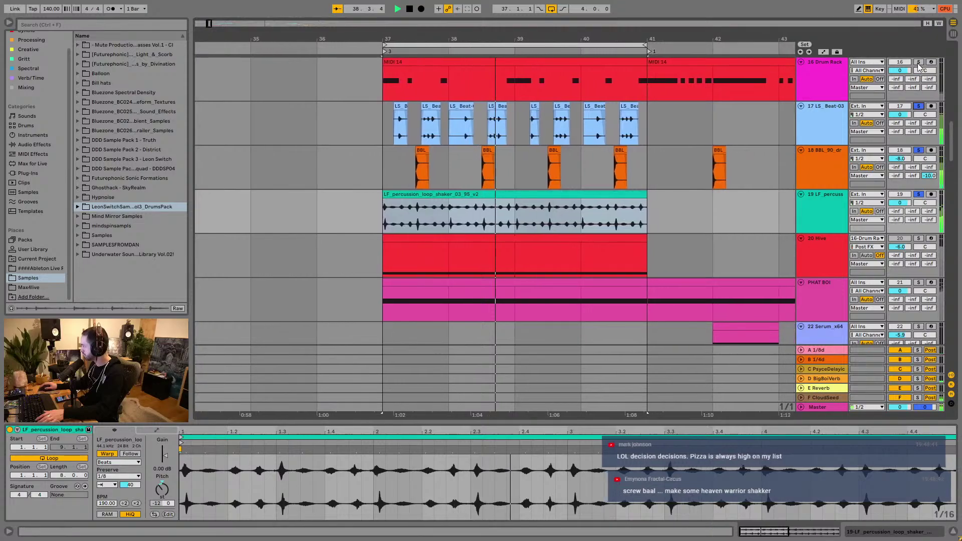
click(918, 62)
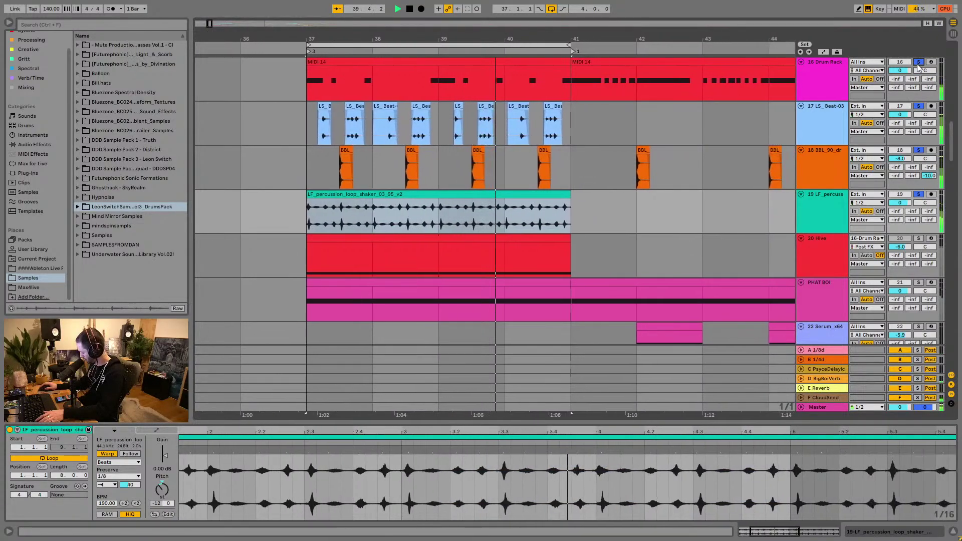
drag(893, 202, 899, 212)
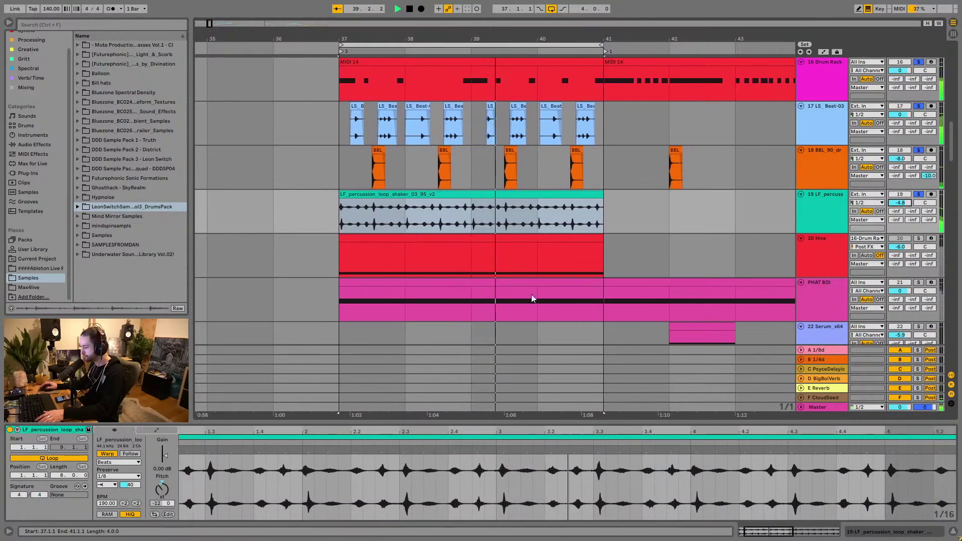
Step: Try the shaker clip's pitch at -24 and -12 semitones against the soloed drums, and set it to -6
drag(160, 496, 160, 501)
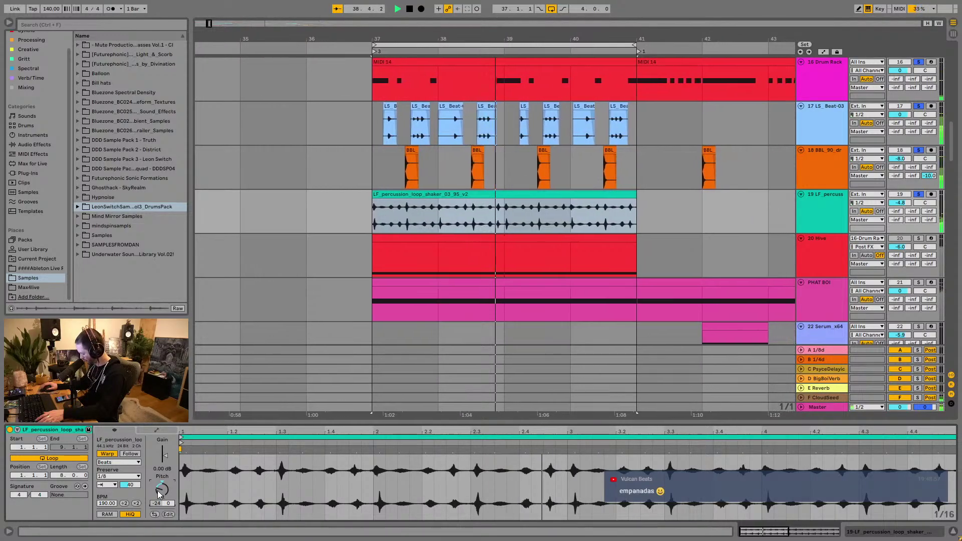
drag(160, 495, 160, 490)
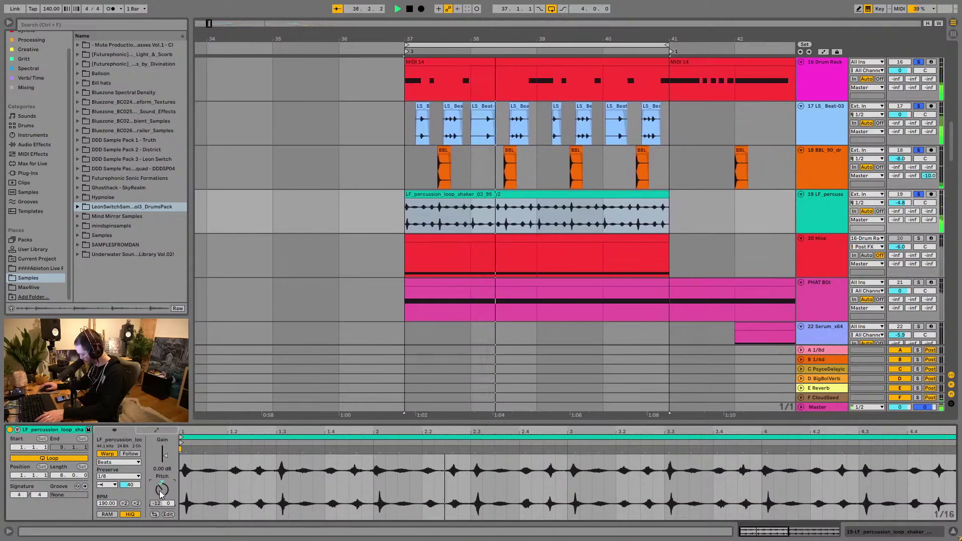
drag(161, 494, 161, 489)
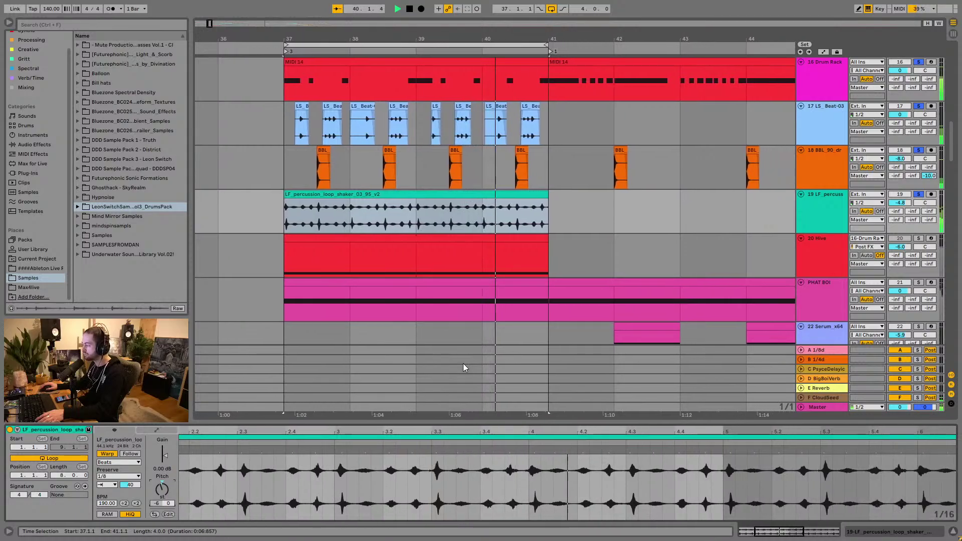
Step: Copy the sidechain Compressor from the PHAT BOI track and paste it onto the shaker track
click(819, 288)
click(924, 533)
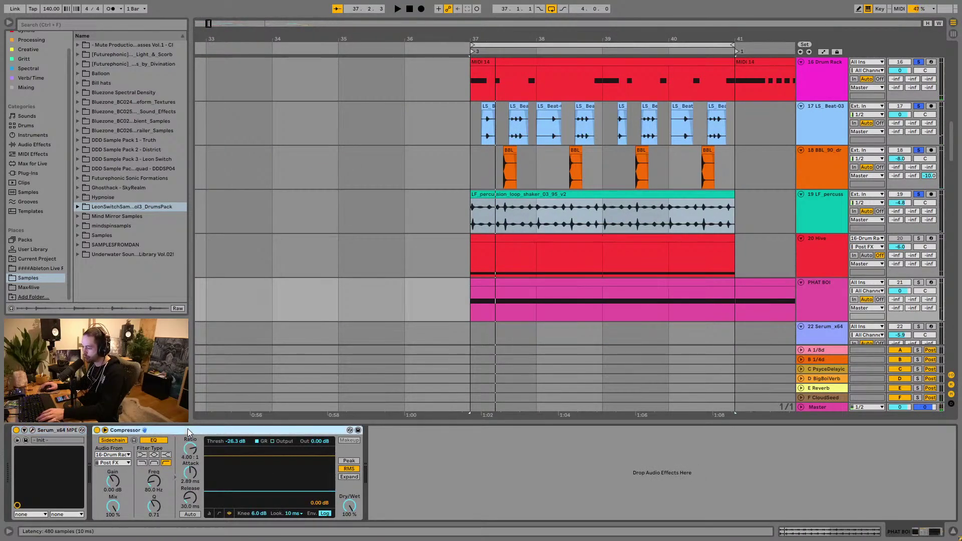
click(425, 210)
right_click(402, 474)
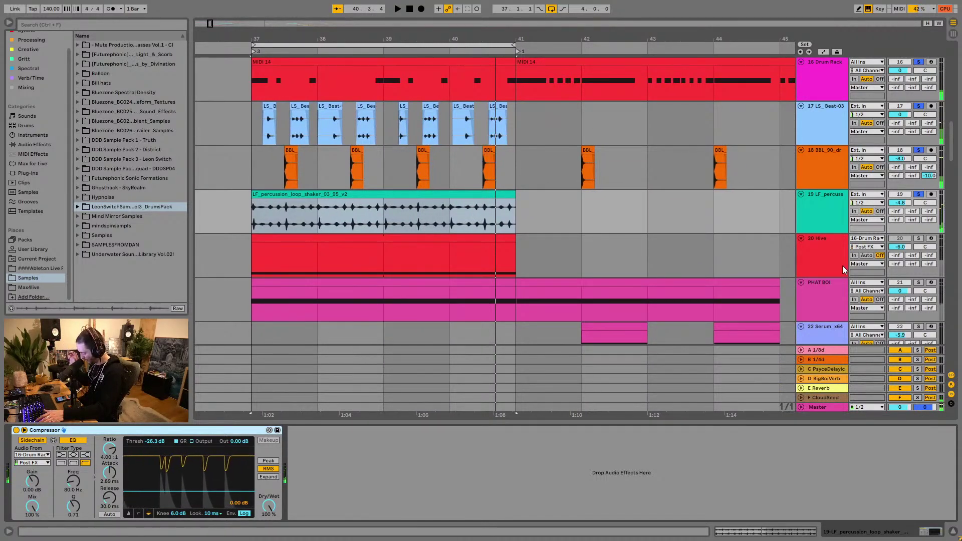
Step: Try the shaker clip's pitch at -4 semitones against the soloed drums, and undo the change
key(shift+Tab)
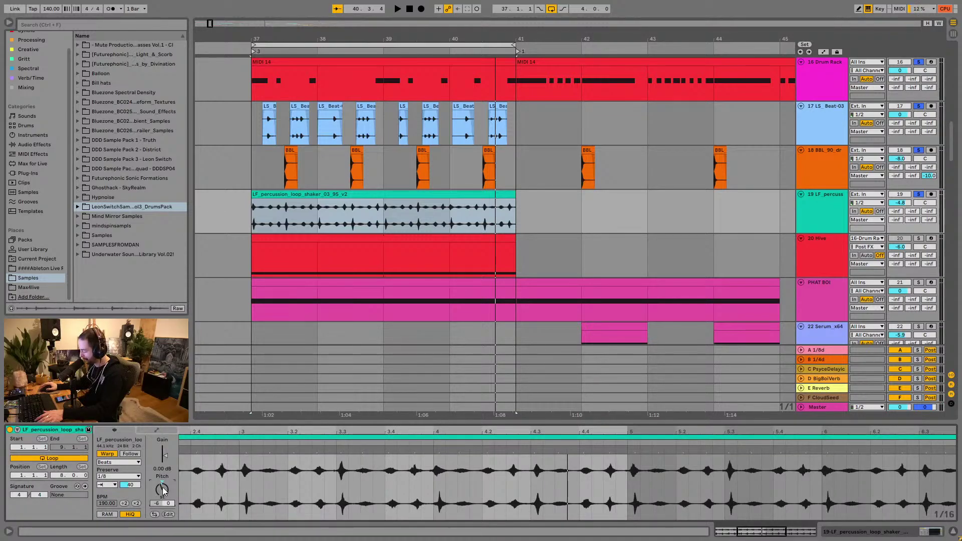
drag(162, 487, 166, 492)
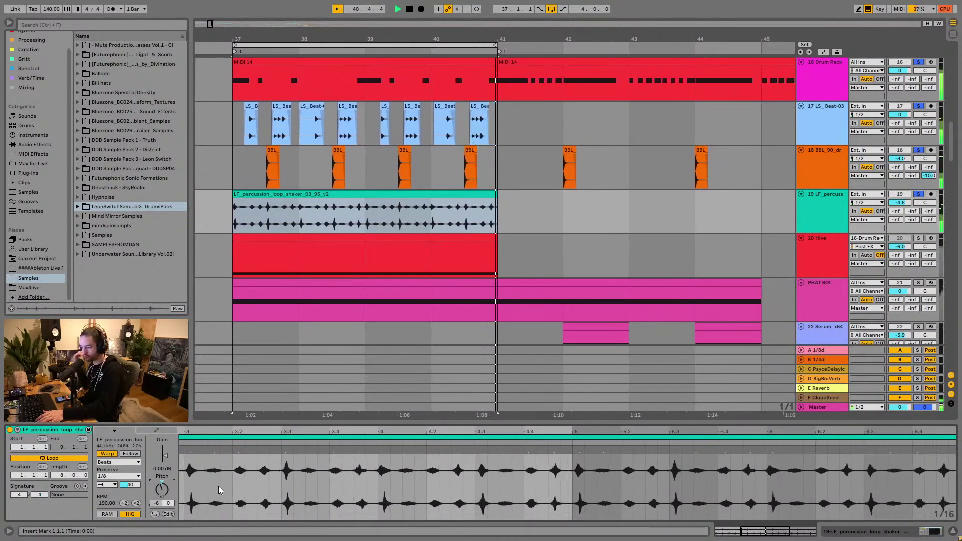
drag(161, 489, 161, 481)
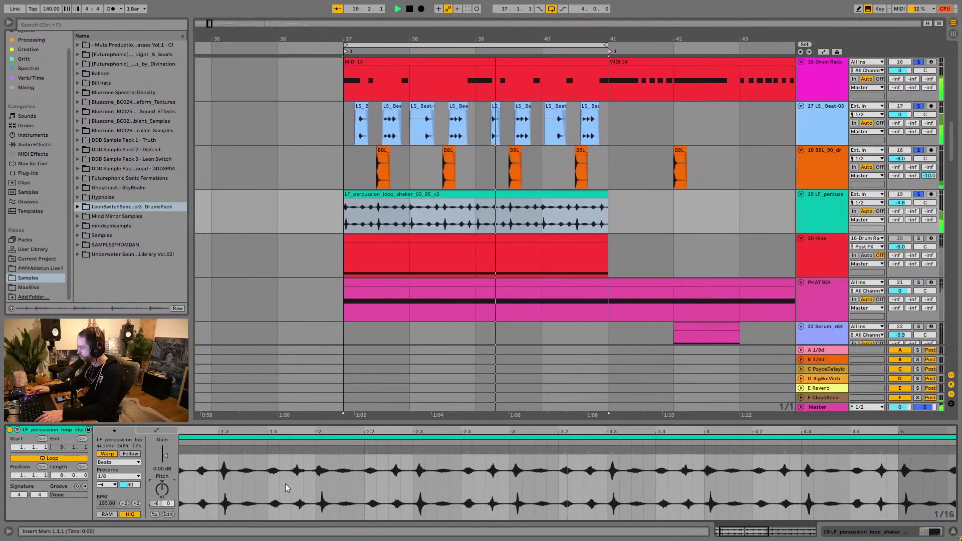
key(ctrl+z)
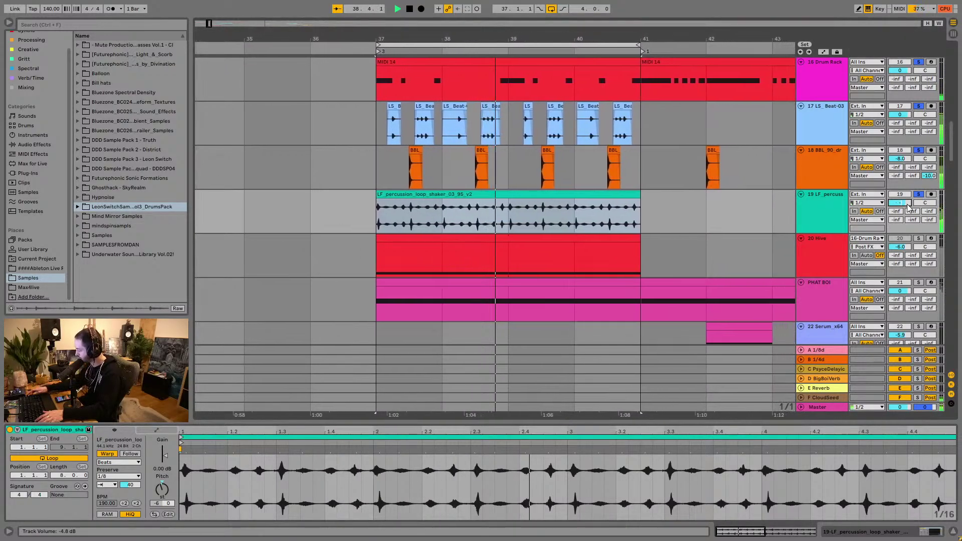
Step: Lower the shaker track's volume to -8.0 dB, stop playback and take the four drum tracks out of solo
drag(908, 206, 909, 207)
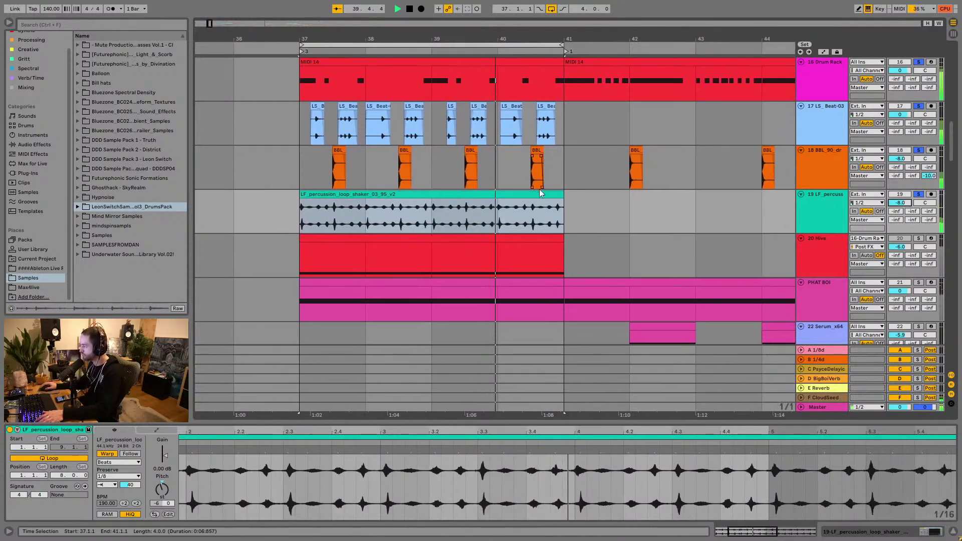
key(space)
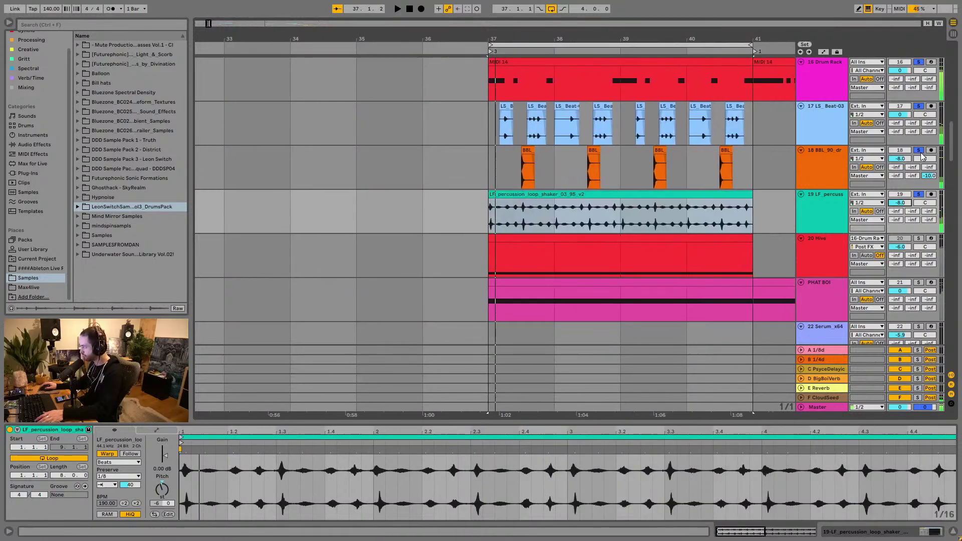
key(minus)
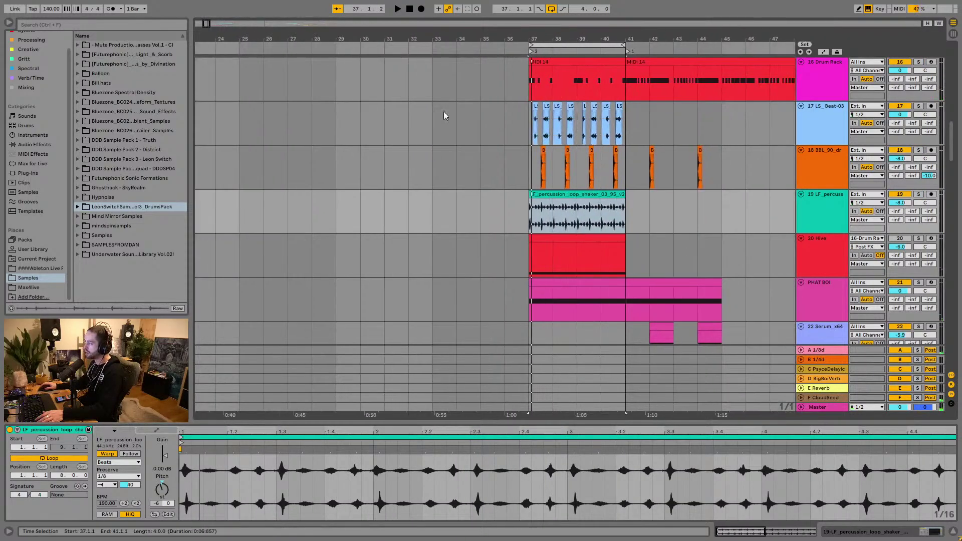
Step: Play the full arrangement into the four-bar section, starting from 25.1.1 and again from 29.1.1
click(247, 185)
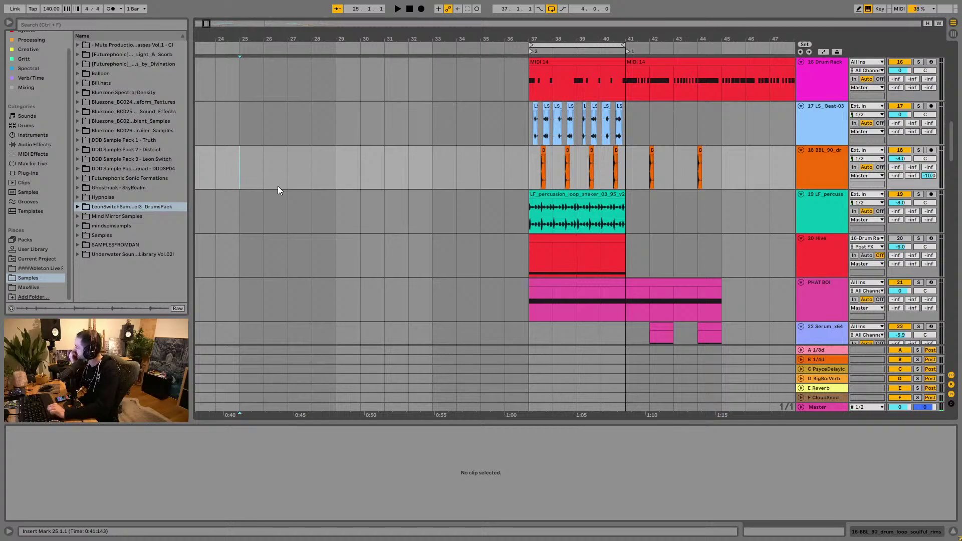
key(space)
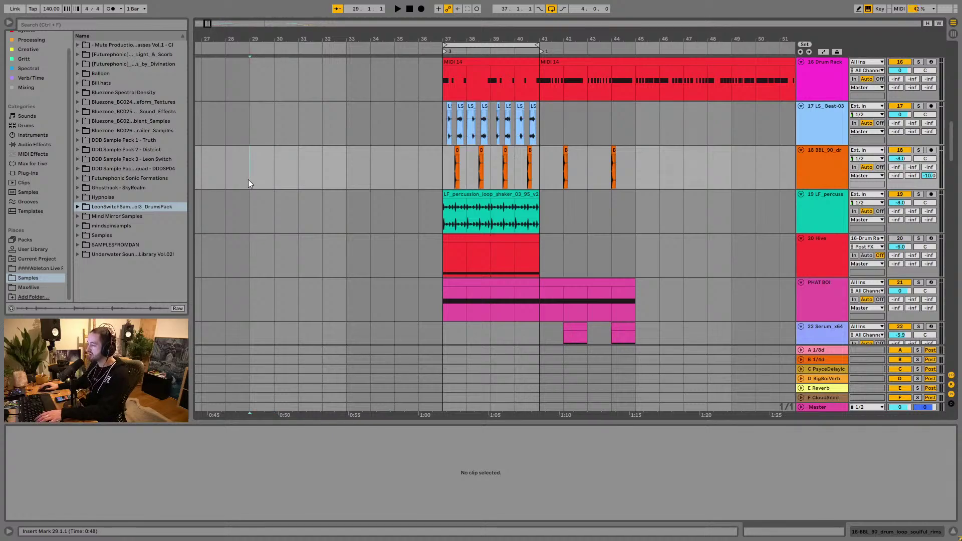
click(254, 178)
key(space)
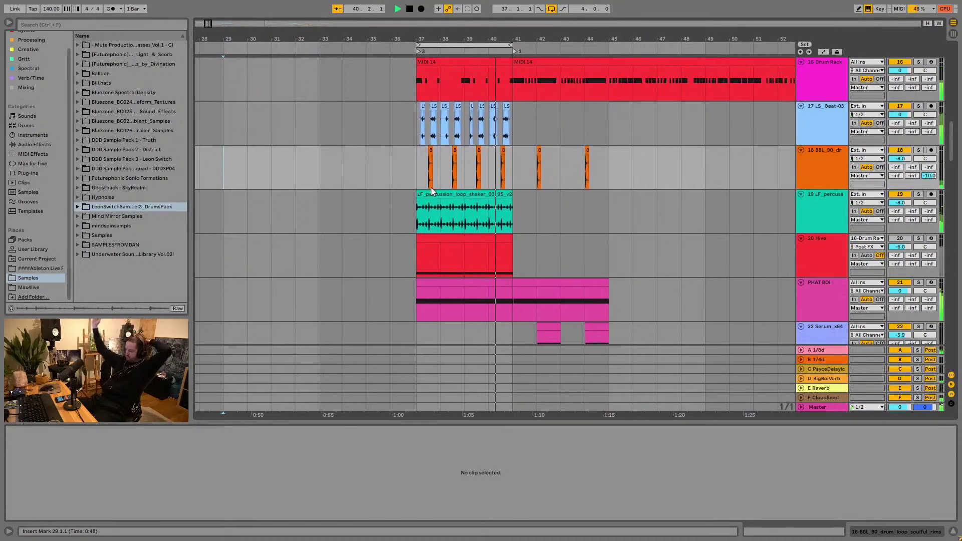
Step: Lower the volume of track 25 Serum_x64 to -20.0 dB while the section loops
scroll(563, 293, down, 2)
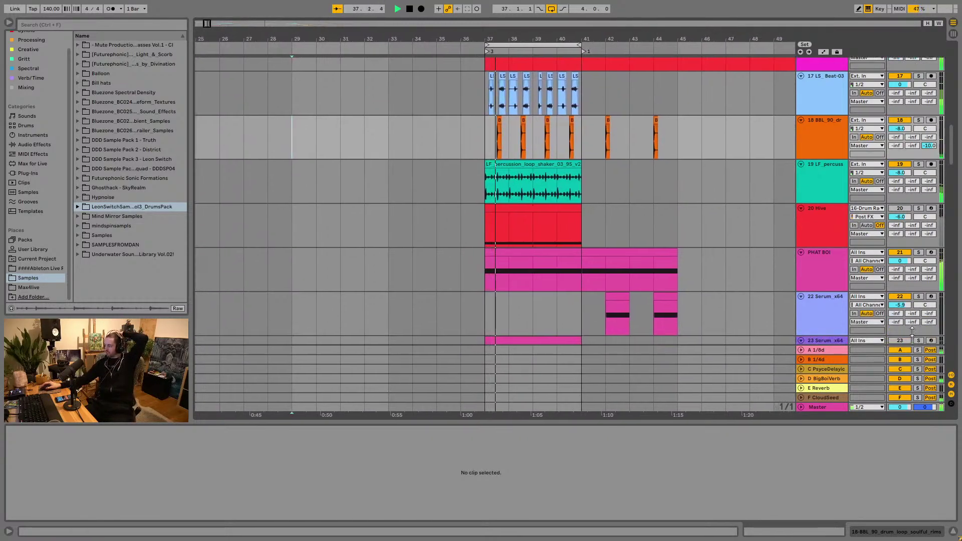
scroll(905, 261, down, 5)
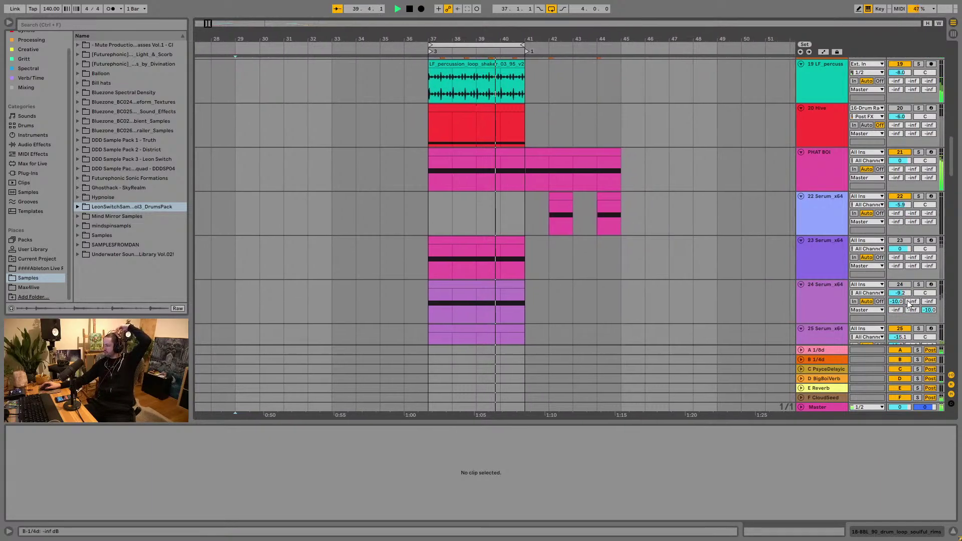
scroll(907, 300, down, 2)
scroll(899, 307, down, 4)
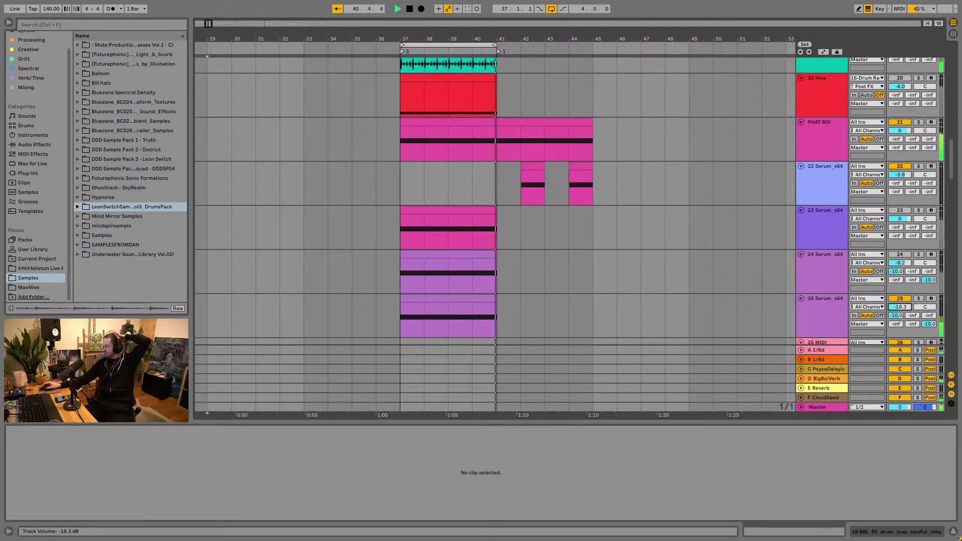
scroll(900, 307, down, 1)
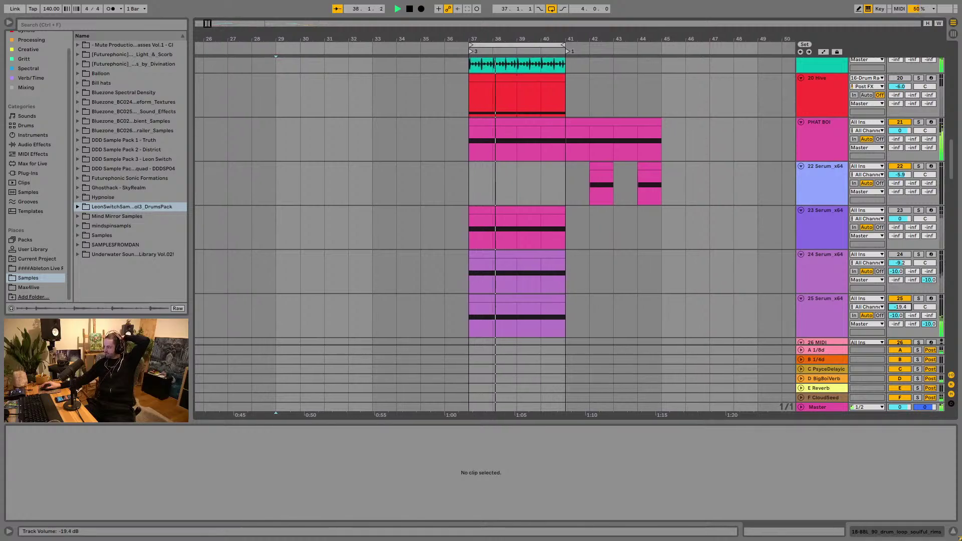
scroll(899, 306, down, 1)
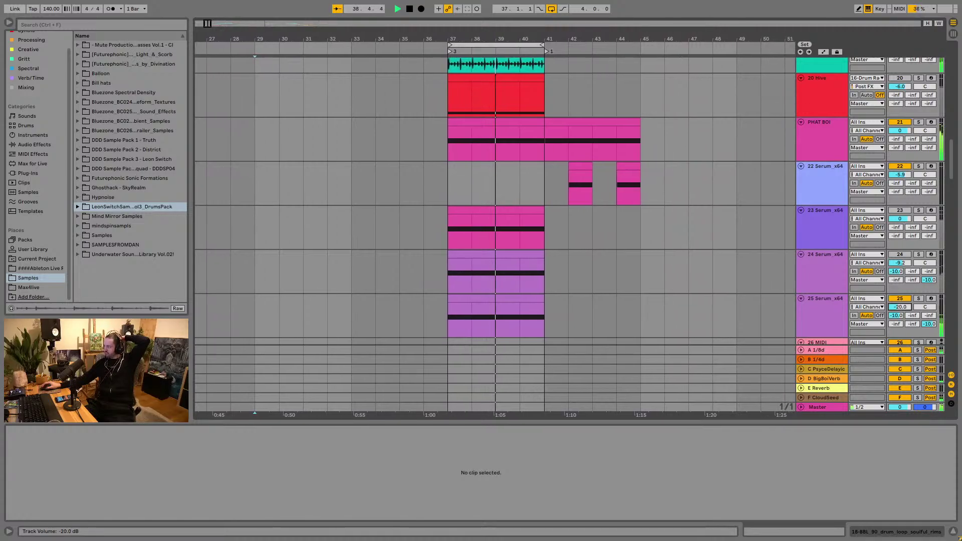
Step: Solo track 25 Serum_x64 and set the smoothing of its Gatekeeper effect to 75
click(918, 298)
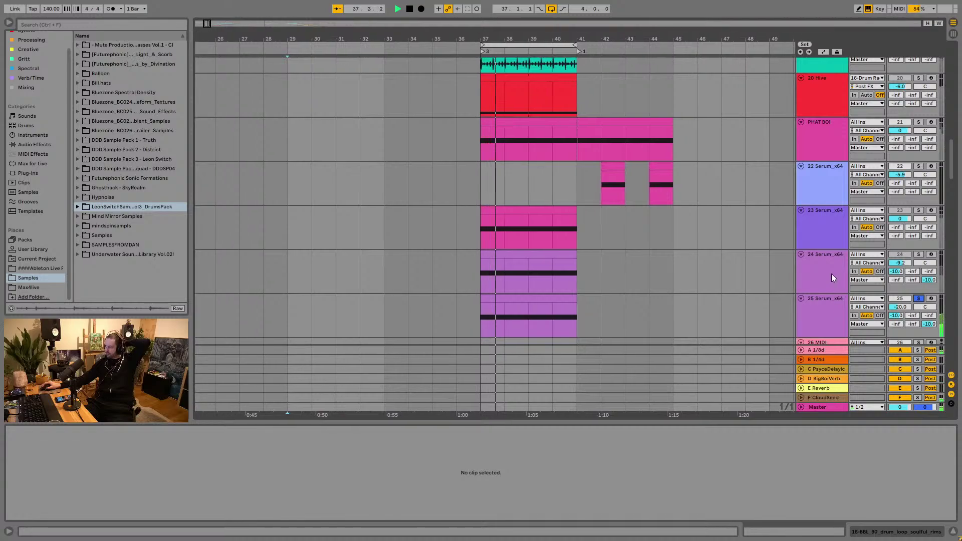
click(882, 321)
key(shift+Tab)
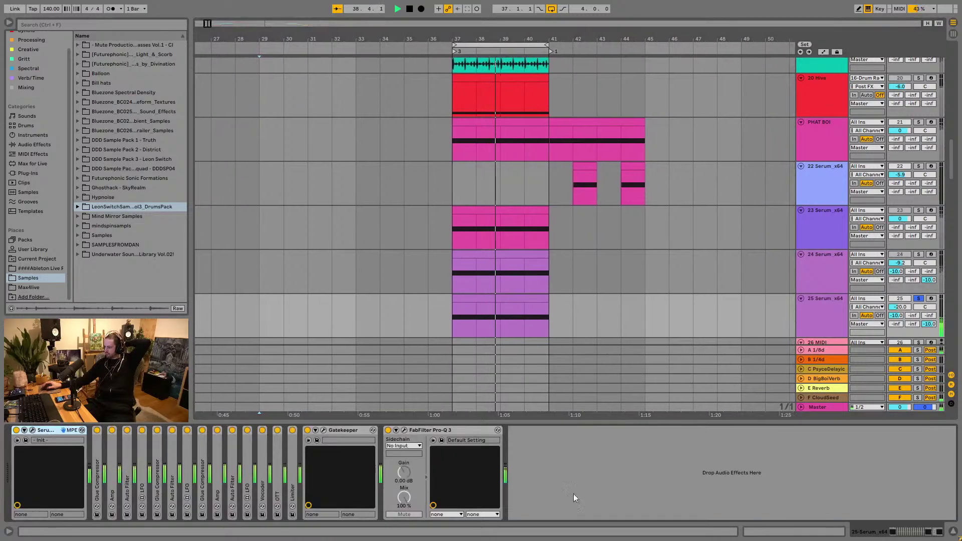
click(323, 429)
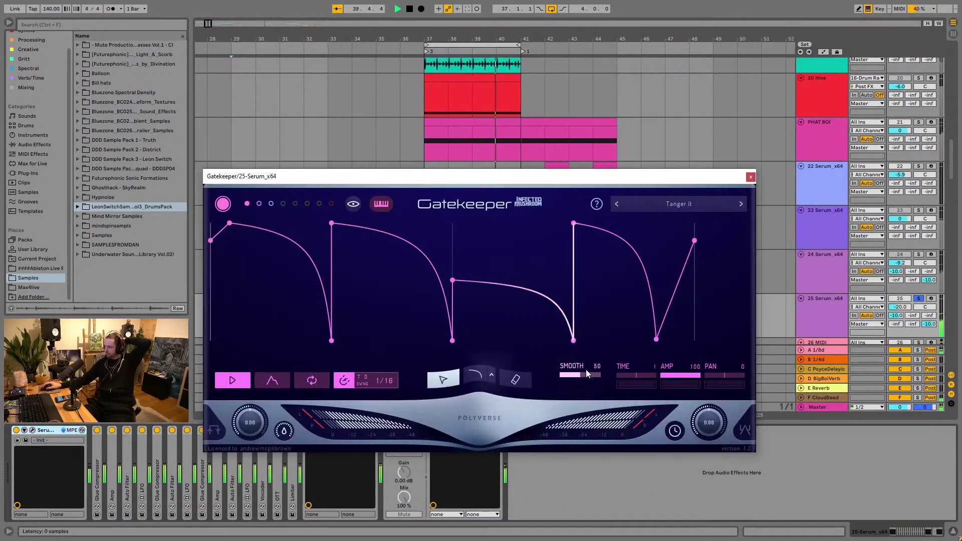
drag(600, 371, 602, 372)
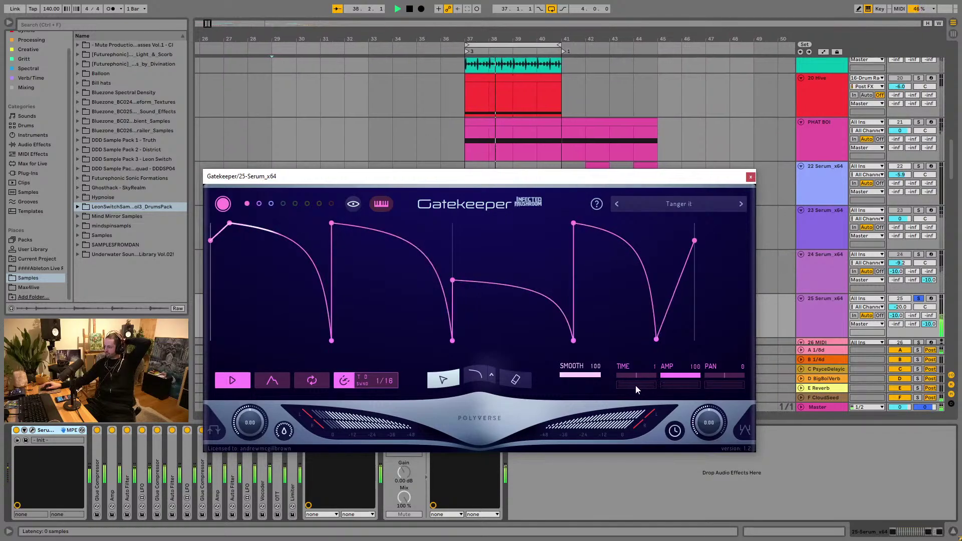
scroll(603, 378, down, 3)
scroll(603, 379, up, 2)
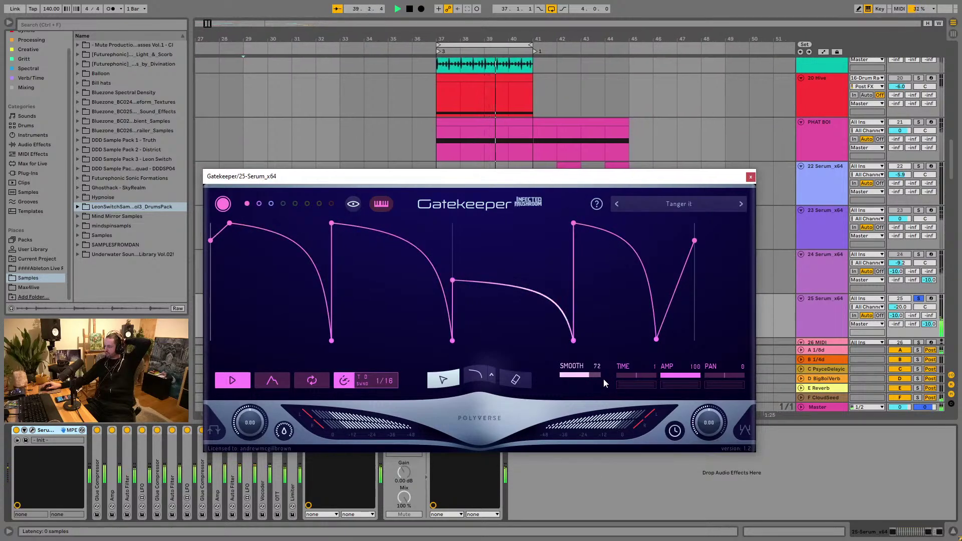
scroll(606, 379, up, 1)
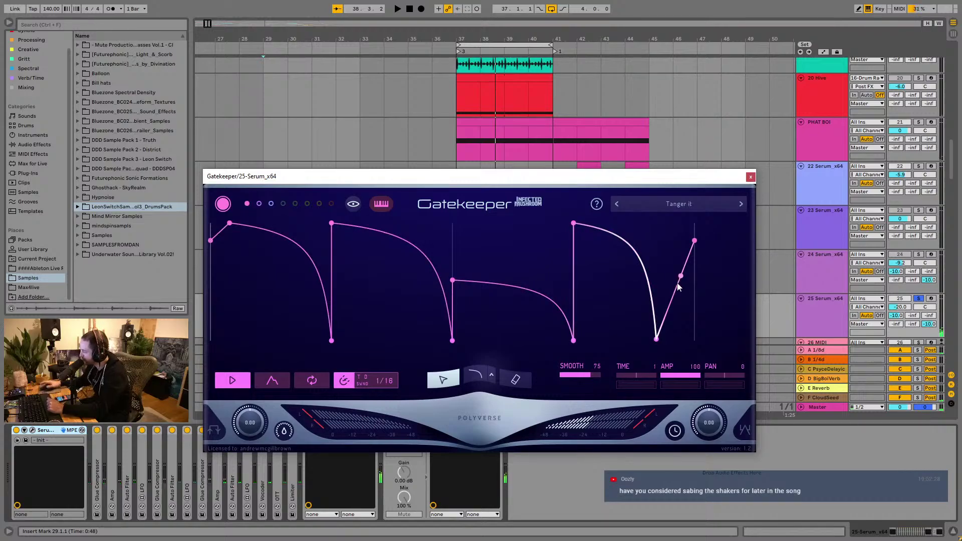
click(750, 177)
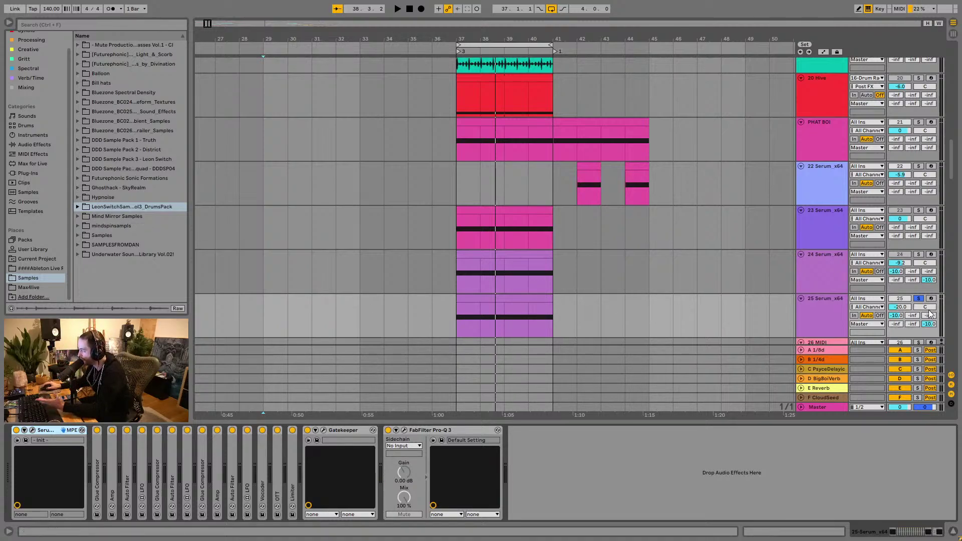
Step: Play the soloed track 25 Serum_x64 from 37.1.1, comparing its sound with the Gatekeeper effect bypassed and active
click(478, 297)
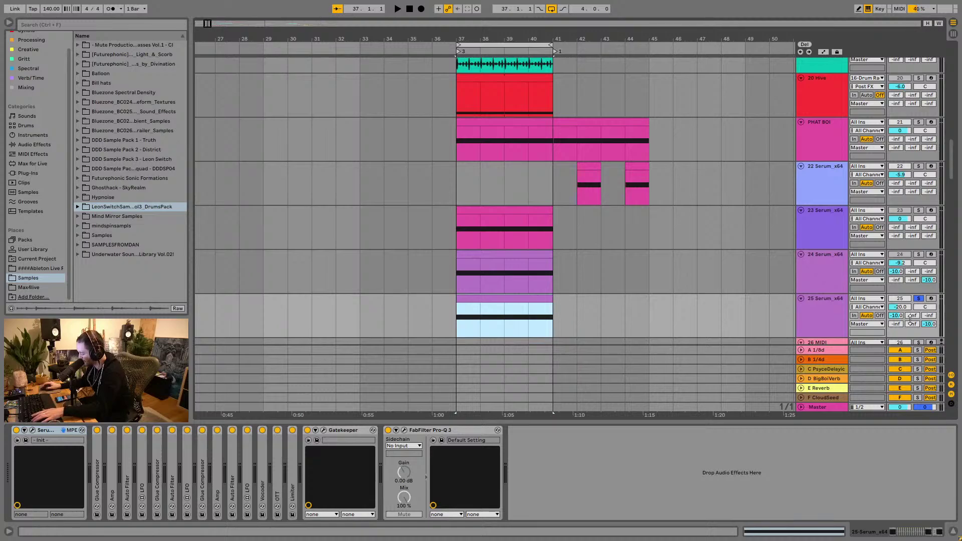
key(space)
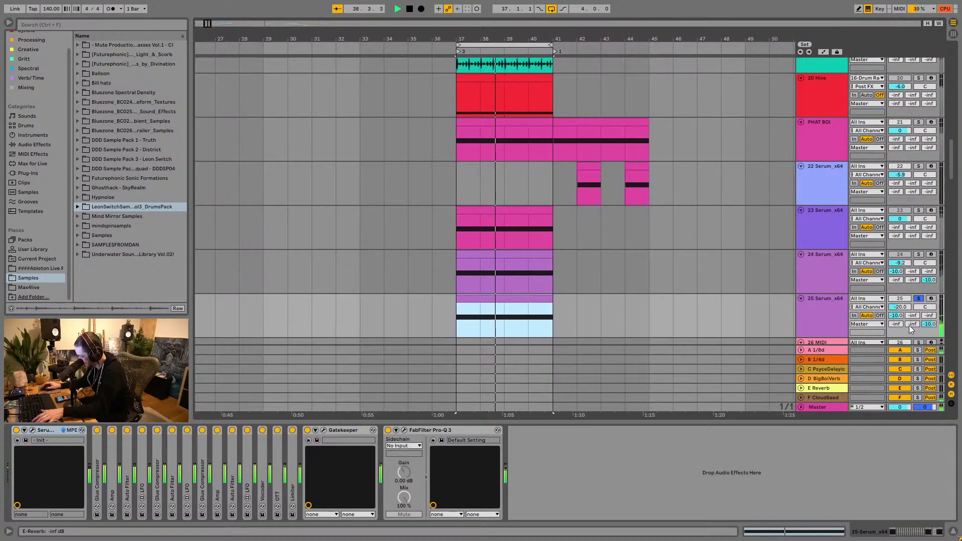
key(space)
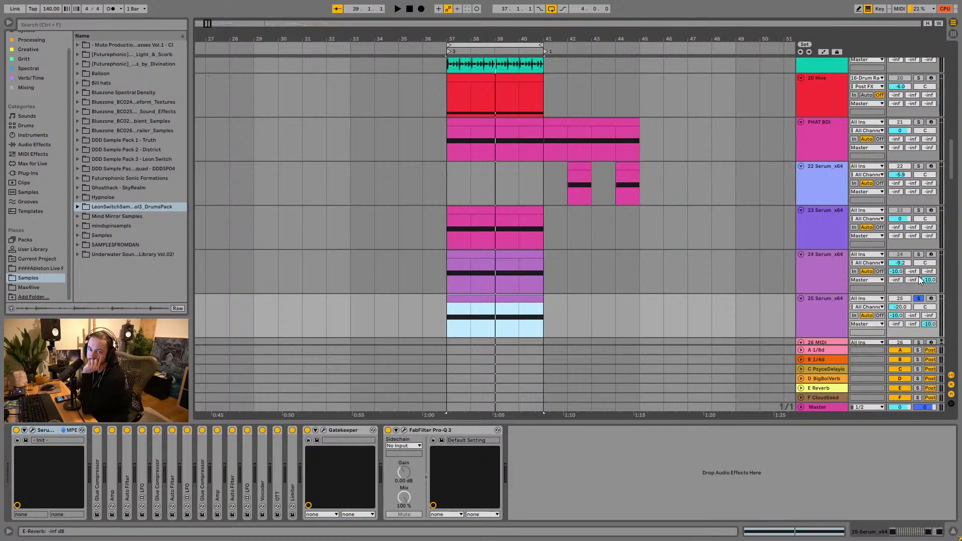
key(space)
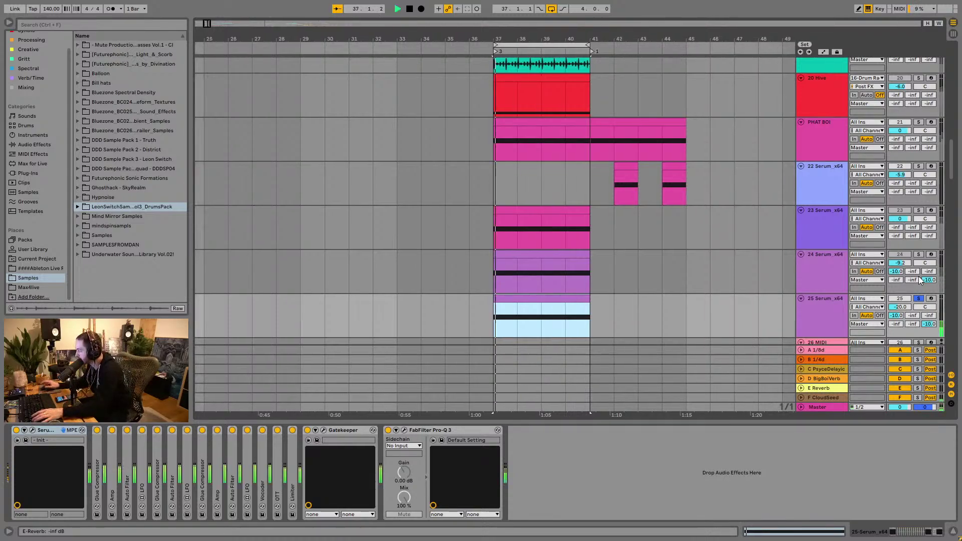
click(308, 431)
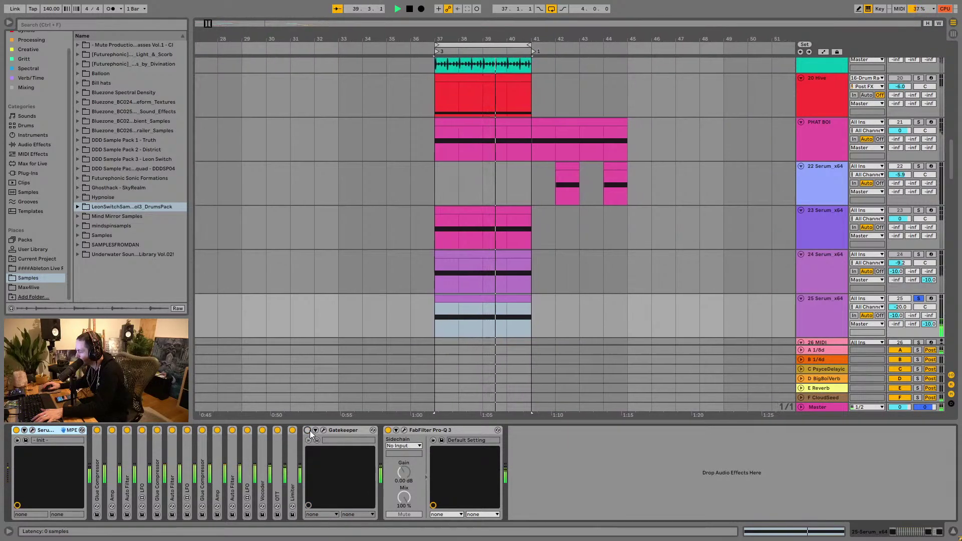
click(309, 431)
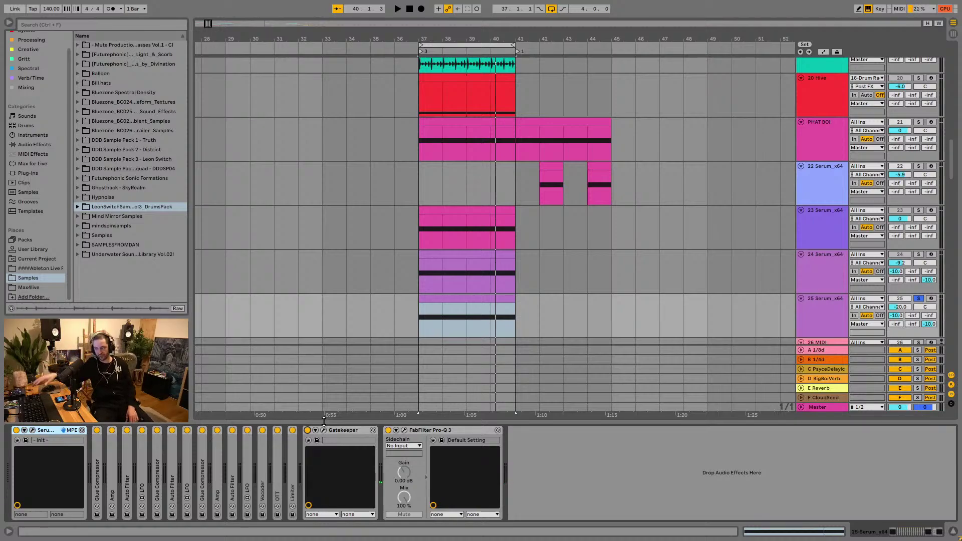
Step: Unfold the frequency LFO in track 25's device chain and audition track 24 Serum_x64 in solo from 37.1.1
double_click(249, 472)
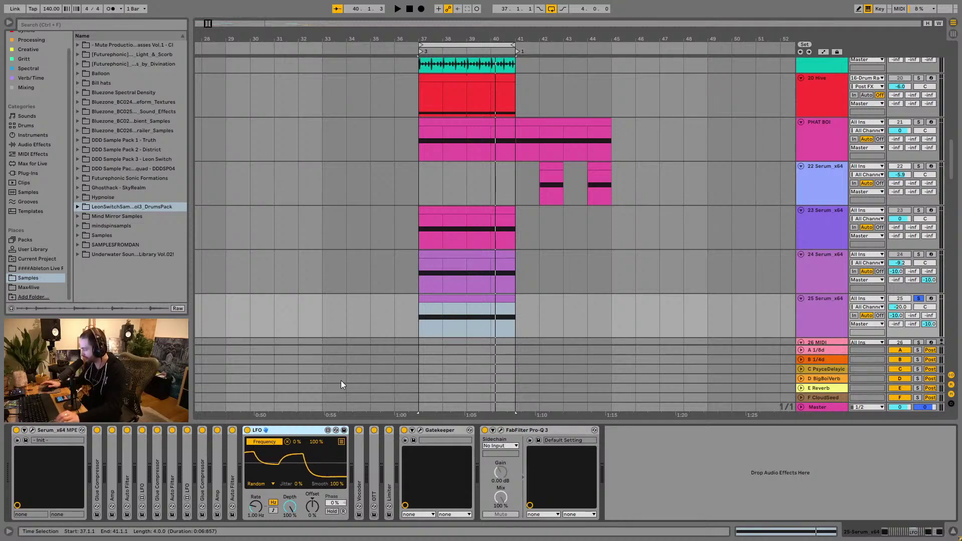
key(space)
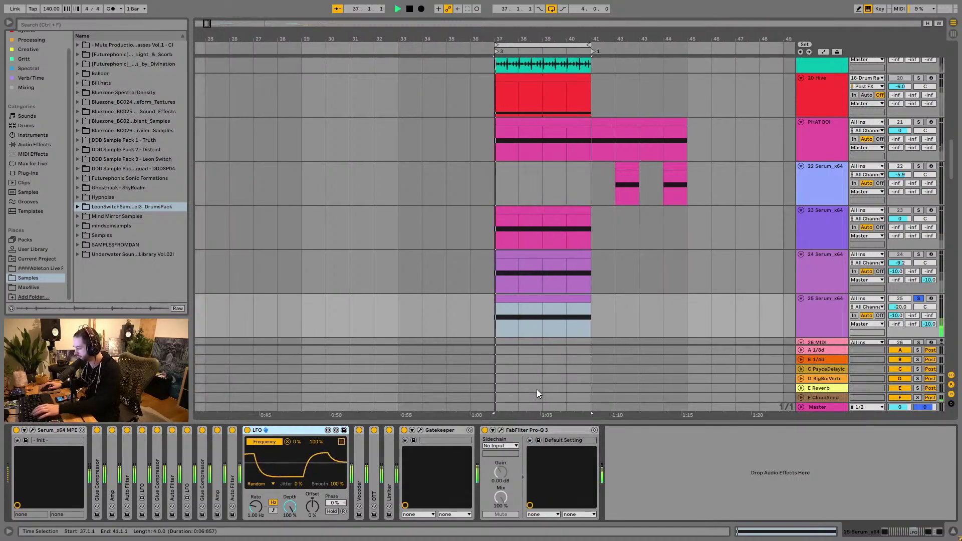
click(918, 254)
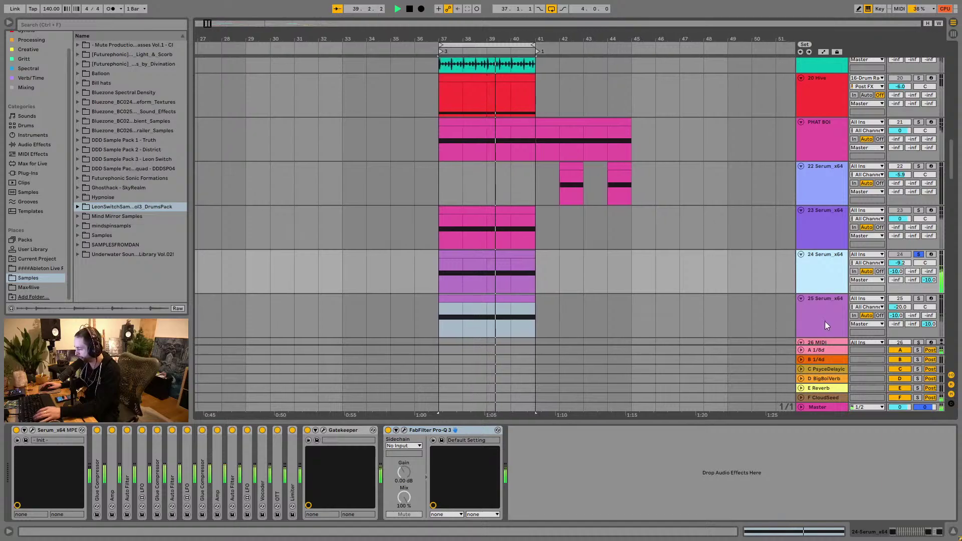
click(825, 320)
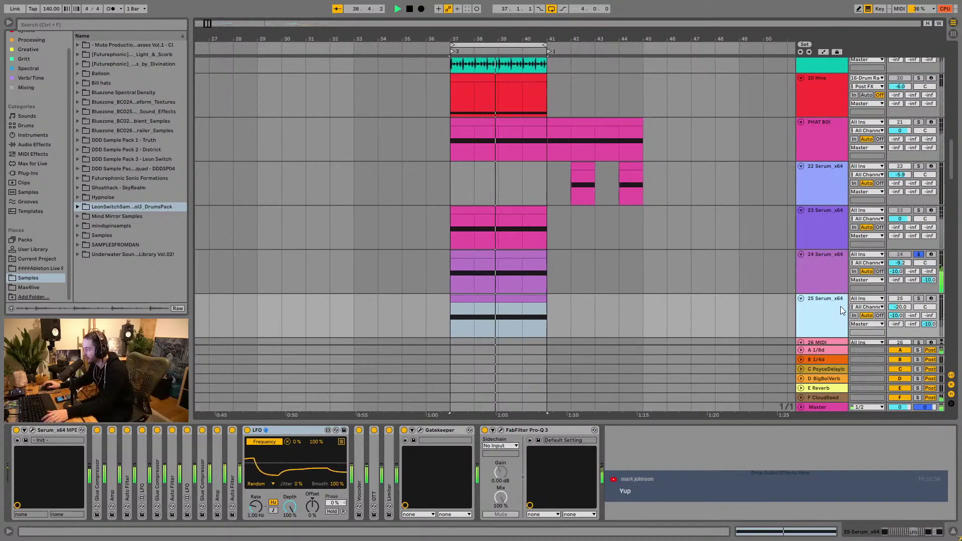
click(901, 298)
key(space)
Step: Take track 24 Serum_x64 out of solo, lower its volume to -20.4 dB and play the full mix
click(918, 255)
drag(901, 263, 900, 265)
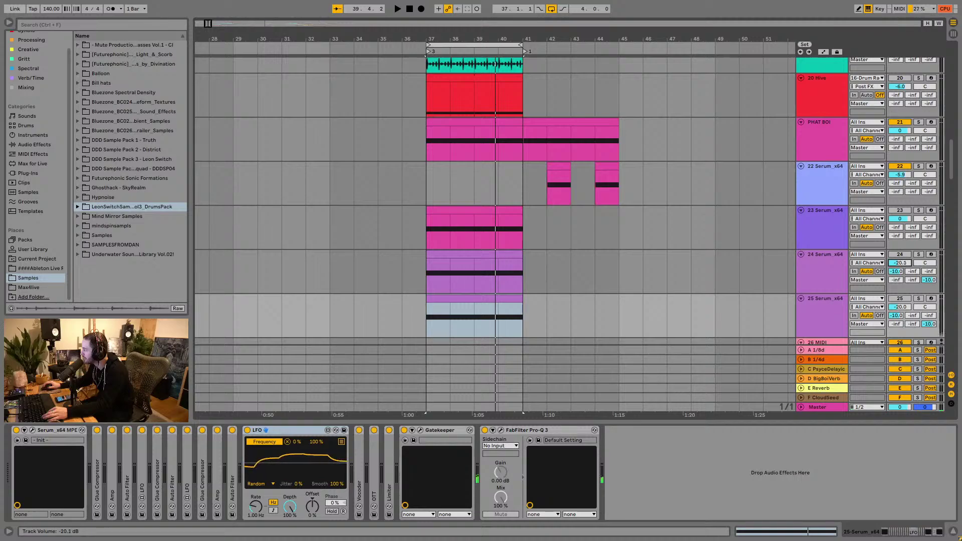
click(398, 10)
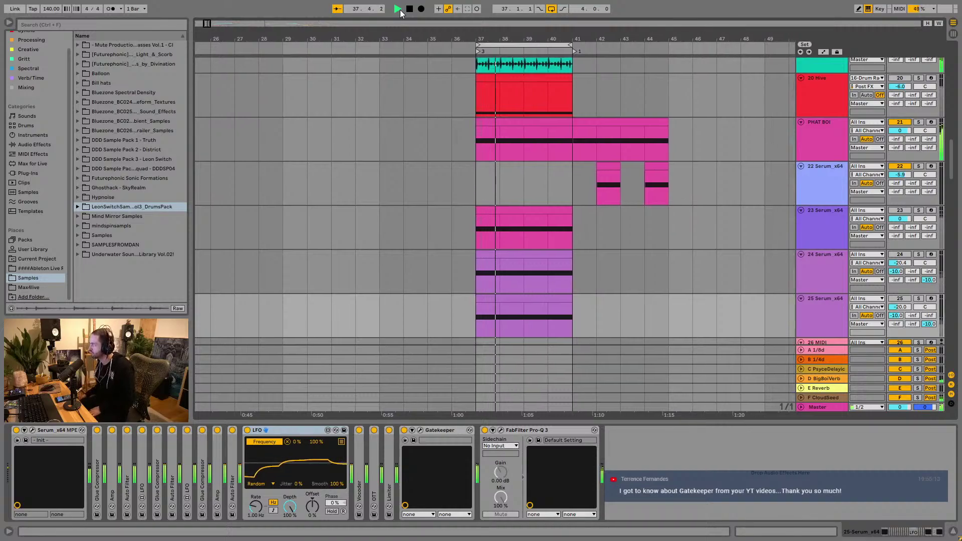
key(space)
Step: Solo the PHAT BOI and 16 Drum Rack tracks and play them together from 37.1.1
scroll(521, 149, up, 5)
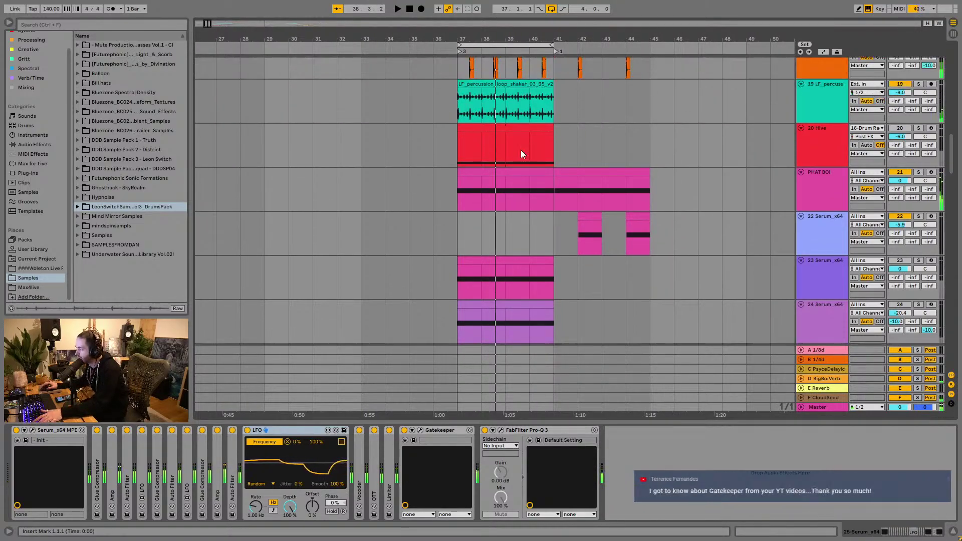
click(918, 242)
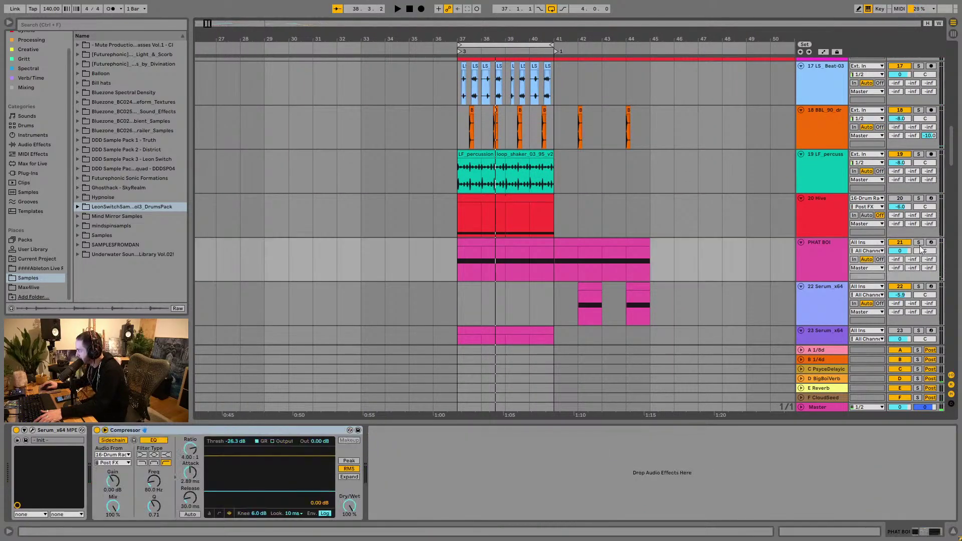
click(530, 241)
key(space)
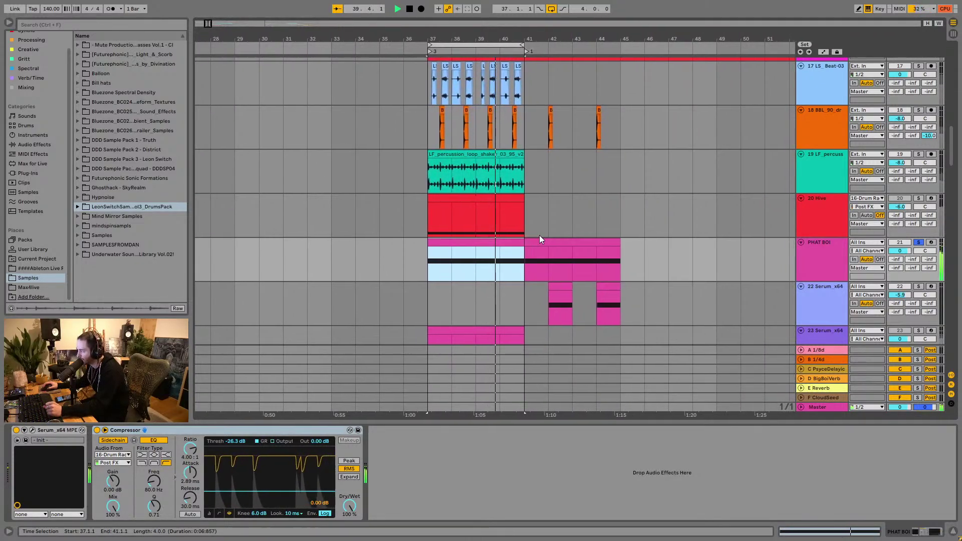
scroll(541, 220, up, 2)
scroll(545, 210, up, 2)
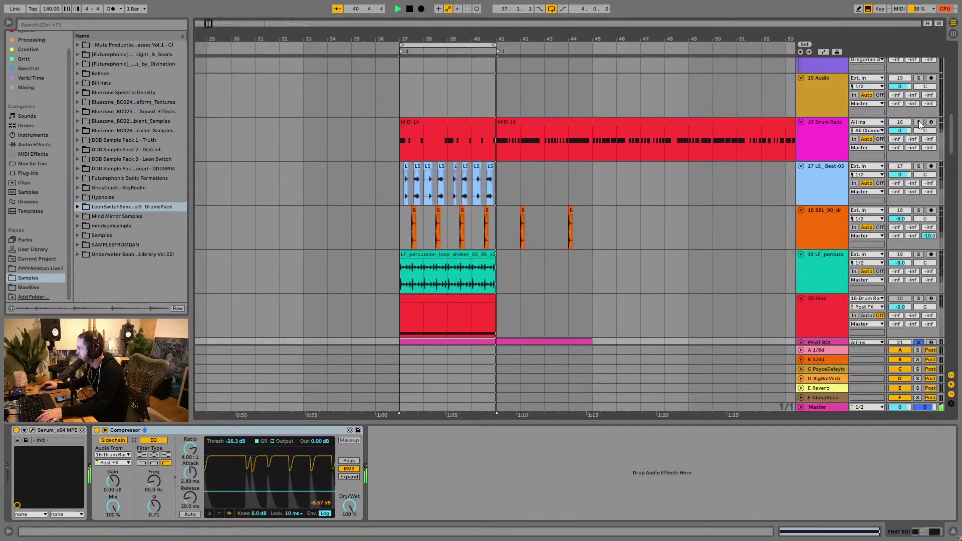
key(space)
key(space)
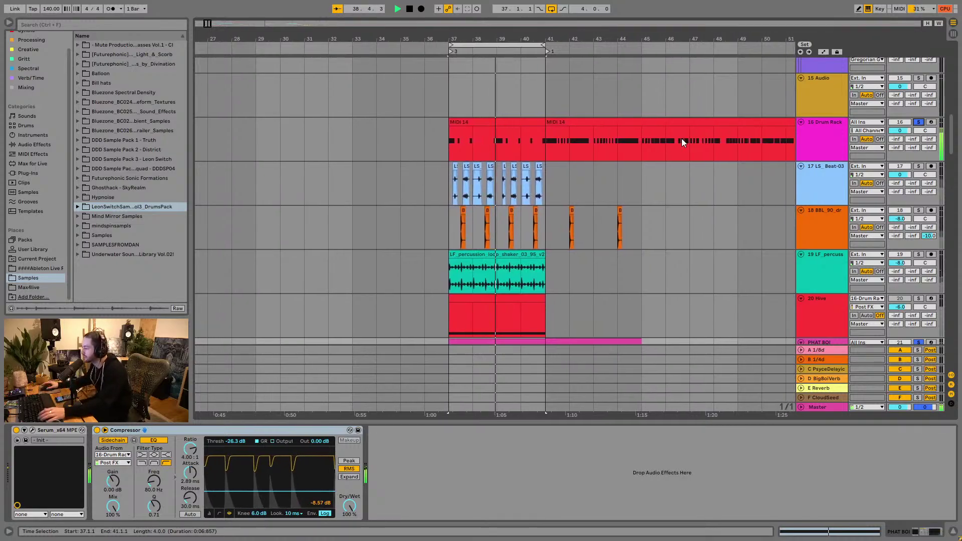
Step: Add tracks 18 BBL_90 and 19 LF_percussion to the solo and lower the BBL_90 volume to -10.0 dB
click(918, 210)
key(space)
key(space)
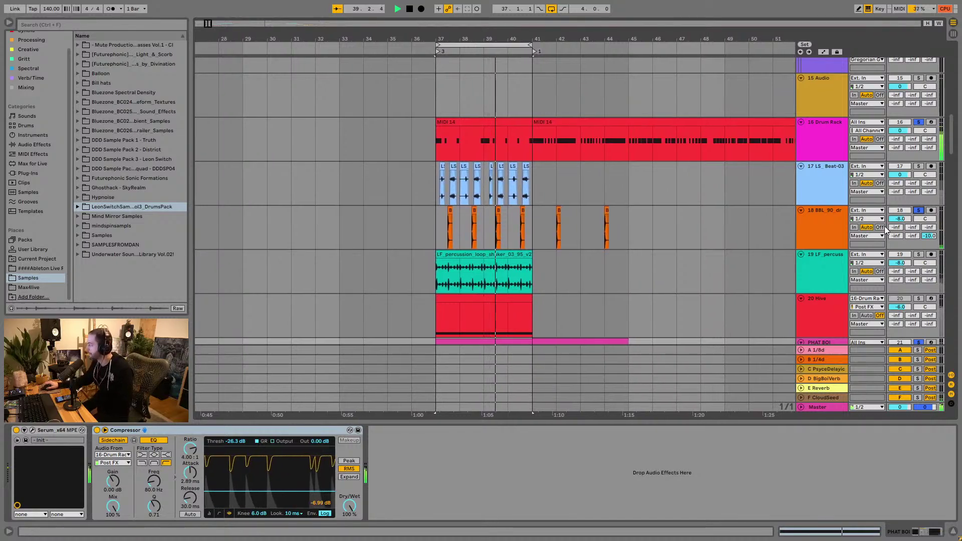
scroll(903, 217, down, 2)
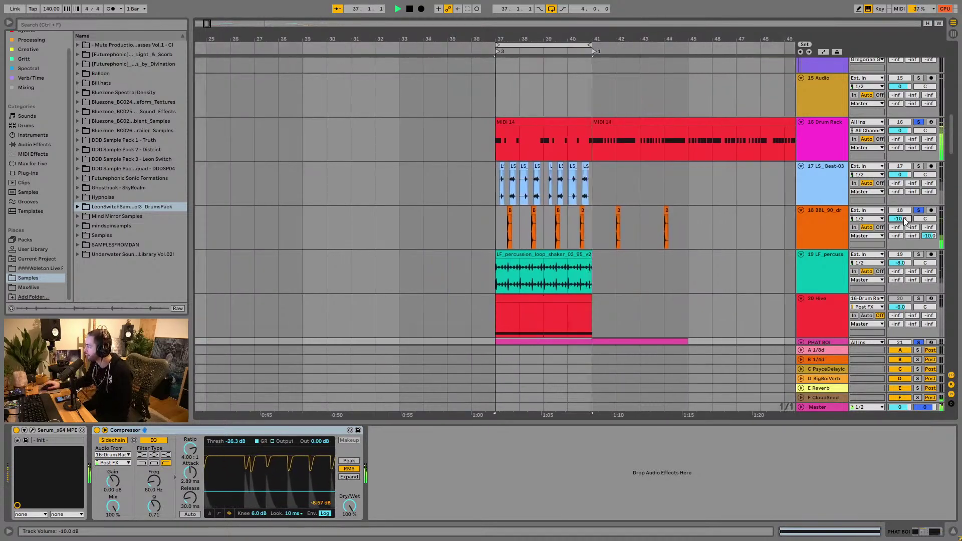
click(920, 255)
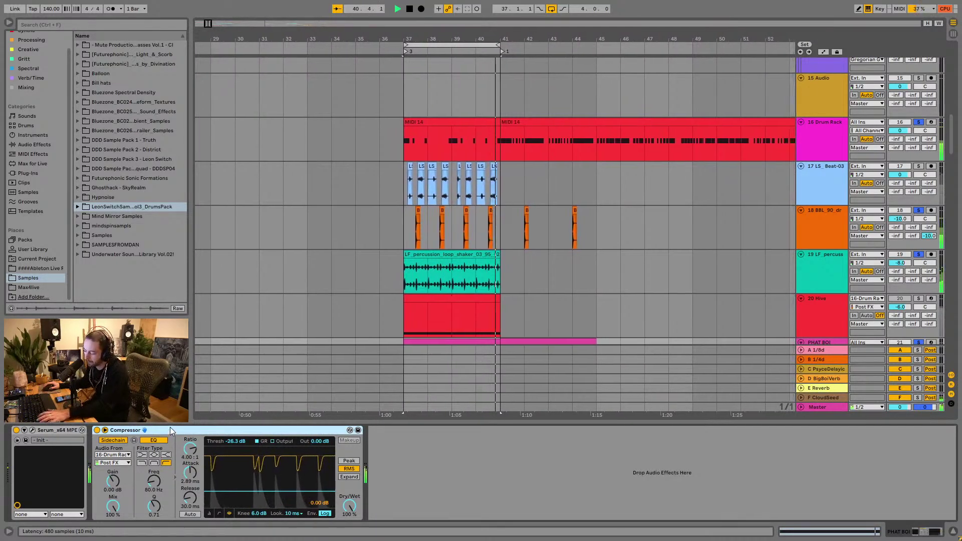
Step: Duplicate the PHAT BOI sidechain Compressor and set the copy's audio source to the 18-BBL 90 drum loop track
key(ctrl+d)
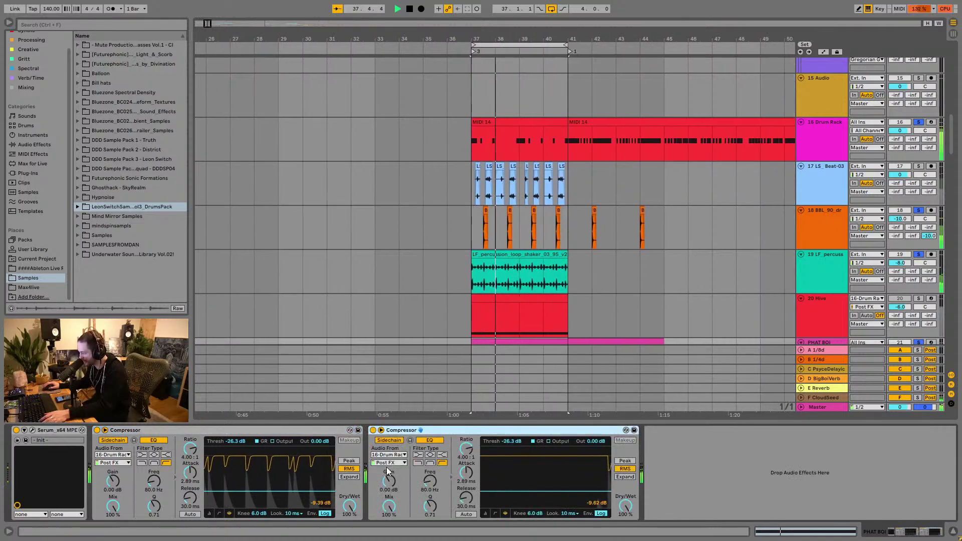
click(388, 455)
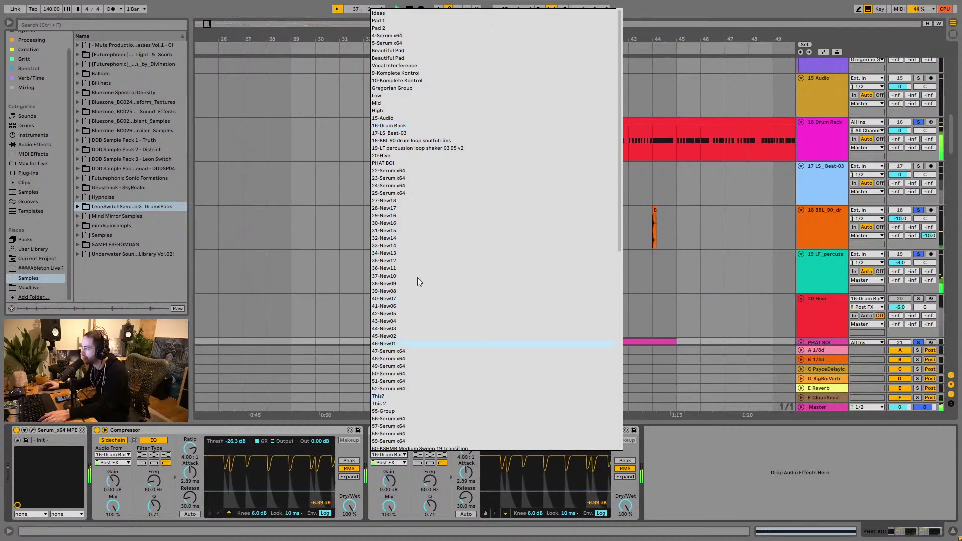
key(Escape)
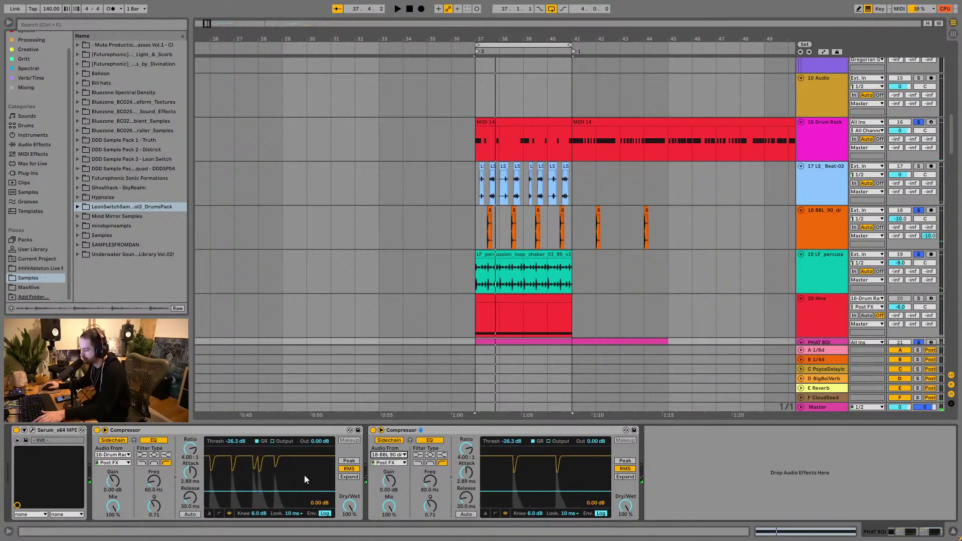
Step: Set the arrangement grid to 1/8 triplets and measure the duration of one grid division on the shaker track before bar 37
right_click(596, 308)
click(667, 390)
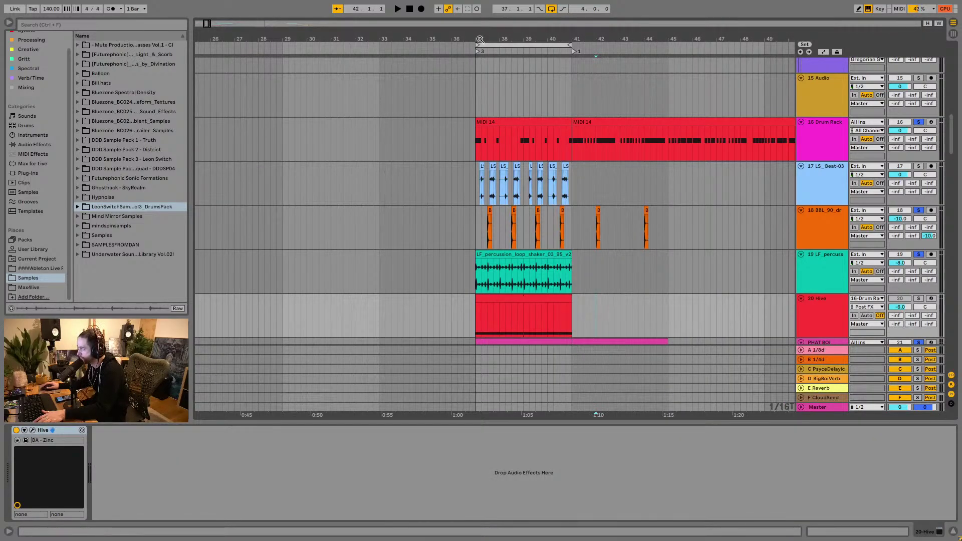
drag(480, 39, 474, 104)
click(443, 279)
right_click(444, 278)
click(453, 381)
right_click(421, 287)
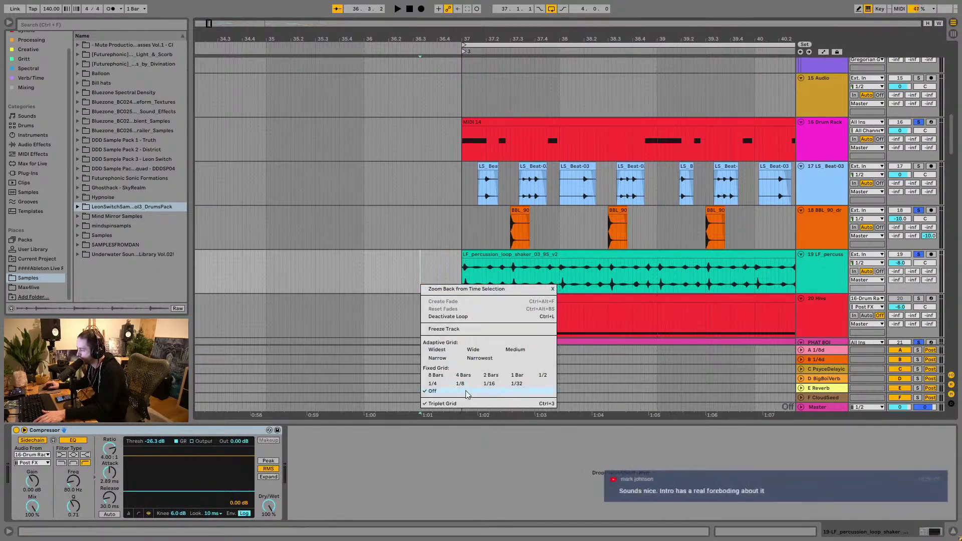
click(435, 383)
right_click(438, 273)
click(485, 373)
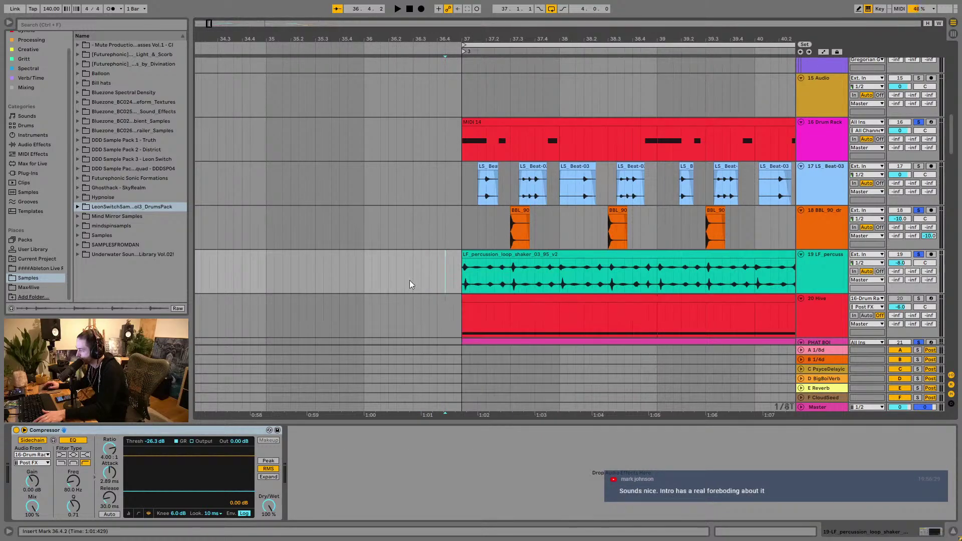
drag(429, 277, 437, 278)
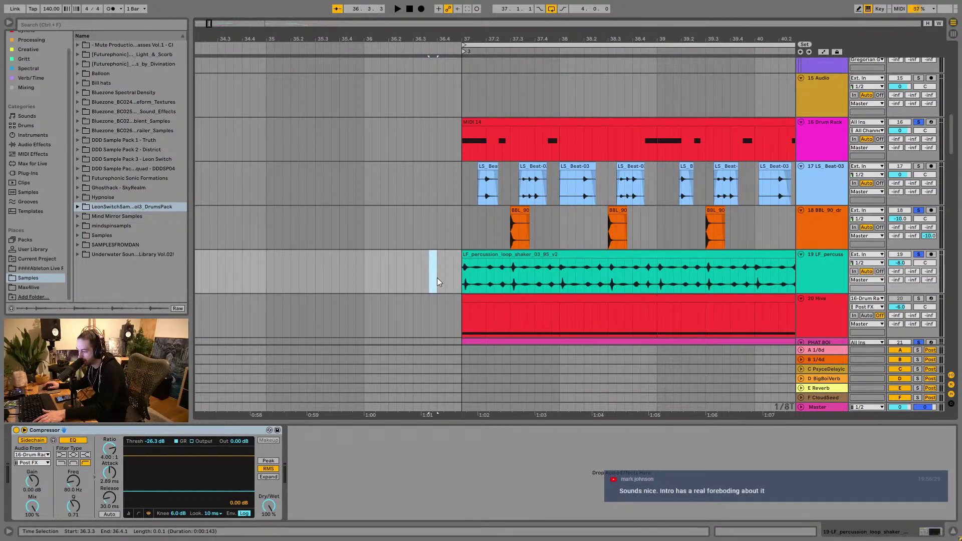
Step: Set the release of the shaker track's sidechain Compressor to 140 ms and play the loop
click(109, 497)
text(1)
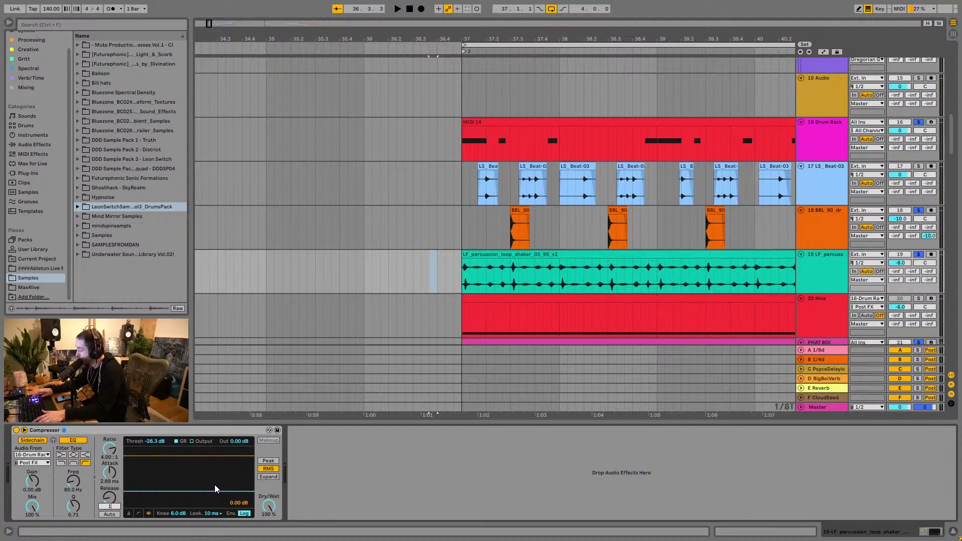
text(40)
key(Return)
key(space)
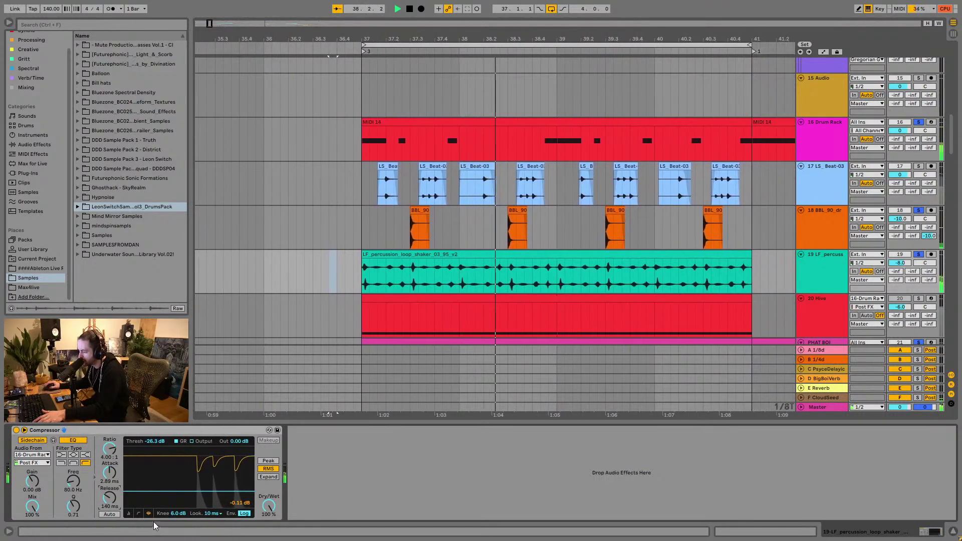
Step: Set the shaker Compressor's release to 70 ms and audition the soloed loop
click(114, 507)
text(7)
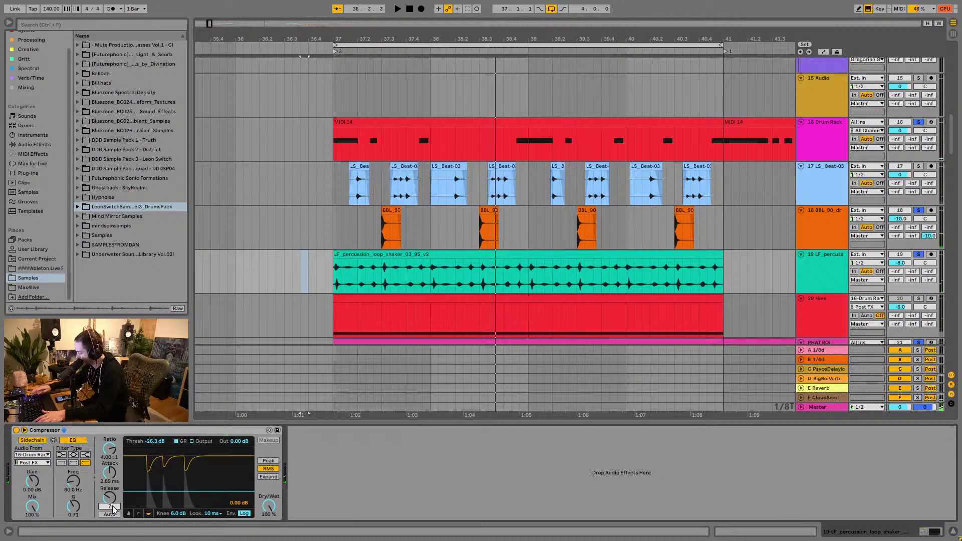
text(0)
key(Return)
key(space)
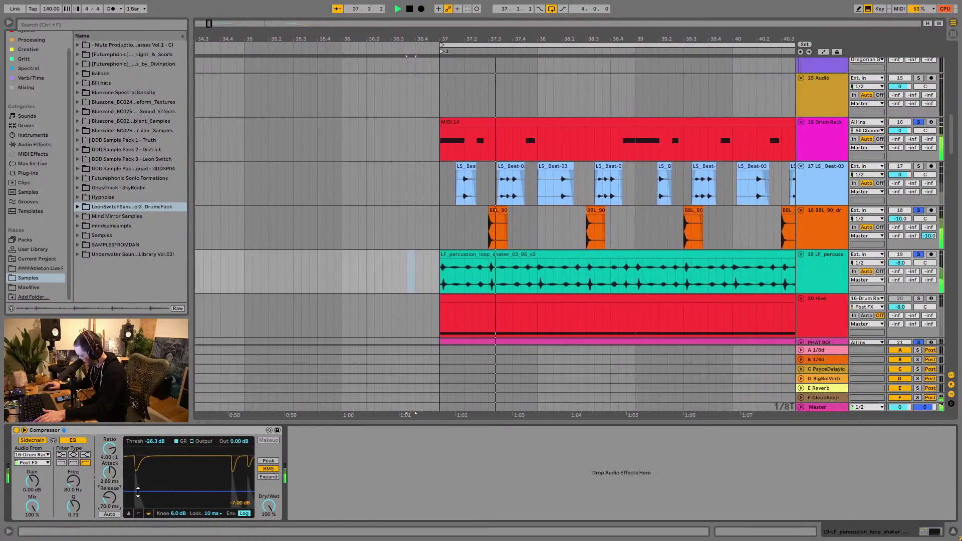
key(space)
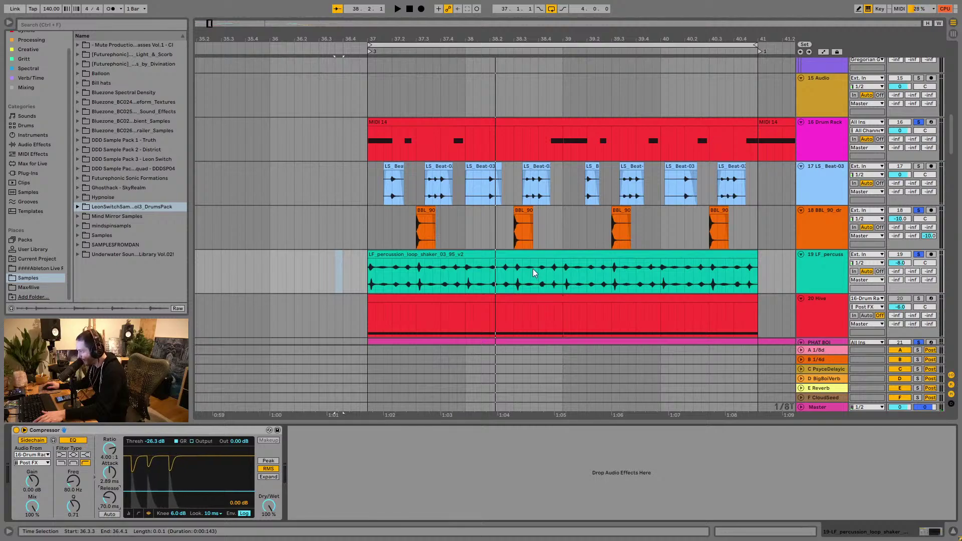
Step: Place the insert marker at 37.1.1 on track 17 LS_Beat-03 and add that track to the solo
click(533, 254)
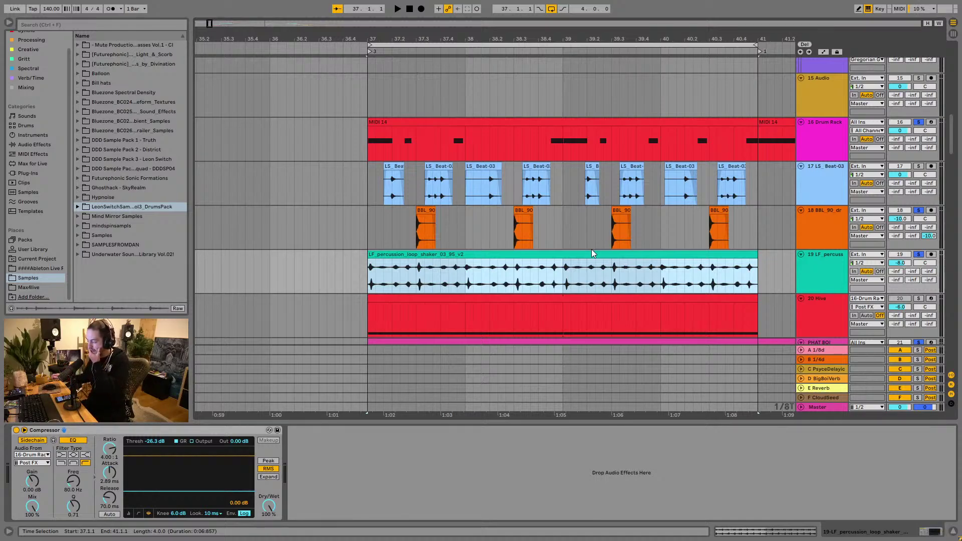
click(366, 183)
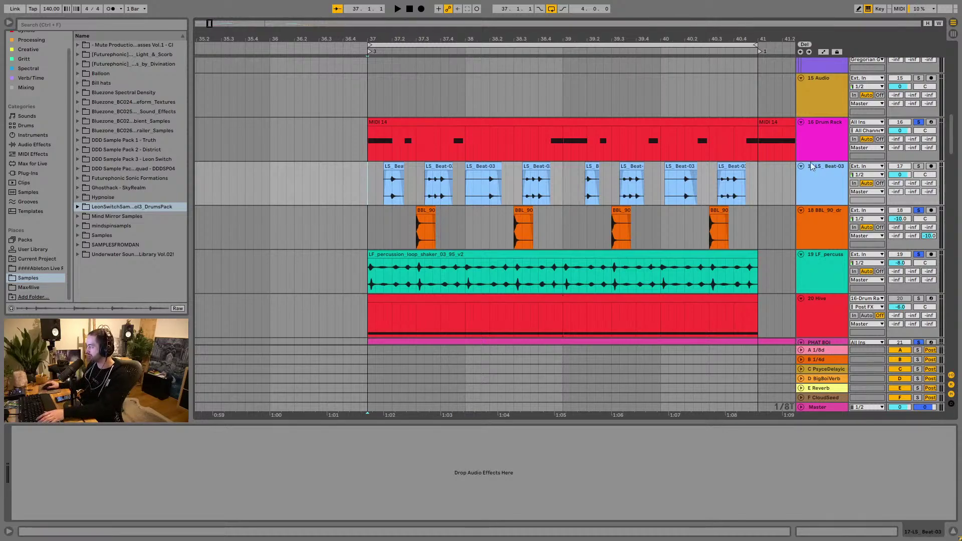
click(918, 166)
scroll(631, 192, down, 1)
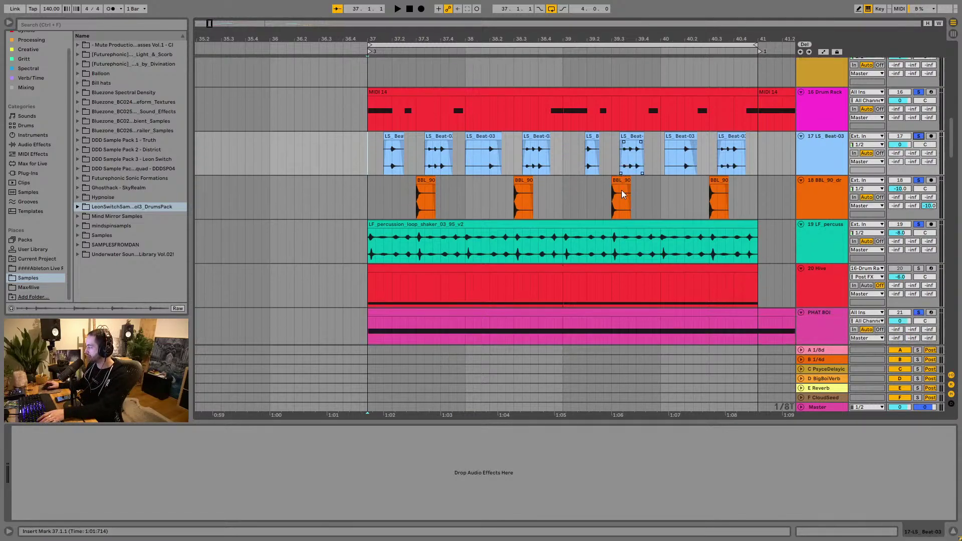
Step: Play only the PHAT BOI bass track from bar 37 to audition it on its own
scroll(621, 190, down, 2)
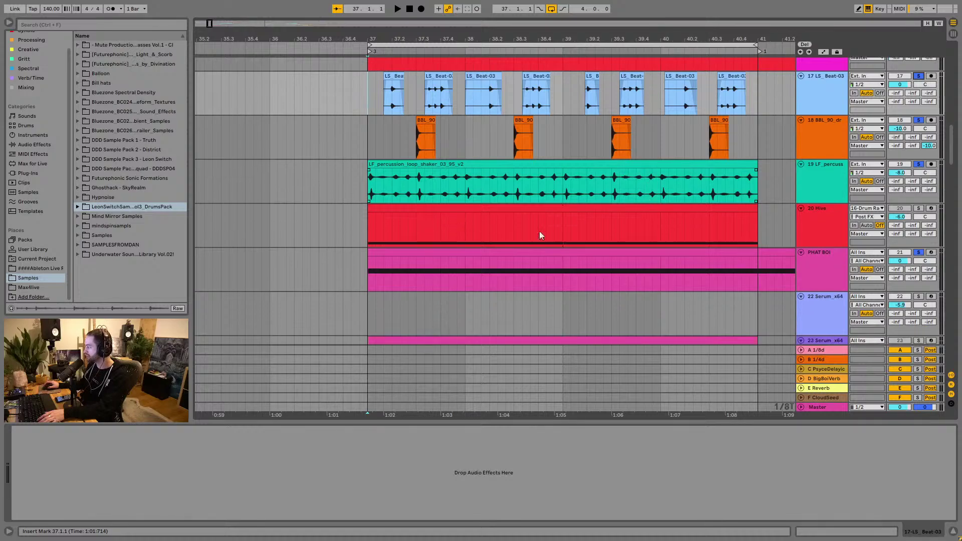
scroll(573, 278, down, 5)
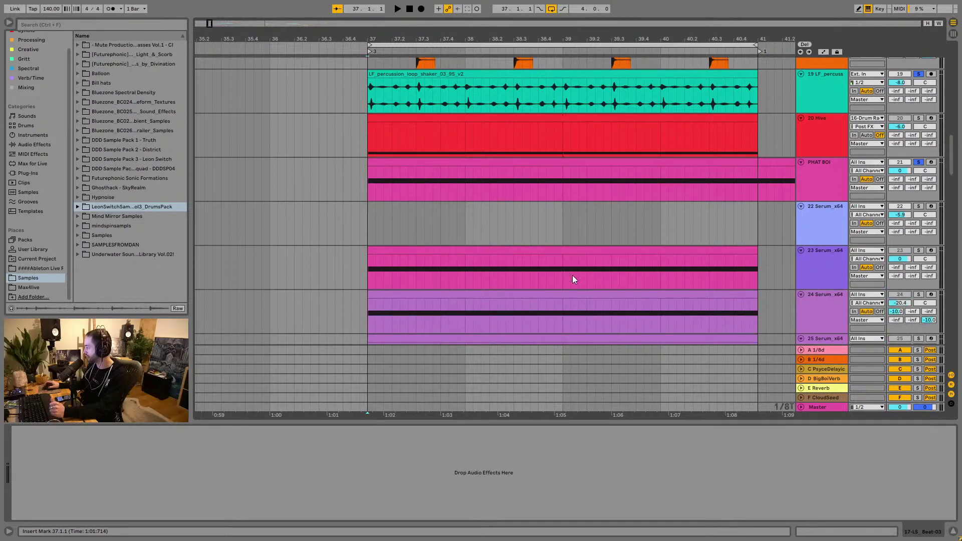
scroll(572, 276, down, 2)
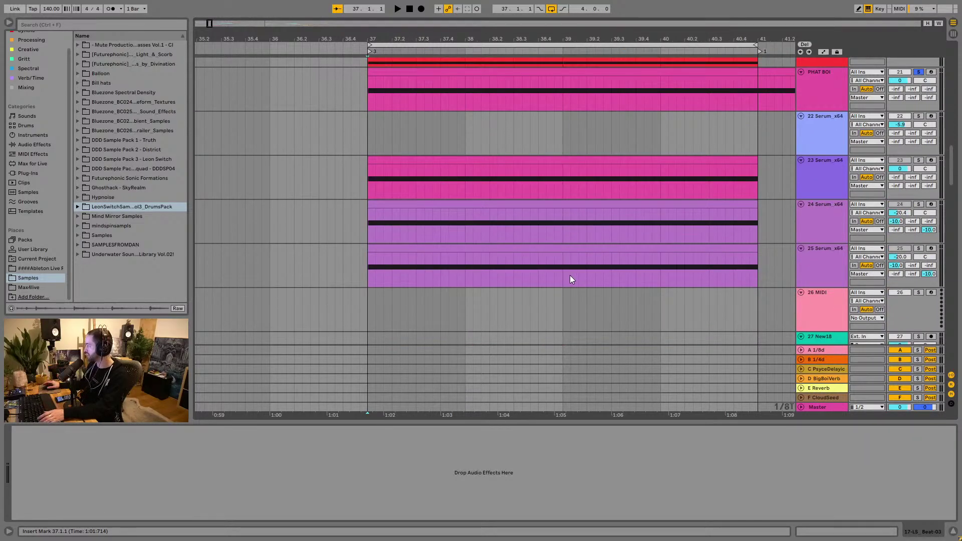
key(space)
scroll(571, 265, up, 6)
scroll(571, 266, up, 2)
key(space)
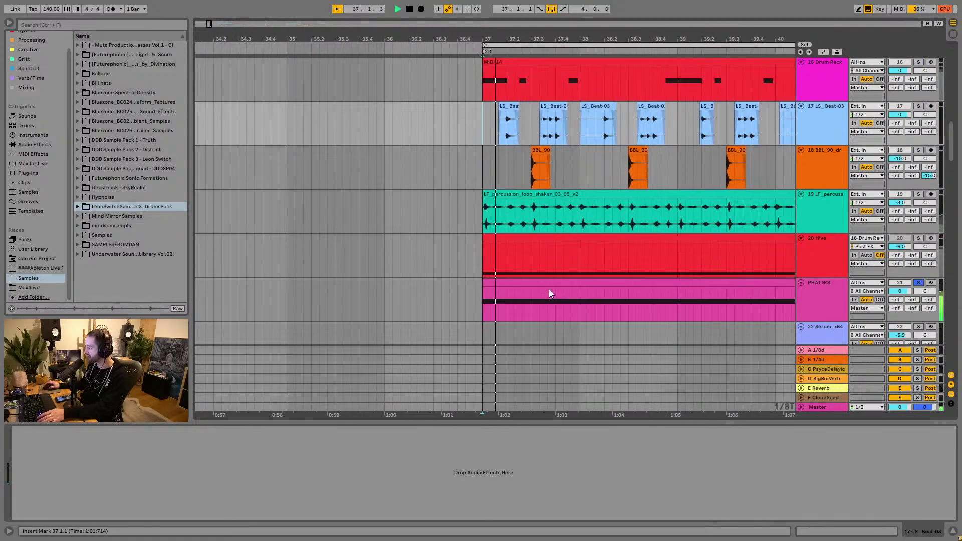
Step: Solo the Drum Rack, LS_Beat-03, BBL_90 and shaker tracks together and play the groove from bar 37
scroll(549, 289, up, 4)
click(917, 153)
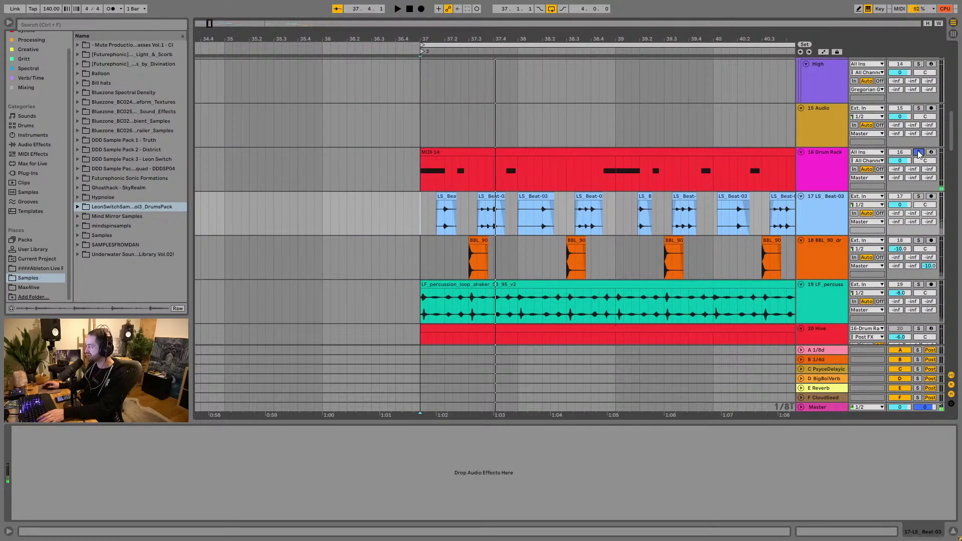
ctrl+click(921, 197)
ctrl+click(918, 240)
ctrl+click(919, 284)
key(space)
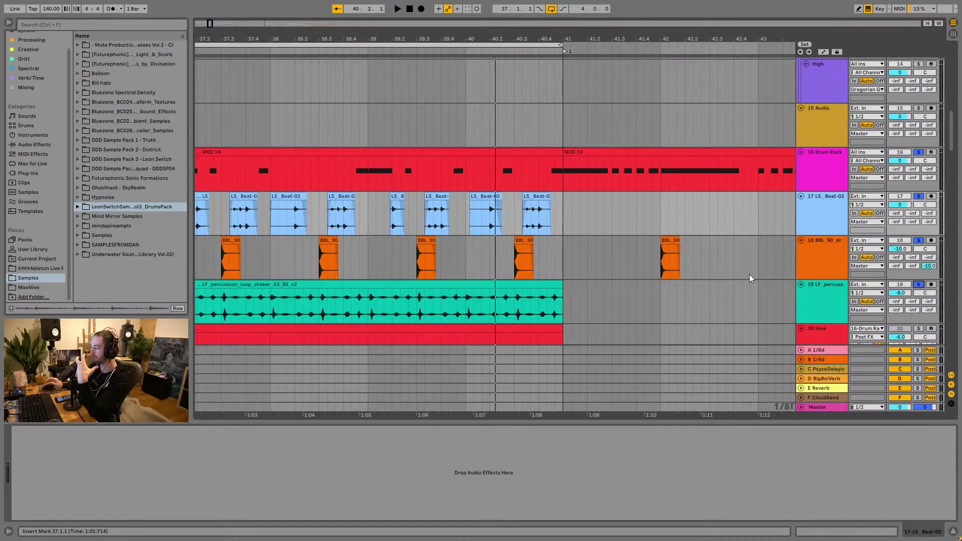
Step: Select the Pad 2 clip spanning bars 17 to 41, solo its track and audition it from bar 17
scroll(746, 260, up, 6)
scroll(745, 250, up, 5)
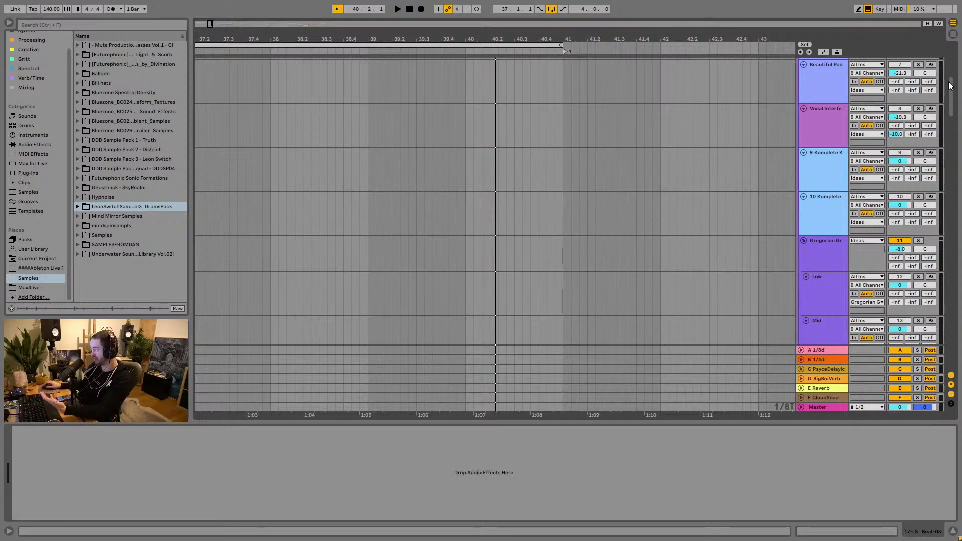
scroll(845, 137, up, 6)
click(514, 152)
click(515, 157)
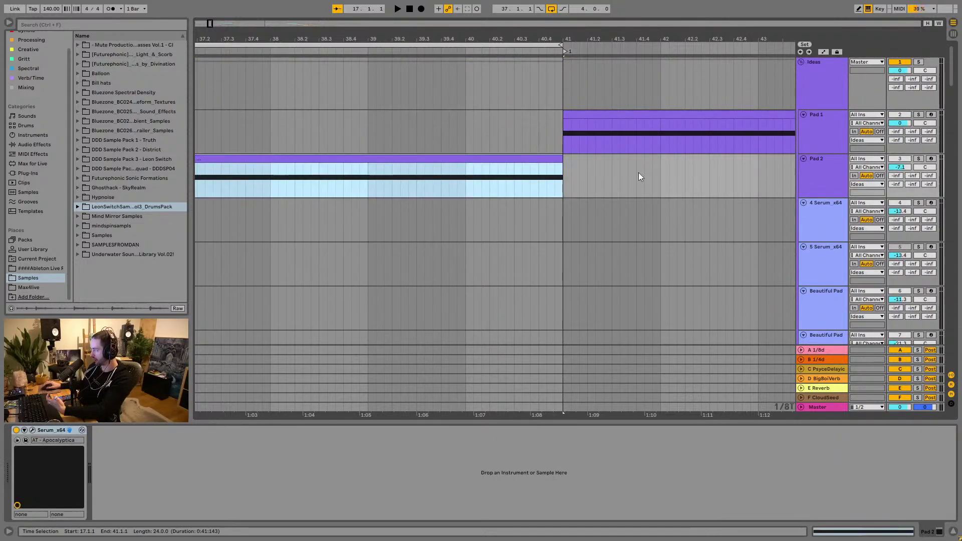
click(919, 159)
key(space)
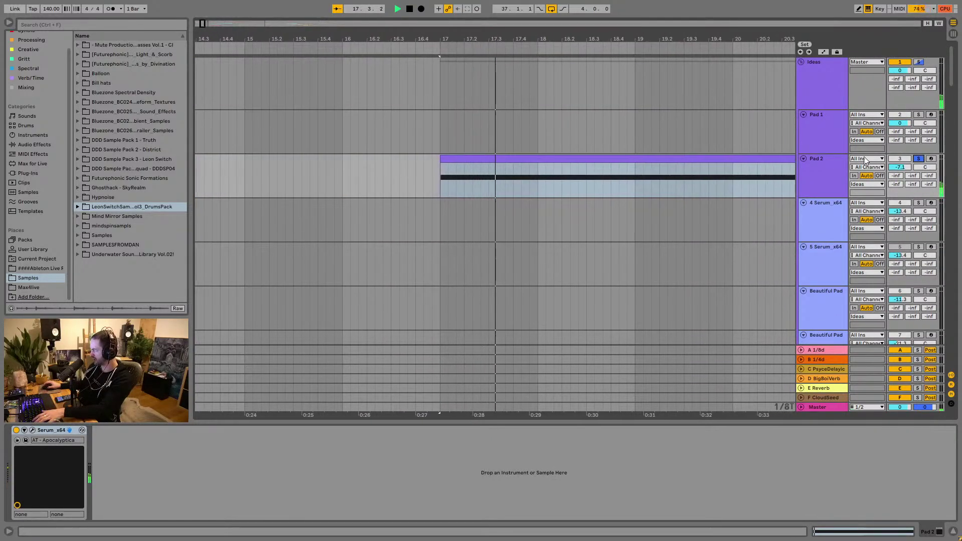
key(minus)
scroll(519, 216, down, 2)
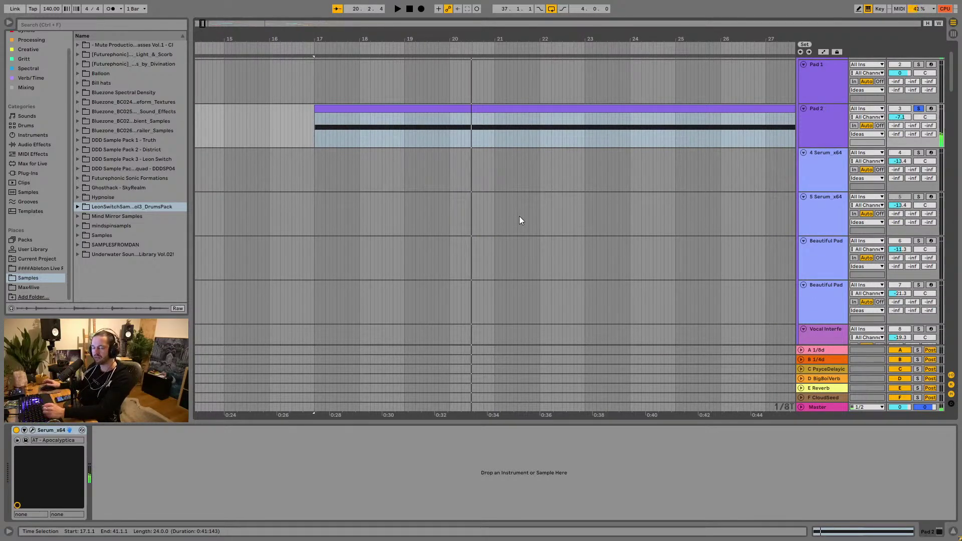
Step: Move the long Drum Rack clip from bar 41 to bar 81 and set the arrangement grid to 2/1
drag(616, 39, 386, 36)
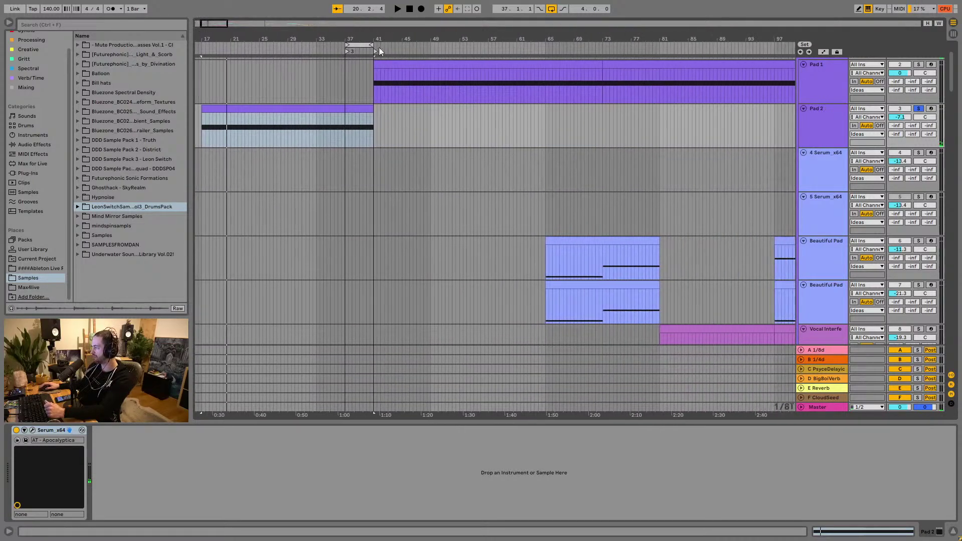
scroll(366, 86, down, 3)
scroll(515, 133, up, 3)
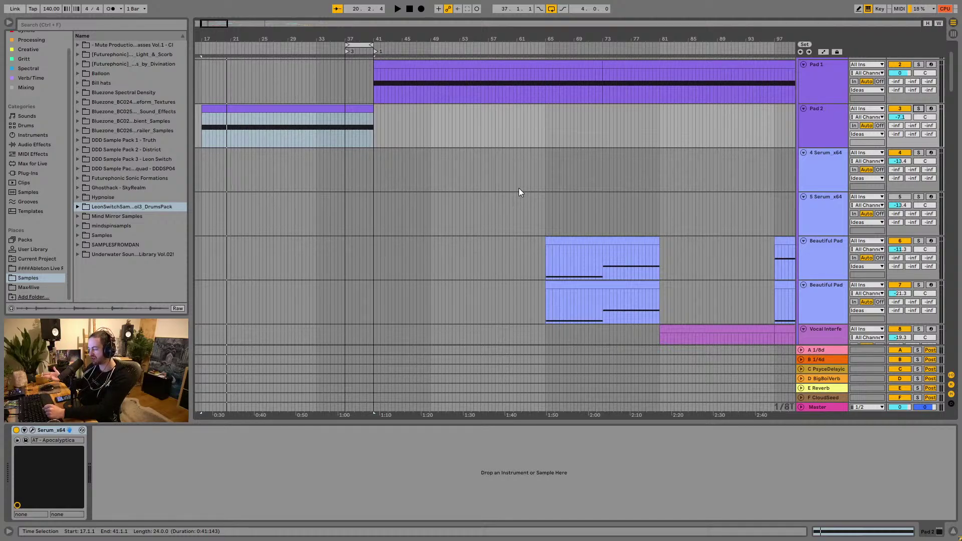
scroll(518, 188, down, 12)
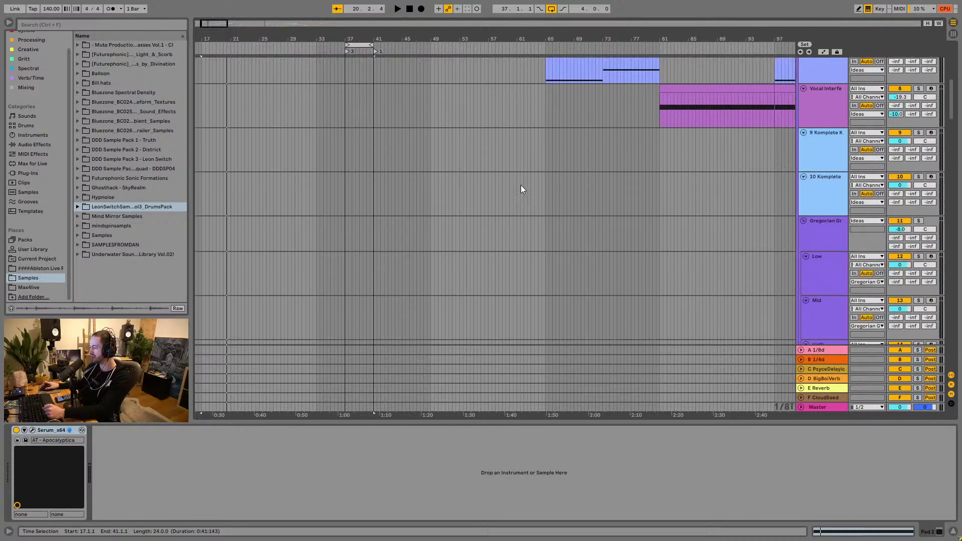
scroll(522, 189, down, 3)
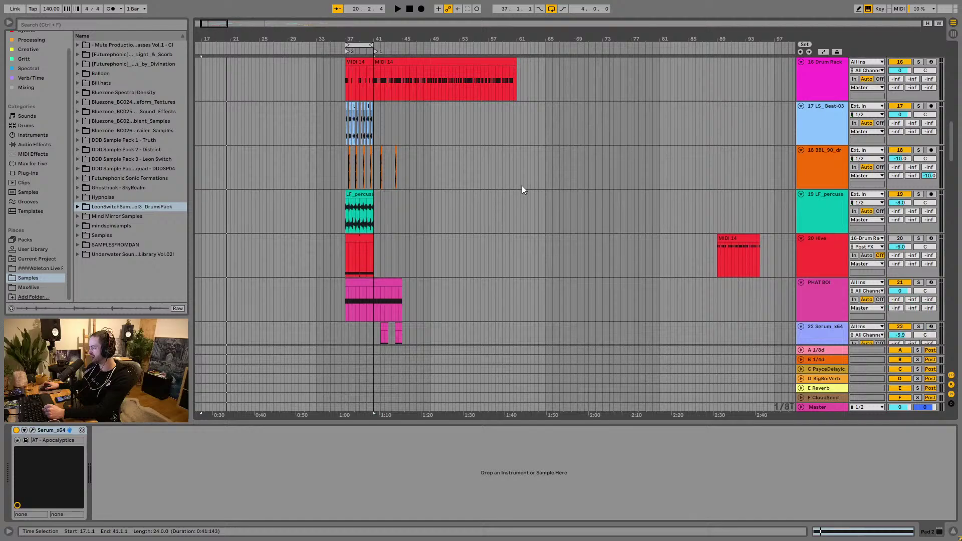
scroll(523, 189, down, 1)
scroll(524, 189, up, 1)
drag(411, 82, 694, 83)
right_click(647, 96)
click(732, 170)
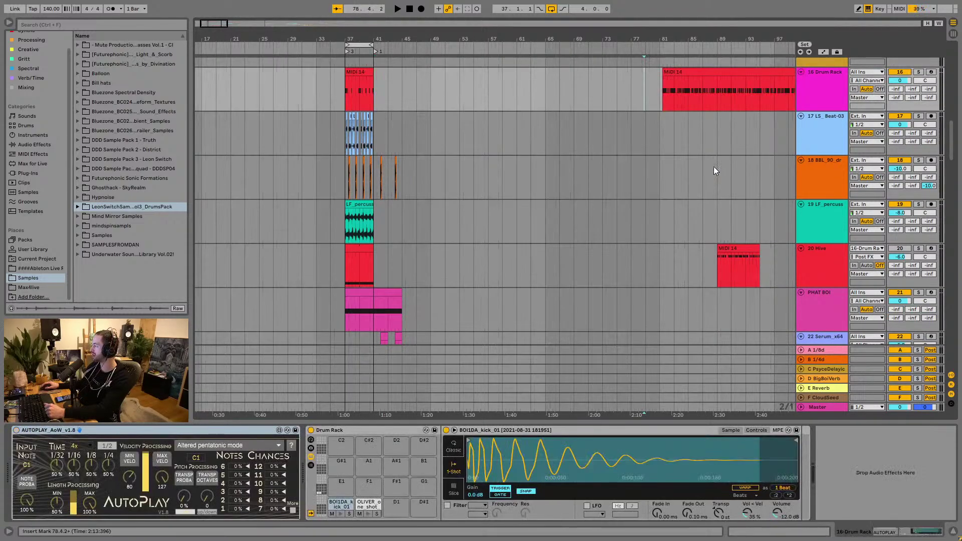
click(686, 76)
click(615, 91)
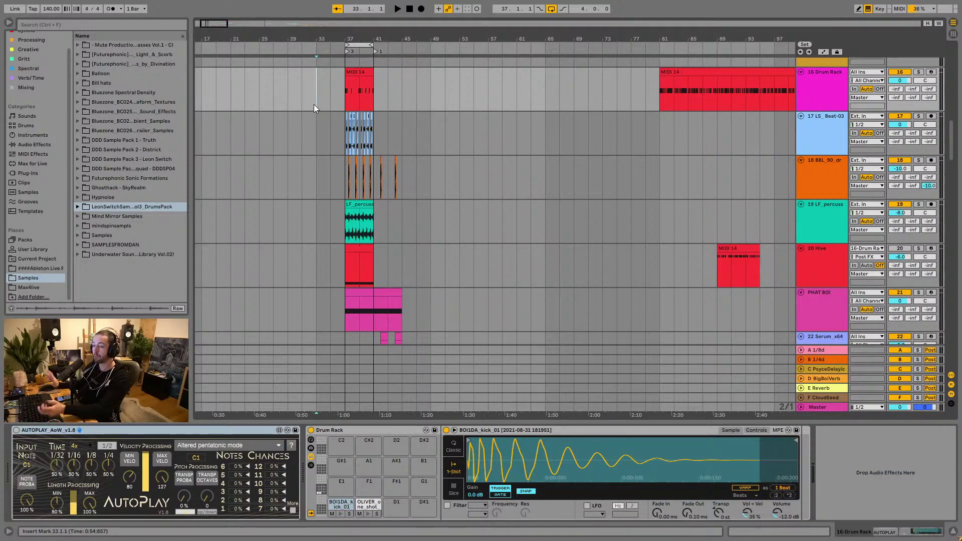
Step: Select the Pad 1 clip starting at bar 41, solo its track and play it
scroll(323, 105, up, 10)
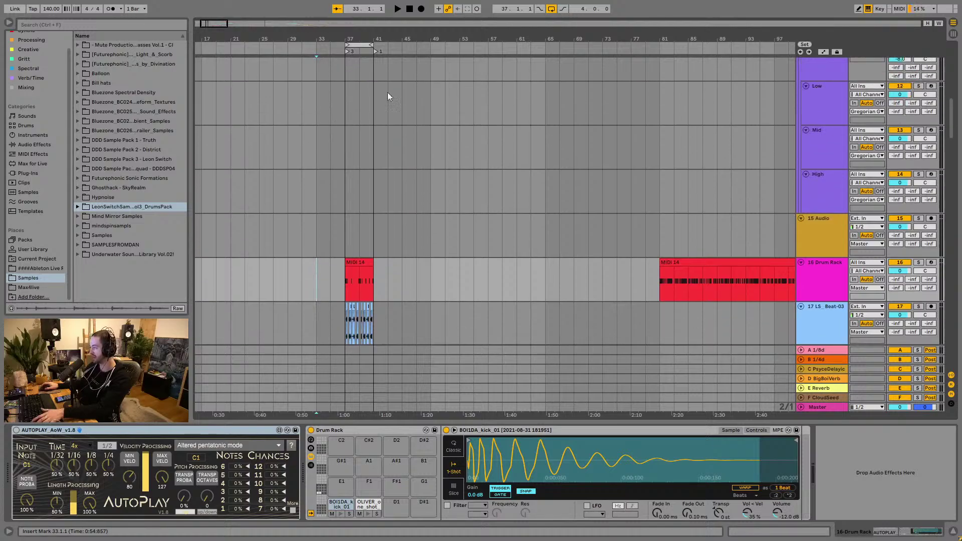
scroll(948, 137, up, 15)
click(403, 118)
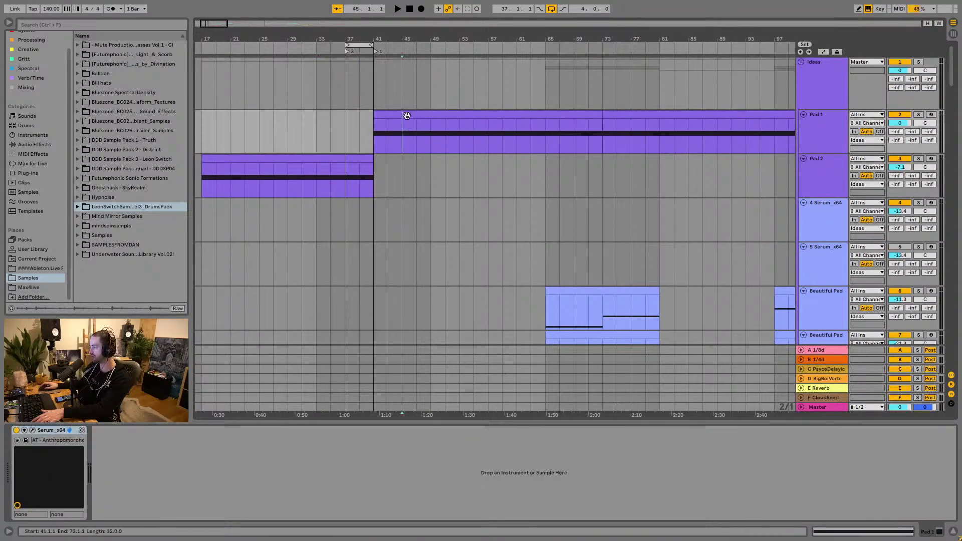
key(space)
click(918, 114)
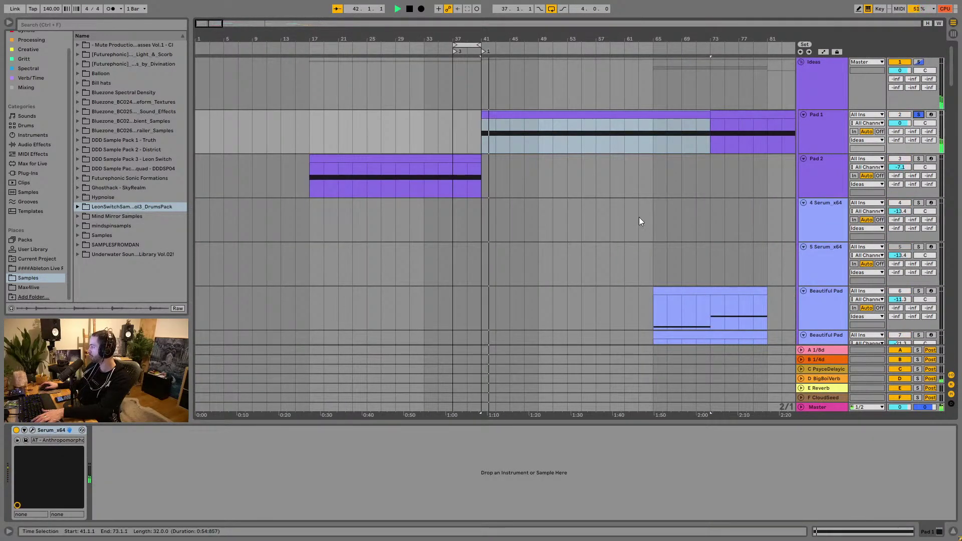
Step: Duplicate the four-bar Drum Rack clip at bar 37 three times to fill up to bar 53
scroll(564, 310, down, 6)
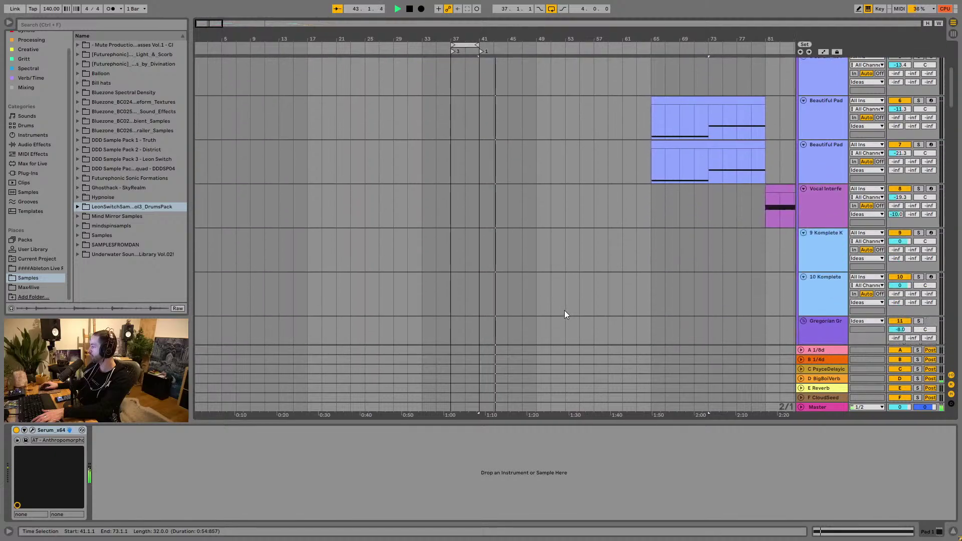
scroll(539, 311, down, 10)
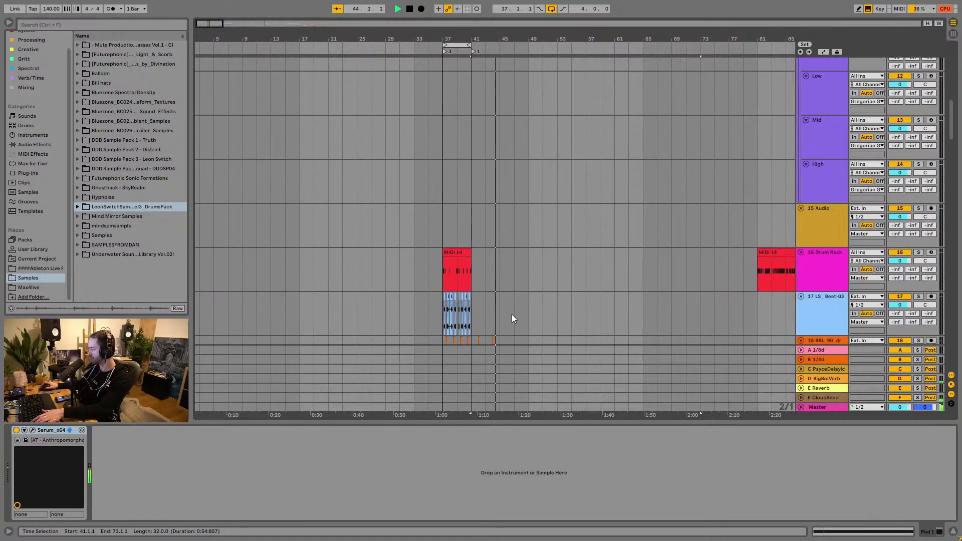
click(450, 212)
key(ctrl+d)
key(ctrl+d)
key(ctrl+d)
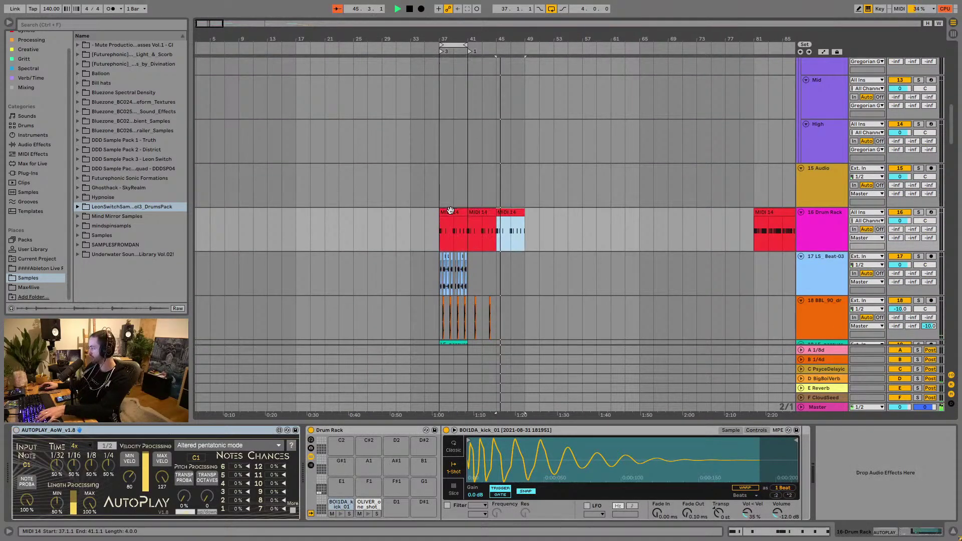
Step: Duplicate the four-bar LS_Beat-03 pattern from bar 37 three times to fill up to bar 53
click(458, 276)
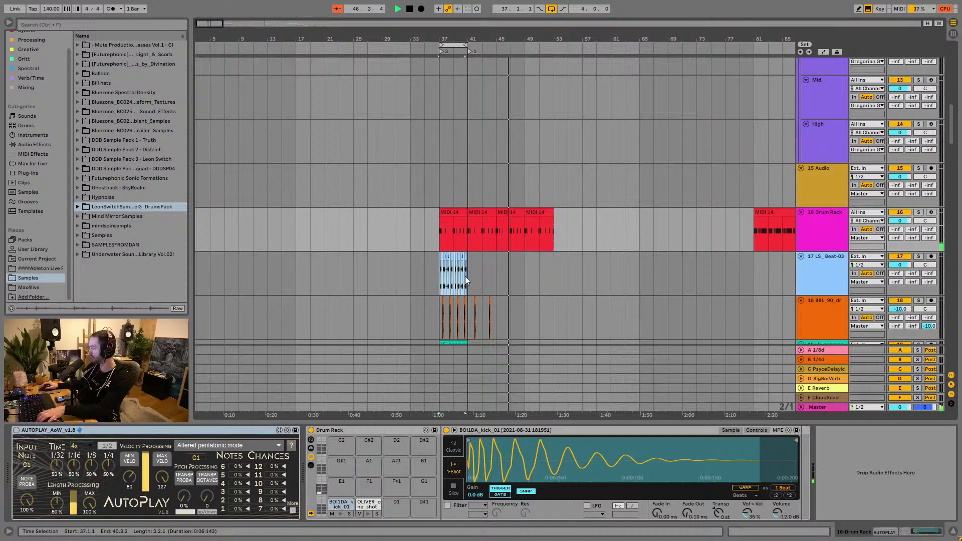
key(ctrl+d)
key(ctrl+d)
key(ctrl+d)
drag(439, 310, 467, 308)
key(ctrl+d)
key(ctrl+d)
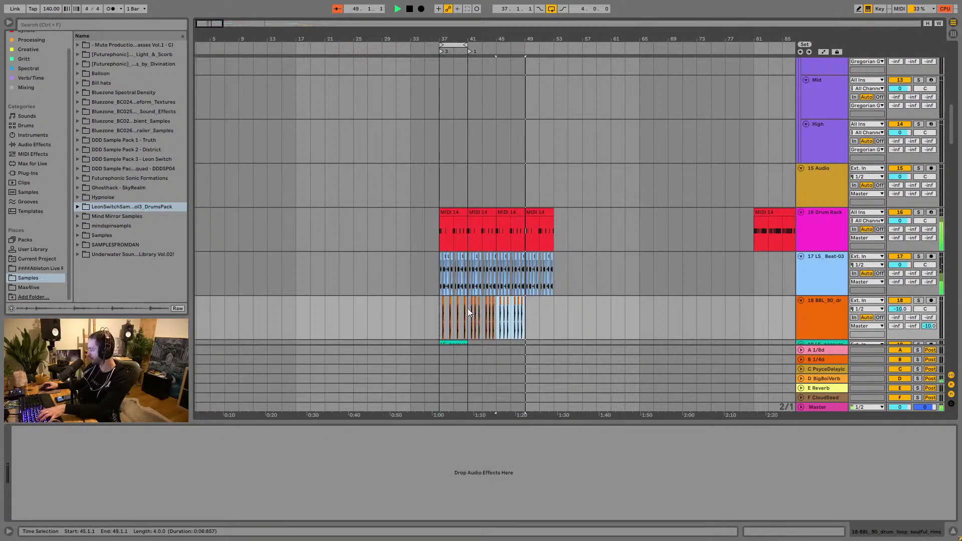
key(ctrl+z)
key(ctrl+z)
key(ctrl+z)
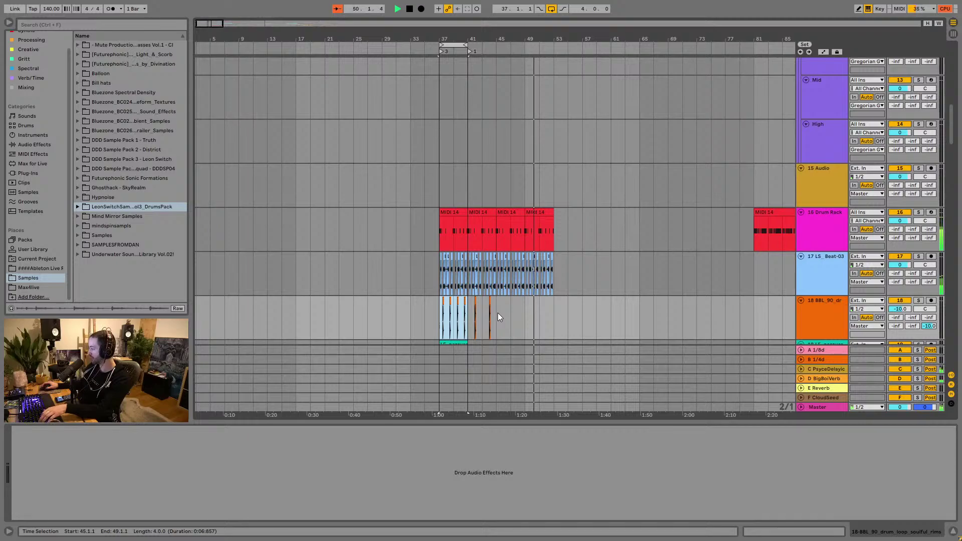
key(ctrl+d)
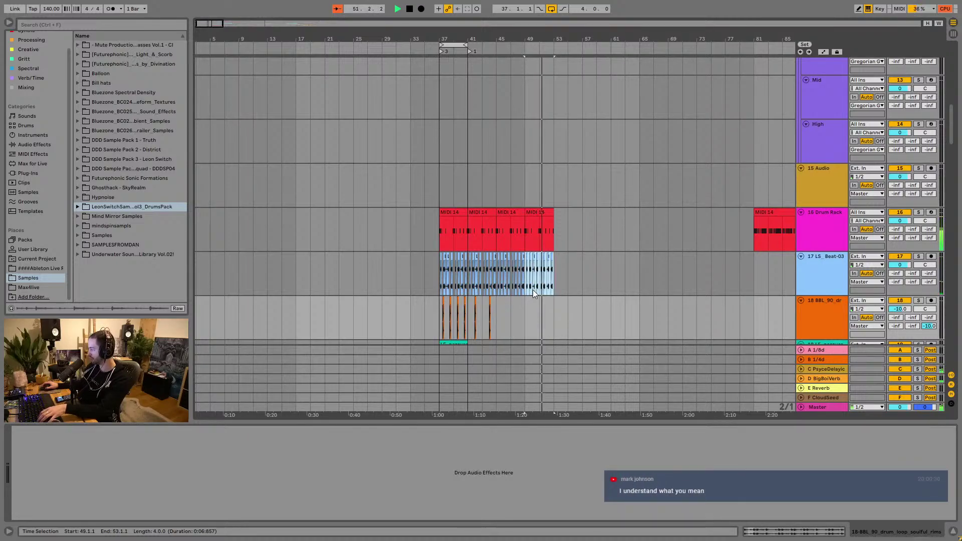
Step: Clear the BBL_90 track from bar 41 to 47 and duplicate its bars 37 to 41 three times, up to bar 53
drag(470, 309, 505, 305)
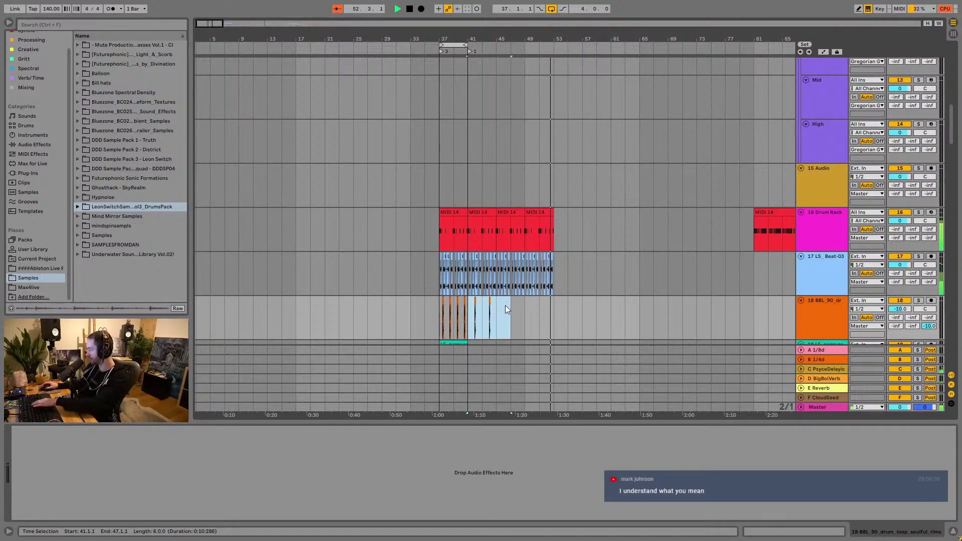
key(Delete)
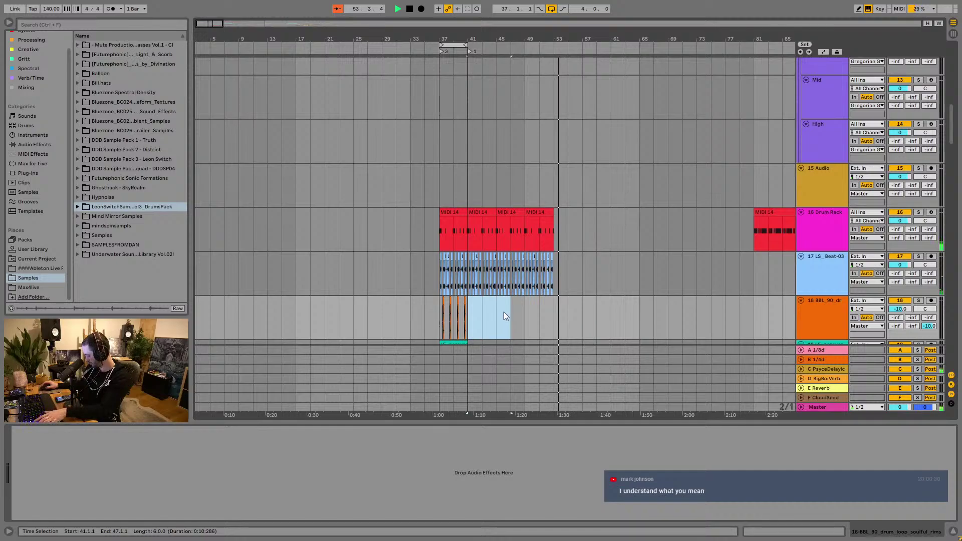
click(441, 316)
key(ctrl+d)
key(ctrl+d)
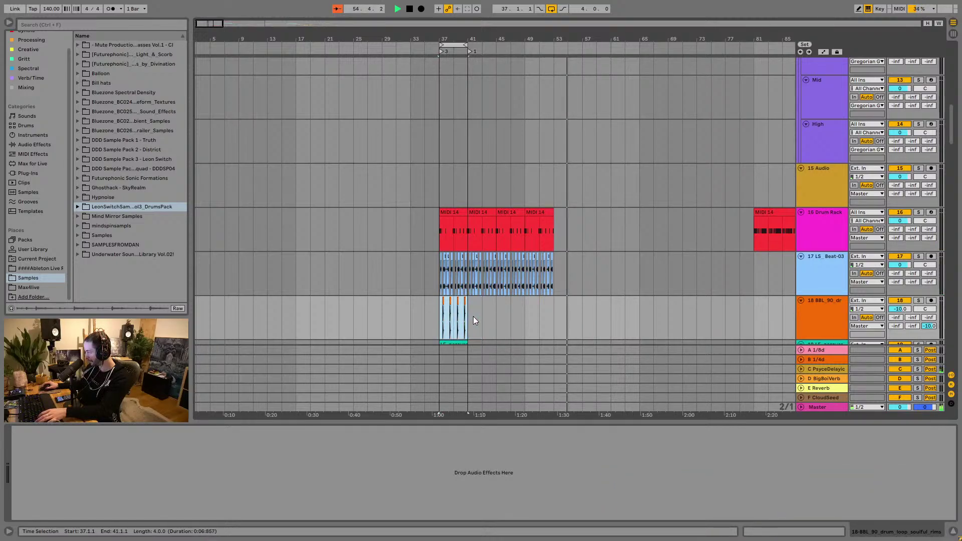
key(ctrl+d)
scroll(473, 317, down, 2)
scroll(467, 319, down, 2)
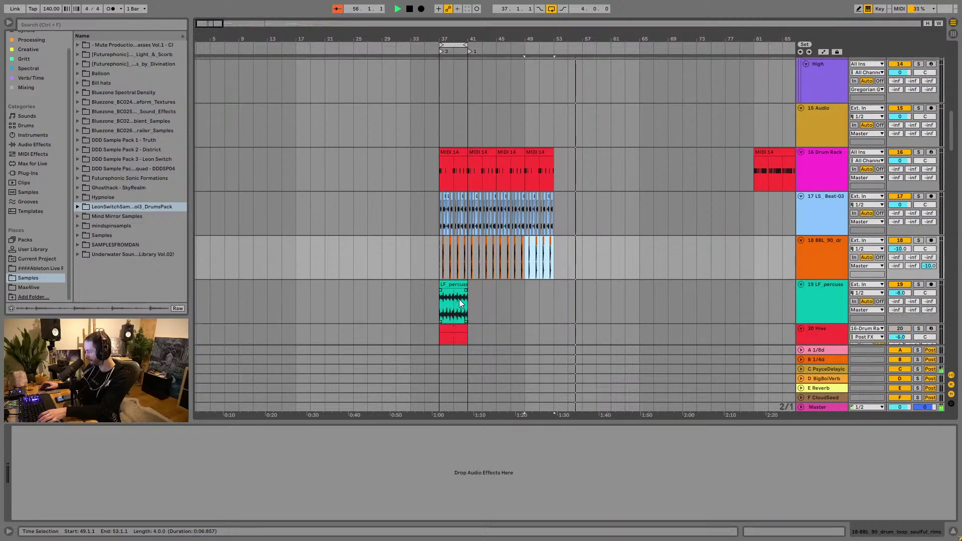
Step: Duplicate bars 37 to 53 of the Drum Rack, LS_Beat-03 and BBL_90 tracks once and extend the loop to 32 bars
click(453, 170)
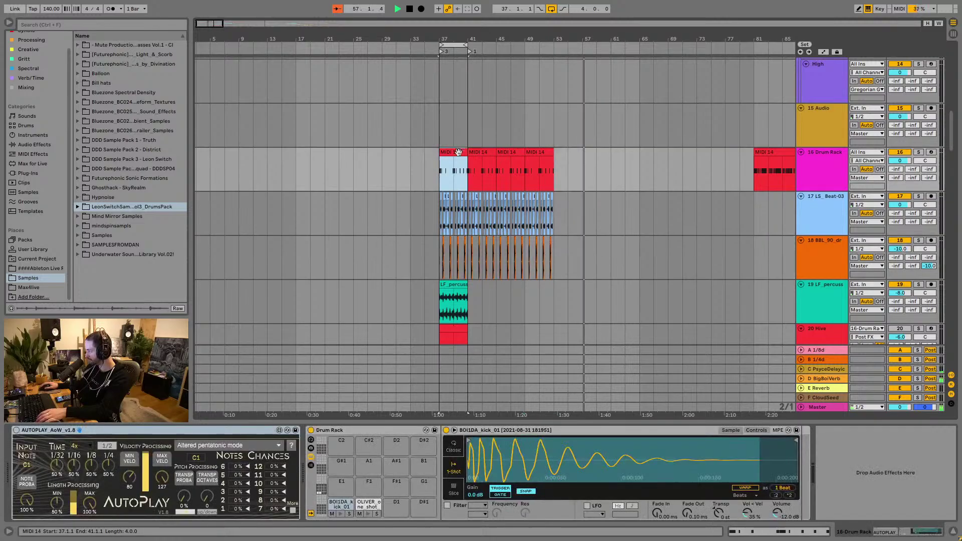
shift+click(554, 267)
key(ctrl+d)
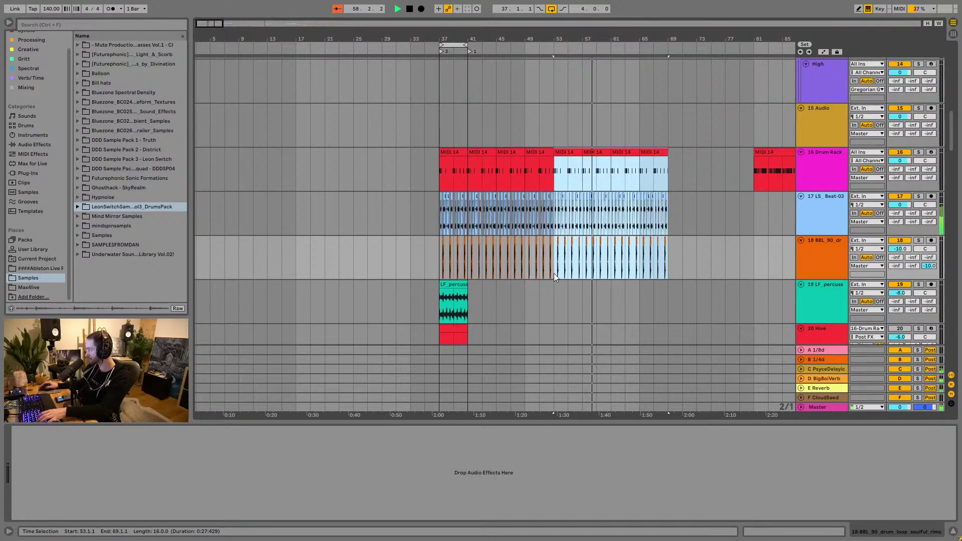
scroll(472, 118, right, 5)
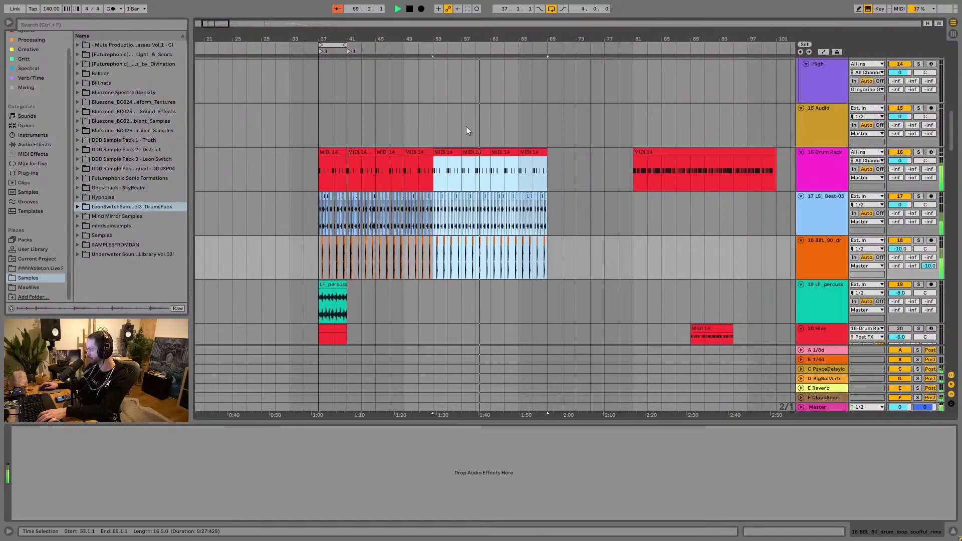
drag(349, 52, 547, 52)
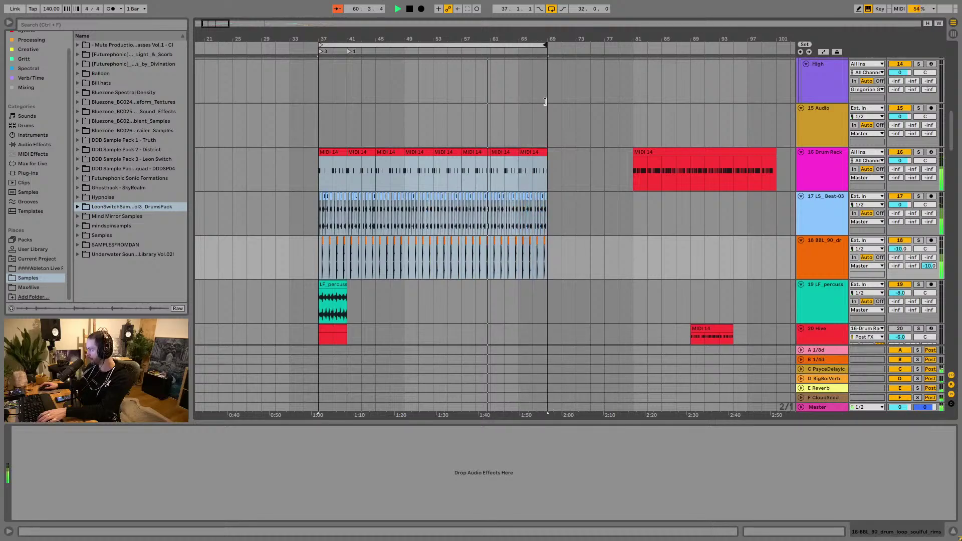
Step: Look through the tracks below the LF_percussion loop down to the old Serum_x64 parts and stop playback
click(334, 300)
scroll(357, 296, down, 3)
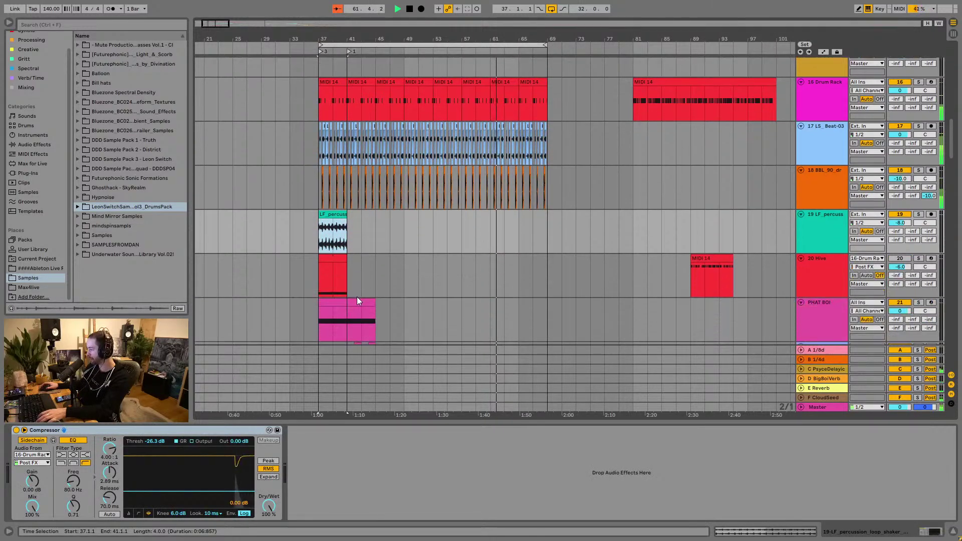
scroll(356, 300, down, 4)
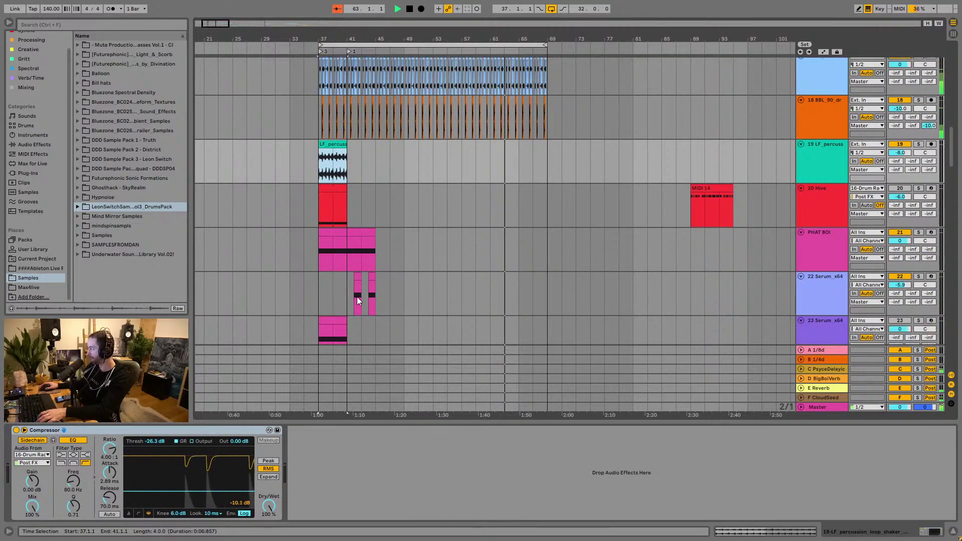
scroll(356, 297, down, 10)
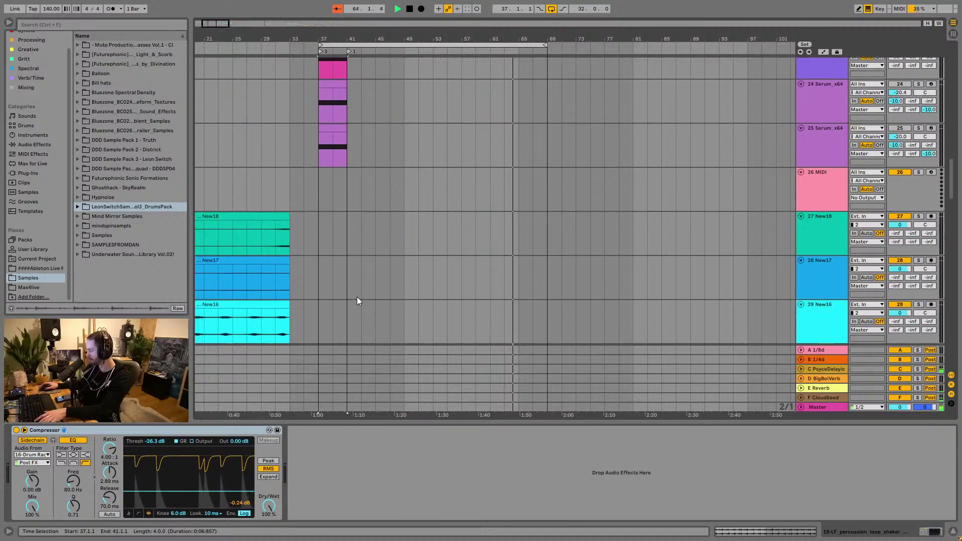
scroll(356, 296, down, 10)
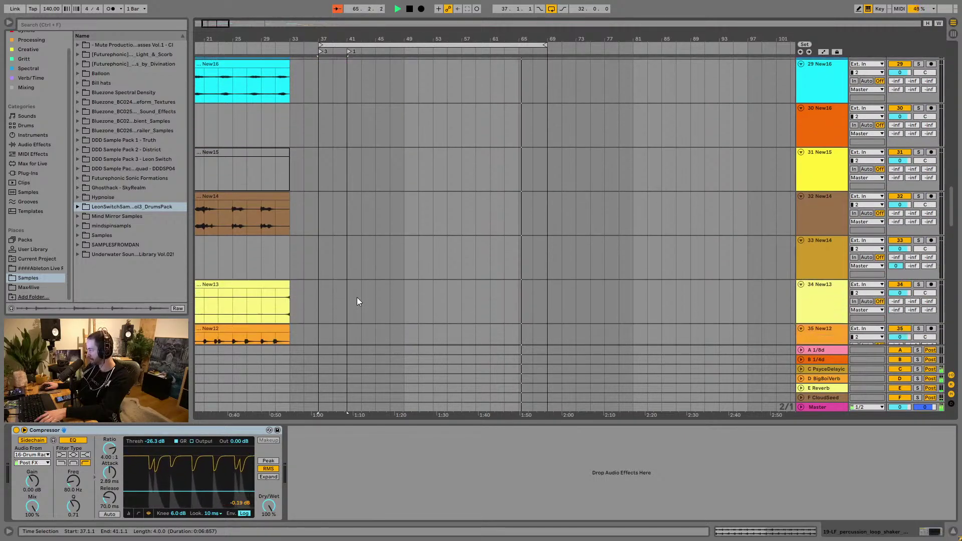
scroll(357, 298, down, 10)
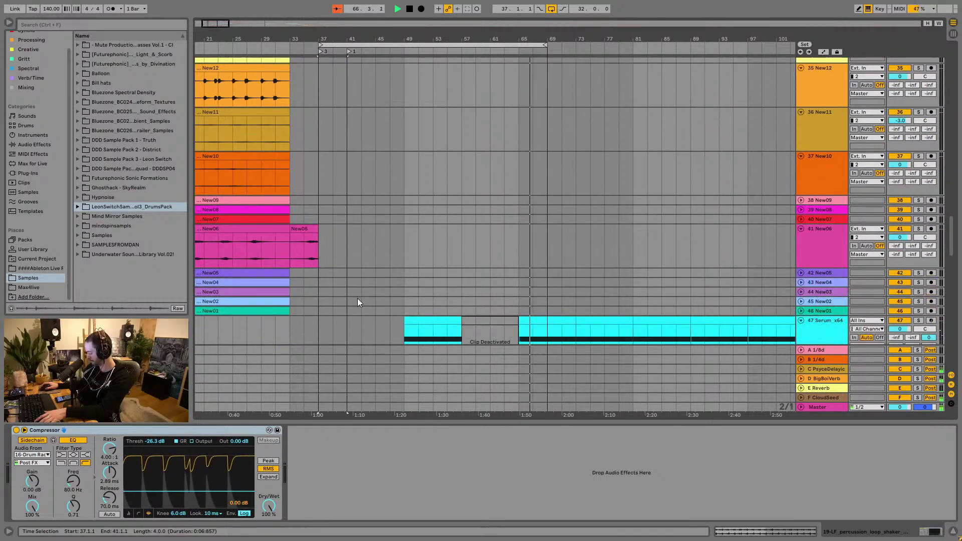
scroll(357, 298, down, 6)
key(space)
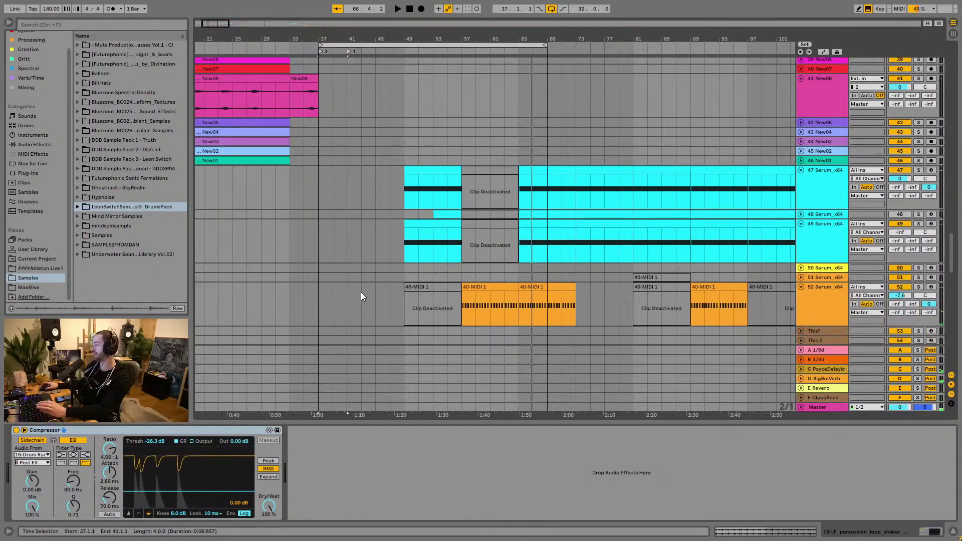
Step: Audition the 52 Serum_x64 clip from bar 65, soloing tracks 49 and 47 with it, and clear the solos
click(531, 286)
key(space)
click(918, 286)
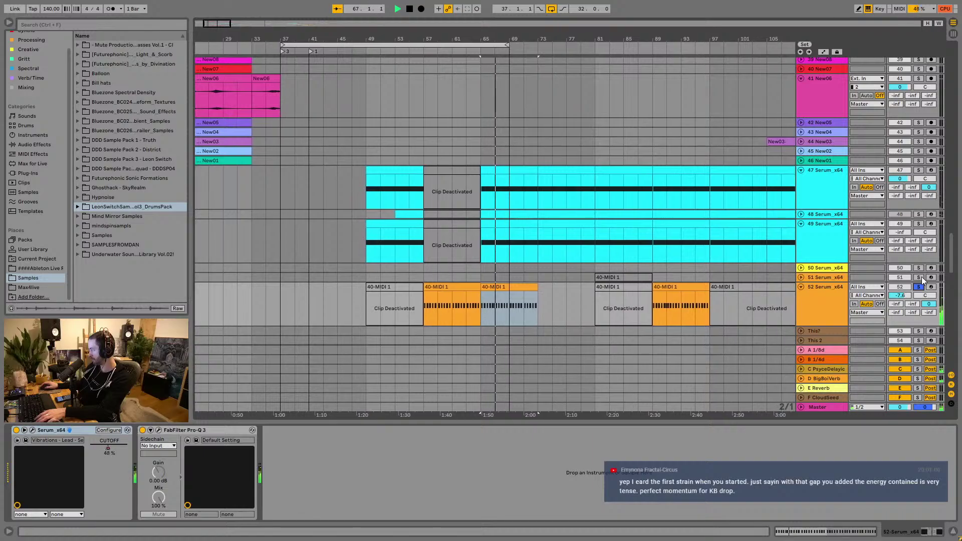
ctrl+click(918, 224)
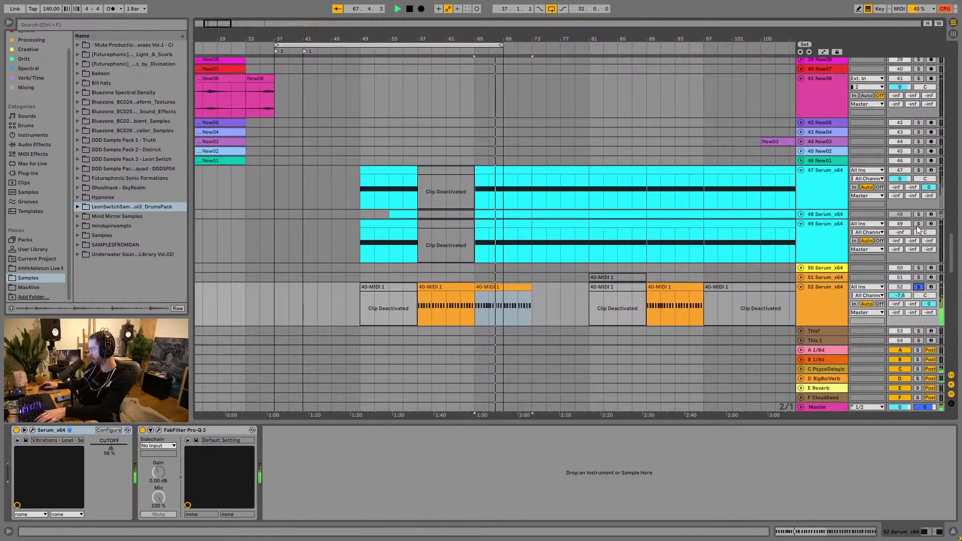
ctrl+click(918, 170)
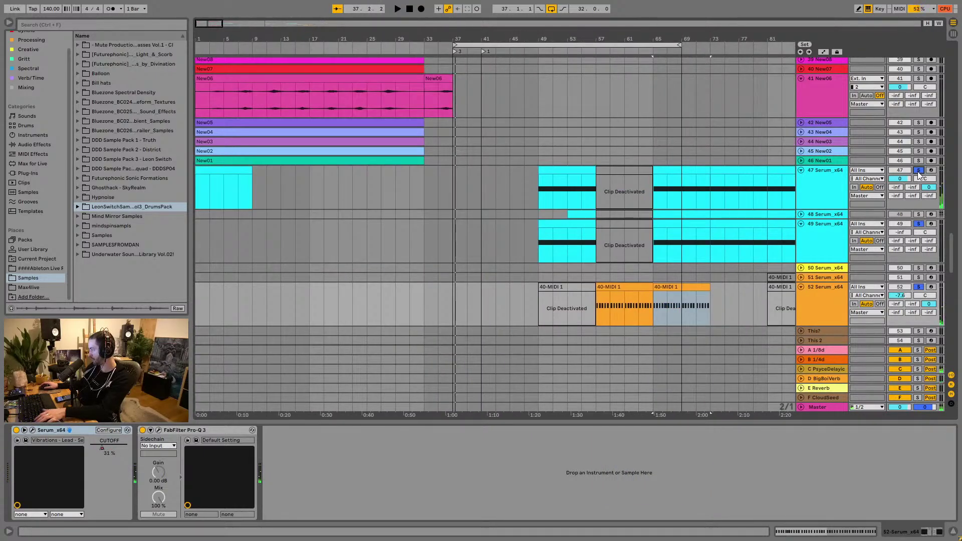
key(space)
click(920, 170)
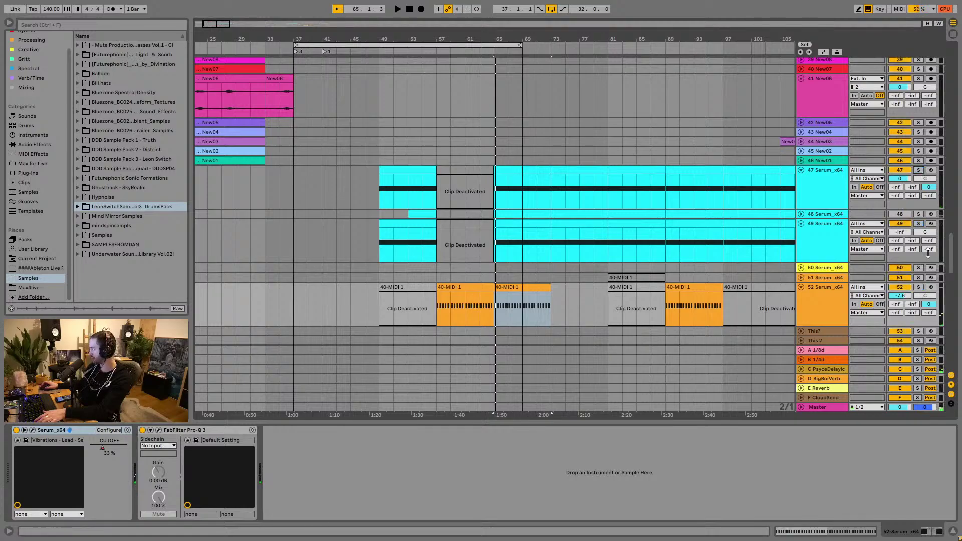
Step: Examine the remaining old parts on the tracks down to 97 Sylenth1 and return to the 47 Serum_x64 track
drag(950, 259, 959, 341)
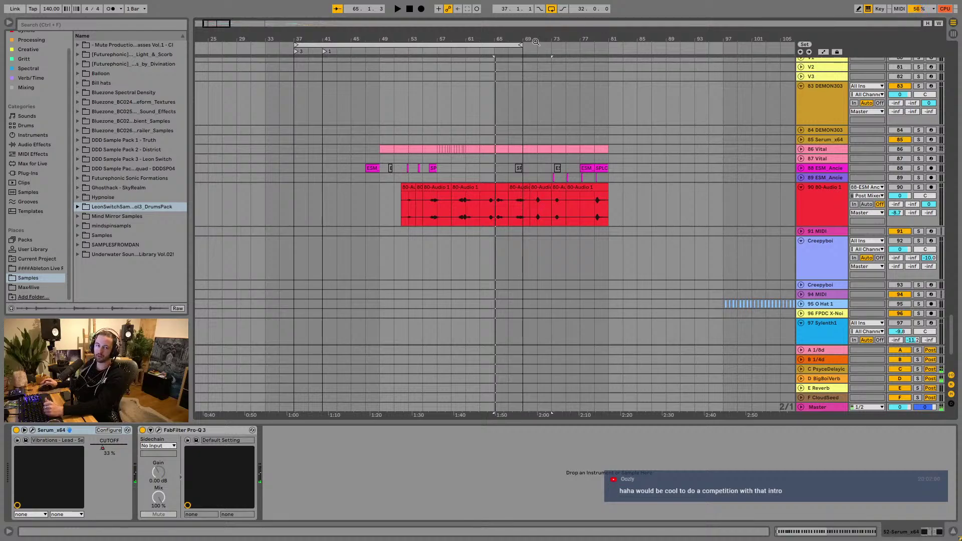
scroll(430, 152, up, 8)
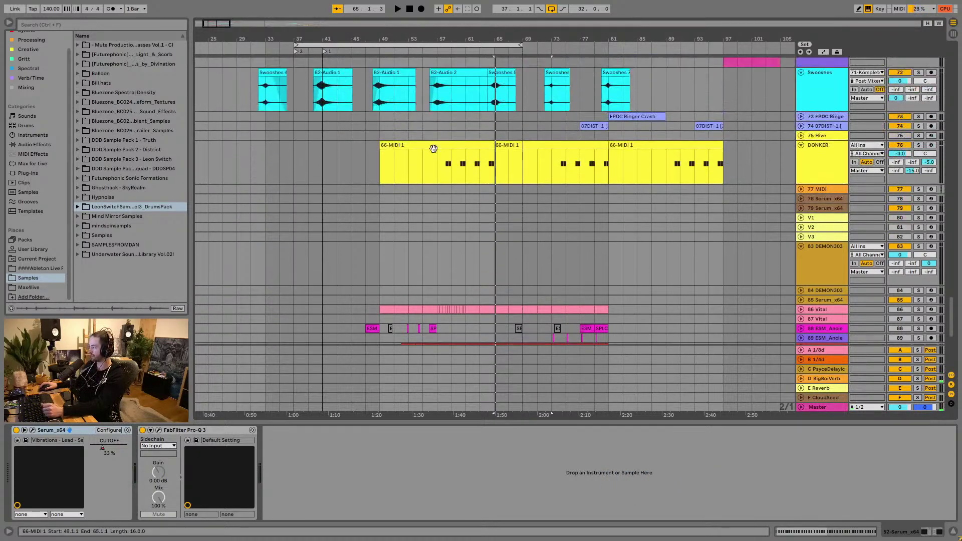
scroll(447, 141, up, 10)
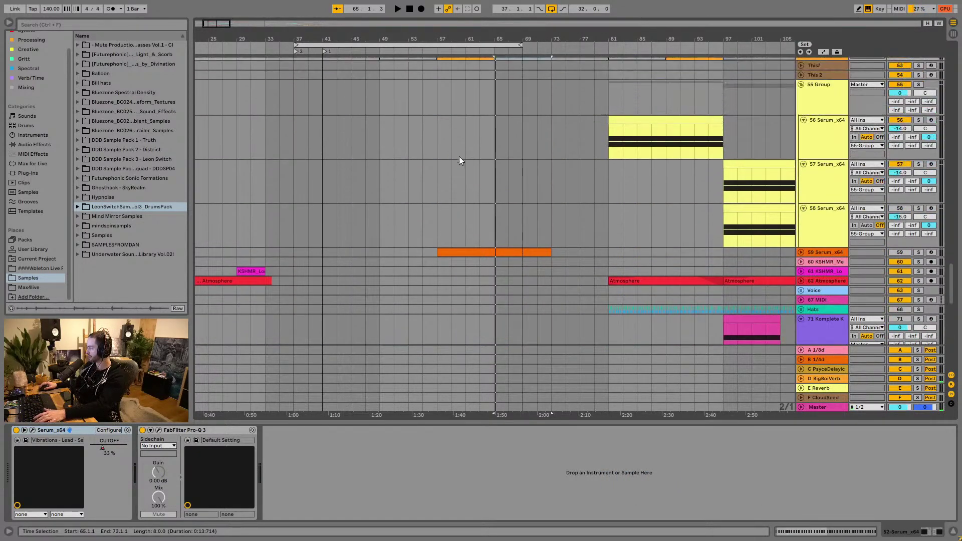
scroll(463, 159, up, 2)
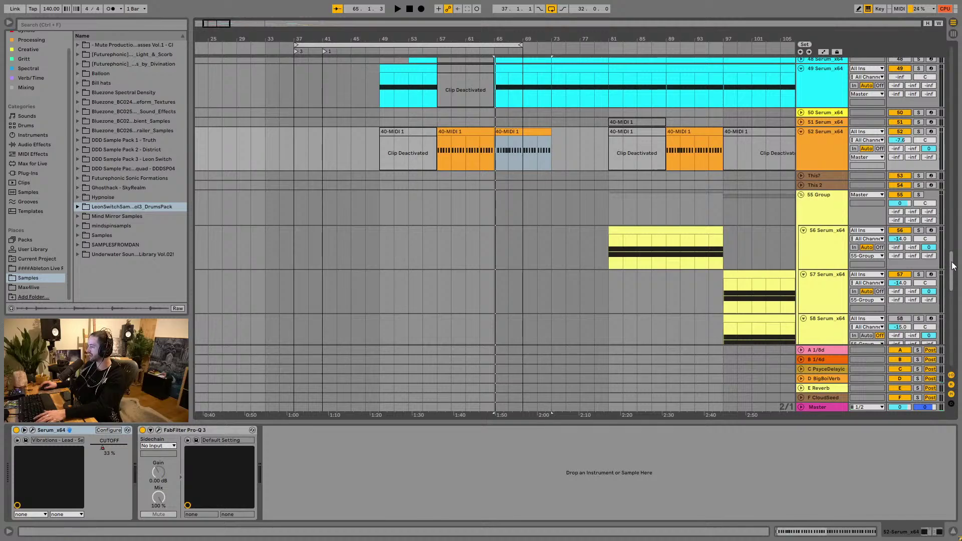
scroll(951, 251, up, 5)
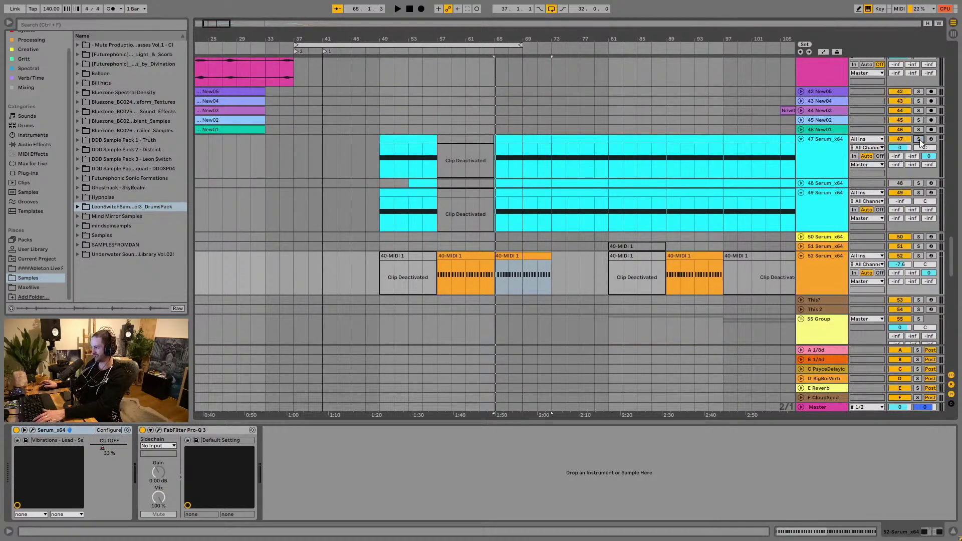
Step: Switch to OBS Studio to check the stream and its live chat
key(super)
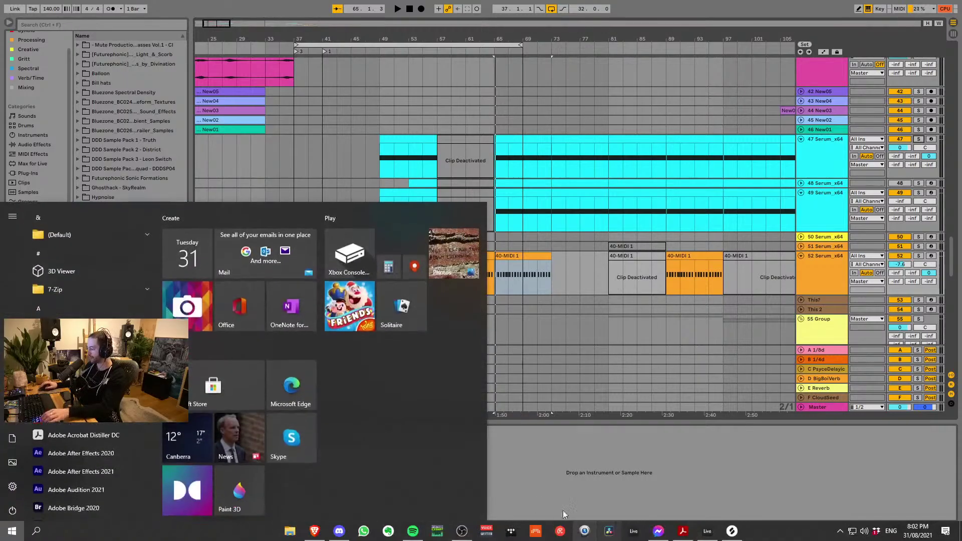
click(463, 531)
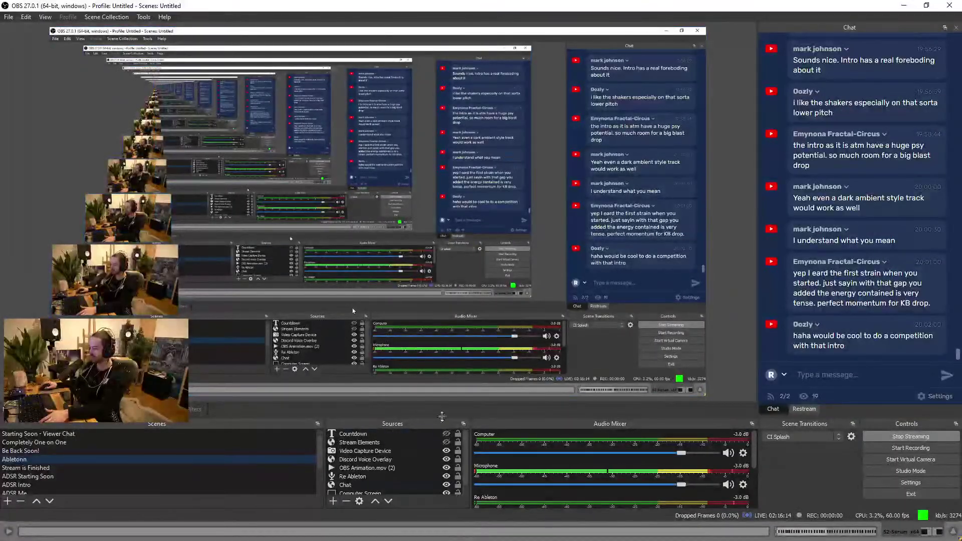